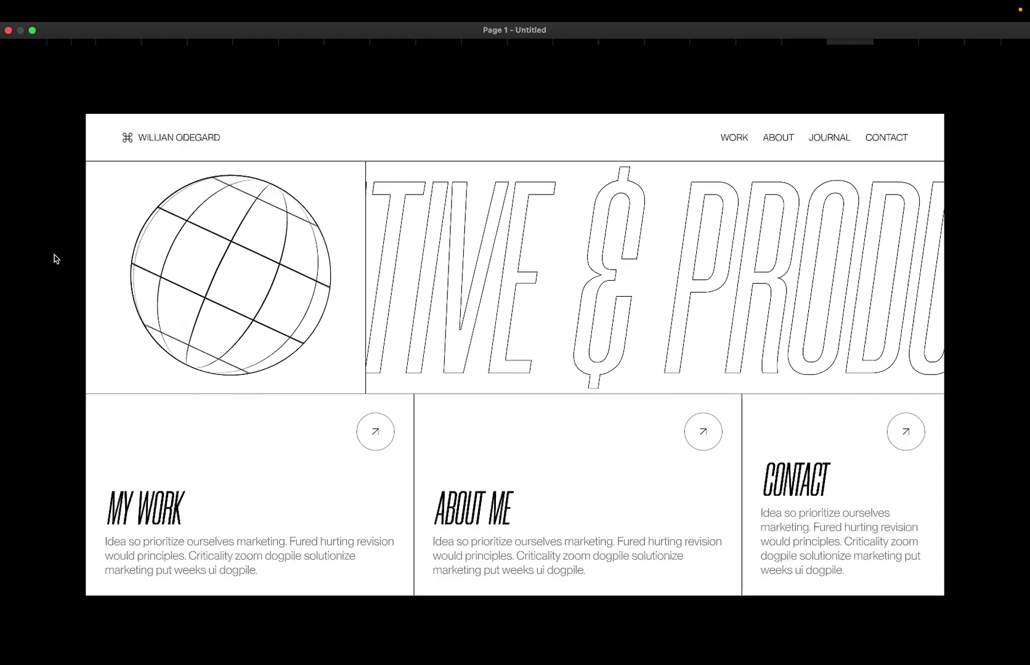
Watch the Page 1 portfolio prototype animate, then bring the Google Meet call forward.
{"action": "mouse_move", "coordinate": [94, 328]}
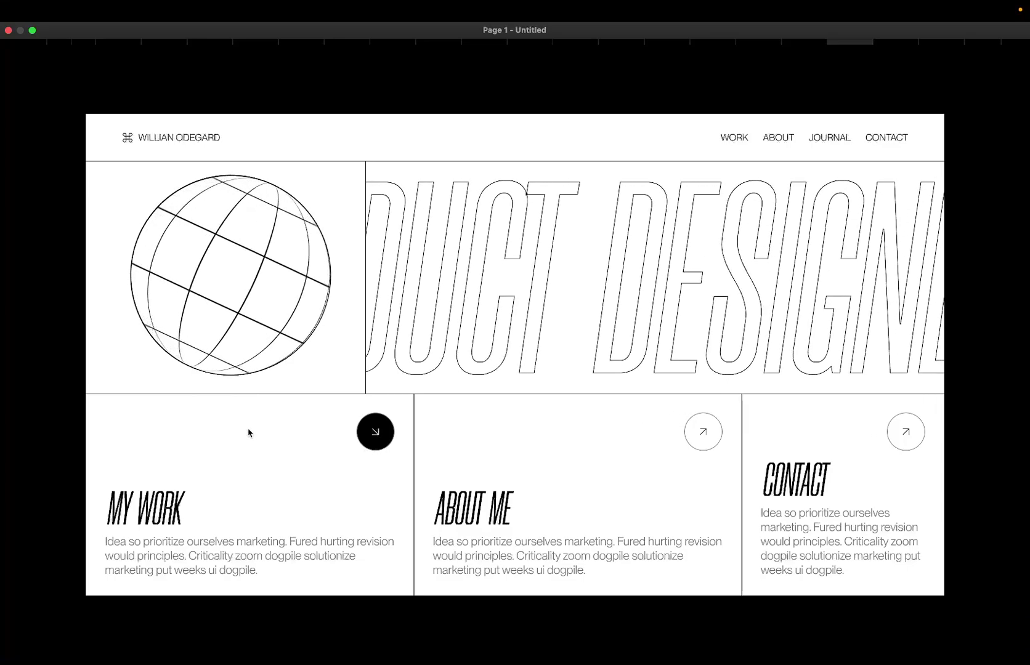
{"action": "key", "text": "super+Tab"}
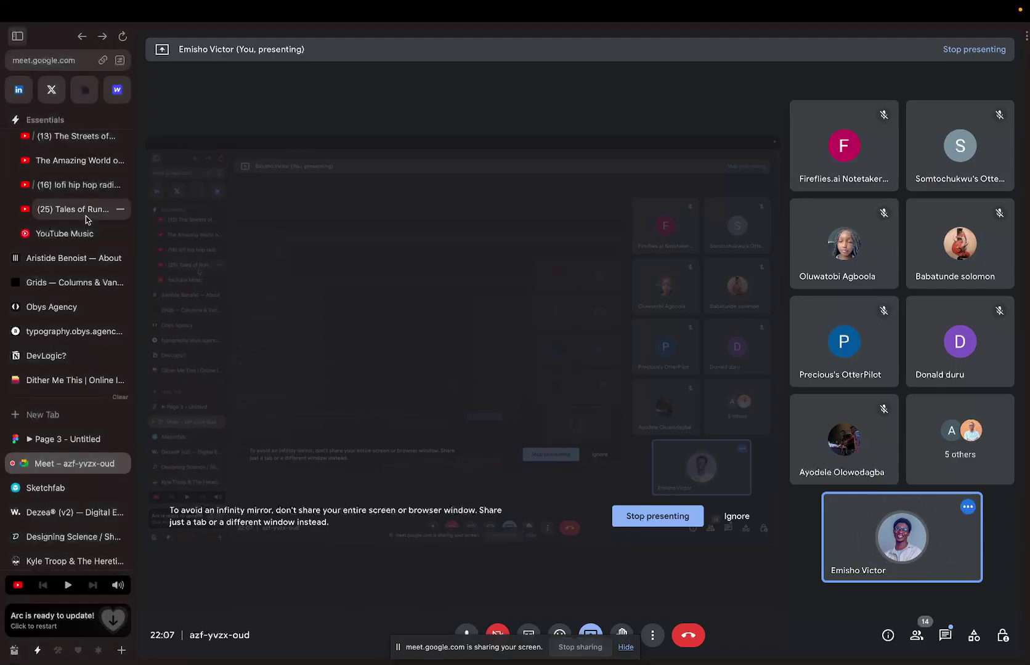
Search YouTube for the presenter's channel, copy its page link, and return to Meet.
{"action": "left_click", "coordinate": [81, 210]}
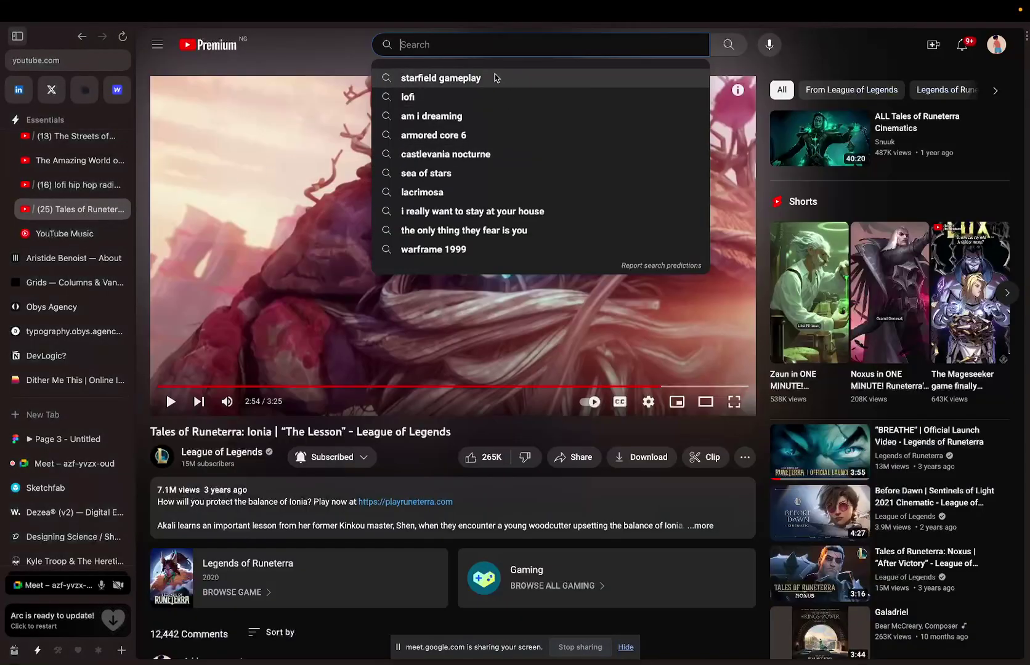
{"action": "type", "text": "emsih"}
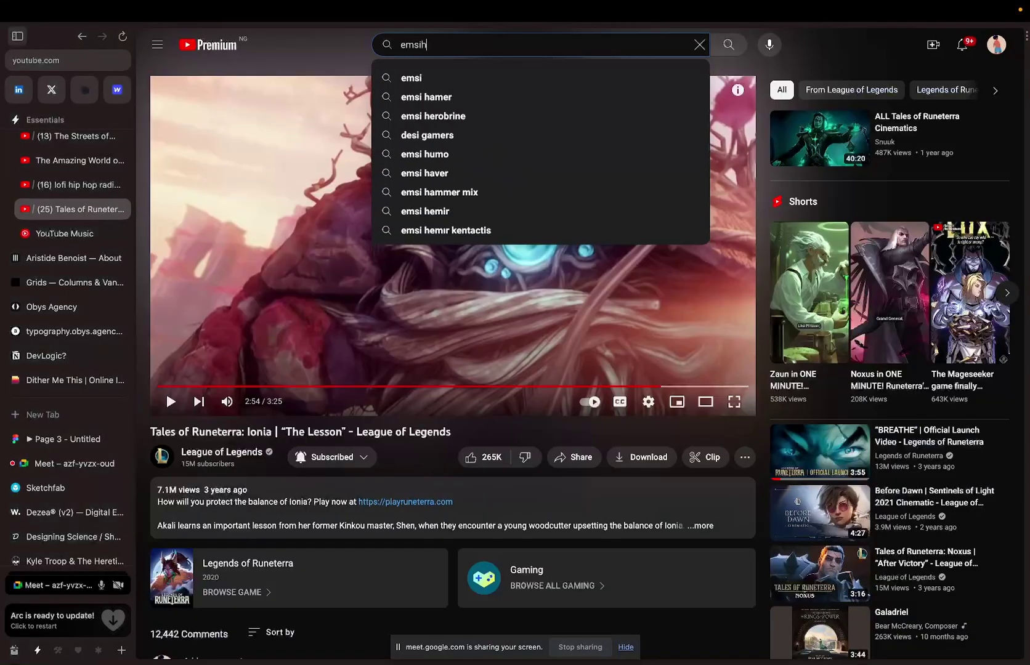
{"action": "key", "text": "BackSpace"}
{"action": "key", "text": "BackSpace"}
{"action": "type", "text": "isho"}
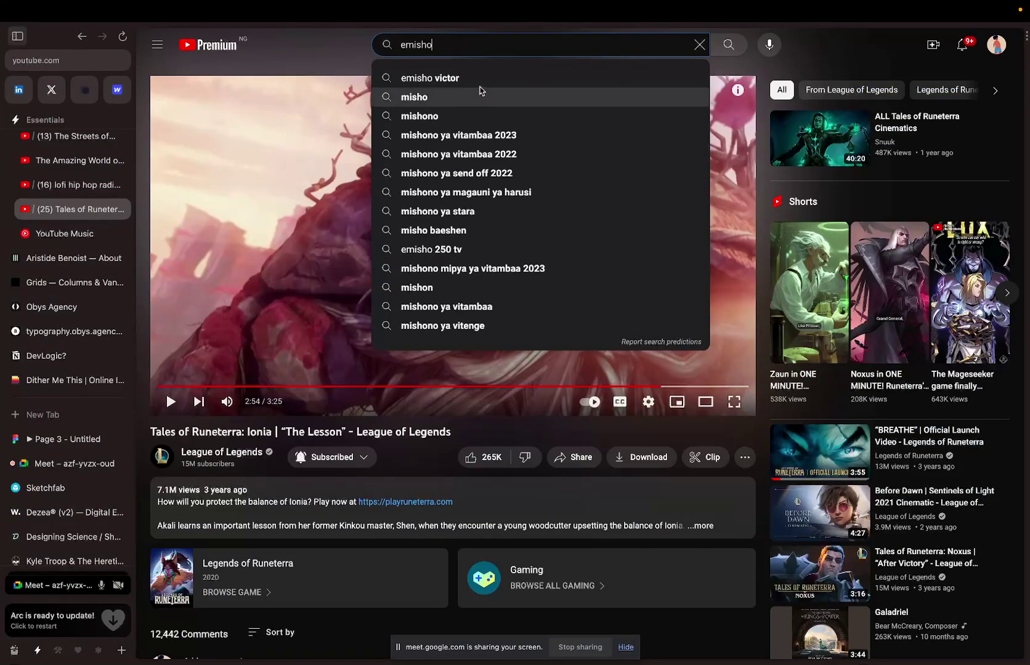
{"action": "left_click", "coordinate": [479, 84]}
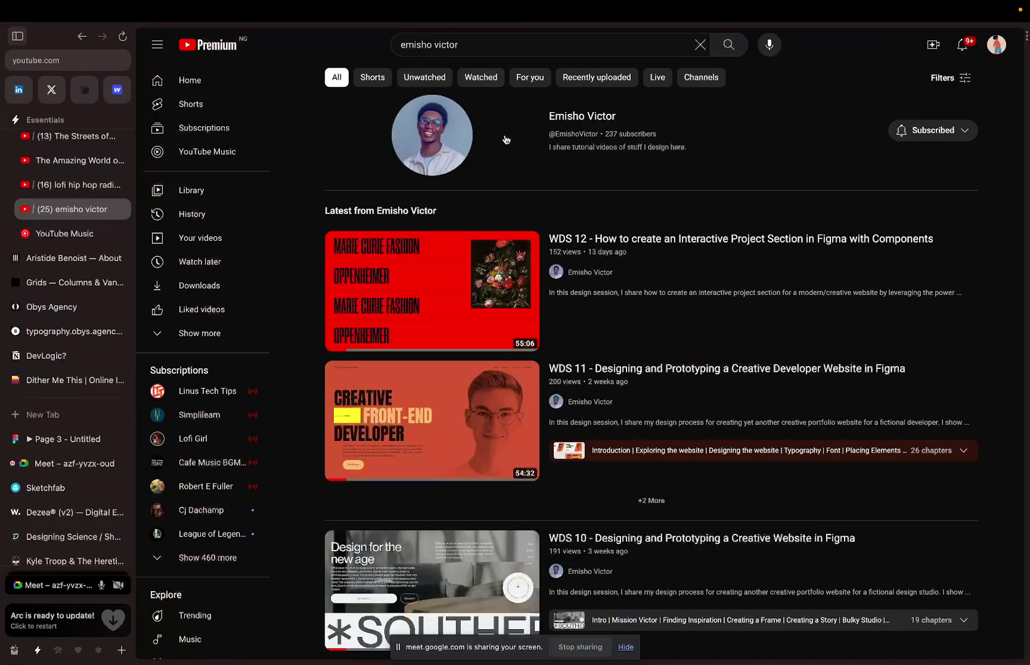
{"action": "left_click", "coordinate": [456, 134]}
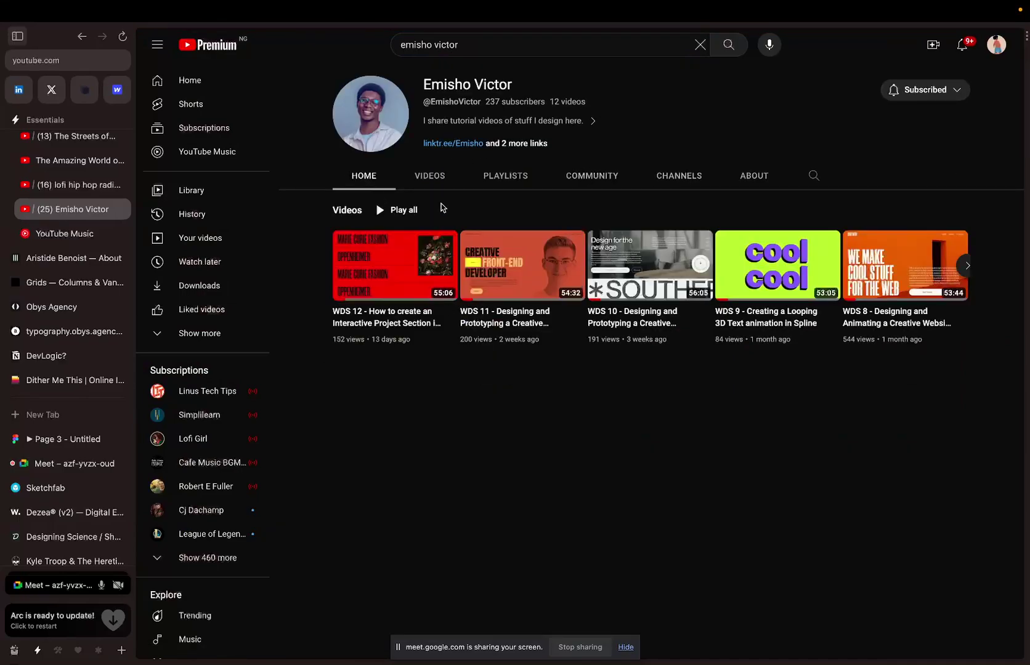
{"action": "left_click", "coordinate": [103, 60]}
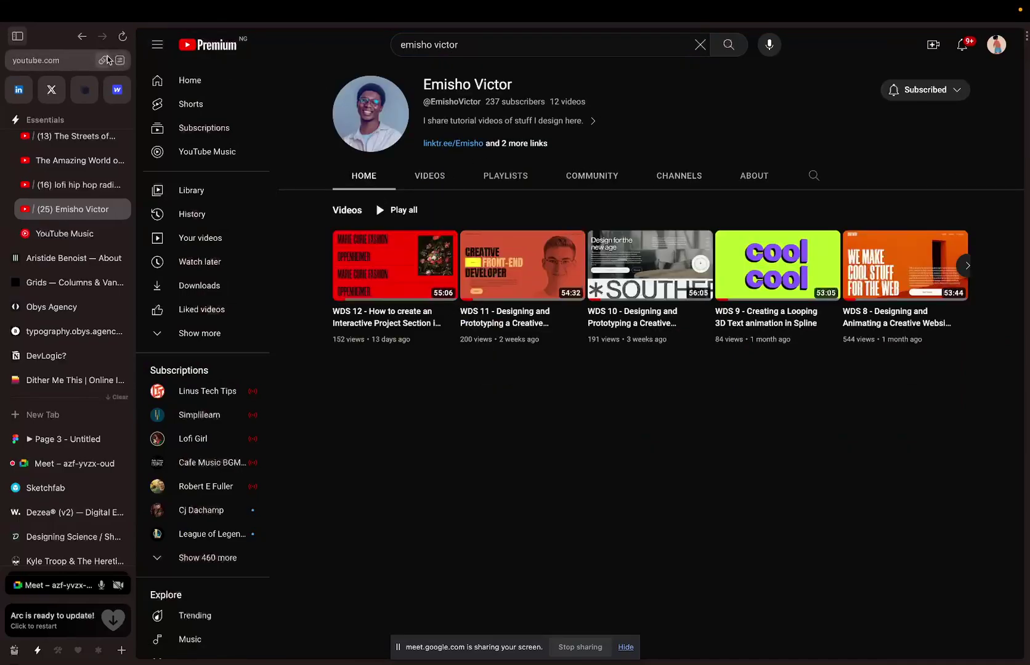
{"action": "left_click", "coordinate": [55, 460]}
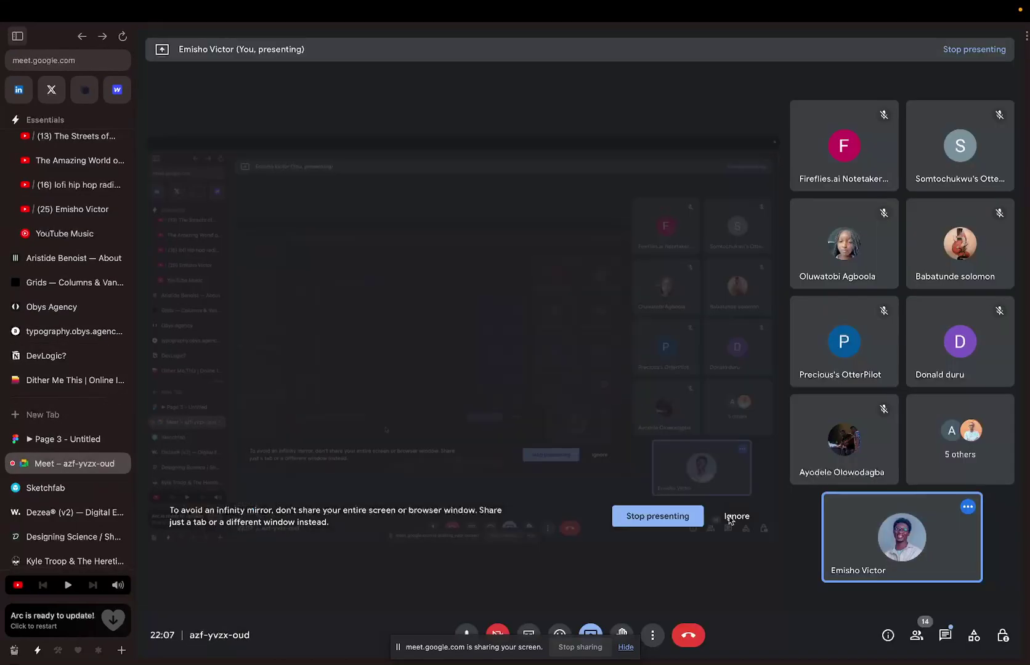
Paste the YouTube channel link into the Meet in-call chat and send it.
{"action": "left_click", "coordinate": [954, 639]}
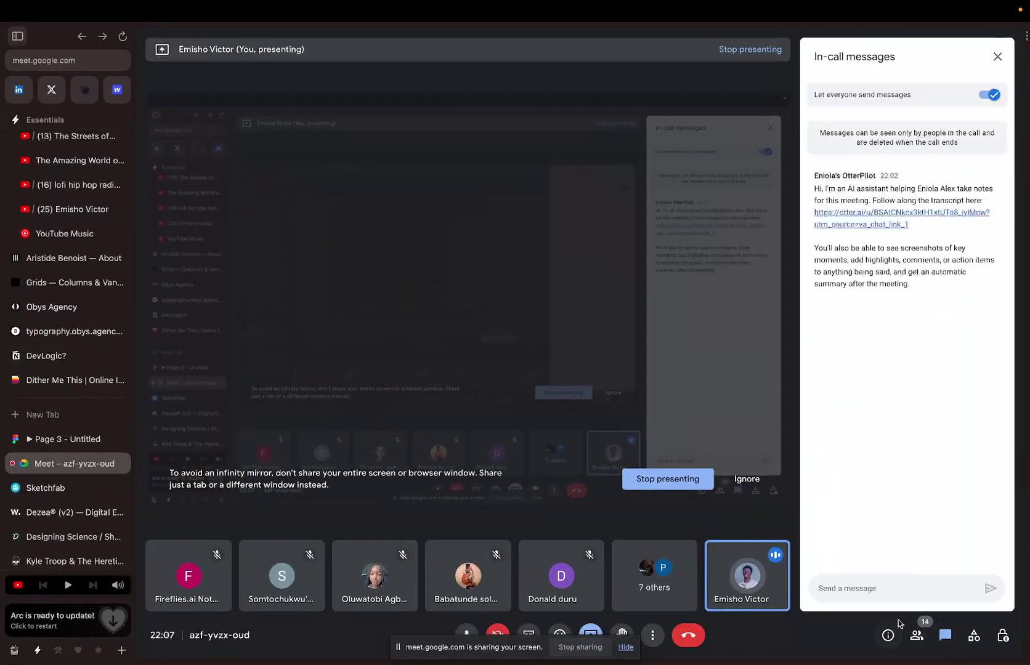
{"action": "key", "text": "ctrl+v"}
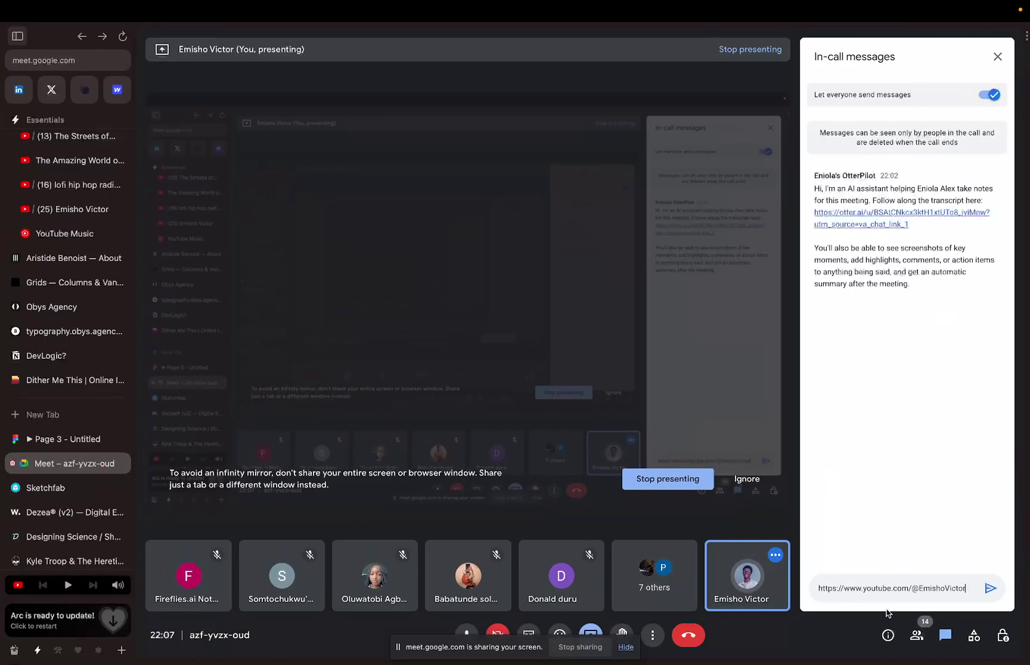
{"action": "left_click", "coordinate": [989, 588]}
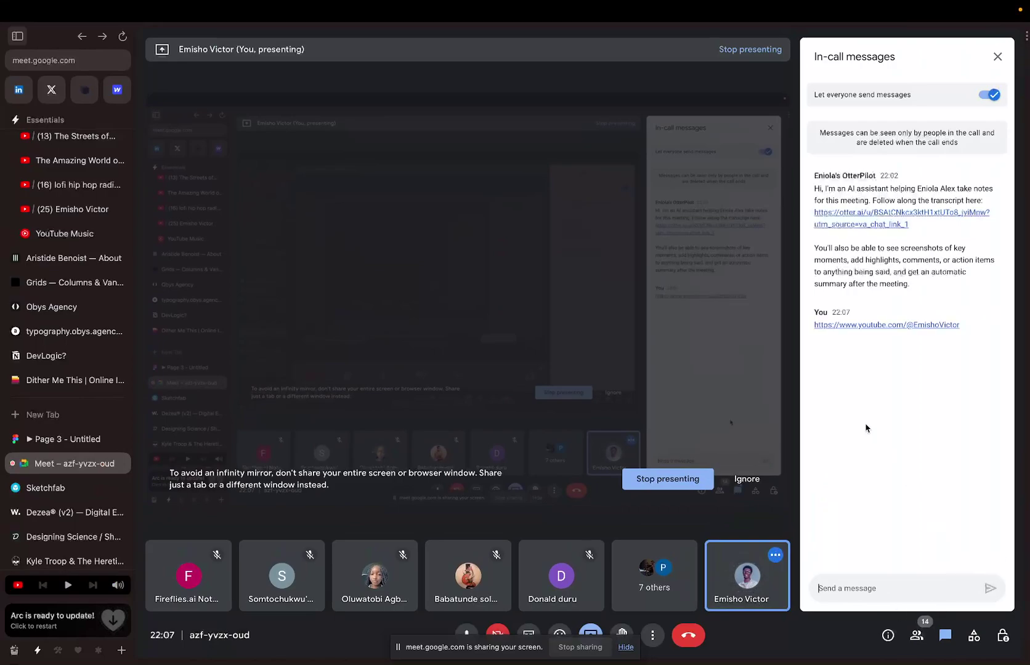
{"action": "left_click", "coordinate": [69, 436]}
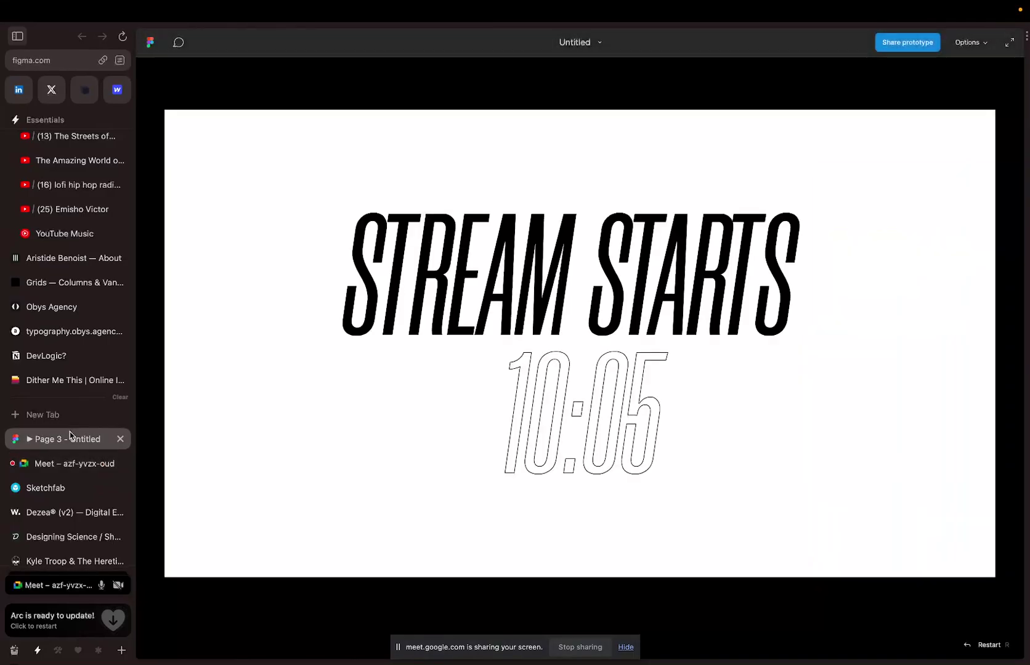
Close the stream-starts prototype and move between the Page 1 prototype and Figma editor.
{"action": "left_click", "coordinate": [119, 438]}
{"action": "key", "text": "ctrl+Right"}
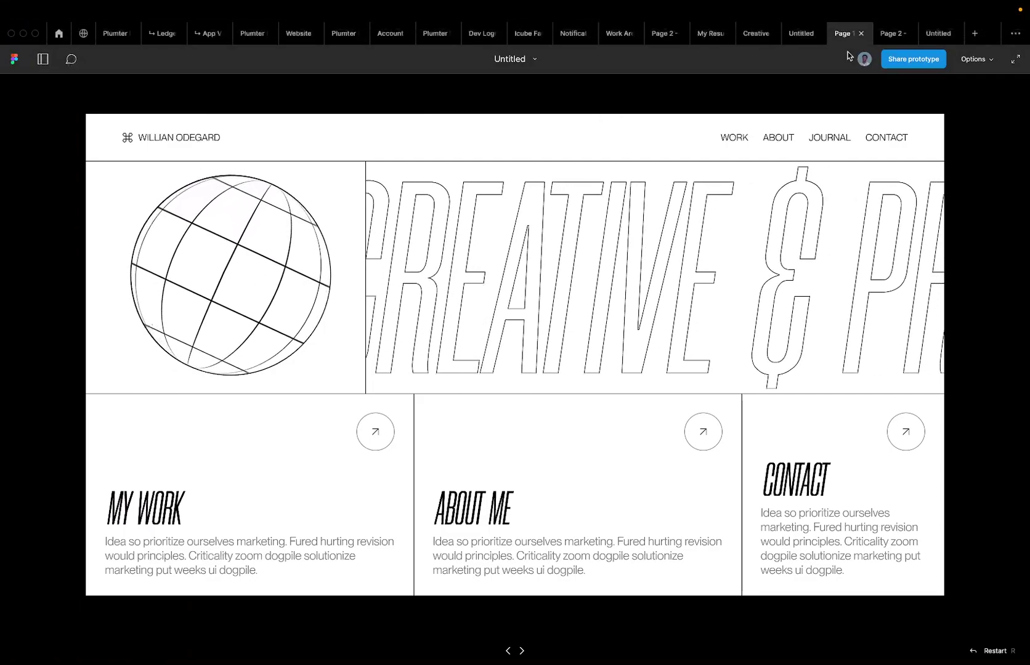
{"action": "mouse_move", "coordinate": [690, 5]}
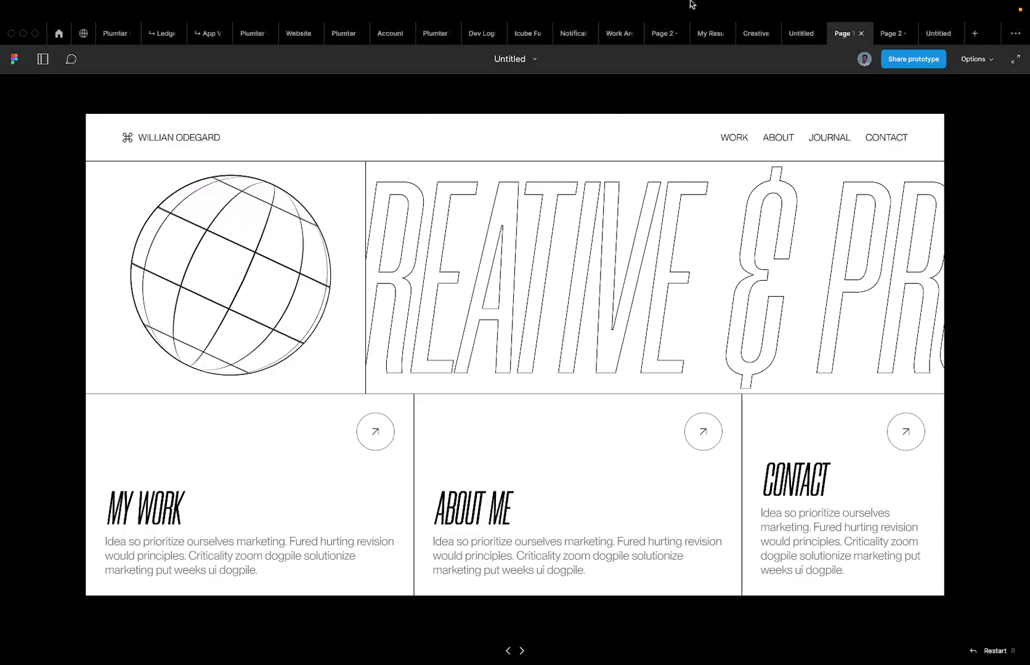
{"action": "left_click", "coordinate": [800, 33]}
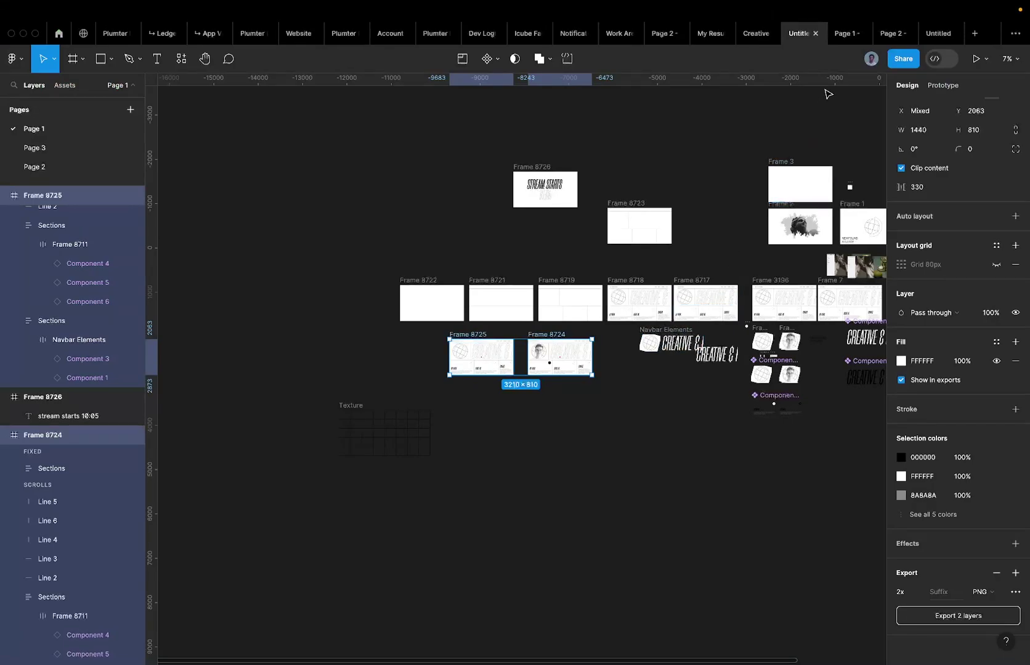
{"action": "left_click", "coordinate": [834, 39]}
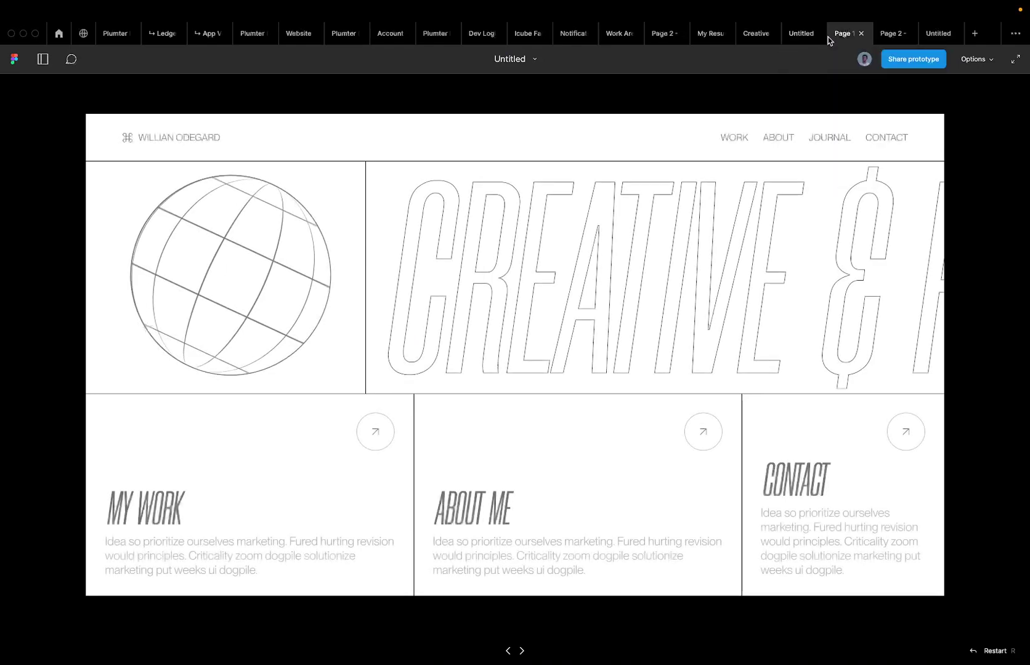
{"action": "left_click", "coordinate": [813, 35]}
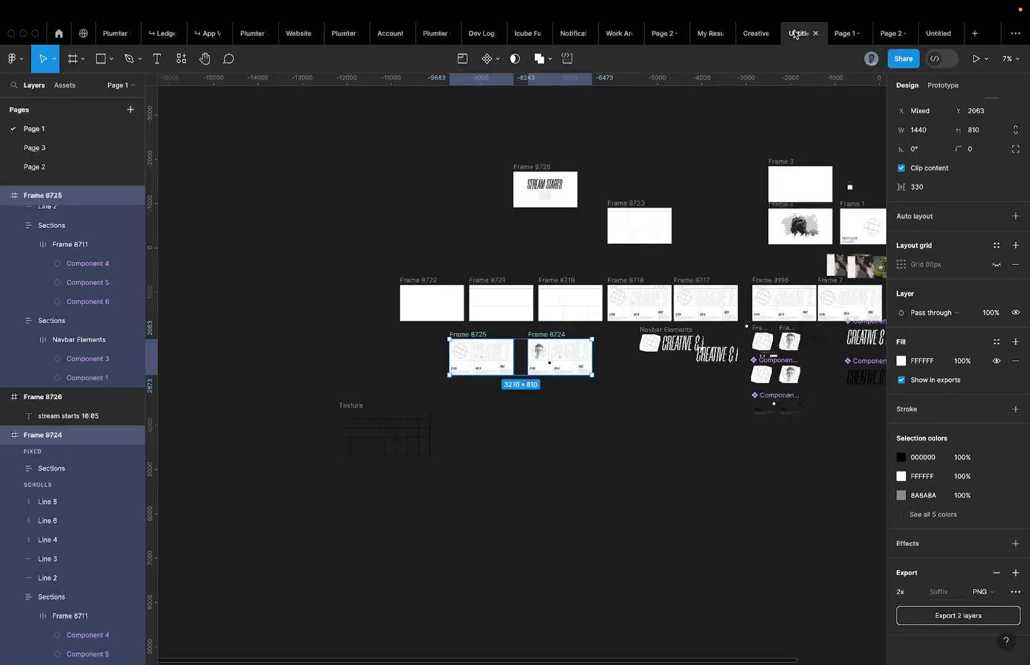
Select Frame 8722 and preview it as a prototype.
{"action": "scroll", "coordinate": [450, 292], "scroll_direction": "up", "scroll_amount": 5}
{"action": "left_click", "coordinate": [330, 273]}
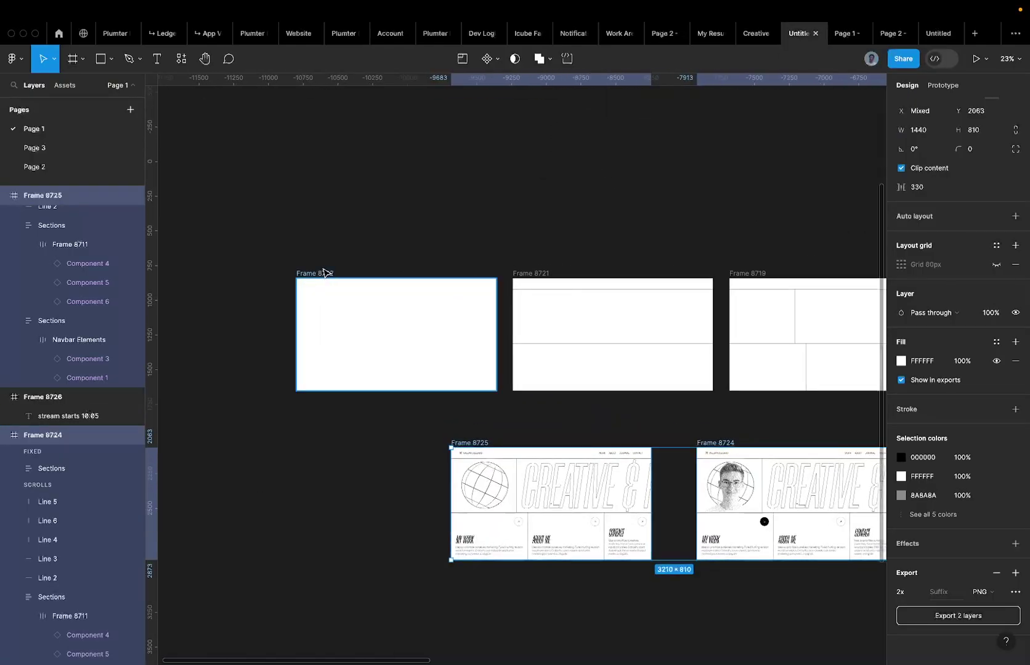
{"action": "left_click", "coordinate": [975, 58]}
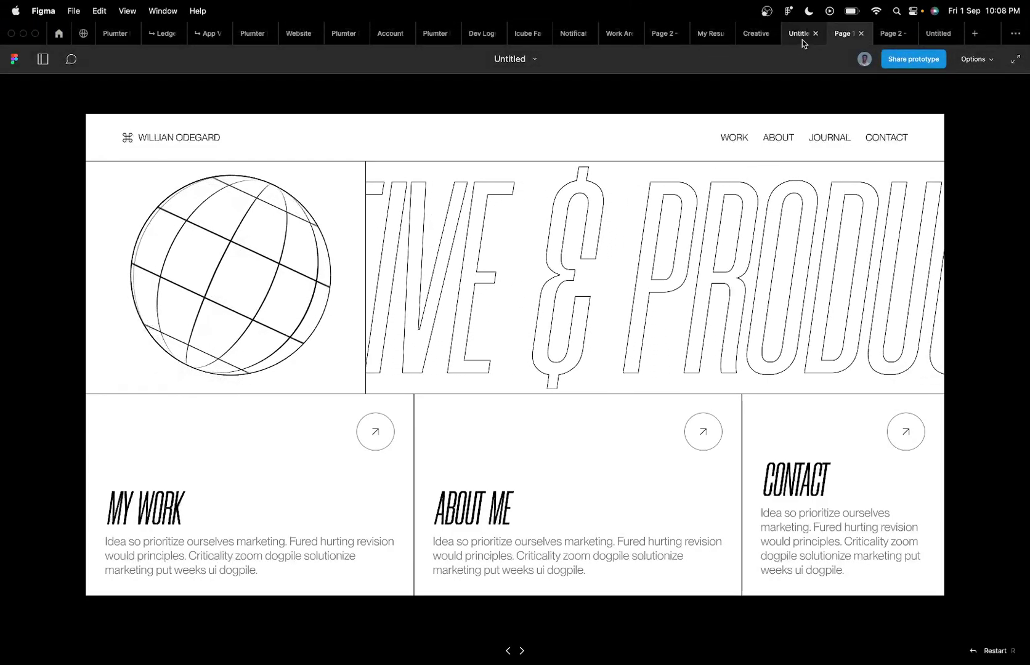
{"action": "left_click", "coordinate": [802, 38]}
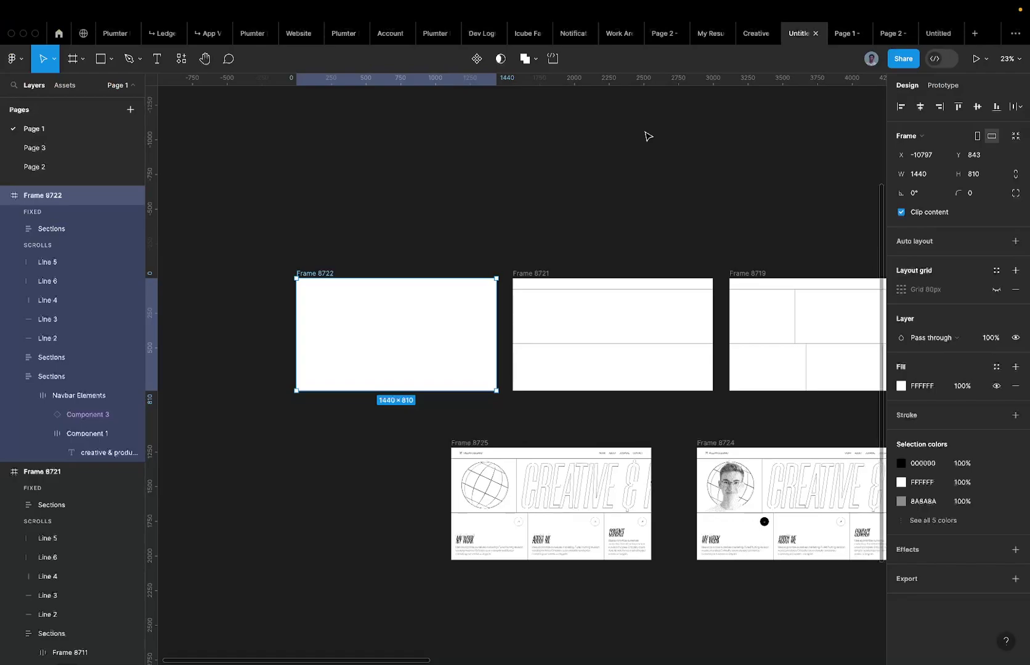
Deselect the frame and set the Figma page background colour to E4E4E4.
{"action": "scroll", "coordinate": [483, 486], "scroll_direction": "up", "scroll_amount": 5}
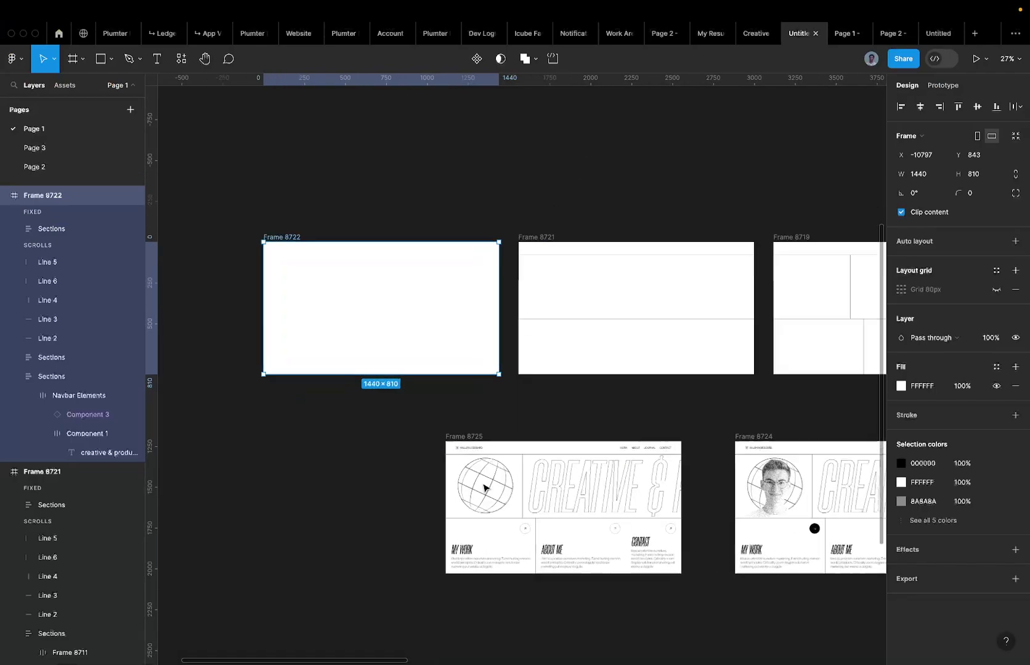
{"action": "left_click", "coordinate": [294, 409]}
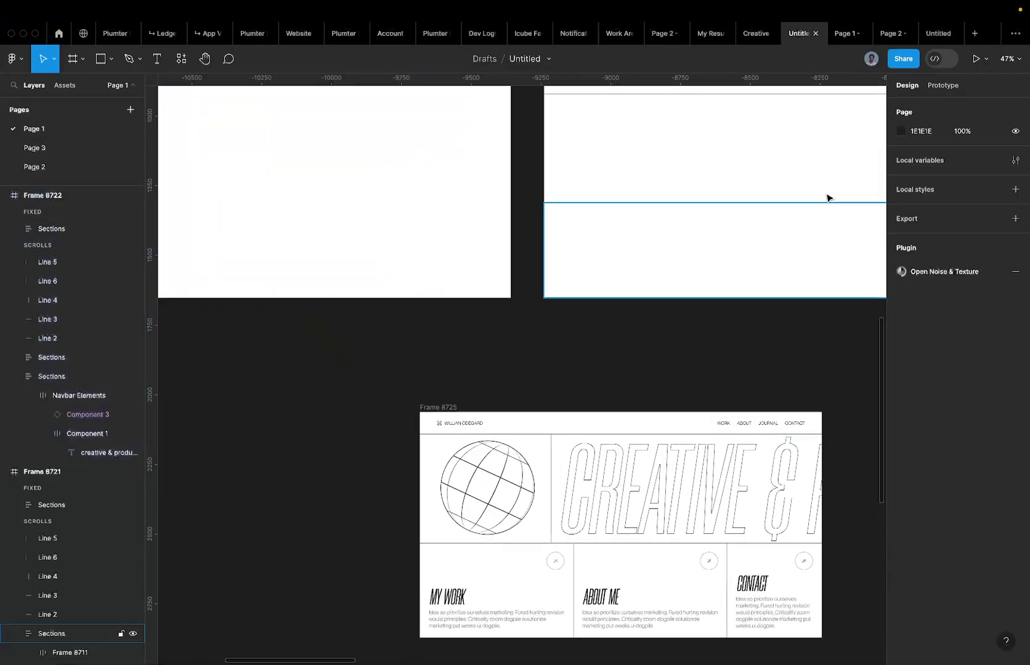
{"action": "left_click", "coordinate": [917, 132]}
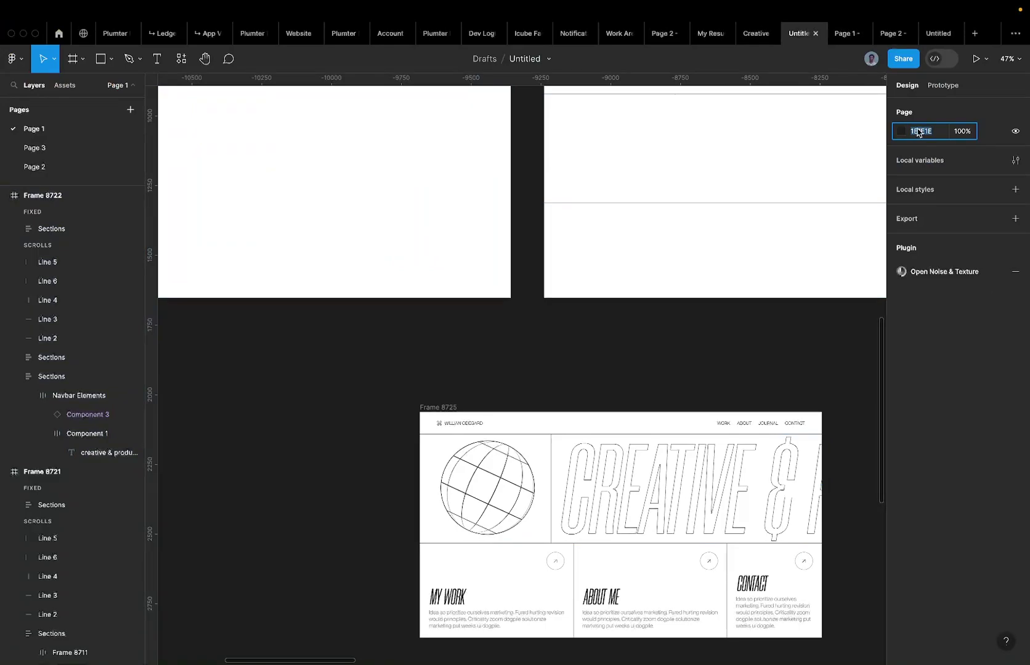
{"action": "type", "text": "E4E4E4"}
{"action": "key", "text": "Return"}
{"action": "scroll", "coordinate": [670, 265], "scroll_direction": "down", "scroll_amount": 5}
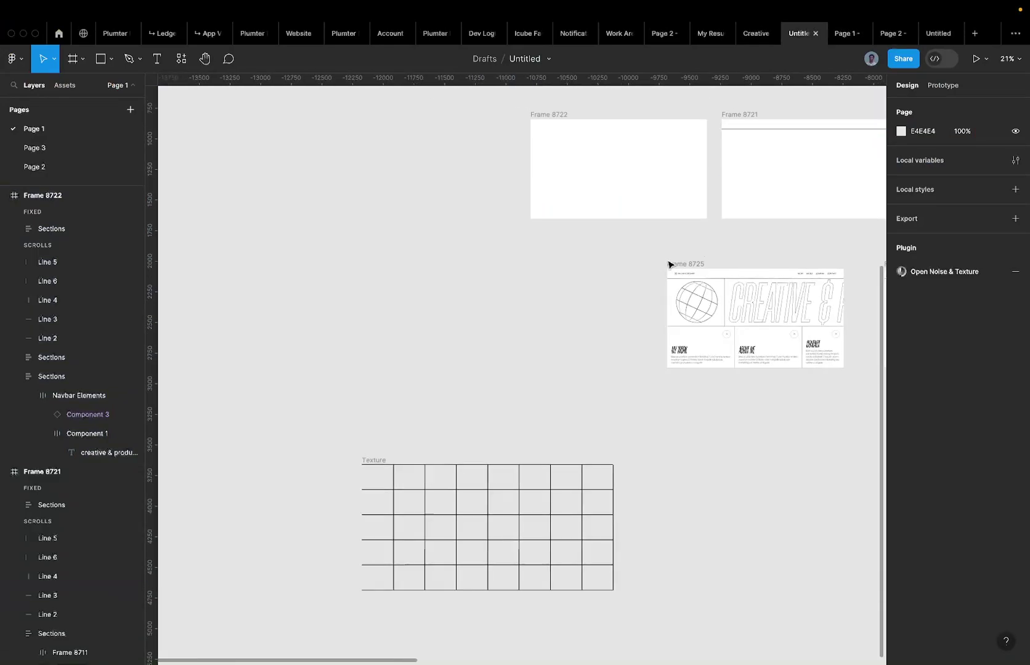
{"action": "scroll", "coordinate": [669, 264], "scroll_direction": "down", "scroll_amount": 4}
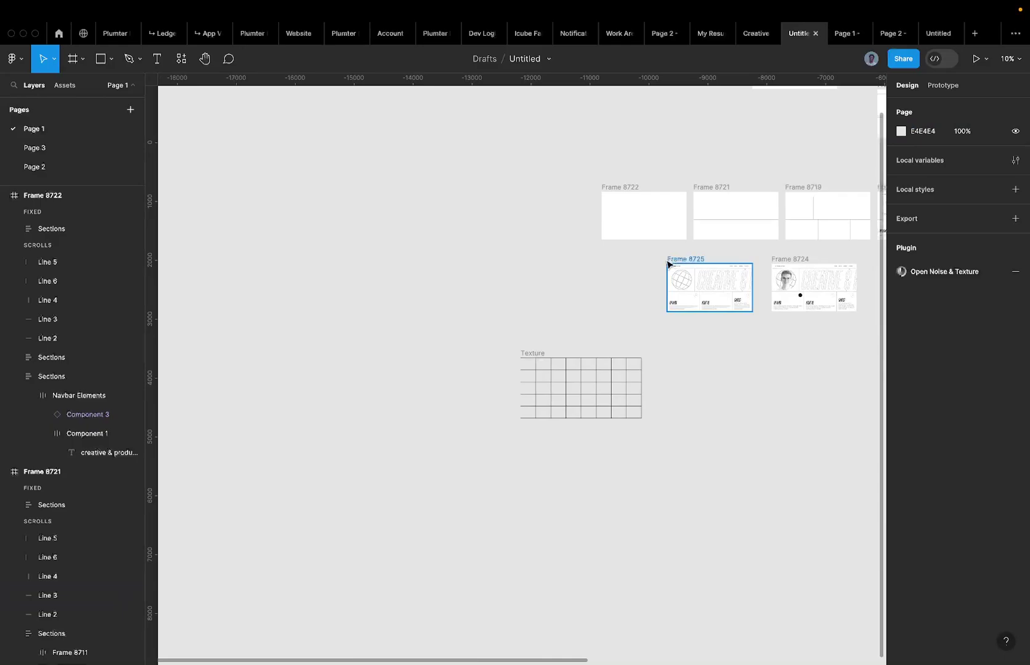
{"action": "key", "text": "ctrl+Left"}
{"action": "key", "text": "ctrl+Up"}
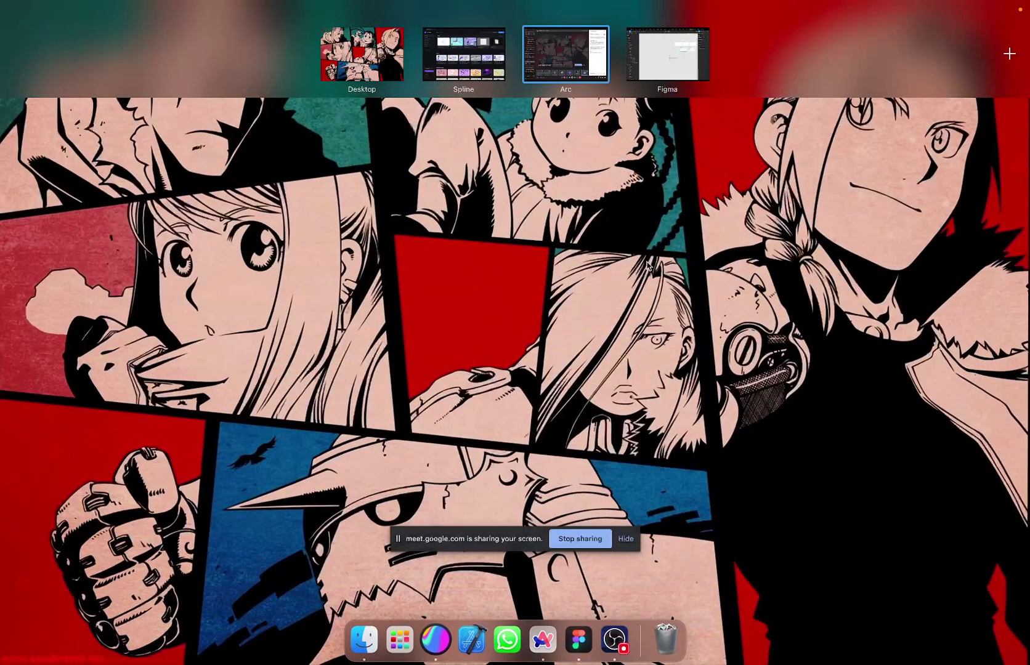
Open the Earth globe scene in Spline, then switch back to the Google Meet call.
{"action": "left_click", "coordinate": [461, 56]}
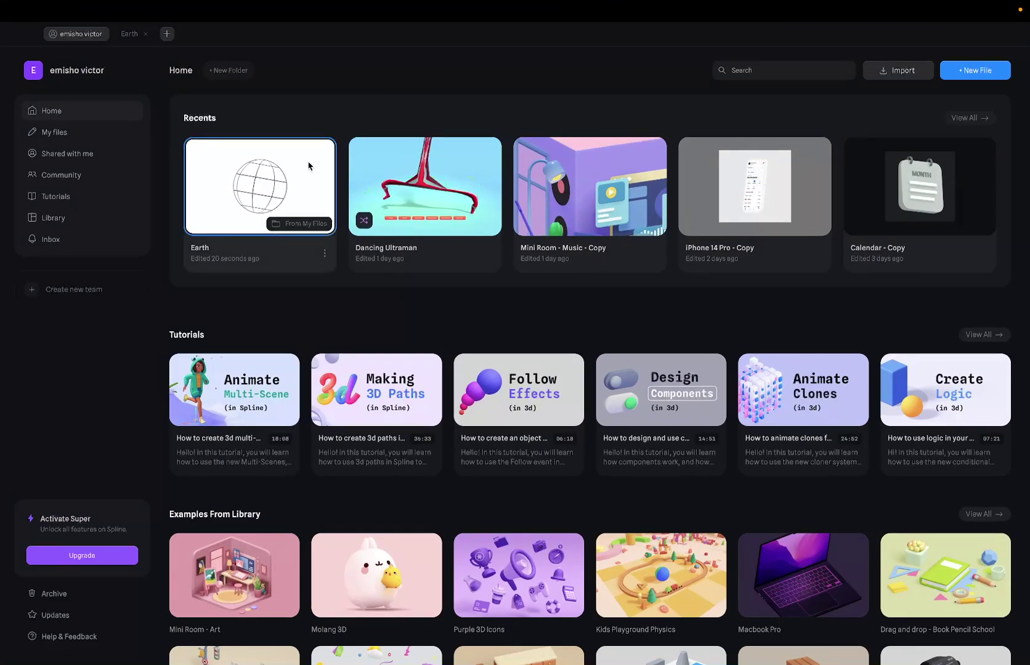
{"action": "left_click", "coordinate": [121, 36]}
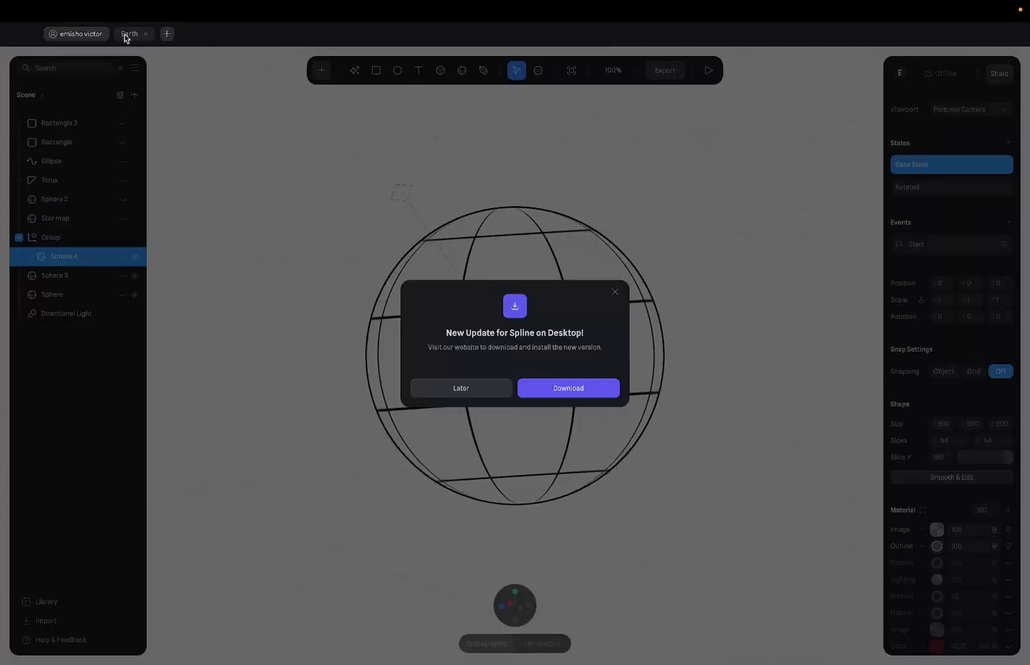
{"action": "left_click", "coordinate": [482, 389]}
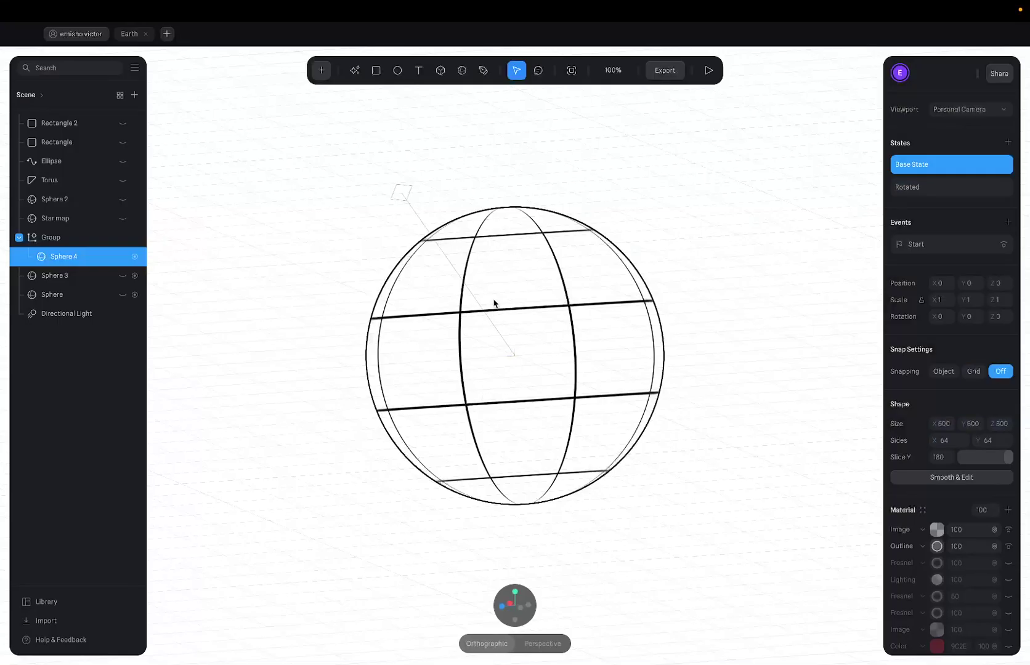
{"action": "key", "text": "ctrl+Right"}
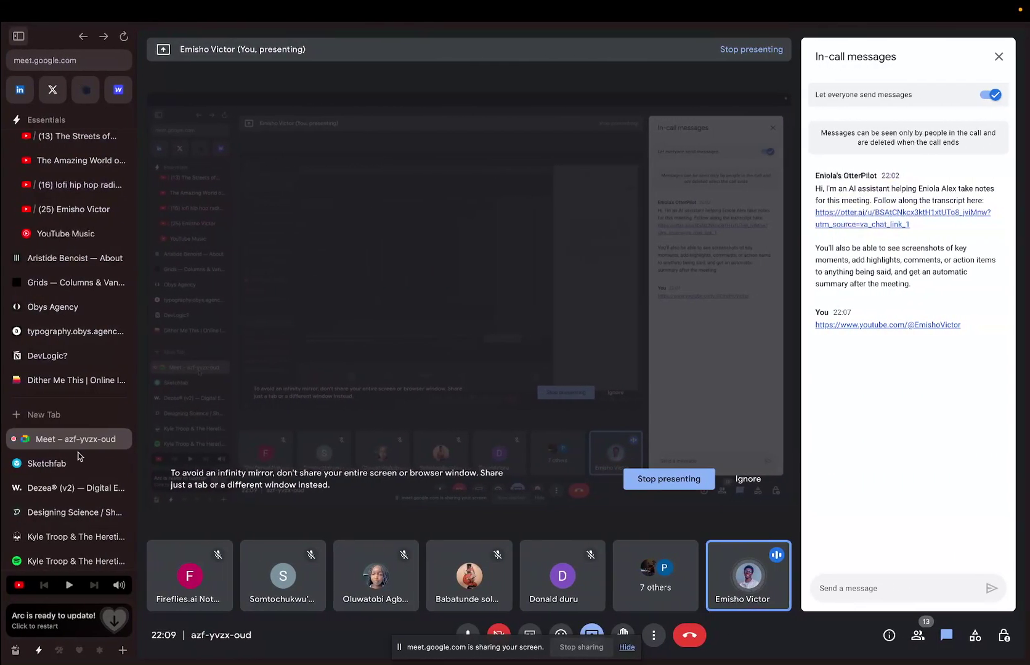
Open spline.design in a new Arc tab and copy its address.
{"action": "left_click", "coordinate": [73, 413]}
{"action": "type", "text": "spline.design"}
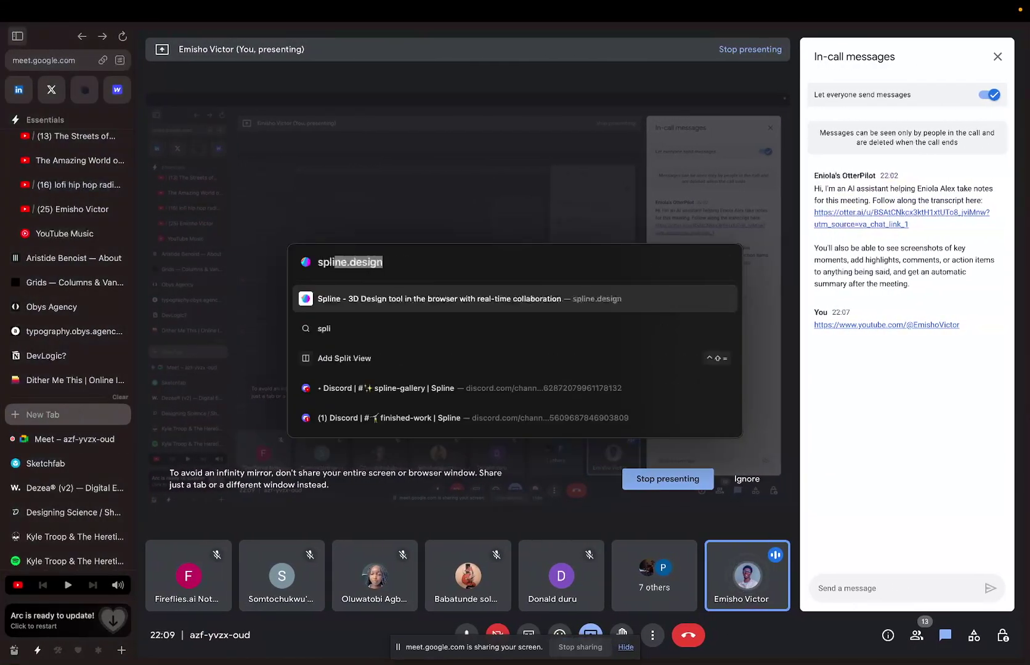
{"action": "key", "text": "Return"}
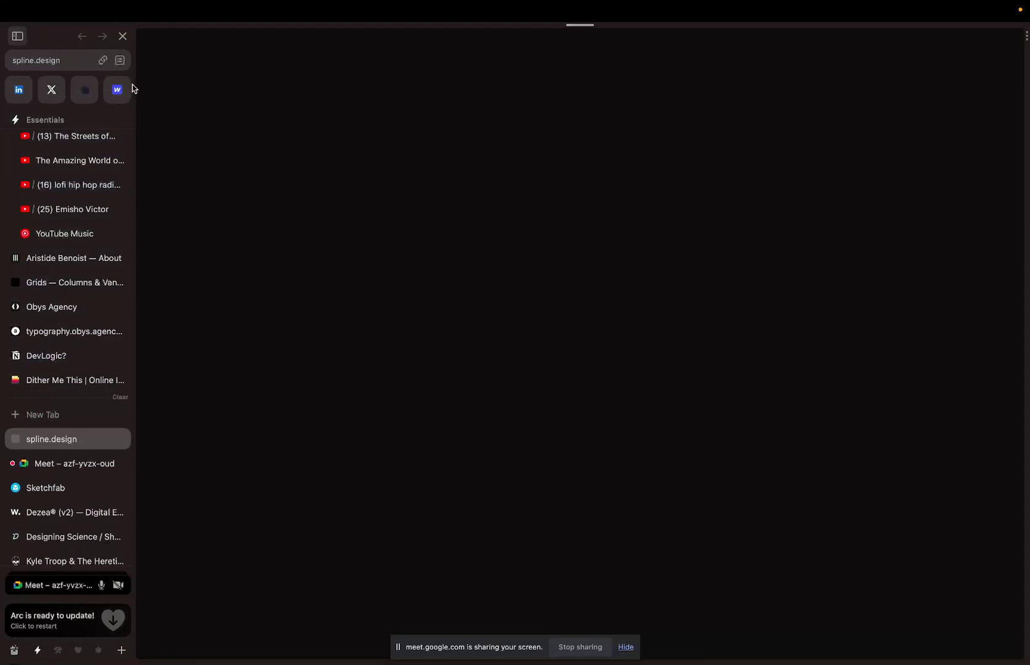
{"action": "left_click", "coordinate": [103, 59]}
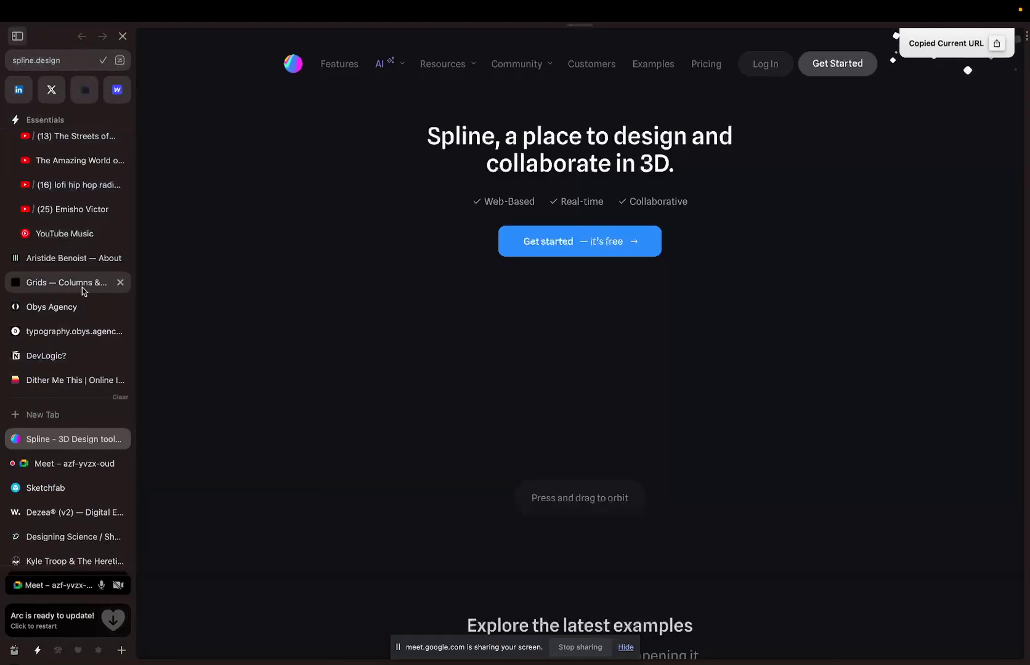
{"action": "left_click", "coordinate": [65, 467]}
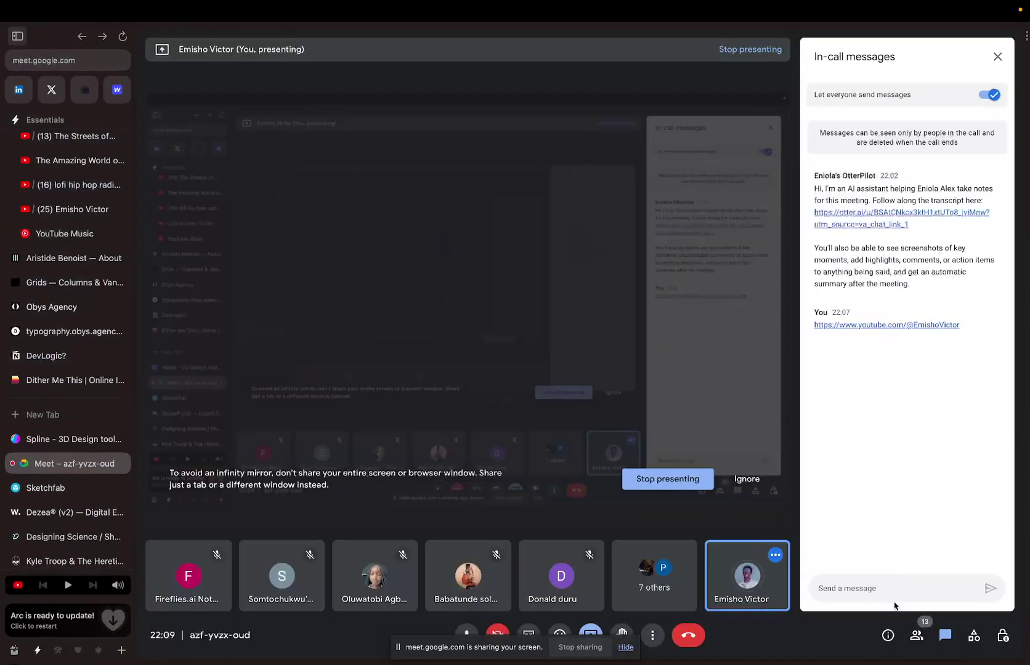
Post the spline.design link in the Meet chat and return to the Spline site.
{"action": "left_click", "coordinate": [818, 589]}
{"action": "key", "text": "ctrl+v"}
{"action": "key", "text": "Return"}
{"action": "left_click", "coordinate": [67, 439]}
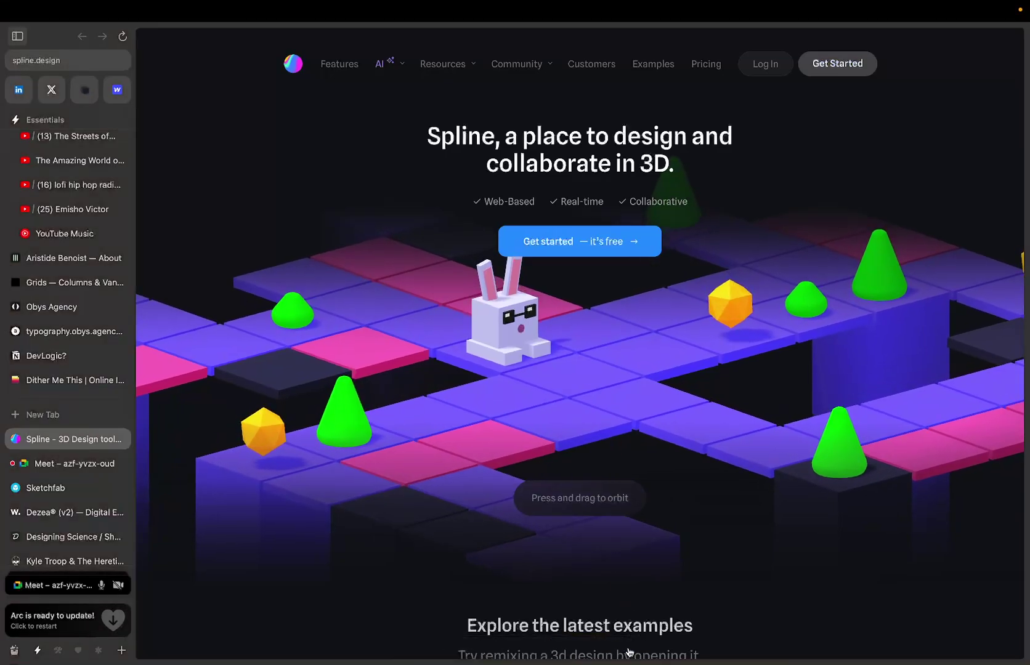
{"action": "key", "text": "ctrl+Up"}
Switch to the Spline desktop and create a new blank file from the home dashboard.
{"action": "left_click", "coordinate": [471, 67]}
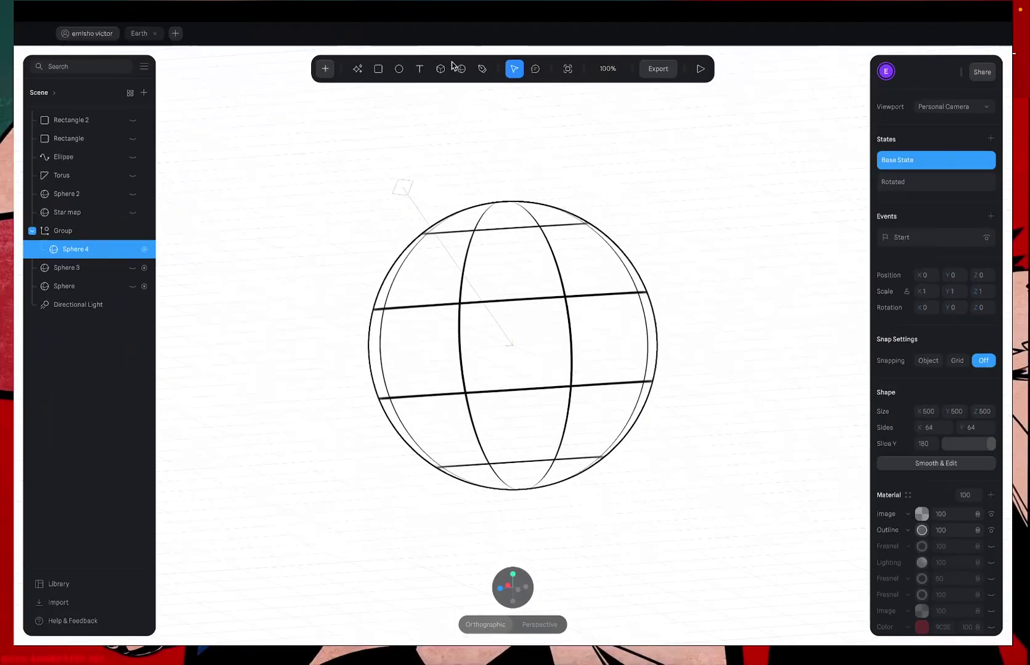
{"action": "left_click", "coordinate": [707, 71]}
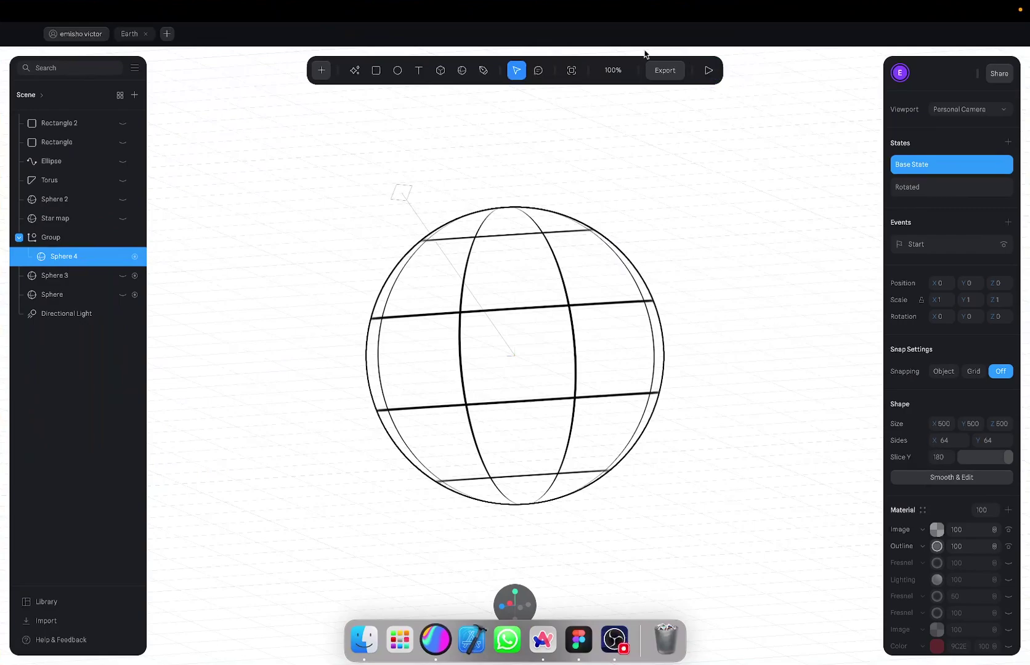
{"action": "left_click", "coordinate": [77, 34]}
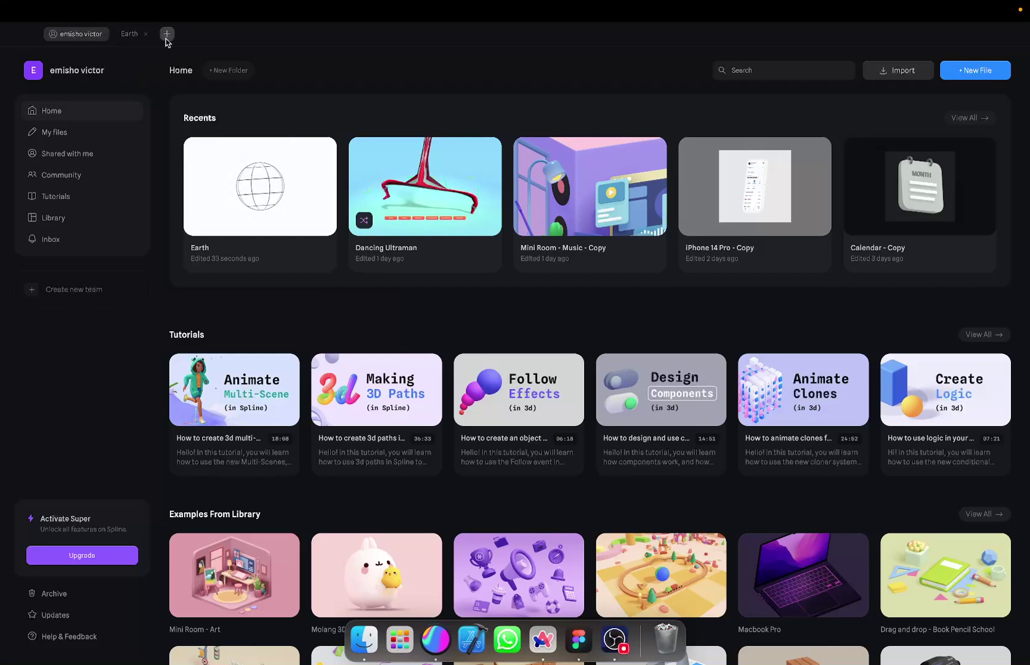
{"action": "left_click", "coordinate": [165, 37]}
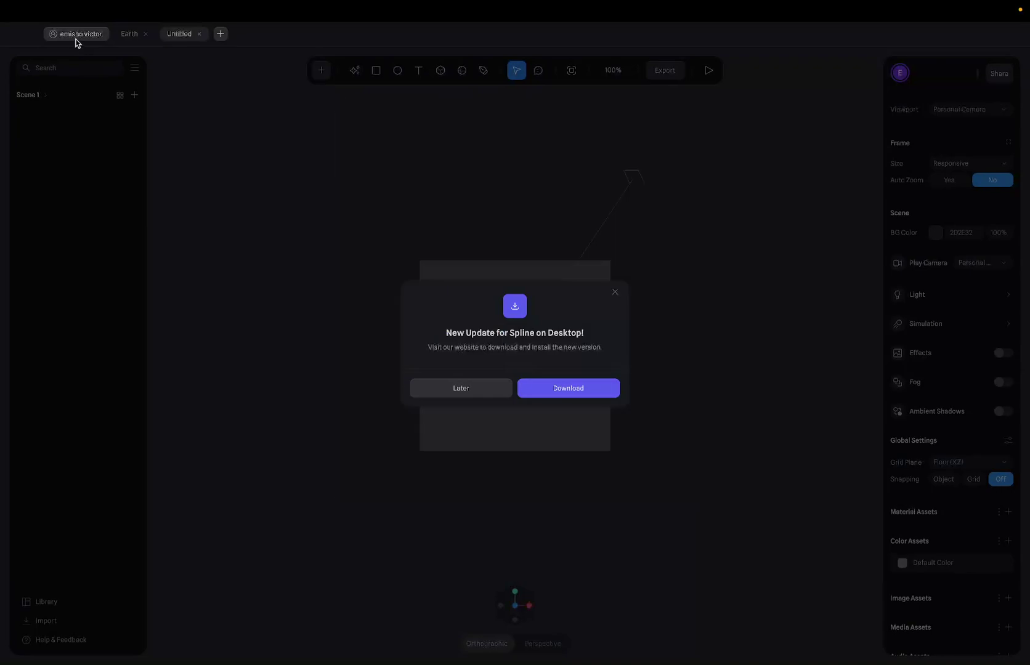
Dismiss the update notice and get back to the Spline home dashboard of files.
{"action": "left_click", "coordinate": [467, 390]}
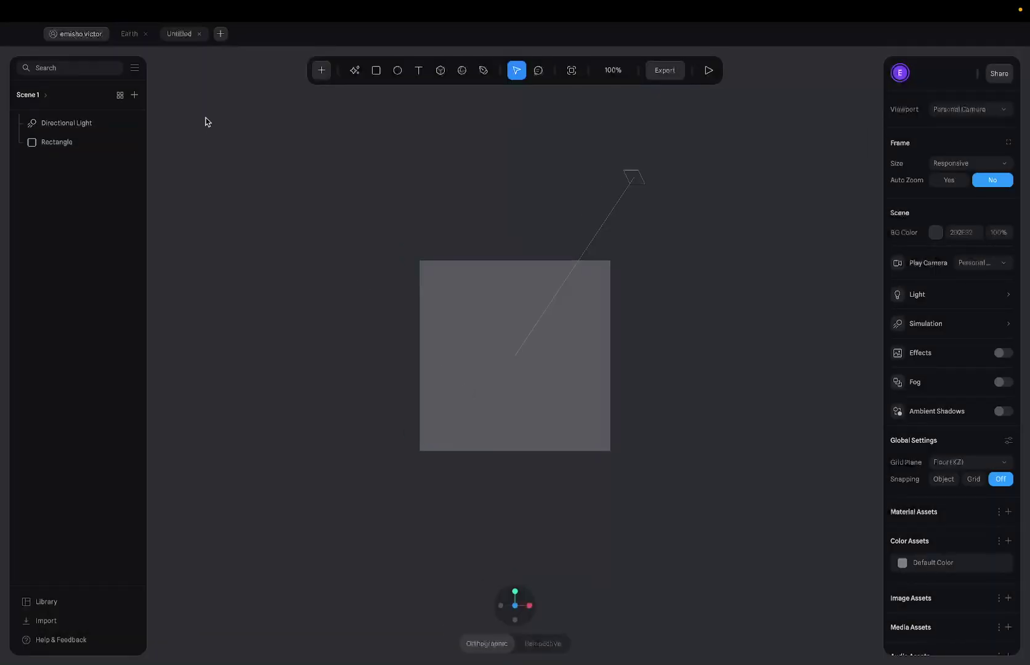
{"action": "left_click", "coordinate": [83, 35]}
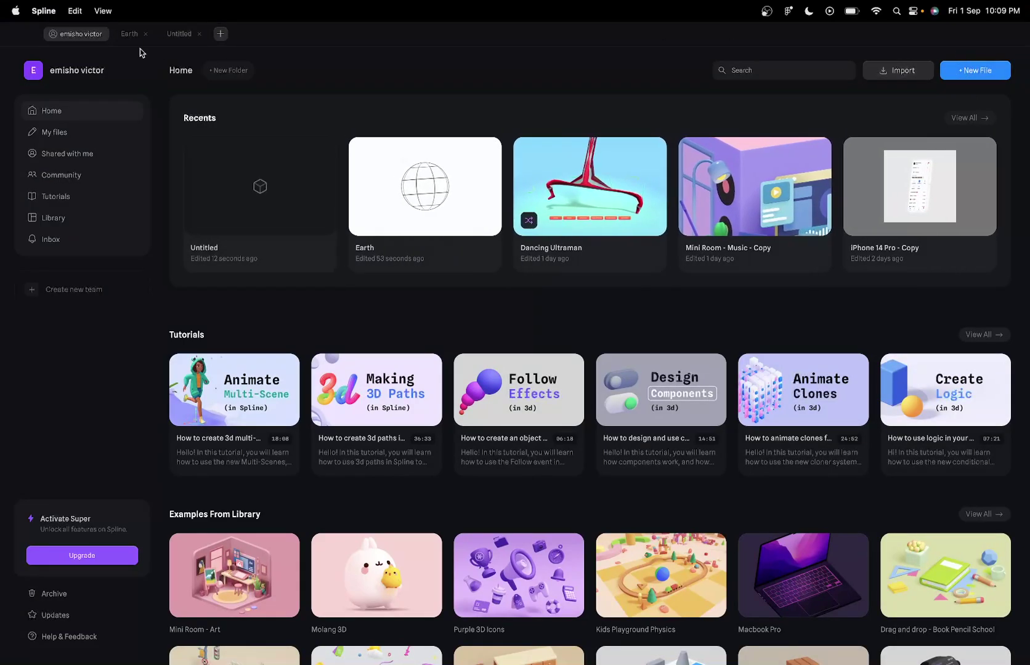
{"action": "left_click", "coordinate": [178, 34]}
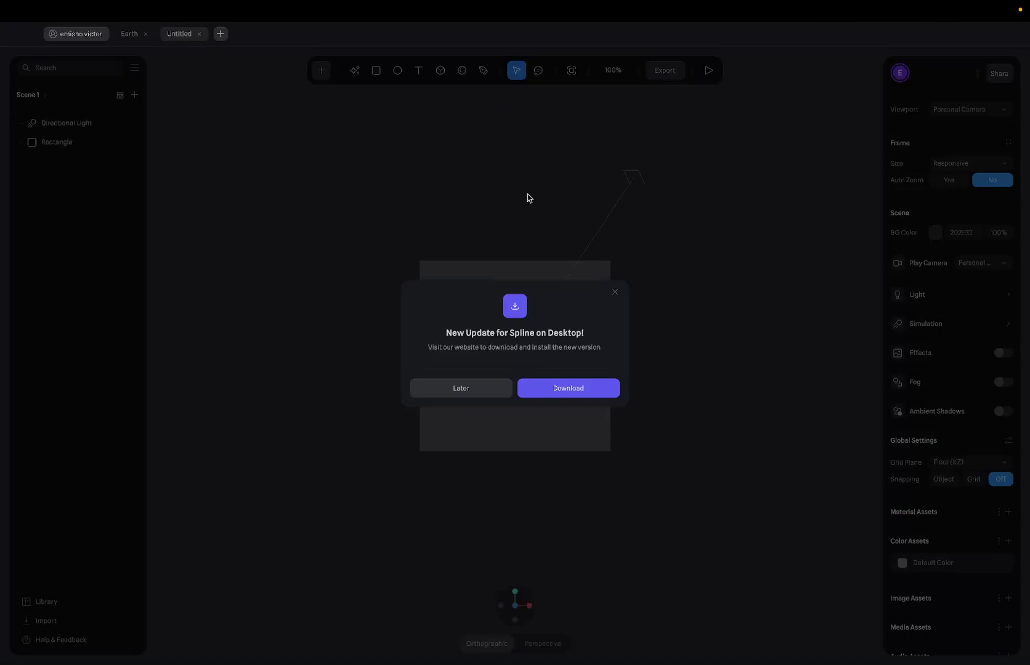
{"action": "left_click", "coordinate": [463, 390]}
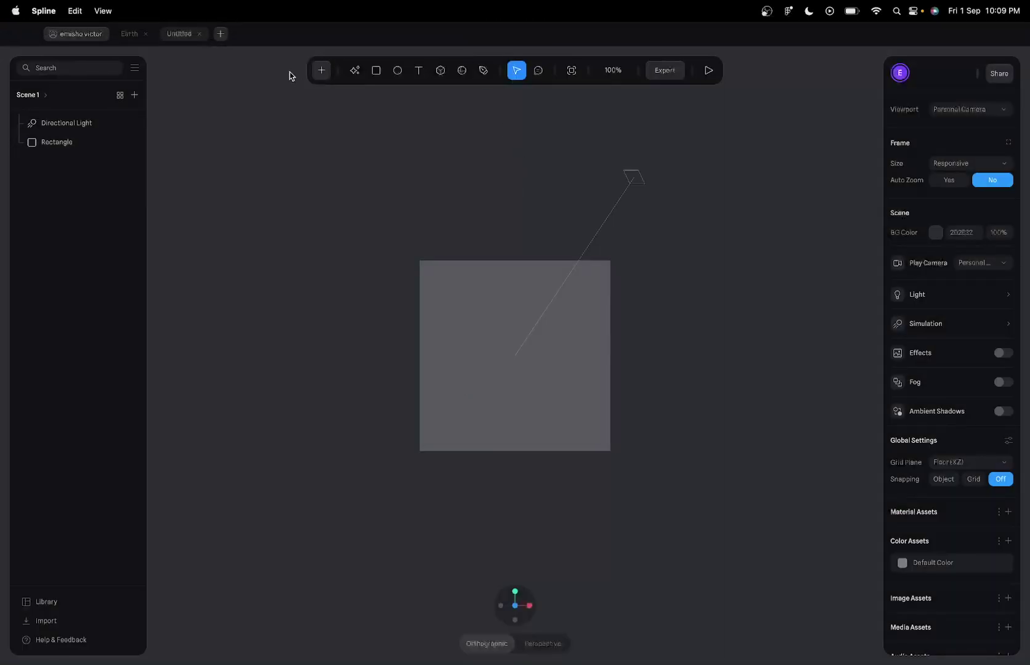
{"action": "left_click", "coordinate": [89, 36]}
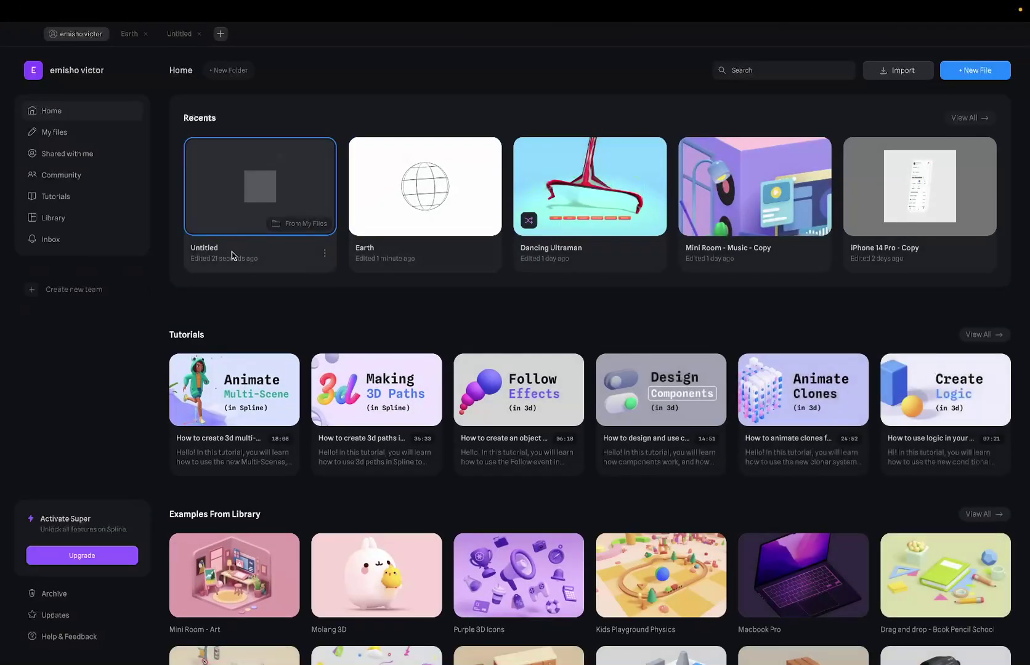
Rename the Untitled file to 'Globe' from its right-click menu.
{"action": "left_click", "coordinate": [319, 255]}
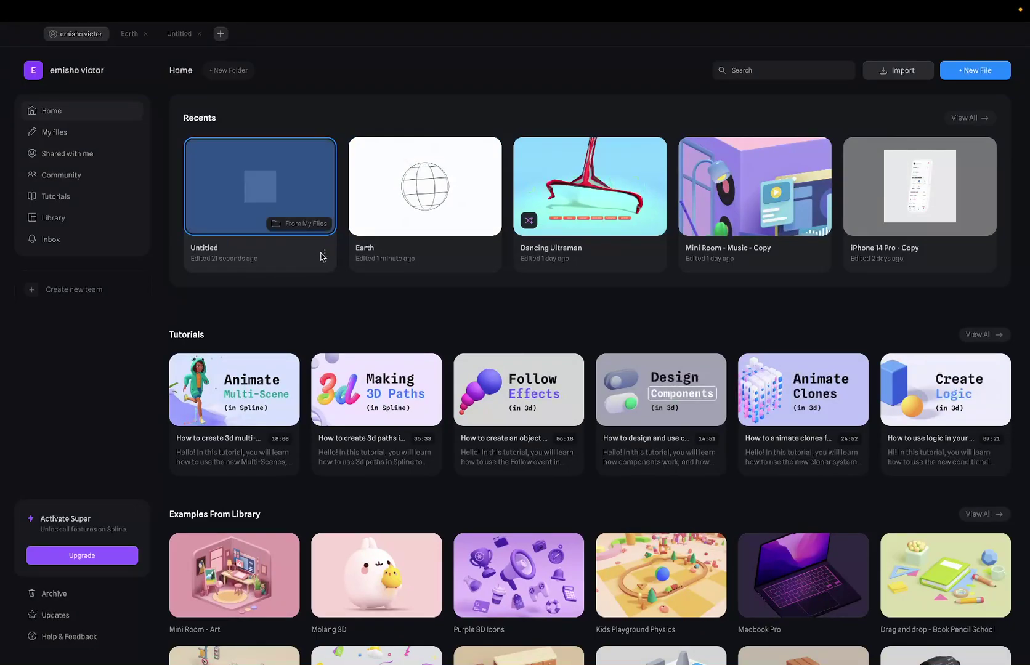
{"action": "right_click", "coordinate": [322, 256]}
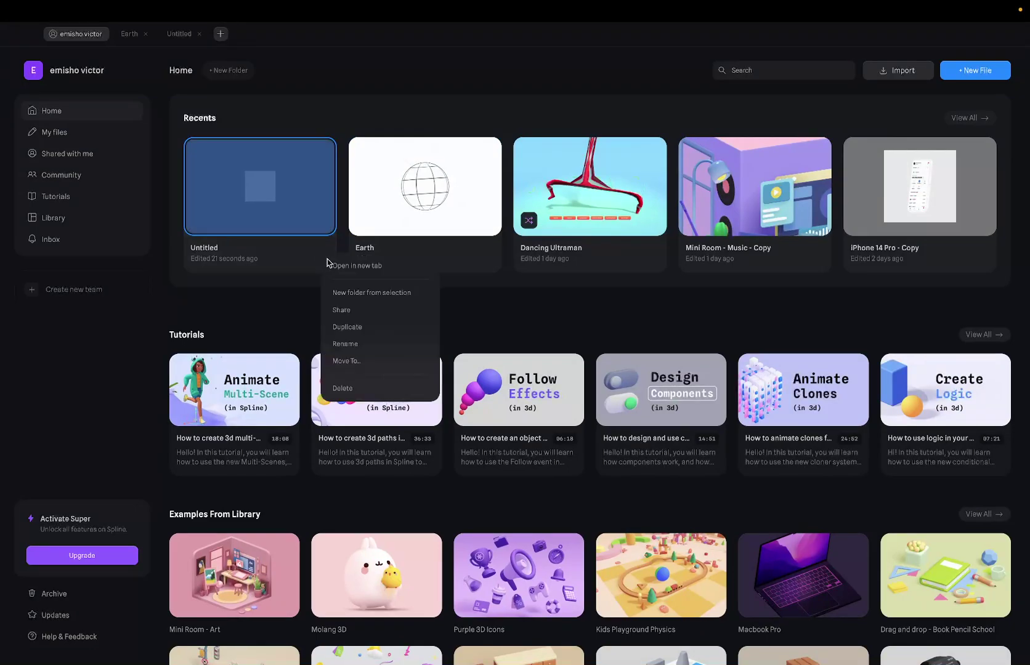
{"action": "left_click", "coordinate": [346, 344]}
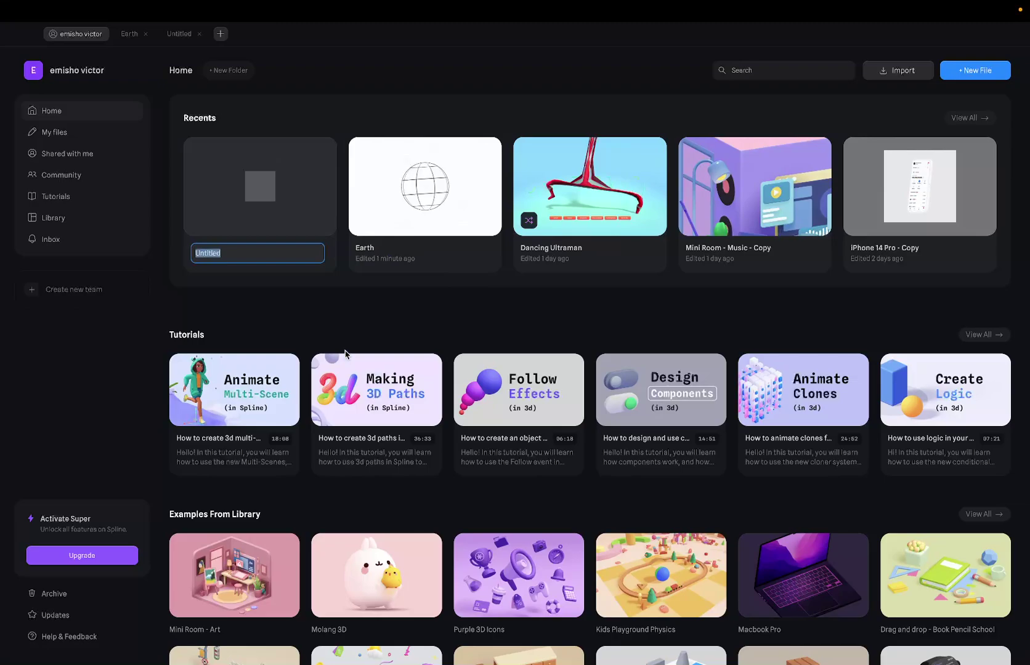
{"action": "type", "text": "G"}
{"action": "key", "text": "ctrl+Right"}
{"action": "key", "text": "ctrl+Right"}
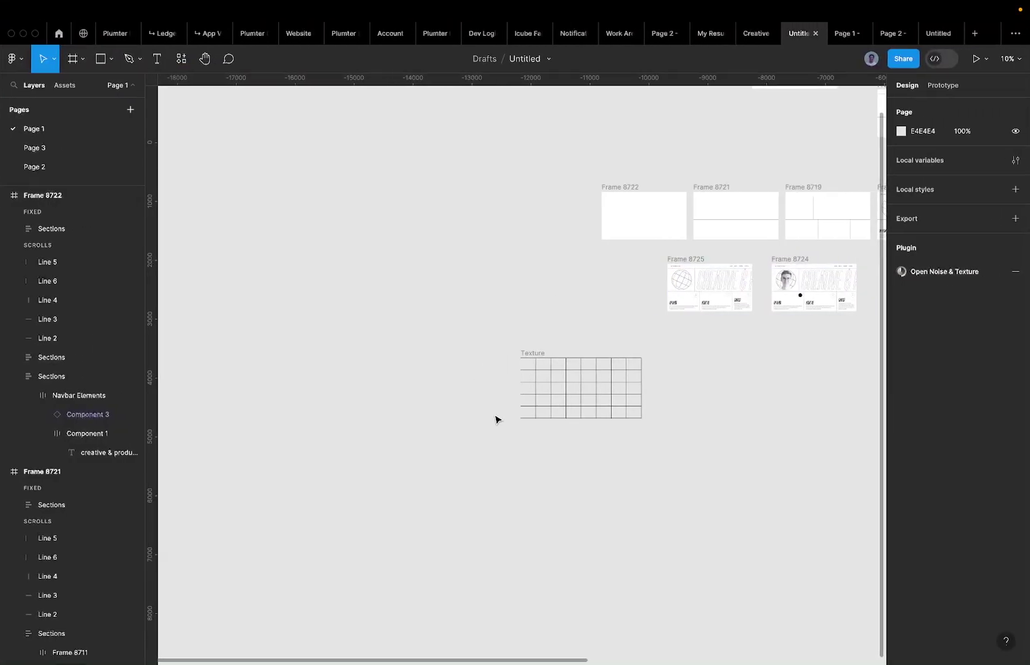
{"action": "key", "text": "ctrl+Left"}
{"action": "right_click", "coordinate": [68, 136]}
{"action": "key", "text": "ctrl+Left"}
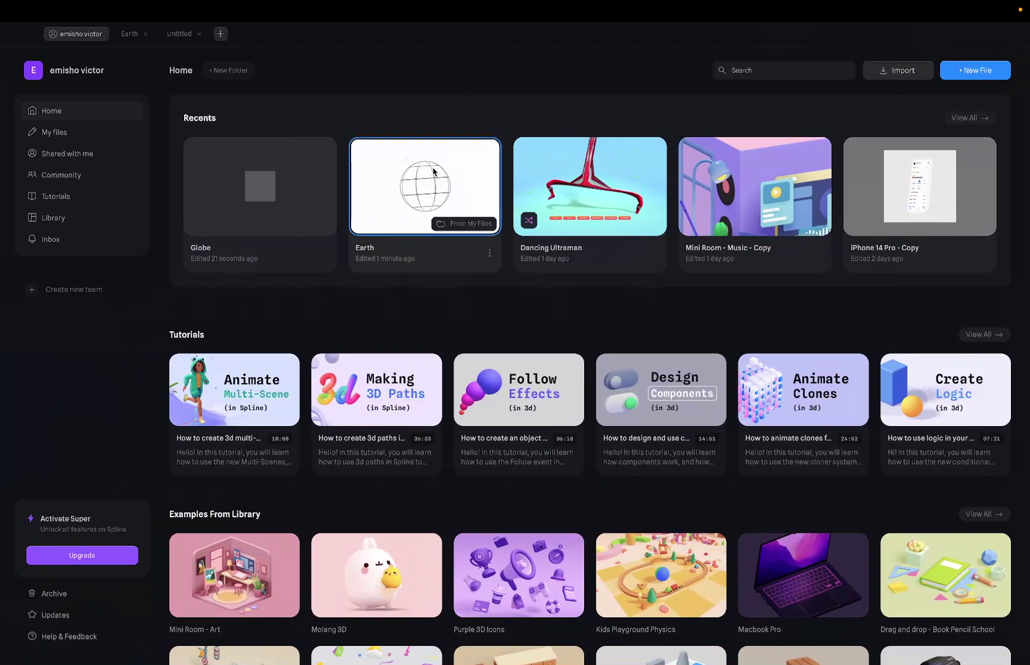
Open the Earth scene, zoom in and out on the wireframe sphere, then go Home.
{"action": "left_click", "coordinate": [123, 36]}
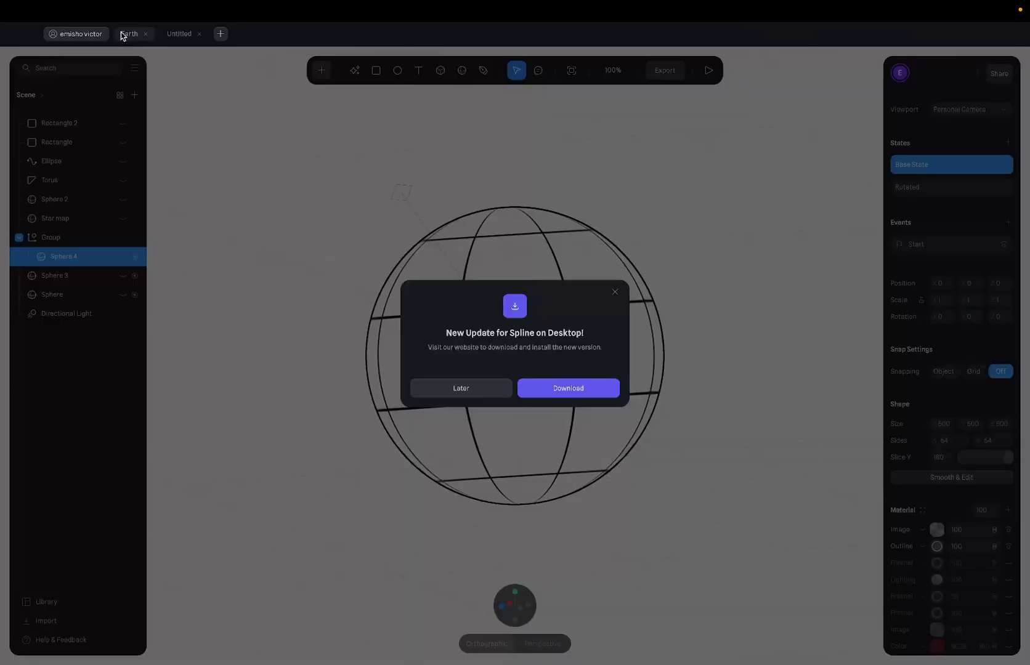
{"action": "left_click", "coordinate": [613, 294]}
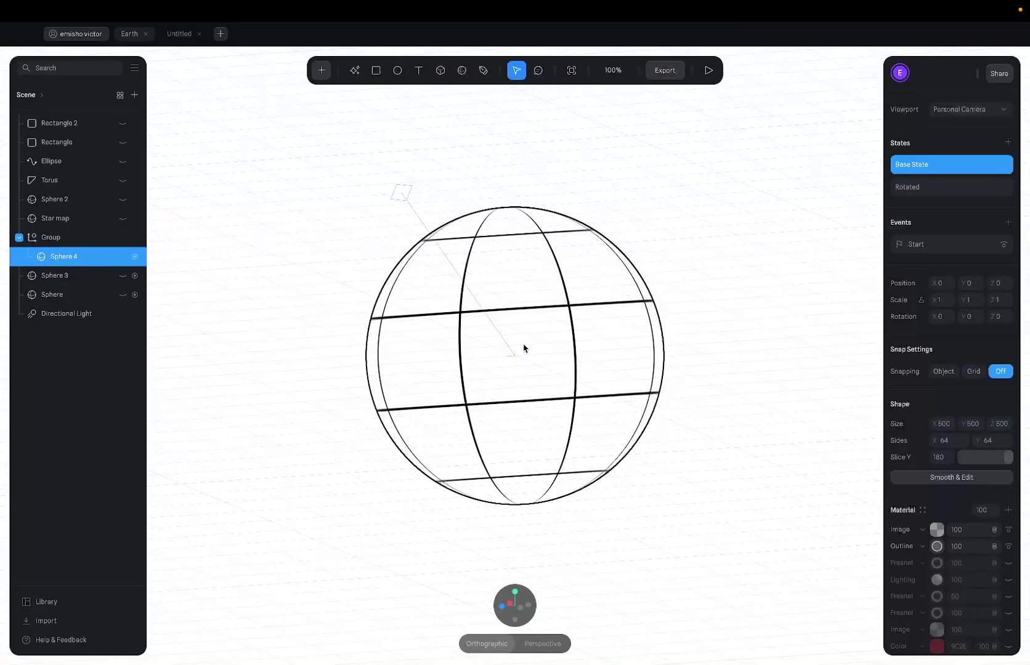
{"action": "scroll", "coordinate": [559, 326], "scroll_direction": "up", "scroll_amount": 5}
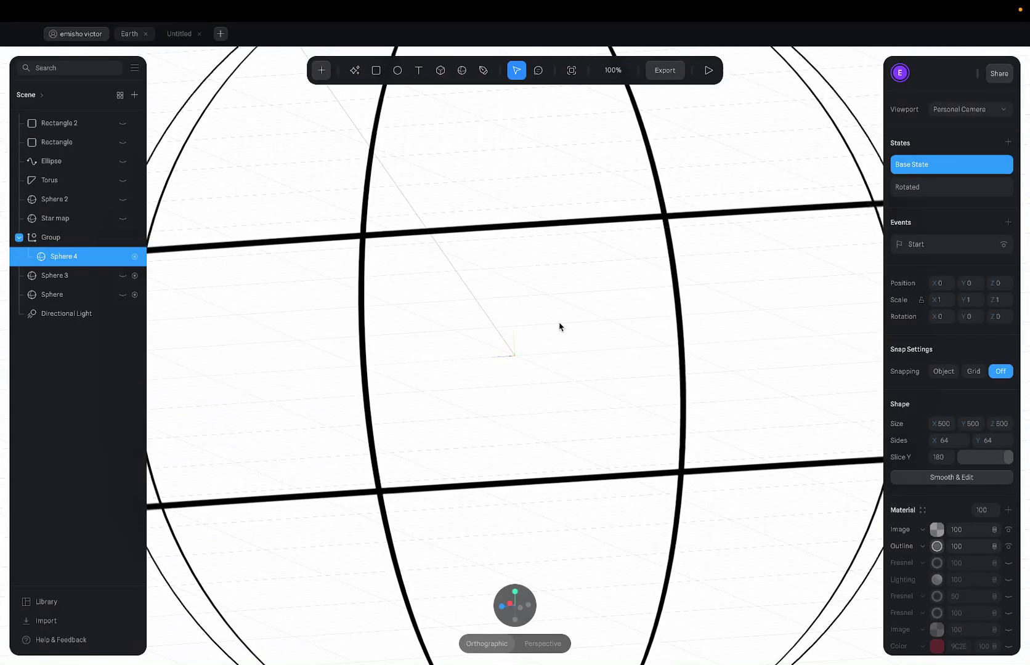
{"action": "scroll", "coordinate": [394, 293], "scroll_direction": "down", "scroll_amount": 5}
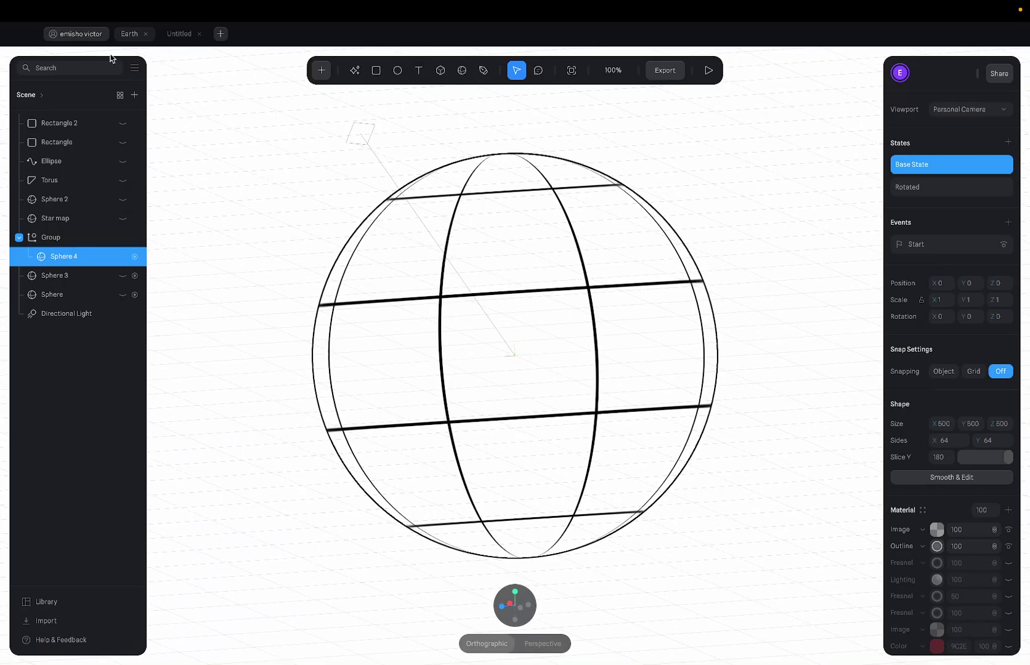
{"action": "left_click", "coordinate": [85, 35]}
Open the Globe file and delete its default rectangle.
{"action": "left_click", "coordinate": [242, 168]}
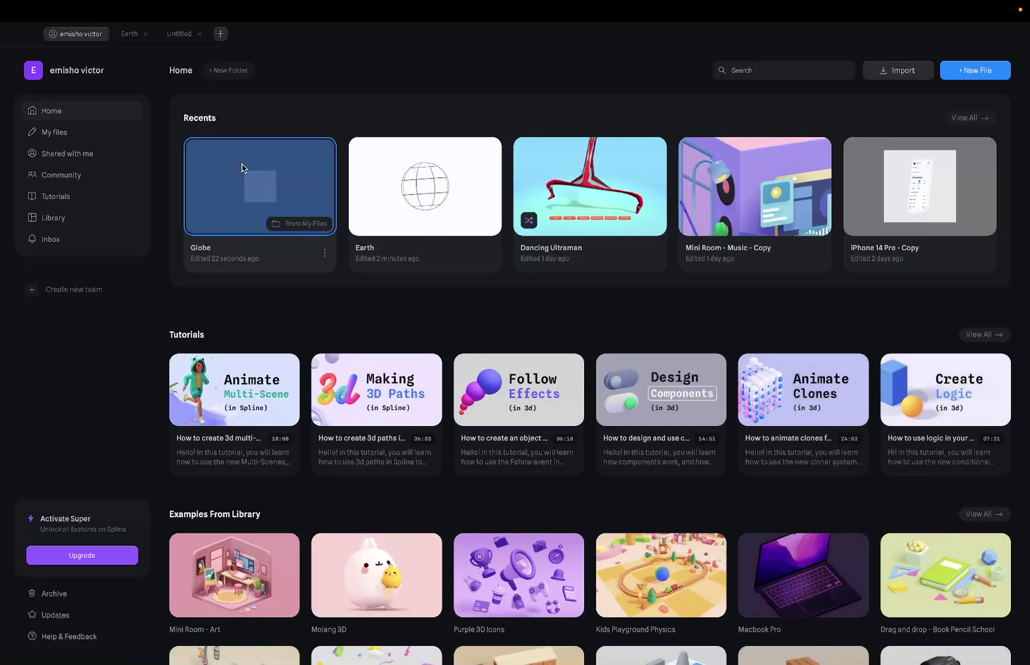
{"action": "left_click", "coordinate": [242, 168]}
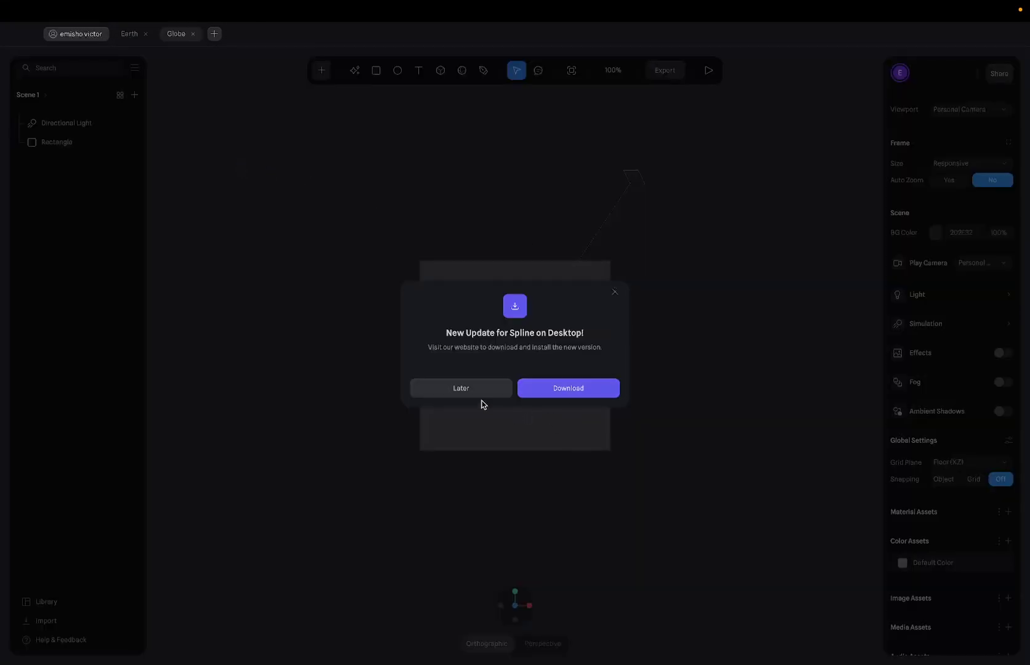
{"action": "left_click", "coordinate": [464, 388]}
{"action": "left_click", "coordinate": [499, 373]}
{"action": "key", "text": "Delete"}
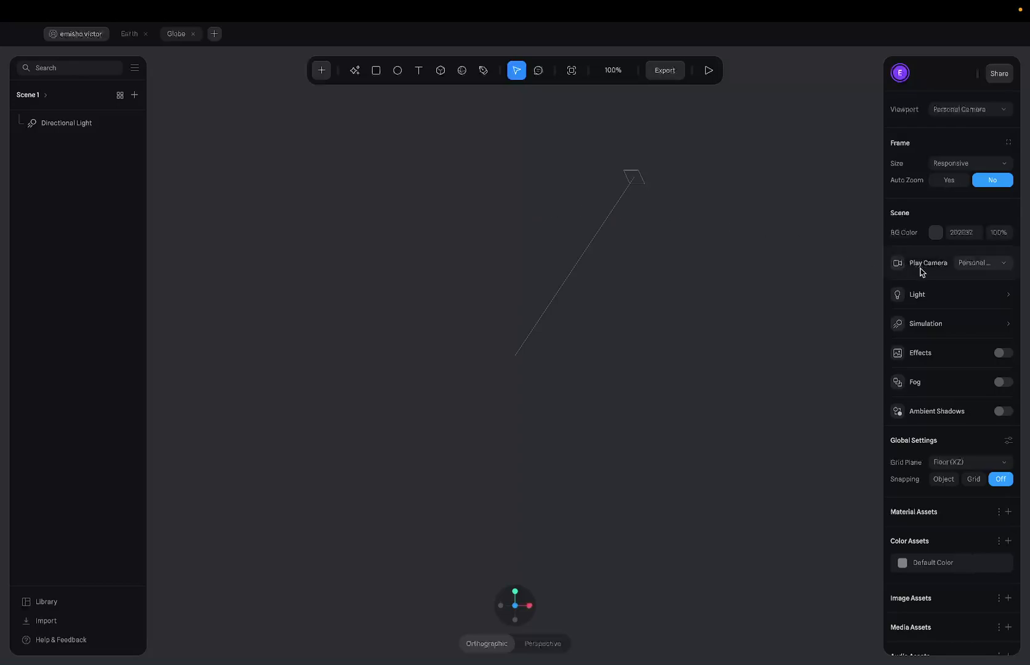
Set the scene BG Color to white FFFFFF and try colours in the picker.
{"action": "left_click", "coordinate": [959, 233]}
{"action": "type", "text": "ffffff"}
{"action": "key", "text": "Return"}
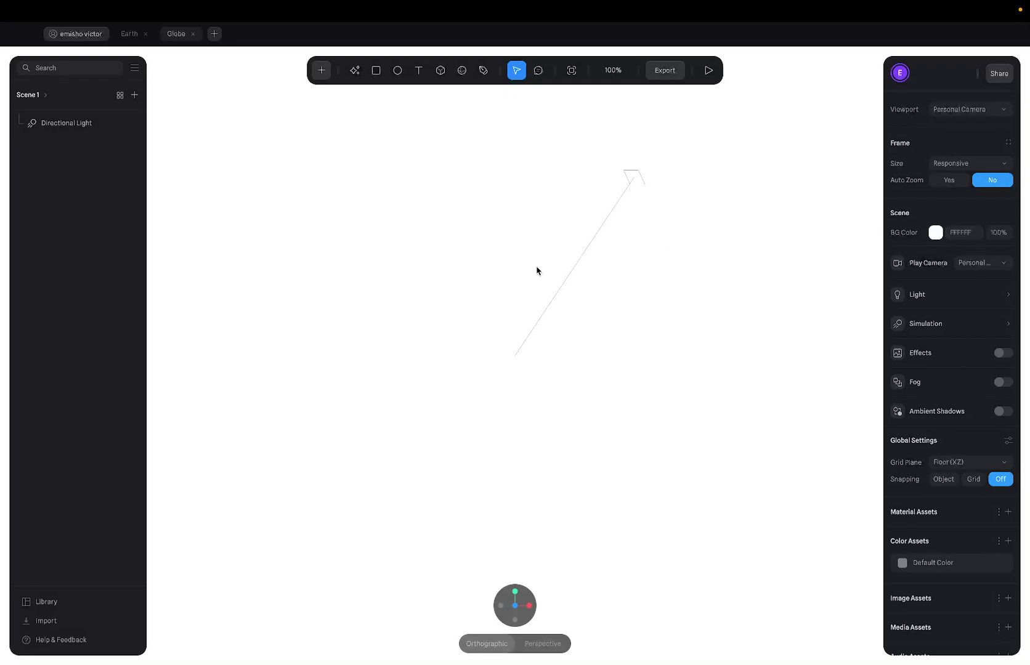
{"action": "left_click", "coordinate": [934, 235]}
{"action": "left_click_drag", "start_coordinate": [936, 333], "coordinate": [800, 188]}
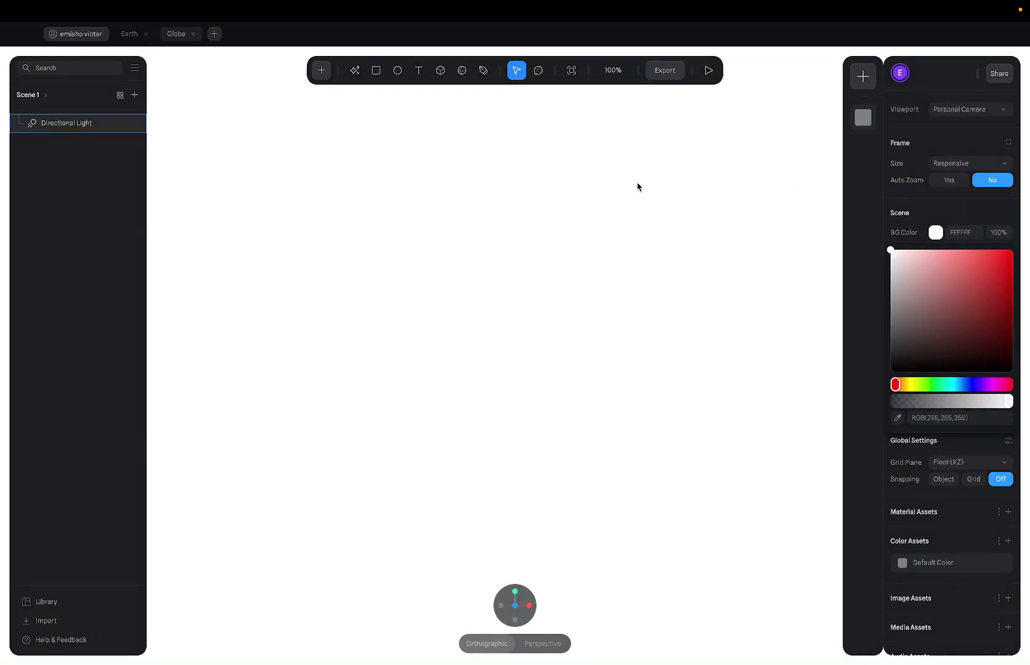
{"action": "key", "text": "ctrl+Right"}
{"action": "key", "text": "ctrl+Right"}
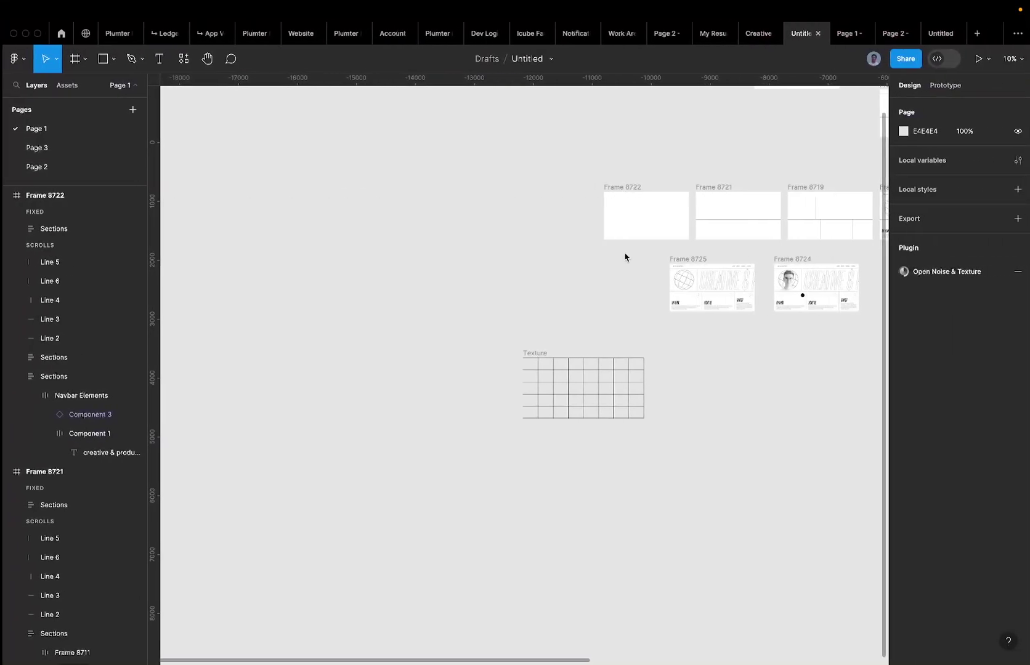
Inspect the rotated globe layers in Frame 8725, trying a copy and then undoing it.
{"action": "scroll", "coordinate": [681, 271], "scroll_direction": "up", "scroll_amount": 5}
{"action": "left_click", "coordinate": [687, 291], "text": "super"}
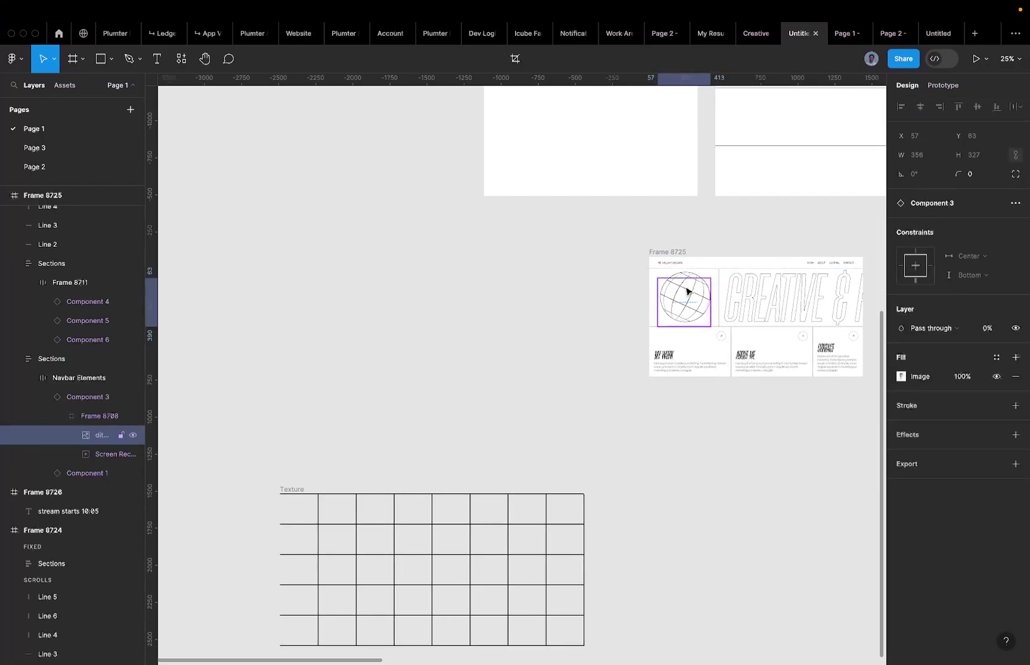
{"action": "left_click", "coordinate": [689, 271]}
{"action": "left_click", "coordinate": [690, 277], "text": "super"}
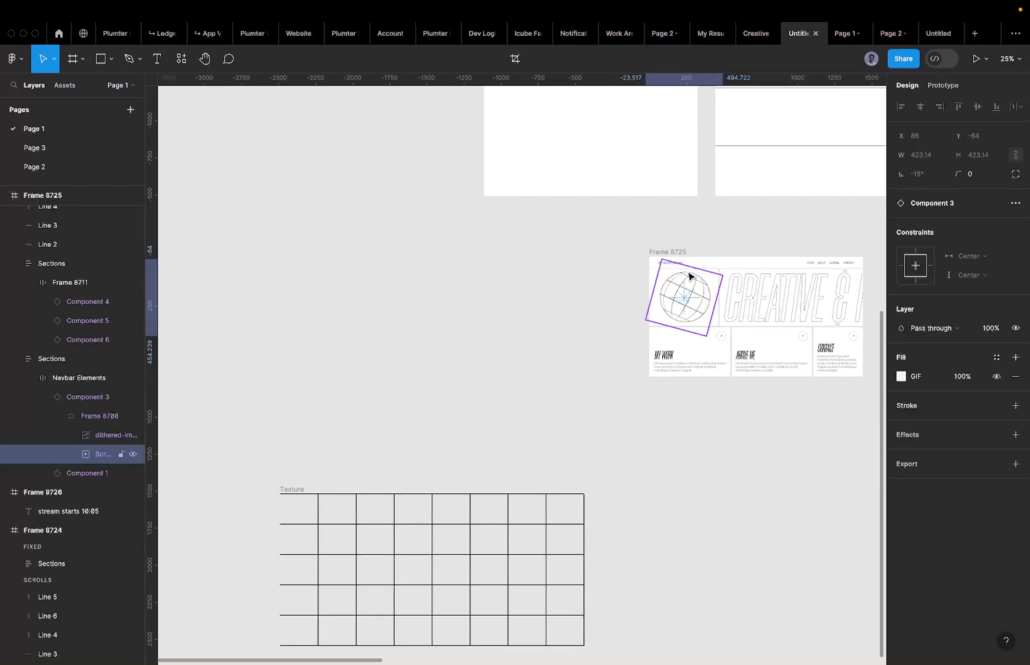
{"action": "left_click_drag", "start_coordinate": [689, 278], "coordinate": [500, 279], "text": "alt"}
{"action": "scroll", "coordinate": [490, 277], "scroll_direction": "up", "scroll_amount": 5}
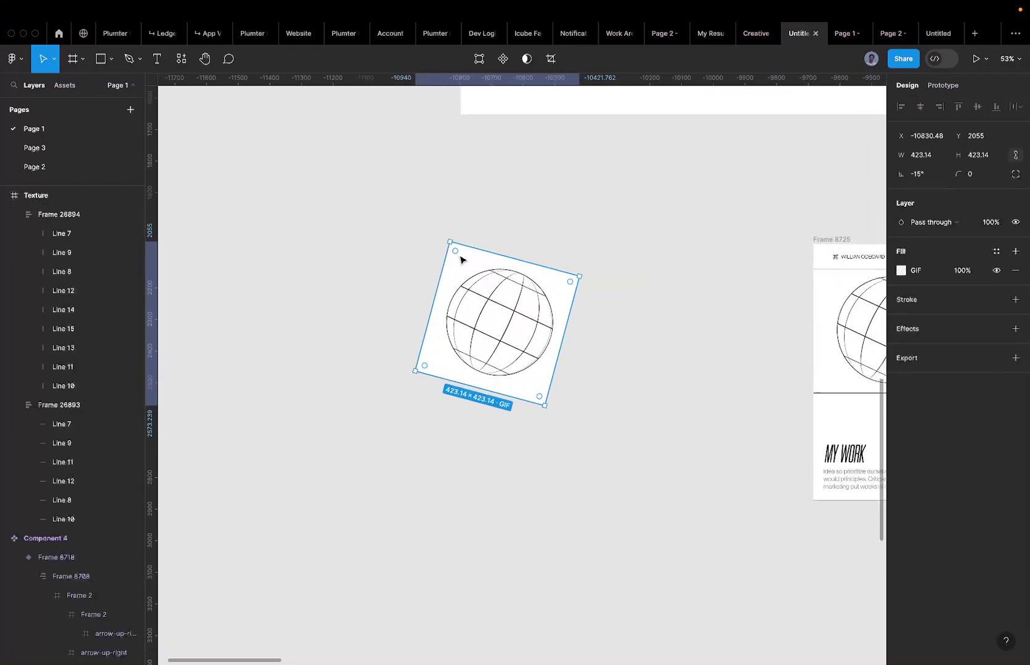
{"action": "scroll", "coordinate": [459, 259], "scroll_direction": "right", "scroll_amount": 5}
{"action": "key", "text": "super+z"}
Admit the waiting guest into the Google Meet call, then return to the Spline scene.
{"action": "key", "text": "ctrl+Left"}
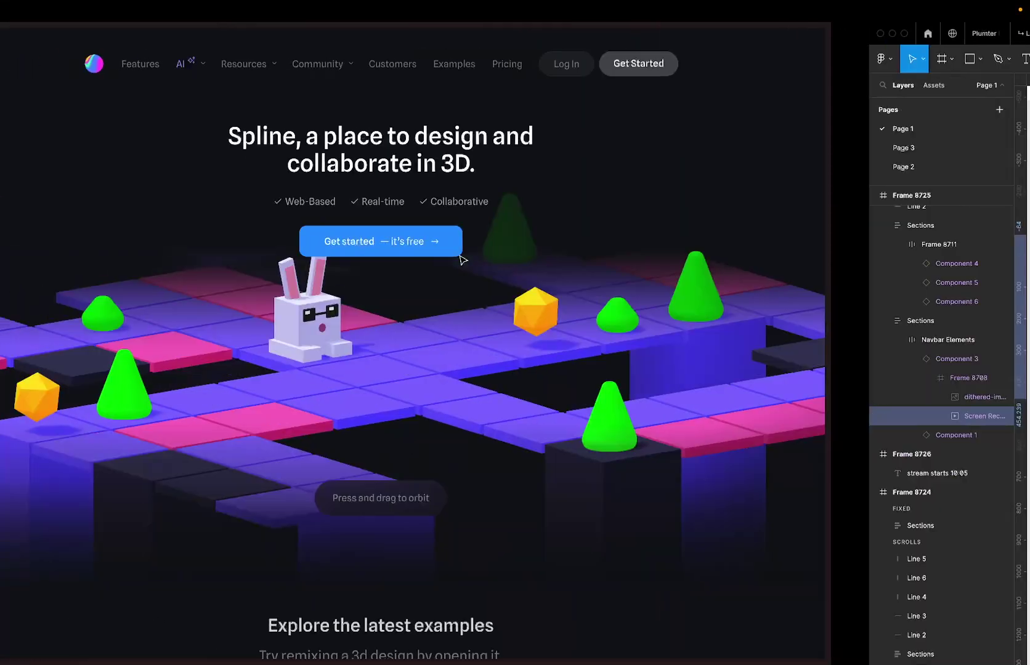
{"action": "left_click", "coordinate": [68, 463]}
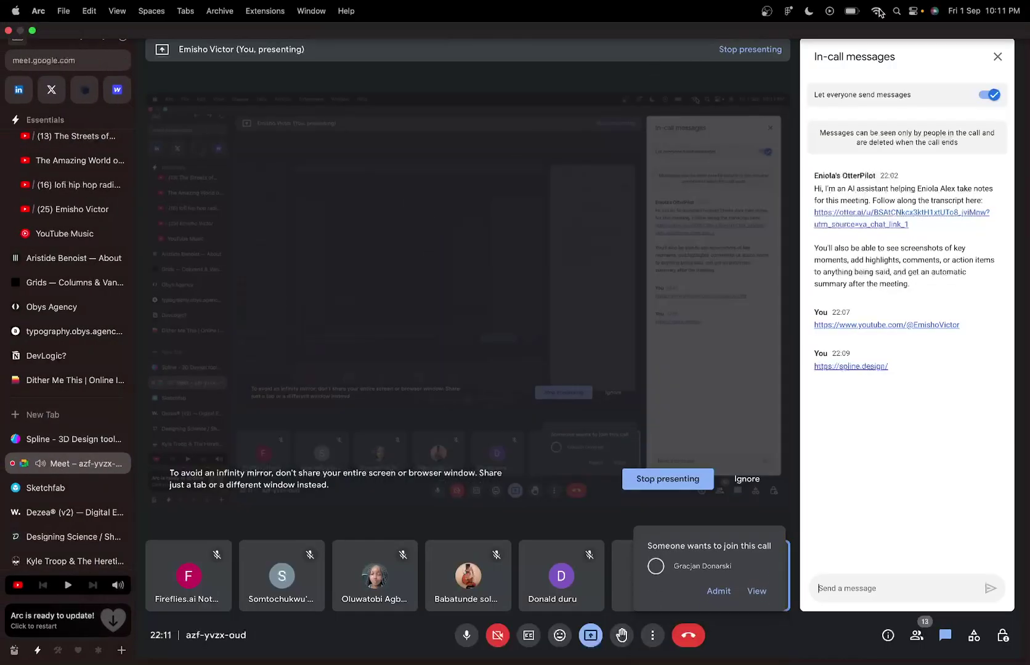
{"action": "left_click", "coordinate": [717, 591]}
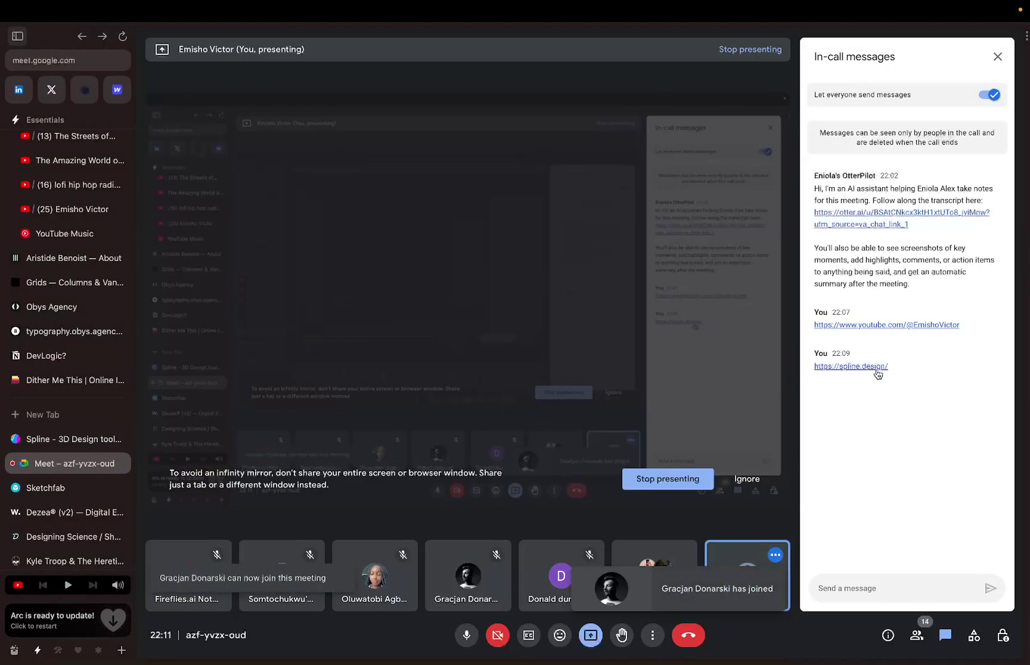
{"action": "key", "text": "ctrl+Right"}
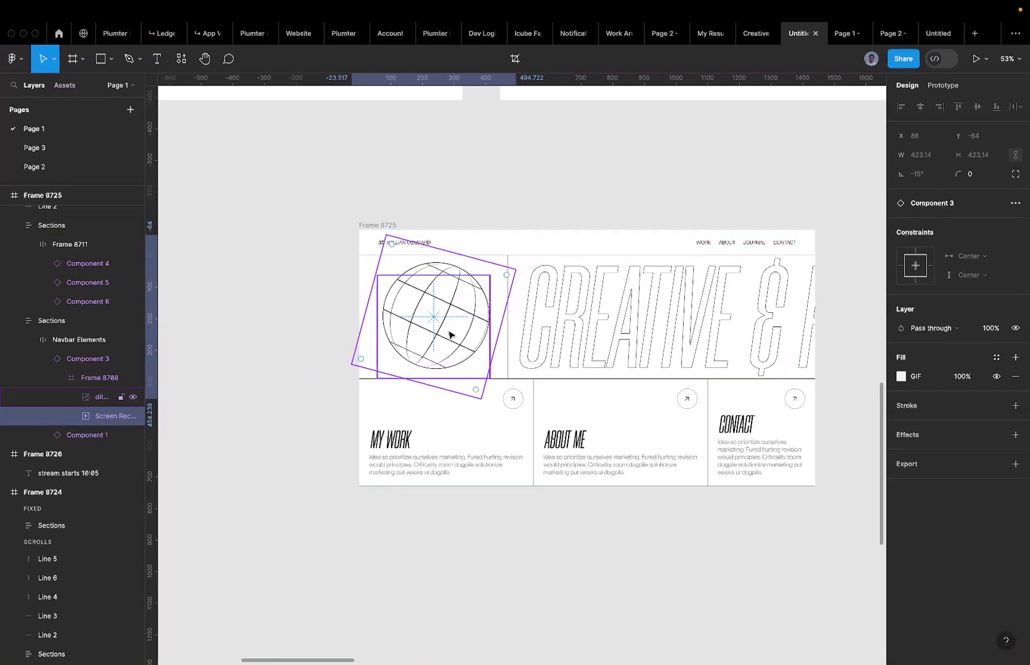
{"action": "key", "text": "shift+1"}
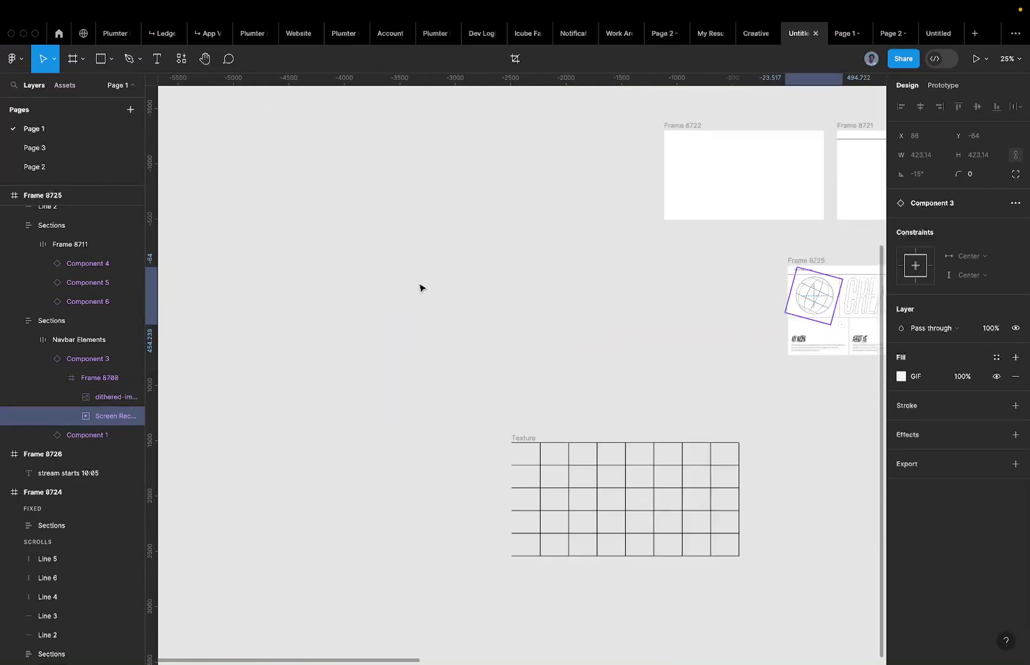
{"action": "key", "text": "ctrl+Left"}
{"action": "key", "text": "ctrl+Left"}
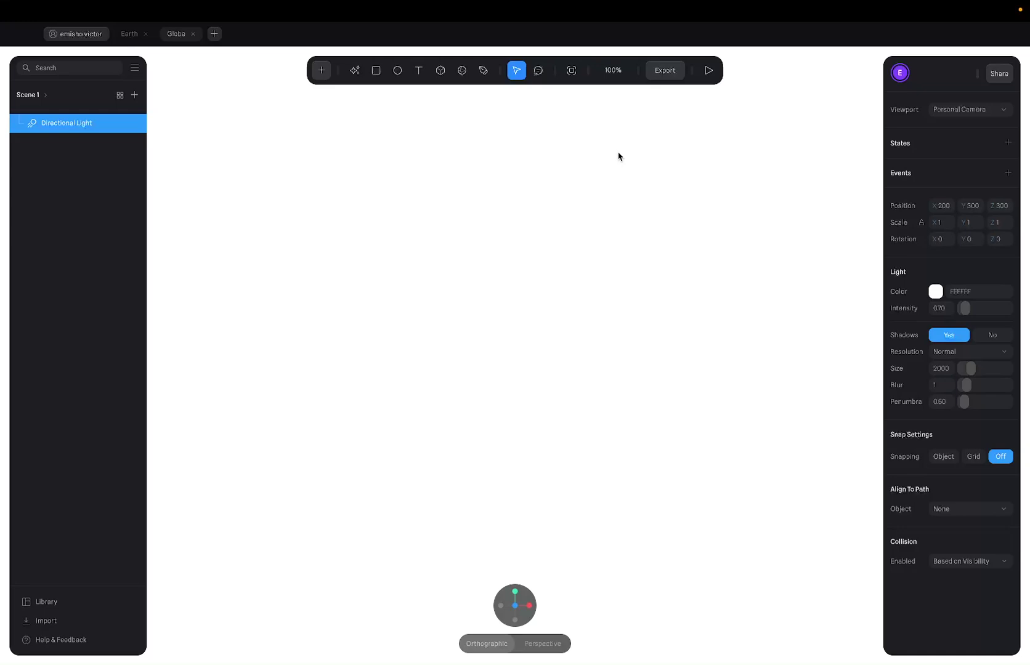
Place a Sphere (100 on each axis, 64 sides) in the Globe scene and reset the view.
{"action": "left_click", "coordinate": [320, 70]}
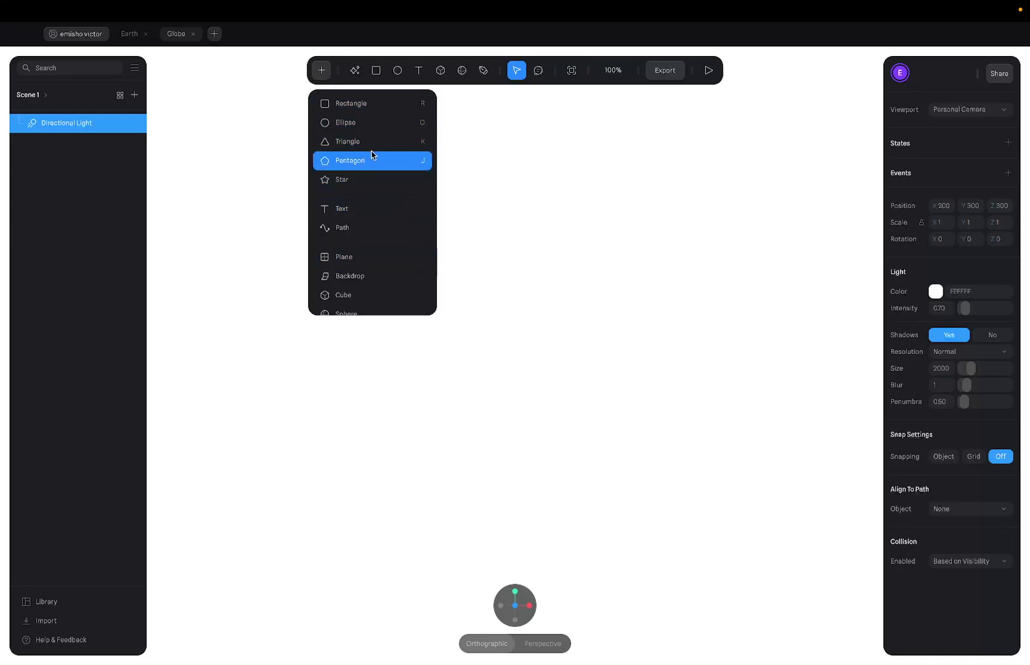
{"action": "scroll", "coordinate": [366, 203], "scroll_direction": "down", "scroll_amount": 1}
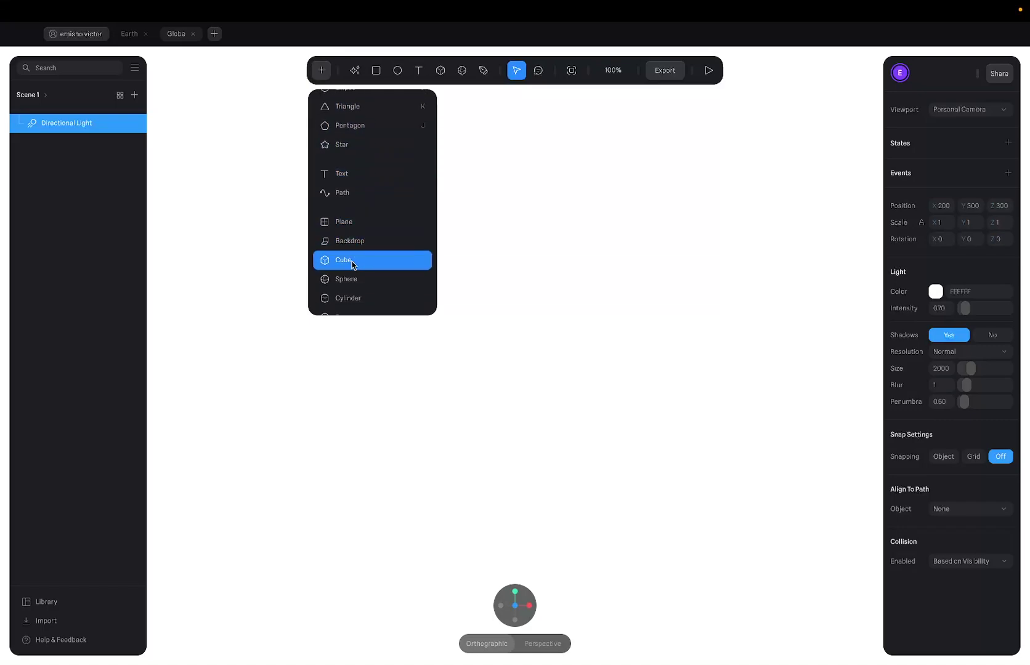
{"action": "left_click", "coordinate": [348, 280]}
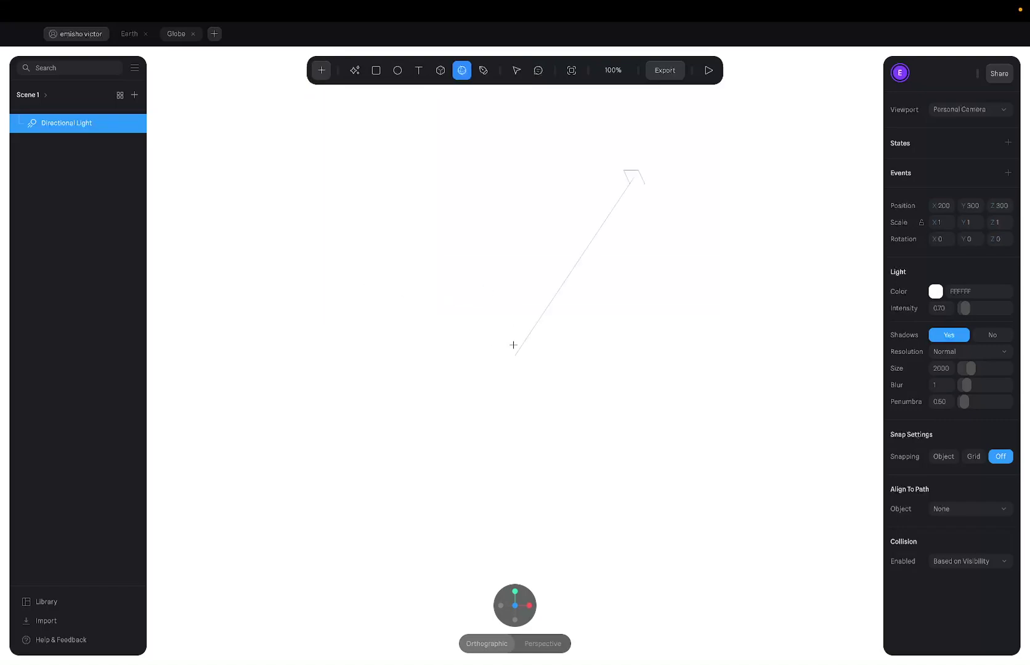
{"action": "left_click", "coordinate": [513, 344]}
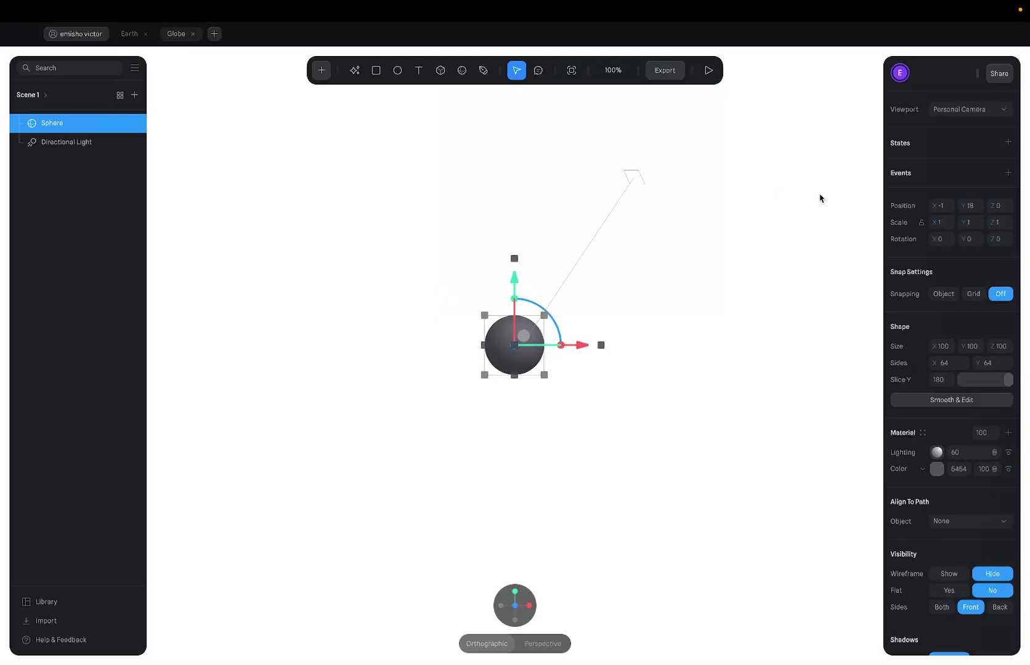
{"action": "left_click", "coordinate": [612, 301]}
{"action": "left_click", "coordinate": [527, 337]}
{"action": "left_click", "coordinate": [474, 297]}
{"action": "left_click", "coordinate": [522, 329]}
{"action": "scroll", "coordinate": [534, 333], "scroll_direction": "up", "scroll_amount": 5}
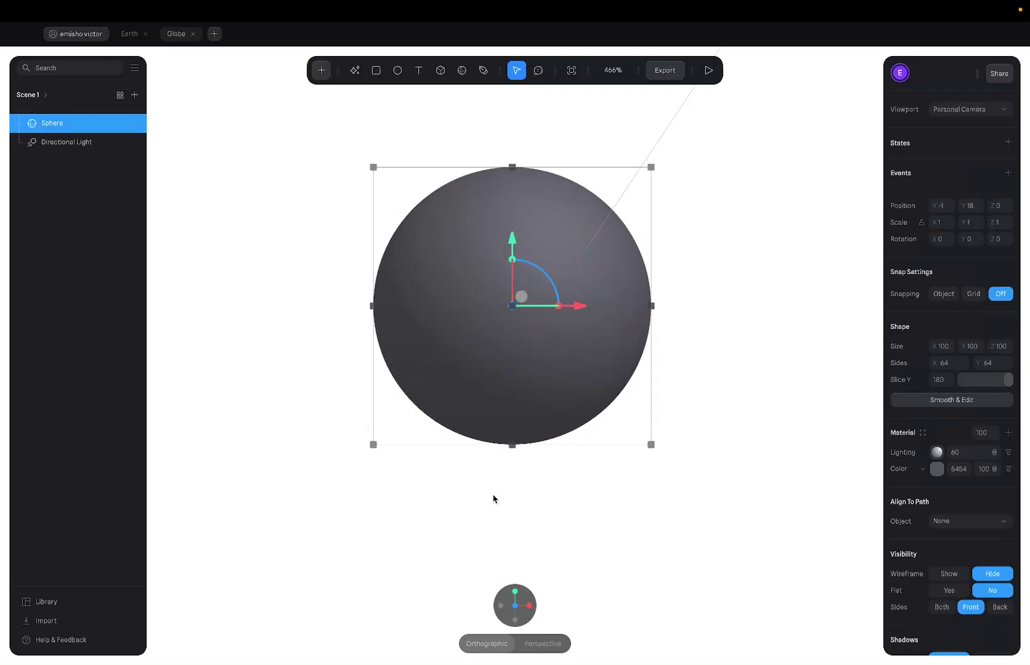
{"action": "left_click", "coordinate": [463, 607]}
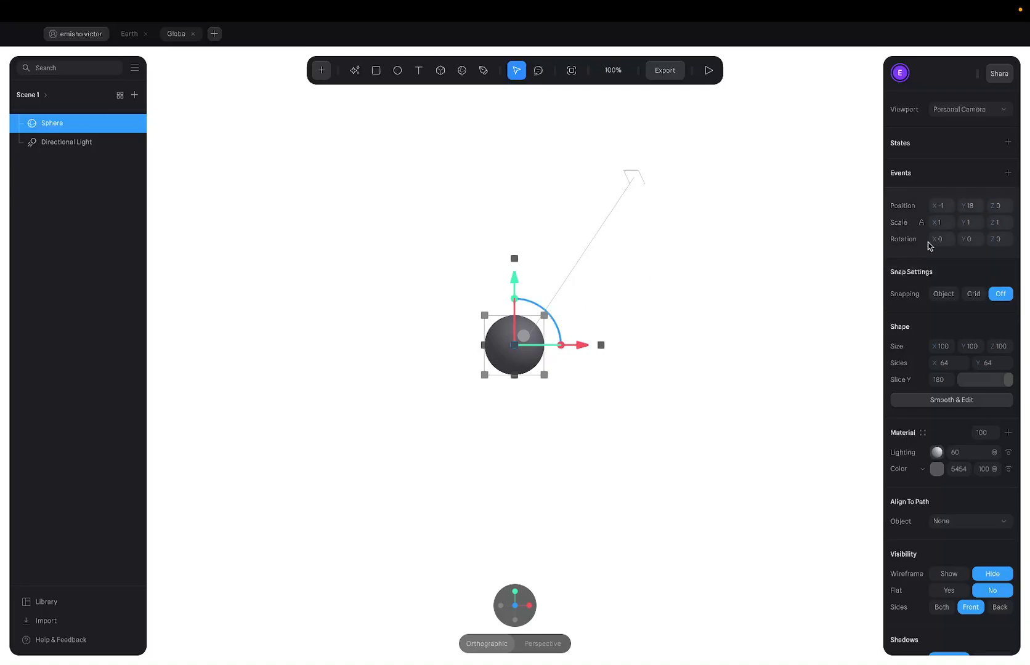
Scale the sphere uniformly to 5 on X, Y and Z.
{"action": "left_click", "coordinate": [946, 225]}
{"action": "type", "text": "5"}
{"action": "left_click", "coordinate": [982, 225]}
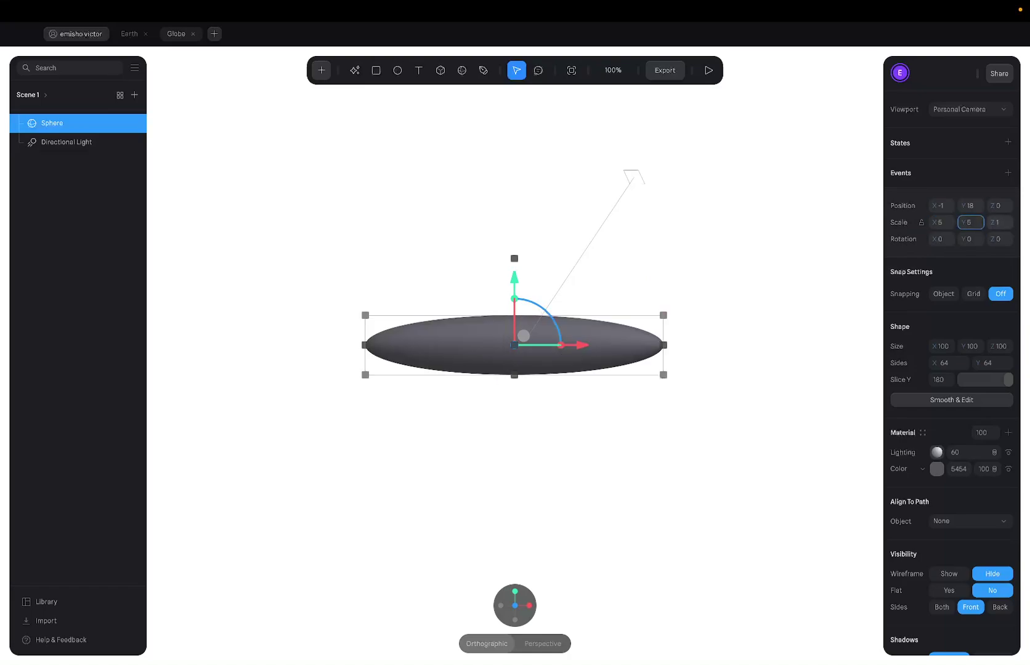
{"action": "key", "text": "Return"}
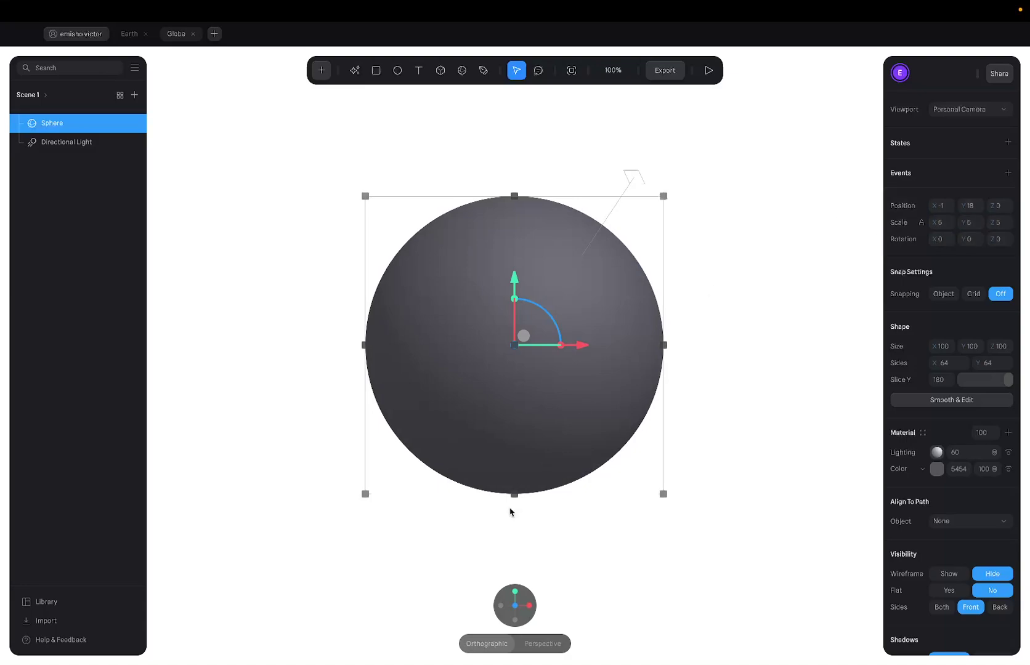
Toggle the sphere's Lighting off and back on, orbit around it, and reset the camera.
{"action": "mouse_move", "coordinate": [466, 600]}
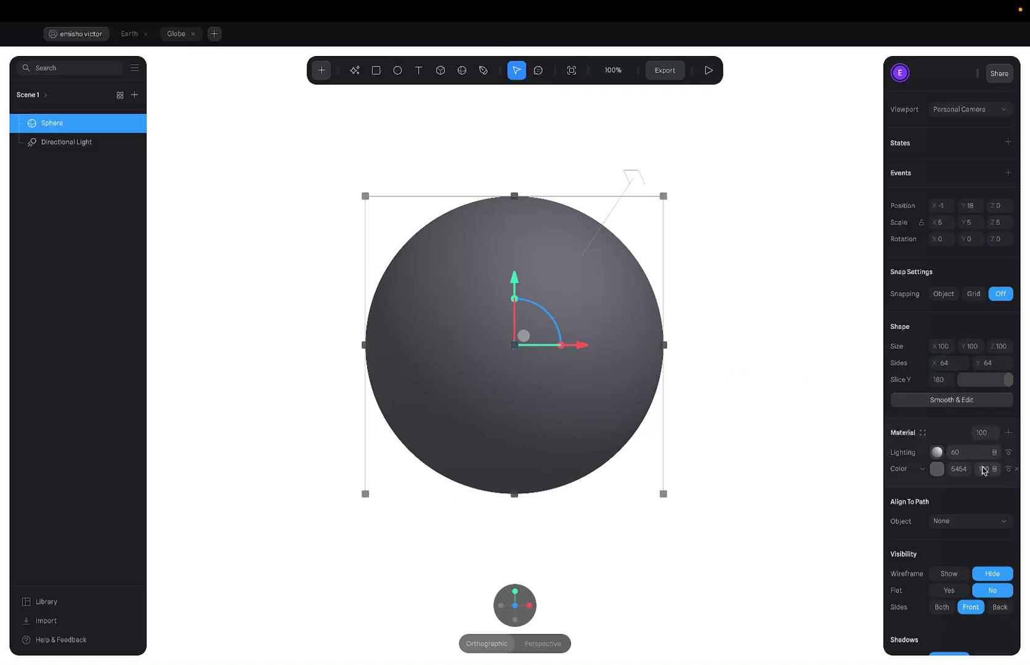
{"action": "left_click", "coordinate": [1007, 453]}
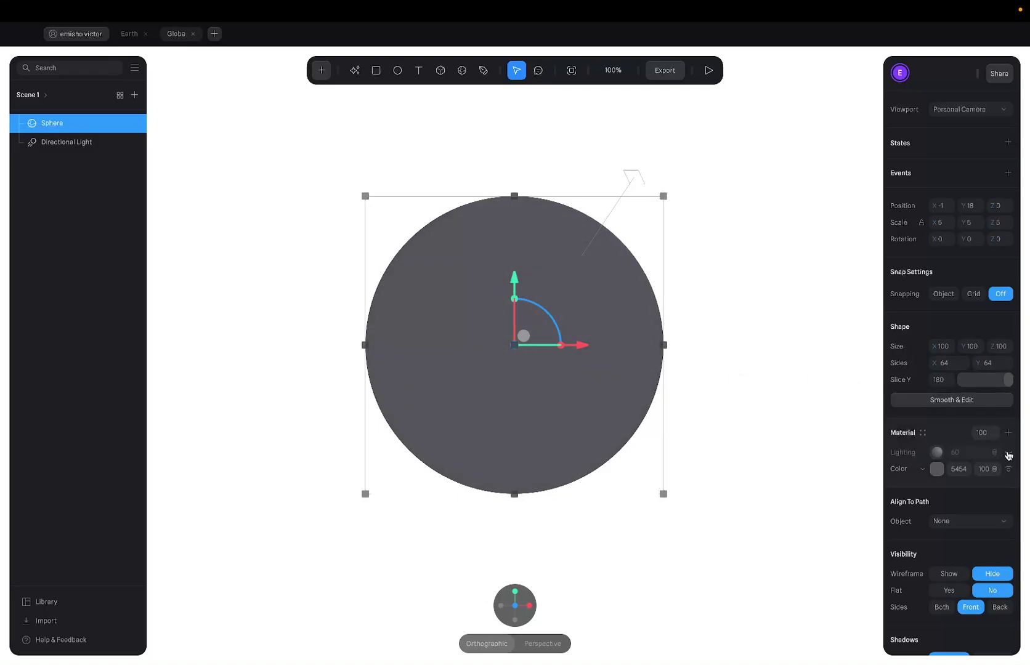
{"action": "left_click", "coordinate": [1007, 455]}
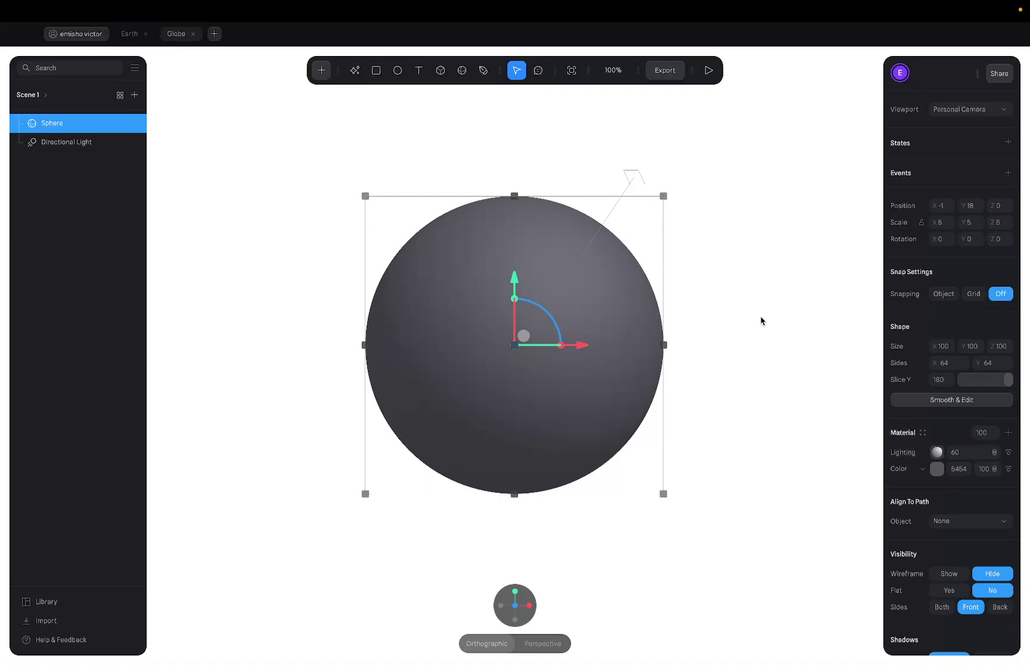
{"action": "scroll", "coordinate": [714, 335], "scroll_direction": "right", "scroll_amount": 5}
{"action": "scroll", "coordinate": [777, 301], "scroll_direction": "left", "scroll_amount": 6}
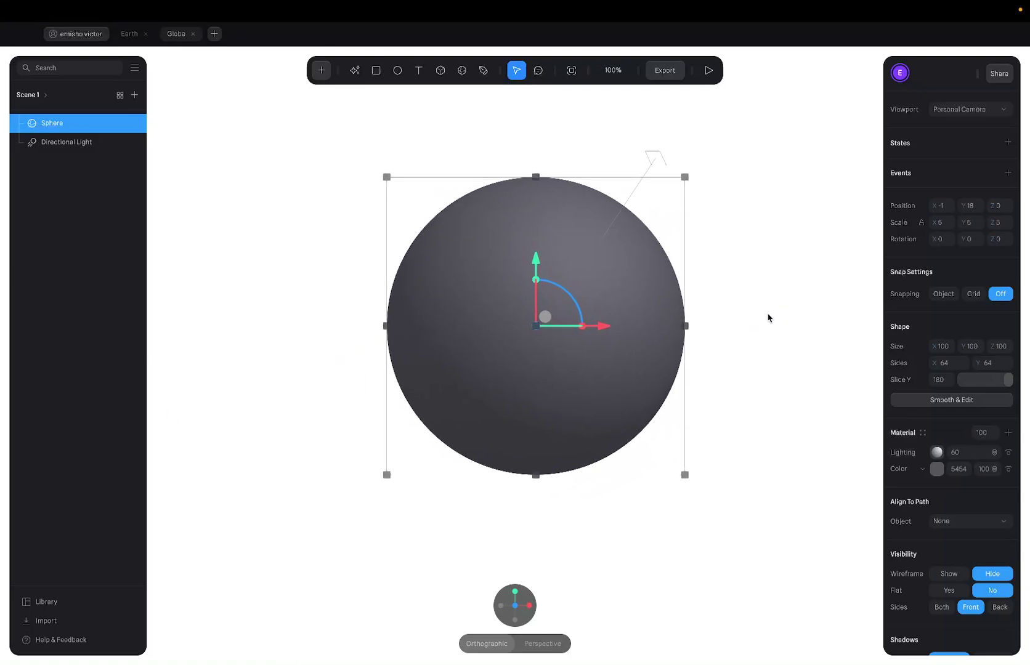
{"action": "left_click", "coordinate": [768, 317]}
{"action": "scroll", "coordinate": [749, 321], "scroll_direction": "up", "scroll_amount": 2}
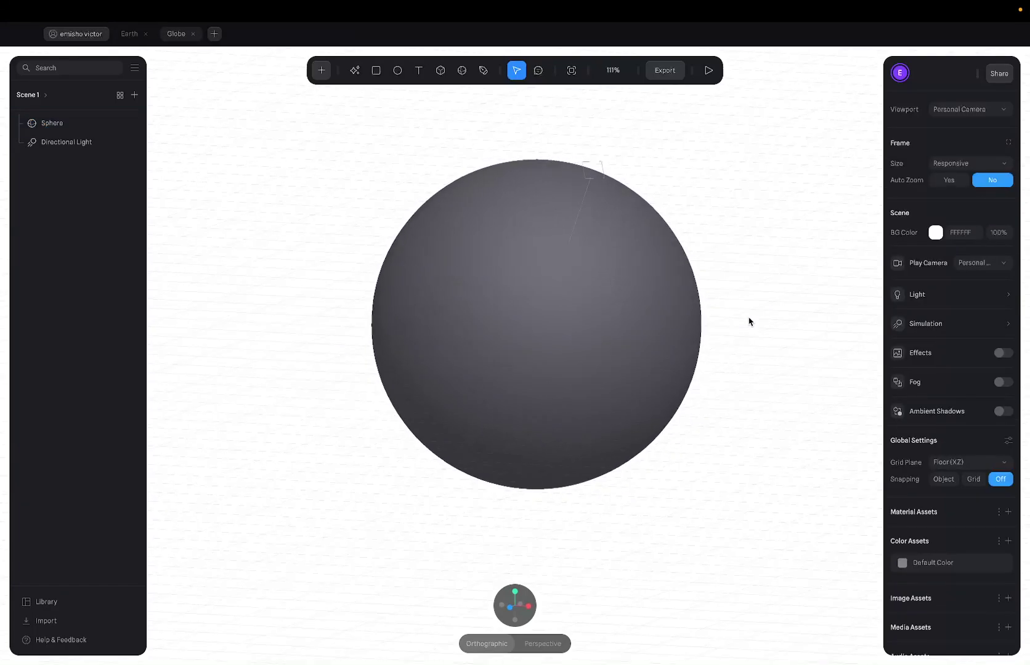
{"action": "left_click_drag", "start_coordinate": [749, 321], "coordinate": [751, 305]}
{"action": "mouse_move", "coordinate": [542, 630]}
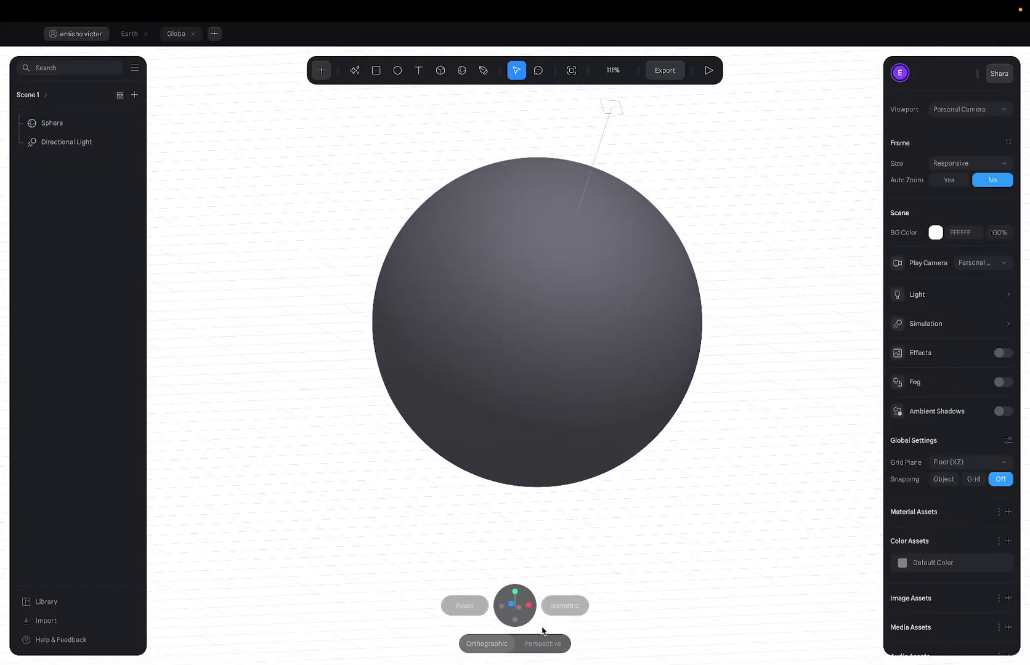
{"action": "left_click", "coordinate": [465, 608]}
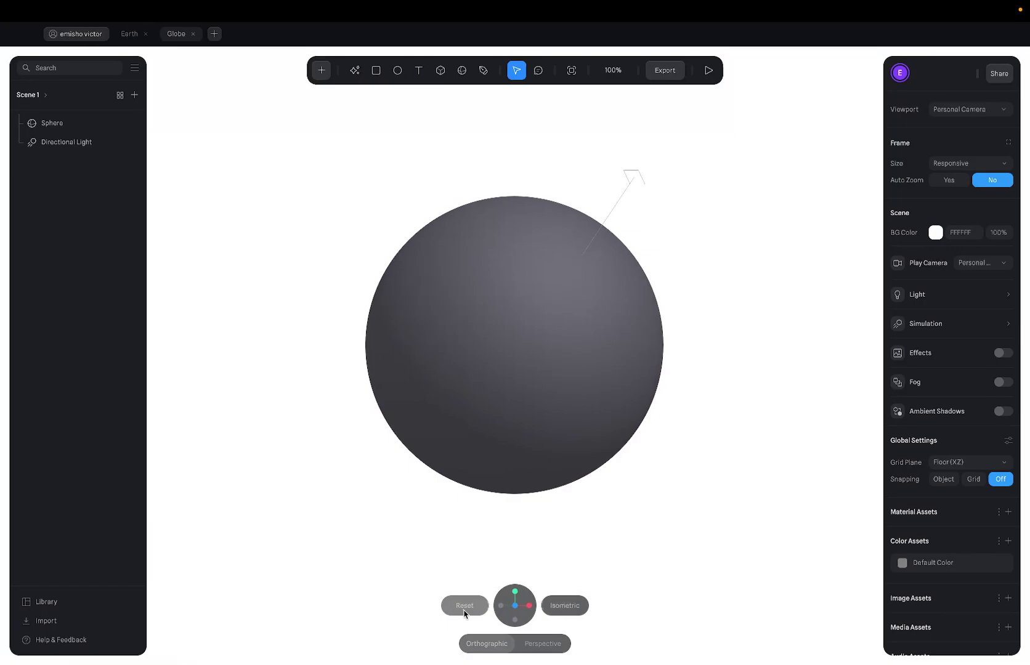
Reselect the sphere, then move over to the Figma workspace.
{"action": "left_click", "coordinate": [593, 441]}
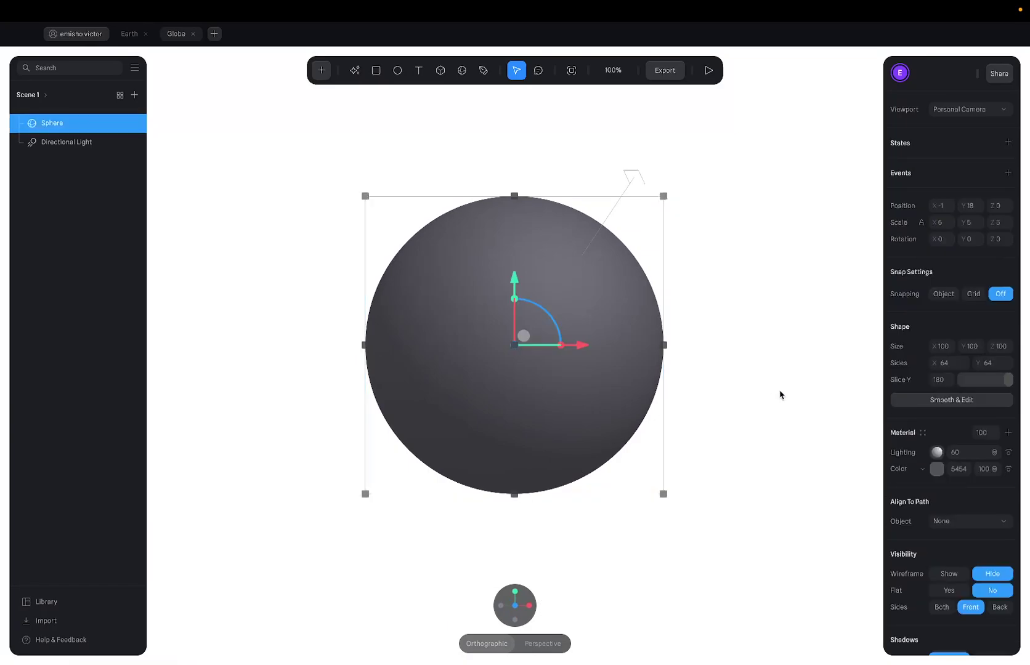
{"action": "right_click", "coordinate": [779, 394]}
{"action": "key", "text": "ctrl+Right"}
{"action": "key", "text": "ctrl+Right"}
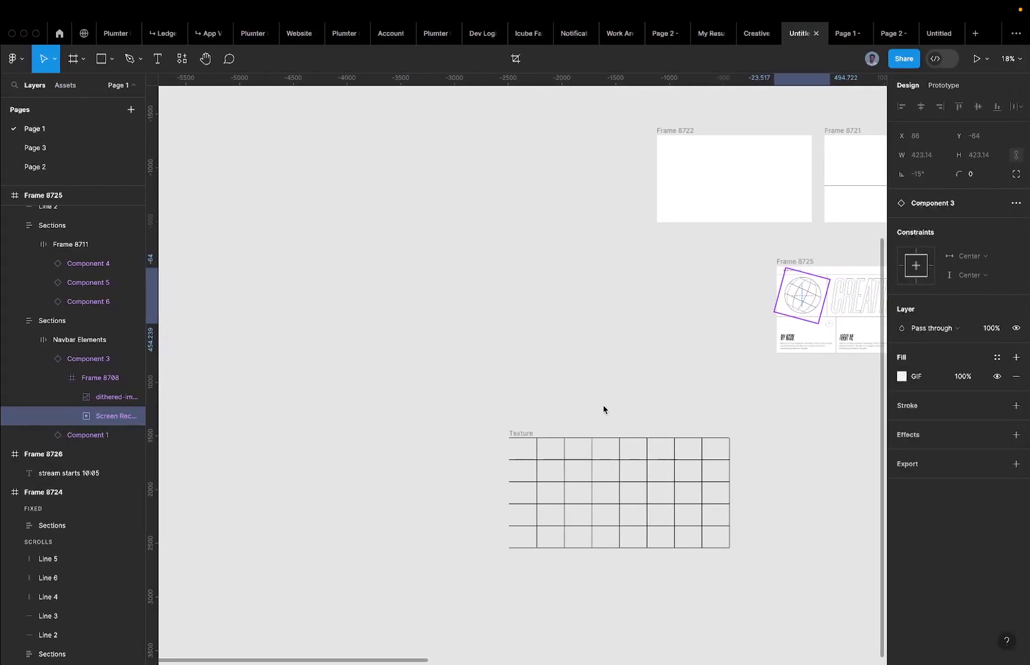
Leave Figma's Frame 8725 and bring the Spline sphere scene back via Mission Control.
{"action": "scroll", "coordinate": [609, 413], "scroll_direction": "right", "scroll_amount": 5}
{"action": "right_click", "coordinate": [542, 458]}
{"action": "key", "text": "Escape"}
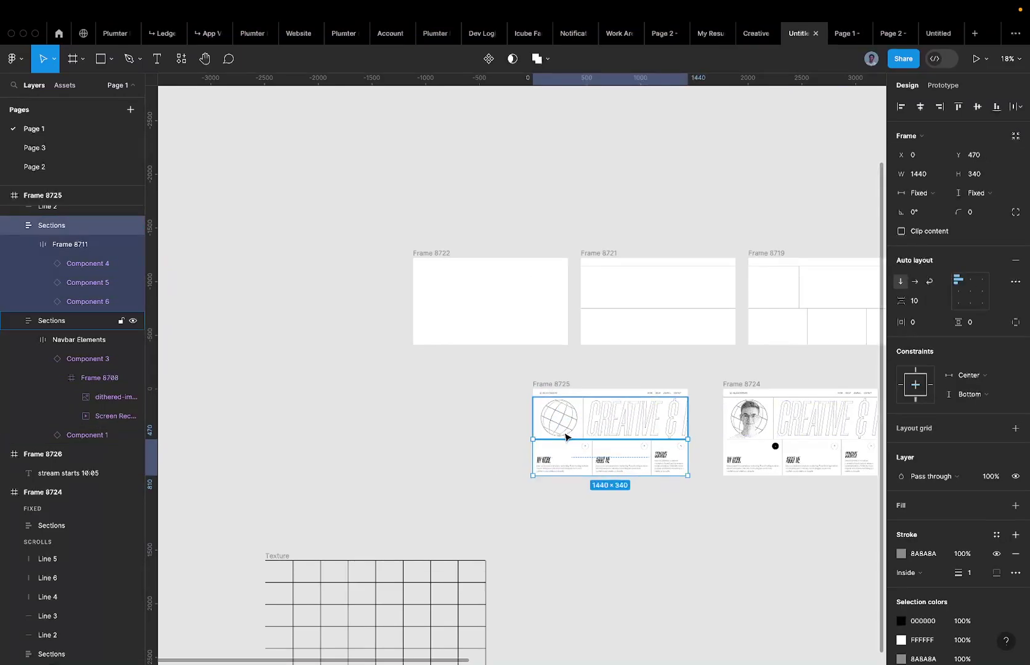
{"action": "scroll", "coordinate": [570, 434], "scroll_direction": "up", "scroll_amount": 5}
{"action": "scroll", "coordinate": [575, 370], "scroll_direction": "up", "scroll_amount": 3}
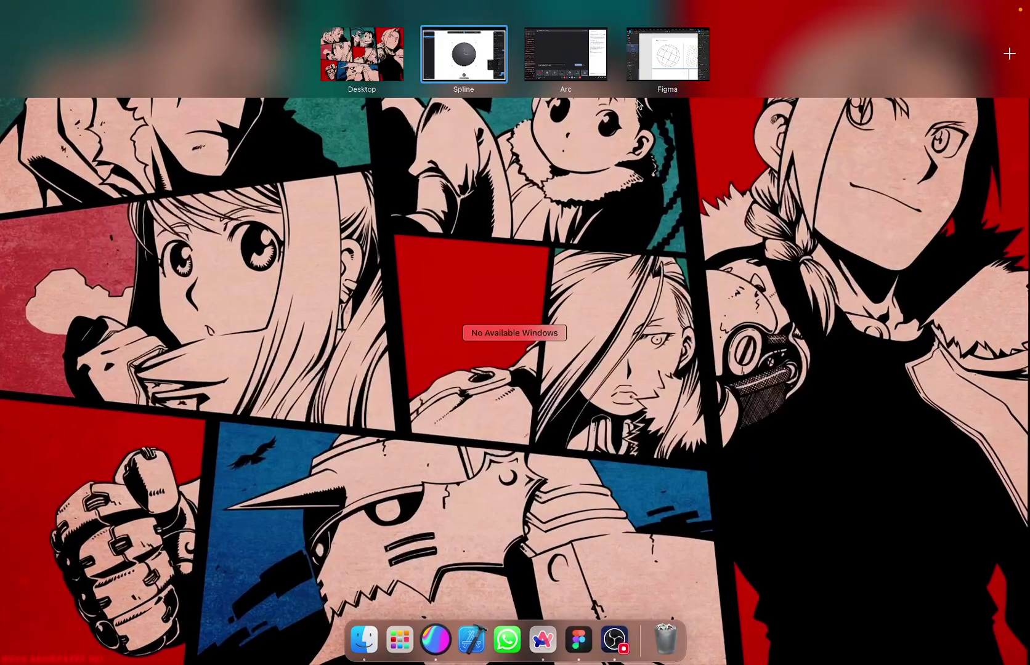
{"action": "left_click_drag", "start_coordinate": [553, 52], "coordinate": [447, 53]}
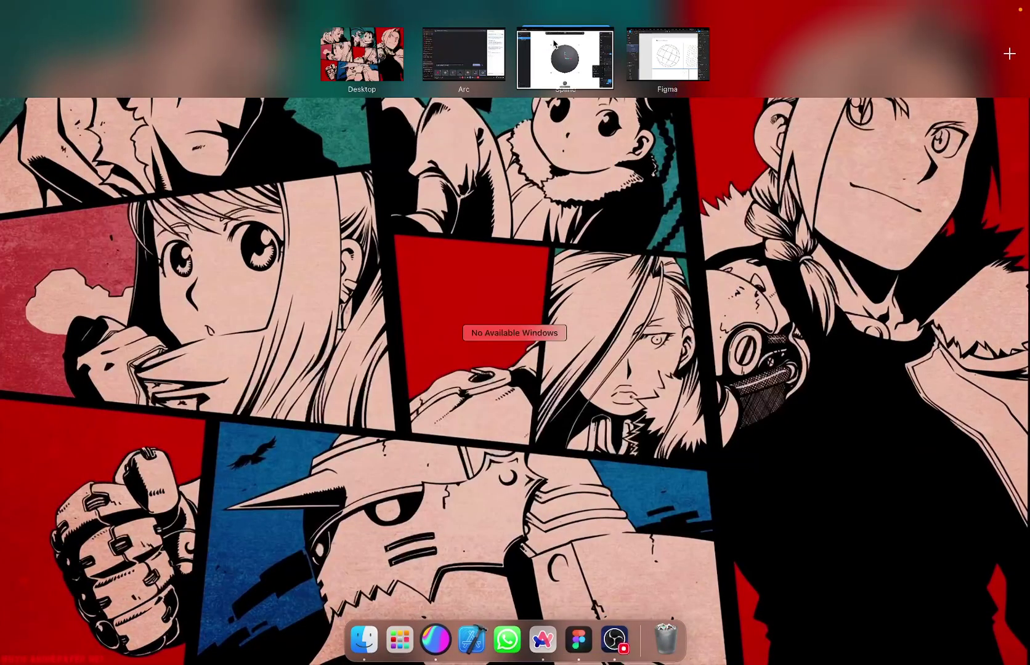
{"action": "left_click", "coordinate": [565, 54]}
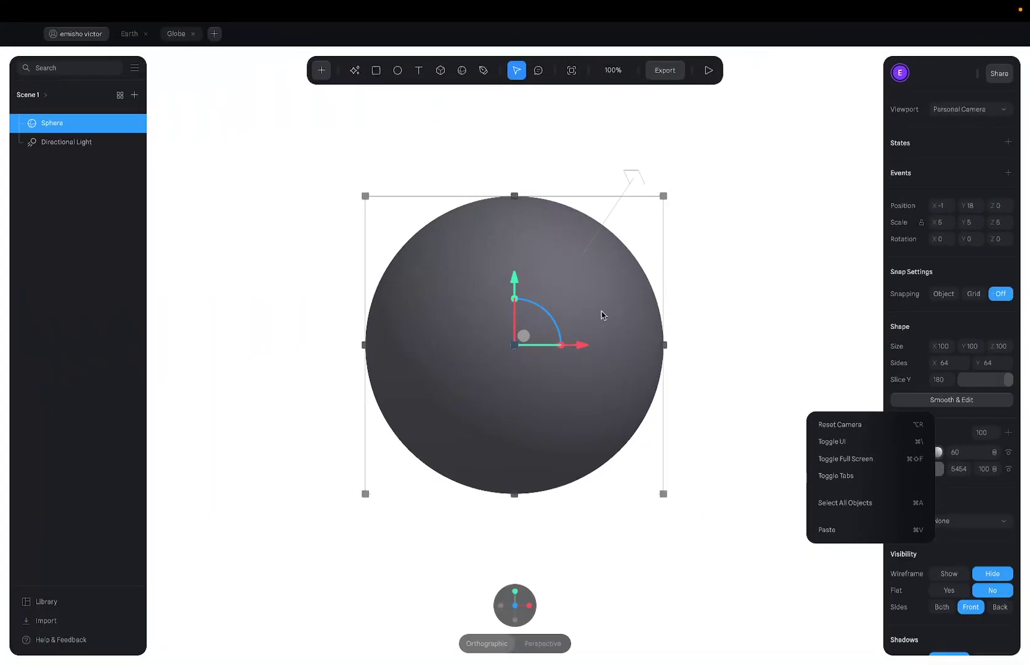
Disable the sphere's Lighting and add a material layer set to Image, showing a checkerboard.
{"action": "left_click", "coordinate": [1008, 452]}
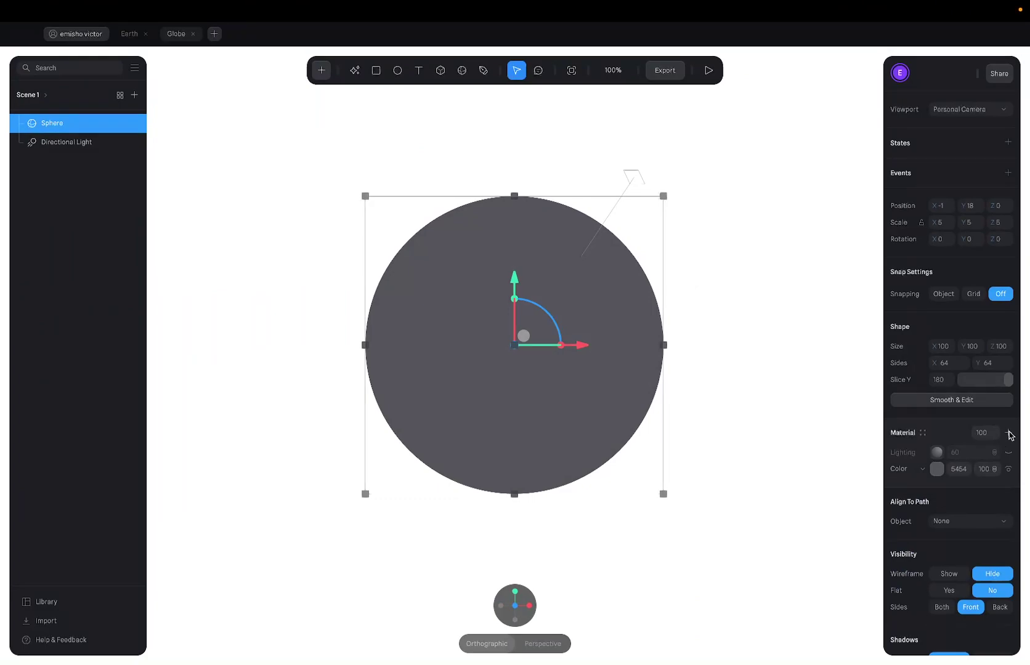
{"action": "left_click", "coordinate": [1010, 435]}
{"action": "left_click", "coordinate": [923, 454]}
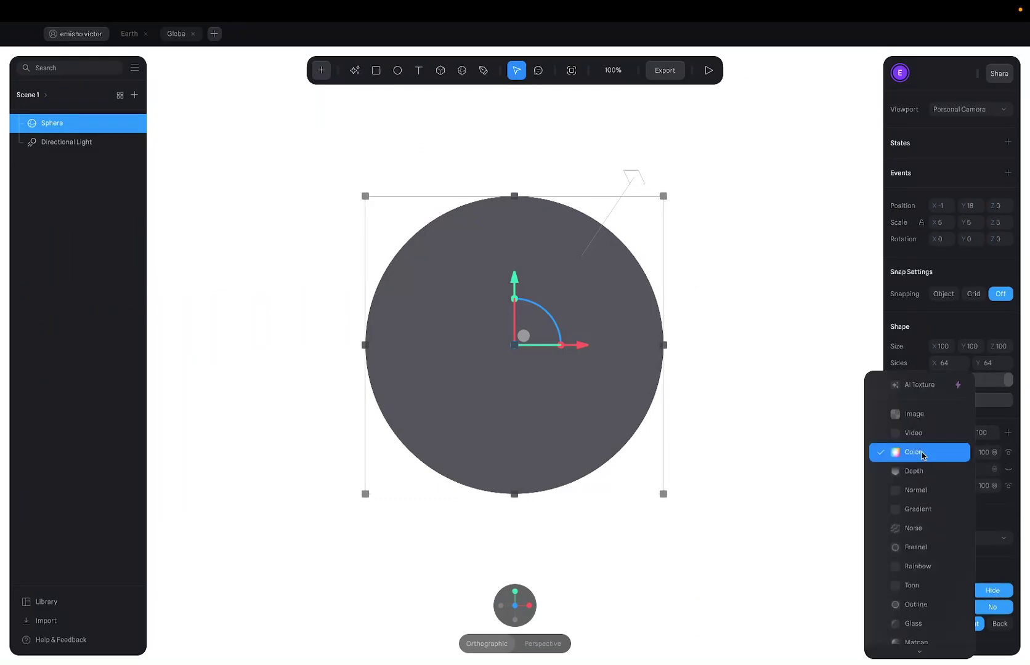
{"action": "left_click", "coordinate": [990, 425]}
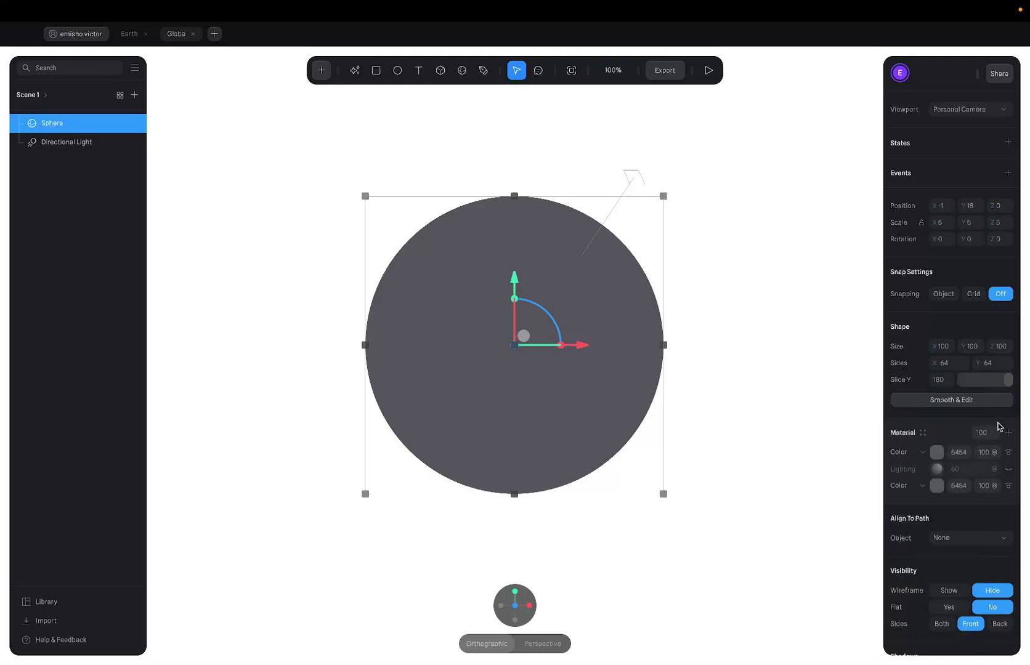
{"action": "left_click", "coordinate": [1007, 433]}
{"action": "left_click", "coordinate": [923, 452]}
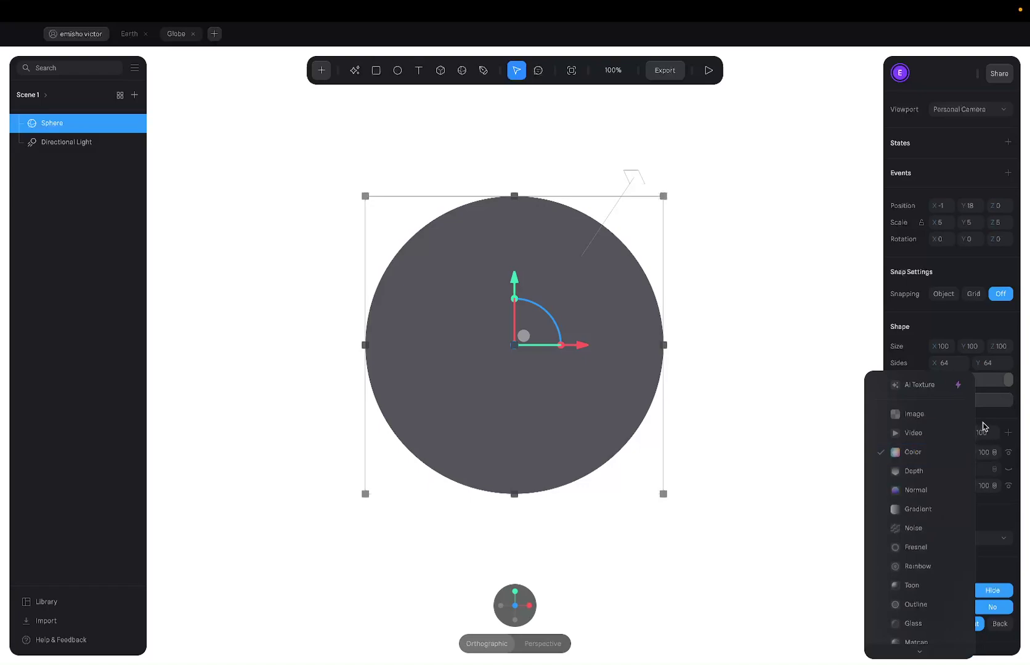
{"action": "left_click", "coordinate": [983, 426]}
{"action": "left_click", "coordinate": [923, 453]}
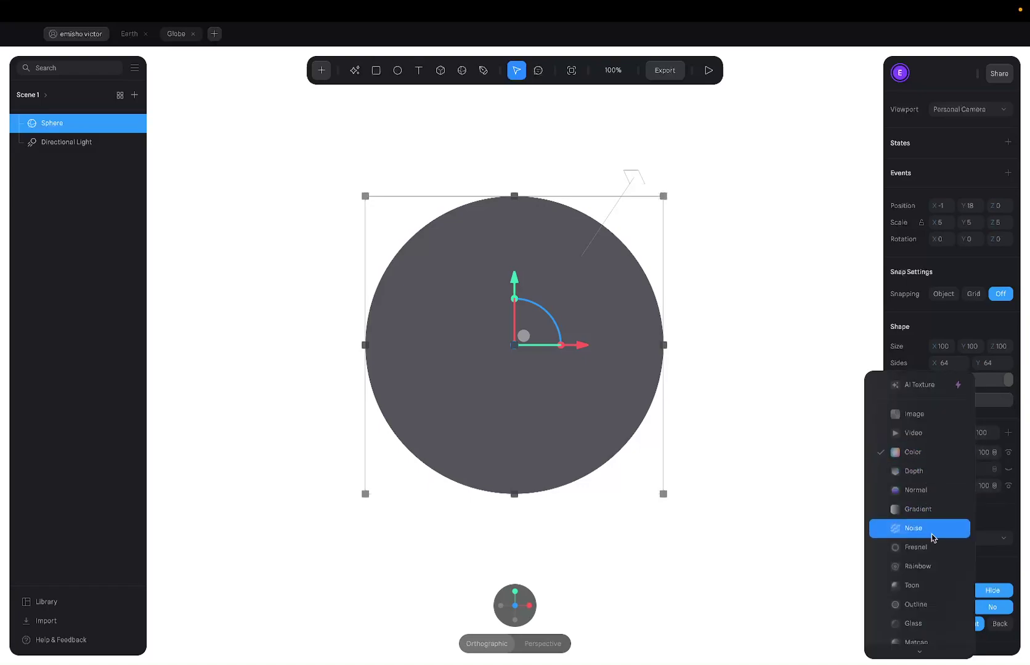
{"action": "scroll", "coordinate": [931, 534], "scroll_direction": "down", "scroll_amount": 1}
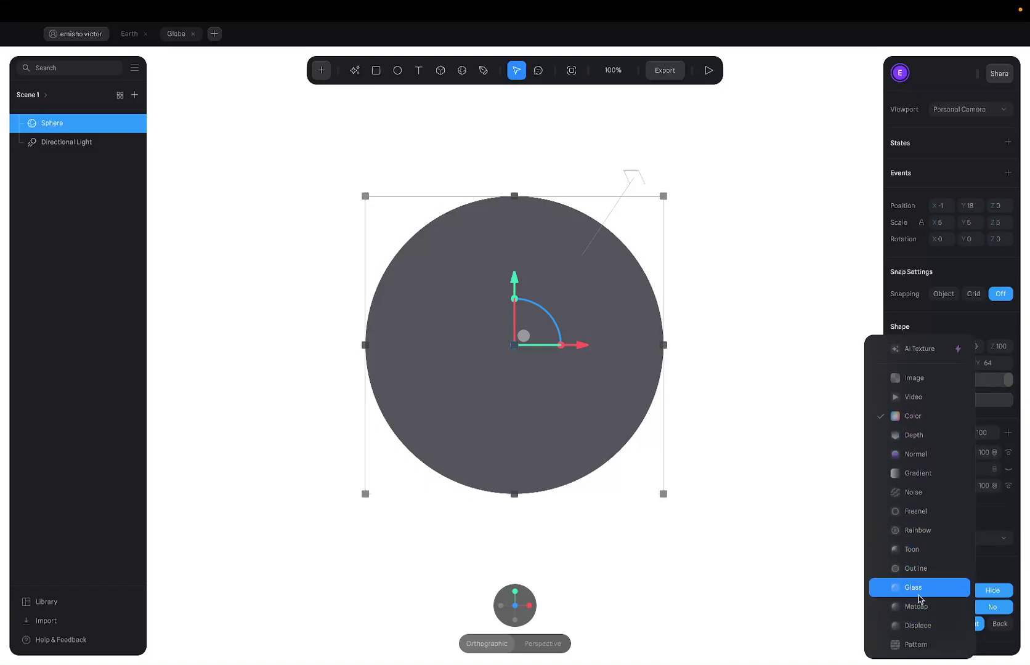
{"action": "left_click", "coordinate": [913, 378]}
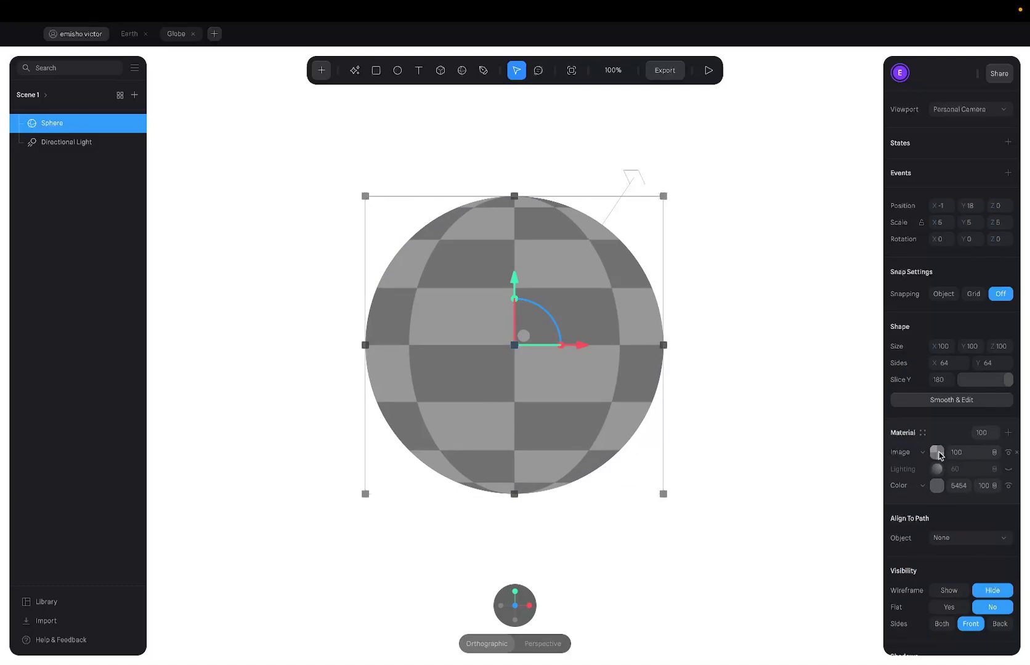
Apply the Earth (Color) library texture to the Image layer and orbit to check the globe.
{"action": "left_click", "coordinate": [935, 457]}
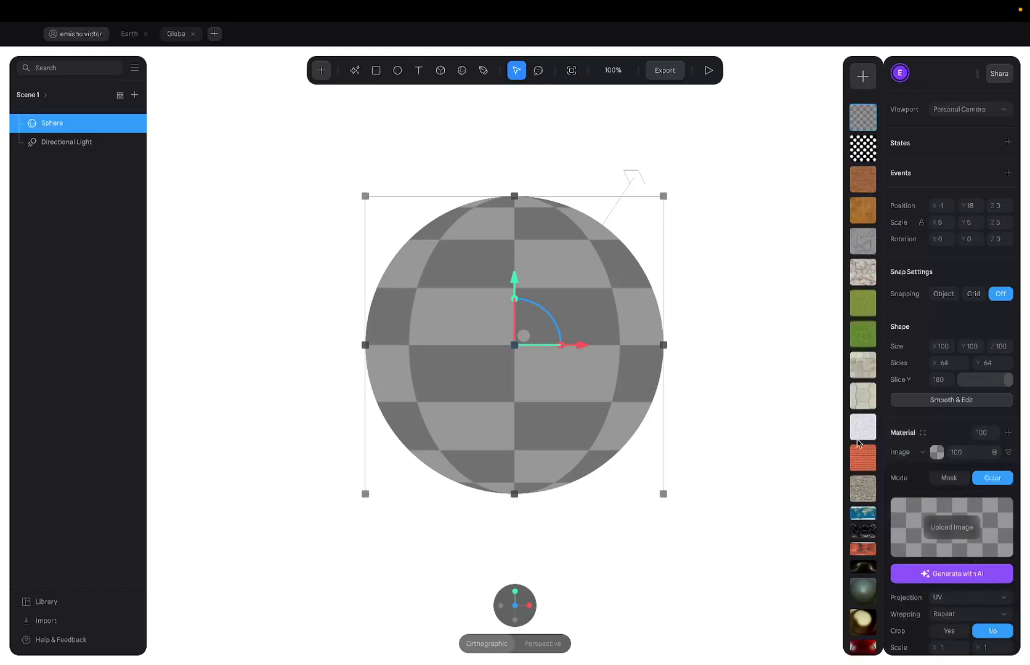
{"action": "scroll", "coordinate": [862, 443], "scroll_direction": "down", "scroll_amount": 5}
{"action": "scroll", "coordinate": [862, 442], "scroll_direction": "up", "scroll_amount": 3}
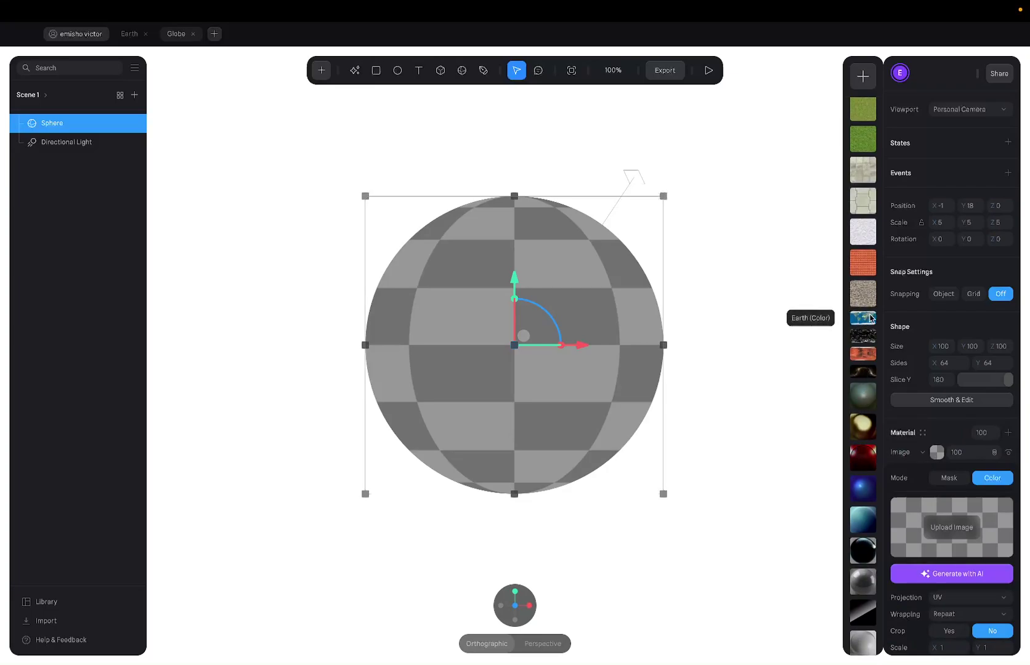
{"action": "left_click", "coordinate": [867, 316]}
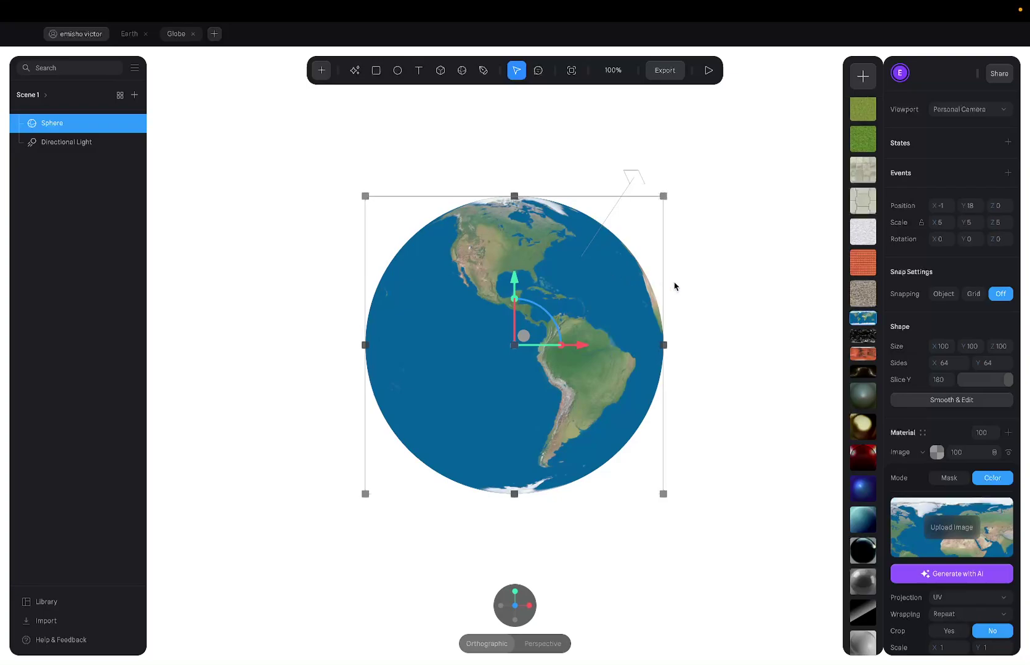
{"action": "left_click_drag", "start_coordinate": [673, 285], "coordinate": [800, 322]}
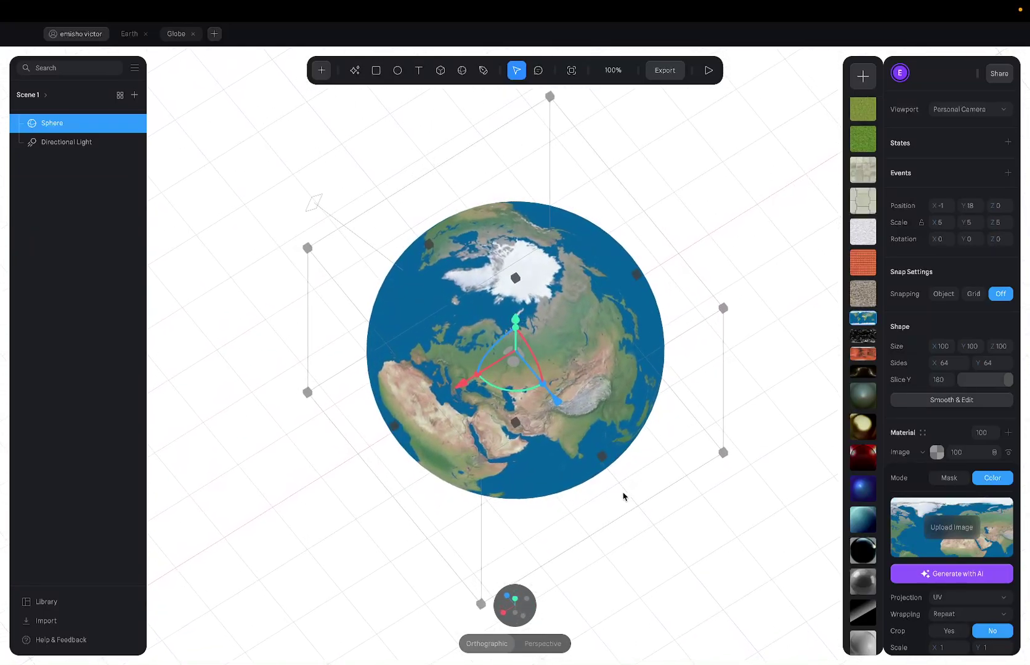
{"action": "left_click", "coordinate": [471, 611]}
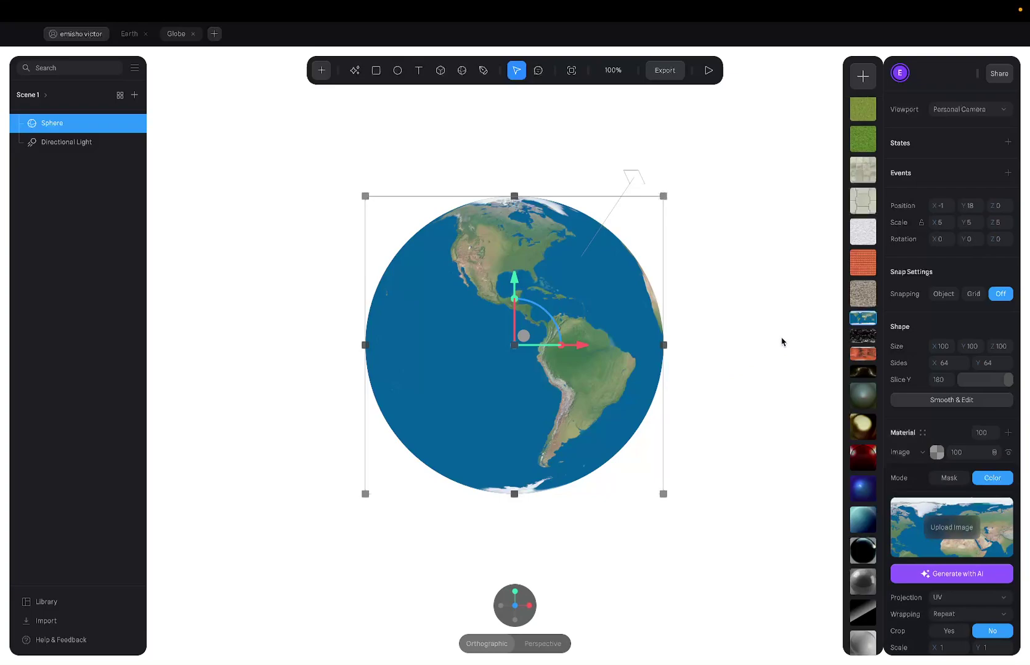
{"action": "left_click_drag", "start_coordinate": [756, 338], "coordinate": [572, 499]}
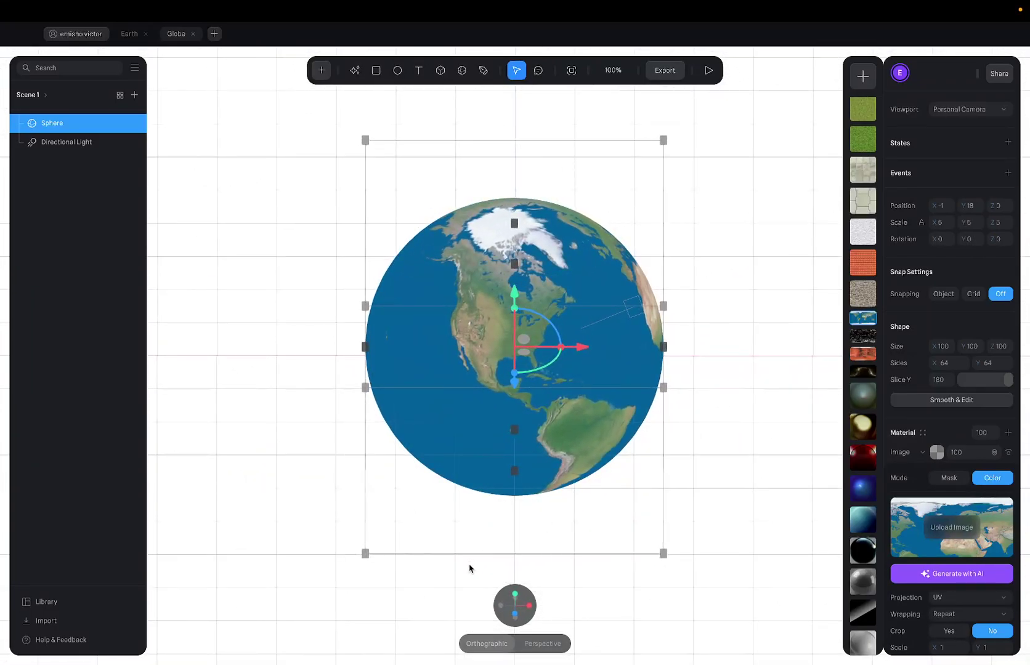
{"action": "left_click", "coordinate": [482, 607]}
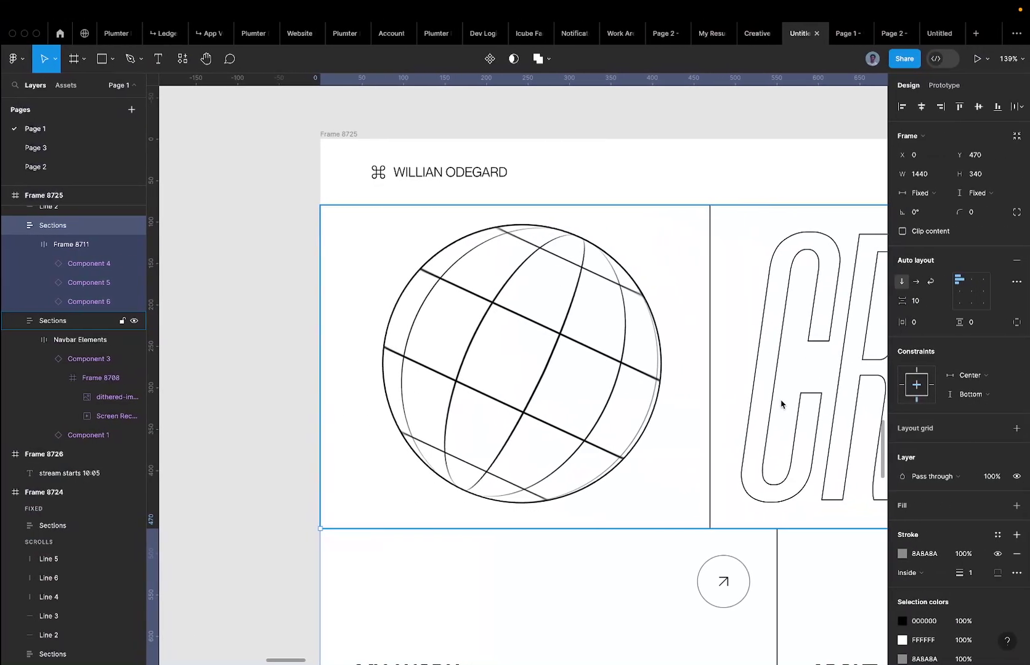
Draw Frame 26895, a white 2048×830 frame, below the Texture grid frame.
{"action": "scroll", "coordinate": [780, 404], "scroll_direction": "down", "scroll_amount": 10}
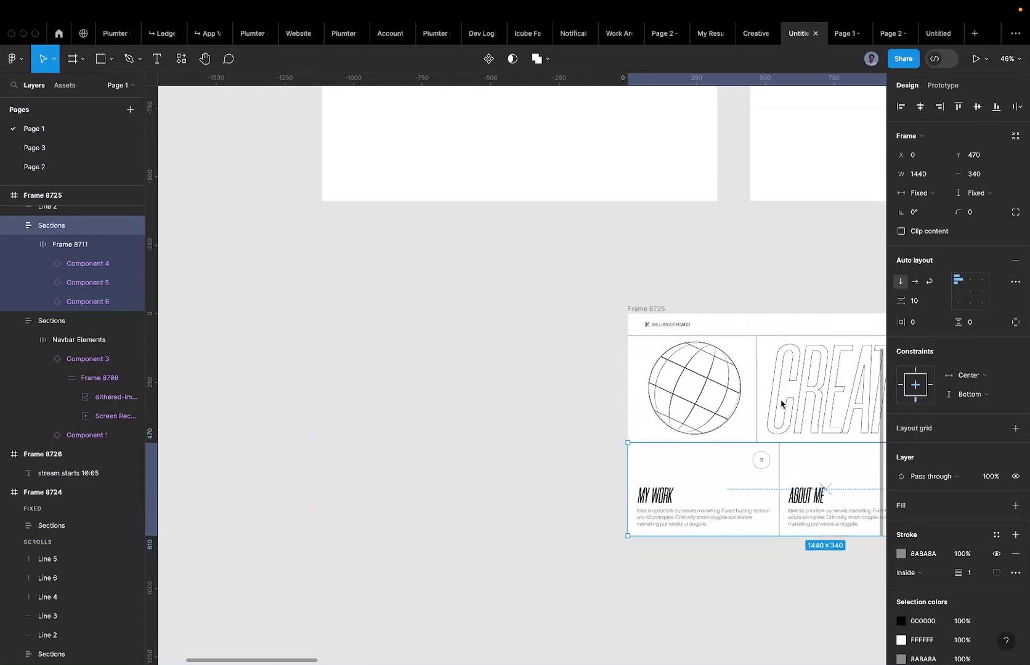
{"action": "scroll", "coordinate": [781, 403], "scroll_direction": "down", "scroll_amount": 4}
{"action": "scroll", "coordinate": [673, 457], "scroll_direction": "up", "scroll_amount": 5}
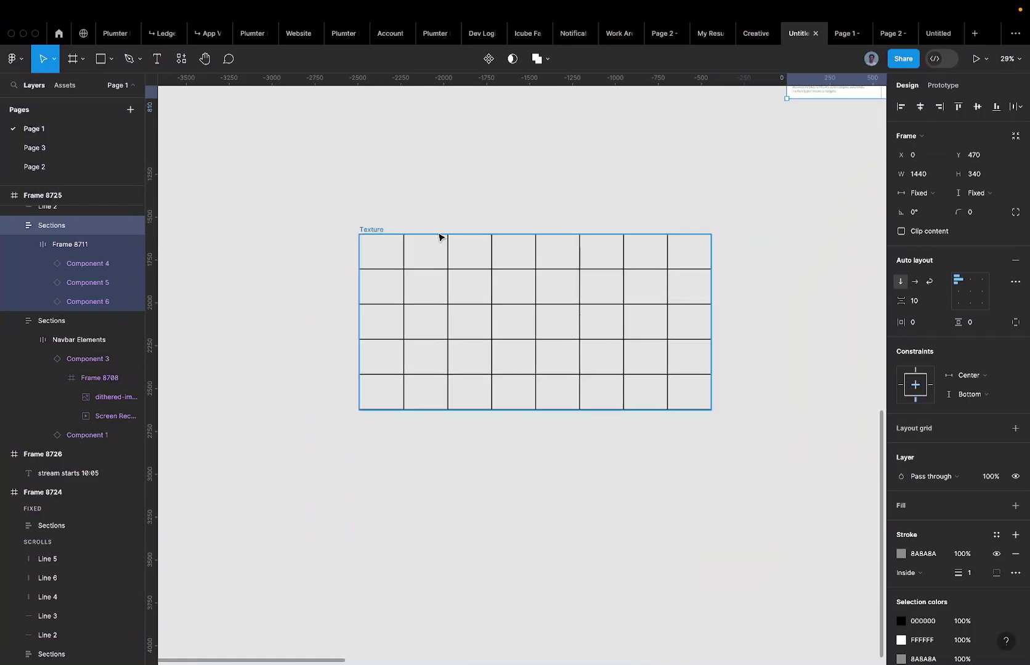
{"action": "left_click", "coordinate": [381, 230]}
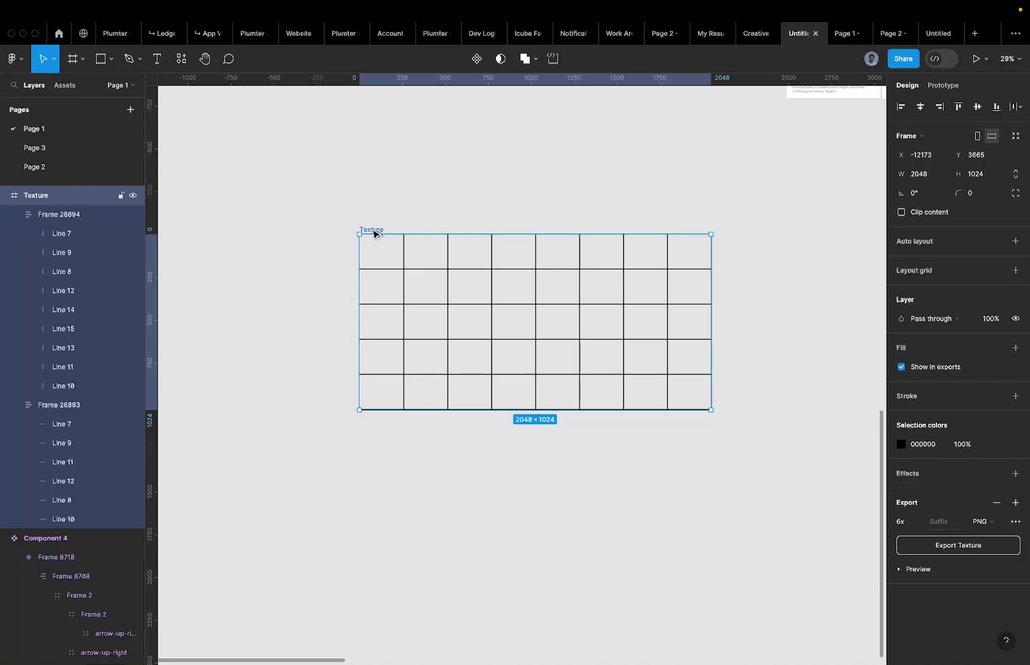
{"action": "left_click_drag", "start_coordinate": [374, 233], "coordinate": [375, 340]}
{"action": "key", "text": "ctrl+z"}
{"action": "key", "text": "f"}
{"action": "left_click_drag", "start_coordinate": [359, 454], "coordinate": [711, 487]}
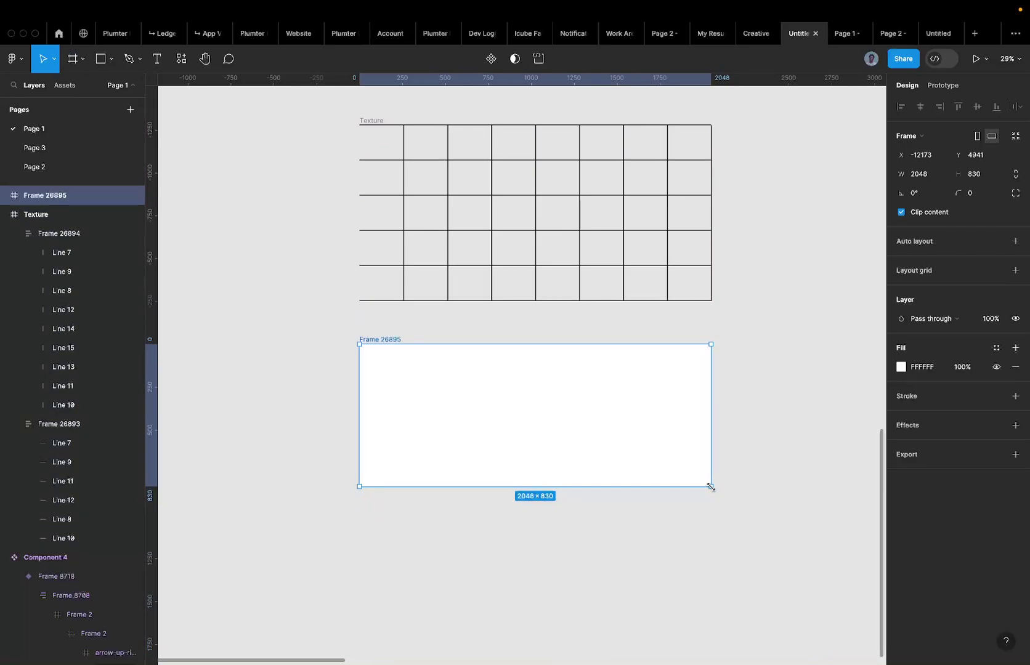
Resize Frame 26895 to W 2048 and H 1024, matching the Texture frame.
{"action": "left_click", "coordinate": [714, 510]}
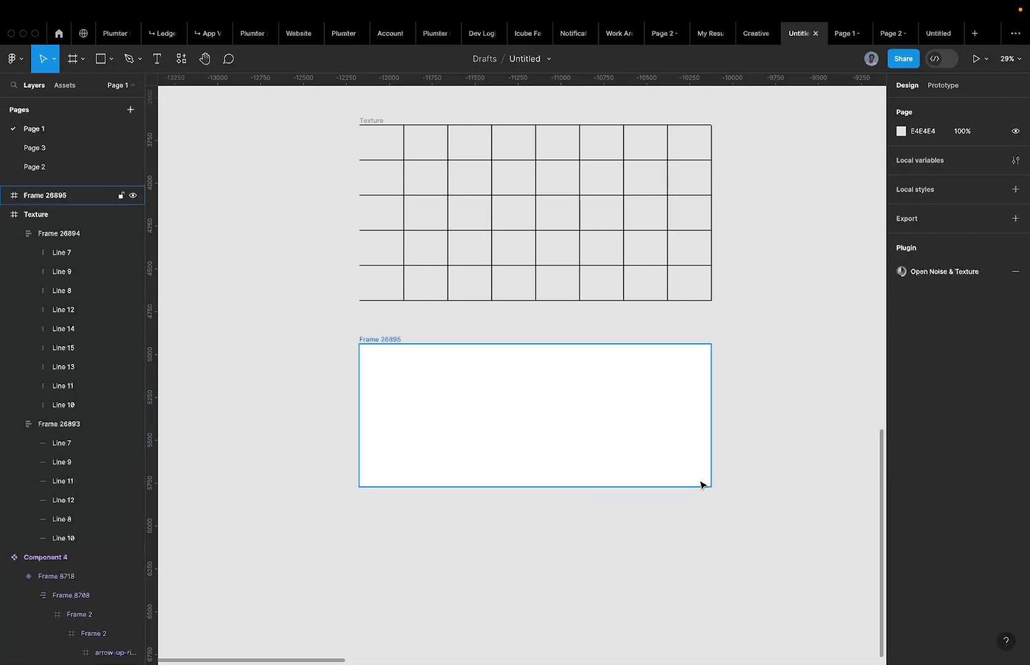
{"action": "left_click", "coordinate": [700, 483]}
{"action": "left_click_drag", "start_coordinate": [710, 485], "coordinate": [711, 520]}
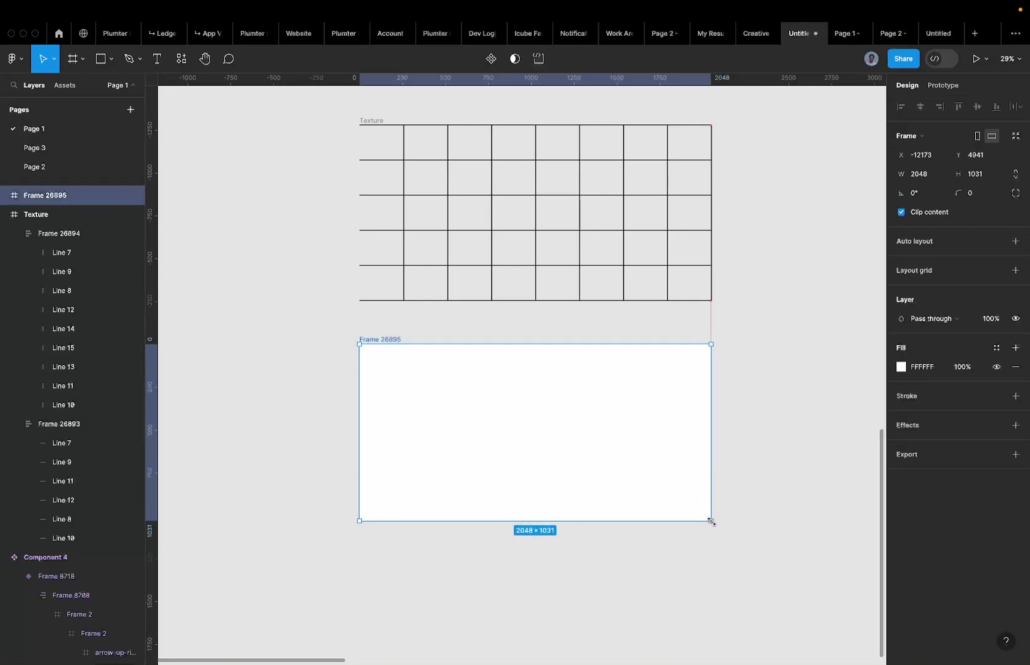
{"action": "left_click", "coordinate": [365, 122]}
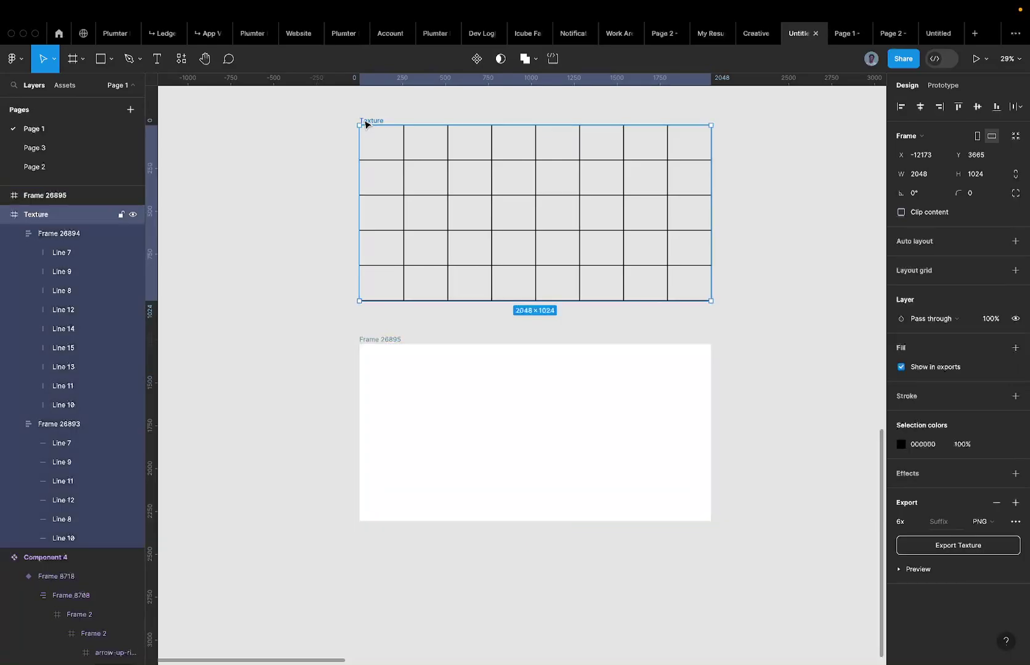
{"action": "left_click", "coordinate": [928, 178]}
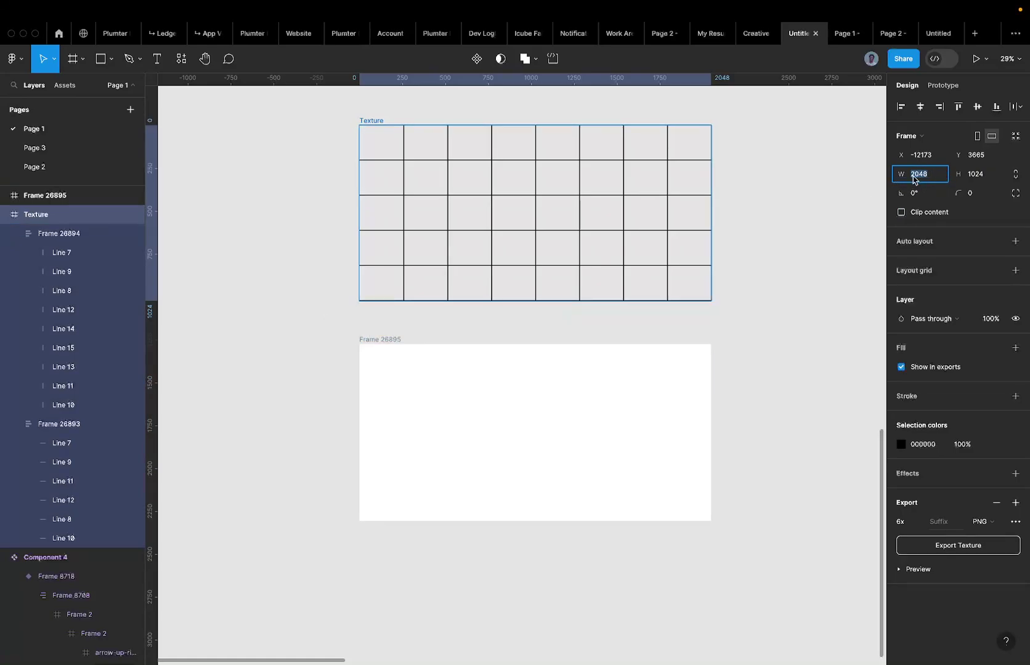
{"action": "left_click", "coordinate": [391, 338]}
{"action": "left_click", "coordinate": [936, 176]}
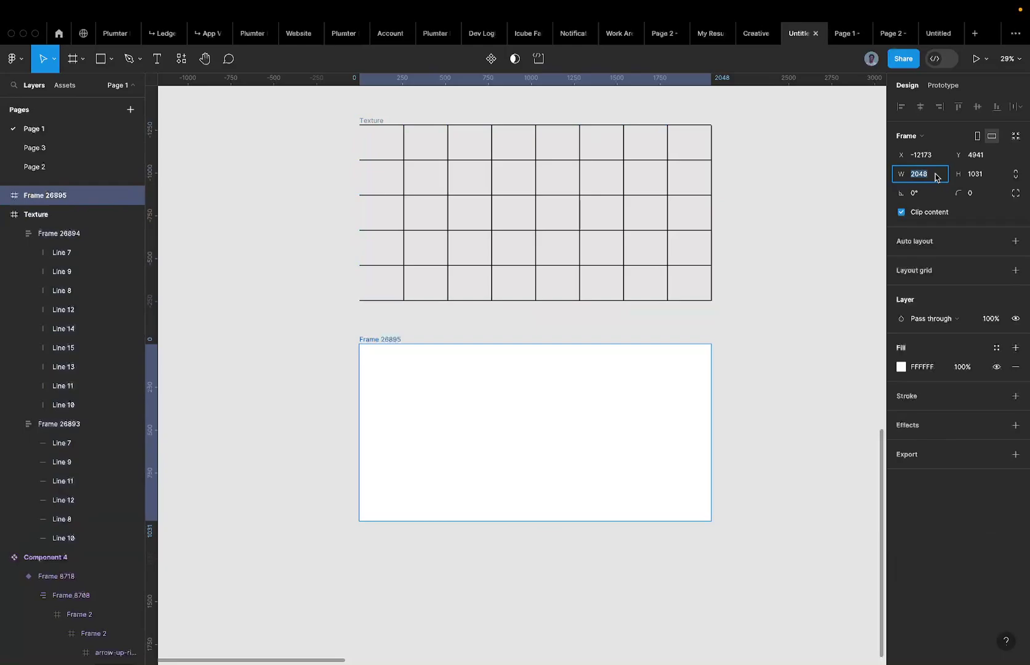
{"action": "type", "text": "20"}
{"action": "key", "text": "Return"}
{"action": "left_click", "coordinate": [982, 173]}
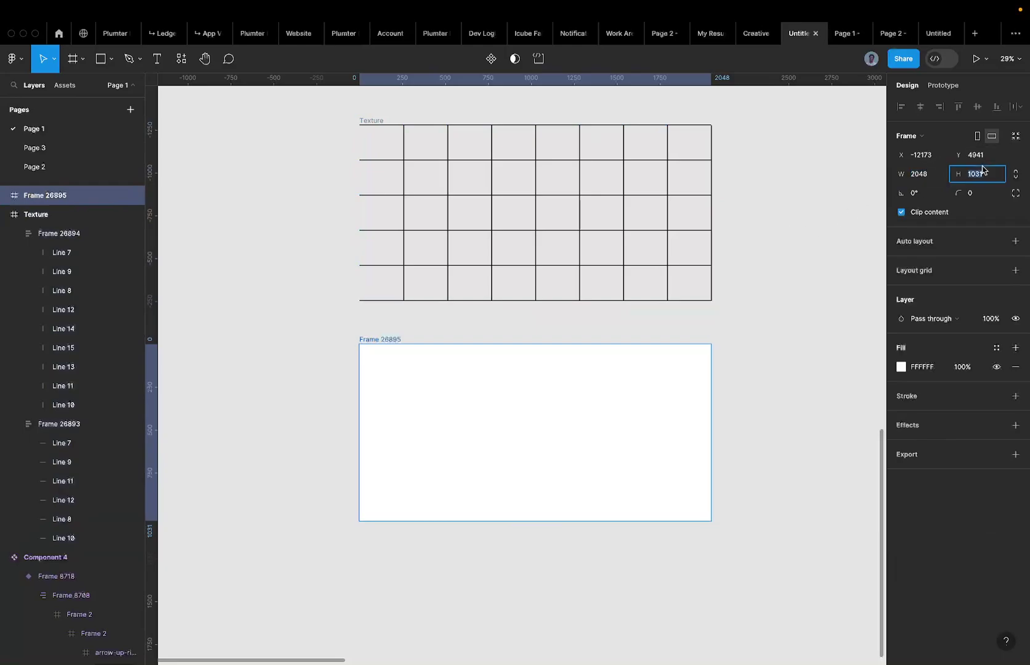
{"action": "type", "text": "1024"}
{"action": "key", "text": "Return"}
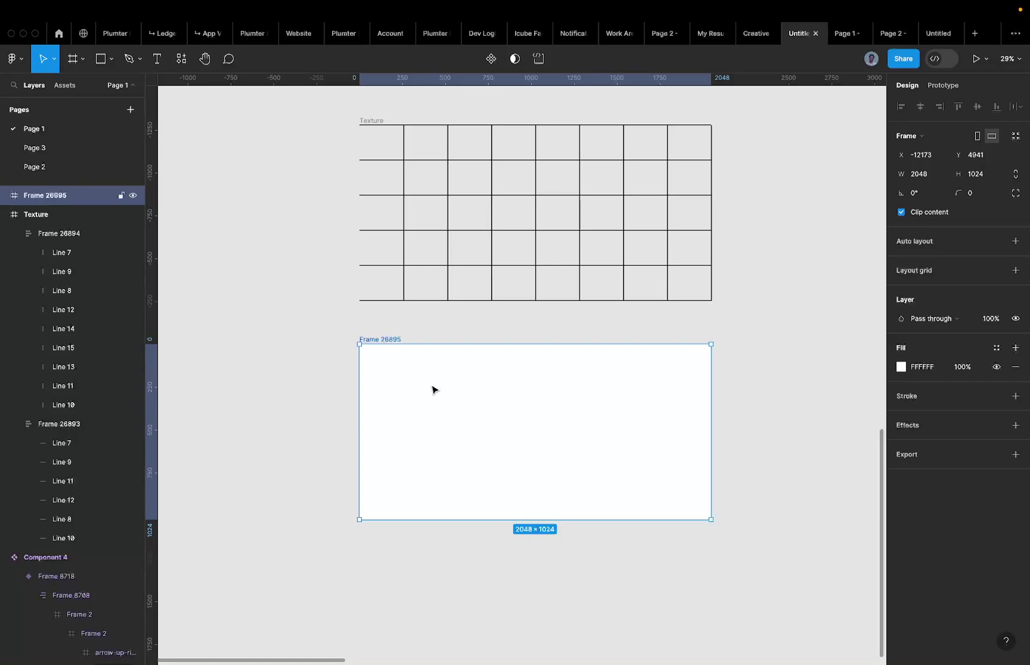
Draw Line 16 across Frame 26895 from its left edge to its right edge, 2048 wide.
{"action": "key", "text": "l"}
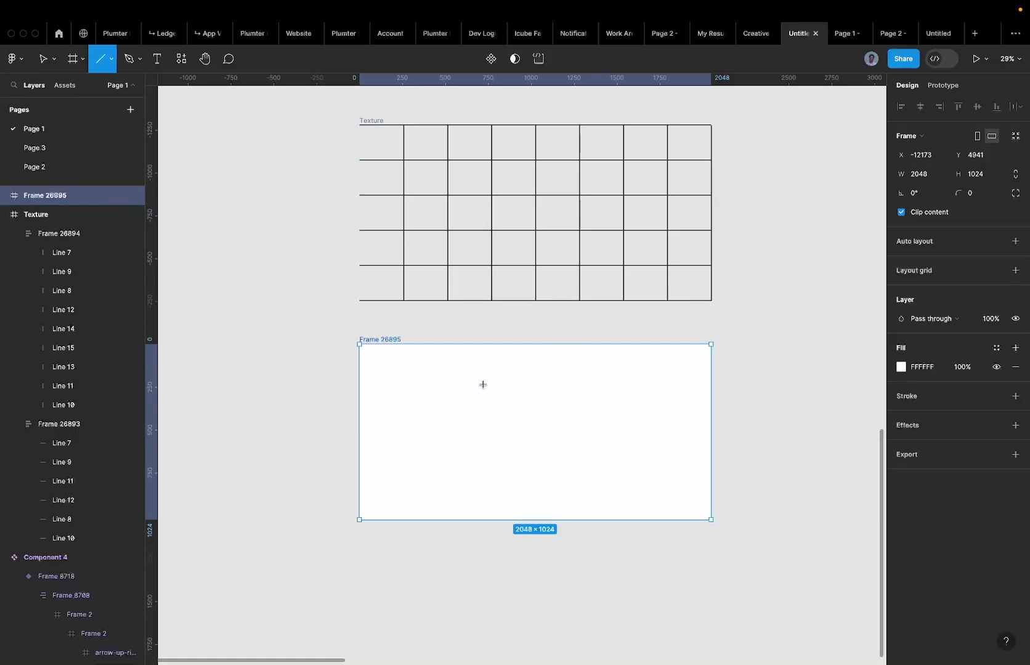
{"action": "left_click_drag", "start_coordinate": [369, 387], "coordinate": [865, 390]}
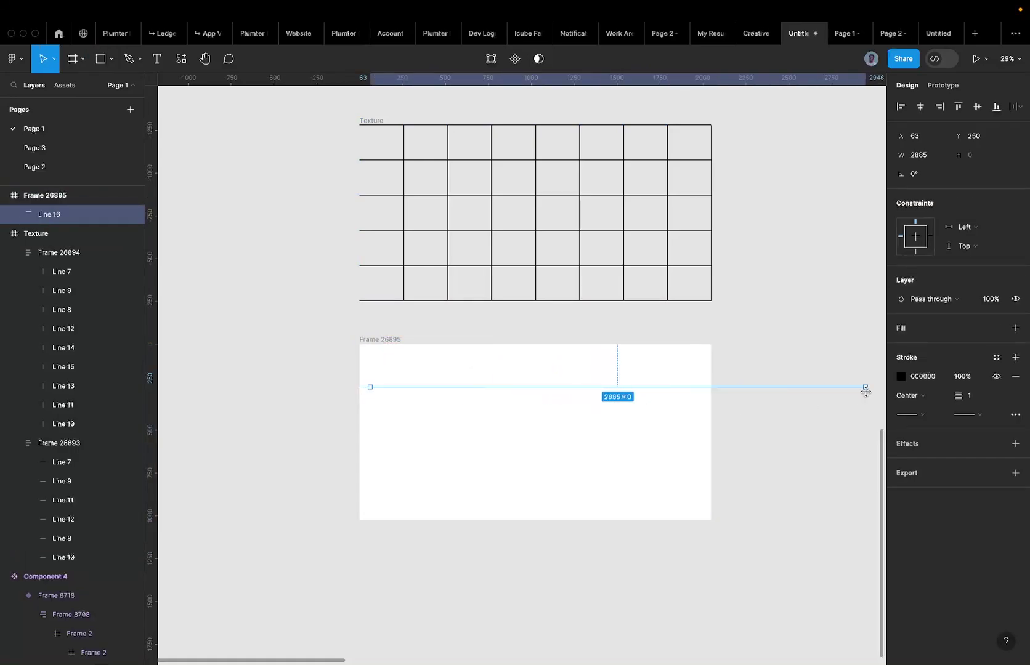
{"action": "left_click", "coordinate": [920, 106]}
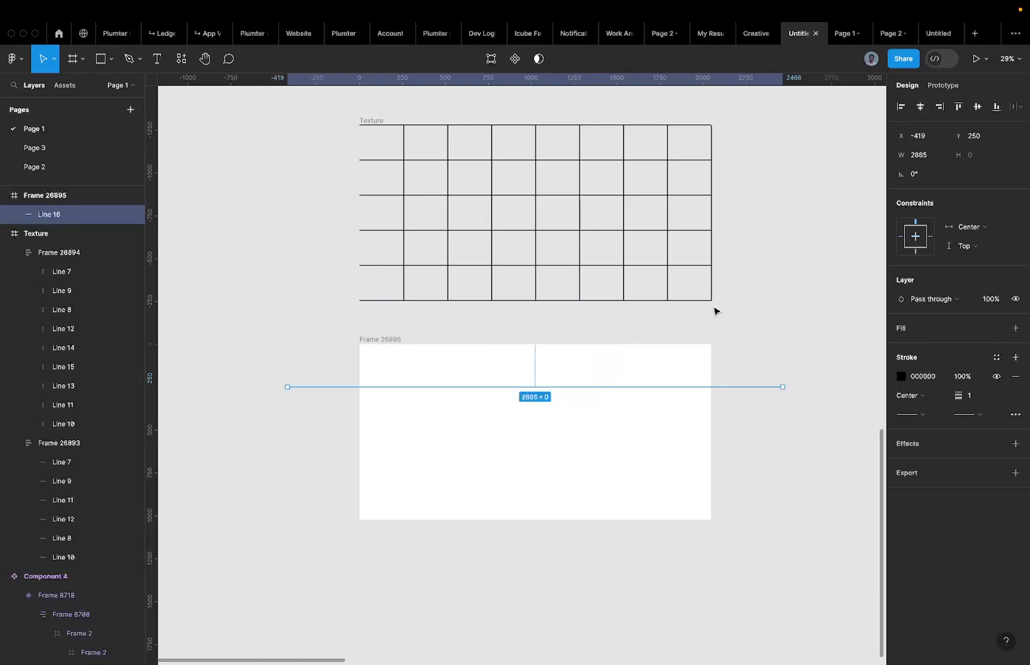
{"action": "key", "text": "alt+a"}
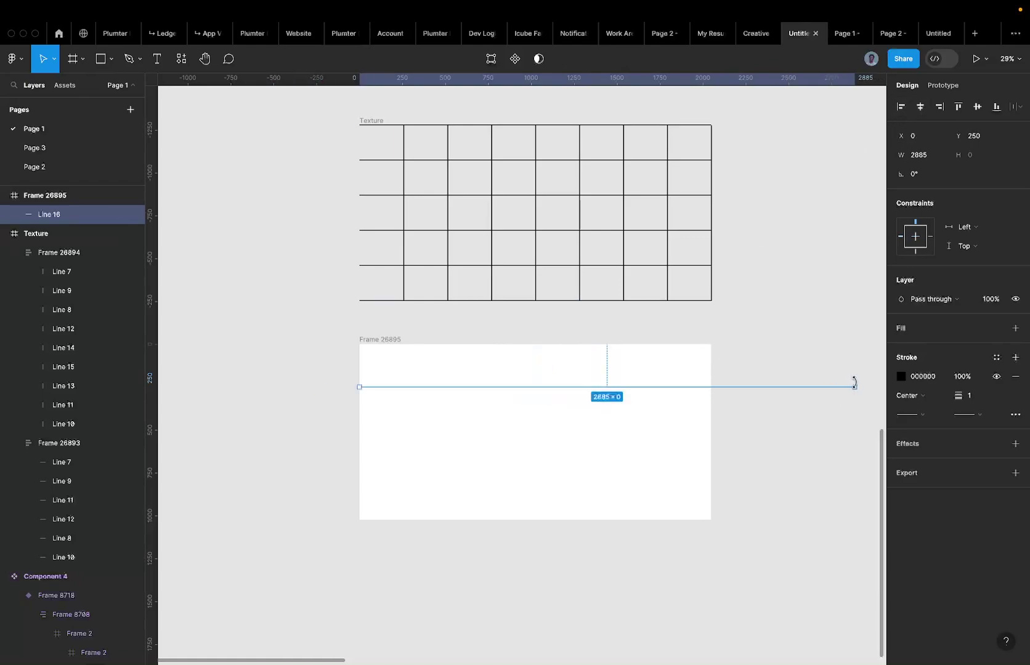
{"action": "left_click_drag", "start_coordinate": [855, 387], "coordinate": [710, 389]}
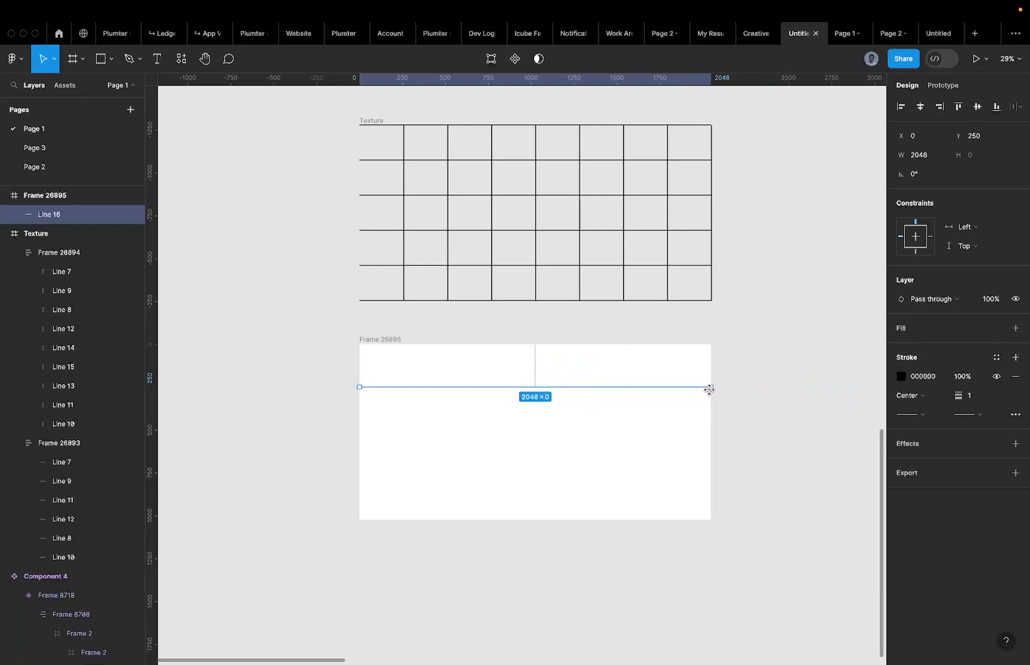
Give Line 16 a stroke weight of 4.
{"action": "right_click", "coordinate": [709, 389]}
{"action": "mouse_move", "coordinate": [712, 387]}
{"action": "key", "text": "Escape"}
{"action": "scroll", "coordinate": [775, 396], "scroll_direction": "up", "scroll_amount": 10}
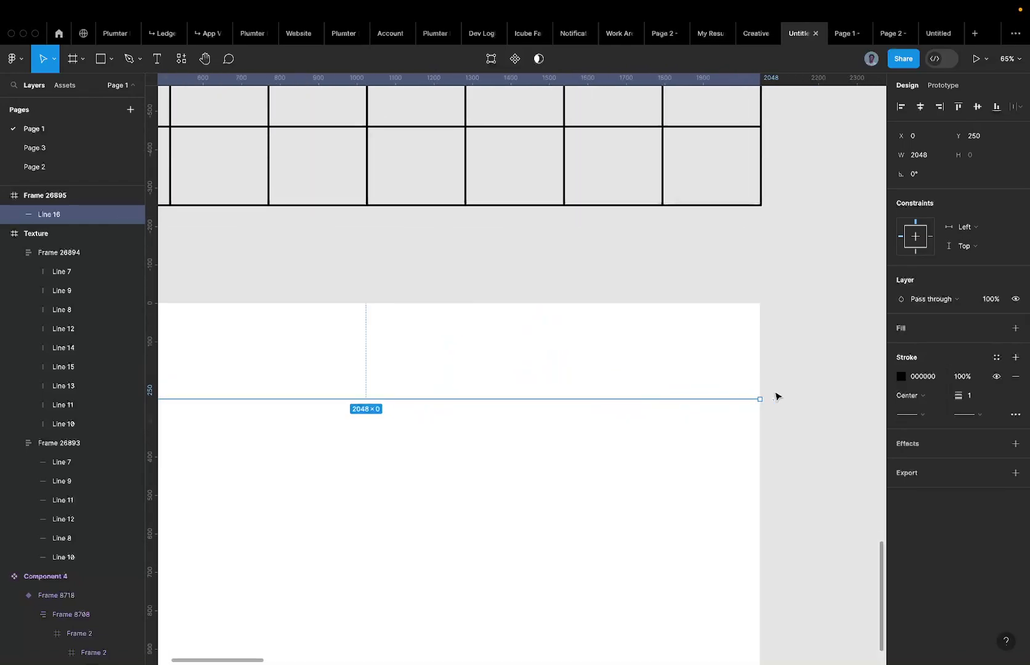
{"action": "scroll", "coordinate": [745, 405], "scroll_direction": "down", "scroll_amount": 8}
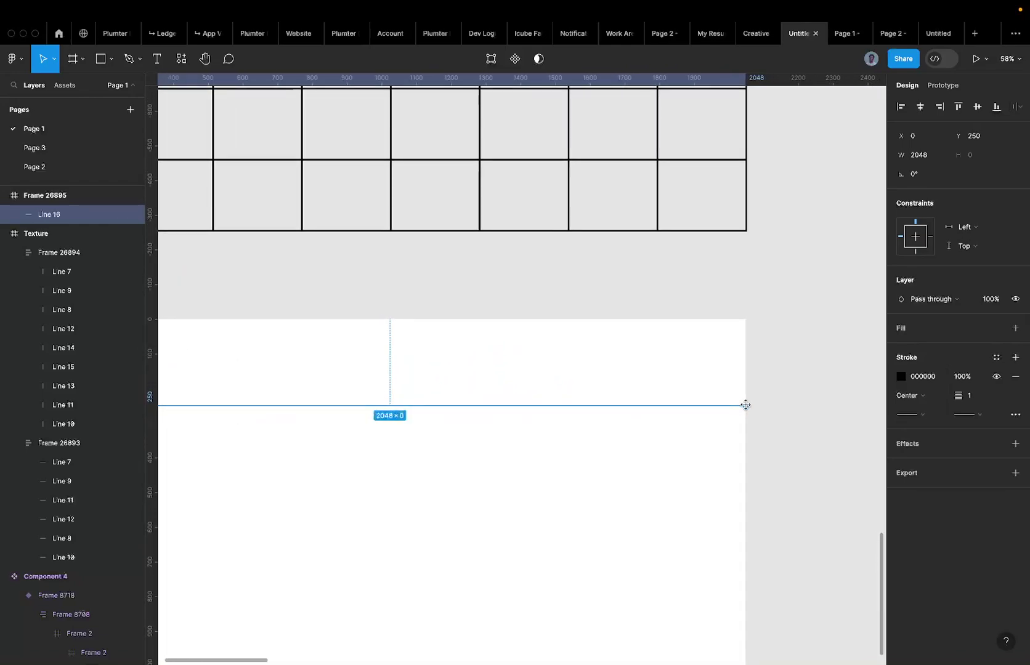
{"action": "left_click", "coordinate": [981, 397]}
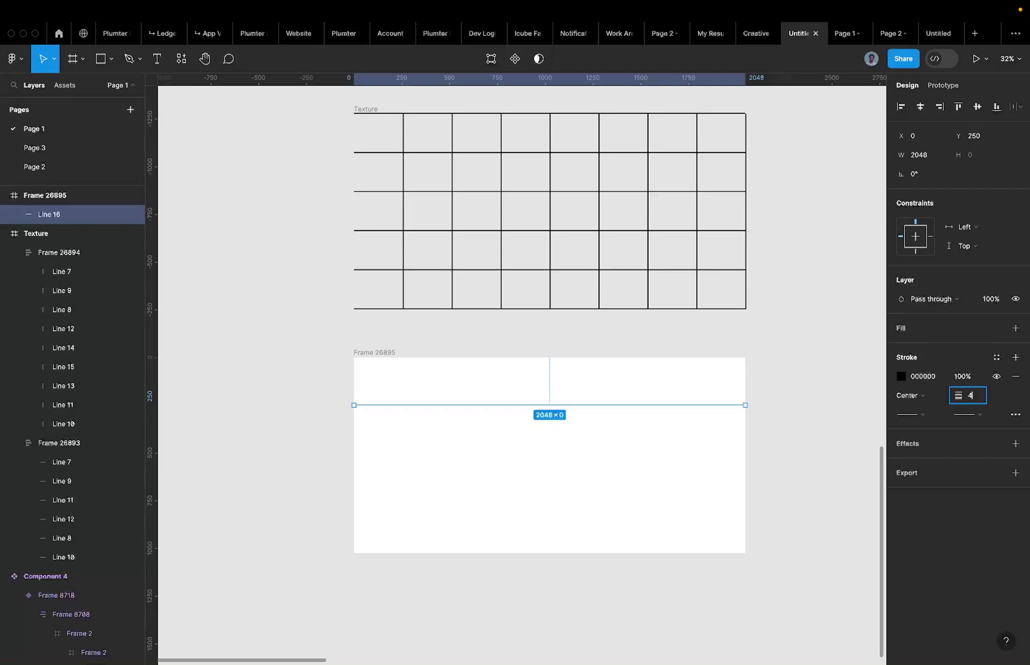
{"action": "key", "text": "Return"}
{"action": "left_click", "coordinate": [707, 482]}
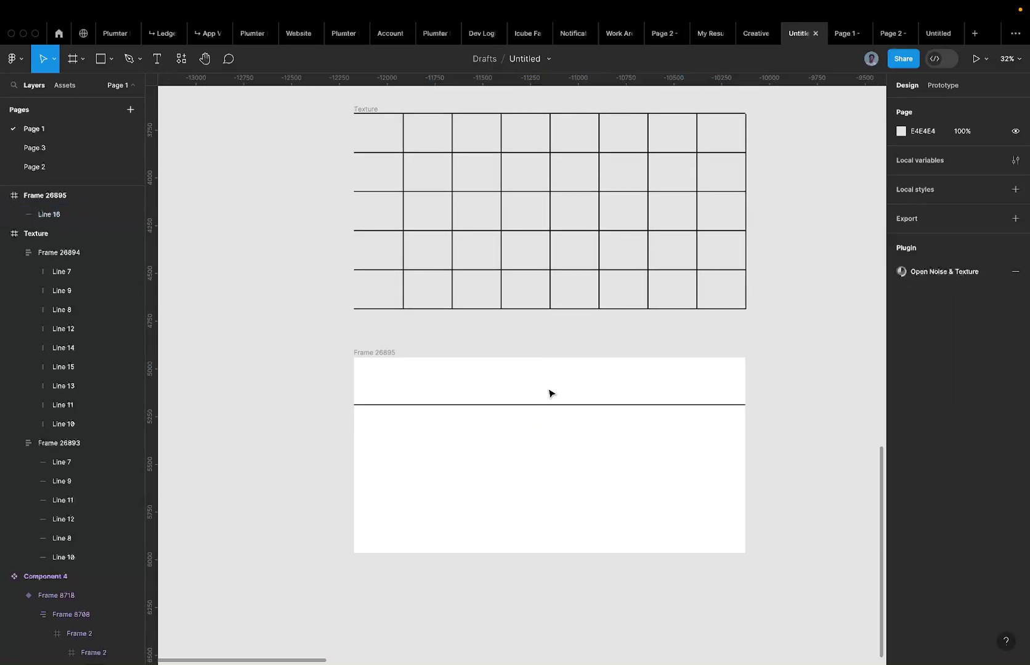
Duplicate Line 16 just below the original line.
{"action": "left_click", "coordinate": [550, 267]}
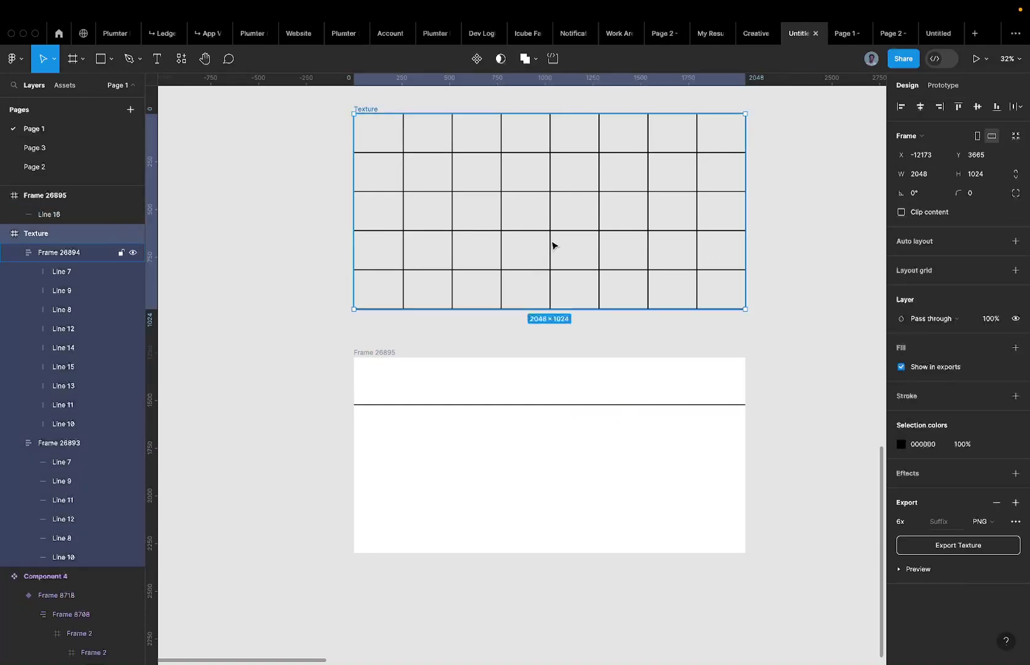
{"action": "double_click", "coordinate": [550, 229]}
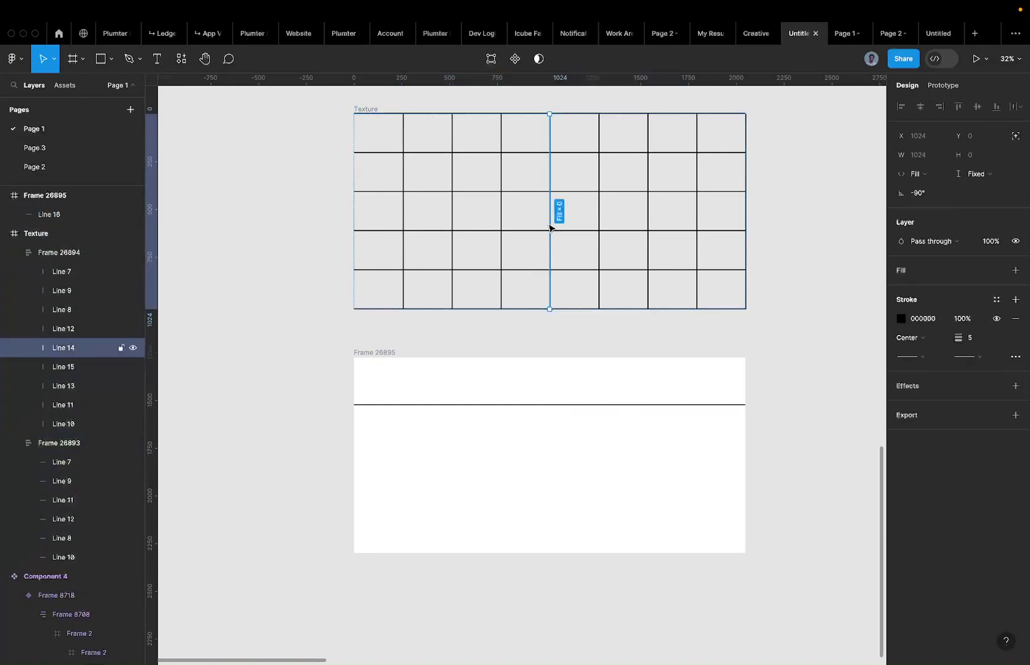
{"action": "key", "text": "Escape"}
{"action": "left_click", "coordinate": [449, 405]}
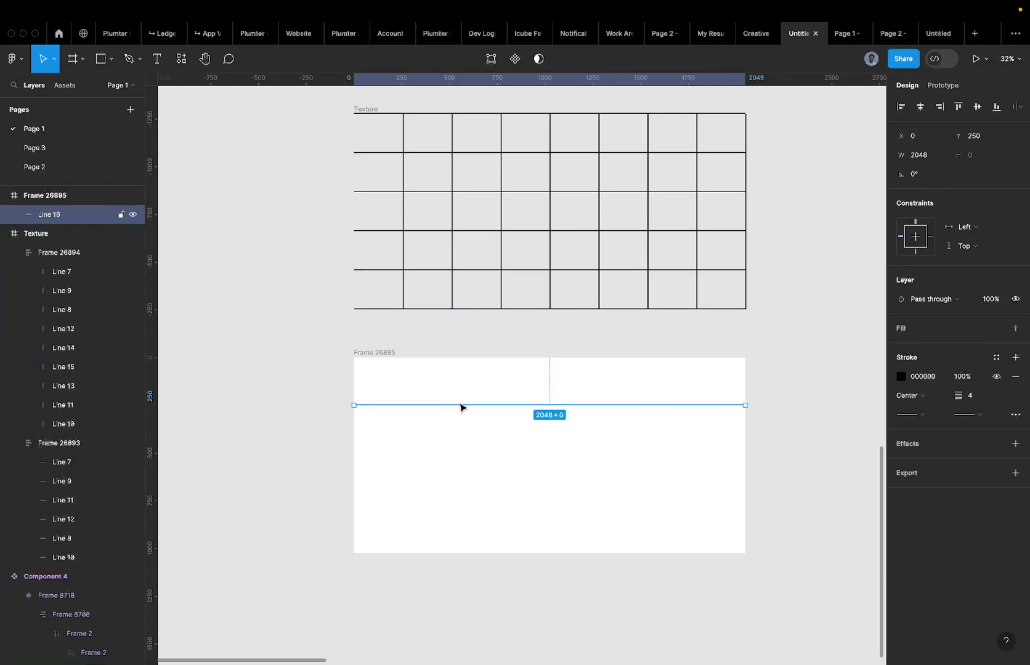
{"action": "left_click_drag", "start_coordinate": [461, 407], "coordinate": [462, 427], "text": "alt"}
Wrap both lines in a vertical auto-layout frame, Frame 26896.
{"action": "left_click", "coordinate": [447, 367]}
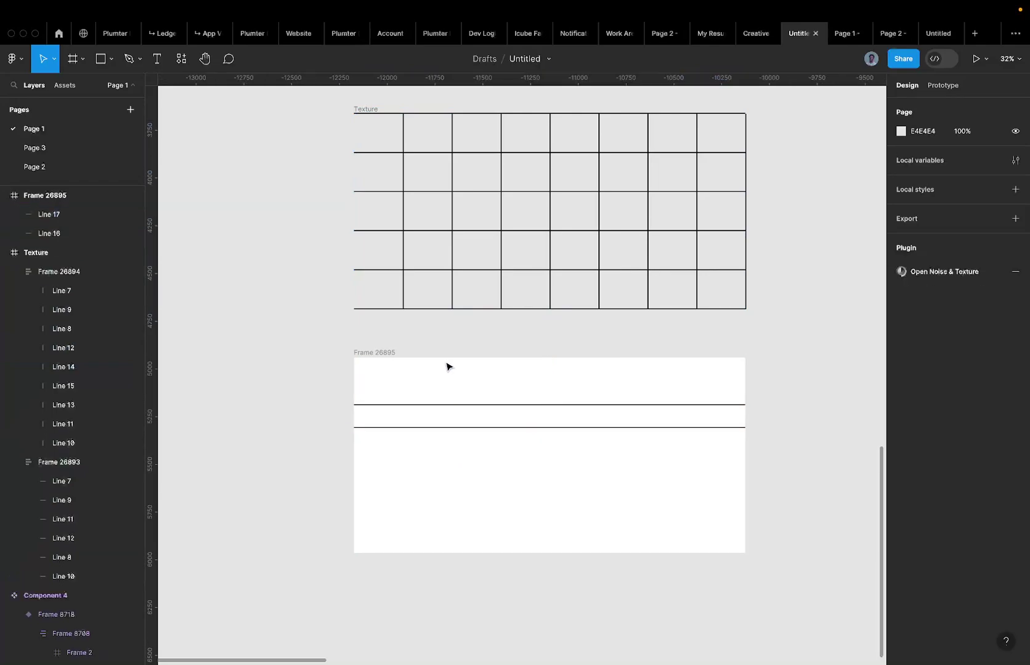
{"action": "left_click_drag", "start_coordinate": [446, 363], "coordinate": [516, 468]}
{"action": "key", "text": "shift+a"}
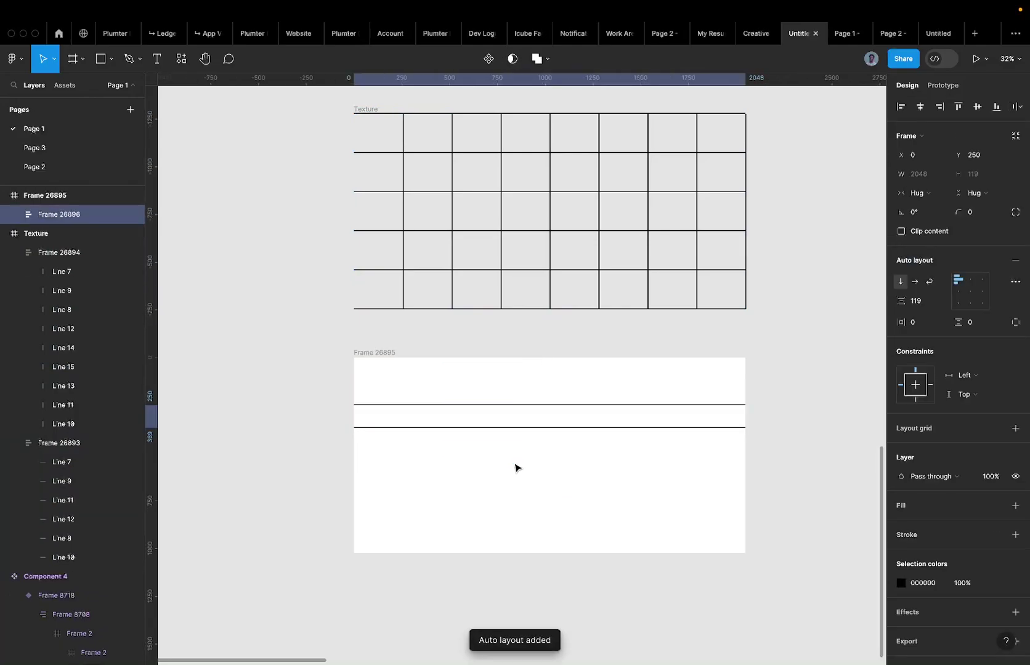
{"action": "key", "text": "super+z"}
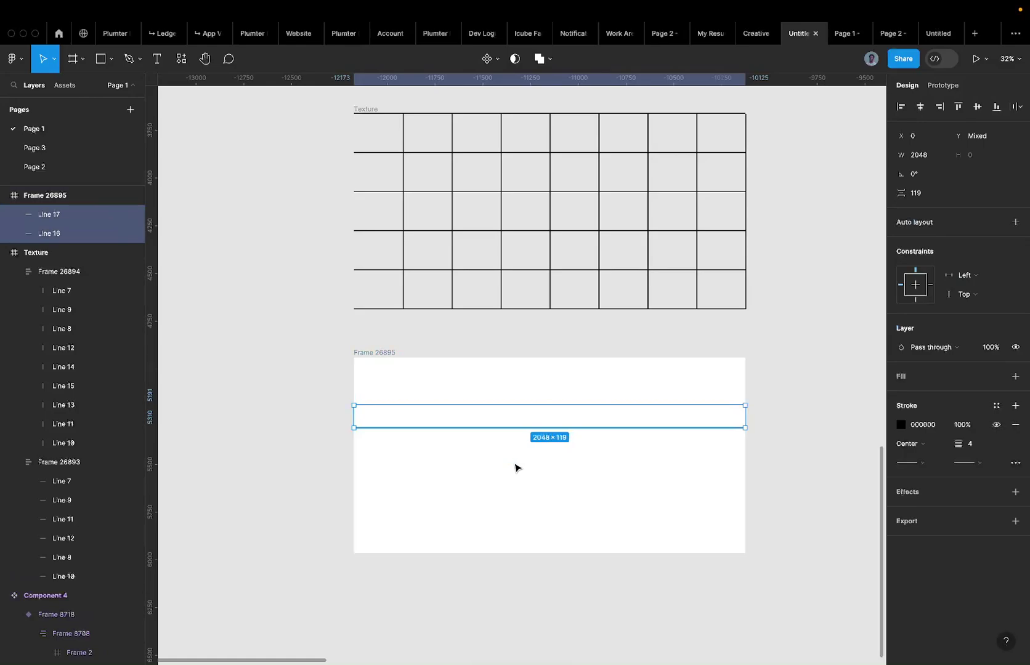
{"action": "key", "text": "super+shift+z"}
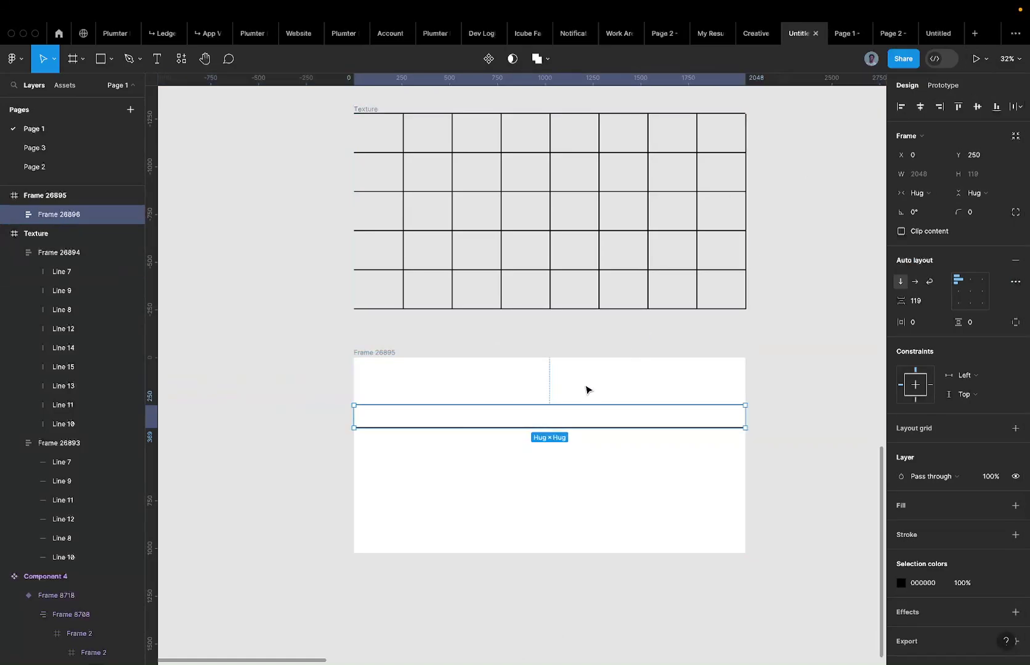
Move Frame 26896 up and resize it to 2048×1024 to fill Frame 26895.
{"action": "left_click_drag", "start_coordinate": [556, 425], "coordinate": [556, 377]}
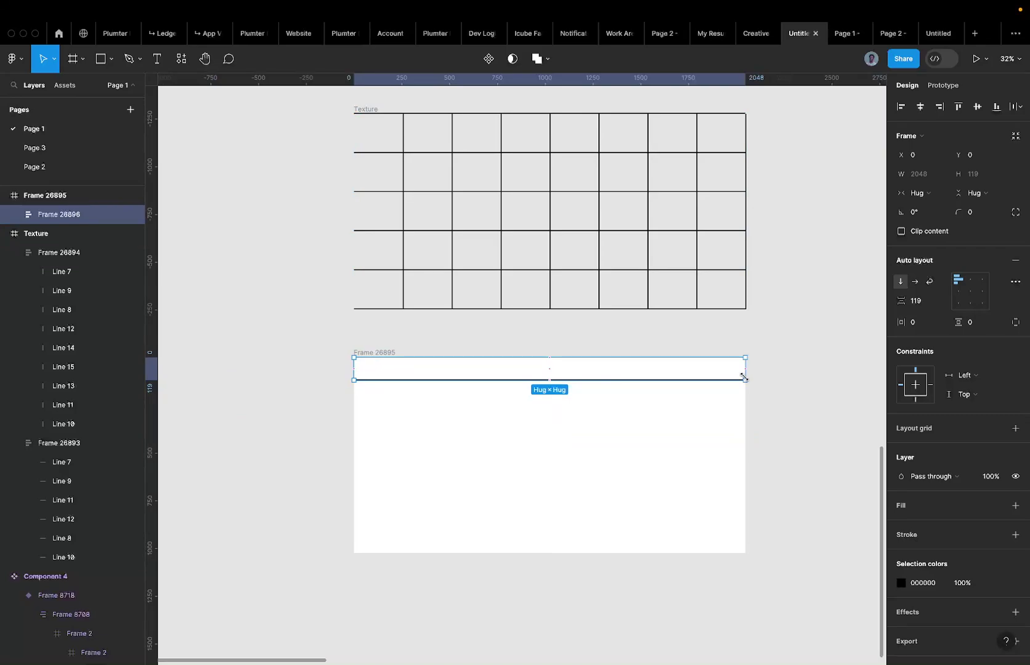
{"action": "left_click_drag", "start_coordinate": [744, 378], "coordinate": [589, 552]}
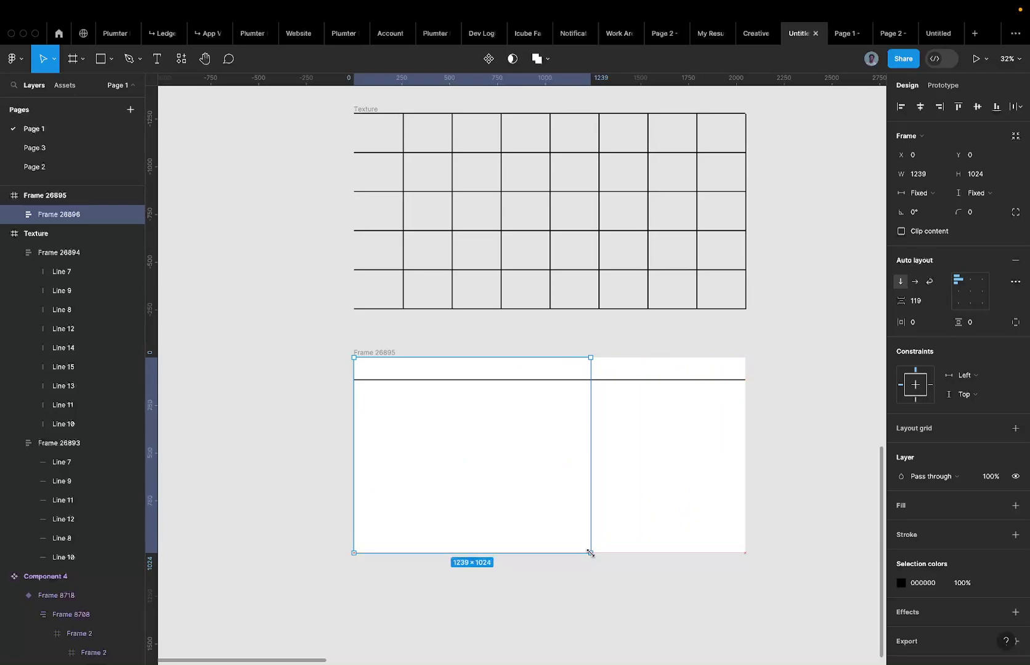
{"action": "left_click_drag", "start_coordinate": [589, 553], "coordinate": [745, 553]}
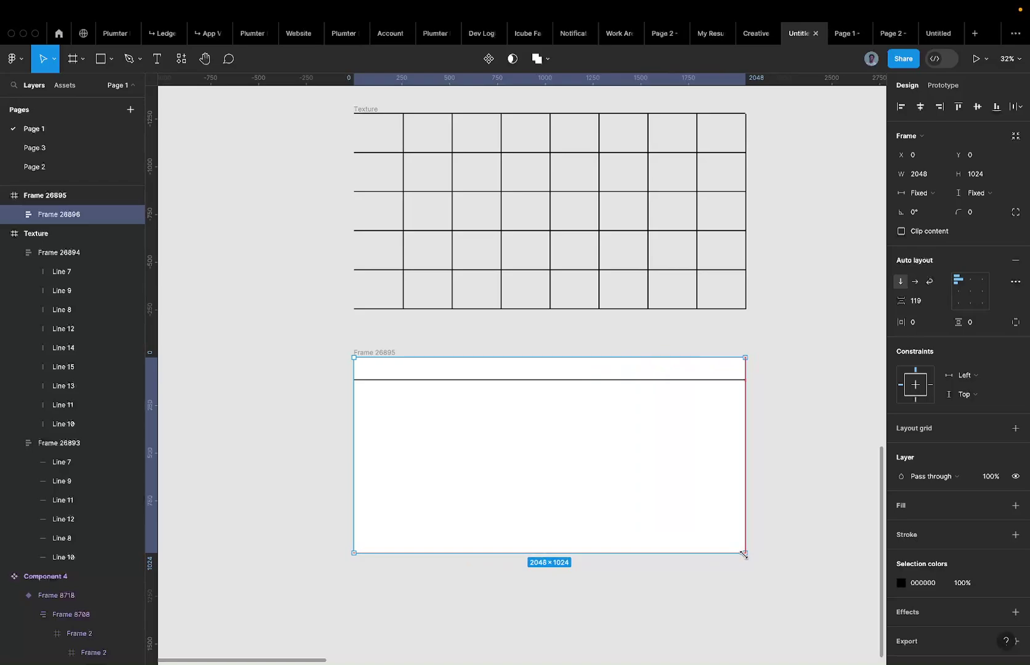
Keep the lines group's width fixed and reselect the group holding both lines.
{"action": "left_click", "coordinate": [918, 193]}
{"action": "left_click", "coordinate": [924, 194]}
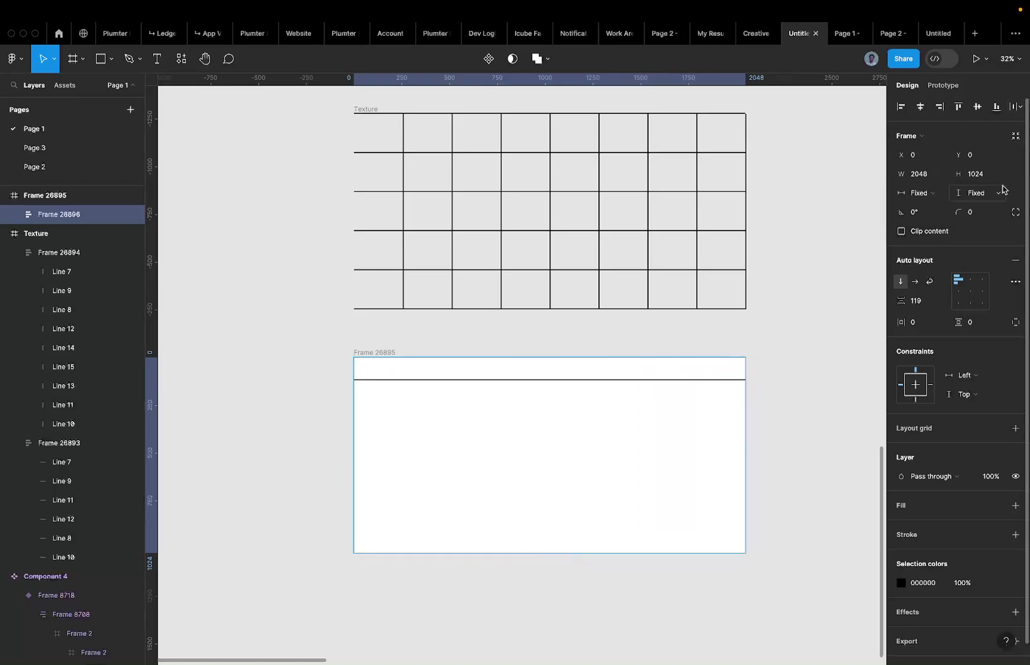
{"action": "left_click", "coordinate": [477, 381]}
{"action": "left_click", "coordinate": [432, 368]}
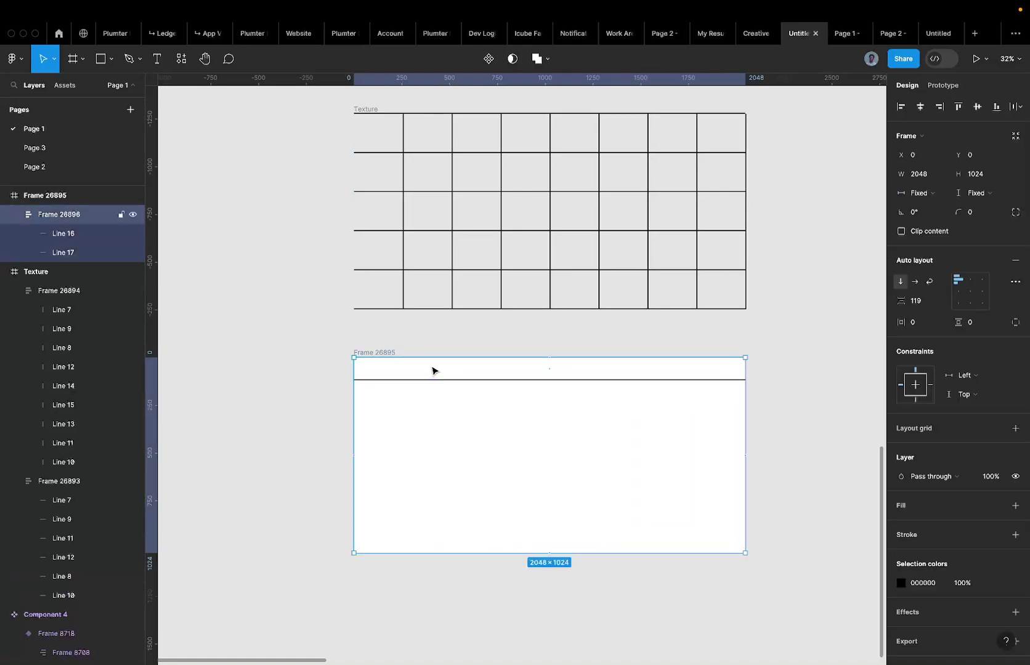
Rename the lines group to 'Horizontal Lines'.
{"action": "double_click", "coordinate": [54, 212]}
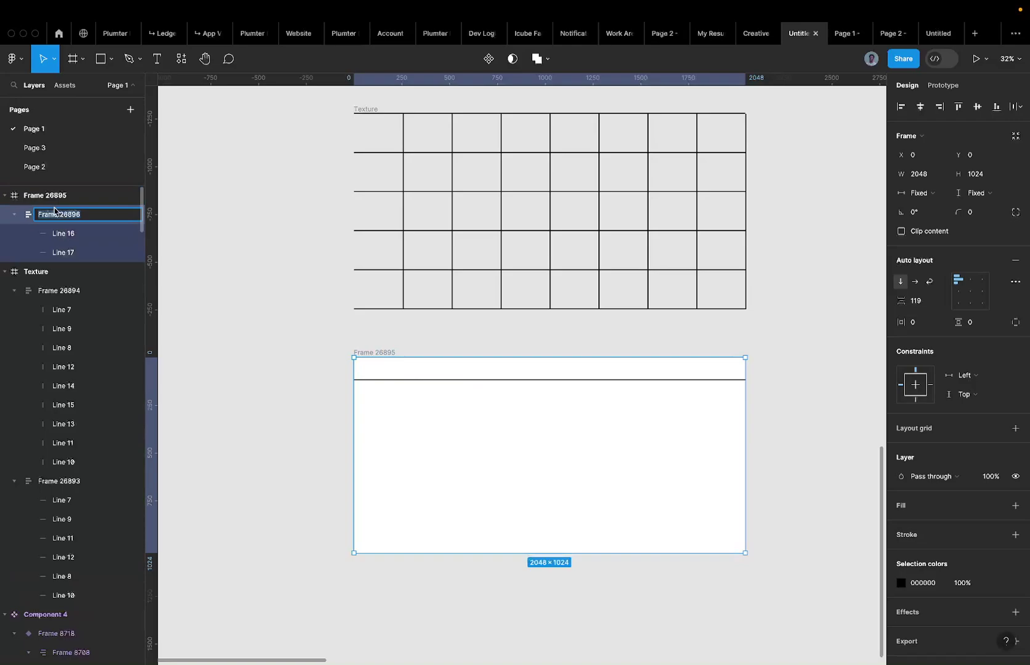
{"action": "type", "text": "Lines"}
{"action": "key", "text": "Return"}
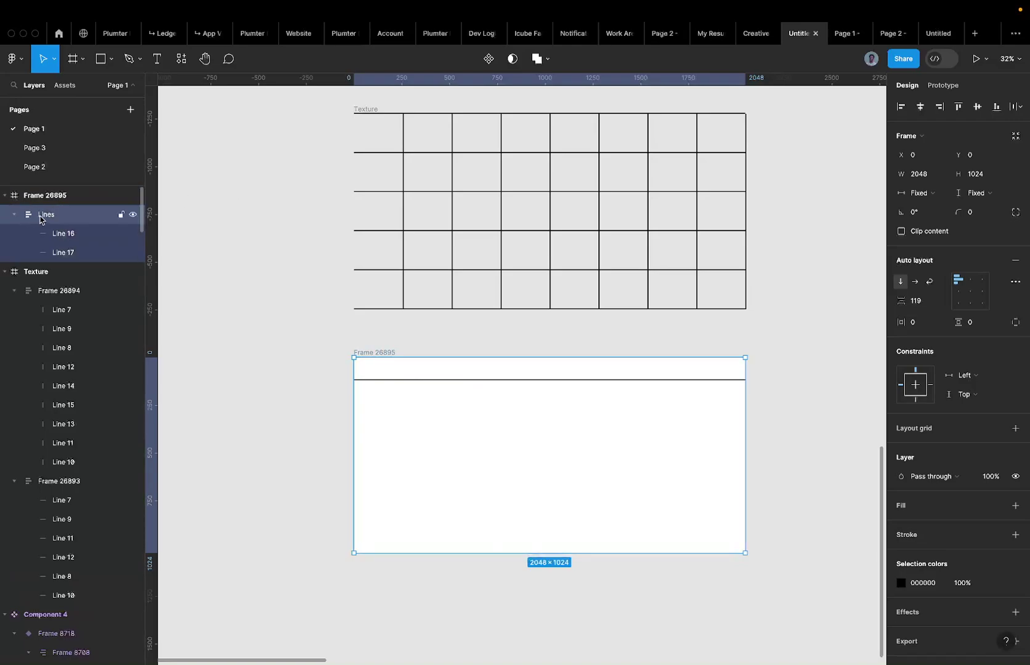
{"action": "double_click", "coordinate": [42, 217]}
{"action": "key", "text": "Right"}
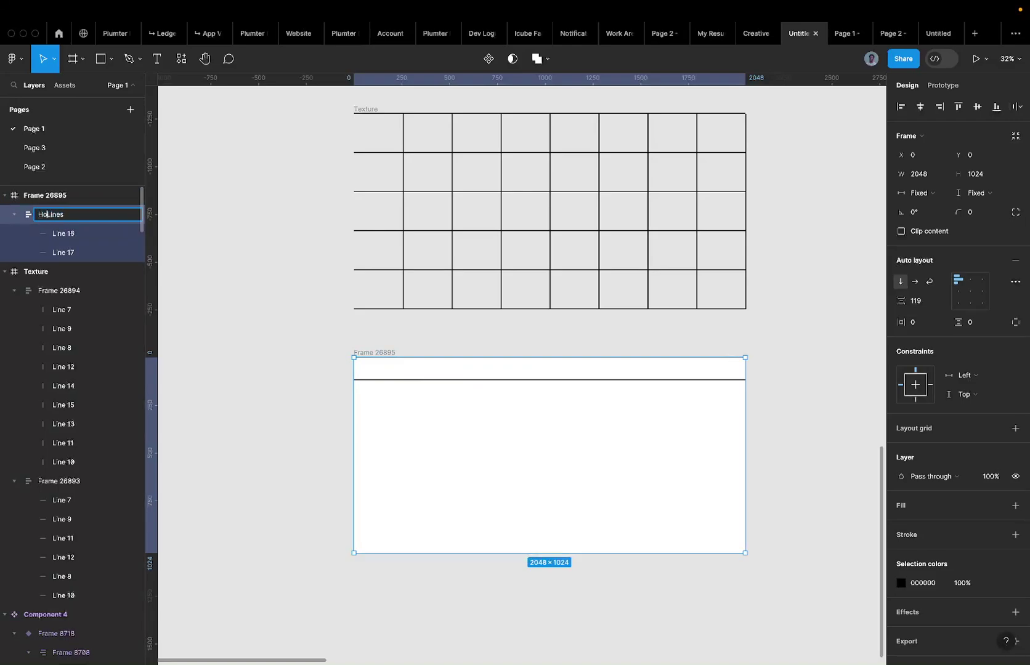
{"action": "type", "text": "Horizontal"}
{"action": "key", "text": "Return"}
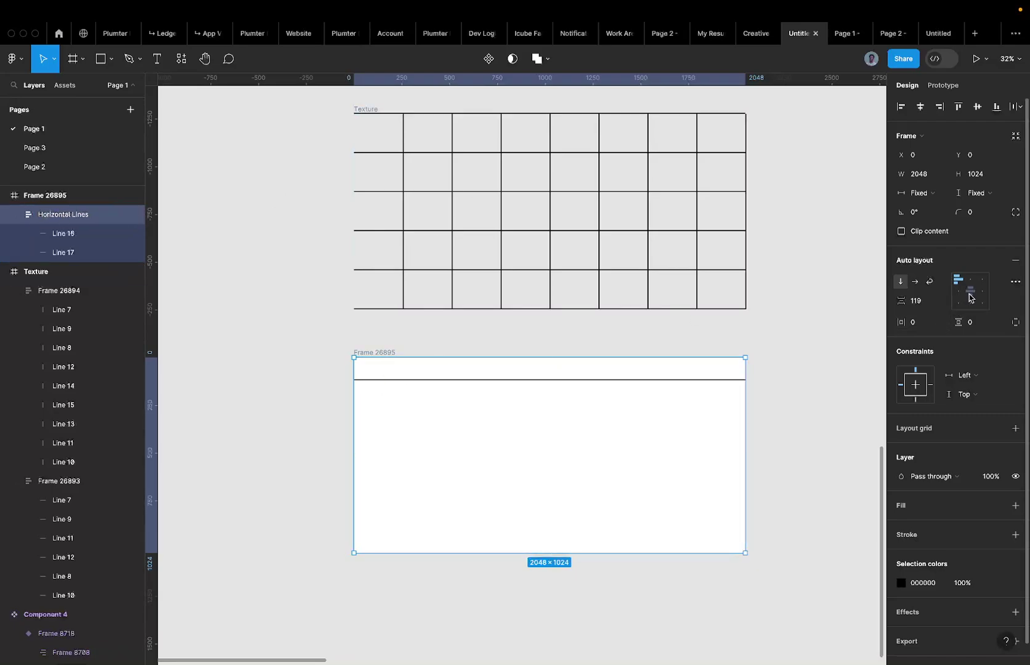
Set the group's auto-layout spacing to Auto, pushing the lines to the edges.
{"action": "left_click", "coordinate": [924, 302]}
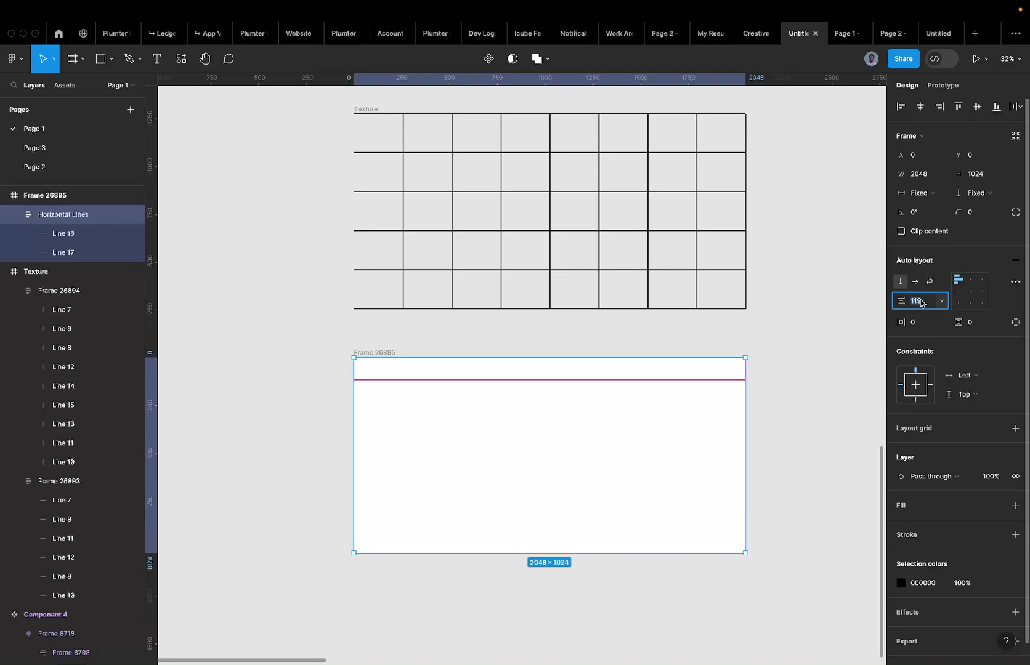
{"action": "type", "text": "110"}
{"action": "key", "text": "Return"}
{"action": "type", "text": "auto"}
{"action": "key", "text": "Return"}
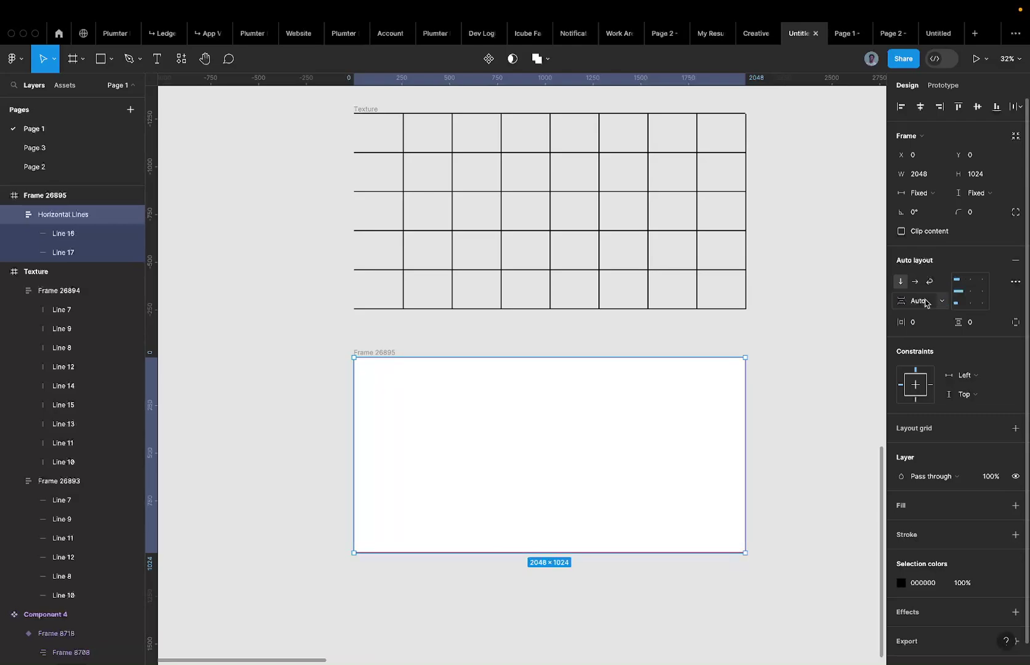
{"action": "left_click", "coordinate": [279, 373]}
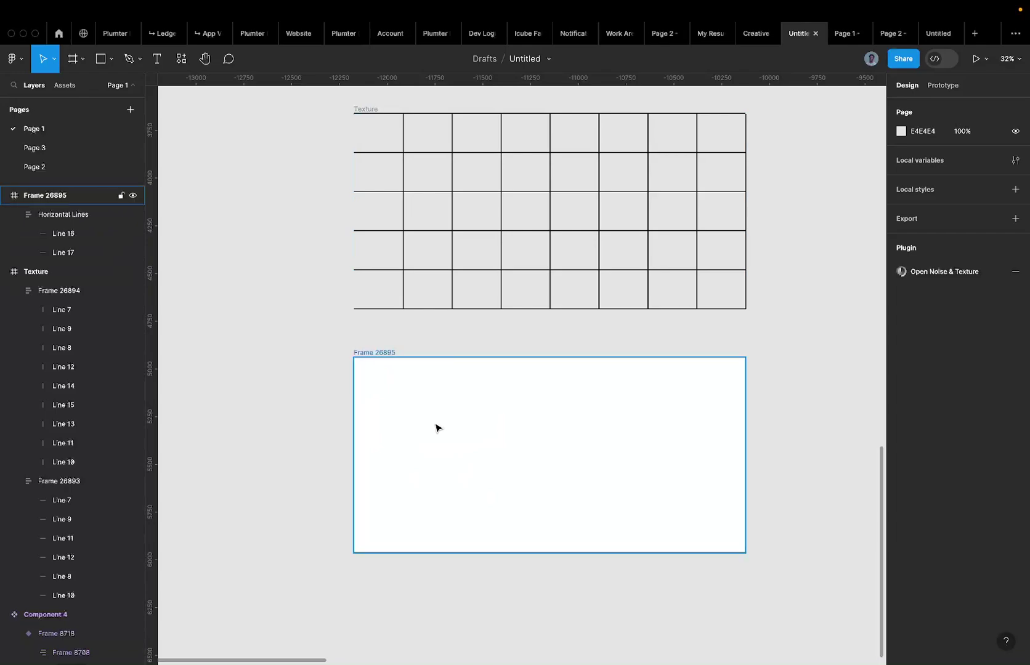
Turn off Clip content on Frame 26895 so the top line shows.
{"action": "scroll", "coordinate": [431, 407], "scroll_direction": "up", "scroll_amount": 5}
{"action": "scroll", "coordinate": [400, 283], "scroll_direction": "down", "scroll_amount": 5}
{"action": "left_click", "coordinate": [295, 222]}
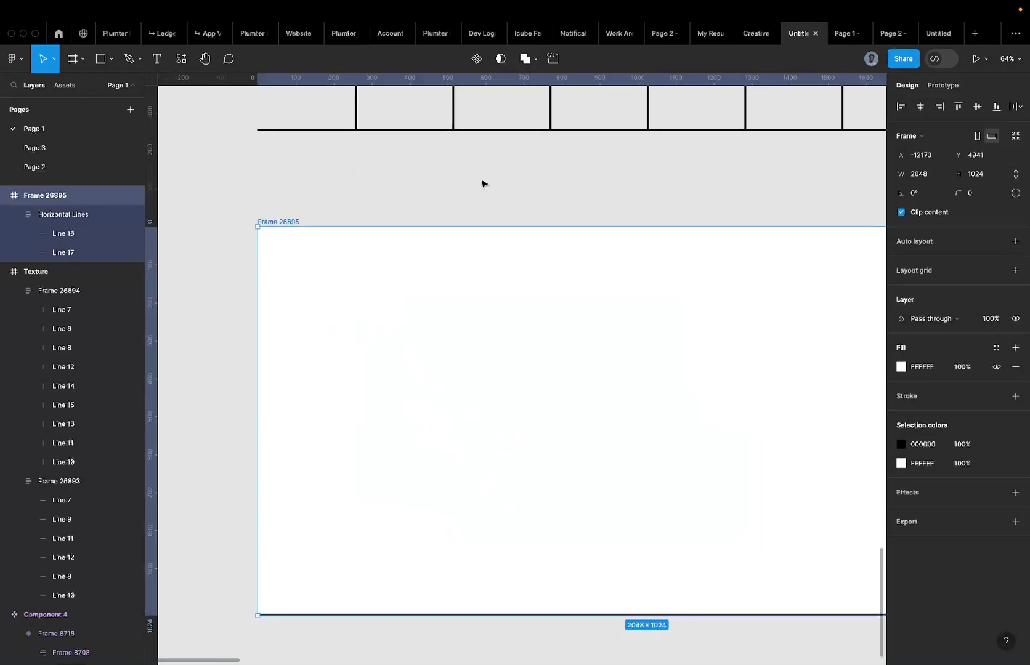
{"action": "left_click", "coordinate": [943, 215]}
{"action": "left_click", "coordinate": [634, 214]}
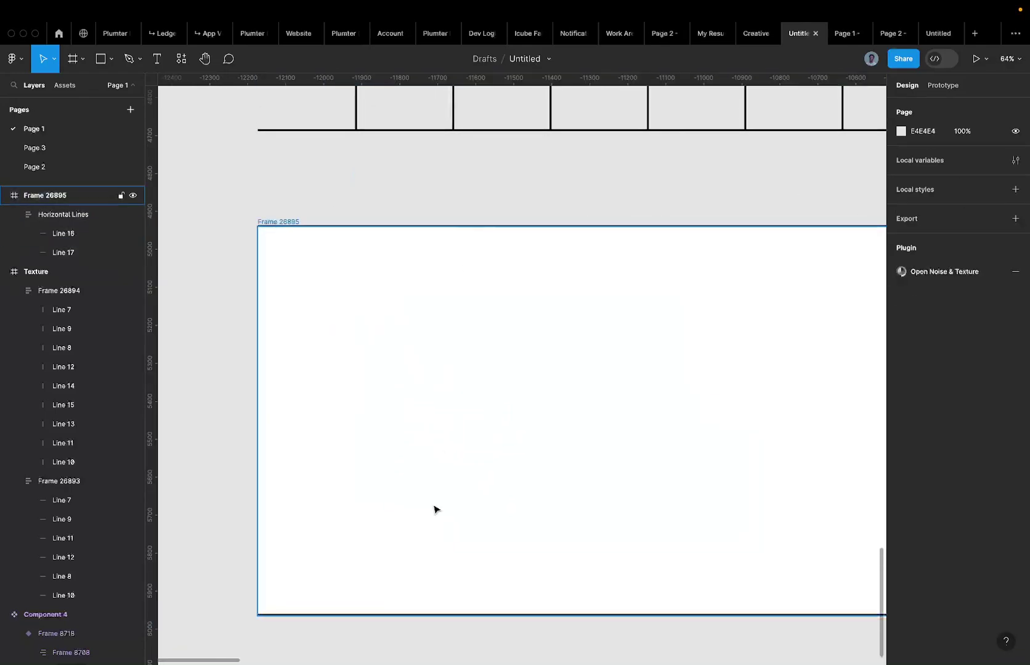
{"action": "left_click", "coordinate": [395, 616]}
Duplicate the lines until Horizontal Lines holds six evenly spaced lines, Line 16–21.
{"action": "scroll", "coordinate": [388, 610], "scroll_direction": "down", "scroll_amount": 4}
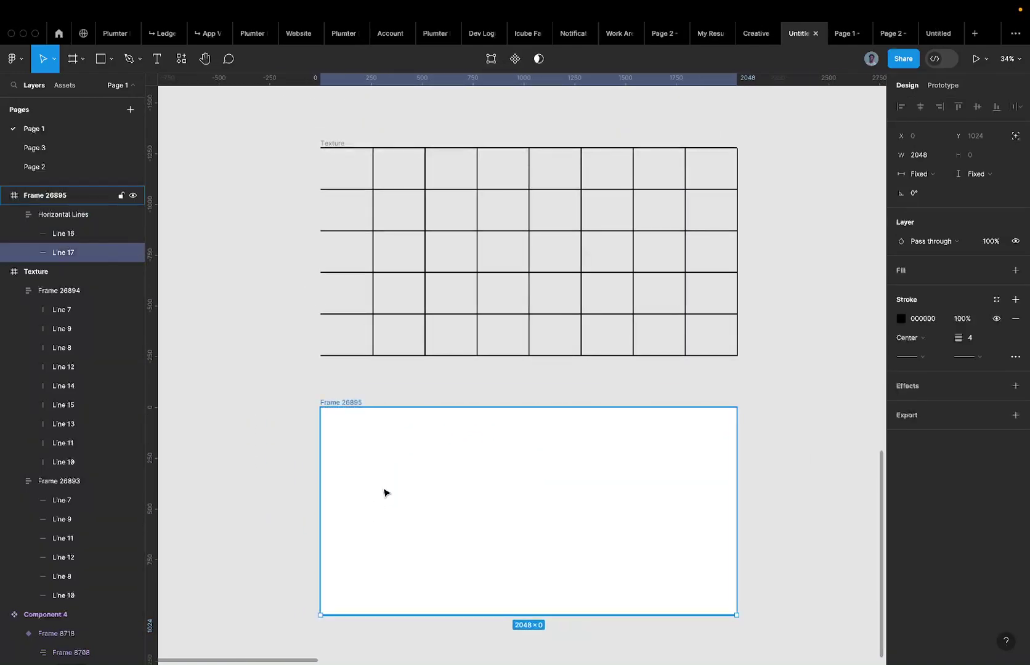
{"action": "key", "text": "ctrl+d"}
{"action": "key", "text": "ctrl+d"}
{"action": "key", "text": "ctrl+d"}
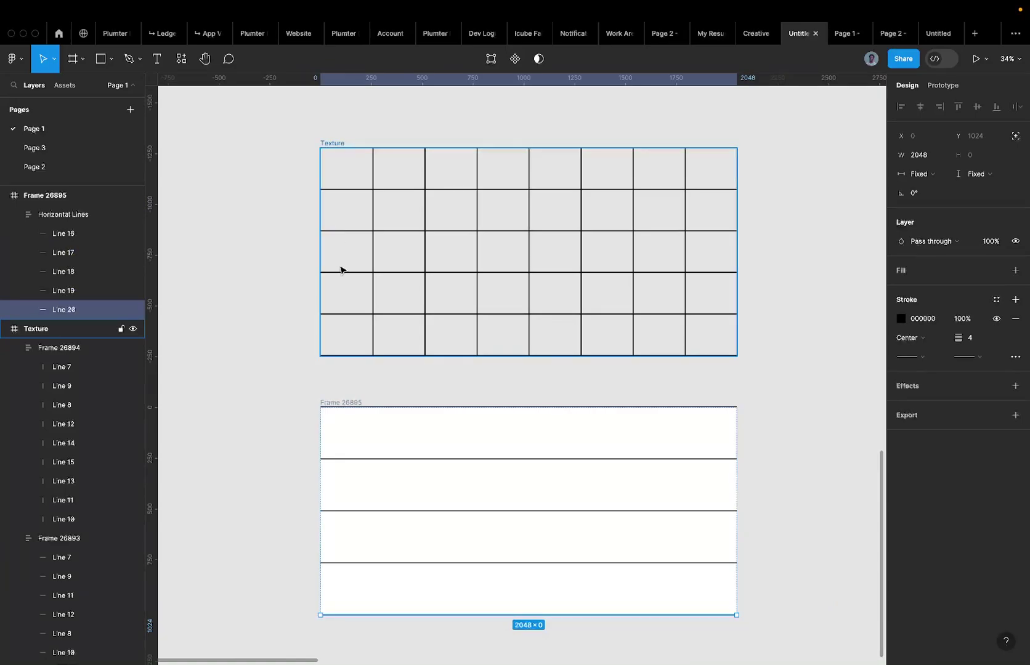
{"action": "left_click", "coordinate": [366, 411]}
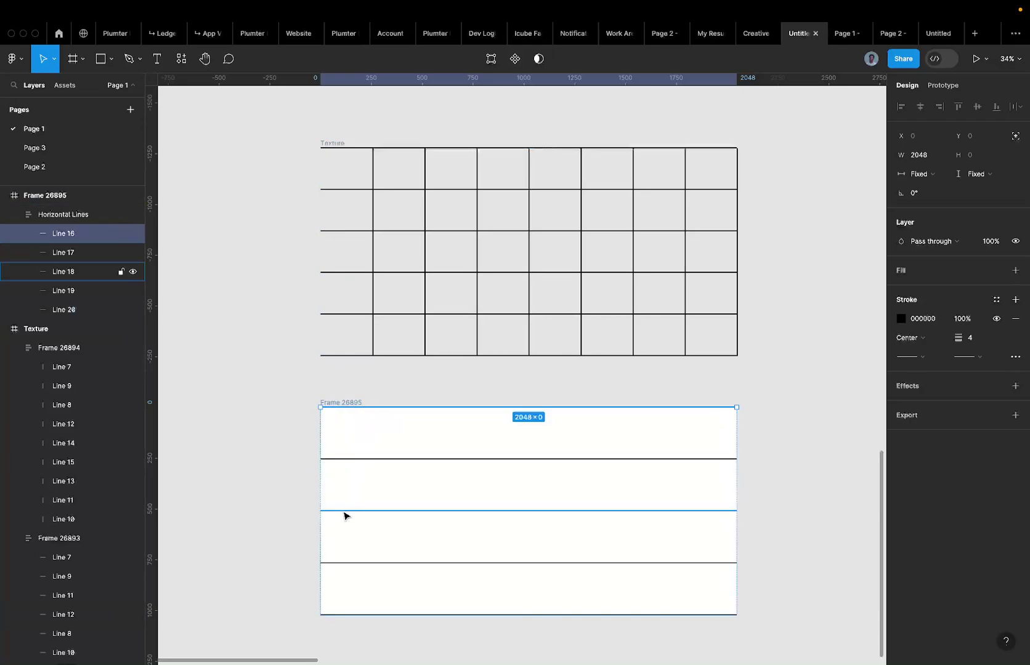
{"action": "left_click", "coordinate": [365, 566]}
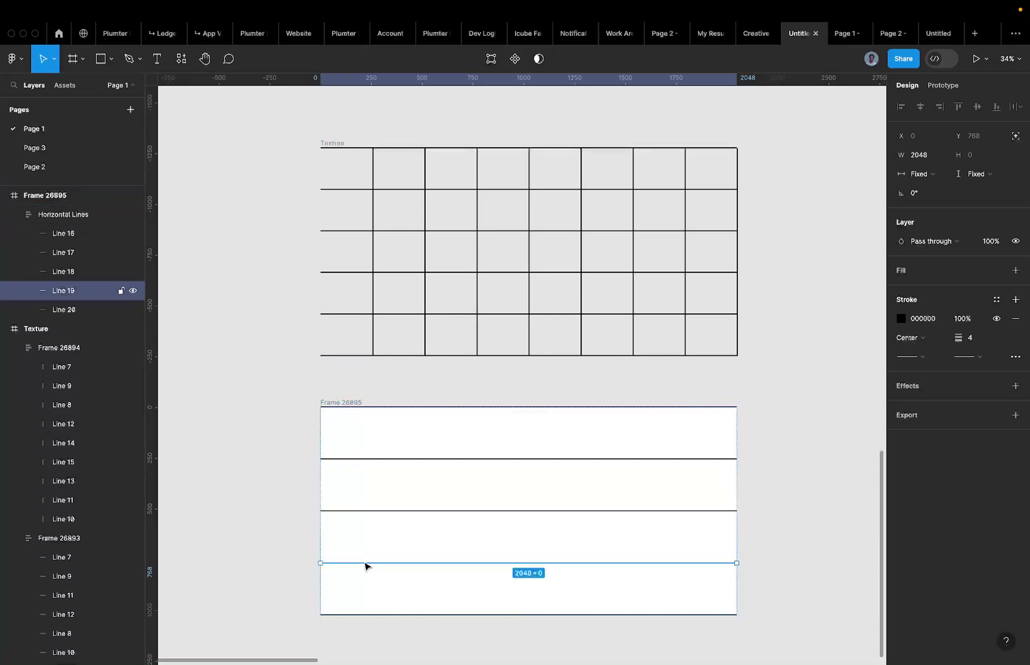
{"action": "key", "text": "ctrl+d"}
{"action": "scroll", "coordinate": [343, 457], "scroll_direction": "down", "scroll_amount": 2}
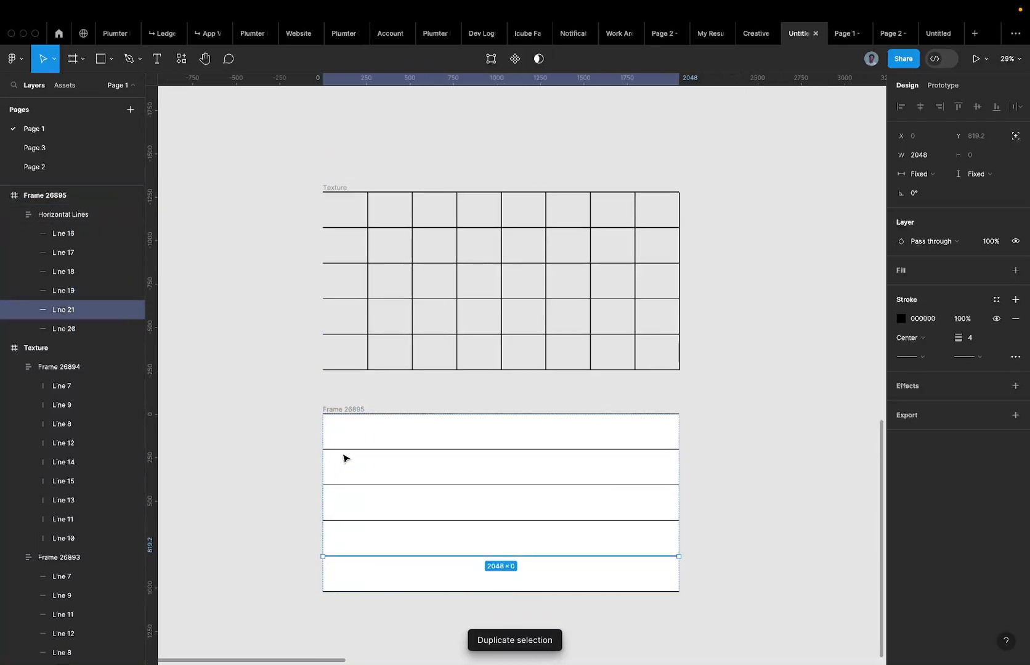
{"action": "left_click", "coordinate": [273, 462]}
Duplicate the Horizontal Lines group inside Frame 26895.
{"action": "left_click", "coordinate": [428, 458]}
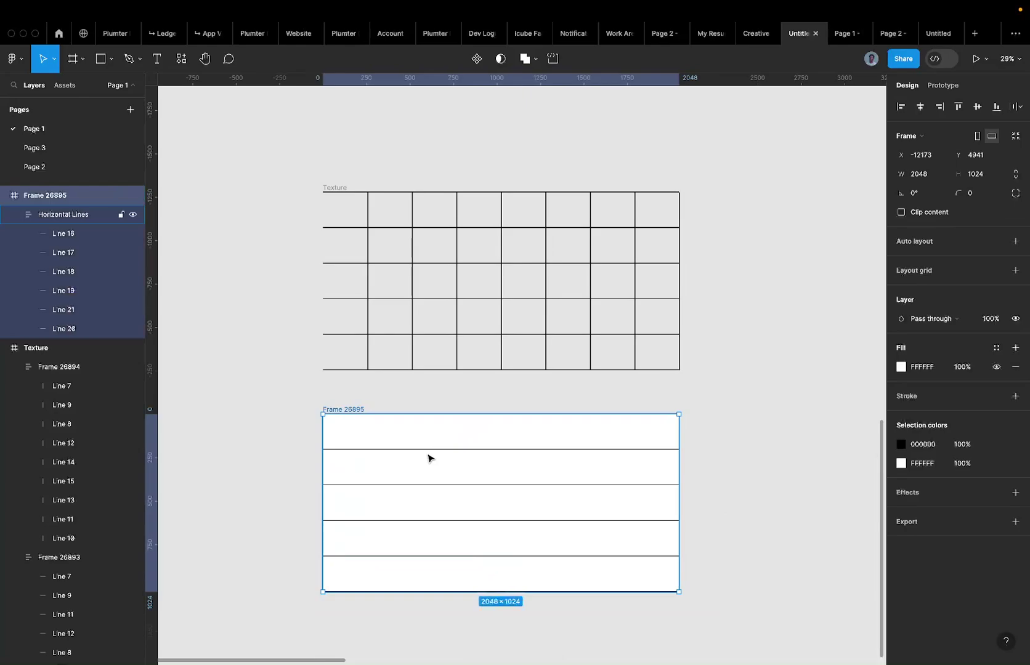
{"action": "left_click", "coordinate": [429, 458]}
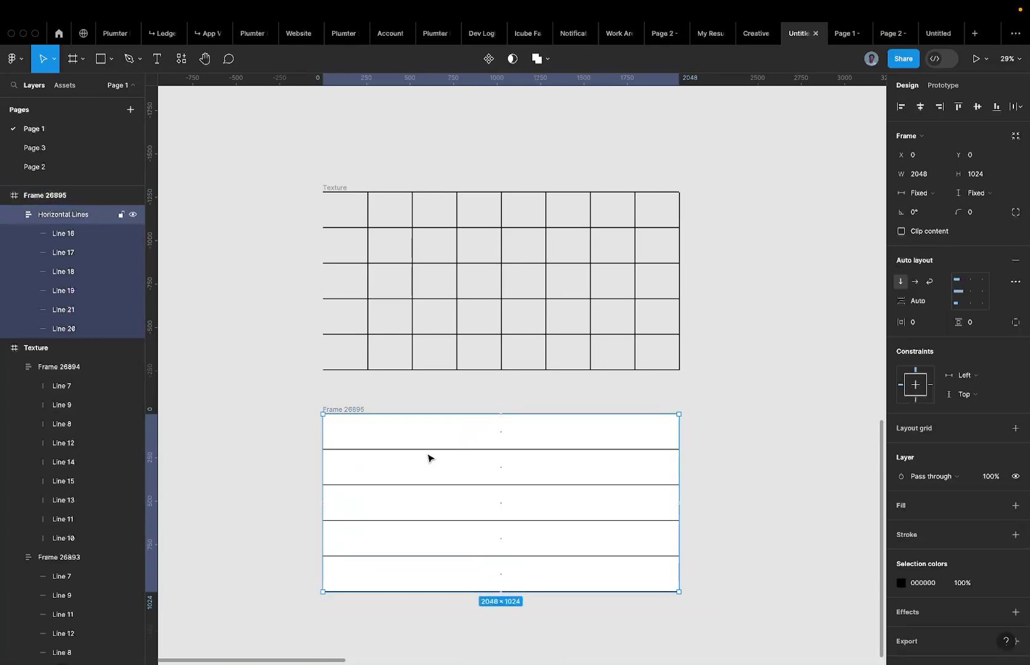
{"action": "key", "text": "ctrl+d"}
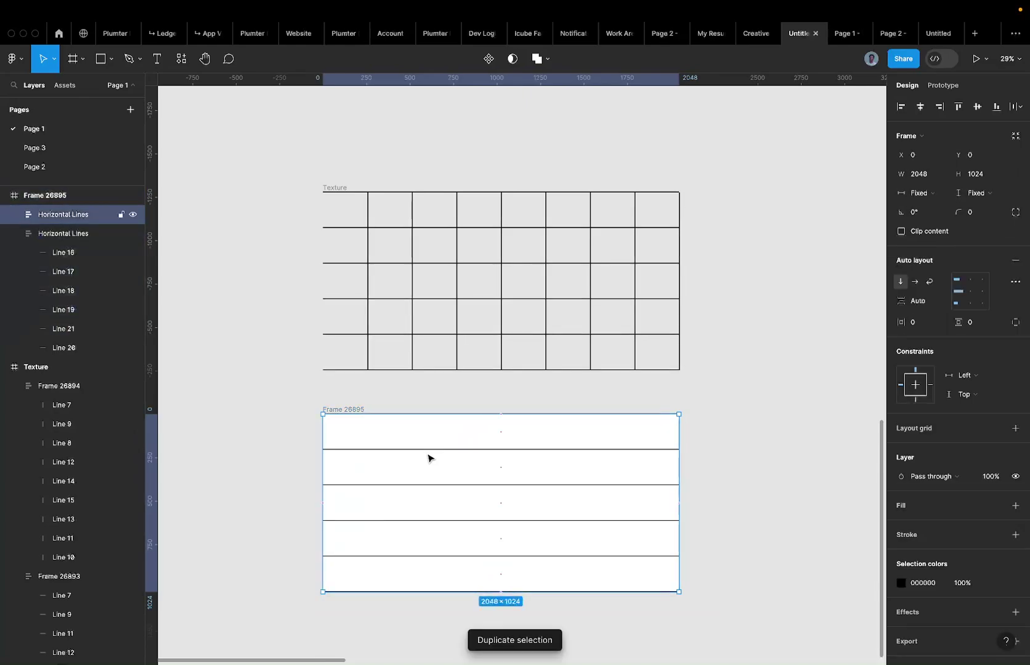
Rename the copied group 'vertical Lines' and rotate it -90° upright.
{"action": "double_click", "coordinate": [60, 215]}
{"action": "type", "text": "vertical Lines"}
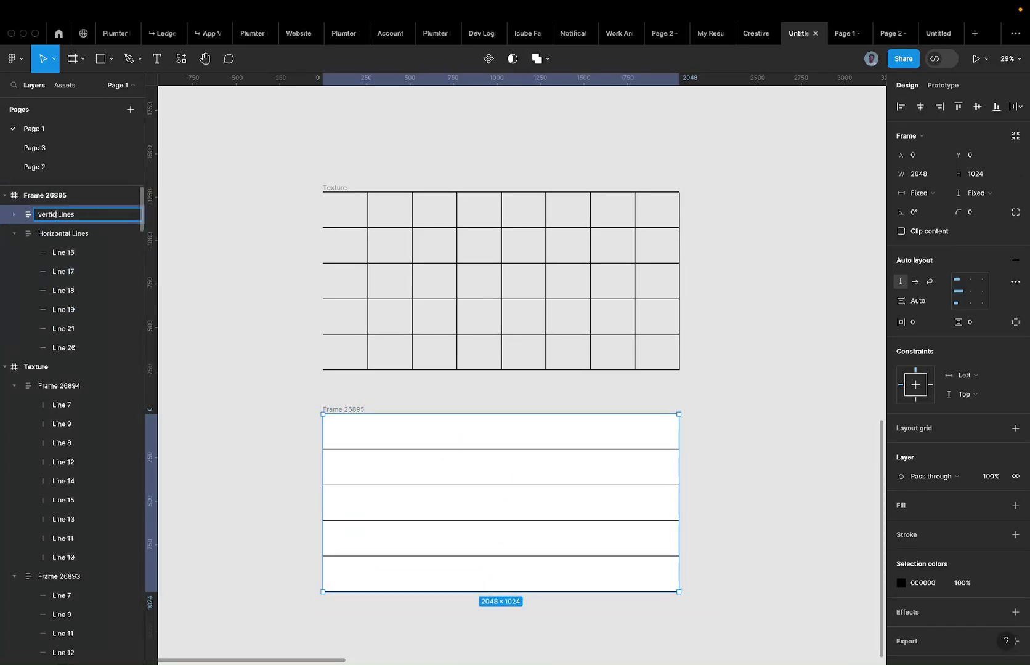
{"action": "key", "text": "Return"}
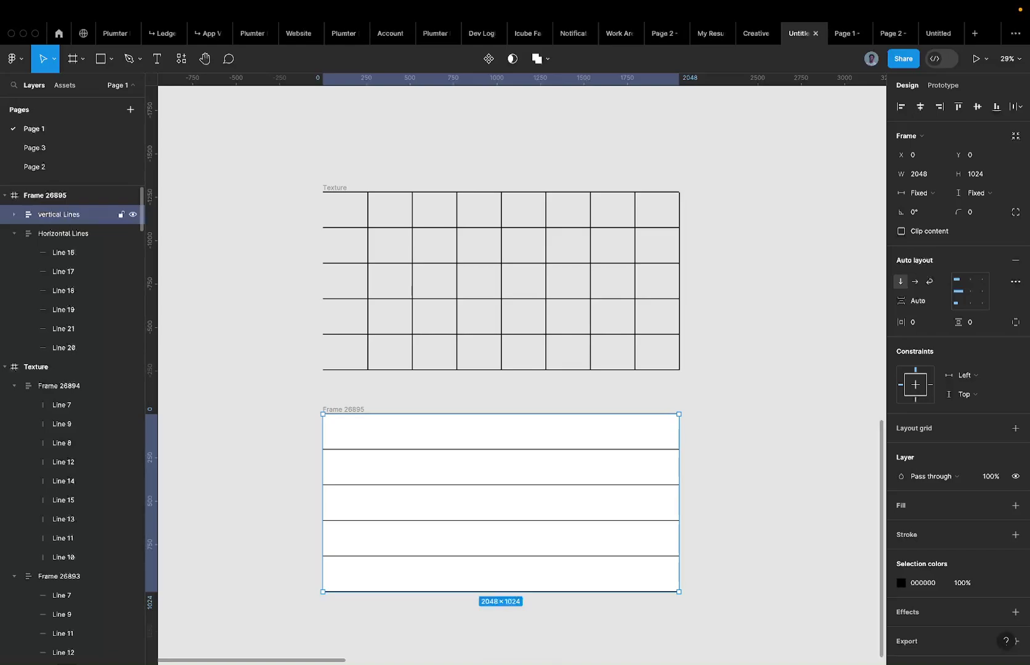
{"action": "scroll", "coordinate": [286, 159], "scroll_direction": "down", "scroll_amount": 5}
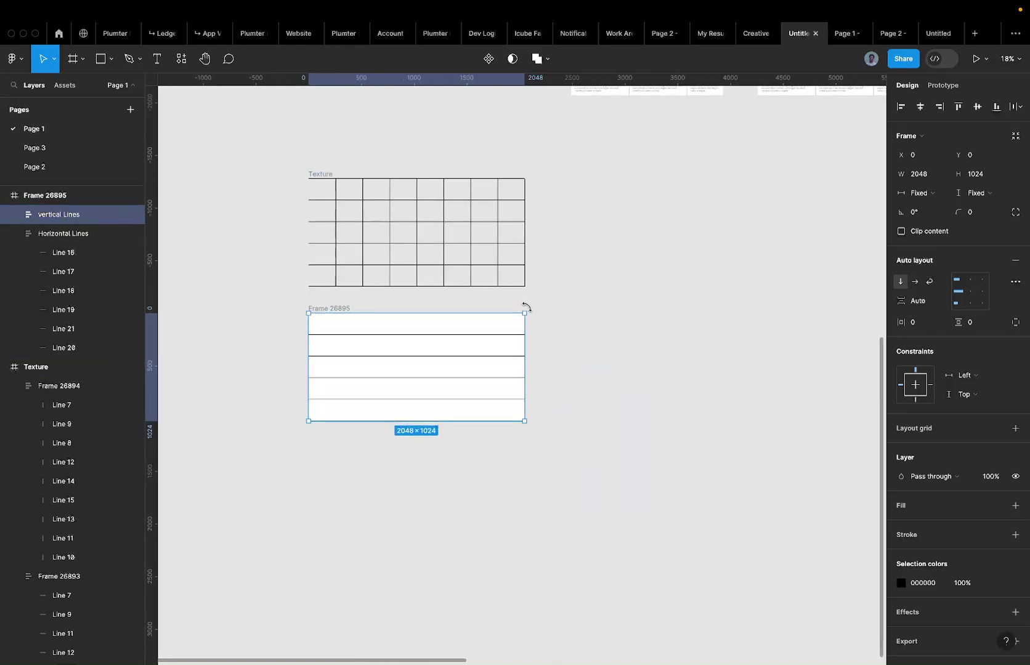
{"action": "left_click_drag", "start_coordinate": [526, 307], "coordinate": [457, 432]}
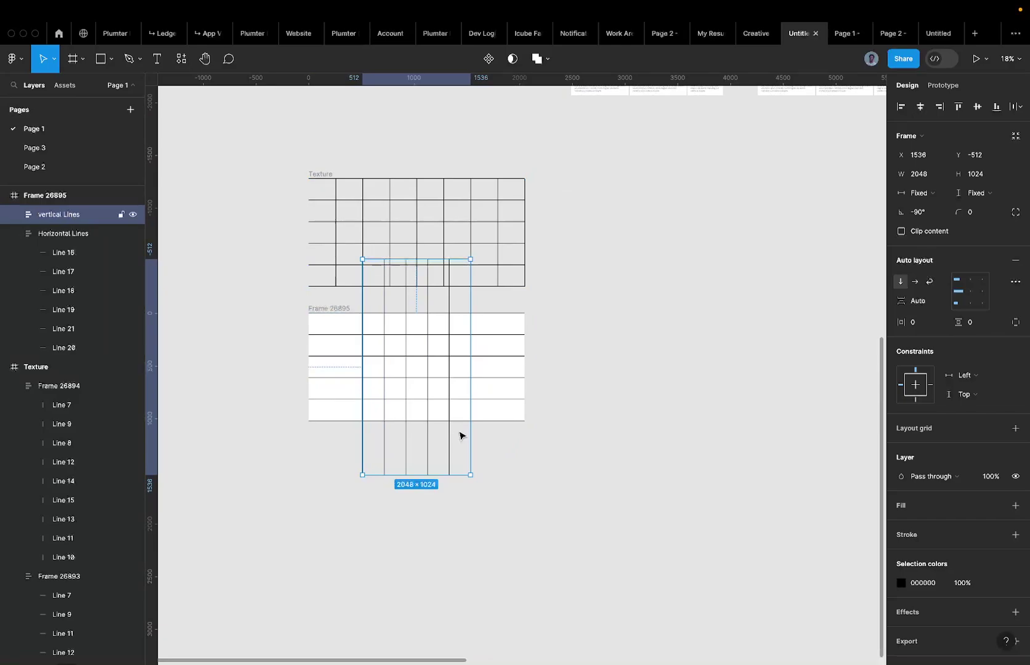
Stretch the rotated group's edges to Frame 26895's top, bottom, left and right bounds.
{"action": "scroll", "coordinate": [413, 255], "scroll_direction": "up", "scroll_amount": 5}
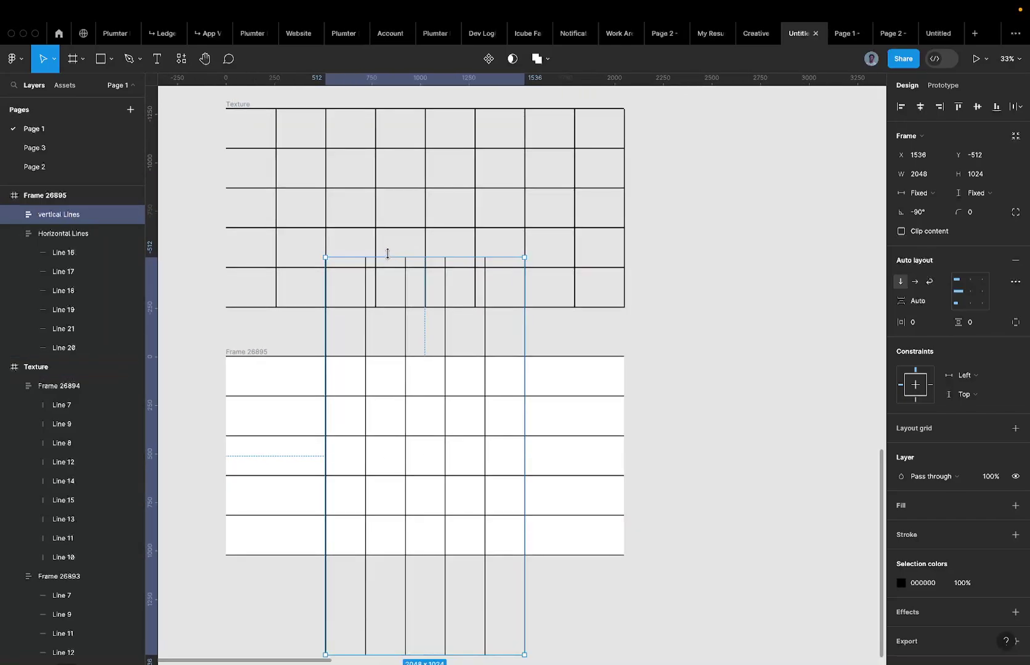
{"action": "left_click_drag", "start_coordinate": [387, 253], "coordinate": [387, 354]}
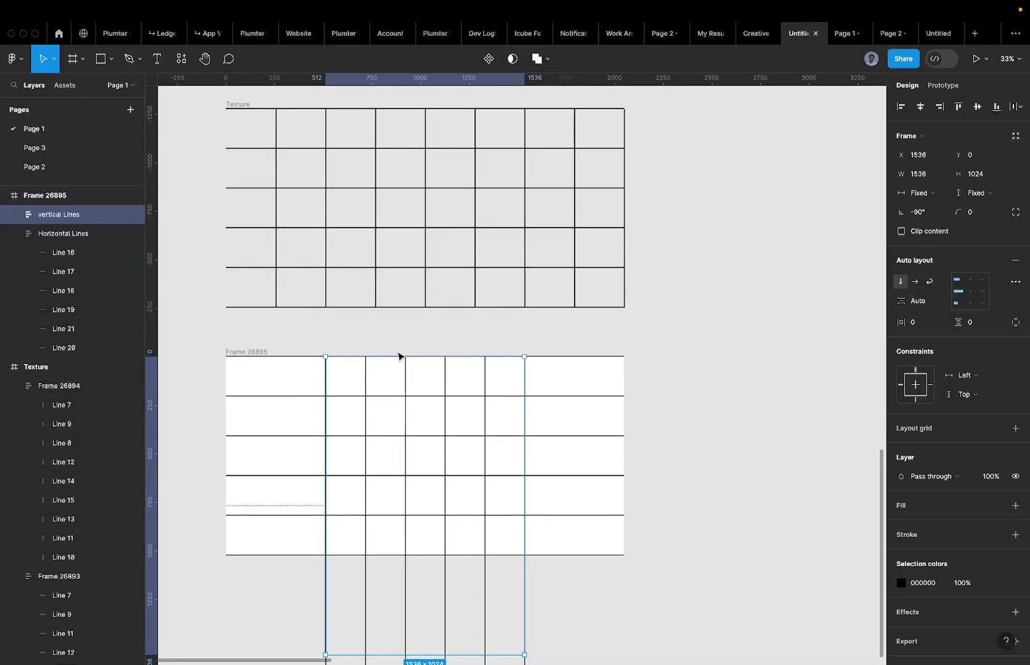
{"action": "scroll", "coordinate": [357, 431], "scroll_direction": "down", "scroll_amount": 5}
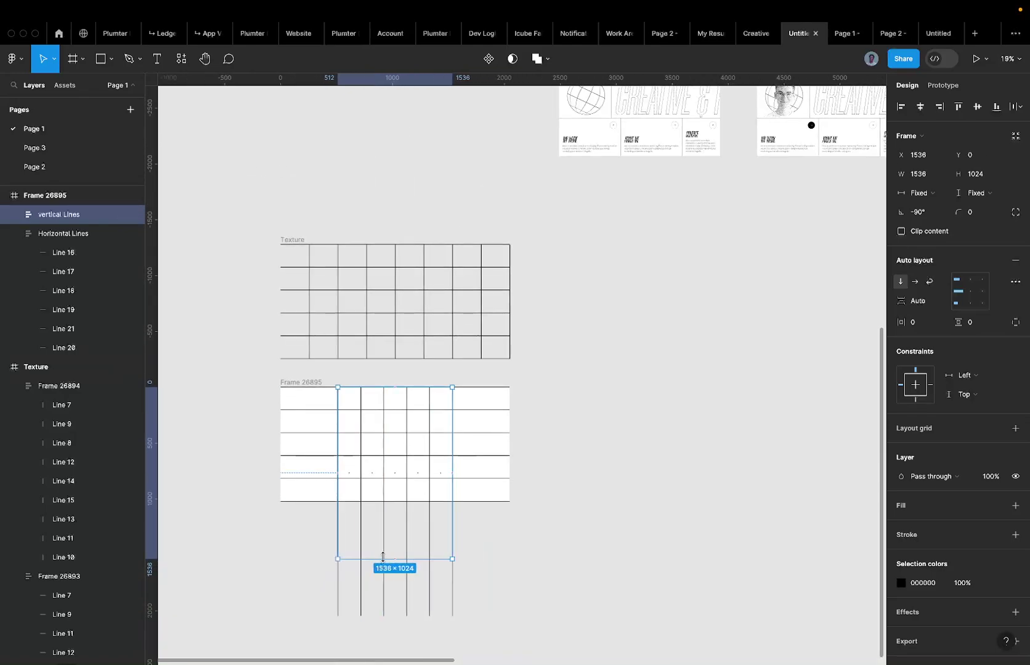
{"action": "left_click_drag", "start_coordinate": [379, 558], "coordinate": [384, 501]}
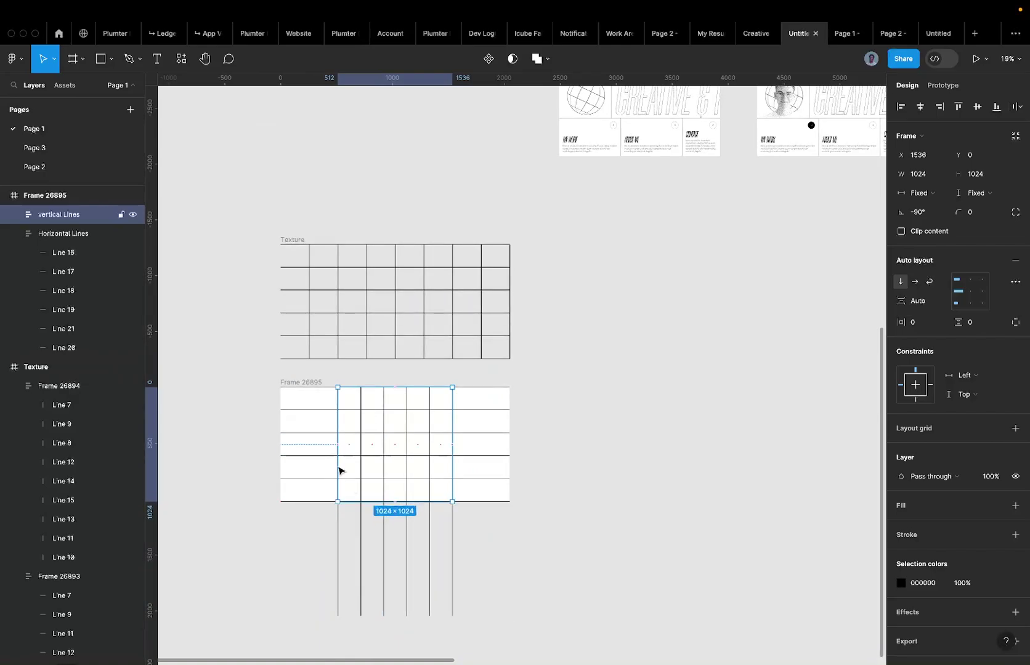
{"action": "left_click_drag", "start_coordinate": [335, 450], "coordinate": [279, 450]}
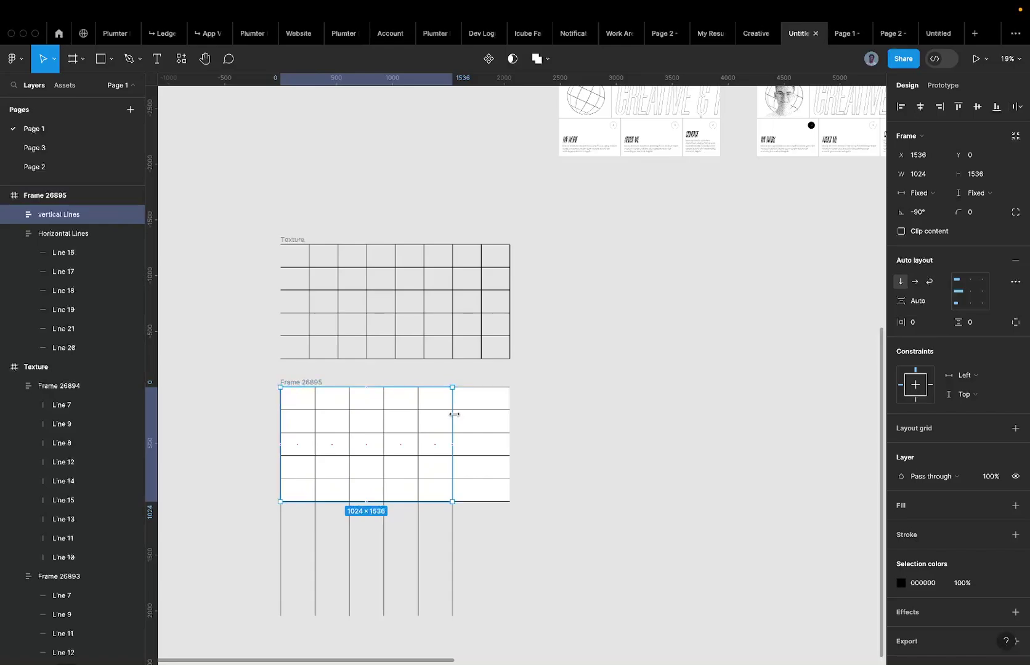
{"action": "left_click_drag", "start_coordinate": [451, 413], "coordinate": [507, 422]}
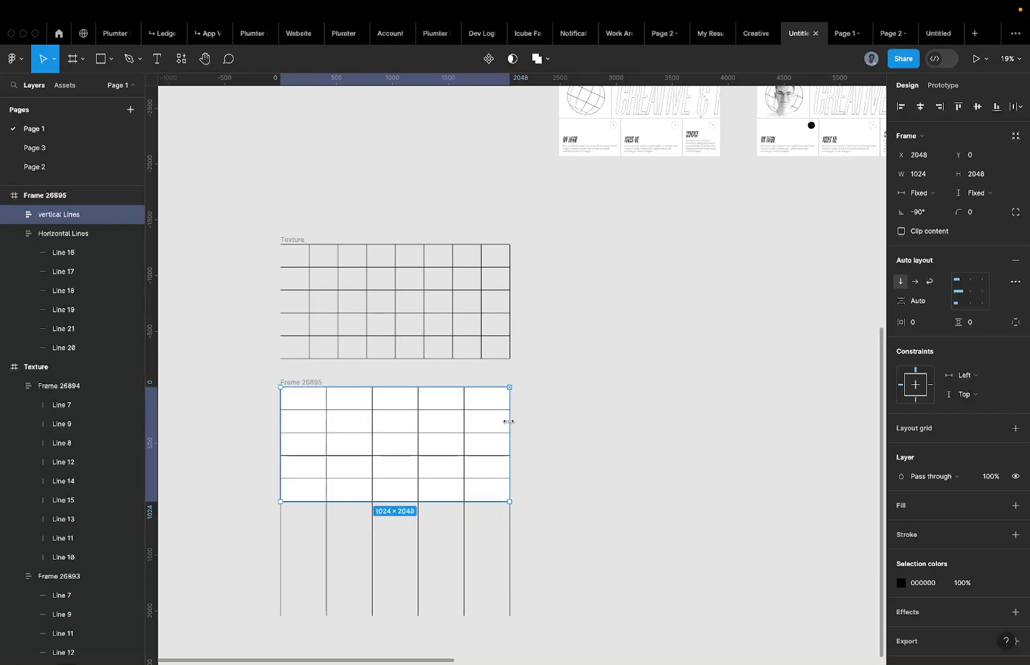
{"action": "scroll", "coordinate": [505, 420], "scroll_direction": "up", "scroll_amount": 4}
{"action": "scroll", "coordinate": [508, 423], "scroll_direction": "left", "scroll_amount": 5}
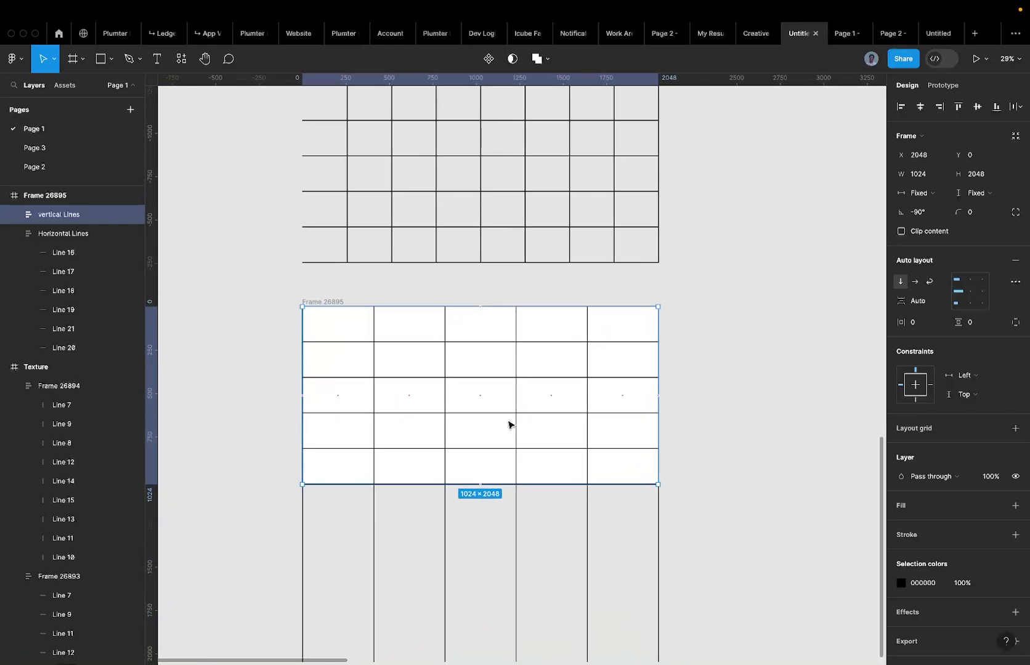
{"action": "scroll", "coordinate": [623, 386], "scroll_direction": "down", "scroll_amount": 3}
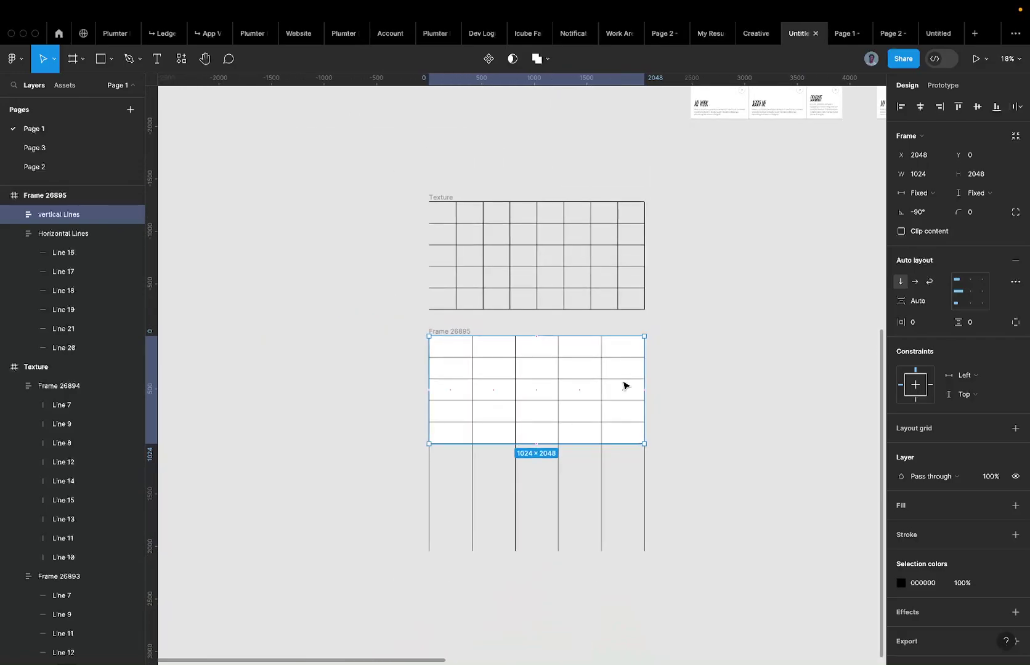
{"action": "key", "text": "Return"}
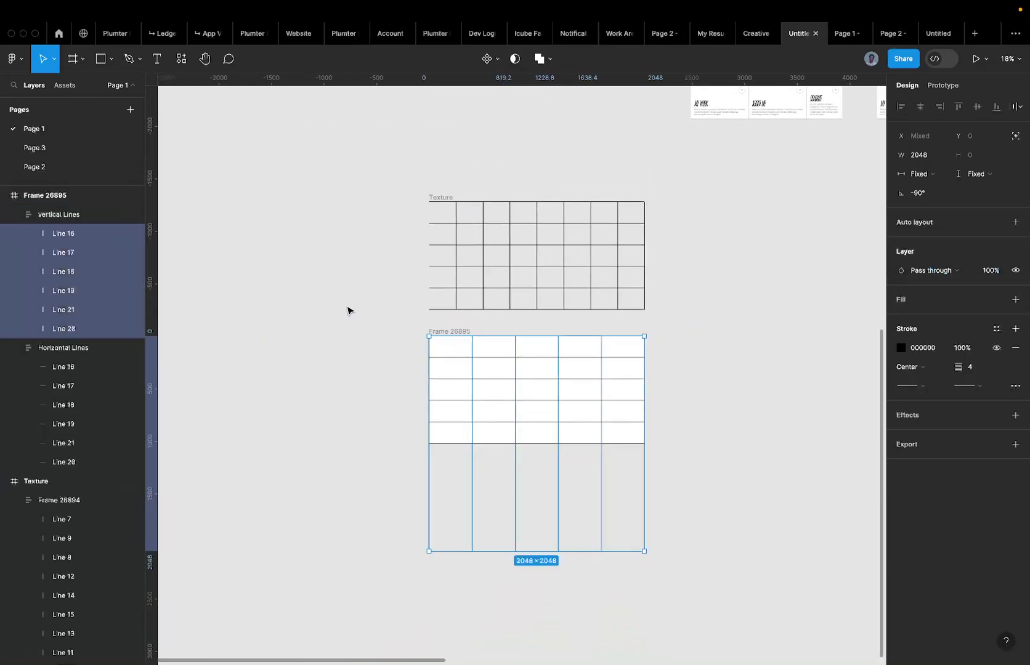
Rename Frame 26895 to 'Texture'.
{"action": "left_click", "coordinate": [680, 422]}
{"action": "scroll", "coordinate": [584, 444], "scroll_direction": "up", "scroll_amount": 2}
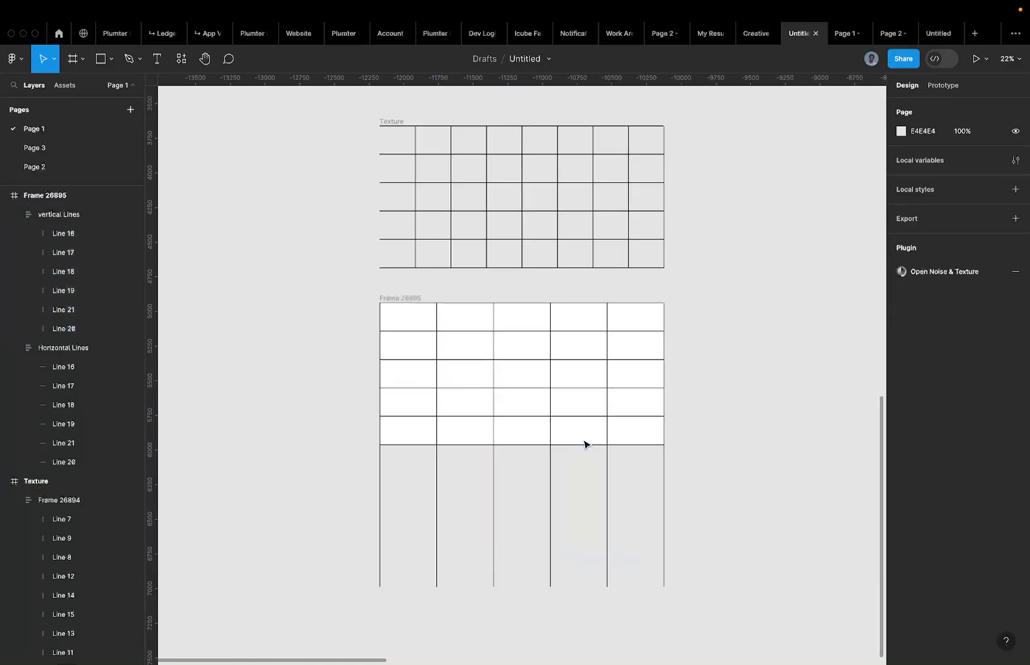
{"action": "scroll", "coordinate": [584, 444], "scroll_direction": "up", "scroll_amount": 2}
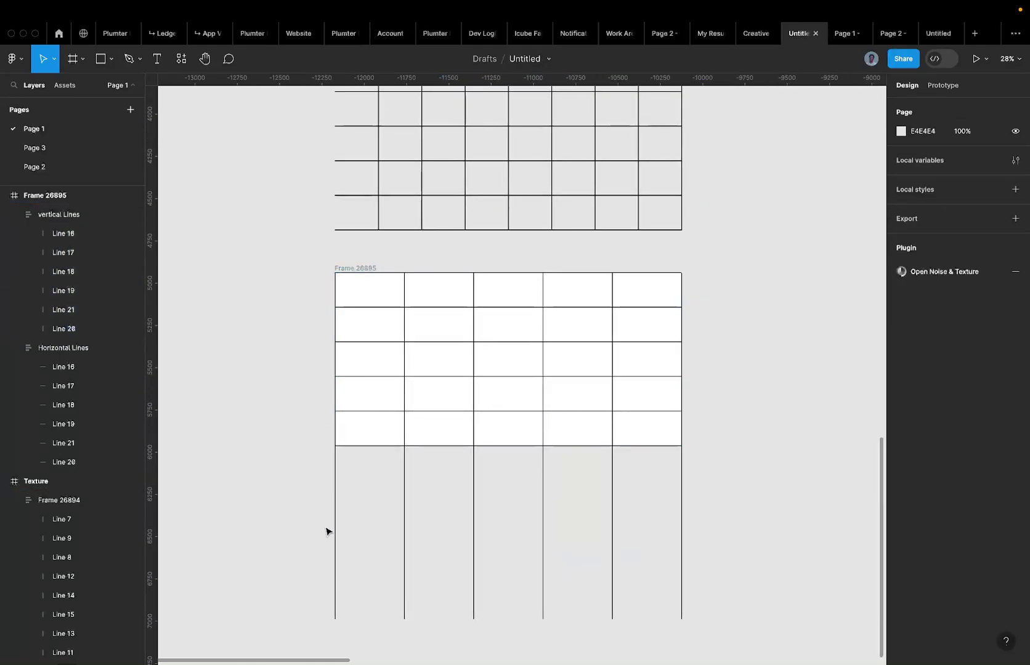
{"action": "double_click", "coordinate": [354, 269]}
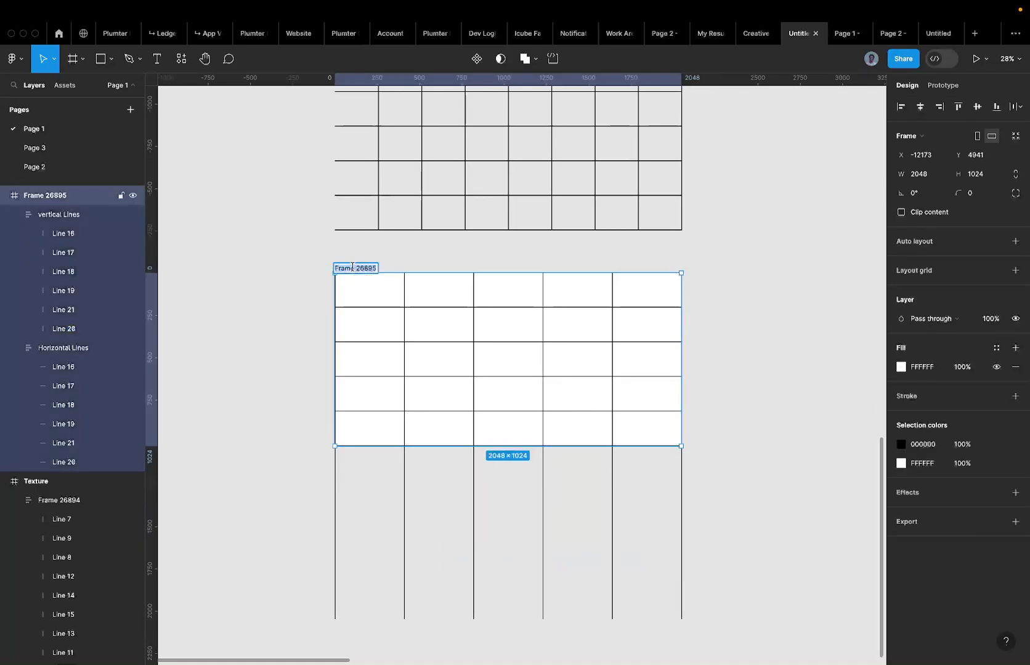
{"action": "type", "text": "Mai"}
{"action": "key", "text": "BackSpace"}
{"action": "key", "text": "BackSpace"}
{"action": "key", "text": "BackSpace"}
{"action": "type", "text": "Textuyre"}
{"action": "key", "text": "Return"}
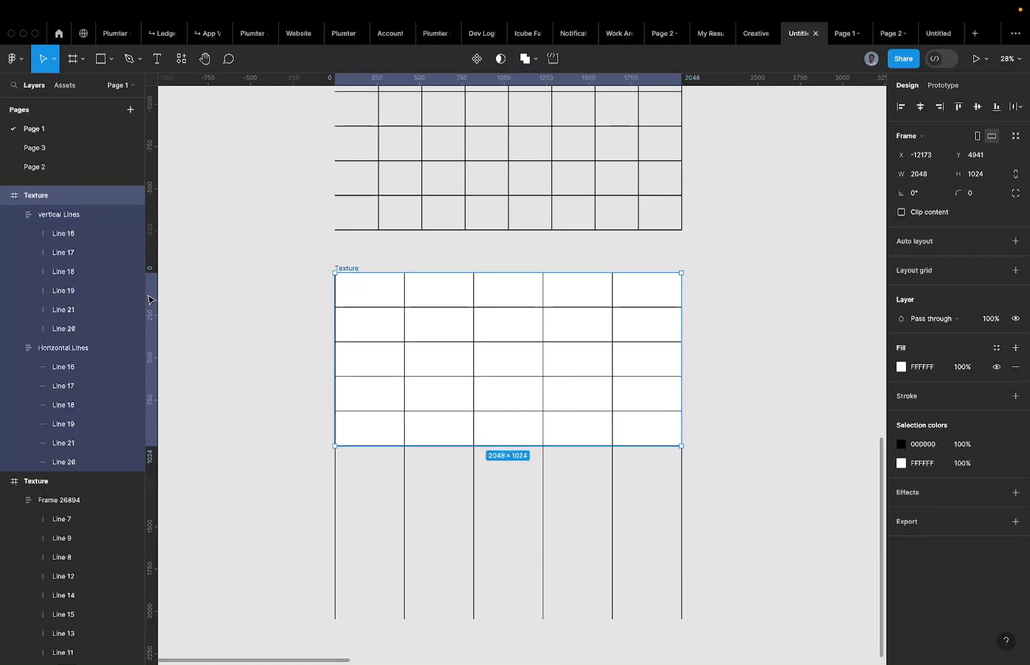
Set the six vertical lines' width to Fill container, then reselect the vertical Lines group.
{"action": "left_click", "coordinate": [53, 212]}
{"action": "key", "text": "Return"}
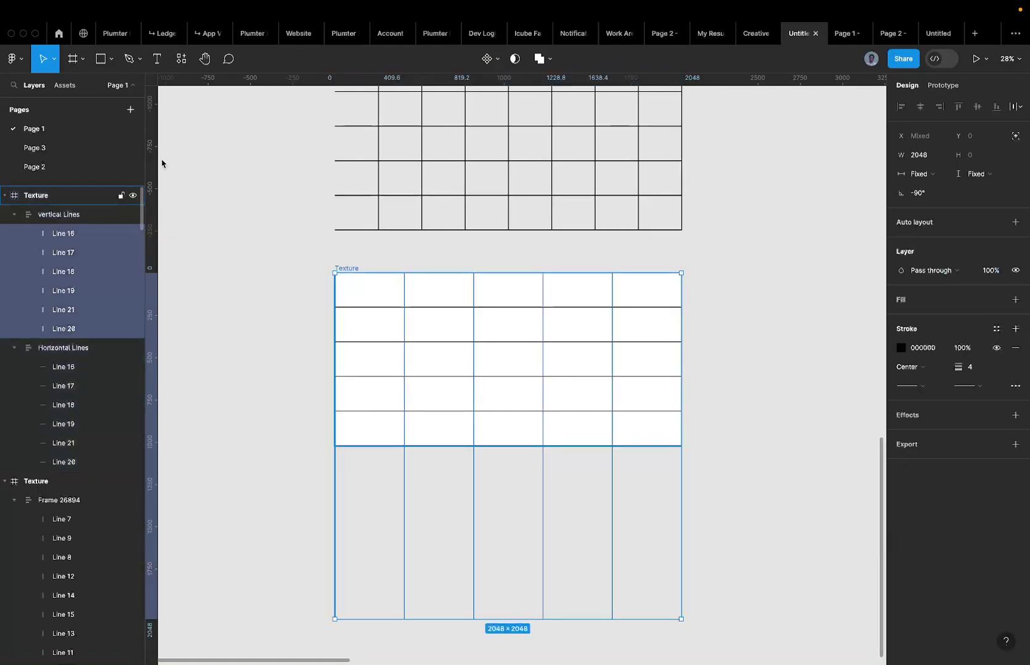
{"action": "left_click", "coordinate": [933, 175]}
{"action": "left_click", "coordinate": [933, 188]}
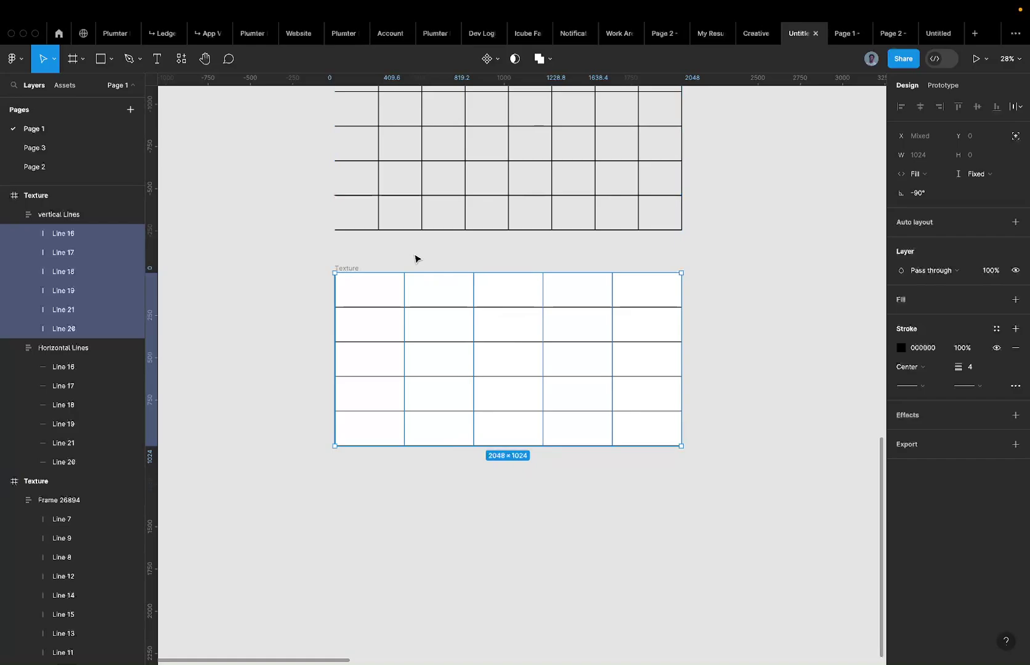
{"action": "key", "text": "shift+Return"}
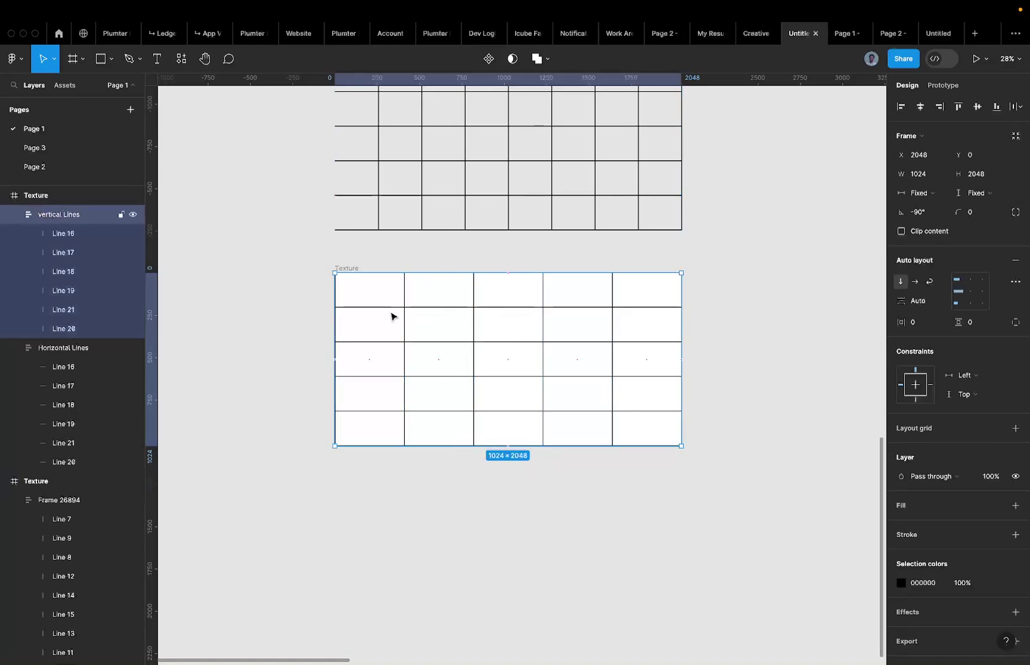
Move the view from the upper Texture grid down to the lower Texture grid.
{"action": "scroll", "coordinate": [403, 252], "scroll_direction": "up", "scroll_amount": 3}
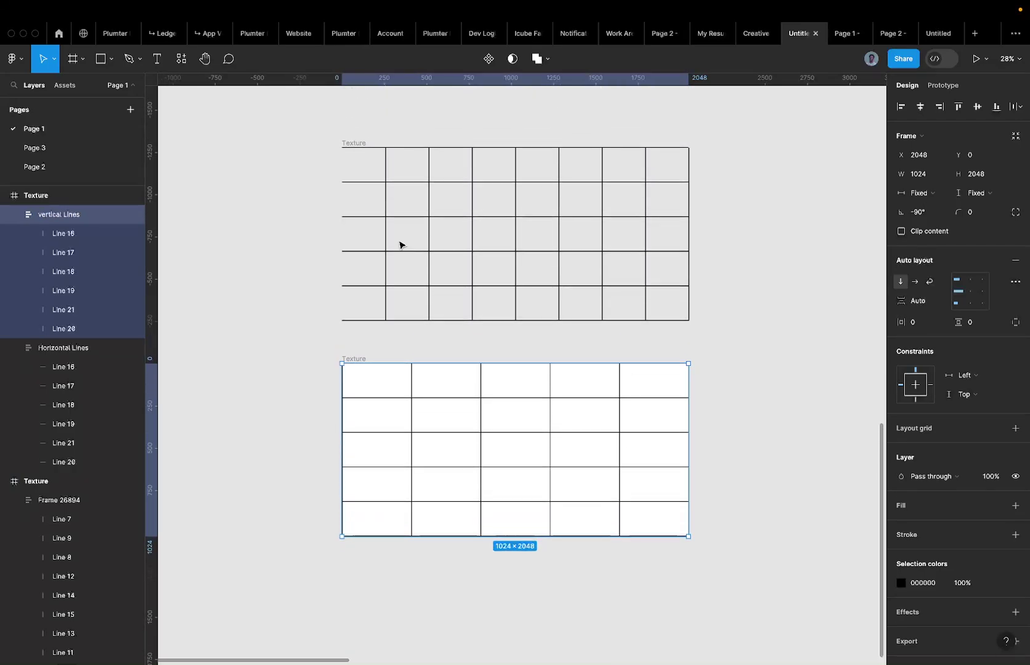
{"action": "left_click", "coordinate": [386, 213]}
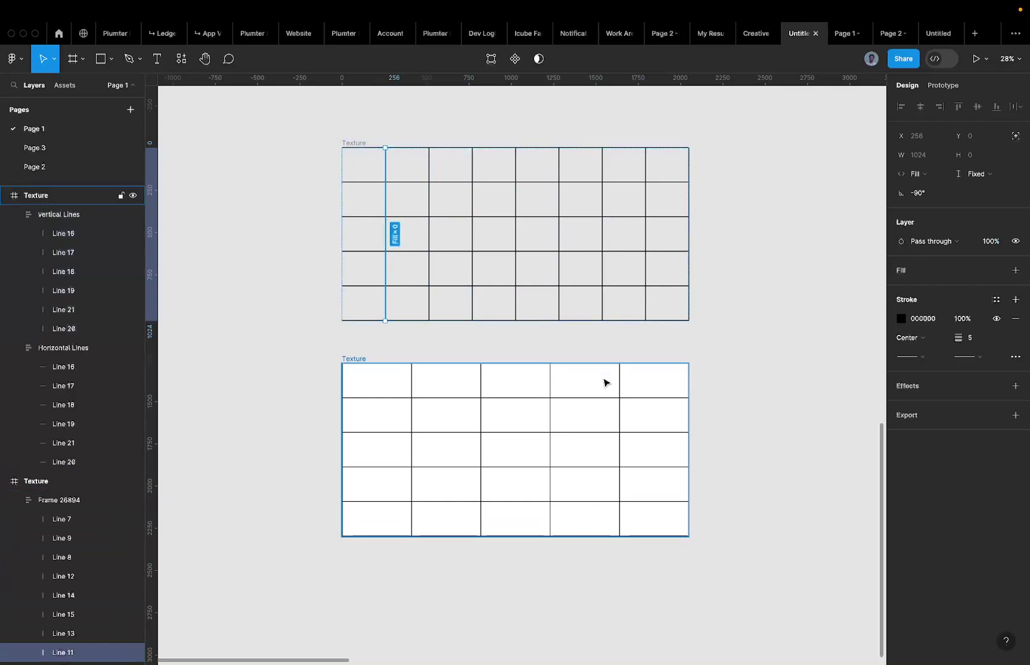
{"action": "scroll", "coordinate": [603, 383], "scroll_direction": "down", "scroll_amount": 5}
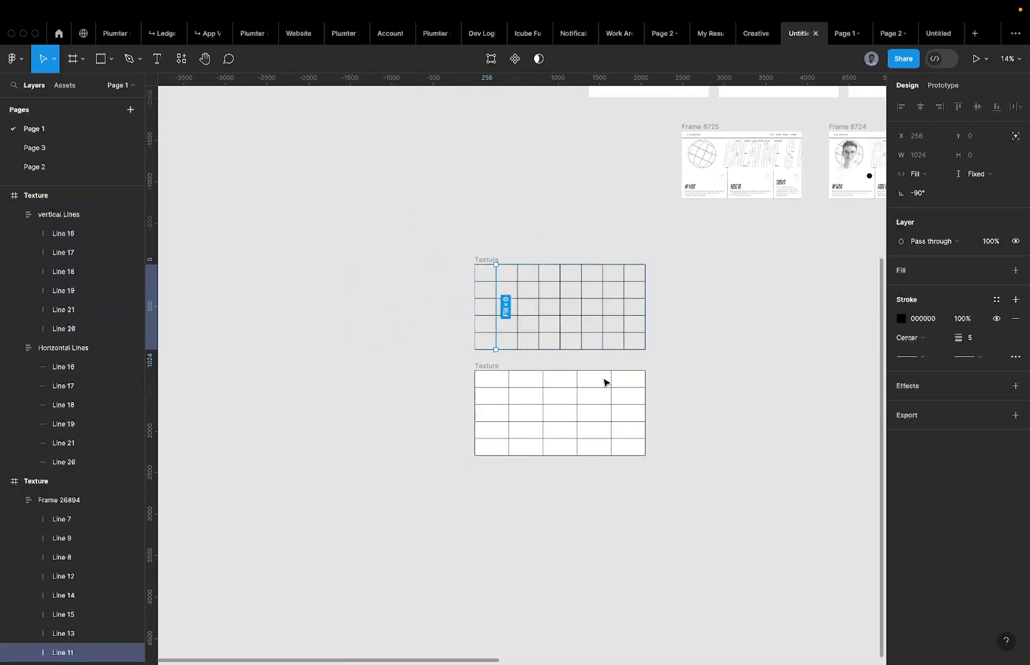
{"action": "scroll", "coordinate": [431, 321], "scroll_direction": "right", "scroll_amount": 2}
{"action": "scroll", "coordinate": [285, 265], "scroll_direction": "up", "scroll_amount": 5}
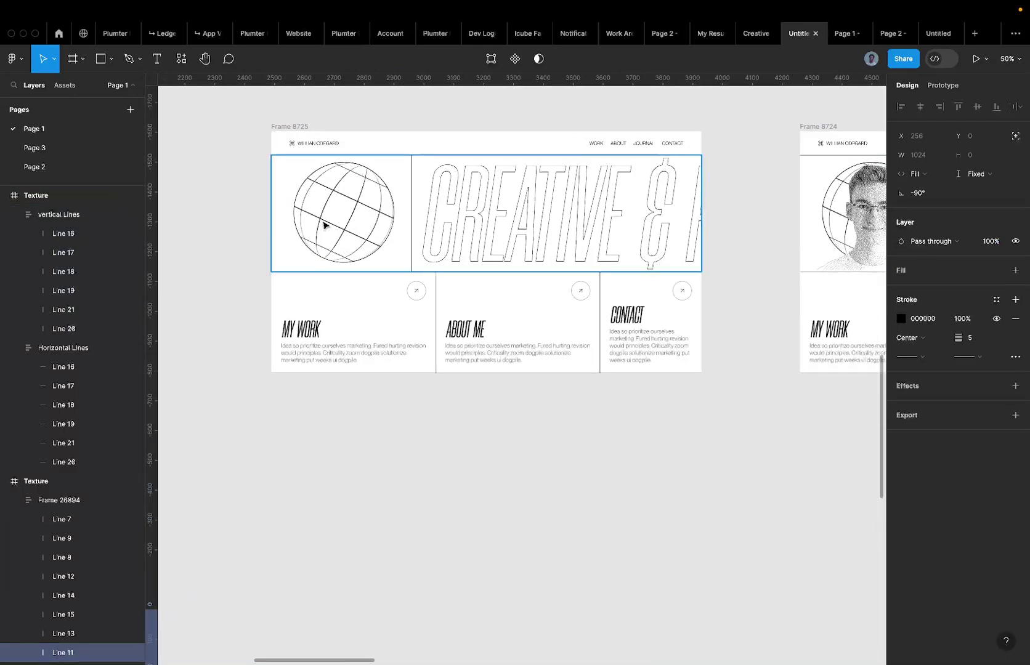
{"action": "scroll", "coordinate": [342, 204], "scroll_direction": "down", "scroll_amount": 3}
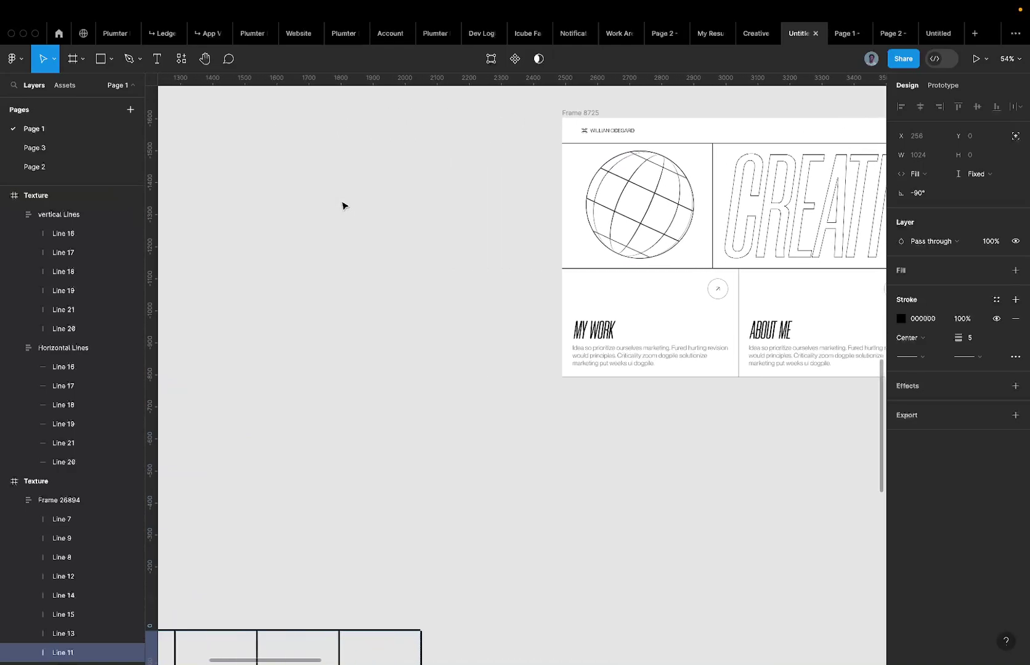
{"action": "scroll", "coordinate": [342, 205], "scroll_direction": "down", "scroll_amount": 3}
{"action": "scroll", "coordinate": [343, 205], "scroll_direction": "left", "scroll_amount": 5}
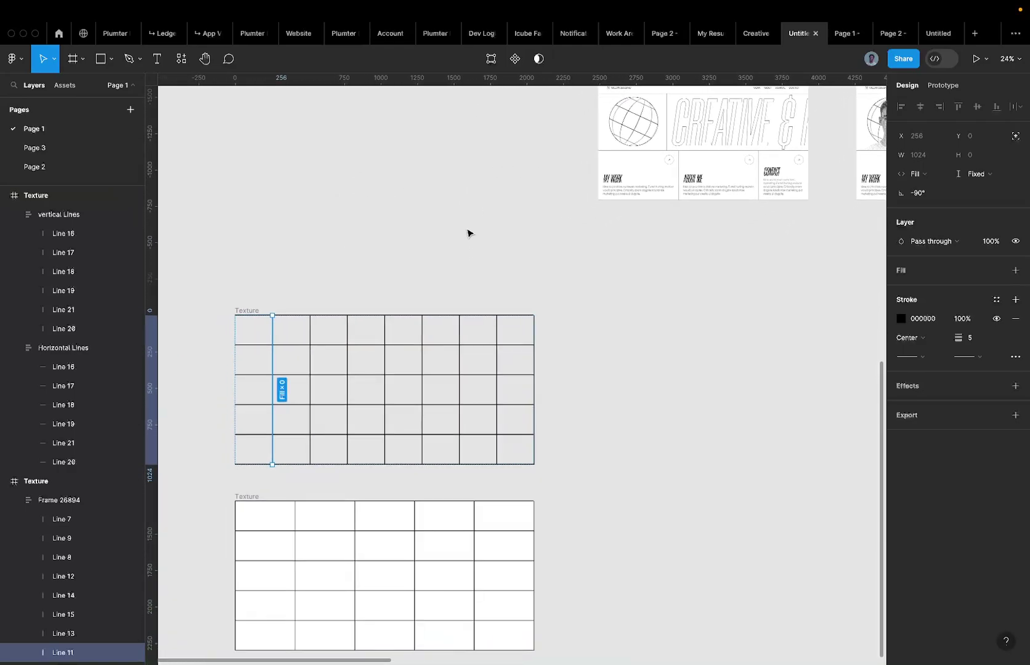
{"action": "scroll", "coordinate": [468, 233], "scroll_direction": "down", "scroll_amount": 3}
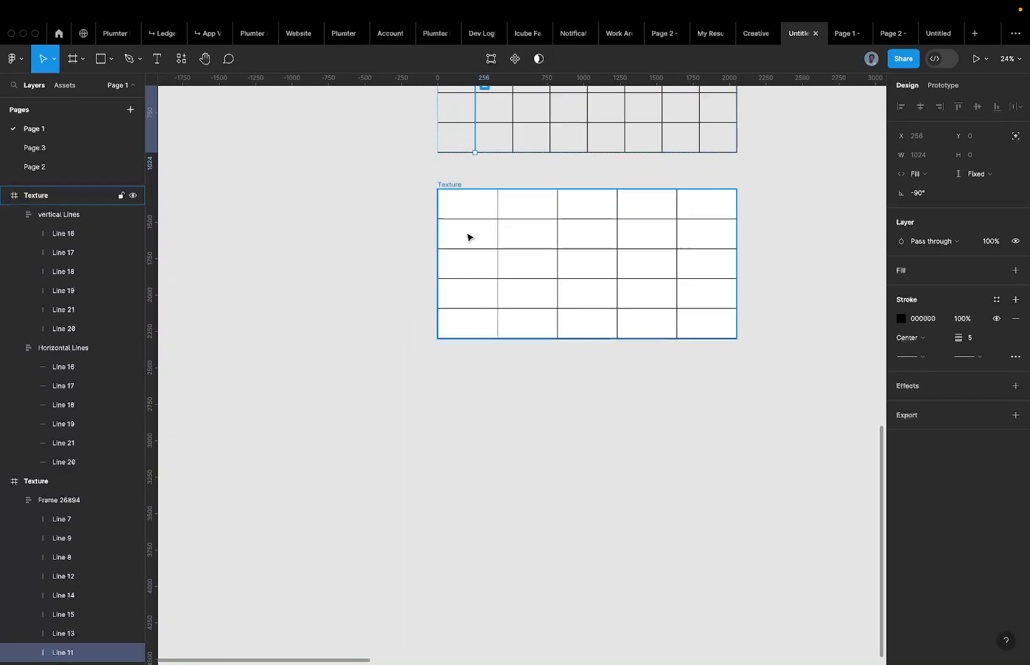
{"action": "scroll", "coordinate": [469, 235], "scroll_direction": "up", "scroll_amount": 4}
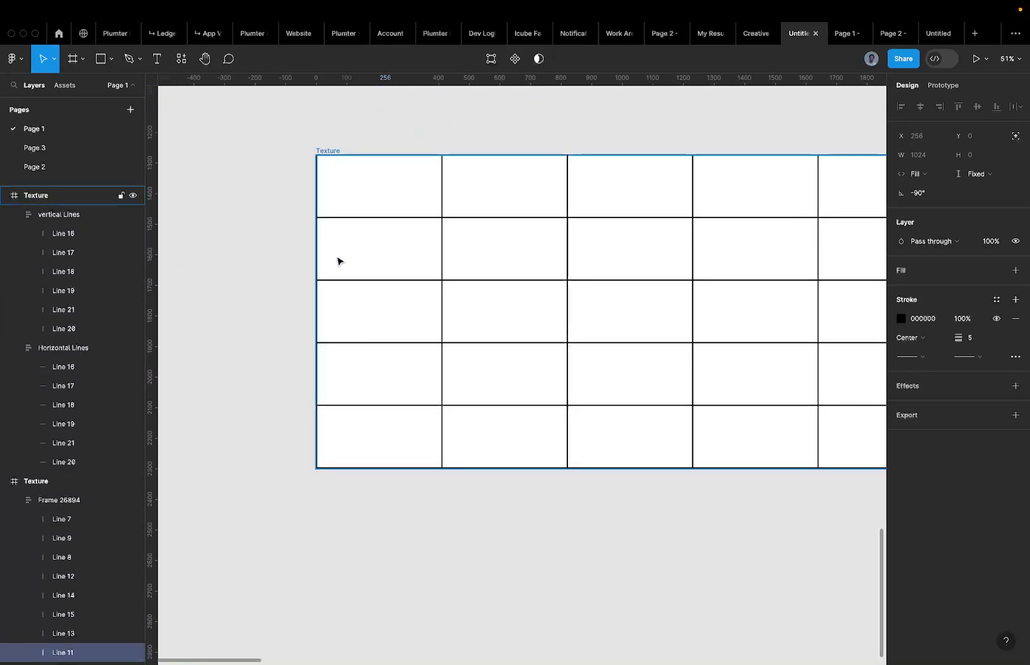
Inspect the lower 2048×1024 Texture frame and one of its vertical lines.
{"action": "left_click", "coordinate": [442, 252]}
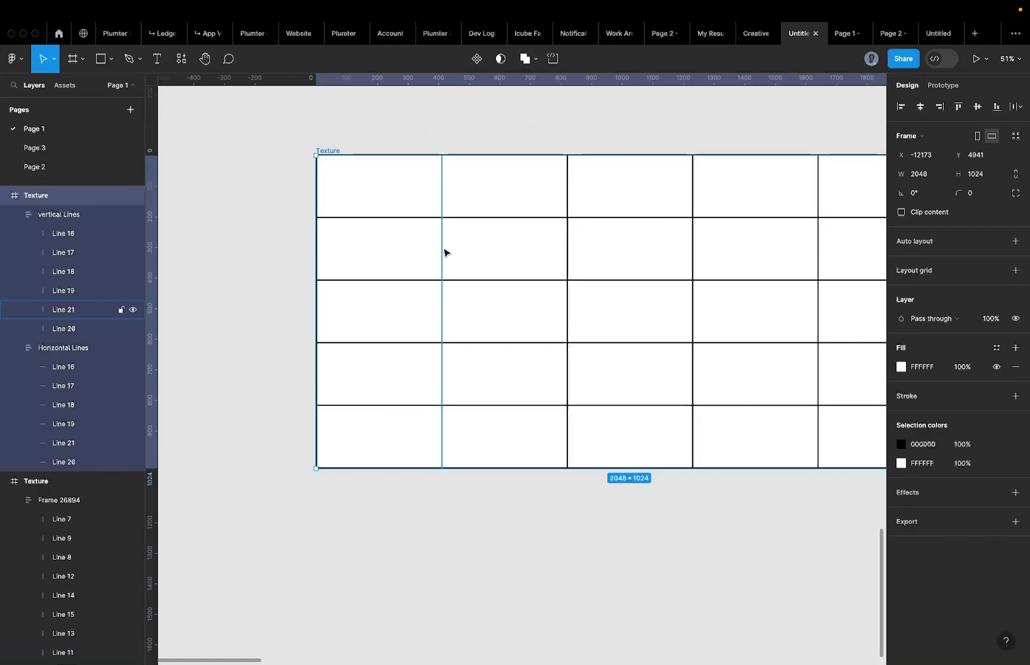
{"action": "left_click", "coordinate": [444, 251]}
{"action": "scroll", "coordinate": [680, 246], "scroll_direction": "right", "scroll_amount": 1}
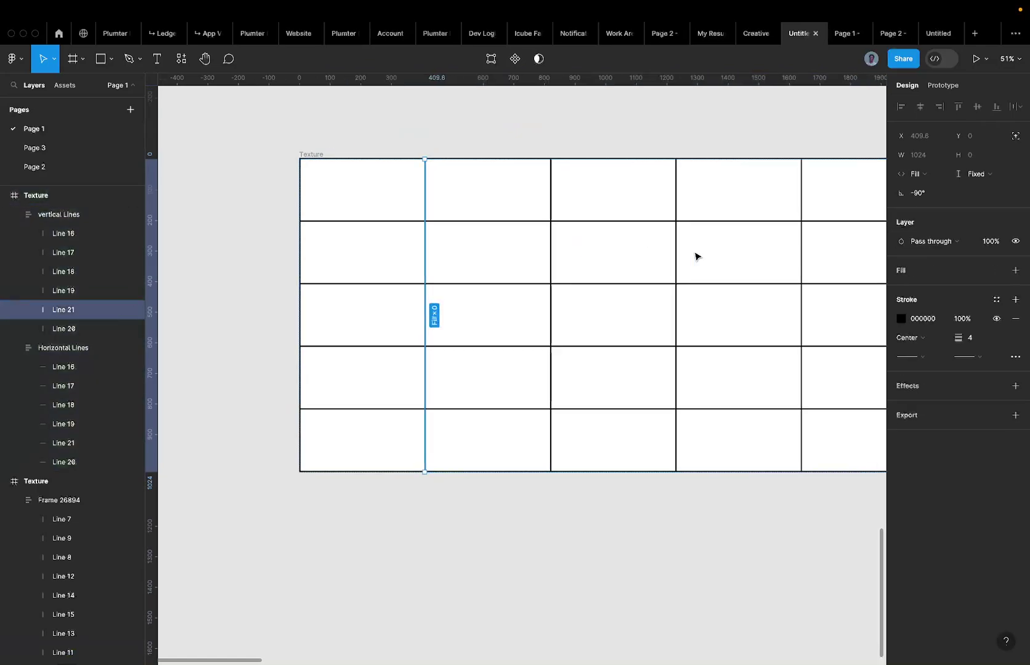
{"action": "scroll", "coordinate": [695, 256], "scroll_direction": "right", "scroll_amount": 3}
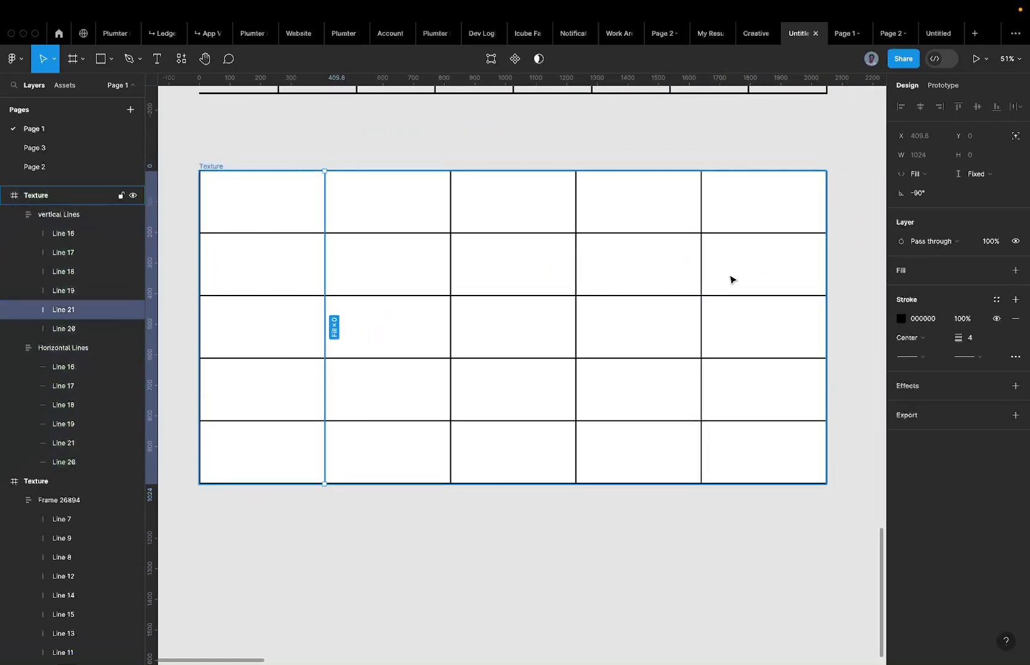
{"action": "scroll", "coordinate": [730, 279], "scroll_direction": "down", "scroll_amount": 1}
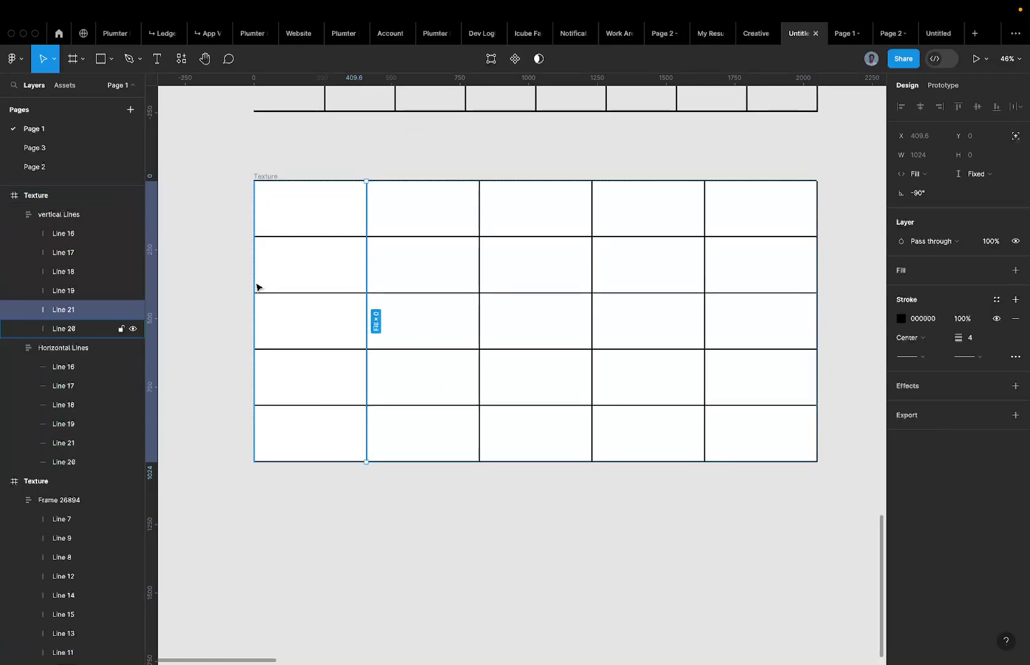
{"action": "left_click", "coordinate": [271, 176]}
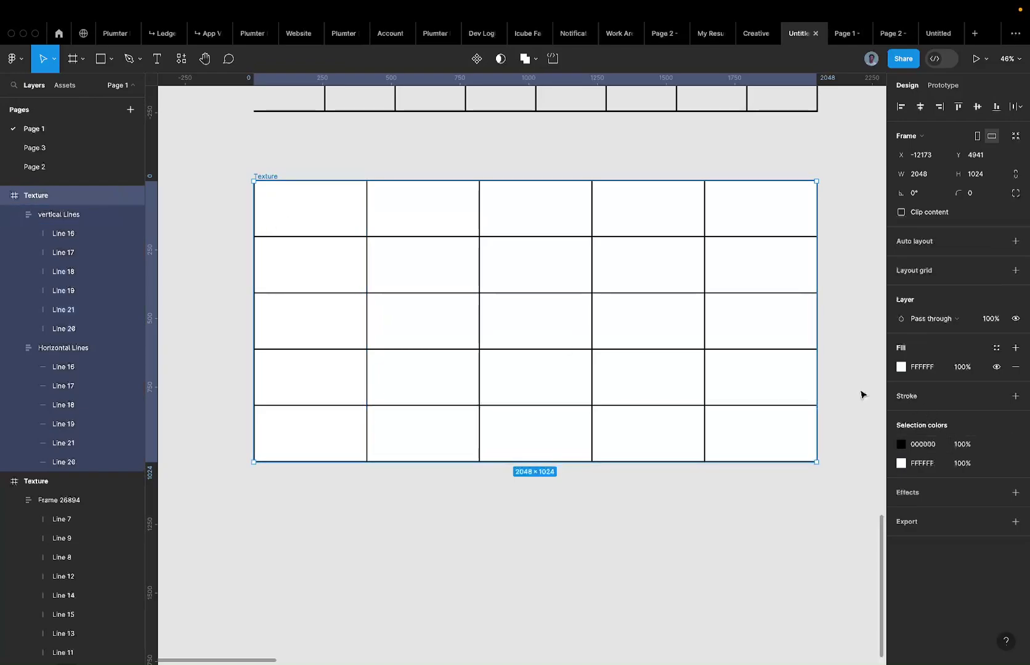
Set the lower grid's leftmost vertical line, Line 20, to 0% opacity.
{"action": "left_click", "coordinate": [223, 264]}
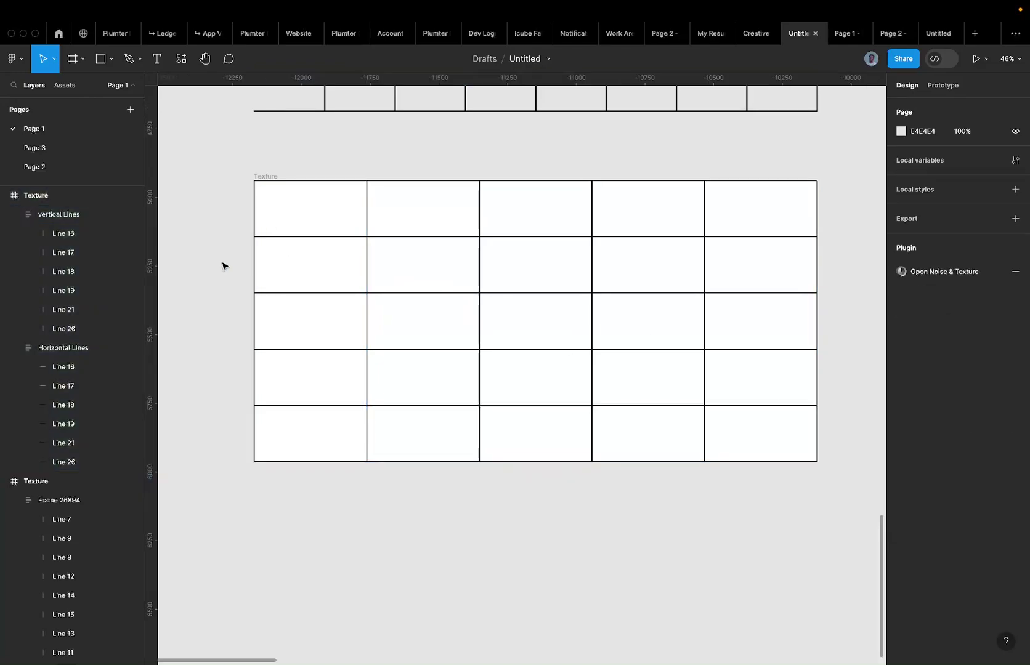
{"action": "left_click", "coordinate": [254, 222]}
{"action": "scroll", "coordinate": [258, 223], "scroll_direction": "up", "scroll_amount": 5, "text": "ctrl"}
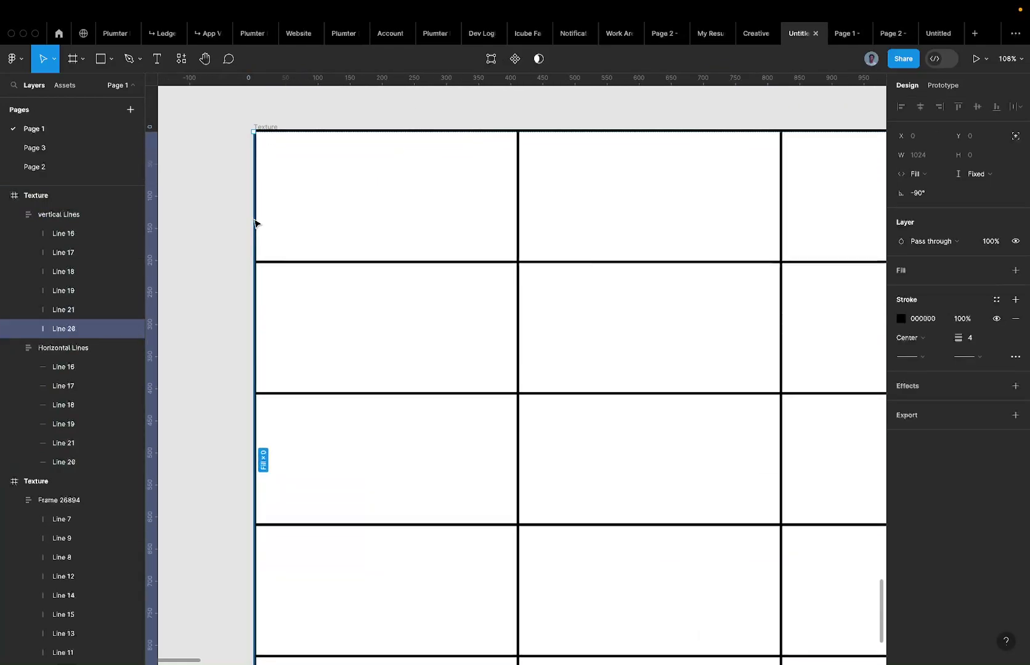
{"action": "key", "text": "0"}
{"action": "scroll", "coordinate": [254, 223], "scroll_direction": "down", "scroll_amount": 5, "text": "ctrl"}
{"action": "left_click", "coordinate": [237, 163]}
{"action": "scroll", "coordinate": [237, 163], "scroll_direction": "down", "scroll_amount": 3, "text": "ctrl"}
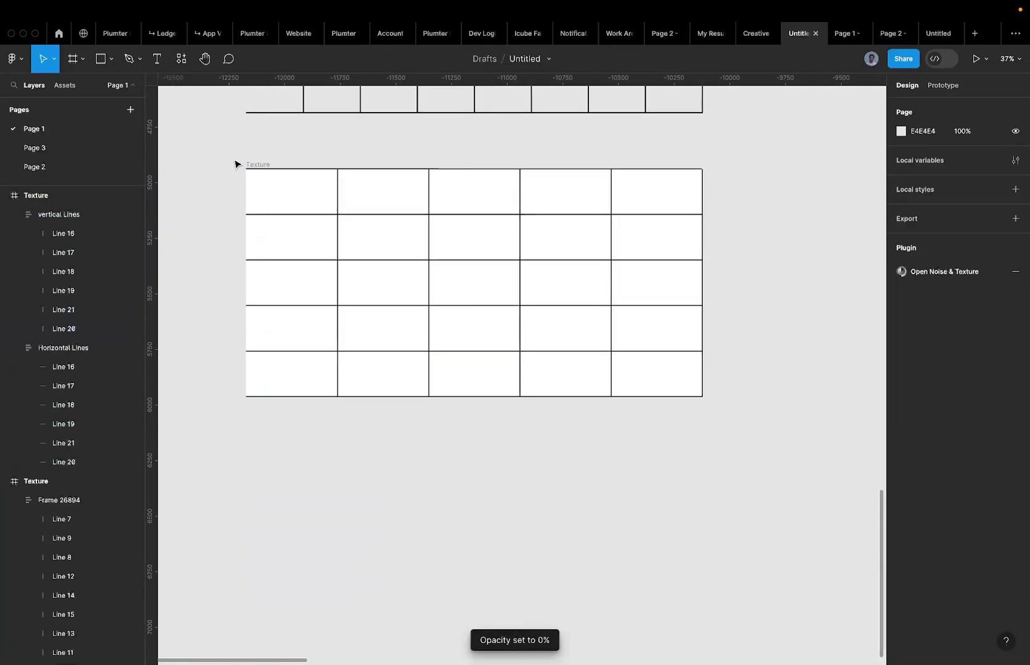
{"action": "scroll", "coordinate": [235, 164], "scroll_direction": "up", "scroll_amount": 5}
{"action": "scroll", "coordinate": [235, 164], "scroll_direction": "up", "scroll_amount": 2}
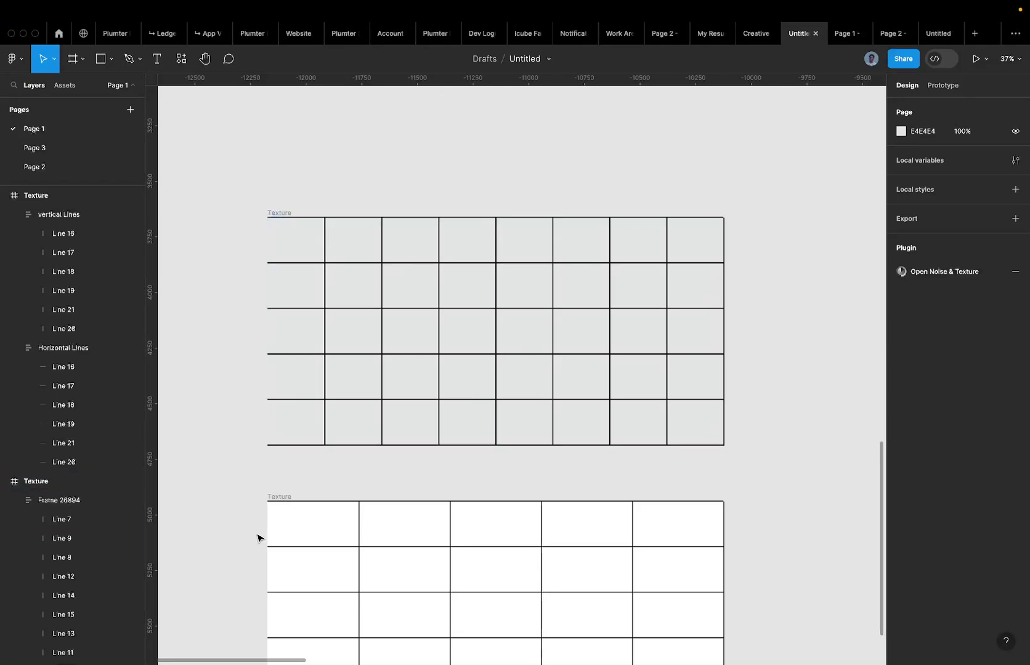
{"action": "scroll", "coordinate": [257, 538], "scroll_direction": "down", "scroll_amount": 5}
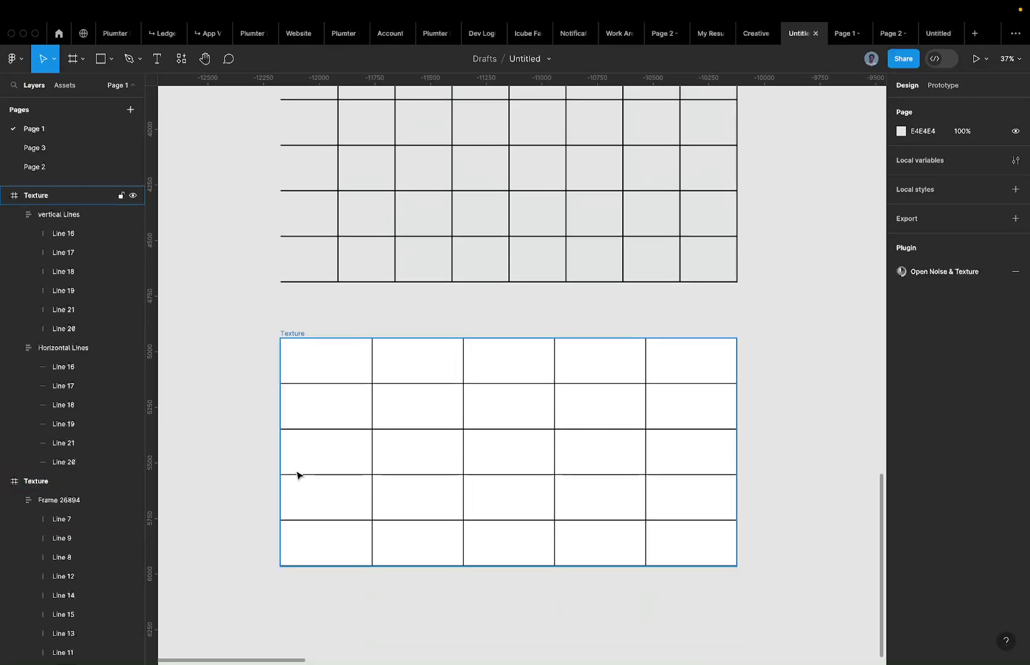
Duplicate Line 21 to give the lower grid eight columns.
{"action": "left_click", "coordinate": [372, 375]}
{"action": "key", "text": "ctrl+d"}
{"action": "key", "text": "ctrl+d"}
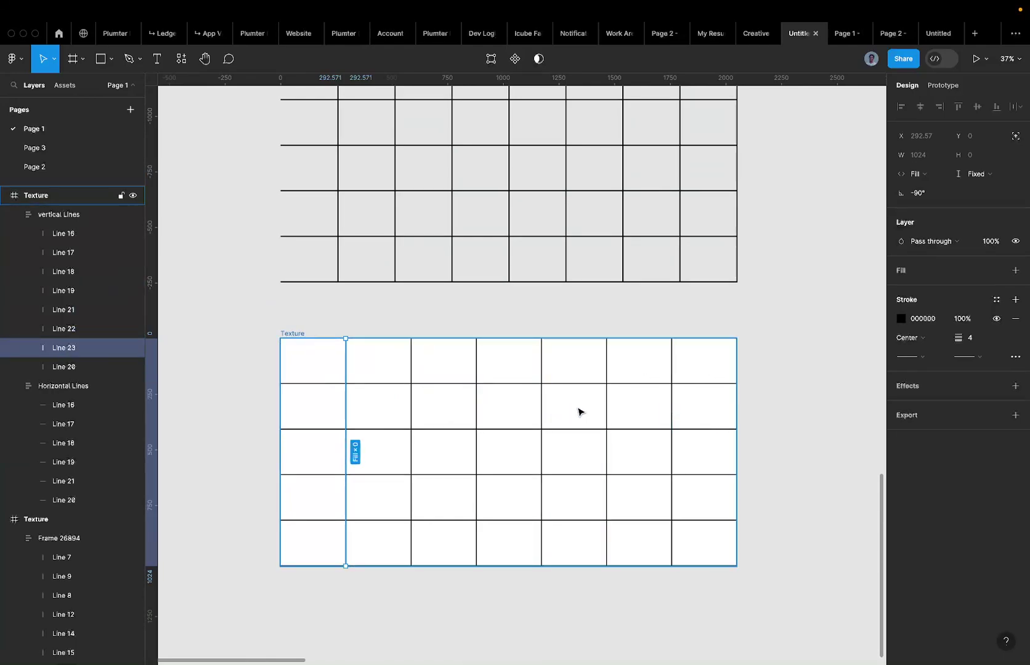
{"action": "key", "text": "super+d"}
{"action": "left_click", "coordinate": [414, 301]}
Remove the lower Texture frame's white FFFFFF fill.
{"action": "scroll", "coordinate": [414, 301], "scroll_direction": "down", "scroll_amount": 3}
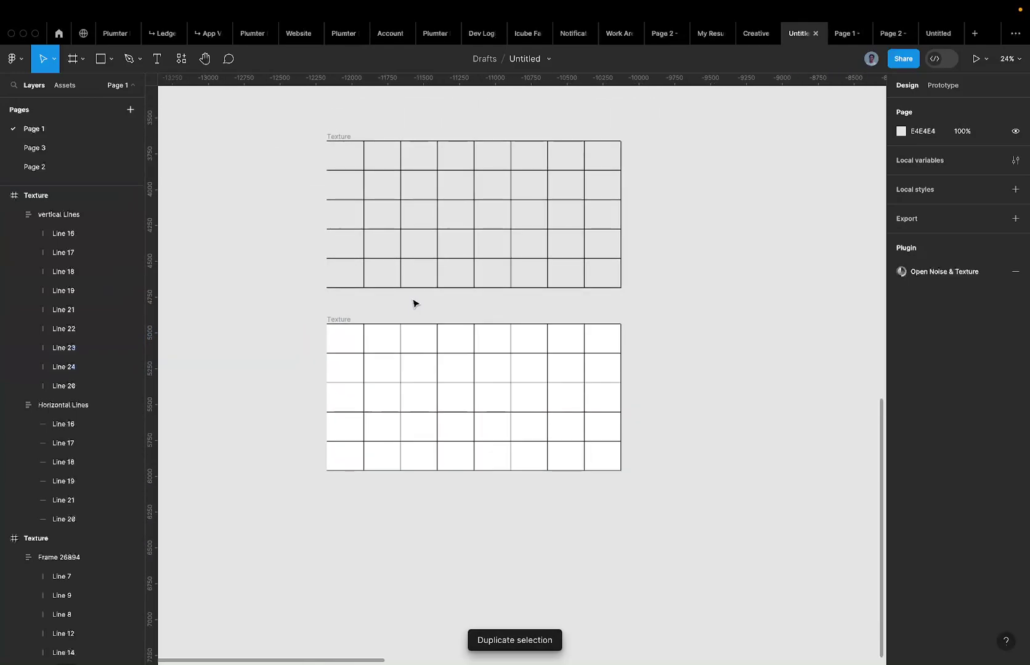
{"action": "left_click", "coordinate": [337, 320]}
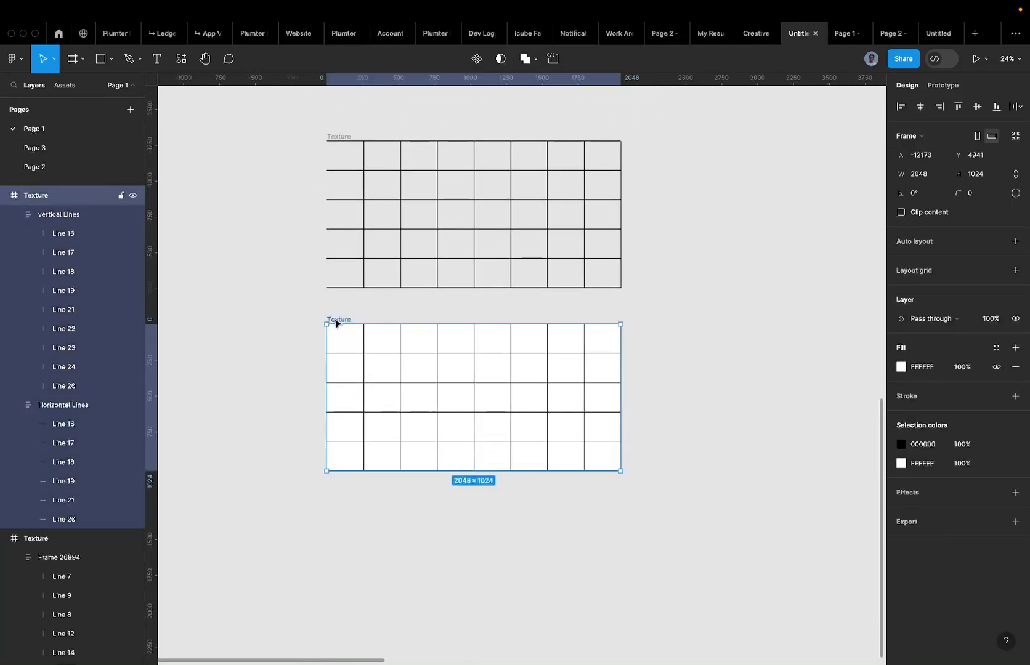
{"action": "scroll", "coordinate": [337, 316], "scroll_direction": "up", "scroll_amount": 2}
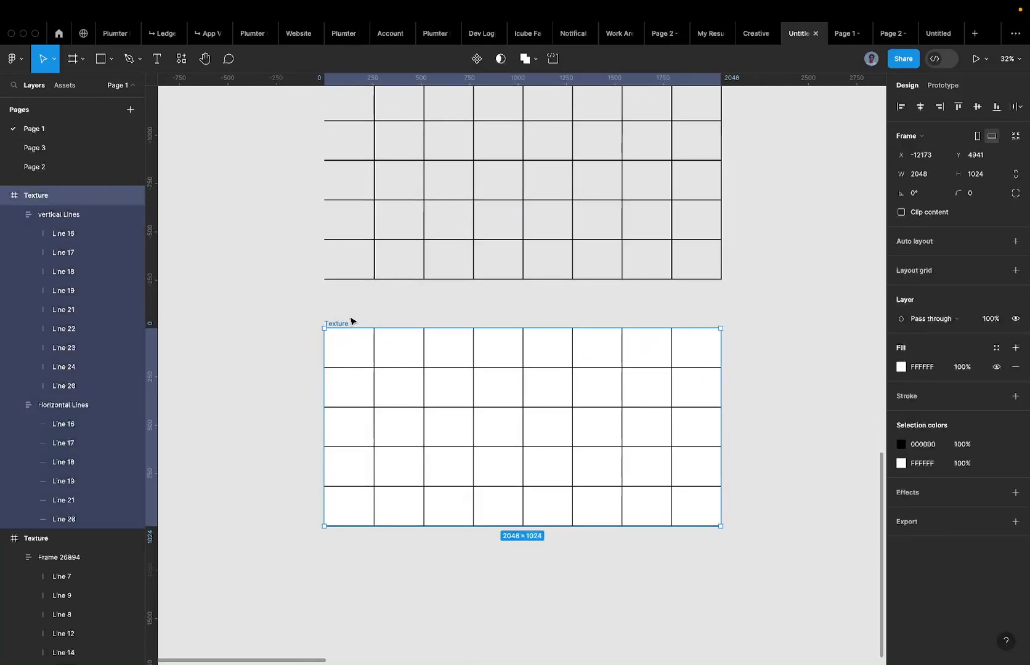
{"action": "left_click", "coordinate": [1015, 366]}
{"action": "scroll", "coordinate": [524, 352], "scroll_direction": "down", "scroll_amount": 2}
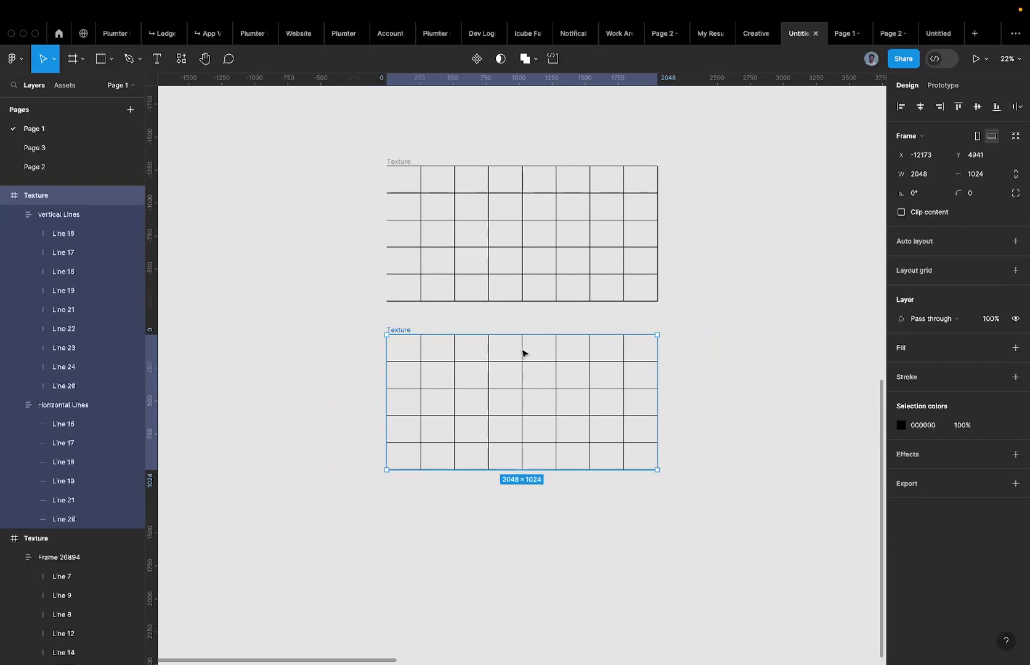
{"action": "left_click", "coordinate": [438, 321]}
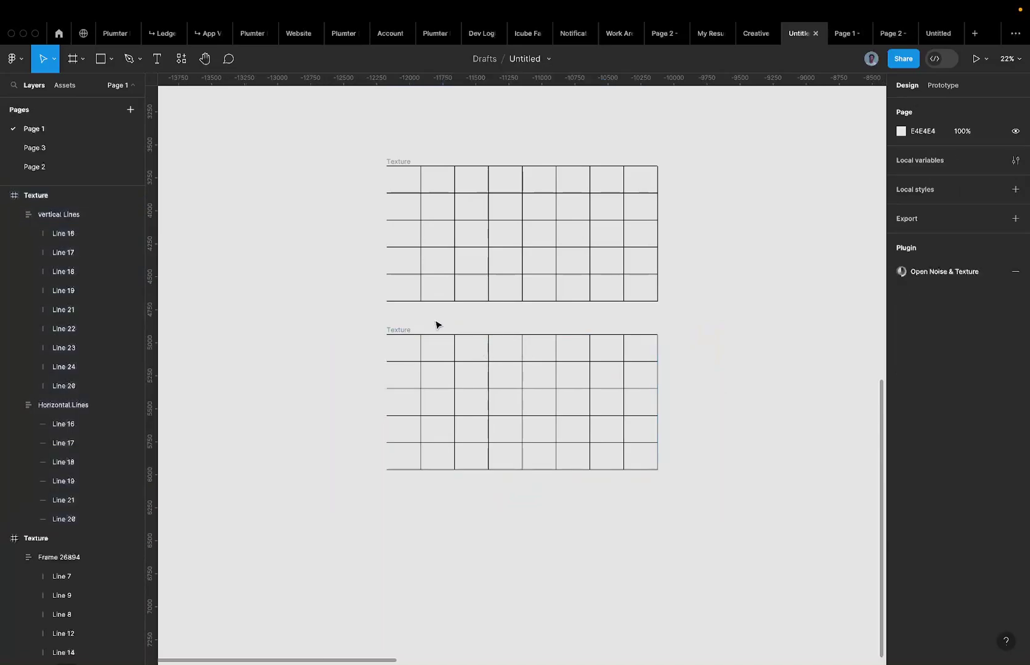
{"action": "left_click", "coordinate": [401, 330]}
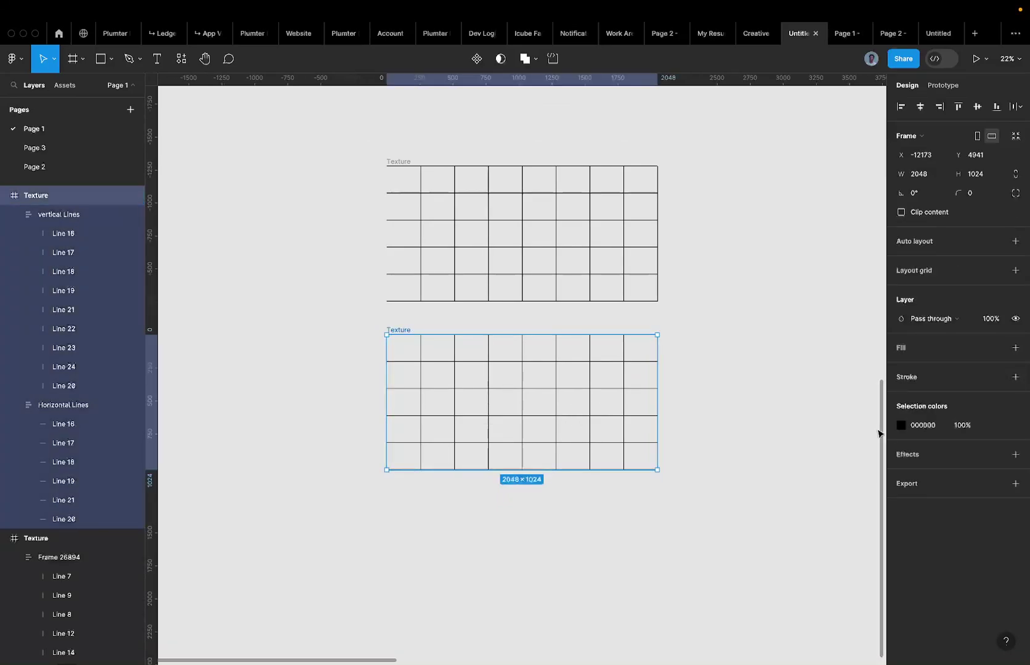
Rename the lower grid frame to 'Material'.
{"action": "key", "text": "super+r"}
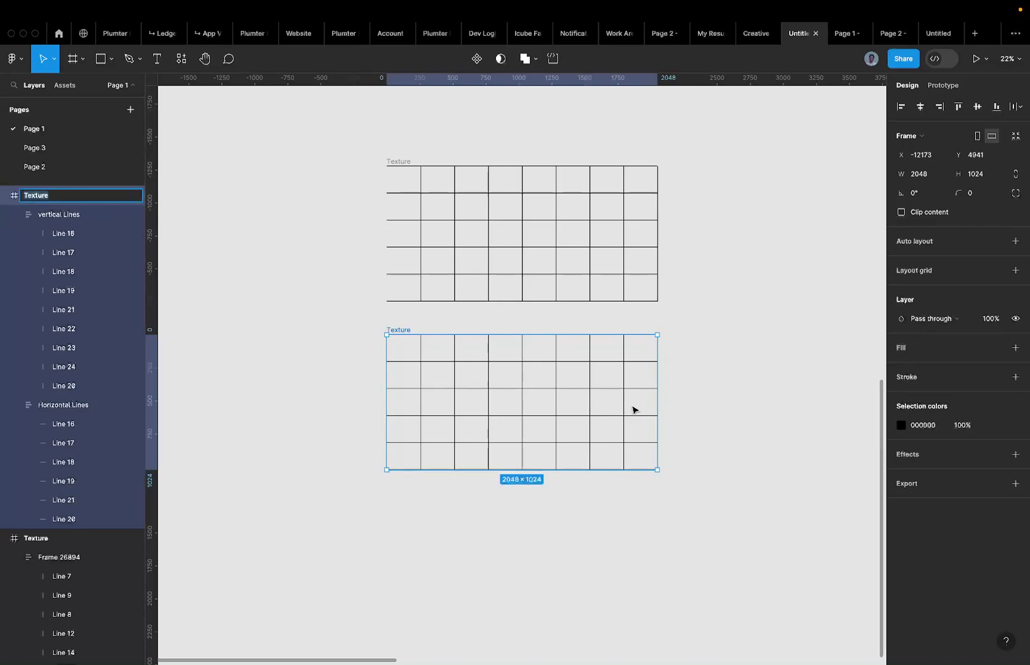
{"action": "type", "text": "Material"}
{"action": "key", "text": "Return"}
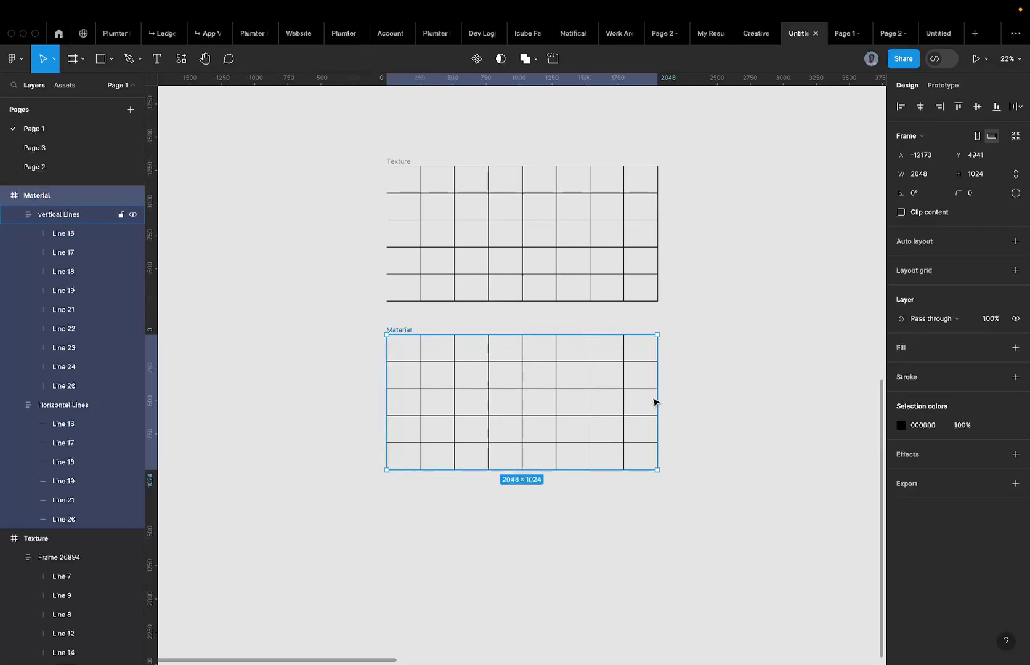
Export the Material frame as an 8x PNG, saved to the Desktop as Material.png.
{"action": "left_click", "coordinate": [1013, 484]}
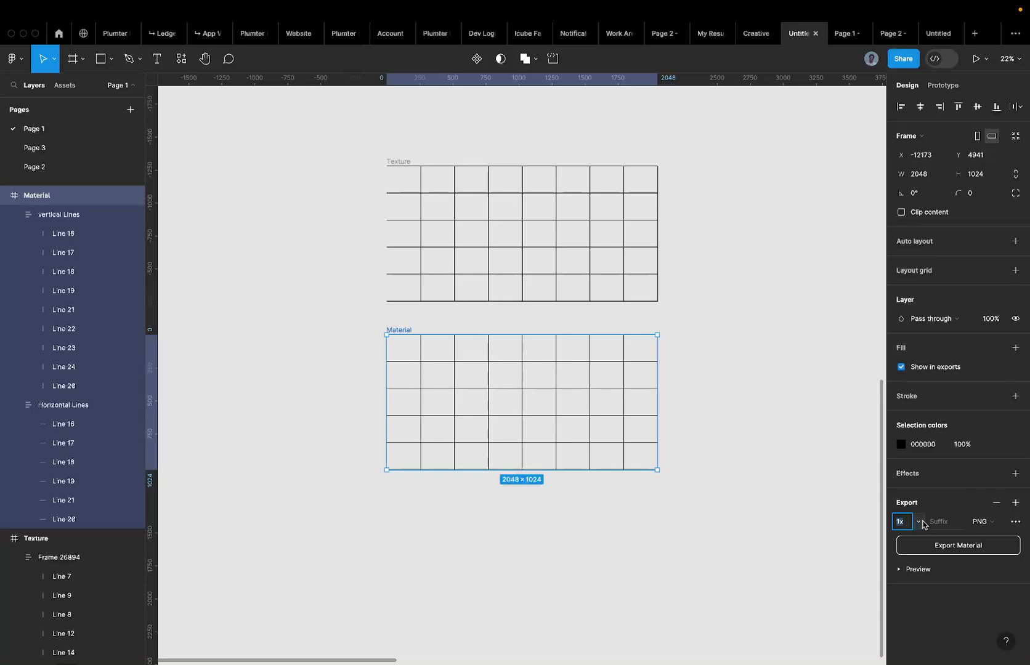
{"action": "left_click", "coordinate": [923, 524]}
{"action": "left_click", "coordinate": [971, 496]}
{"action": "left_click", "coordinate": [911, 523]}
{"action": "key", "text": "Return"}
{"action": "scroll", "coordinate": [572, 386], "scroll_direction": "up", "scroll_amount": 5}
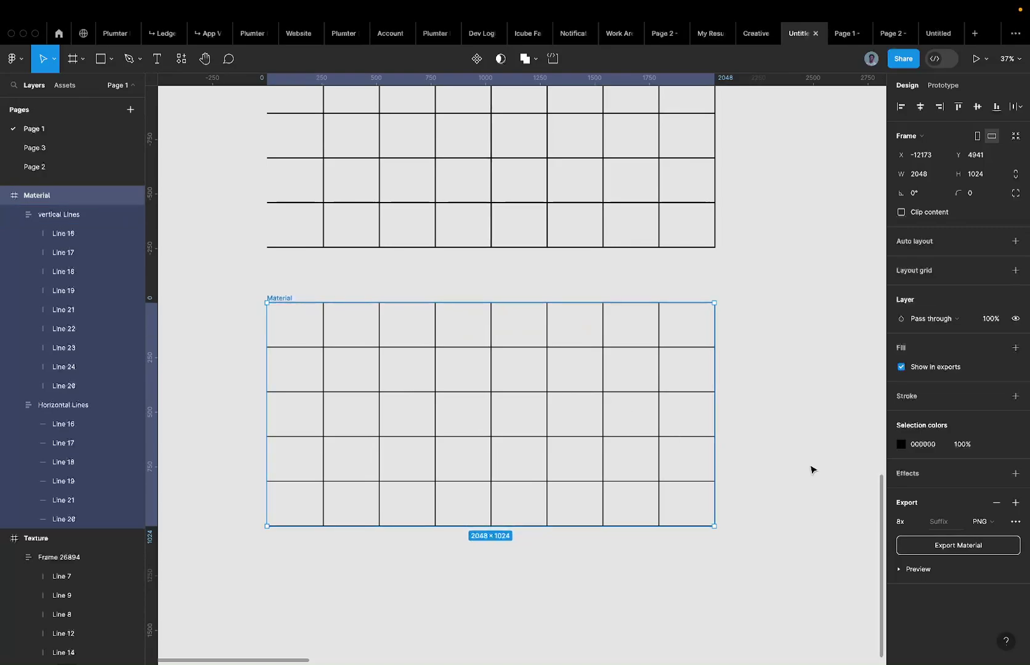
{"action": "left_click", "coordinate": [948, 546]}
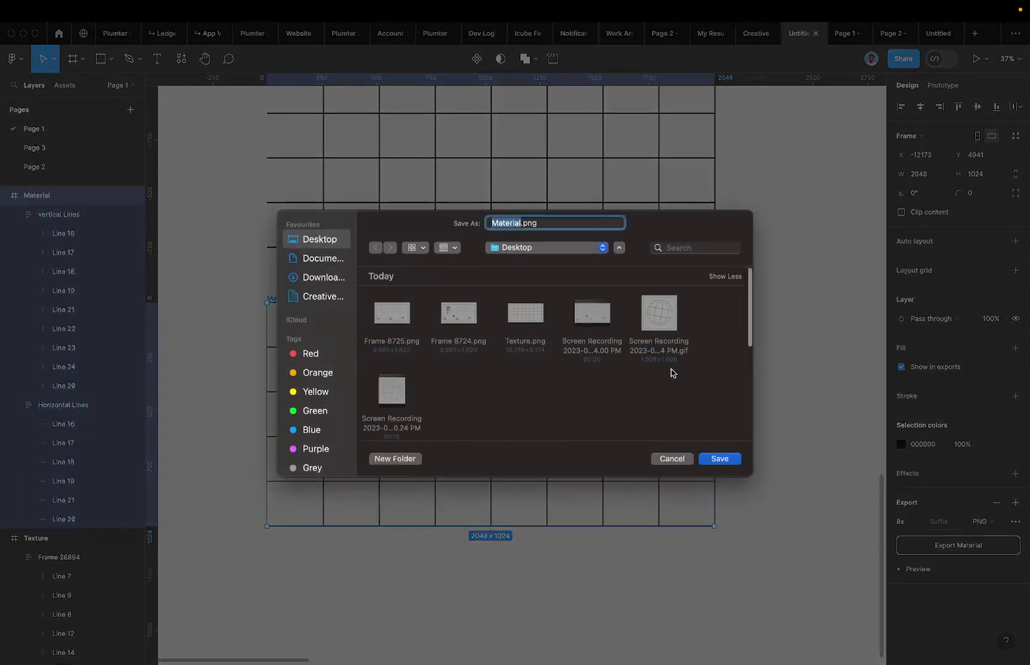
{"action": "left_click", "coordinate": [719, 455]}
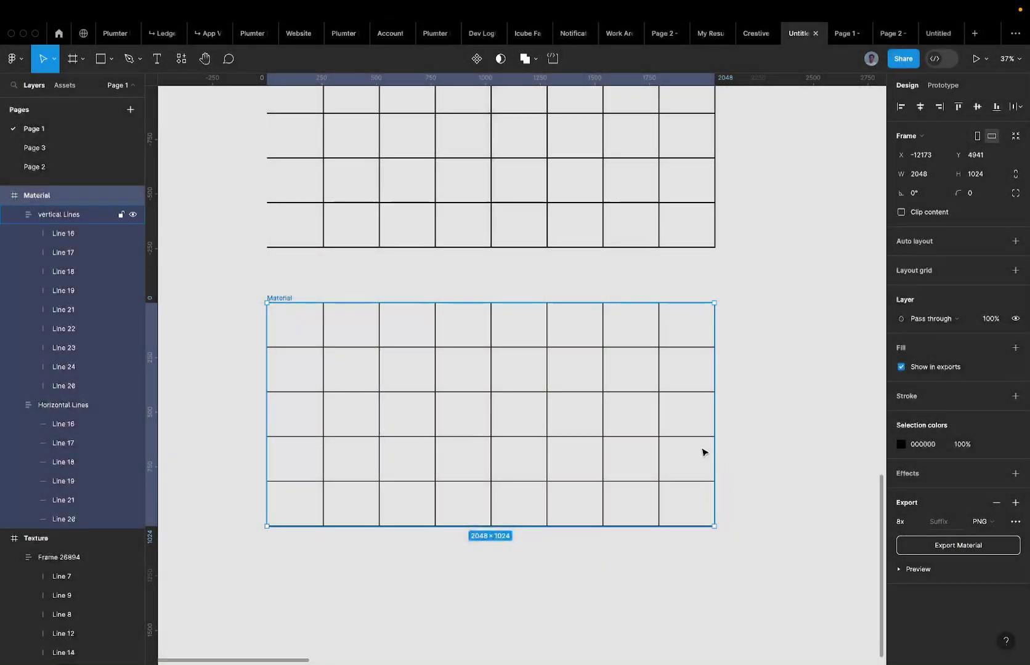
{"action": "key", "text": "ctrl+Up"}
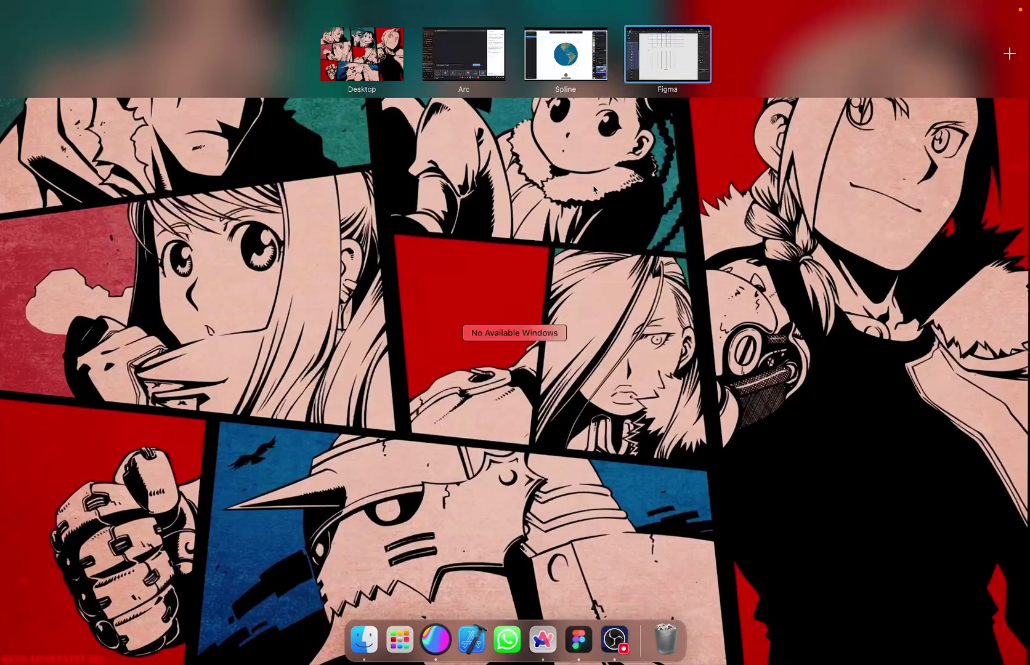
Switch to the Spline globe scene and delete the Earth-textured sphere.
{"action": "left_click", "coordinate": [521, 55]}
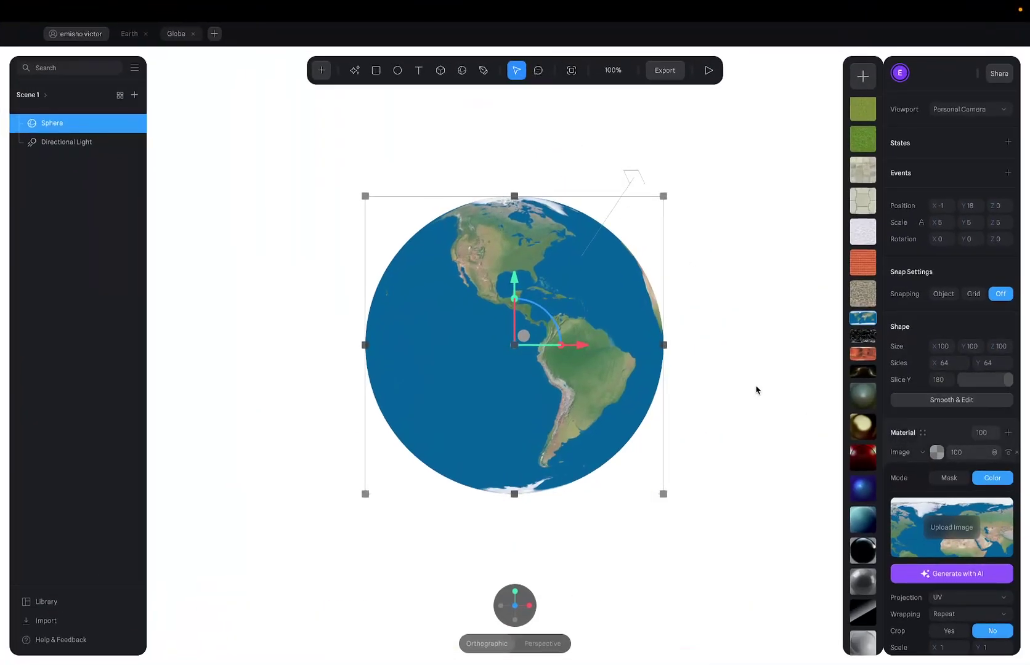
{"action": "left_click", "coordinate": [285, 214]}
{"action": "left_click", "coordinate": [393, 268]}
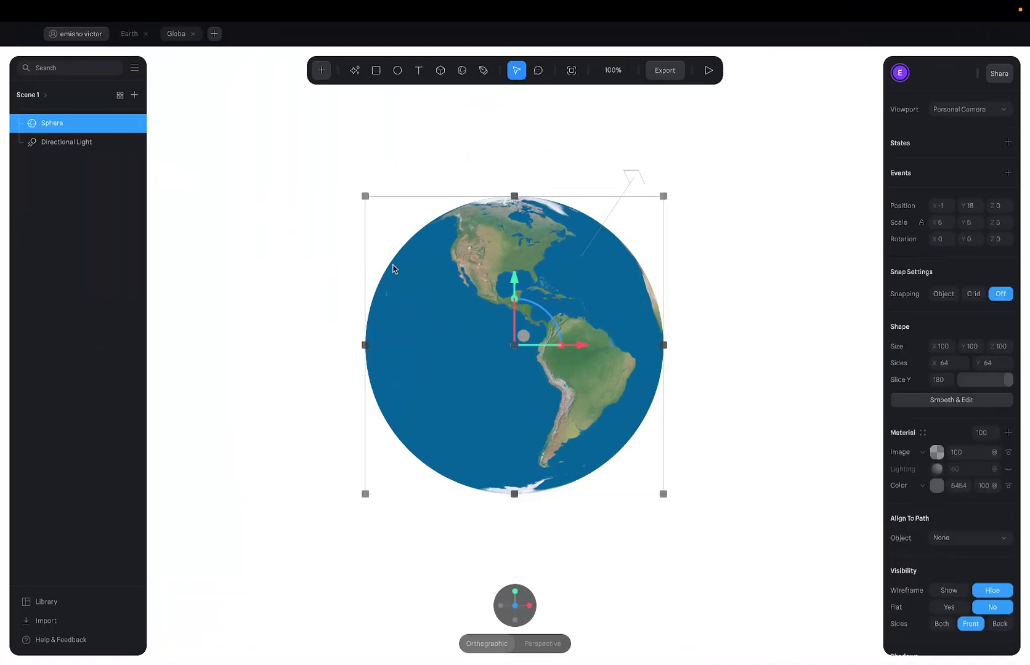
{"action": "key", "text": "Delete"}
Add a new sphere at the canvas centre and set its X, Y and Z scale to 5.
{"action": "left_click", "coordinate": [323, 70]}
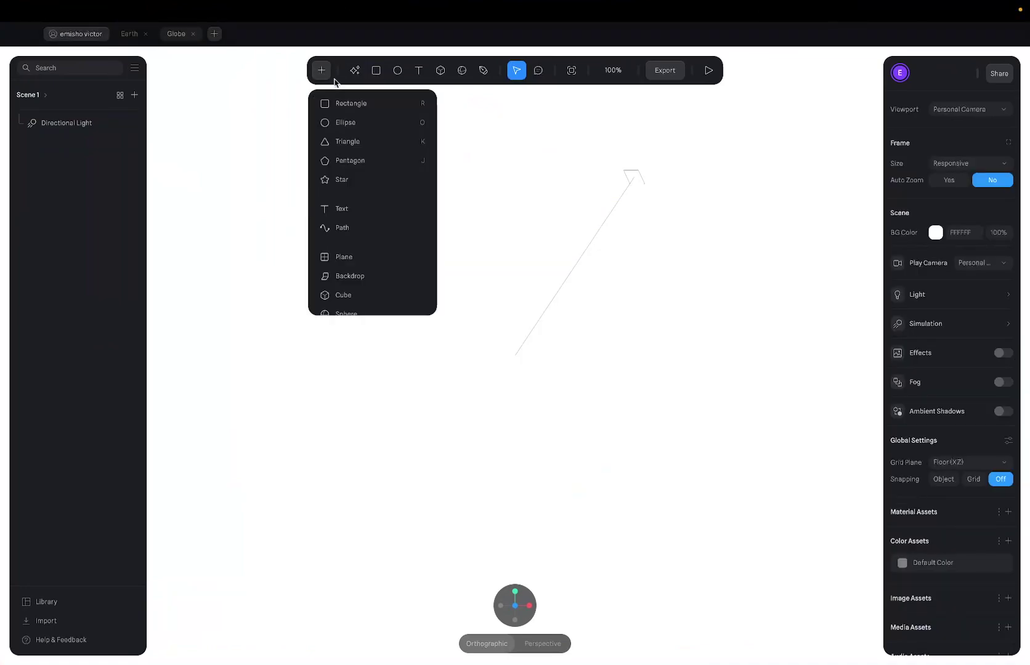
{"action": "scroll", "coordinate": [373, 277], "scroll_direction": "down", "scroll_amount": 1}
{"action": "left_click", "coordinate": [363, 295]}
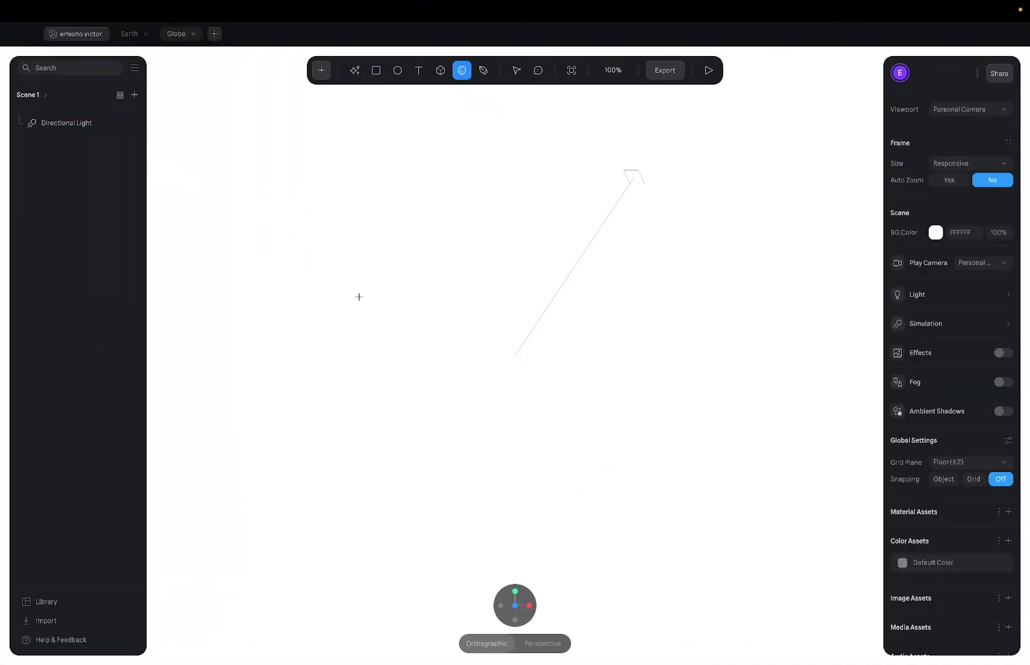
{"action": "left_click", "coordinate": [513, 348]}
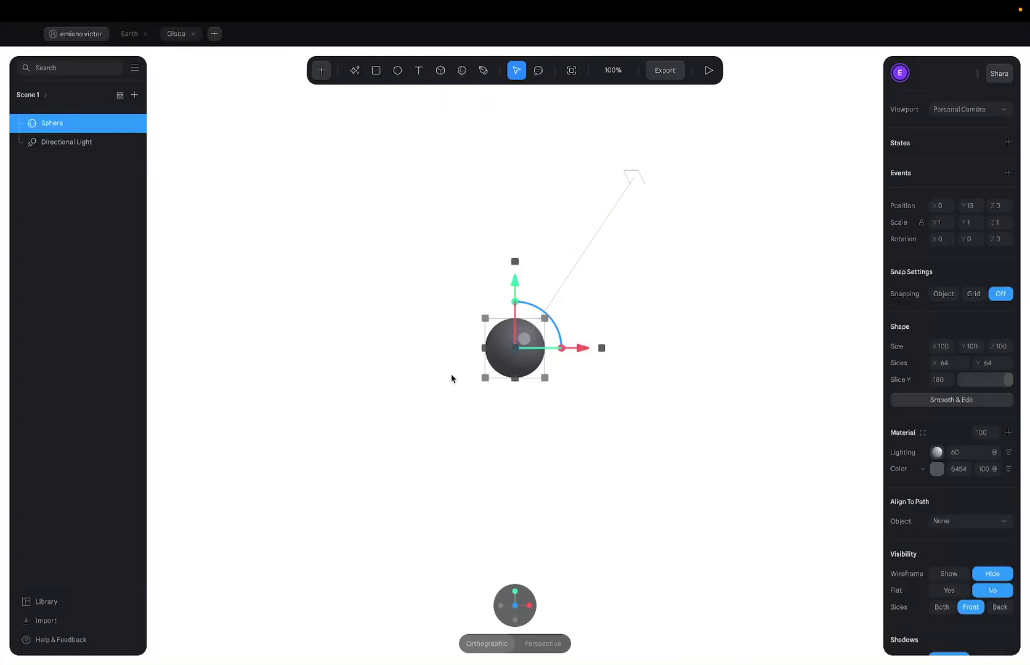
{"action": "left_click", "coordinate": [940, 222]}
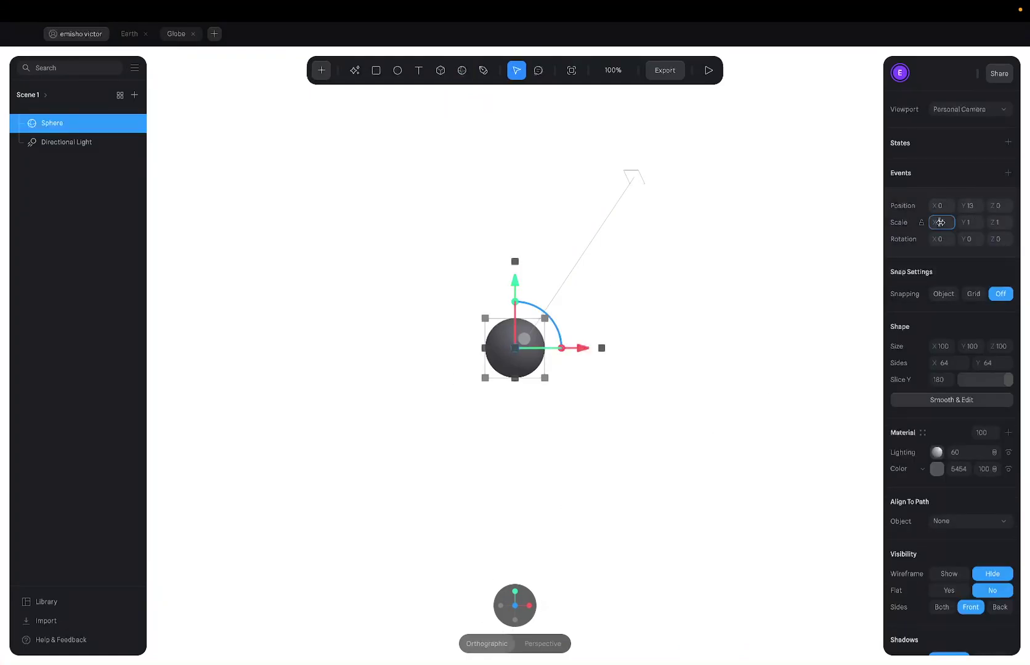
{"action": "type", "text": "5"}
{"action": "left_click", "coordinate": [970, 223]}
{"action": "type", "text": "5"}
{"action": "left_click", "coordinate": [998, 222]}
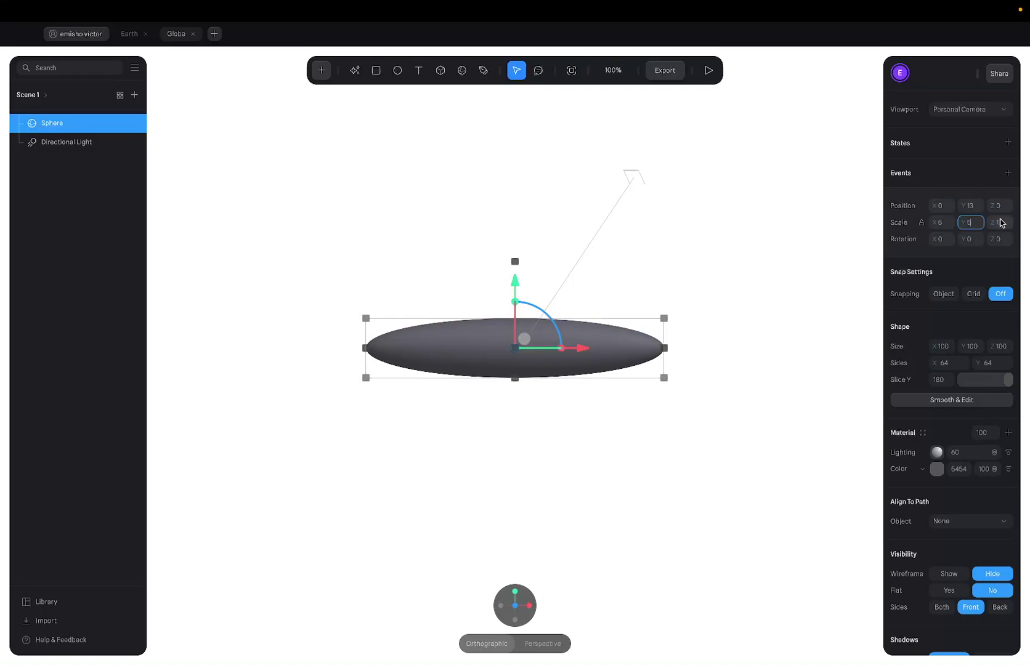
{"action": "type", "text": "5"}
{"action": "key", "text": "Return"}
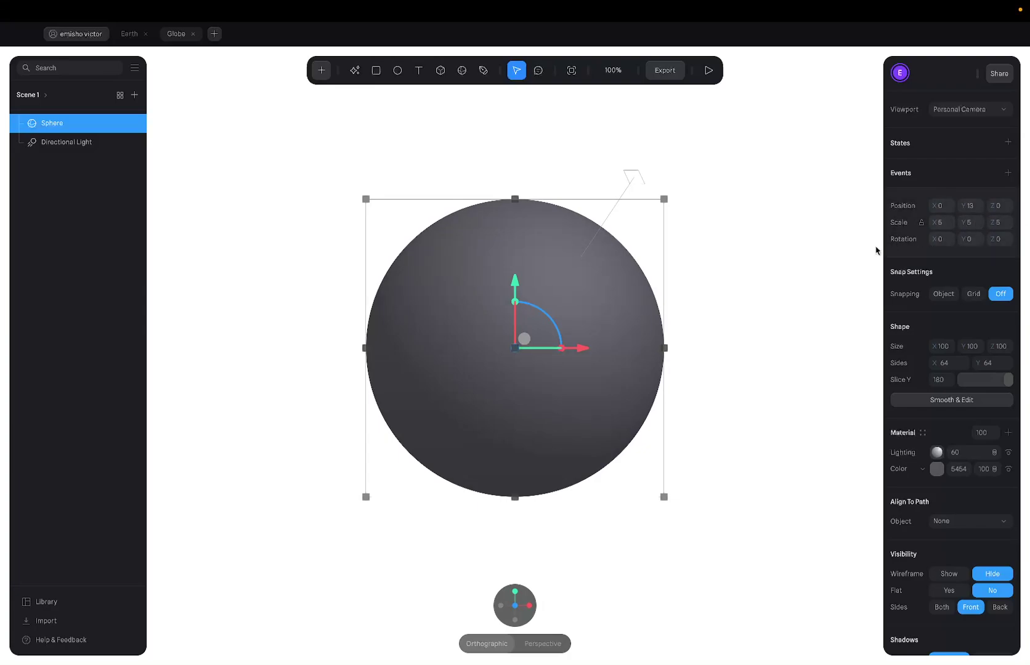
{"action": "key", "text": "ctrl+Up"}
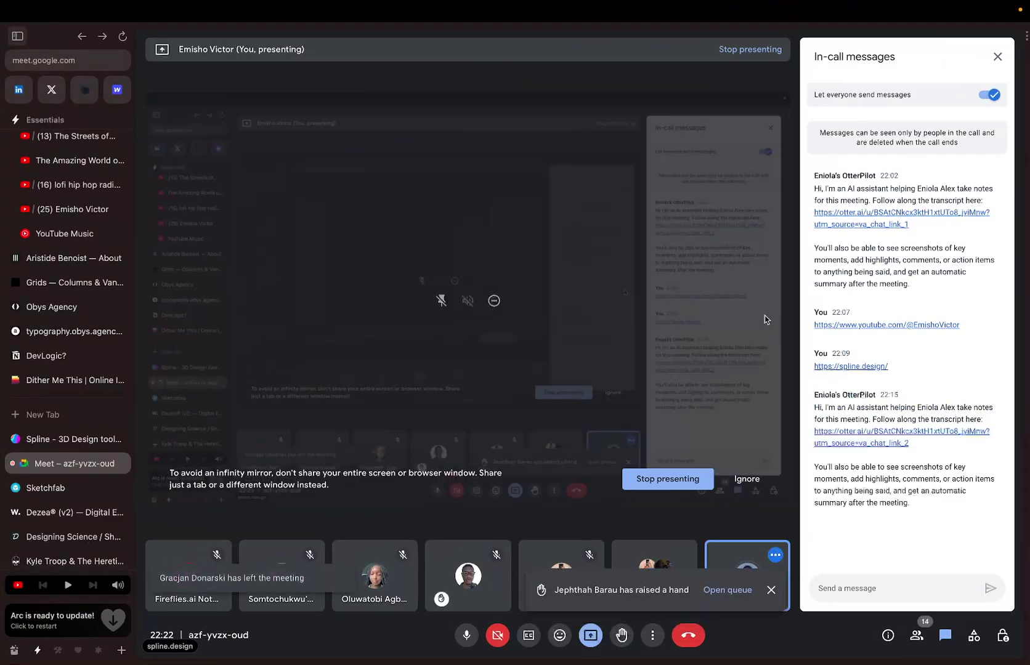
Close Google Meet's raised-hand toast and return to Spline's Globe scene with the grey sphere.
{"action": "key", "text": "ctrl+Right"}
{"action": "key", "text": "ctrl+Left"}
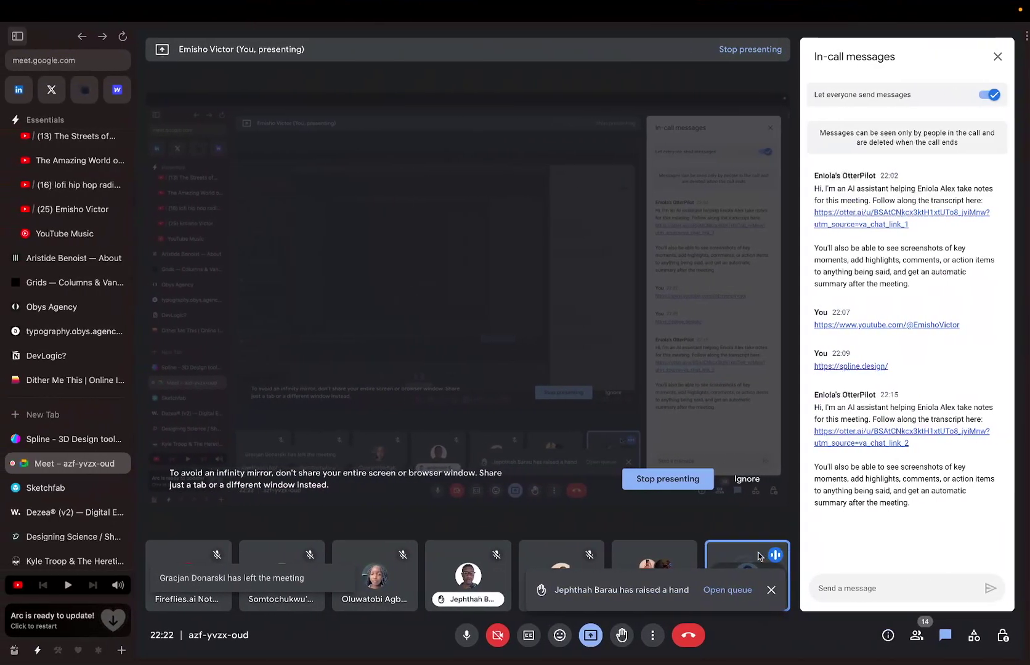
{"action": "left_click", "coordinate": [769, 593]}
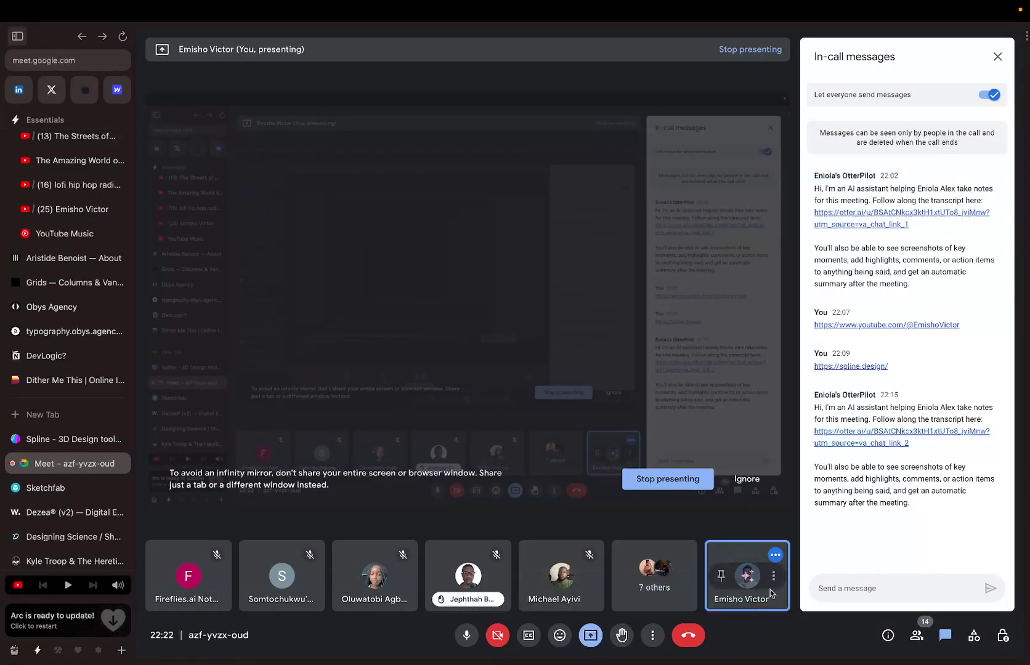
{"action": "key", "text": "ctrl+Right"}
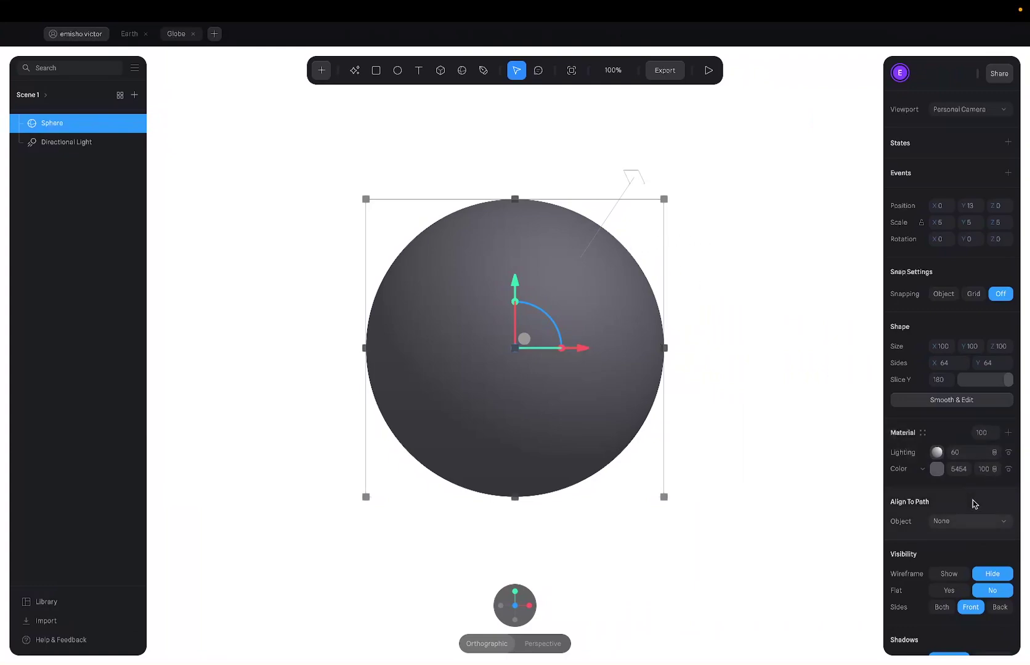
Add a new layer to the sphere's Material after briefly toggling its lighting.
{"action": "left_click", "coordinate": [1005, 453]}
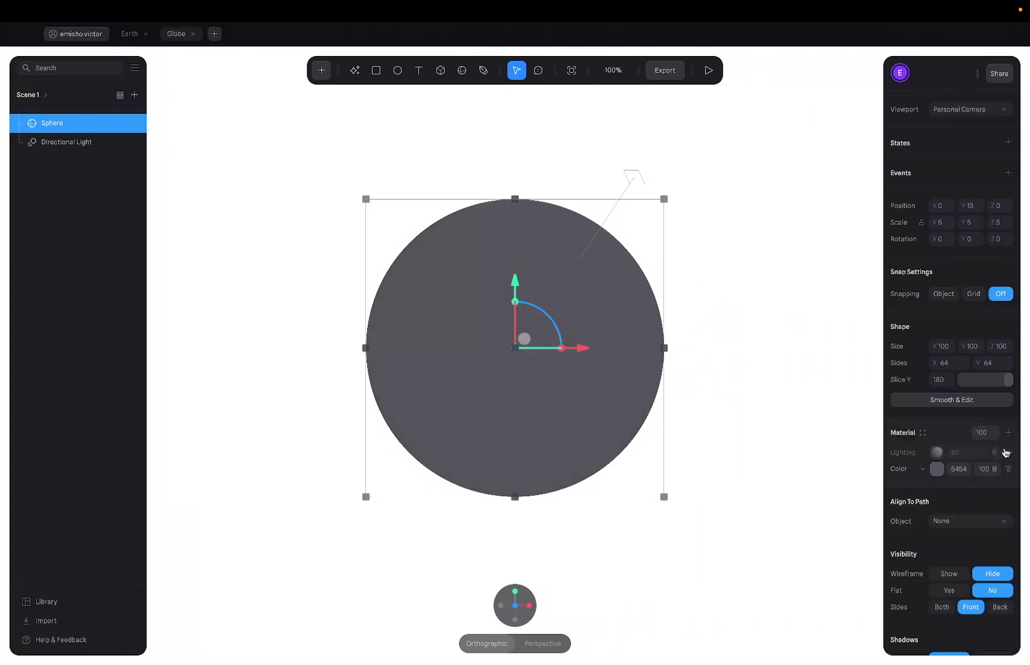
{"action": "left_click", "coordinate": [1005, 452]}
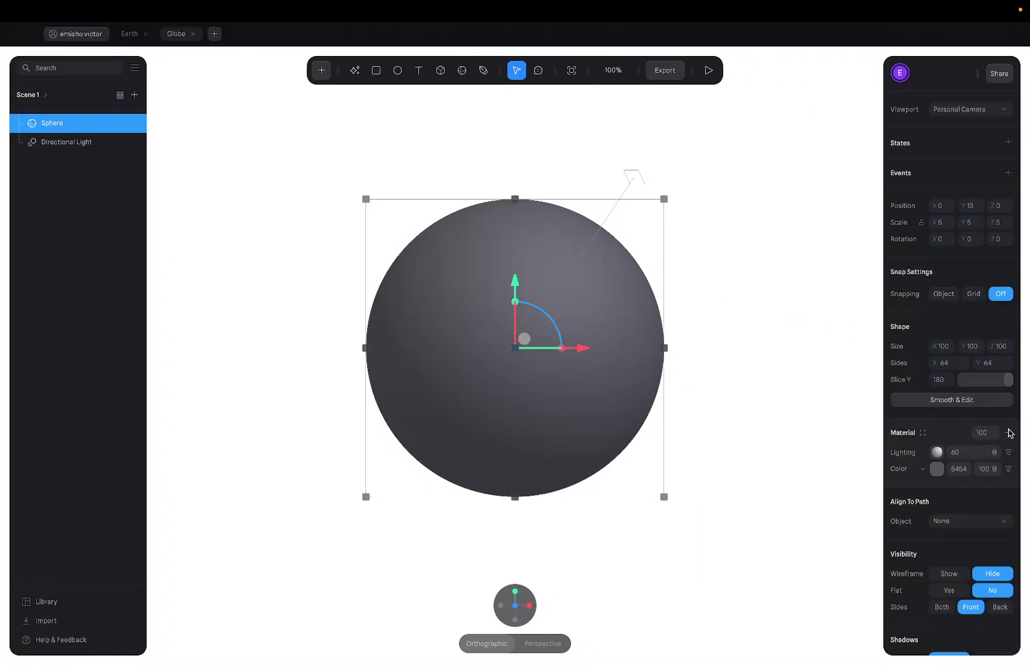
{"action": "left_click", "coordinate": [1008, 433]}
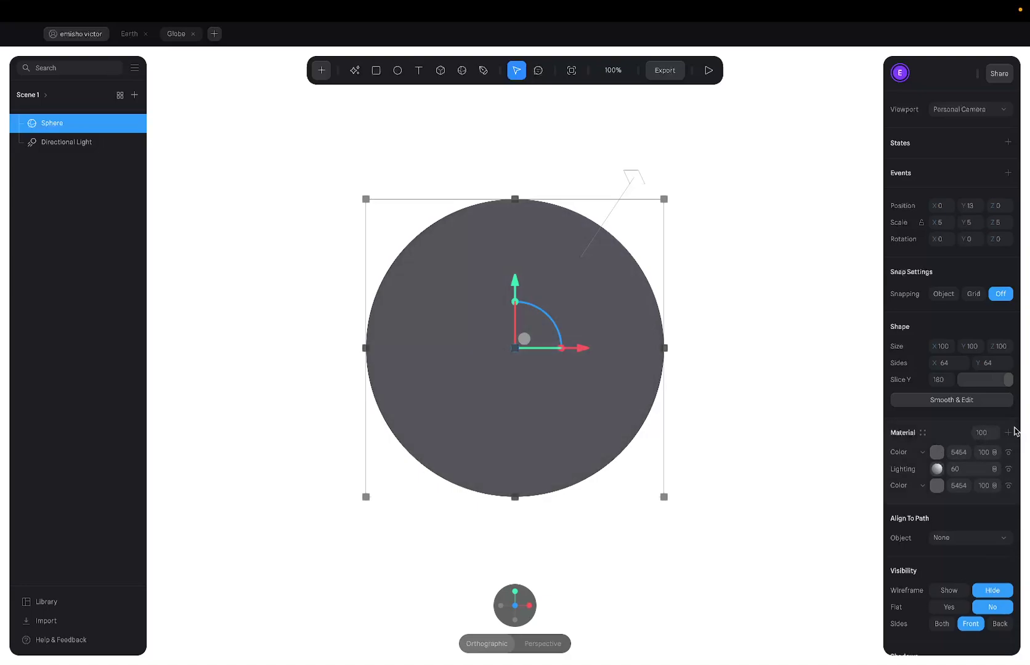
{"action": "key", "text": "super+space"}
{"action": "key", "text": "Escape"}
Set the new layer type to Image and upload Material.png as the sphere's texture.
{"action": "left_click", "coordinate": [922, 454]}
{"action": "left_click", "coordinate": [916, 415]}
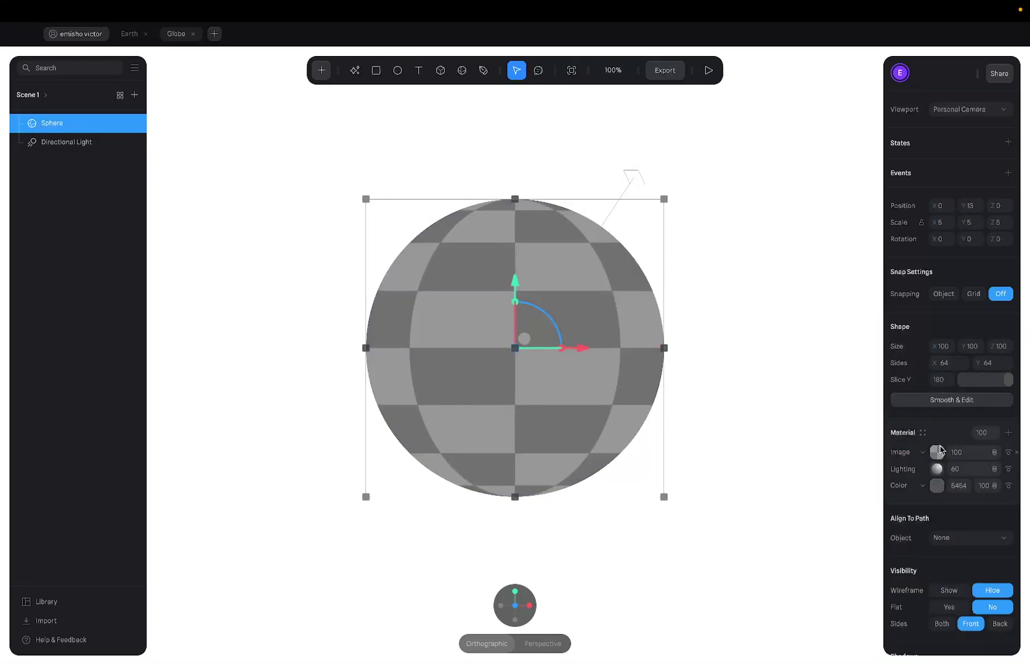
{"action": "left_click", "coordinate": [936, 452]}
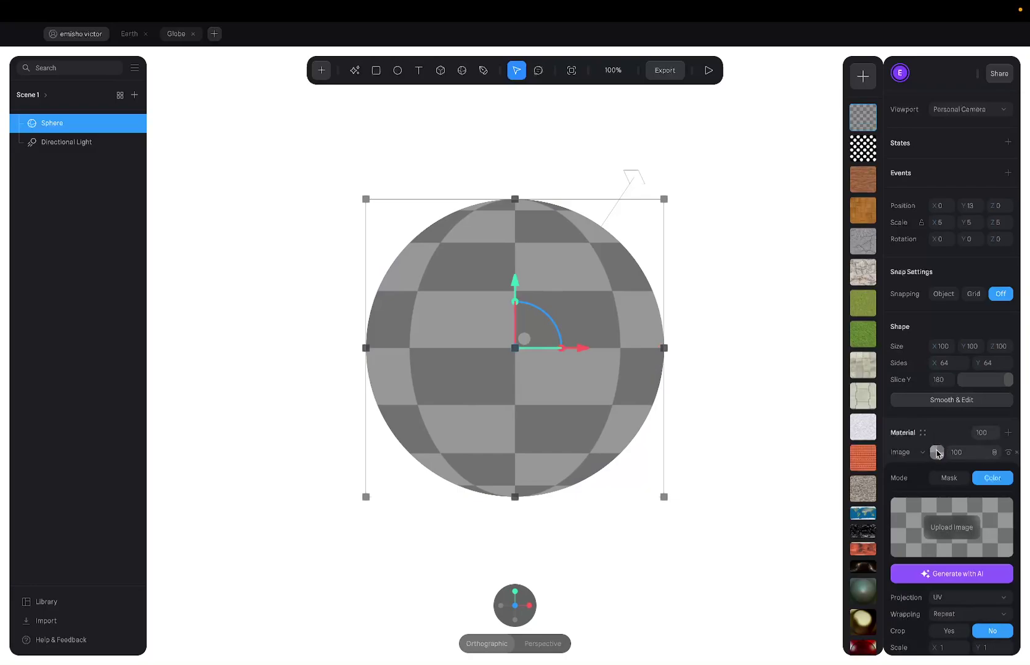
{"action": "left_click", "coordinate": [940, 531]}
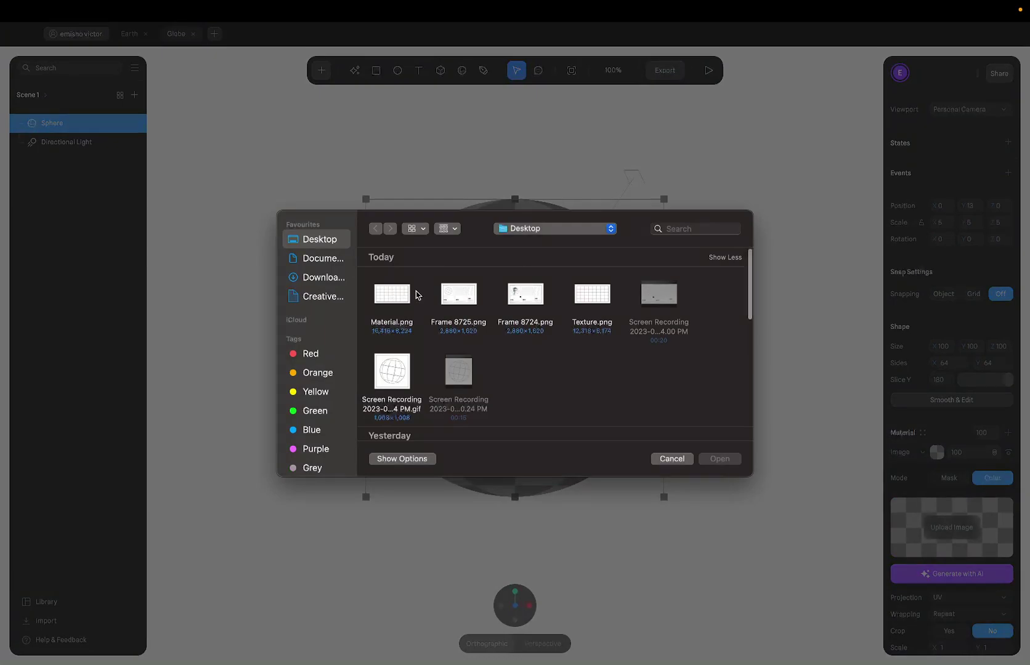
{"action": "left_click", "coordinate": [400, 293]}
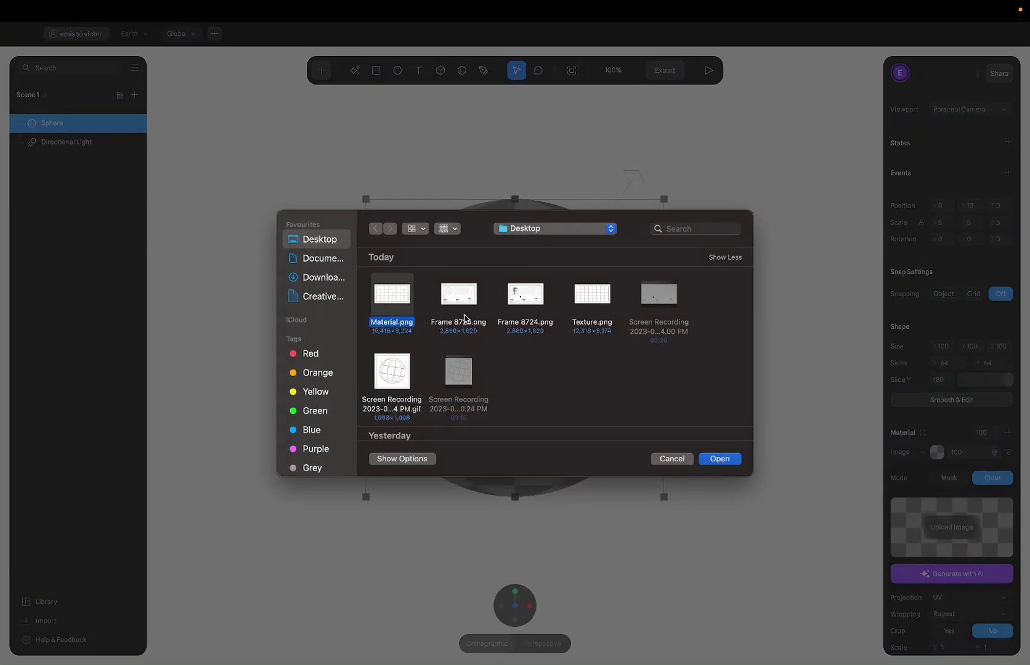
{"action": "left_click", "coordinate": [726, 459]}
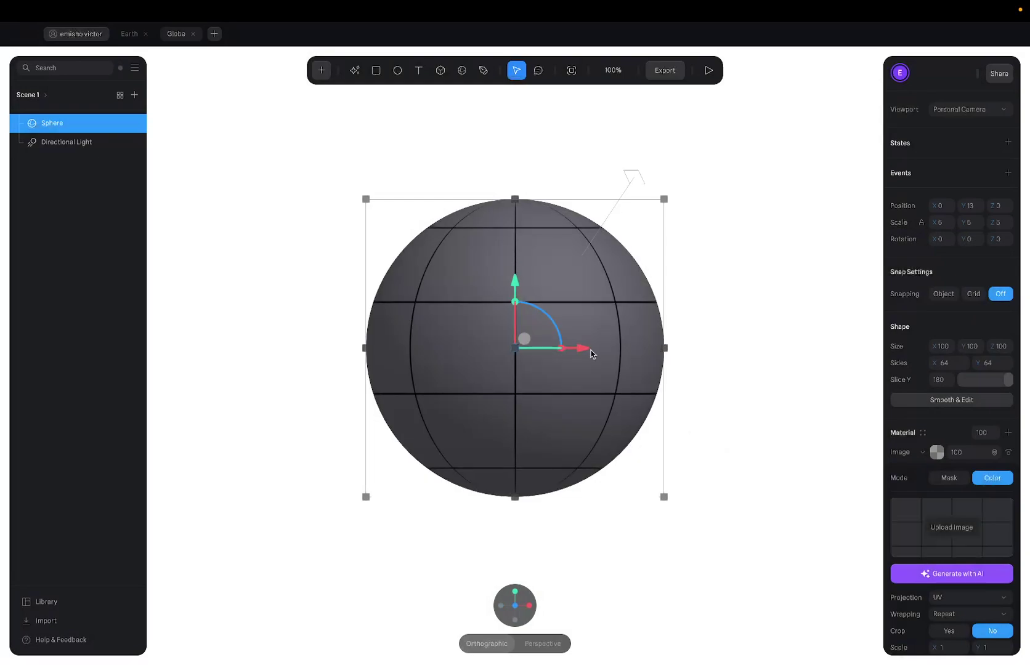
Hide the sphere's Lighting layer in the Material section.
{"action": "left_click", "coordinate": [753, 300]}
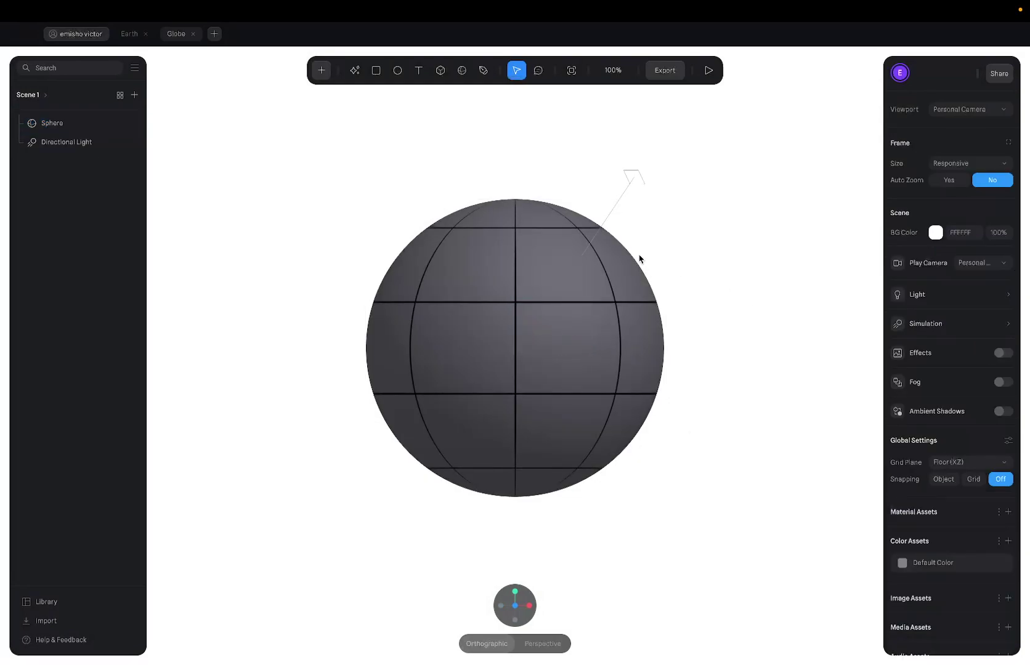
{"action": "left_click", "coordinate": [614, 256]}
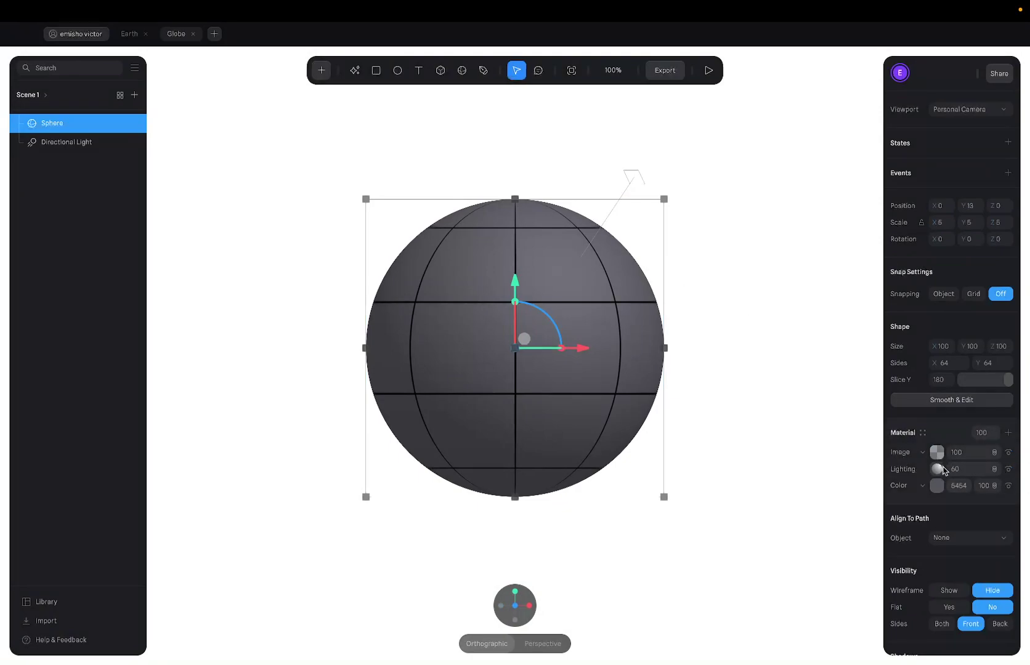
{"action": "left_click", "coordinate": [1008, 469]}
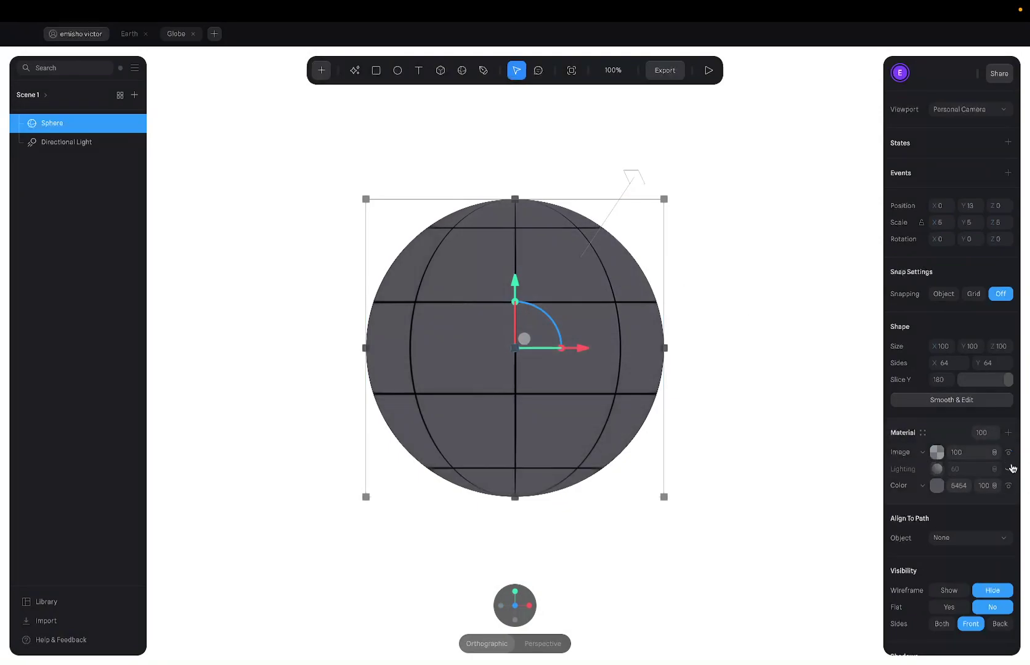
Hide the grey Color layer so only the black grid lines of the globe remain.
{"action": "left_click", "coordinate": [793, 422]}
{"action": "left_click", "coordinate": [579, 340]}
{"action": "left_click", "coordinate": [1008, 486]}
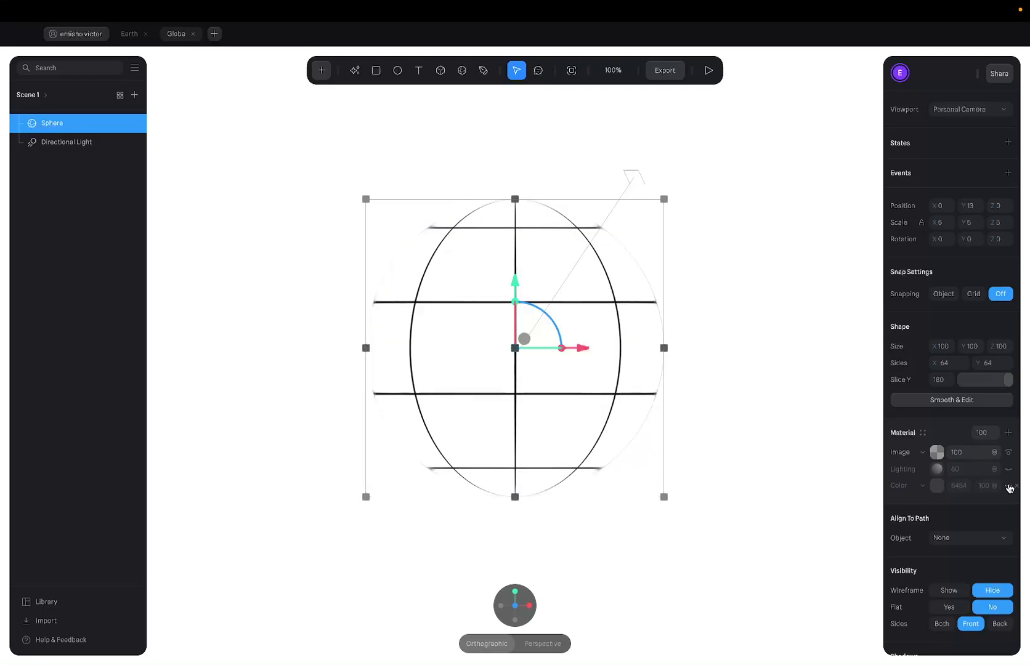
{"action": "left_click", "coordinate": [846, 426]}
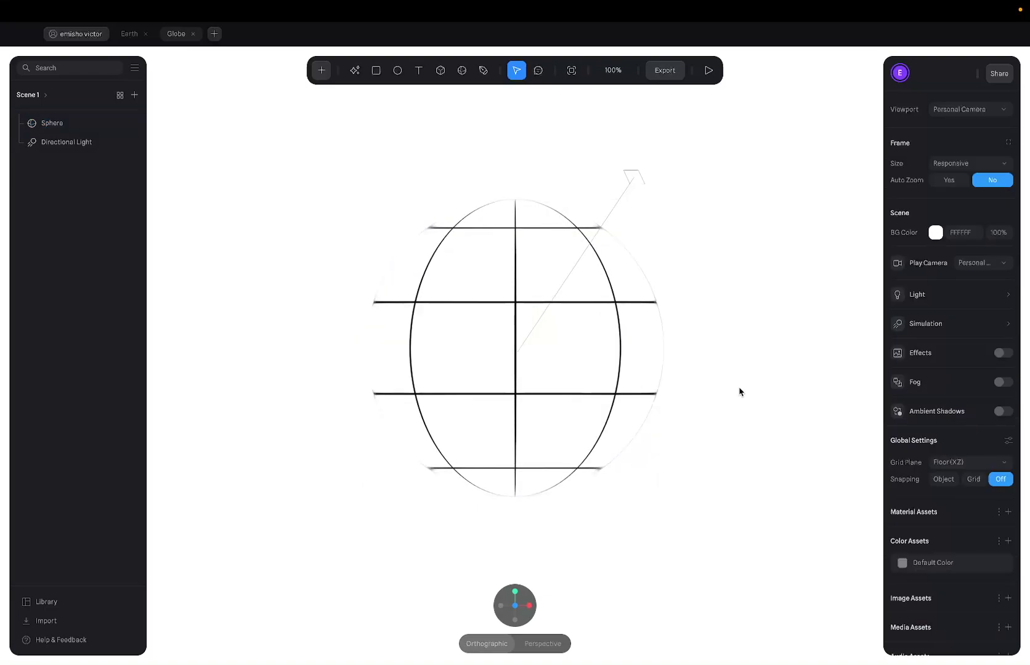
{"action": "left_click", "coordinate": [613, 368]}
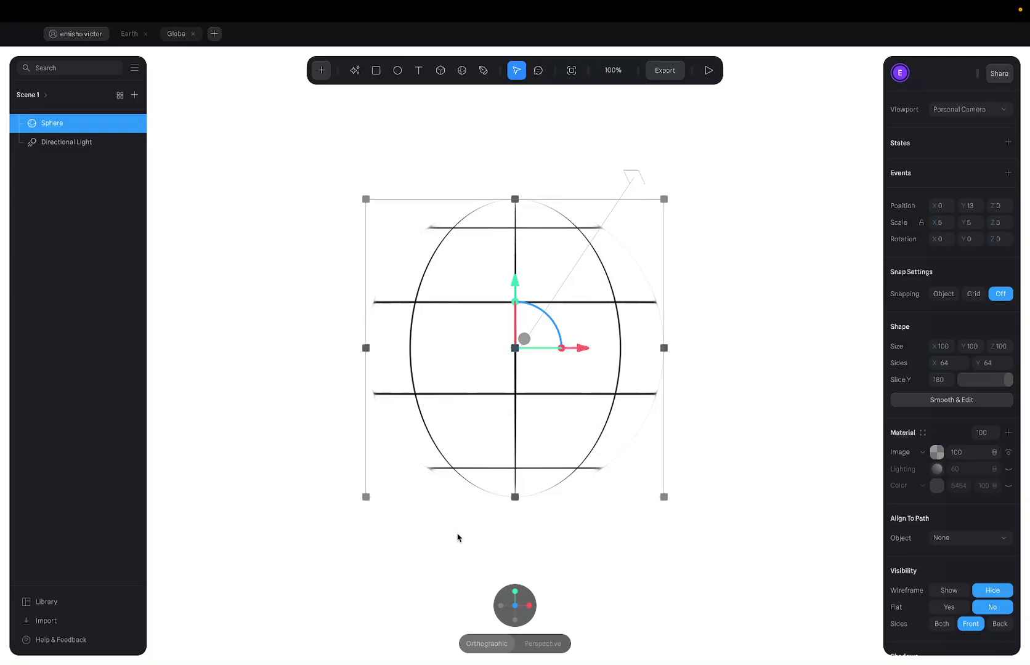
Orbit around the line-art sphere, then snap back to the straight-on front view.
{"action": "left_click_drag", "start_coordinate": [457, 537], "coordinate": [629, 543]}
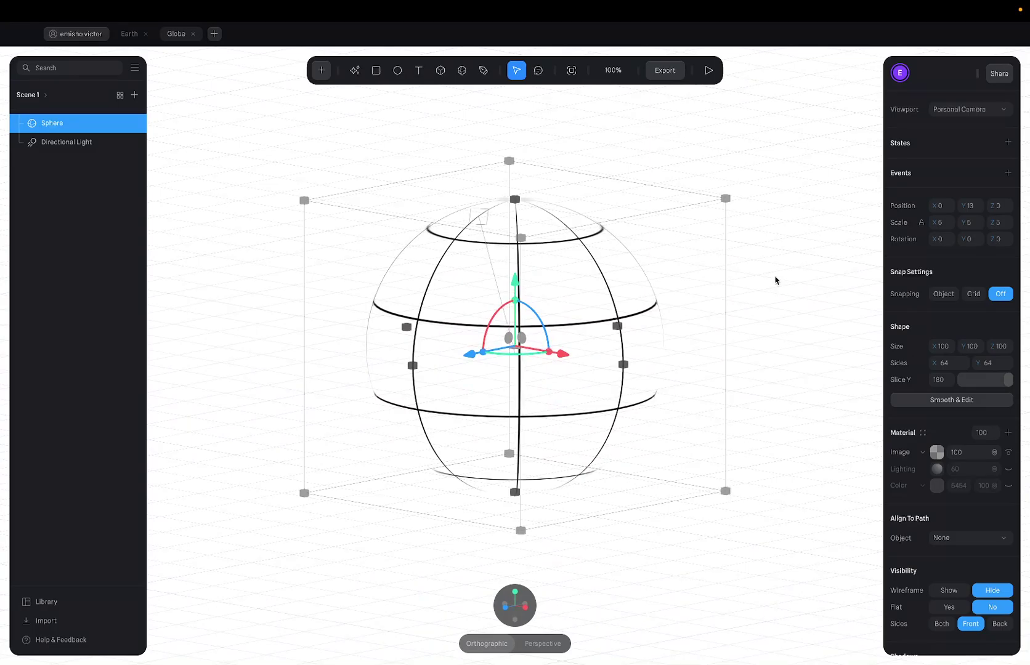
{"action": "left_click_drag", "start_coordinate": [777, 278], "coordinate": [597, 14]}
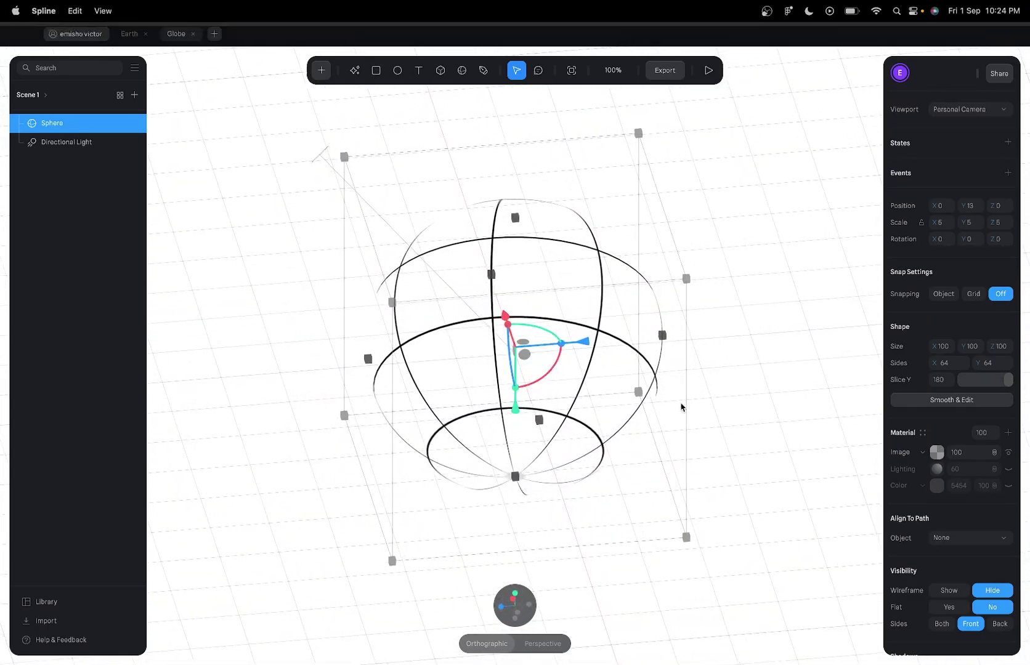
{"action": "left_click_drag", "start_coordinate": [681, 407], "coordinate": [665, 138]}
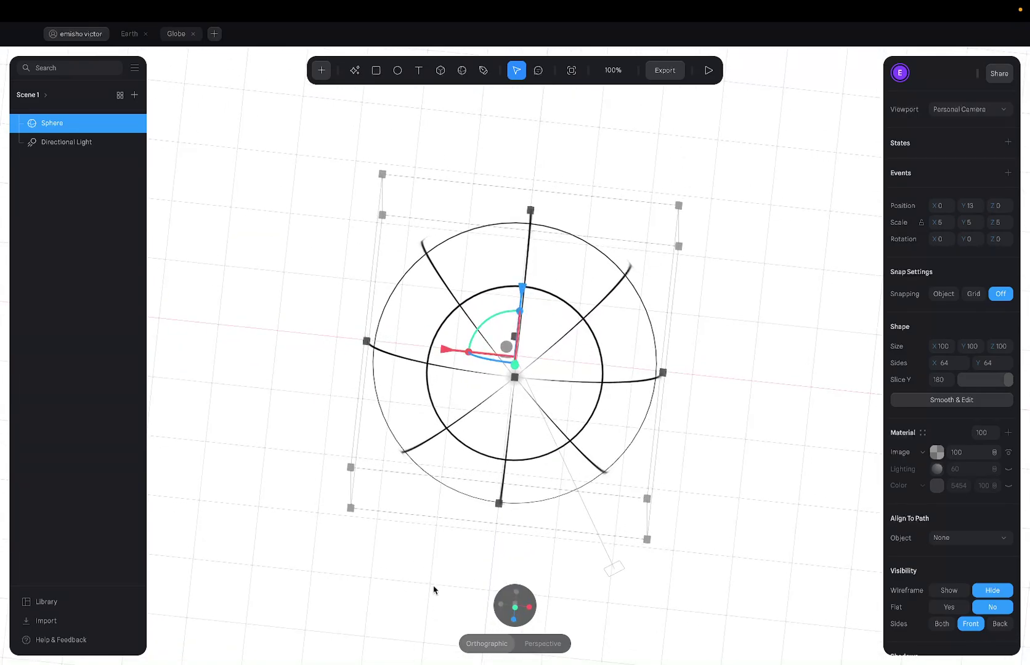
{"action": "left_click", "coordinate": [467, 602]}
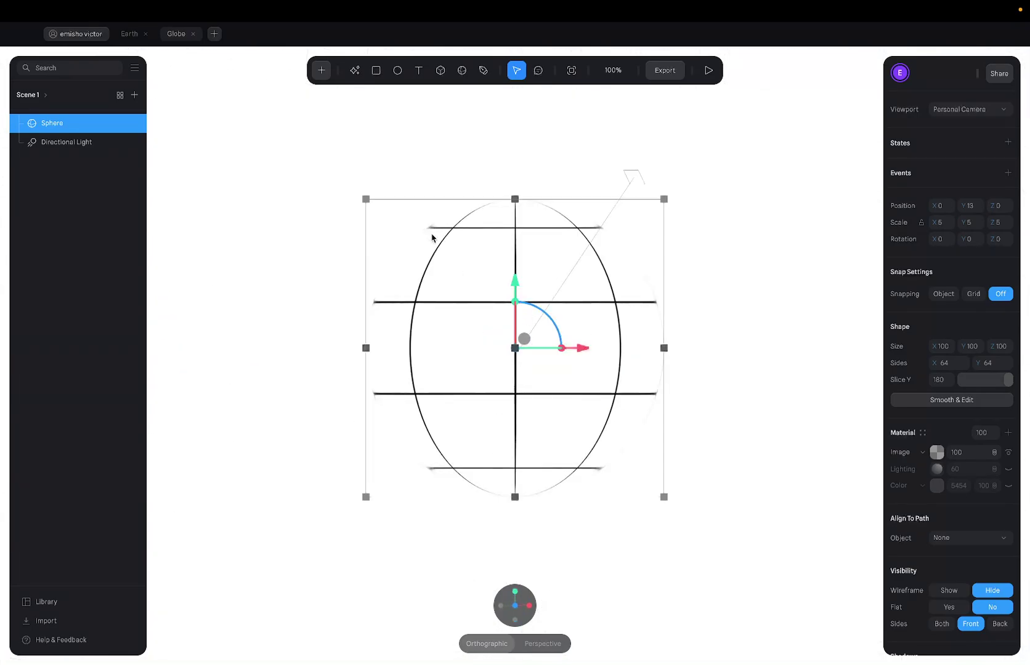
Try a slight forward tilt on the sphere and undo it, keeping rotation at 0.
{"action": "left_click", "coordinate": [719, 225]}
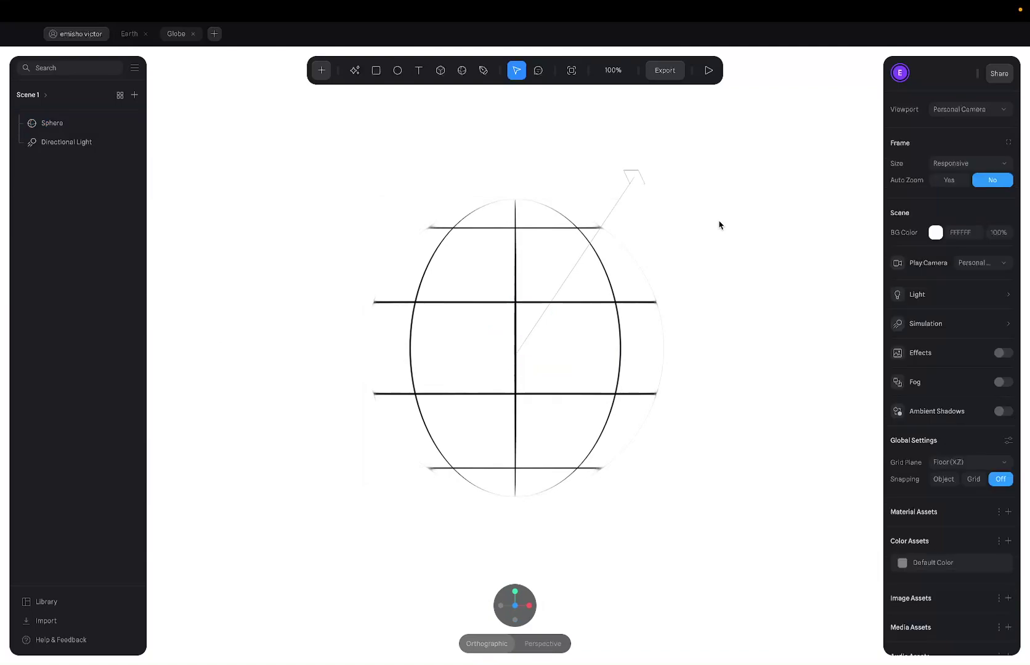
{"action": "left_click", "coordinate": [531, 248]}
{"action": "left_click", "coordinate": [576, 136]}
{"action": "left_click", "coordinate": [443, 237]}
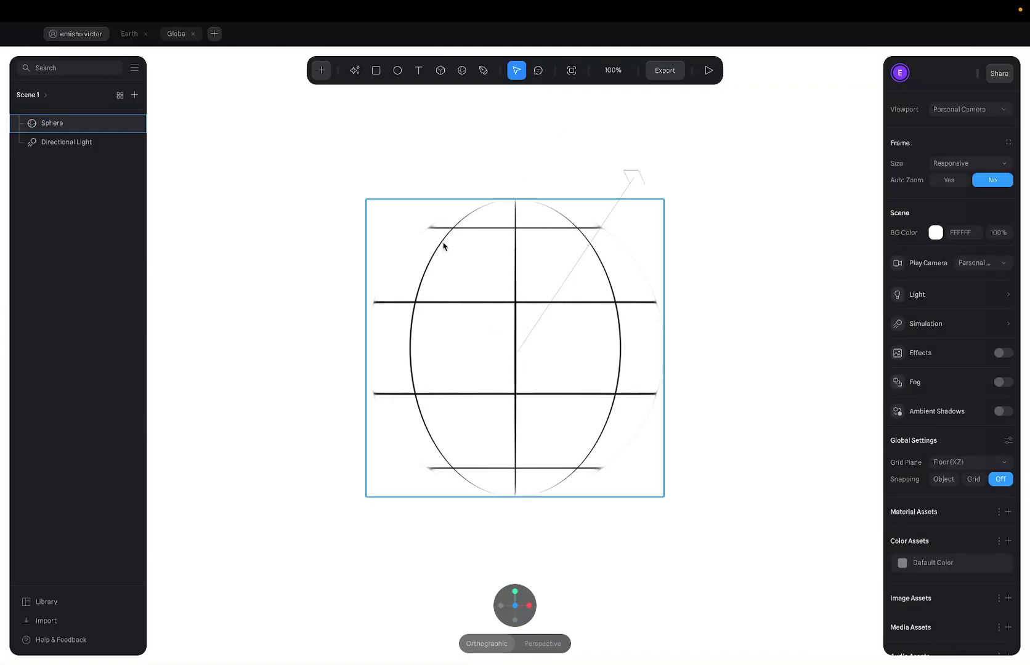
{"action": "left_click", "coordinate": [386, 204]}
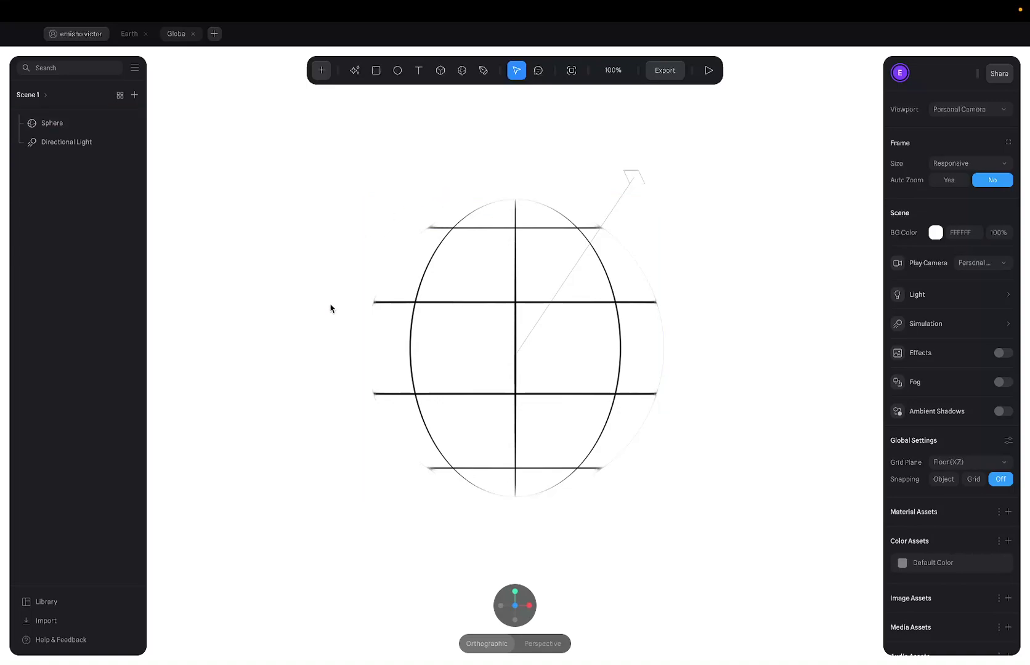
{"action": "left_click", "coordinate": [567, 274]}
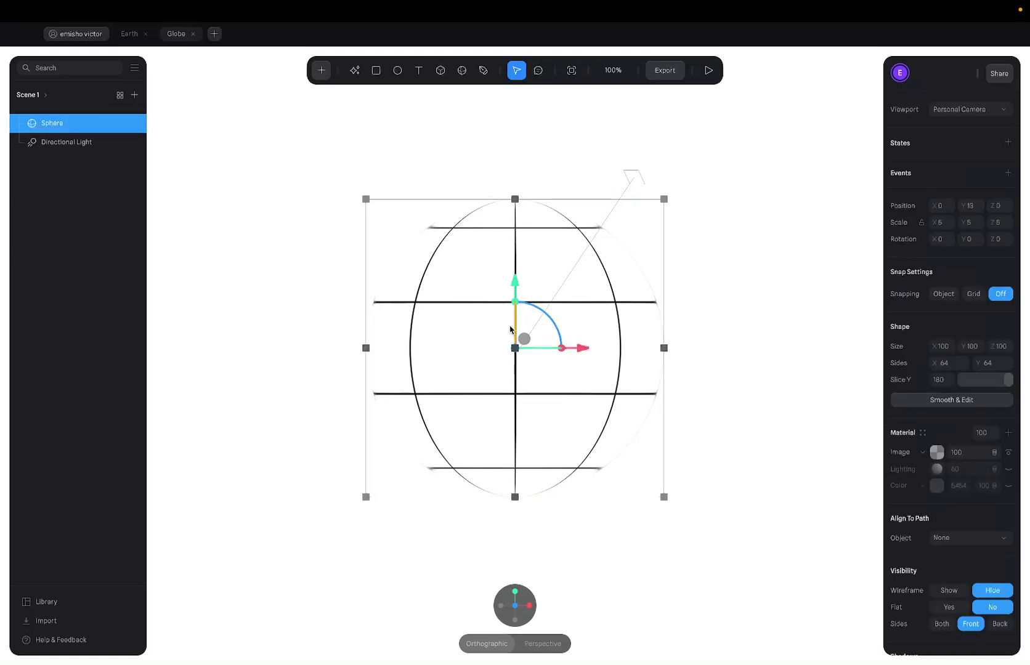
{"action": "left_click_drag", "start_coordinate": [511, 329], "coordinate": [591, 335]}
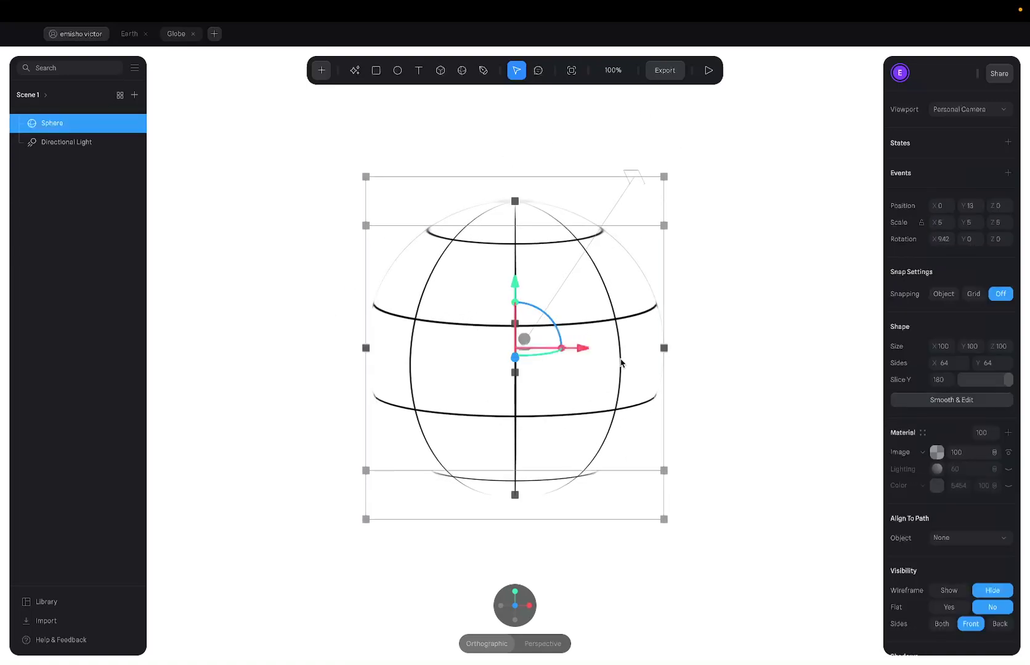
{"action": "mouse_move", "coordinate": [489, 596]}
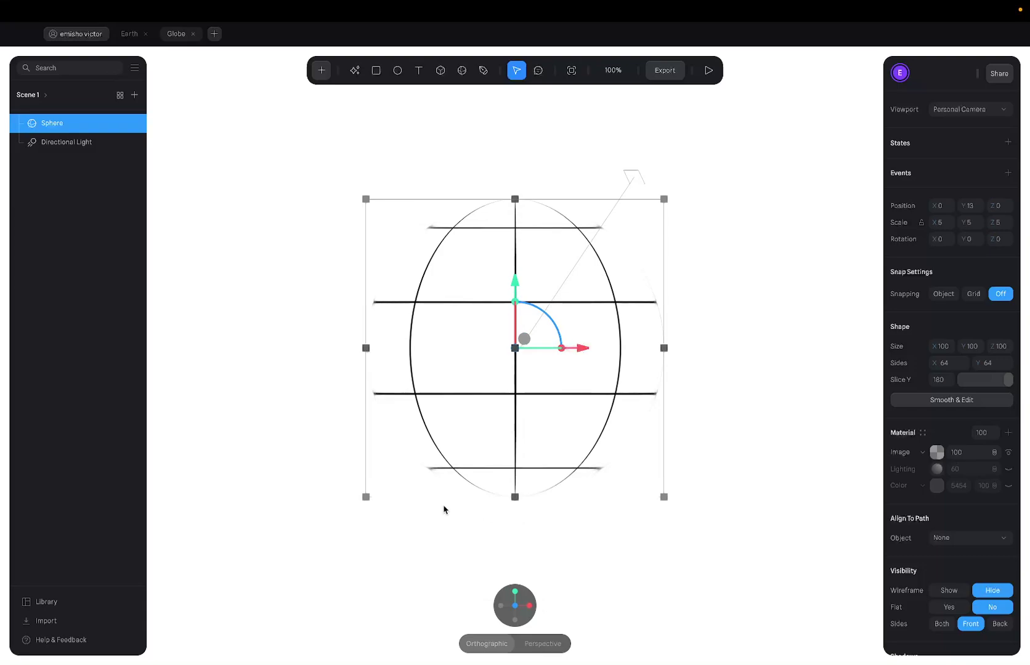
{"action": "left_click", "coordinate": [443, 509]}
{"action": "left_click", "coordinate": [497, 404]}
Inspect Frame 8725's hero with the line-art globe and CREATIVE headline in Figma, then go back to Spline.
{"action": "key", "text": "ctrl+Right"}
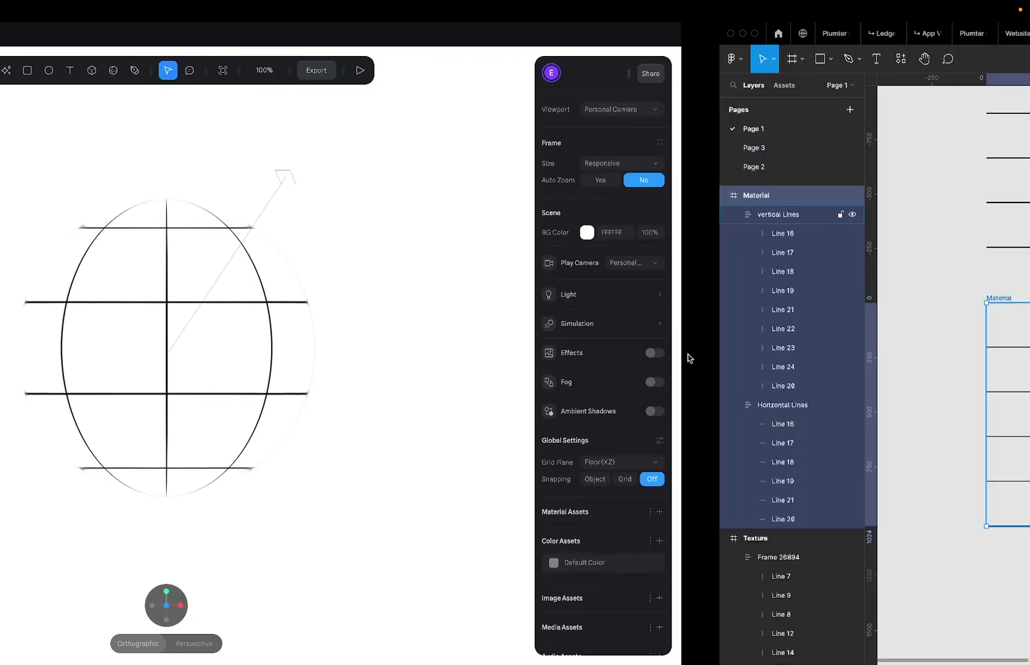
{"action": "scroll", "coordinate": [534, 320], "scroll_direction": "down", "scroll_amount": 5}
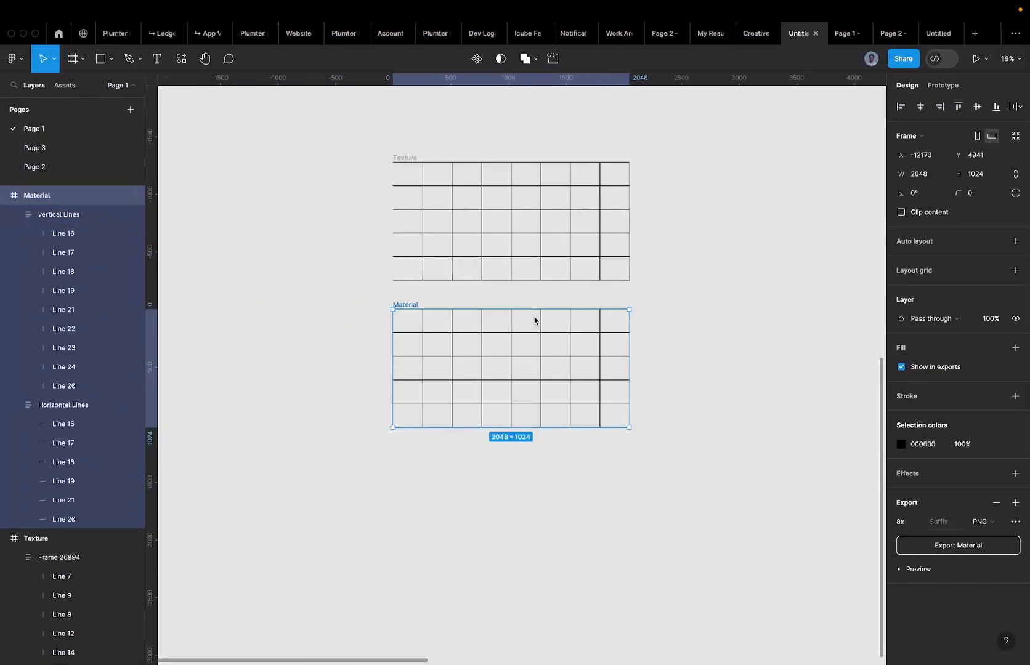
{"action": "scroll", "coordinate": [536, 319], "scroll_direction": "right", "scroll_amount": 10}
{"action": "scroll", "coordinate": [536, 319], "scroll_direction": "up", "scroll_amount": 4}
{"action": "scroll", "coordinate": [430, 223], "scroll_direction": "left", "scroll_amount": 5}
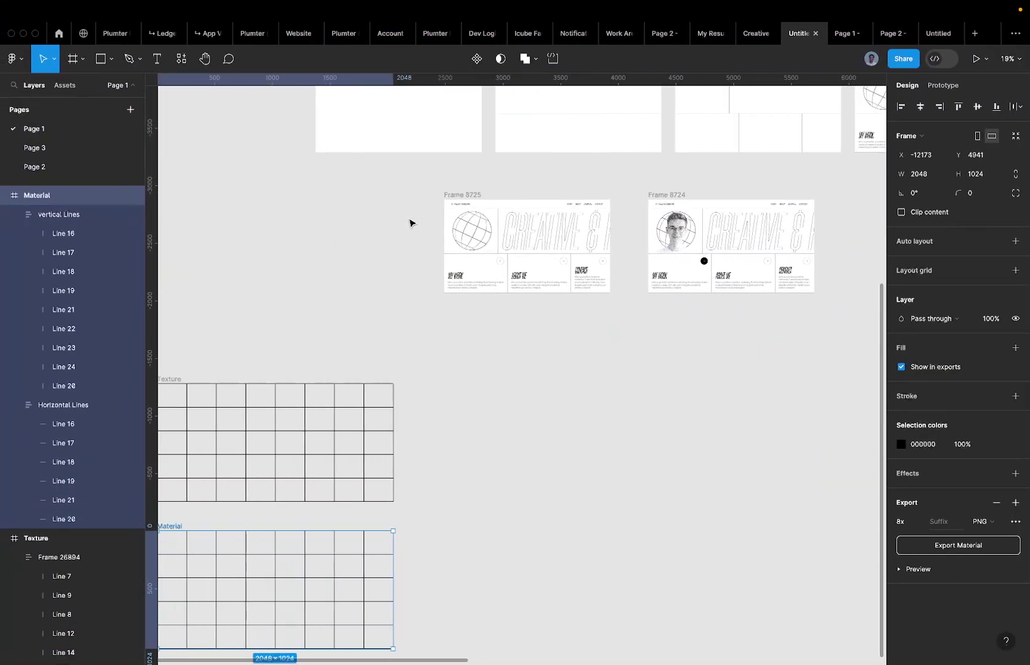
{"action": "left_click", "coordinate": [446, 226]}
{"action": "key", "text": "ctrl+z"}
{"action": "scroll", "coordinate": [450, 223], "scroll_direction": "up", "scroll_amount": 8}
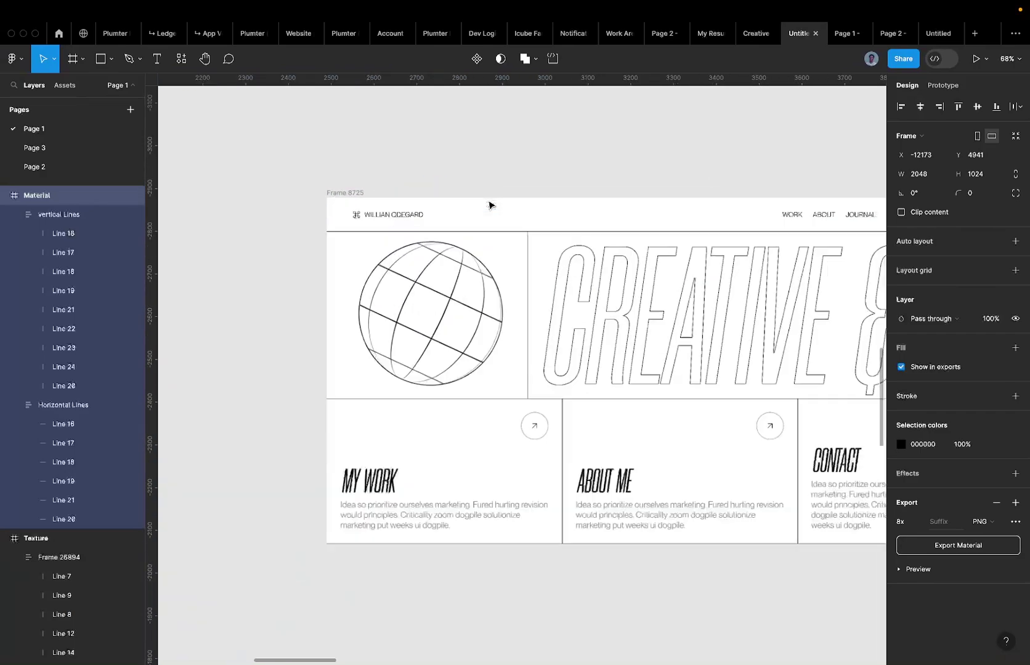
{"action": "key", "text": "ctrl+Left"}
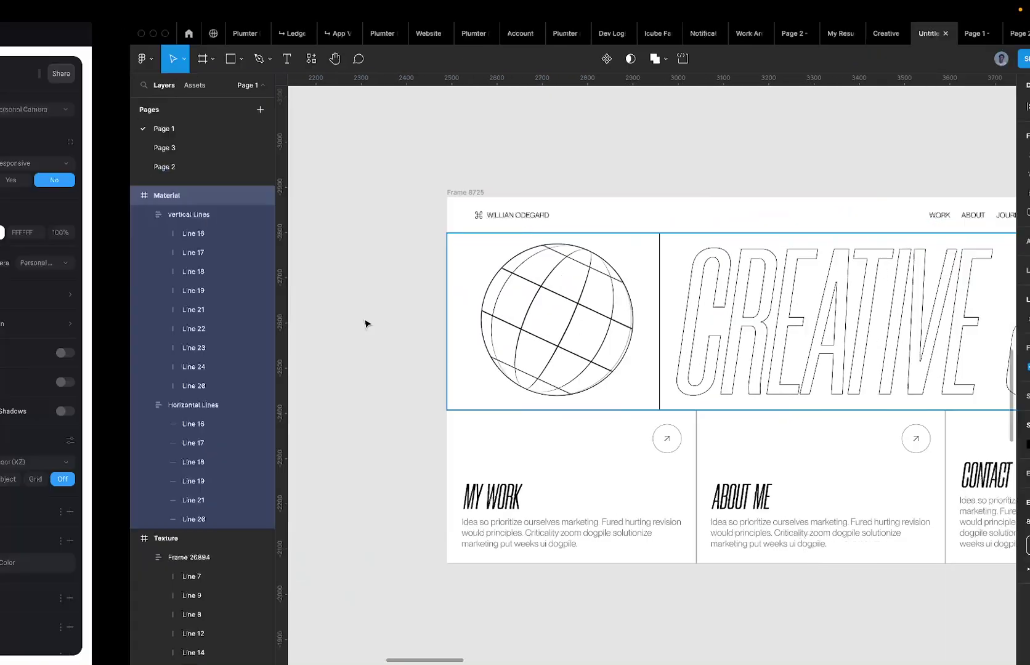
Add a new material layer to the sphere and make it an Outline layer.
{"action": "left_click", "coordinate": [560, 246]}
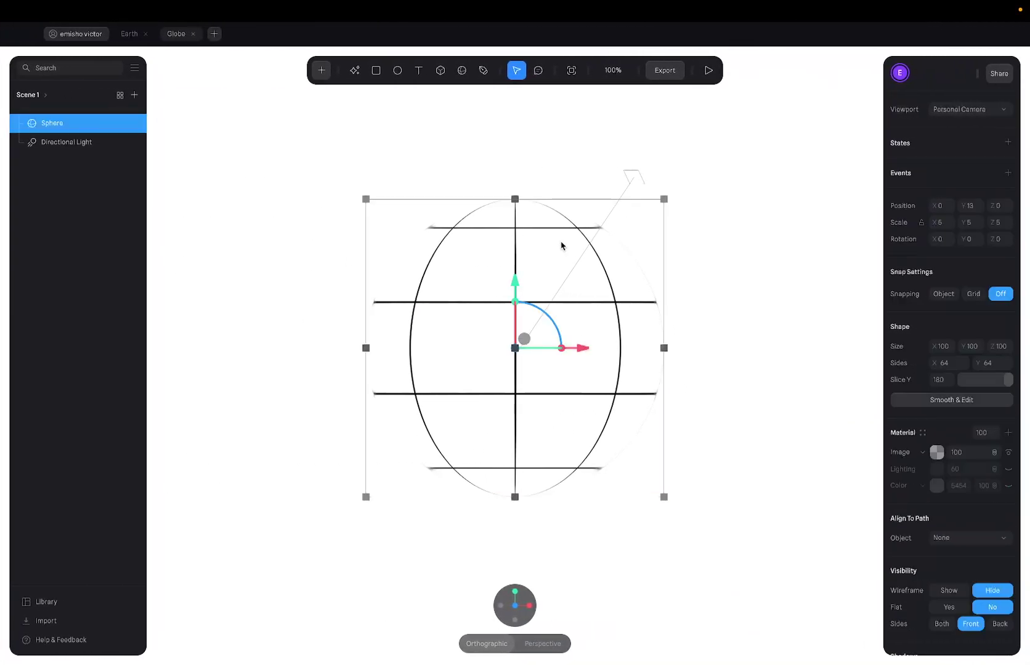
{"action": "left_click", "coordinate": [1008, 432]}
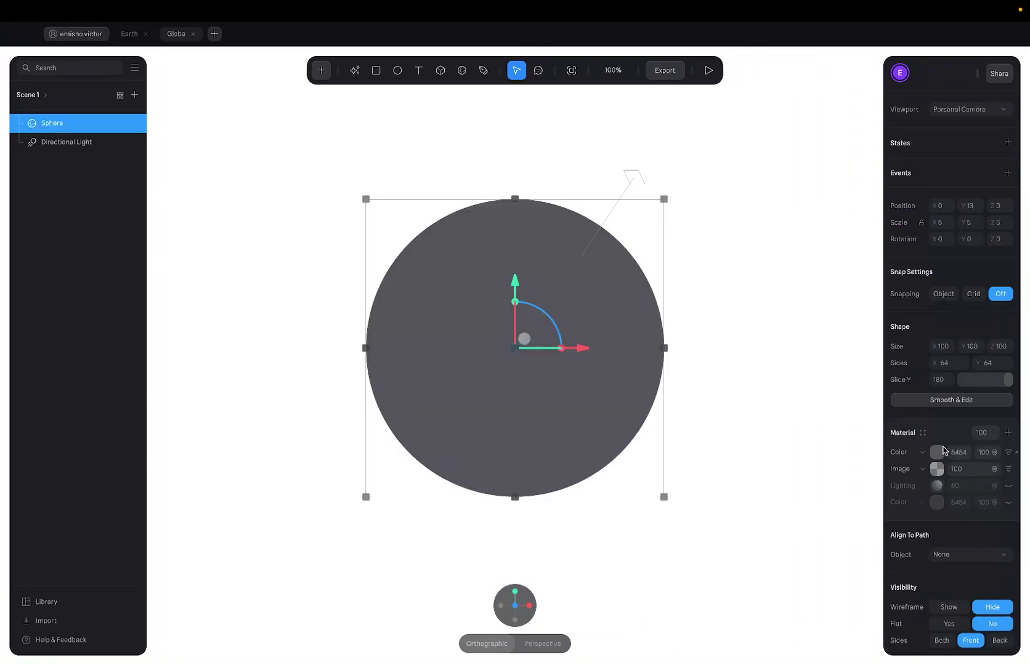
{"action": "left_click", "coordinate": [922, 455]}
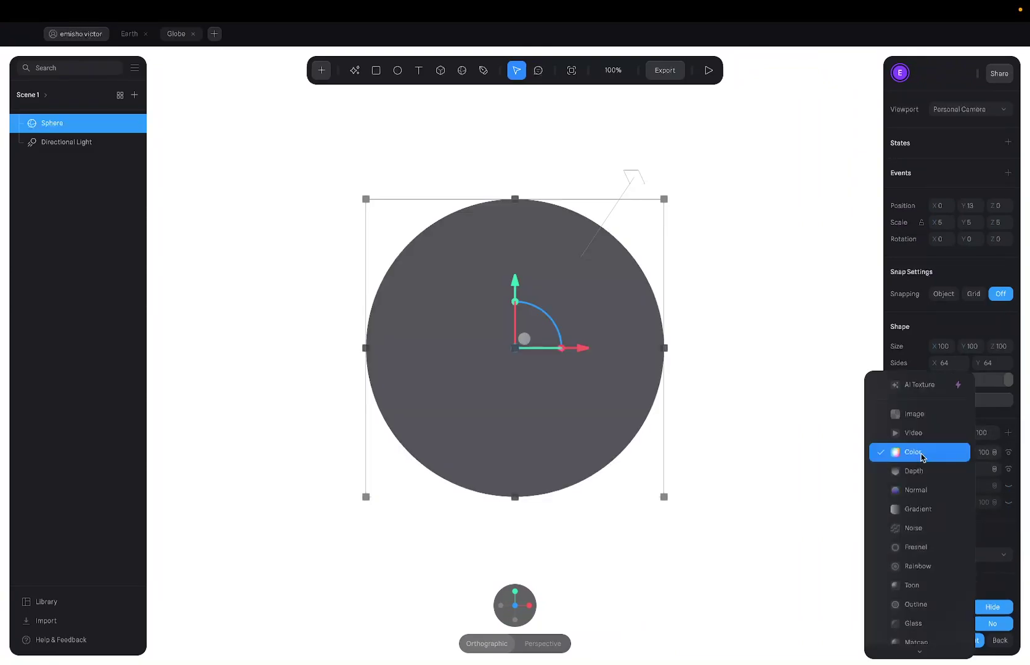
{"action": "scroll", "coordinate": [927, 548], "scroll_direction": "down", "scroll_amount": 2}
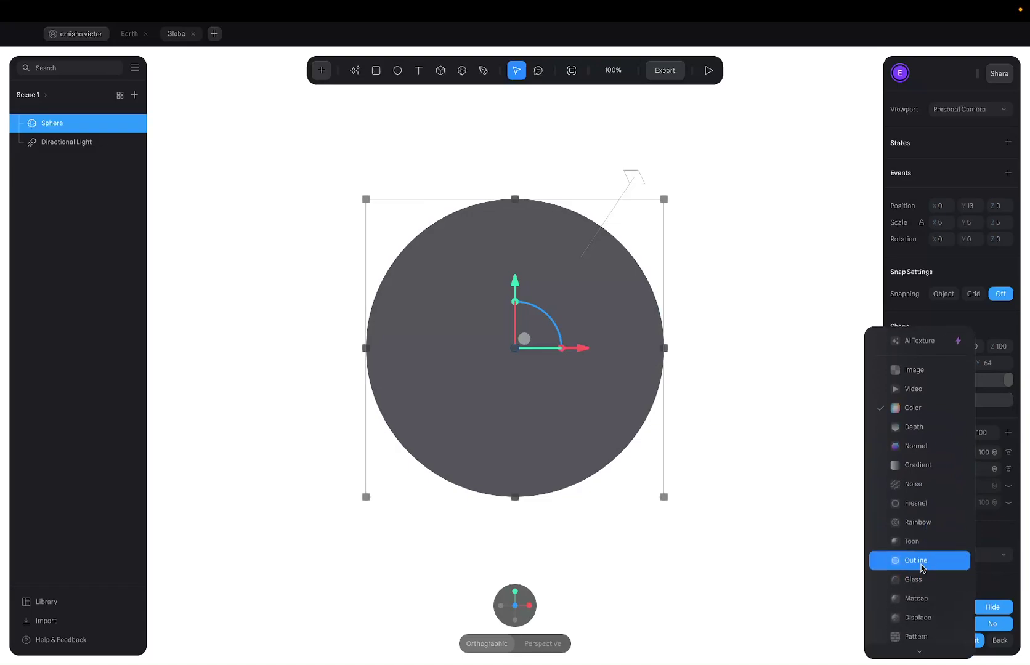
{"action": "left_click", "coordinate": [922, 564]}
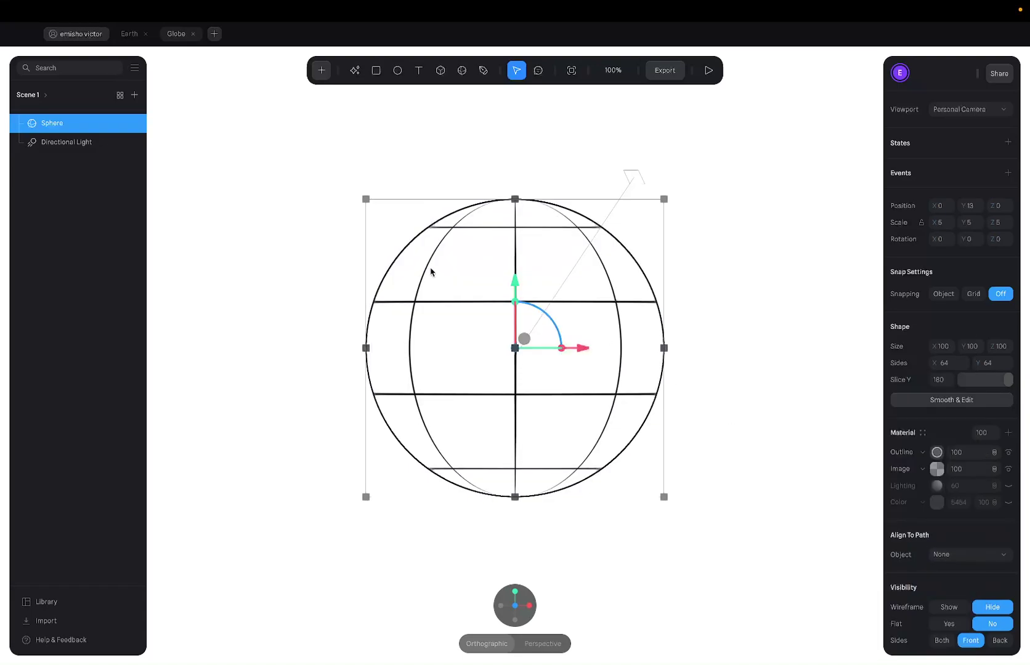
{"action": "left_click", "coordinate": [937, 451]}
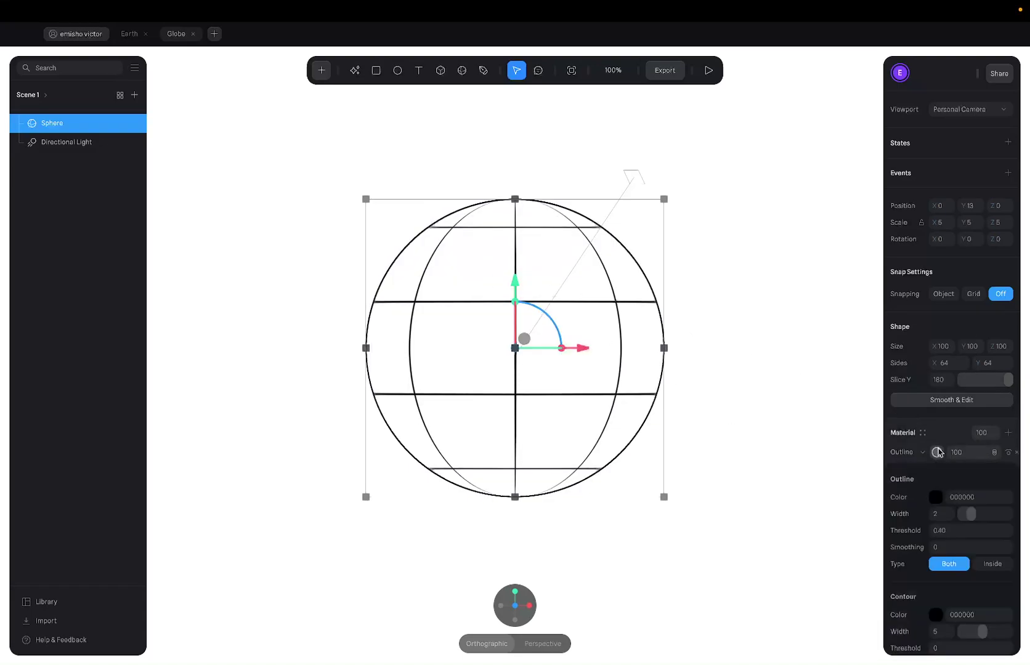
Set the Outline width to 1 and preview the thinner lines.
{"action": "left_click", "coordinate": [733, 223]}
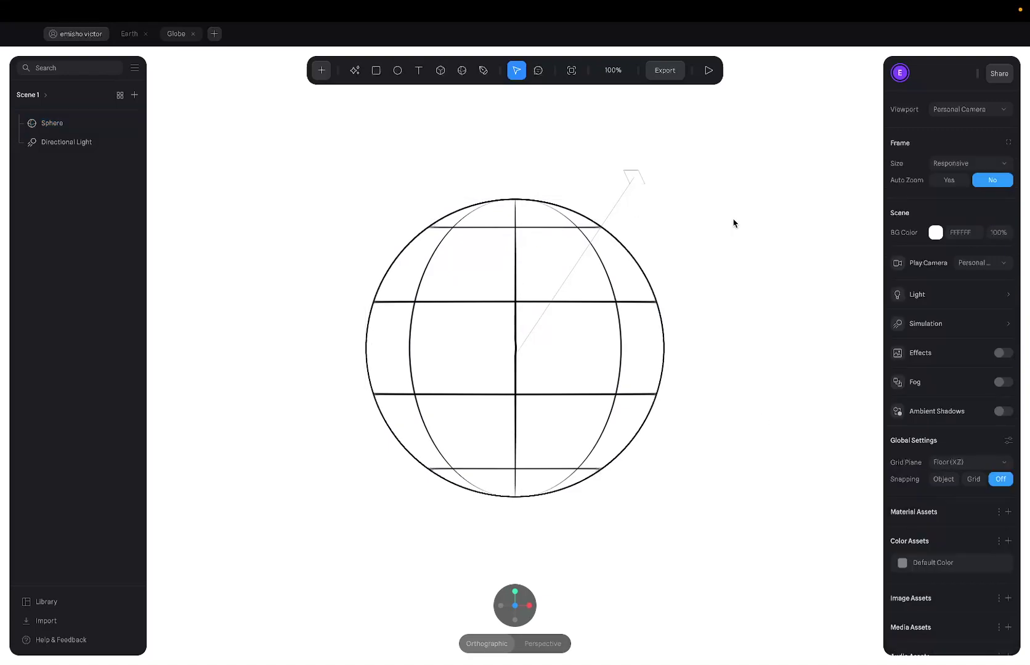
{"action": "left_click", "coordinate": [606, 260]}
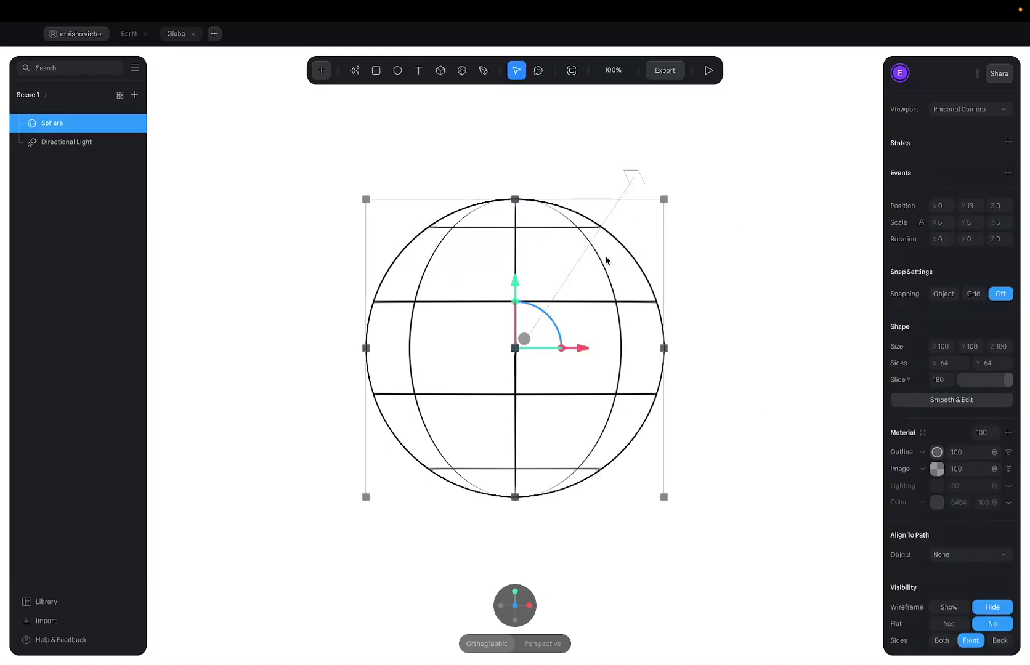
{"action": "left_click", "coordinate": [935, 451]}
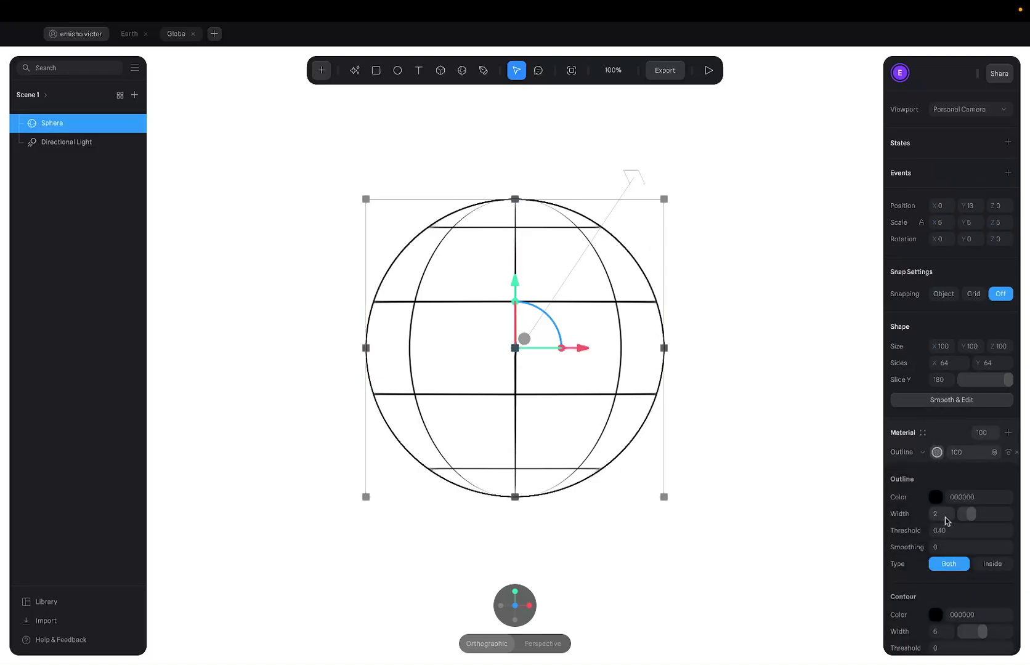
{"action": "left_click", "coordinate": [939, 514]}
{"action": "type", "text": "1"}
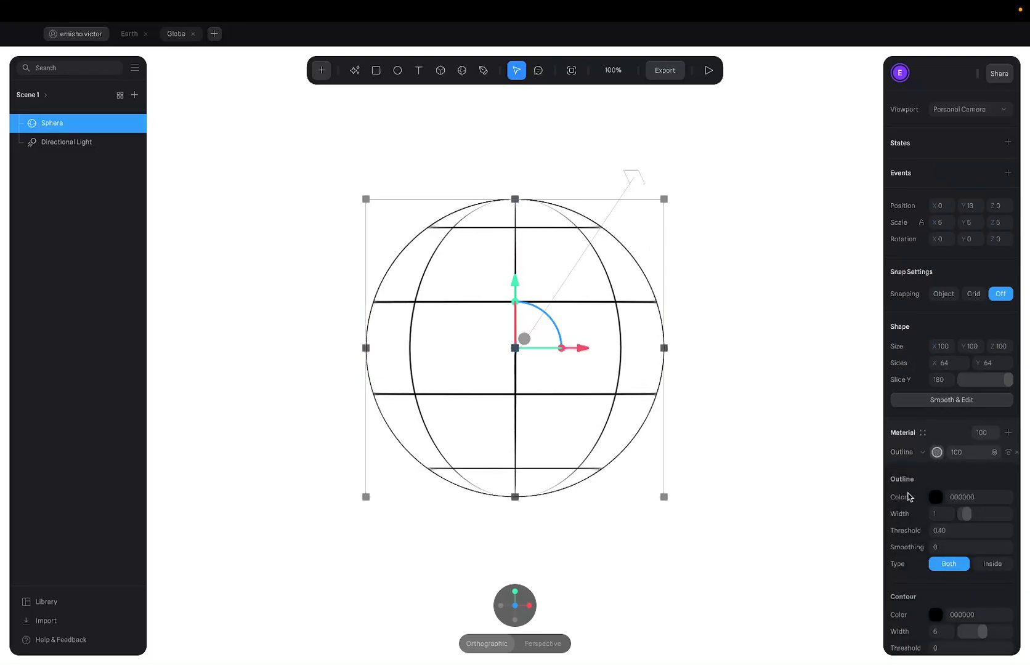
{"action": "left_click", "coordinate": [808, 438]}
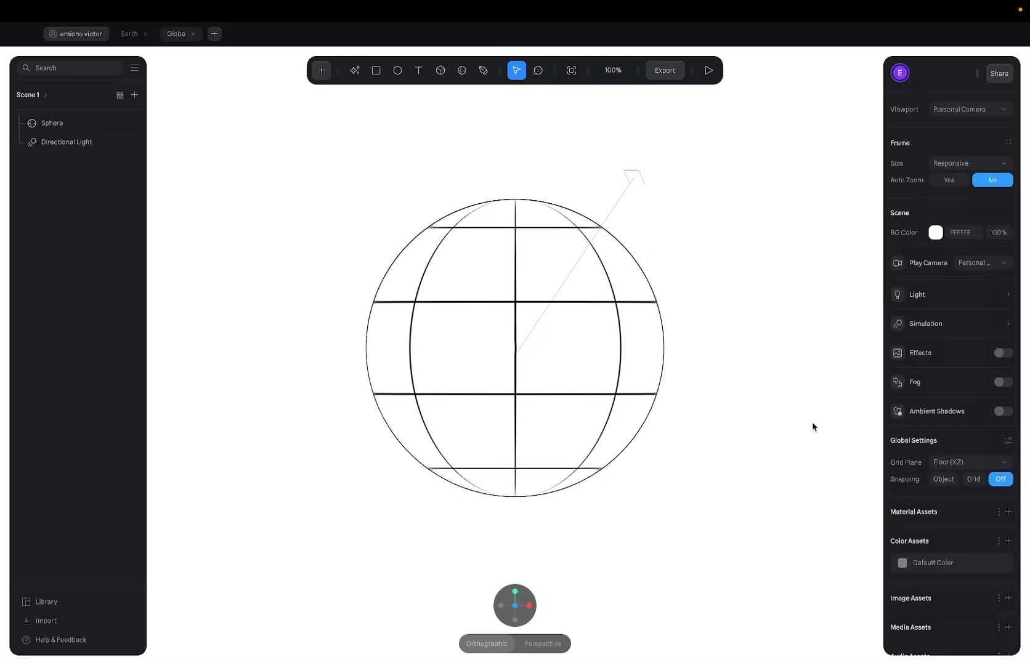
{"action": "key", "text": "ctrl+z"}
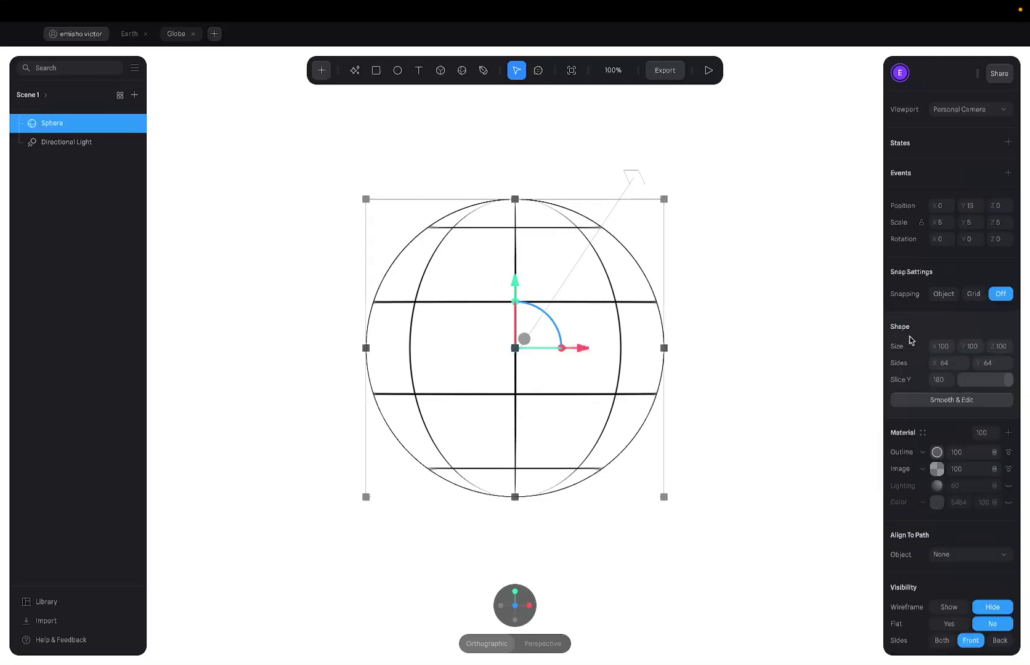
Recheck the Outline width and preview the black line-art globe on white.
{"action": "left_click", "coordinate": [935, 452]}
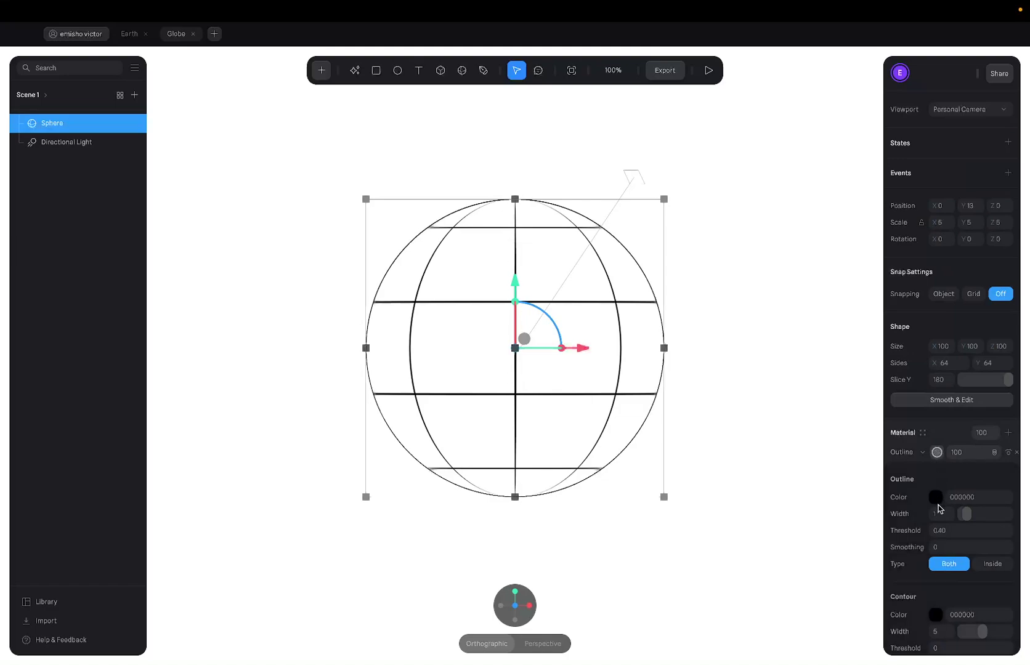
{"action": "left_click", "coordinate": [941, 513]}
{"action": "left_click", "coordinate": [791, 427]}
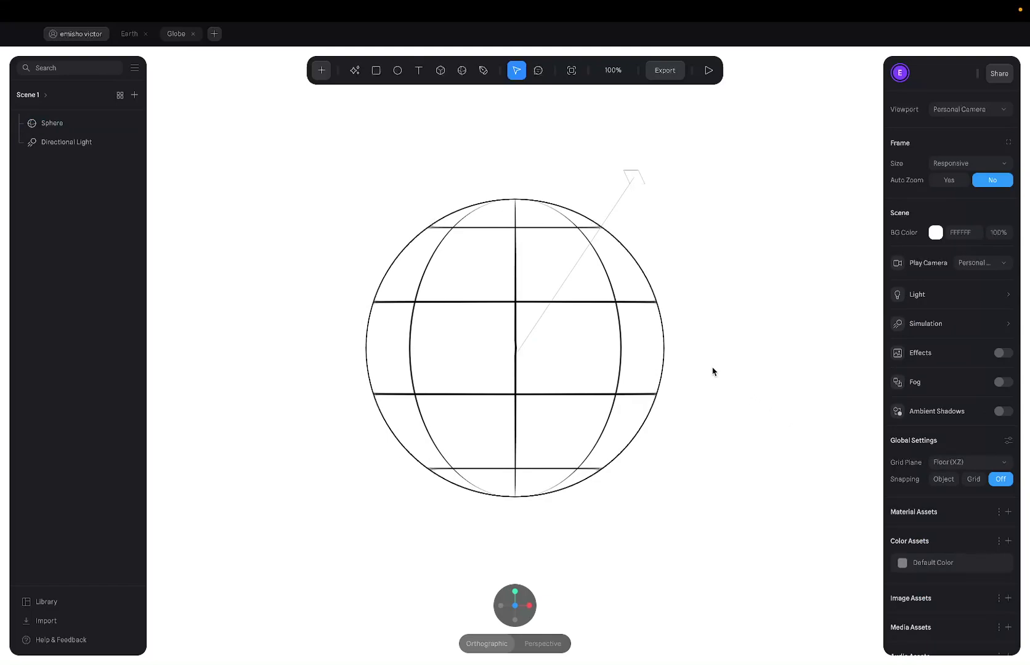
{"action": "left_click", "coordinate": [646, 334]}
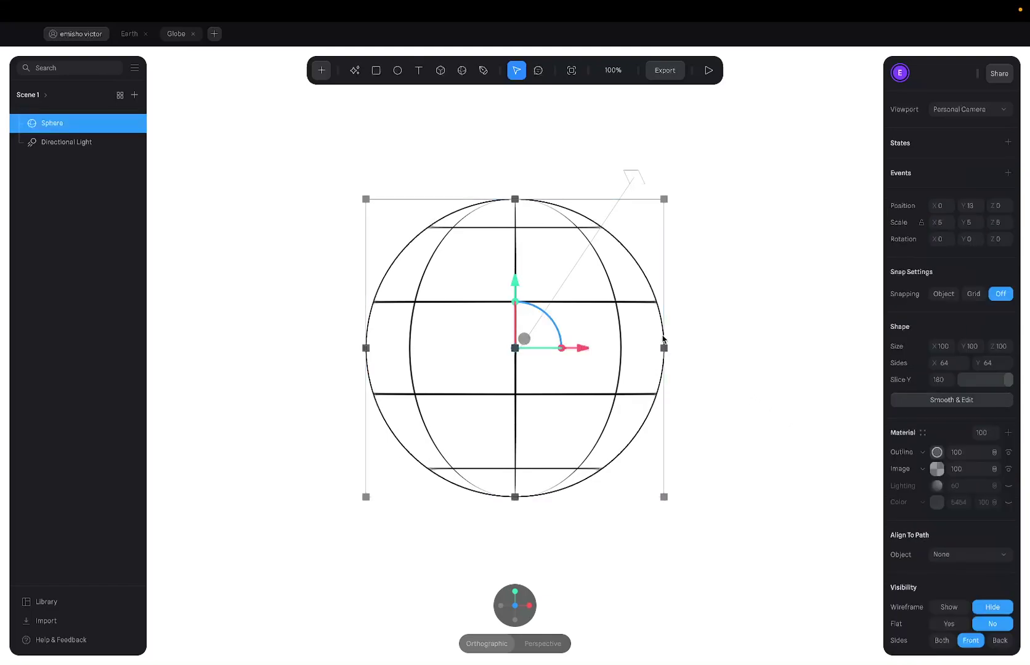
{"action": "left_click", "coordinate": [936, 452]}
{"action": "left_click", "coordinate": [944, 513]}
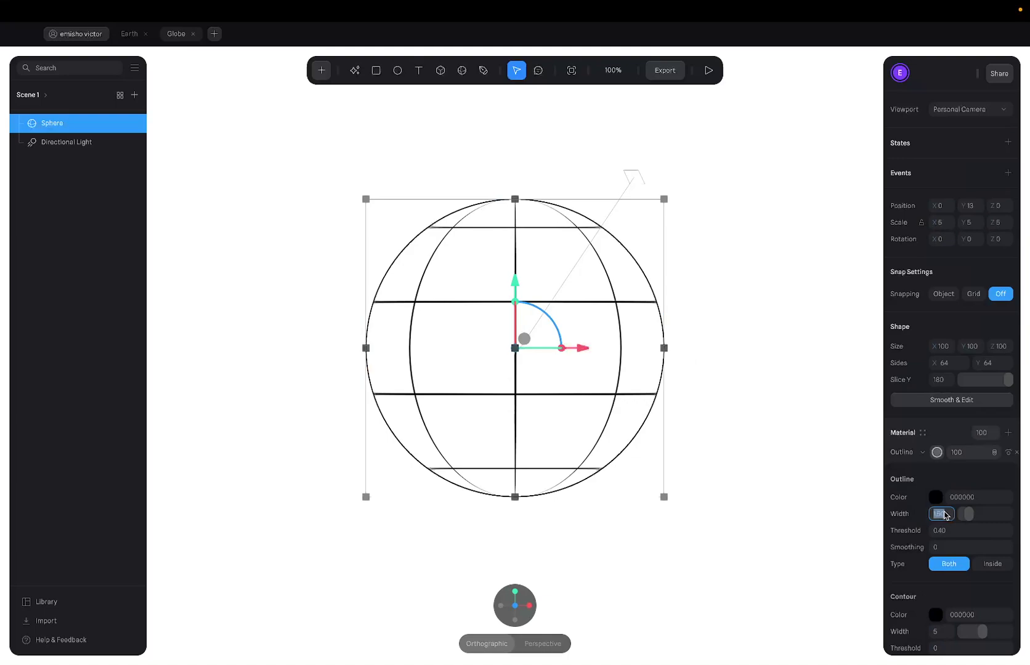
{"action": "left_click", "coordinate": [798, 461]}
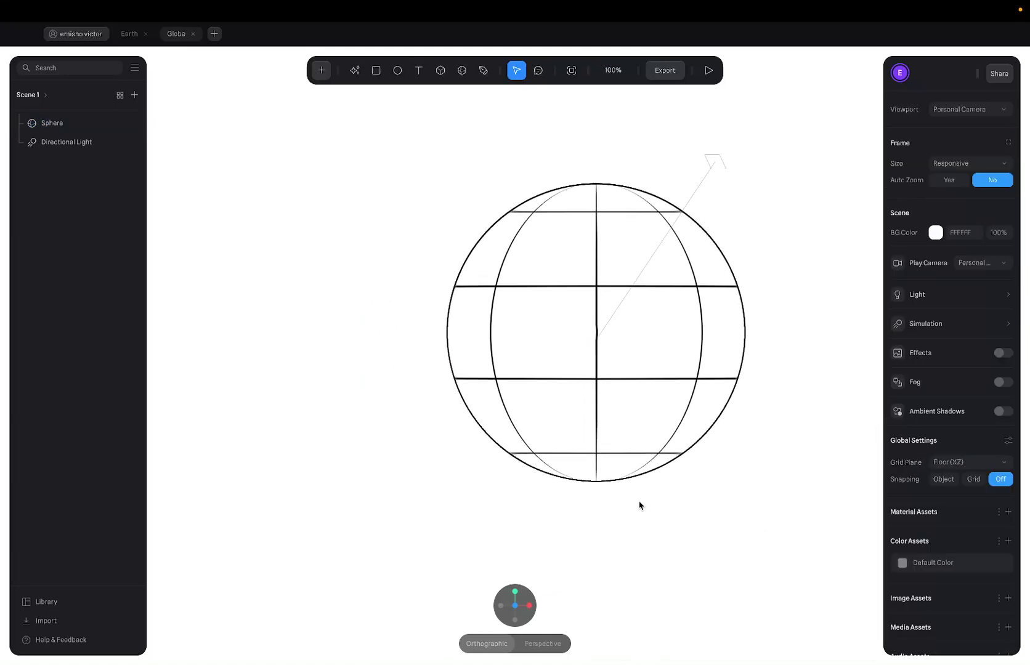
{"action": "mouse_move", "coordinate": [497, 574]}
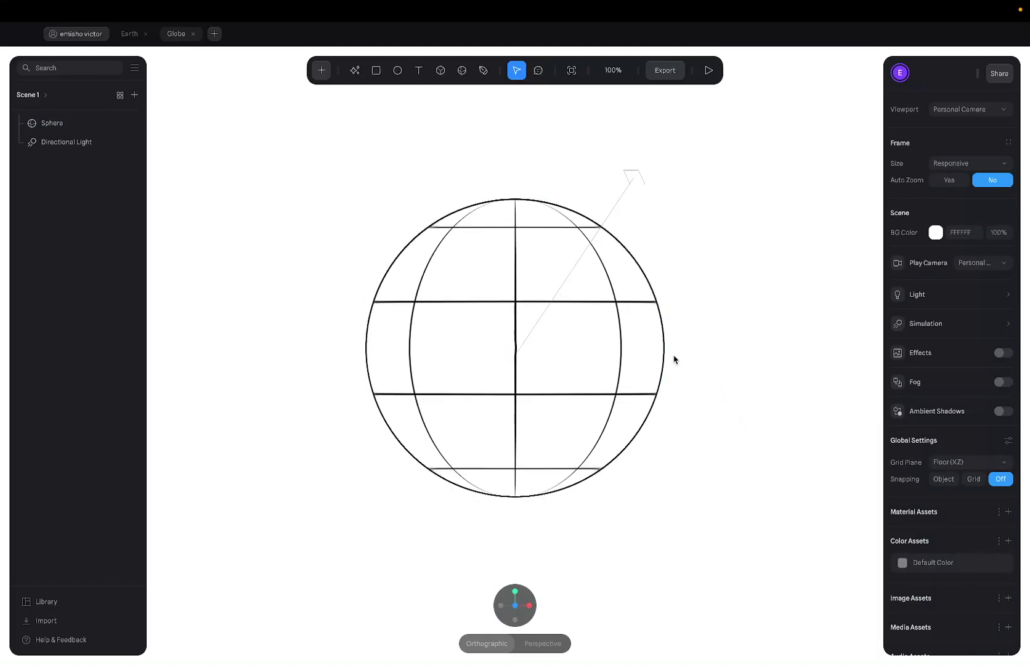
Preview the scene, then add a second state named State to the sphere.
{"action": "left_click", "coordinate": [708, 70]}
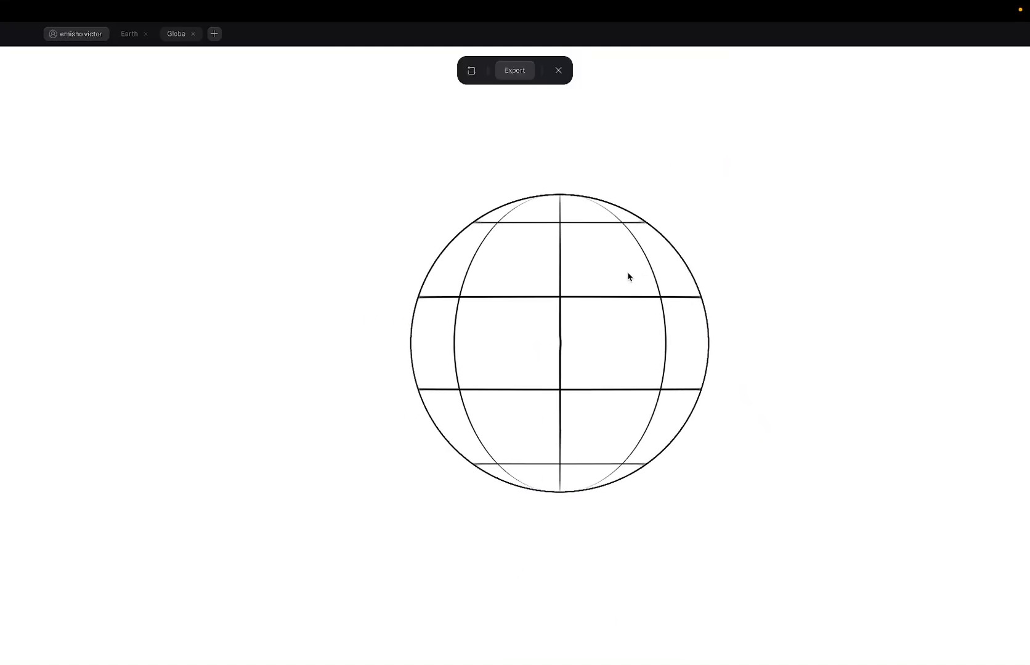
{"action": "left_click", "coordinate": [558, 70]}
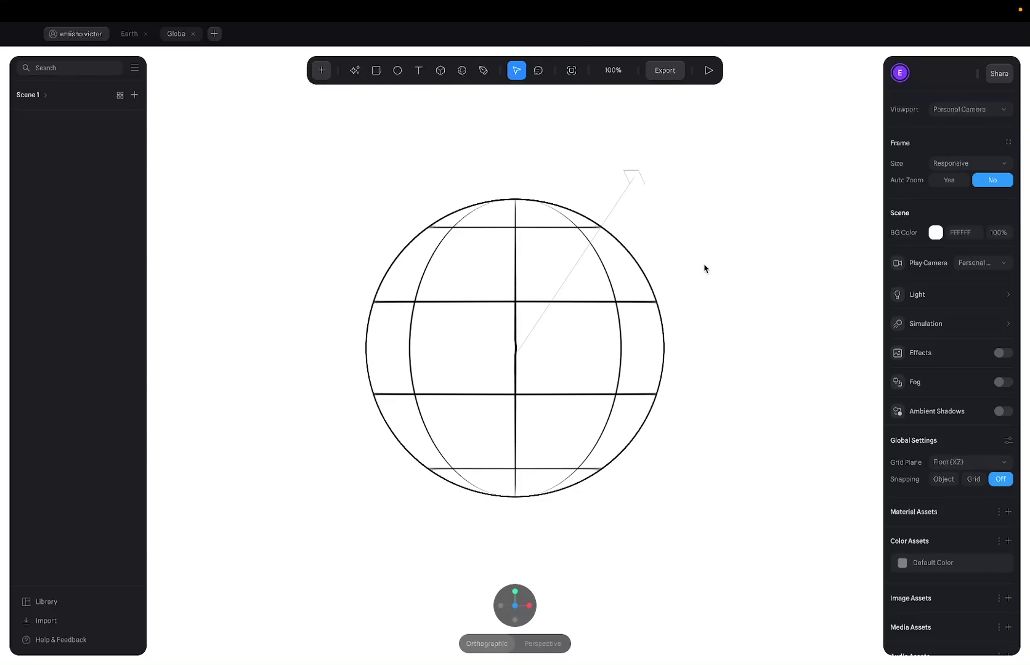
{"action": "left_click", "coordinate": [598, 307]}
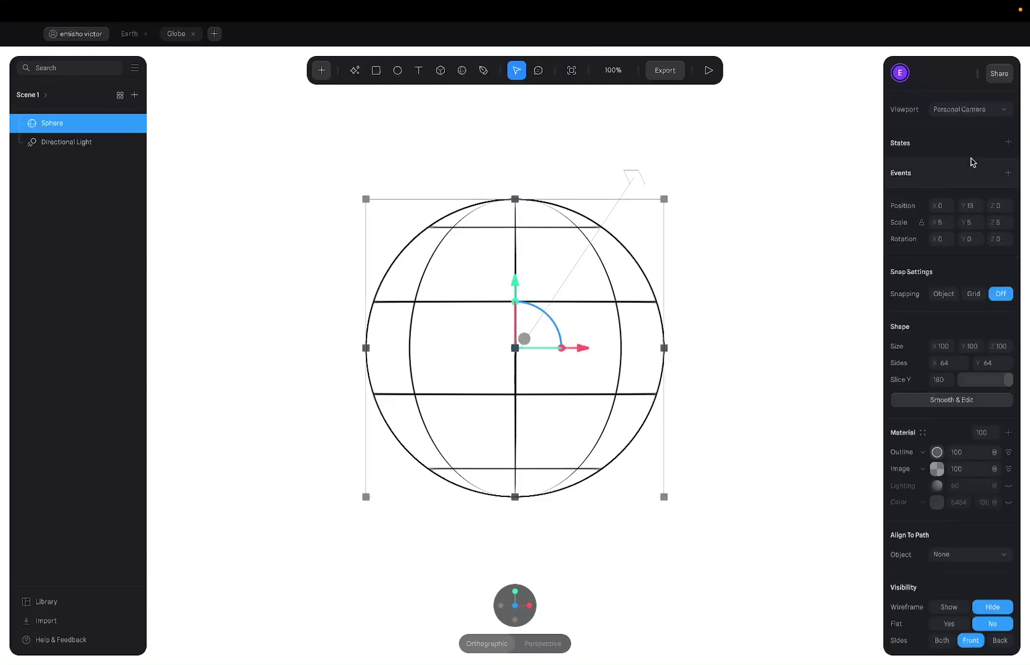
{"action": "left_click", "coordinate": [1008, 144]}
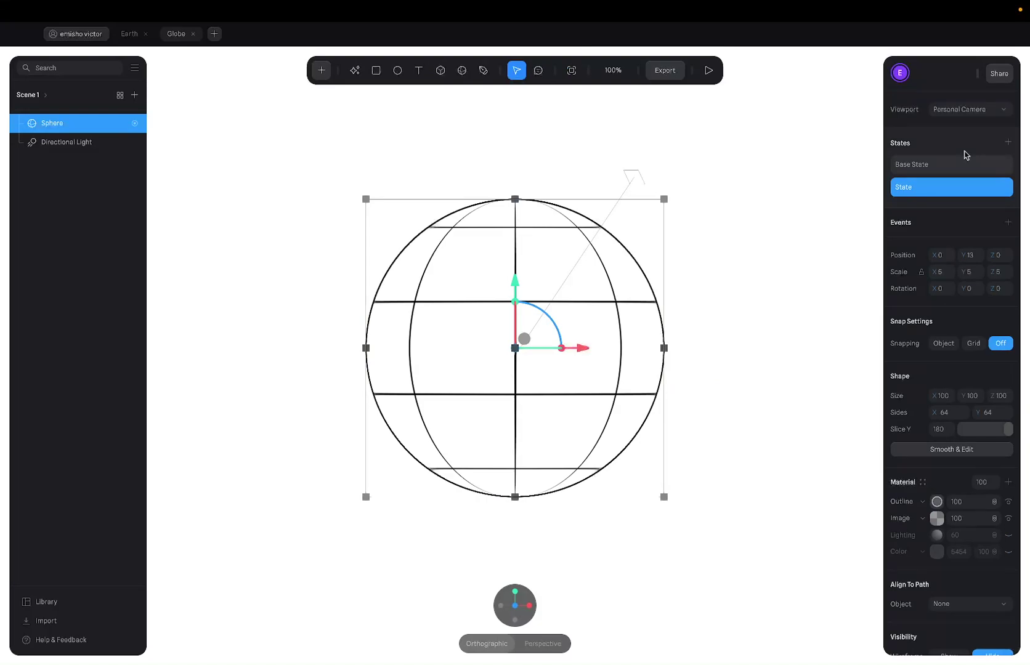
Toggle the sphere between Base State and State to compare them.
{"action": "left_click", "coordinate": [948, 165]}
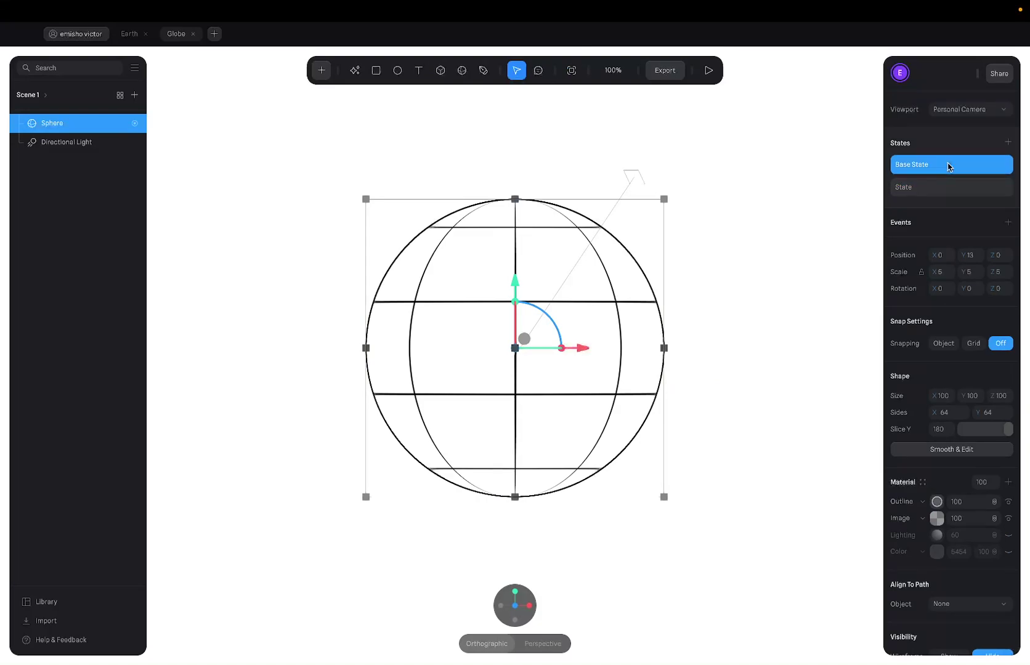
{"action": "left_click", "coordinate": [932, 186]}
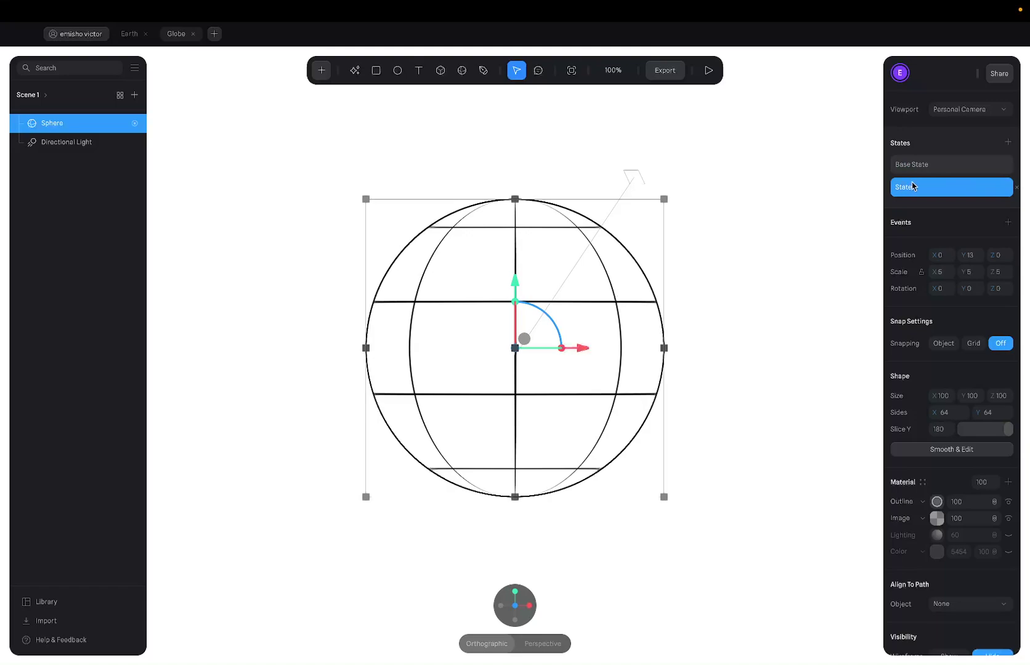
{"action": "left_click", "coordinate": [912, 175]}
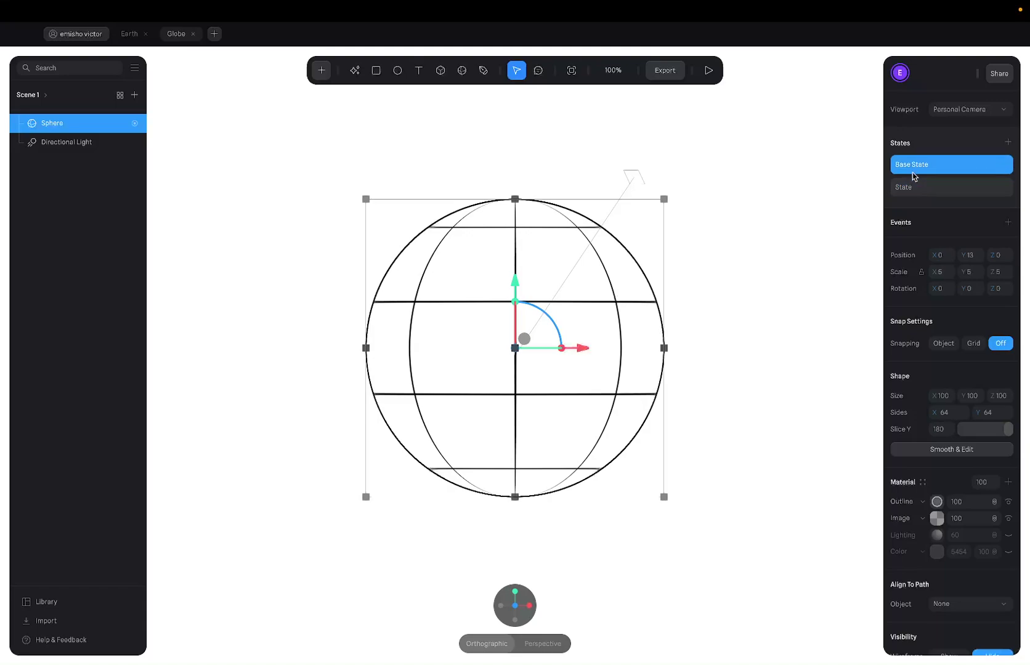
{"action": "left_click", "coordinate": [913, 193]}
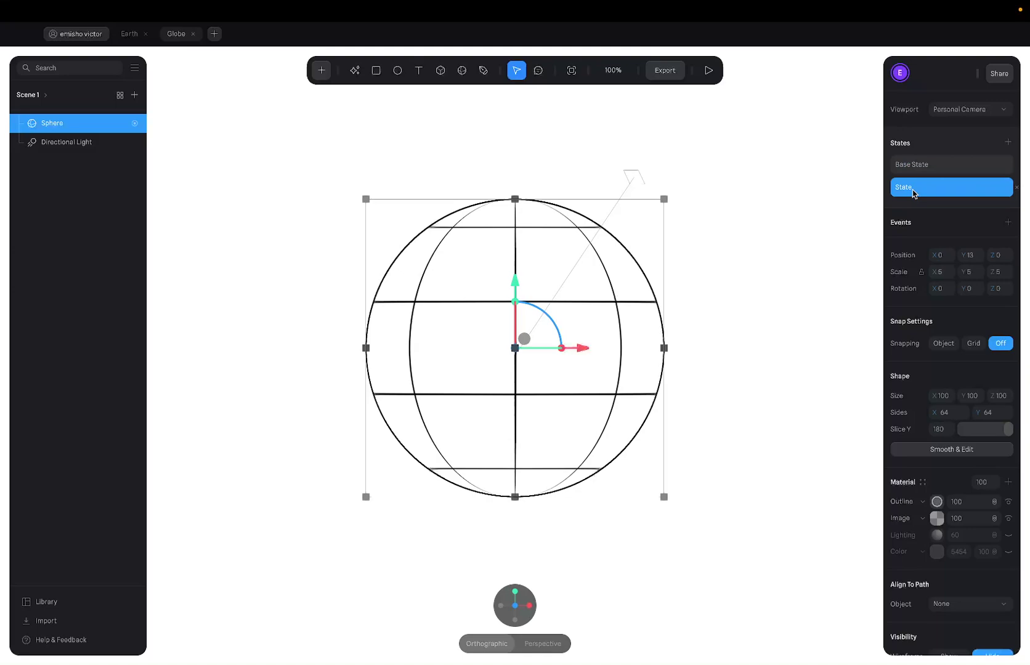
{"action": "left_click", "coordinate": [972, 288]}
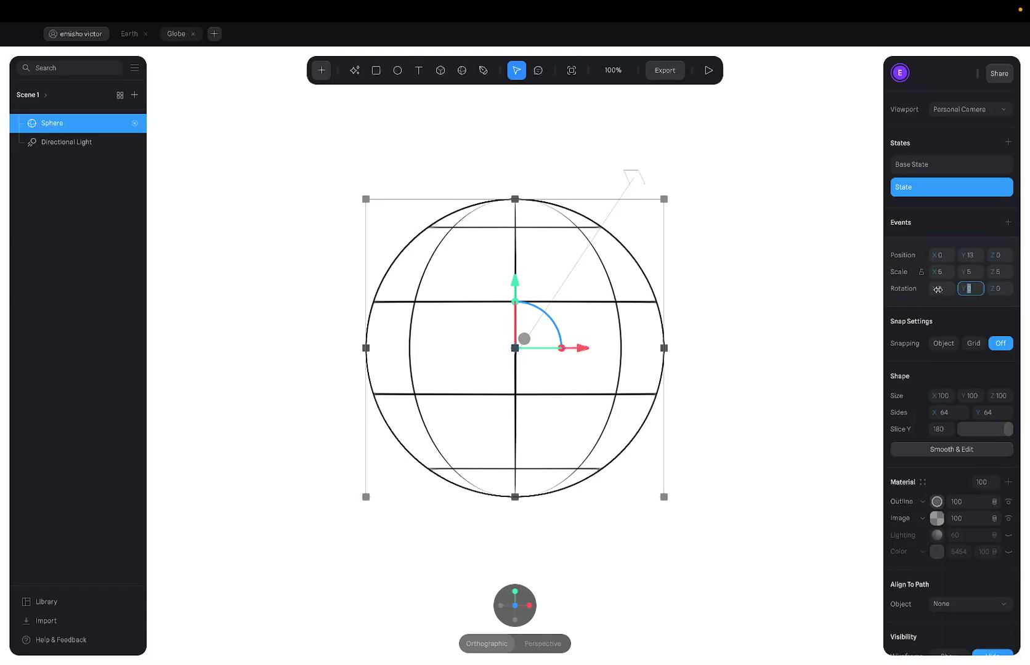
{"action": "left_click_drag", "start_coordinate": [937, 289], "coordinate": [978, 287]}
Admit the waiting participant in Google Meet and return to the Spline globe scene.
{"action": "key", "text": "ctrl+Left"}
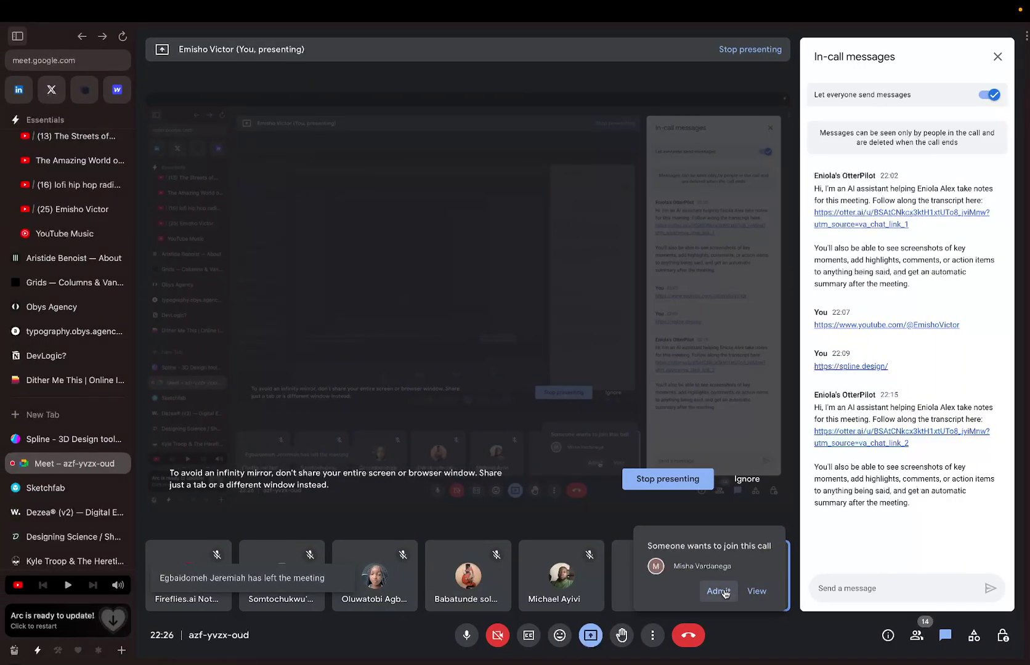
{"action": "left_click", "coordinate": [725, 592]}
{"action": "key", "text": "ctrl+Right"}
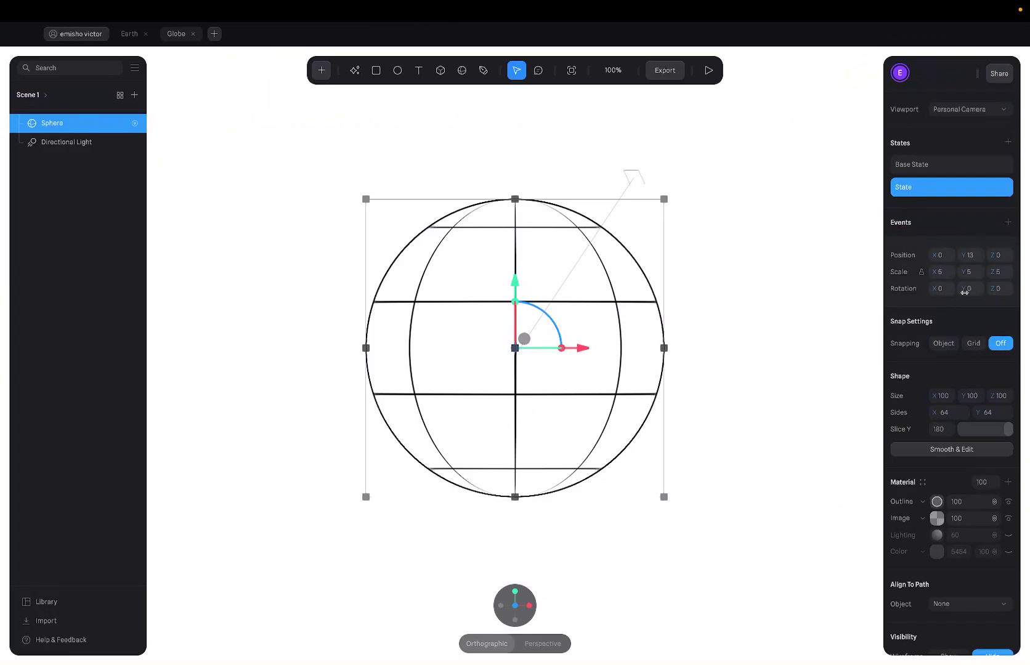
Set the sphere's State rotation Y to -360.
{"action": "left_click_drag", "start_coordinate": [965, 293], "coordinate": [83, 287]}
{"action": "key", "text": "ctrl+z"}
{"action": "key", "text": "ctrl+z"}
{"action": "left_click", "coordinate": [973, 288]}
{"action": "key", "text": "BackSpace"}
{"action": "key", "text": "Return"}
Preview the scene and compare Base State with the -360 State.
{"action": "left_click", "coordinate": [708, 73]}
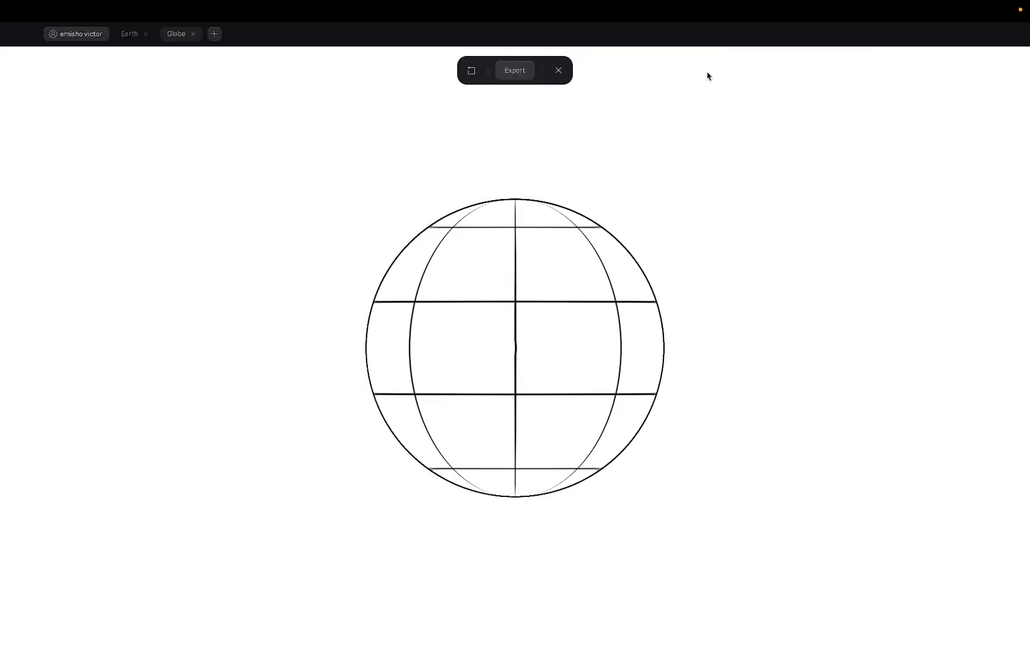
{"action": "left_click", "coordinate": [558, 70]}
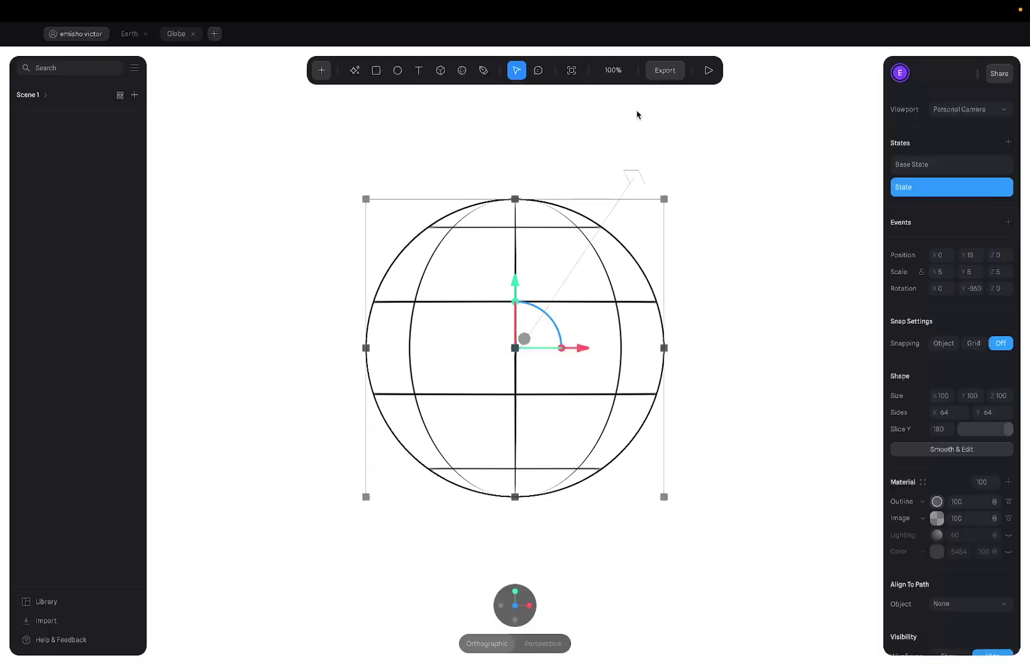
{"action": "left_click", "coordinate": [951, 163]}
{"action": "left_click", "coordinate": [947, 186]}
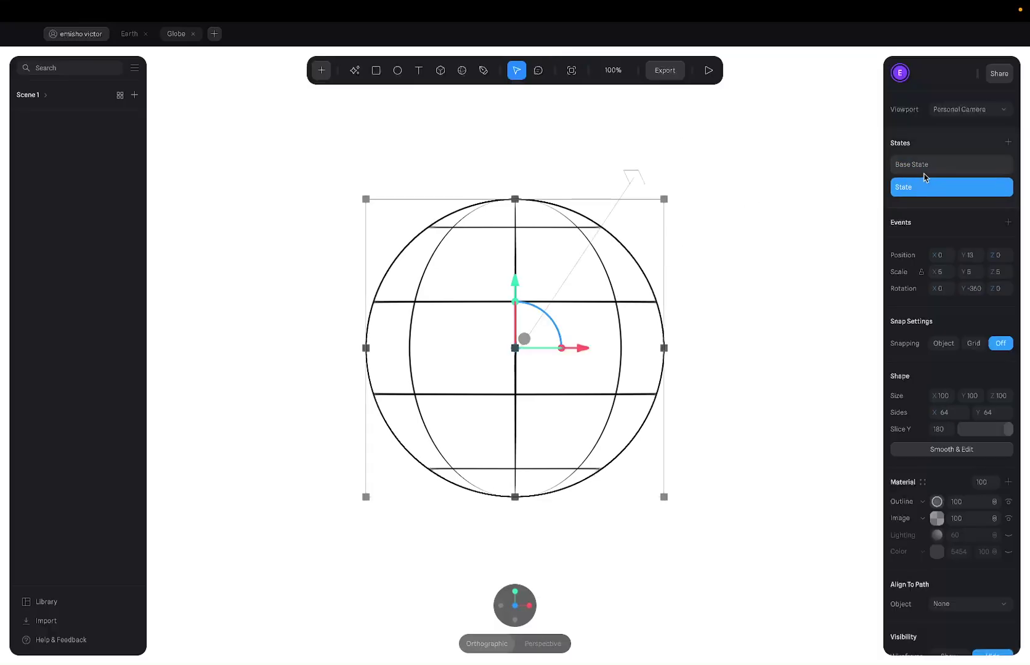
{"action": "left_click", "coordinate": [922, 172]}
{"action": "left_click", "coordinate": [928, 191]}
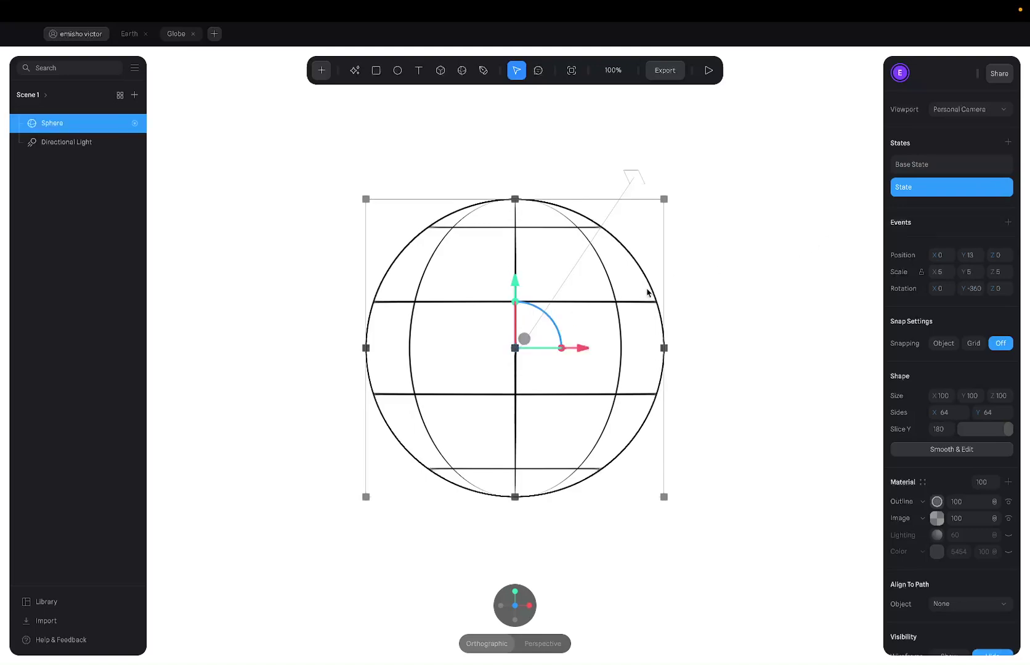
Add a Start event with a Transition action moving the sphere to State.
{"action": "left_click", "coordinate": [1006, 222]}
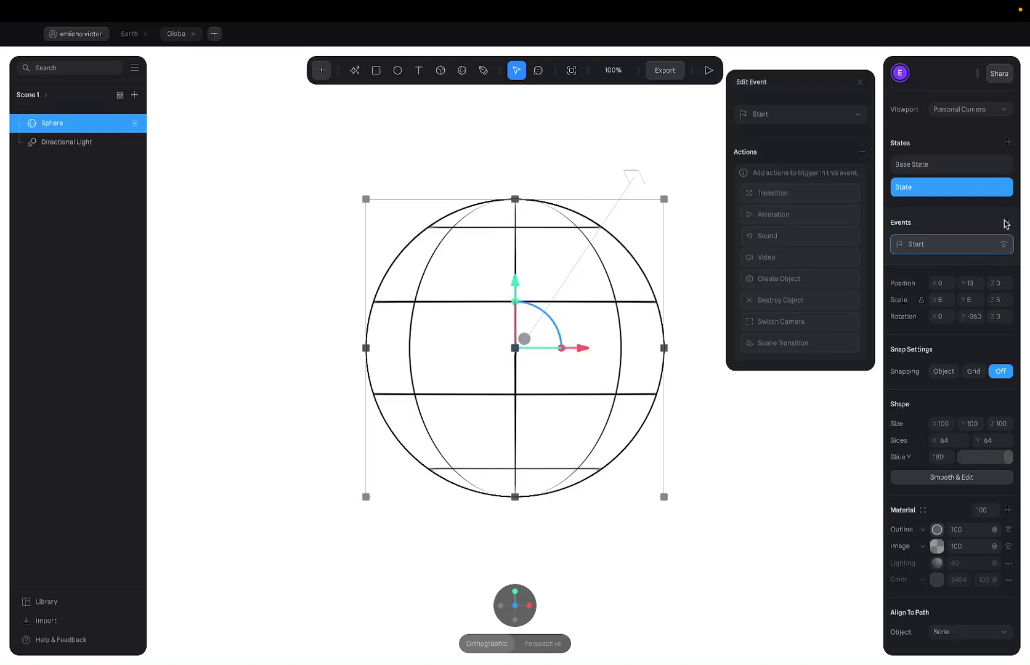
{"action": "left_click", "coordinate": [789, 192]}
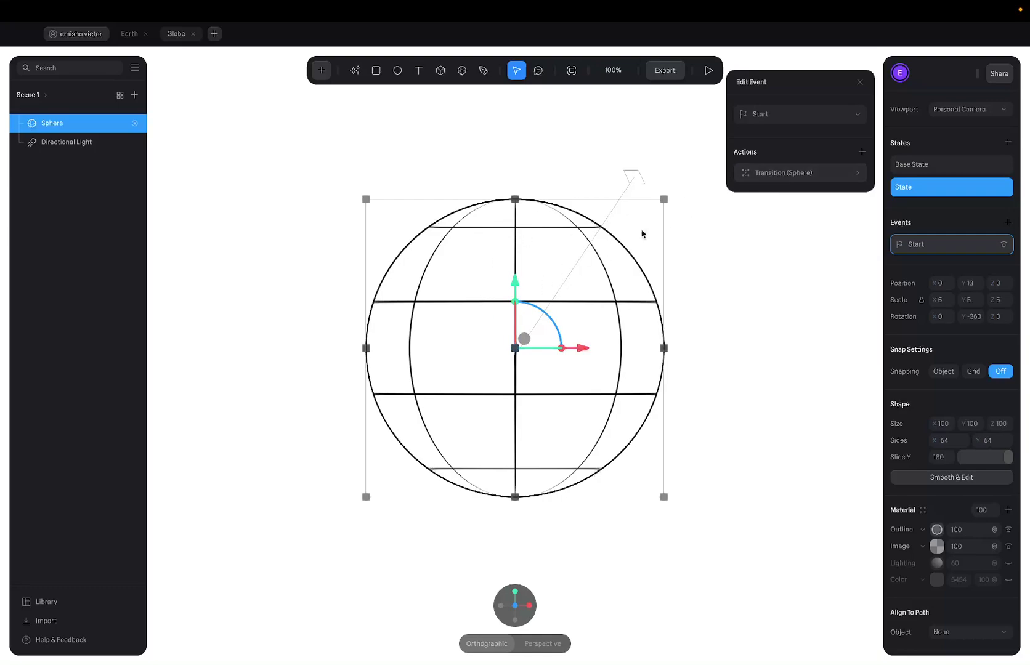
{"action": "left_click", "coordinate": [783, 173]}
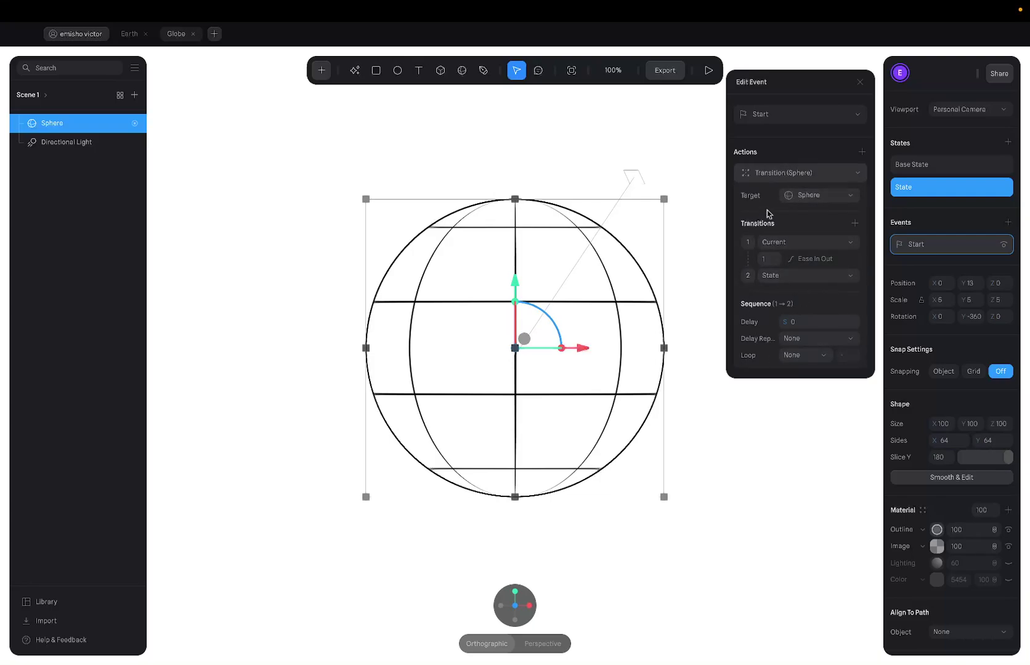
Preview the spinning globe twice in play mode.
{"action": "left_click", "coordinate": [707, 70]}
{"action": "left_click", "coordinate": [558, 70]}
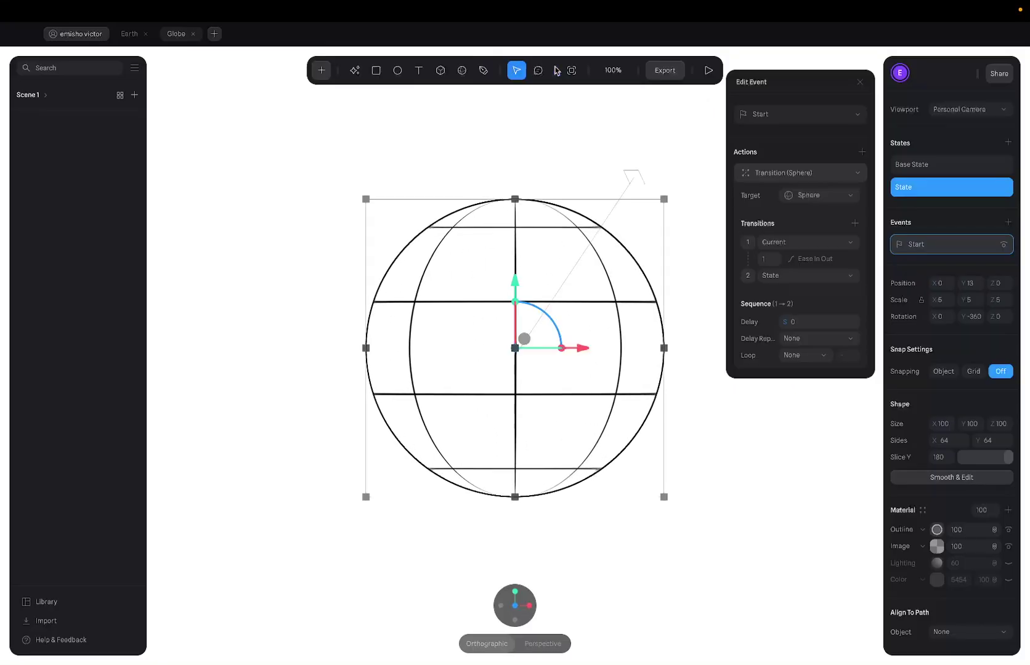
{"action": "left_click", "coordinate": [706, 70]}
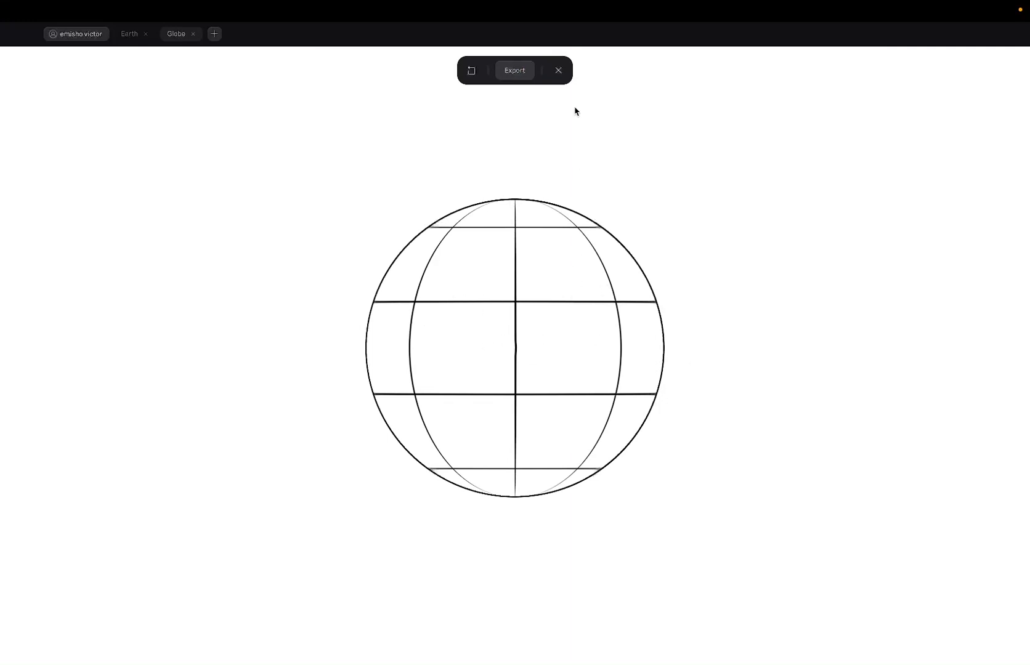
{"action": "left_click", "coordinate": [560, 67]}
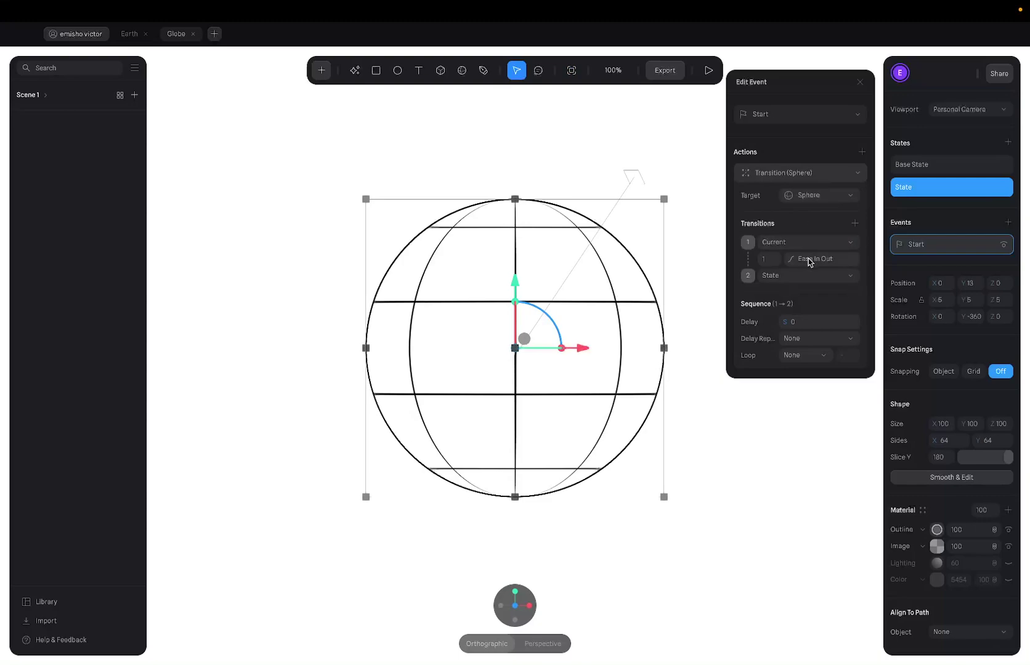
Change the transition easing from Ease In Out to Linear and preview the spin.
{"action": "left_click", "coordinate": [809, 260]}
{"action": "left_click", "coordinate": [818, 301]}
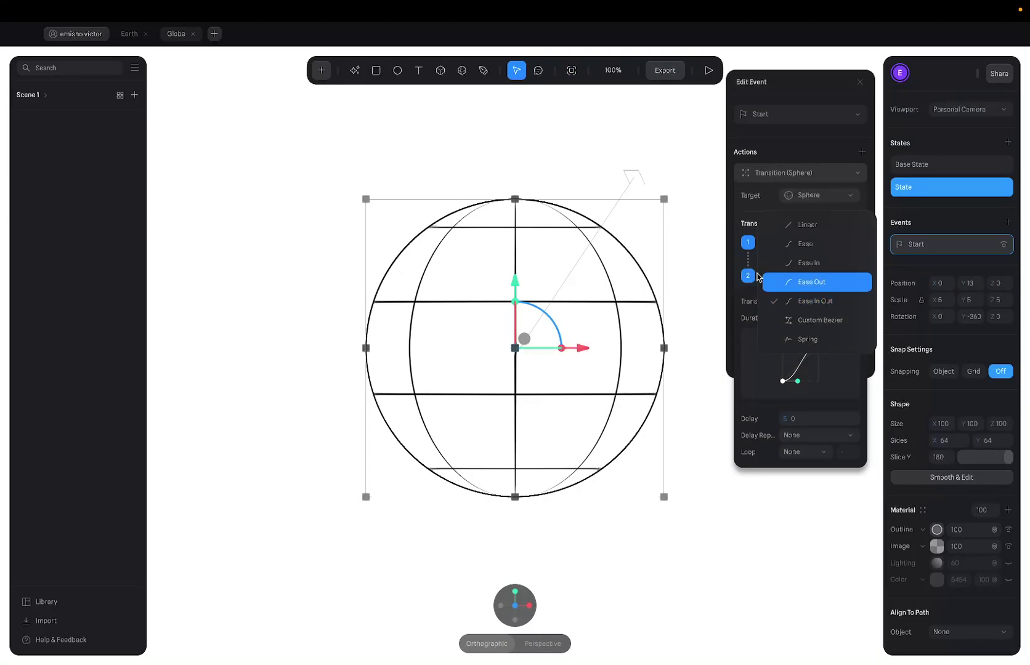
{"action": "left_click", "coordinate": [749, 271]}
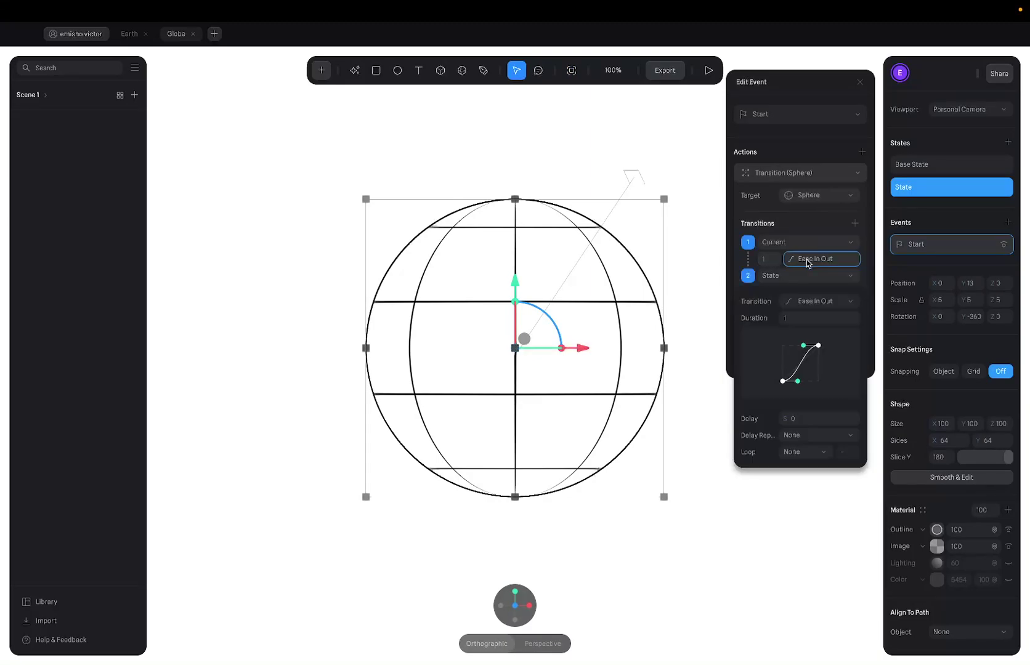
{"action": "left_click", "coordinate": [813, 301]}
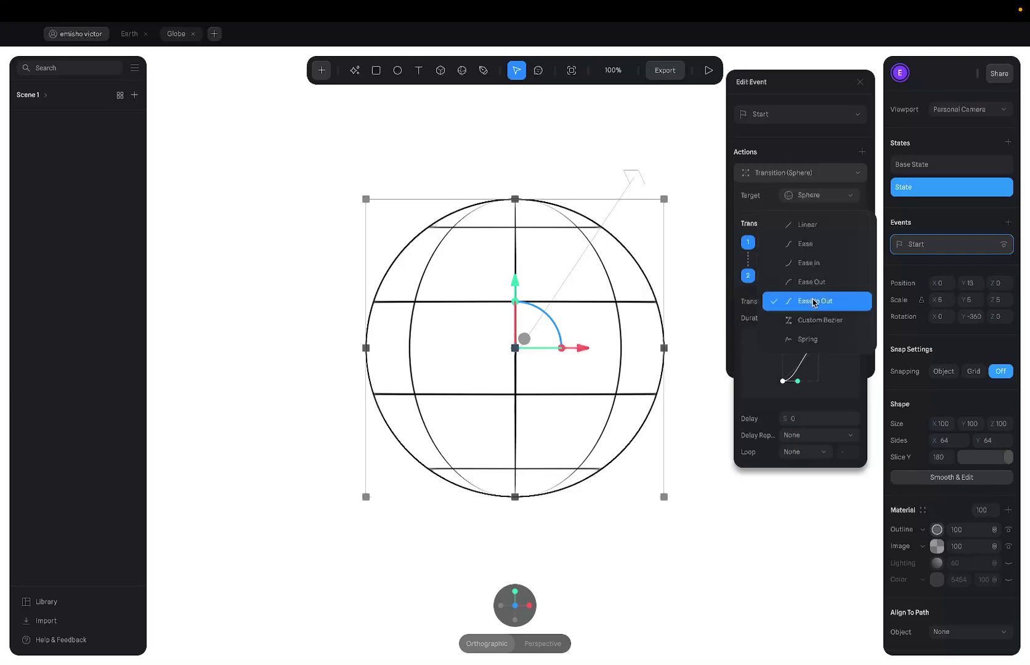
{"action": "left_click", "coordinate": [804, 234]}
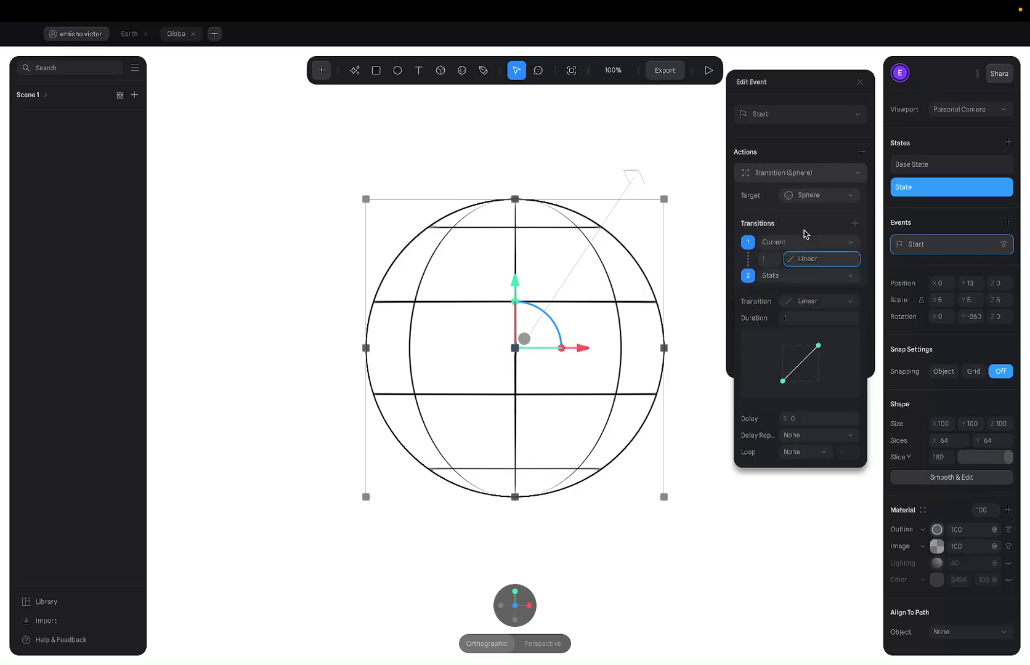
{"action": "left_click", "coordinate": [710, 77]}
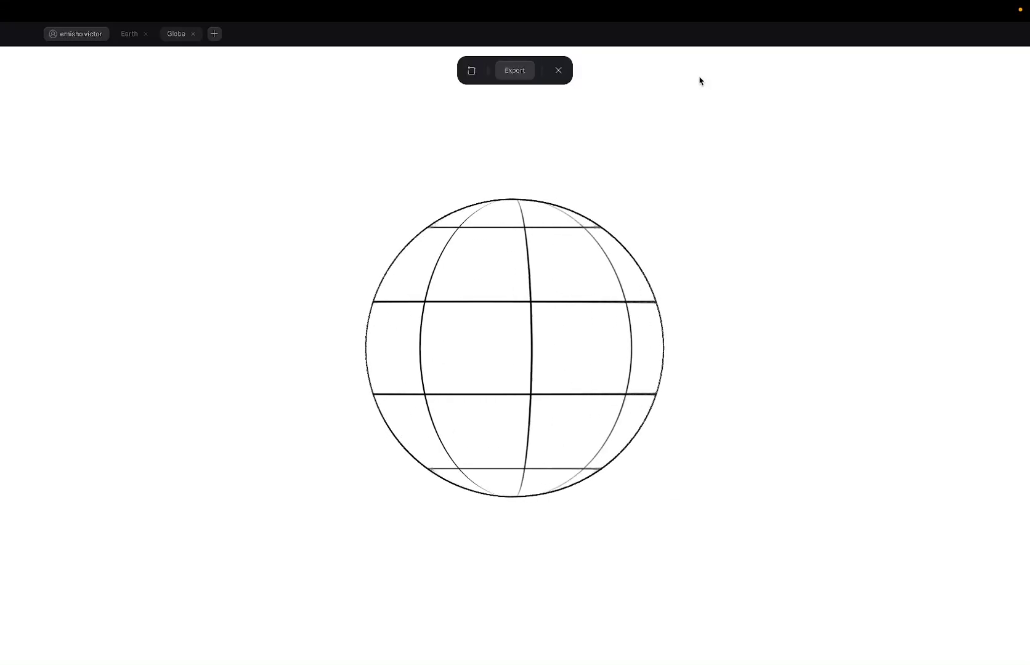
{"action": "left_click", "coordinate": [561, 75]}
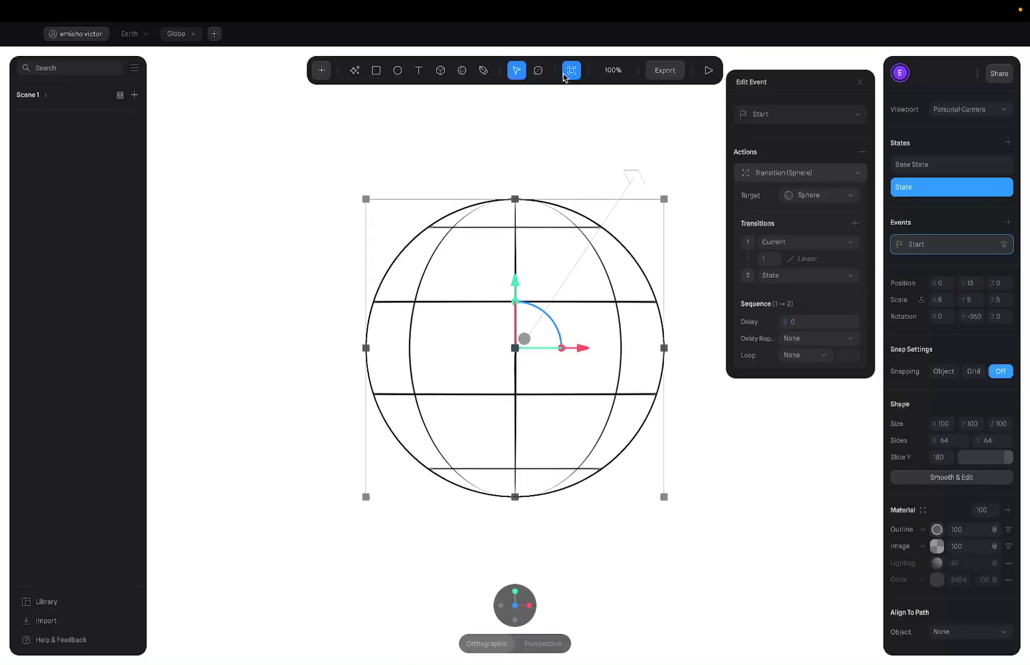
Set the transition duration to 15 and play the rotation.
{"action": "left_click", "coordinate": [774, 259]}
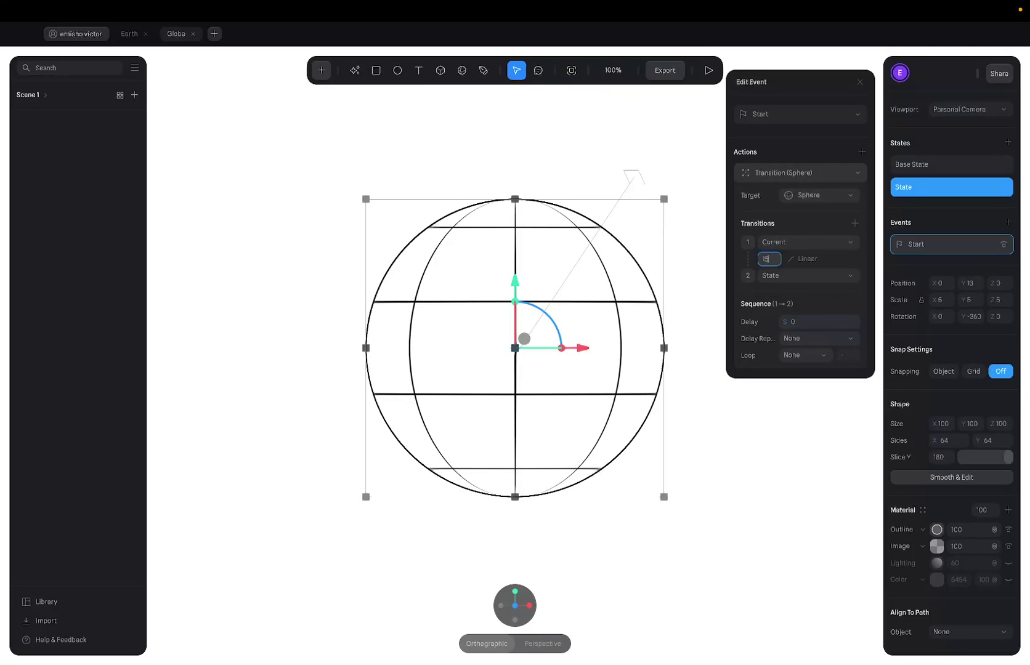
{"action": "key", "text": "Return"}
{"action": "left_click", "coordinate": [708, 71]}
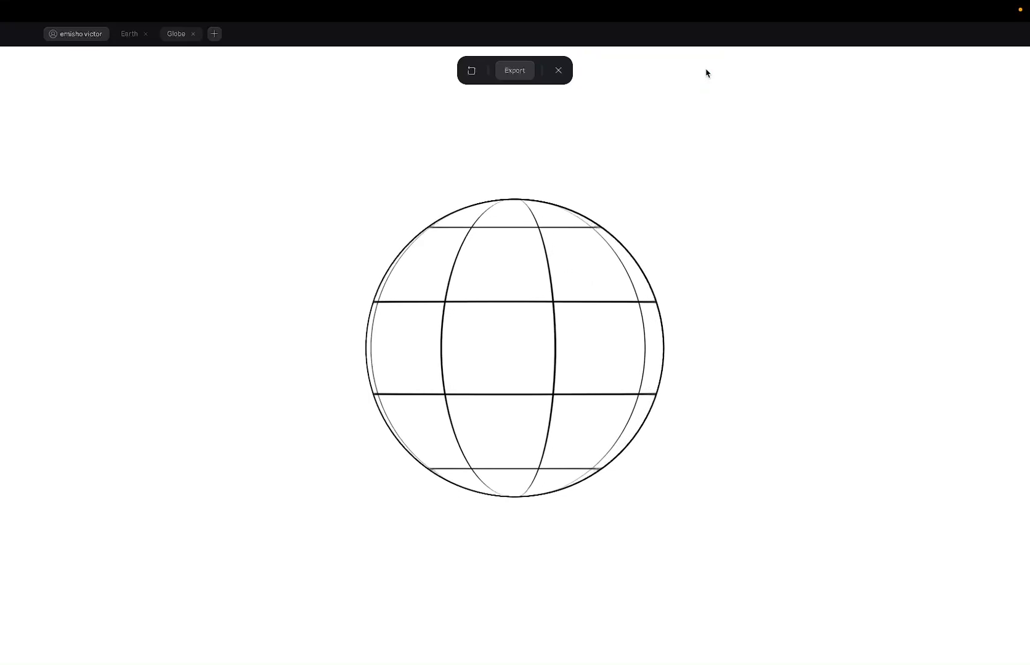
Change the transition duration to 10.
{"action": "left_click", "coordinate": [563, 71]}
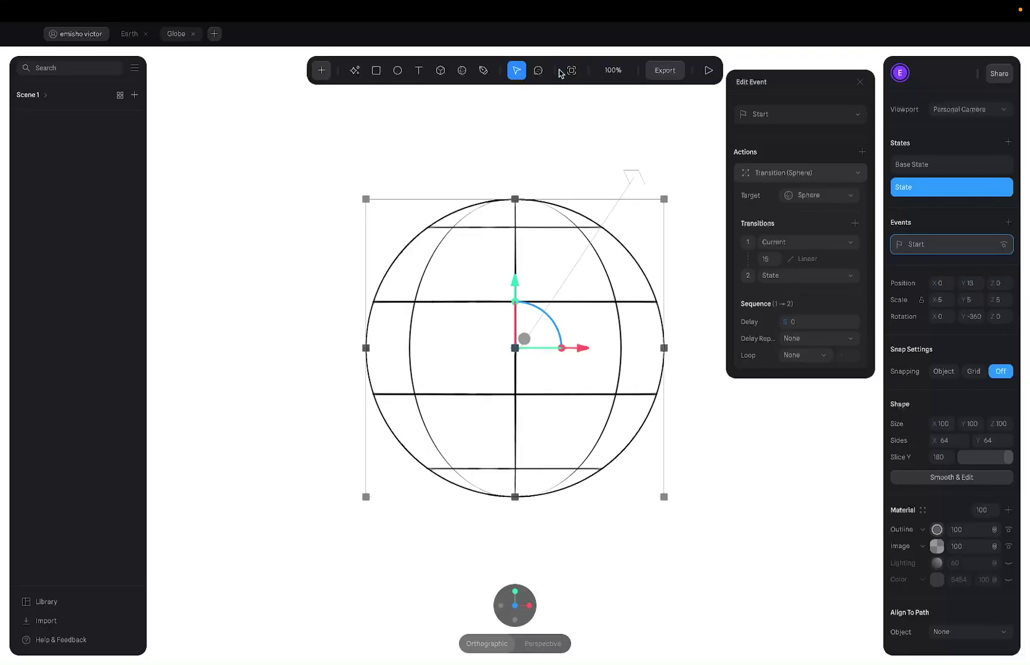
{"action": "left_click", "coordinate": [771, 259]}
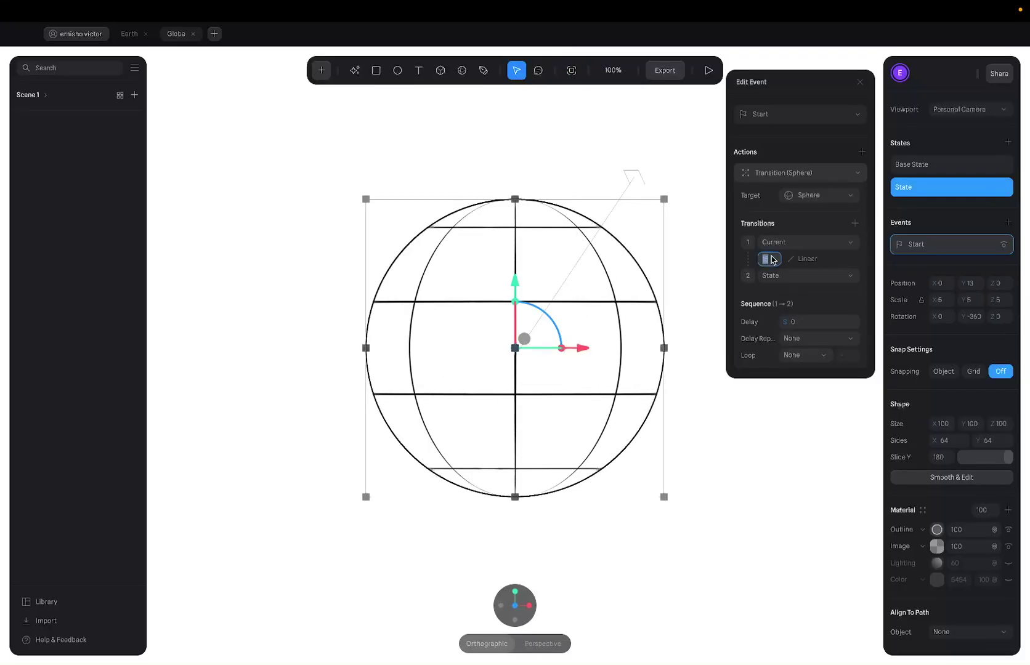
{"action": "type", "text": "10"}
{"action": "key", "text": "Return"}
Preview the faster globe rotation twice.
{"action": "left_click", "coordinate": [707, 70]}
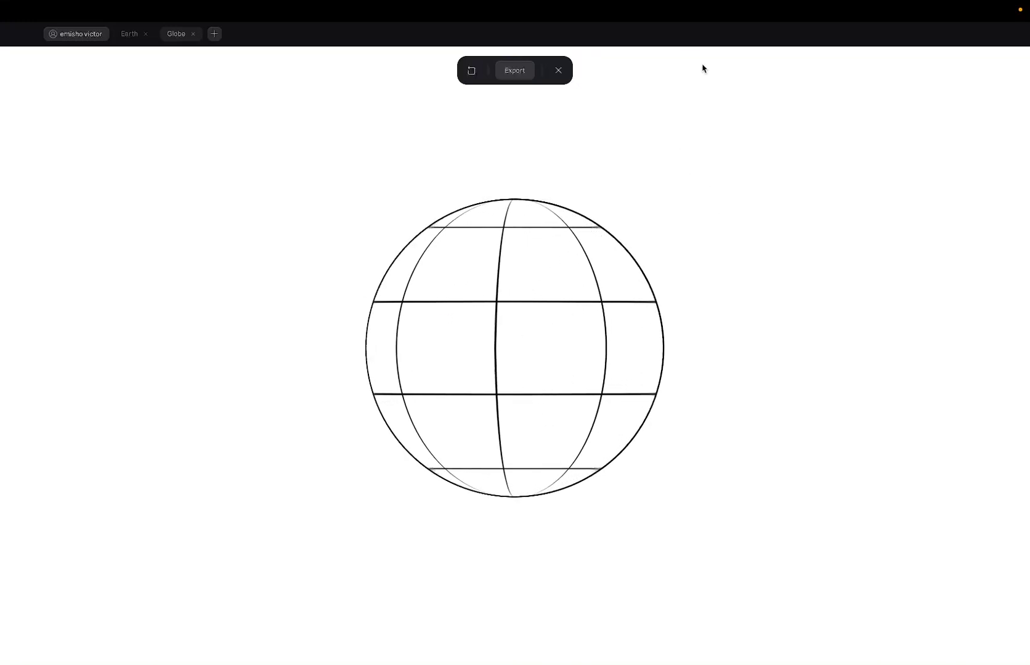
{"action": "left_click", "coordinate": [558, 70]}
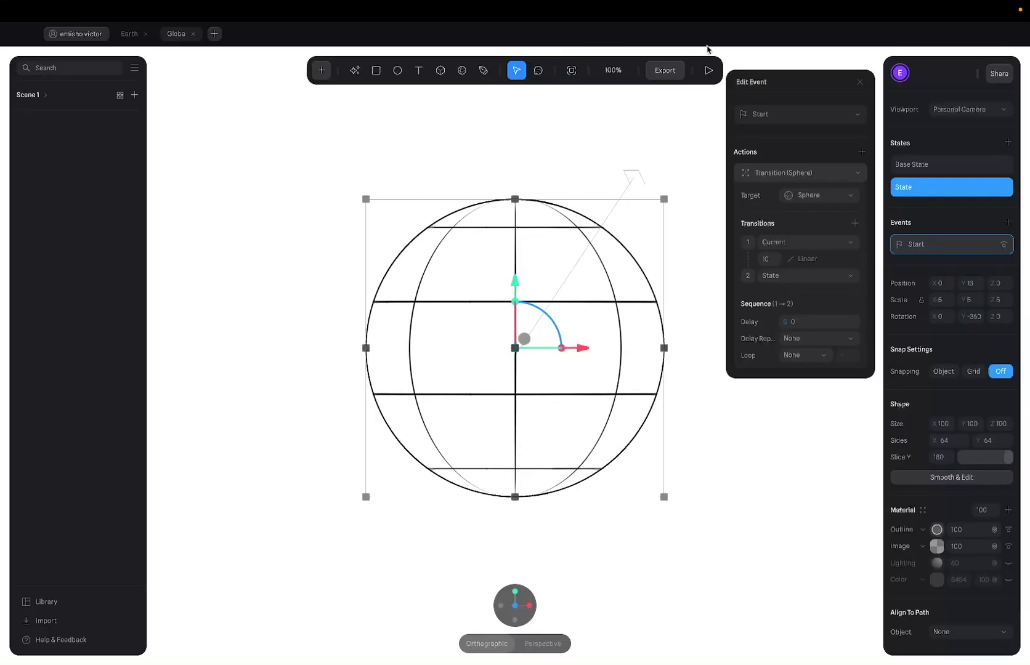
{"action": "left_click", "coordinate": [708, 70]}
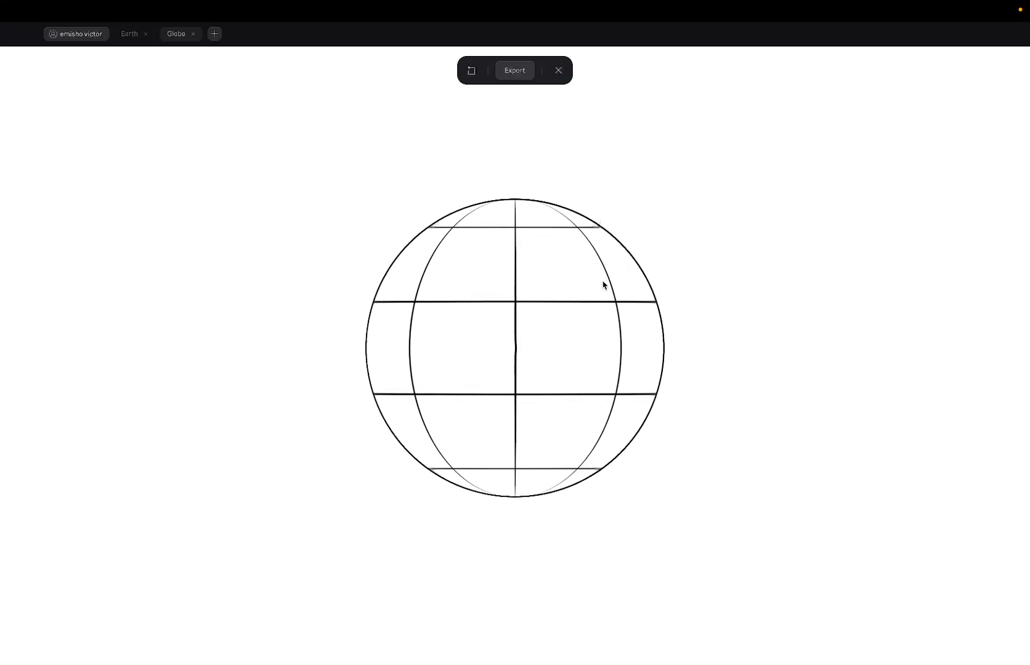
{"action": "left_click", "coordinate": [558, 70]}
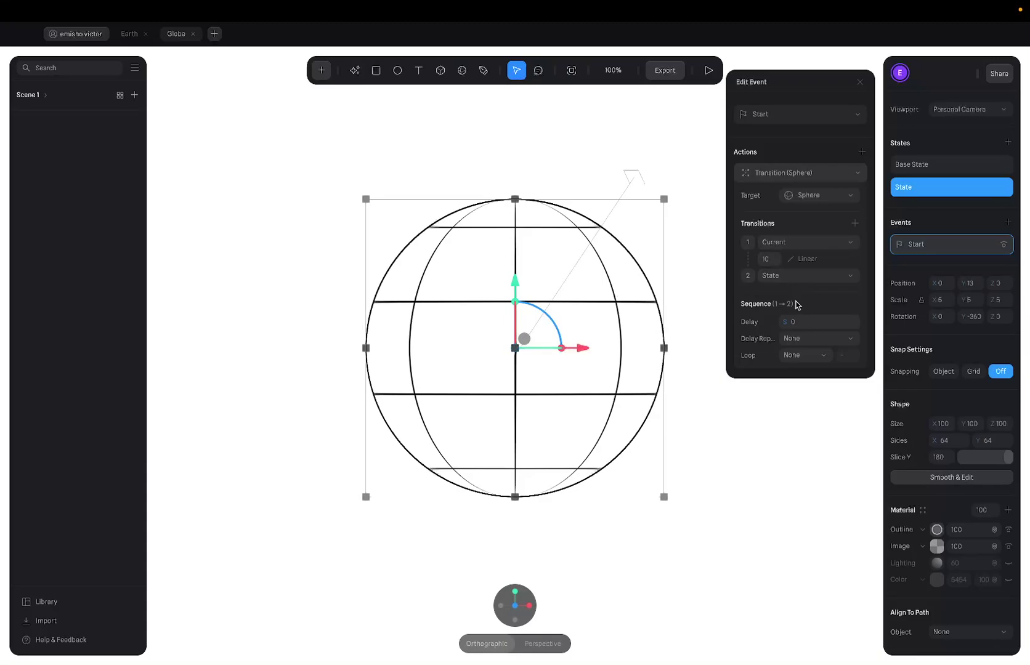
Set the transition Loop to Infinite and keep Cycle at None.
{"action": "left_click", "coordinate": [790, 356]}
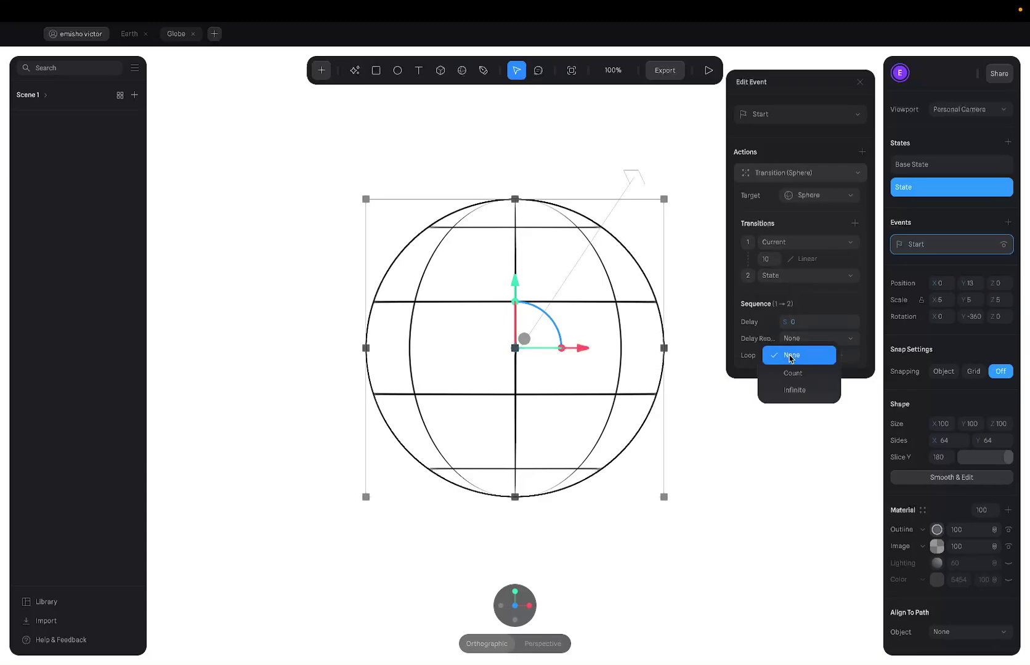
{"action": "left_click", "coordinate": [803, 397]}
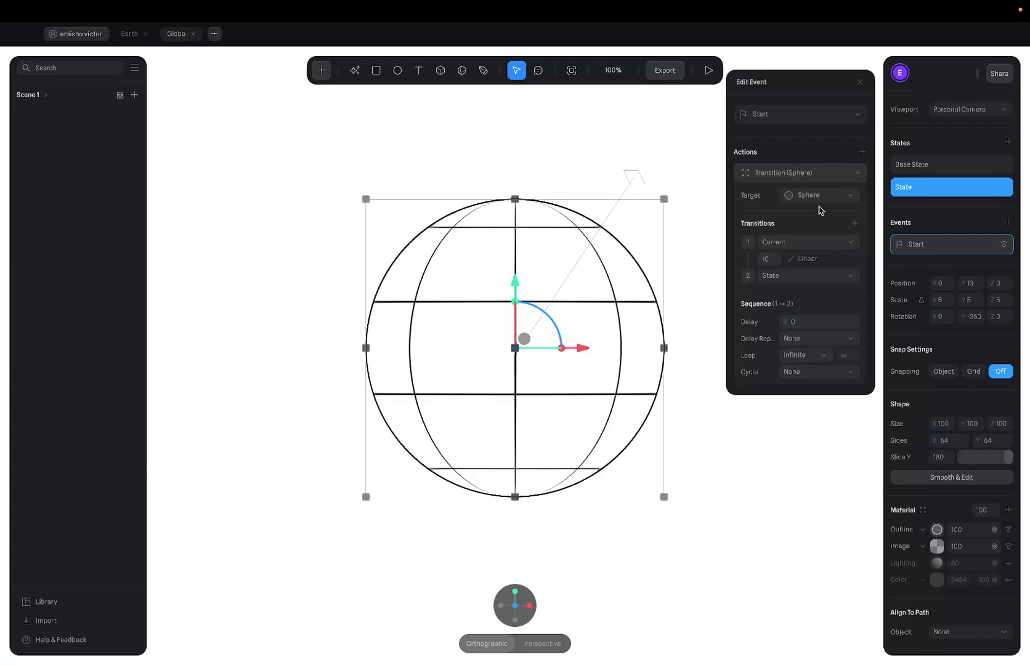
{"action": "left_click", "coordinate": [805, 371]}
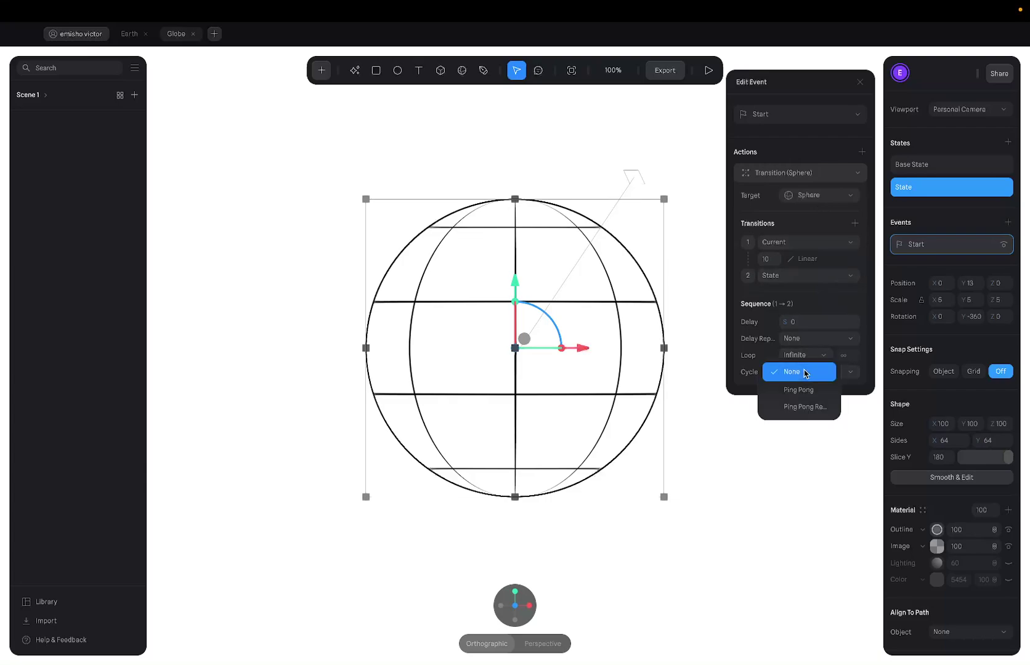
{"action": "left_click", "coordinate": [765, 369]}
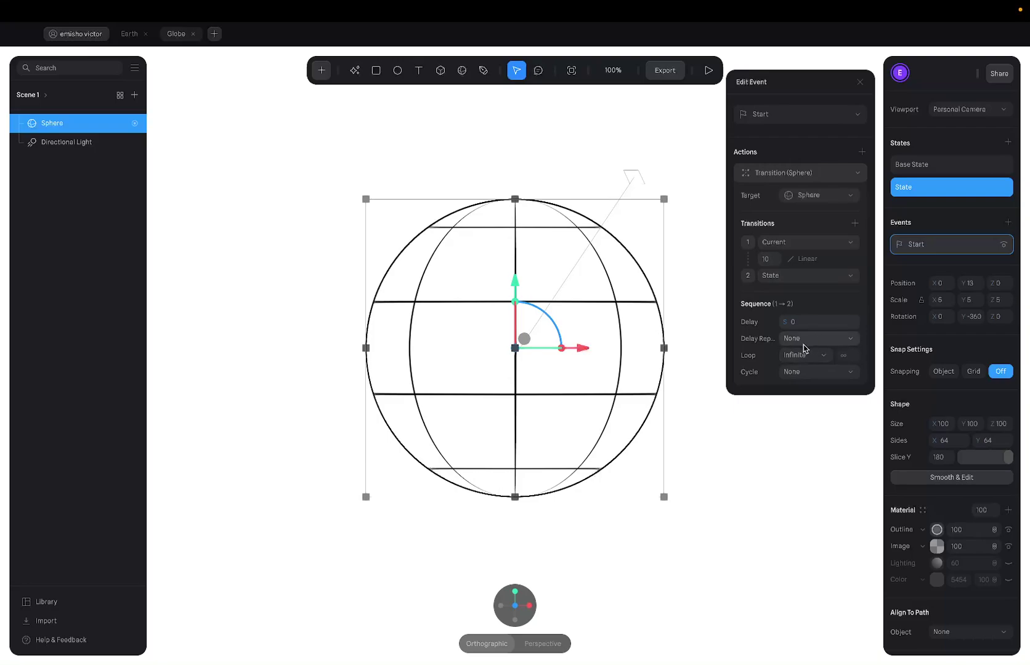
Preview the continuously looping globe spin twice.
{"action": "left_click", "coordinate": [708, 69]}
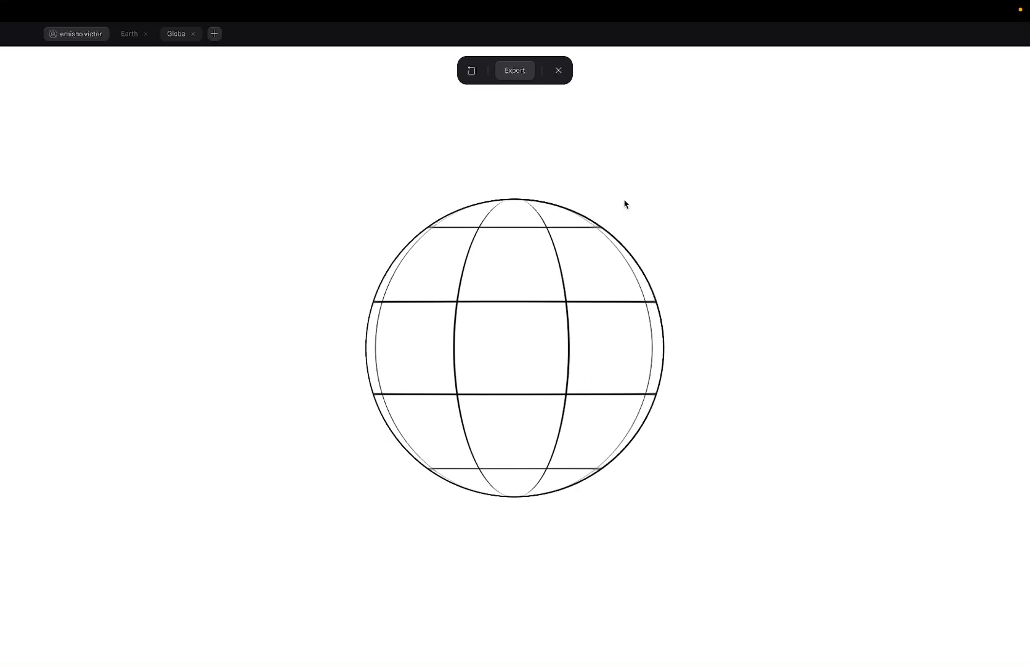
{"action": "left_click", "coordinate": [556, 72]}
{"action": "left_click", "coordinate": [713, 73]}
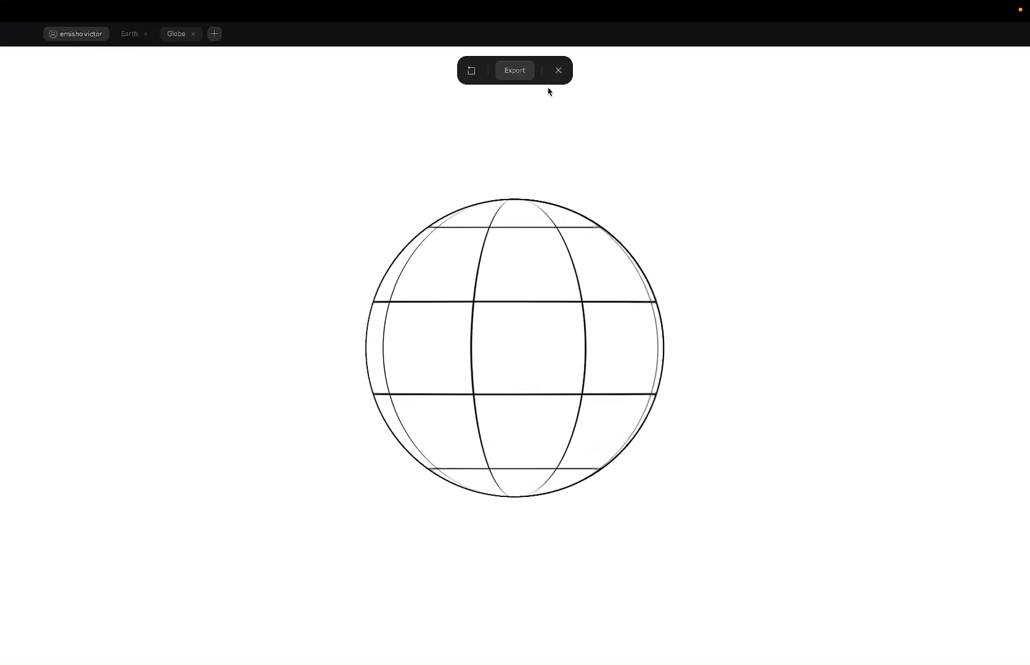
{"action": "left_click", "coordinate": [557, 71]}
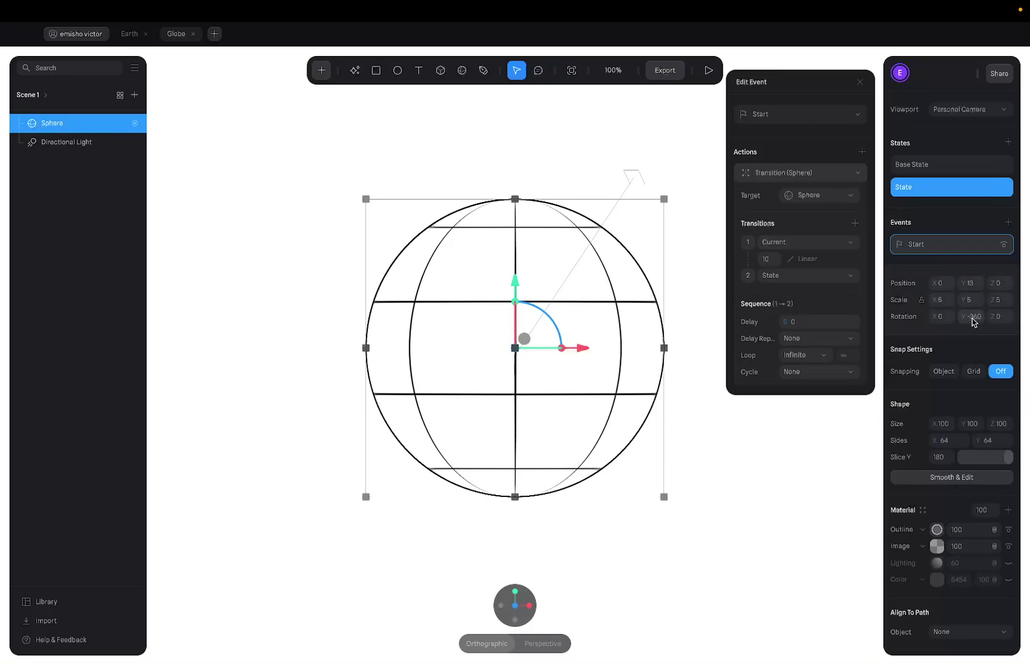
Change the end state's Y rotation from -360 to 360, then preview the reversed spin.
{"action": "left_click", "coordinate": [918, 165]}
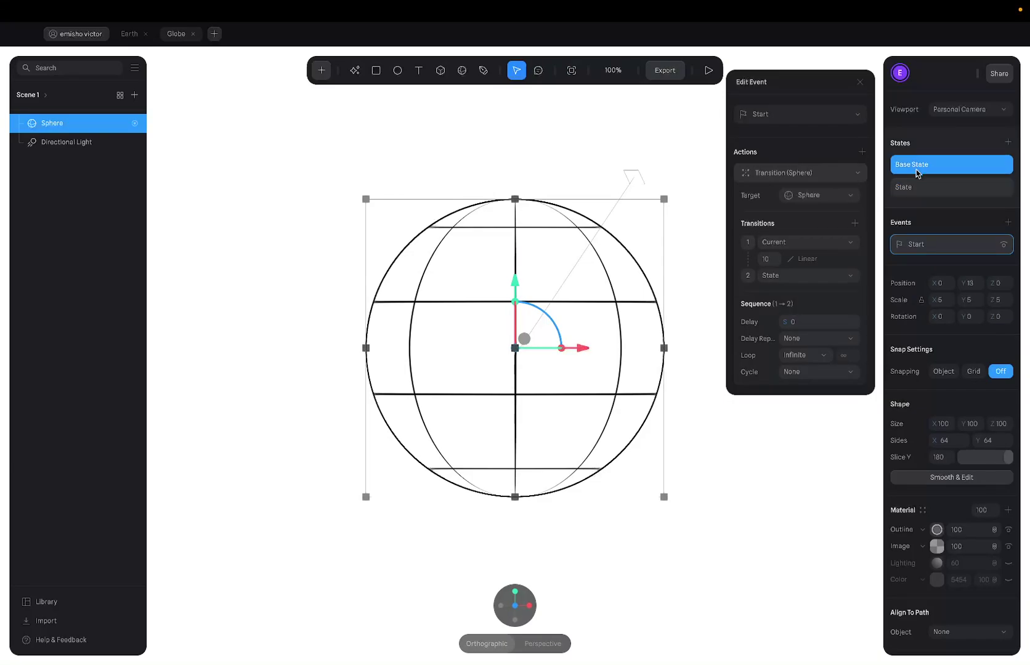
{"action": "left_click", "coordinate": [918, 187]}
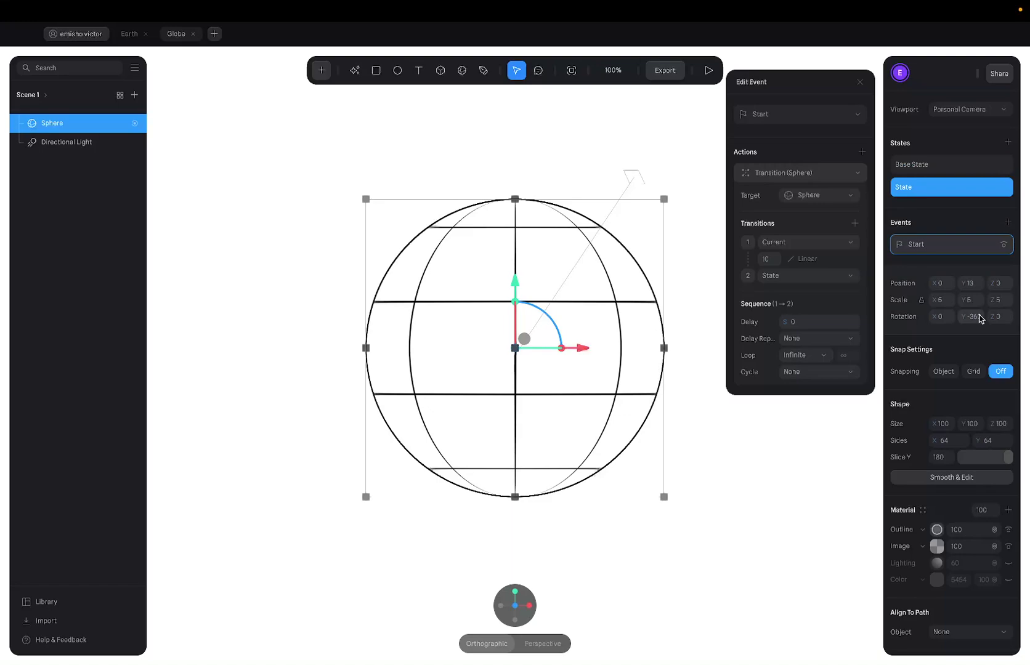
{"action": "left_click", "coordinate": [979, 318]}
{"action": "left_click", "coordinate": [979, 316]}
{"action": "left_click", "coordinate": [868, 210]}
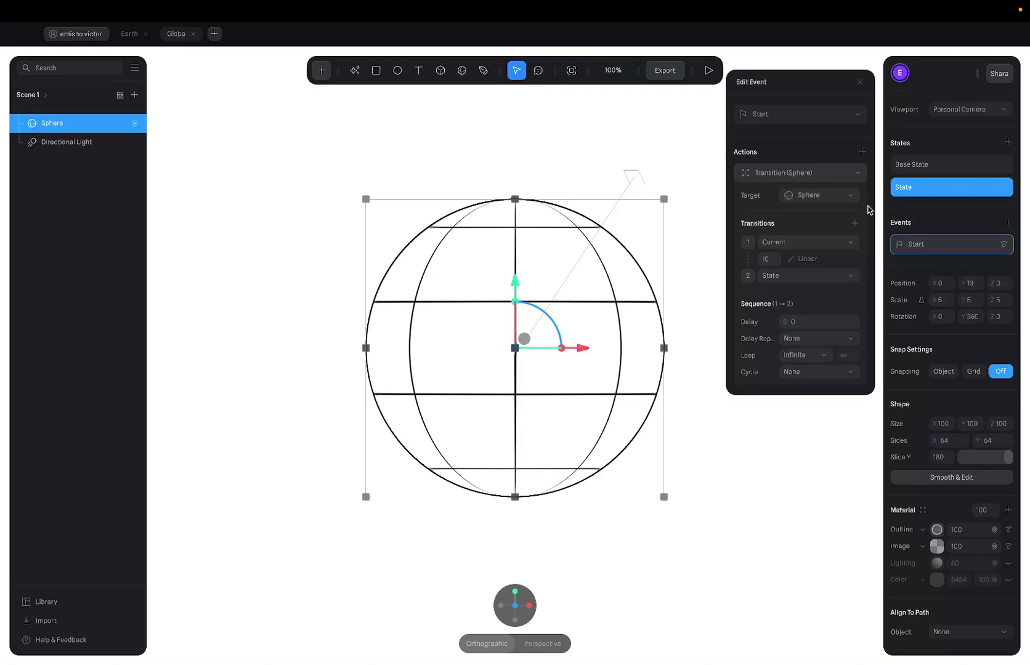
{"action": "left_click", "coordinate": [708, 70]}
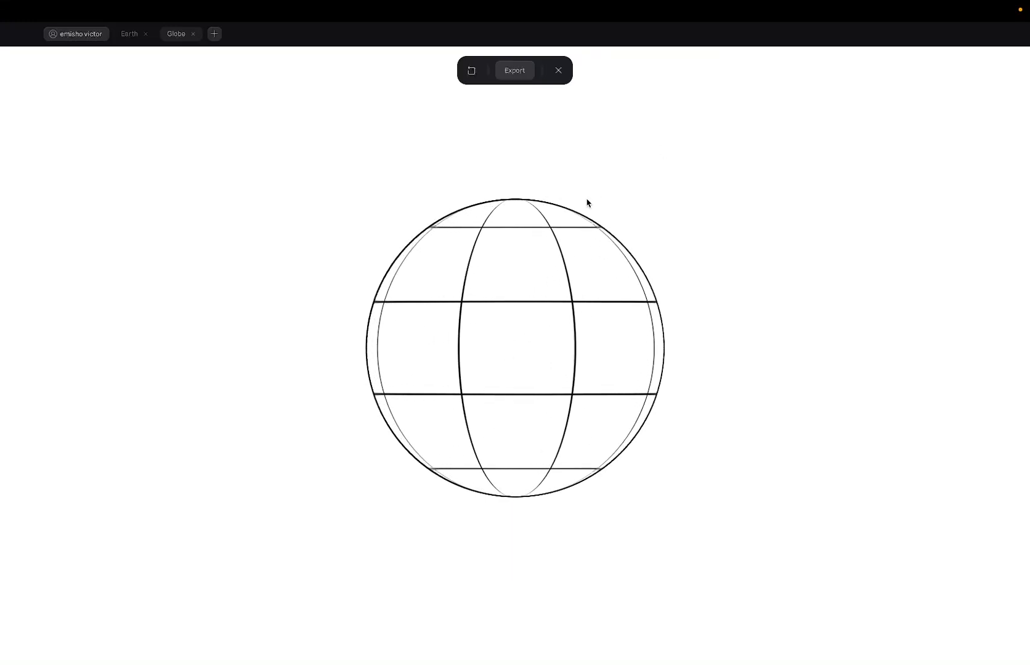
{"action": "left_click", "coordinate": [557, 69]}
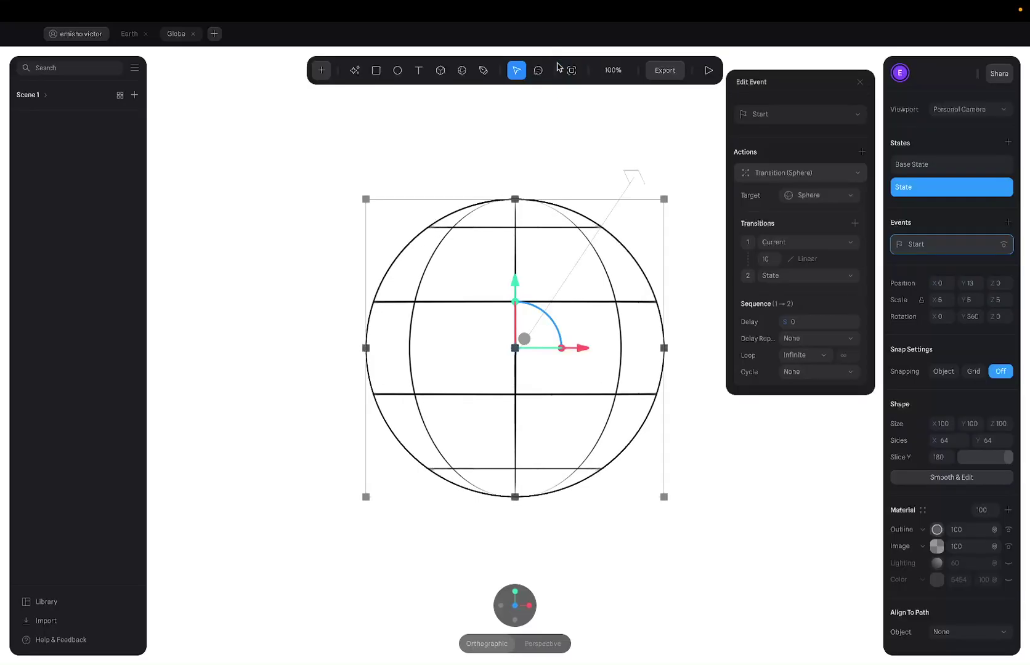
Set the Video Recording export to GIF format at 15 fps and close the export panel.
{"action": "left_click", "coordinate": [675, 72]}
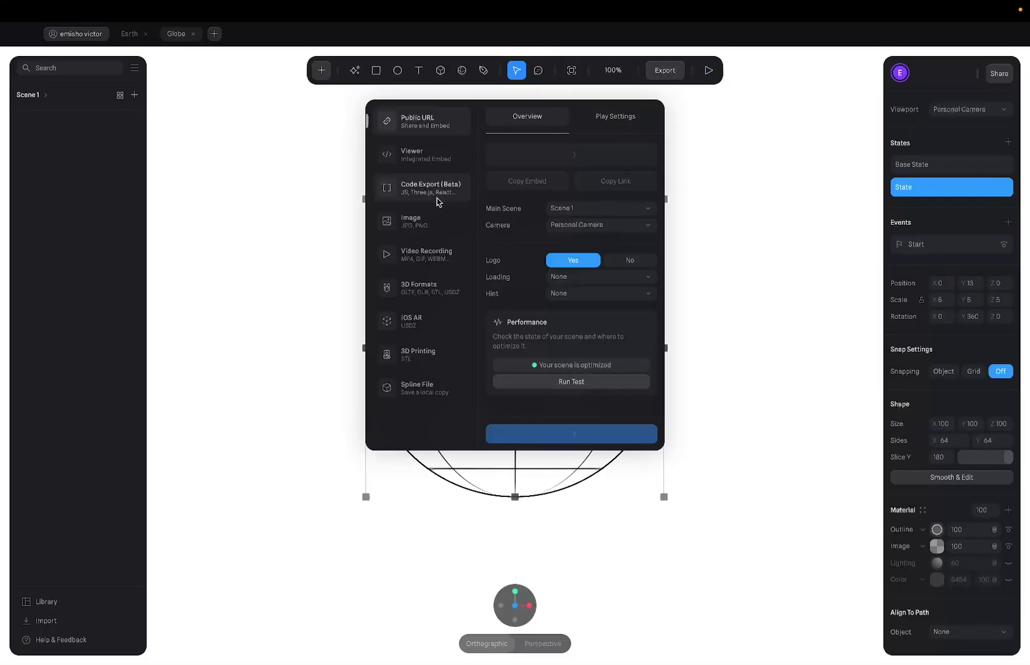
{"action": "left_click", "coordinate": [418, 267]}
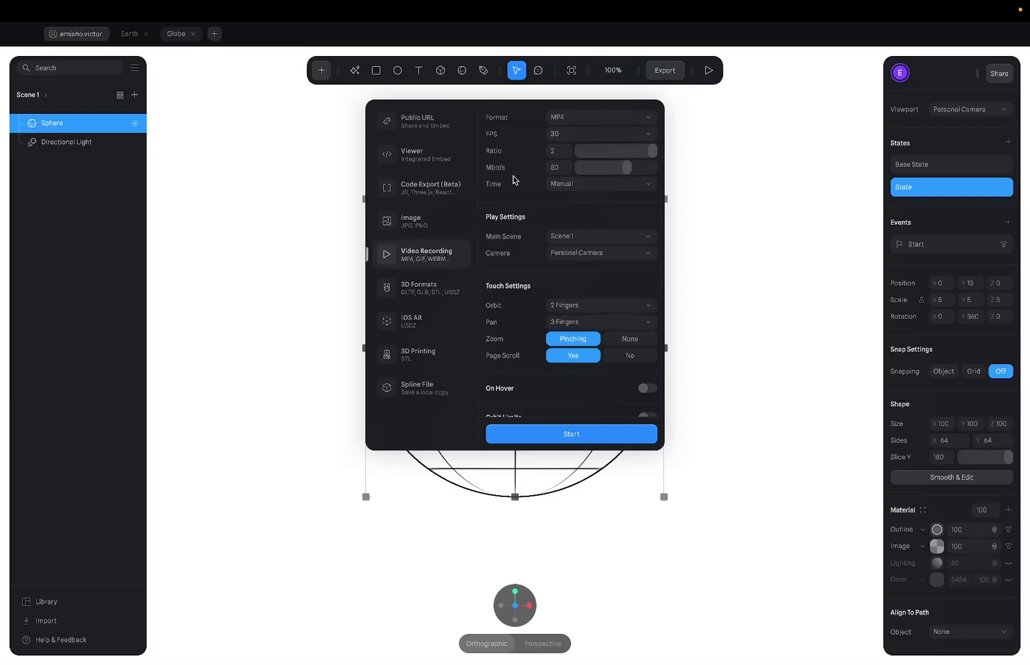
{"action": "left_click", "coordinate": [583, 115]}
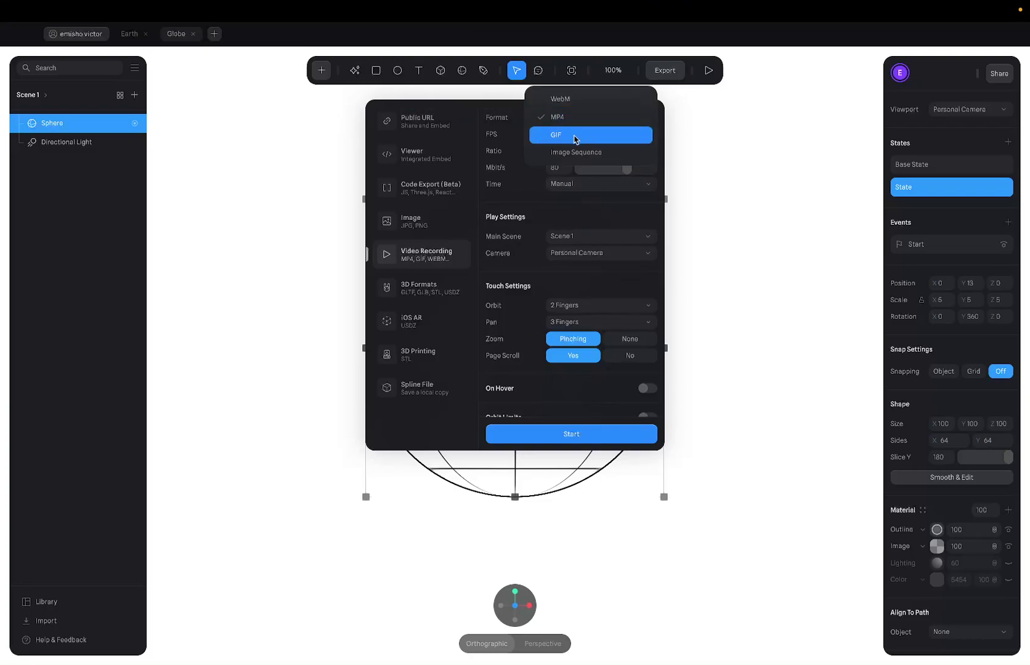
{"action": "left_click", "coordinate": [574, 134]}
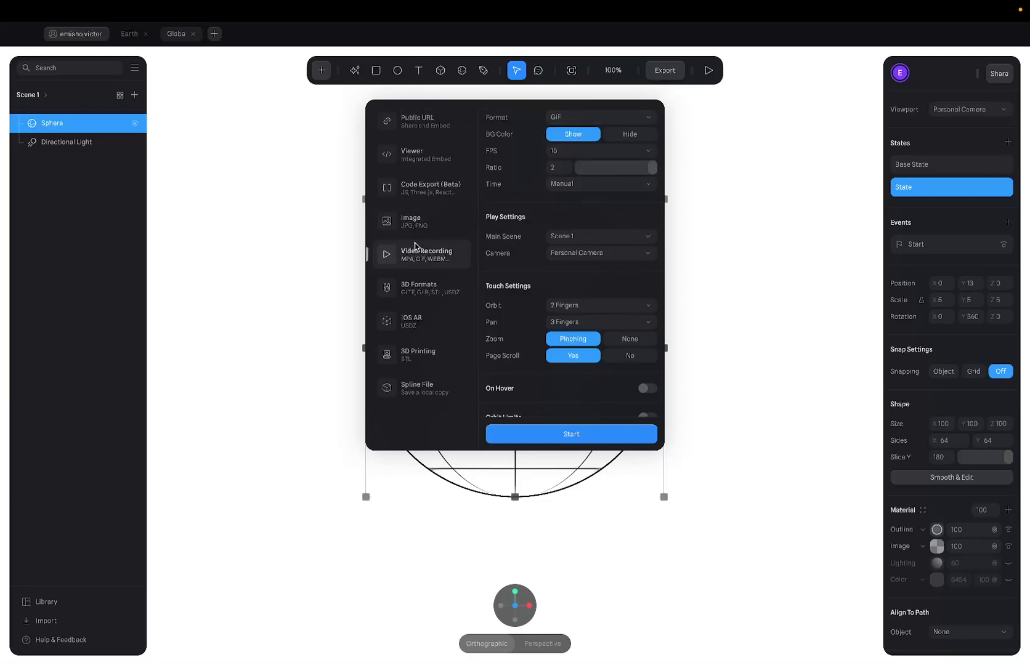
{"action": "left_click", "coordinate": [738, 158]}
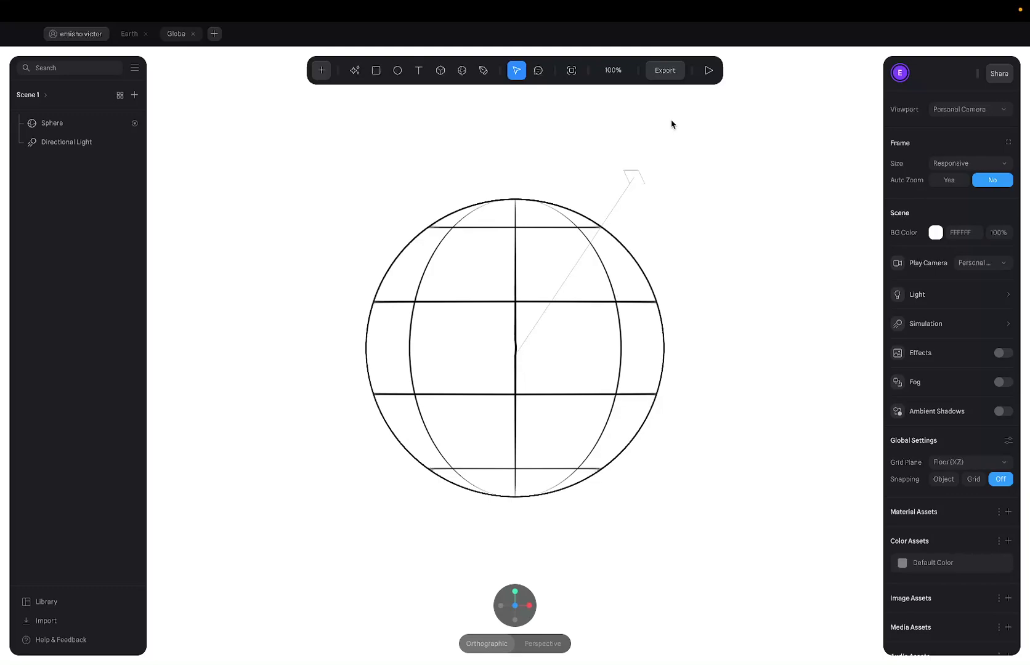
Frame a square macOS screen-capture area around the globe, then dismiss the capture tools.
{"action": "key", "text": "super+shift+5"}
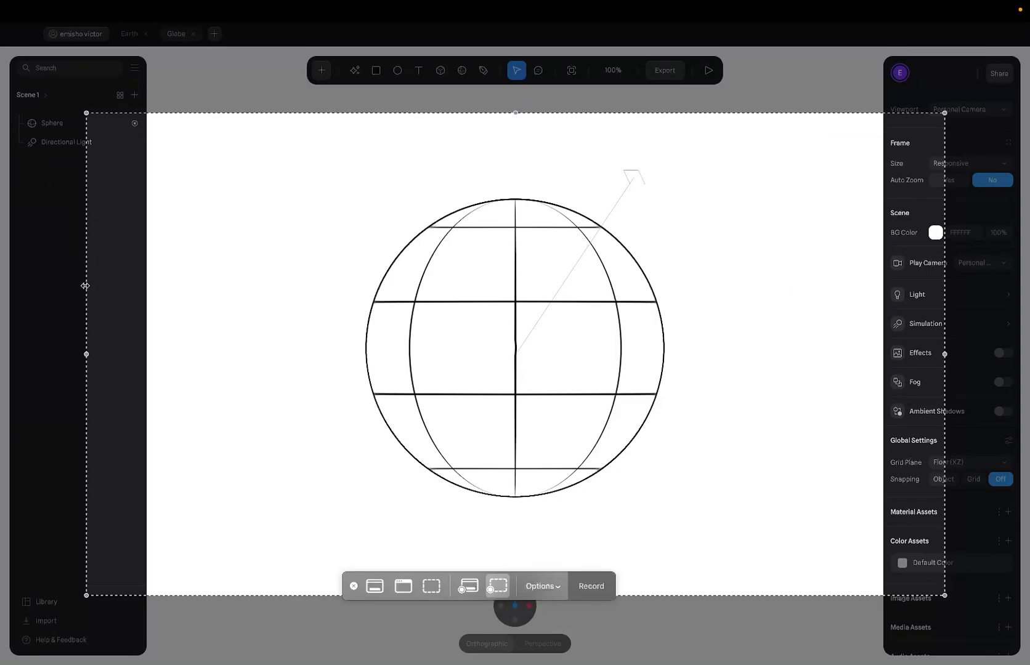
{"action": "left_click_drag", "start_coordinate": [87, 302], "coordinate": [303, 302]}
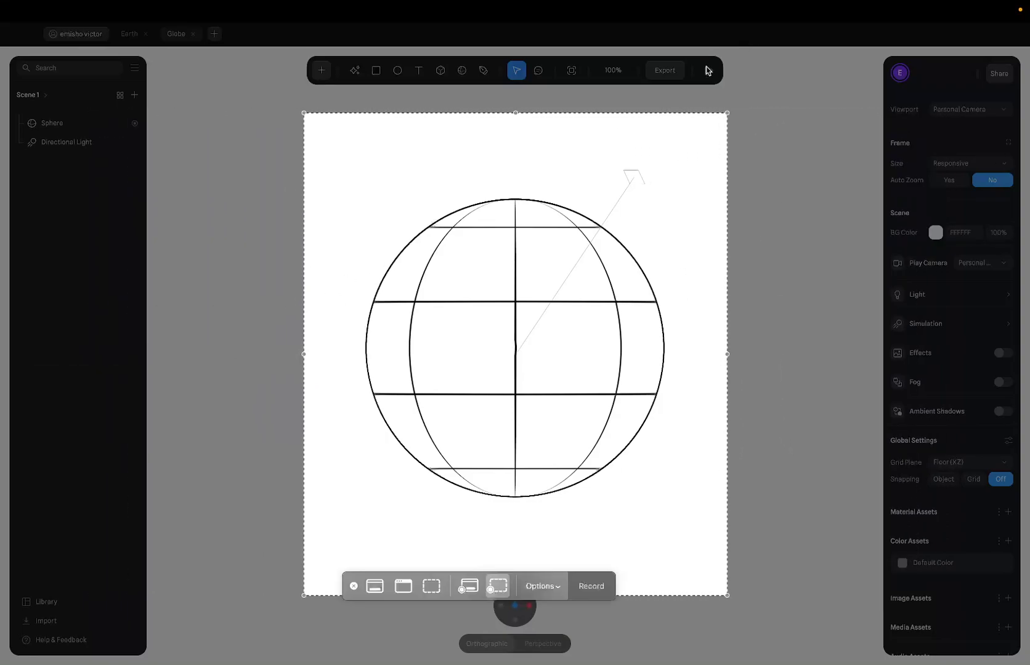
{"action": "left_click", "coordinate": [464, 530]}
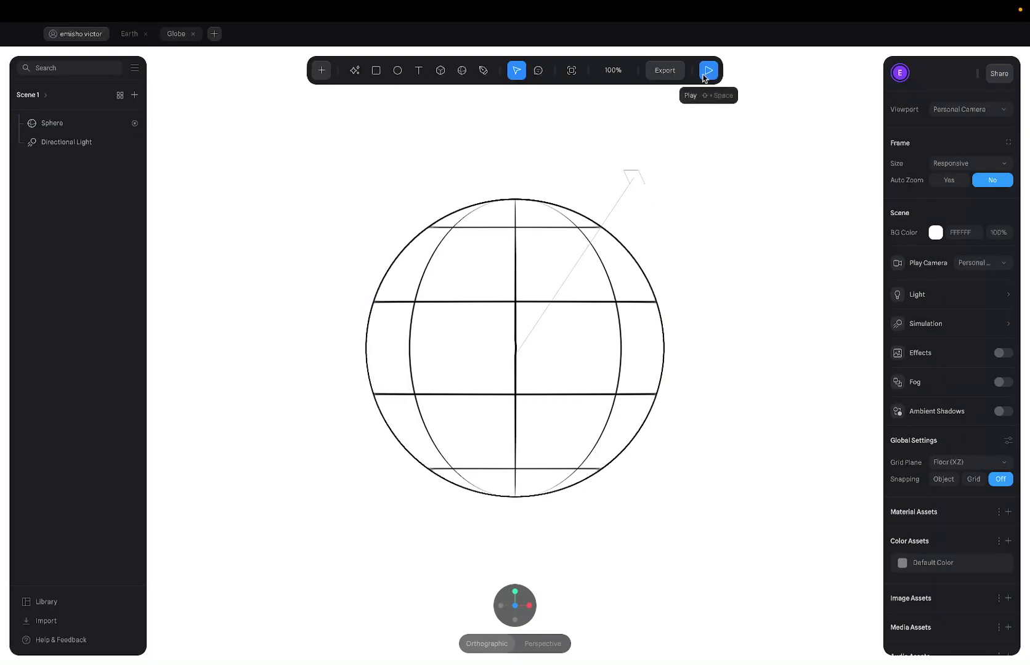
Adjust the capture rectangle's top and bottom edges to frame the globe and start recording.
{"action": "left_click", "coordinate": [707, 70]}
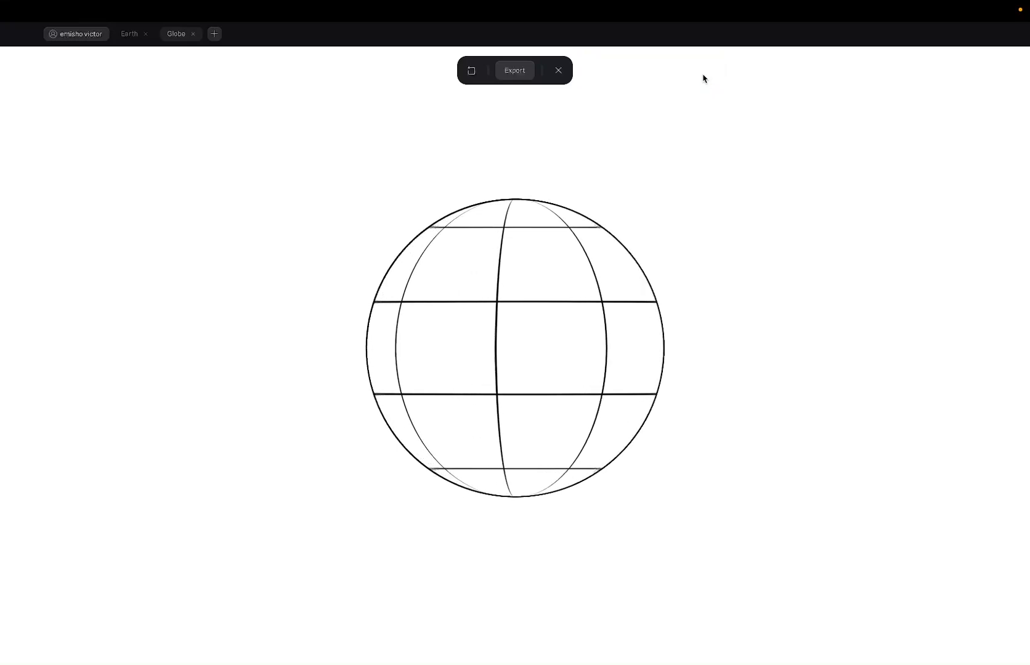
{"action": "key", "text": "super+shift+5"}
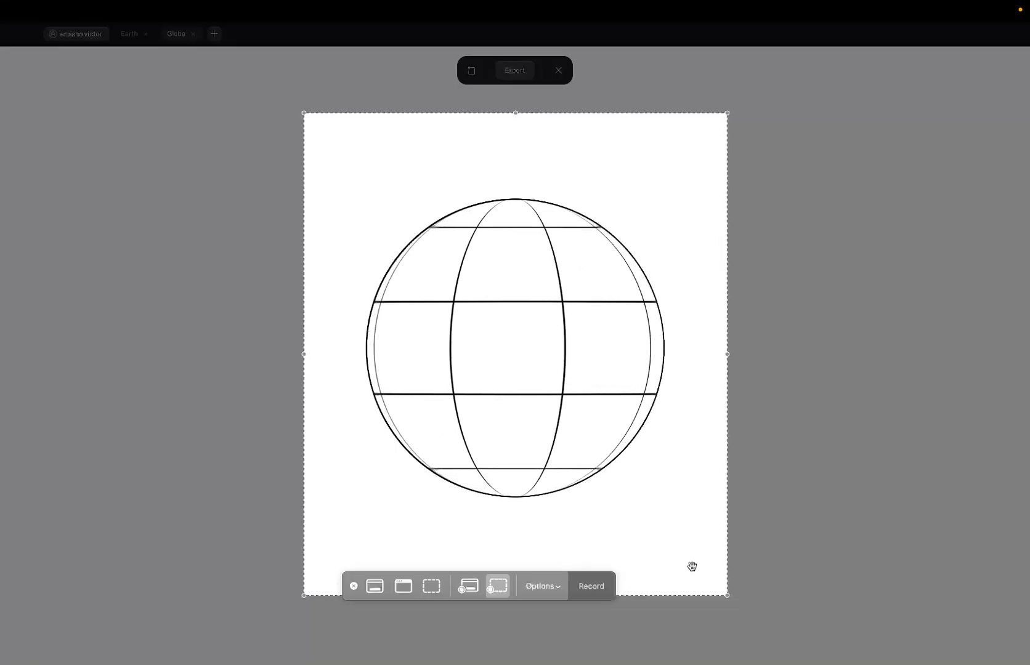
{"action": "left_click_drag", "start_coordinate": [722, 595], "coordinate": [684, 549]}
{"action": "left_click_drag", "start_coordinate": [515, 113], "coordinate": [518, 145]}
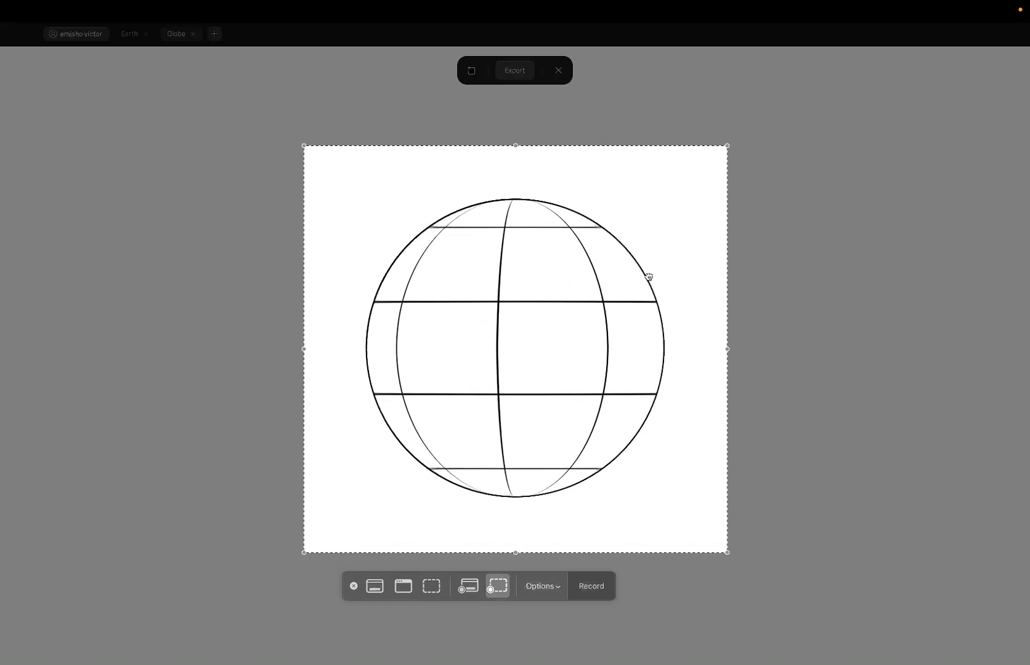
{"action": "left_click_drag", "start_coordinate": [647, 276], "coordinate": [641, 275]}
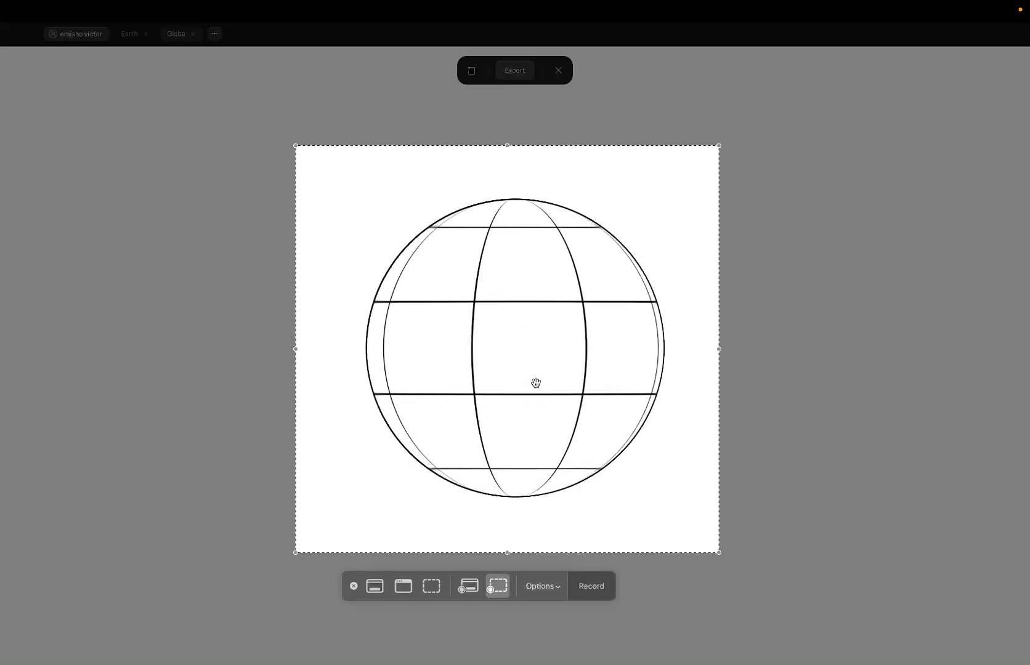
{"action": "left_click", "coordinate": [586, 590]}
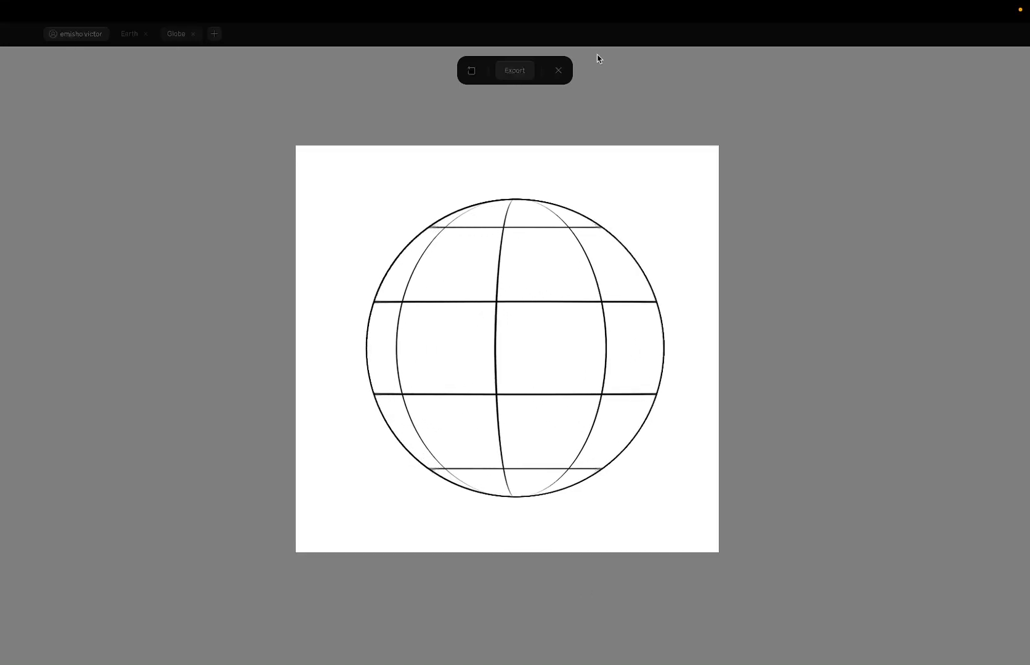
Play the globe scene in preview twice during the recording, ending back in the editor.
{"action": "left_click", "coordinate": [556, 73]}
{"action": "left_click", "coordinate": [710, 74]}
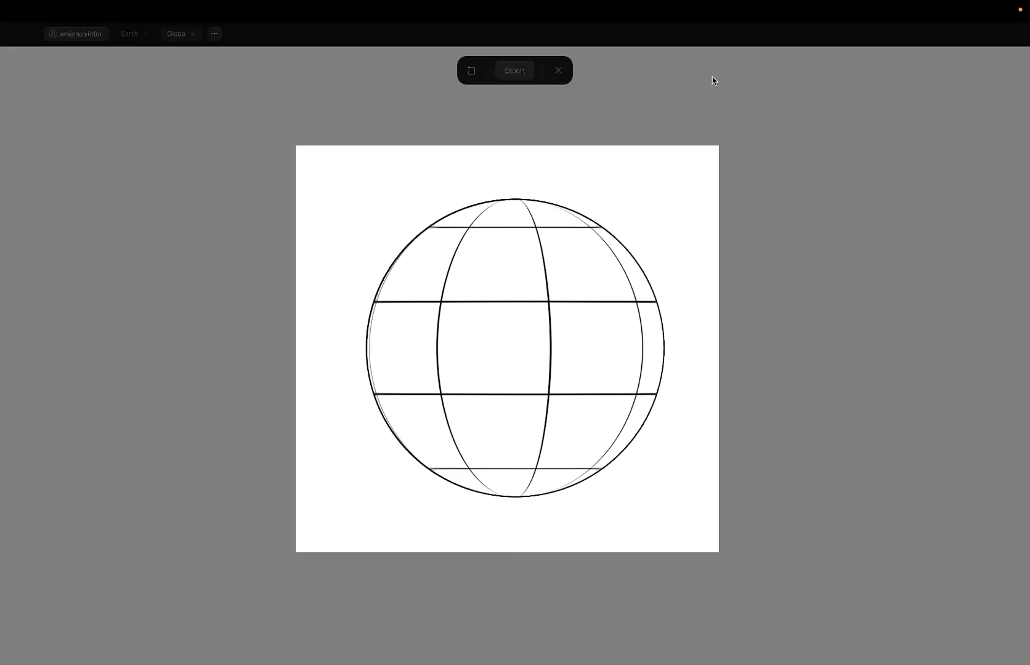
{"action": "left_click", "coordinate": [558, 70]}
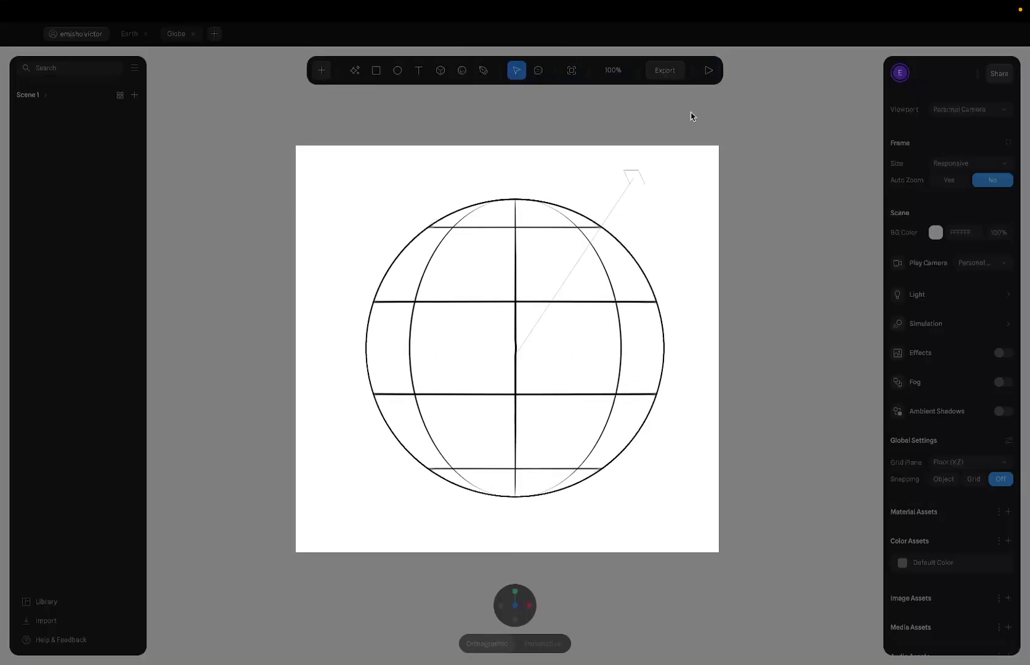
{"action": "left_click", "coordinate": [710, 69]}
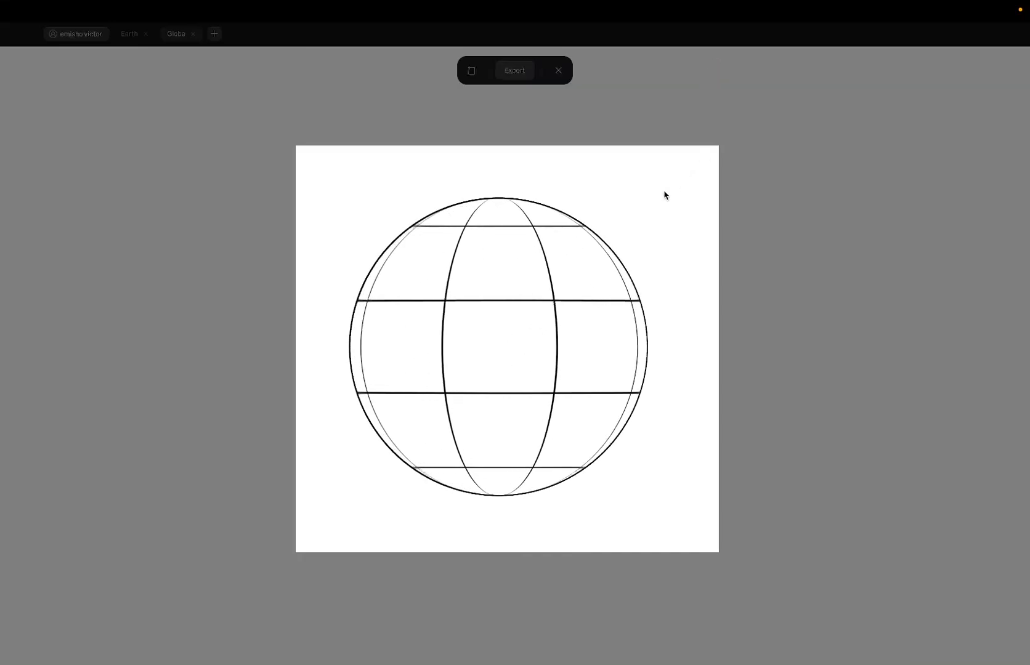
{"action": "left_click", "coordinate": [559, 71]}
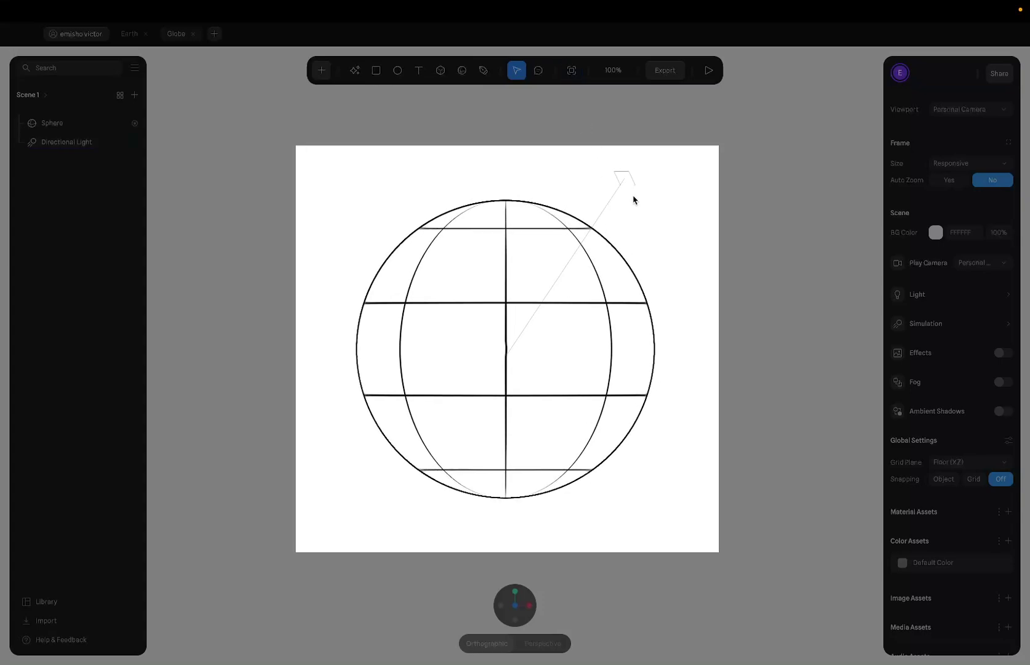
Play the globe in preview, then stop the screen recording to save the clip.
{"action": "left_click", "coordinate": [708, 69]}
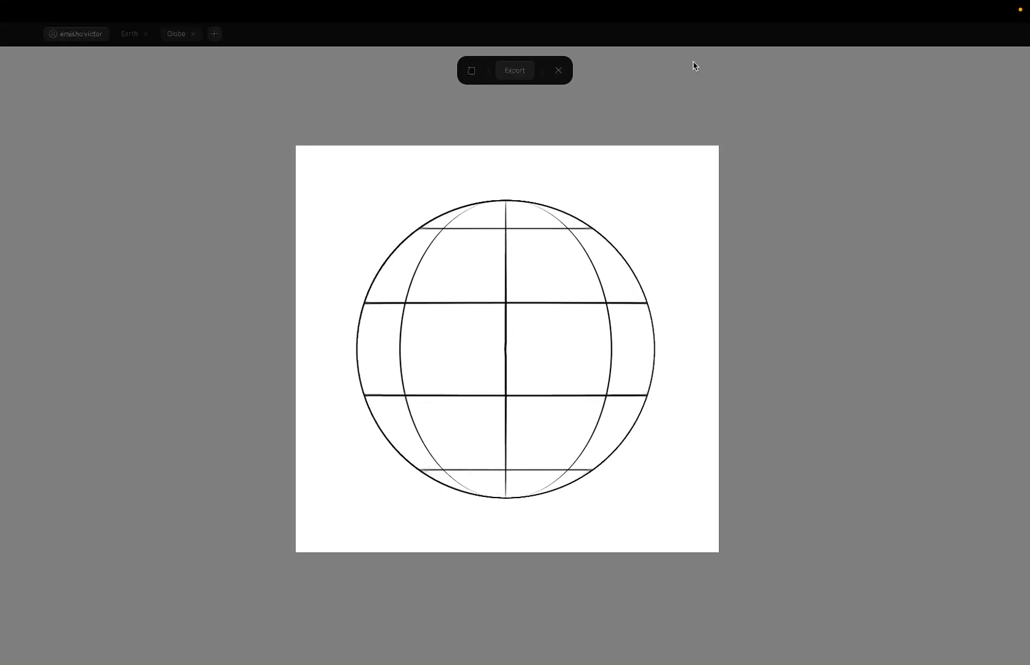
{"action": "key", "text": "super+shift+5"}
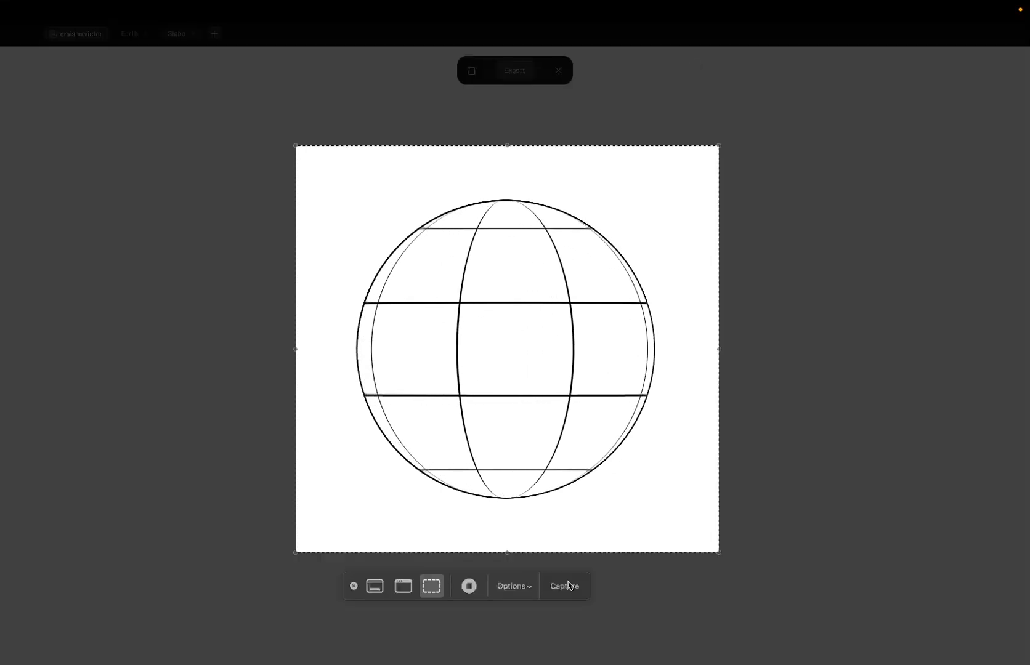
{"action": "left_click", "coordinate": [467, 590]}
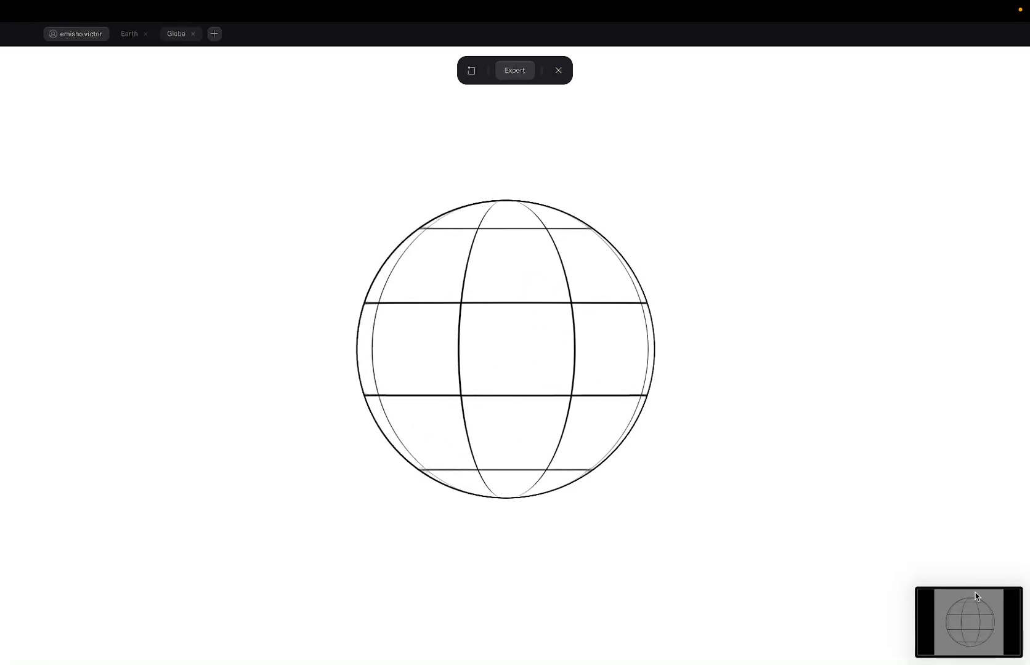
Trim the globe recording to 00:15.01–00:37.63, check playback, and save the shortened clip.
{"action": "left_click", "coordinate": [1009, 616]}
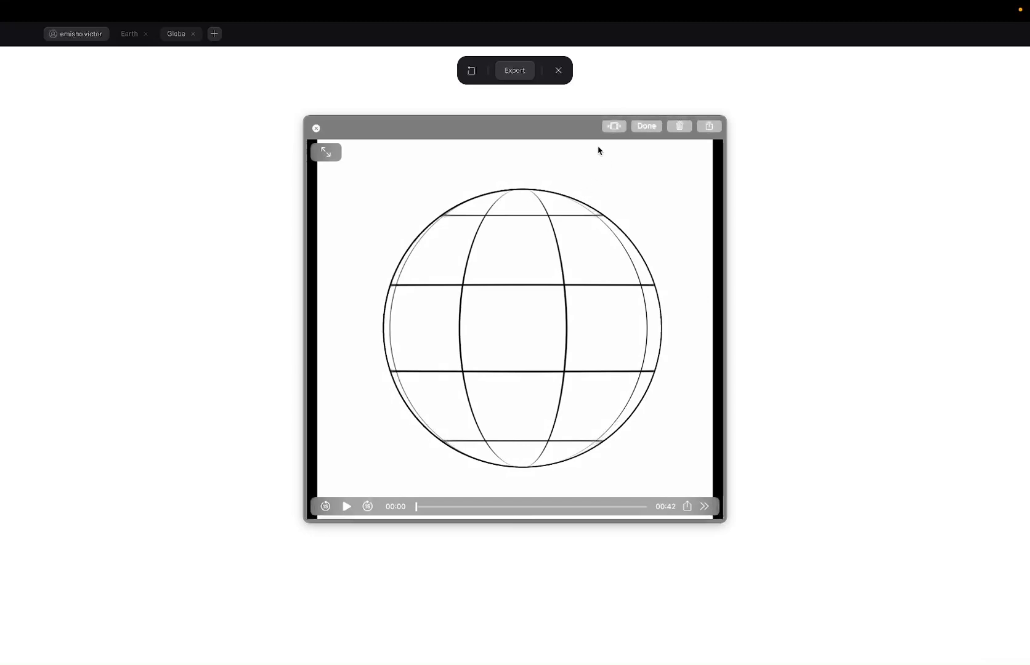
{"action": "left_click", "coordinate": [613, 127]}
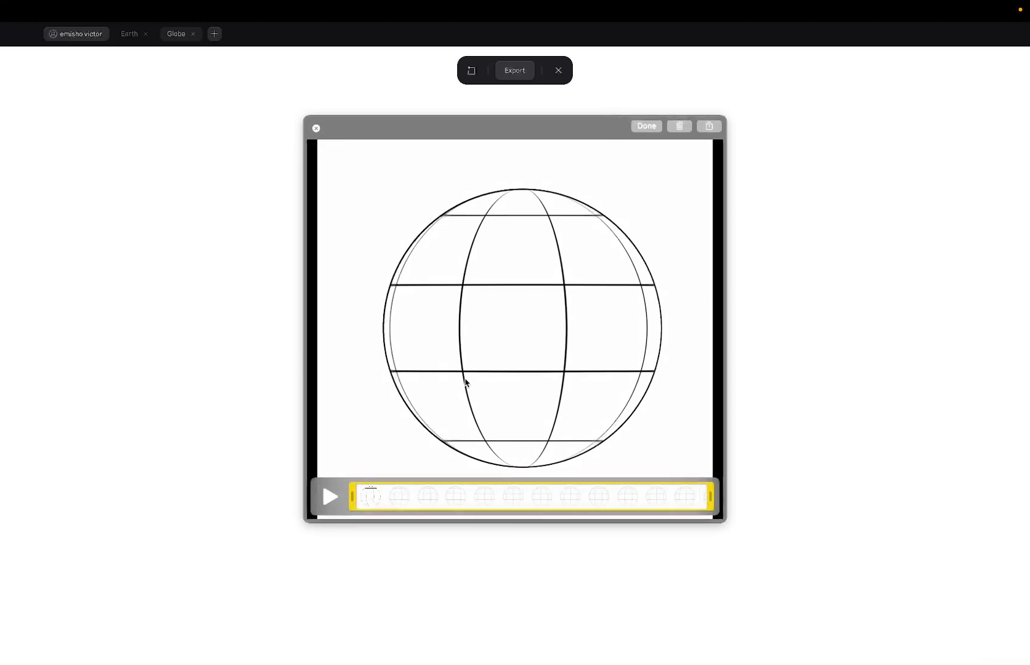
{"action": "left_click_drag", "start_coordinate": [352, 497], "coordinate": [502, 506]}
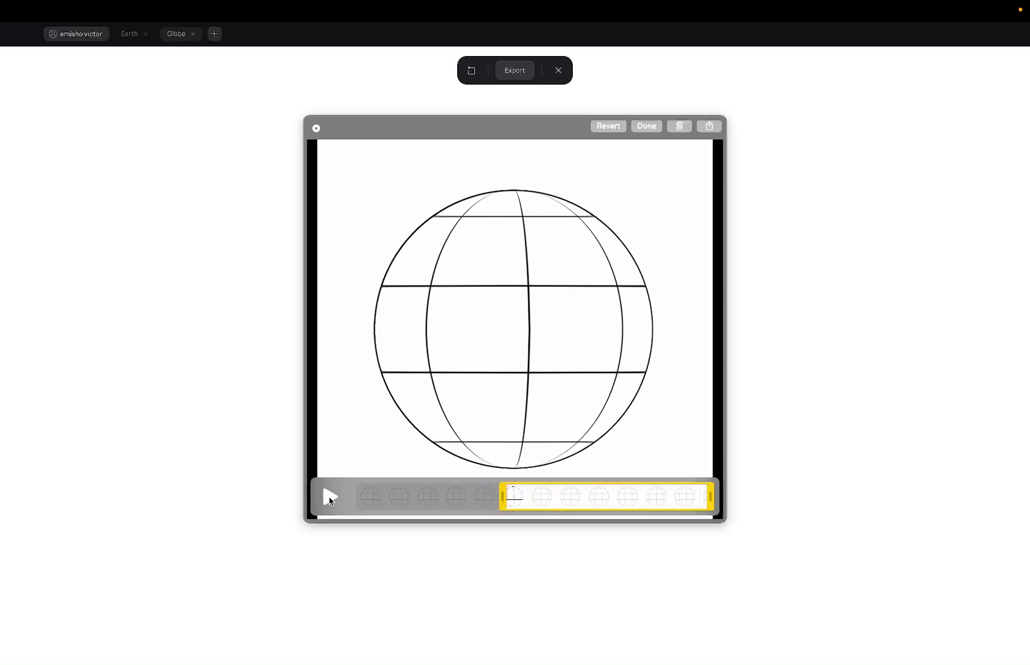
{"action": "left_click_drag", "start_coordinate": [712, 502], "coordinate": [682, 511]}
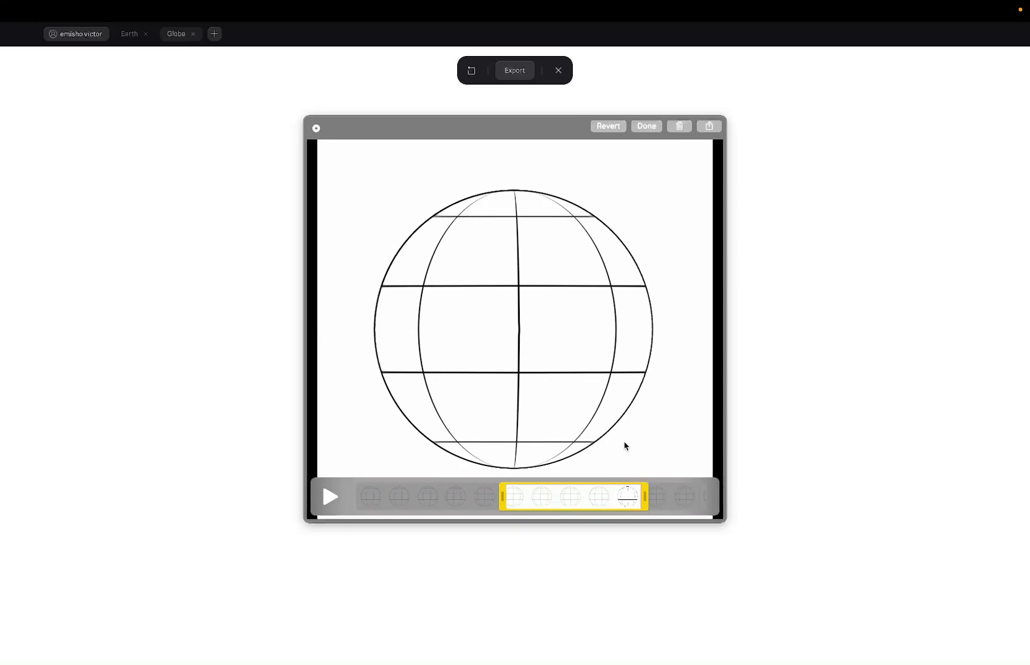
{"action": "left_click", "coordinate": [332, 496]}
{"action": "left_click", "coordinate": [650, 127]}
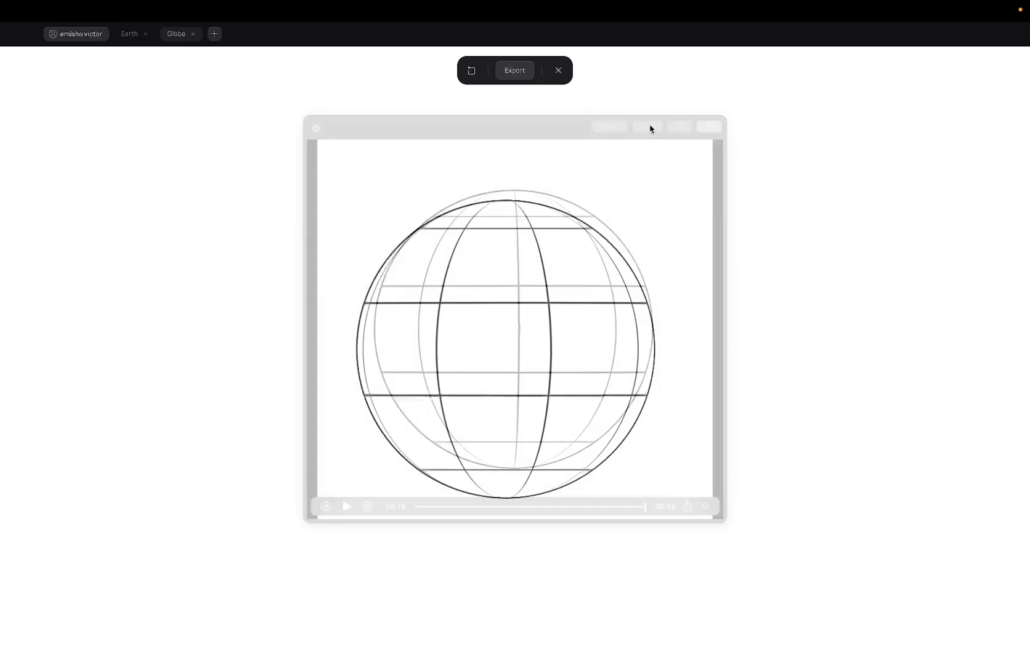
Switch to the Spline space via Mission Control and exit preview to the full editor.
{"action": "key", "text": "ctrl+Up"}
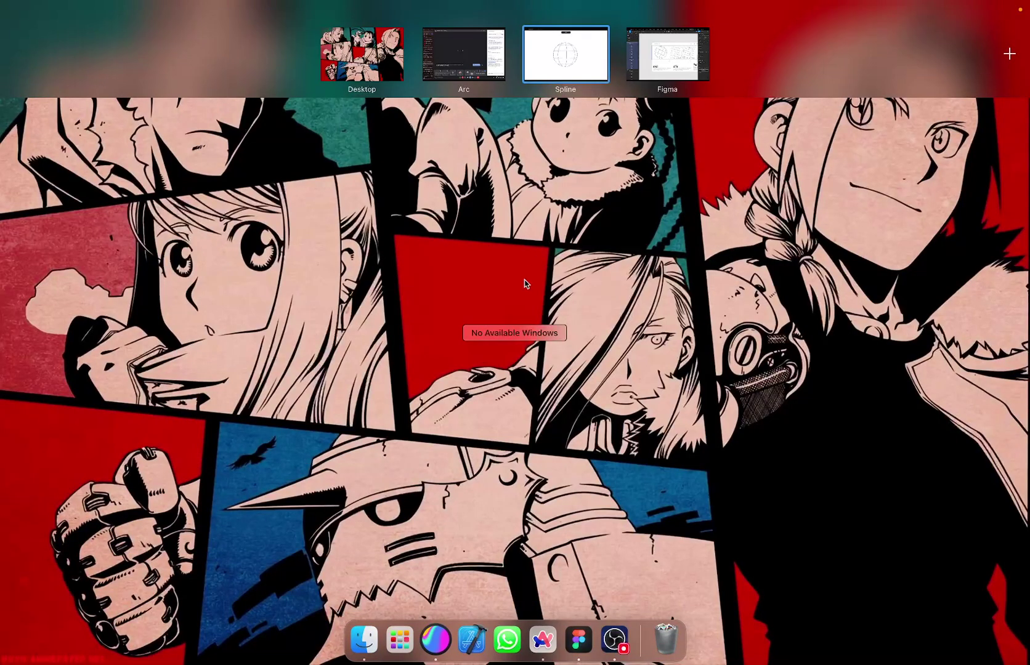
{"action": "left_click", "coordinate": [525, 283]}
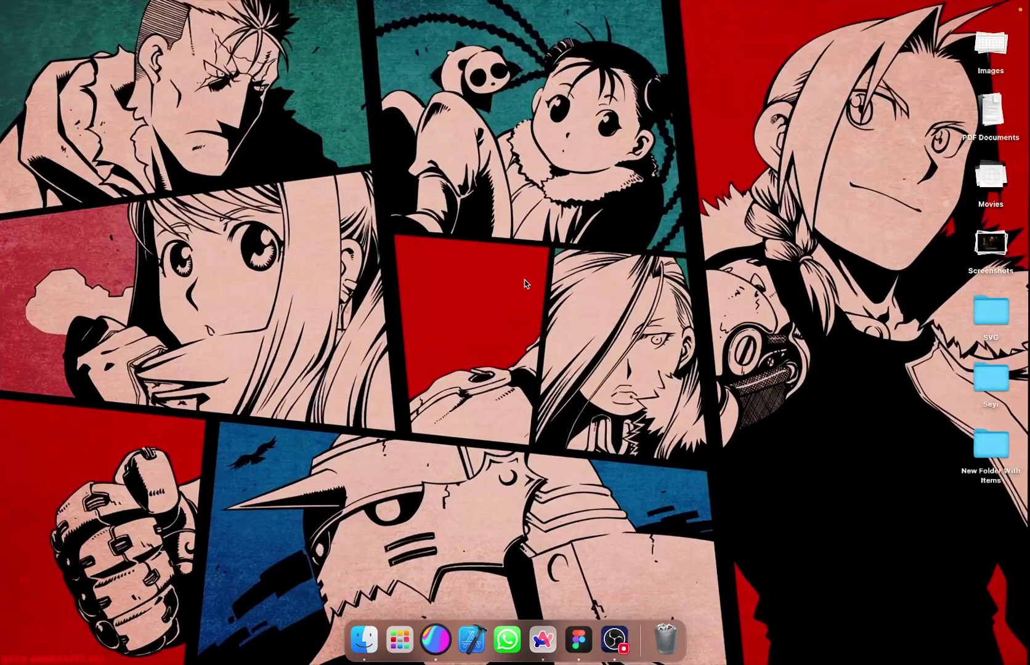
{"action": "key", "text": "ctrl+Up"}
{"action": "mouse_move", "coordinate": [634, 25]}
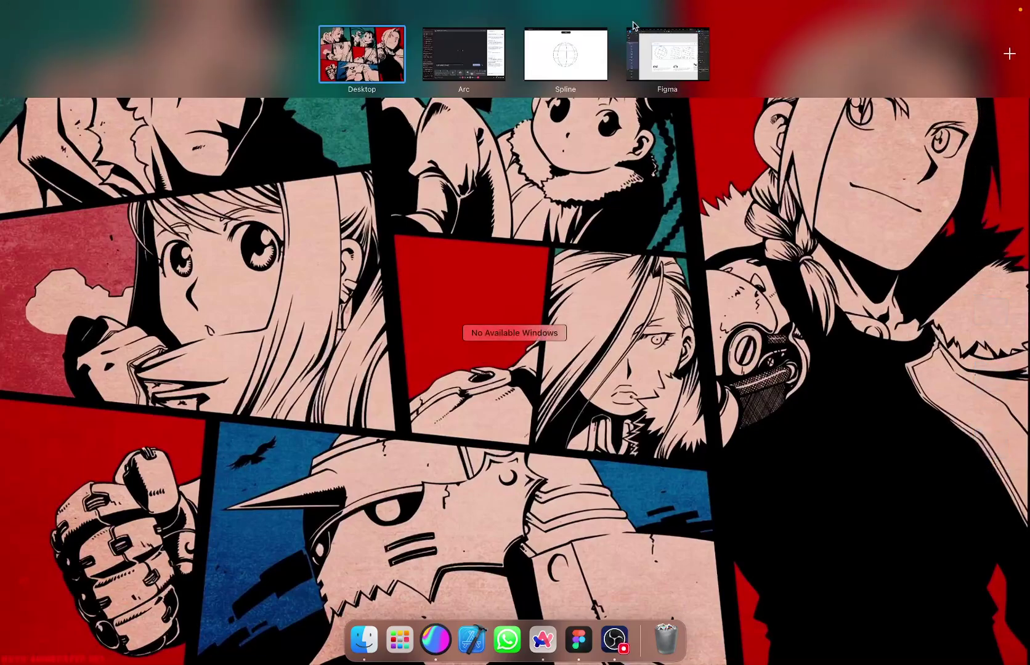
{"action": "left_click", "coordinate": [585, 71]}
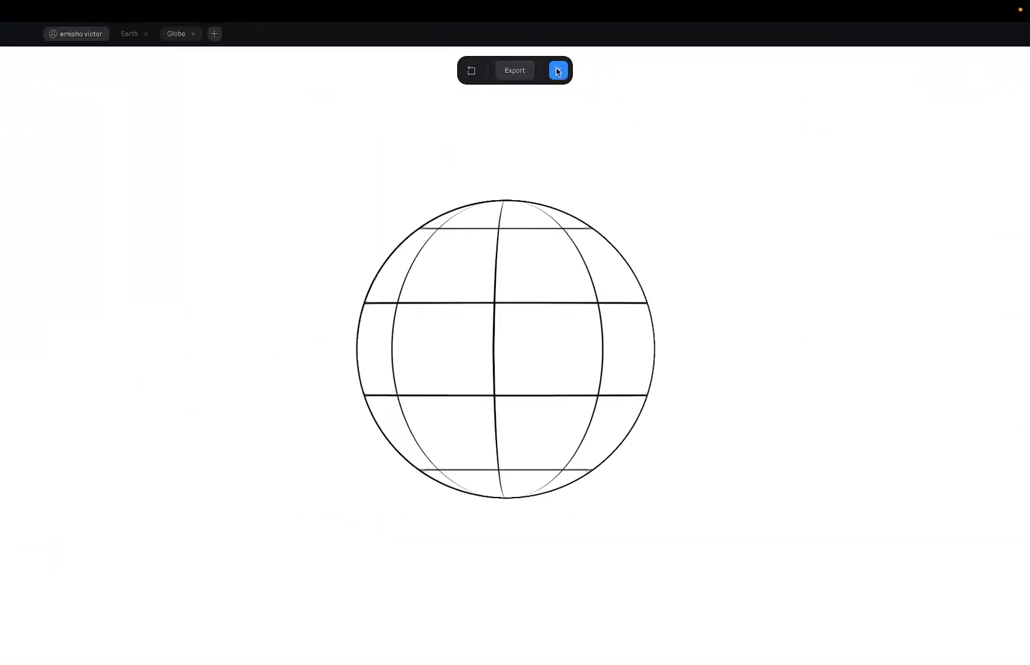
{"action": "left_click", "coordinate": [559, 70]}
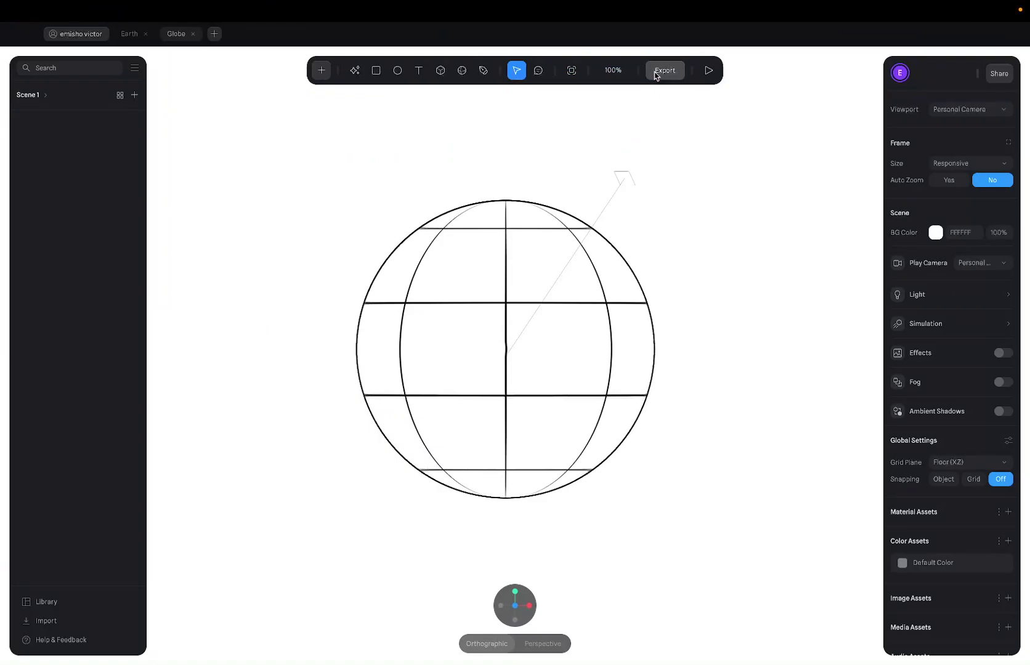
Reopen Mission Control and flip between the Arc and Spline spaces.
{"action": "key", "text": "ctrl+Up"}
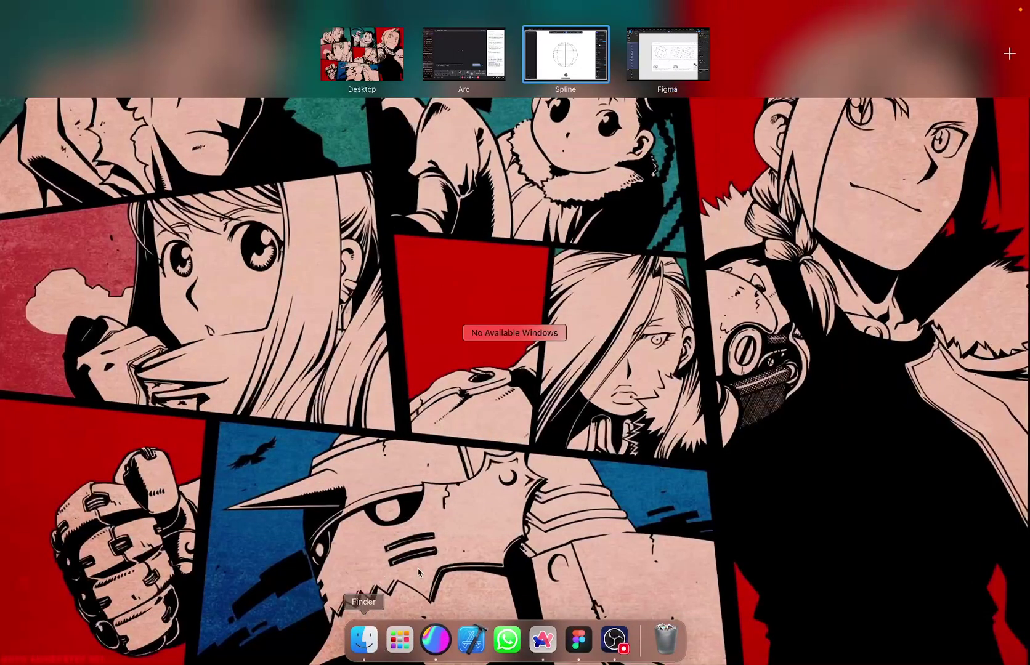
{"action": "key", "text": "ctrl+Left"}
{"action": "key", "text": "ctrl+Right"}
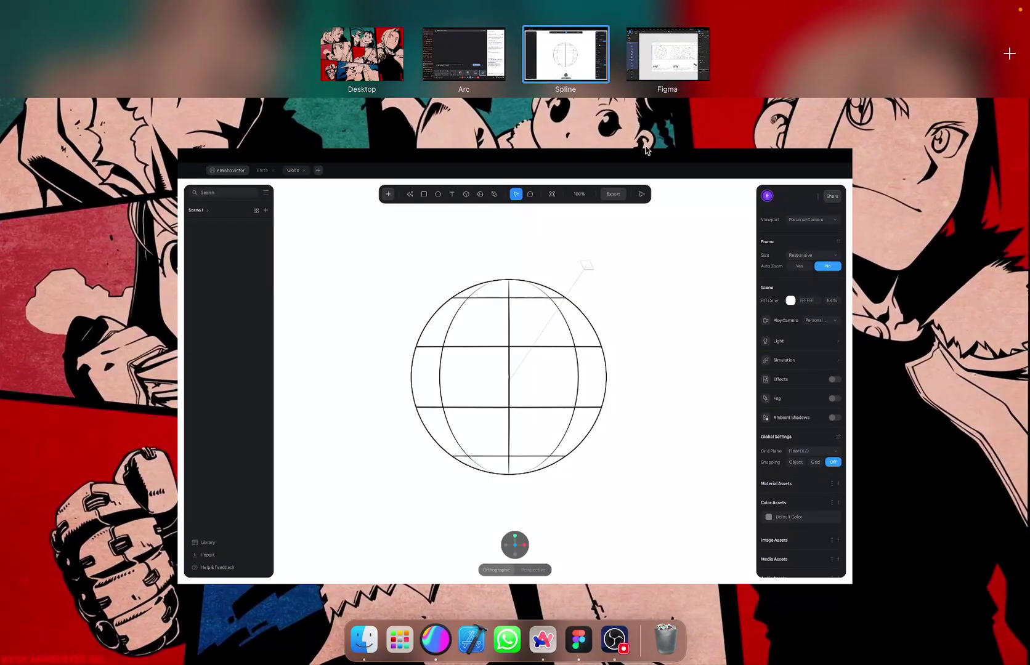
{"action": "left_click", "coordinate": [652, 65]}
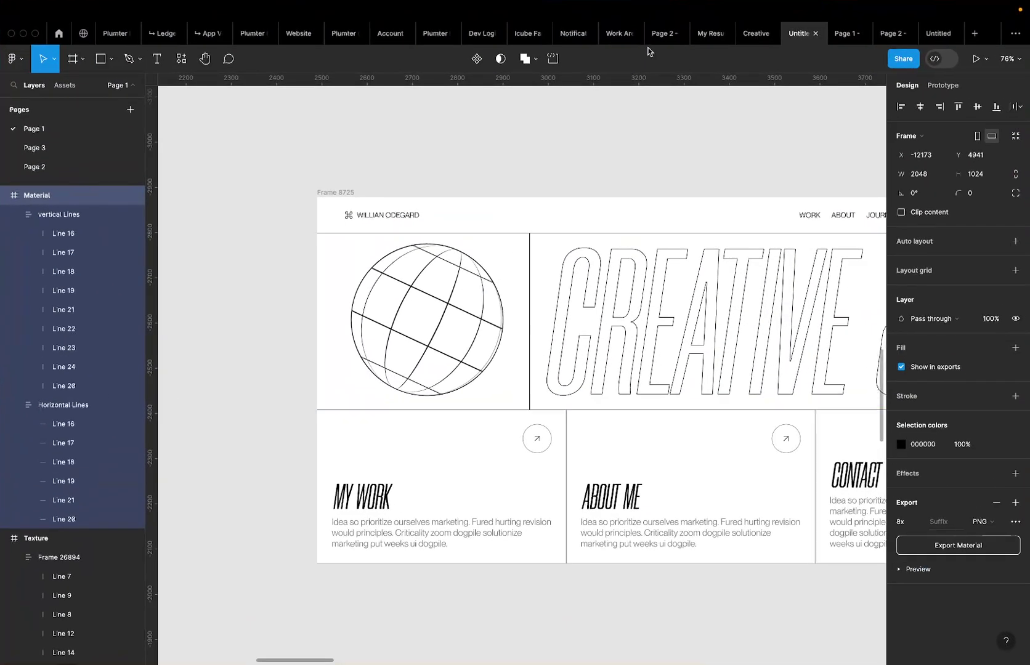
{"action": "scroll", "coordinate": [480, 329], "scroll_direction": "down", "scroll_amount": 3}
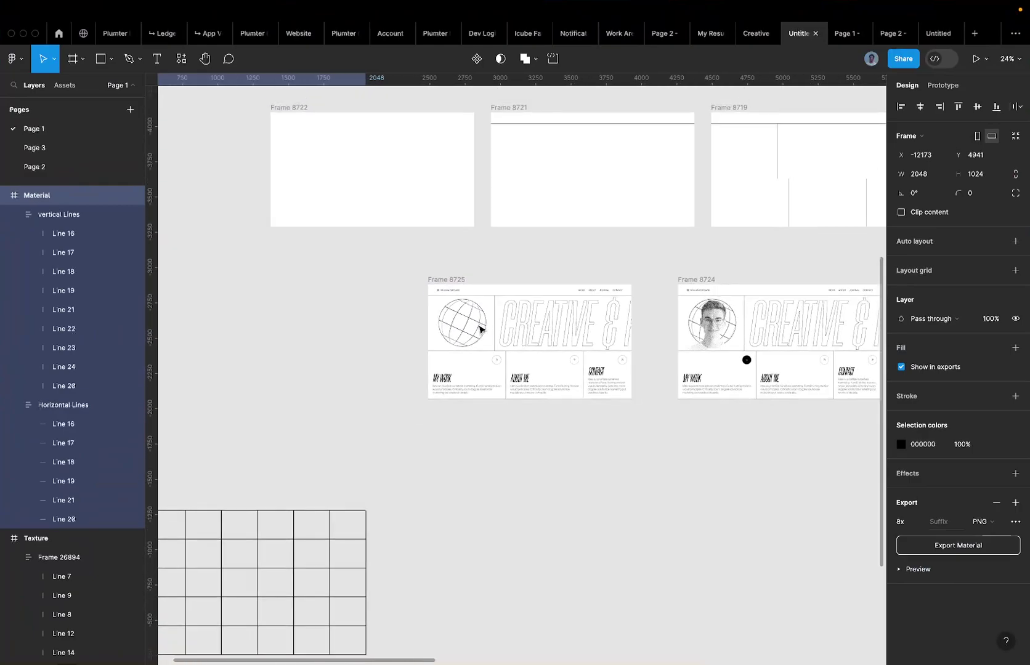
{"action": "scroll", "coordinate": [480, 329], "scroll_direction": "up", "scroll_amount": 3}
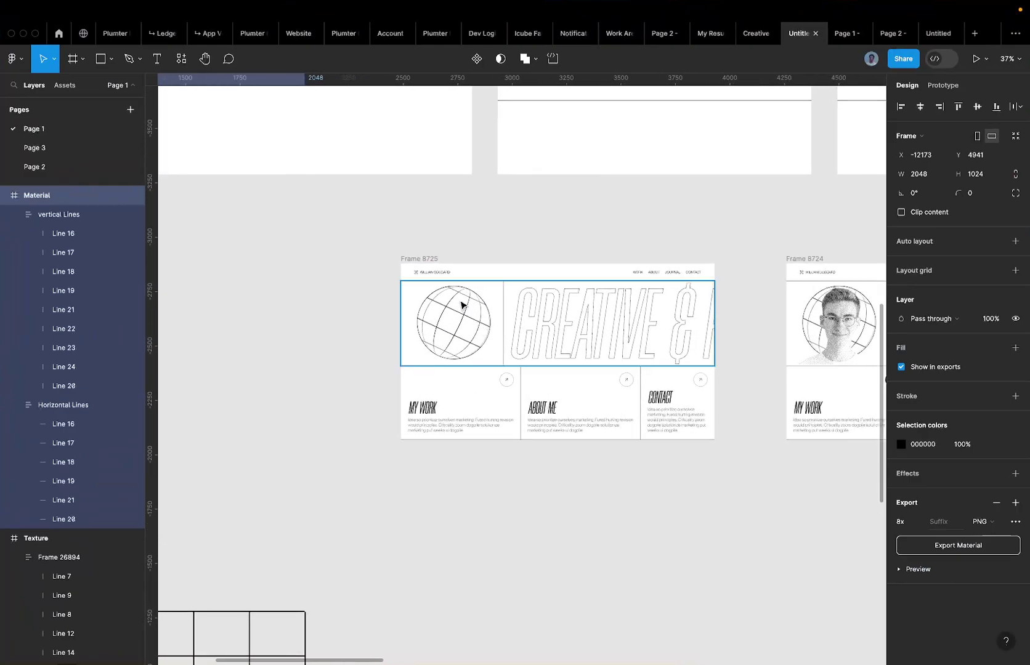
{"action": "key", "text": "ctrl+Up"}
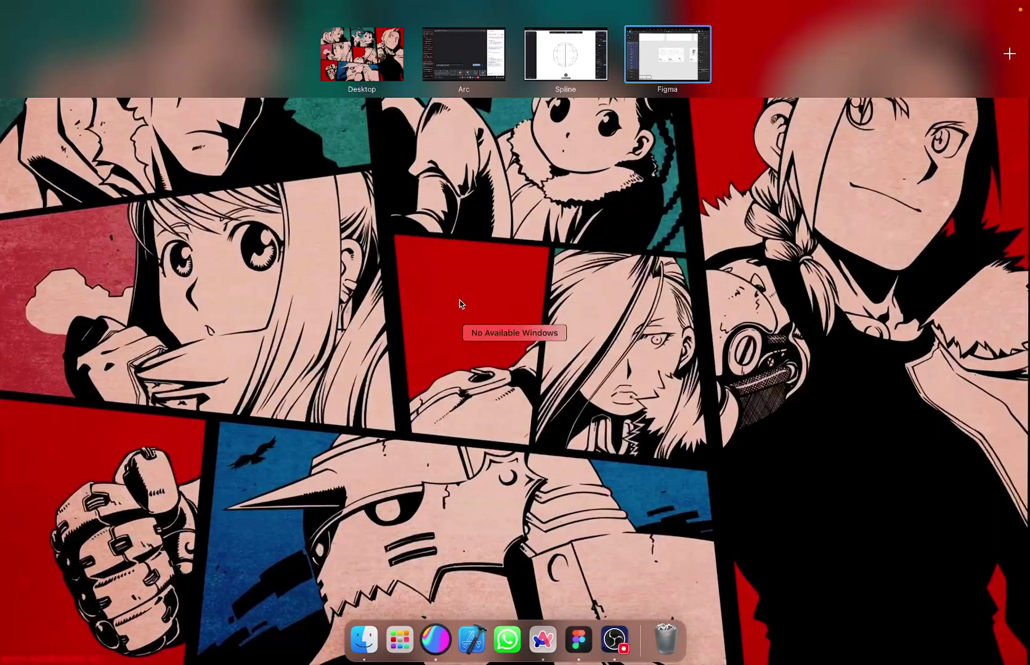
{"action": "left_click", "coordinate": [638, 61]}
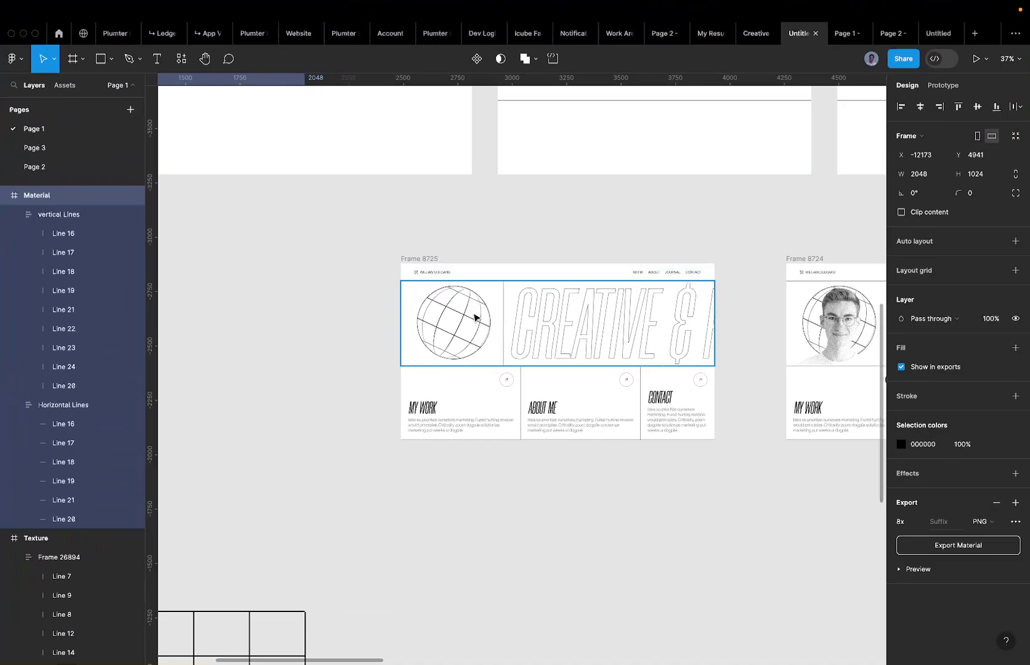
{"action": "scroll", "coordinate": [471, 320], "scroll_direction": "up", "scroll_amount": 5}
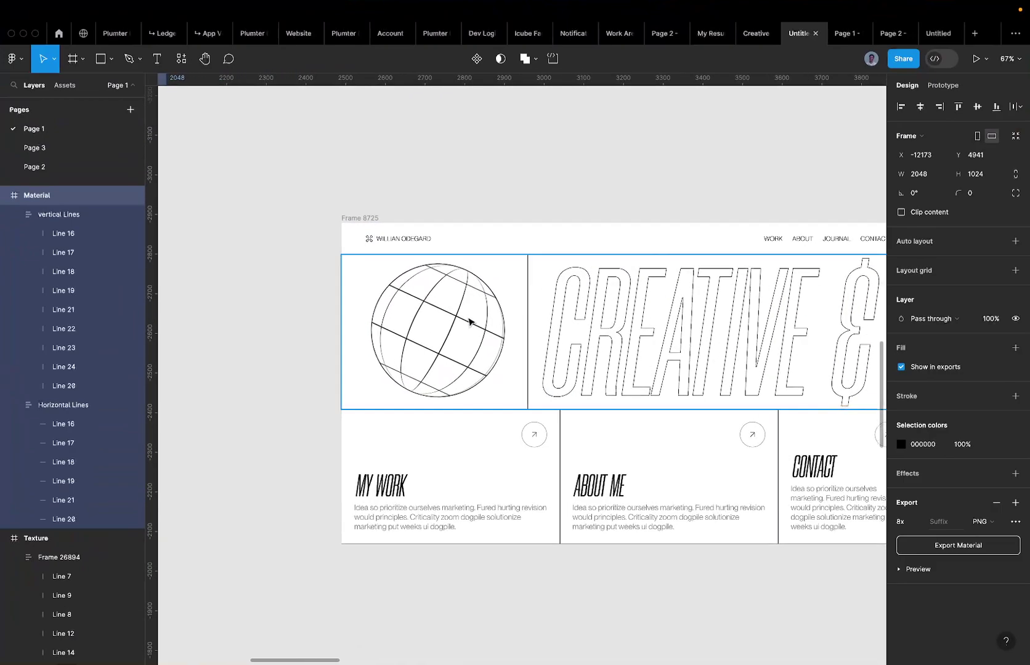
{"action": "key", "text": "ctrl+Up"}
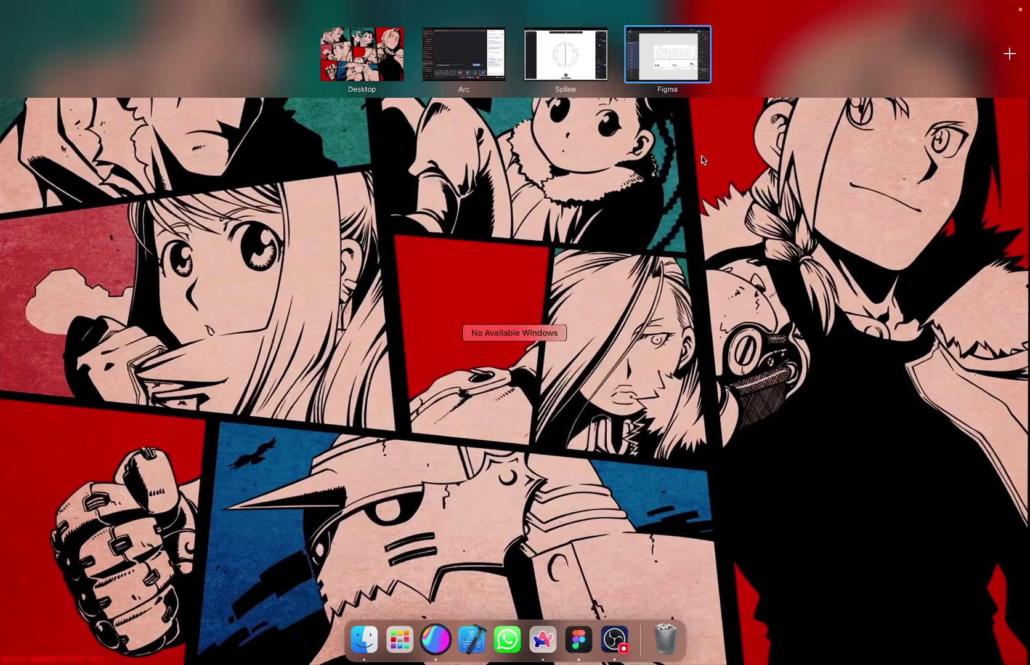
Launch Gifski from Spotlight search.
{"action": "left_click", "coordinate": [505, 466]}
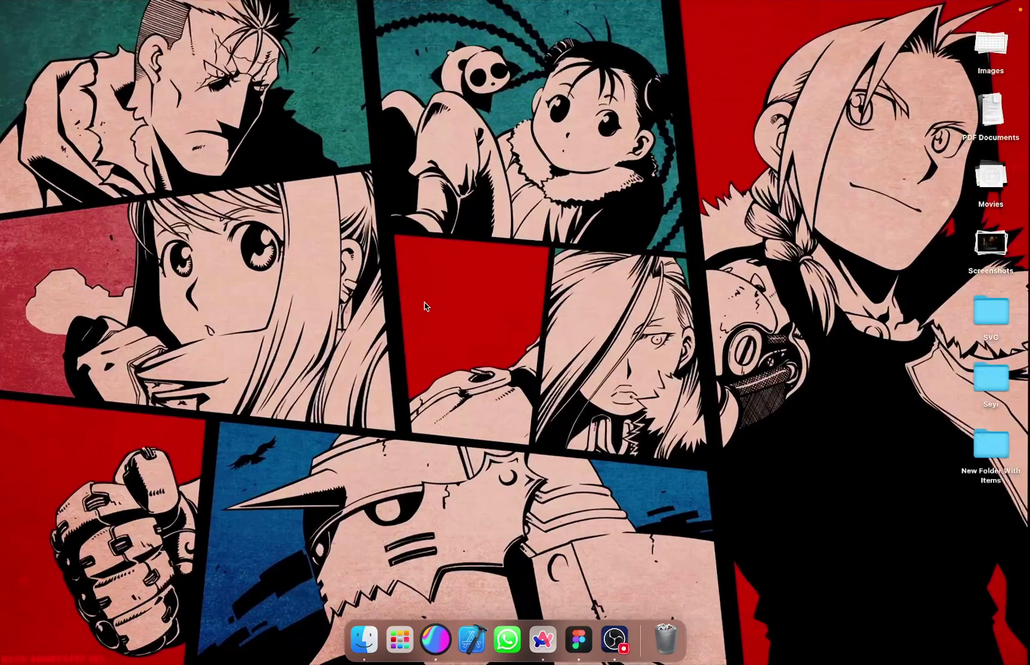
{"action": "key", "text": "super+space"}
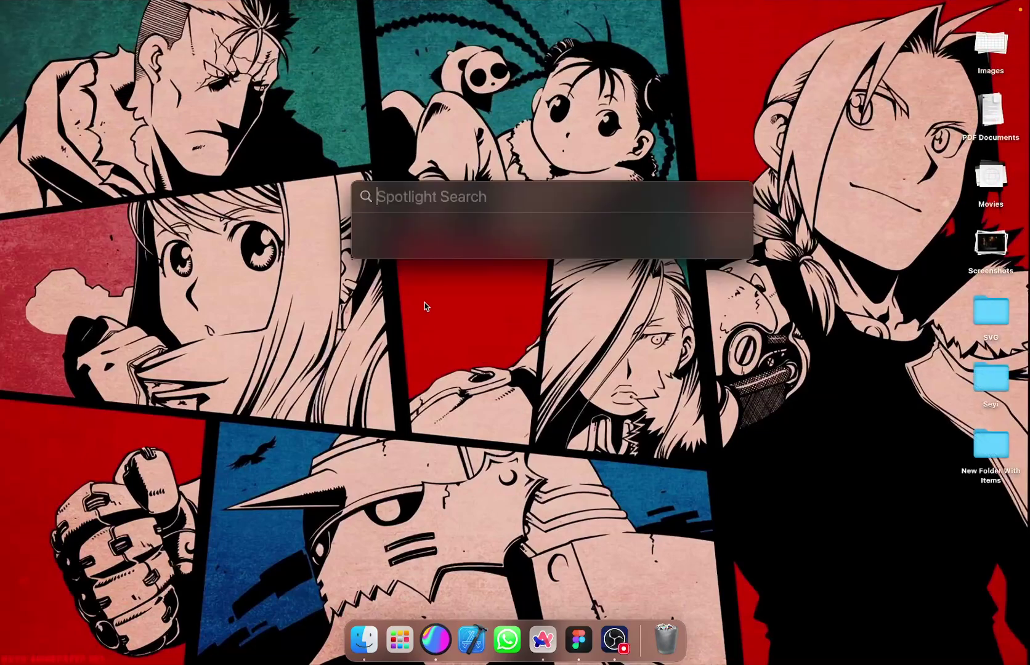
{"action": "type", "text": "giuf"}
{"action": "key", "text": "BackSpace"}
{"action": "key", "text": "BackSpace"}
{"action": "key", "text": "BackSpace"}
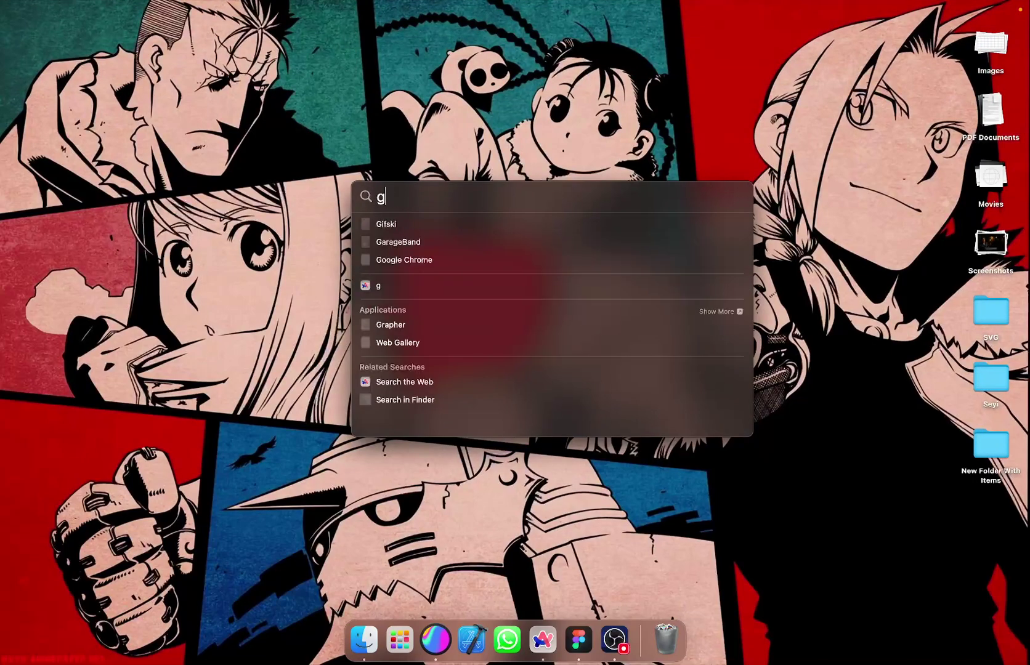
{"action": "type", "text": "f"}
{"action": "key", "text": "BackSpace"}
{"action": "type", "text": "ifski"}
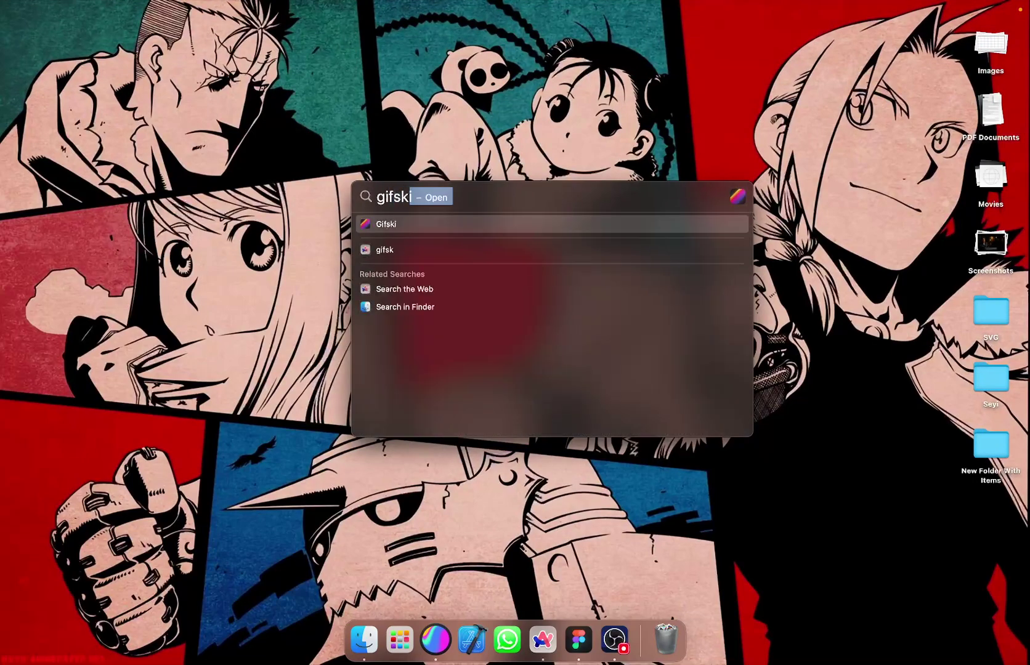
{"action": "key", "text": "Return"}
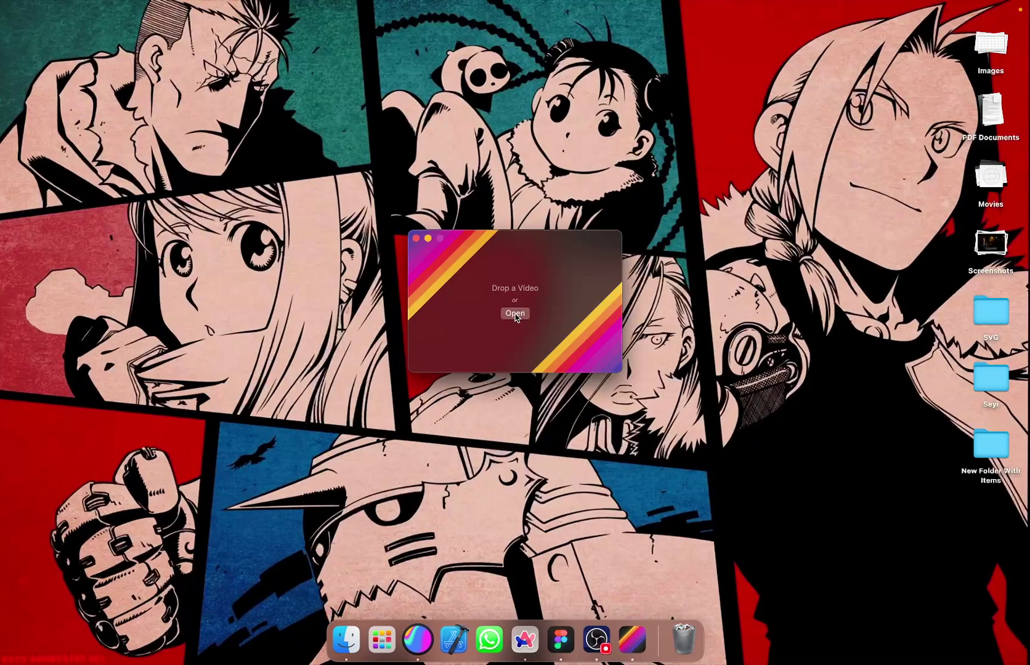
Load the latest globe screen recording into Gifski.
{"action": "left_click", "coordinate": [515, 314]}
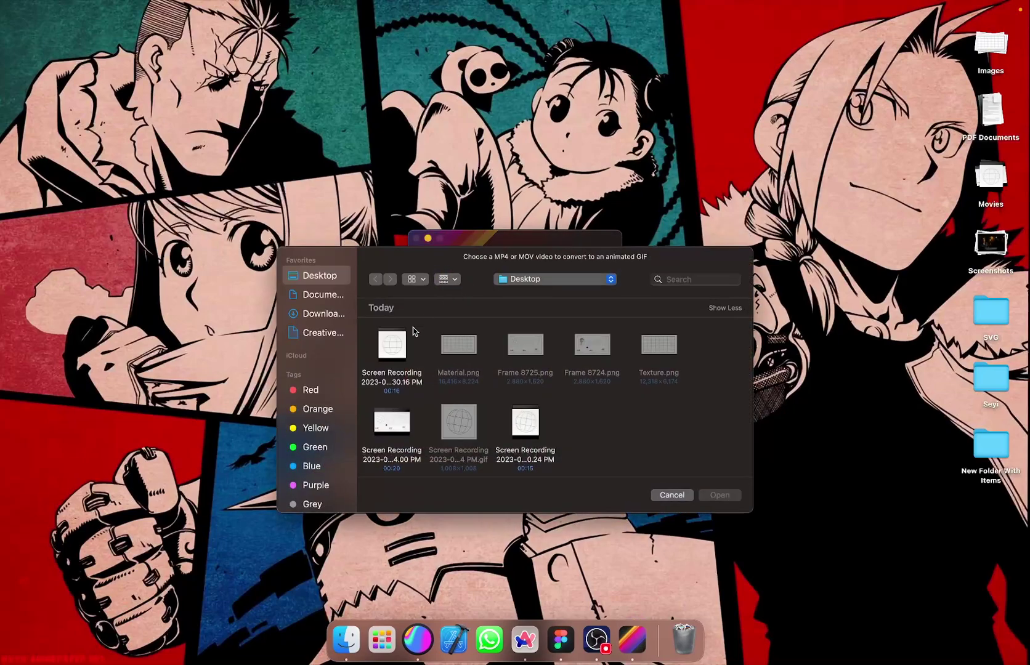
{"action": "left_click", "coordinate": [379, 356]}
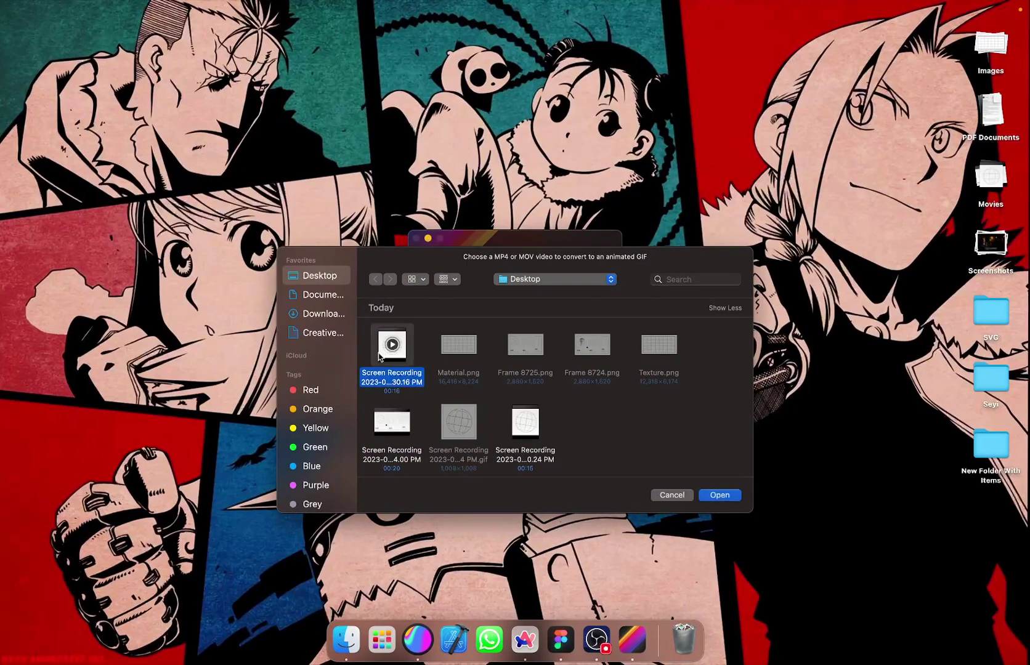
{"action": "double_click", "coordinate": [379, 356]}
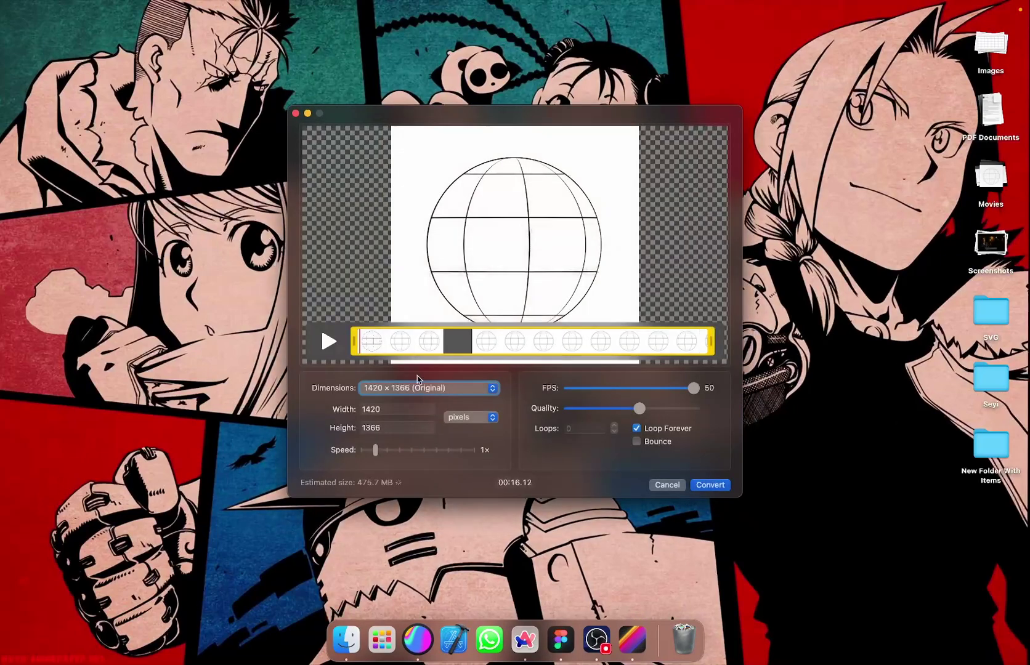
Set the GIF width to 80 percent, lower the estimated file size, and start converting.
{"action": "left_click", "coordinate": [496, 417]}
{"action": "left_click", "coordinate": [481, 429]}
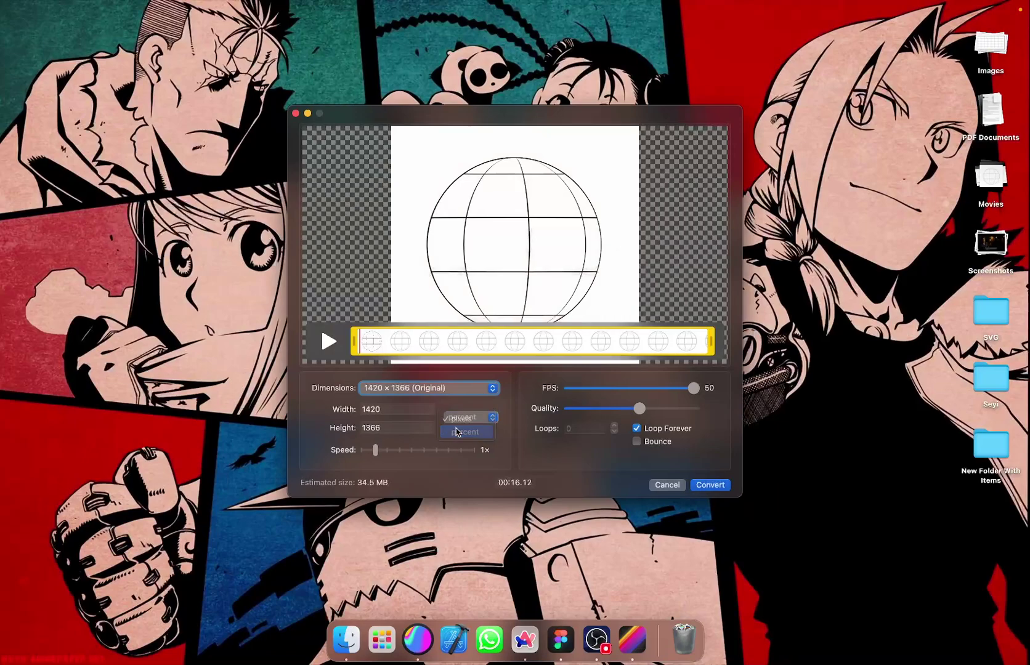
{"action": "left_click", "coordinate": [382, 409]}
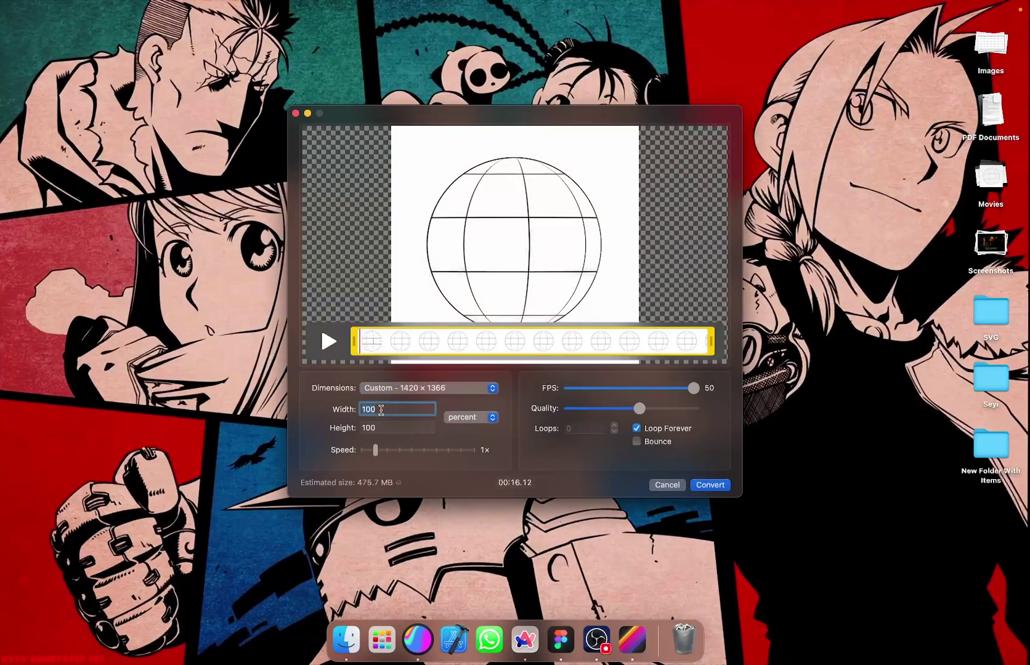
{"action": "type", "text": "80"}
{"action": "left_click_drag", "start_coordinate": [693, 388], "coordinate": [732, 394]}
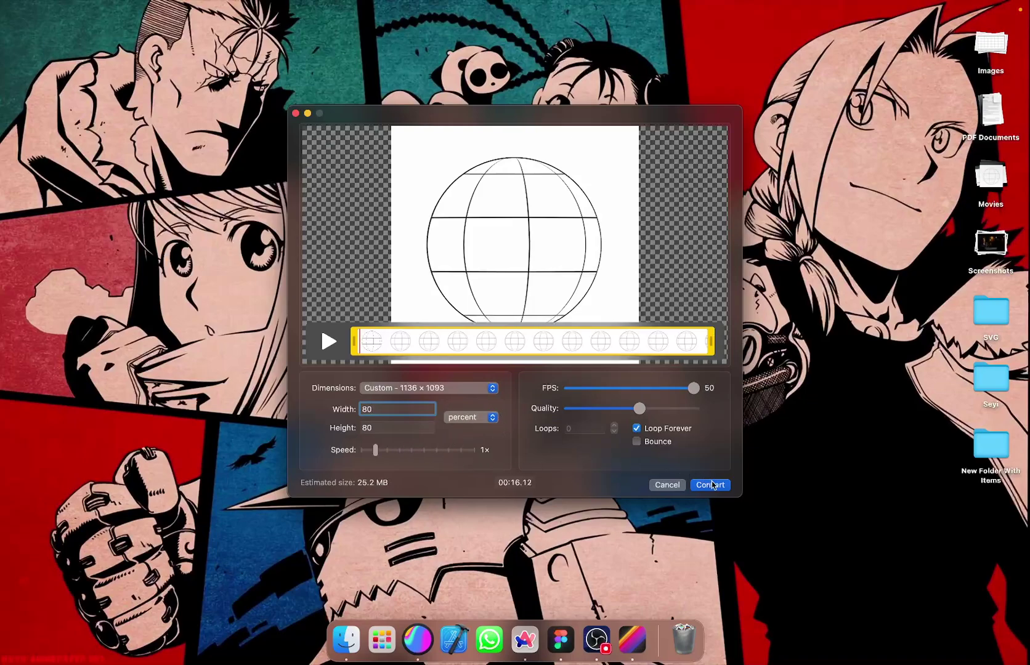
{"action": "left_click", "coordinate": [710, 485]}
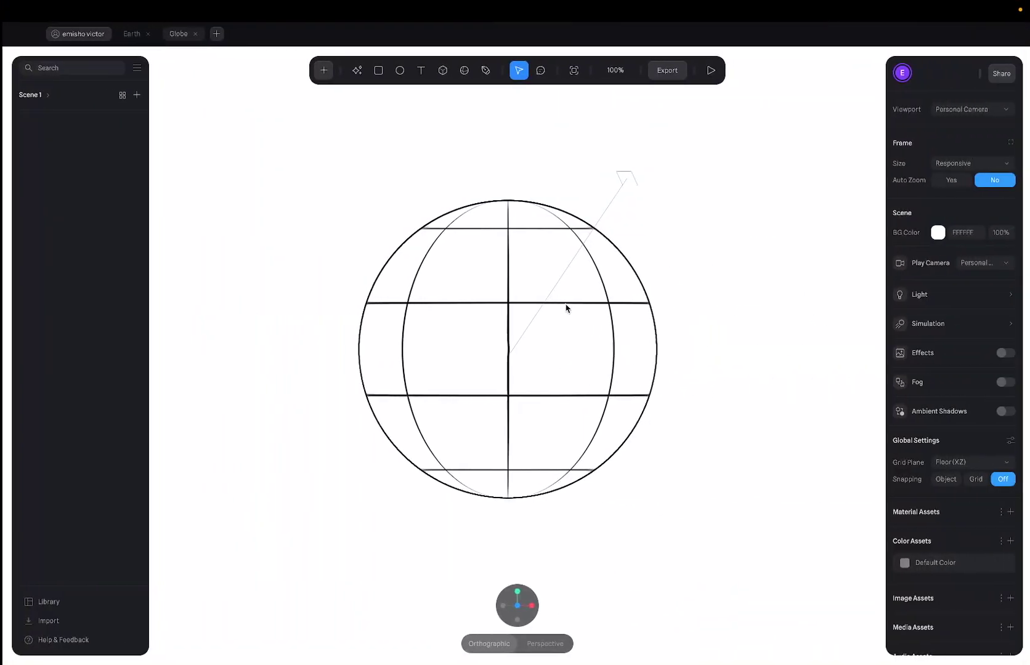
Return to the Figma portfolio draft, deselect the Material frame, and view Frames 8725 and 8724.
{"action": "key", "text": "ctrl+Right"}
{"action": "scroll", "coordinate": [534, 225], "scroll_direction": "down", "scroll_amount": 5}
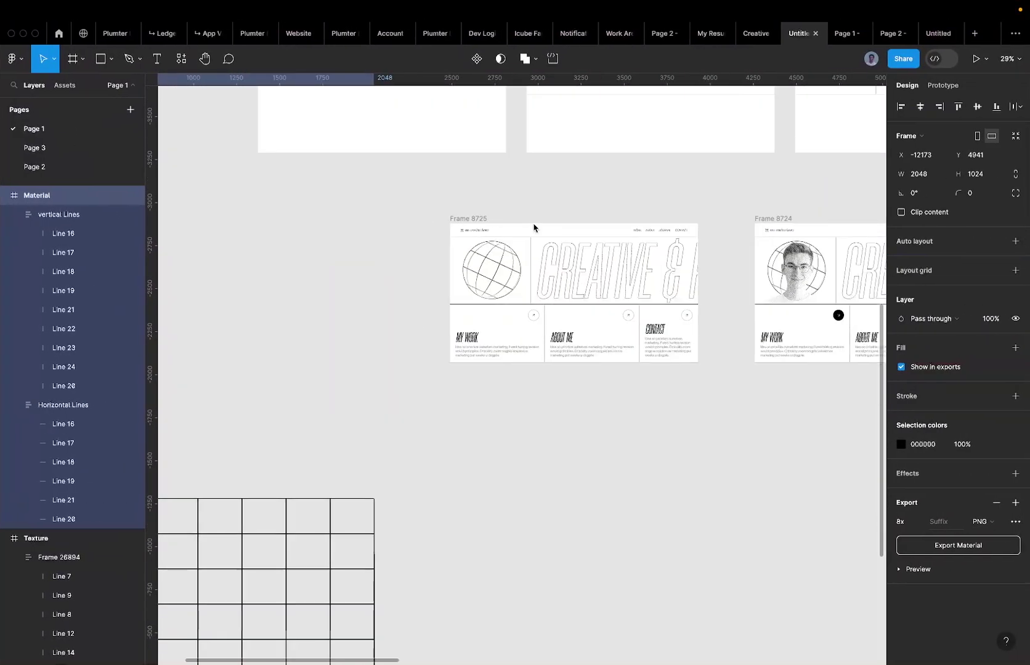
{"action": "scroll", "coordinate": [534, 226], "scroll_direction": "down", "scroll_amount": 3}
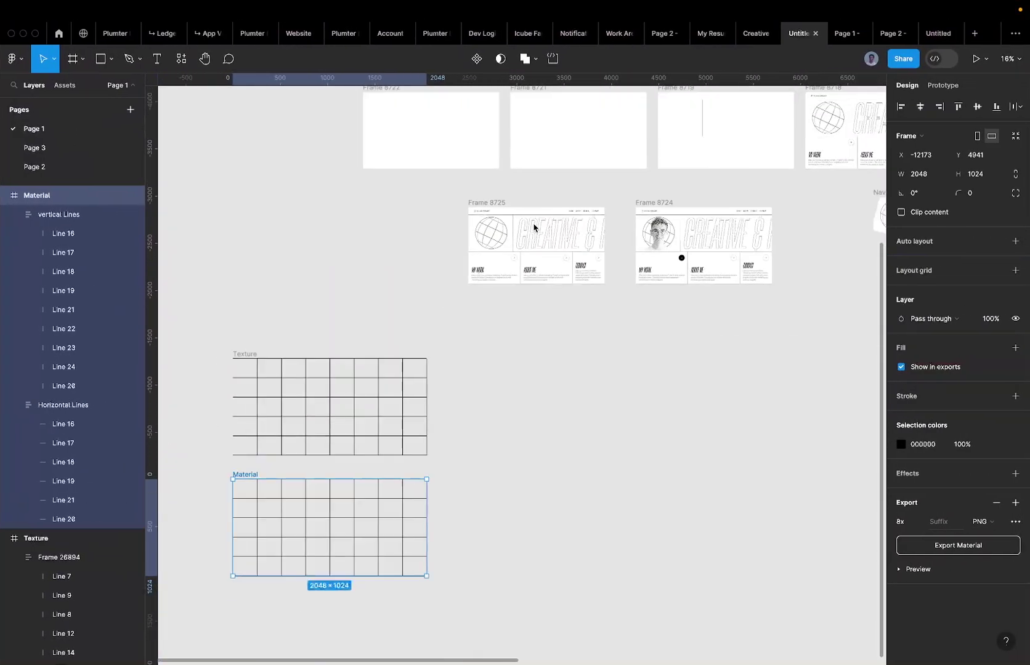
{"action": "left_click", "coordinate": [549, 306]}
{"action": "scroll", "coordinate": [421, 459], "scroll_direction": "up", "scroll_amount": 5}
{"action": "scroll", "coordinate": [406, 480], "scroll_direction": "up", "scroll_amount": 3}
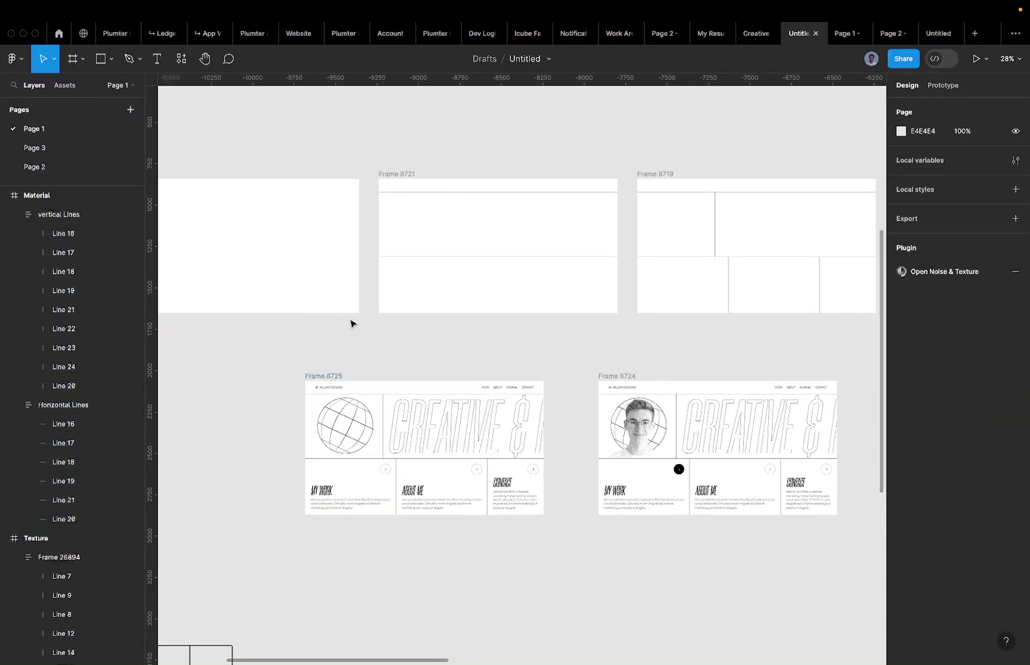
Add a new page named Page 4, removing a stray 100×100 frame.
{"action": "left_click", "coordinate": [130, 109]}
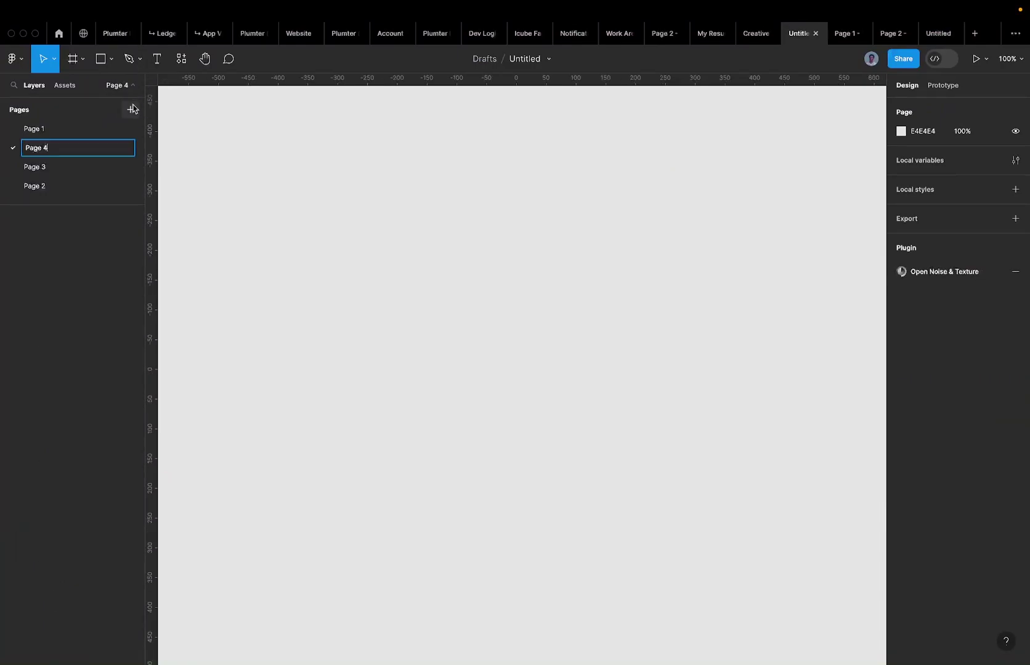
{"action": "left_click", "coordinate": [382, 239]}
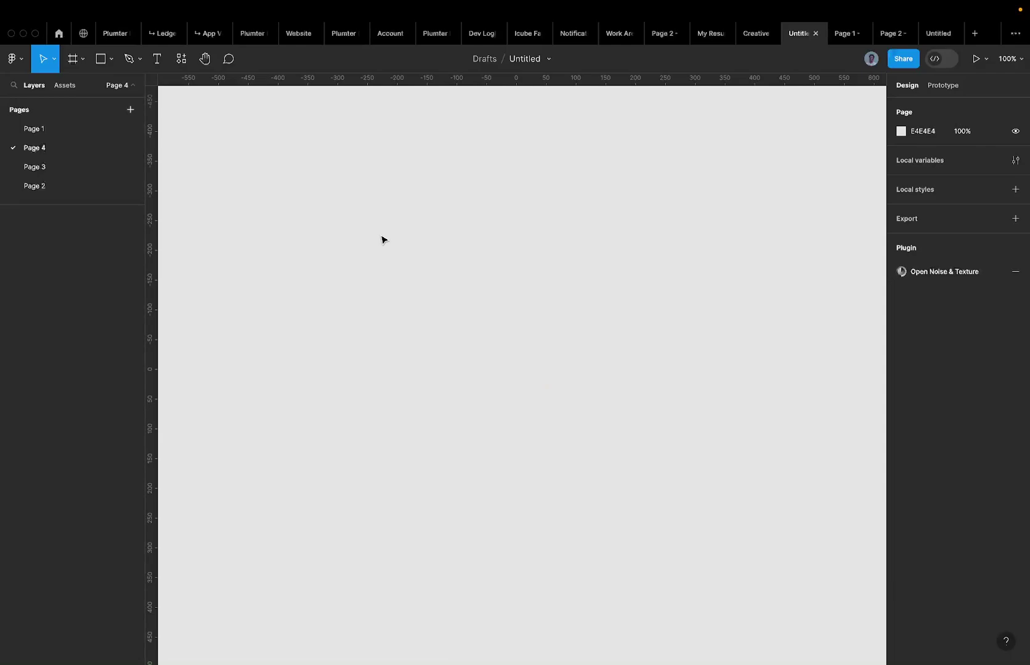
{"action": "key", "text": "f"}
{"action": "left_click", "coordinate": [377, 237]}
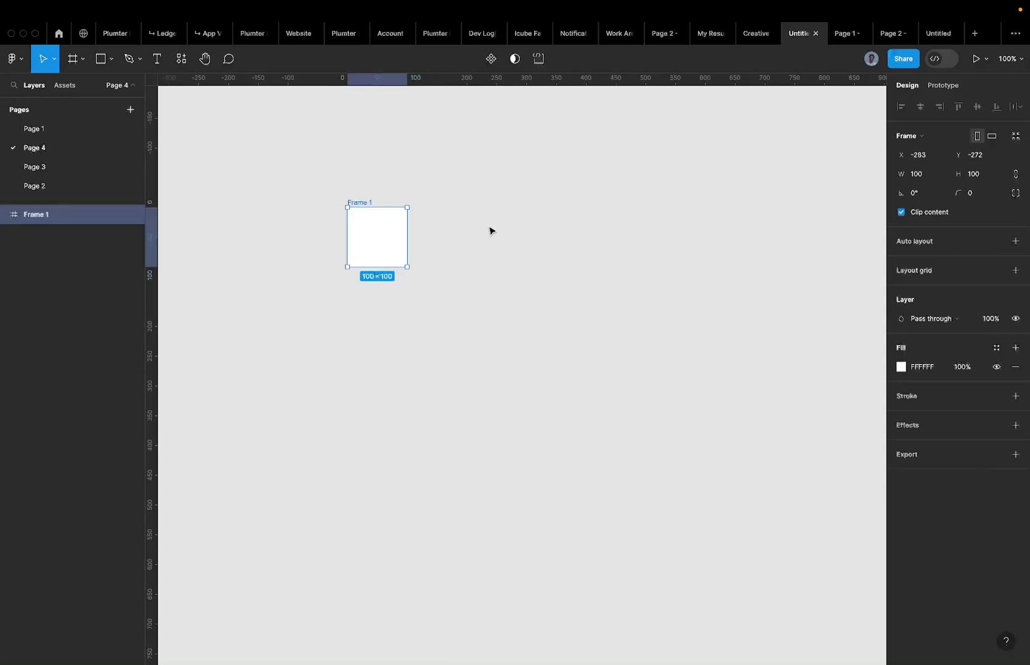
{"action": "key", "text": "Delete"}
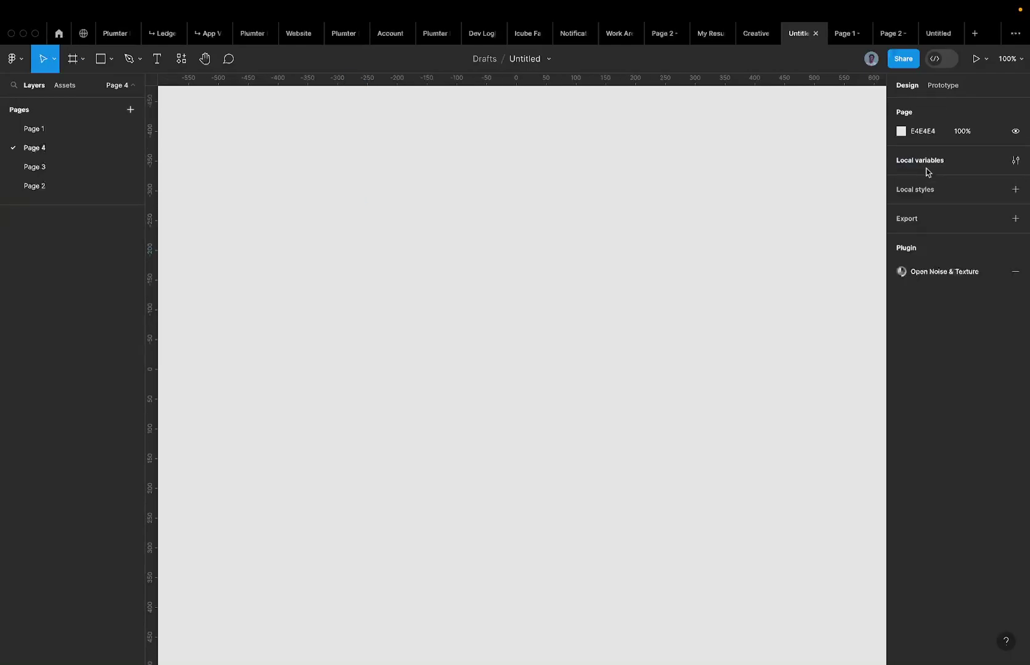
Create a 1440×1024 Desktop frame from the Frame tool presets.
{"action": "key", "text": "f"}
{"action": "left_click", "coordinate": [897, 250]}
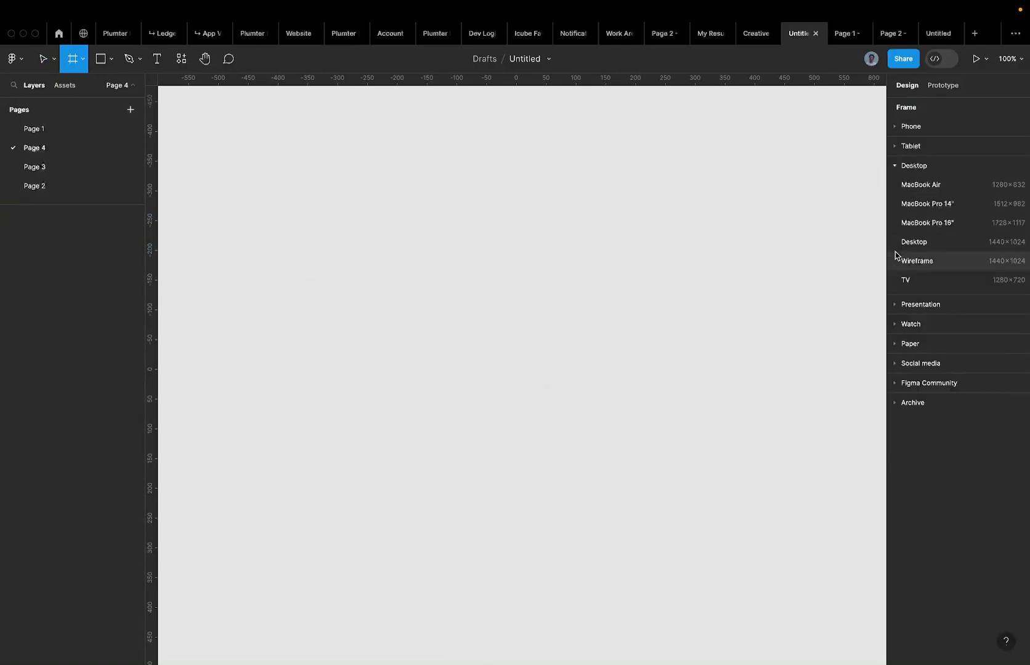
{"action": "left_click", "coordinate": [931, 242]}
{"action": "scroll", "coordinate": [505, 219], "scroll_direction": "down", "scroll_amount": 4}
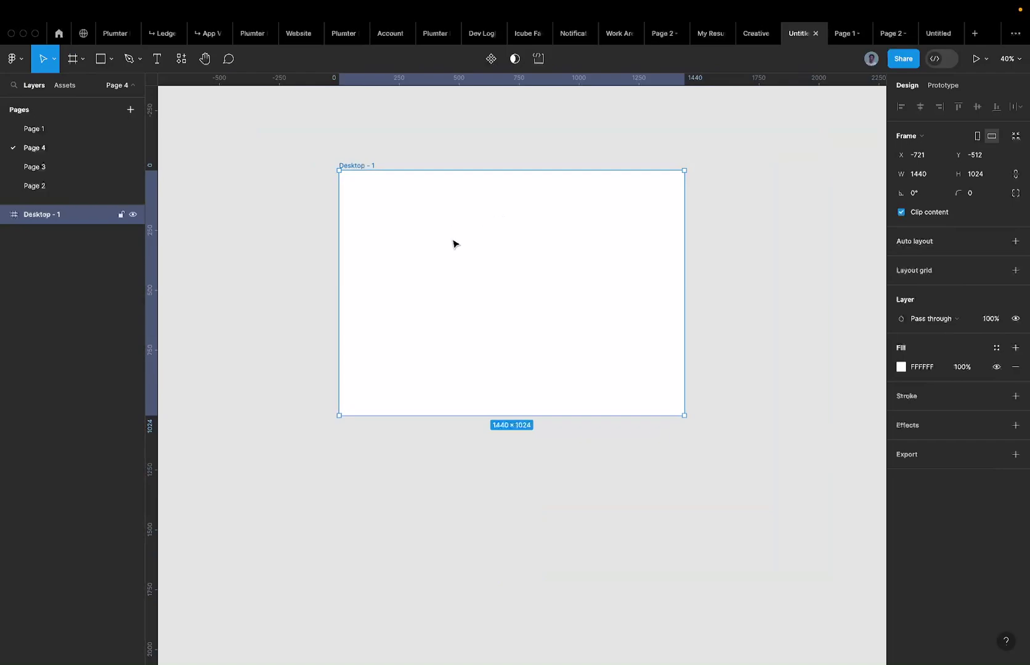
{"action": "scroll", "coordinate": [485, 287], "scroll_direction": "up", "scroll_amount": 3}
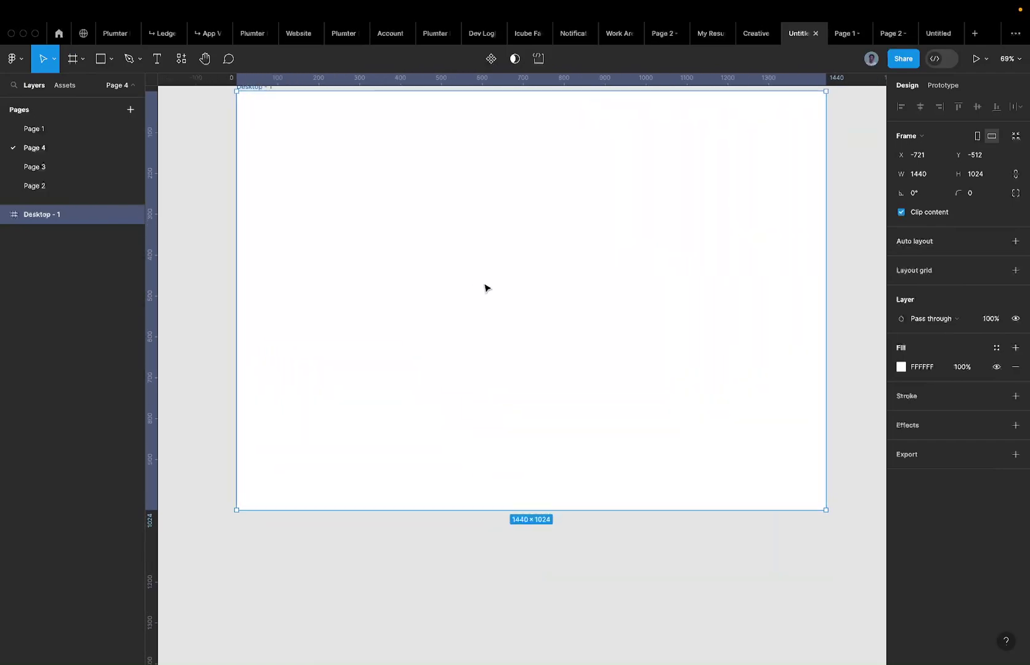
{"action": "scroll", "coordinate": [485, 287], "scroll_direction": "up", "scroll_amount": 2}
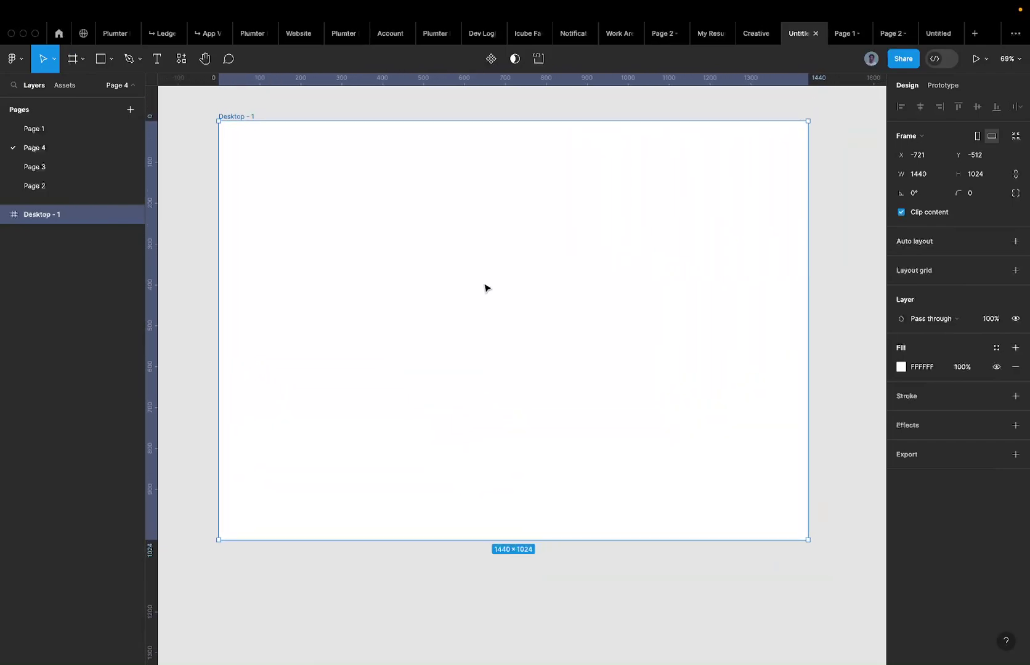
Set the frame height to 810, lock proportions, then set width 1440 for 1440×810.
{"action": "left_click", "coordinate": [986, 173]}
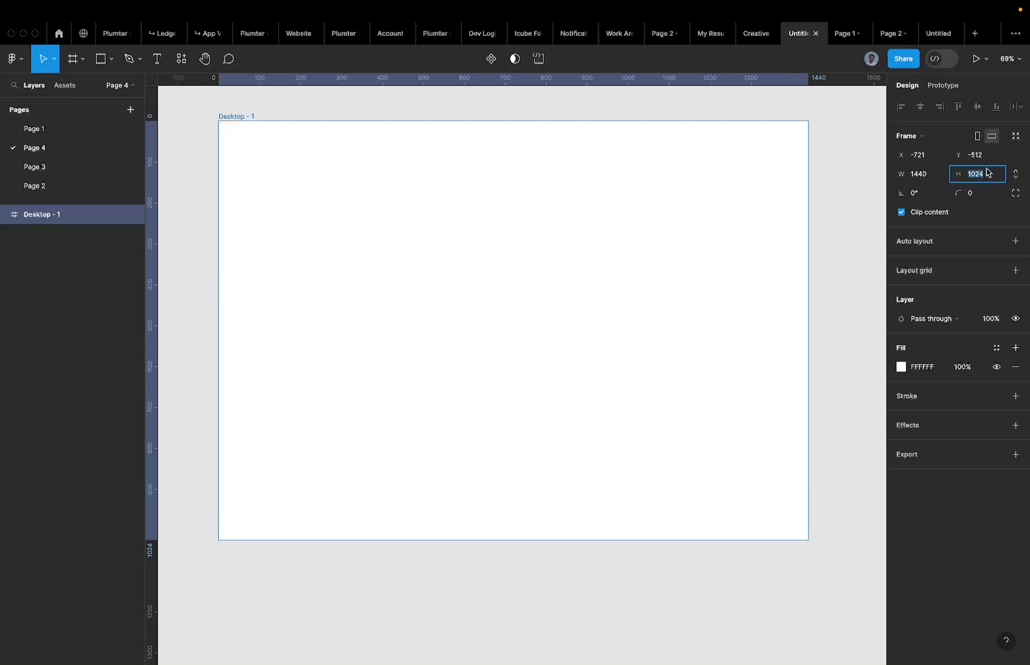
{"action": "type", "text": "8"}
{"action": "key", "text": "Return"}
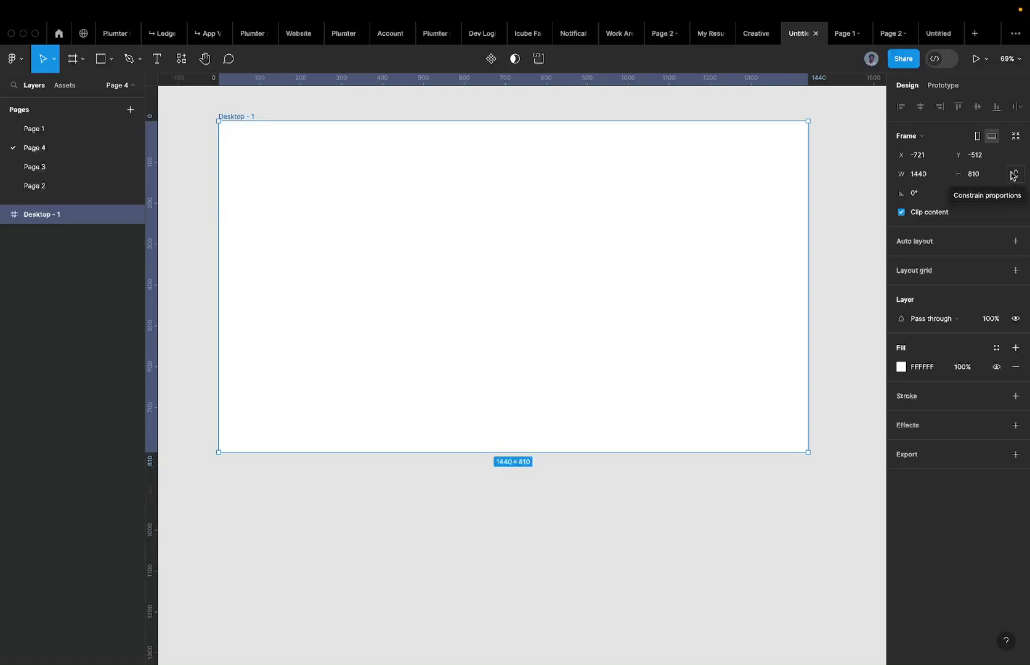
{"action": "left_click", "coordinate": [1013, 175]}
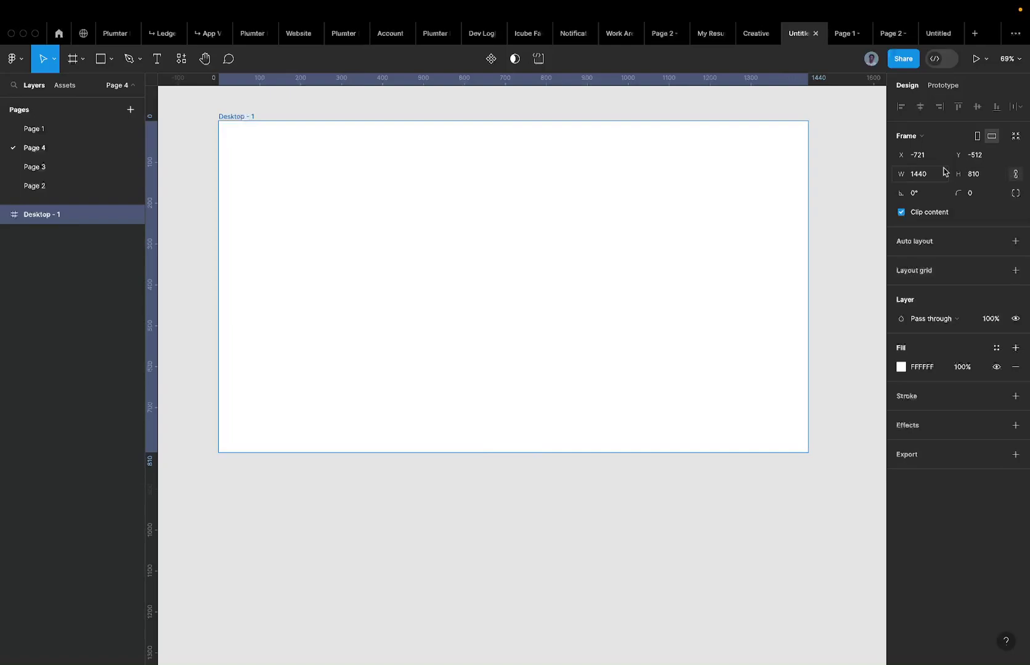
{"action": "left_click", "coordinate": [977, 178]}
{"action": "type", "text": "9"}
{"action": "key", "text": "Return"}
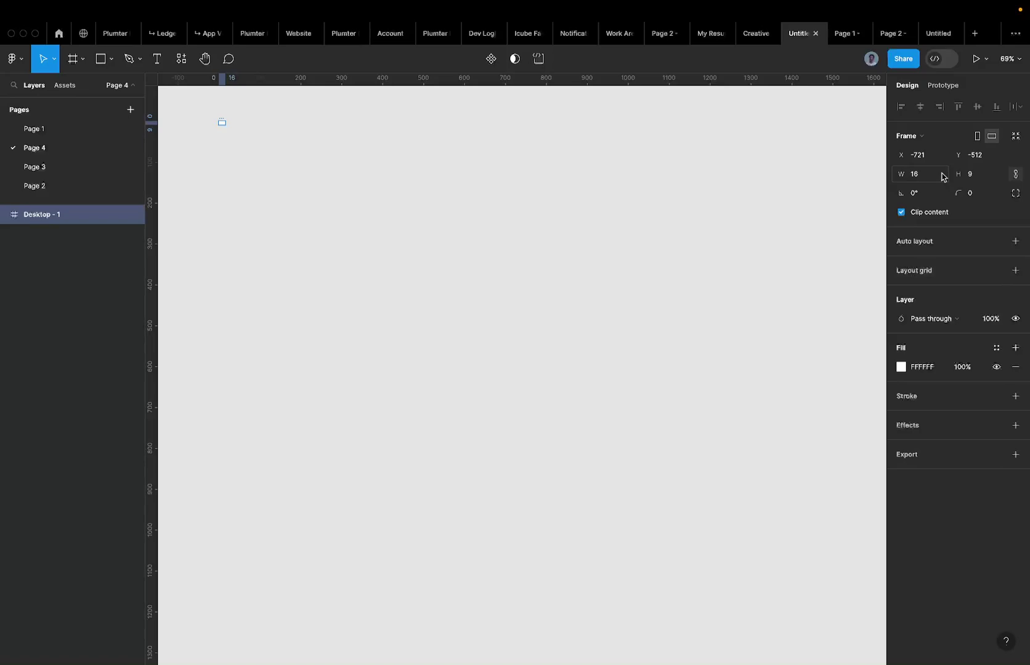
{"action": "type", "text": "1440"}
{"action": "key", "text": "Return"}
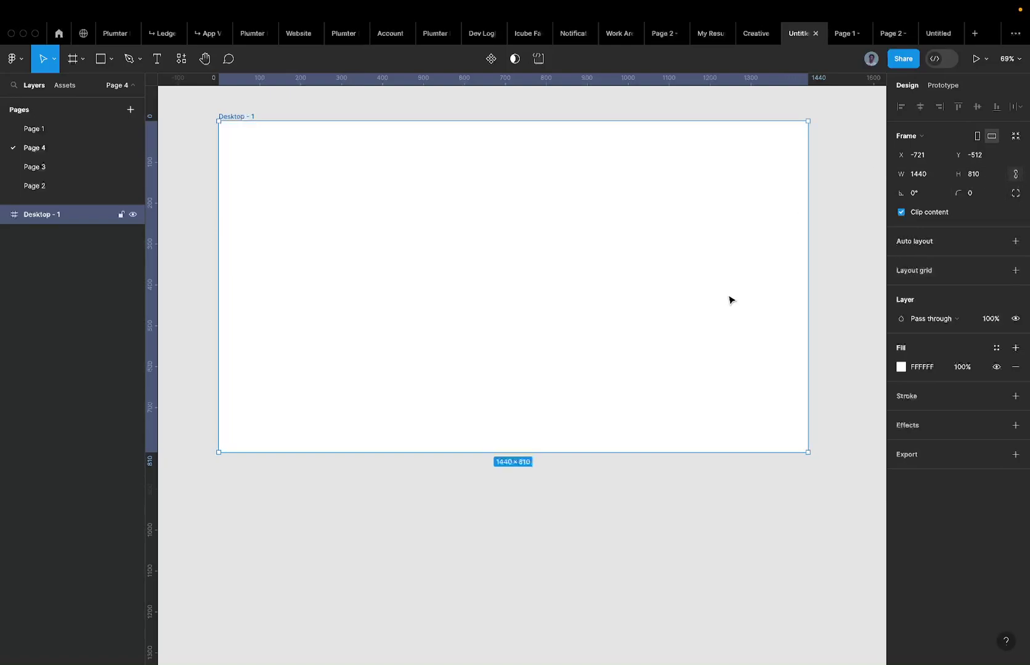
Find and select the navbar of Frame 8725 on Page 1.
{"action": "scroll", "coordinate": [728, 299], "scroll_direction": "up", "scroll_amount": 2}
{"action": "scroll", "coordinate": [729, 298], "scroll_direction": "right", "scroll_amount": 1}
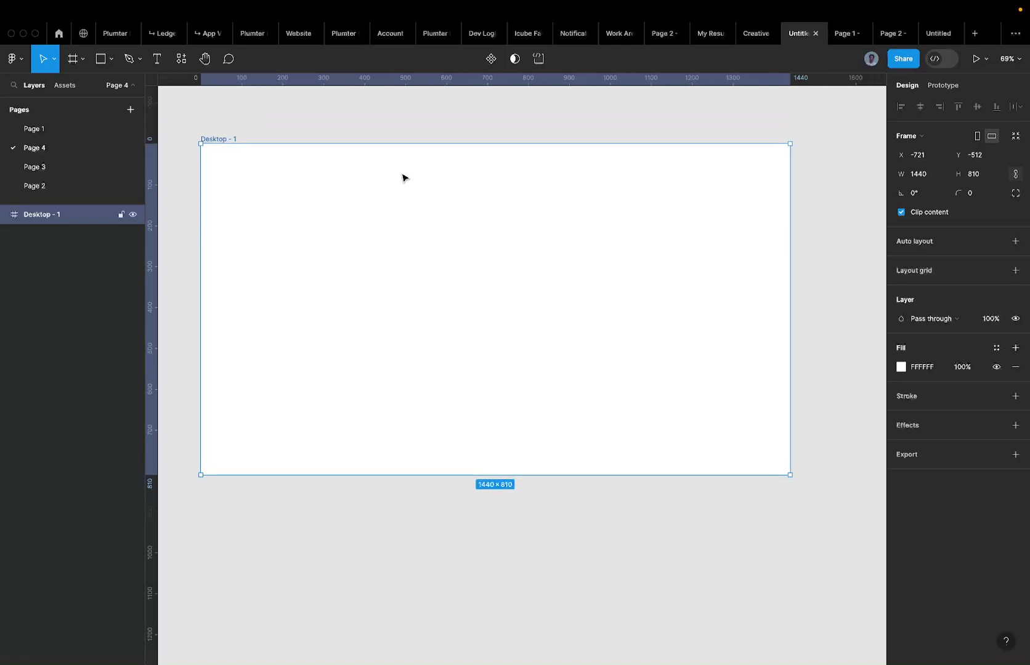
{"action": "left_click", "coordinate": [80, 169]}
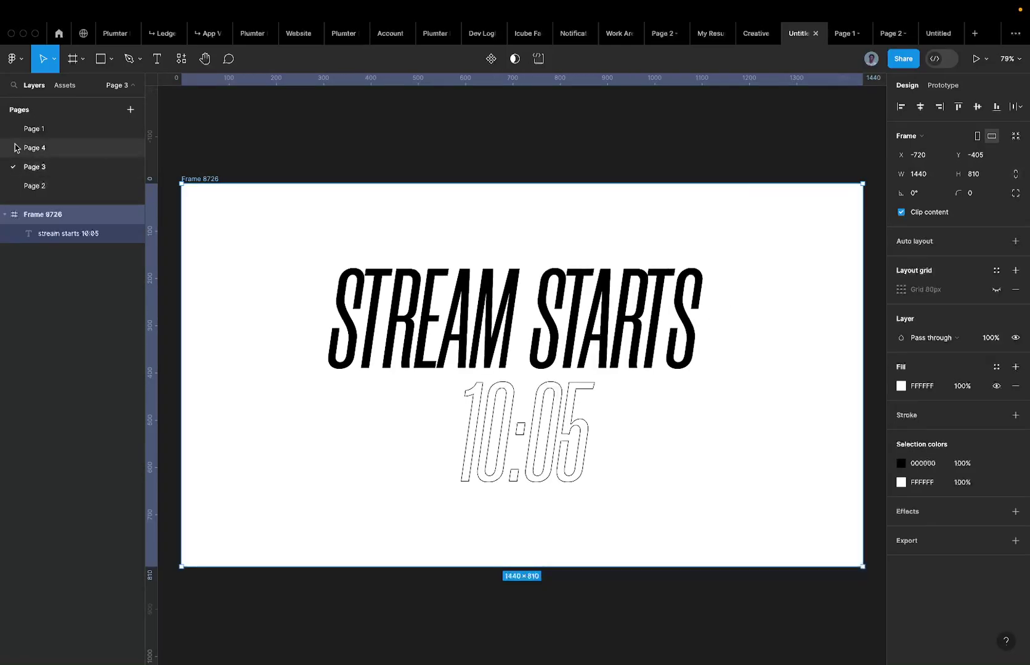
{"action": "left_click", "coordinate": [69, 149]}
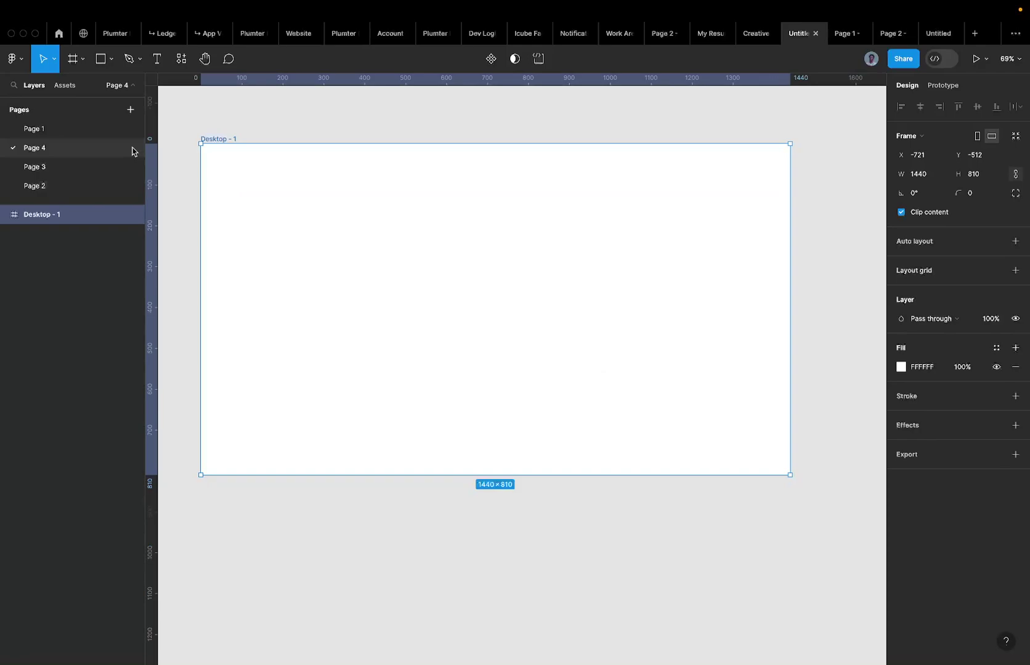
{"action": "left_click", "coordinate": [44, 130]}
{"action": "scroll", "coordinate": [474, 253], "scroll_direction": "down", "scroll_amount": 3}
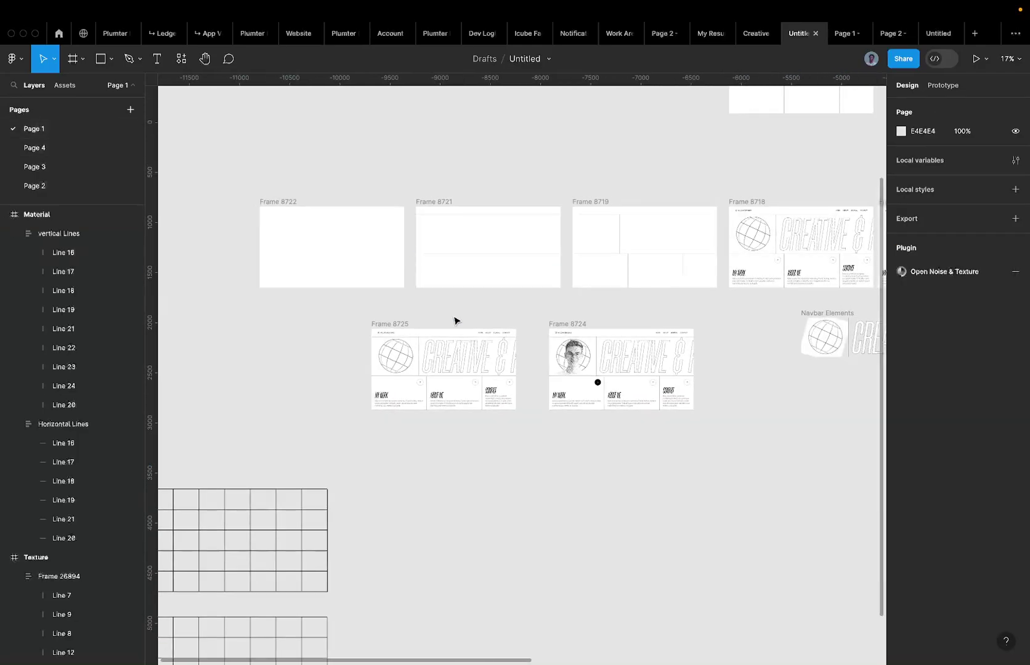
{"action": "left_click", "coordinate": [455, 325]}
{"action": "scroll", "coordinate": [401, 365], "scroll_direction": "up", "scroll_amount": 5}
{"action": "scroll", "coordinate": [359, 320], "scroll_direction": "up", "scroll_amount": 4}
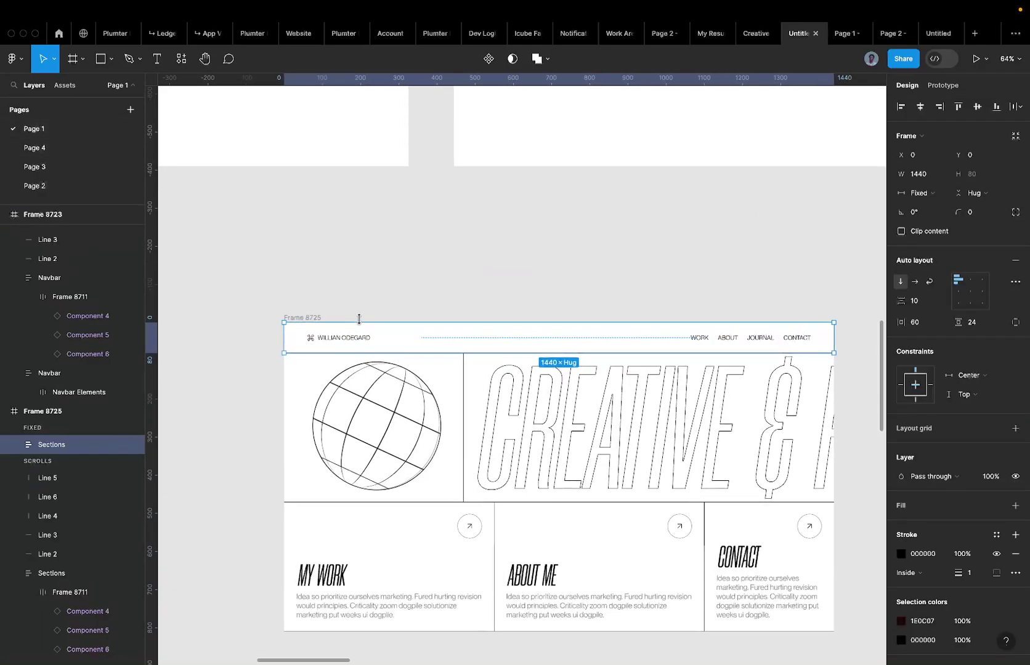
Paste the copied navbar into the empty frame on Page 4.
{"action": "left_click", "coordinate": [75, 149]}
{"action": "key", "text": "ctrl+v"}
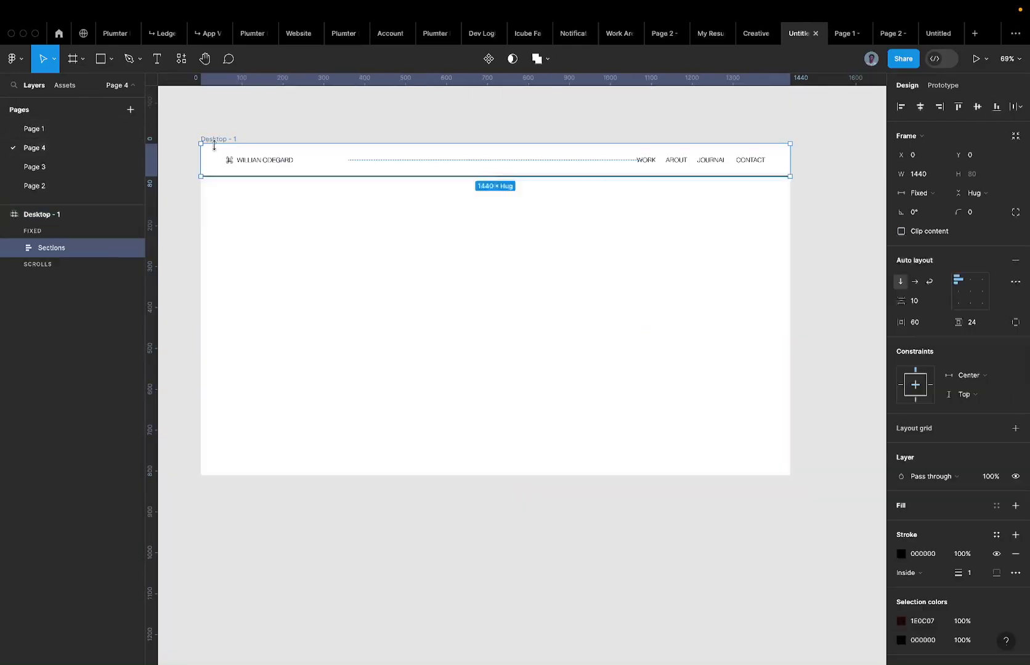
{"action": "left_click", "coordinate": [260, 108]}
{"action": "left_click", "coordinate": [234, 157]}
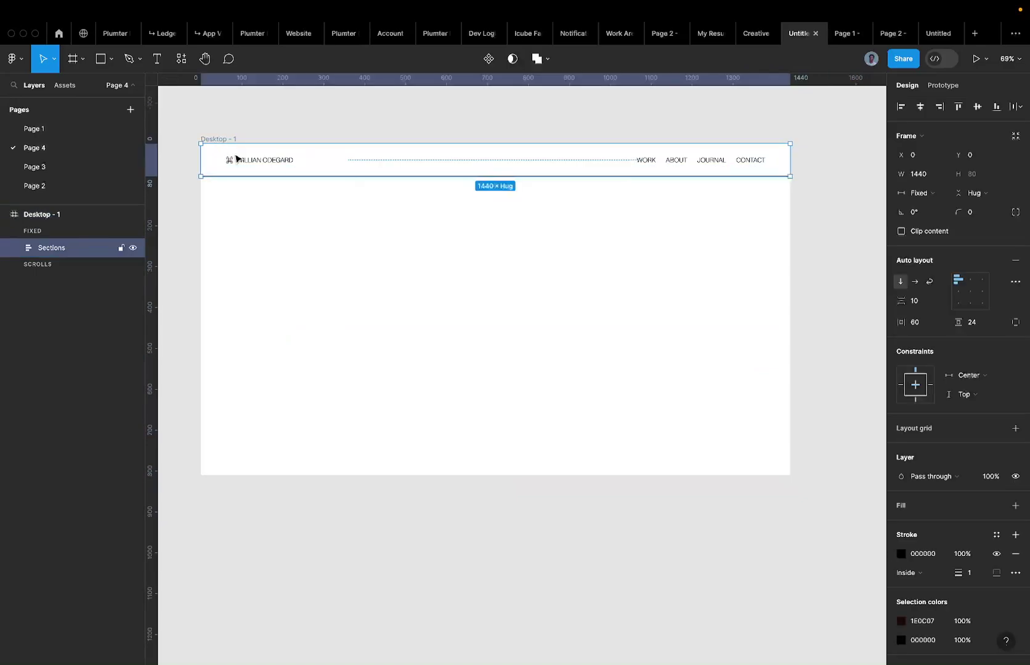
Remove the pasted navbar's stroke.
{"action": "scroll", "coordinate": [235, 159], "scroll_direction": "up", "scroll_amount": 5}
{"action": "scroll", "coordinate": [301, 165], "scroll_direction": "down", "scroll_amount": 5}
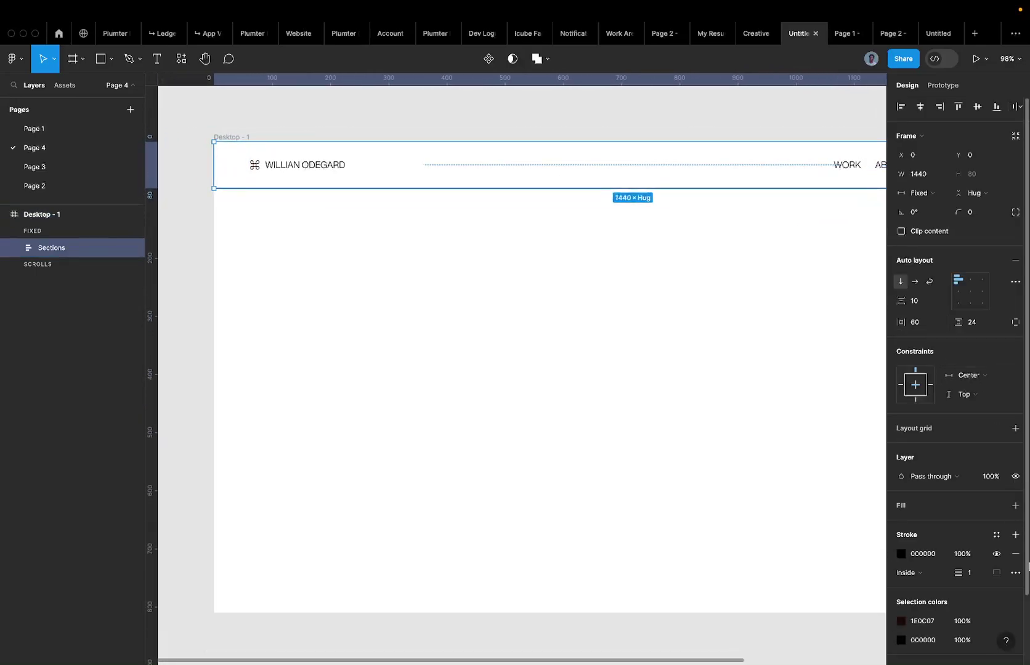
{"action": "left_click", "coordinate": [1015, 553]}
{"action": "left_click", "coordinate": [409, 285]}
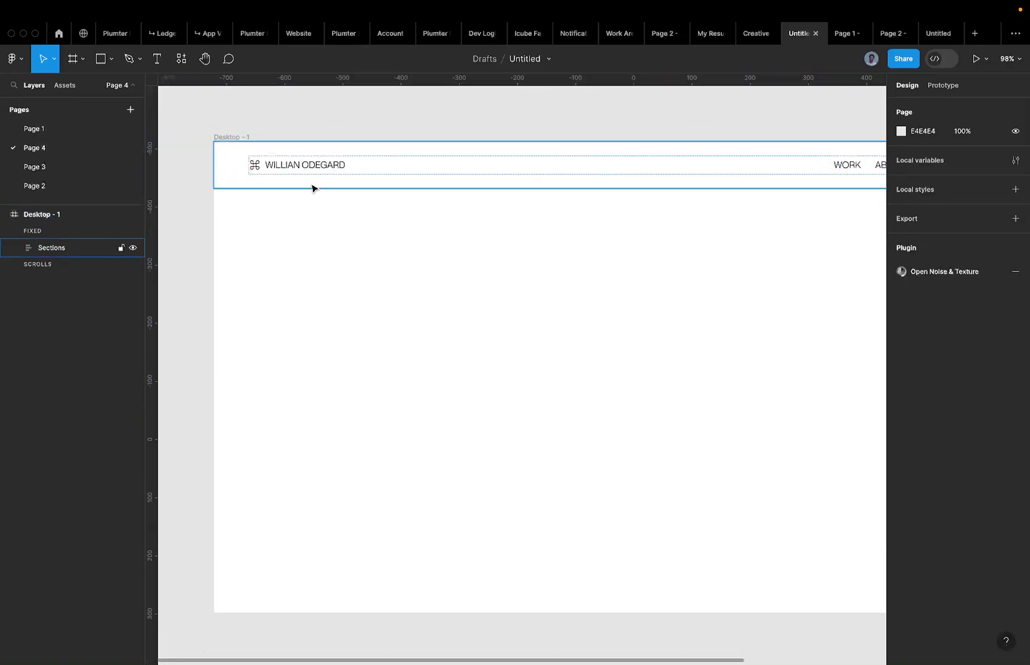
{"action": "left_click", "coordinate": [308, 184]}
{"action": "scroll", "coordinate": [303, 170], "scroll_direction": "right", "scroll_amount": 3}
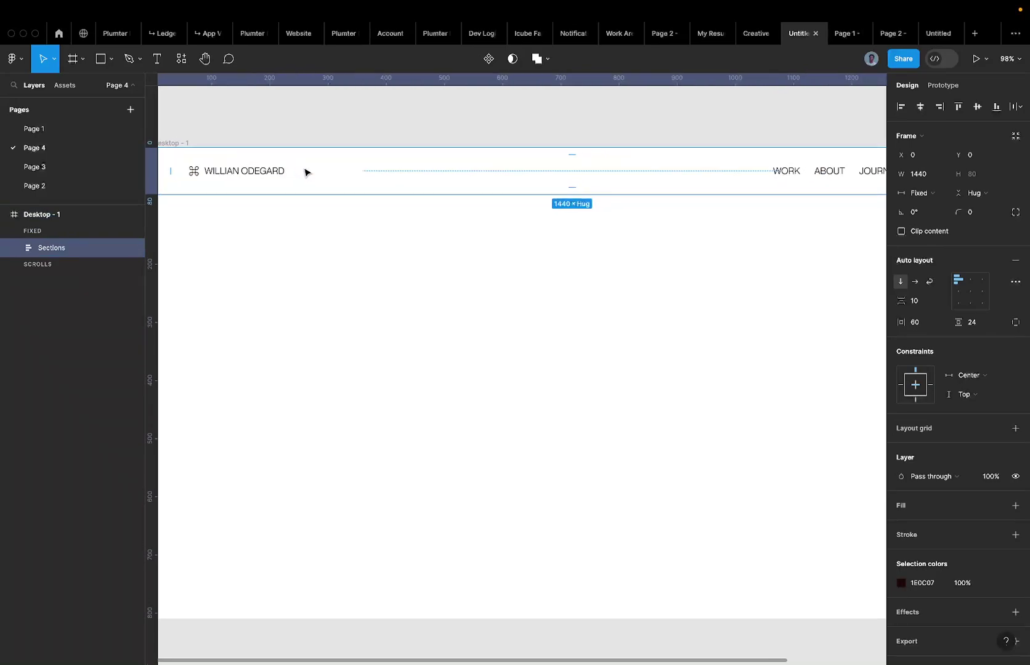
{"action": "scroll", "coordinate": [869, 194], "scroll_direction": "right", "scroll_amount": 3}
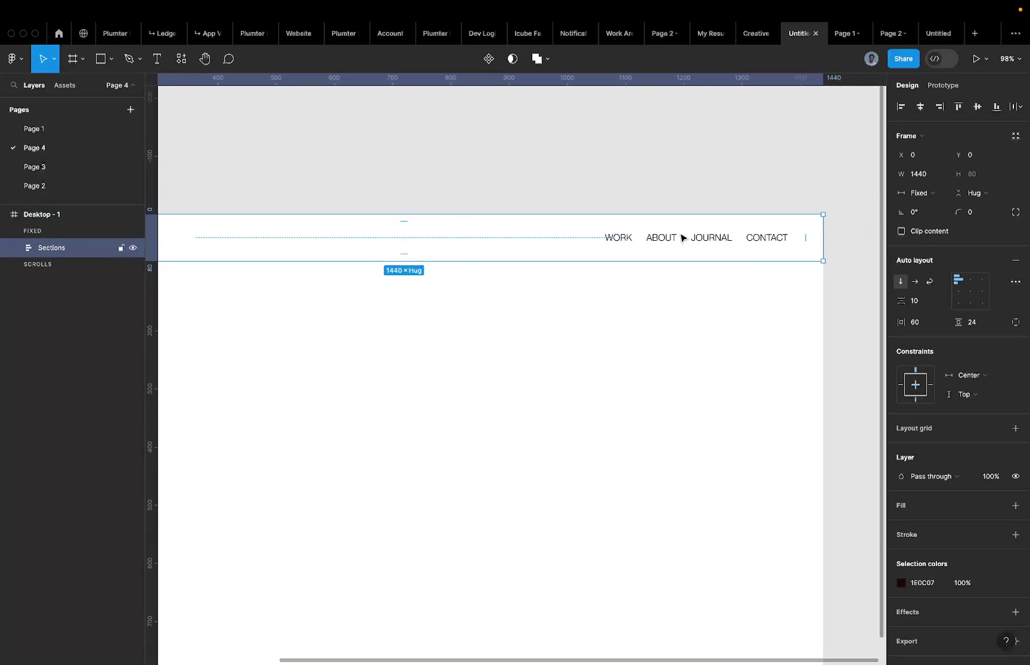
{"action": "scroll", "coordinate": [681, 239], "scroll_direction": "up", "scroll_amount": 5}
Search for the Neue Montreal font in a new tab and open its Pangram Pangram page.
{"action": "left_click", "coordinate": [595, 244], "text": "super"}
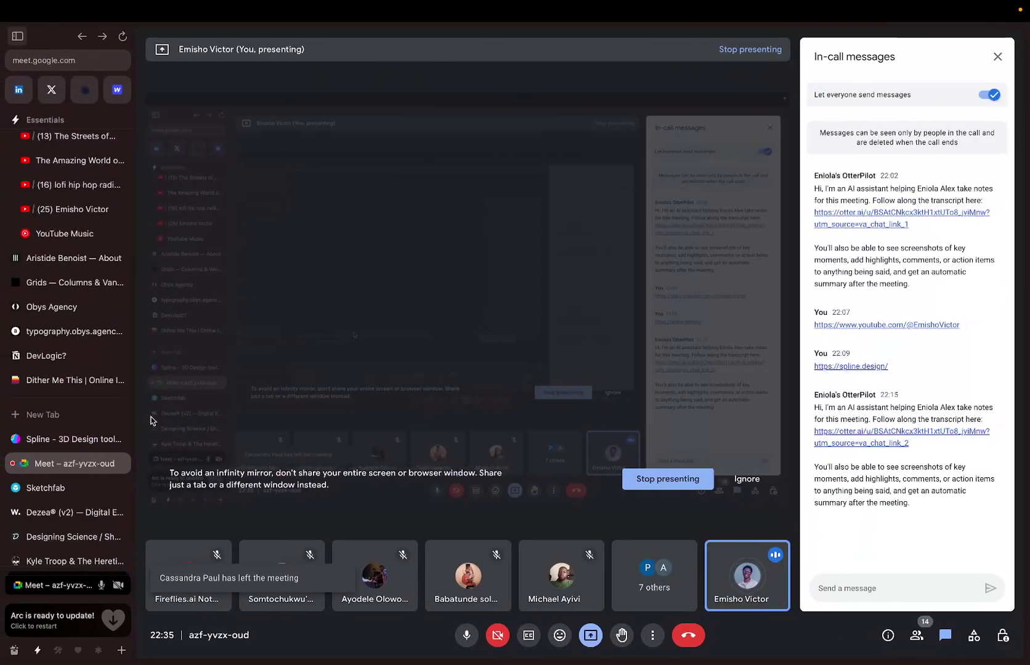
{"action": "left_click", "coordinate": [44, 416]}
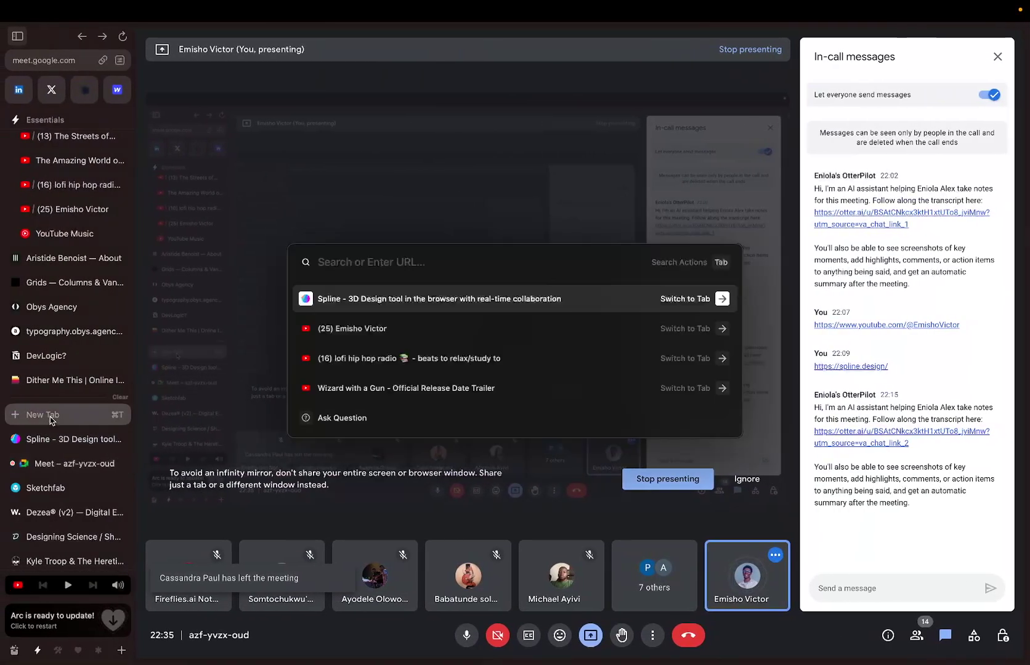
{"action": "type", "text": "pana"}
{"action": "key", "text": "BackSpace"}
{"action": "key", "text": "ctrl+a"}
{"action": "type", "text": "n"}
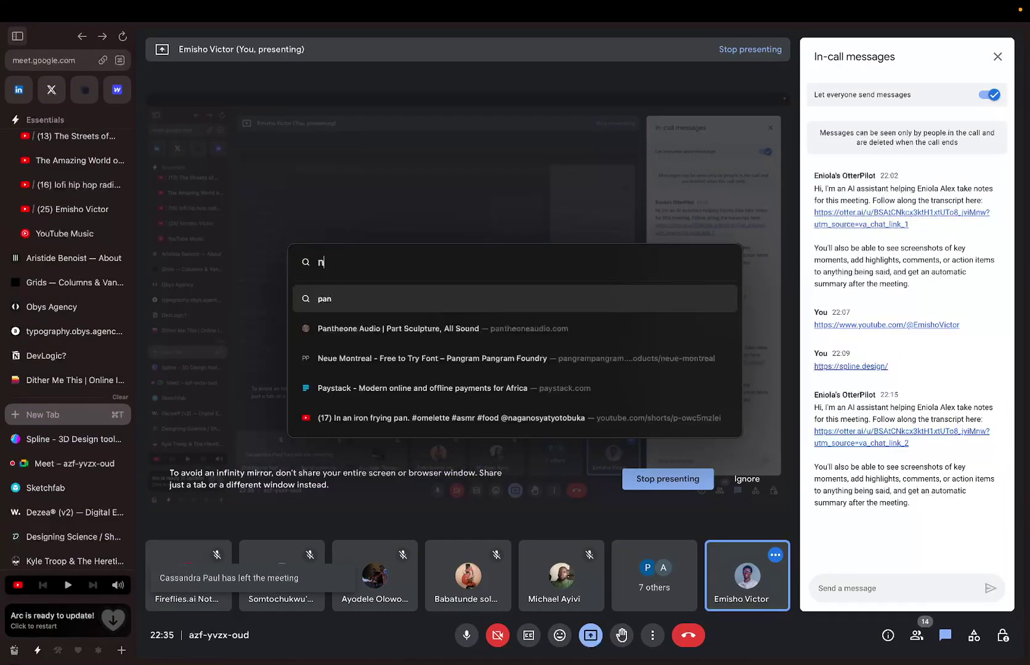
{"action": "type", "text": "uee"}
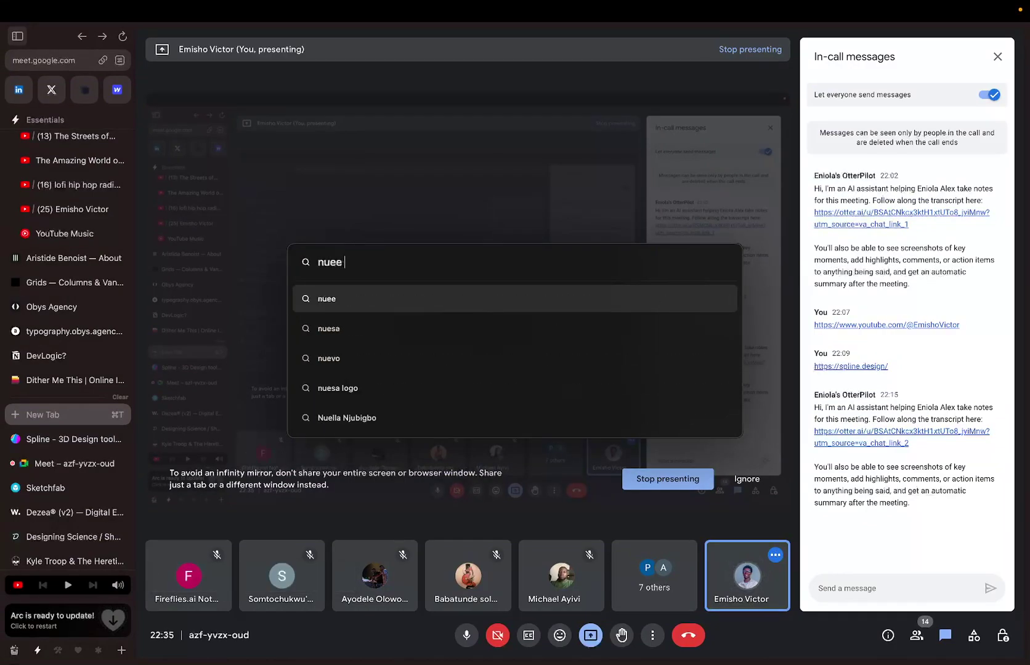
{"action": "key", "text": "BackSpace"}
{"action": "key", "text": "BackSpace"}
{"action": "type", "text": "ue momne"}
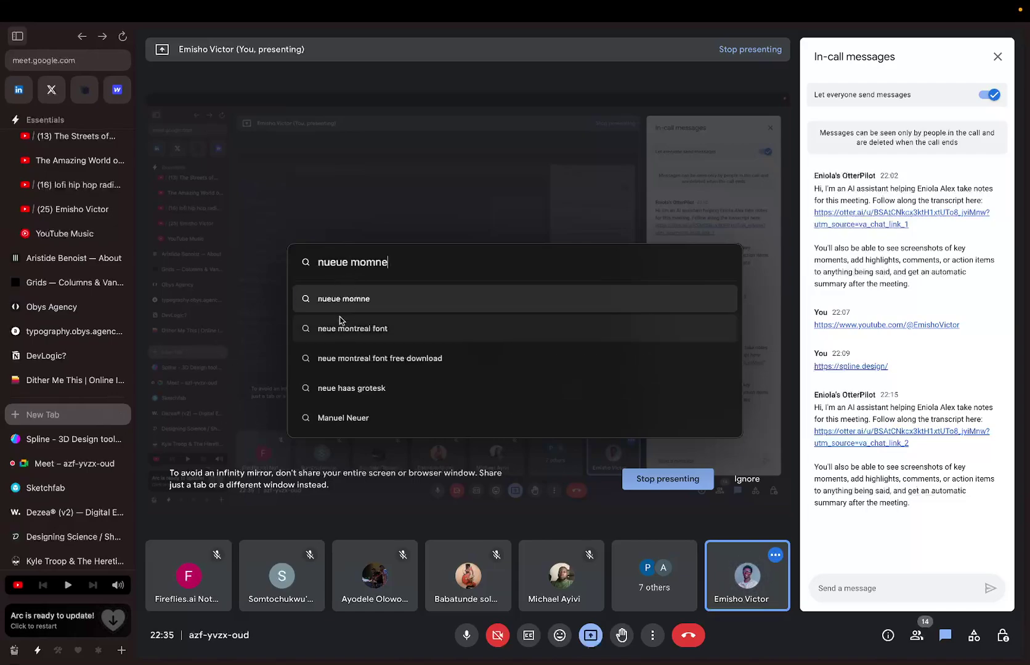
{"action": "left_click", "coordinate": [341, 326]}
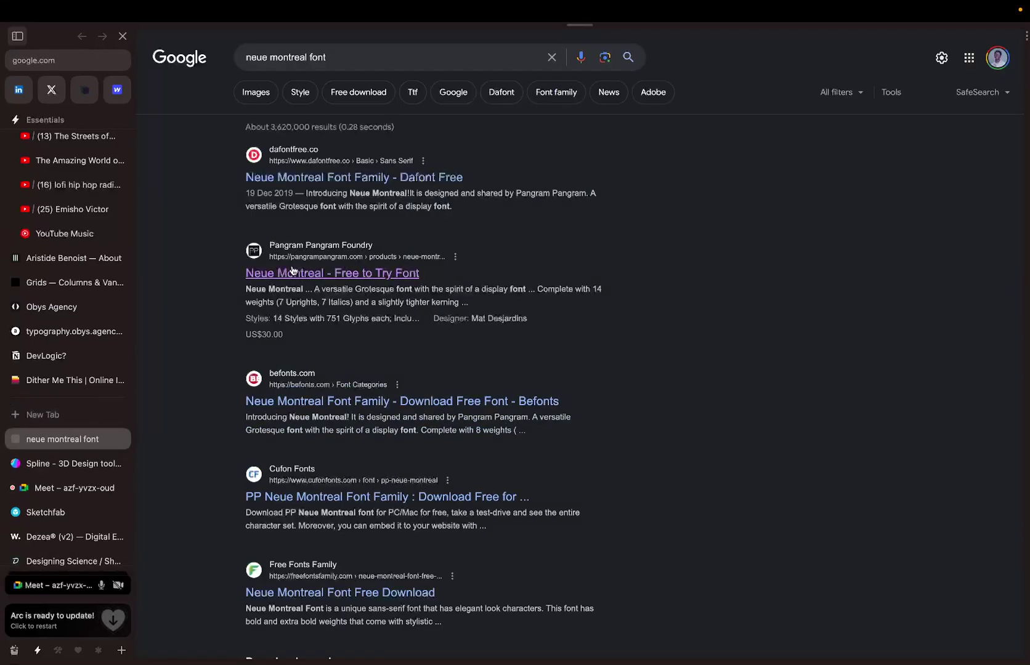
{"action": "left_click", "coordinate": [293, 271]}
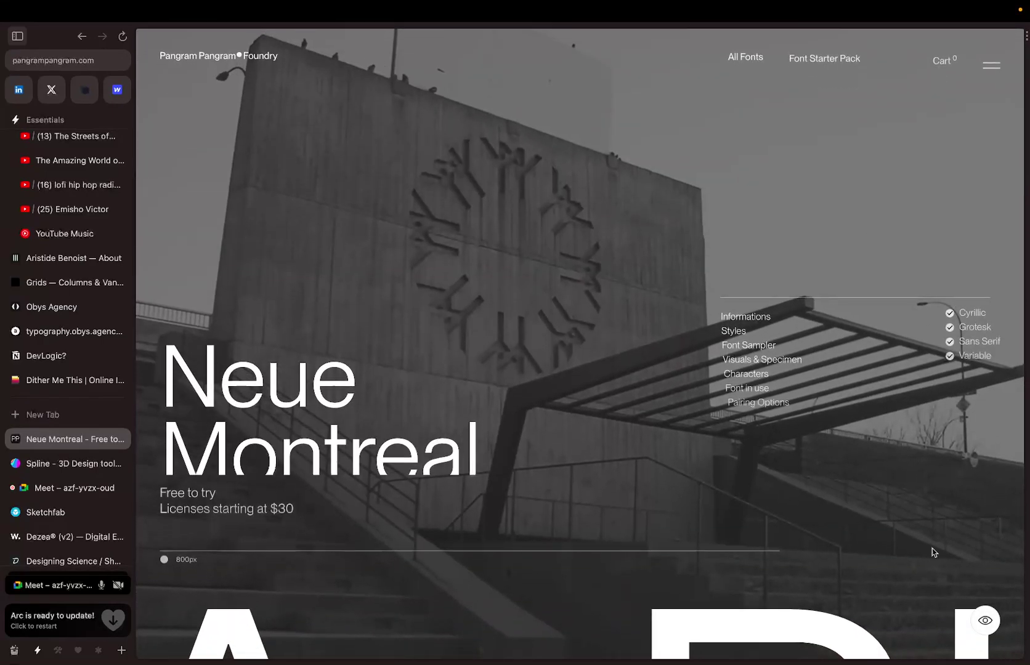
Share the Neue Montreal font page link in the Google Meet chat.
{"action": "left_click", "coordinate": [102, 60]}
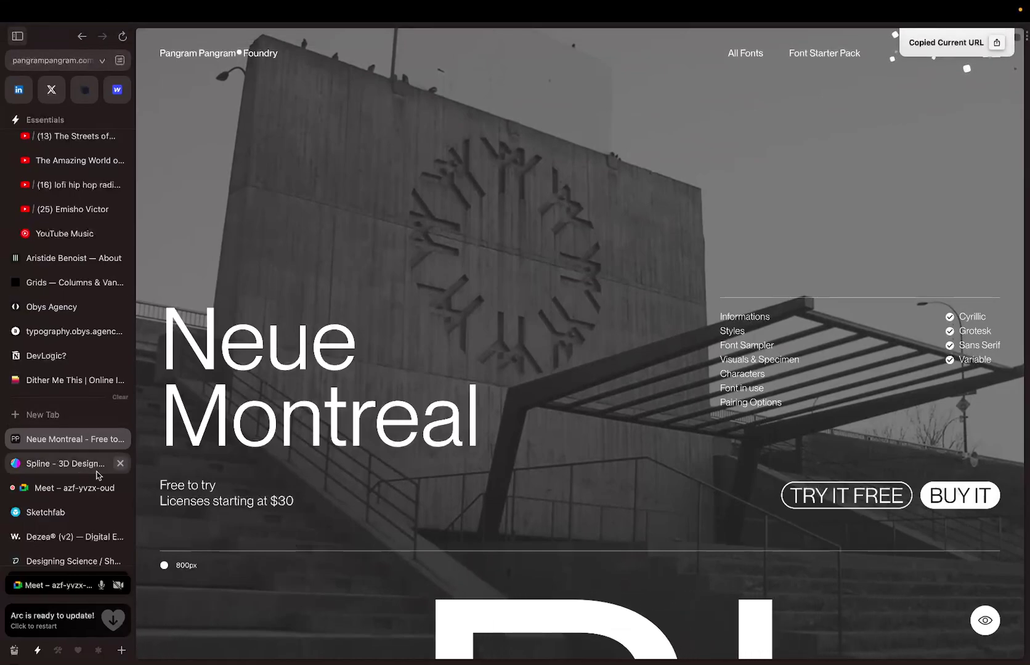
{"action": "left_click", "coordinate": [79, 482]}
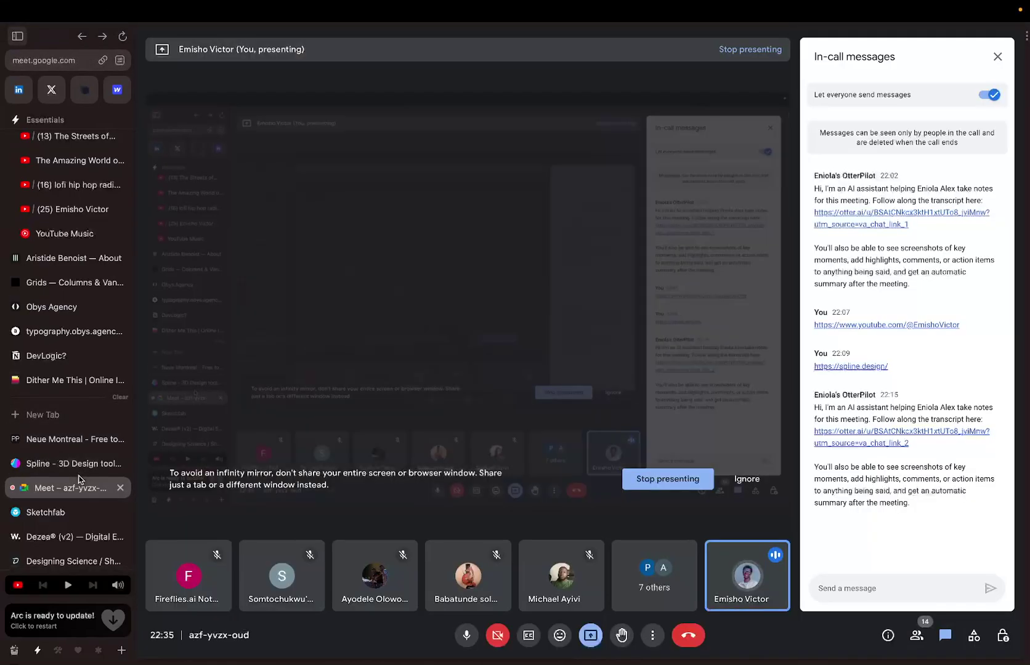
{"action": "left_click", "coordinate": [863, 581]}
{"action": "key", "text": "super+v"}
{"action": "key", "text": "Return"}
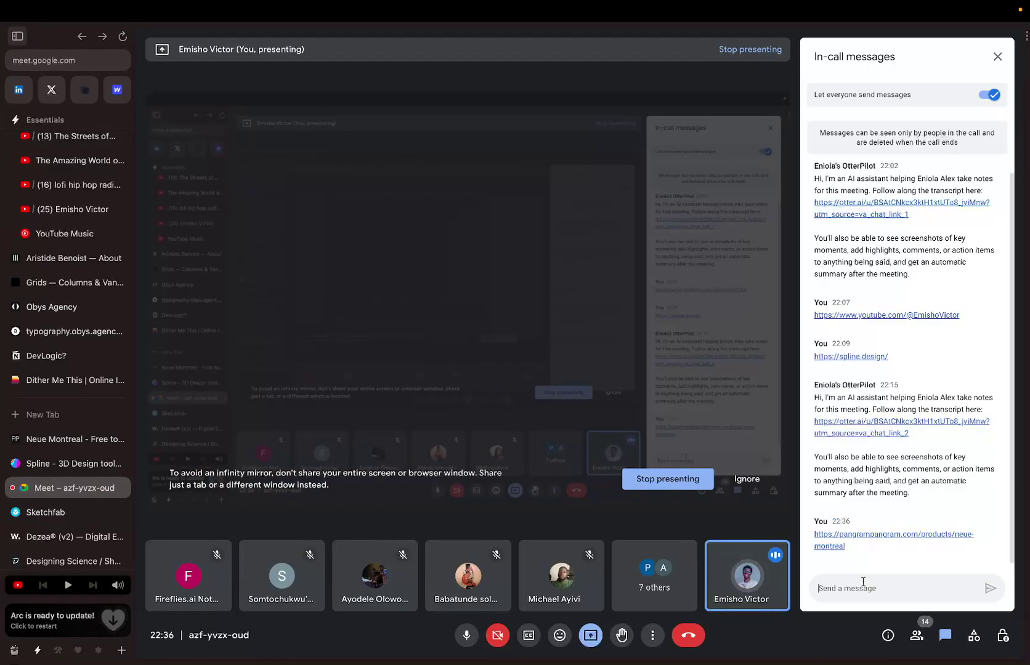
{"action": "key", "text": "ctrl+Right"}
{"action": "key", "text": "ctrl+Right"}
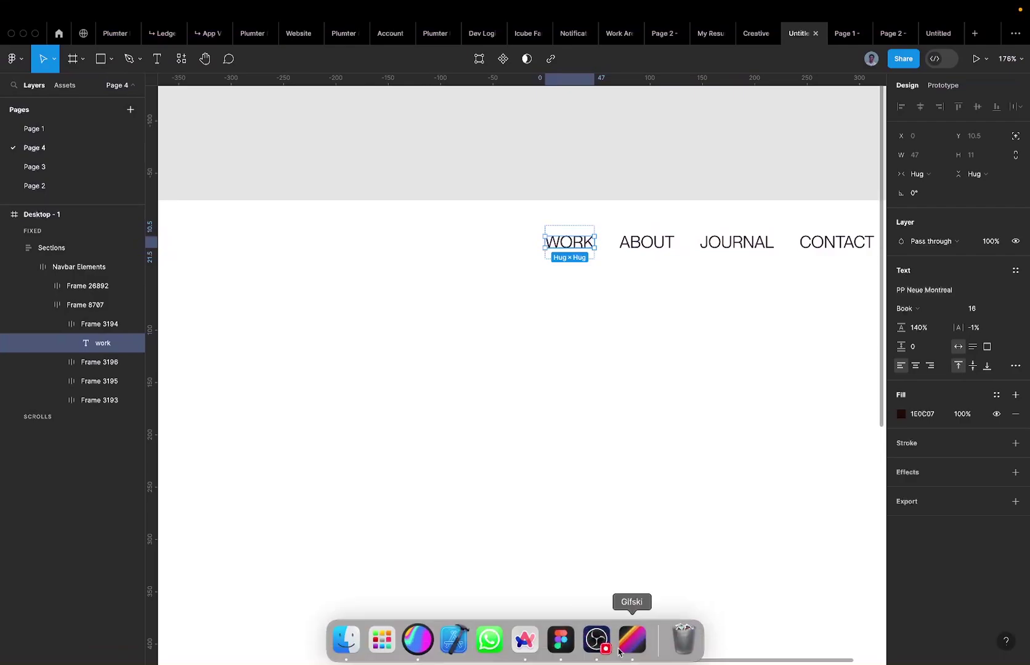
{"action": "left_click", "coordinate": [620, 650]}
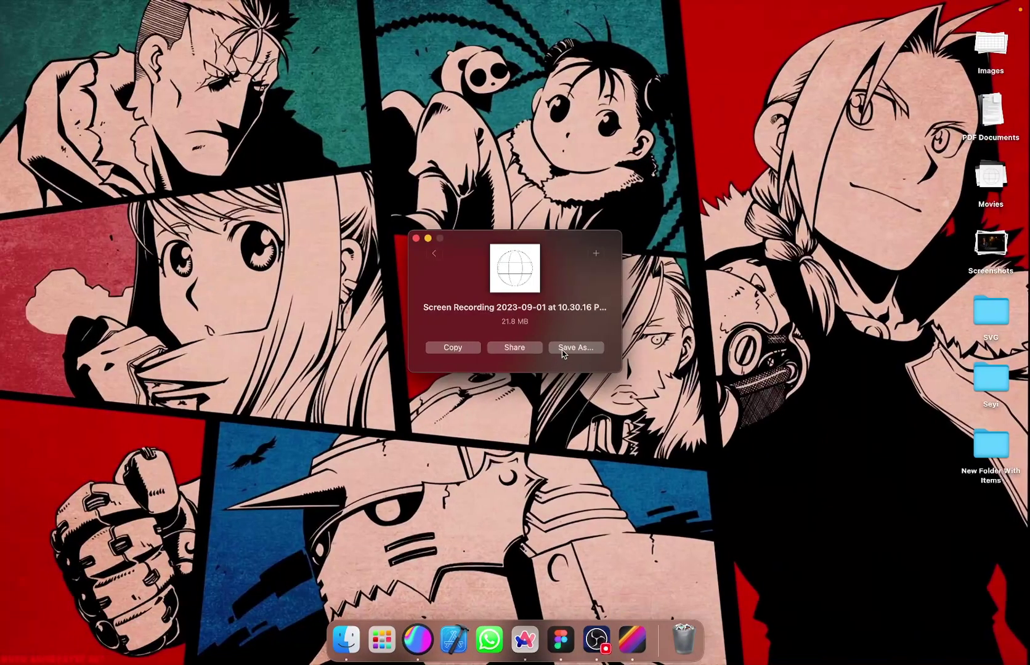
Save the globe GIF to the Desktop as 'Globe Gif' and close the Gifski window.
{"action": "left_click", "coordinate": [563, 348]}
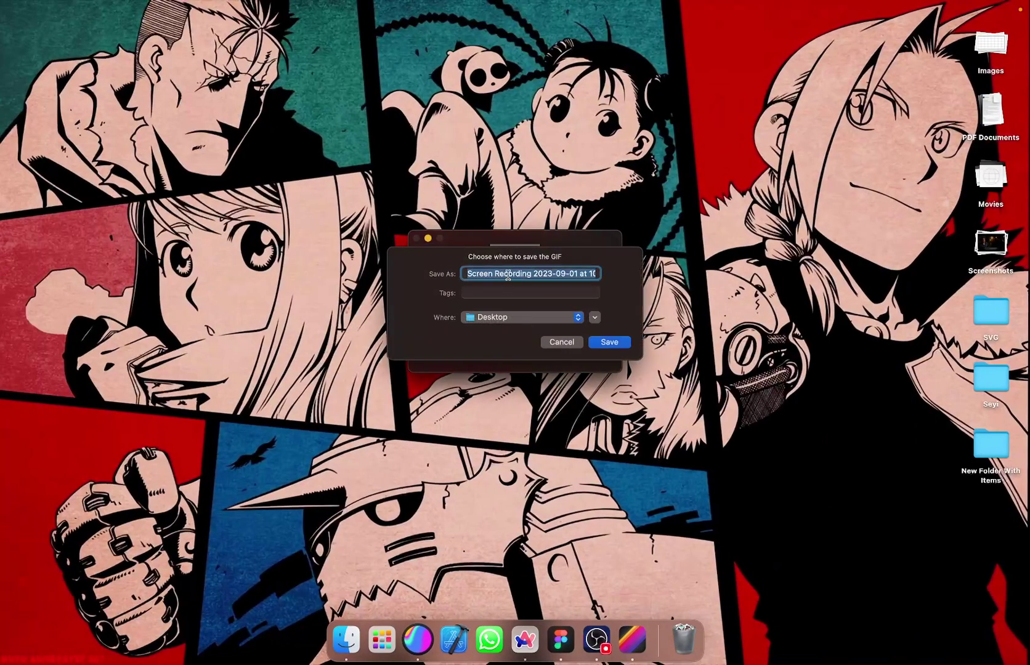
{"action": "type", "text": "Gk"}
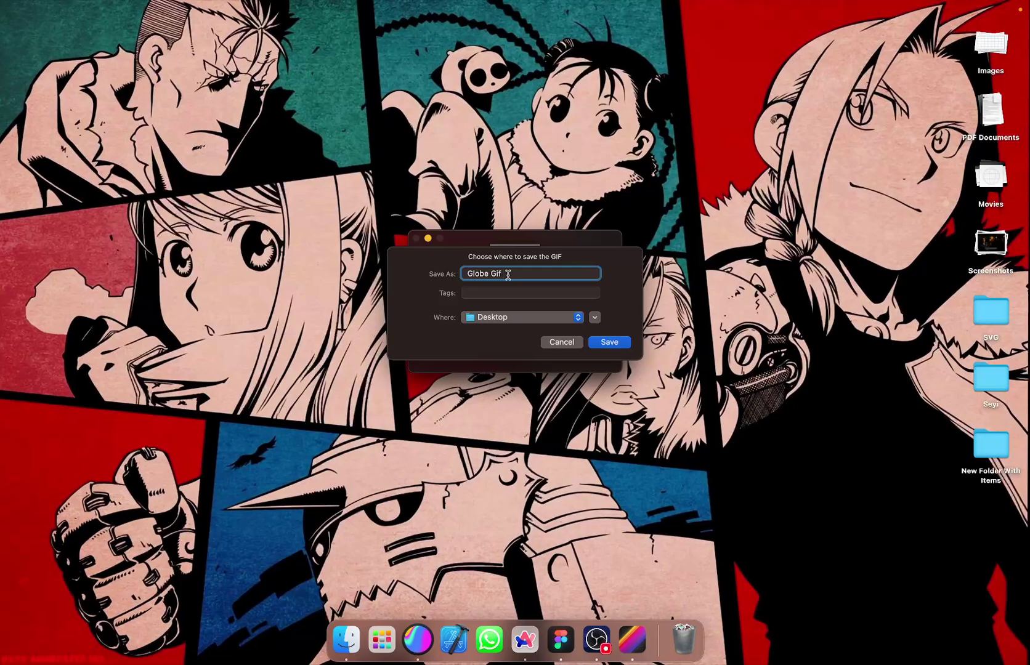
{"action": "key", "text": "Return"}
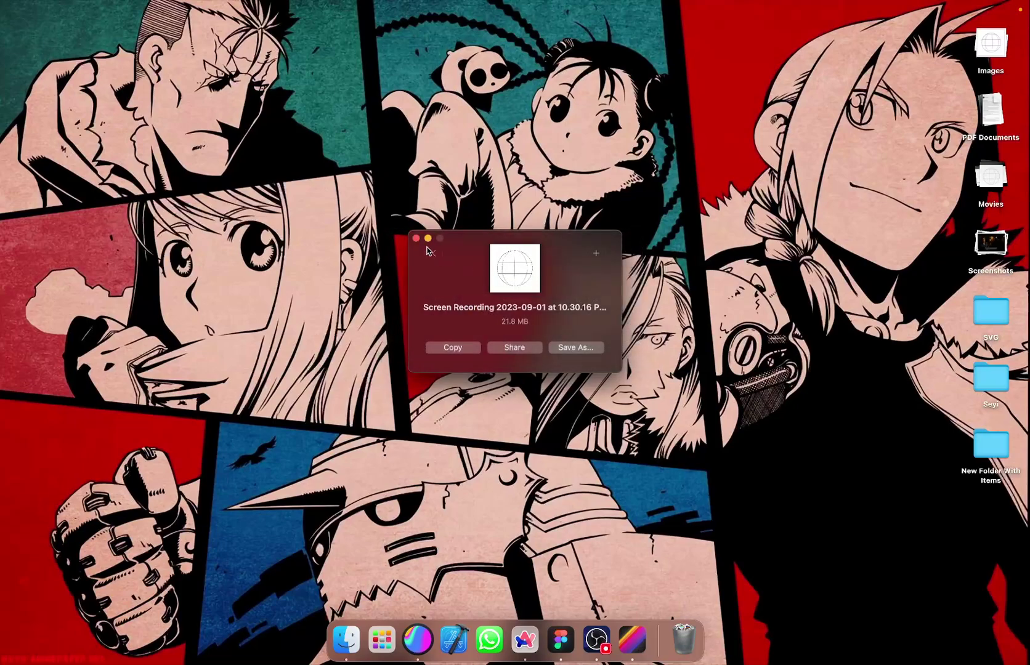
{"action": "left_click", "coordinate": [416, 237]}
{"action": "key", "text": "ctrl+Right"}
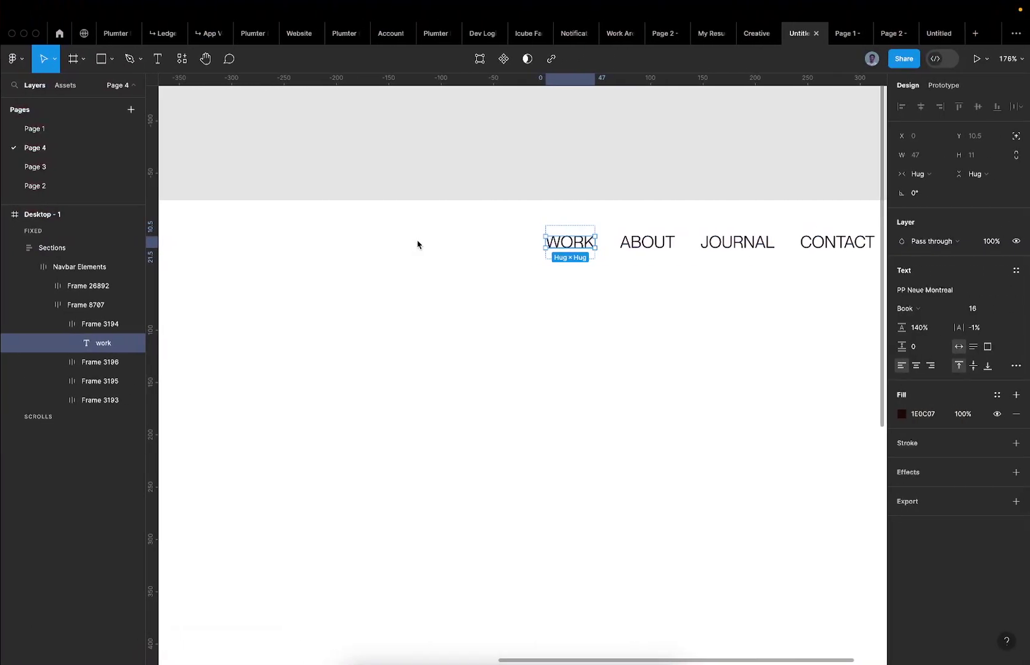
Fix the navbar frame's height at 80.
{"action": "scroll", "coordinate": [417, 244], "scroll_direction": "down", "scroll_amount": 10}
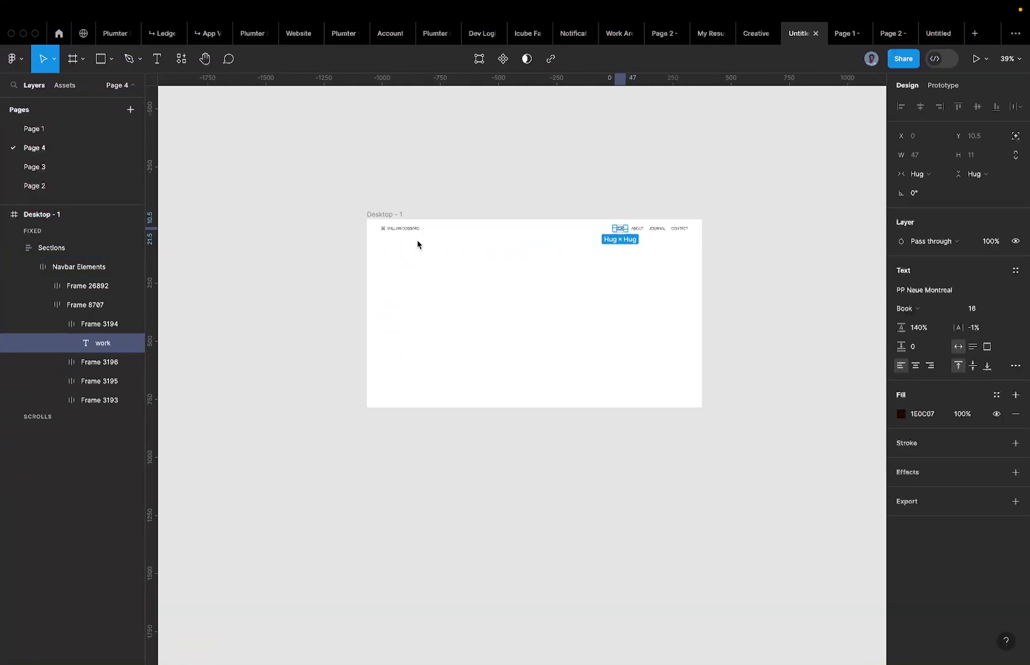
{"action": "scroll", "coordinate": [401, 217], "scroll_direction": "up", "scroll_amount": 4}
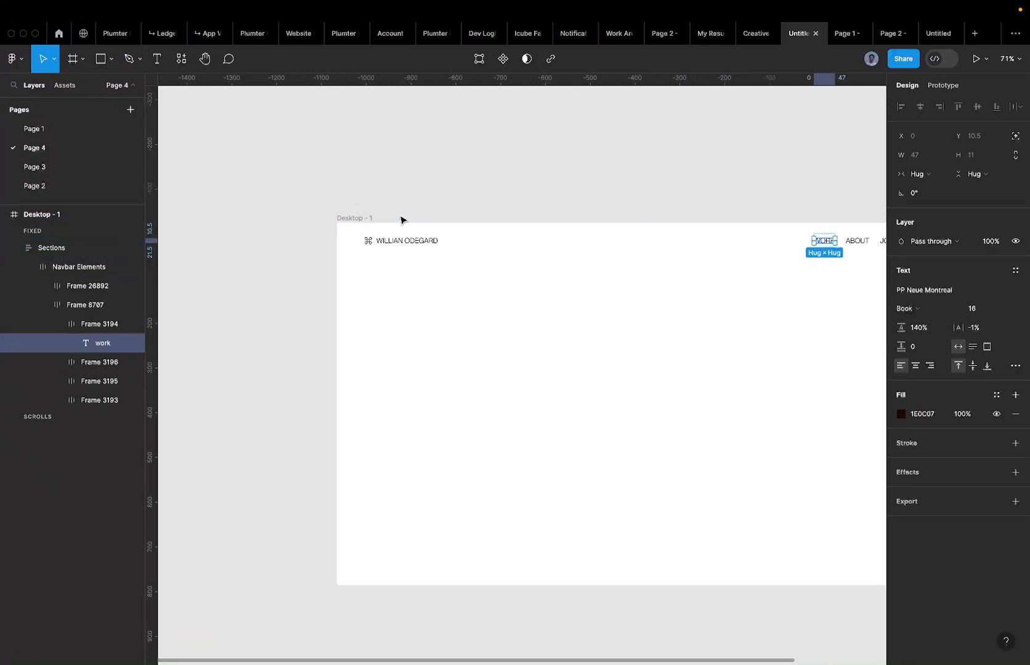
{"action": "left_click", "coordinate": [361, 239]}
{"action": "scroll", "coordinate": [362, 243], "scroll_direction": "right", "scroll_amount": 3}
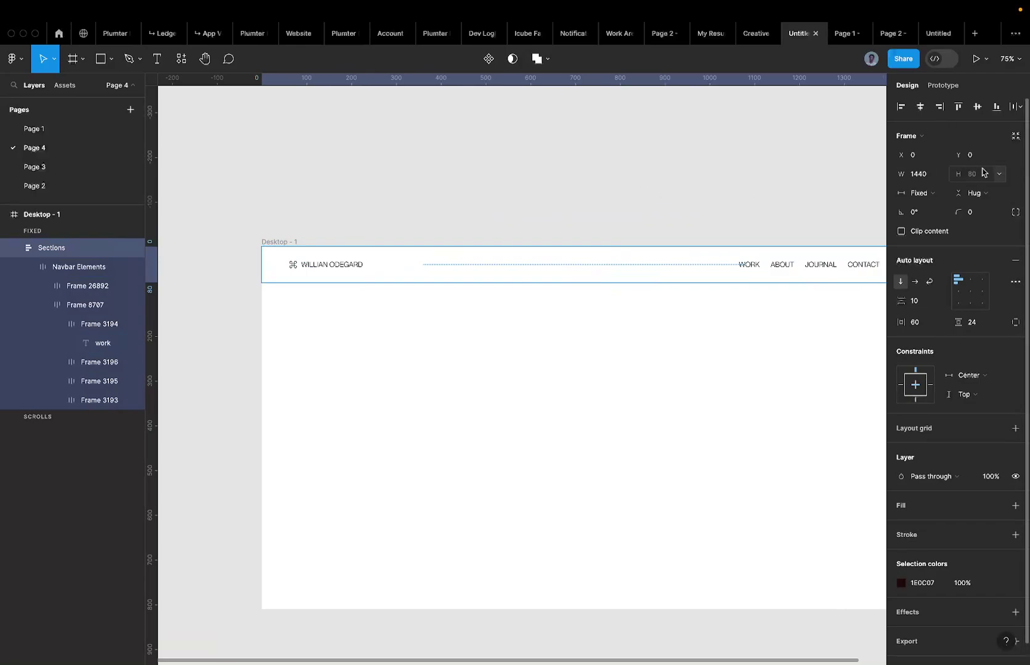
{"action": "left_click", "coordinate": [974, 192]}
{"action": "left_click", "coordinate": [961, 177]}
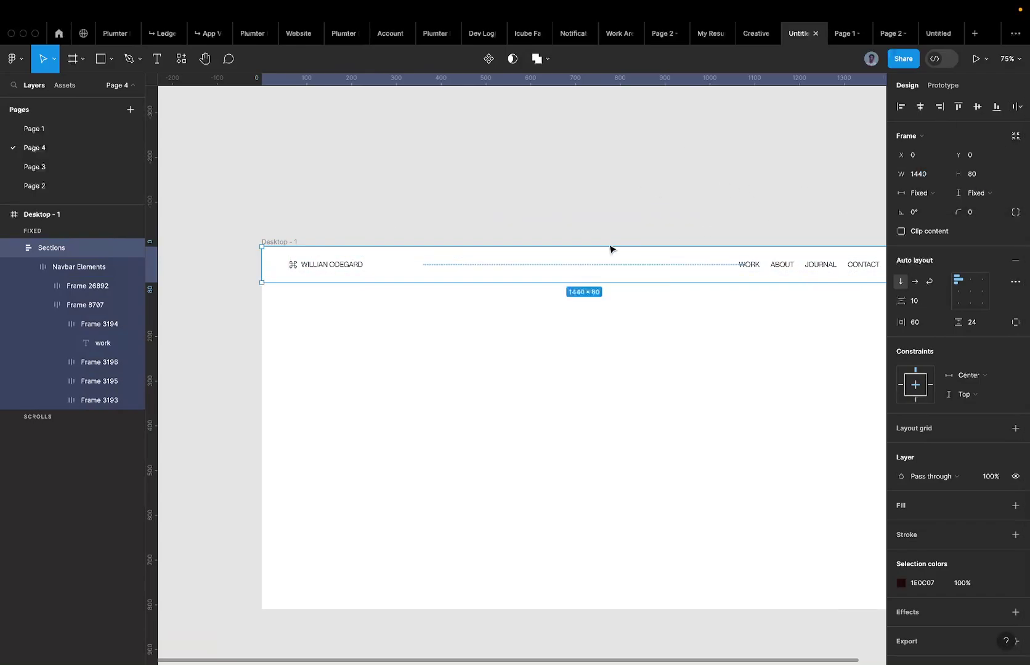
Add a stroke to the navbar limited to its bottom edge, then fit Desktop - 1 in view.
{"action": "scroll", "coordinate": [333, 255], "scroll_direction": "up", "scroll_amount": 3}
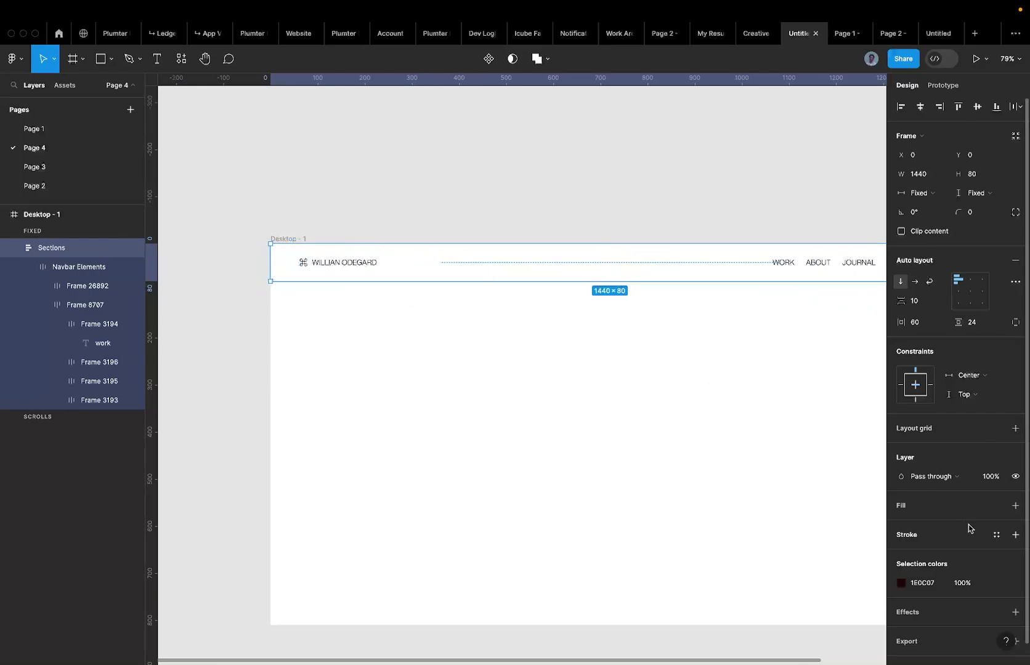
{"action": "left_click", "coordinate": [1011, 534]}
{"action": "left_click", "coordinate": [767, 481]}
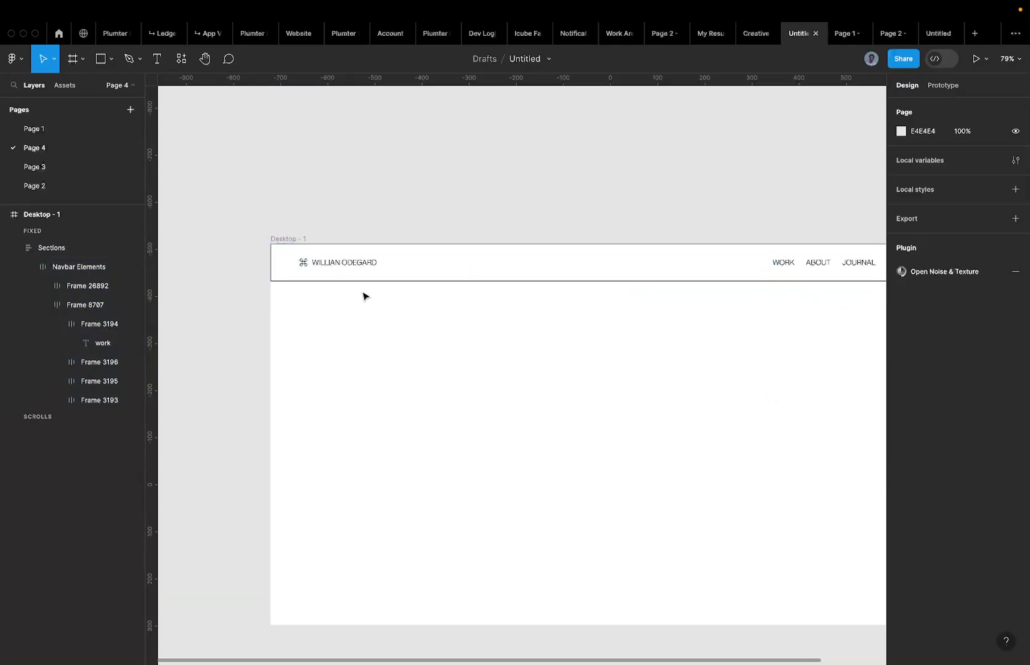
{"action": "left_click", "coordinate": [352, 267]}
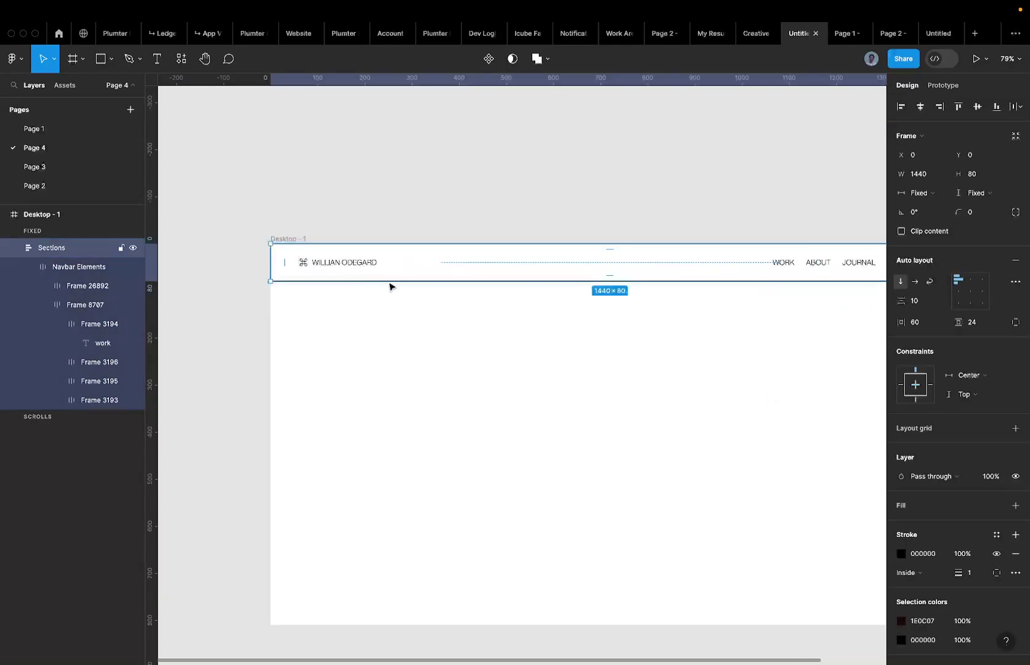
{"action": "left_click", "coordinate": [315, 301]}
{"action": "left_click", "coordinate": [302, 255]}
{"action": "left_click", "coordinate": [995, 572]}
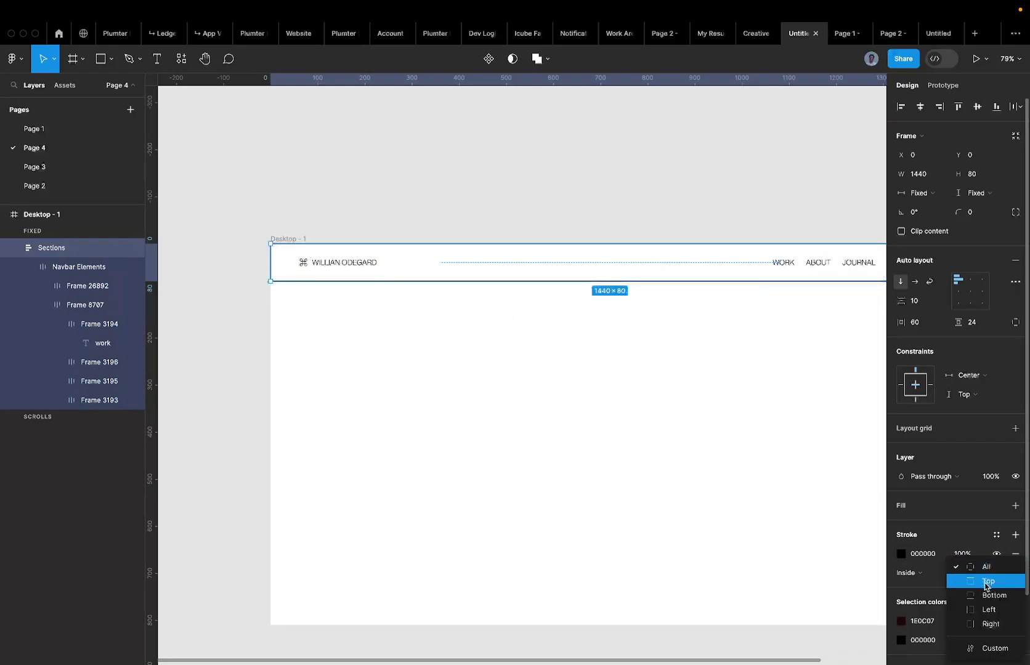
{"action": "left_click", "coordinate": [986, 594]}
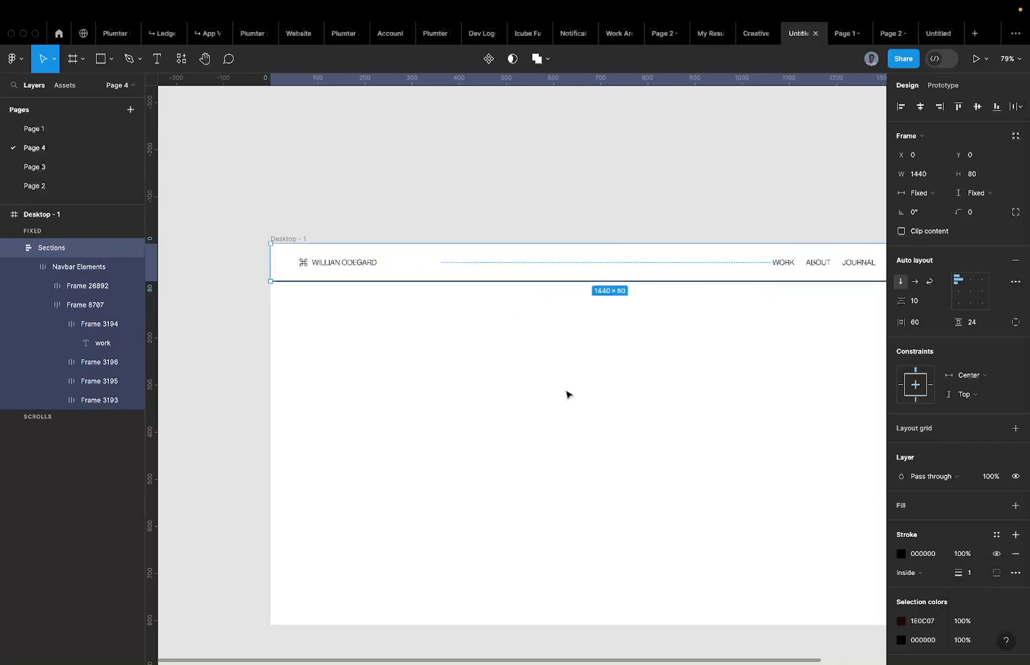
{"action": "left_click", "coordinate": [546, 400]}
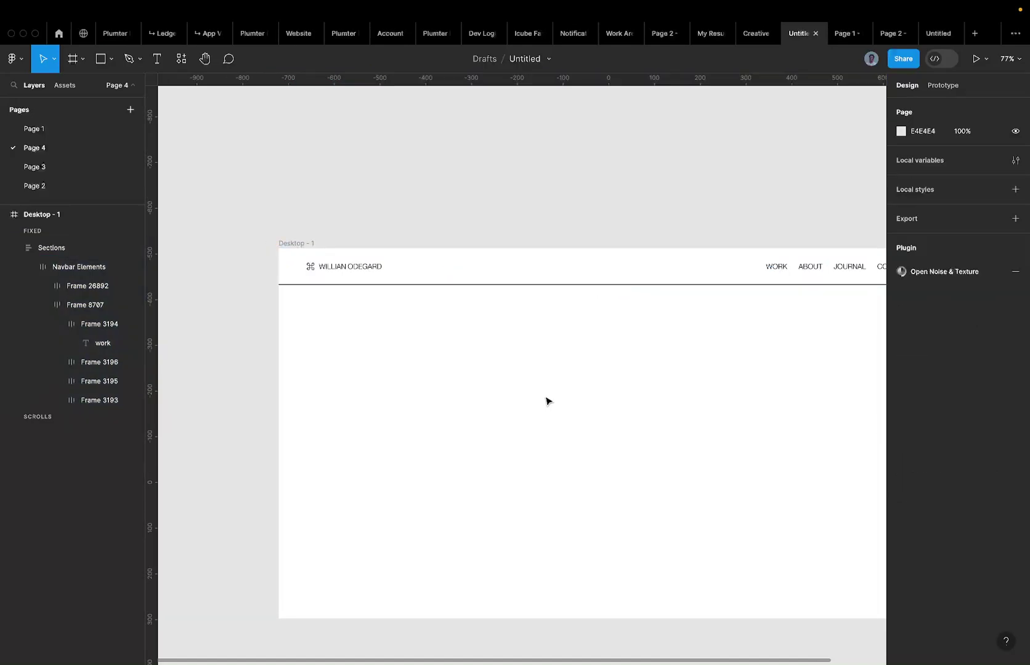
{"action": "key", "text": "shift+1"}
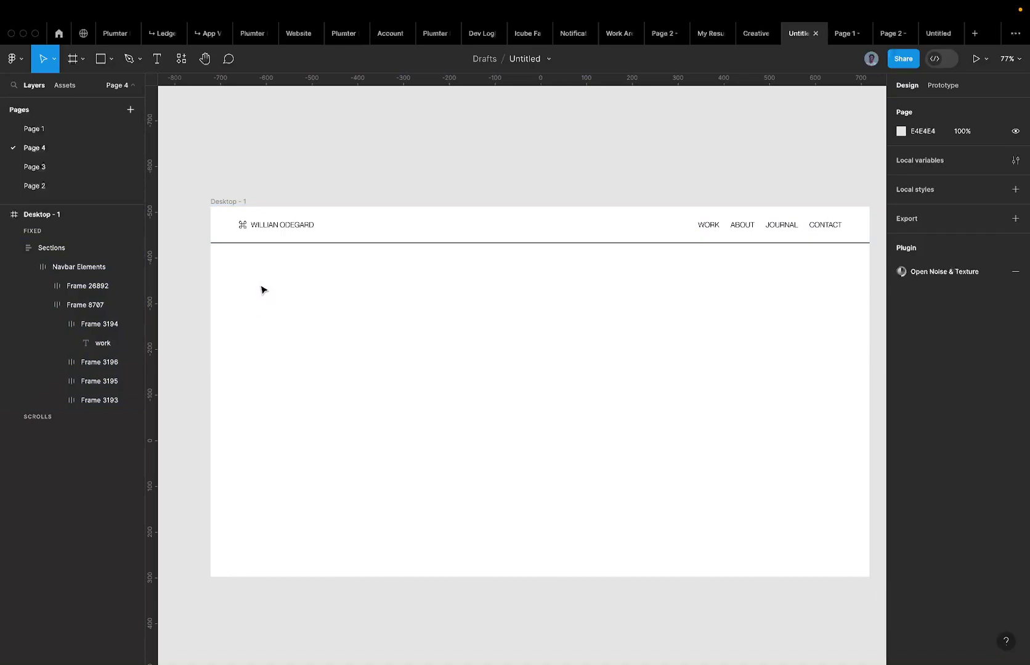
Draw a frame below the navbar at the left edge and set its width to 400.
{"action": "key", "text": "r"}
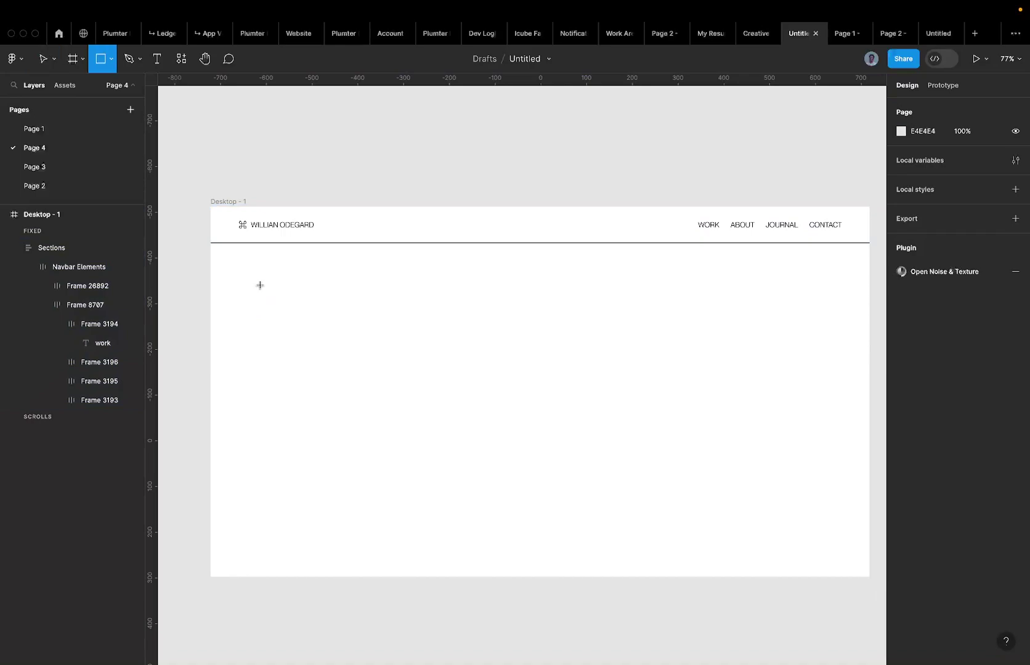
{"action": "key", "text": "t"}
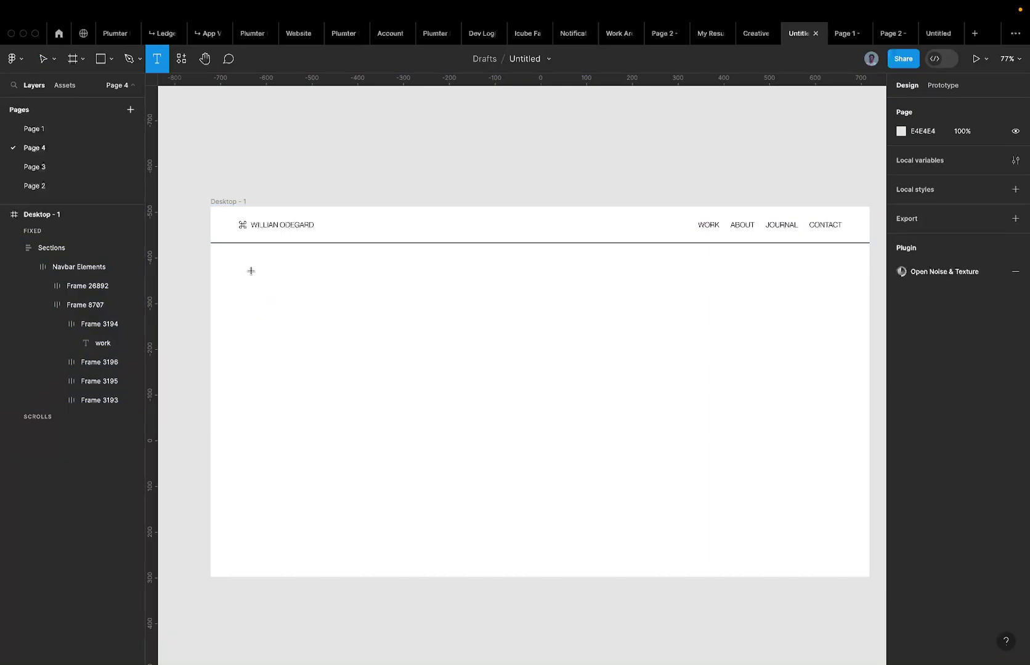
{"action": "key", "text": "f"}
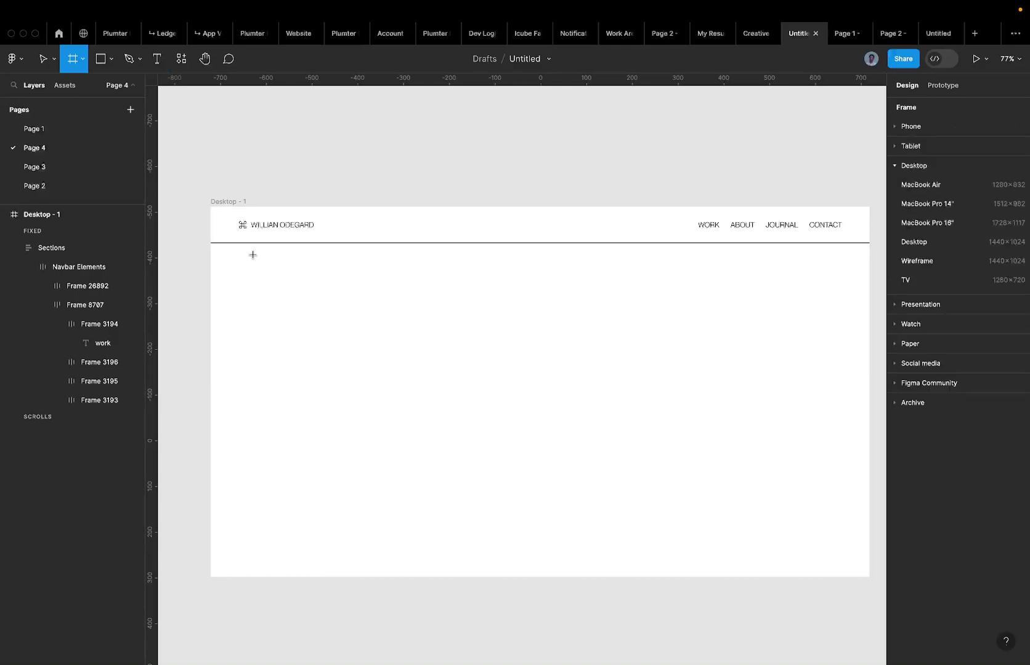
{"action": "mouse_move", "coordinate": [240, 266]}
{"action": "left_mouse_down"}
{"action": "mouse_move", "coordinate": [422, 368]}
{"action": "mouse_move", "coordinate": [374, 344]}
{"action": "mouse_move", "coordinate": [342, 309]}
{"action": "left_mouse_up"}
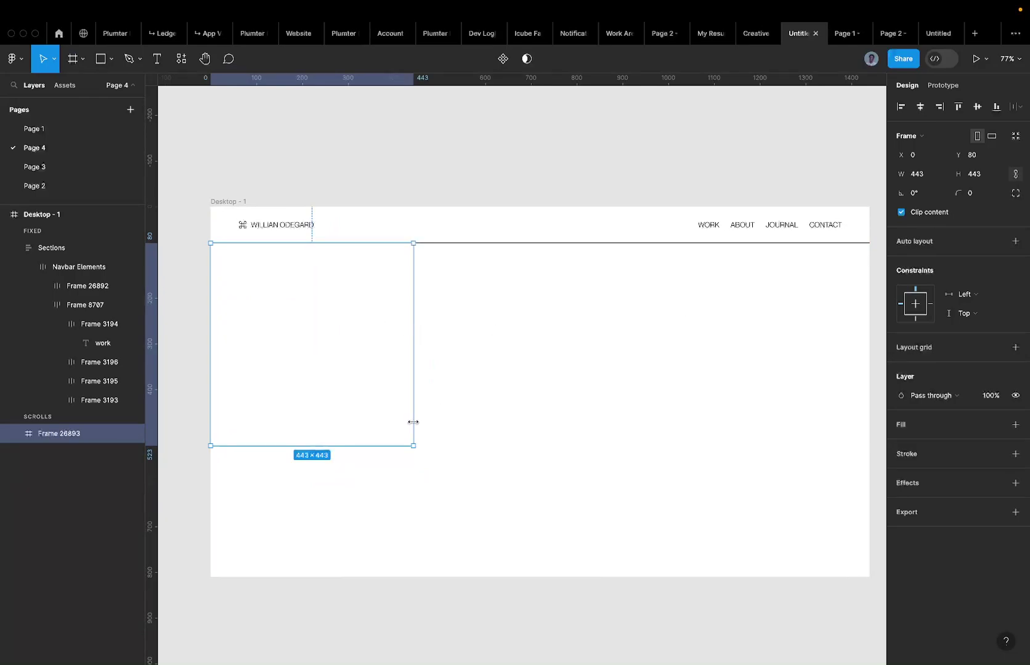
{"action": "left_click", "coordinate": [929, 174]}
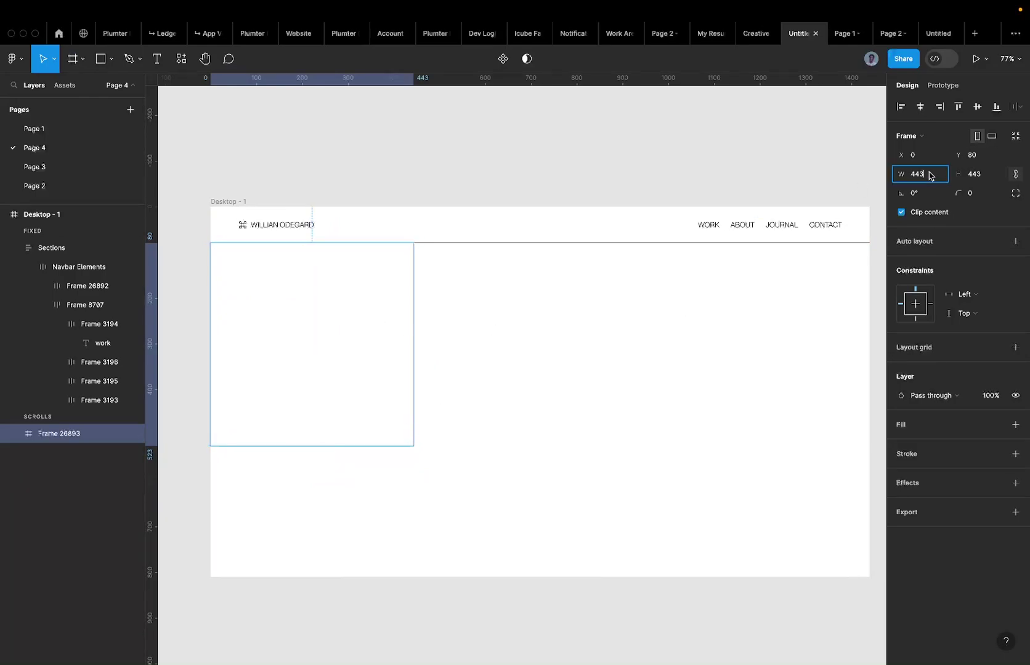
{"action": "type", "text": "400"}
{"action": "key", "text": "Escape"}
Check the globe cell's size in the finished portfolio design on Page 1.
{"action": "left_click", "coordinate": [36, 166]}
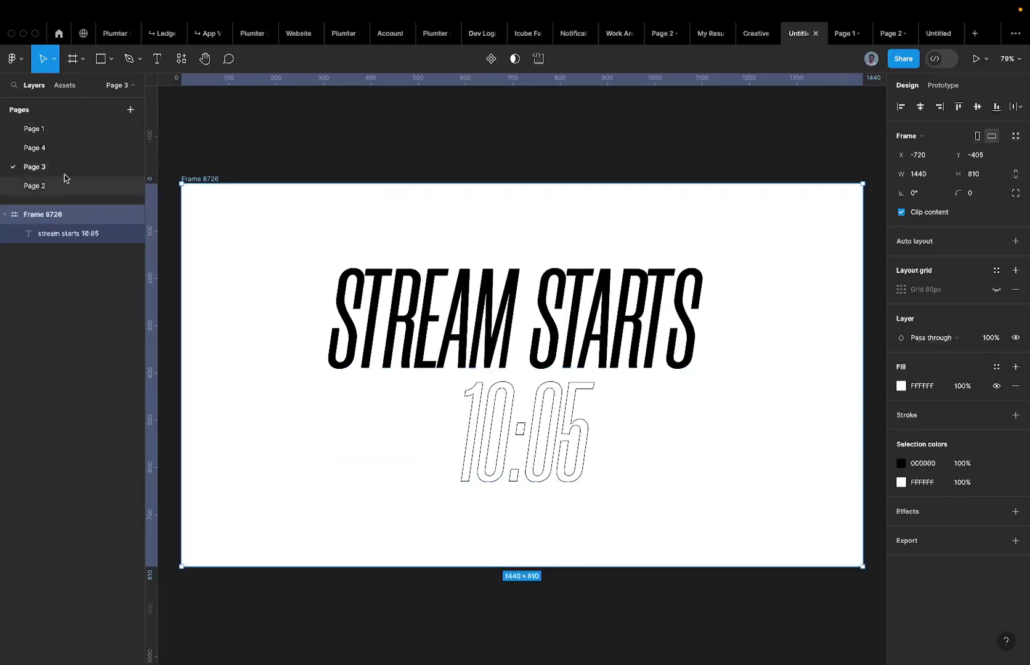
{"action": "left_click", "coordinate": [80, 131]}
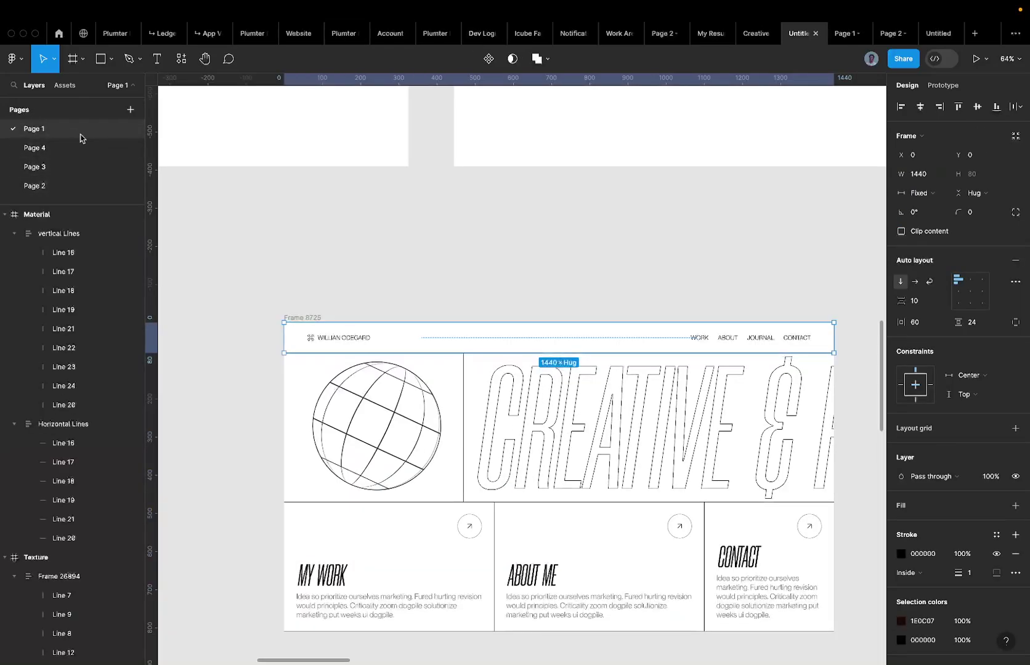
{"action": "left_click", "coordinate": [421, 420]}
{"action": "left_click", "coordinate": [438, 413]}
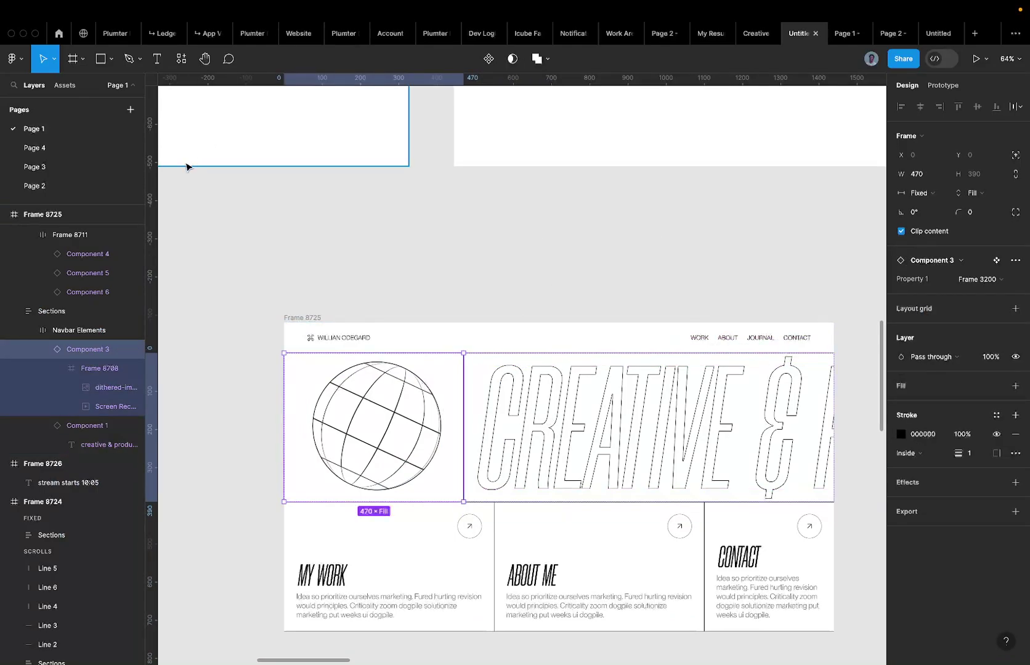
{"action": "left_click", "coordinate": [83, 153]}
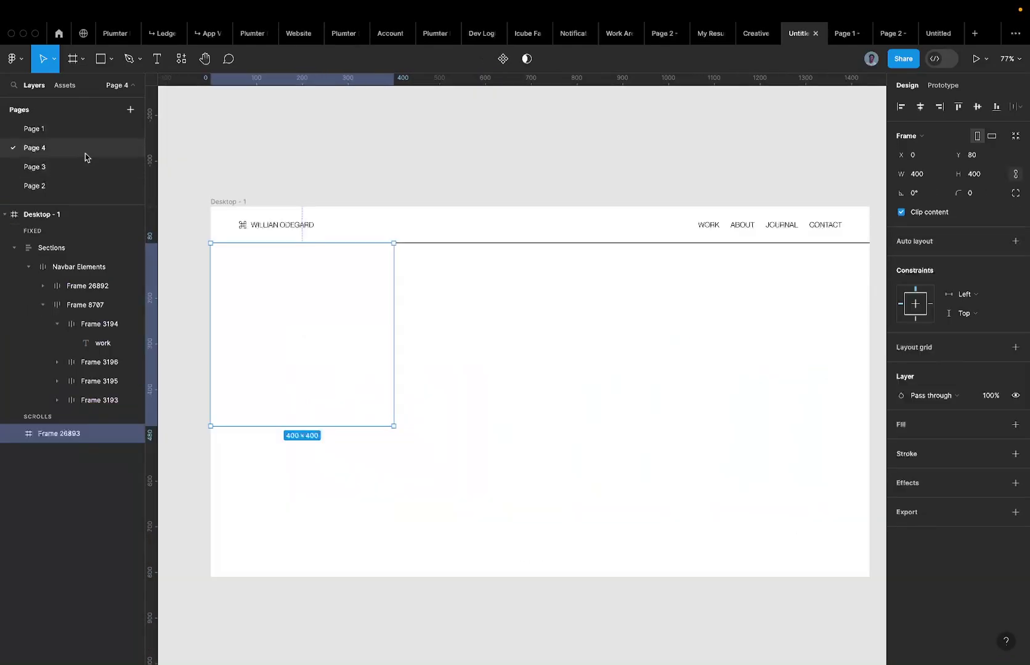
Resize the new square frame to 460×460.
{"action": "left_click", "coordinate": [928, 174]}
{"action": "type", "text": "46"}
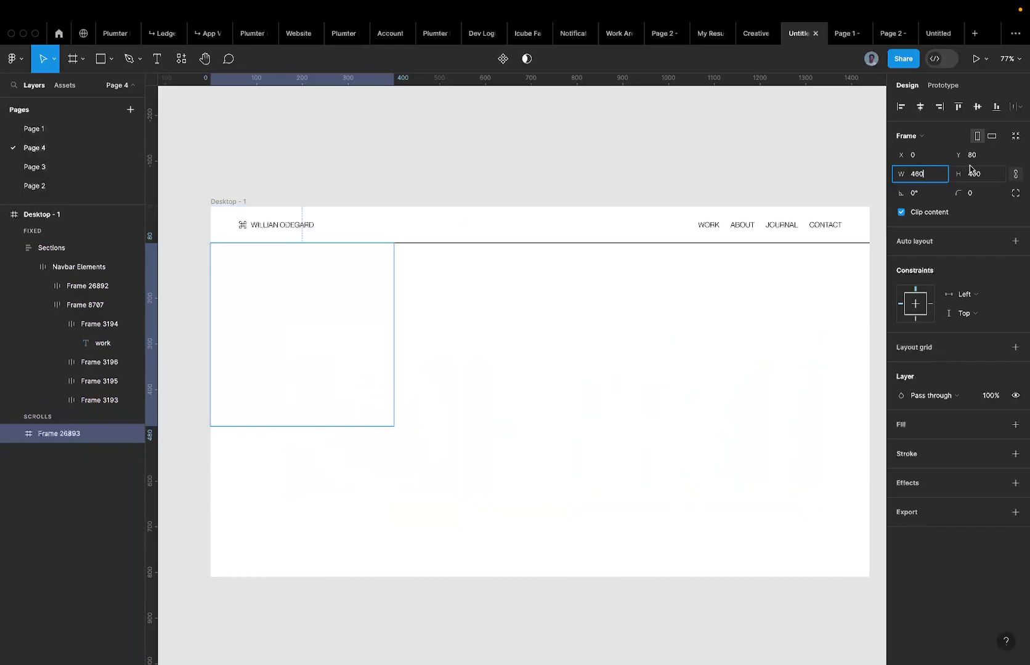
{"action": "left_click", "coordinate": [994, 174]}
{"action": "key", "text": "Return"}
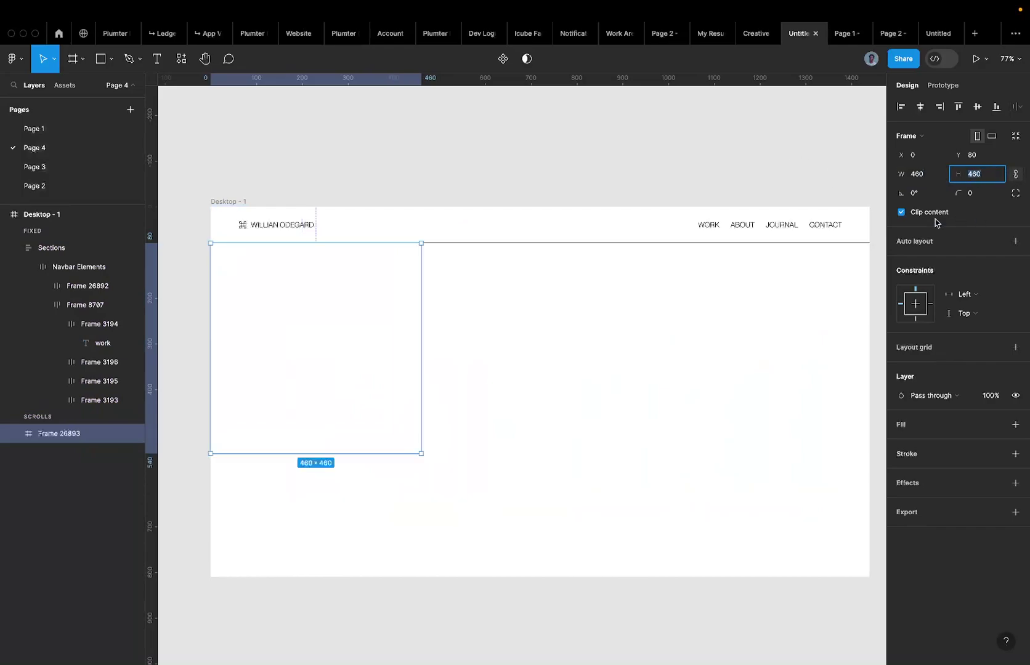
Give the square frame a solid red fill.
{"action": "left_click", "coordinate": [1015, 347]}
{"action": "left_click", "coordinate": [1015, 348]}
{"action": "key", "text": "ctrl+z"}
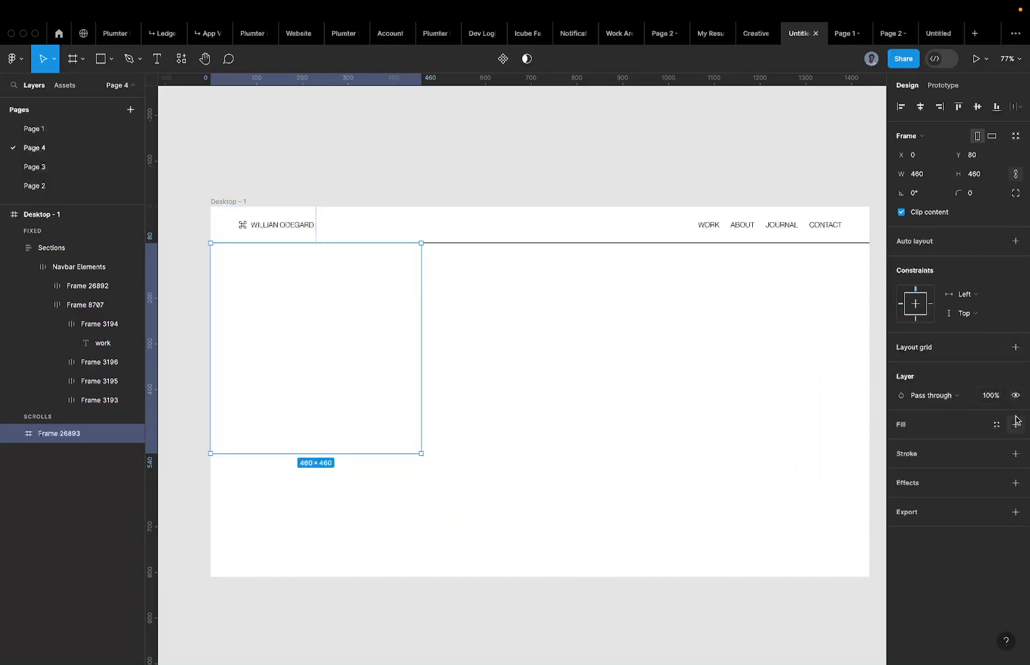
{"action": "left_click", "coordinate": [1016, 425]}
{"action": "left_click", "coordinate": [924, 443]}
{"action": "type", "text": "red"}
{"action": "key", "text": "Return"}
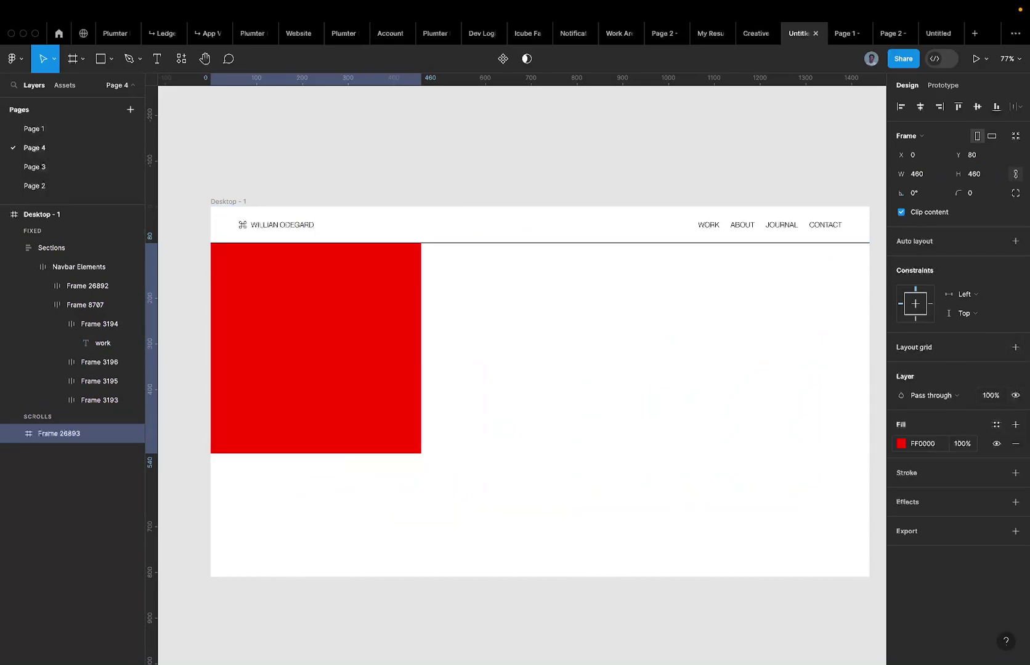
{"action": "key", "text": "Escape"}
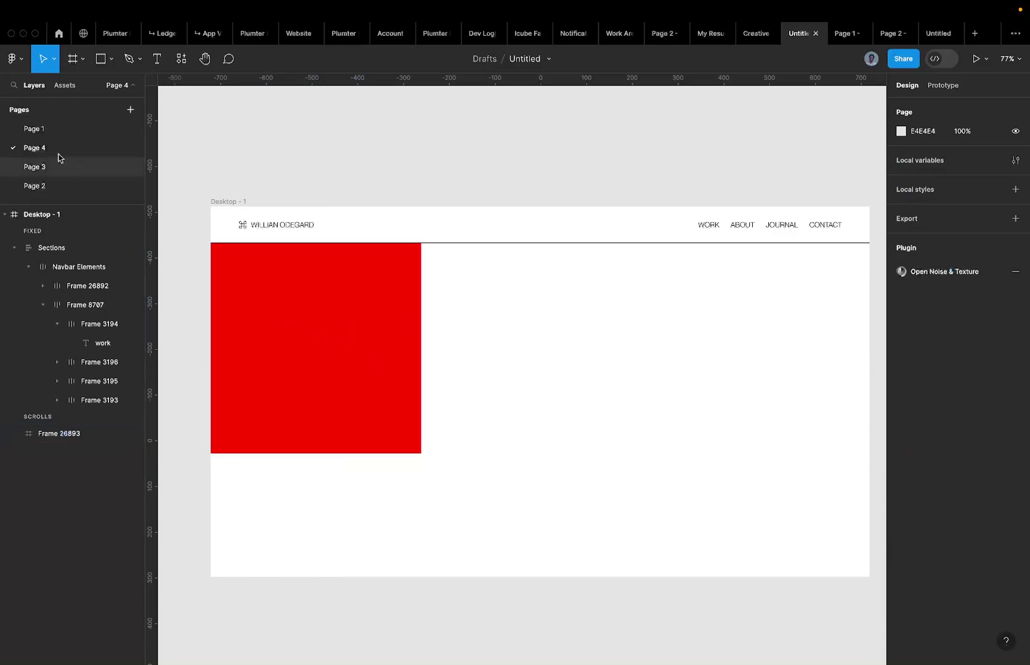
Preview the finished portfolio prototype from Page 3, then return to the editor.
{"action": "left_click", "coordinate": [54, 167]}
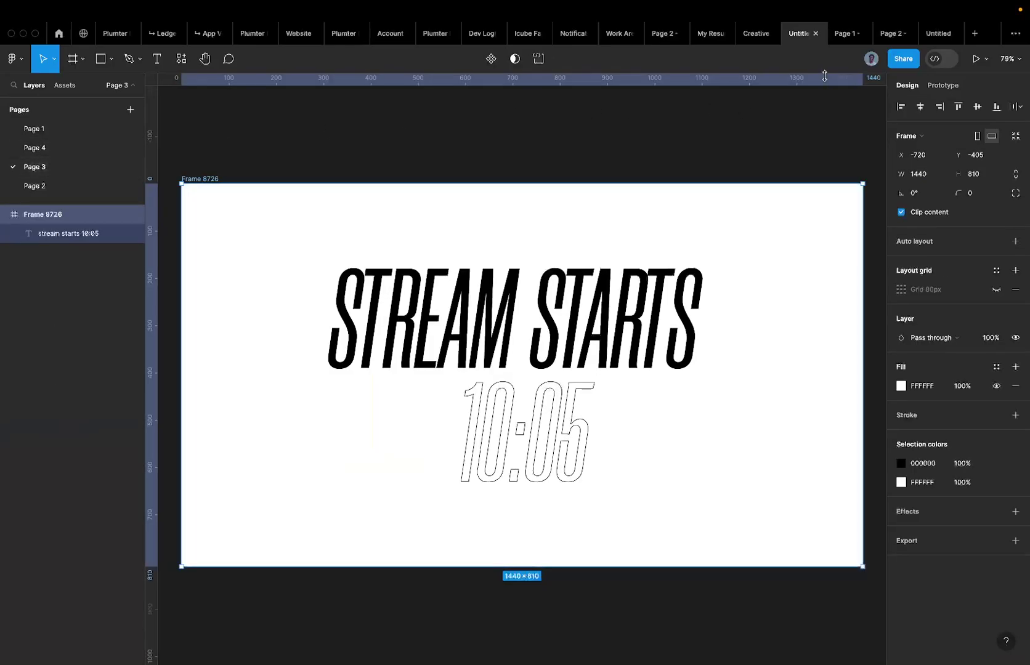
{"action": "left_click", "coordinate": [838, 36]}
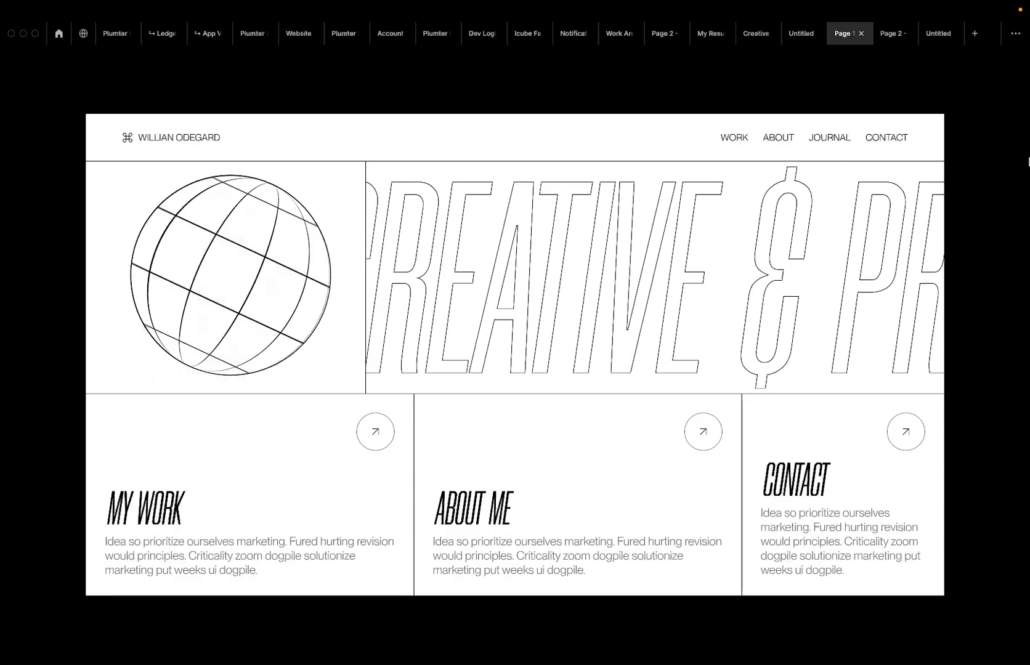
{"action": "left_click", "coordinate": [799, 35]}
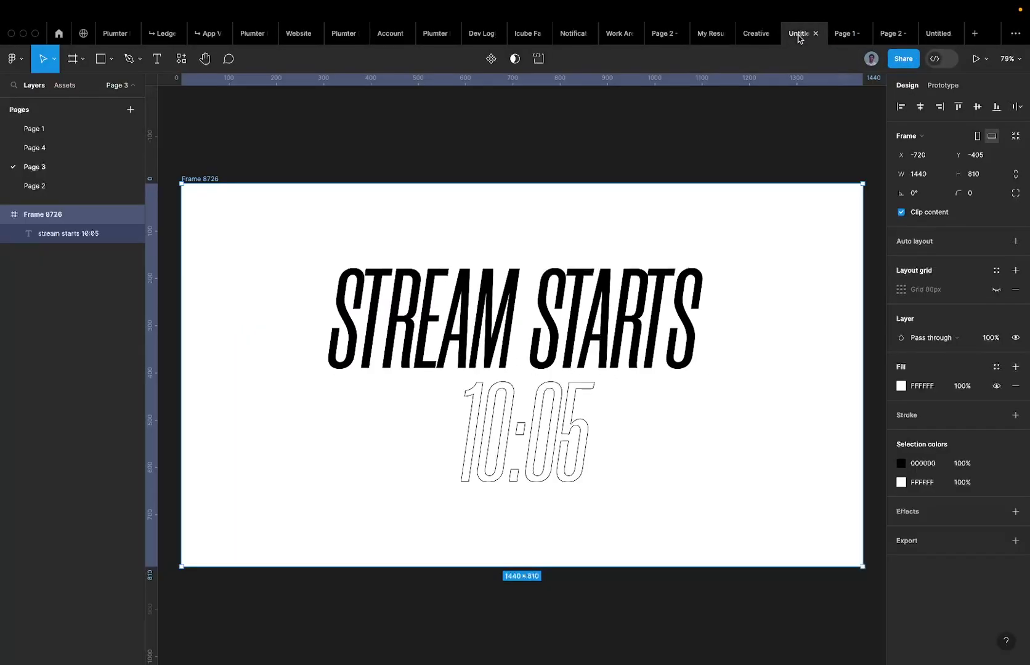
{"action": "left_click", "coordinate": [59, 129]}
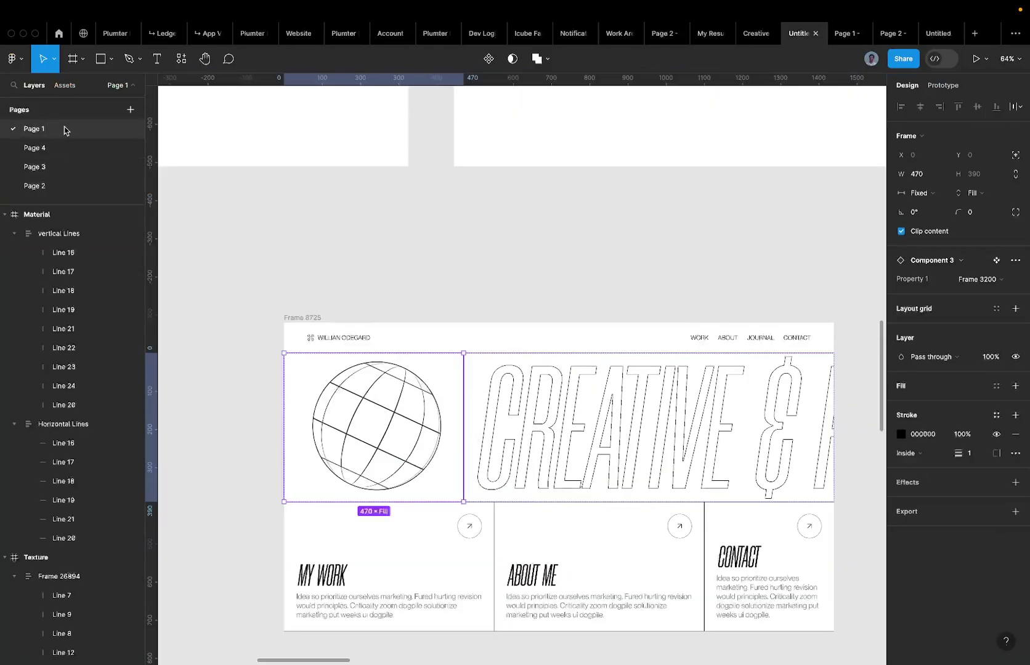
{"action": "left_click", "coordinate": [71, 166]}
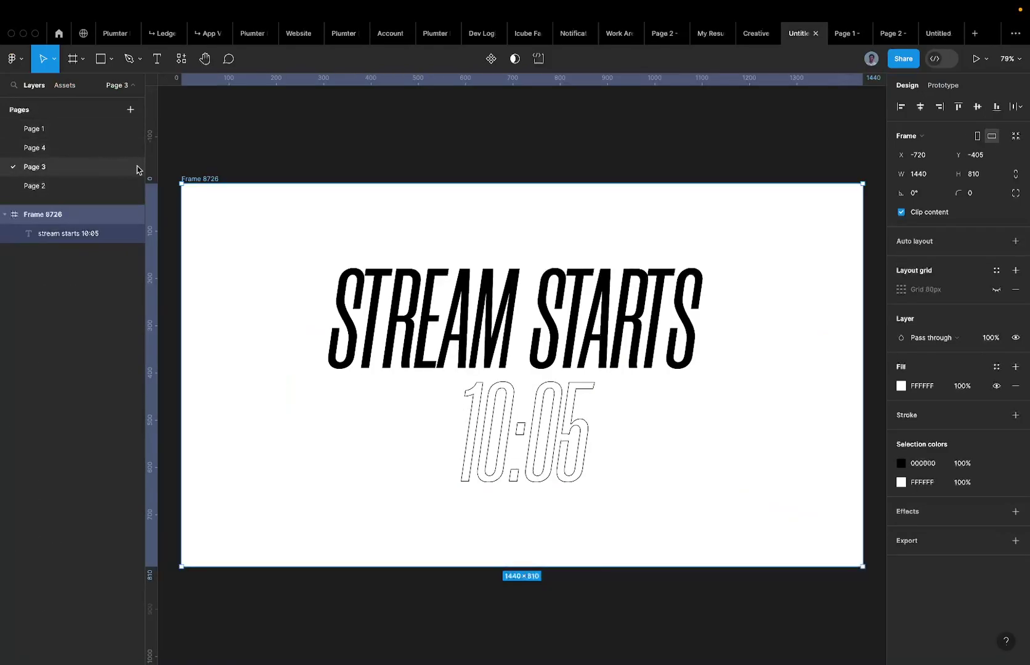
Move Page 3 below Page 2 and rename Page 4 to 'main'.
{"action": "left_click_drag", "start_coordinate": [72, 175], "coordinate": [69, 196]}
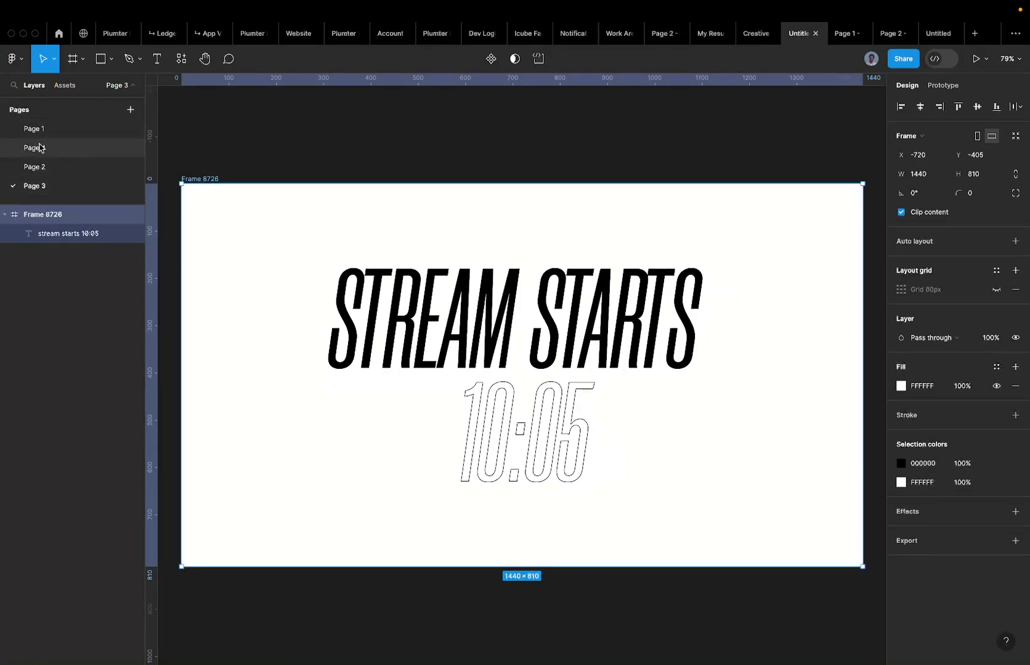
{"action": "left_click", "coordinate": [39, 147]}
{"action": "double_click", "coordinate": [40, 147]}
{"action": "type", "text": "main"}
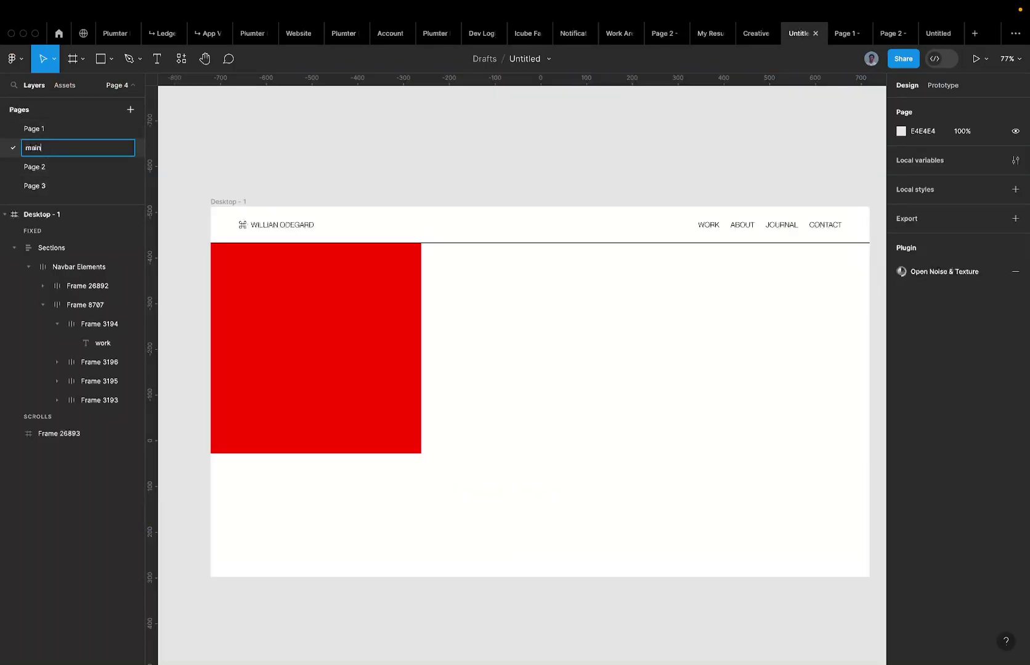
{"action": "key", "text": "Return"}
Move 'main' to the top, duplicate the red square beside itself, and begin renaming the left one.
{"action": "left_click_drag", "start_coordinate": [38, 117], "coordinate": [38, 118]}
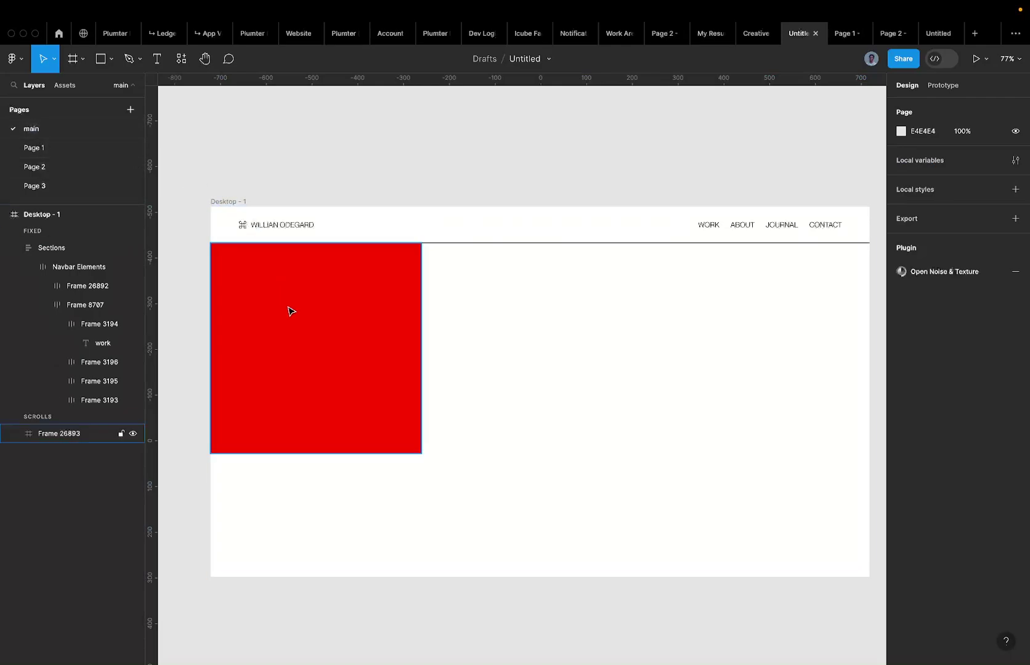
{"action": "left_click", "coordinate": [290, 311]}
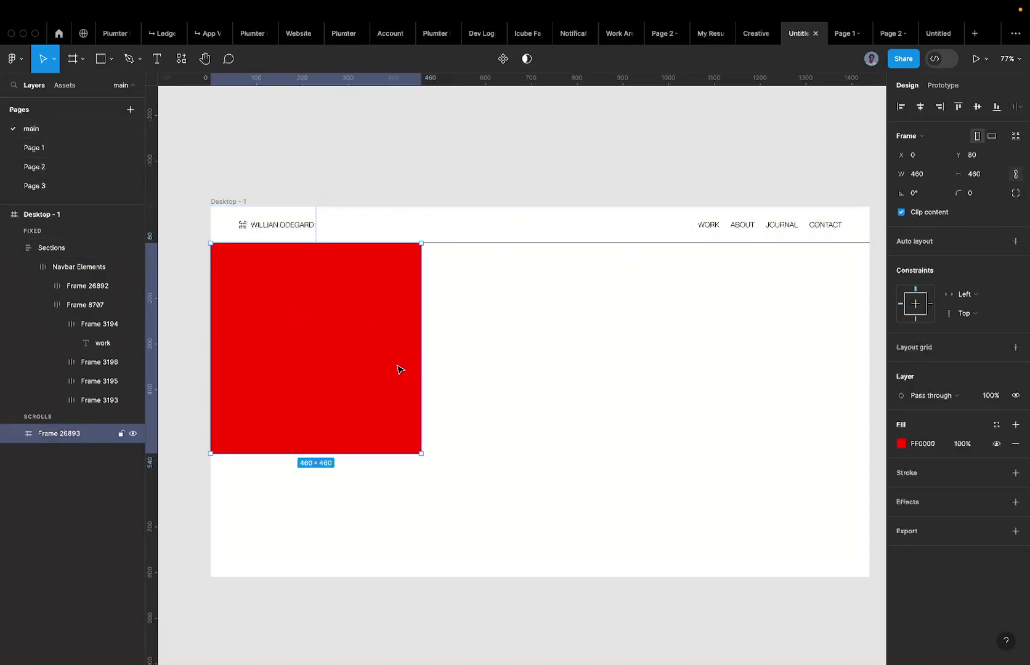
{"action": "left_click_drag", "start_coordinate": [381, 366], "coordinate": [591, 368]}
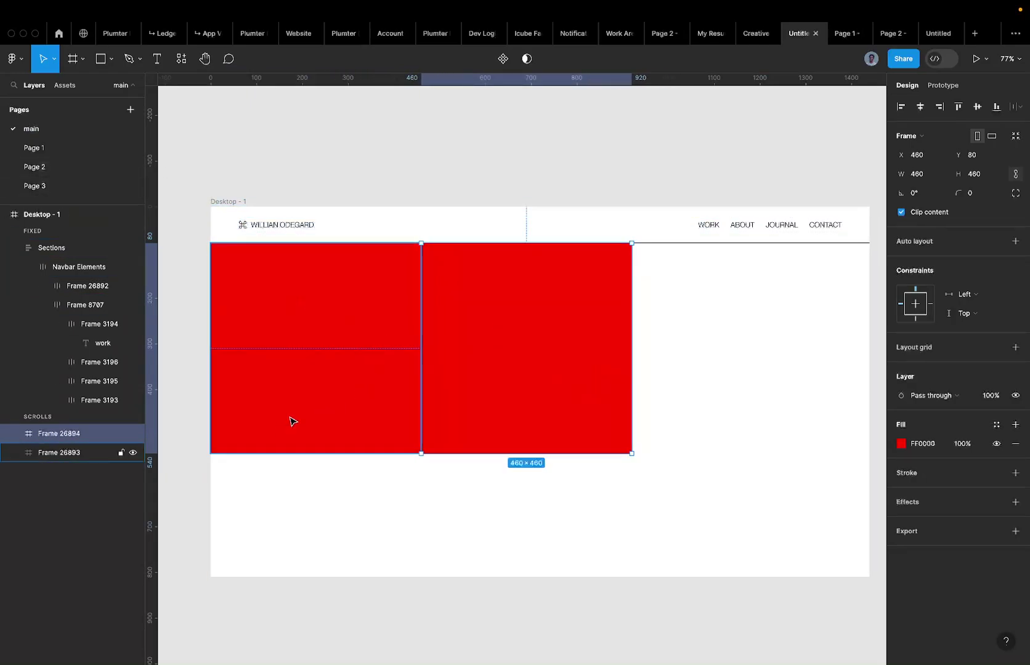
{"action": "left_click", "coordinate": [363, 363]}
{"action": "double_click", "coordinate": [79, 451]}
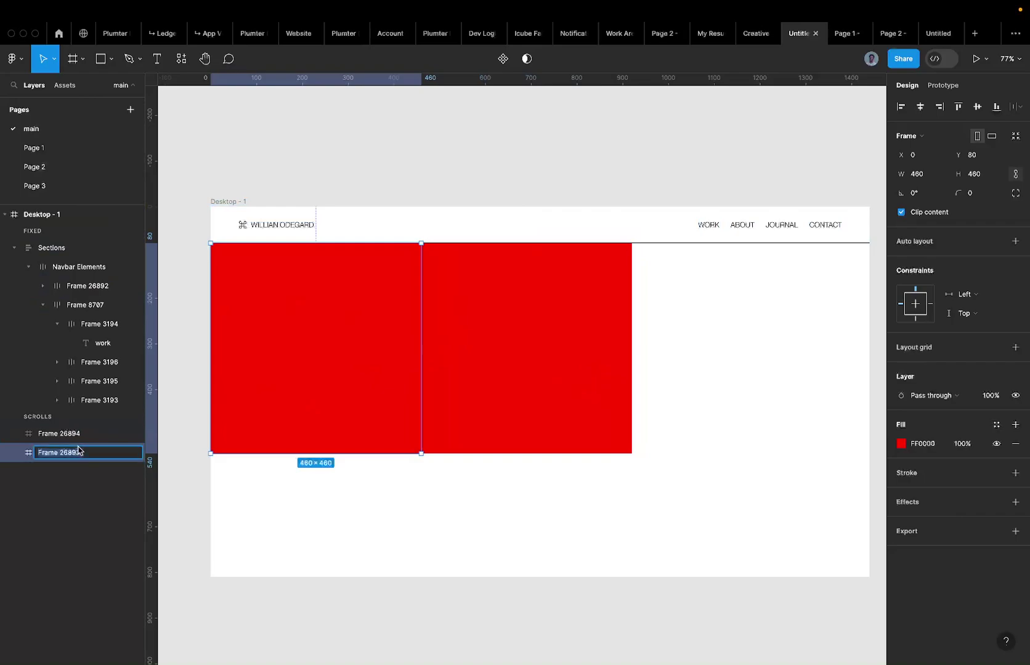
{"action": "type", "text": "Ban"}
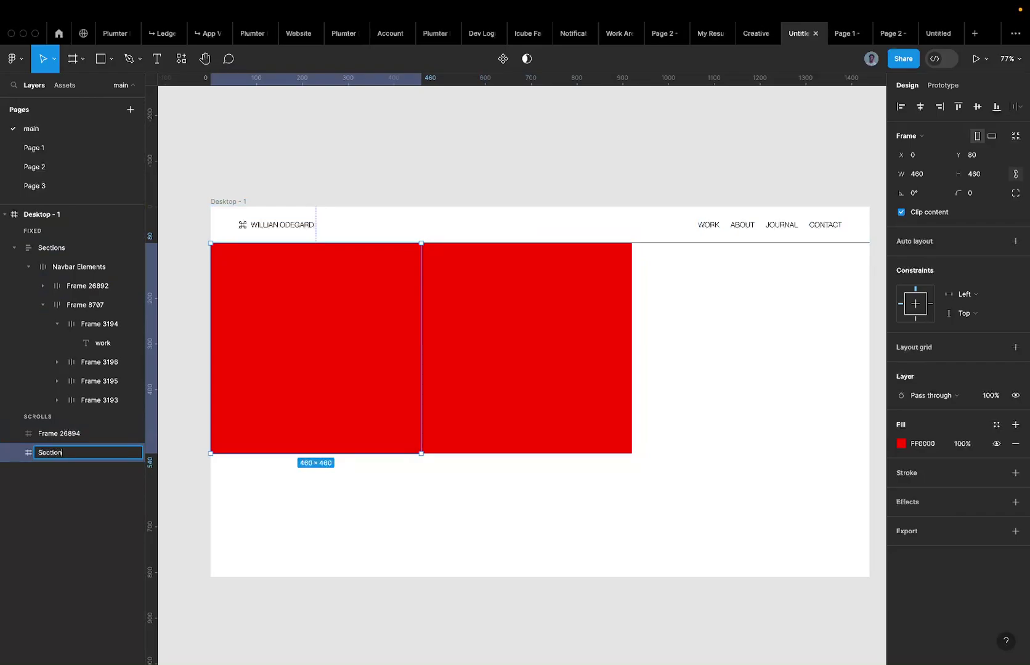
Rename the right-hand red frame to 'Section' in Layers.
{"action": "left_click", "coordinate": [444, 363]}
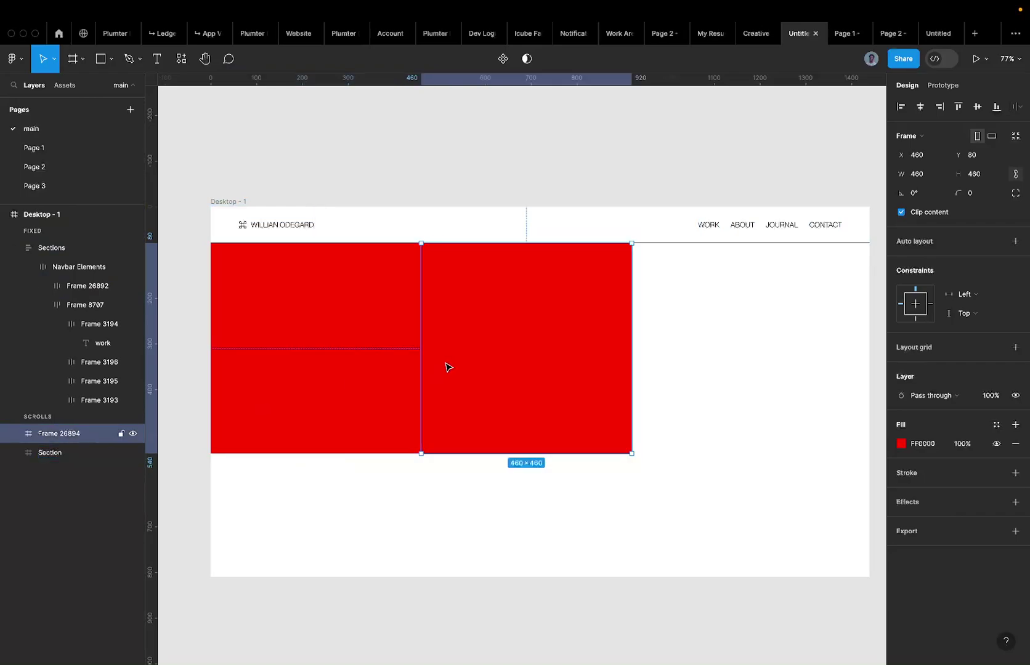
{"action": "double_click", "coordinate": [67, 434]}
{"action": "type", "text": "Sectio"}
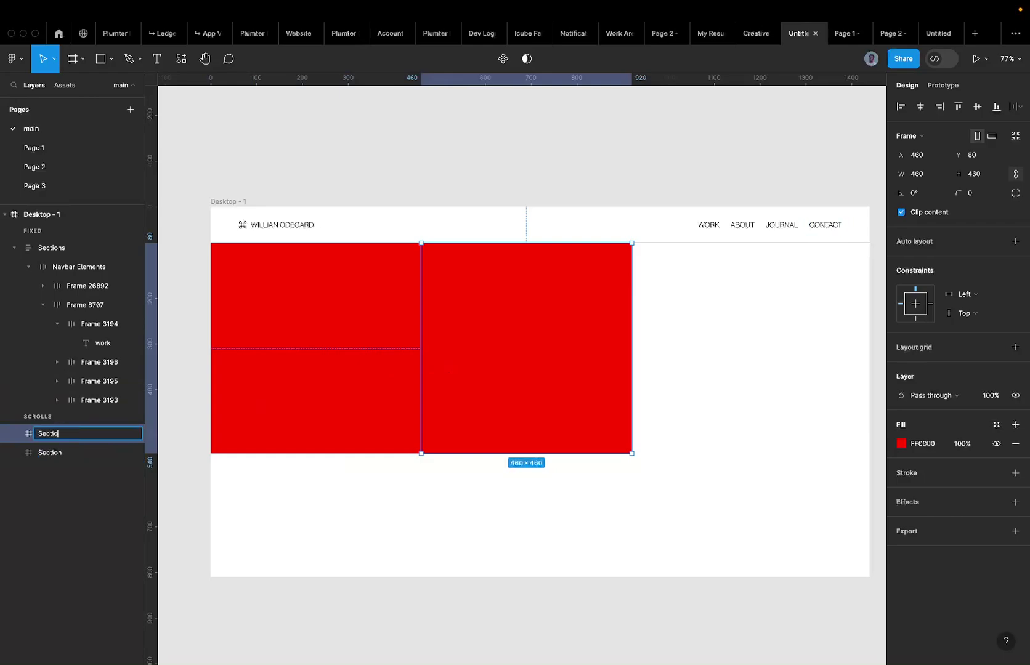
{"action": "type", "text": "n"}
{"action": "key", "text": "Return"}
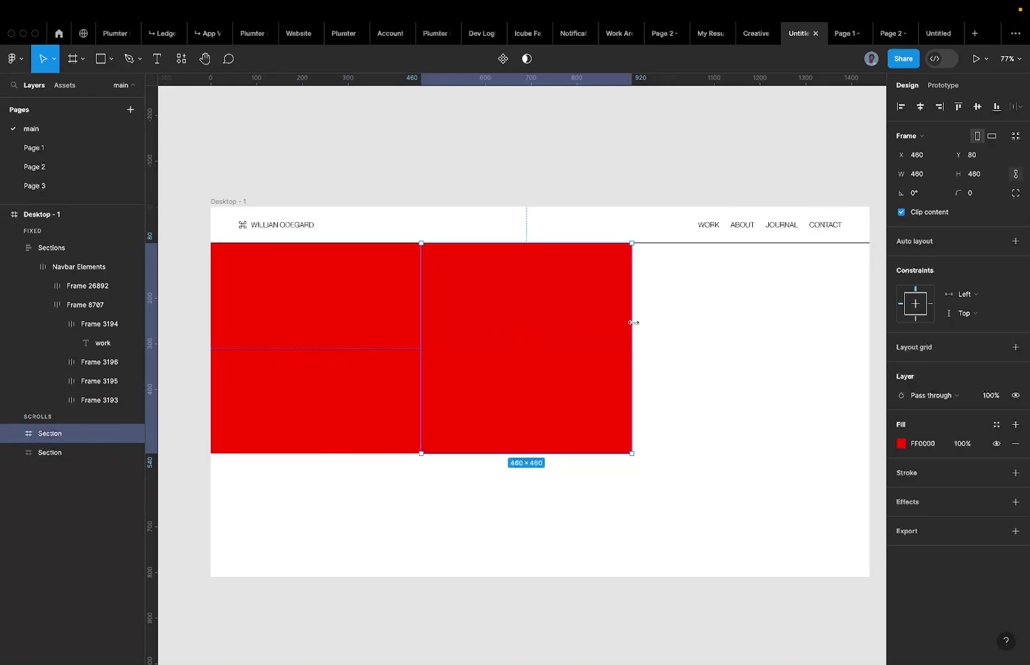
Widen the right Section frame to 980 px by dragging its edge.
{"action": "left_click_drag", "start_coordinate": [649, 322], "coordinate": [745, 323]}
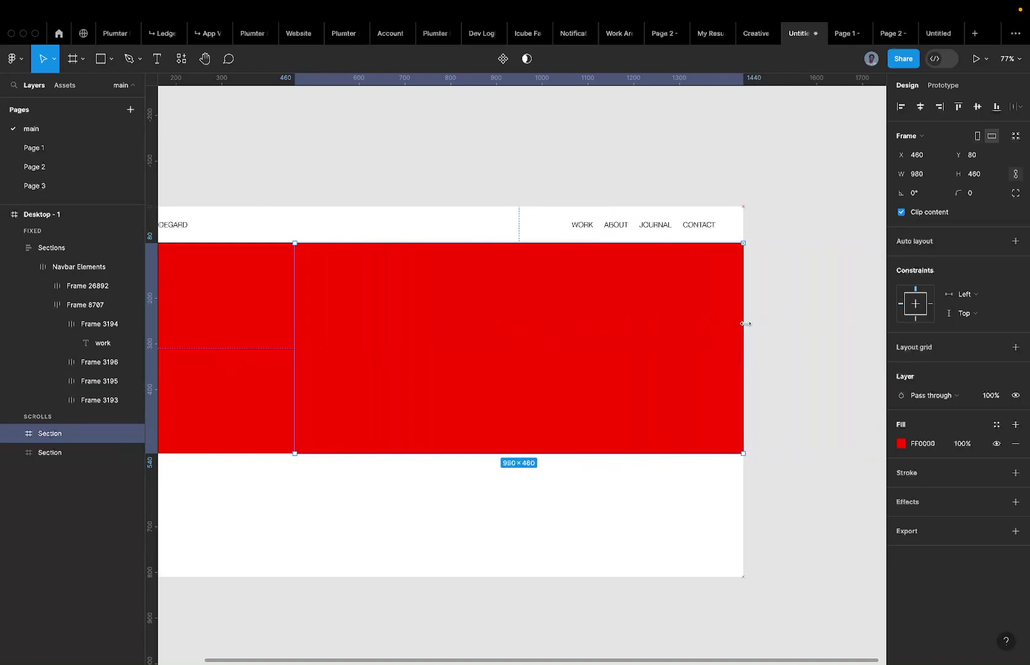
{"action": "key", "text": "super+z"}
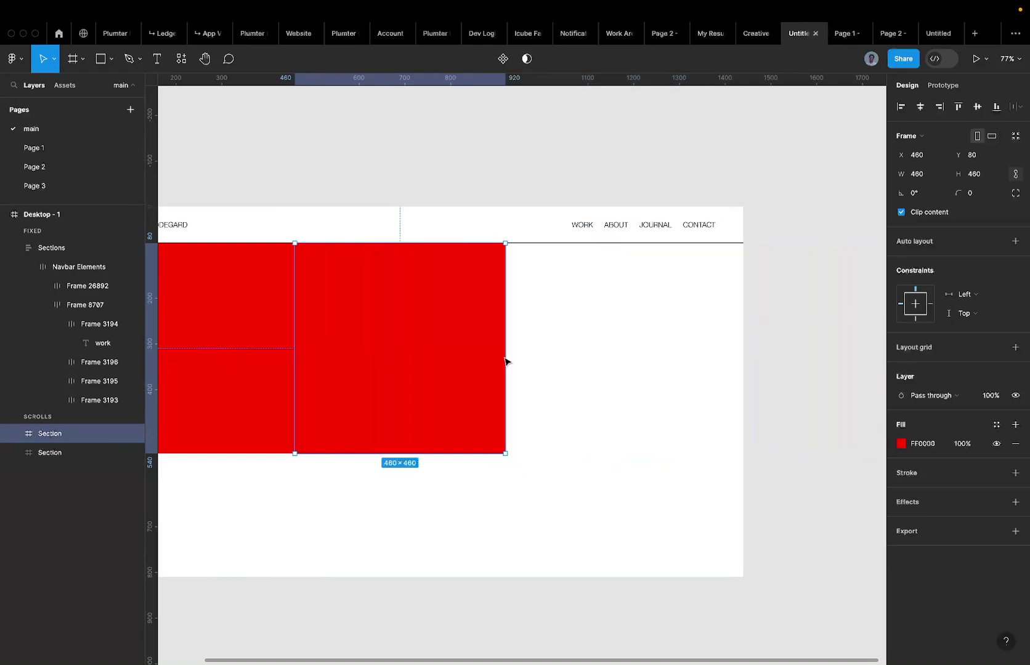
{"action": "left_click_drag", "start_coordinate": [506, 356], "coordinate": [743, 355]}
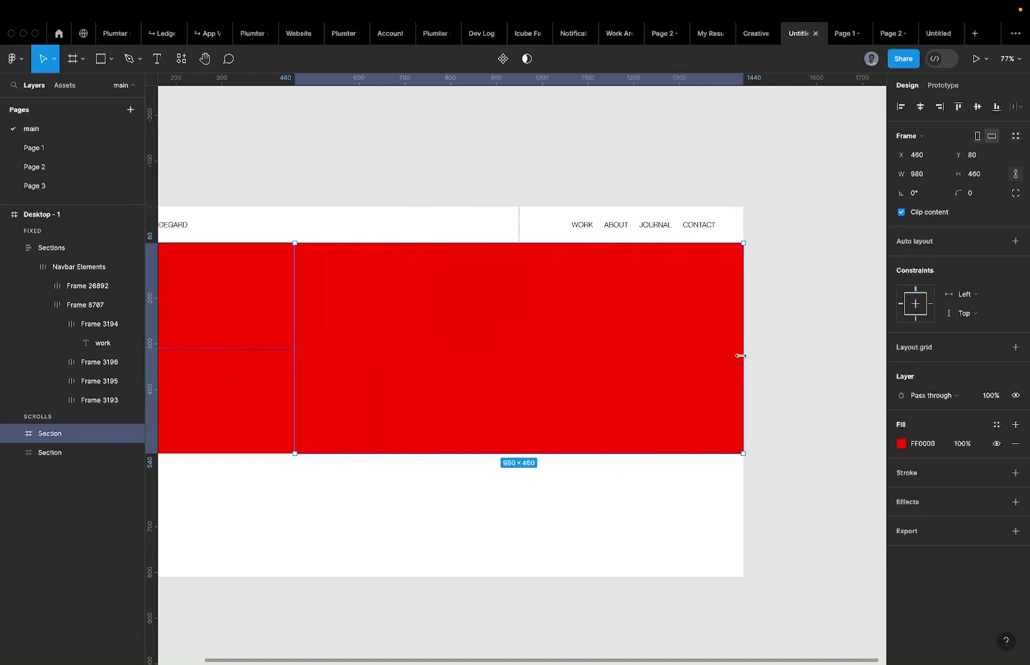
{"action": "scroll", "coordinate": [739, 356], "scroll_direction": "down", "scroll_amount": 3}
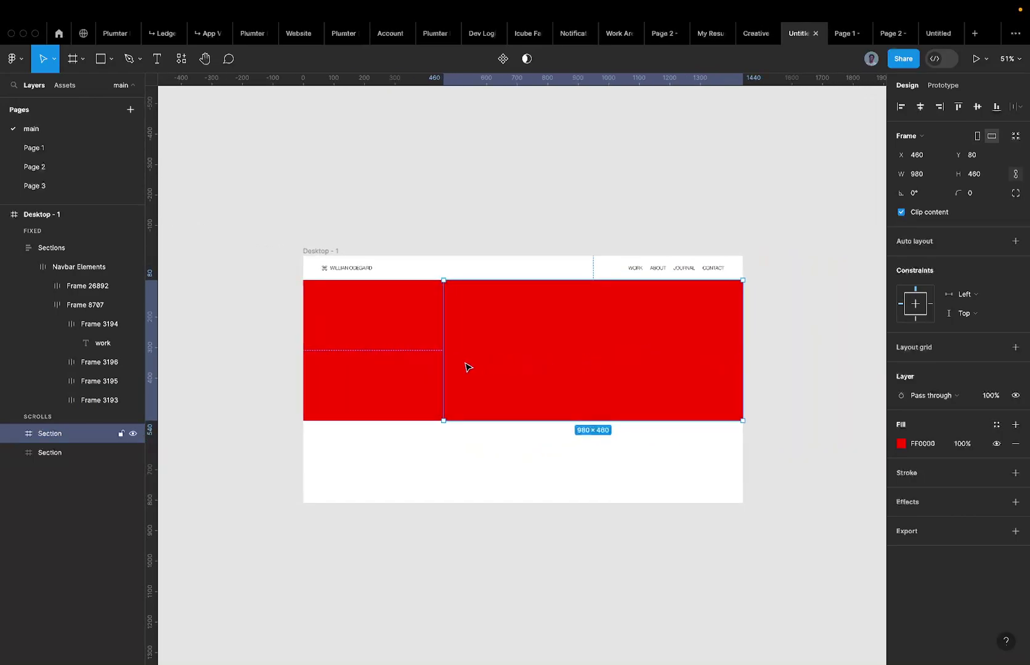
Set the right Section's fill to blue 0000FF.
{"action": "left_click", "coordinate": [931, 445]}
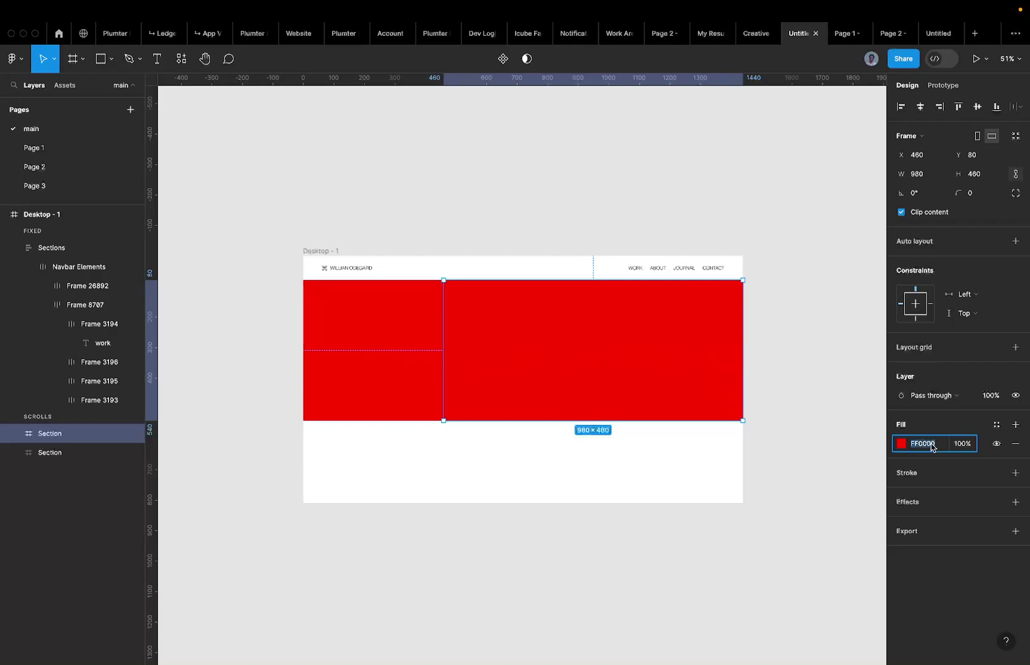
{"action": "type", "text": "0000ff"}
{"action": "key", "text": "Return"}
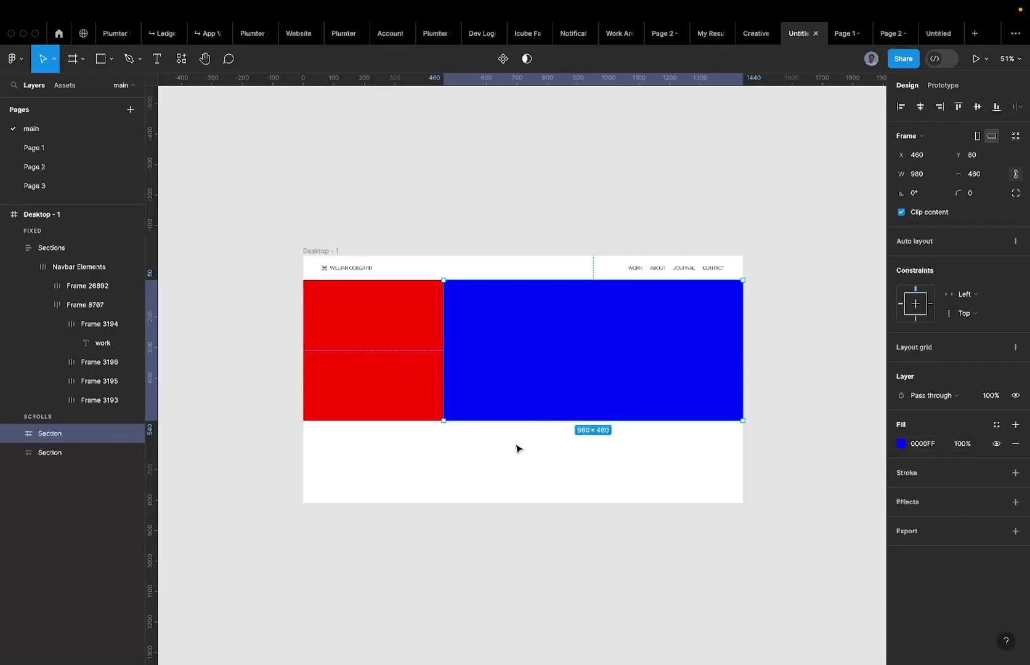
{"action": "left_click", "coordinate": [517, 448]}
Try a shortened copy of the left red frame lower down, then delete it.
{"action": "left_click", "coordinate": [380, 407]}
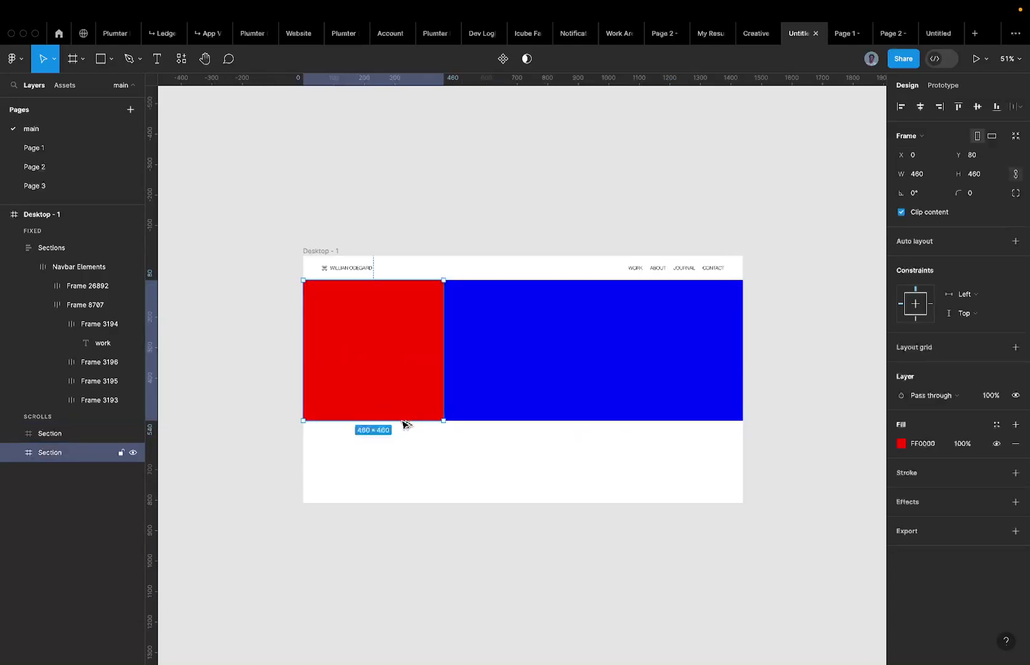
{"action": "left_click_drag", "start_coordinate": [405, 423], "coordinate": [392, 499]}
{"action": "left_click_drag", "start_coordinate": [383, 362], "coordinate": [380, 354]}
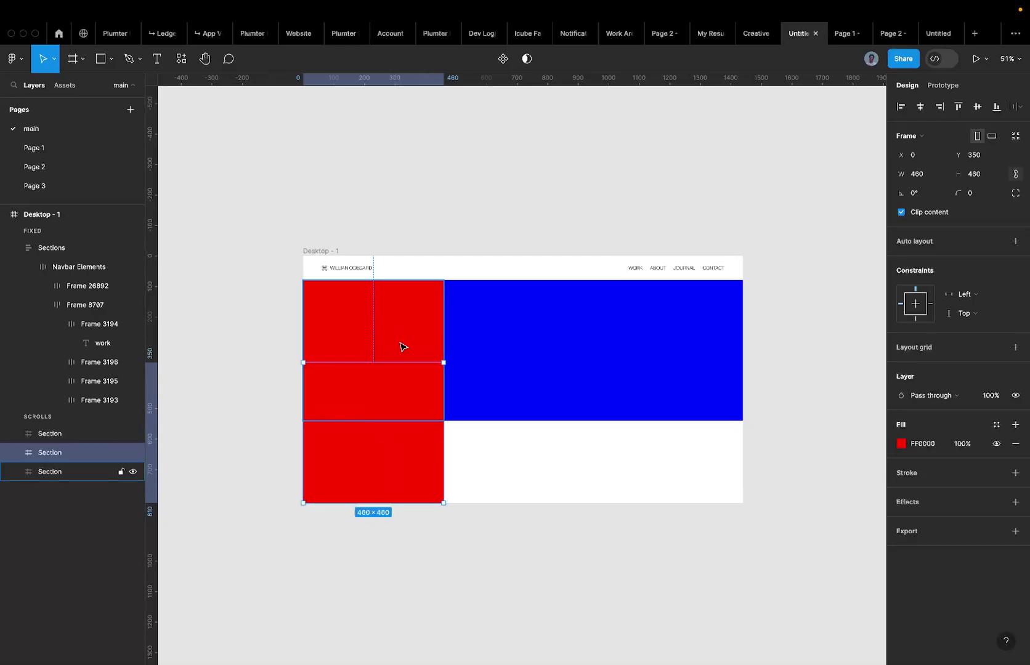
{"action": "left_click", "coordinate": [403, 346]}
{"action": "left_click", "coordinate": [390, 452]}
{"action": "key", "text": "Delete"}
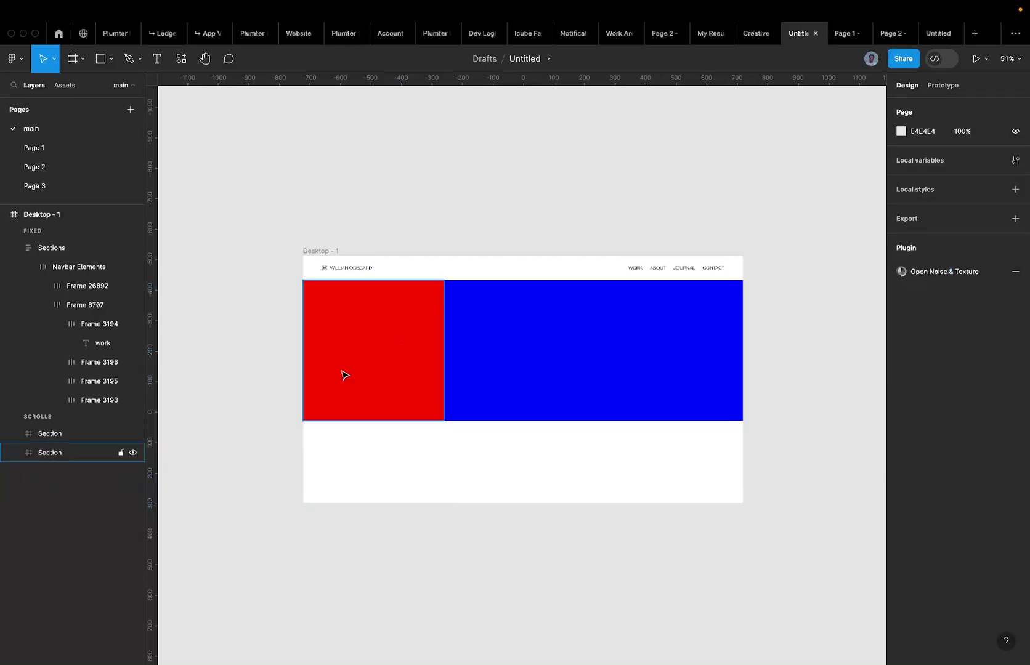
Test-resize the blue Section from its left side, then select both Sections.
{"action": "left_click", "coordinate": [340, 332]}
{"action": "left_click", "coordinate": [520, 338]}
{"action": "left_click_drag", "start_coordinate": [443, 340], "coordinate": [443, 358]}
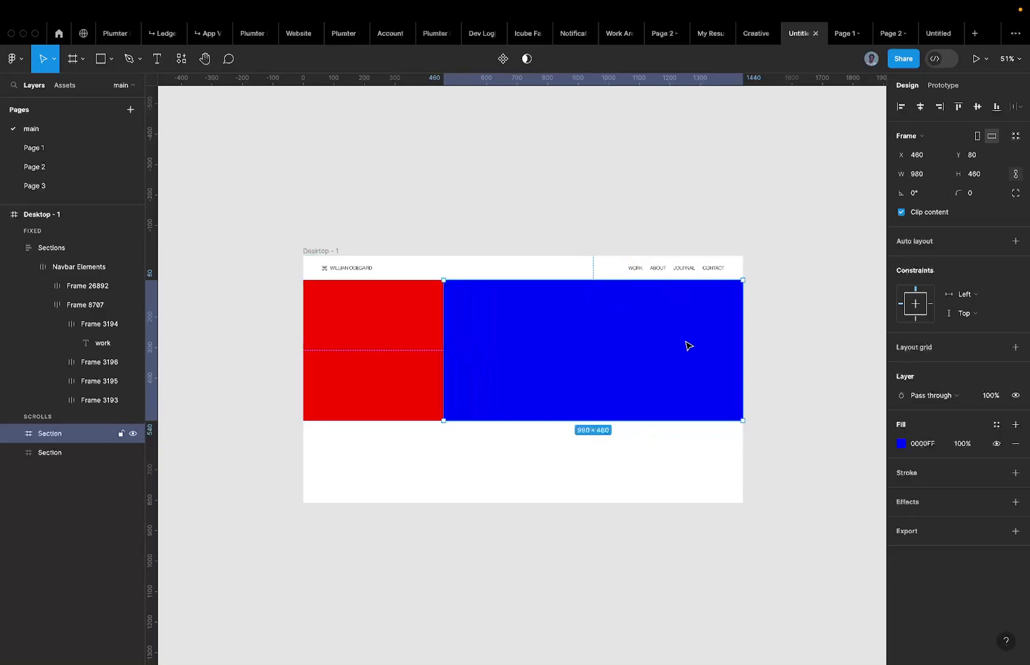
{"action": "left_click", "coordinate": [448, 459]}
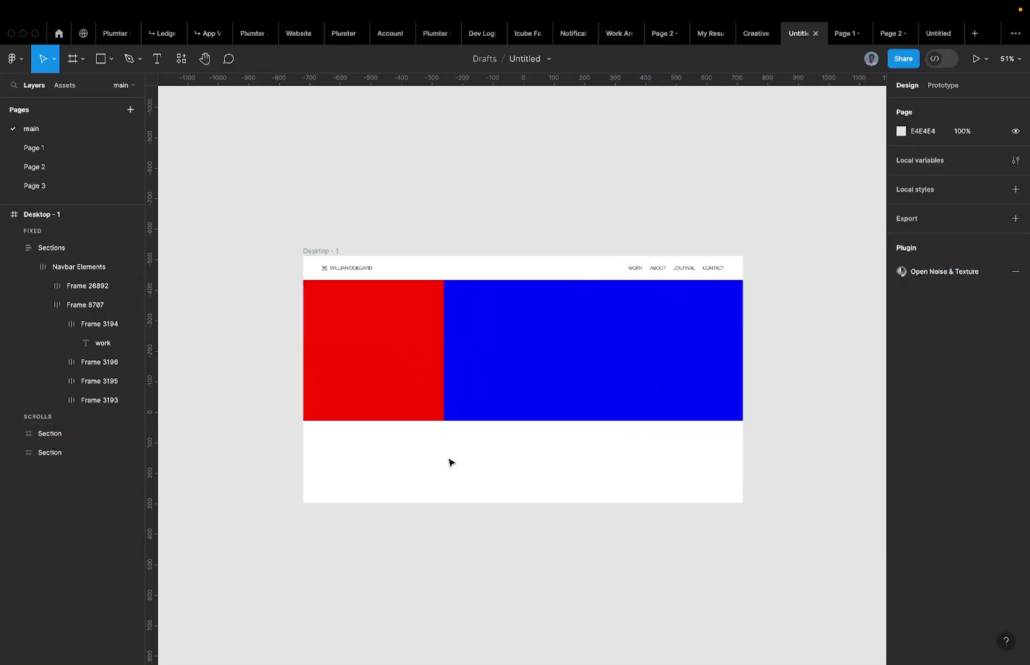
{"action": "left_click", "coordinate": [393, 416]}
{"action": "left_click_drag", "start_coordinate": [253, 405], "coordinate": [777, 361]}
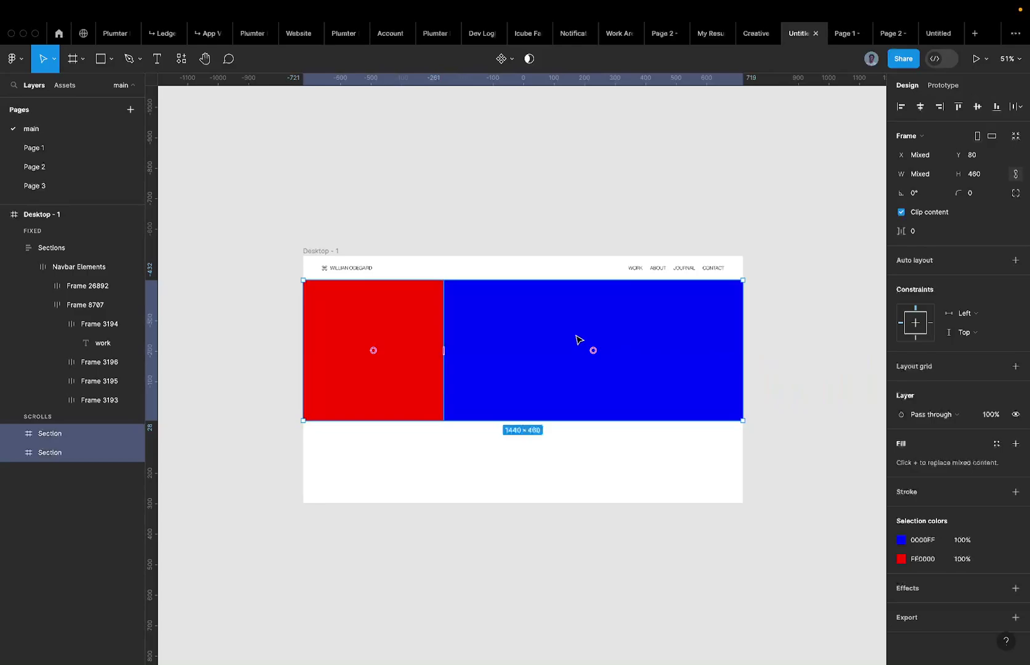
Wrap the red and blue Sections in a new frame with Frame selection.
{"action": "right_click", "coordinate": [577, 338]}
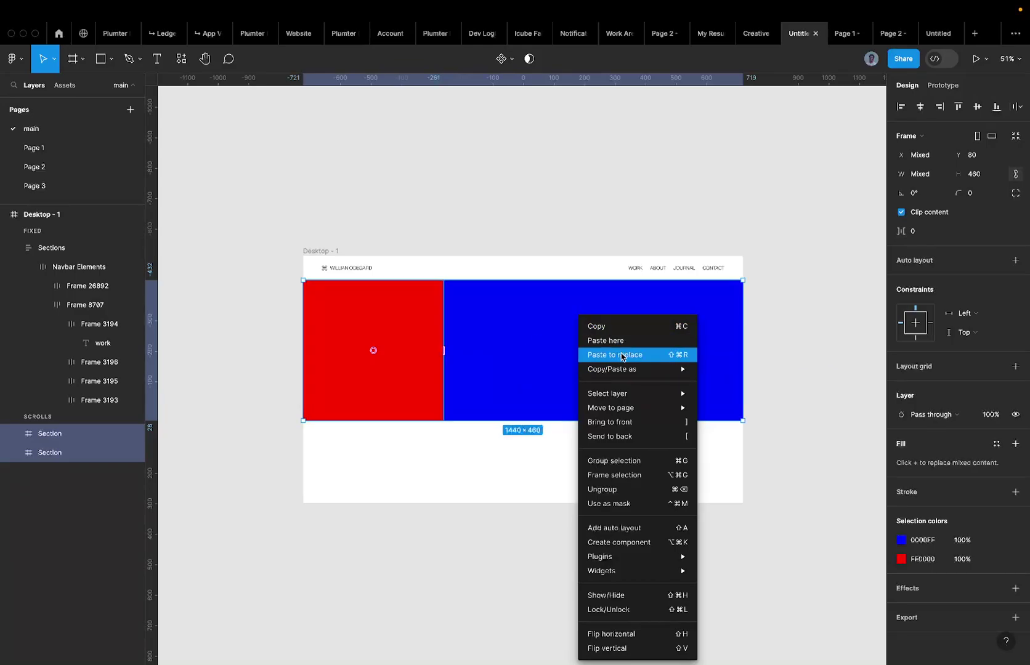
{"action": "left_click", "coordinate": [392, 492]}
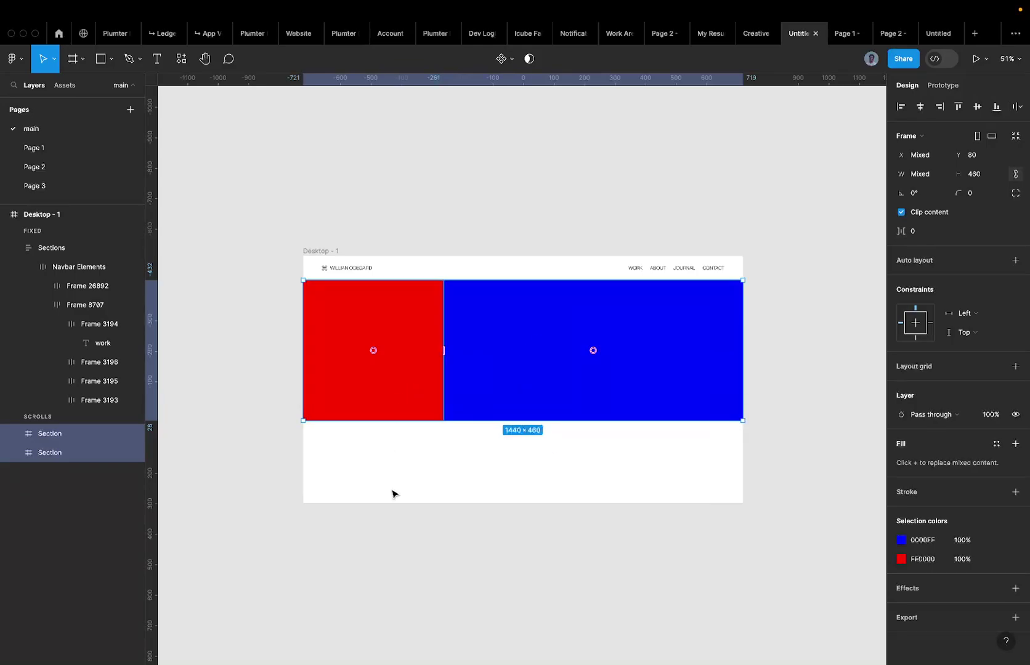
{"action": "left_click_drag", "start_coordinate": [393, 492], "coordinate": [550, 358]}
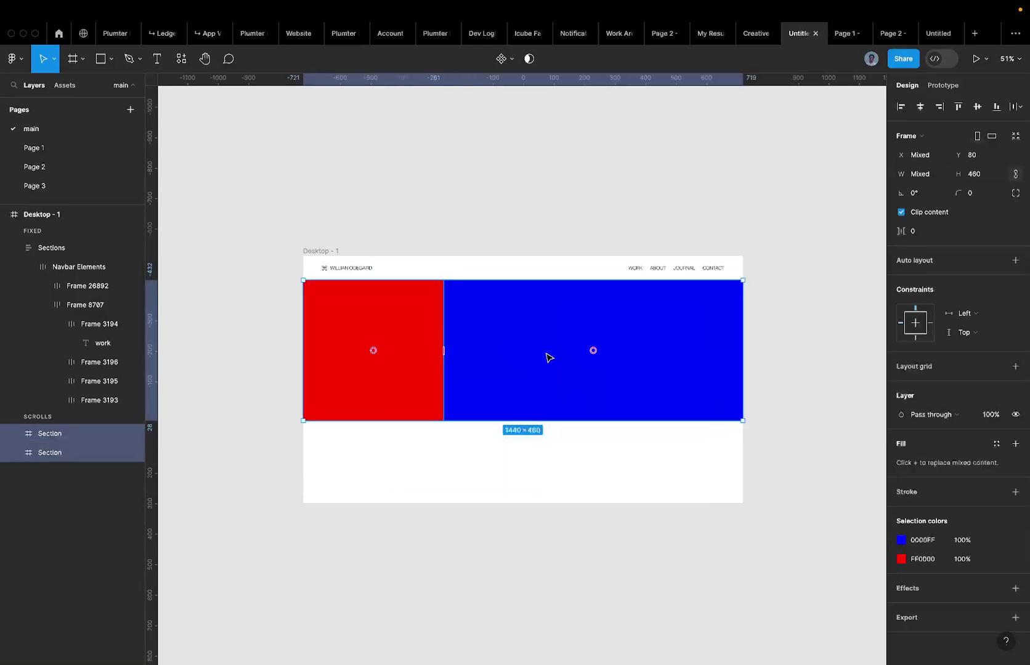
{"action": "right_click", "coordinate": [479, 344]}
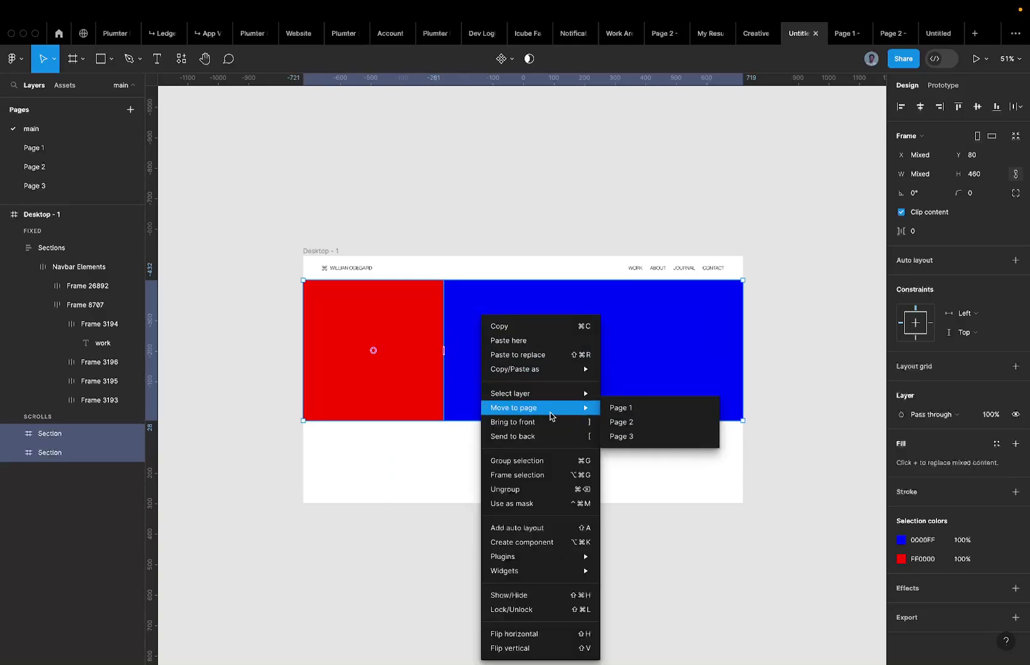
{"action": "left_click", "coordinate": [535, 480]}
Rename the wrapper frame 'Top' and confirm it holds both Sections.
{"action": "double_click", "coordinate": [76, 432]}
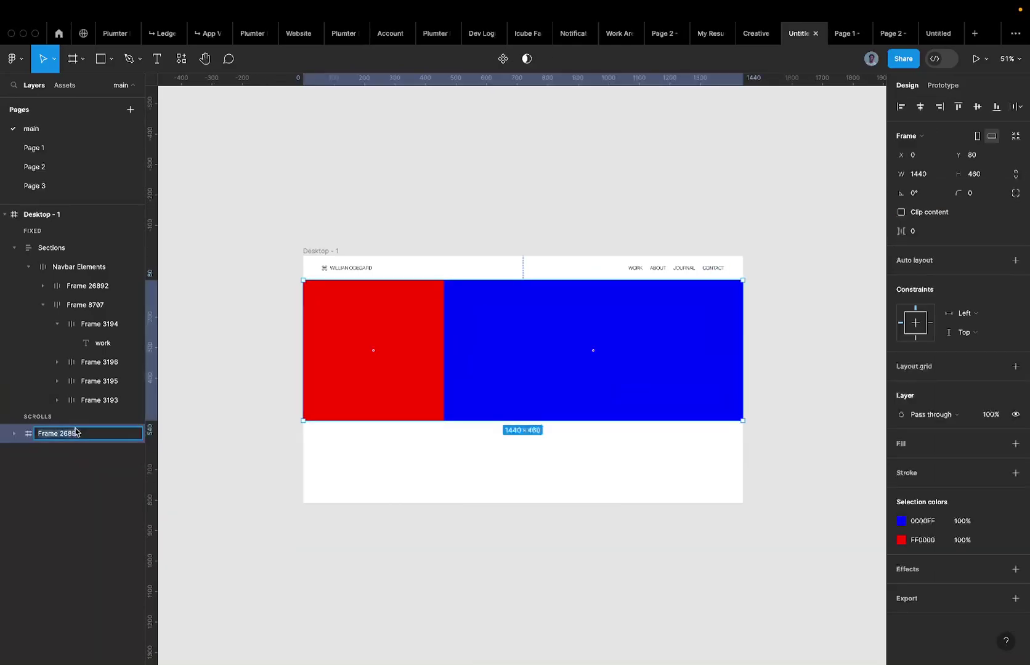
{"action": "type", "text": "Top"}
{"action": "key", "text": "Return"}
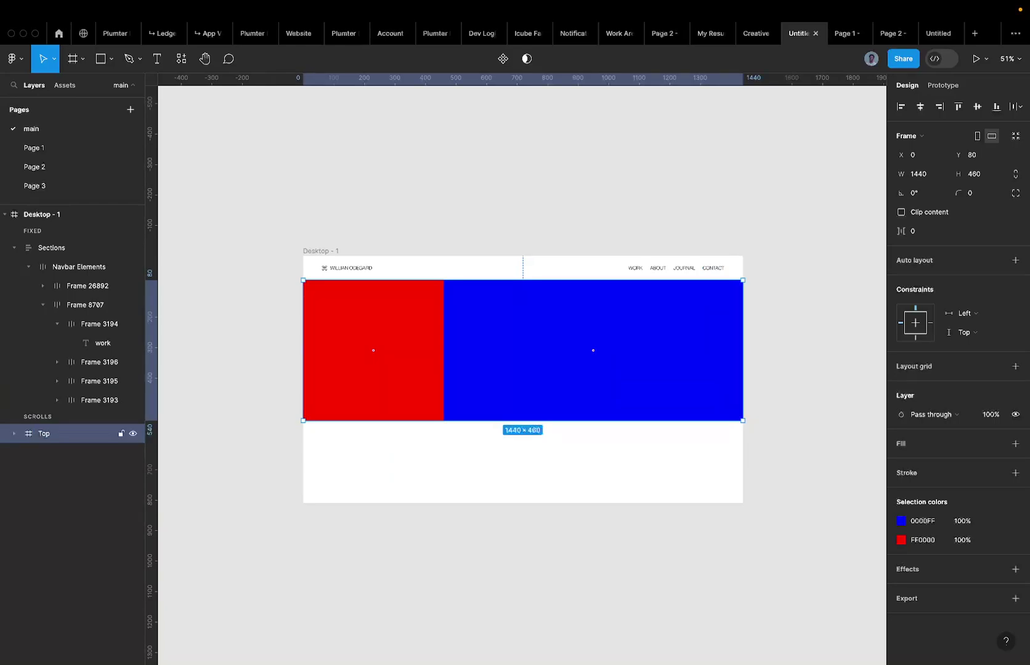
{"action": "key", "text": "Return"}
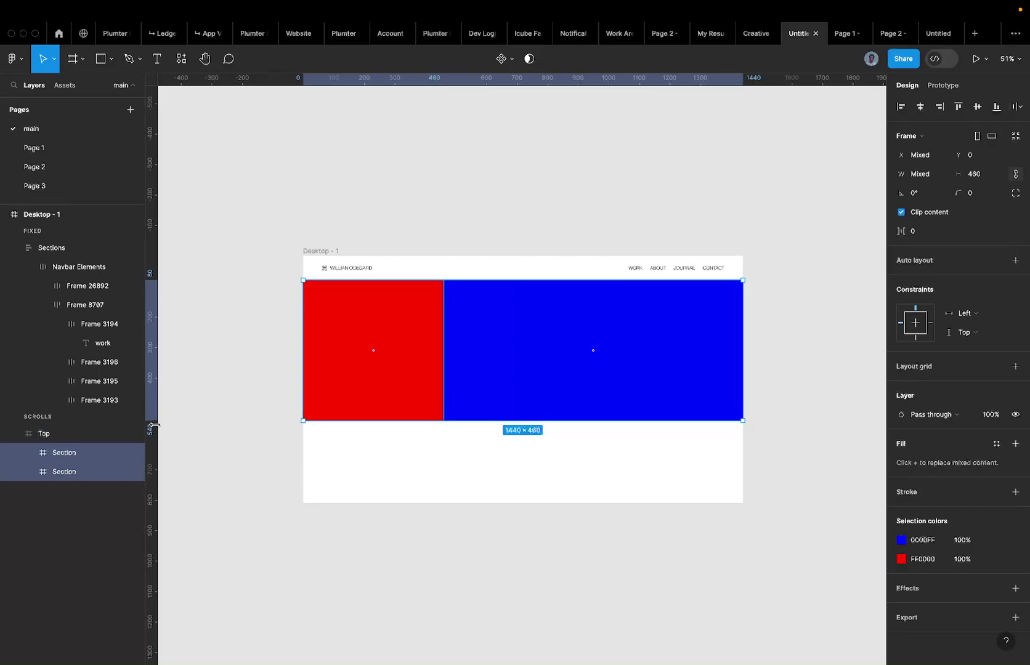
{"action": "key", "text": "shift+Return"}
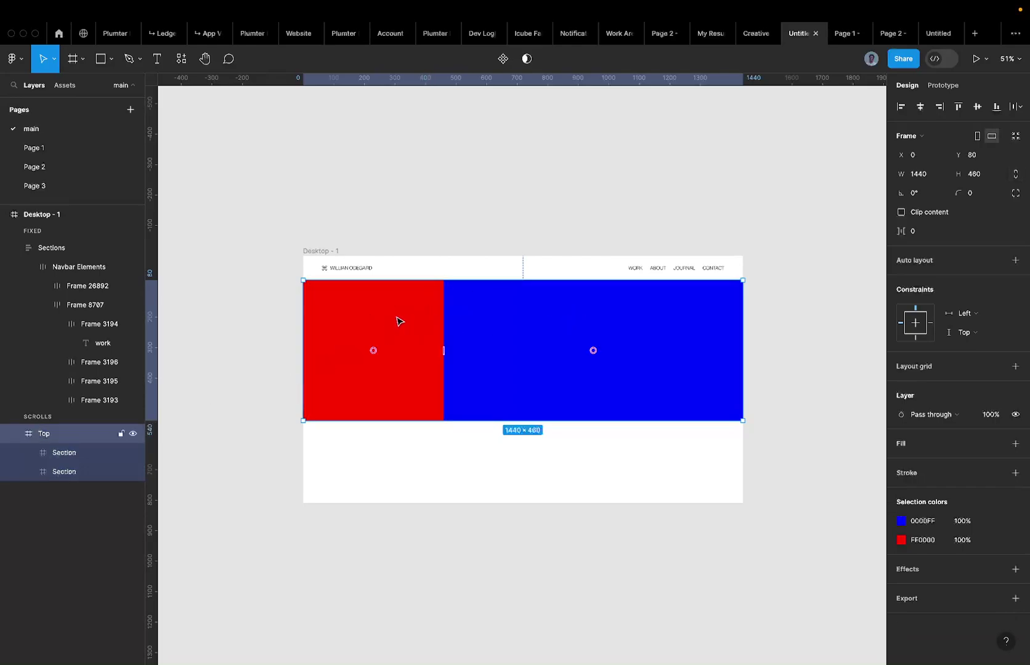
Try an Alt-drag copy of Top, undo it, and reselect the Top frame.
{"action": "left_click_drag", "start_coordinate": [399, 321], "coordinate": [382, 458]}
{"action": "key", "text": "ctrl+z"}
{"action": "key", "text": "ctrl+z"}
{"action": "key", "text": "ctrl+shift+z"}
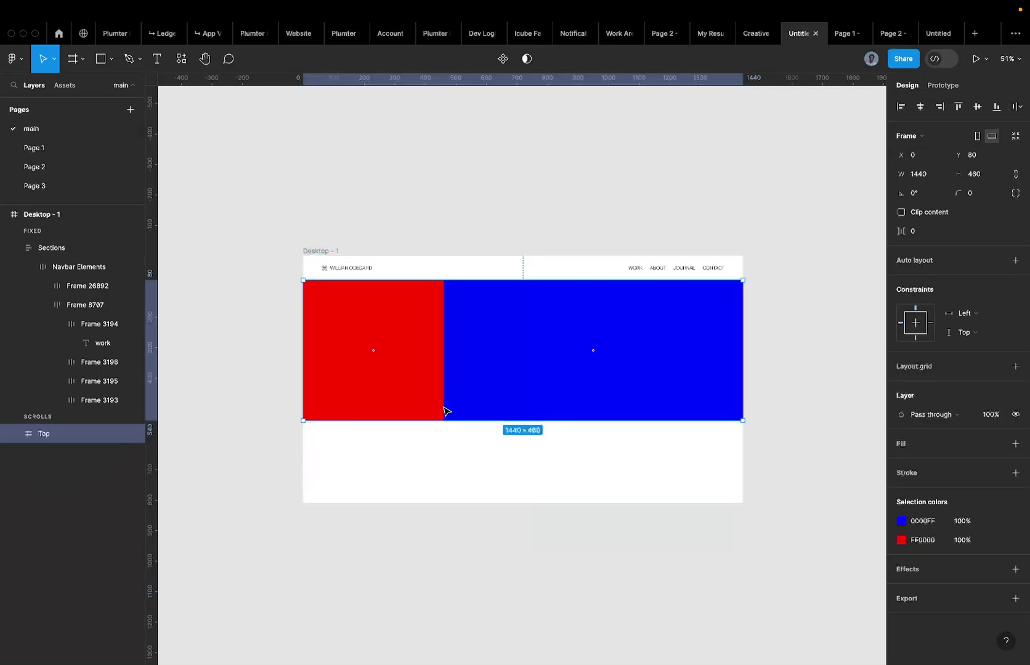
{"action": "left_click", "coordinate": [348, 547]}
{"action": "left_click", "coordinate": [413, 376]}
{"action": "left_click", "coordinate": [920, 524]}
{"action": "left_click", "coordinate": [459, 462]}
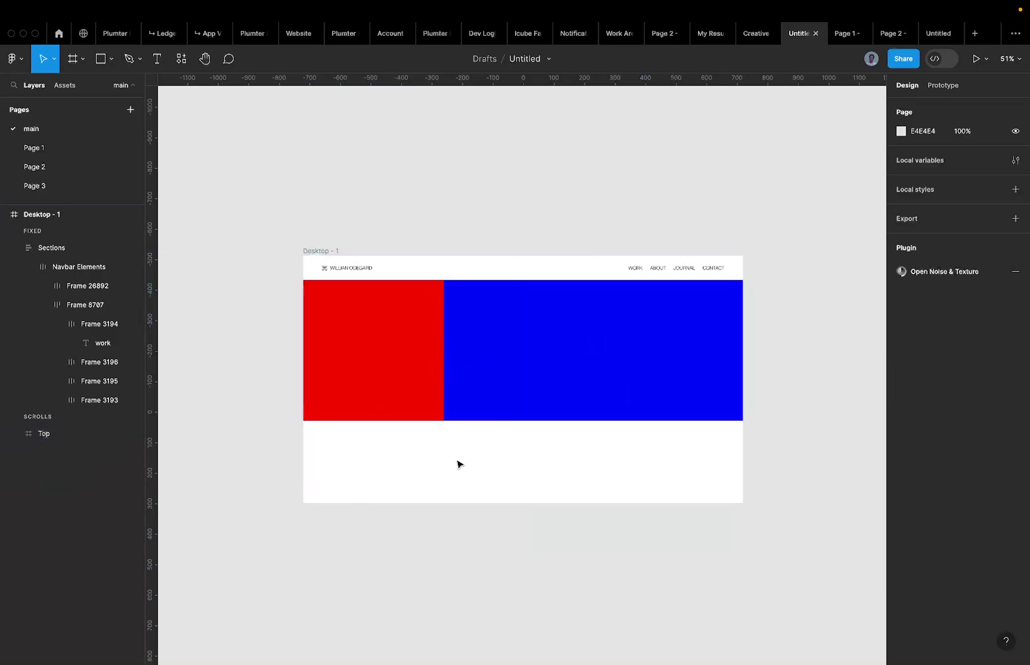
{"action": "left_click", "coordinate": [405, 395]}
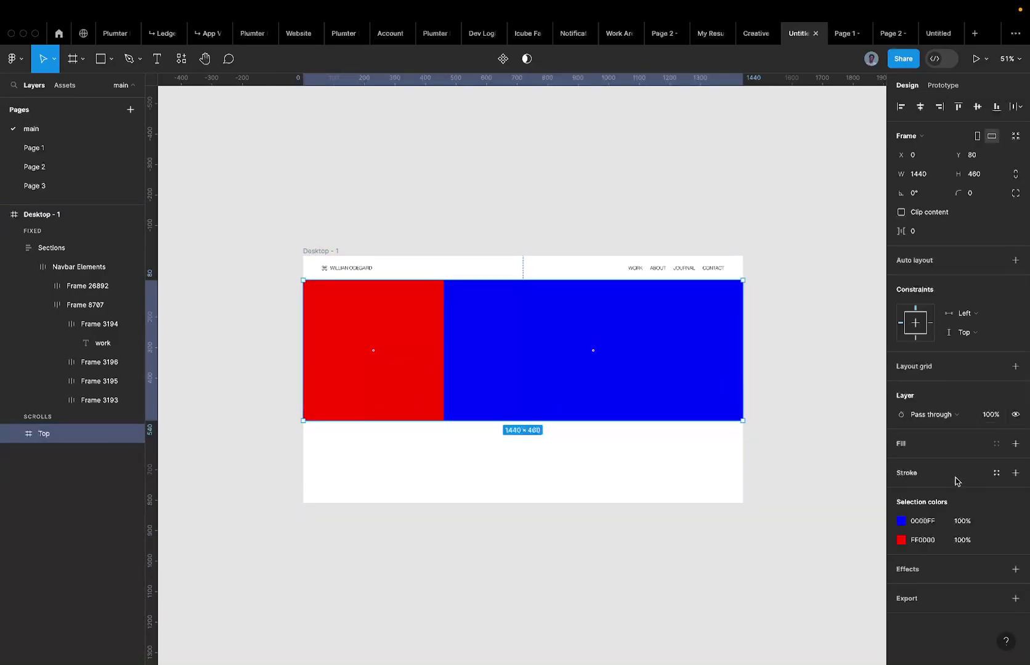
{"action": "left_click", "coordinate": [1015, 473]}
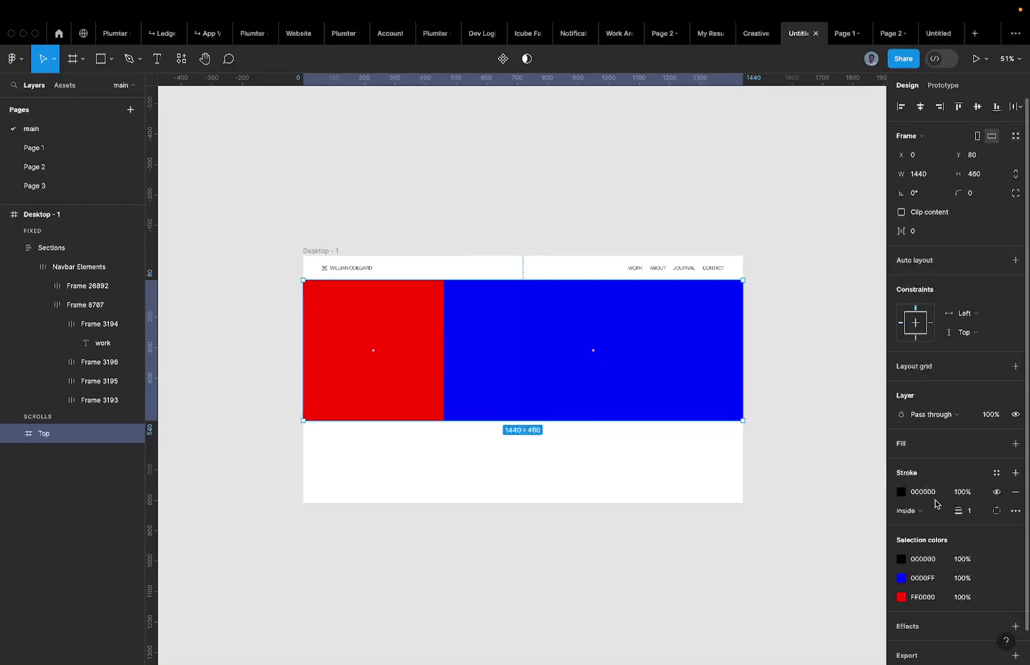
{"action": "scroll", "coordinate": [453, 416], "scroll_direction": "up", "scroll_amount": 10}
{"action": "key", "text": "Escape"}
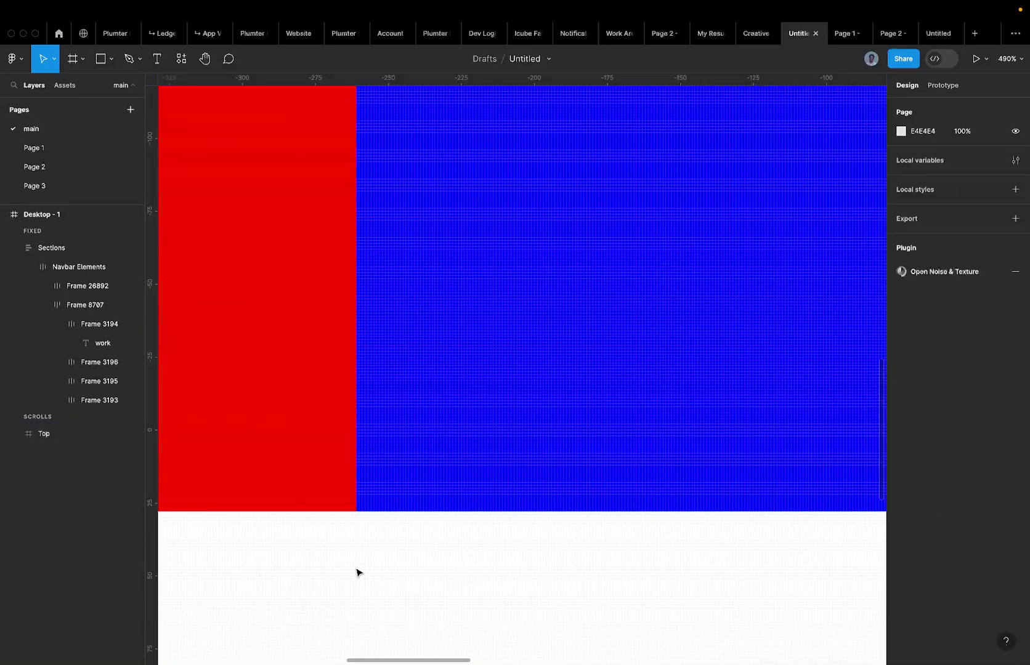
{"action": "left_click", "coordinate": [442, 401]}
{"action": "scroll", "coordinate": [442, 400], "scroll_direction": "down", "scroll_amount": 10}
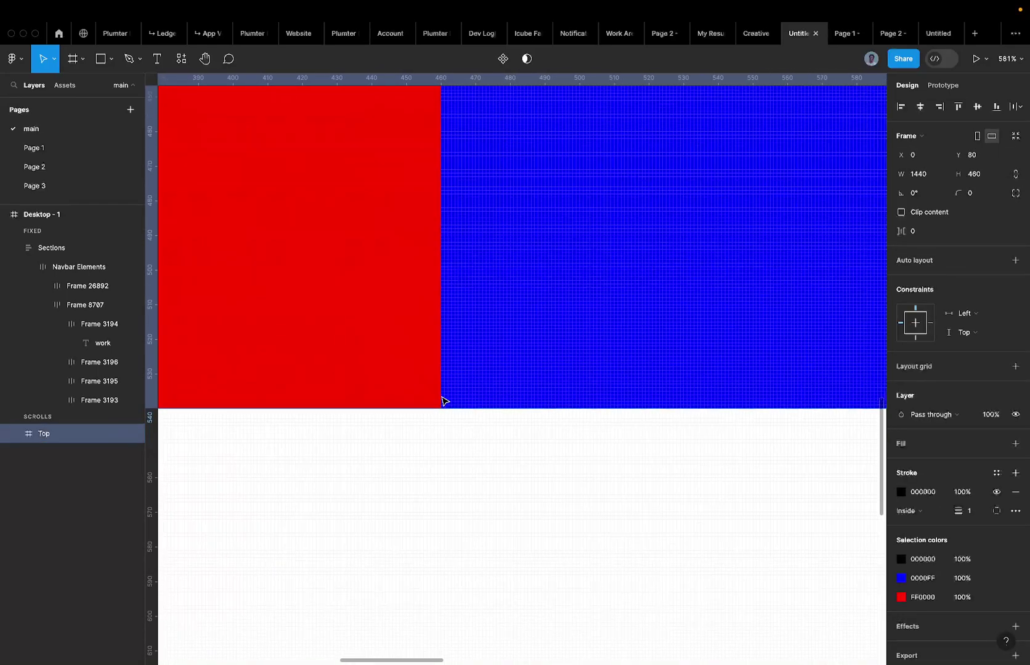
{"action": "scroll", "coordinate": [441, 397], "scroll_direction": "down", "scroll_amount": 5}
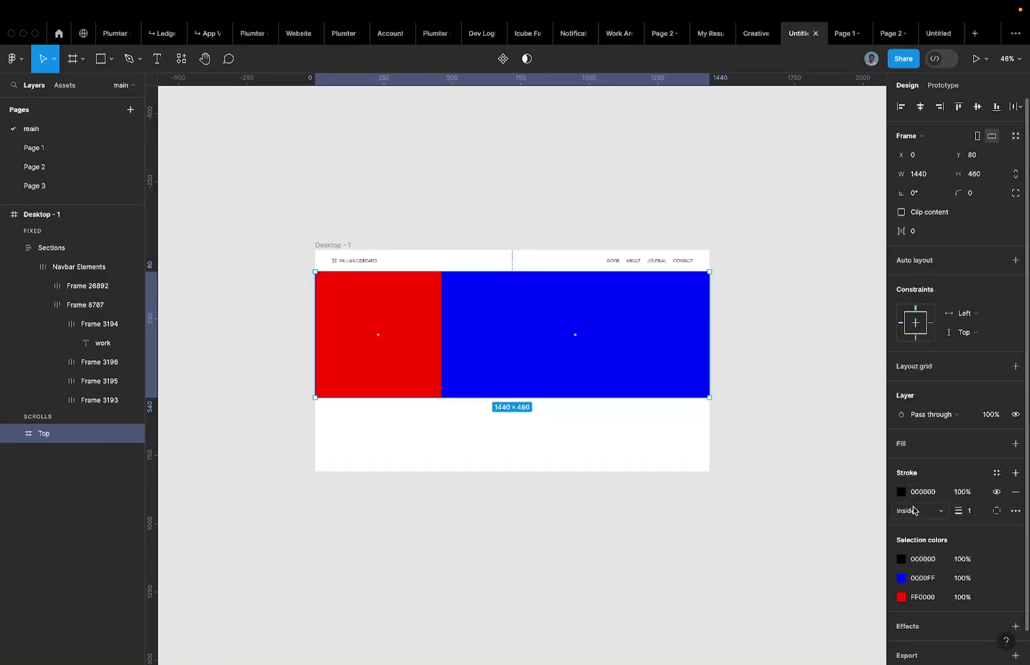
{"action": "left_click", "coordinate": [914, 510]}
{"action": "left_click", "coordinate": [920, 524]}
{"action": "scroll", "coordinate": [467, 398], "scroll_direction": "up", "scroll_amount": 8}
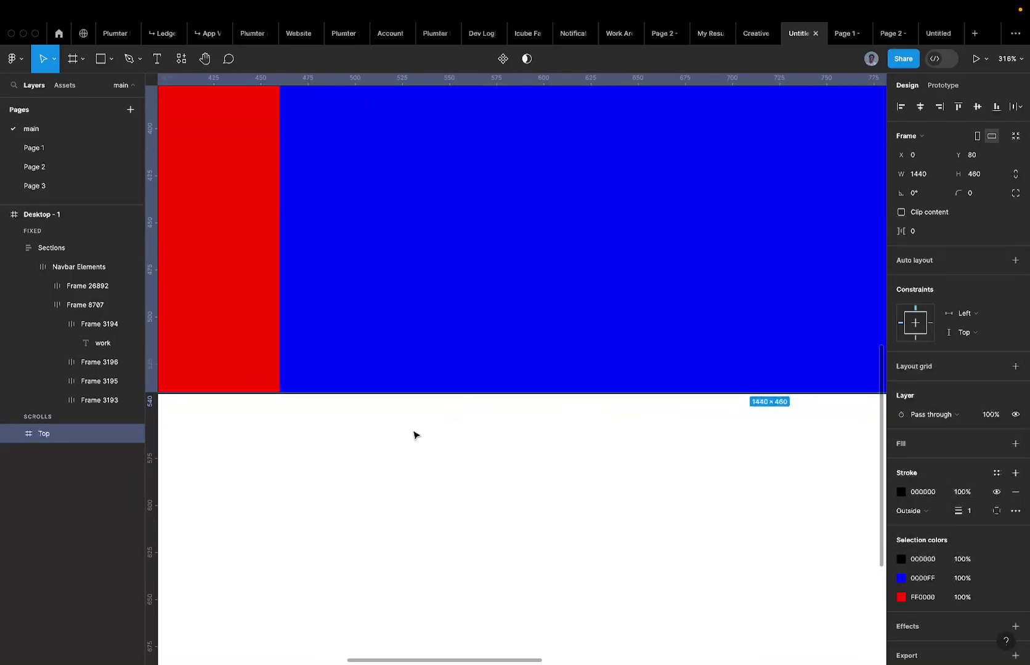
{"action": "key", "text": "Escape"}
{"action": "scroll", "coordinate": [421, 395], "scroll_direction": "up", "scroll_amount": 4}
{"action": "scroll", "coordinate": [392, 416], "scroll_direction": "down", "scroll_amount": 6}
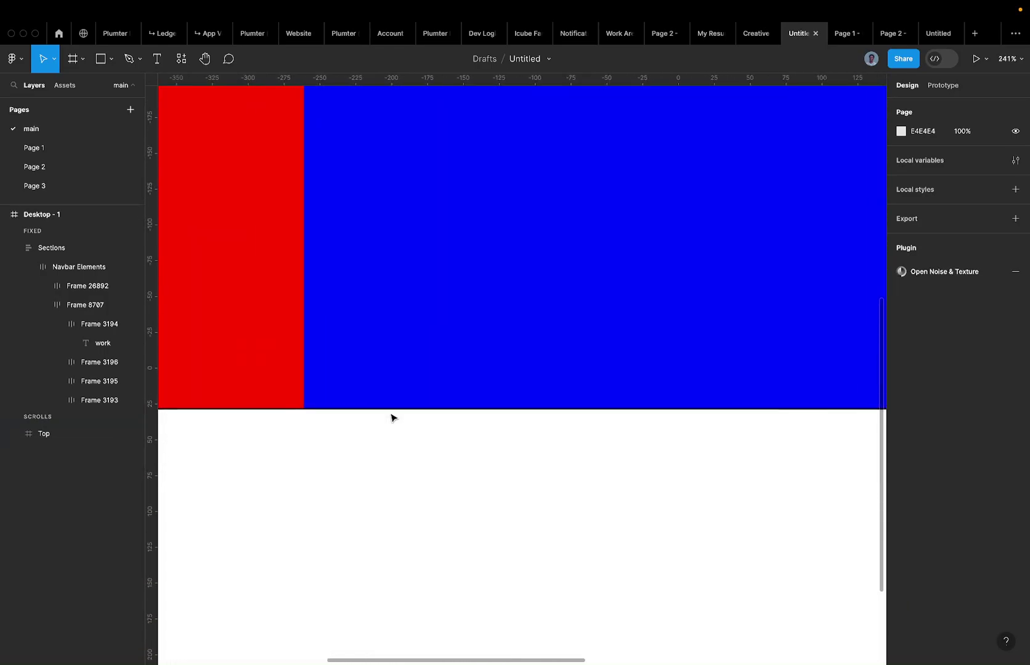
{"action": "scroll", "coordinate": [392, 417], "scroll_direction": "down", "scroll_amount": 5}
{"action": "left_click", "coordinate": [471, 347]}
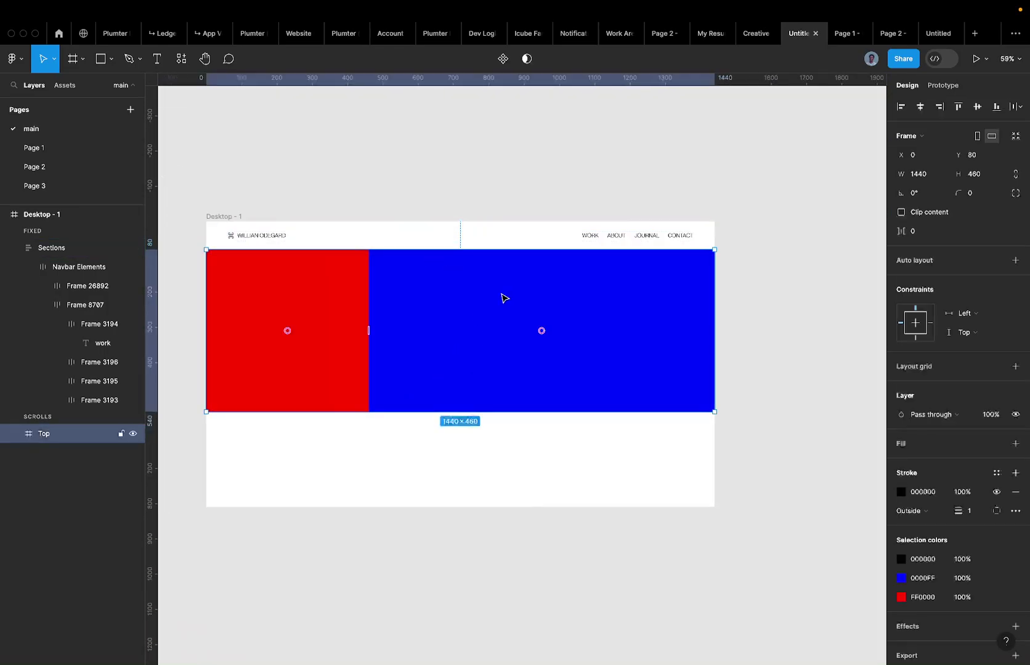
{"action": "left_click", "coordinate": [996, 510]}
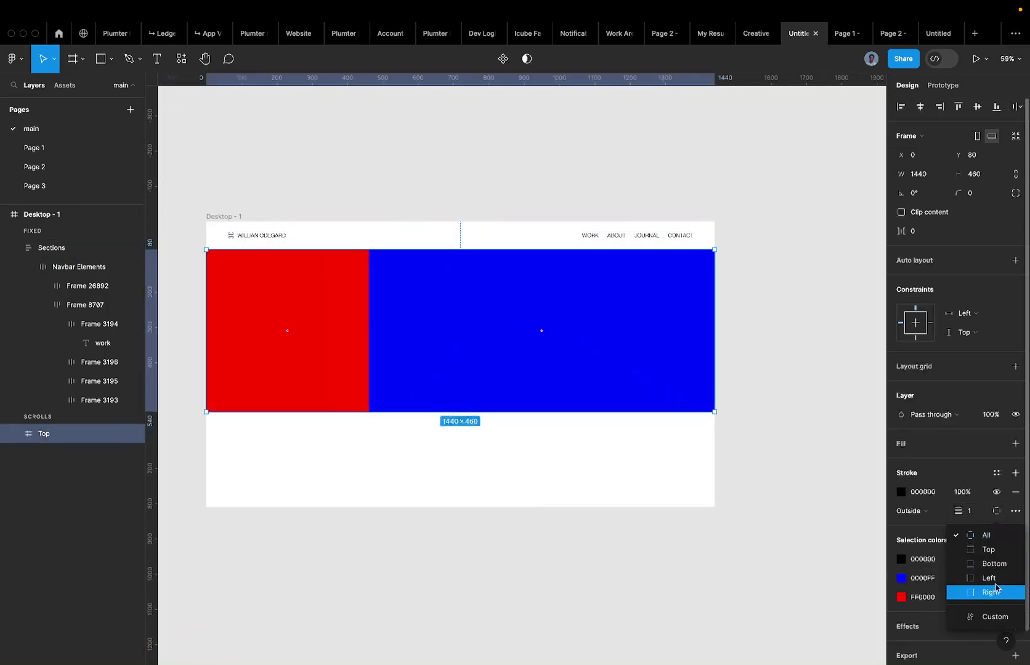
{"action": "left_click", "coordinate": [992, 564]}
{"action": "key", "text": "Escape"}
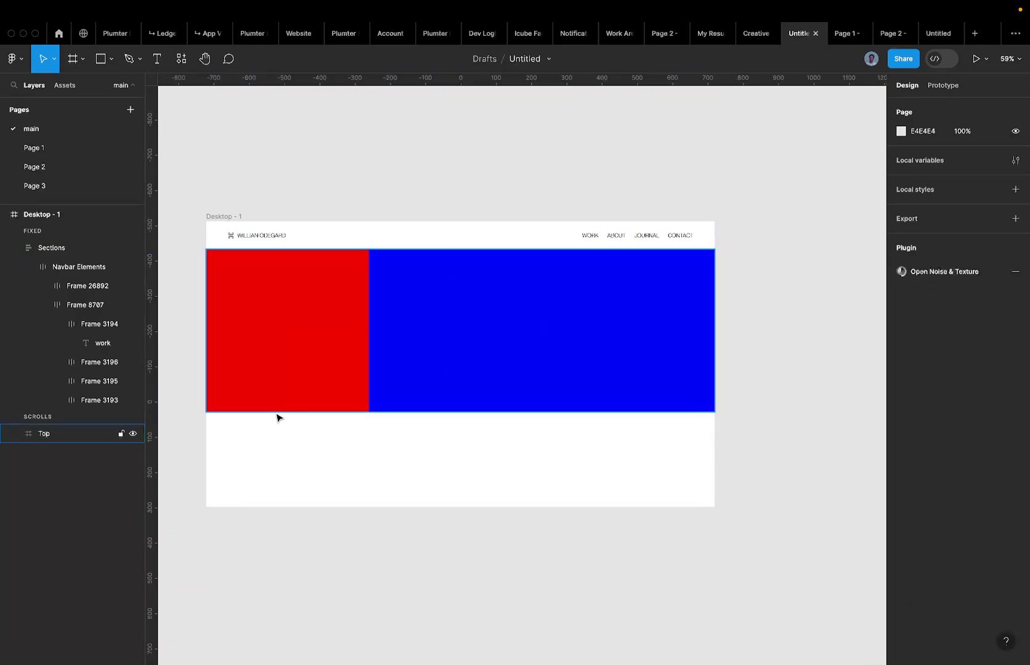
{"action": "left_click", "coordinate": [306, 361]}
{"action": "left_click", "coordinate": [308, 362]}
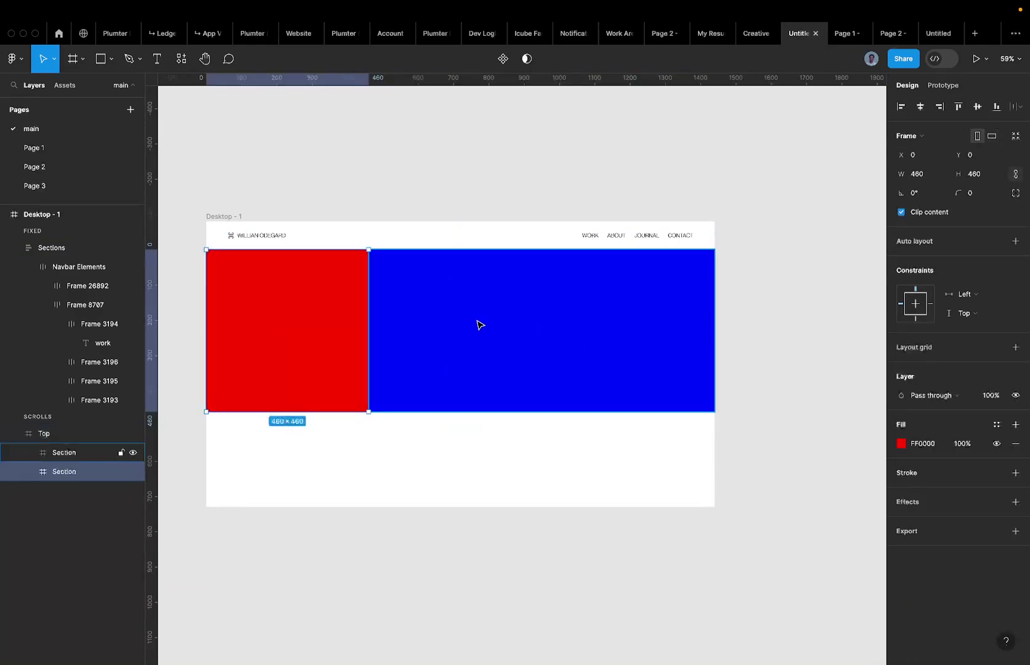
{"action": "left_click", "coordinate": [481, 324], "text": "shift"}
{"action": "key", "text": "Escape"}
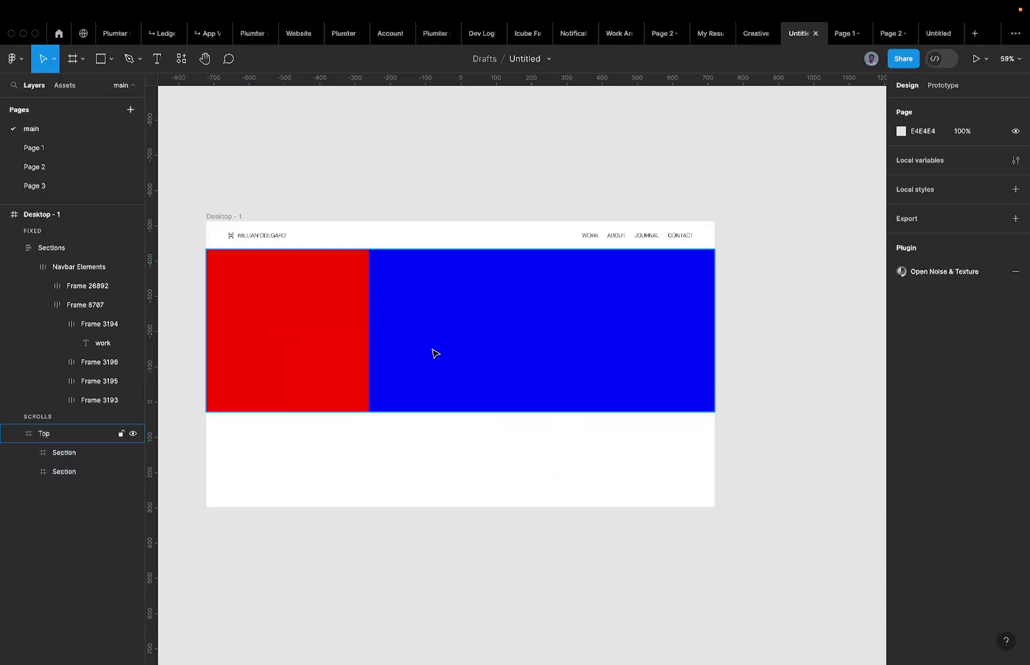
{"action": "left_click_drag", "start_coordinate": [435, 353], "coordinate": [430, 445]}
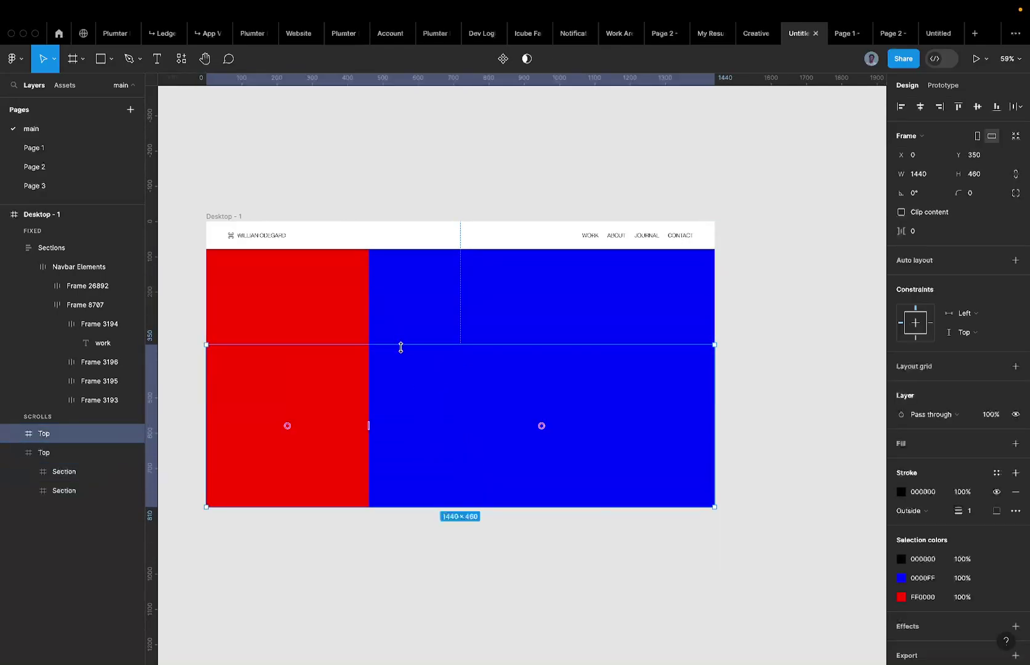
{"action": "key", "text": "Delete"}
{"action": "left_click", "coordinate": [388, 314]}
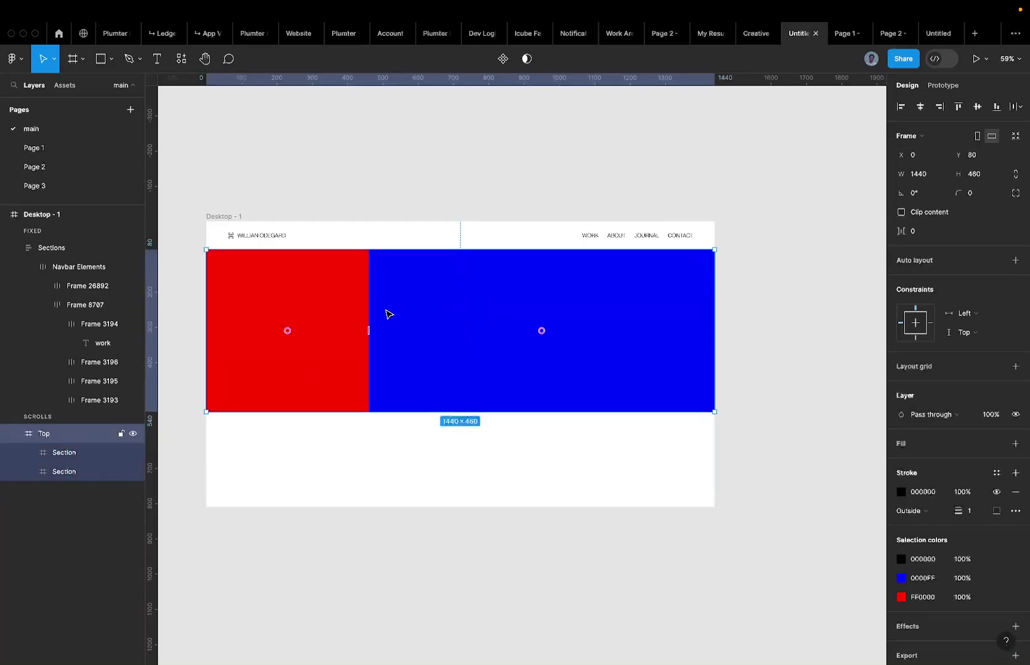
Add auto layout to Top and set the blue Section's width to Fill container.
{"action": "key", "text": "shift+a"}
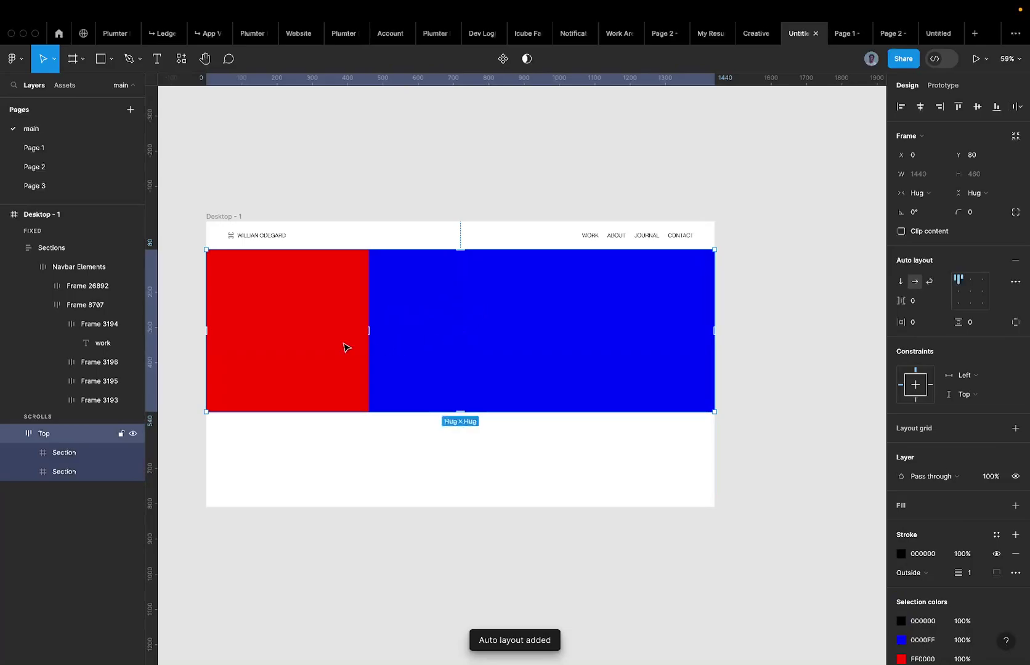
{"action": "left_click", "coordinate": [309, 353]}
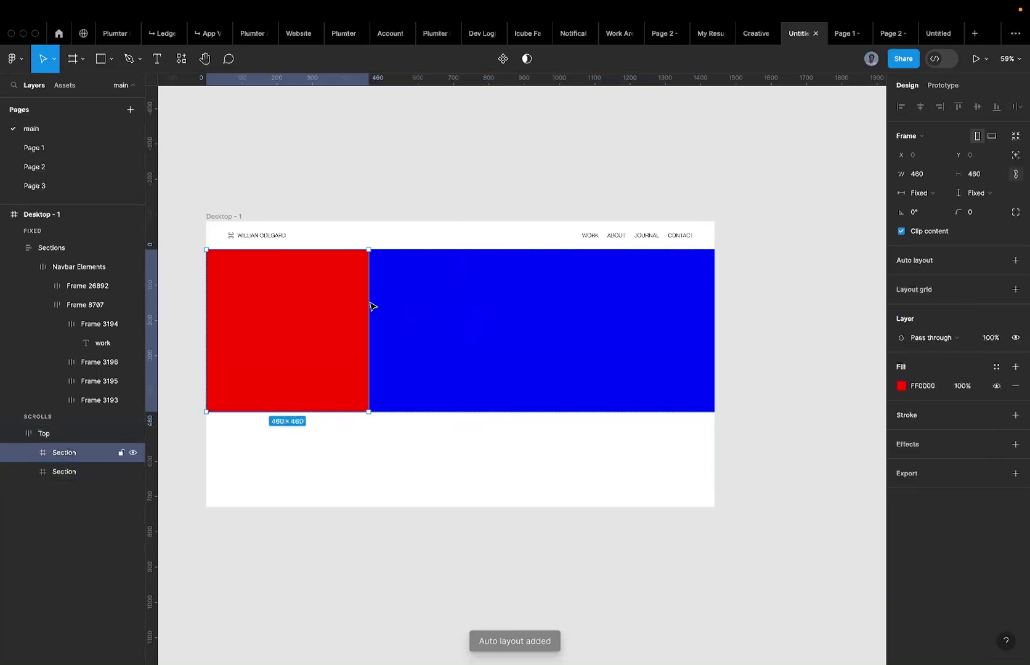
{"action": "left_click", "coordinate": [525, 293]}
{"action": "left_click", "coordinate": [919, 192]}
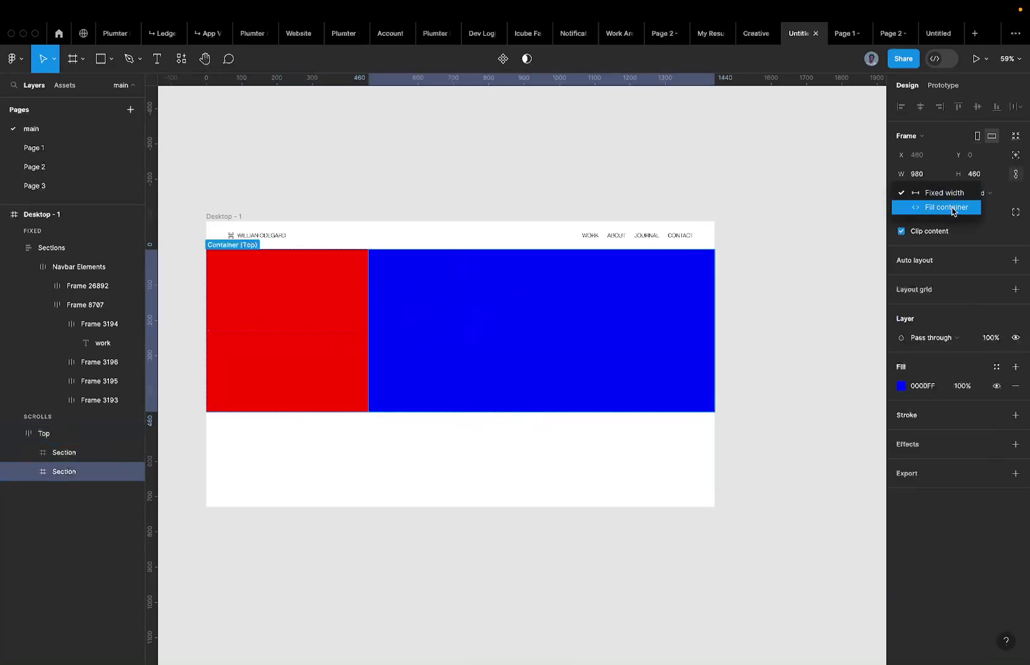
{"action": "left_click", "coordinate": [917, 205]}
Test-narrow Top to 699 wide and undo, then Alt-drag a copy 270 lower.
{"action": "left_click", "coordinate": [797, 328]}
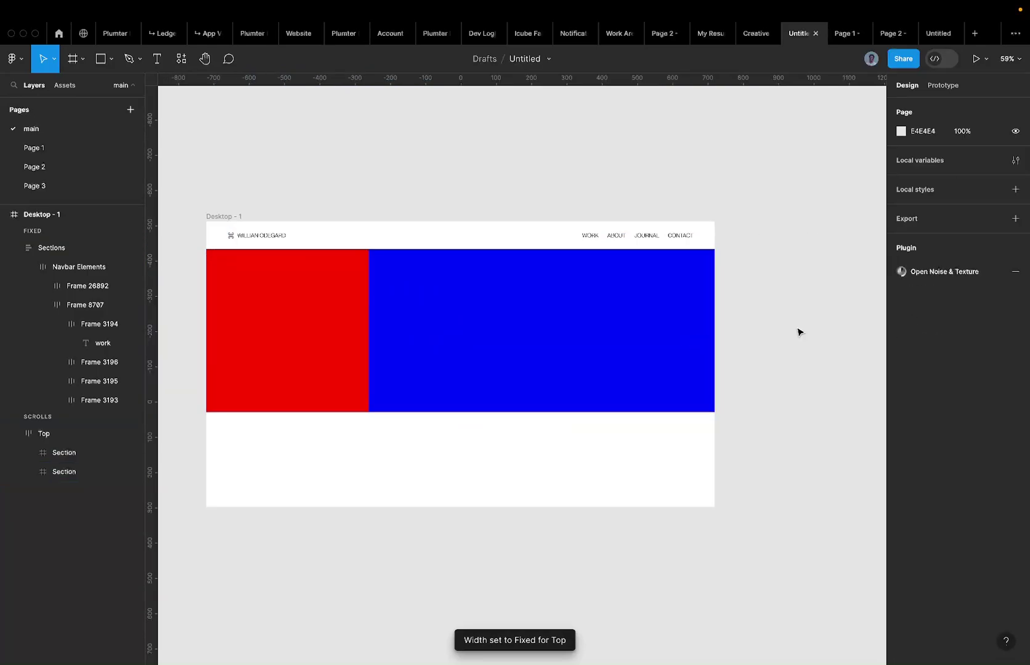
{"action": "left_click", "coordinate": [675, 339]}
{"action": "left_click_drag", "start_coordinate": [714, 340], "coordinate": [453, 349]}
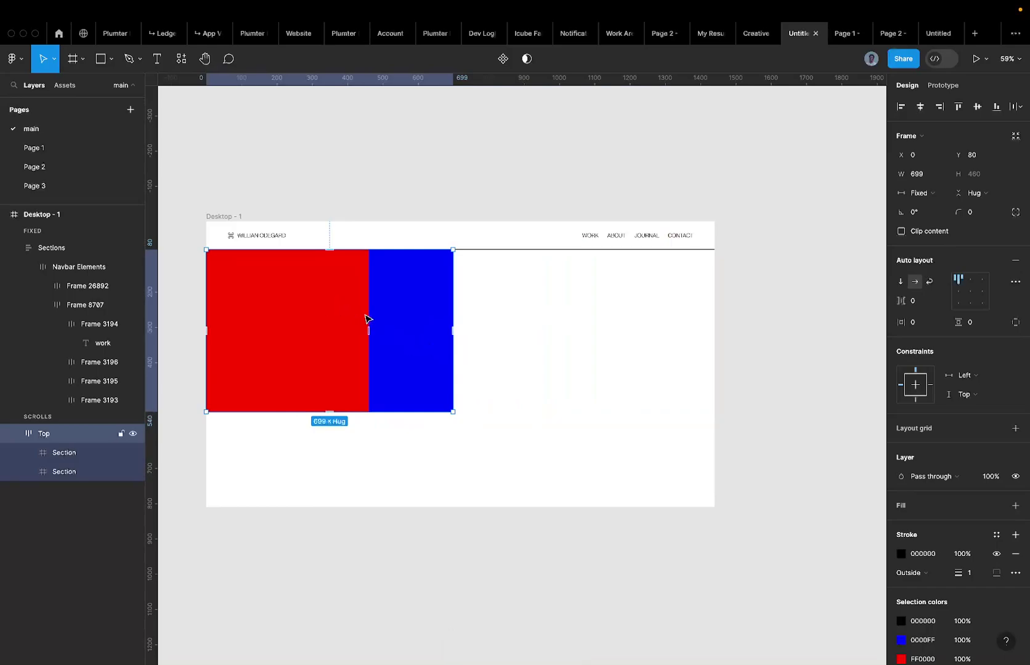
{"action": "key", "text": "super+z"}
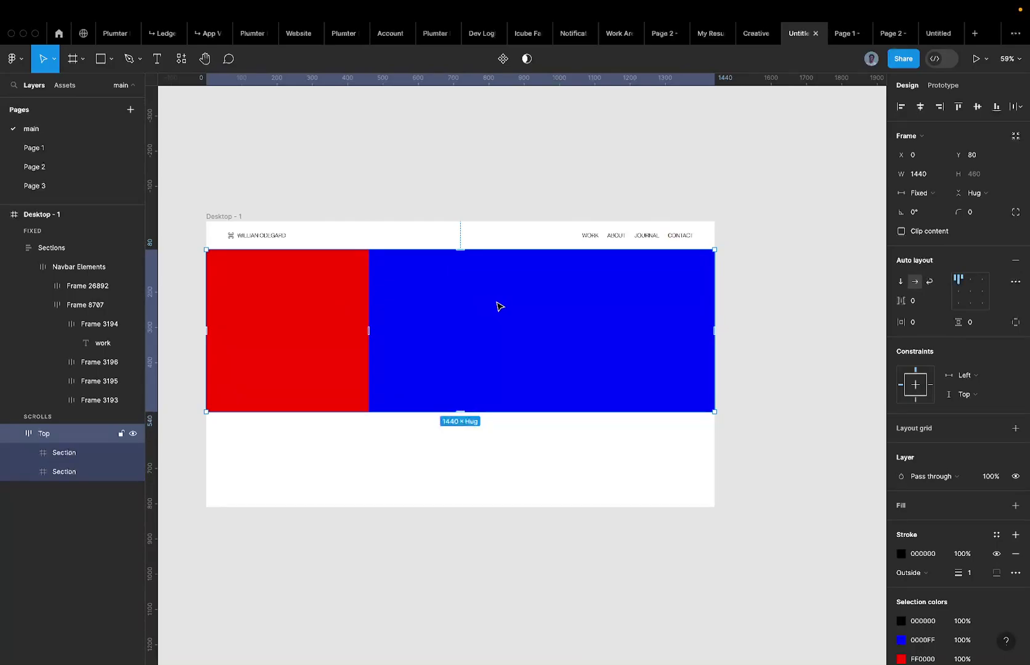
{"action": "left_click", "coordinate": [515, 468]}
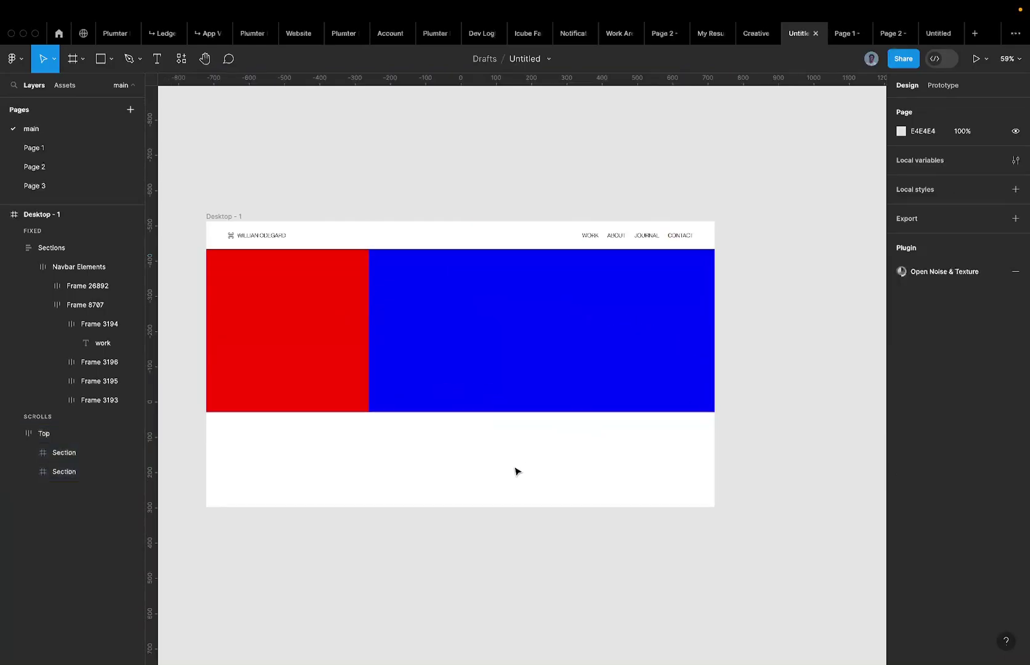
{"action": "left_click", "coordinate": [424, 360]}
{"action": "left_click_drag", "start_coordinate": [428, 360], "coordinate": [427, 457]}
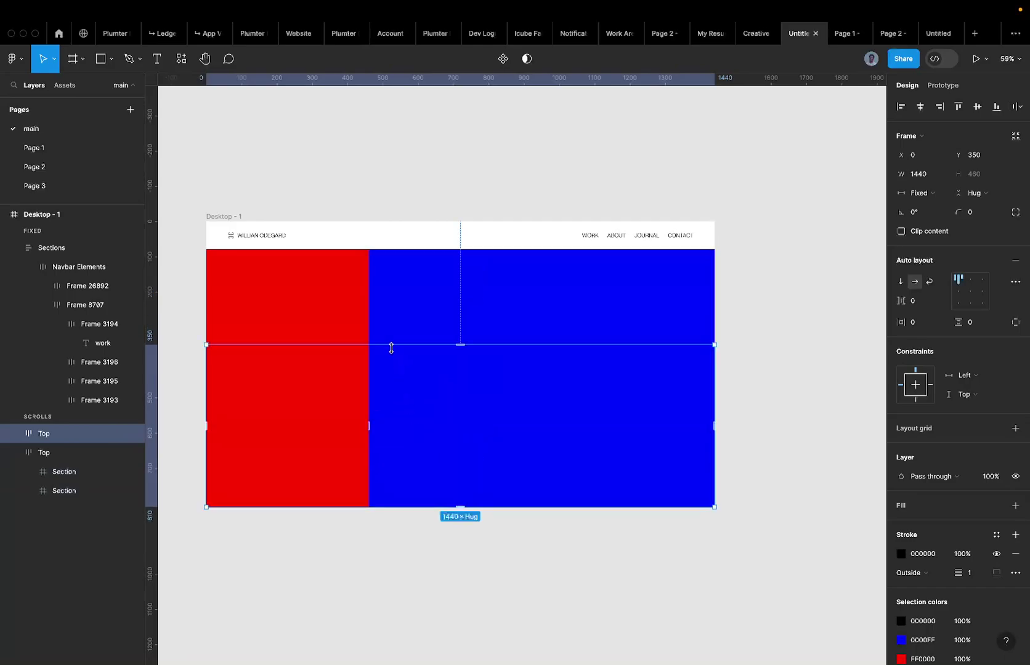
Shorten the copy from its top edge and set both Sections' height to Fill container.
{"action": "left_click_drag", "start_coordinate": [391, 348], "coordinate": [402, 427]}
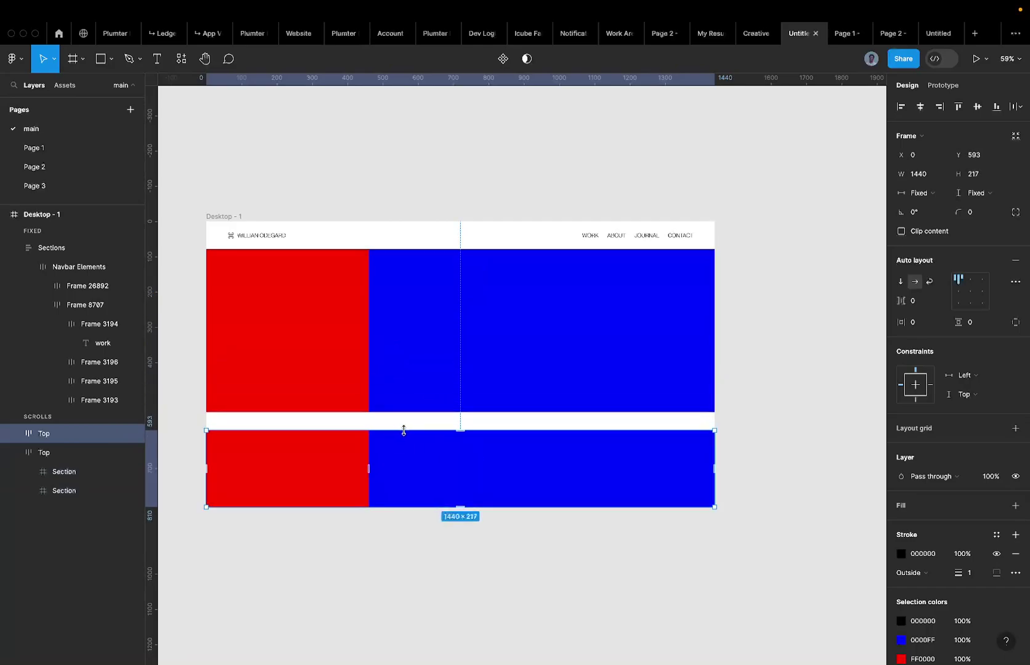
{"action": "left_click", "coordinate": [287, 343]}
{"action": "left_click", "coordinate": [288, 342]}
{"action": "left_click", "coordinate": [436, 331], "text": "shift"}
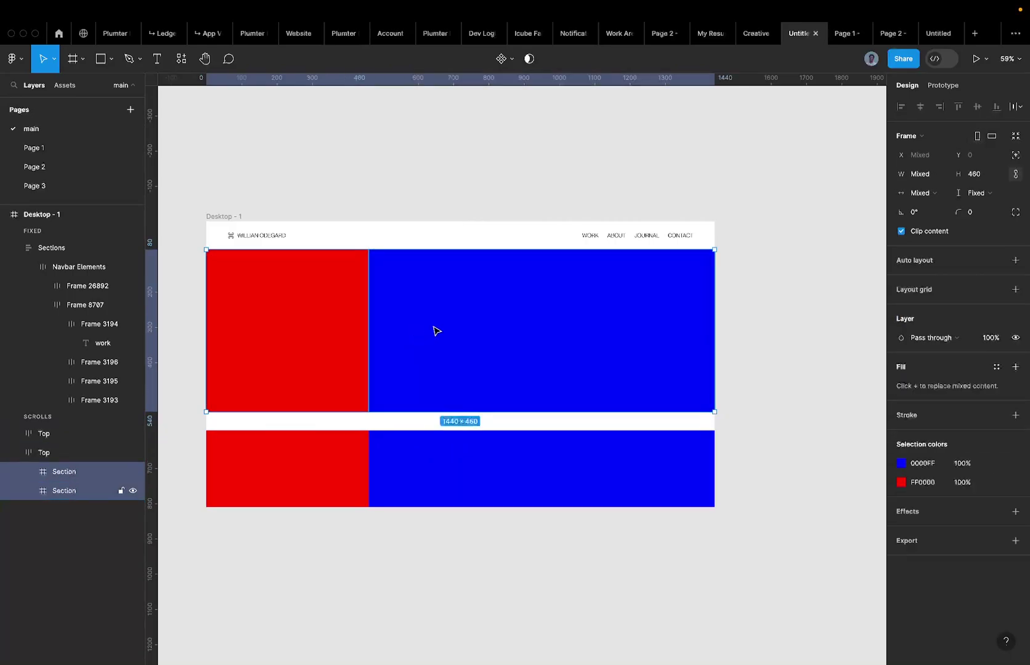
{"action": "left_click", "coordinate": [985, 192]}
{"action": "left_click", "coordinate": [964, 208]}
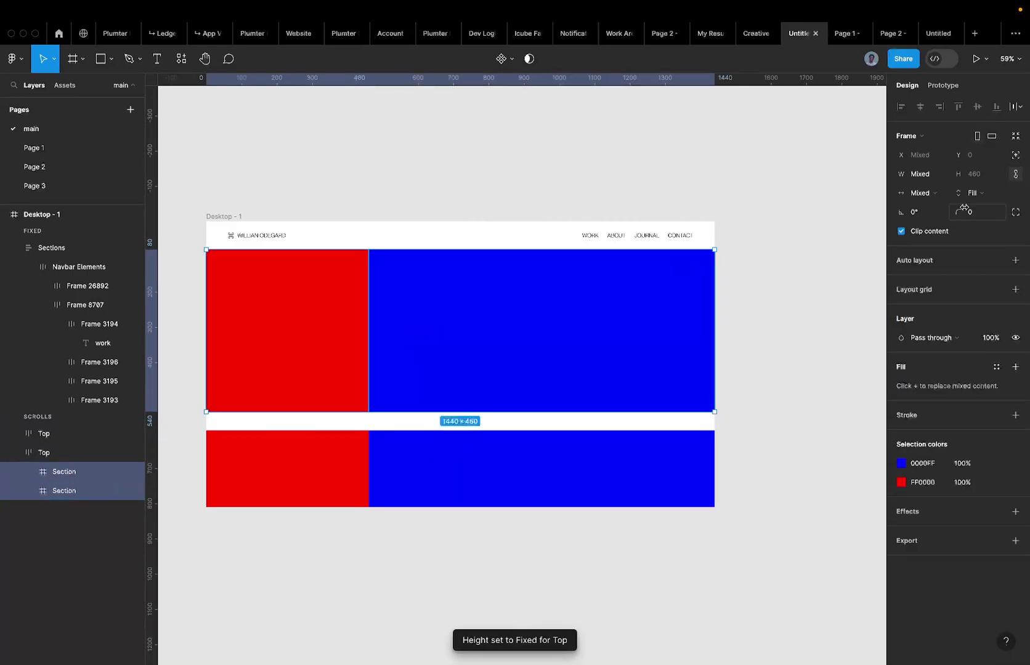
{"action": "key", "text": "Escape"}
Delete the lower Top copy.
{"action": "left_click", "coordinate": [471, 469]}
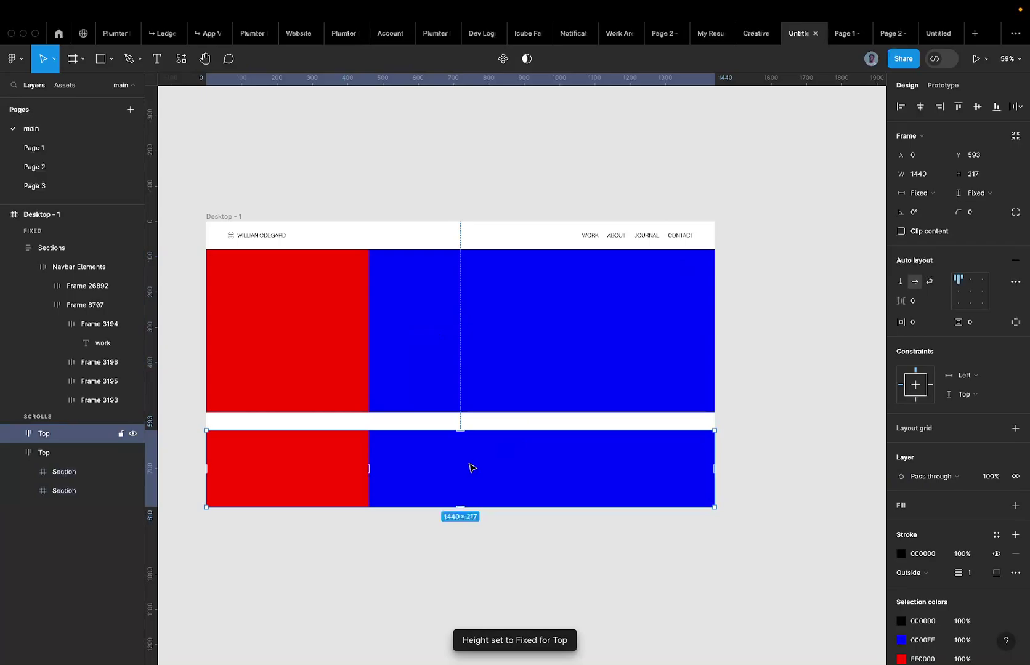
{"action": "left_click", "coordinate": [425, 386]}
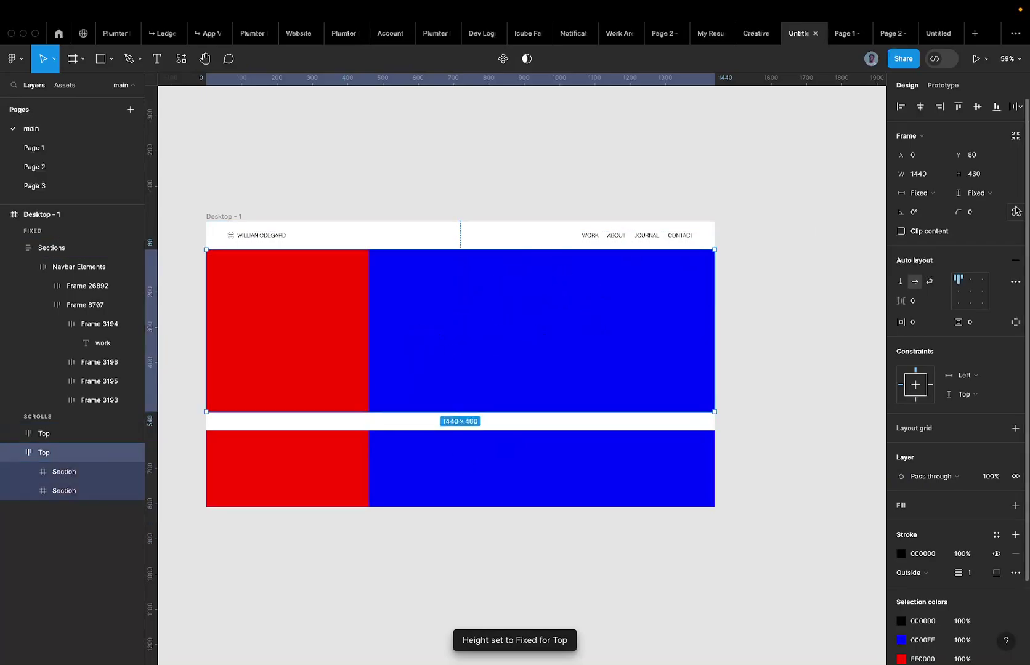
{"action": "left_click", "coordinate": [565, 347]}
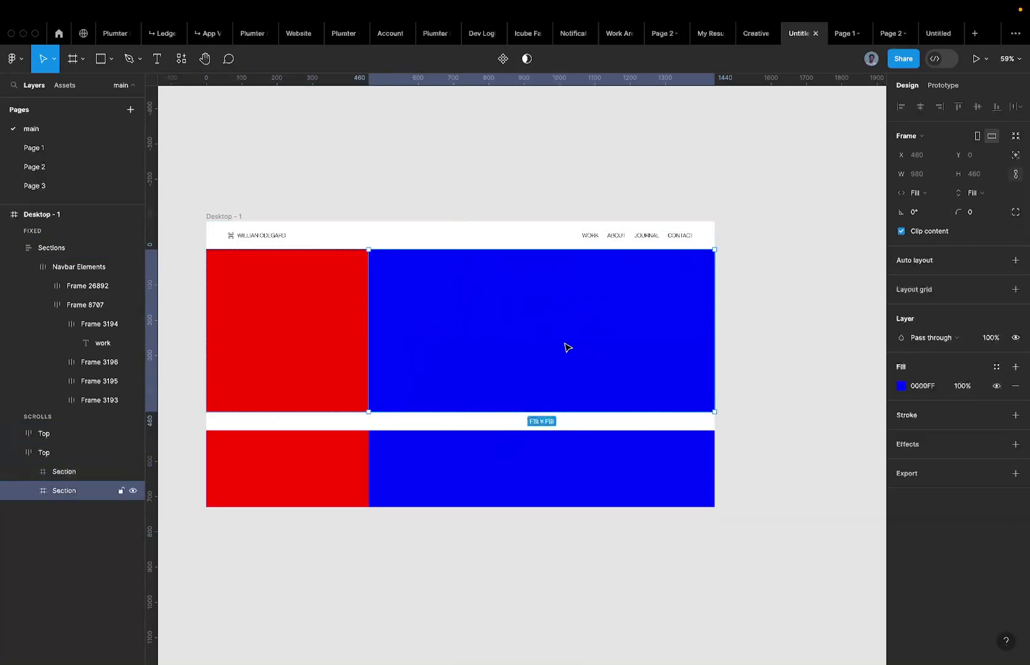
{"action": "left_click", "coordinate": [847, 305]}
{"action": "left_click", "coordinate": [452, 408]}
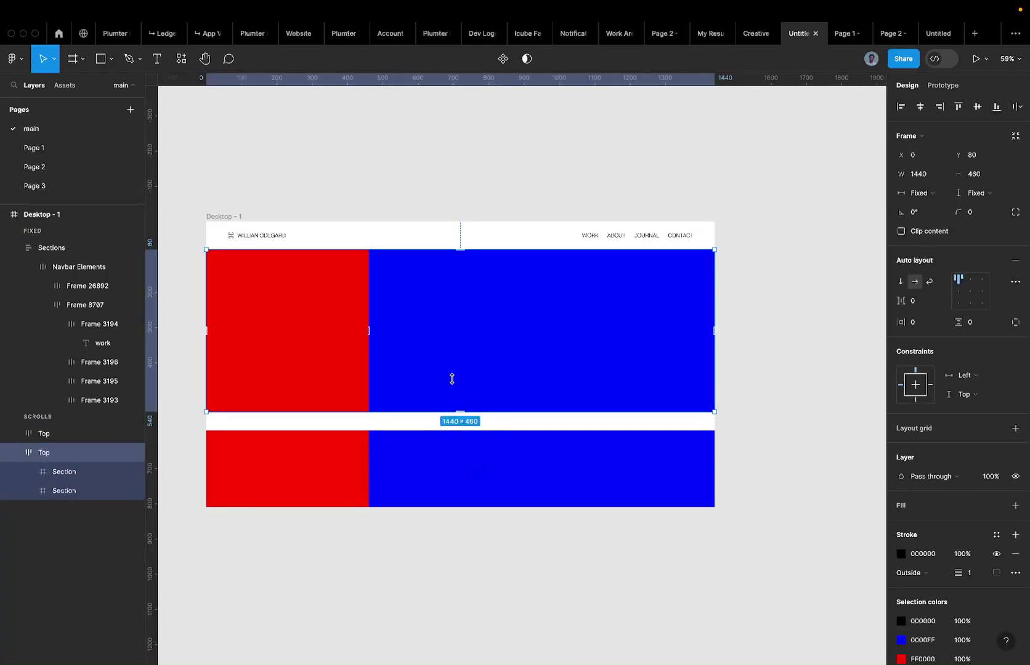
{"action": "left_click_drag", "start_coordinate": [452, 379], "coordinate": [362, 358]}
{"action": "left_click", "coordinate": [346, 458]}
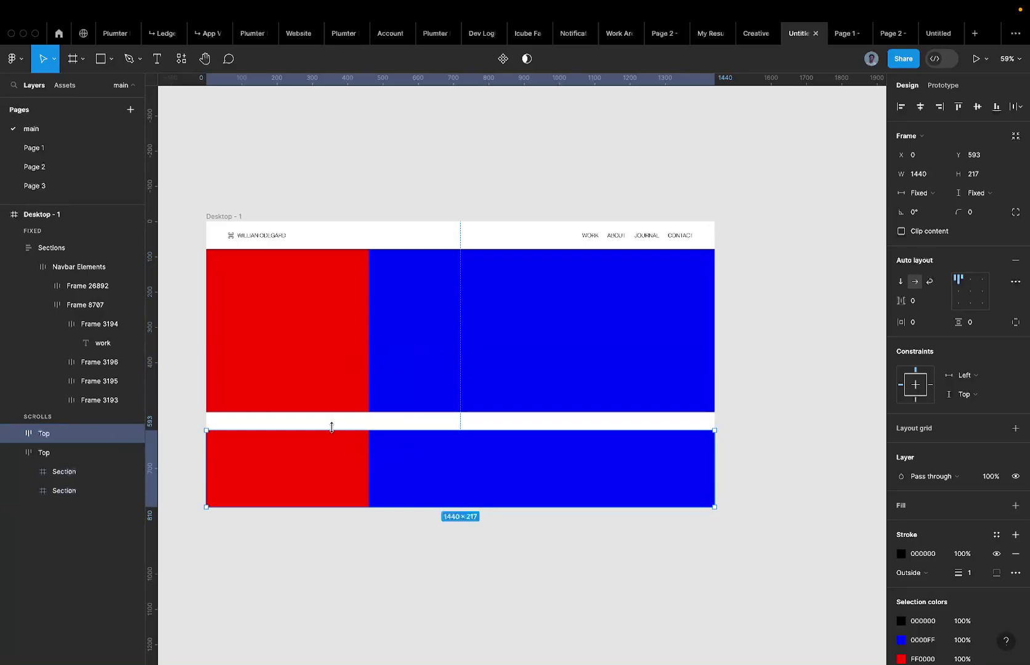
{"action": "left_click", "coordinate": [370, 374]}
{"action": "left_click", "coordinate": [343, 456]}
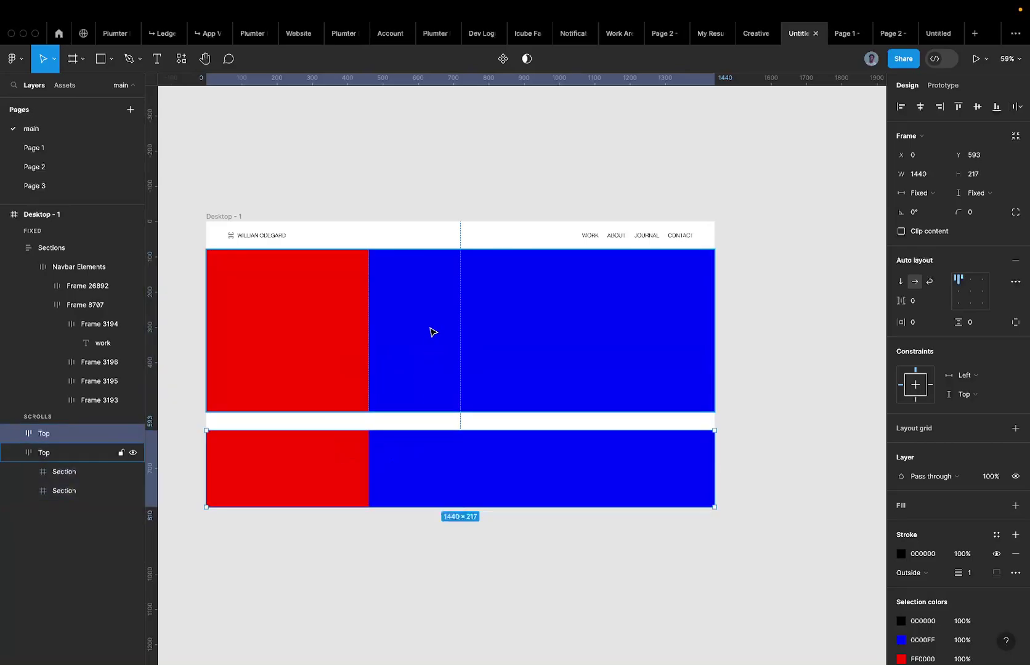
{"action": "key", "text": "Delete"}
Alt-drag a new Top copy 270 lower and trim it to 1440 × 270 at Y 540.
{"action": "left_click", "coordinate": [368, 333]}
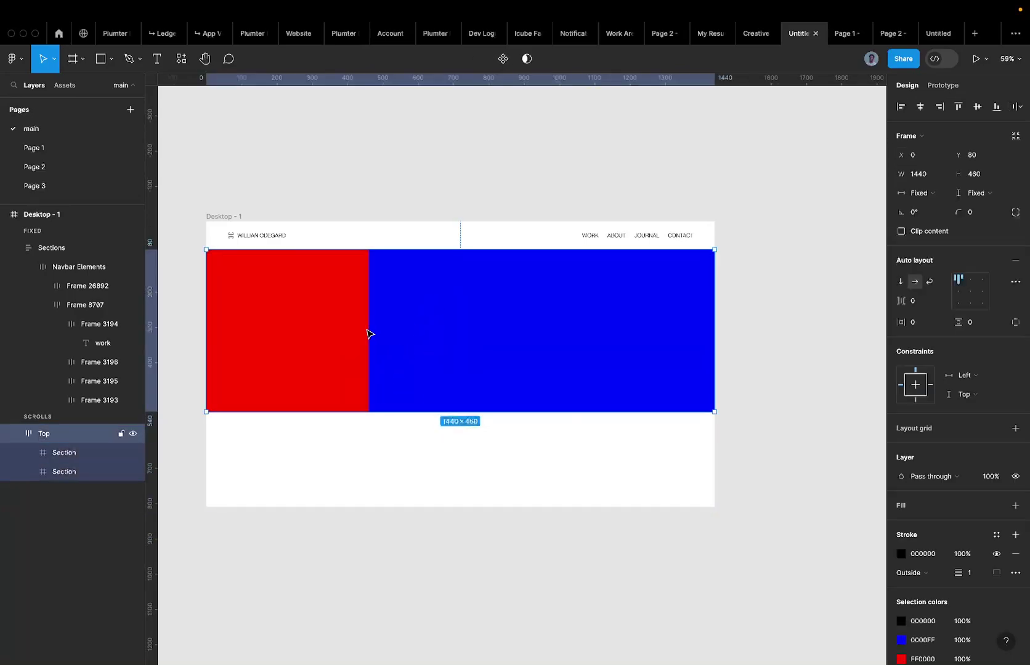
{"action": "left_click_drag", "start_coordinate": [368, 333], "coordinate": [355, 425]}
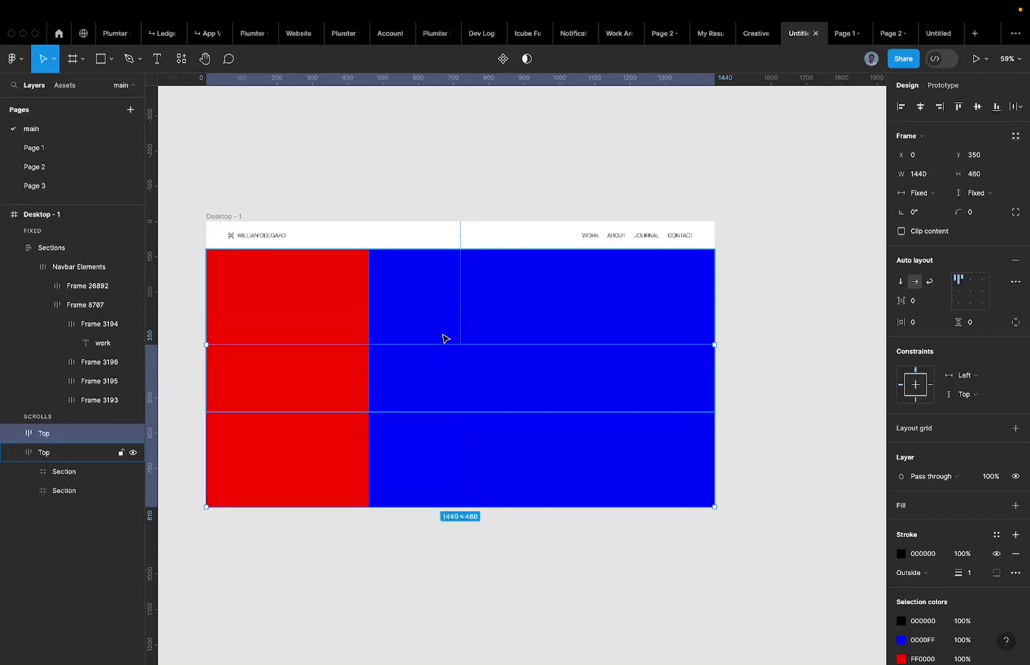
{"action": "left_click_drag", "start_coordinate": [436, 344], "coordinate": [411, 410]}
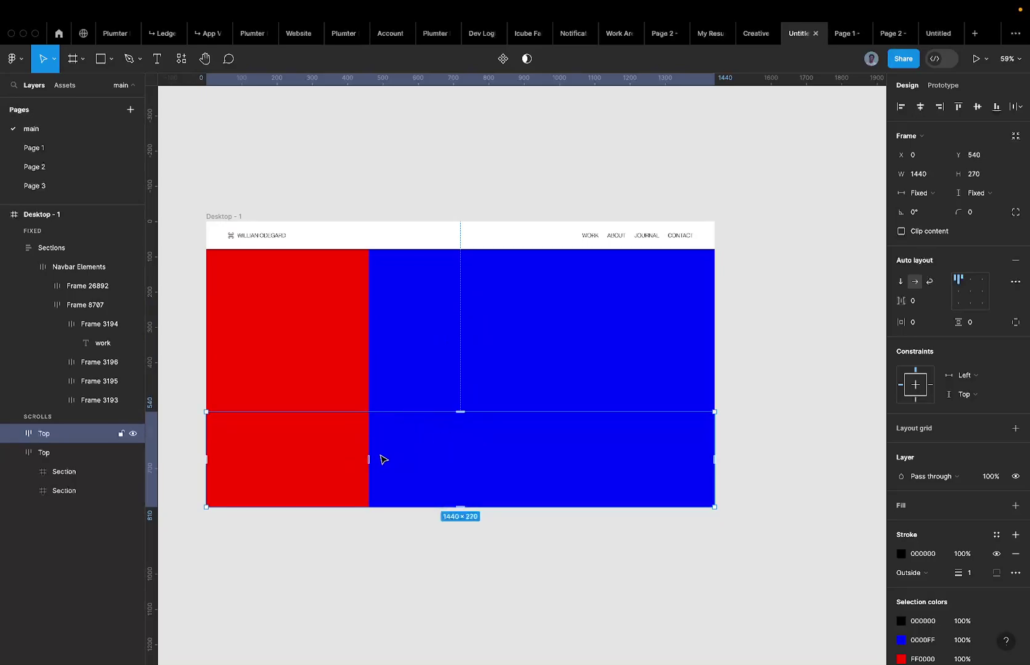
Move the red section to the right end of the lower row and select both sections.
{"action": "left_click", "coordinate": [334, 457]}
{"action": "key", "text": "Right"}
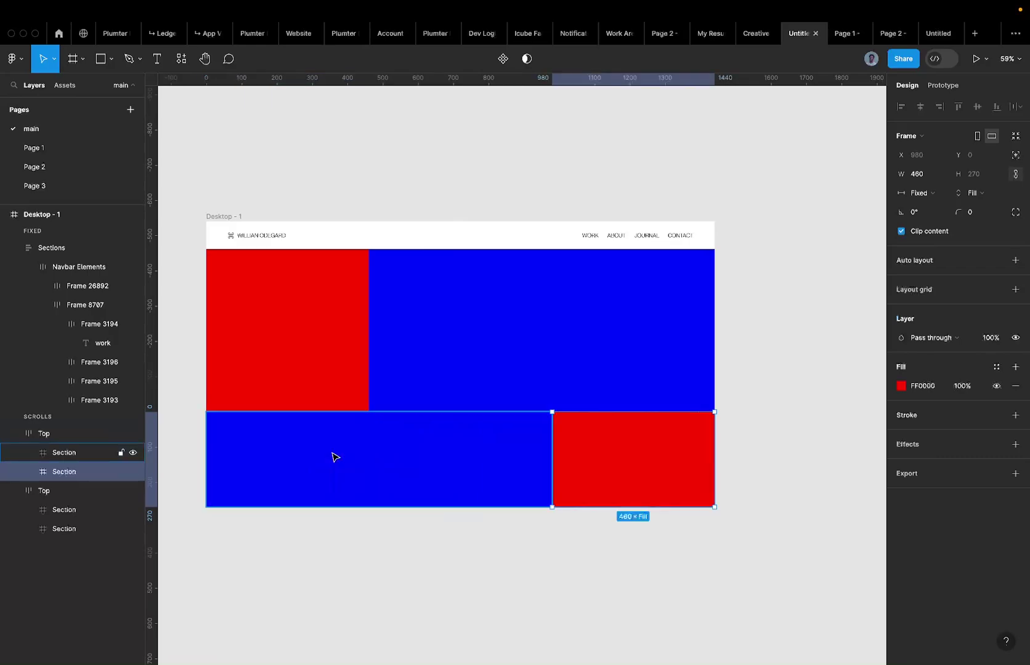
{"action": "left_click", "coordinate": [413, 444]}
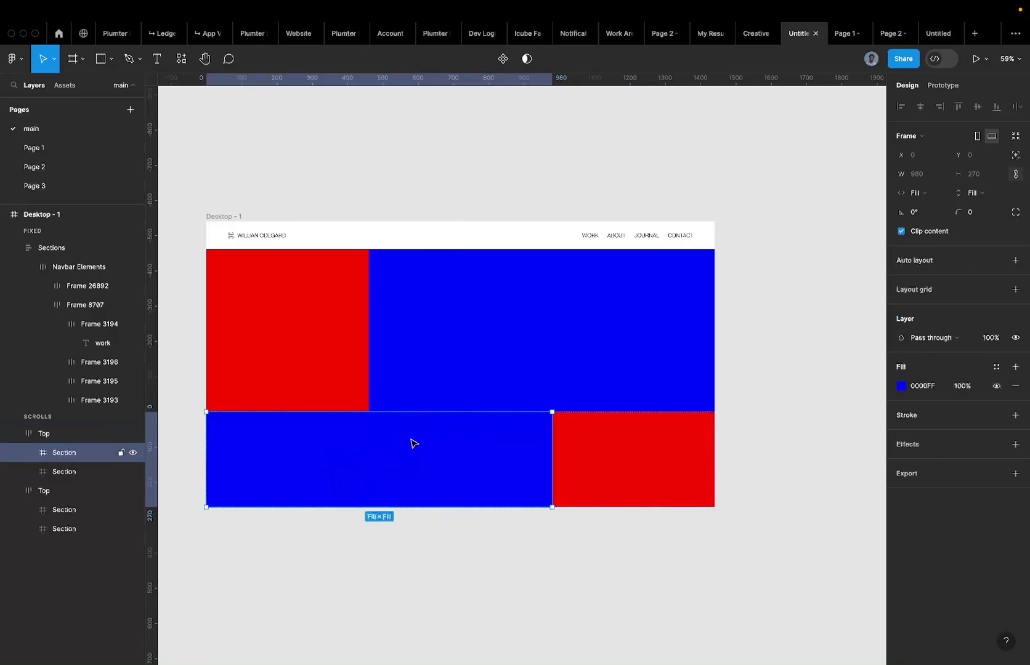
{"action": "left_click", "coordinate": [596, 457]}
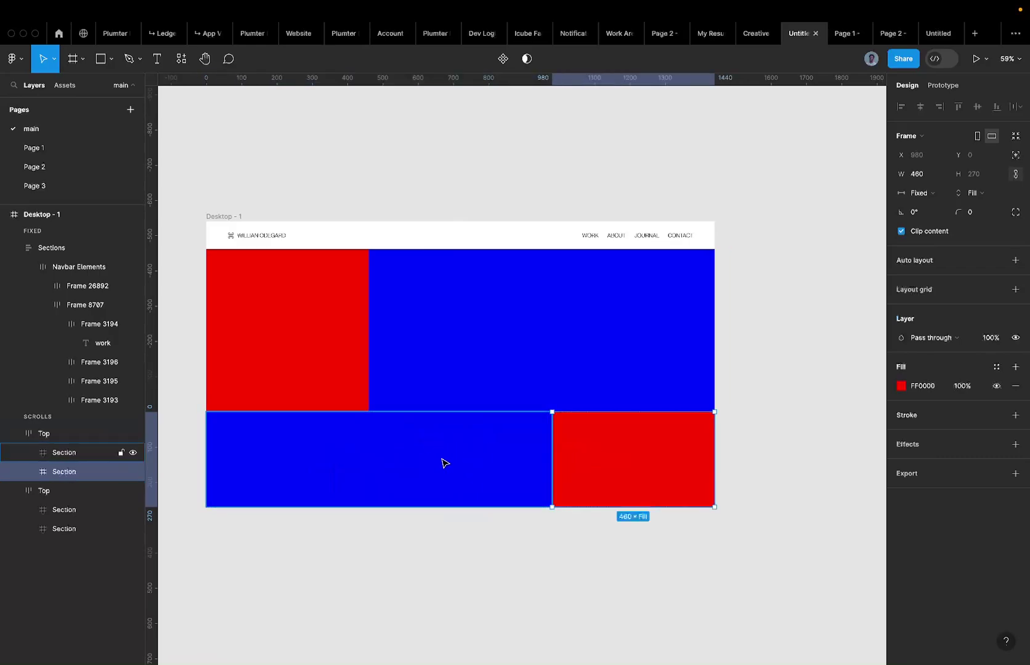
{"action": "left_click", "coordinate": [443, 460], "text": "shift"}
{"action": "left_click", "coordinate": [553, 454], "text": "shift"}
{"action": "left_click", "coordinate": [556, 453], "text": "shift"}
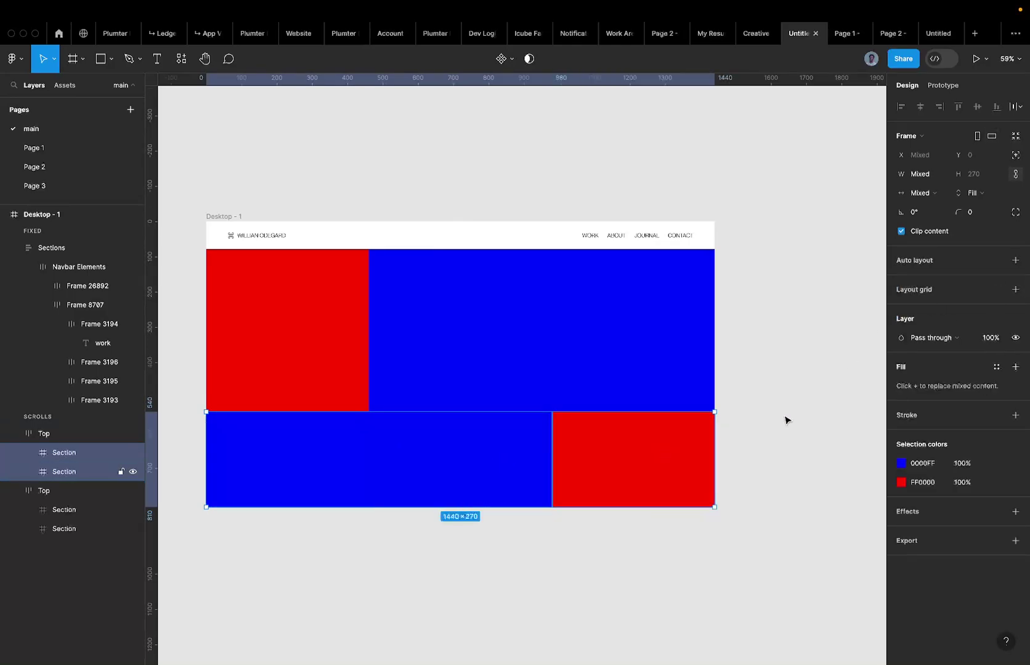
Recolour the bottom sections: blue to GREEN and red to YELLOW.
{"action": "left_click", "coordinate": [922, 463]}
{"action": "type", "text": "ff"}
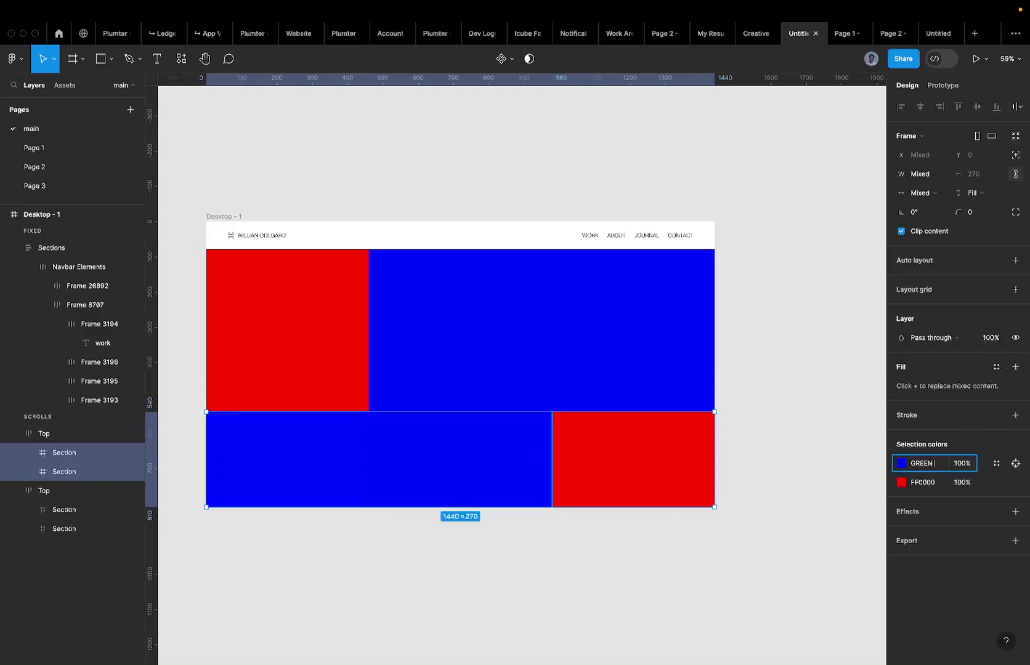
{"action": "key", "text": "Return"}
{"action": "key", "text": "ctrl+z"}
{"action": "left_click", "coordinate": [928, 459]}
{"action": "type", "text": "GR"}
{"action": "key", "text": "Return"}
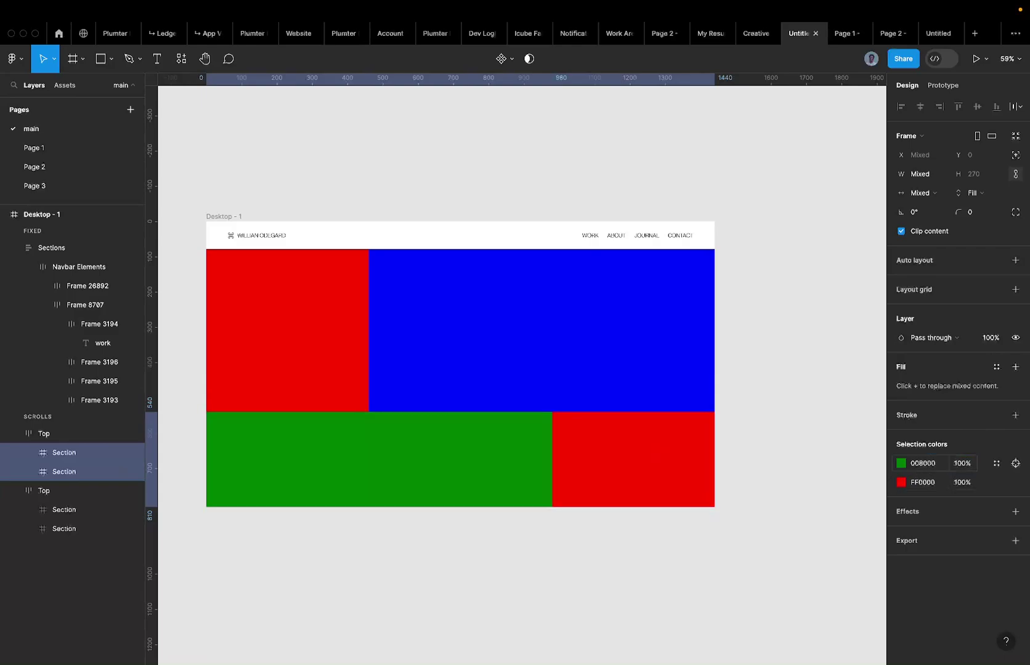
{"action": "left_click", "coordinate": [611, 470]}
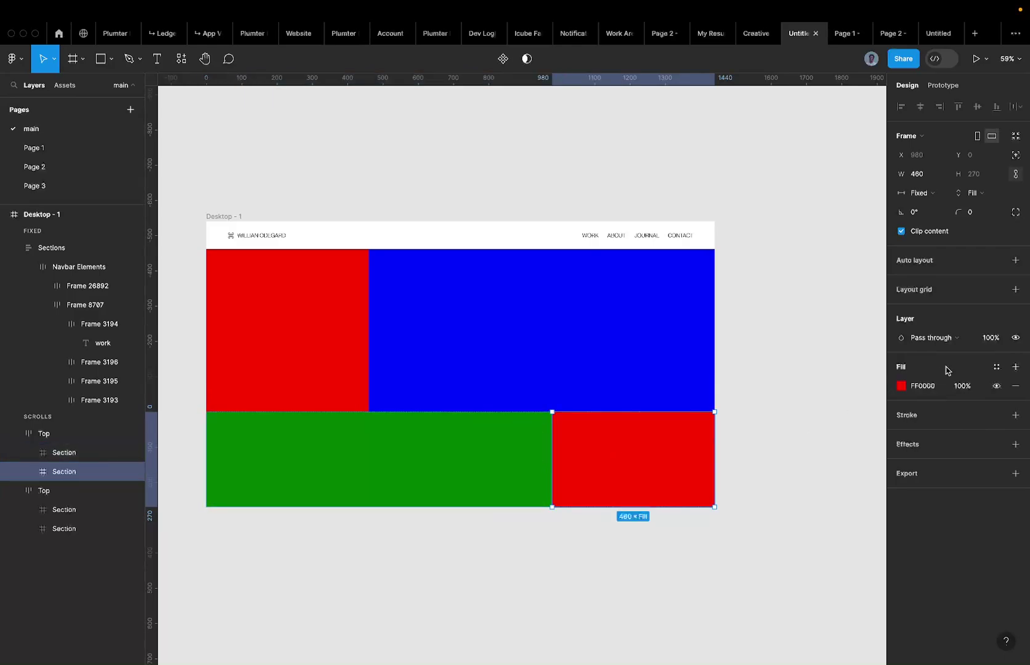
{"action": "left_click", "coordinate": [923, 385]}
{"action": "type", "text": "YEL"}
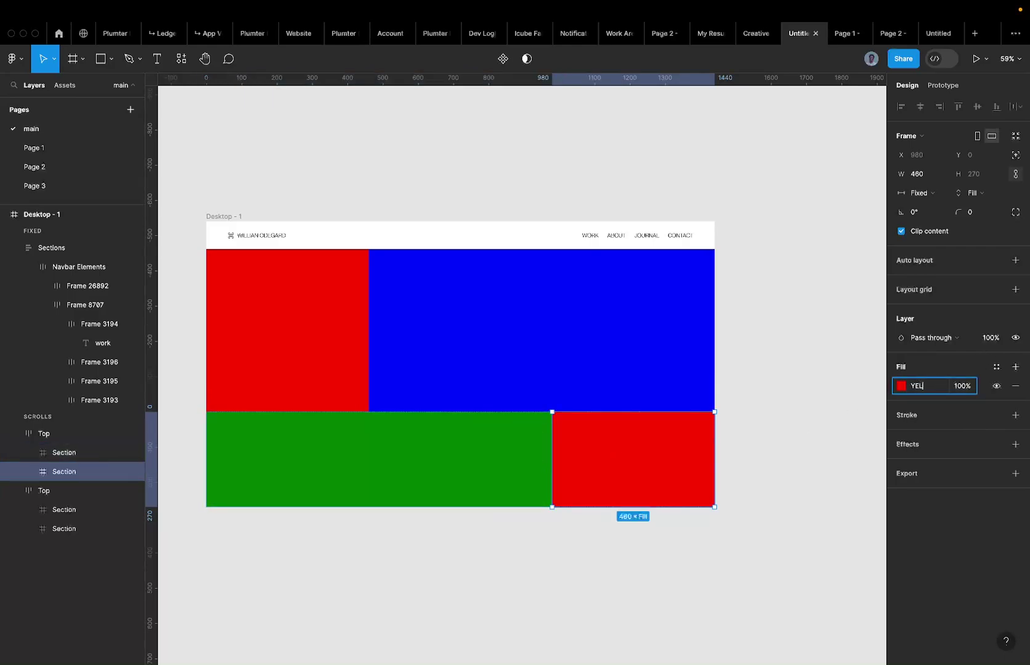
{"action": "type", "text": "LOW"}
{"action": "key", "text": "Return"}
Make the green section Fill container width and duplicate it as a dark-red section.
{"action": "left_click", "coordinate": [414, 413]}
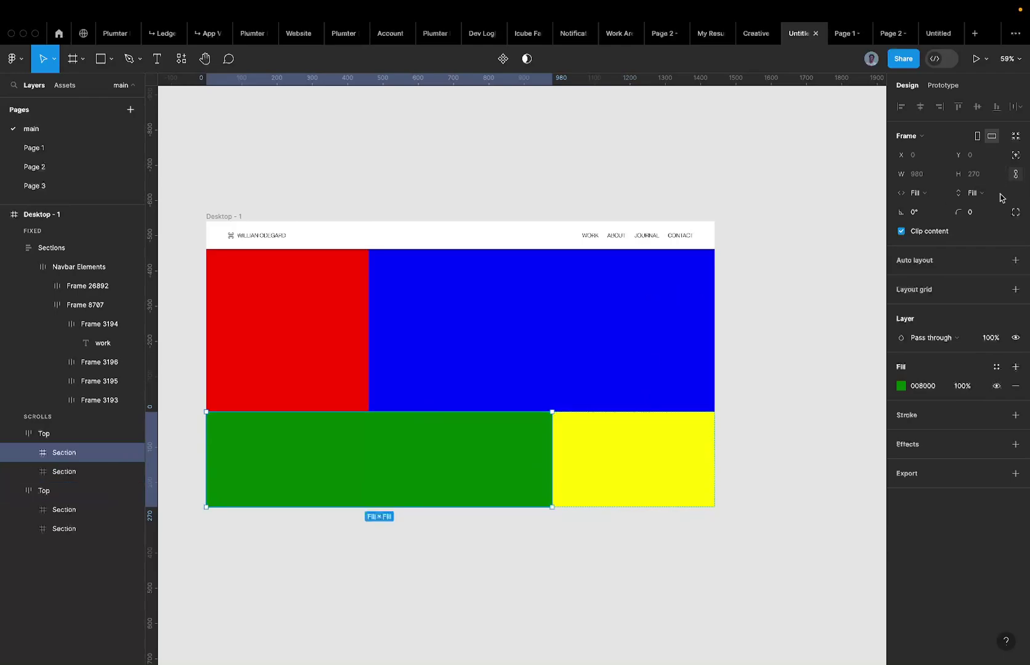
{"action": "left_click", "coordinate": [930, 195]}
{"action": "left_click", "coordinate": [931, 195]}
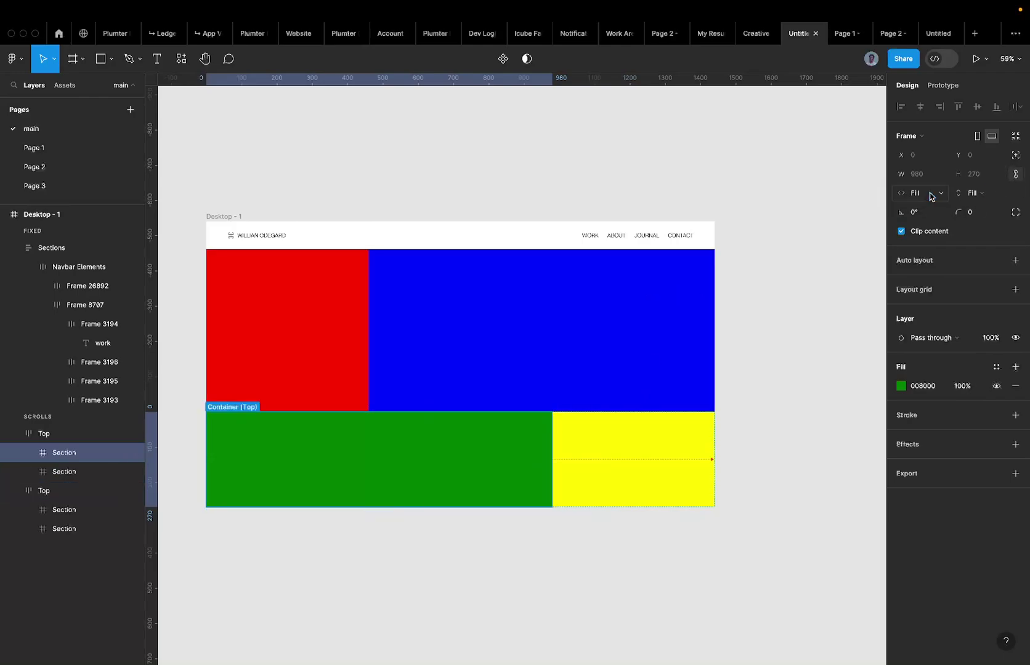
{"action": "key", "text": "ctrl+d"}
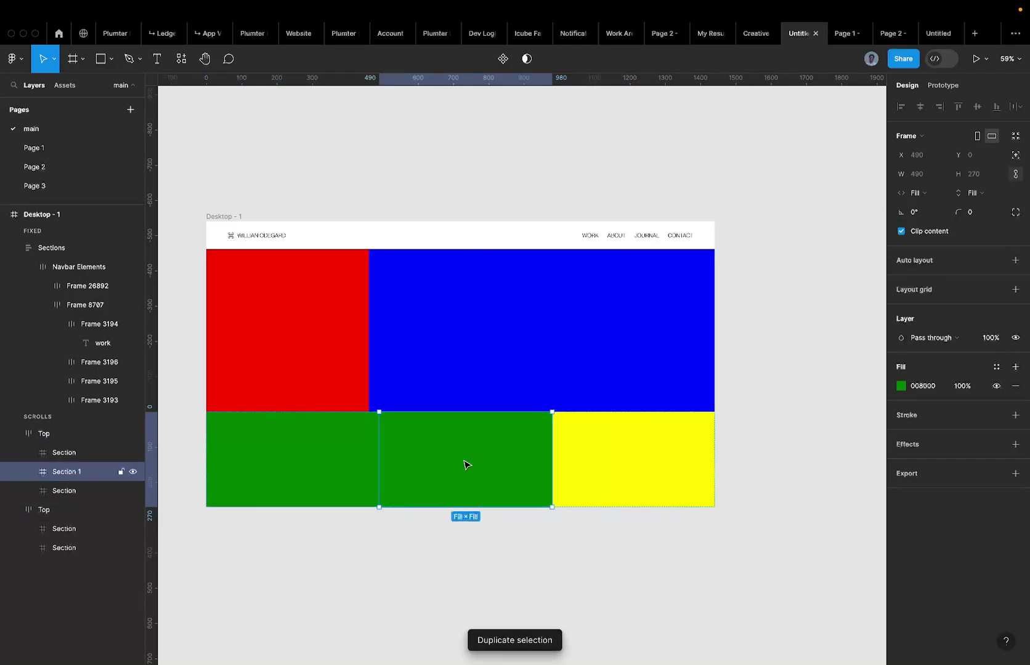
{"action": "left_click", "coordinate": [900, 385]}
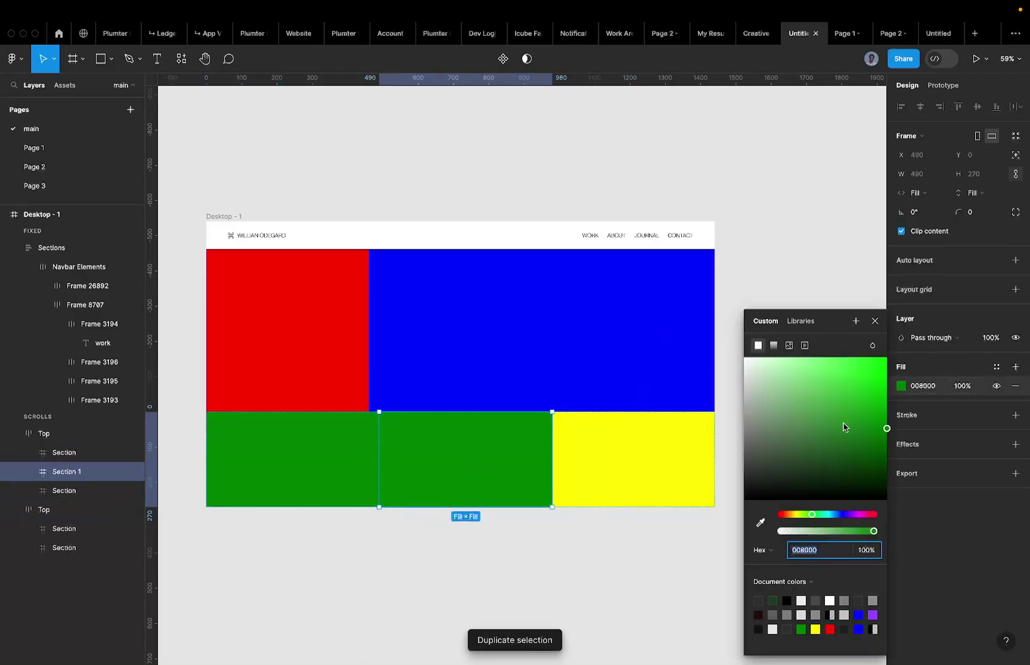
{"action": "left_click_drag", "start_coordinate": [804, 517], "coordinate": [767, 515]}
{"action": "left_click", "coordinate": [628, 557]}
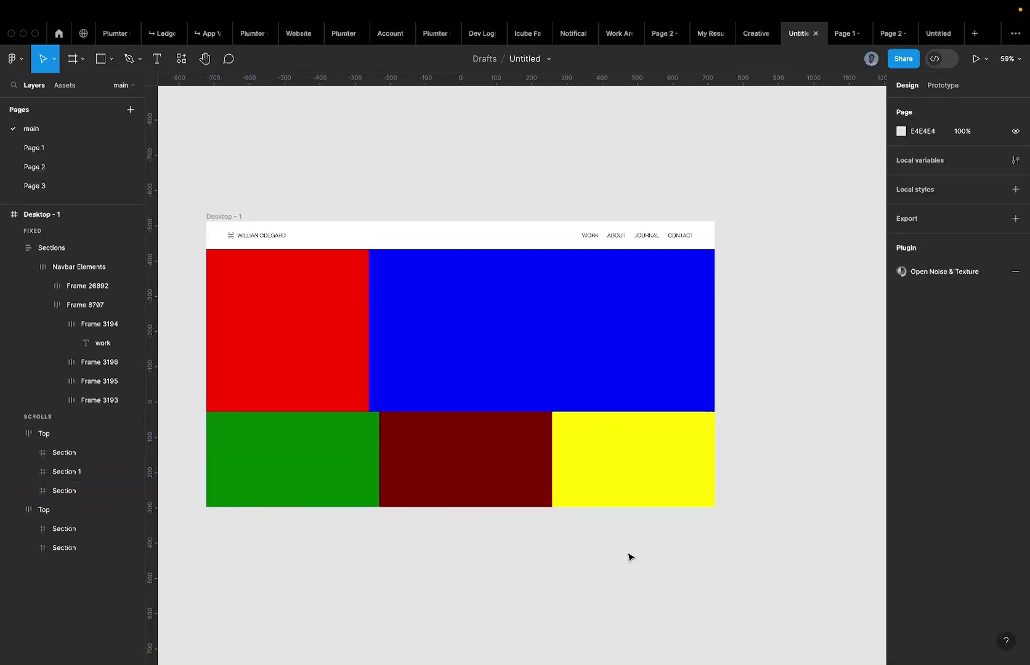
{"action": "scroll", "coordinate": [628, 558], "scroll_direction": "down", "scroll_amount": 2}
Resize the yellow section to a 270 × 270 square.
{"action": "left_click", "coordinate": [356, 489]}
{"action": "left_click", "coordinate": [517, 490]}
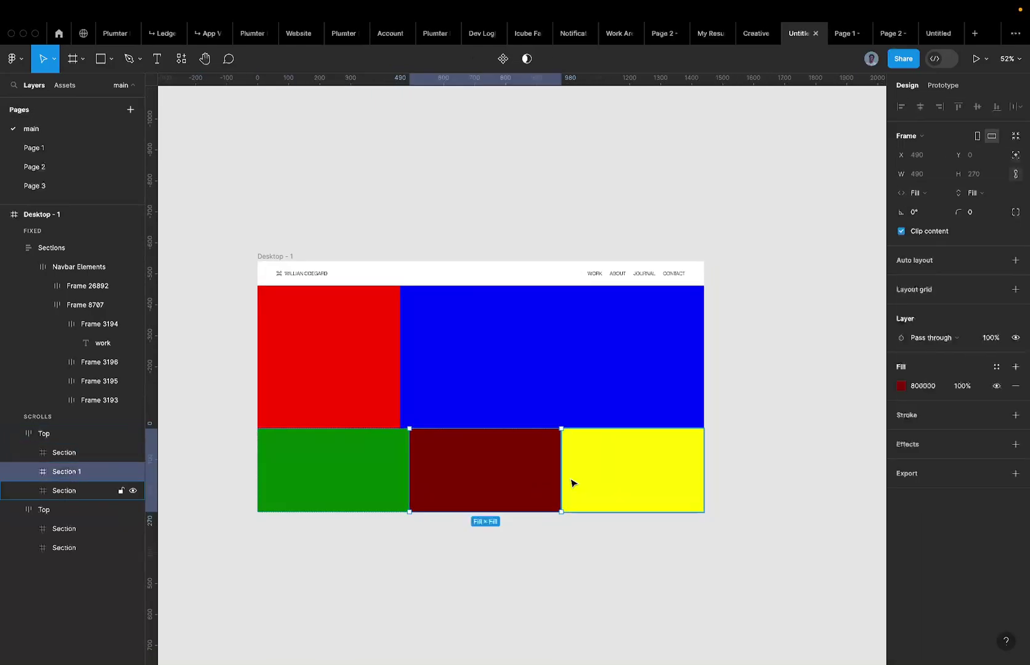
{"action": "left_click", "coordinate": [603, 474]}
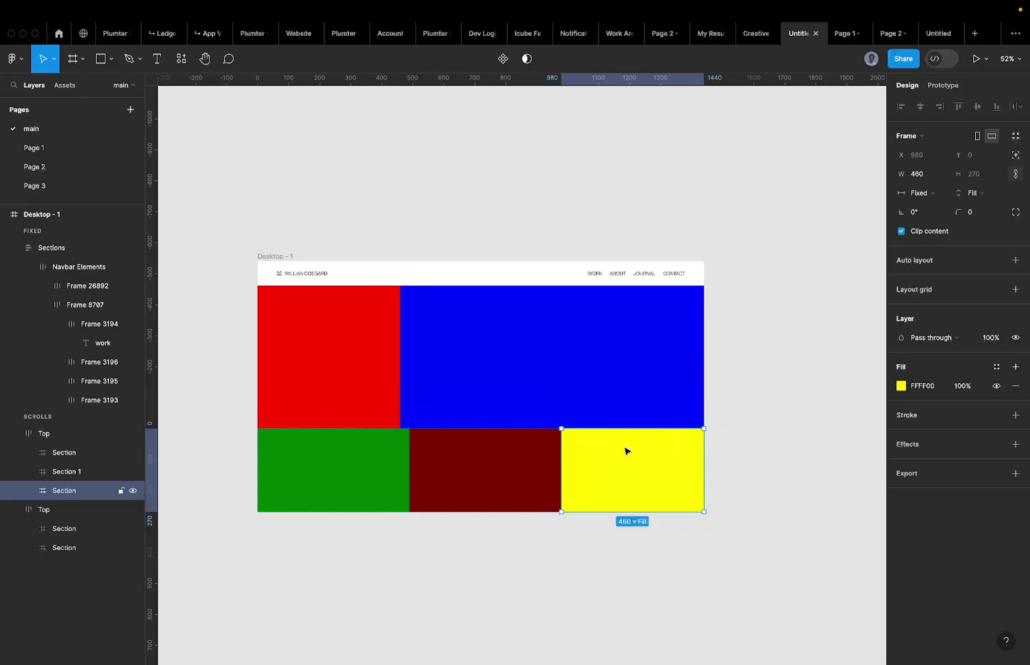
{"action": "left_click", "coordinate": [919, 178]}
{"action": "type", "text": "270"}
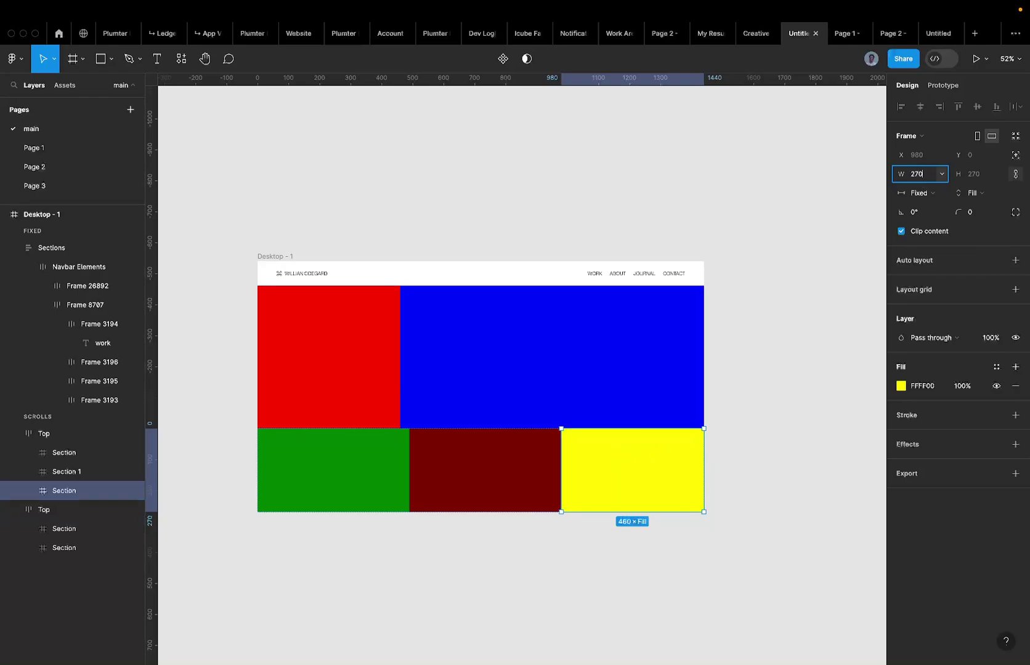
{"action": "key", "text": "Return"}
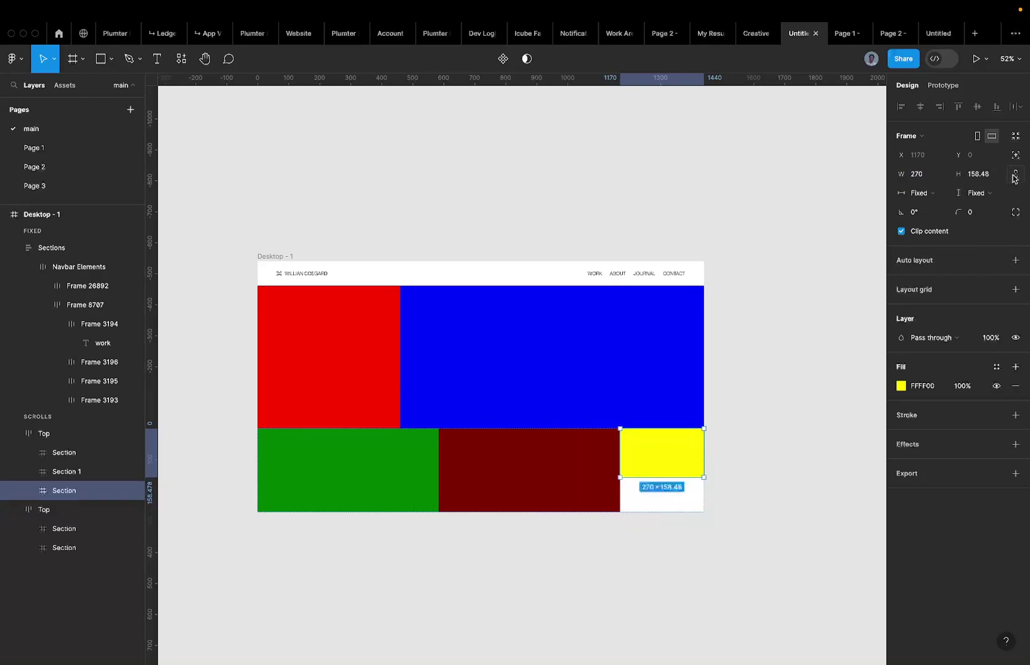
{"action": "left_click", "coordinate": [972, 178]}
{"action": "type", "text": "270"}
{"action": "key", "text": "Return"}
Try moving the dark-red section to the row's end, undo it, and select the row.
{"action": "left_click", "coordinate": [757, 336]}
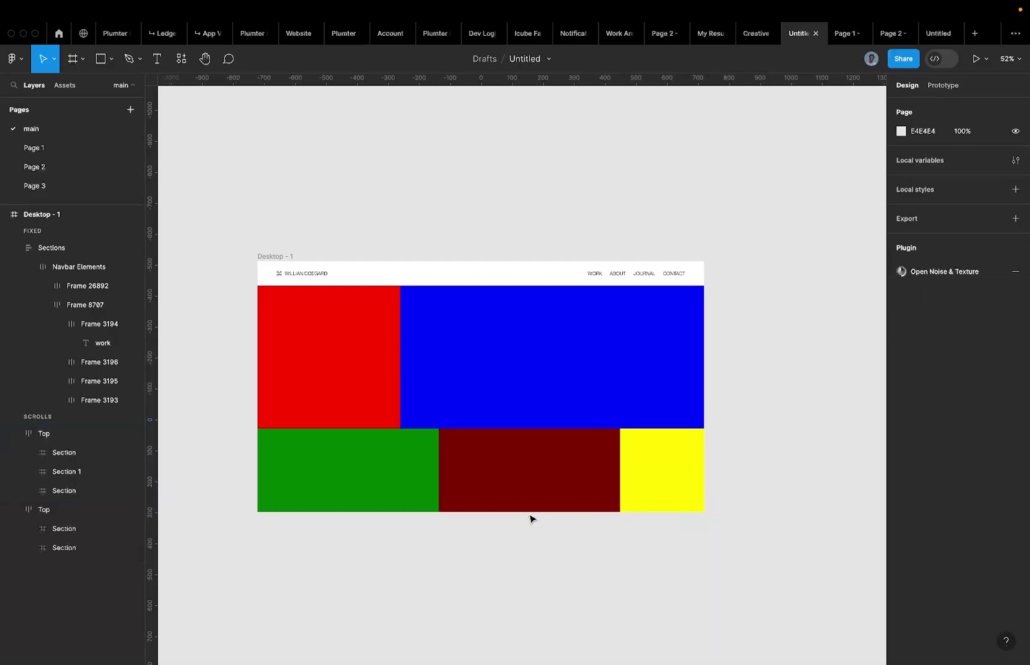
{"action": "left_click", "coordinate": [475, 496]}
{"action": "left_click", "coordinate": [351, 485]}
{"action": "left_click", "coordinate": [495, 479]}
{"action": "left_click_drag", "start_coordinate": [495, 479], "coordinate": [702, 460]}
{"action": "key", "text": "ctrl+z"}
{"action": "scroll", "coordinate": [596, 463], "scroll_direction": "up", "scroll_amount": 5}
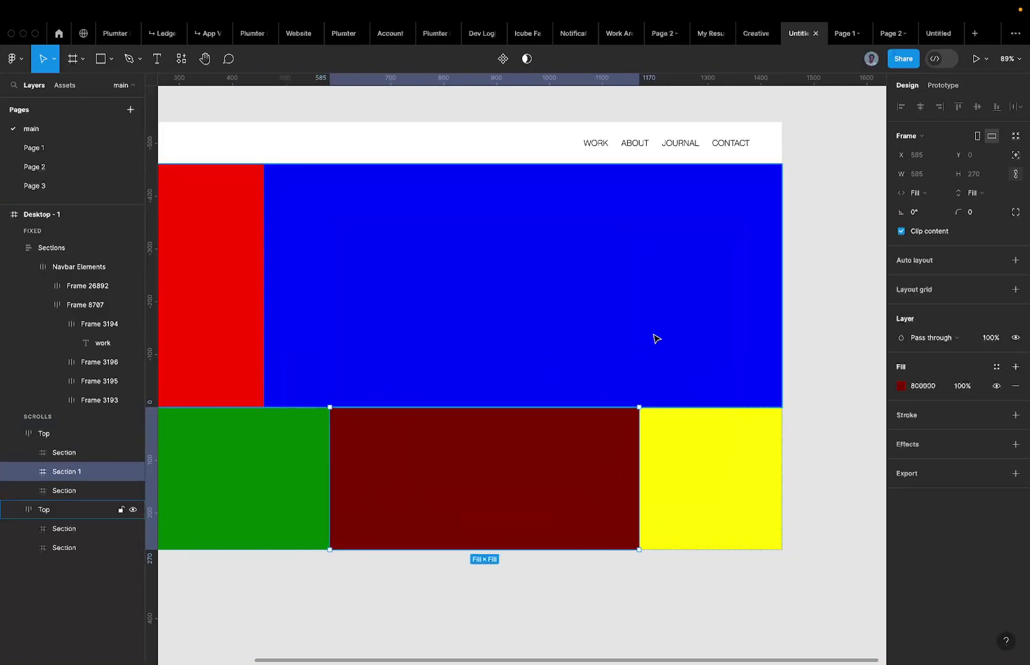
{"action": "scroll", "coordinate": [577, 276], "scroll_direction": "down", "scroll_amount": 5}
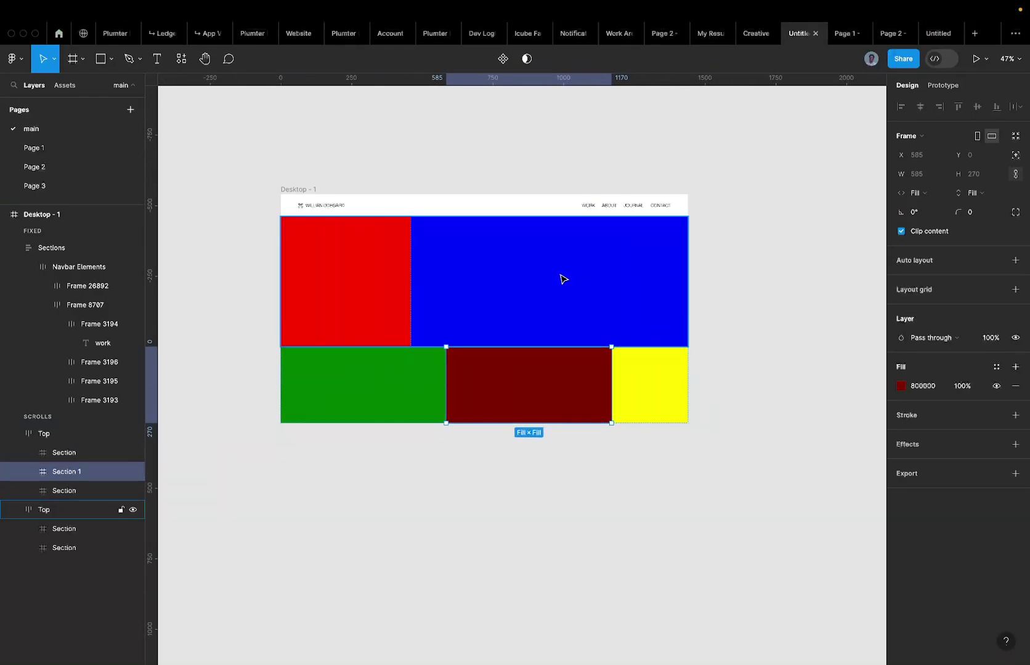
{"action": "key", "text": "Escape"}
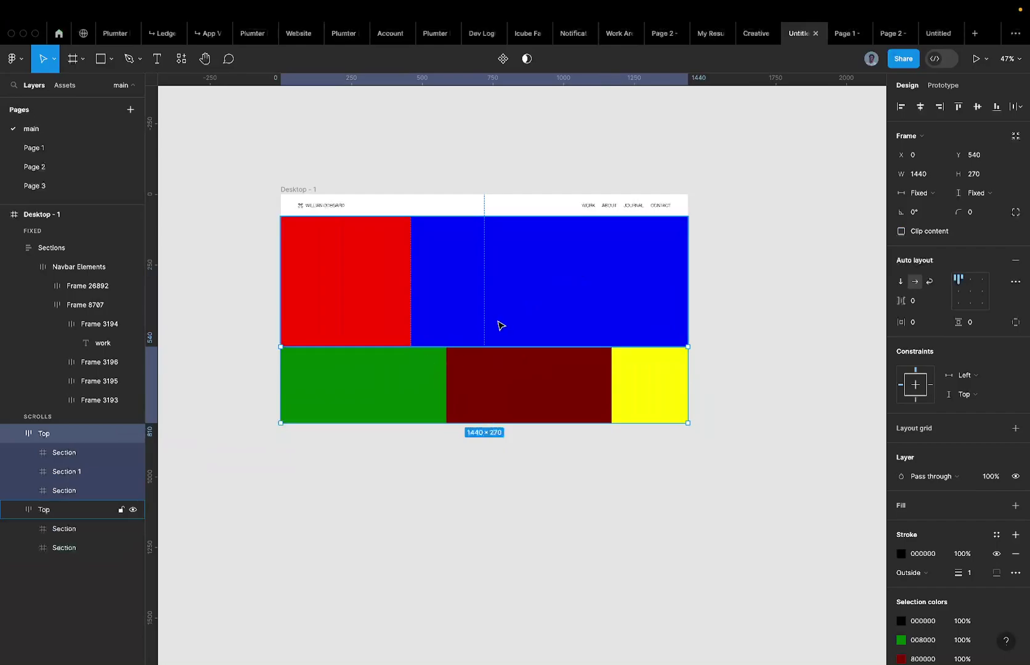
Select all five Sections across both Top frames.
{"action": "left_click", "coordinate": [375, 299]}
{"action": "left_click", "coordinate": [372, 299]}
{"action": "left_click", "coordinate": [551, 253], "text": "shift"}
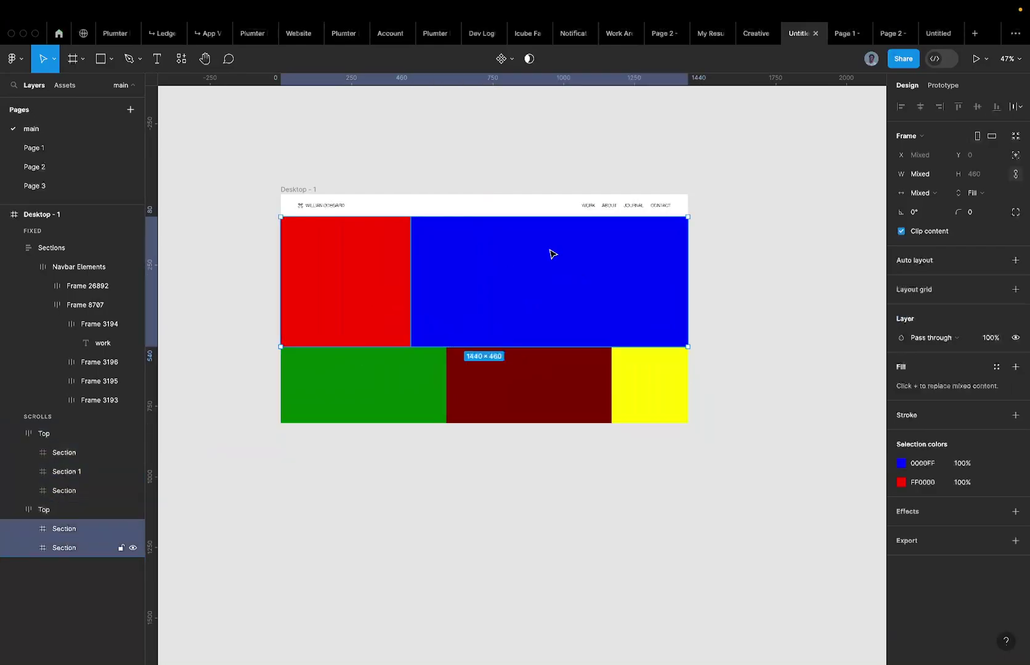
{"action": "left_click_drag", "start_coordinate": [238, 297], "coordinate": [659, 414]}
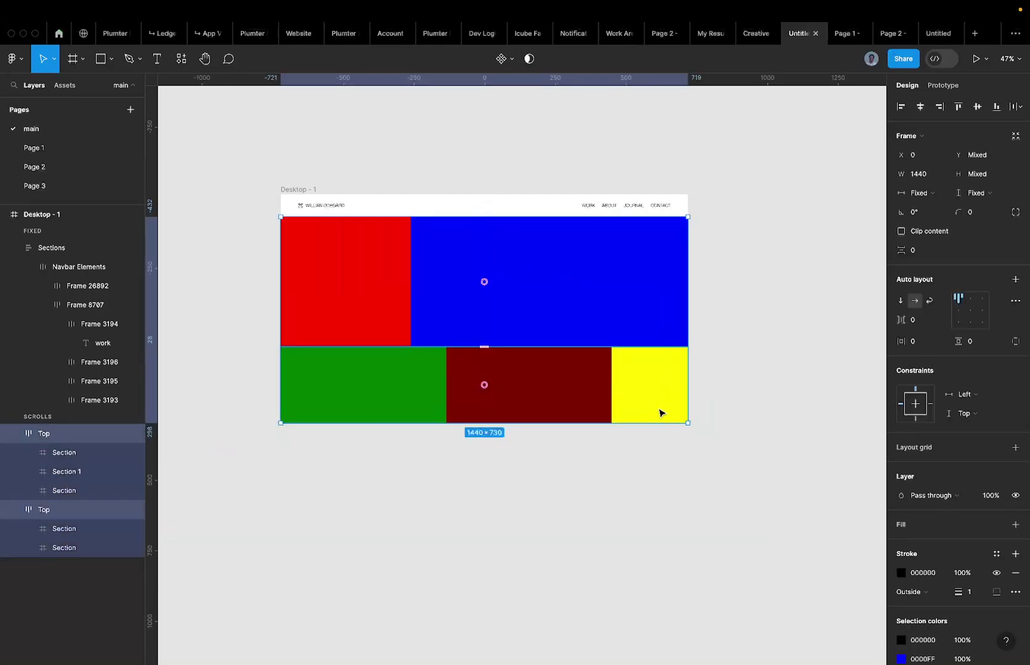
{"action": "key", "text": "Return"}
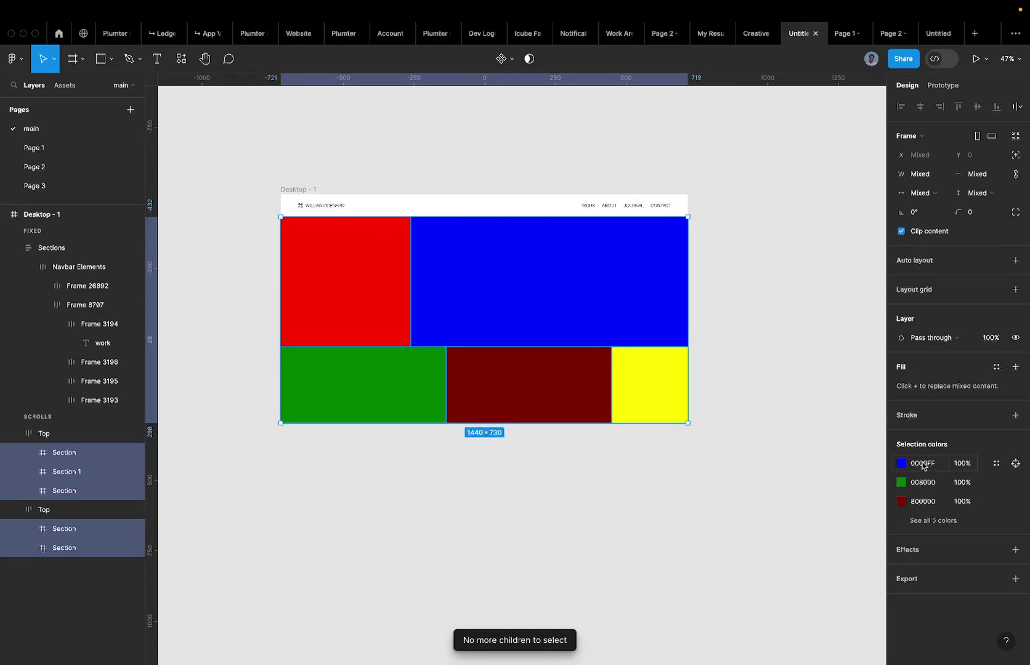
Replace the Sections' mixed fills with a single white FFFFFF fill.
{"action": "left_click", "coordinate": [921, 466]}
{"action": "type", "text": "0"}
{"action": "key", "text": "Return"}
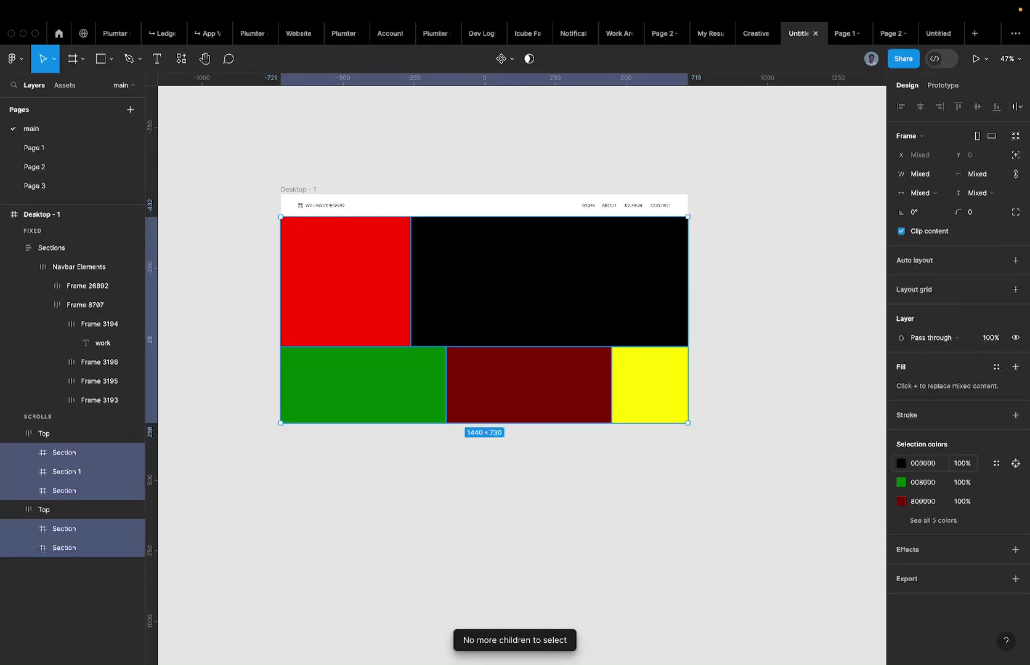
{"action": "key", "text": "super+z"}
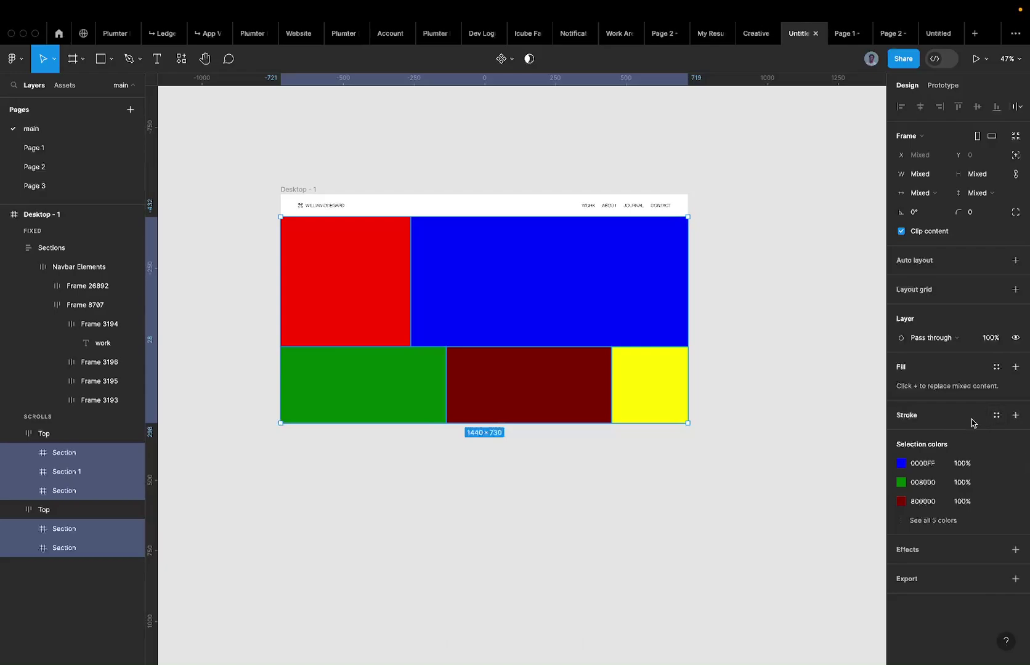
{"action": "left_click", "coordinate": [1014, 366]}
{"action": "left_click", "coordinate": [922, 390]}
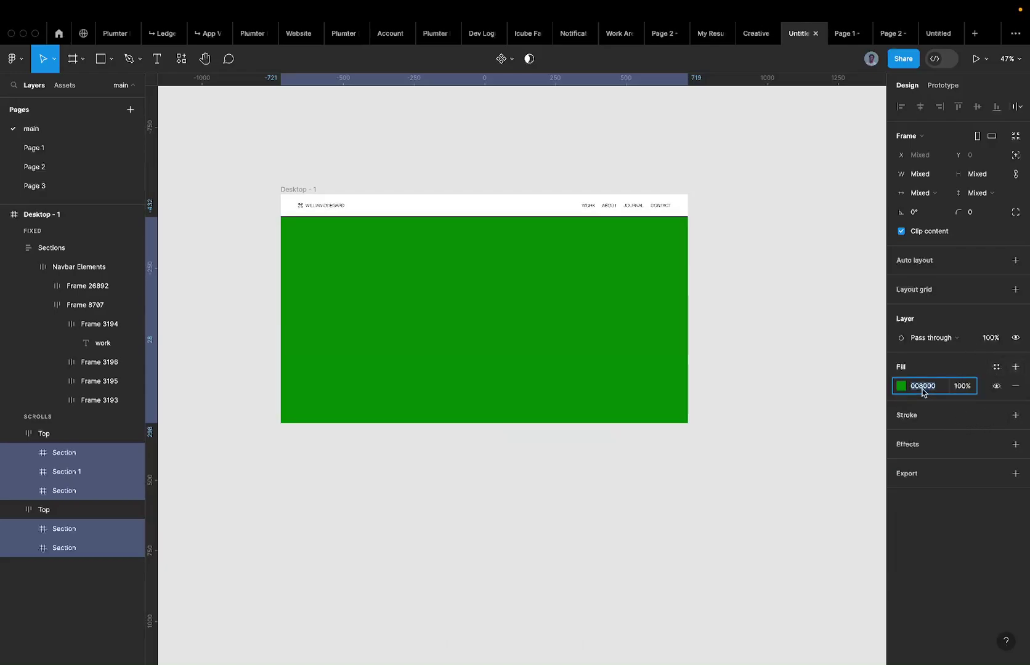
{"action": "type", "text": "FFFFFF"}
{"action": "key", "text": "Return"}
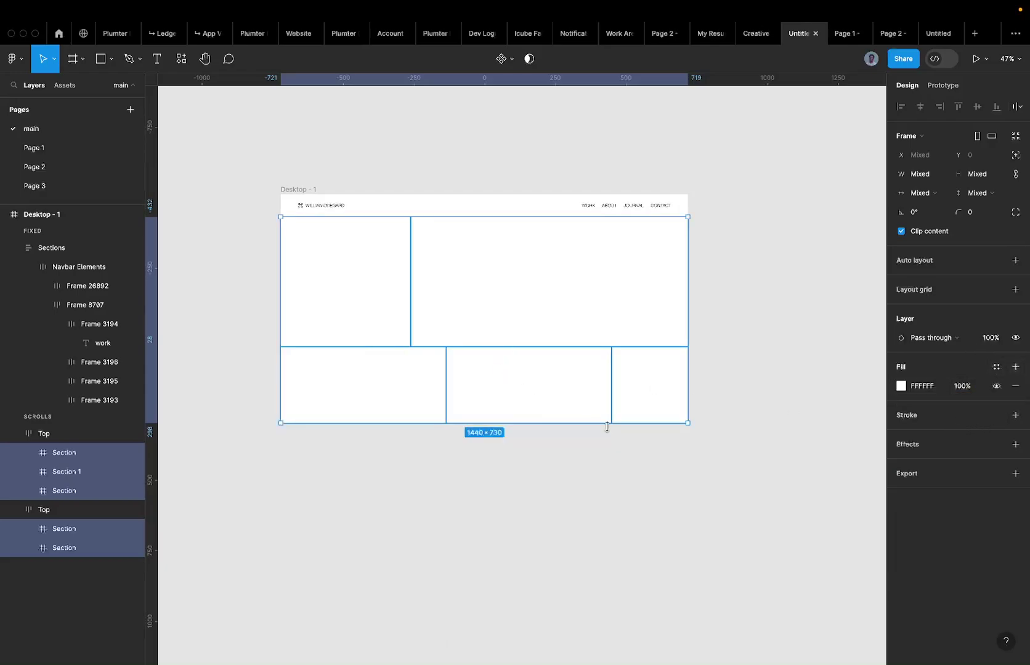
Check the white sections, then visit Page 2 and Page 1 and return to the main page.
{"action": "left_click", "coordinate": [388, 441]}
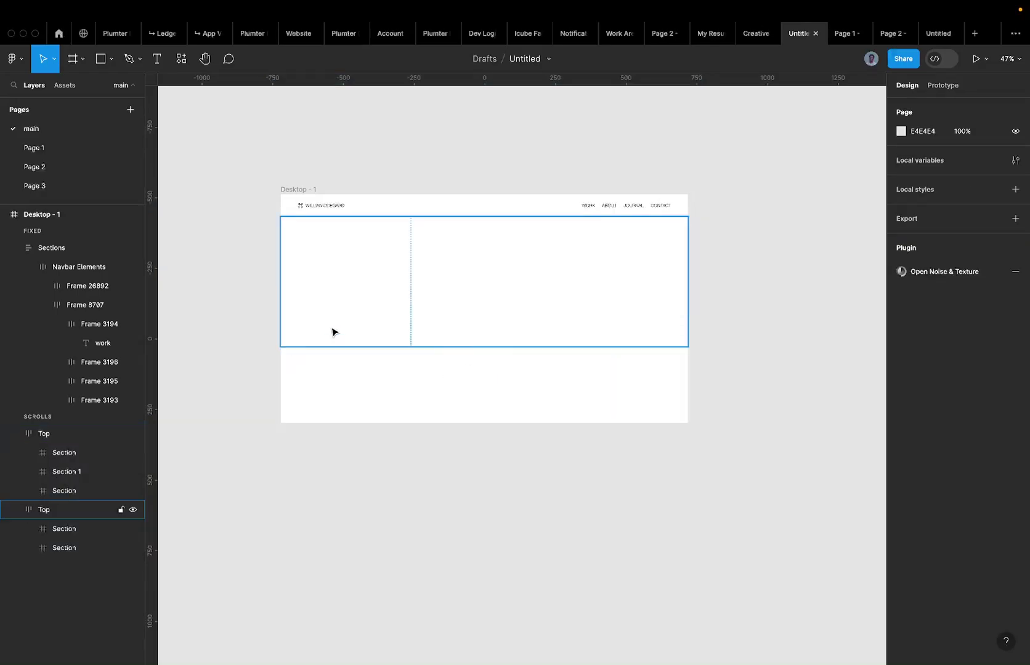
{"action": "left_click", "coordinate": [363, 295]}
{"action": "left_click", "coordinate": [423, 387]}
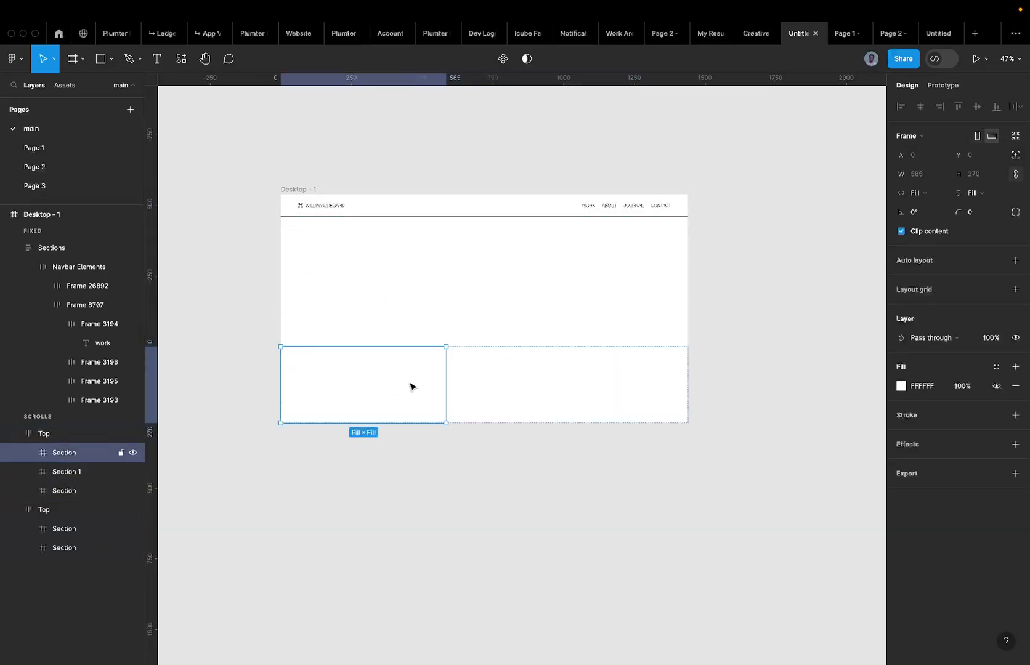
{"action": "left_click", "coordinate": [473, 390]}
{"action": "left_click", "coordinate": [667, 390]}
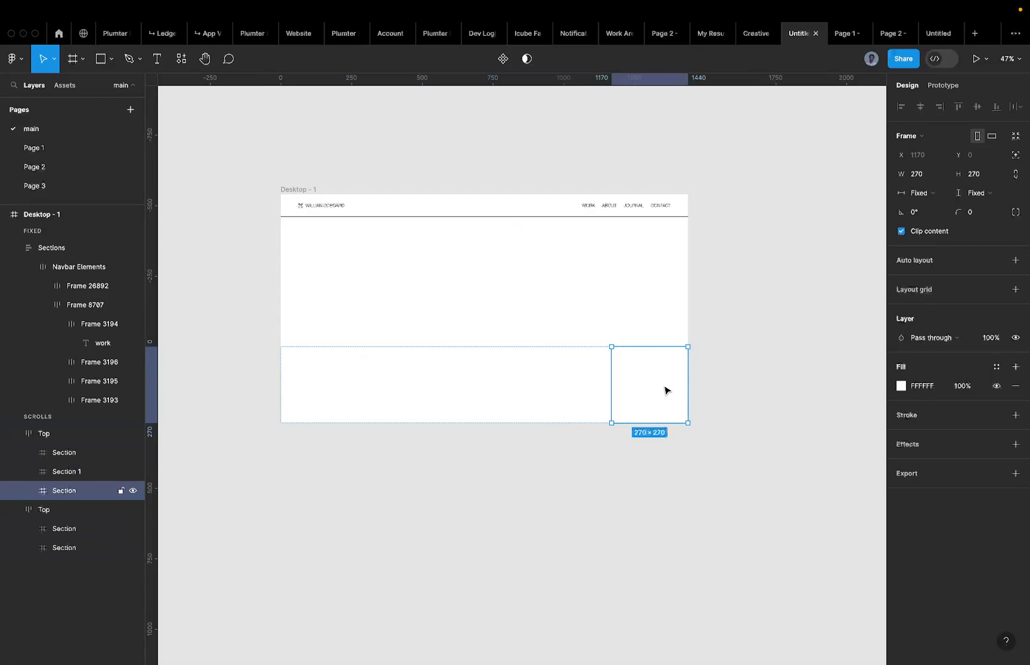
{"action": "left_click", "coordinate": [45, 167]}
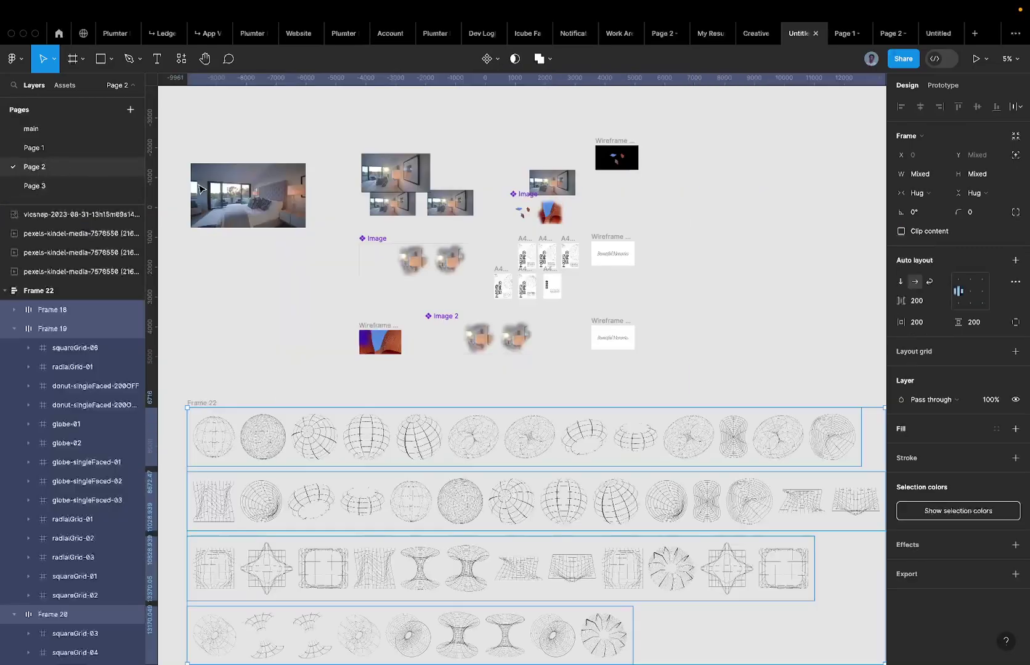
{"action": "left_click", "coordinate": [102, 152]}
{"action": "left_click", "coordinate": [77, 130]}
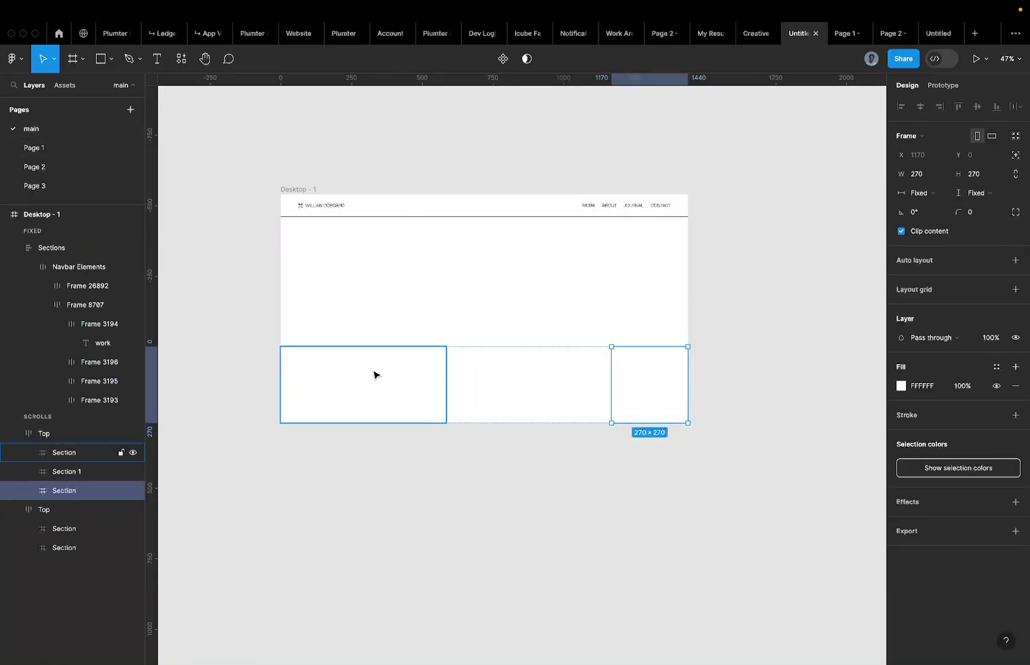
{"action": "key", "text": "ctrl+z"}
{"action": "key", "text": "ctrl+z"}
{"action": "key", "text": "ctrl+z"}
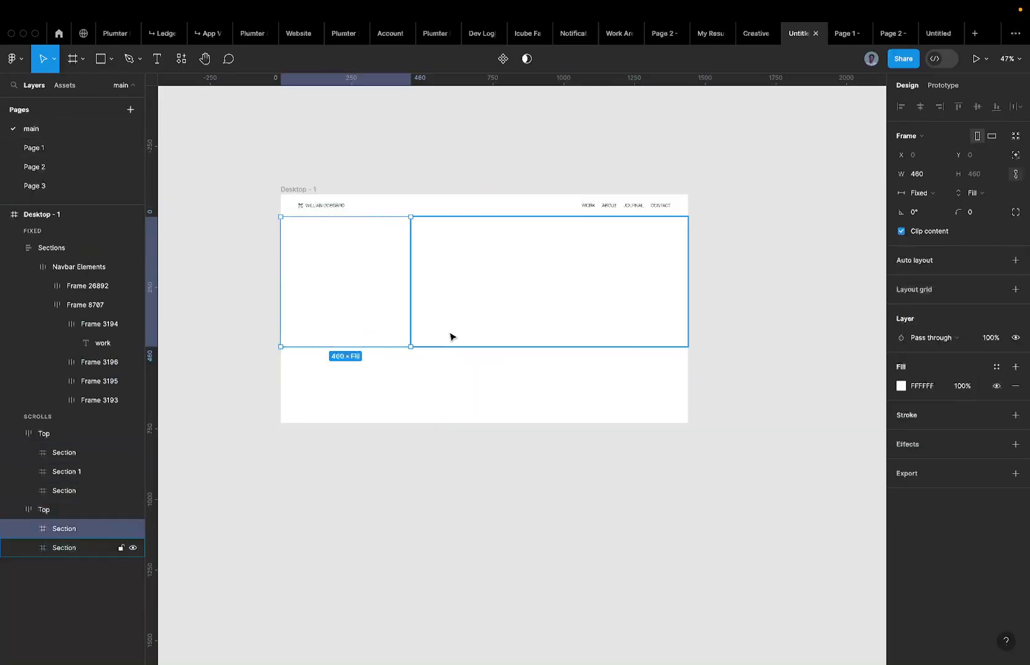
{"action": "key", "text": "ctrl+z"}
{"action": "key", "text": "ctrl+shift+z"}
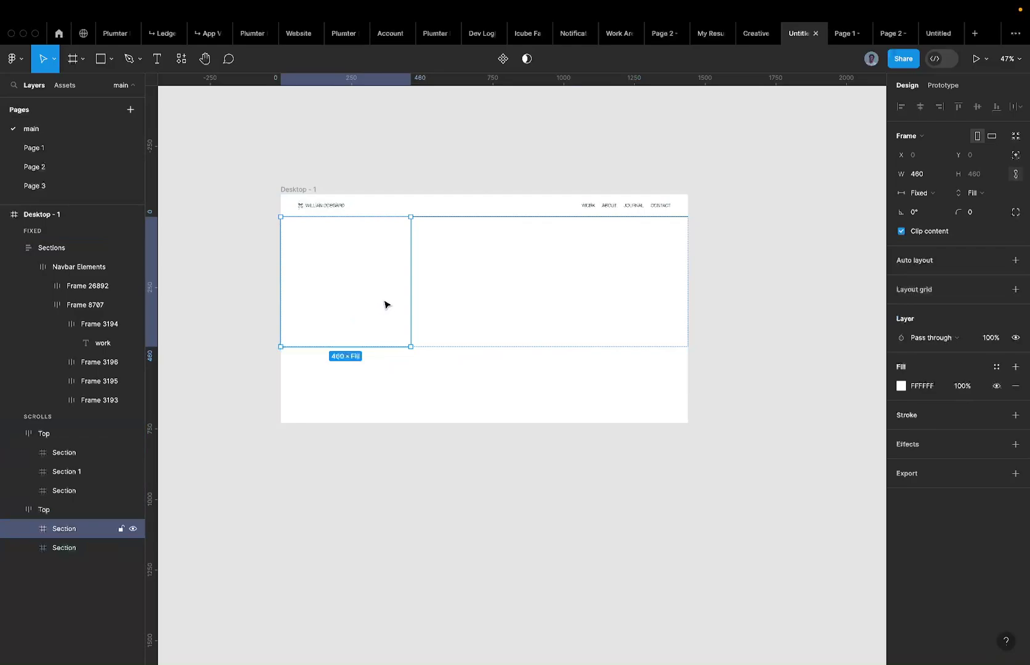
{"action": "left_click", "coordinate": [476, 293]}
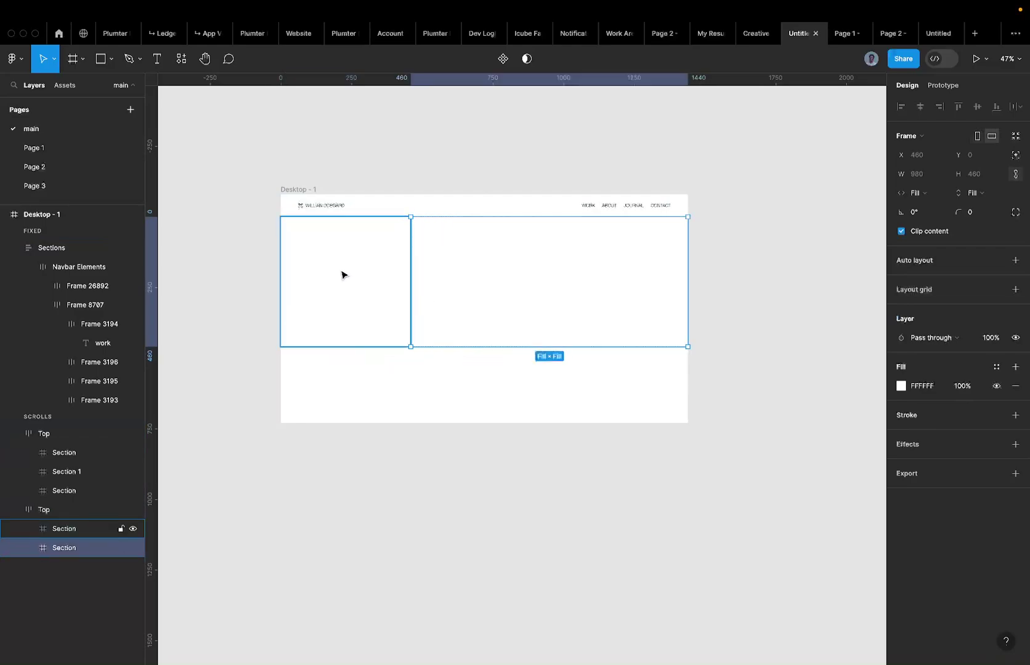
{"action": "left_click", "coordinate": [328, 296]}
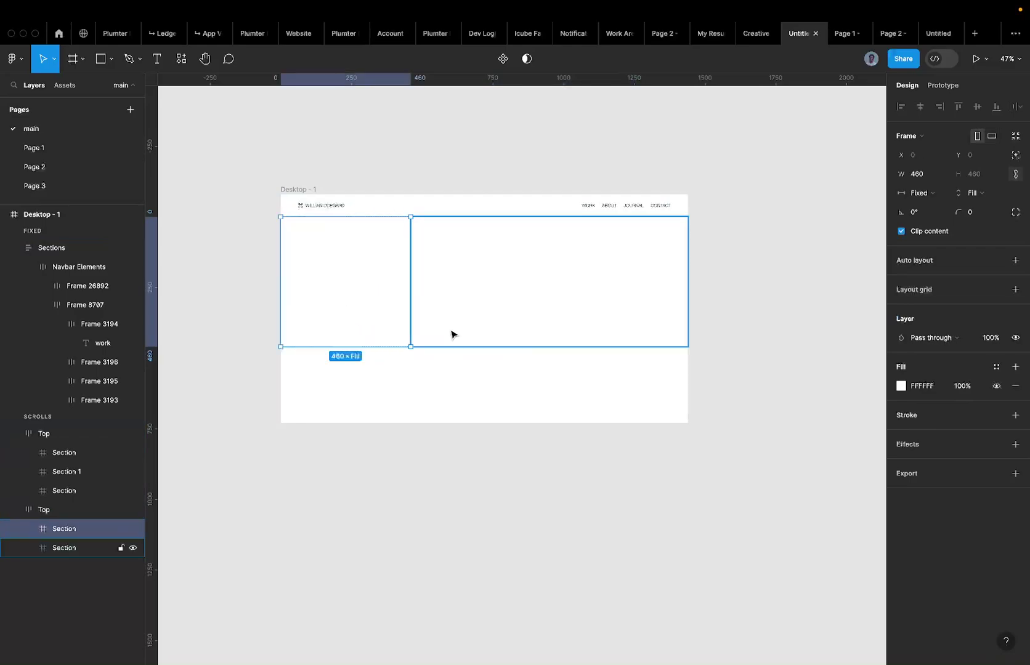
{"action": "left_click", "coordinate": [839, 38]}
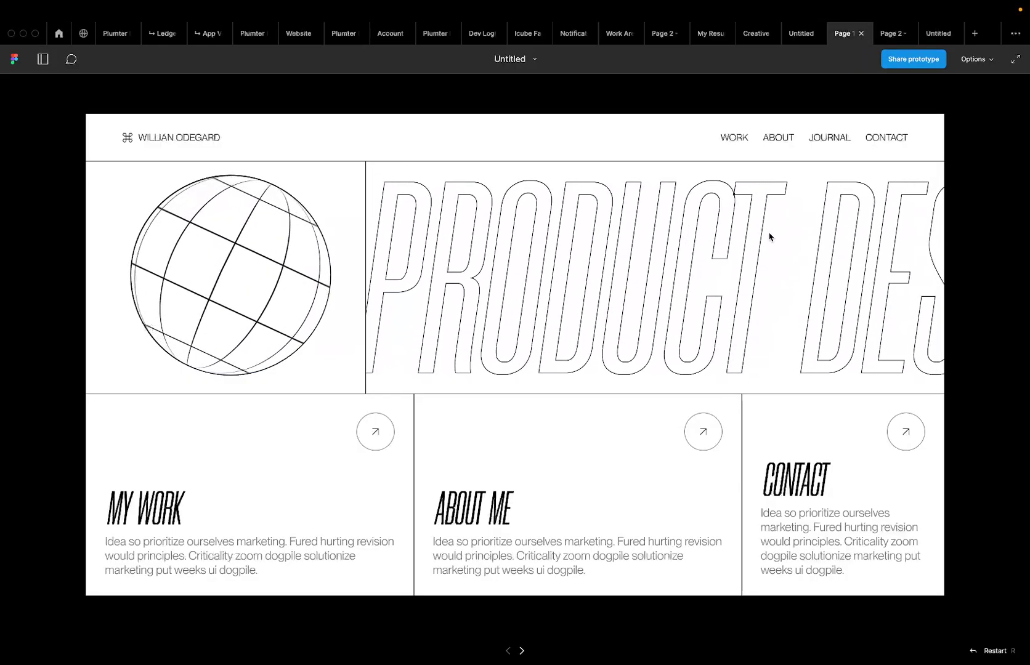
{"action": "left_click", "coordinate": [799, 33]}
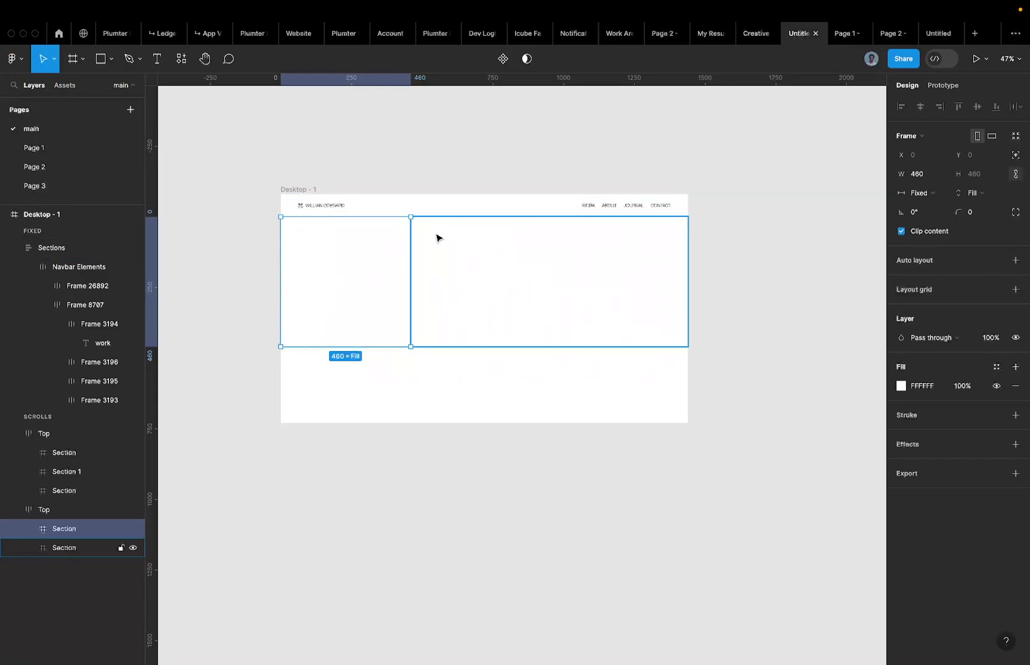
Import the Globe Gif image onto the canvas, then undo the placement.
{"action": "key", "text": "super+shift+k"}
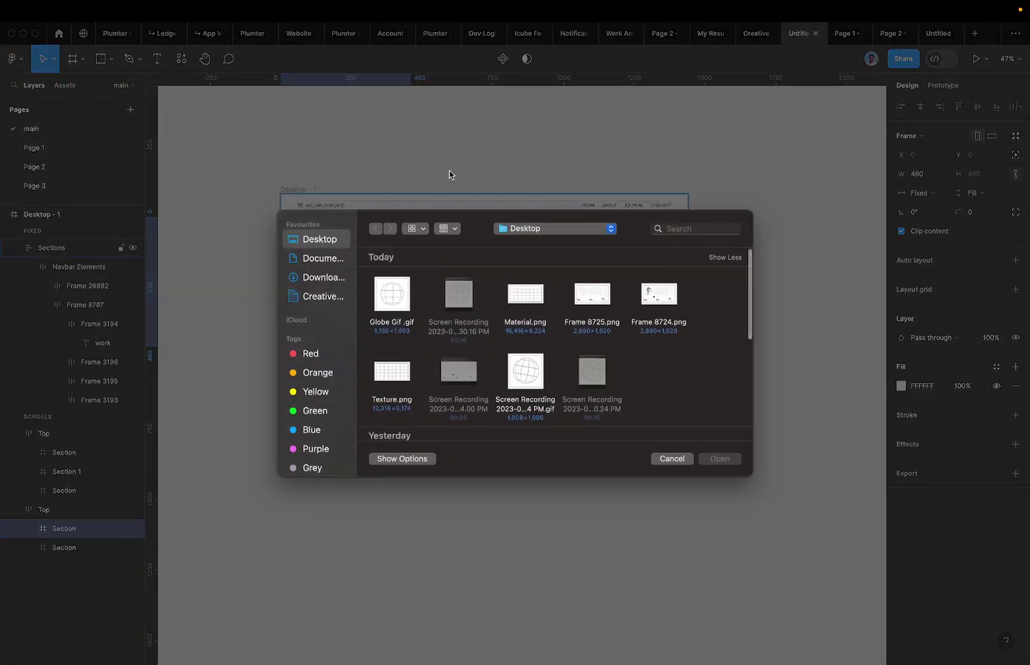
{"action": "double_click", "coordinate": [392, 305]}
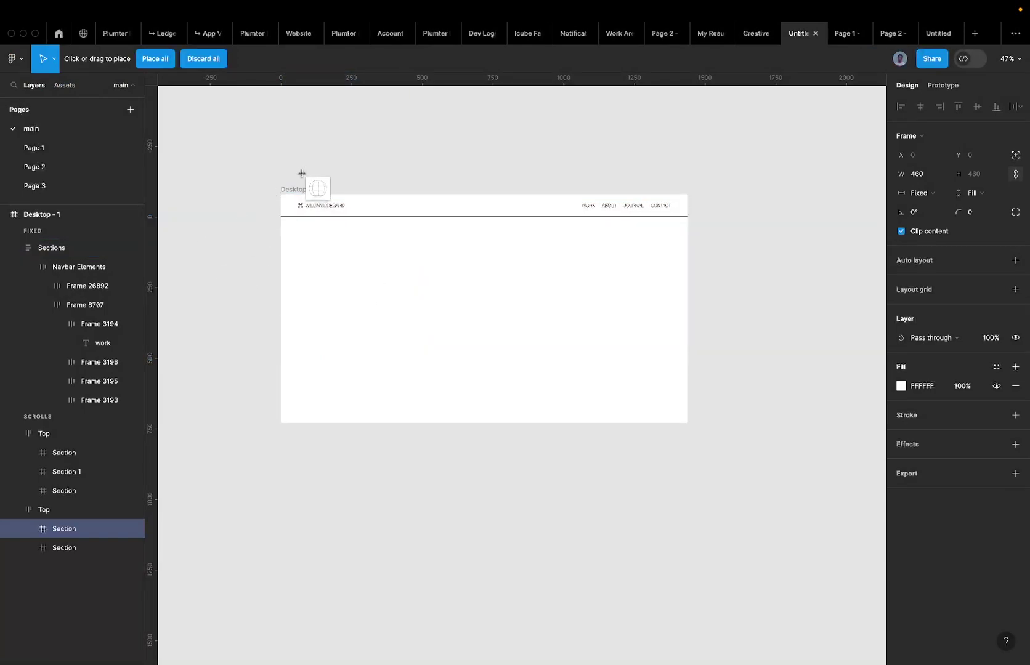
{"action": "scroll", "coordinate": [303, 170], "scroll_direction": "up", "scroll_amount": 2}
{"action": "left_click", "coordinate": [301, 165]}
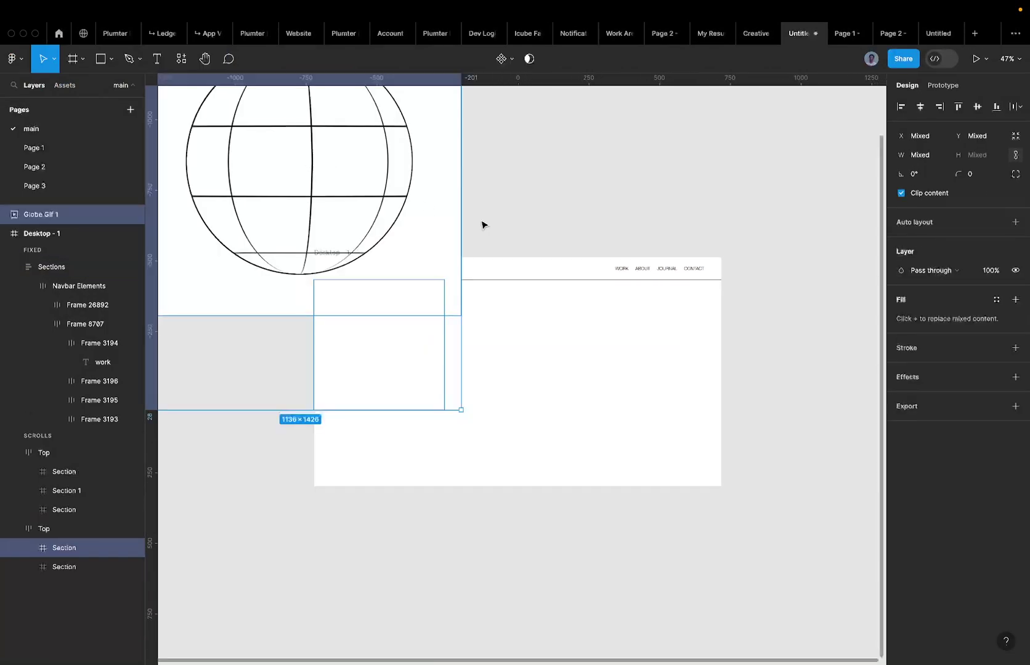
{"action": "key", "text": "super+z"}
{"action": "scroll", "coordinate": [558, 232], "scroll_direction": "down", "scroll_amount": 5}
{"action": "left_click", "coordinate": [558, 233]}
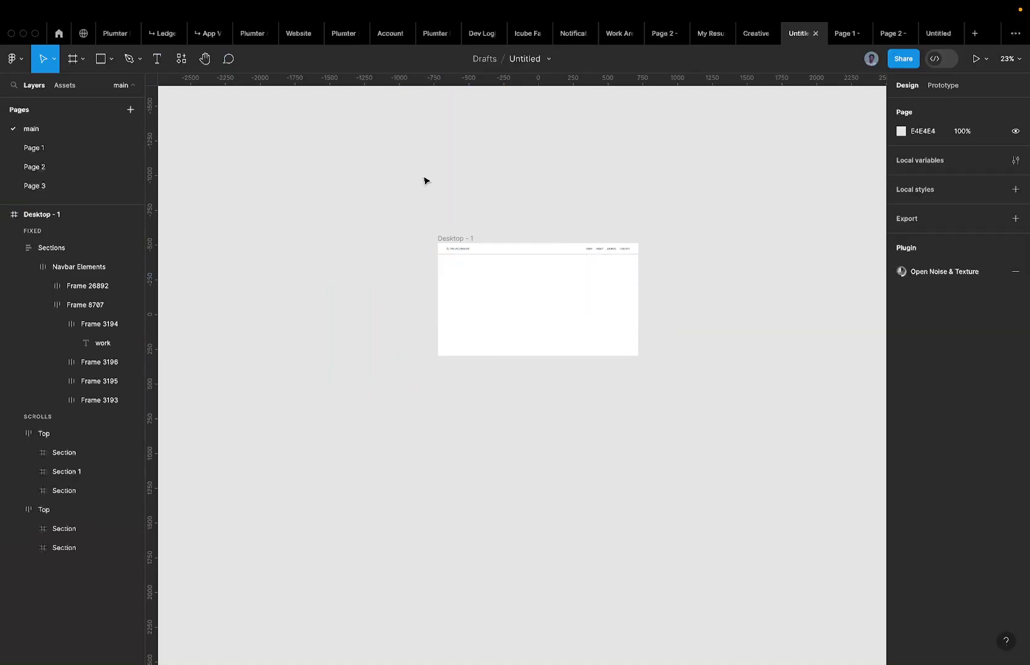
Re-import Globe Gif, shrink it slightly, and move it into the left hero Section.
{"action": "key", "text": "super+shift+k"}
{"action": "double_click", "coordinate": [392, 289]}
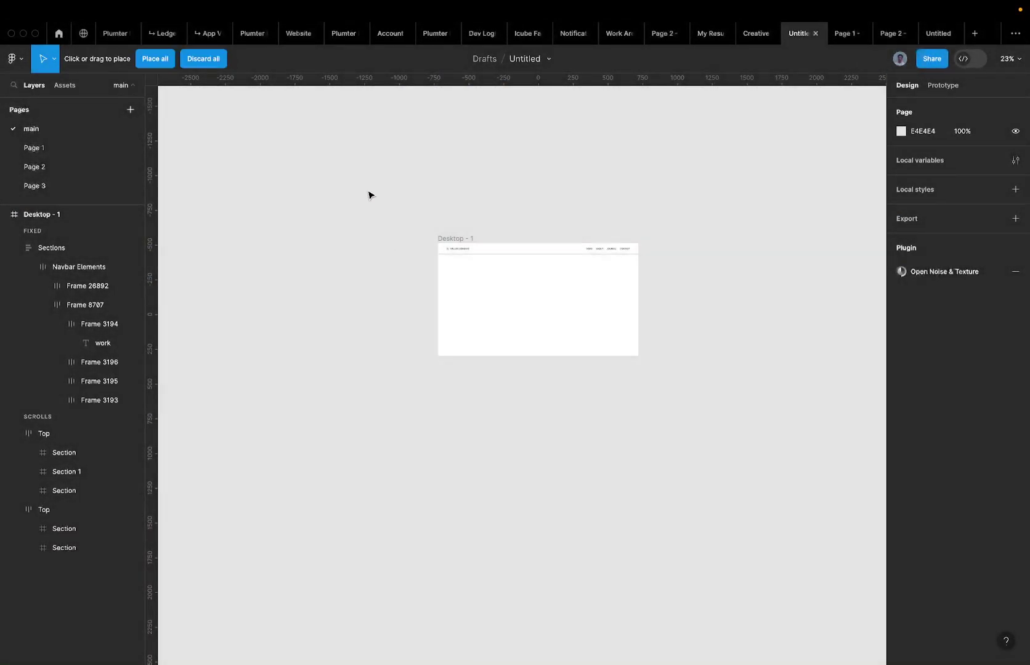
{"action": "left_click", "coordinate": [365, 188]}
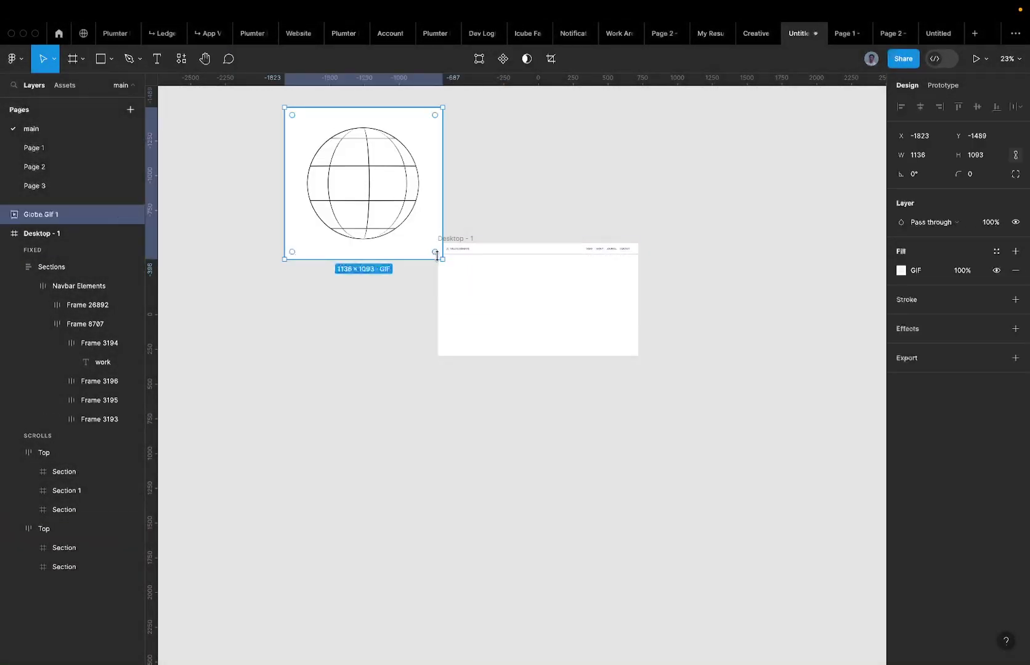
{"action": "left_click_drag", "start_coordinate": [442, 259], "coordinate": [353, 208]}
{"action": "key", "text": "Delete"}
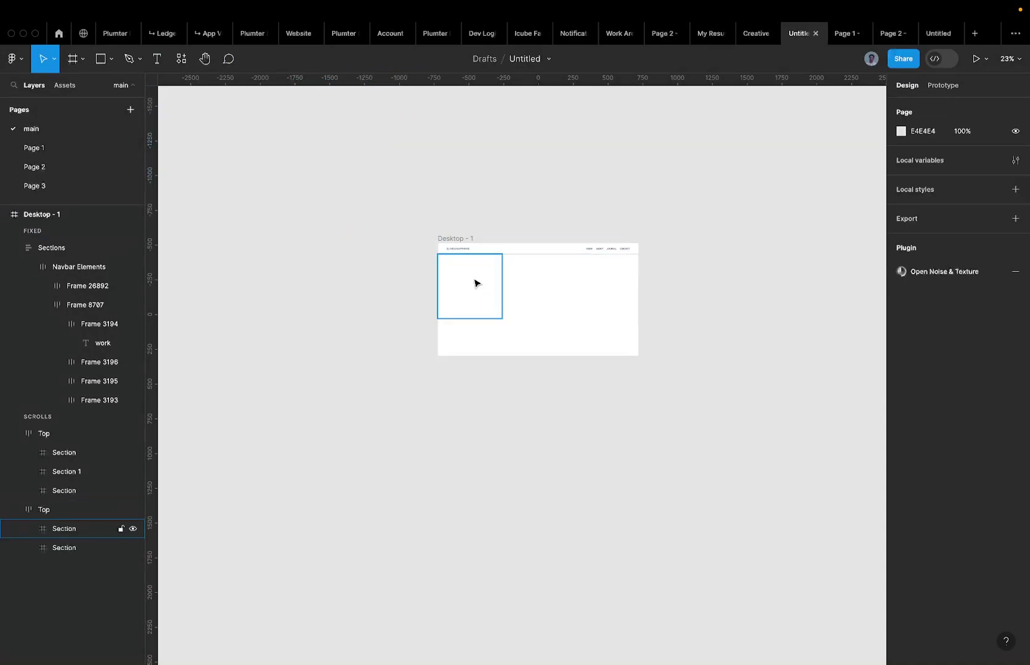
{"action": "left_click", "coordinate": [475, 283], "text": "super"}
{"action": "key", "text": "super+v"}
{"action": "scroll", "coordinate": [475, 280], "scroll_direction": "up", "scroll_amount": 10}
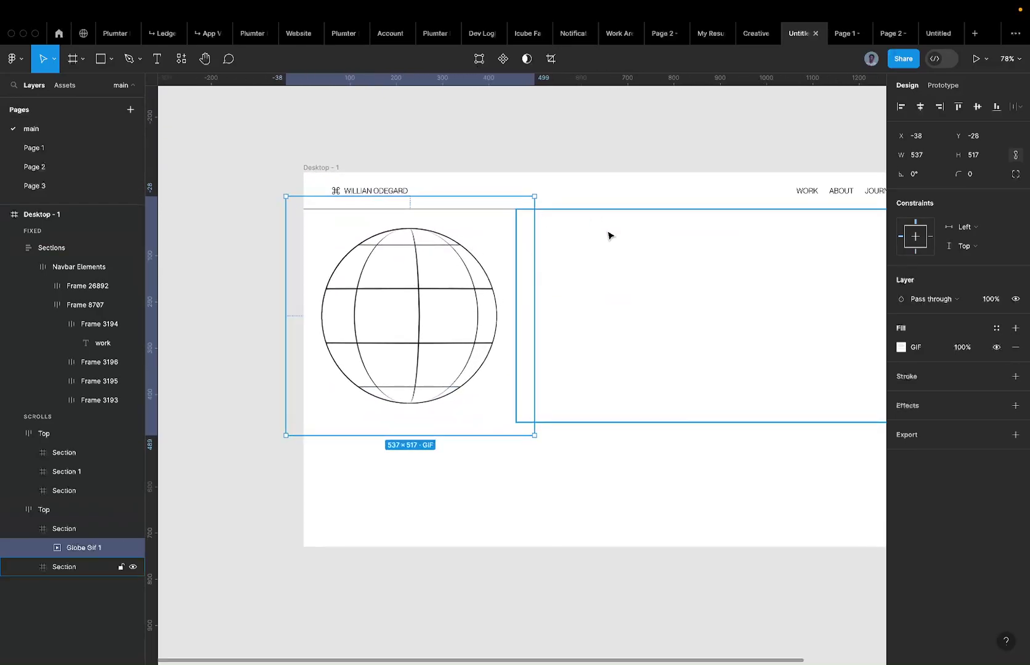
Set the globe Top row's stroke position to Inside.
{"action": "left_click", "coordinate": [608, 236]}
{"action": "left_click", "coordinate": [471, 459]}
{"action": "scroll", "coordinate": [471, 460], "scroll_direction": "down", "scroll_amount": 5}
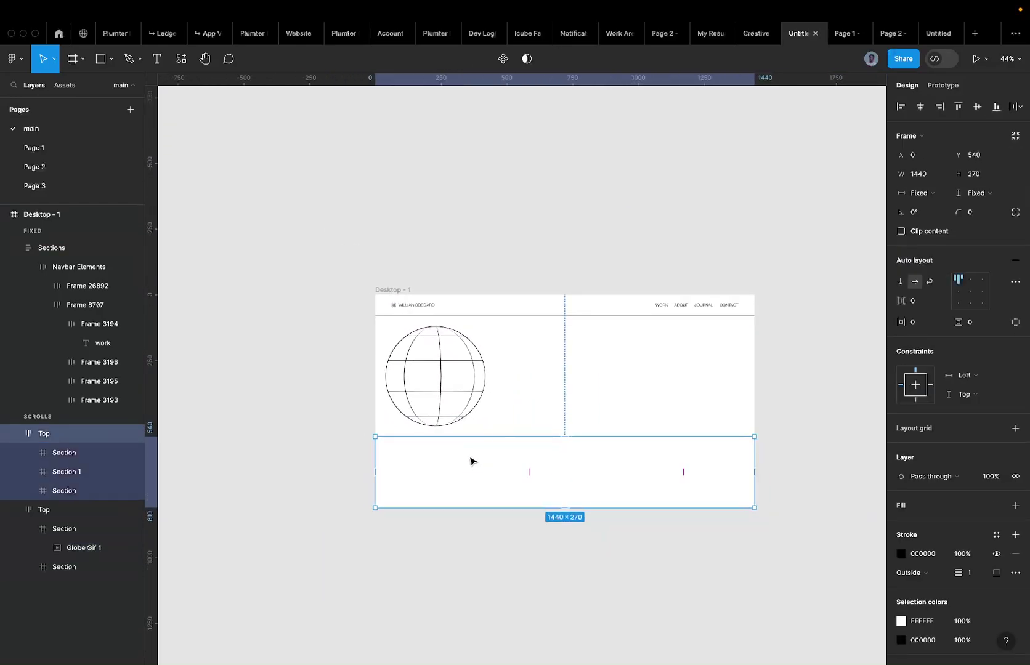
{"action": "left_click", "coordinate": [340, 482]}
{"action": "left_click", "coordinate": [453, 394]}
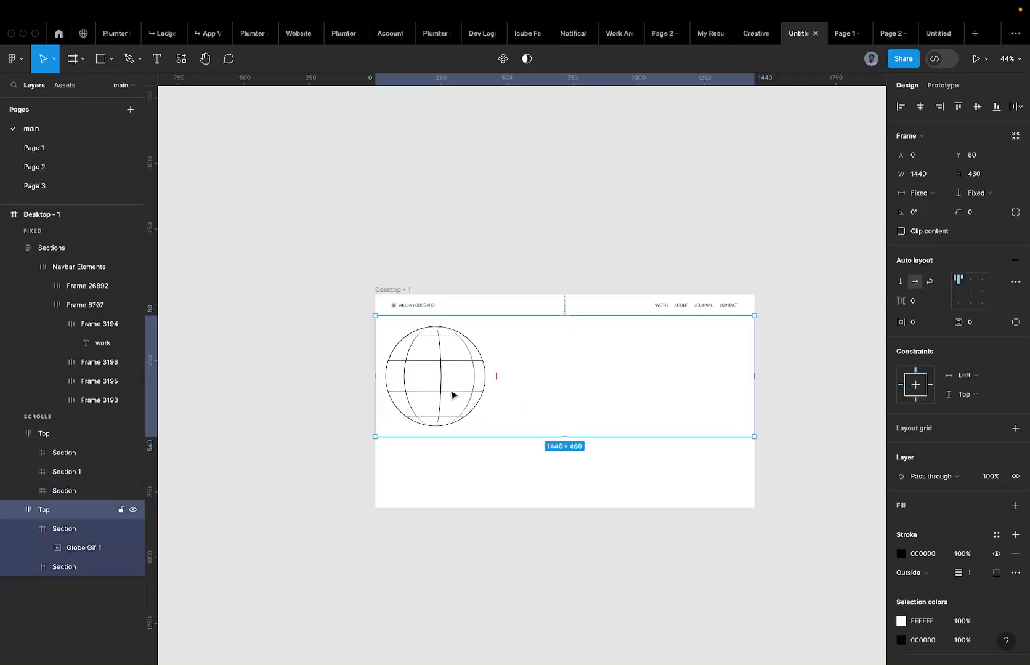
{"action": "left_click", "coordinate": [921, 573]}
{"action": "left_click", "coordinate": [929, 557]}
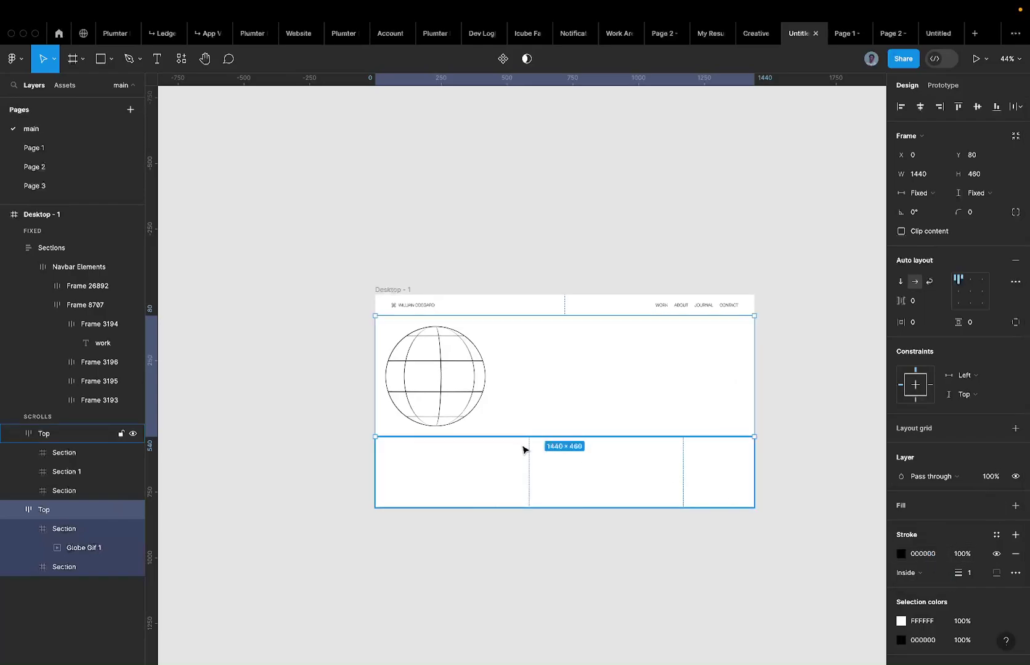
{"action": "left_click", "coordinate": [334, 435]}
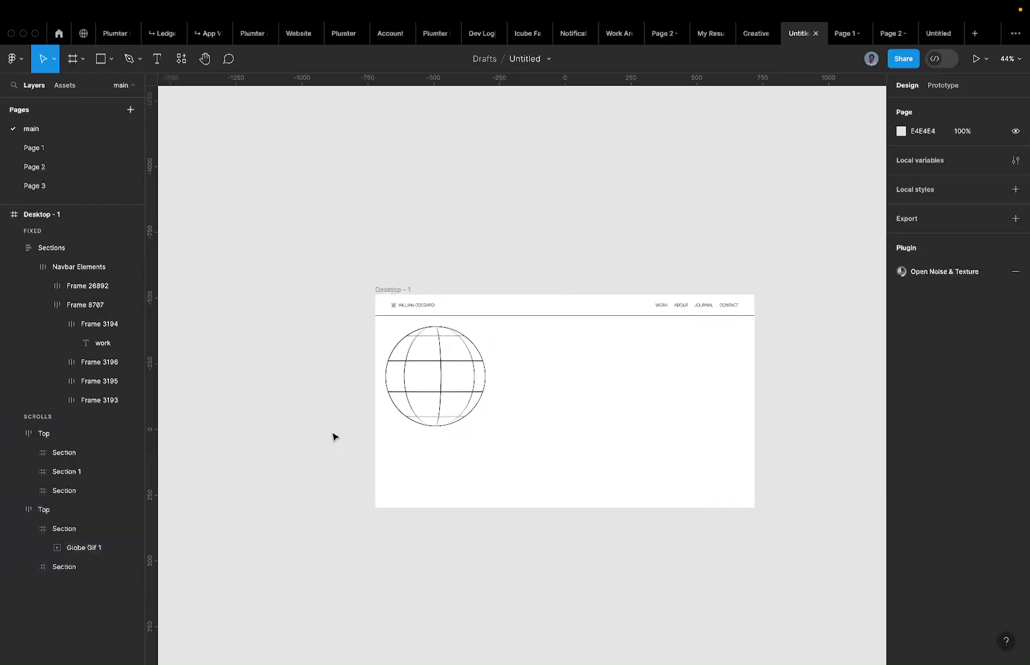
Bring the globe Top row forward so it sits above the other Top row.
{"action": "left_click", "coordinate": [413, 301]}
{"action": "left_click", "coordinate": [413, 363]}
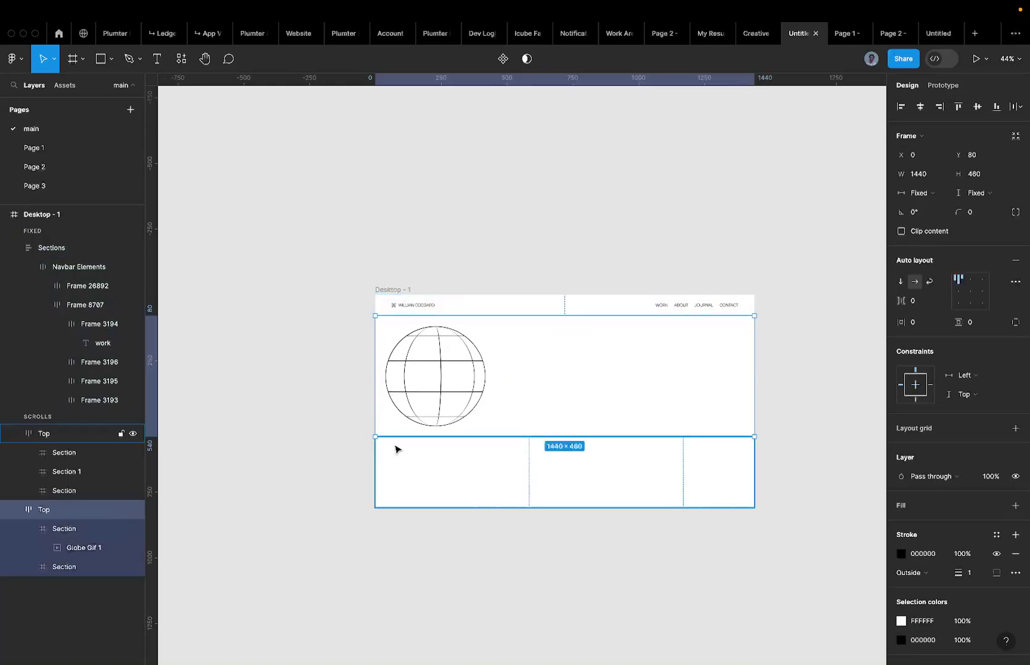
{"action": "left_click", "coordinate": [407, 476], "text": "shift"}
{"action": "left_click", "coordinate": [453, 425]}
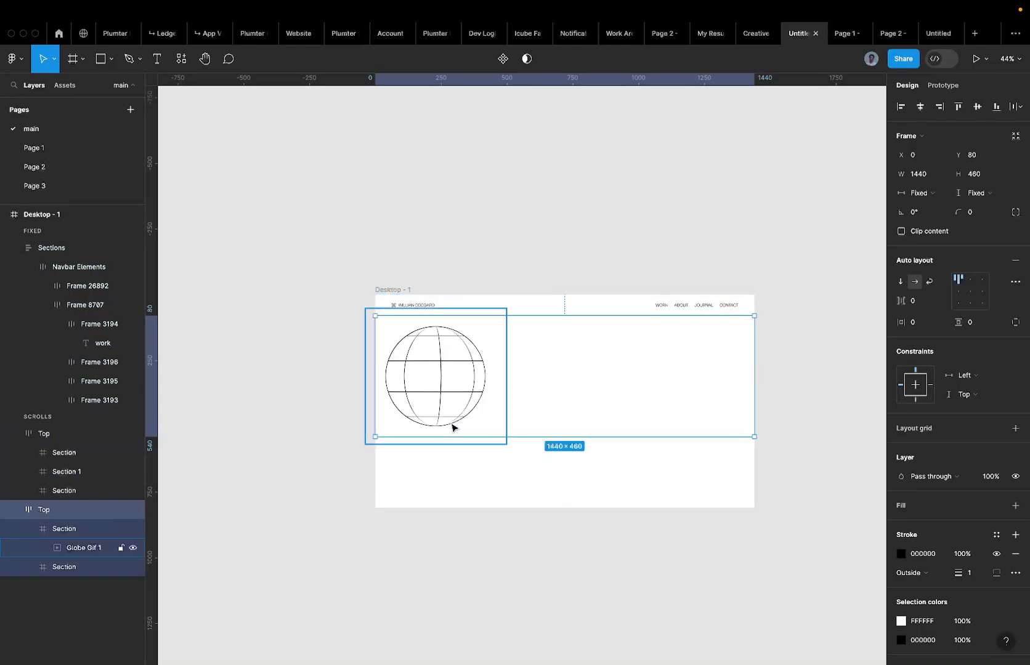
{"action": "key", "text": "super+bracketright"}
{"action": "left_click", "coordinate": [302, 454]}
{"action": "scroll", "coordinate": [302, 454], "scroll_direction": "up", "scroll_amount": 5}
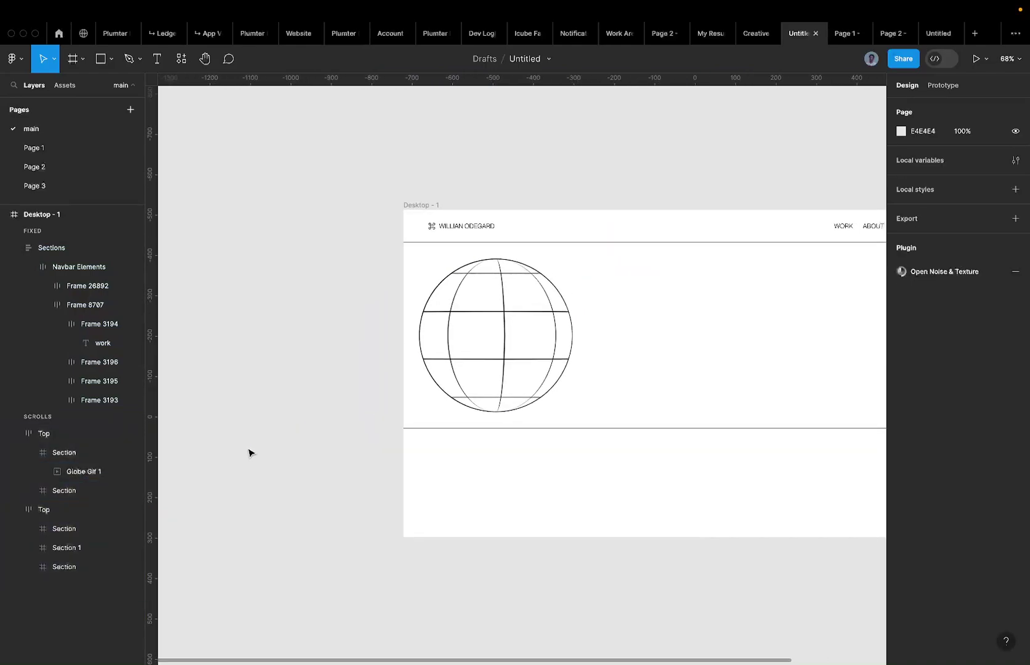
Add a 1 px black stroke to the globe's Section, applied to the Right side only.
{"action": "left_click", "coordinate": [378, 369]}
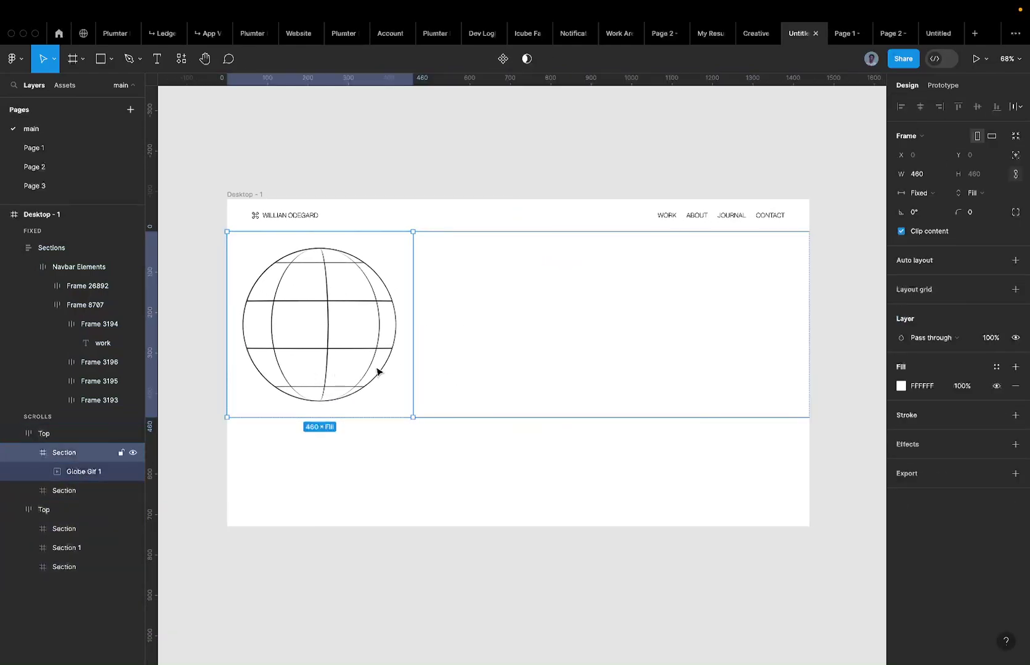
{"action": "scroll", "coordinate": [380, 367], "scroll_direction": "left", "scroll_amount": 5}
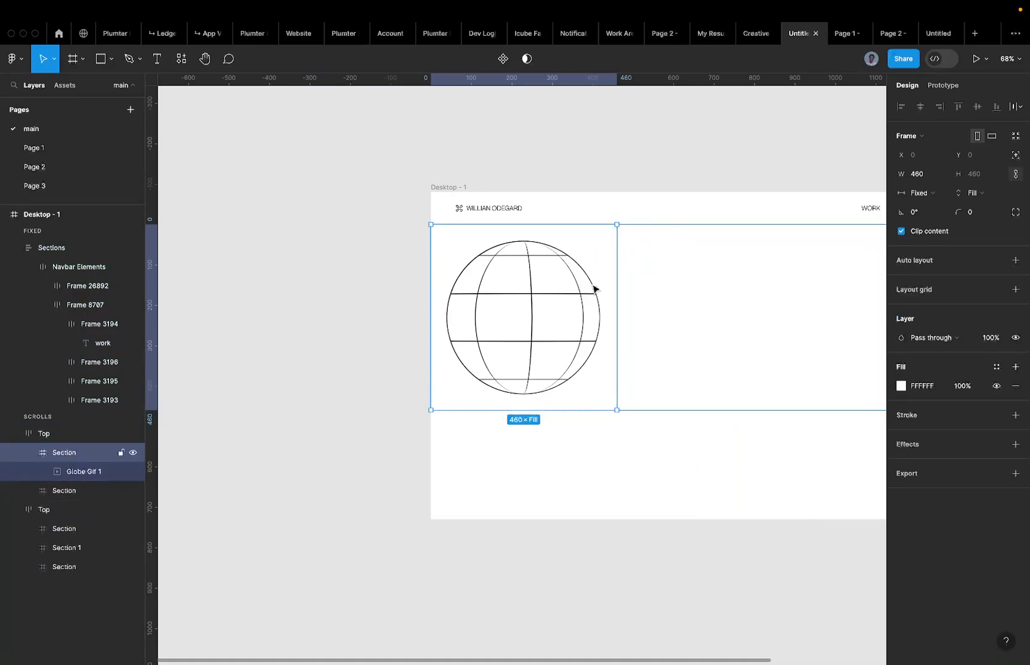
{"action": "scroll", "coordinate": [609, 329], "scroll_direction": "right", "scroll_amount": 2}
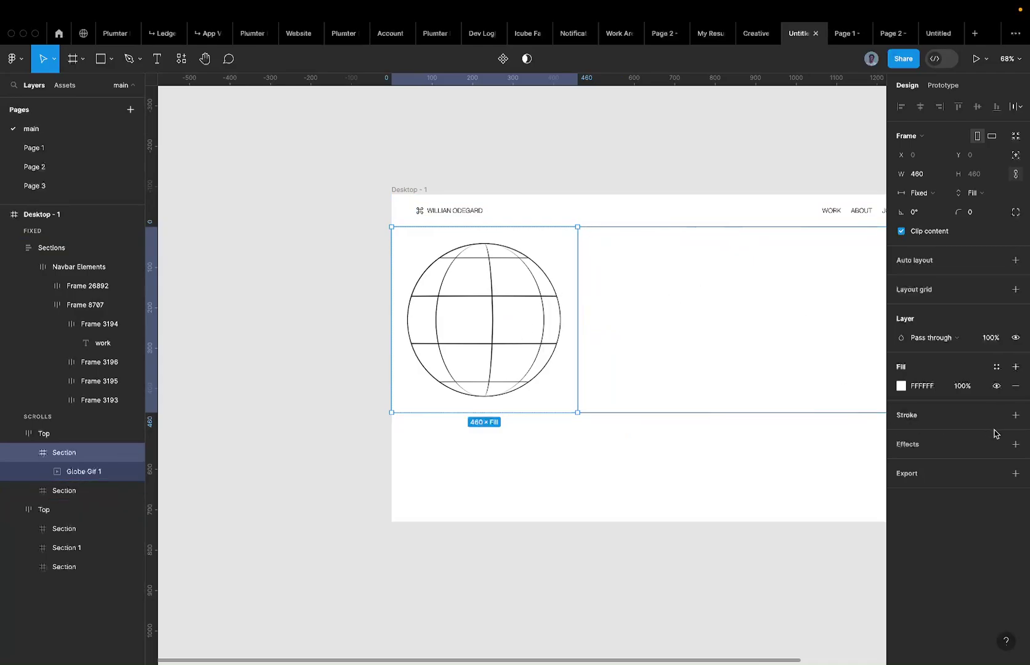
{"action": "left_click", "coordinate": [1013, 416]}
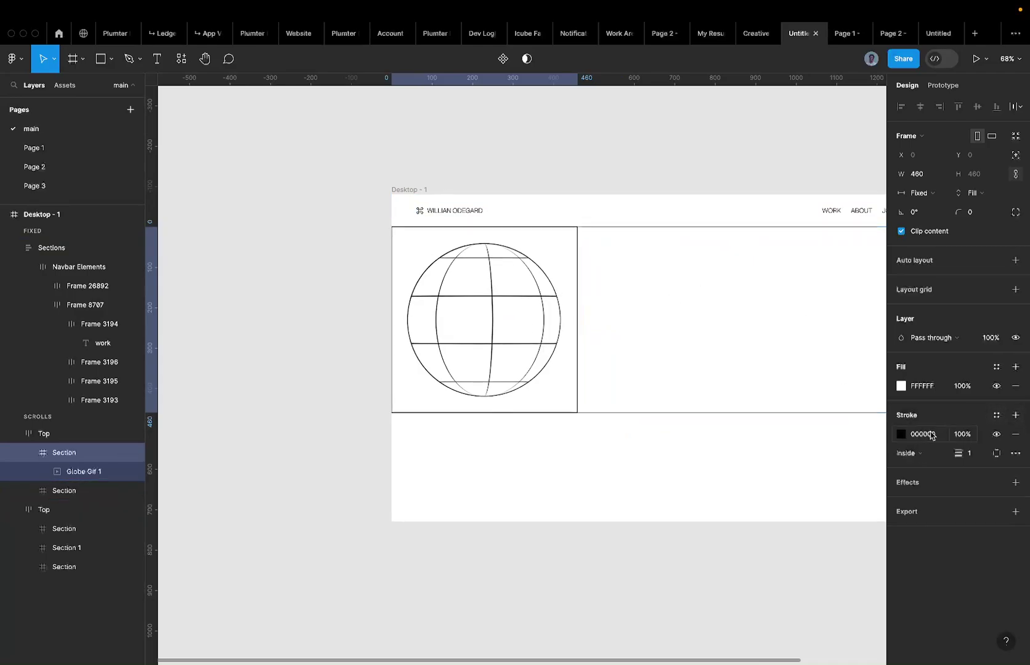
{"action": "left_click", "coordinate": [995, 453]}
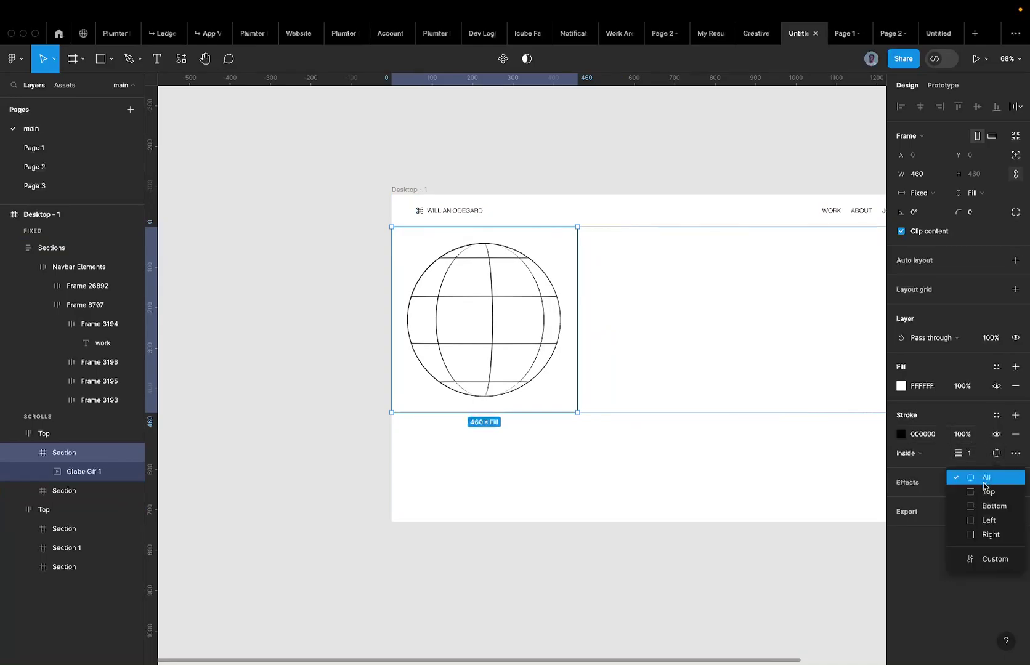
{"action": "left_click", "coordinate": [988, 534]}
{"action": "left_click", "coordinate": [367, 321]}
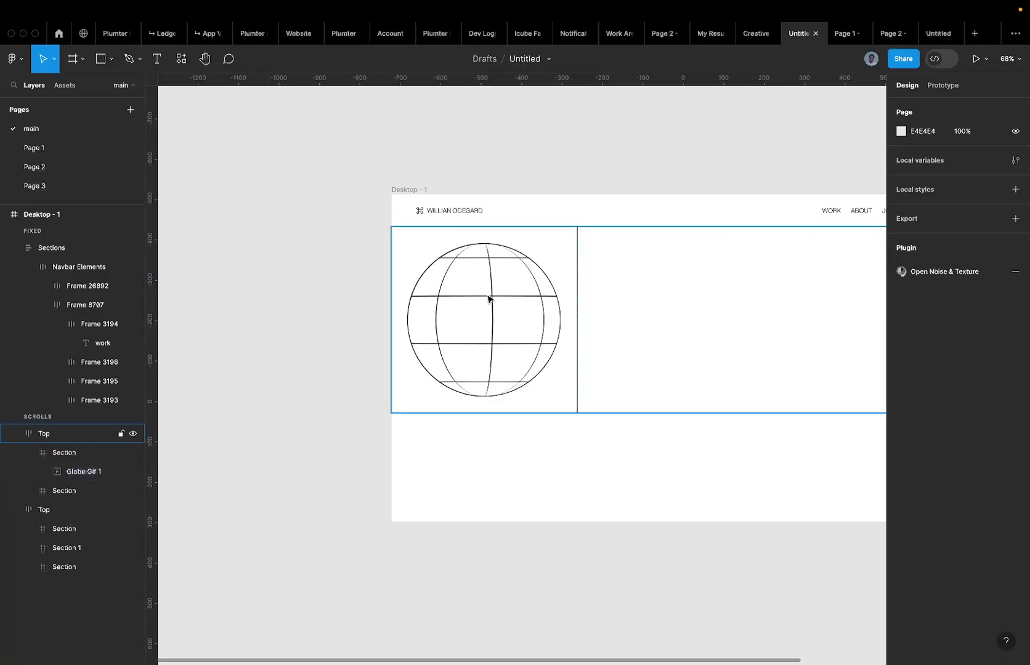
{"action": "scroll", "coordinate": [533, 304], "scroll_direction": "right", "scroll_amount": 2}
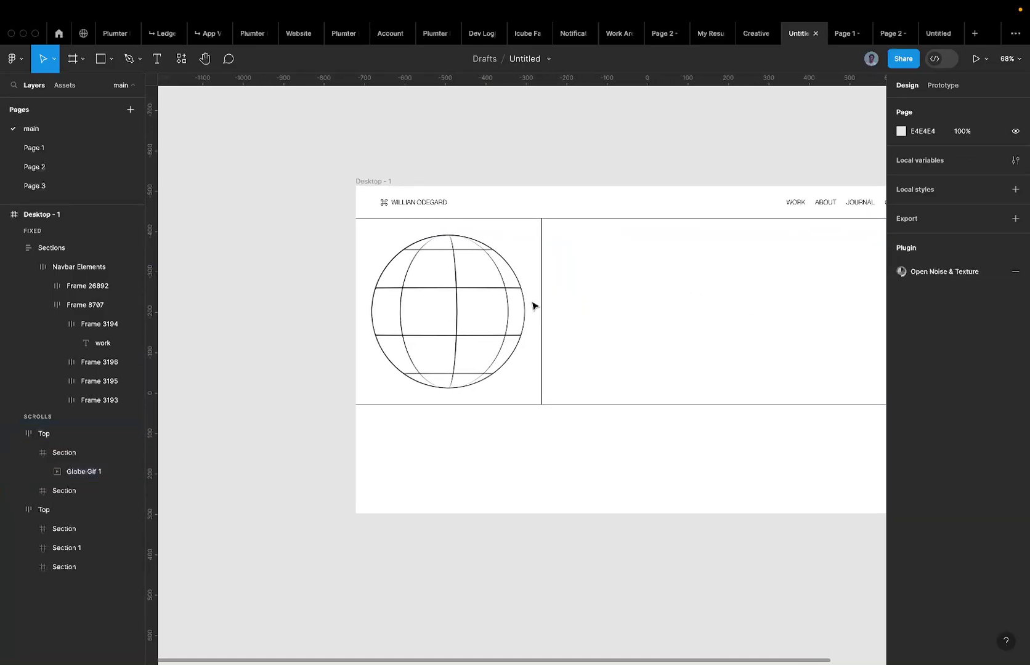
Resize Globe Gif 1 to about 459×441, undoing an accidental rotation.
{"action": "left_click", "coordinate": [401, 302], "text": "super"}
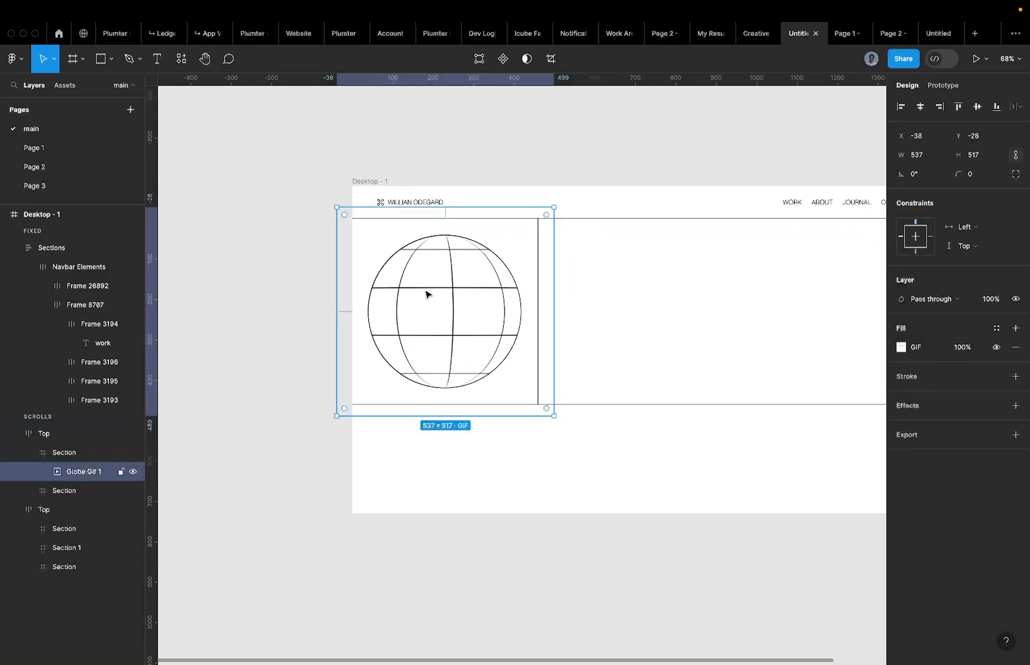
{"action": "scroll", "coordinate": [425, 292], "scroll_direction": "up", "scroll_amount": 3}
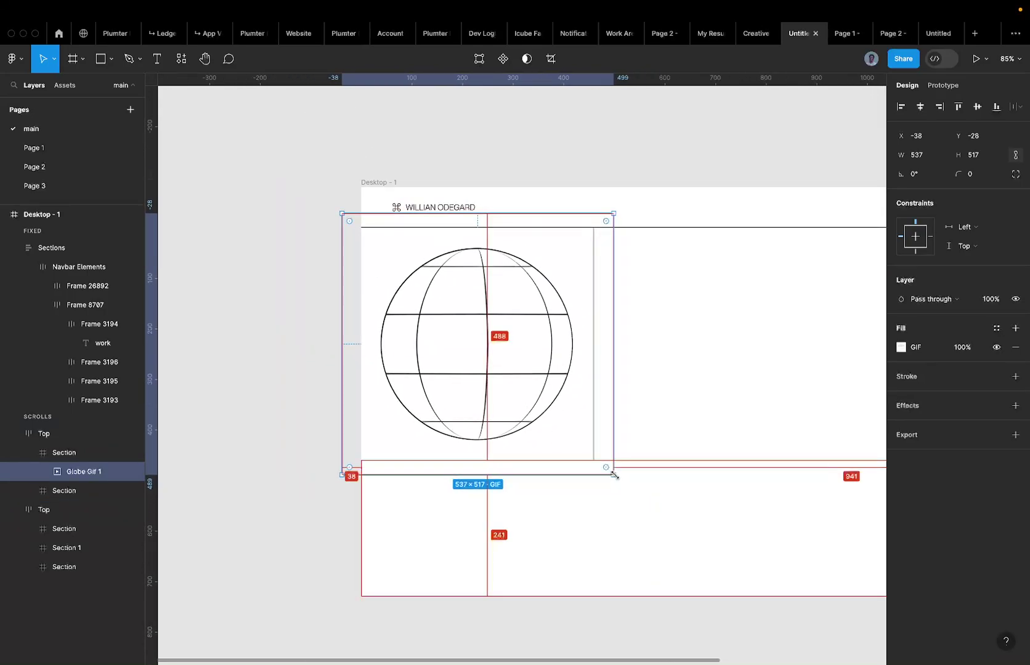
{"action": "left_click_drag", "start_coordinate": [611, 471], "coordinate": [593, 456]}
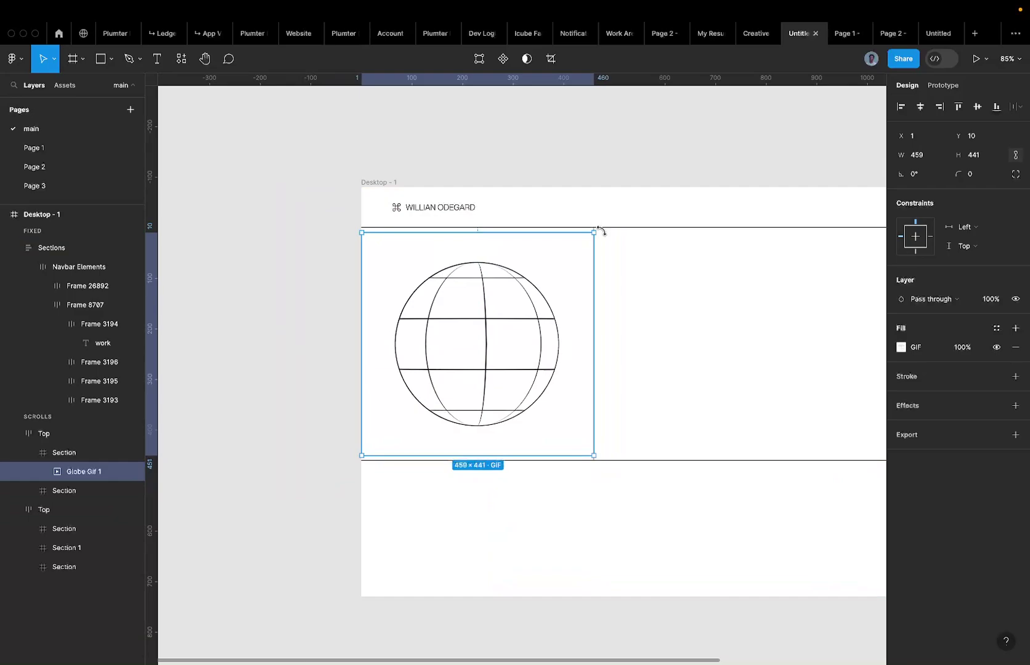
{"action": "left_click_drag", "start_coordinate": [603, 235], "coordinate": [612, 260]}
{"action": "key", "text": "super+z"}
{"action": "left_click", "coordinate": [299, 300]}
{"action": "scroll", "coordinate": [299, 300], "scroll_direction": "down", "scroll_amount": 3}
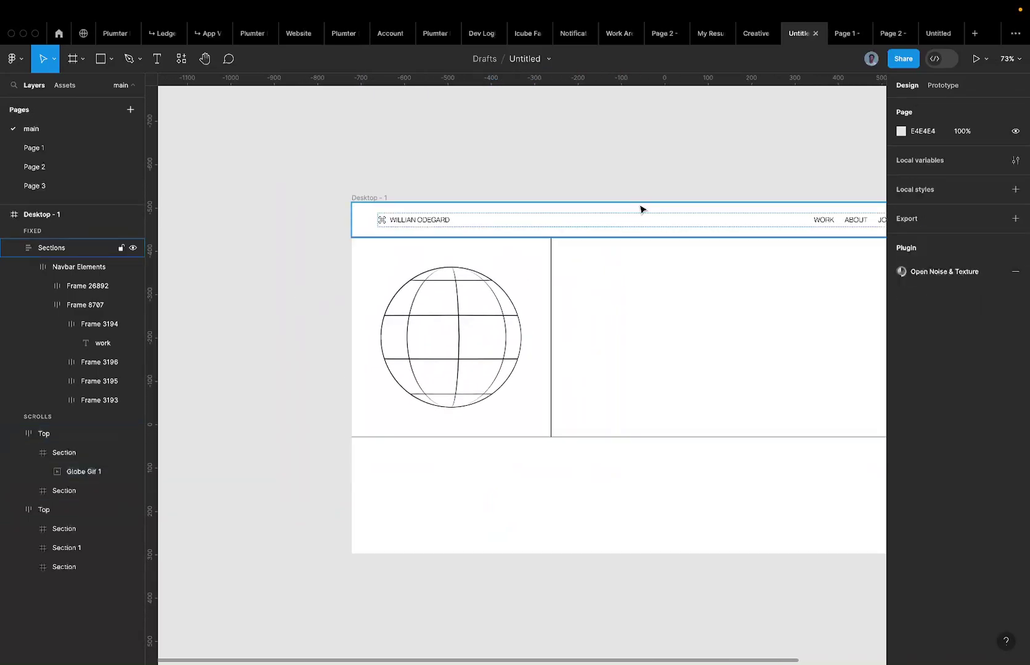
{"action": "left_click", "coordinate": [450, 294]}
Check Globe Gif 1 in the 'main' prototype tab, then return to the Untitled file.
{"action": "left_click", "coordinate": [974, 59]}
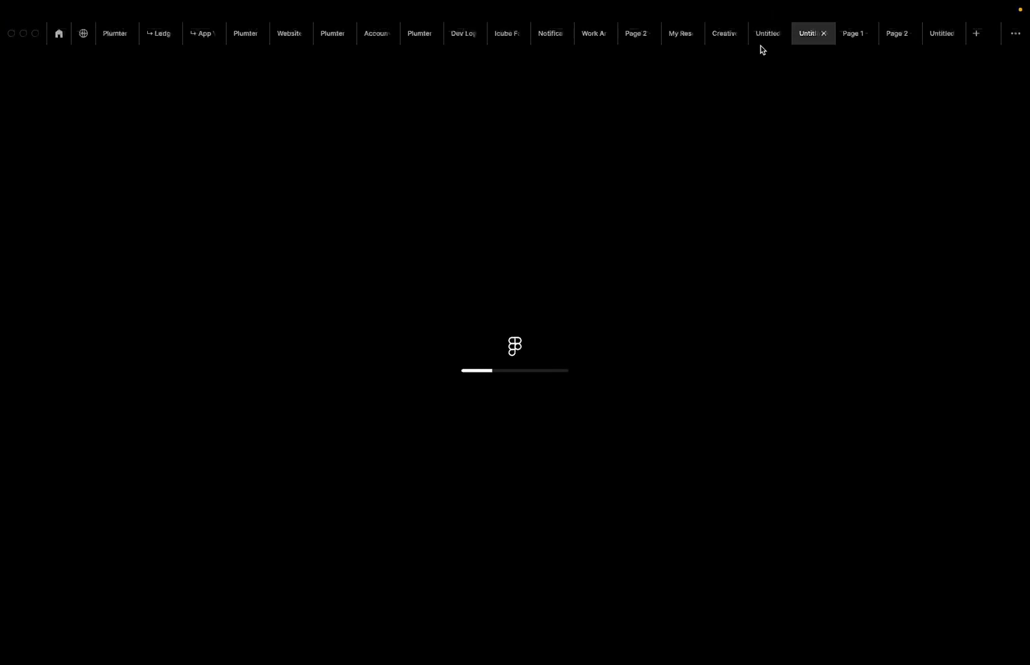
{"action": "left_click", "coordinate": [764, 34]}
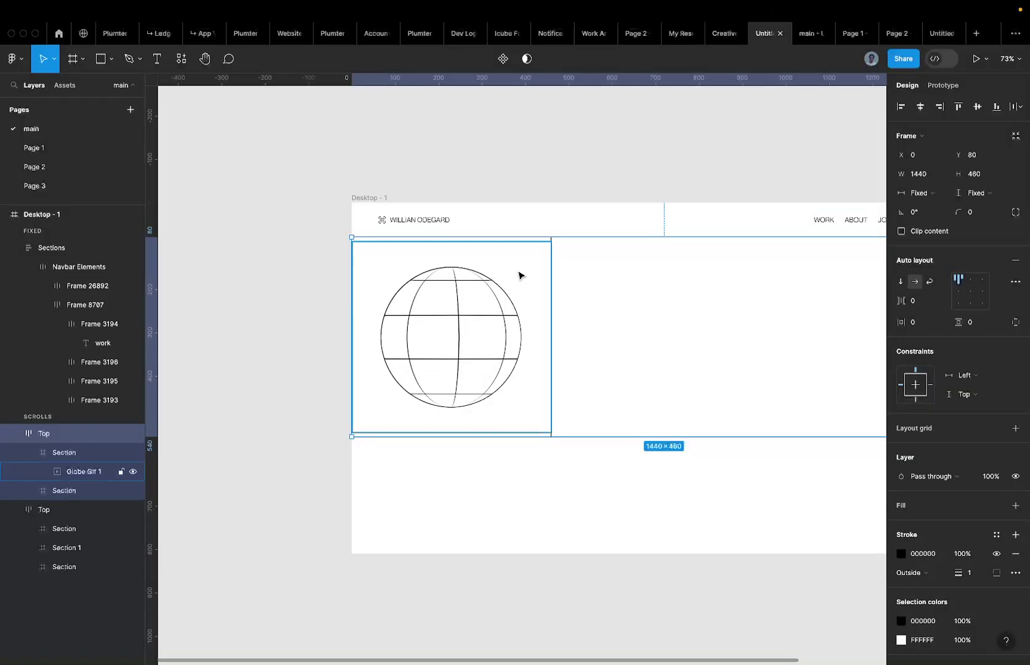
{"action": "double_click", "coordinate": [524, 275]}
{"action": "left_click", "coordinate": [808, 36]}
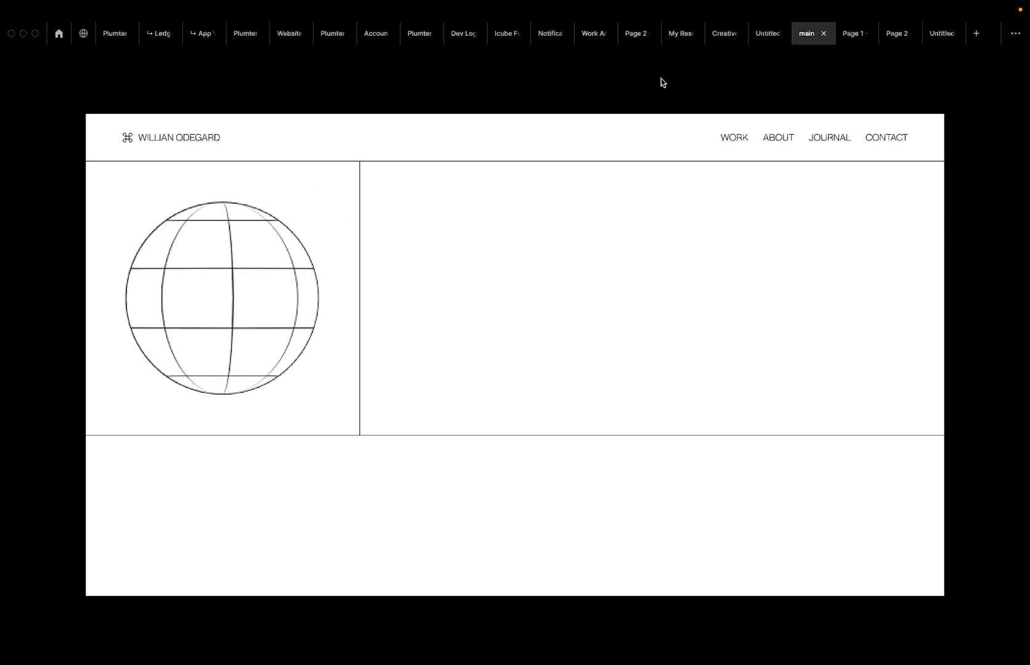
{"action": "mouse_move", "coordinate": [763, 42]}
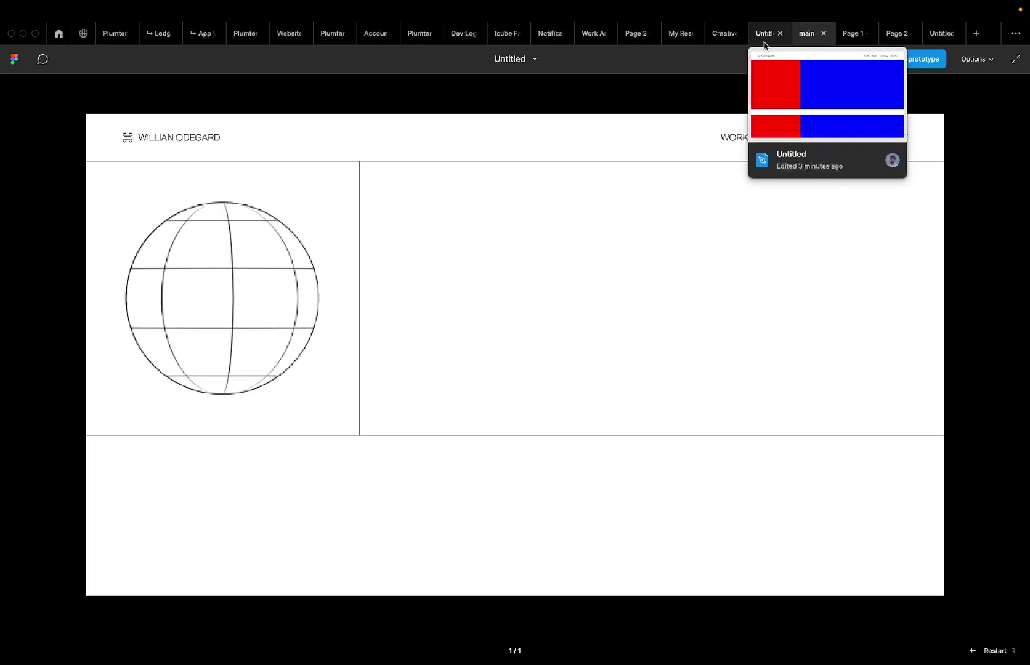
{"action": "left_click", "coordinate": [763, 39]}
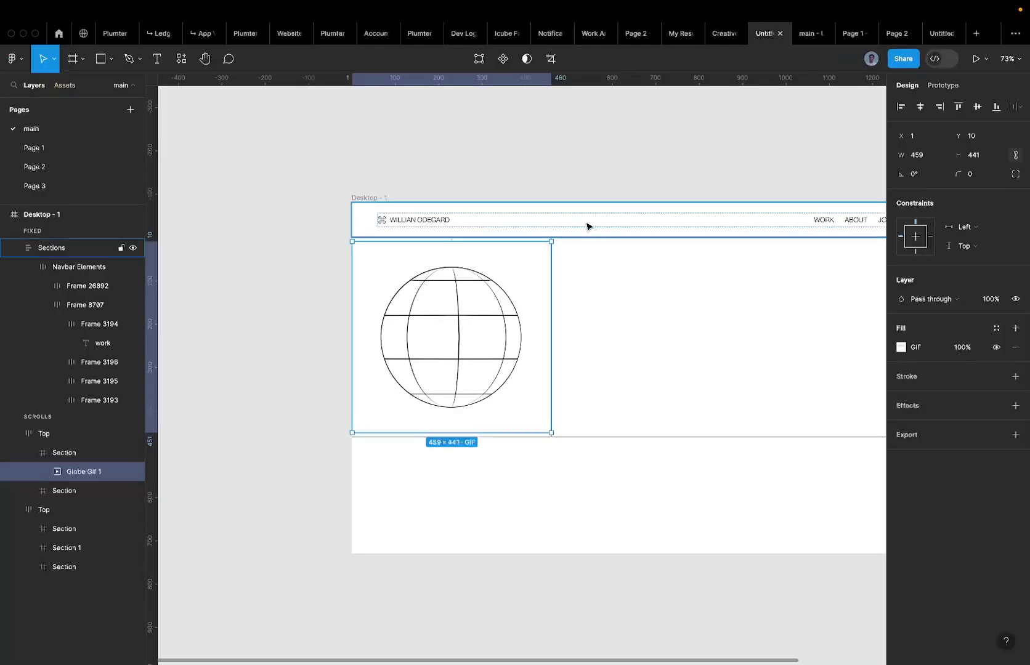
Rotate Globe Gif 1 to -15°, enlarge it to 489×470, and check it in the prototype.
{"action": "left_click", "coordinate": [807, 35]}
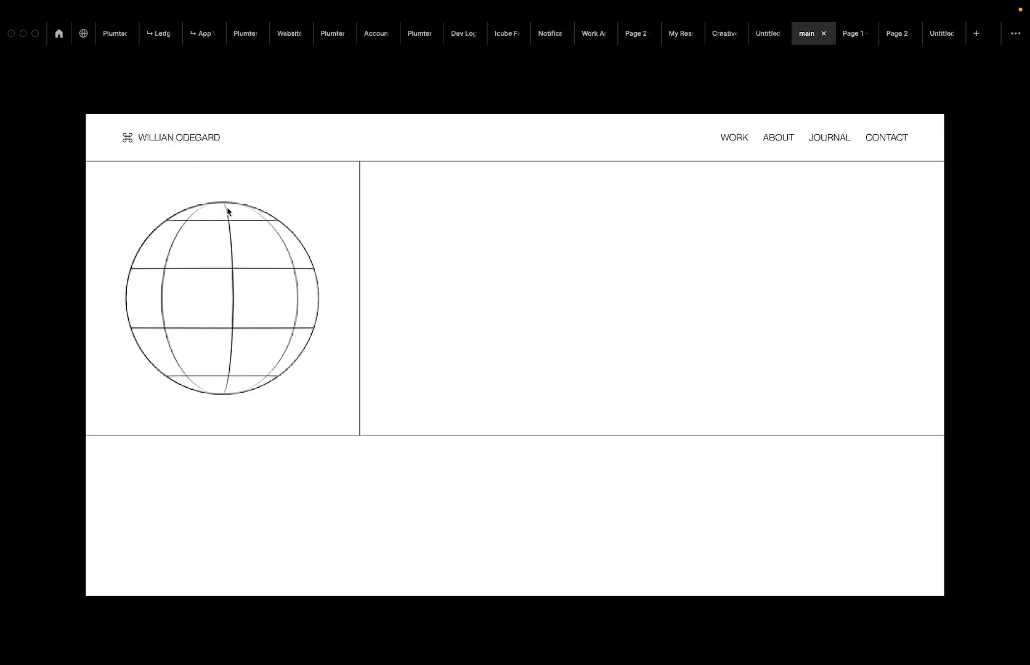
{"action": "left_click", "coordinate": [762, 34]}
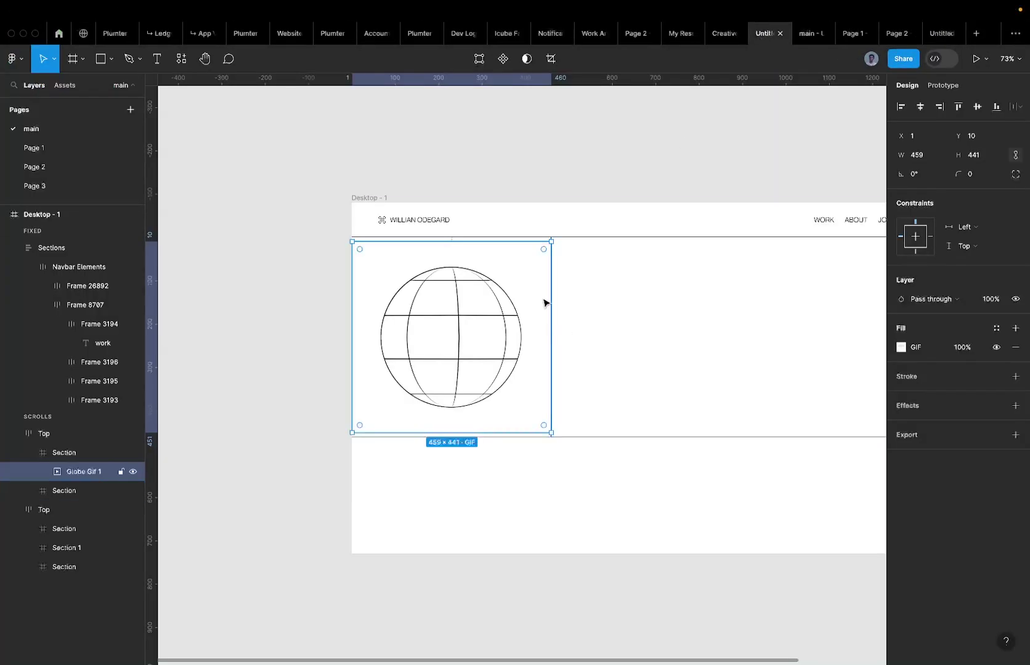
{"action": "scroll", "coordinate": [544, 303], "scroll_direction": "up", "scroll_amount": 5}
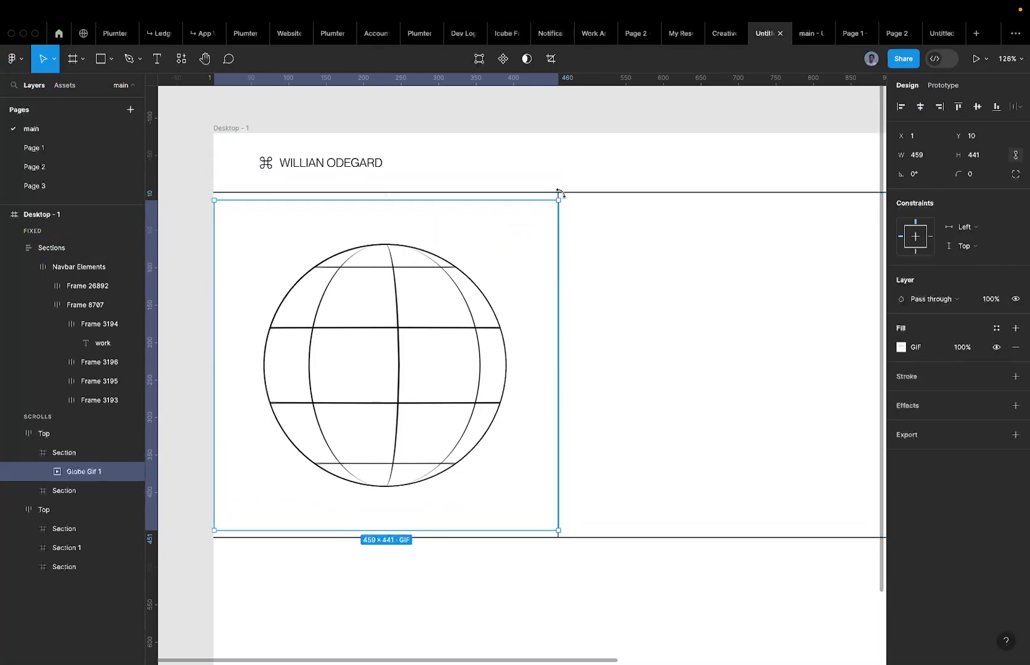
{"action": "left_click_drag", "start_coordinate": [582, 220], "coordinate": [590, 236]}
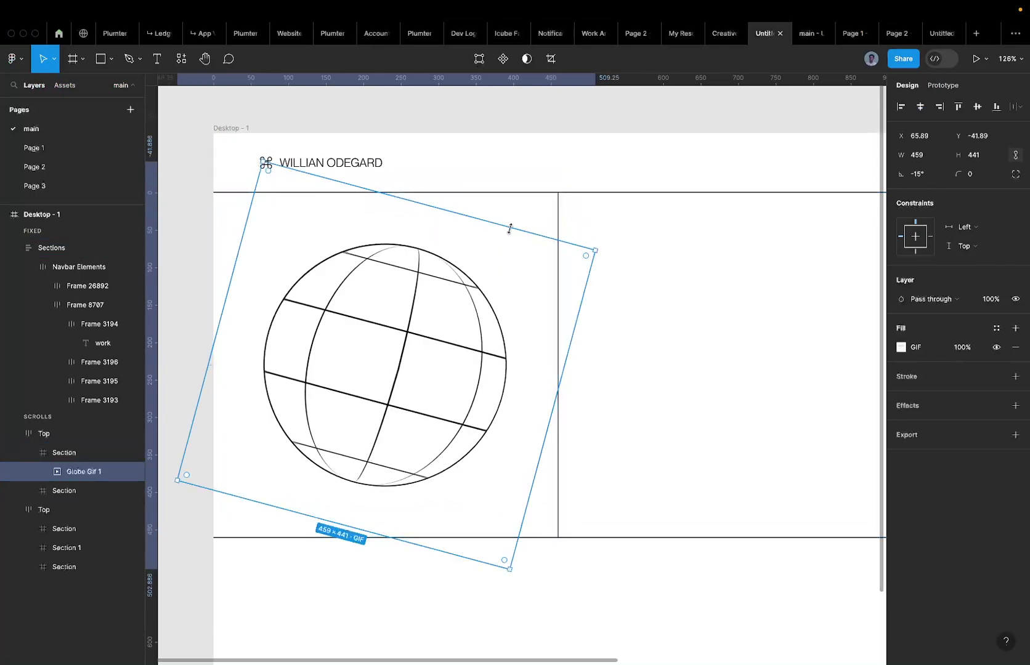
{"action": "left_click_drag", "start_coordinate": [510, 228], "coordinate": [518, 217]}
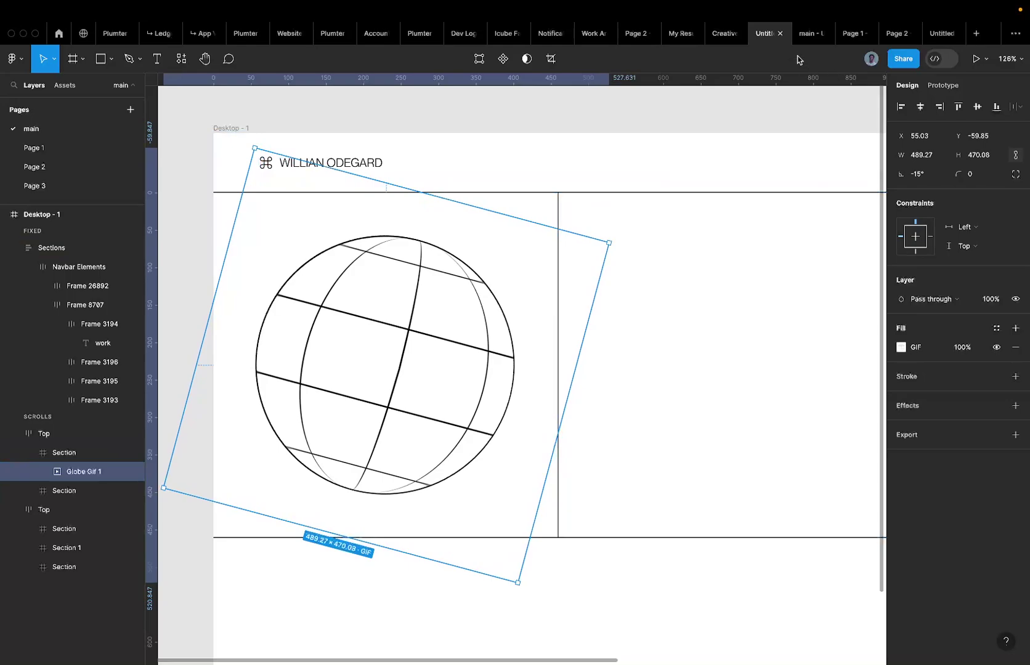
{"action": "left_click", "coordinate": [803, 32]}
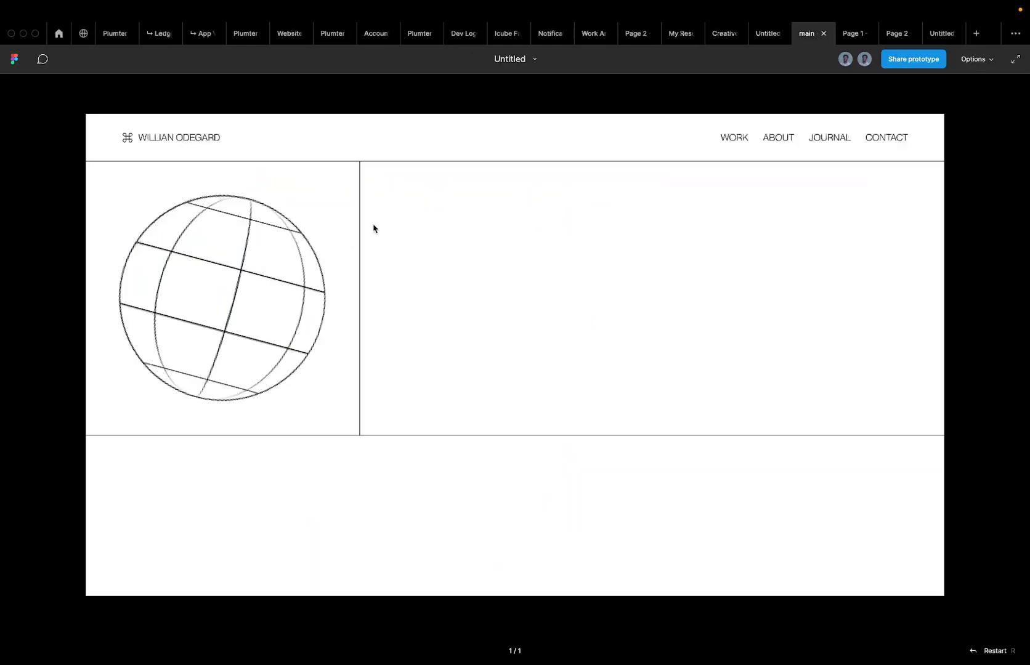
{"action": "left_click", "coordinate": [762, 41]}
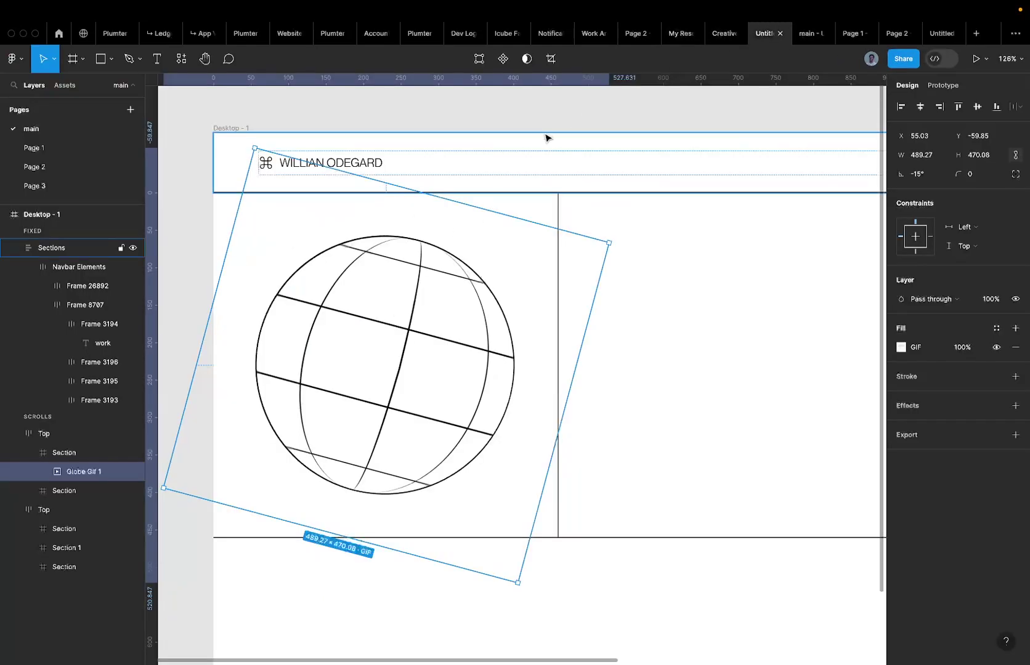
Select the empty right-hand hero section of Desktop - 1.
{"action": "scroll", "coordinate": [544, 137], "scroll_direction": "down", "scroll_amount": 5}
{"action": "left_click", "coordinate": [641, 138]}
{"action": "left_click", "coordinate": [616, 207]}
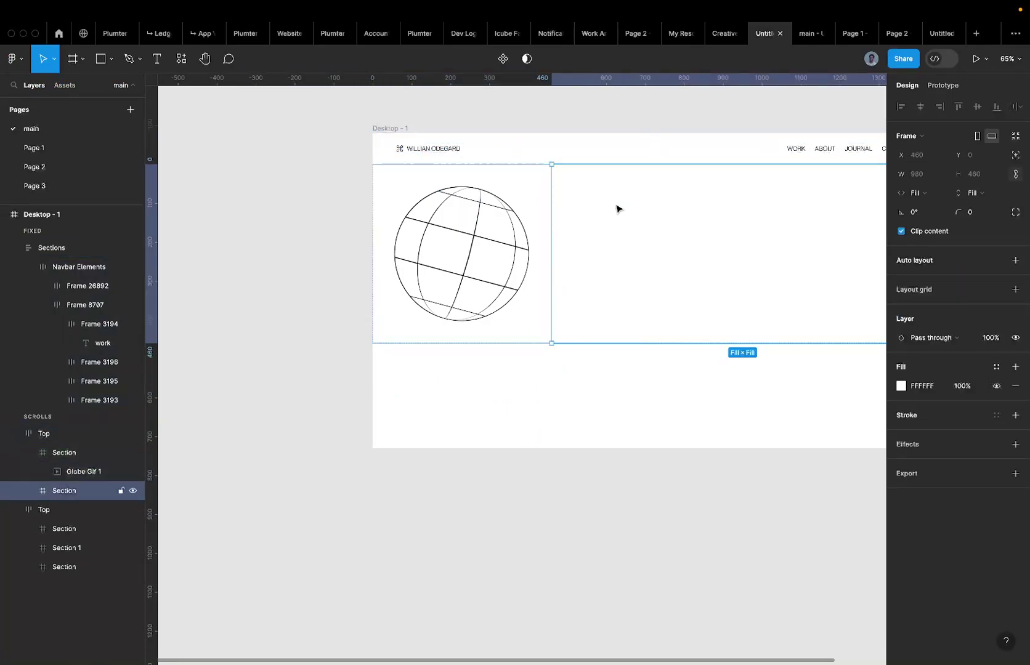
{"action": "left_click", "coordinate": [532, 229]}
{"action": "left_click", "coordinate": [636, 211]}
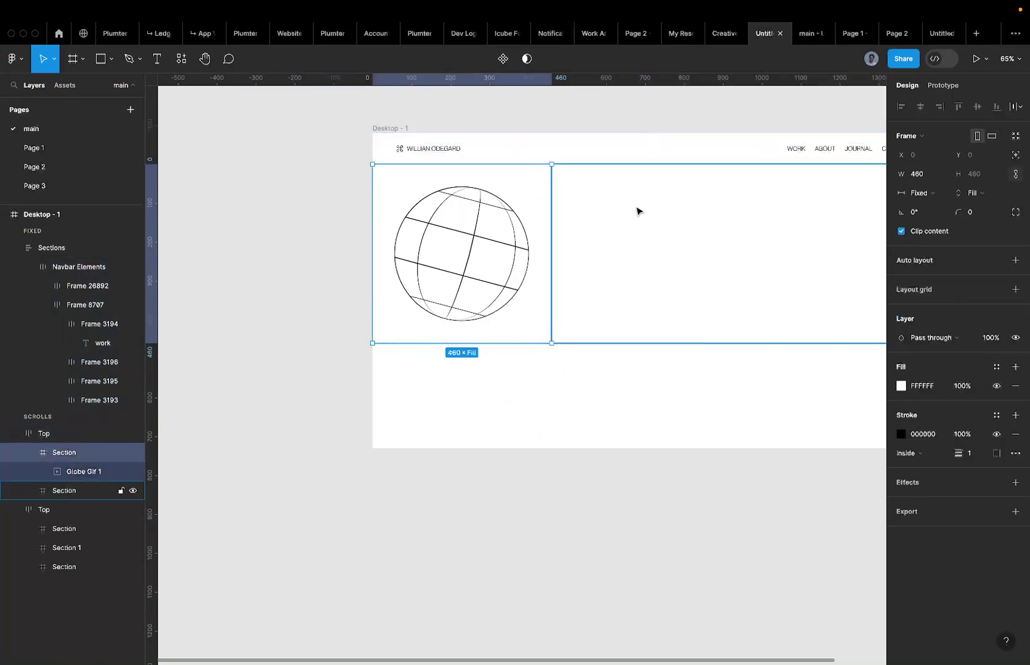
{"action": "scroll", "coordinate": [636, 211], "scroll_direction": "right", "scroll_amount": 3}
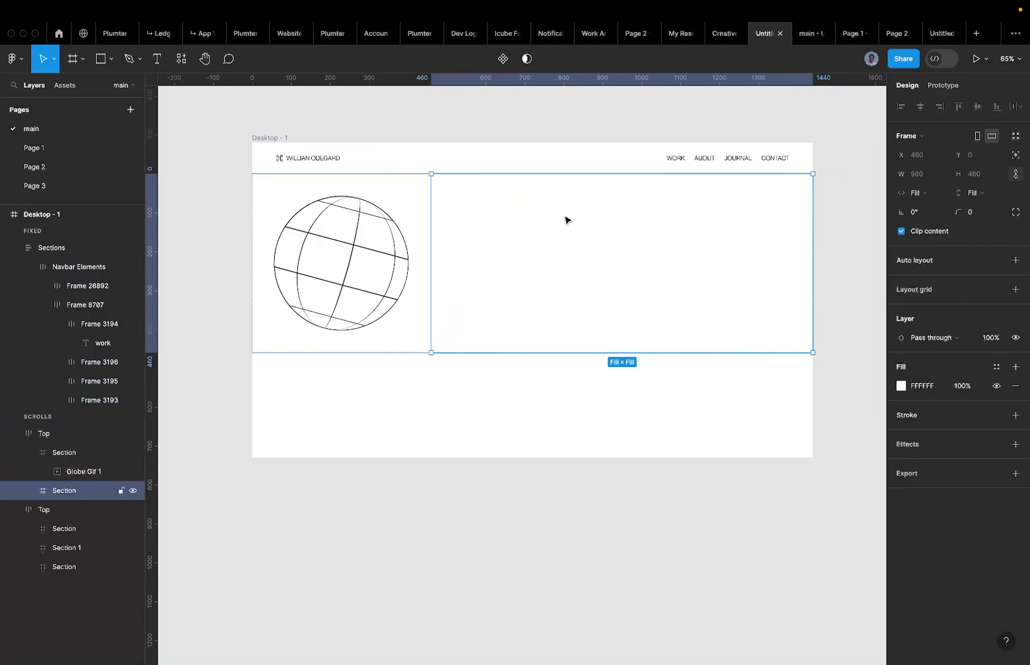
Drag the right hero section out below Desktop - 1 and rename it HERO TEXT.
{"action": "scroll", "coordinate": [565, 221], "scroll_direction": "down", "scroll_amount": 3}
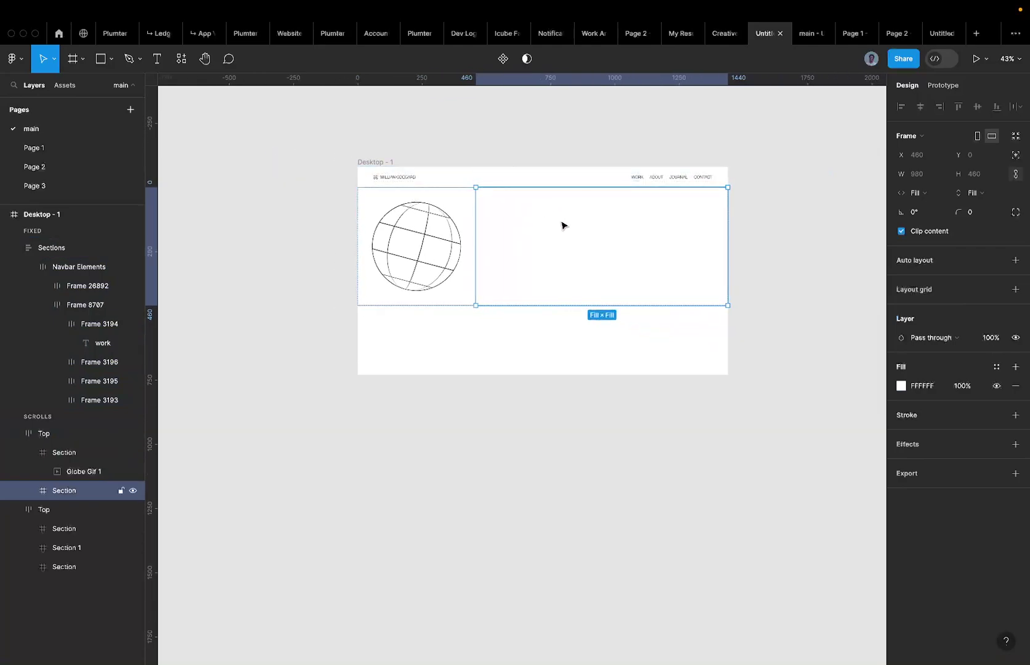
{"action": "left_click_drag", "start_coordinate": [562, 225], "coordinate": [549, 559]}
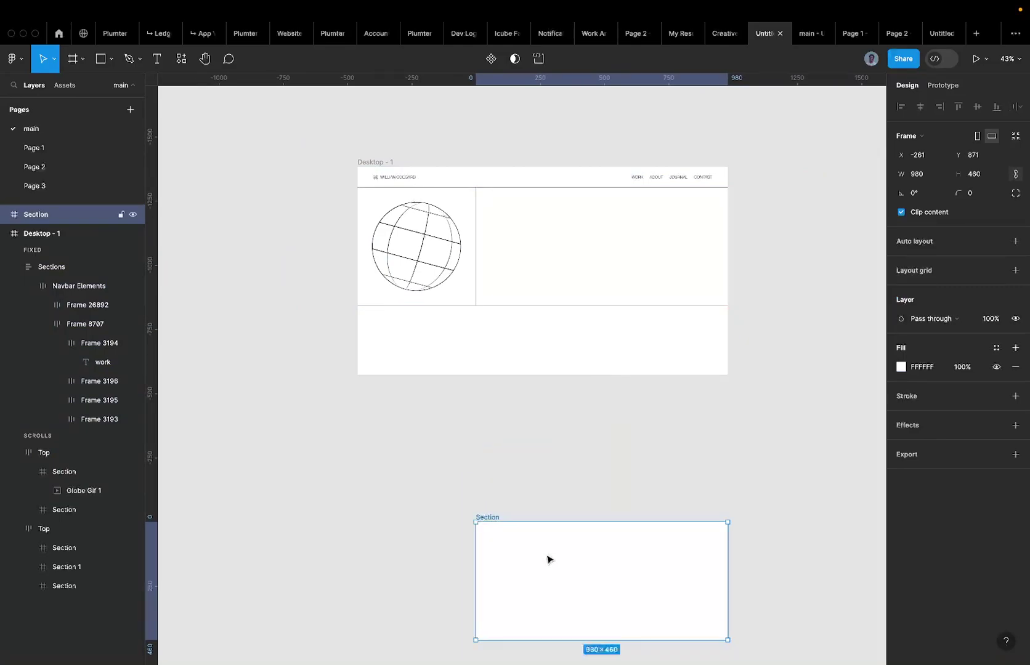
{"action": "key", "text": "ctrl+z"}
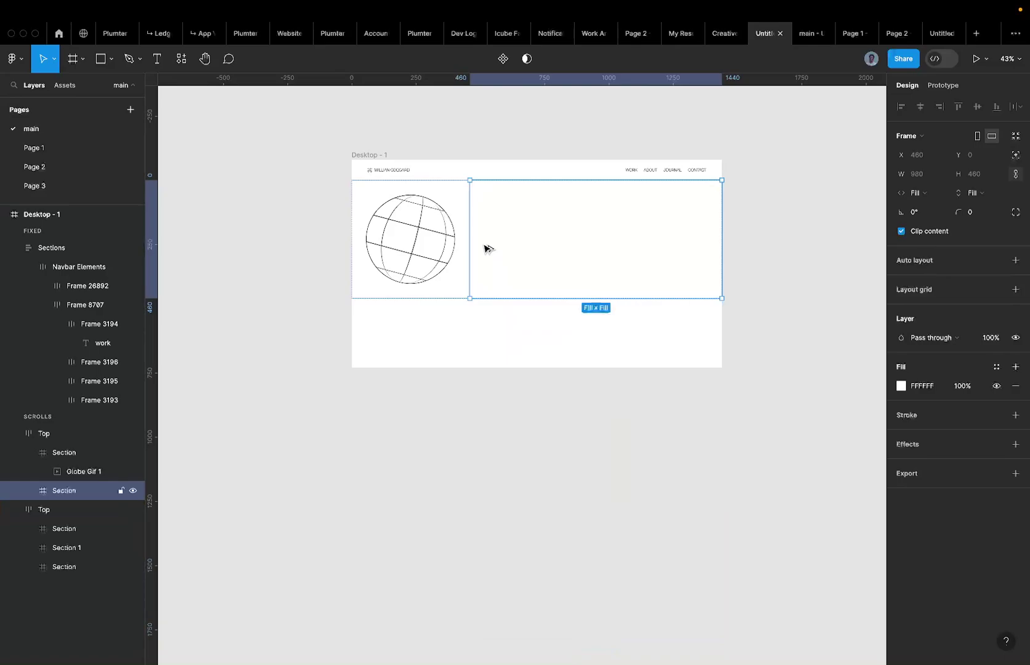
{"action": "left_click_drag", "start_coordinate": [488, 248], "coordinate": [540, 377]}
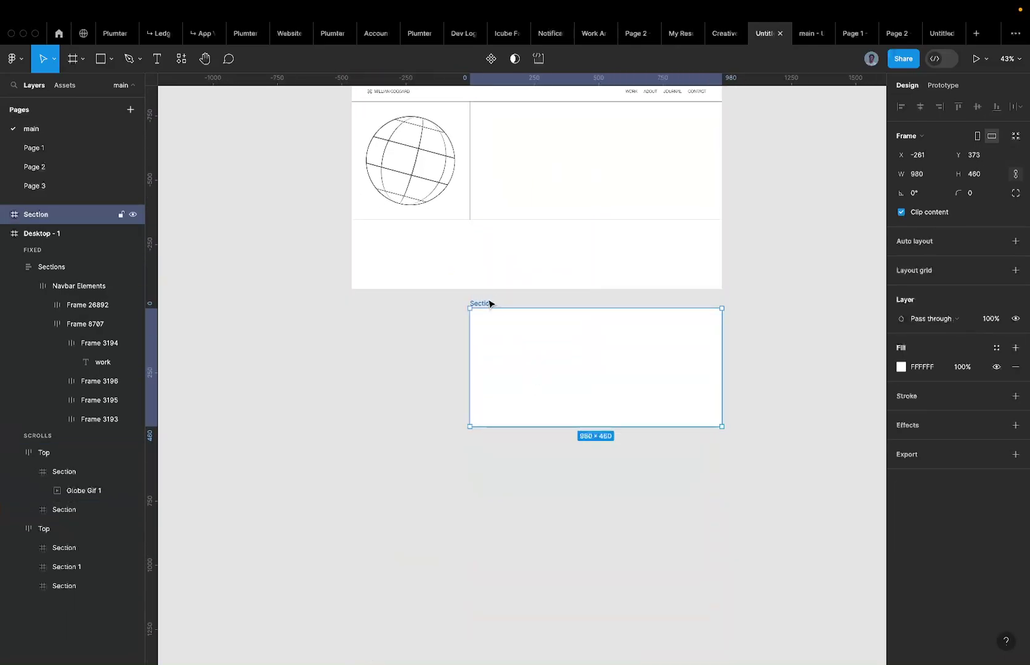
{"action": "double_click", "coordinate": [482, 303]}
{"action": "key", "text": "BackSpace"}
{"action": "type", "text": "R"}
{"action": "type", "text": "ERO TEXT"}
{"action": "key", "text": "Return"}
Place a text box in HERO TEXT, type 'CREATIVE', and compare against the reference prototypes.
{"action": "key", "text": "t"}
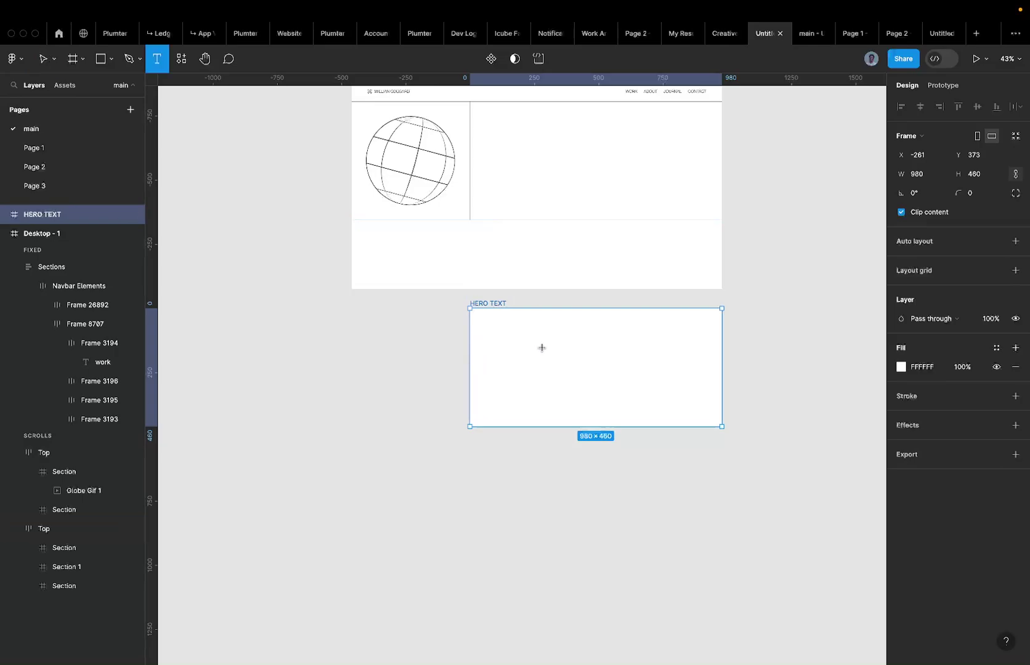
{"action": "left_click", "coordinate": [496, 360]}
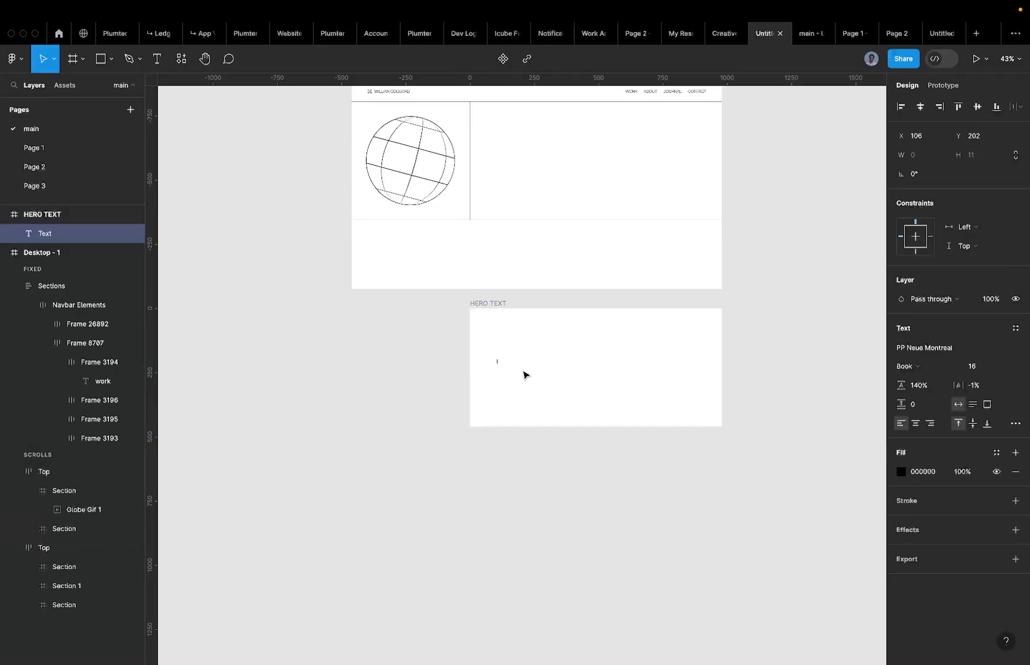
{"action": "type", "text": "creat"}
{"action": "scroll", "coordinate": [522, 369], "scroll_direction": "up", "scroll_amount": 5}
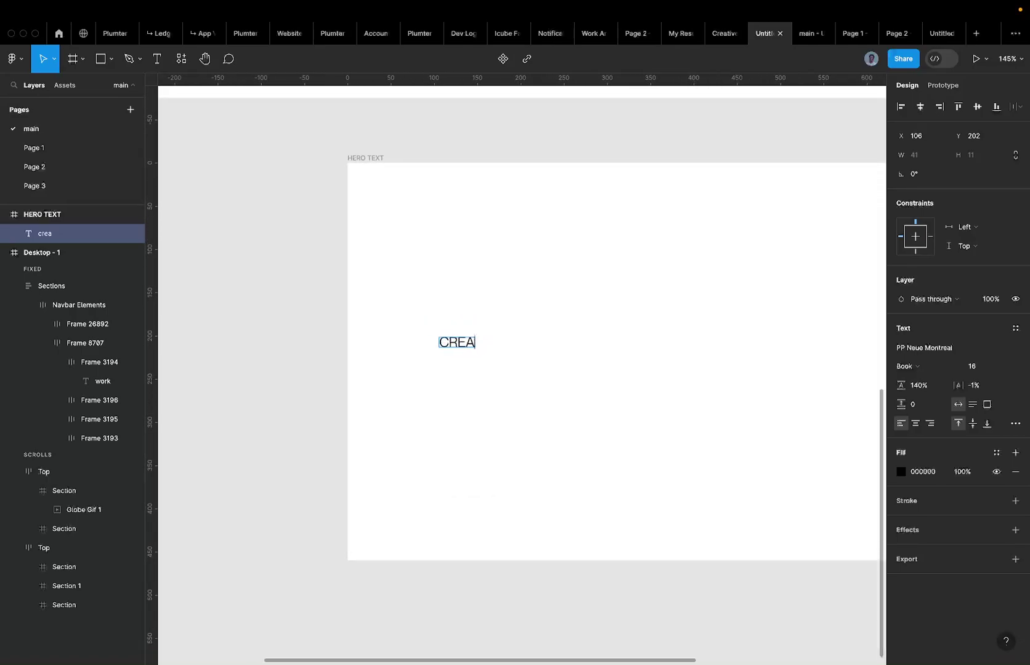
{"action": "type", "text": "IVE"}
{"action": "key", "text": "super+a"}
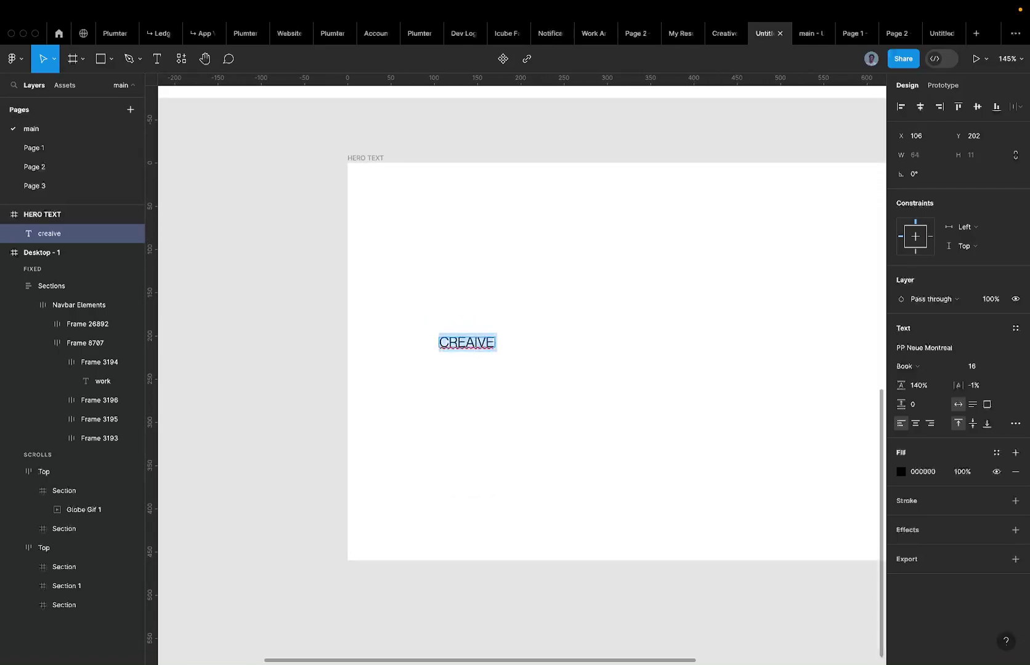
{"action": "left_click", "coordinate": [856, 34]}
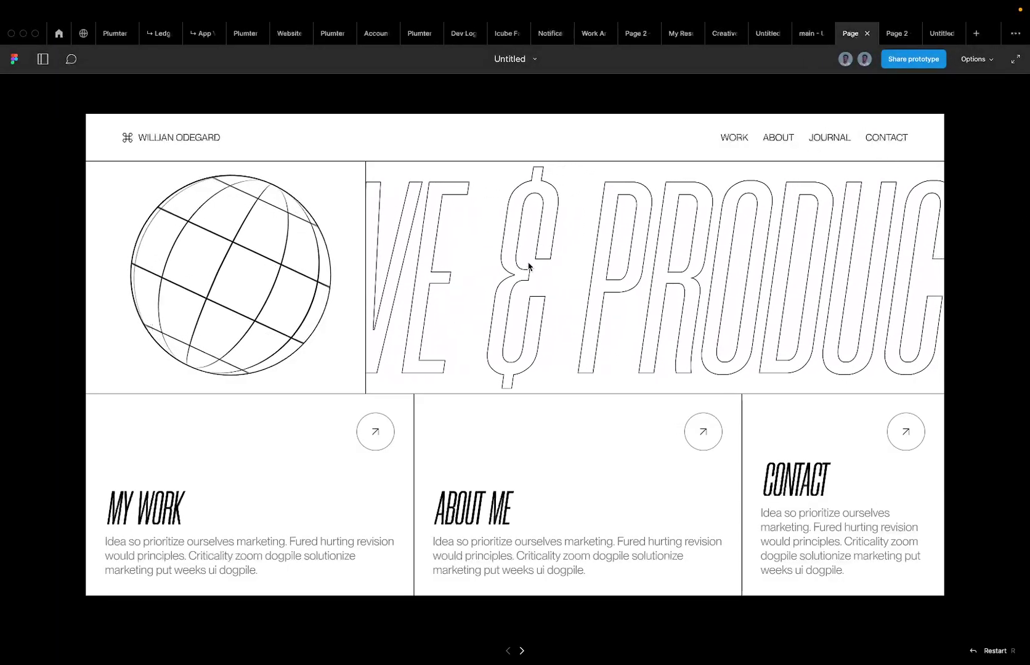
{"action": "left_click", "coordinate": [805, 35]}
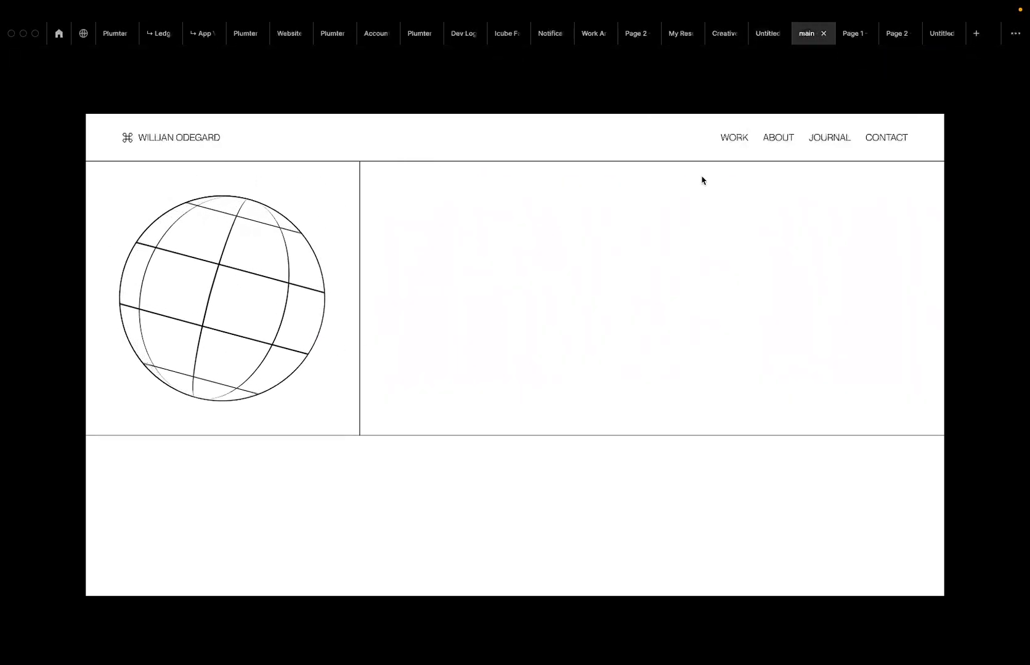
{"action": "left_click", "coordinate": [762, 36]}
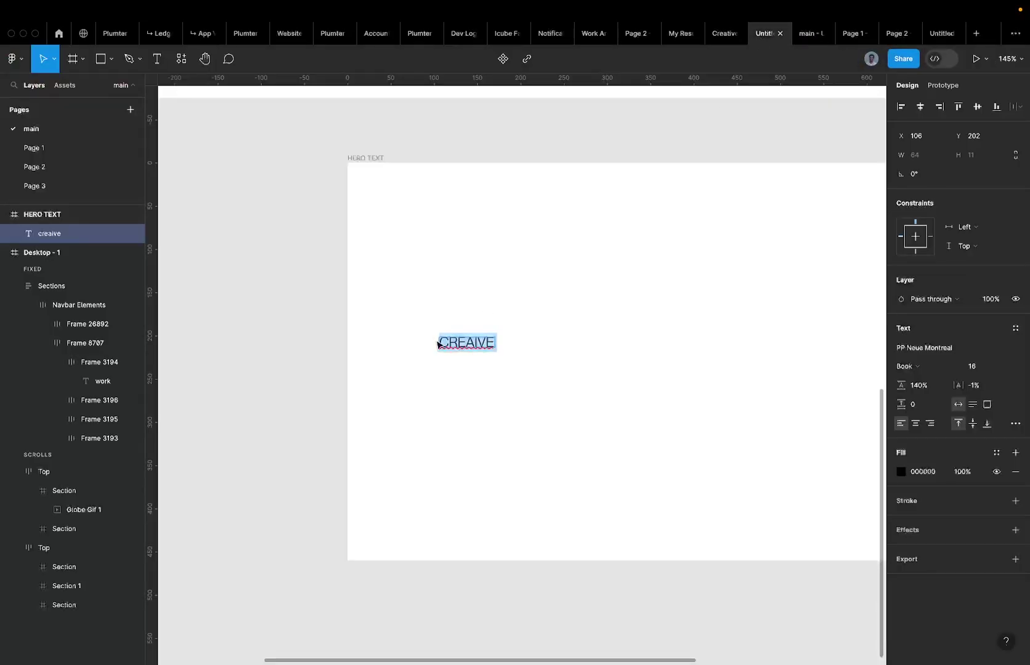
Change the text to 'CREATIVE & PRODUCT DESIGNER', fixing a typo.
{"action": "key", "text": "Return"}
{"action": "type", "text": "CREA"}
{"action": "type", "text": "TIVE"}
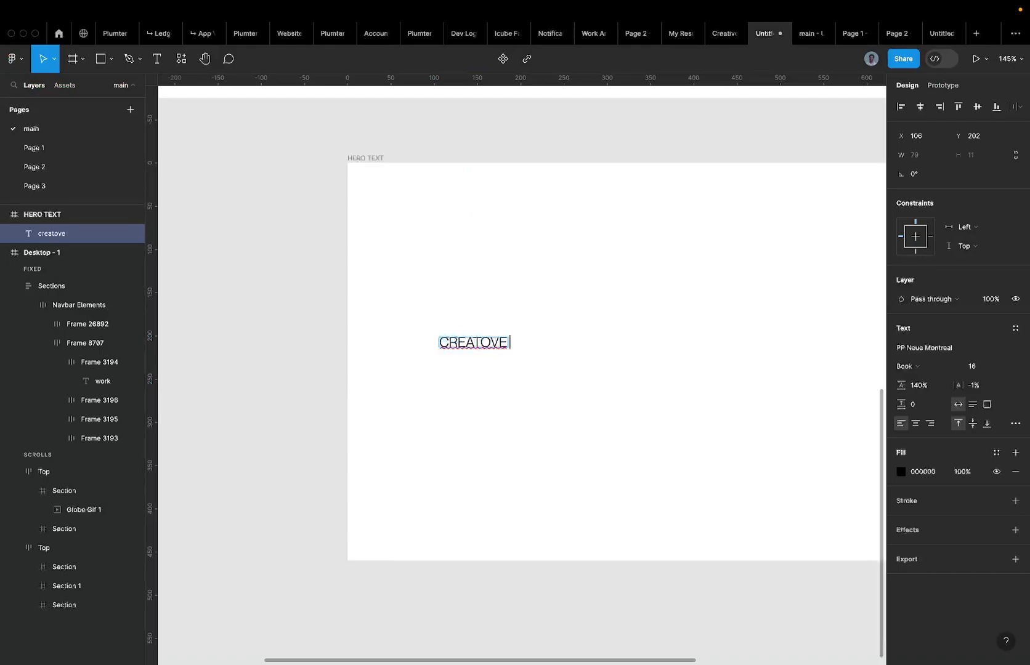
{"action": "key", "text": "BackSpace"}
{"action": "key", "text": "BackSpace"}
{"action": "type", "text": "VE & PRODUCT"}
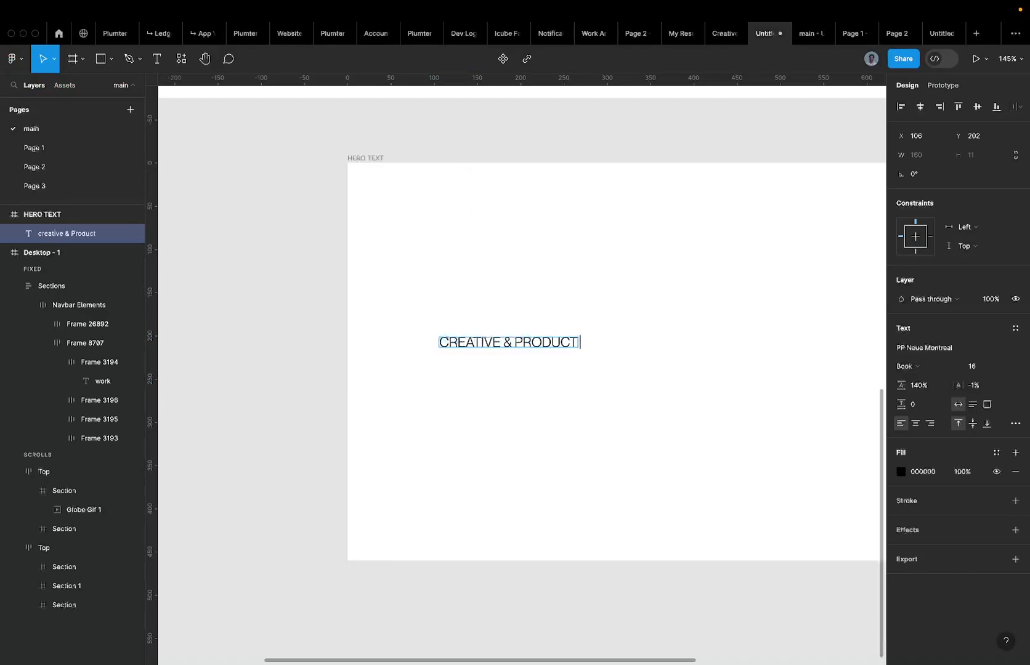
{"action": "type", "text": " DESIGNER"}
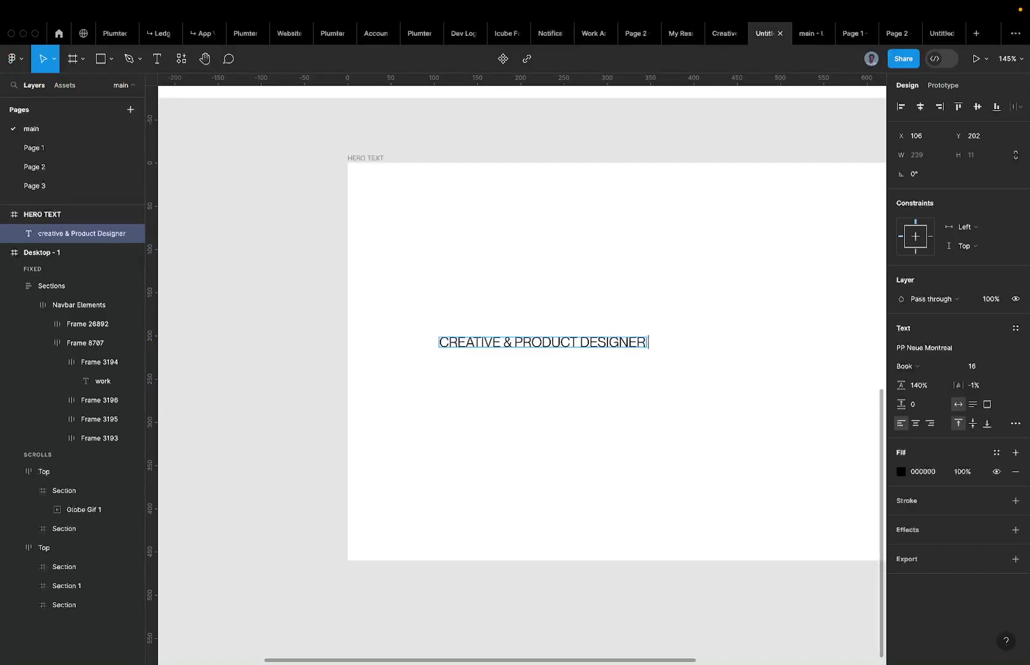
{"action": "key", "text": "Escape"}
Set the hero text to Morganite Book Italic at font size 400.
{"action": "scroll", "coordinate": [471, 333], "scroll_direction": "right", "scroll_amount": 3}
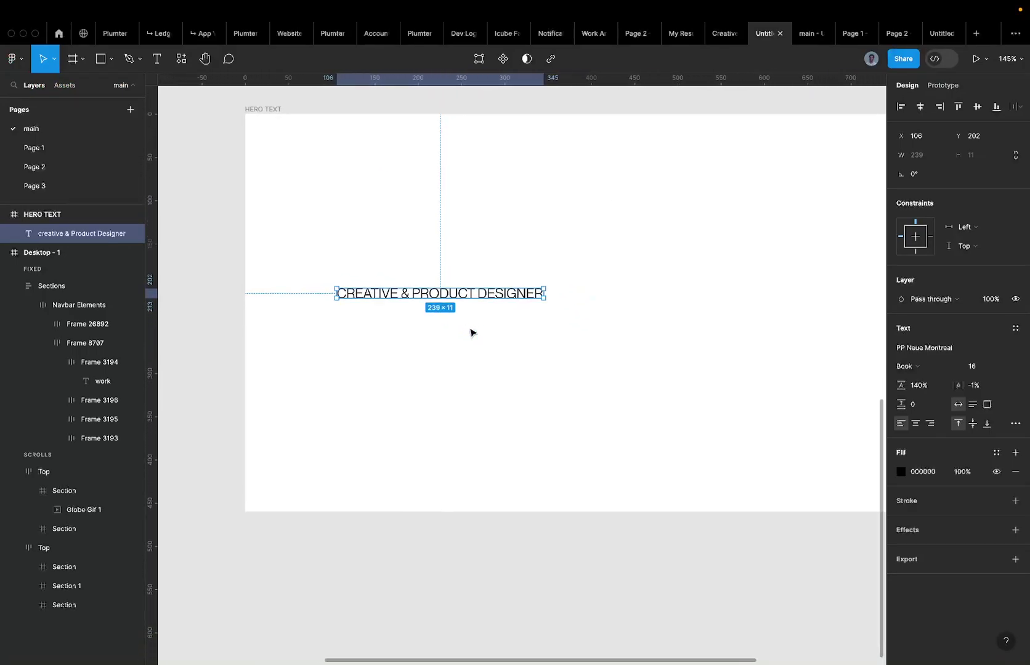
{"action": "scroll", "coordinate": [471, 333], "scroll_direction": "down", "scroll_amount": 5, "text": "ctrl"}
{"action": "left_click", "coordinate": [920, 347]}
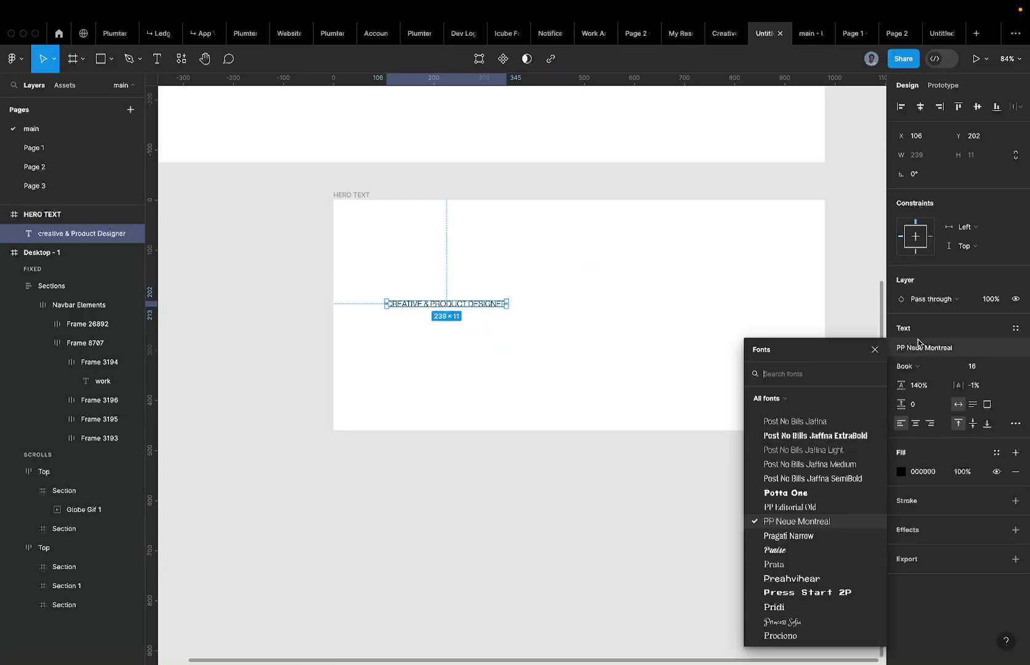
{"action": "type", "text": "morga"}
{"action": "key", "text": "Return"}
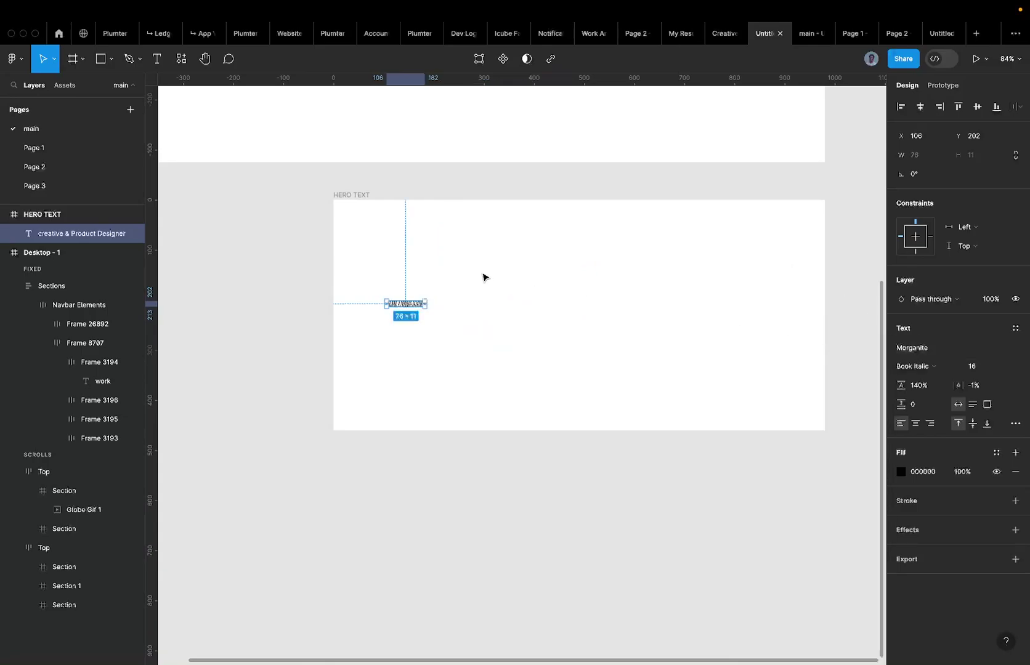
{"action": "scroll", "coordinate": [417, 301], "scroll_direction": "up", "scroll_amount": 3}
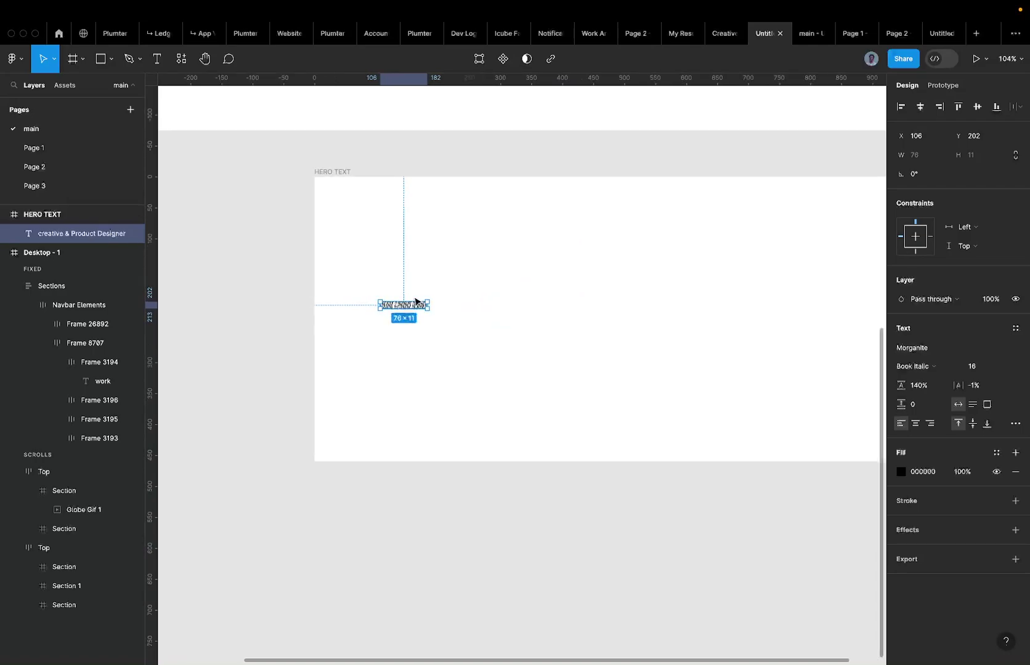
{"action": "left_click", "coordinate": [968, 368]}
{"action": "type", "text": "400"}
{"action": "key", "text": "Return"}
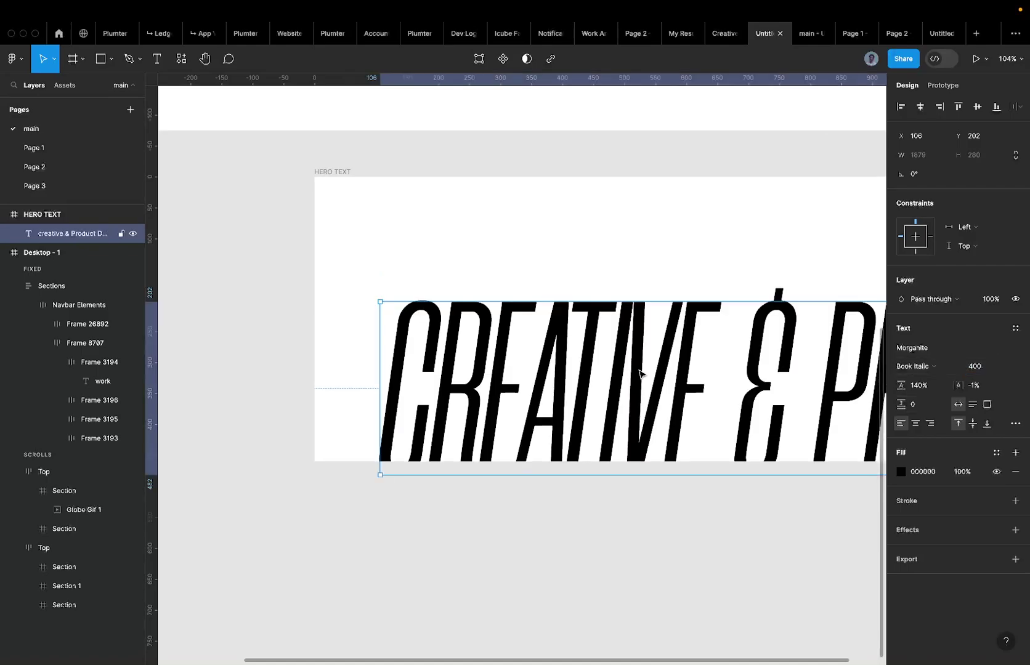
Move the hero text up and left in its frame and set letter spacing to 0%.
{"action": "scroll", "coordinate": [551, 344], "scroll_direction": "down", "scroll_amount": 3}
{"action": "left_click_drag", "start_coordinate": [551, 343], "coordinate": [530, 296]}
{"action": "left_click", "coordinate": [976, 385]}
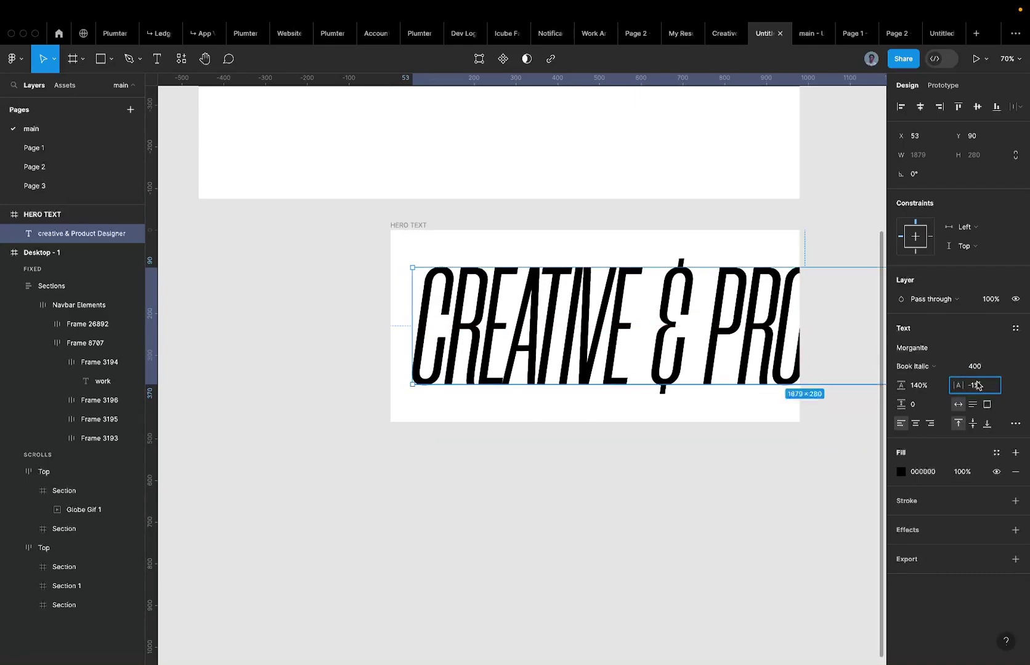
{"action": "type", "text": "0"}
{"action": "key", "text": "Return"}
{"action": "scroll", "coordinate": [516, 353], "scroll_direction": "right", "scroll_amount": 5}
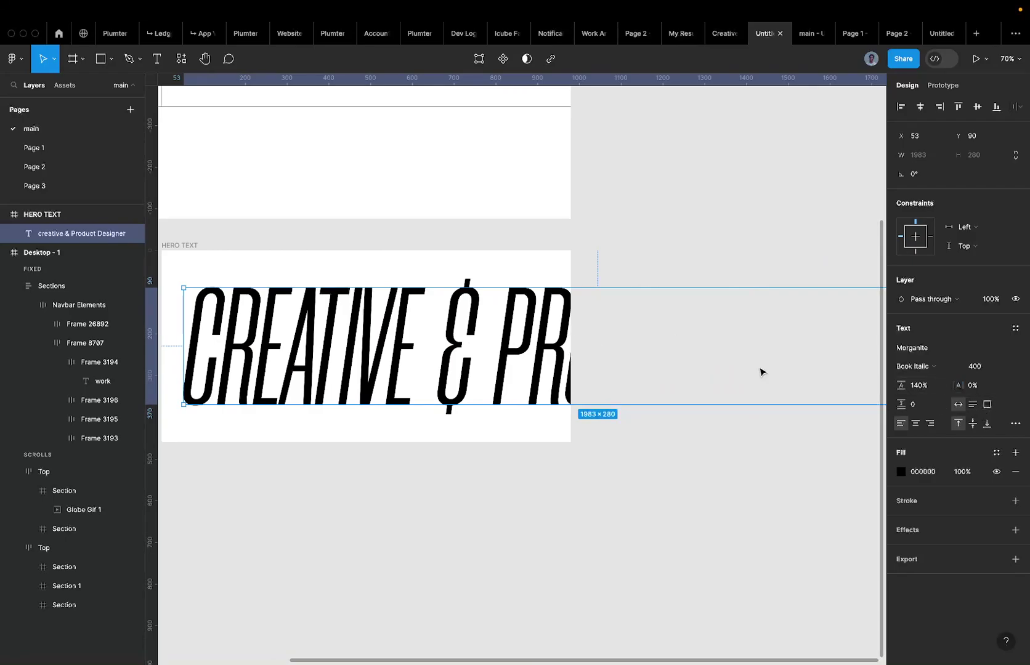
{"action": "left_click", "coordinate": [1014, 424]}
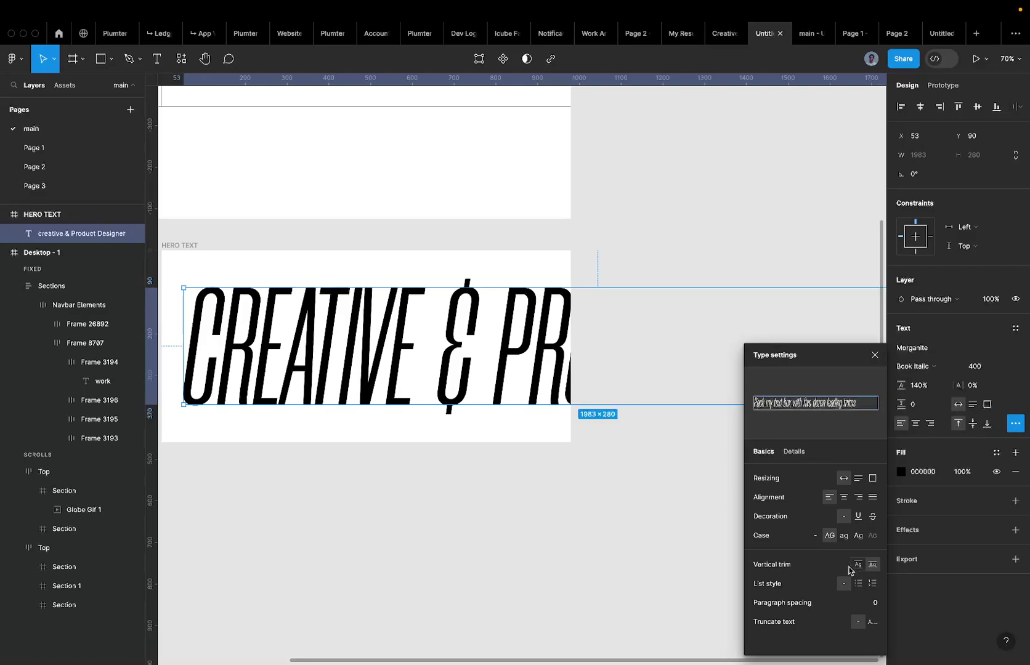
{"action": "left_click", "coordinate": [850, 567]}
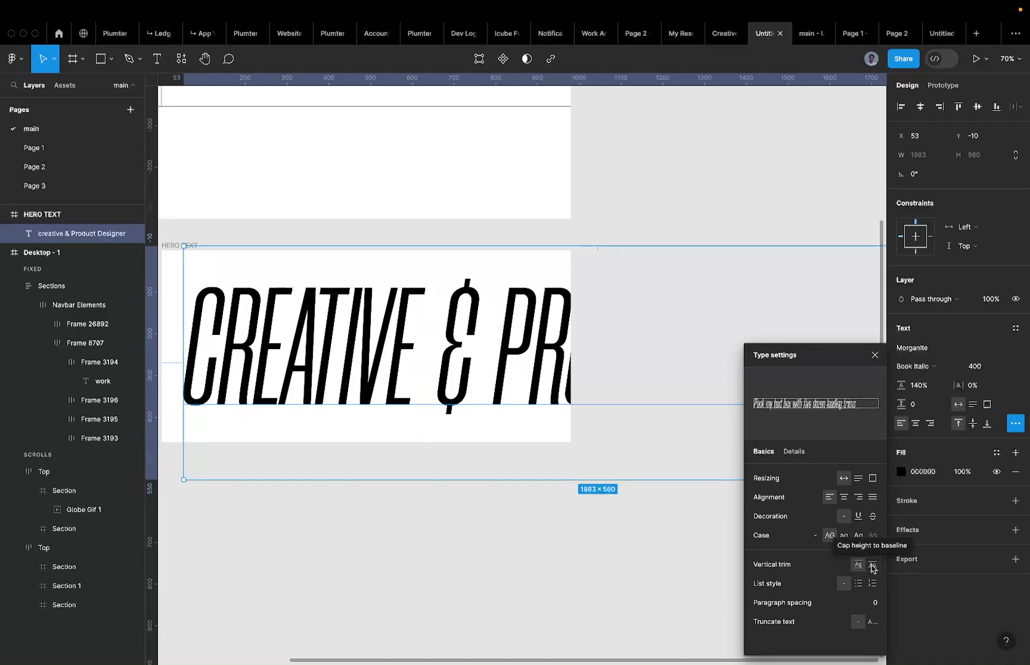
{"action": "left_click", "coordinate": [872, 565]}
{"action": "scroll", "coordinate": [369, 339], "scroll_direction": "left", "scroll_amount": 1}
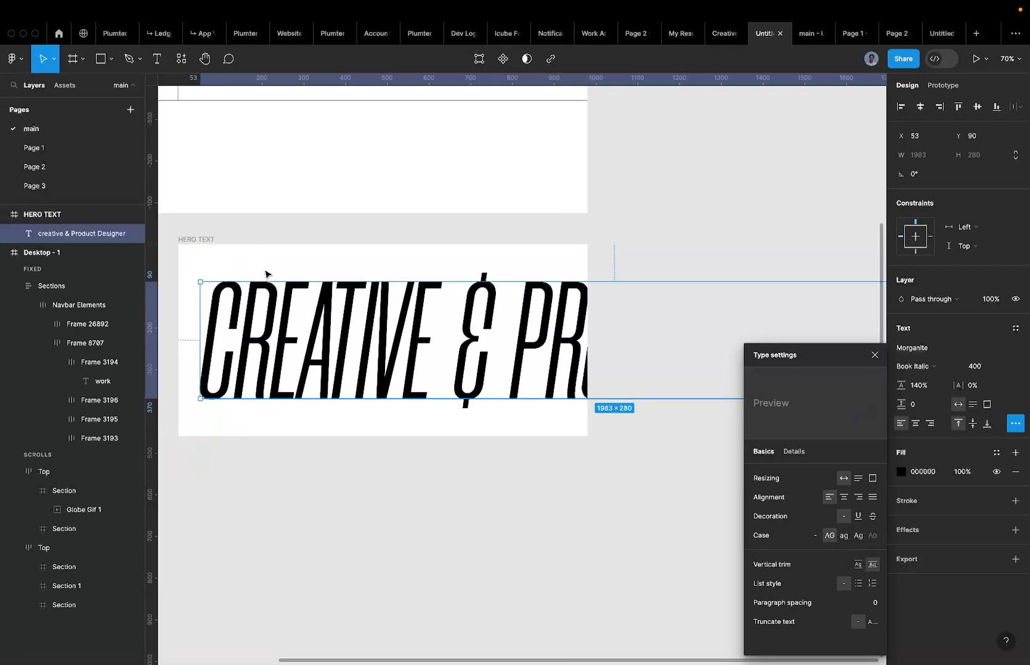
{"action": "scroll", "coordinate": [260, 296], "scroll_direction": "up", "scroll_amount": 2}
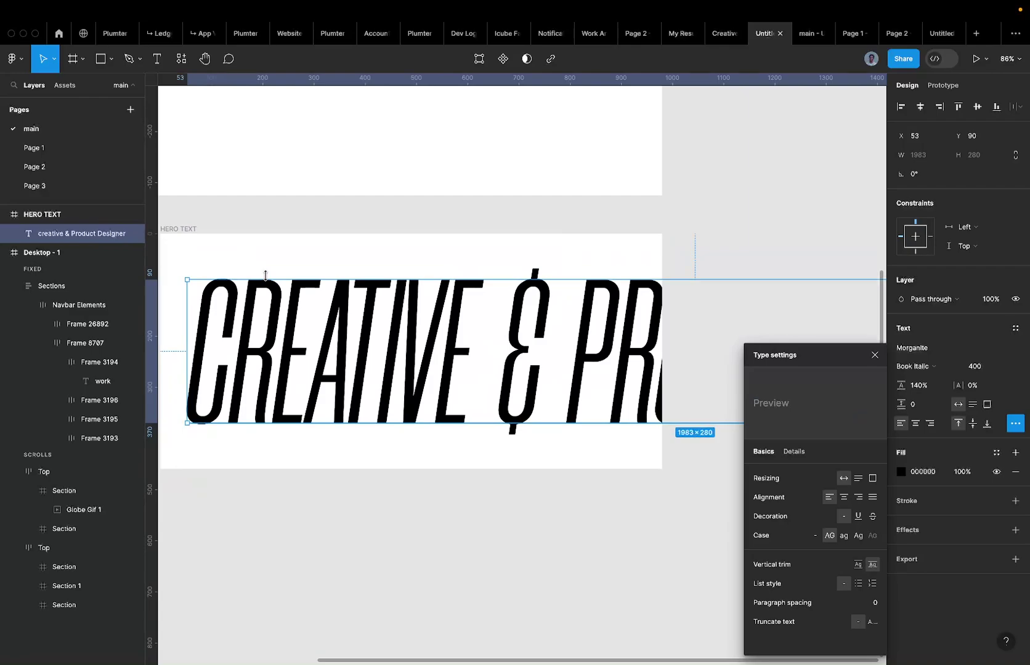
{"action": "left_click", "coordinate": [409, 286]}
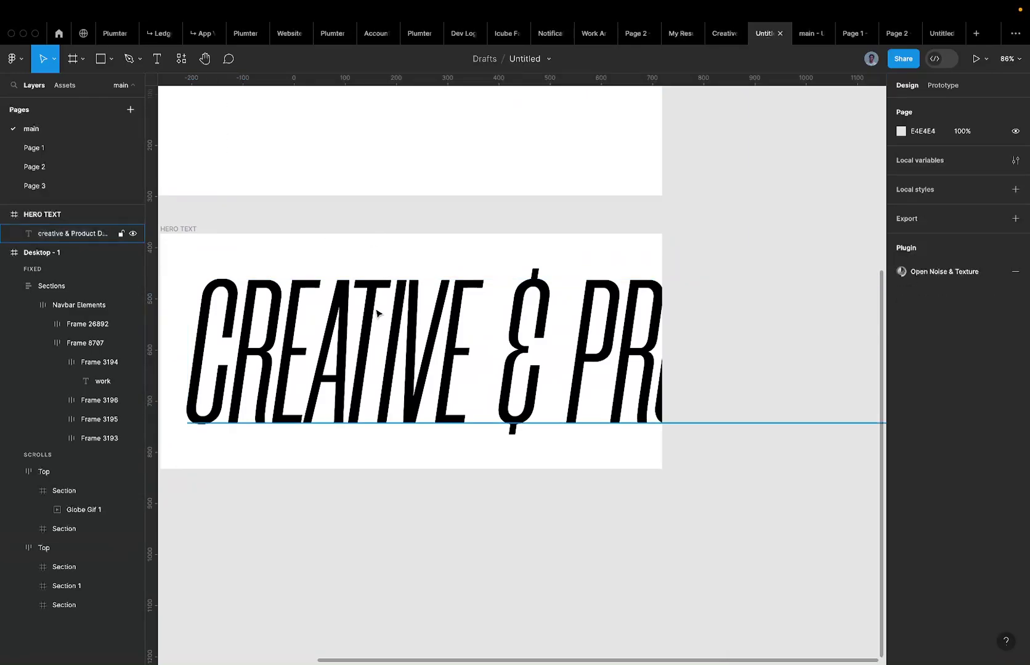
{"action": "scroll", "coordinate": [369, 315], "scroll_direction": "down", "scroll_amount": 4}
{"action": "scroll", "coordinate": [348, 320], "scroll_direction": "up", "scroll_amount": 2}
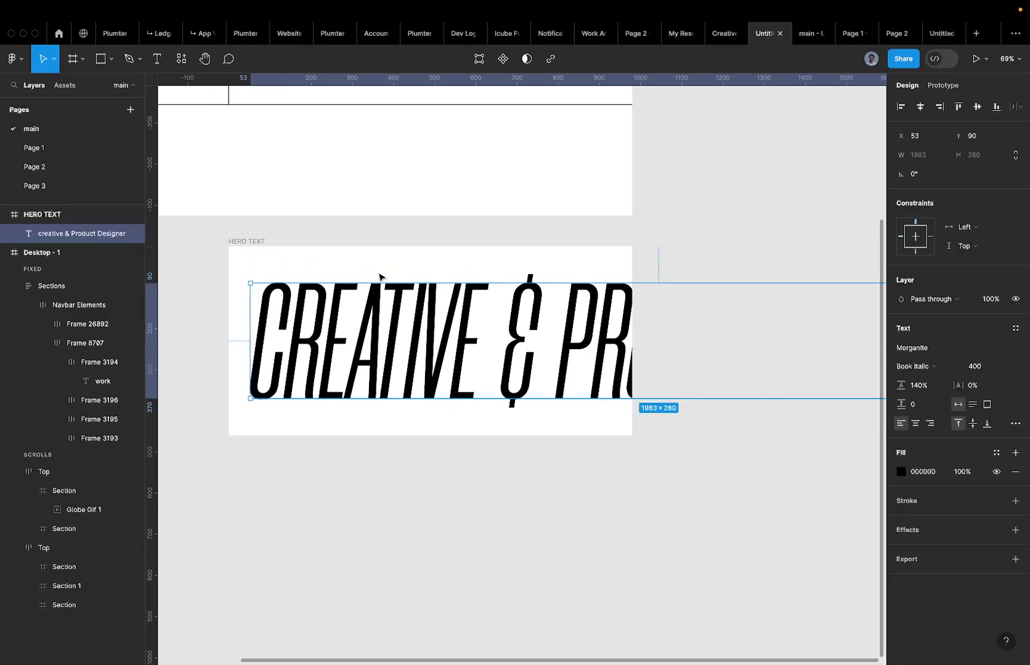
Give the hero text a black stroke and FFFFFF fill, then select the HERO TEXT frame.
{"action": "left_click", "coordinate": [1015, 500]}
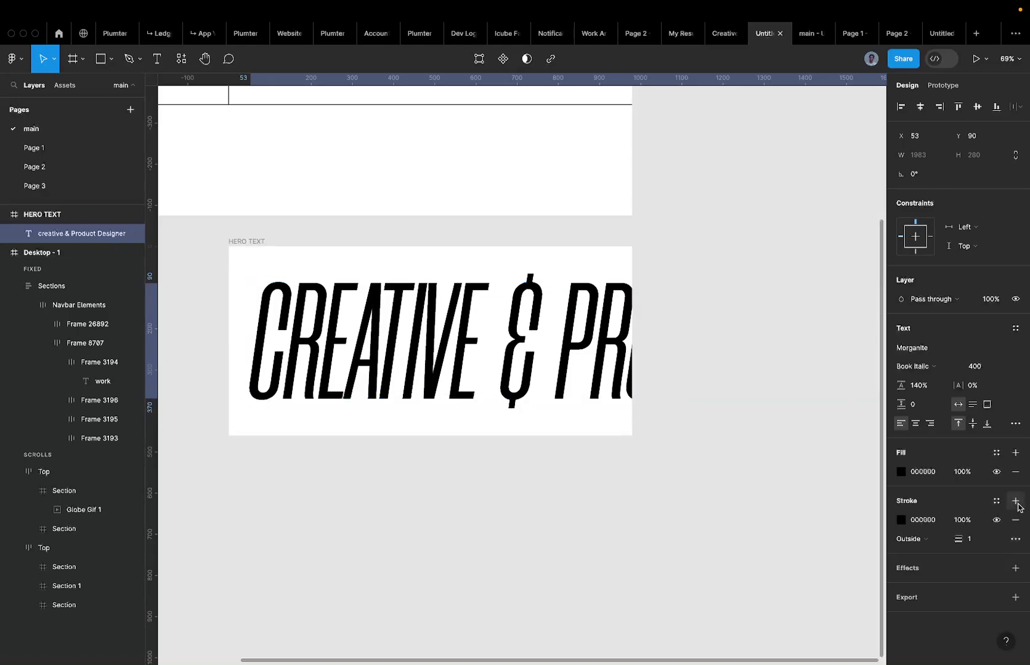
{"action": "left_click", "coordinate": [923, 471]}
{"action": "type", "text": "FFFFFF"}
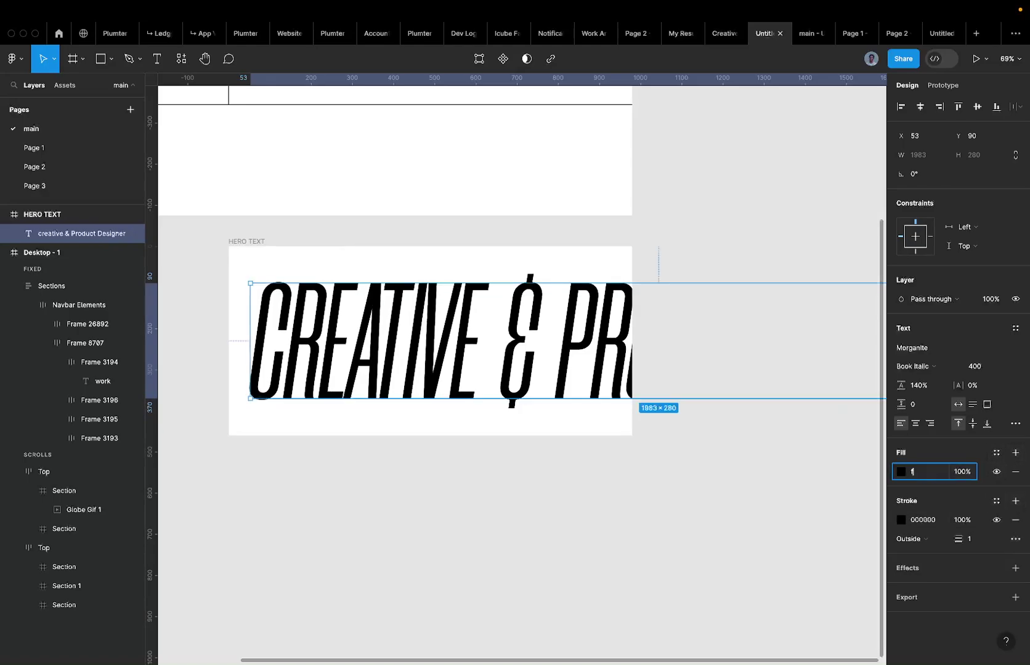
{"action": "key", "text": "Return"}
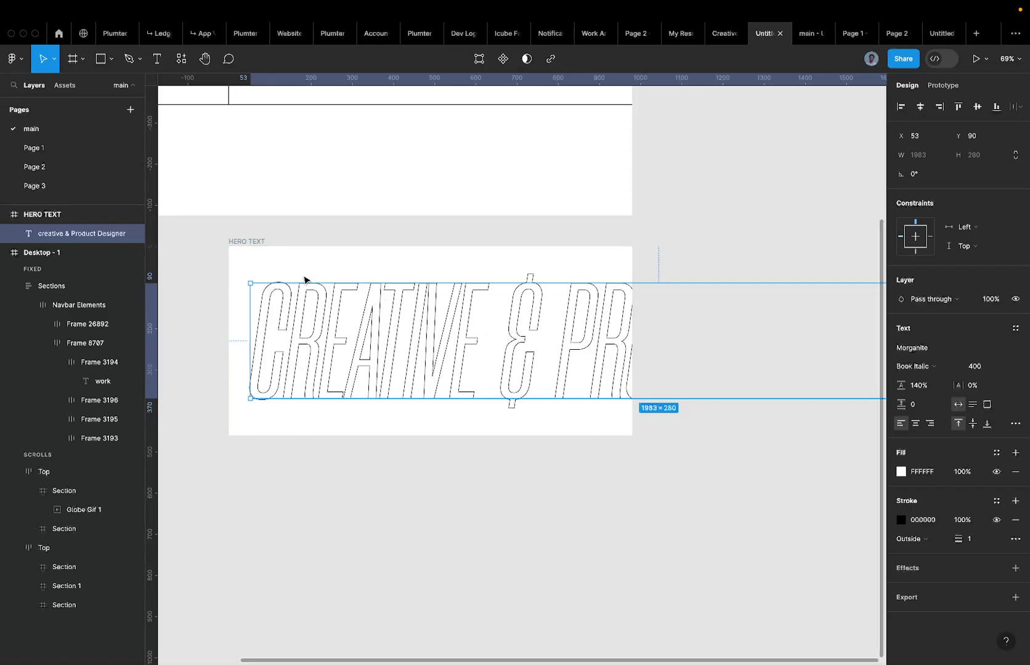
{"action": "left_click", "coordinate": [288, 294]}
{"action": "scroll", "coordinate": [287, 298], "scroll_direction": "left", "scroll_amount": 2}
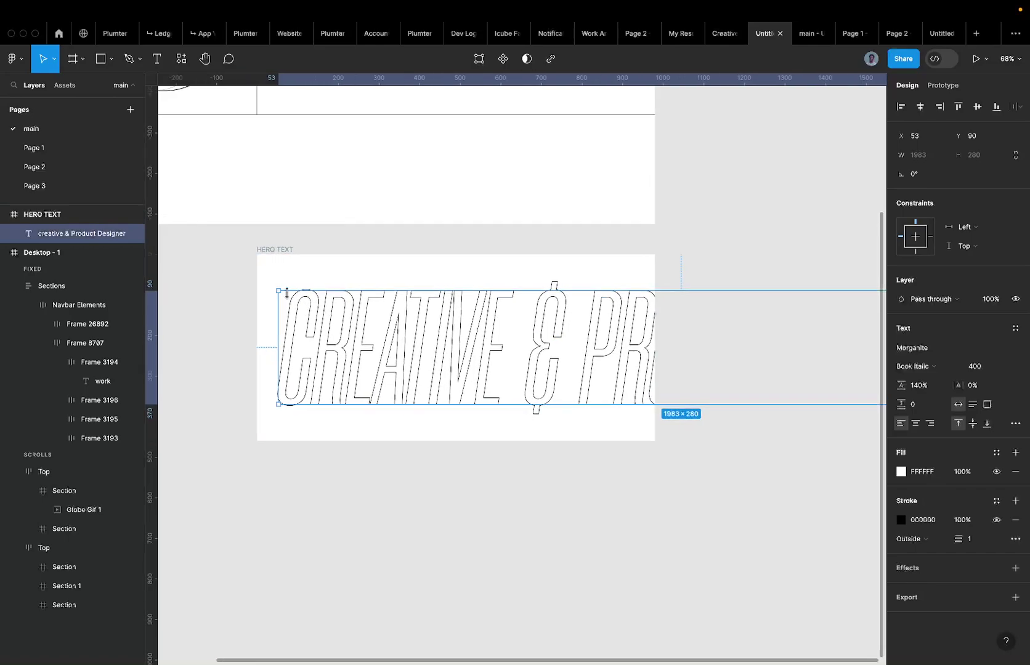
{"action": "left_click", "coordinate": [277, 250]}
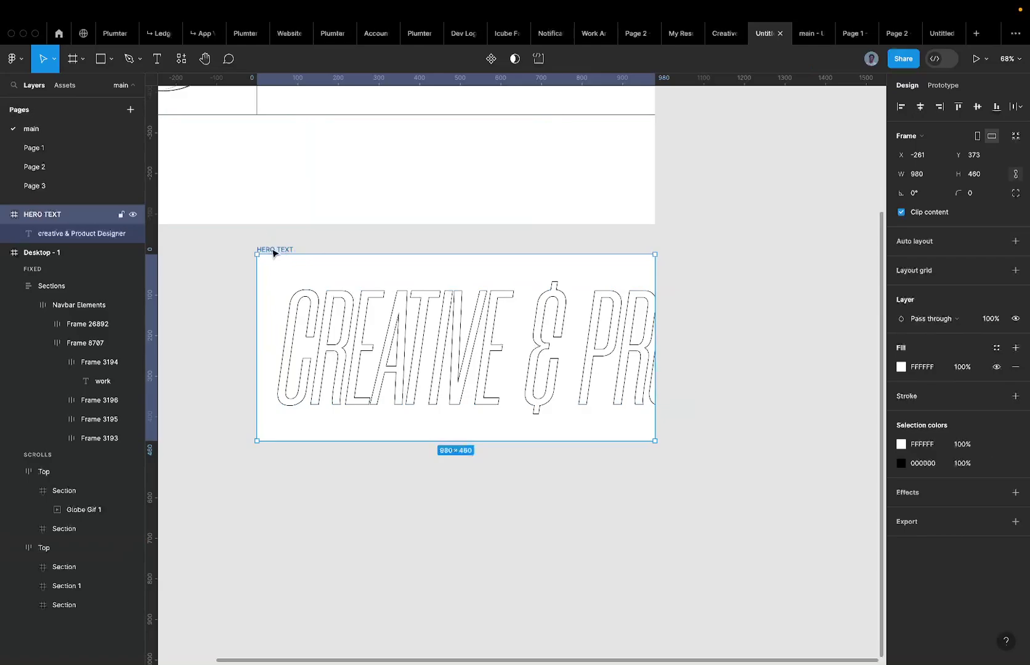
Add auto layout to the HERO TEXT frame, then undo it.
{"action": "key", "text": "shift+a"}
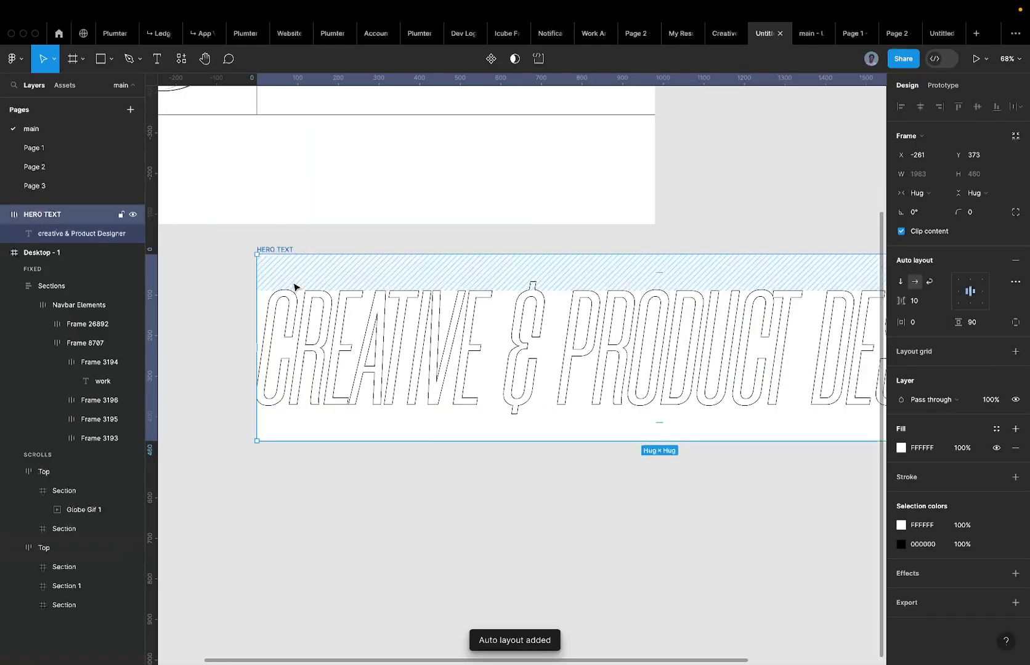
{"action": "scroll", "coordinate": [374, 273], "scroll_direction": "down", "scroll_amount": 5}
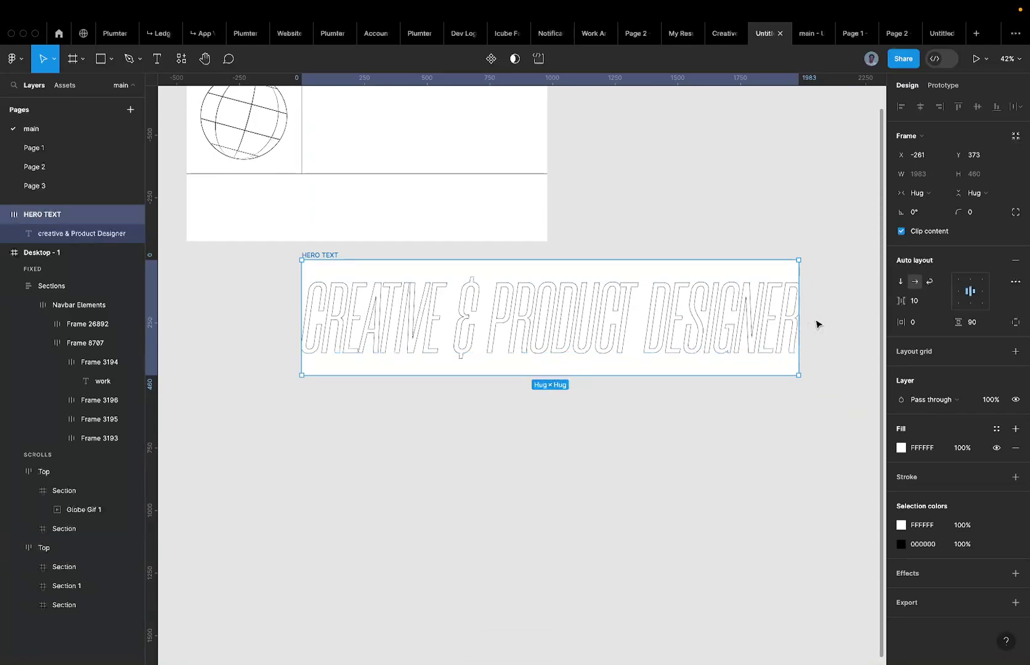
{"action": "scroll", "coordinate": [816, 325], "scroll_direction": "up", "scroll_amount": 5}
{"action": "scroll", "coordinate": [816, 324], "scroll_direction": "left", "scroll_amount": 4}
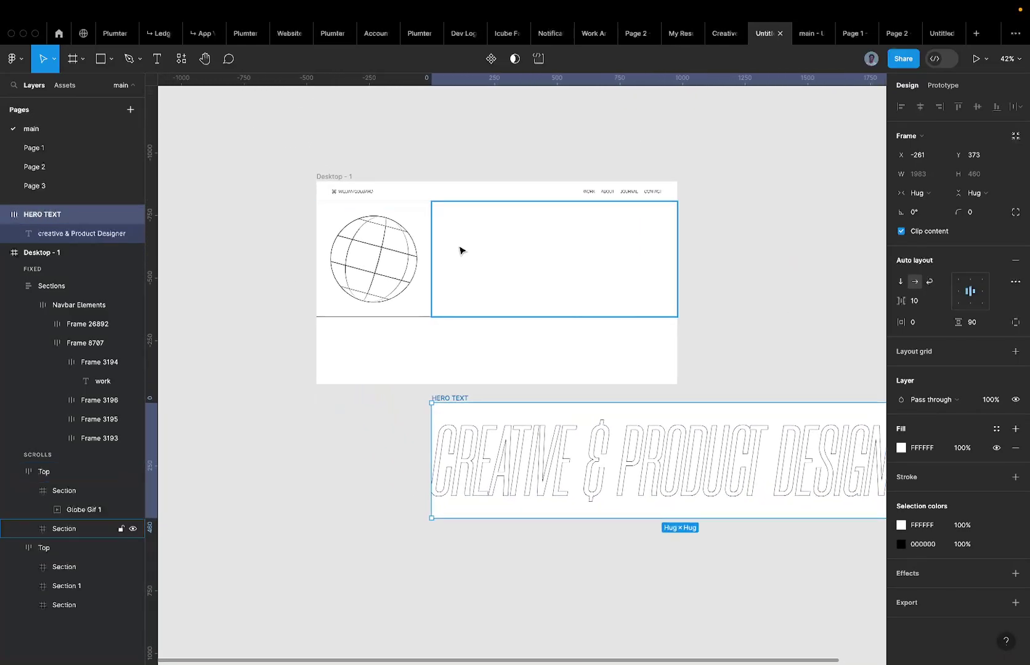
{"action": "key", "text": "ctrl+z"}
Left-align the outlined text, nudge it to X 40, and centre it vertically in the frame.
{"action": "left_click", "coordinate": [475, 451]}
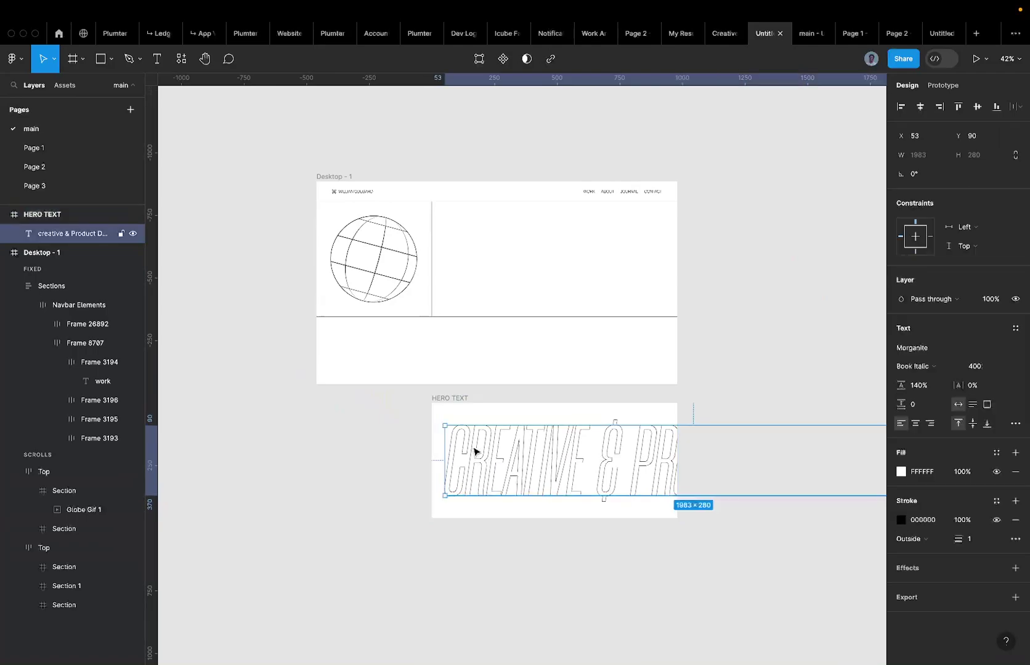
{"action": "left_click", "coordinate": [455, 397]}
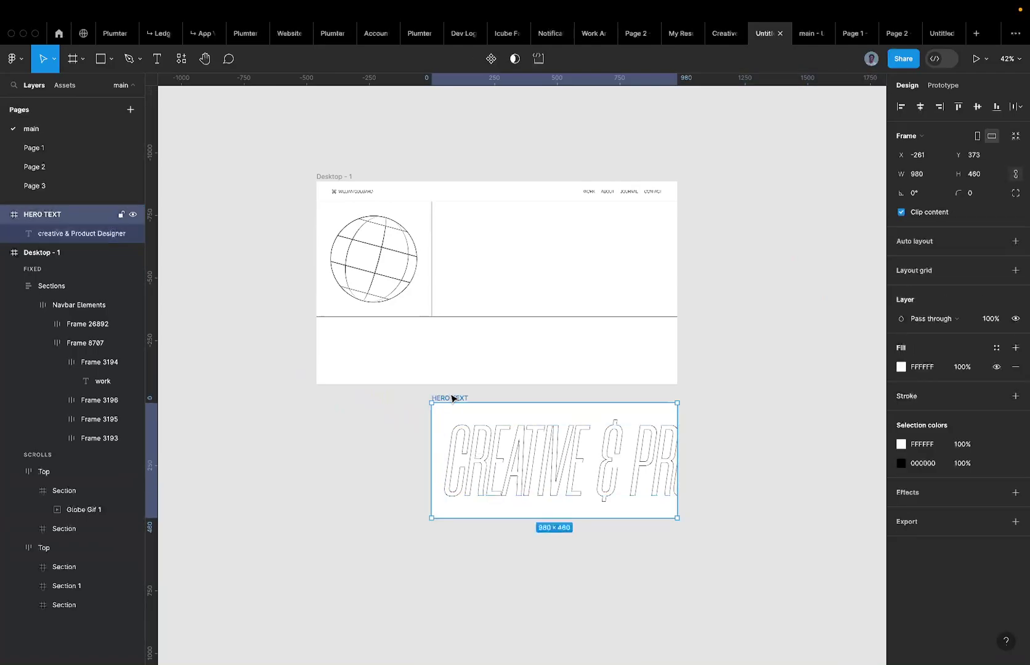
{"action": "left_click", "coordinate": [516, 461]}
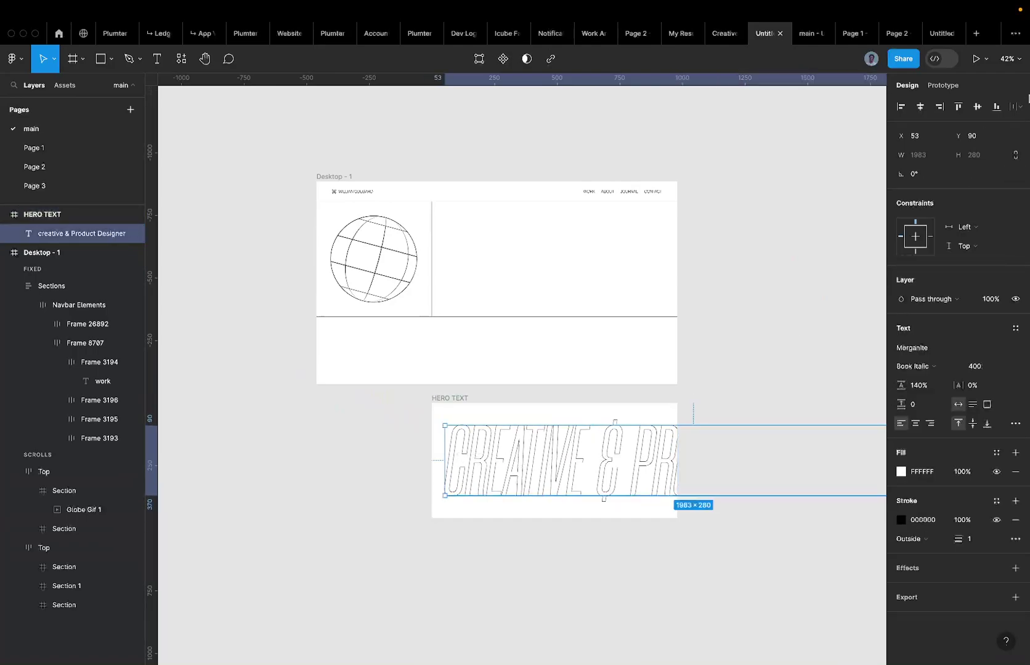
{"action": "left_click", "coordinate": [905, 106]}
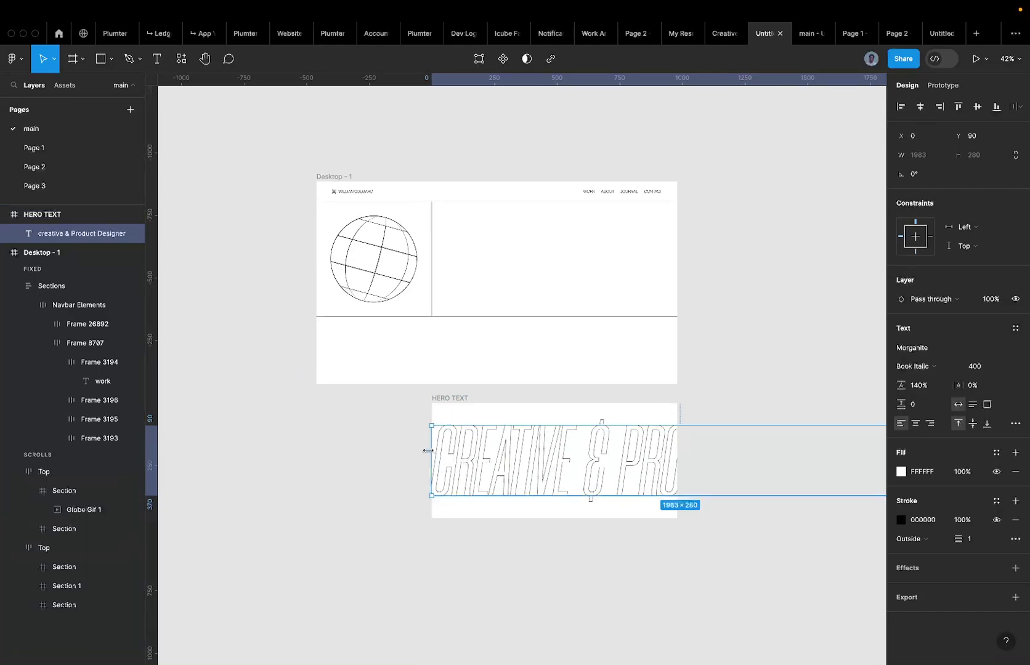
{"action": "scroll", "coordinate": [427, 451], "scroll_direction": "up", "scroll_amount": 5}
{"action": "key", "text": "shift+Right"}
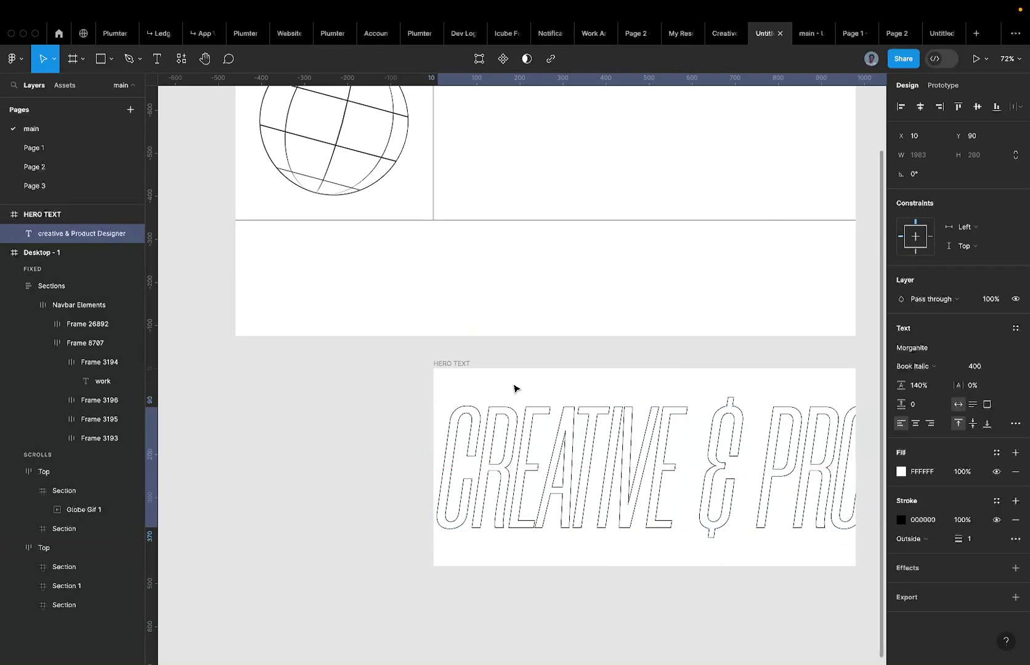
{"action": "key", "text": "shift+Right"}
{"action": "key", "text": "shift+Right"}
{"action": "key", "text": "shift+Left"}
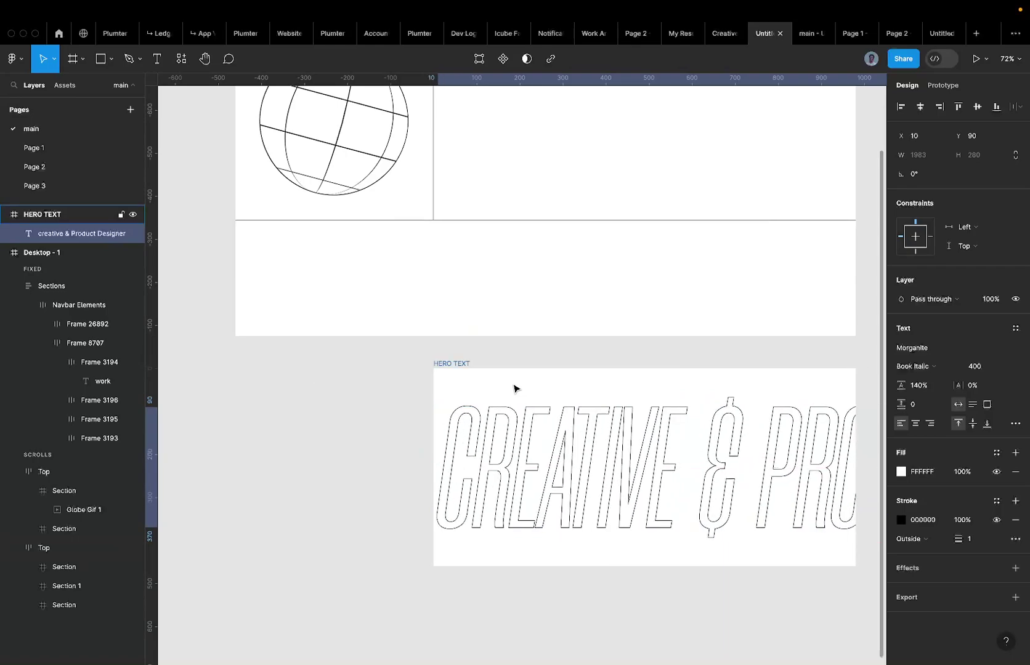
{"action": "key", "text": "shift+Right"}
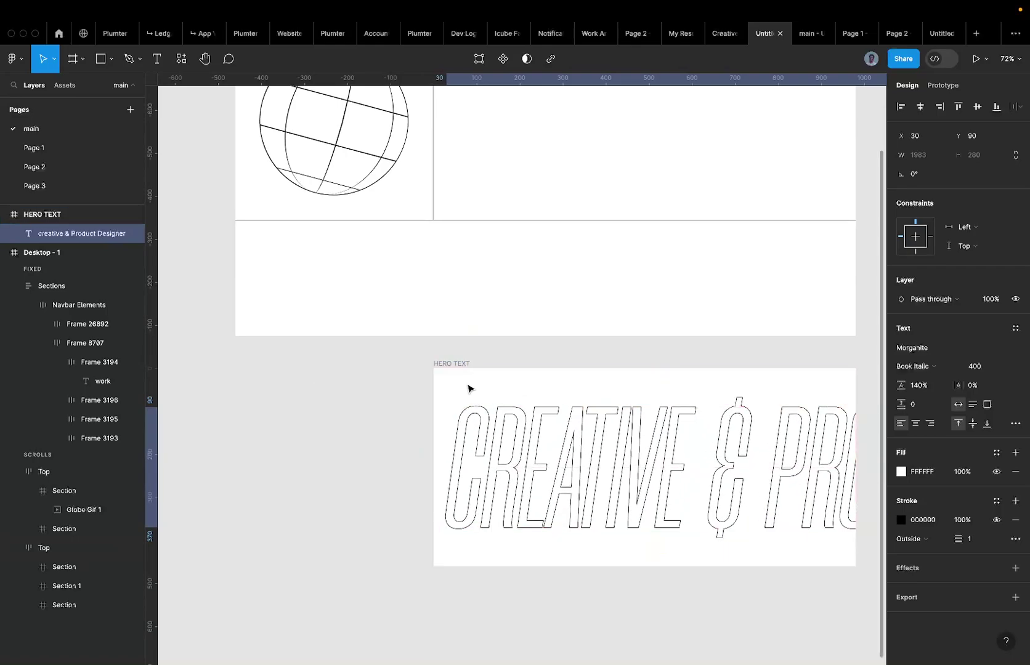
{"action": "key", "text": "shift+Right"}
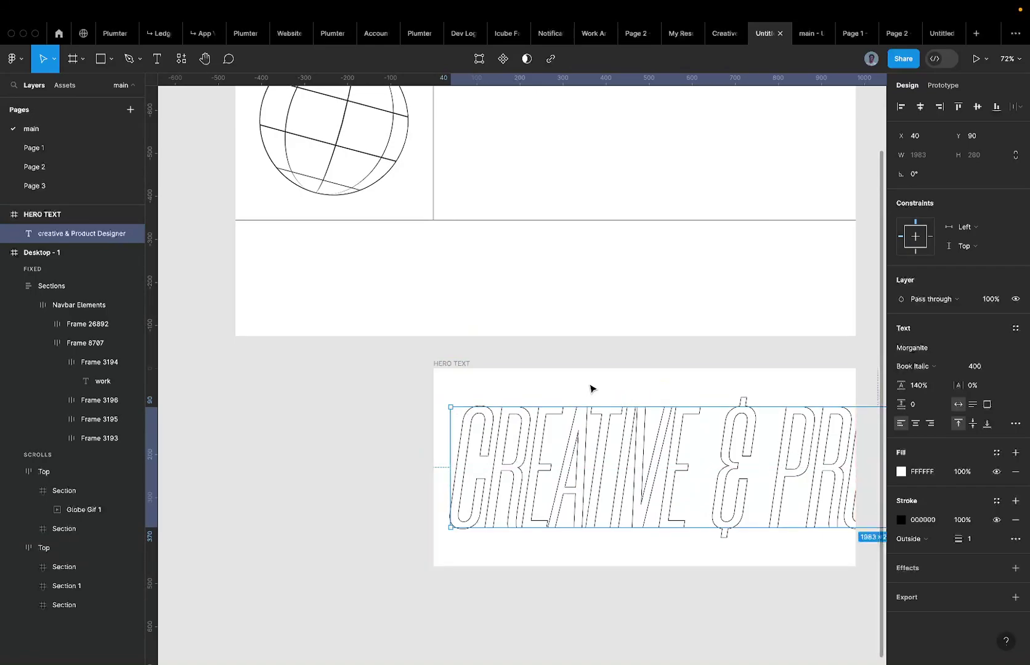
{"action": "left_click", "coordinate": [978, 107]}
Alt-drag the HERO TEXT frame to duplicate it to the right at X 852.
{"action": "scroll", "coordinate": [567, 367], "scroll_direction": "down", "scroll_amount": 5, "text": "ctrl"}
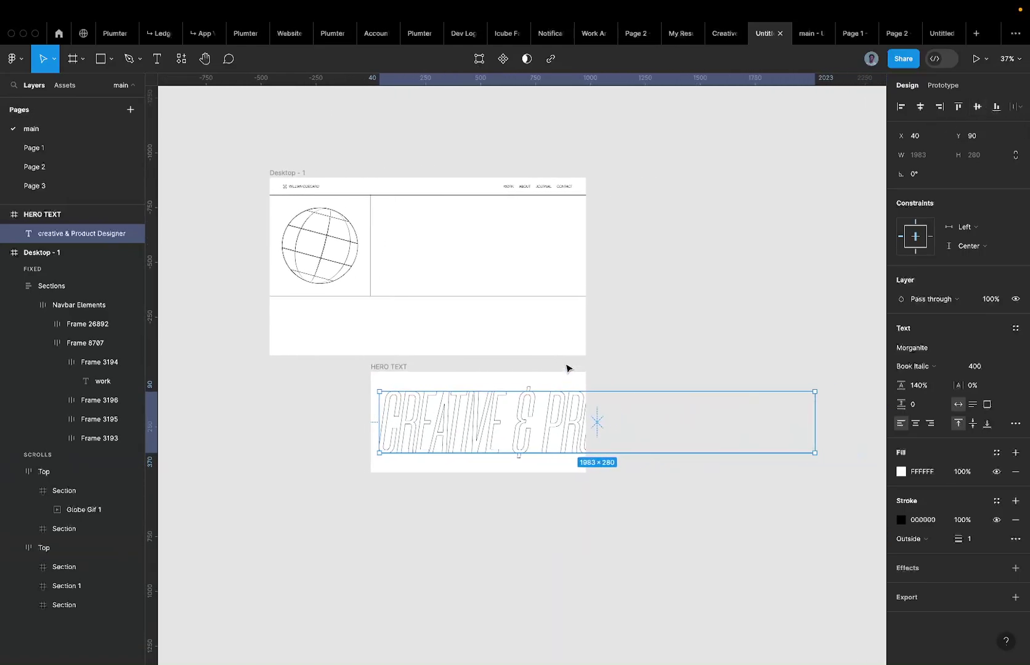
{"action": "left_click", "coordinate": [548, 368]}
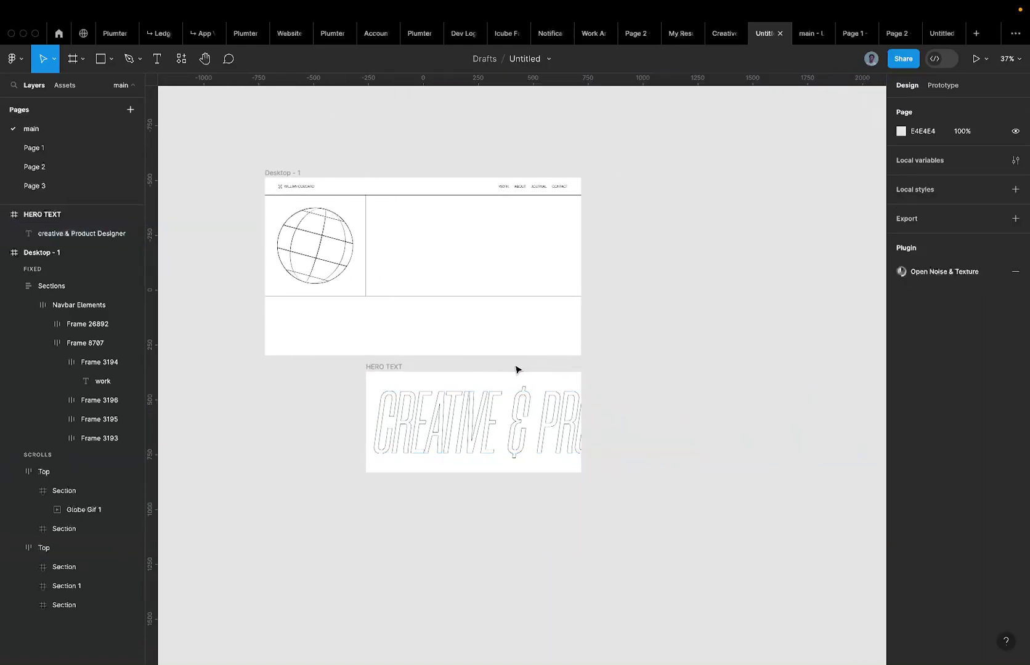
{"action": "left_click", "coordinate": [386, 367]}
{"action": "left_click_drag", "start_coordinate": [385, 368], "coordinate": [630, 368]}
Centre the second frame's heading horizontally, then duplicate the frame as a third copy at X 1895.
{"action": "scroll", "coordinate": [629, 382], "scroll_direction": "right", "scroll_amount": 3}
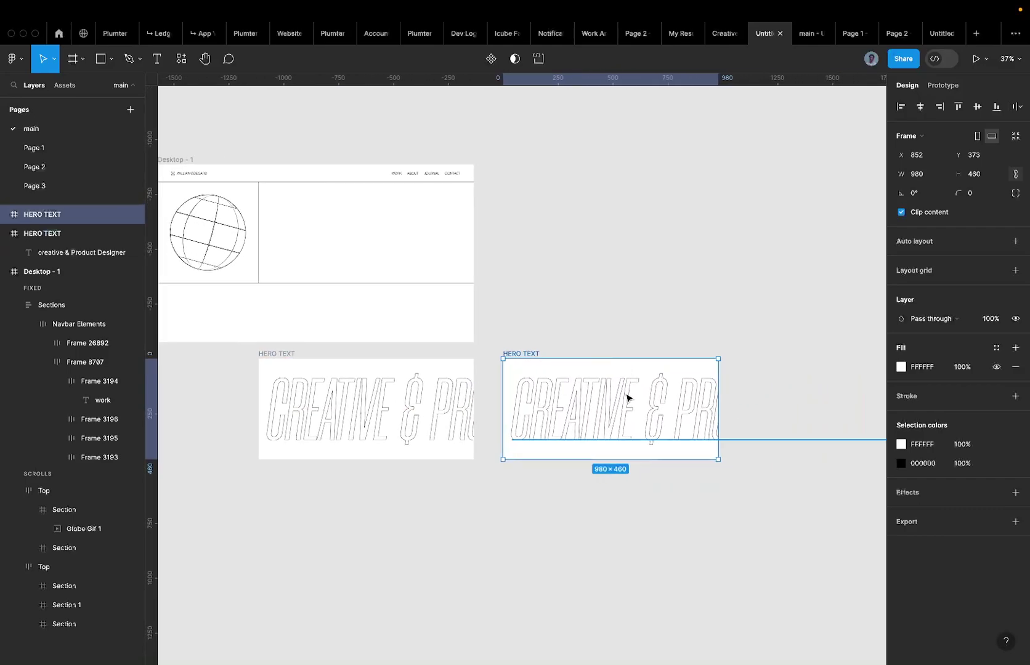
{"action": "left_click", "coordinate": [608, 418]}
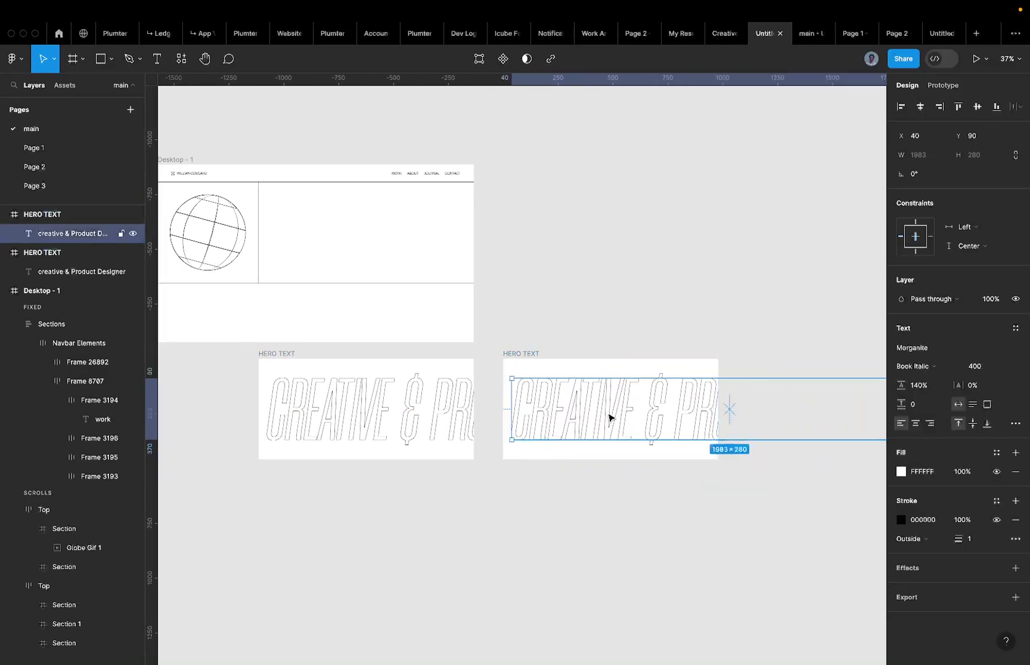
{"action": "left_click", "coordinate": [921, 112]}
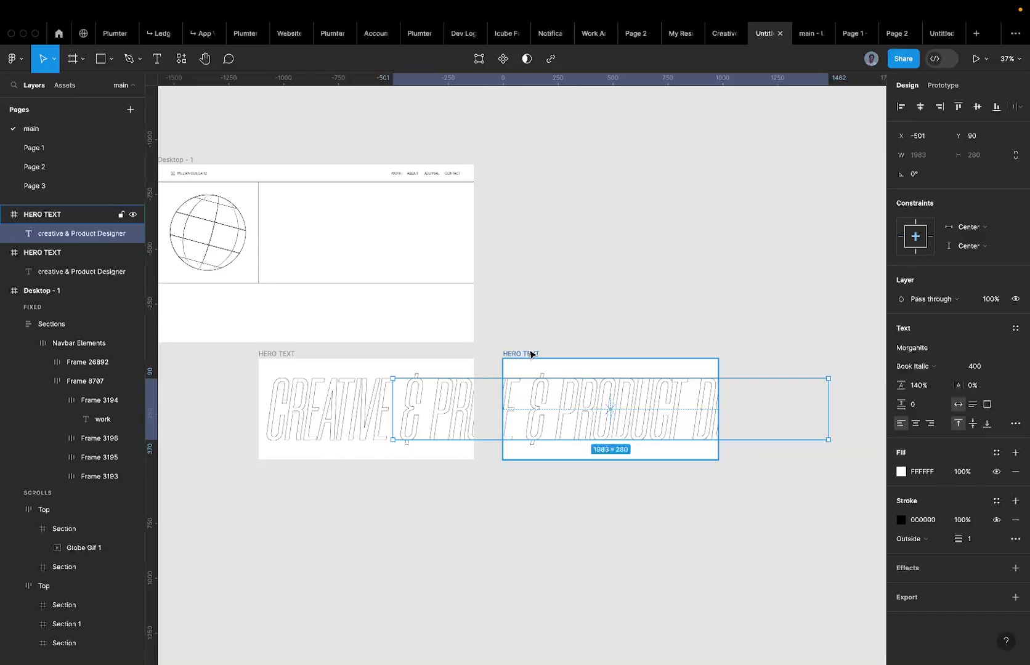
{"action": "left_click_drag", "start_coordinate": [531, 355], "coordinate": [763, 320], "text": "alt"}
Right-align the third frame's heading and nudge it to X -1043, 40 px from the right edge.
{"action": "scroll", "coordinate": [763, 409], "scroll_direction": "right", "scroll_amount": 3}
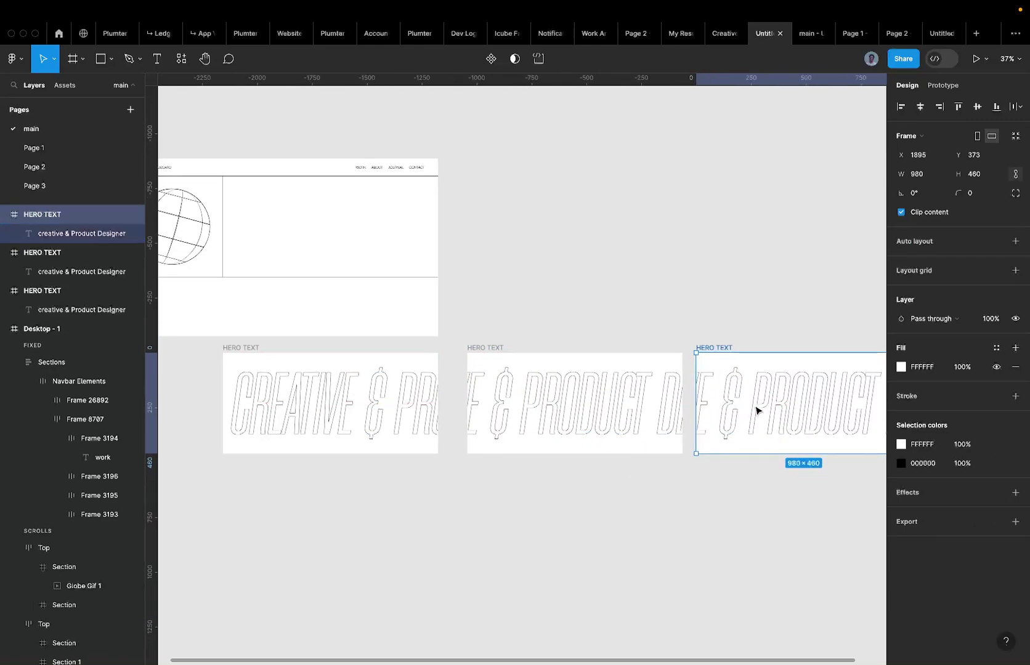
{"action": "scroll", "coordinate": [757, 410], "scroll_direction": "right", "scroll_amount": 10}
{"action": "left_click", "coordinate": [533, 429]}
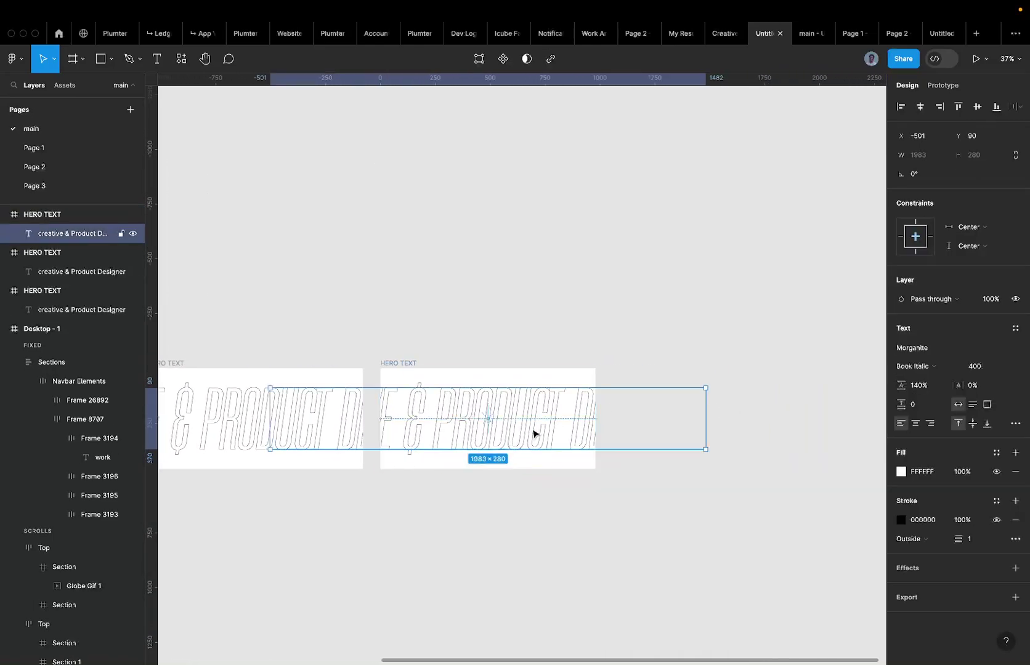
{"action": "left_click", "coordinate": [946, 109]}
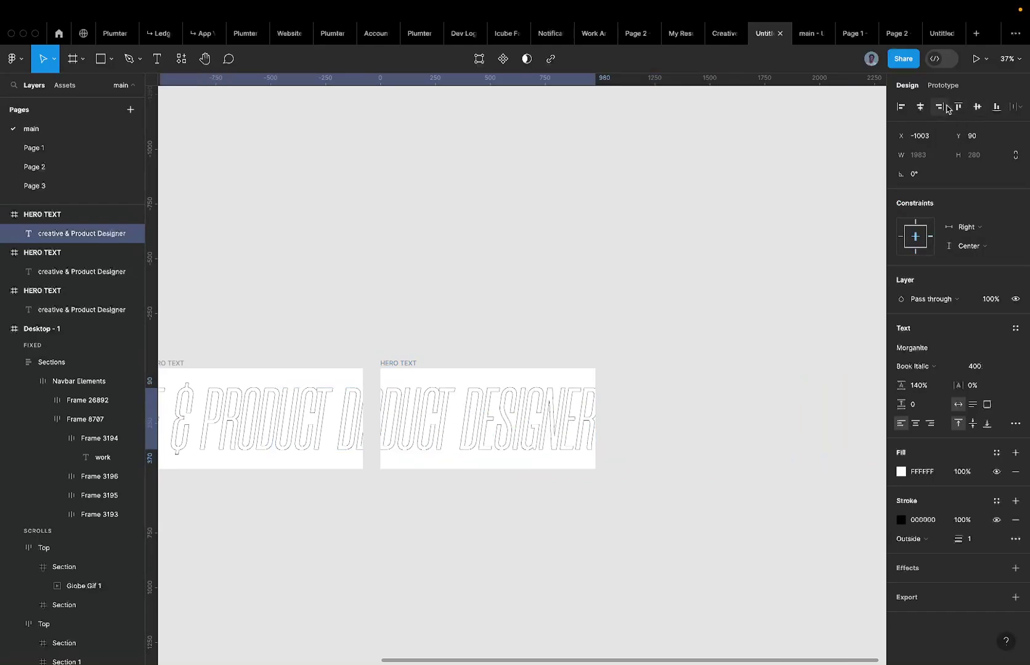
{"action": "scroll", "coordinate": [566, 412], "scroll_direction": "up", "scroll_amount": 5}
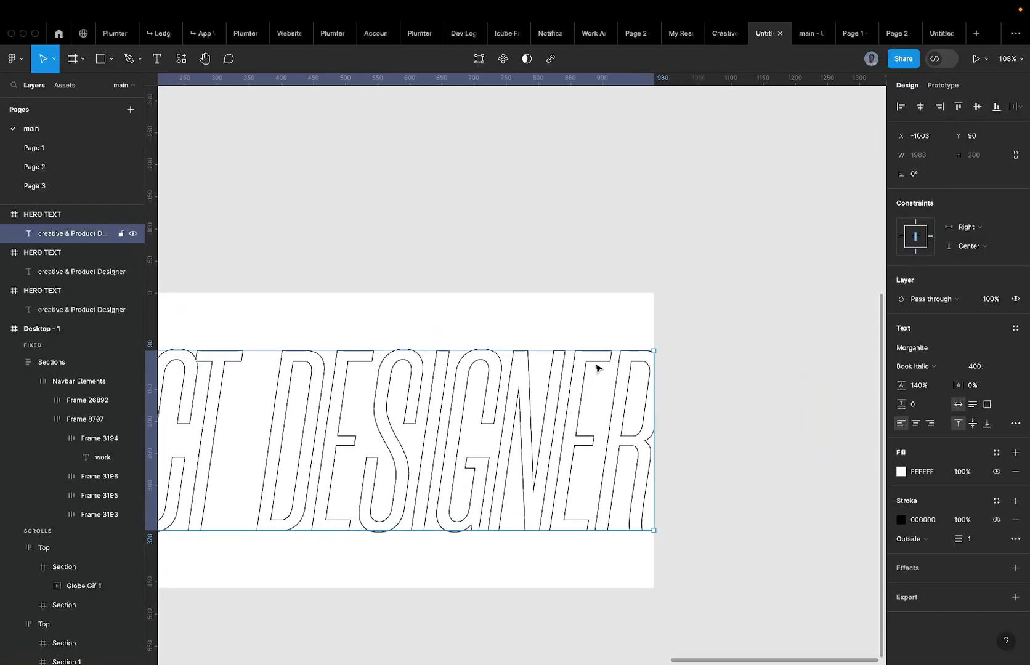
{"action": "scroll", "coordinate": [601, 363], "scroll_direction": "left", "scroll_amount": 2}
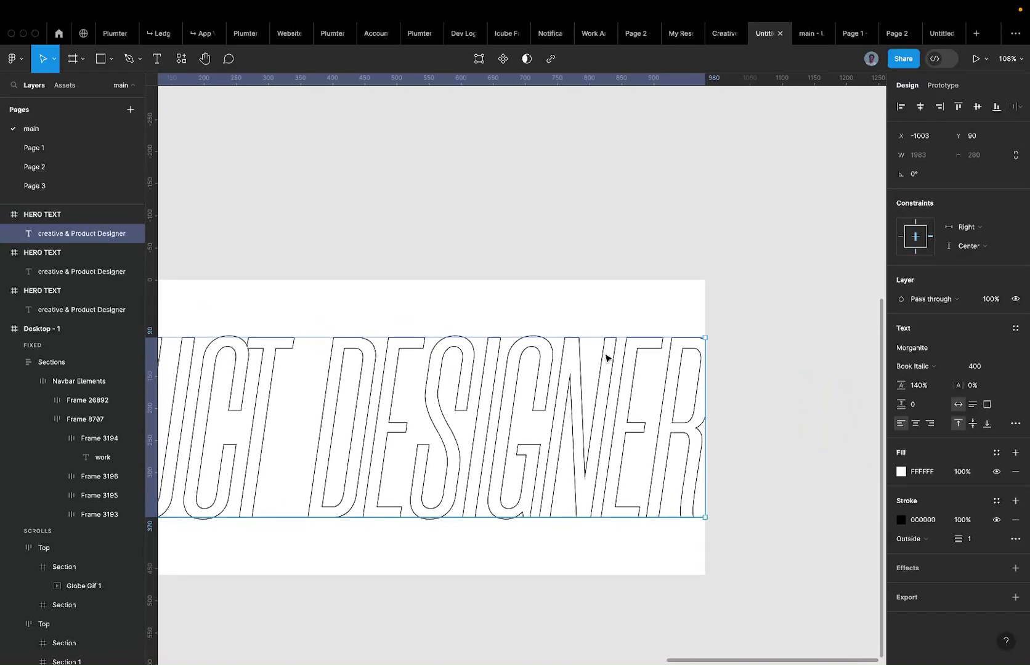
{"action": "key", "text": "shift+Left"}
{"action": "key", "text": "shift+Left"}
{"action": "key", "text": "shift+Left"}
{"action": "key", "text": "shift+Left"}
{"action": "key", "text": "shift+Left"}
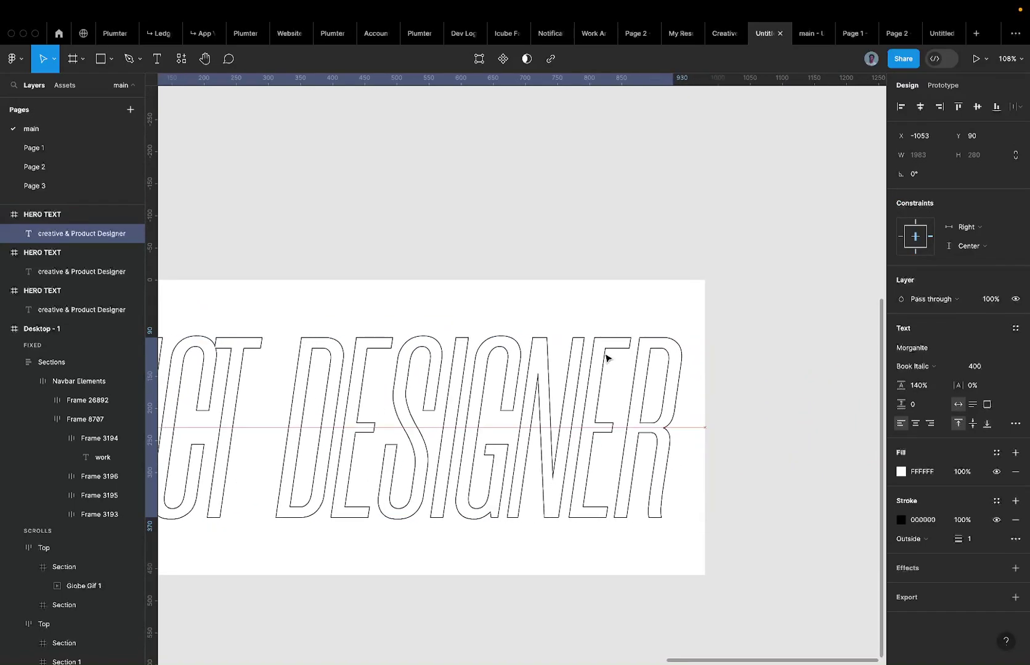
{"action": "key", "text": "shift+Left"}
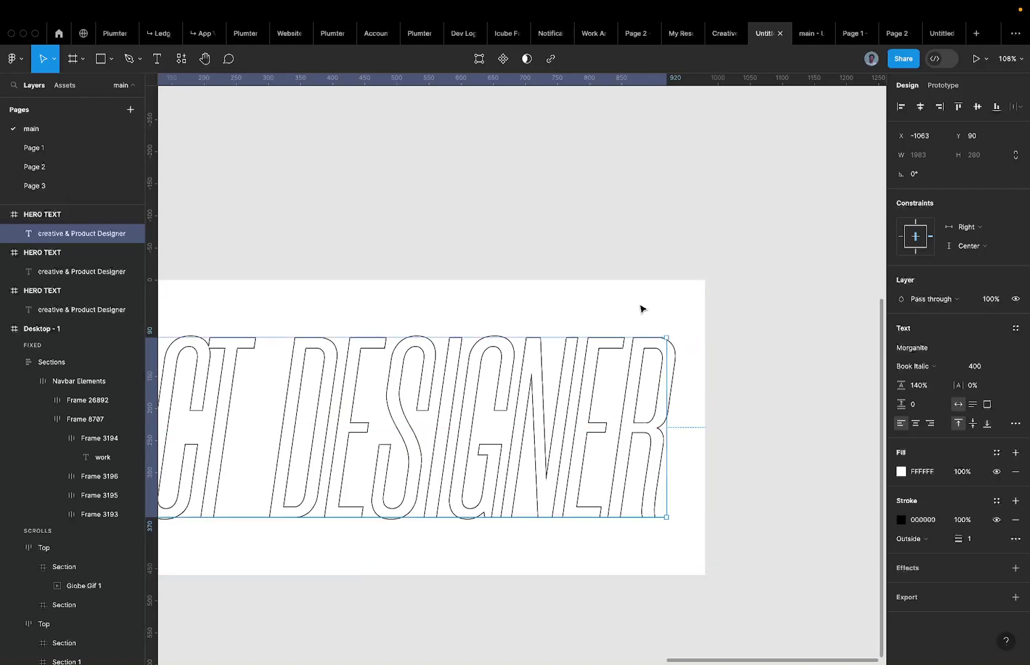
{"action": "key", "text": "shift+Right"}
{"action": "key", "text": "shift+Right"}
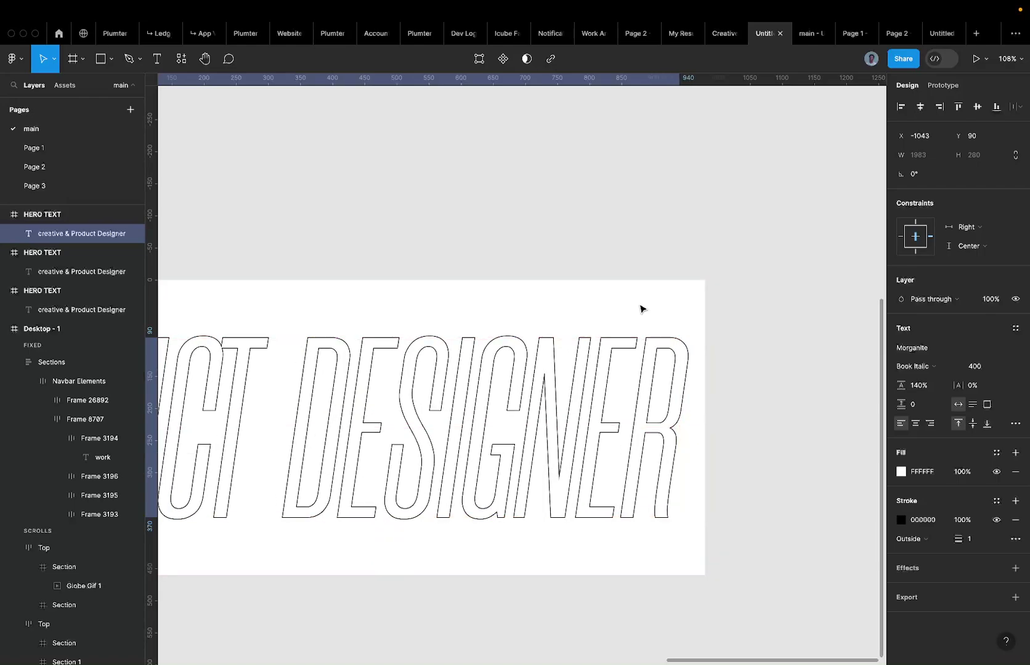
Deselect and reselect the heading to check its position in the third frame.
{"action": "scroll", "coordinate": [740, 274], "scroll_direction": "down", "scroll_amount": 5}
{"action": "left_click", "coordinate": [749, 271]}
{"action": "scroll", "coordinate": [749, 270], "scroll_direction": "down", "scroll_amount": 3}
{"action": "scroll", "coordinate": [666, 271], "scroll_direction": "up", "scroll_amount": 3}
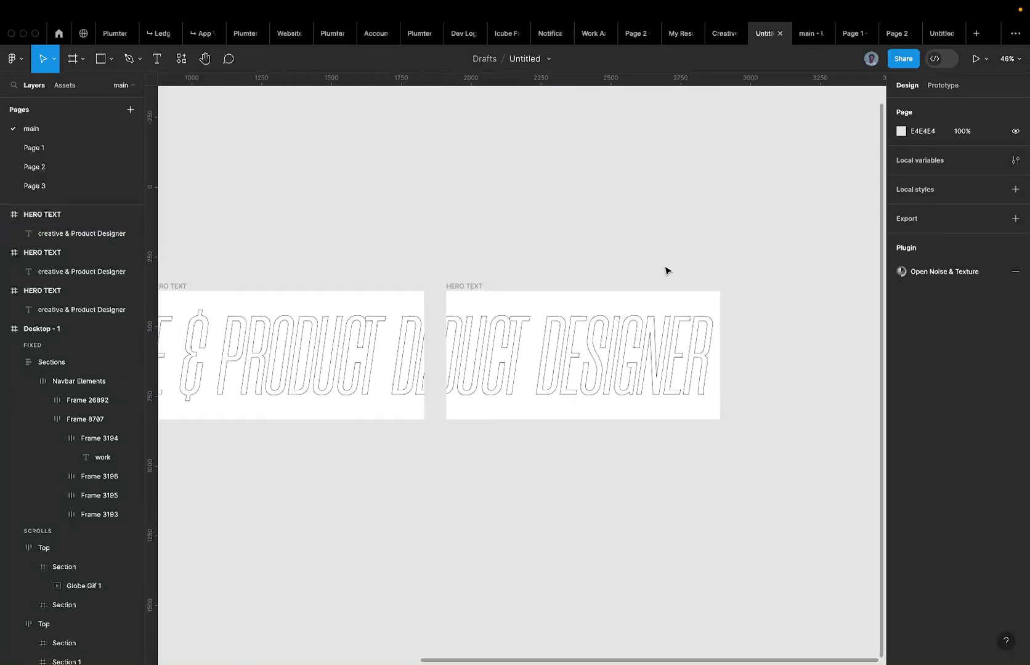
{"action": "scroll", "coordinate": [666, 271], "scroll_direction": "up", "scroll_amount": 1}
{"action": "left_click", "coordinate": [338, 385]}
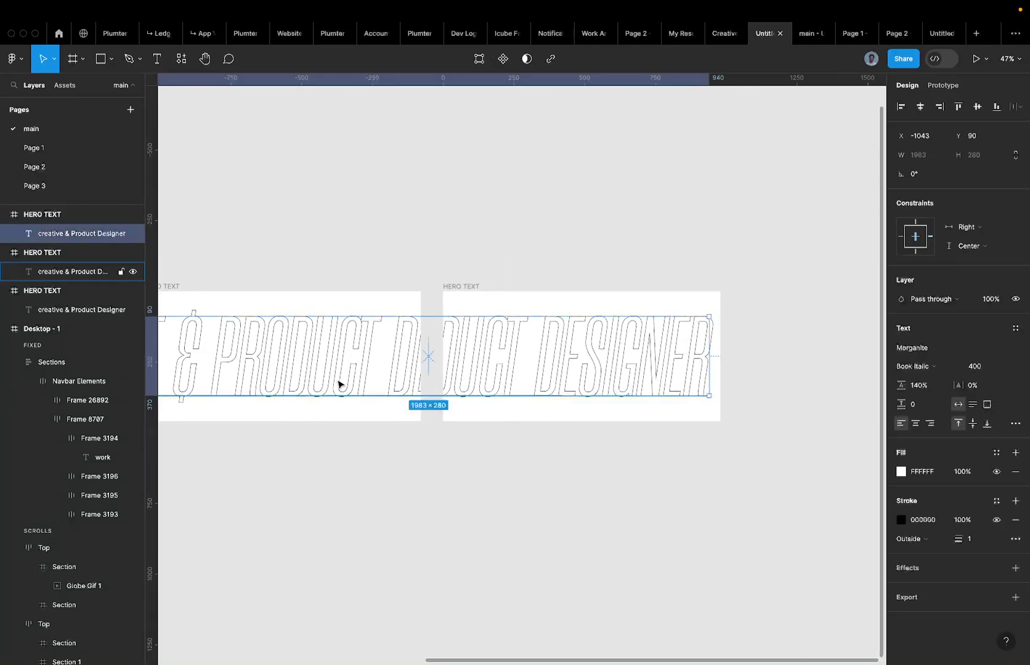
{"action": "left_click", "coordinate": [424, 276]}
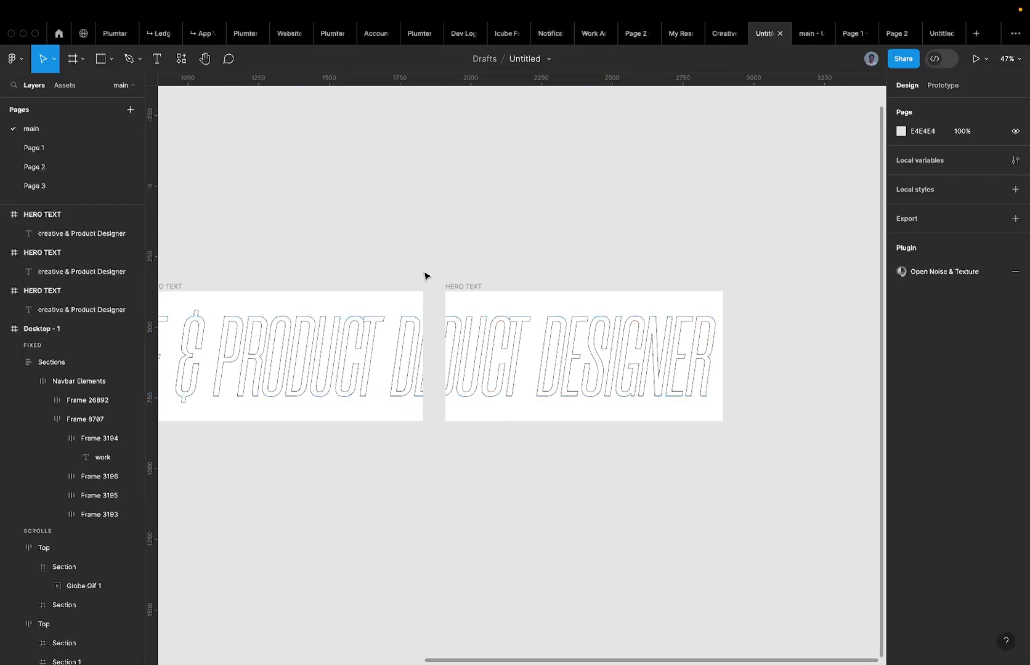
{"action": "scroll", "coordinate": [431, 274], "scroll_direction": "down", "scroll_amount": 5}
{"action": "scroll", "coordinate": [468, 276], "scroll_direction": "down", "scroll_amount": 2}
Try moving the second and third frames, undo to restore the row, and reselect the phrase.
{"action": "left_click_drag", "start_coordinate": [466, 276], "coordinate": [471, 378]}
{"action": "left_click", "coordinate": [332, 308]}
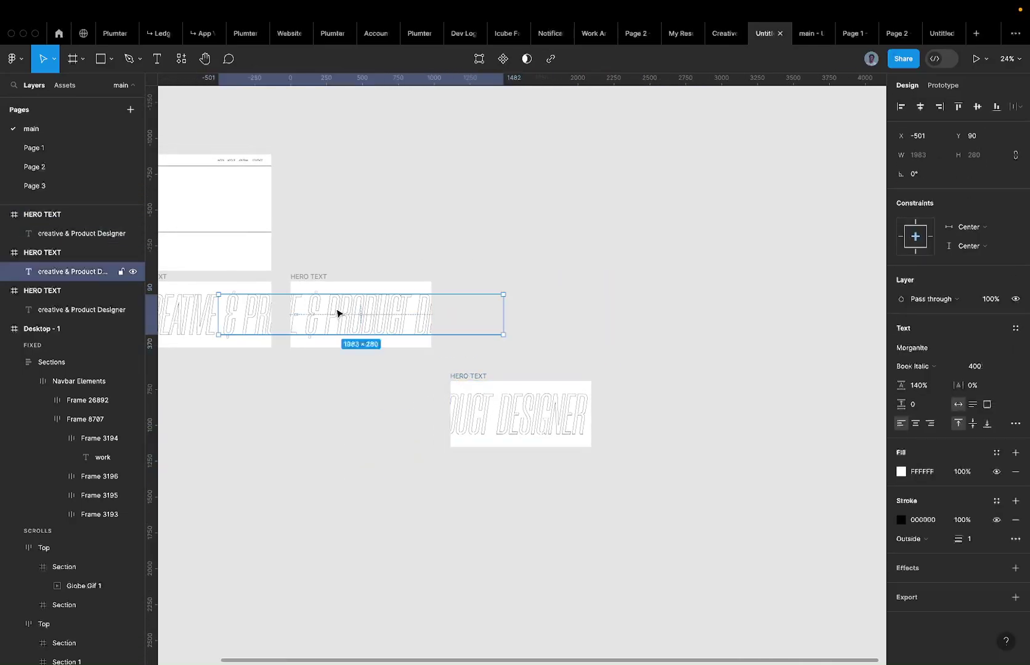
{"action": "left_click", "coordinate": [320, 277]}
{"action": "left_click_drag", "start_coordinate": [319, 278], "coordinate": [379, 215]}
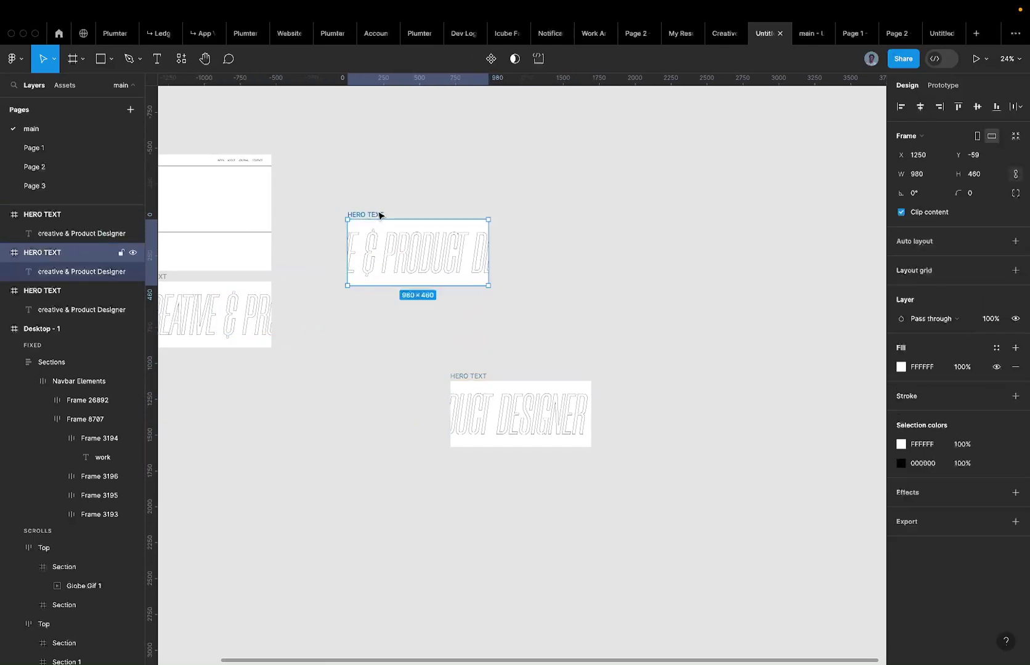
{"action": "left_click", "coordinate": [471, 373]}
{"action": "scroll", "coordinate": [471, 375], "scroll_direction": "left", "scroll_amount": 5}
{"action": "key", "text": "ctrl+z"}
{"action": "key", "text": "ctrl+z"}
{"action": "key", "text": "ctrl+z"}
{"action": "key", "text": "ctrl+z"}
{"action": "key", "text": "ctrl+z"}
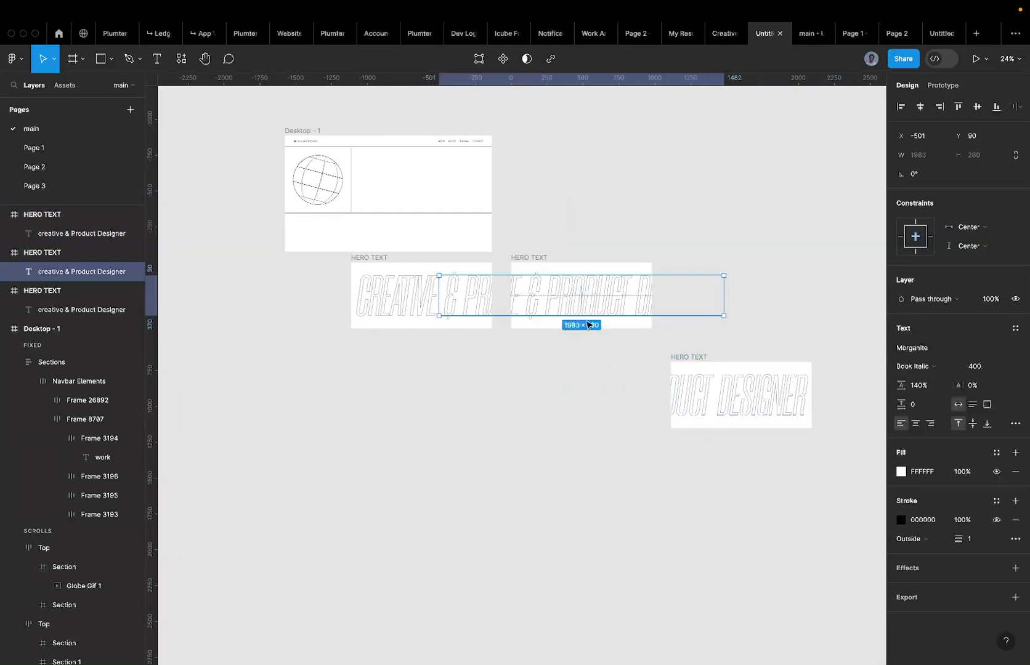
{"action": "left_click", "coordinate": [724, 299]}
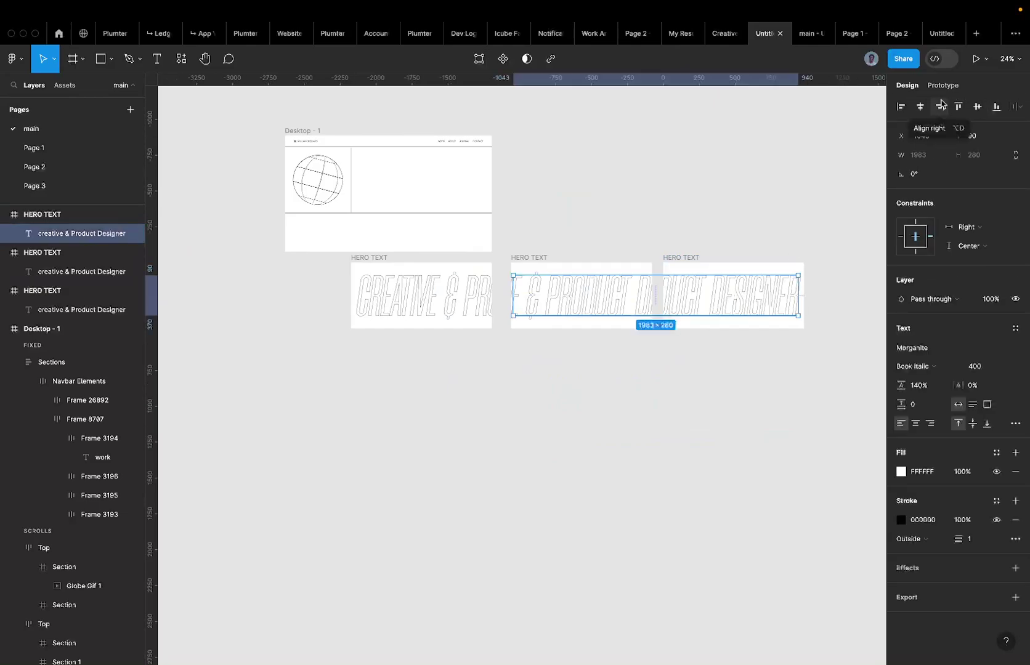
{"action": "scroll", "coordinate": [363, 300], "scroll_direction": "right", "scroll_amount": 1}
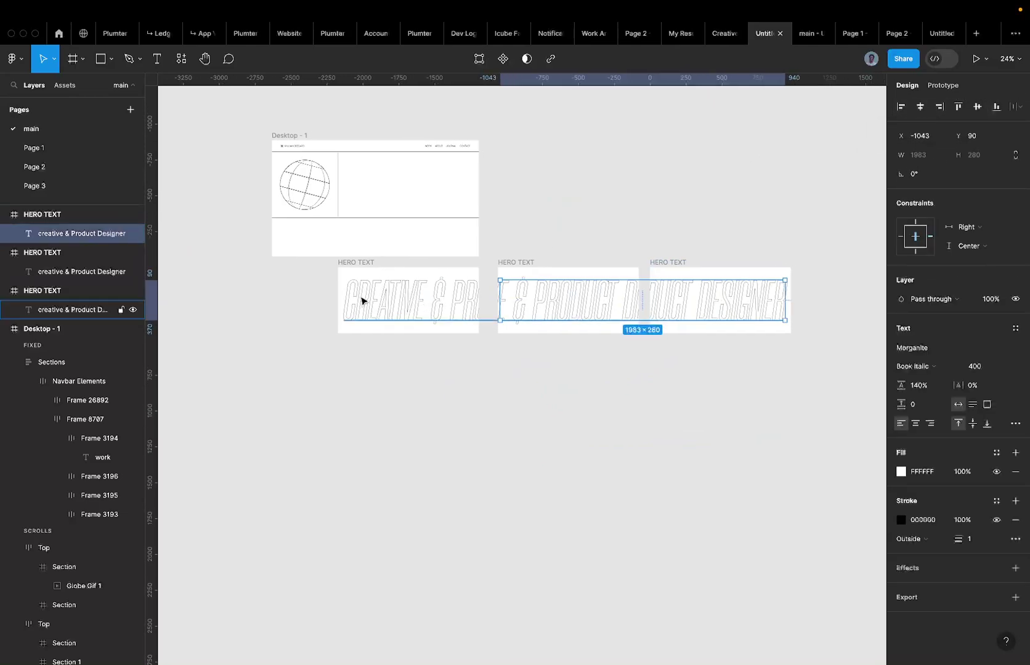
Marquee-select the three HERO TEXT frames and create a component set from them.
{"action": "left_click_drag", "start_coordinate": [315, 262], "coordinate": [845, 338]}
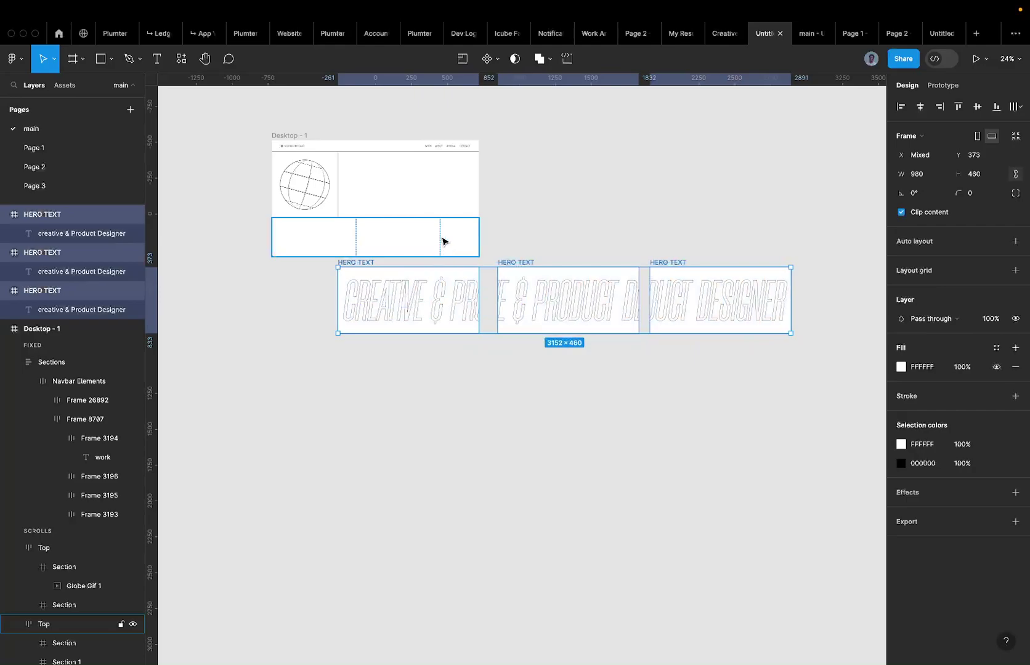
{"action": "left_click", "coordinate": [497, 60]}
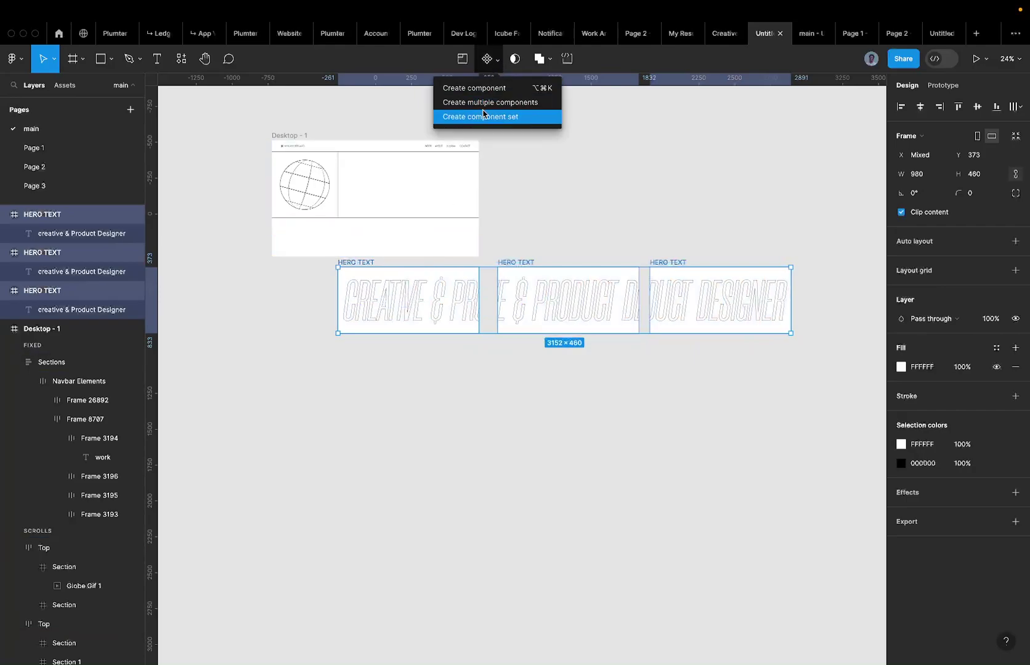
{"action": "left_click", "coordinate": [483, 118]}
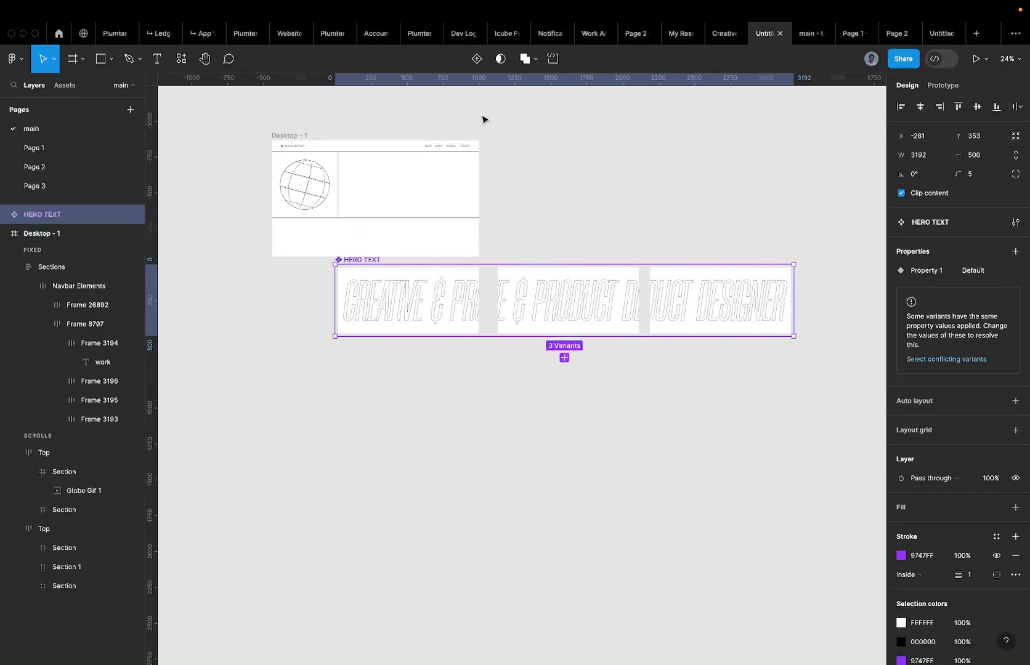
Check the first variant, then select the empty section beside the globe.
{"action": "left_click", "coordinate": [471, 306]}
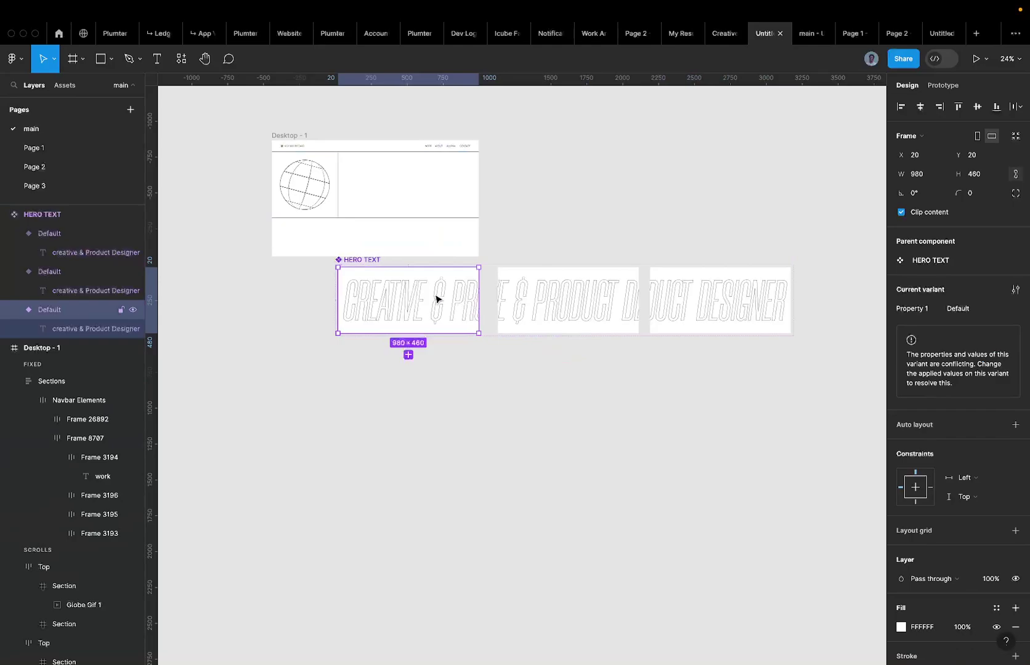
{"action": "left_click", "coordinate": [533, 257]}
{"action": "left_click", "coordinate": [466, 298]}
{"action": "left_click", "coordinate": [355, 178]}
{"action": "scroll", "coordinate": [356, 178], "scroll_direction": "up", "scroll_amount": 3}
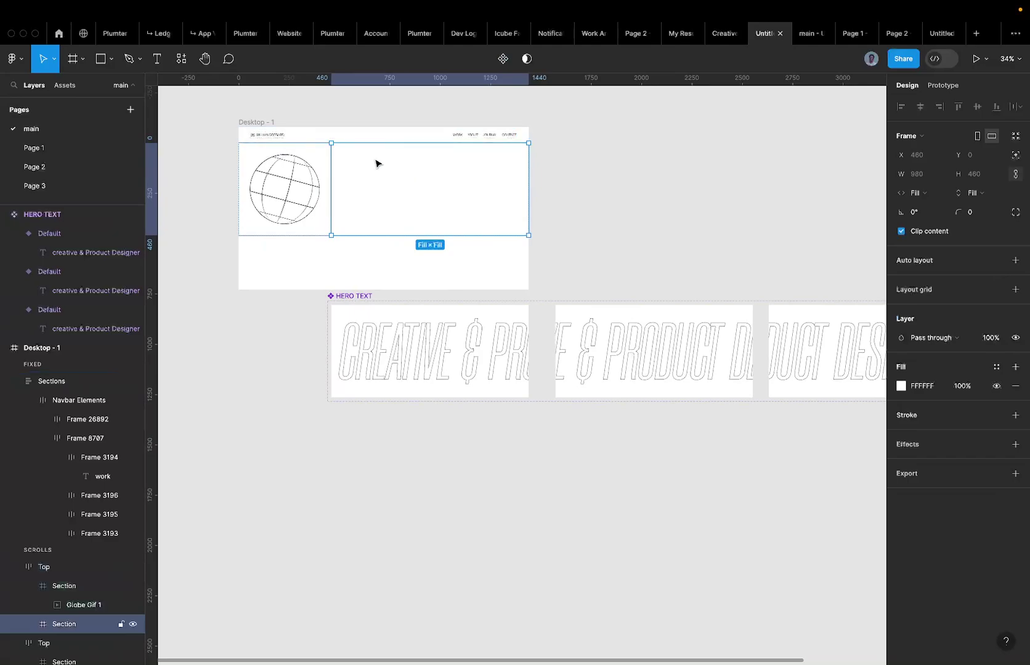
Paste a HERO TEXT instance with the section selected.
{"action": "key", "text": "ctrl+v"}
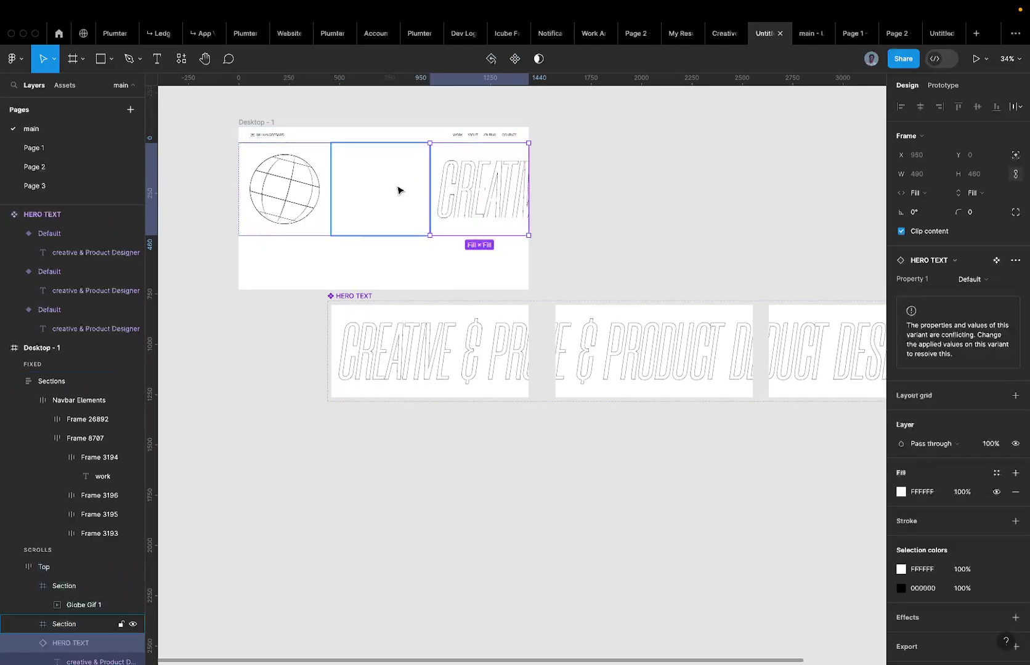
{"action": "key", "text": "super+z"}
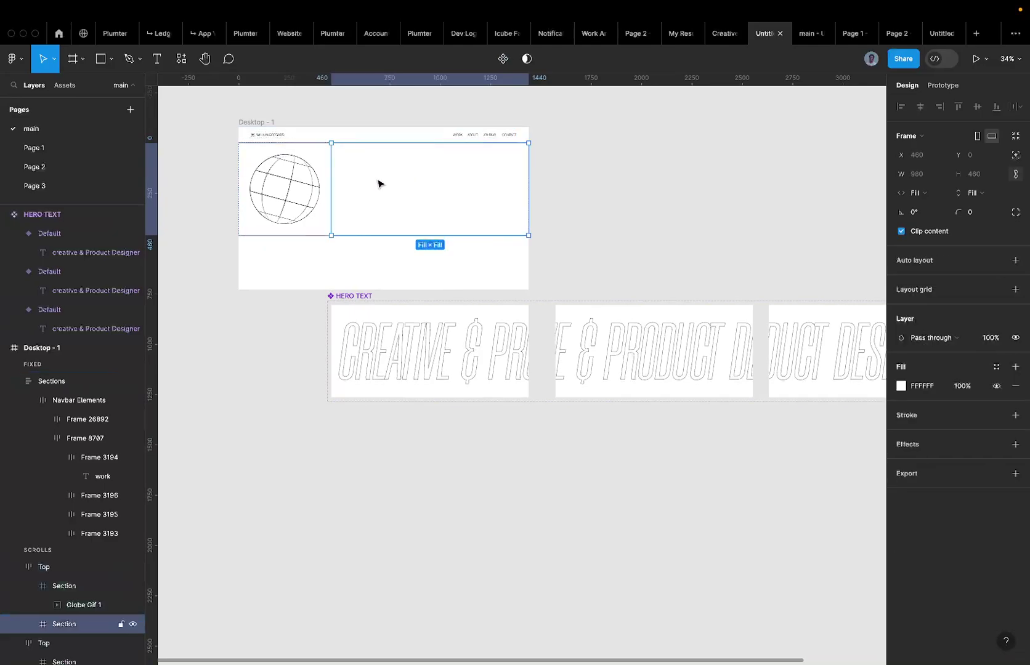
{"action": "key", "text": "super+shift+z"}
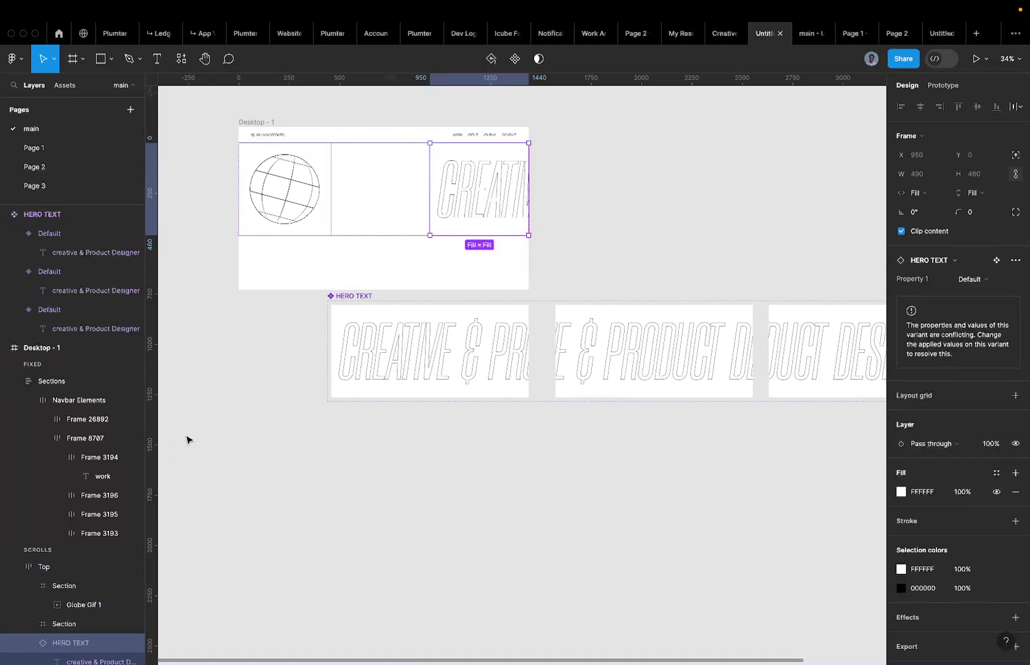
{"action": "scroll", "coordinate": [128, 498], "scroll_direction": "down", "scroll_amount": 1}
{"action": "scroll", "coordinate": [128, 497], "scroll_direction": "down", "scroll_amount": 3}
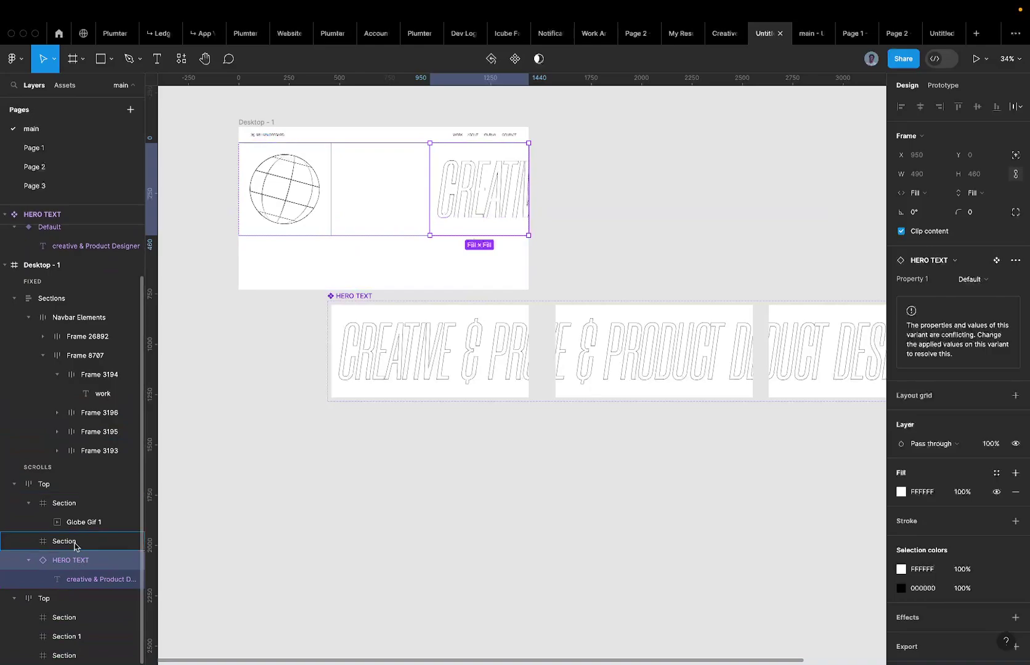
Nest the instance inside the Section in the Layers panel and reselect that section.
{"action": "left_click_drag", "start_coordinate": [74, 546], "coordinate": [77, 545]}
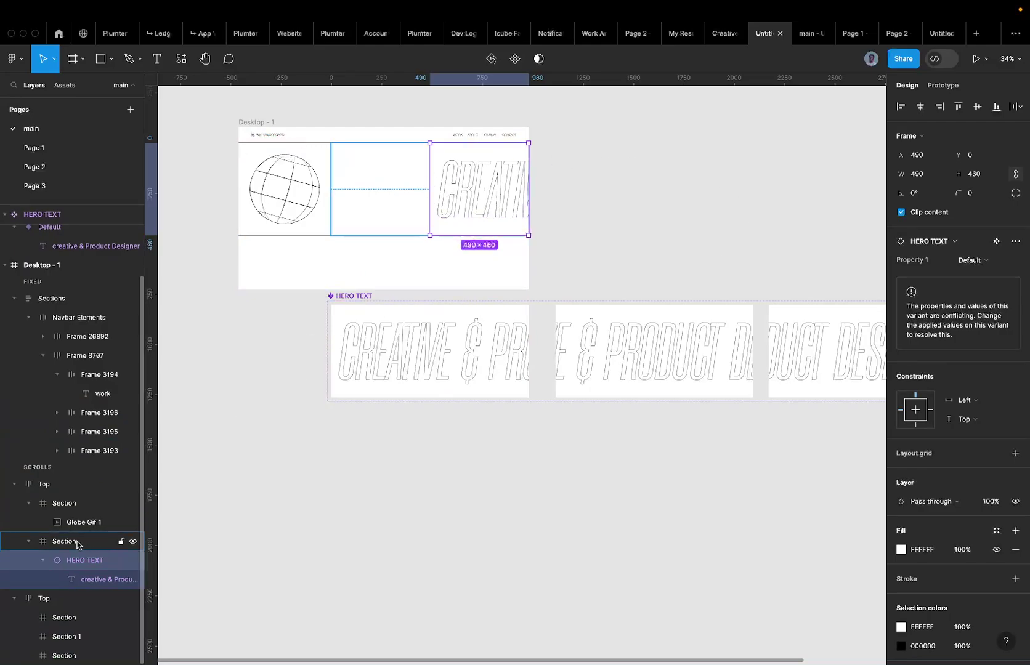
{"action": "left_click", "coordinate": [28, 541]}
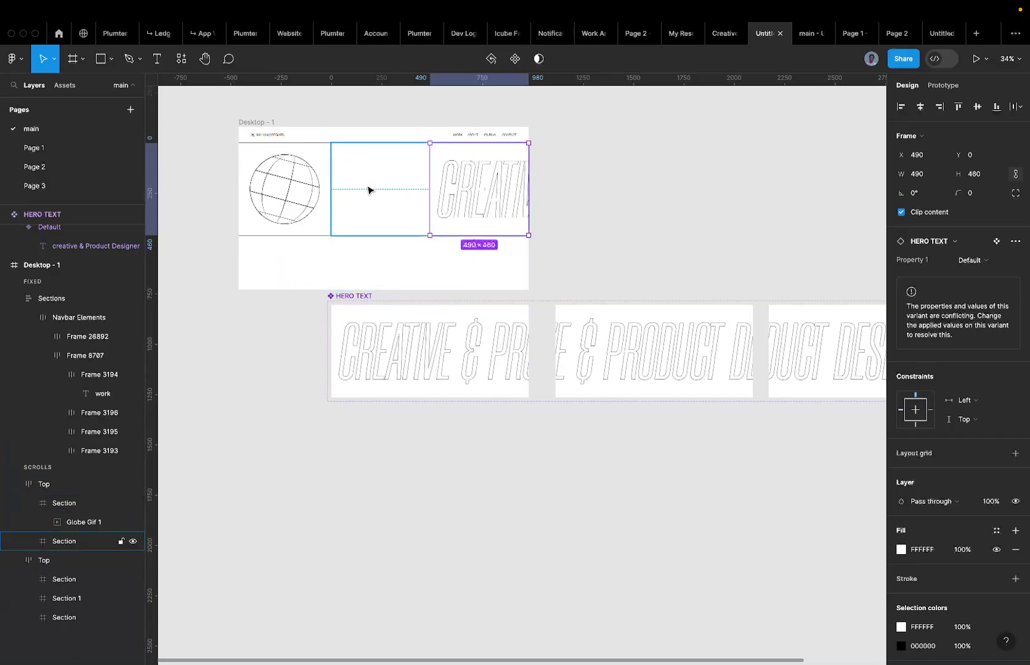
{"action": "left_click", "coordinate": [312, 177]}
{"action": "left_click", "coordinate": [358, 185]}
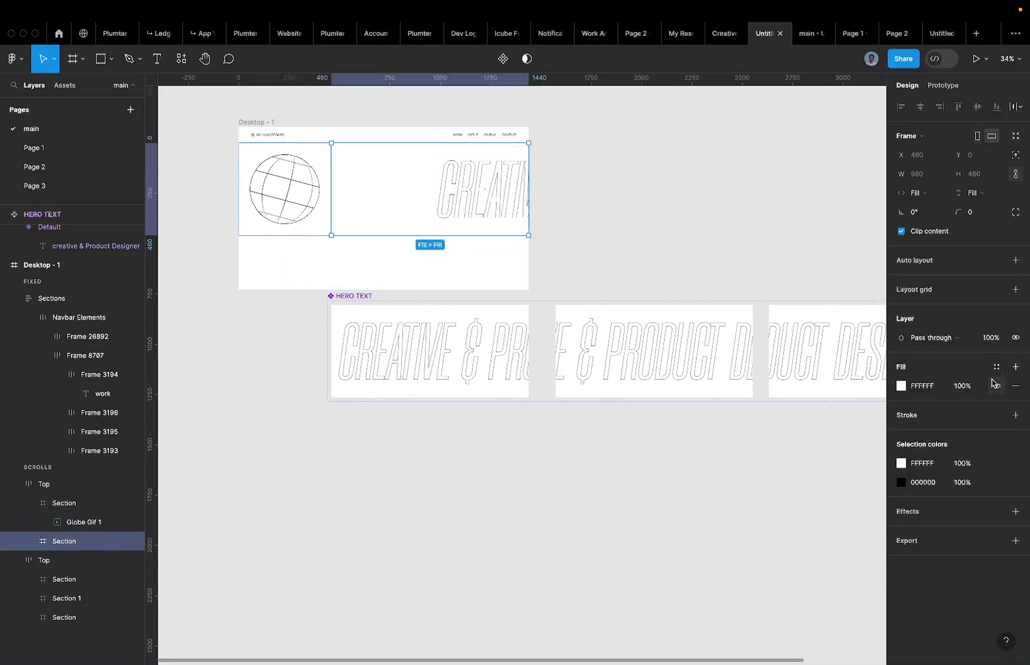
Try an EEEEEE fill on the section, then set it back to FF0000 red.
{"action": "left_click", "coordinate": [923, 386]}
{"action": "type", "text": "eeeeee"}
{"action": "key", "text": "Return"}
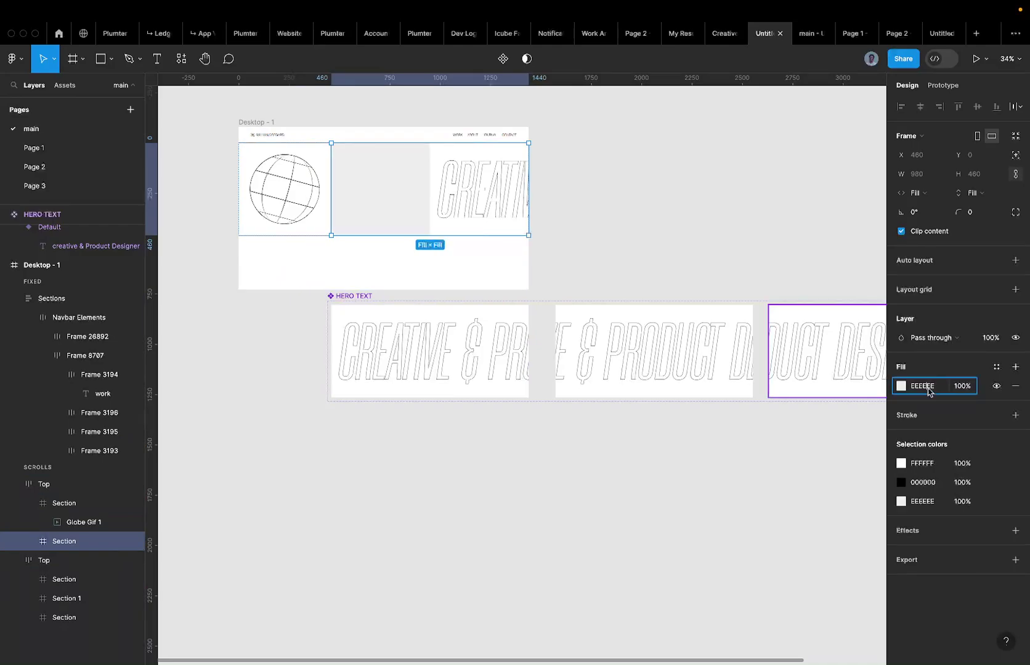
{"action": "left_click", "coordinate": [928, 390]}
{"action": "type", "text": "ff0000"}
{"action": "key", "text": "Return"}
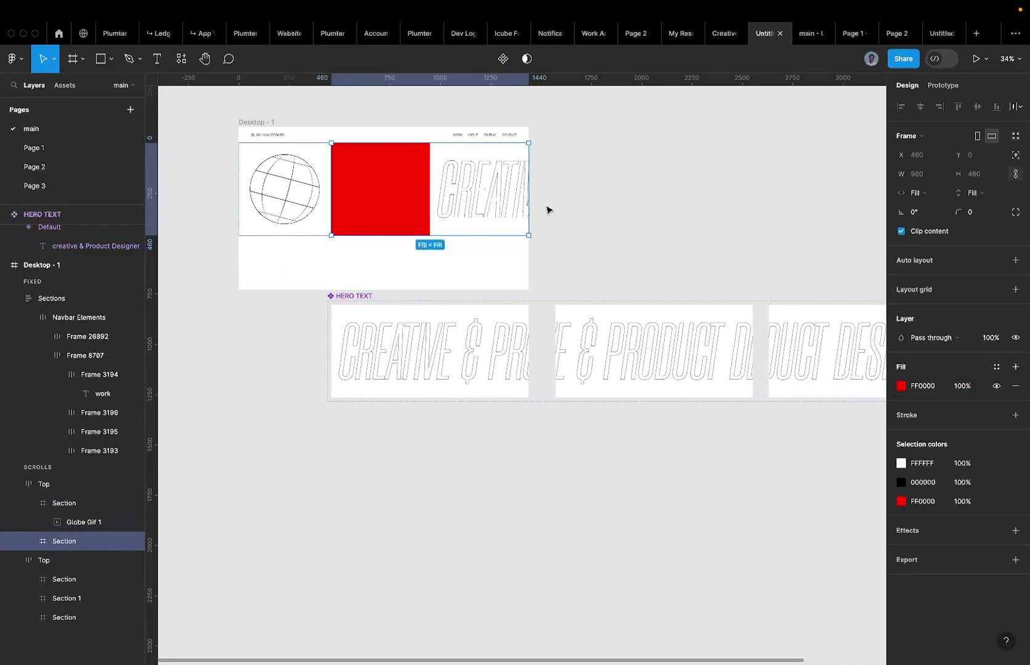
Select the HERO TEXT component set and try removing its white fill, then undo.
{"action": "left_click", "coordinate": [496, 193]}
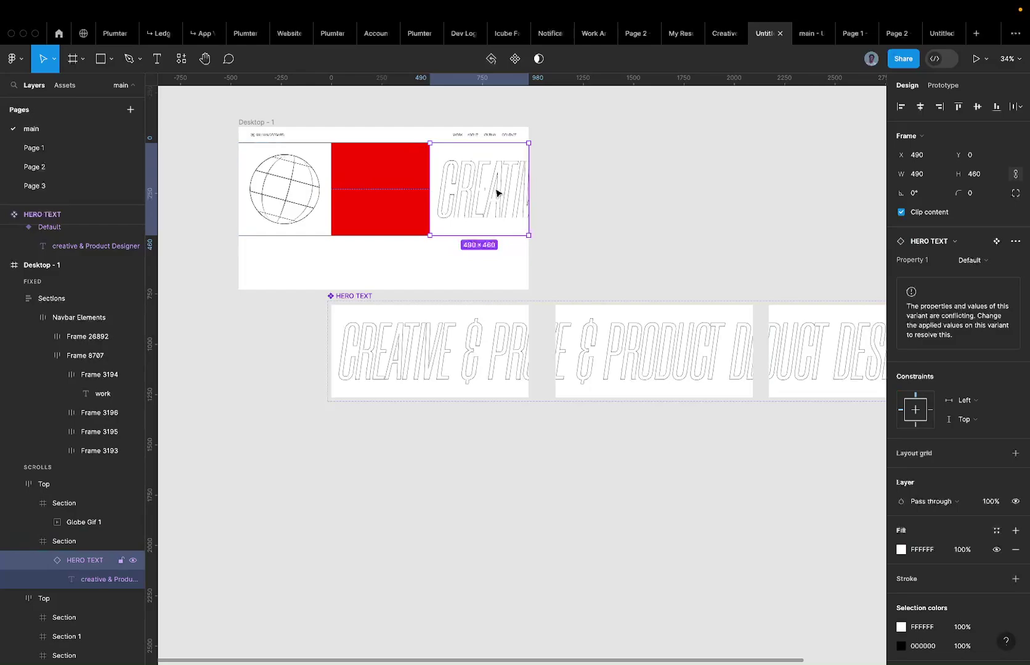
{"action": "left_click", "coordinate": [443, 345]}
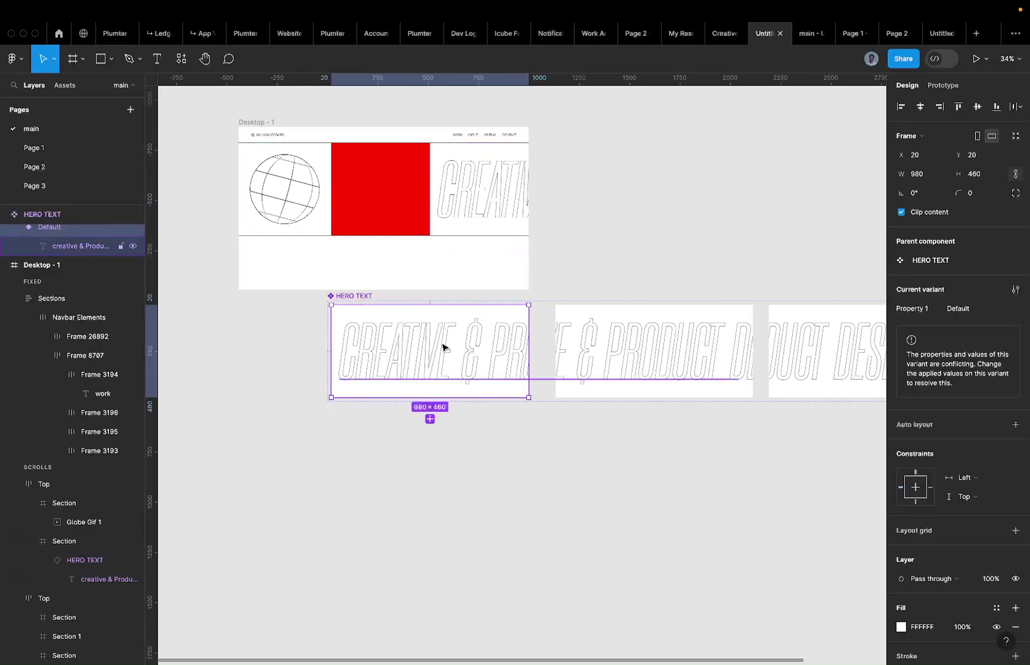
{"action": "key", "text": "super+a"}
{"action": "scroll", "coordinate": [443, 347], "scroll_direction": "right", "scroll_amount": 2}
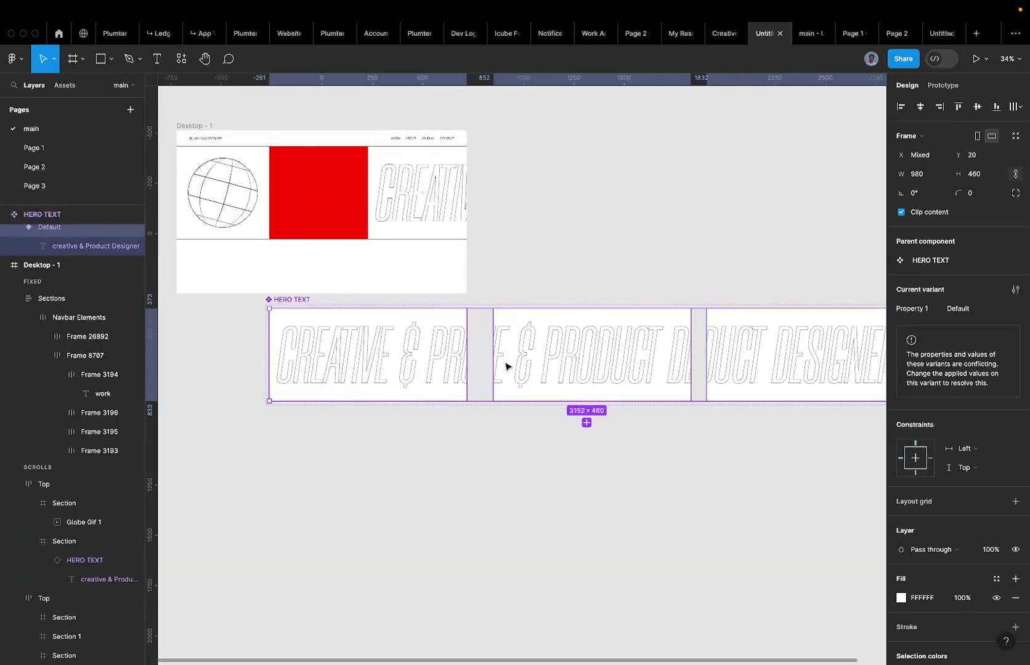
{"action": "left_click", "coordinate": [1015, 597]}
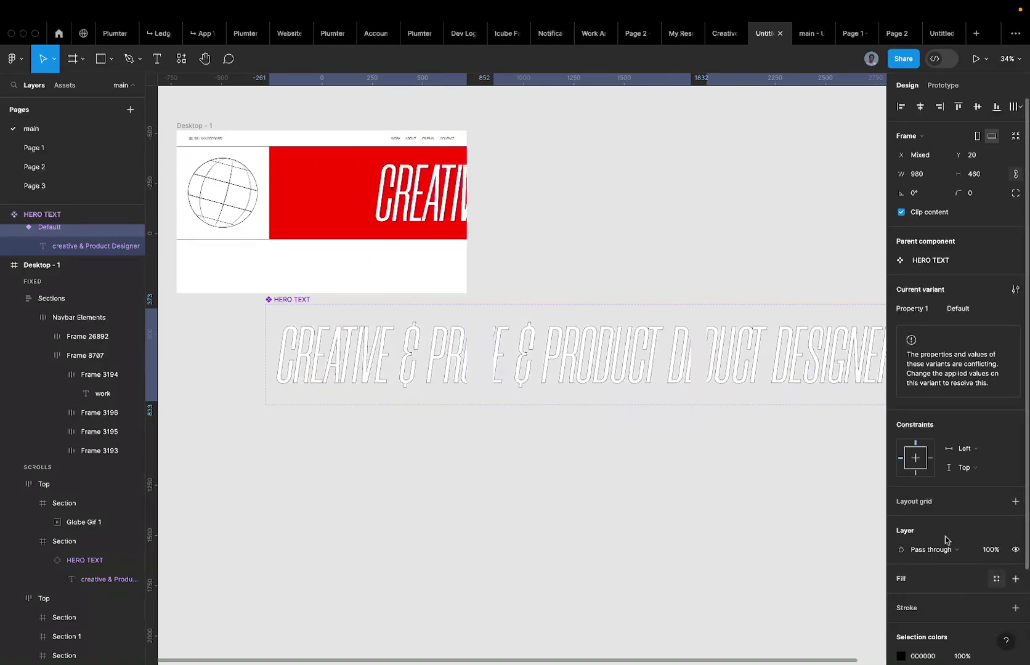
{"action": "key", "text": "ctrl+z"}
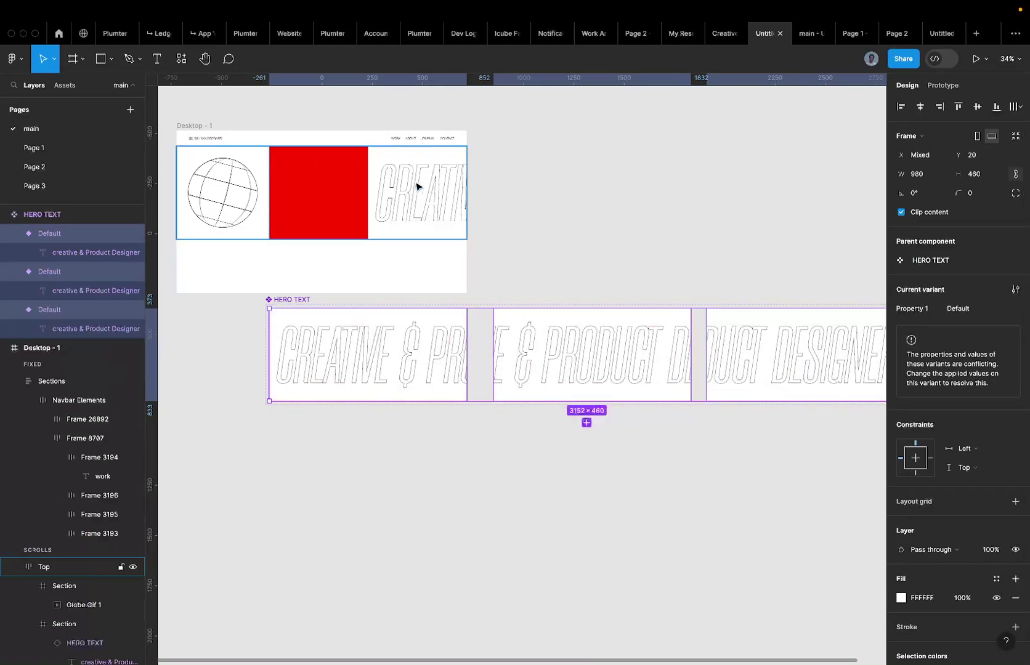
Select the HERO TEXT instance and drag its left edge to the section's left side.
{"action": "left_click", "coordinate": [416, 186]}
{"action": "left_click", "coordinate": [416, 187]}
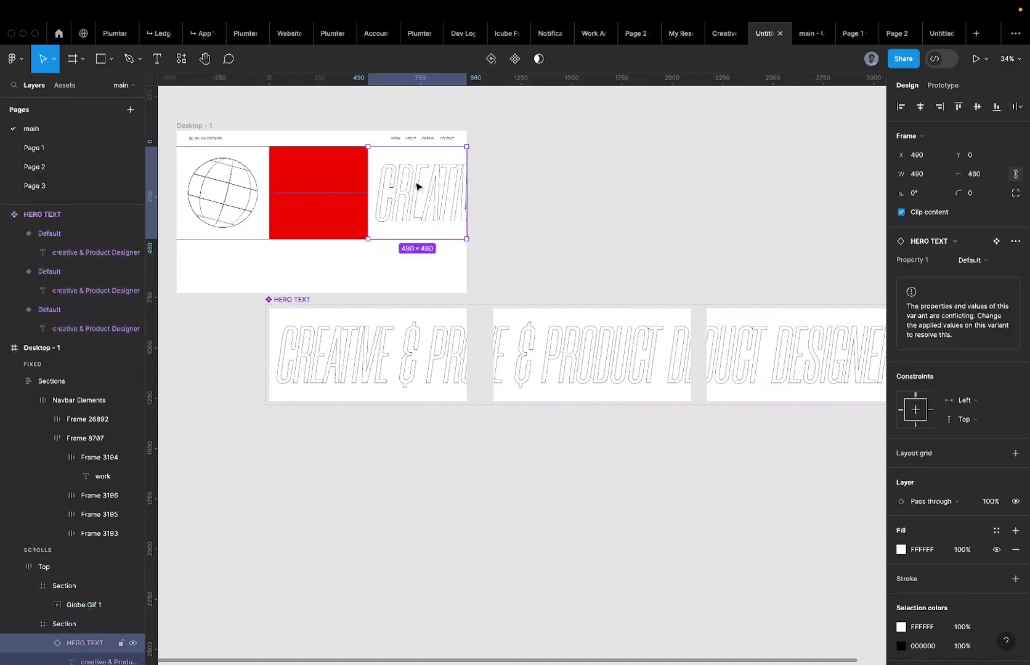
{"action": "left_click", "coordinate": [347, 342]}
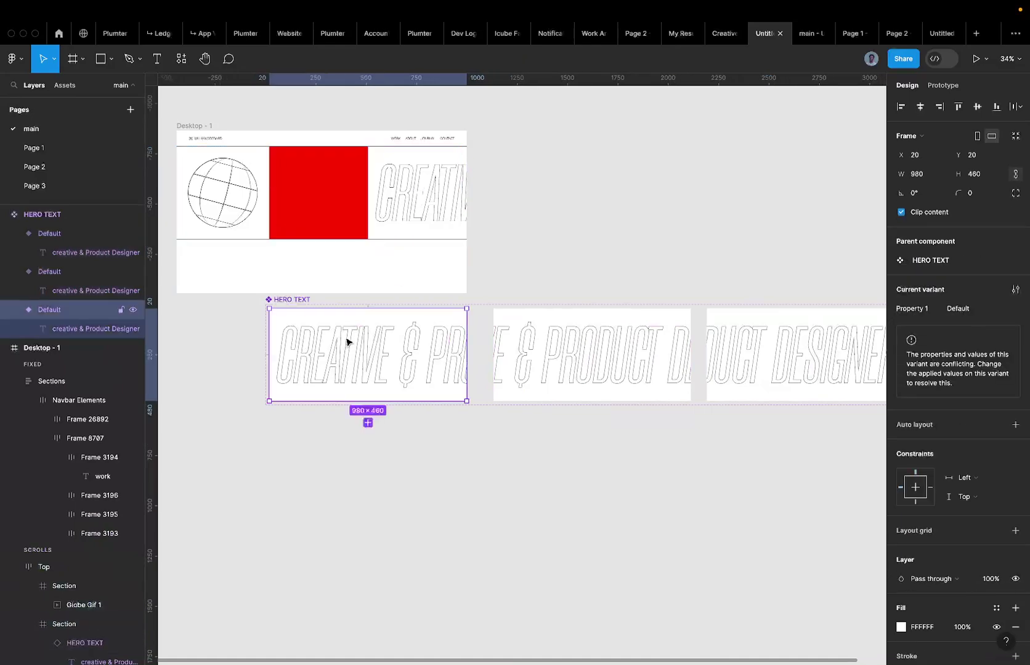
{"action": "left_click", "coordinate": [329, 168]}
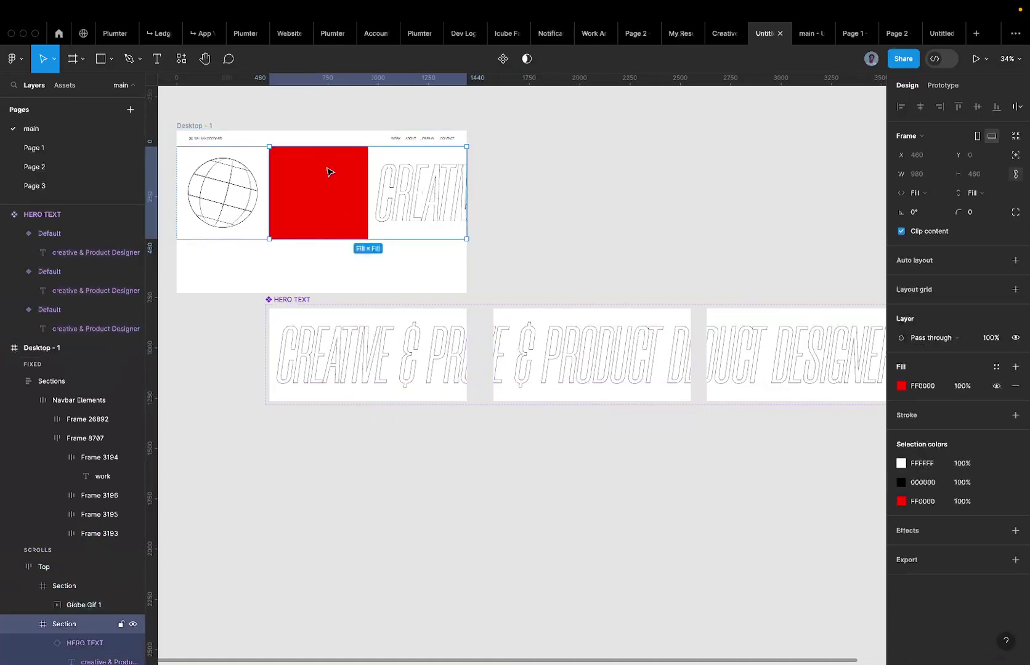
{"action": "left_click", "coordinate": [354, 173]}
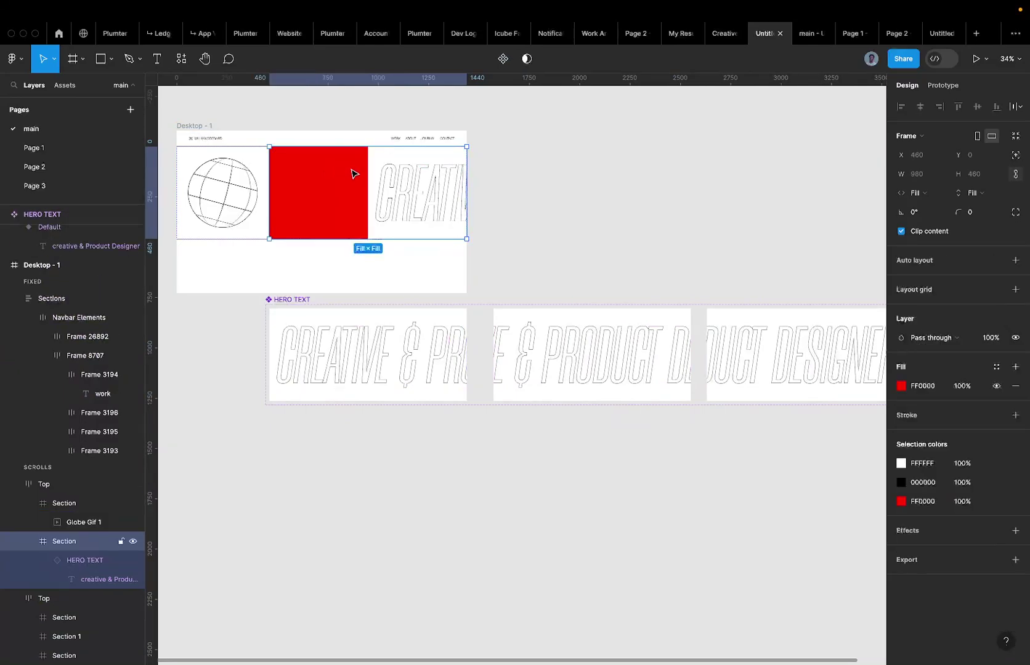
{"action": "left_click", "coordinate": [393, 196]}
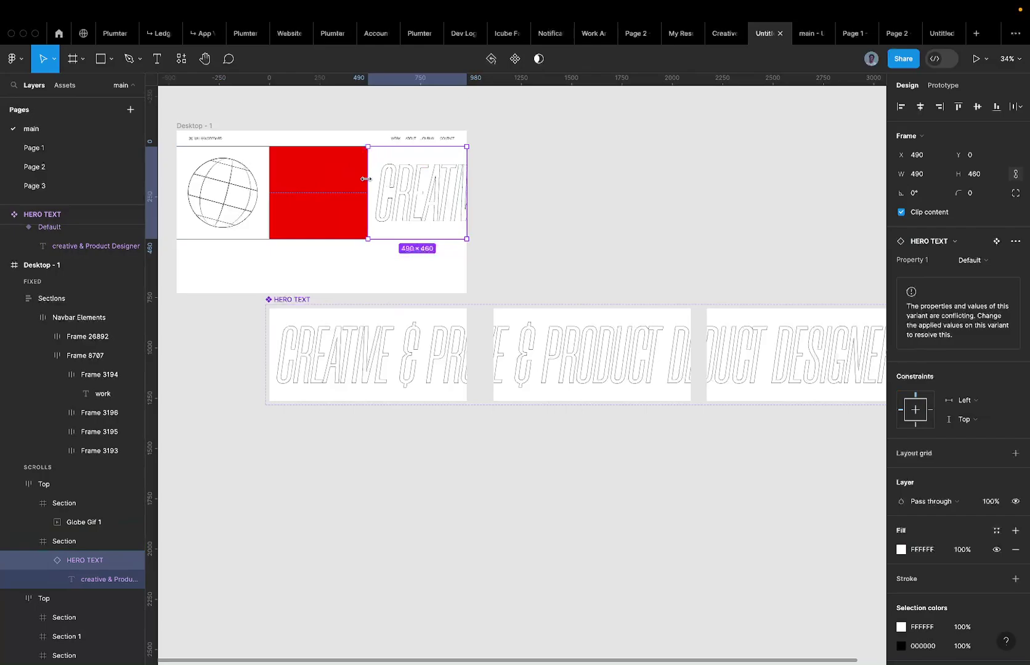
{"action": "left_click_drag", "start_coordinate": [365, 178], "coordinate": [269, 180]}
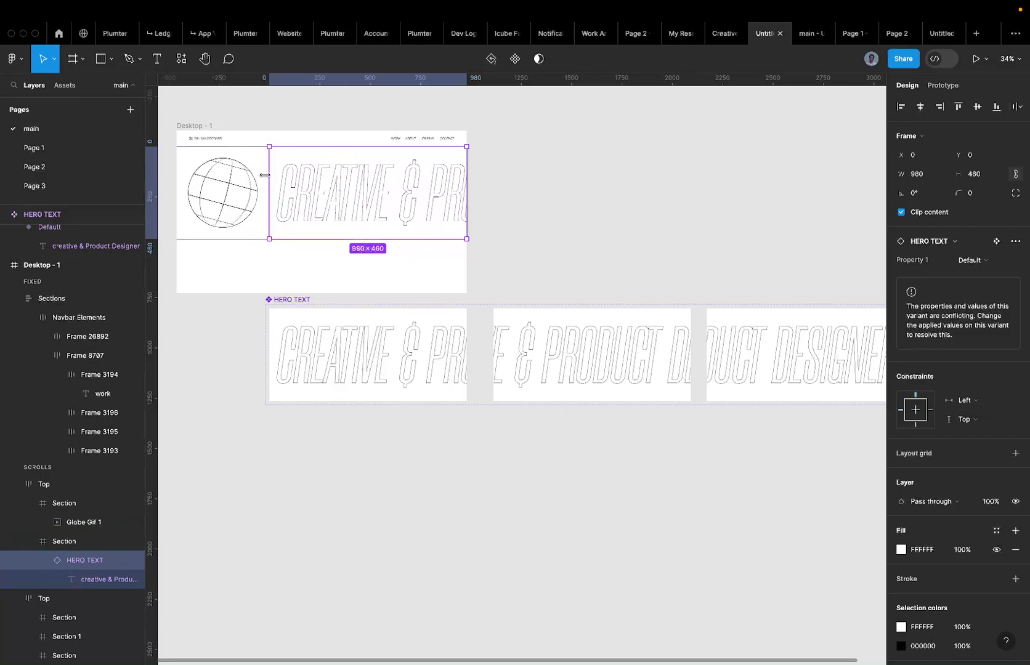
Select the parent Section and delete its FF0000 red fill.
{"action": "scroll", "coordinate": [266, 176], "scroll_direction": "up", "scroll_amount": 5}
{"action": "key", "text": "shift+Return"}
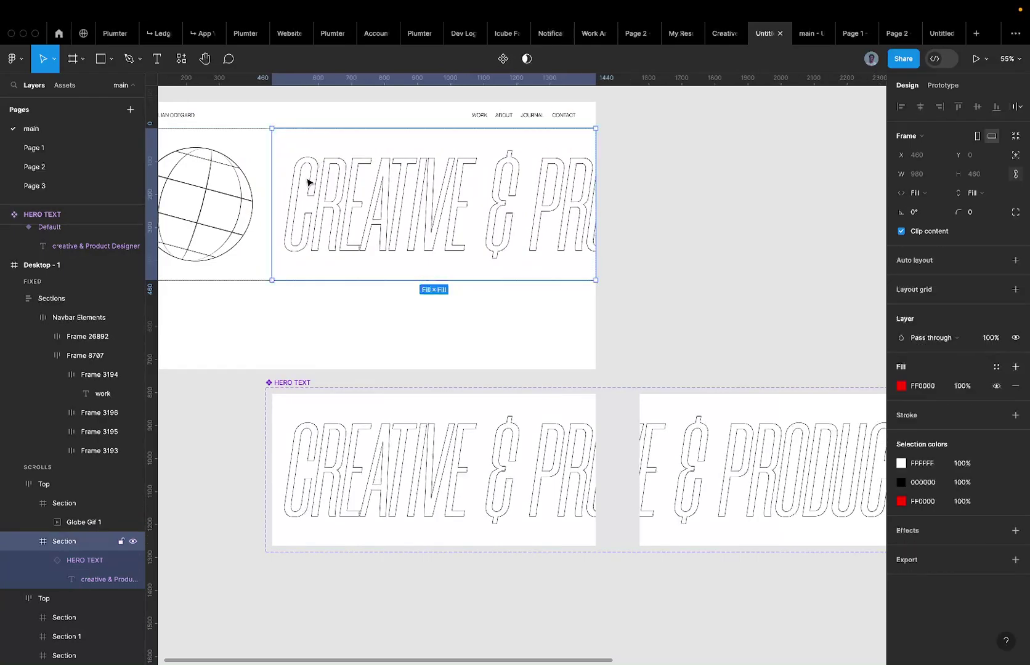
{"action": "left_click", "coordinate": [1017, 386]}
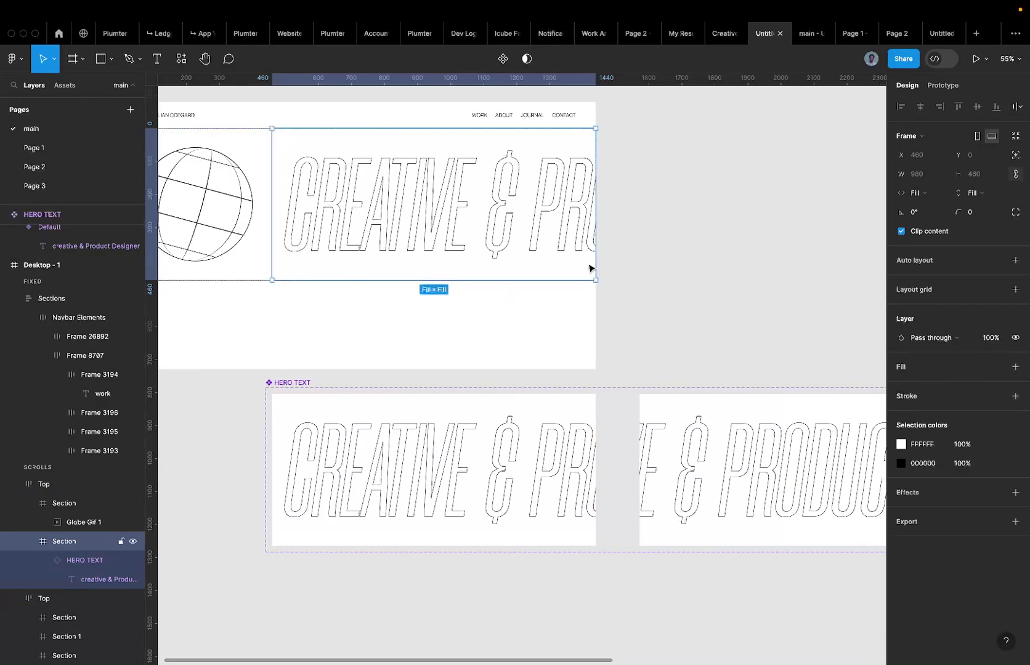
{"action": "scroll", "coordinate": [588, 268], "scroll_direction": "down", "scroll_amount": 5}
{"action": "left_click", "coordinate": [501, 241]}
{"action": "key", "text": "shift+Return"}
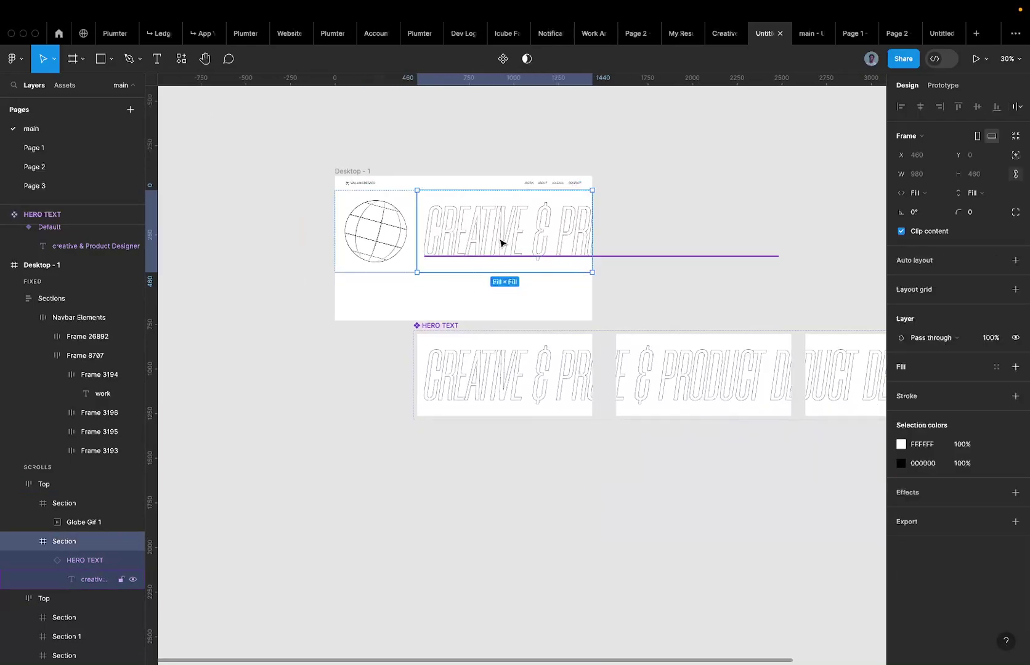
{"action": "left_click", "coordinate": [80, 562]}
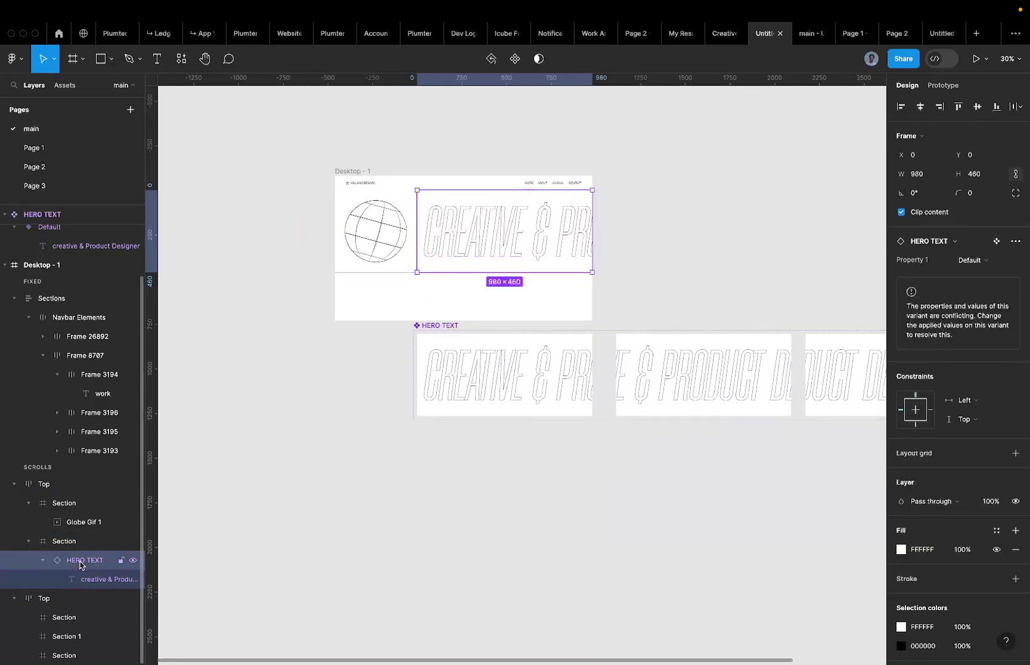
{"action": "mouse_move", "coordinate": [871, 61]}
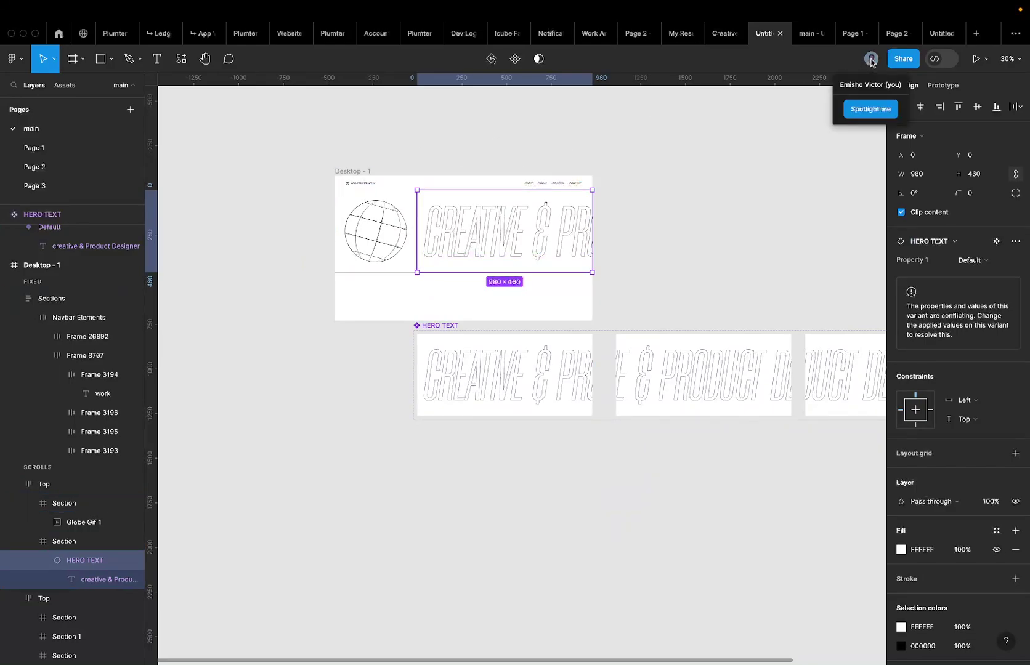
{"action": "left_click", "coordinate": [801, 33]}
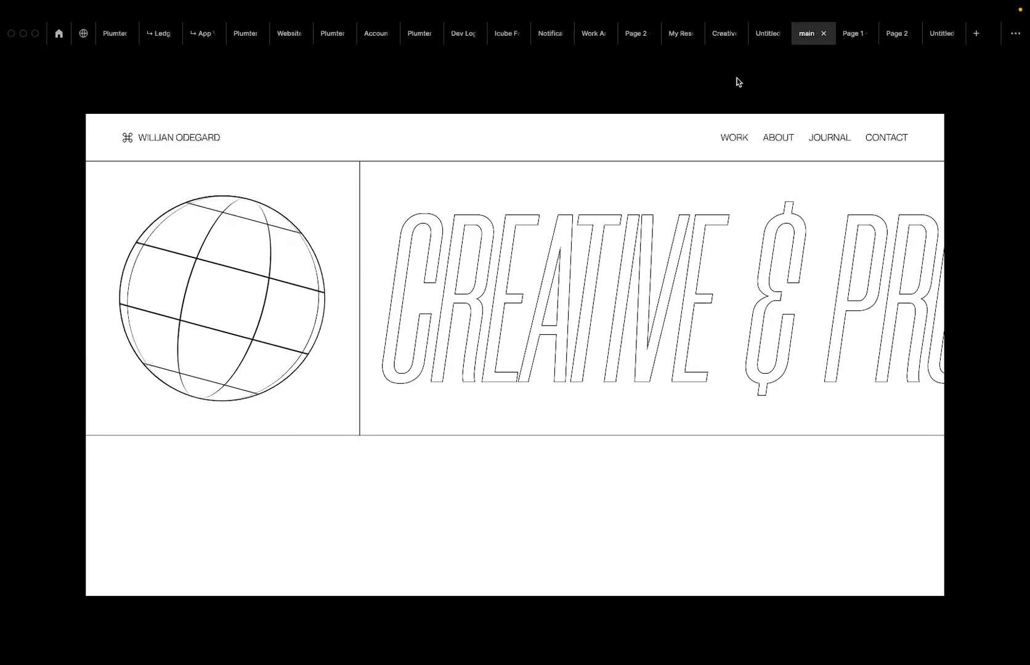
{"action": "left_click", "coordinate": [764, 39]}
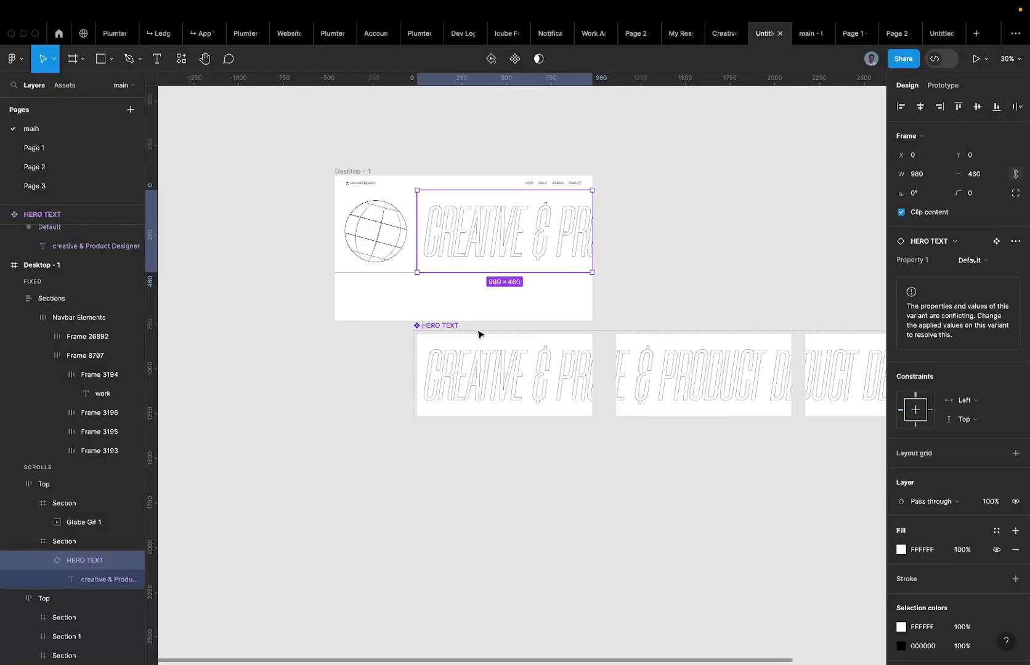
{"action": "scroll", "coordinate": [484, 237], "scroll_direction": "up", "scroll_amount": 2}
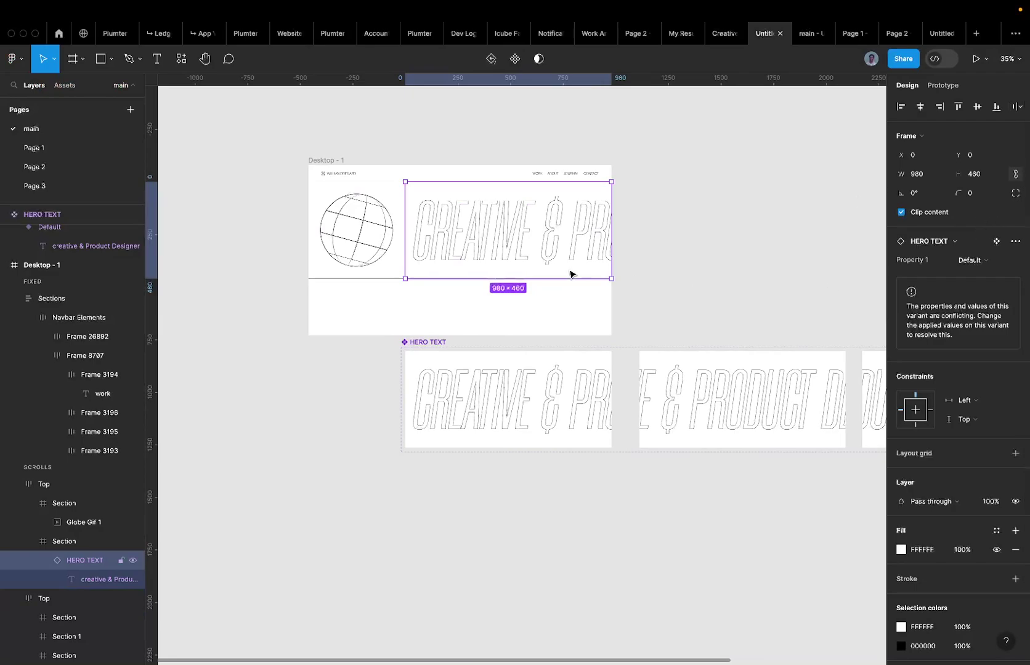
Select the second HERO TEXT variant and set its Property 1 value to 2.
{"action": "left_click", "coordinate": [593, 416]}
{"action": "scroll", "coordinate": [590, 416], "scroll_direction": "right", "scroll_amount": 2}
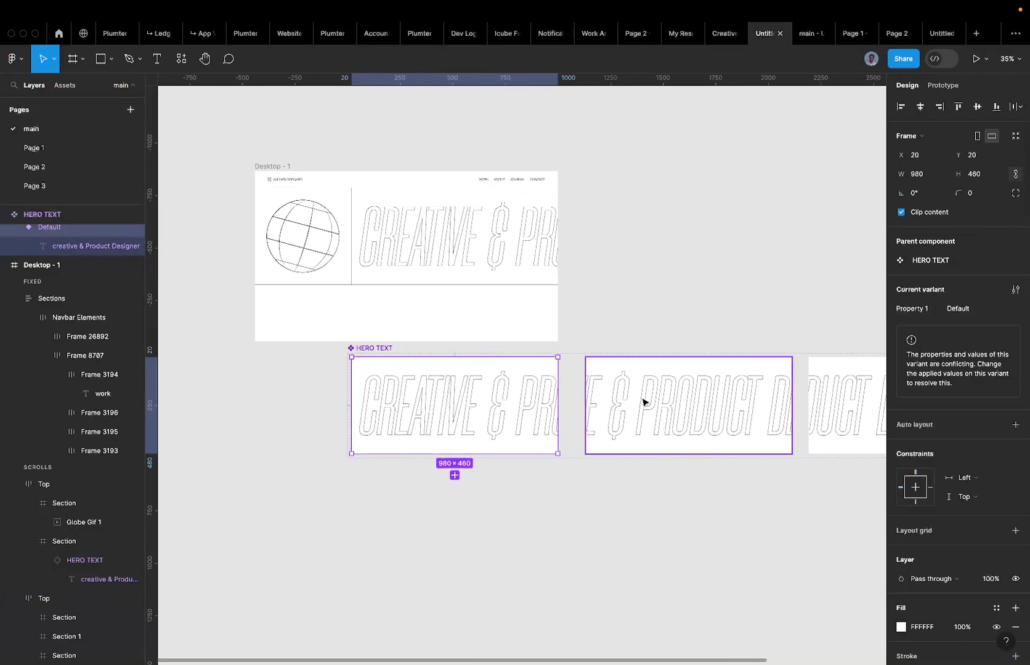
{"action": "key", "text": "ctrl+d"}
{"action": "scroll", "coordinate": [652, 401], "scroll_direction": "right", "scroll_amount": 3}
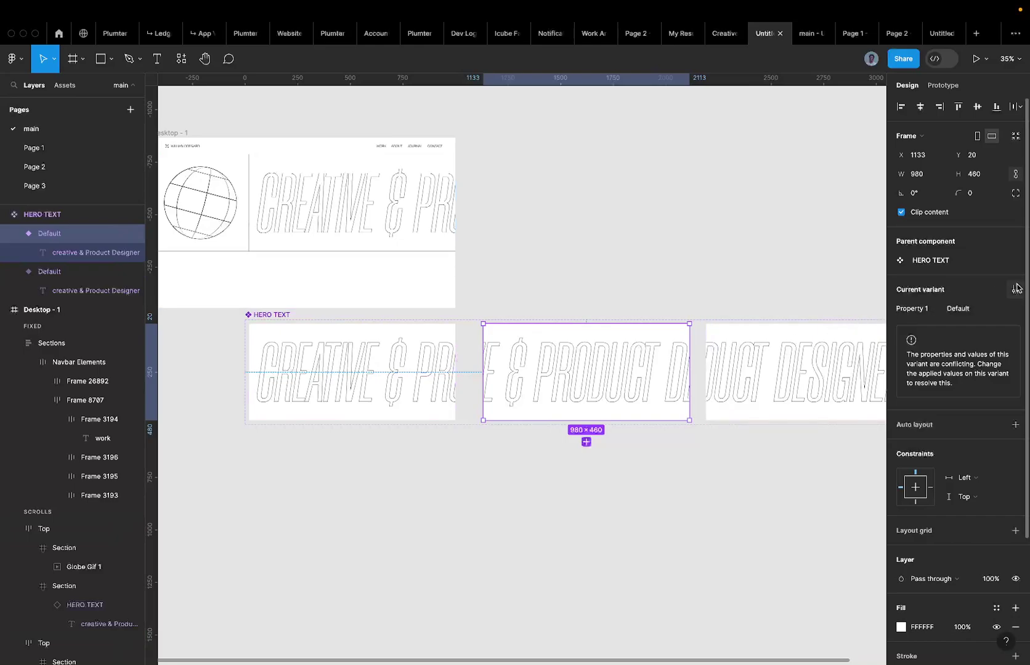
{"action": "left_click", "coordinate": [961, 308]}
{"action": "type", "text": "2"}
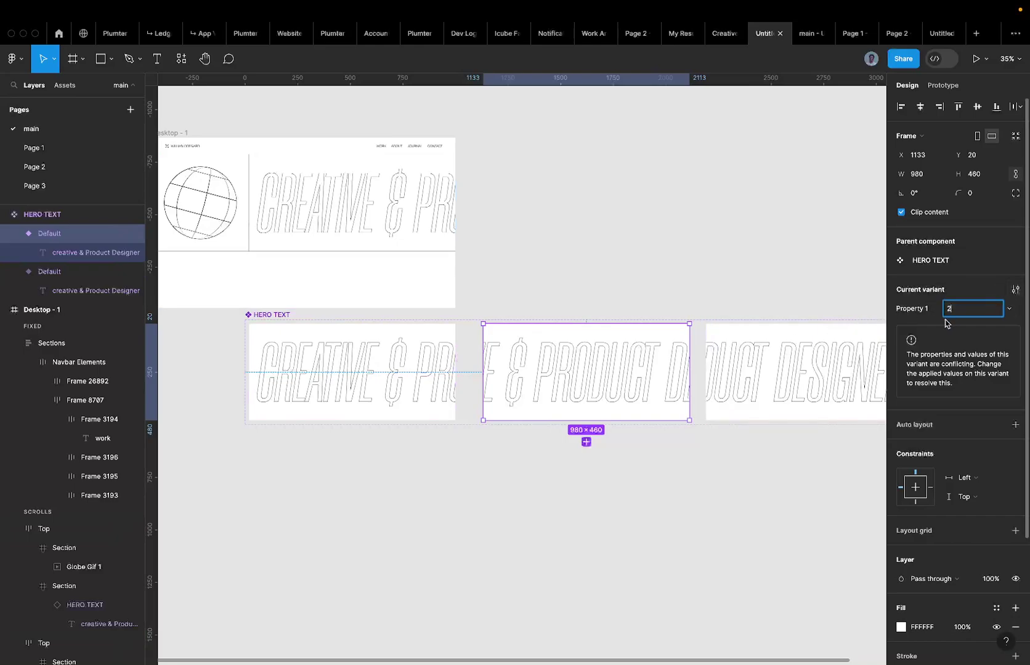
{"action": "left_click", "coordinate": [864, 343]}
Set the third variant's Property 1 value to 3, then select the Default variant.
{"action": "left_click", "coordinate": [984, 305]}
{"action": "type", "text": "3"}
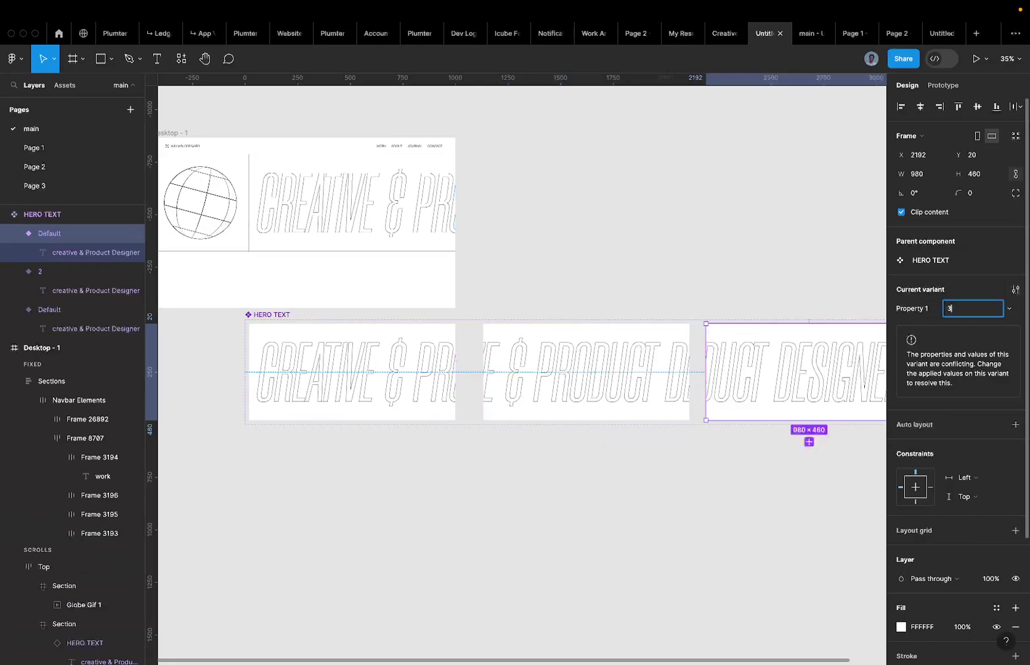
{"action": "key", "text": "Return"}
{"action": "scroll", "coordinate": [788, 306], "scroll_direction": "right", "scroll_amount": 4}
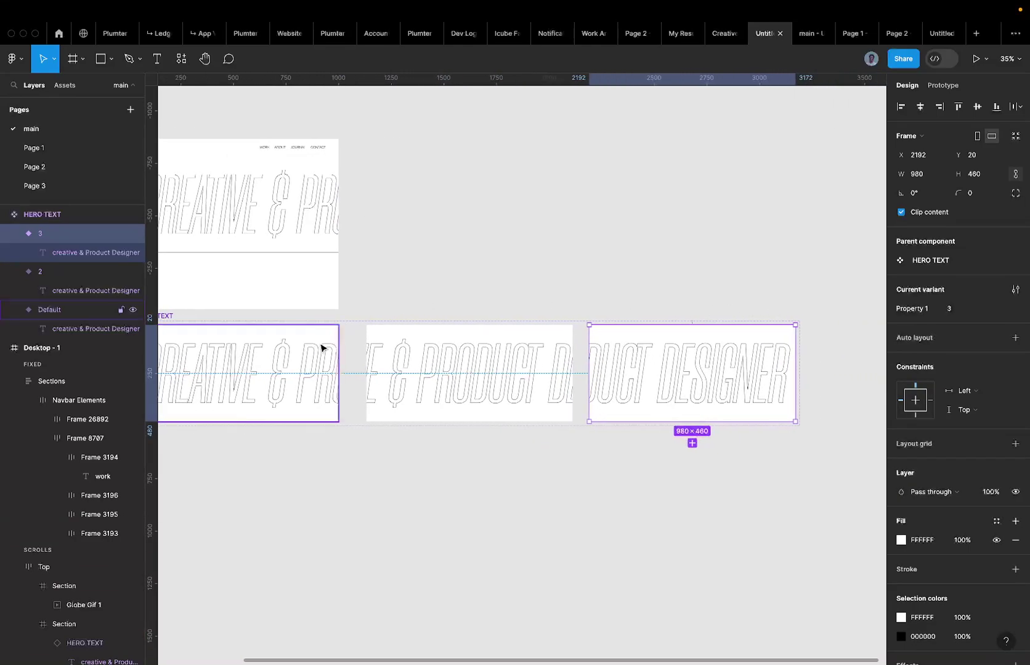
{"action": "left_click", "coordinate": [320, 348]}
{"action": "scroll", "coordinate": [321, 348], "scroll_direction": "left", "scroll_amount": 4}
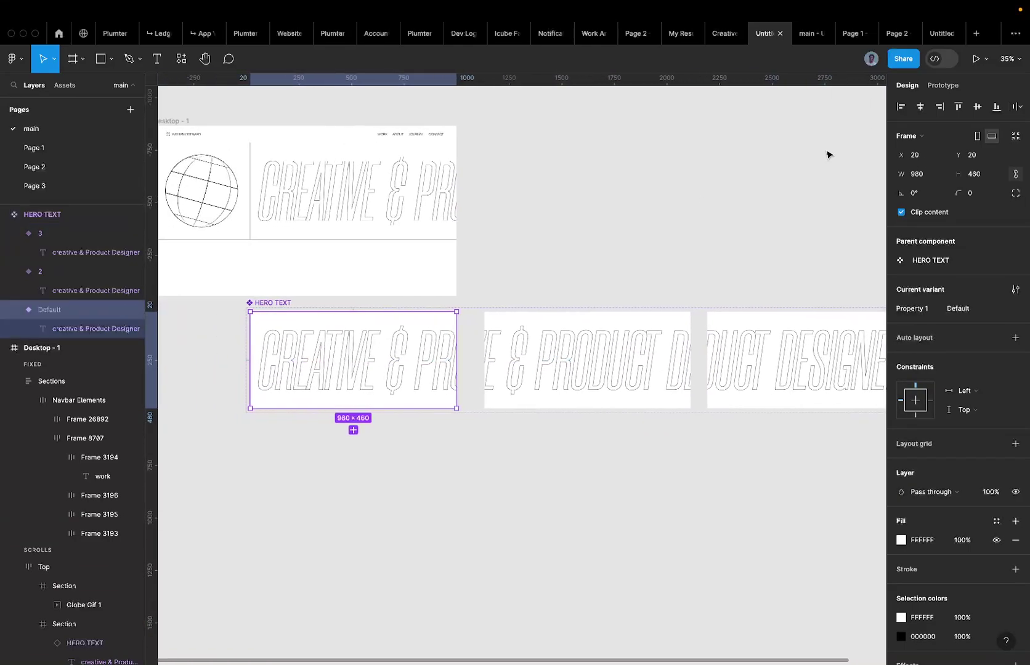
In Prototype mode, link the Default variant to variant 2 with an After delay of 1 ms.
{"action": "left_click", "coordinate": [943, 85]}
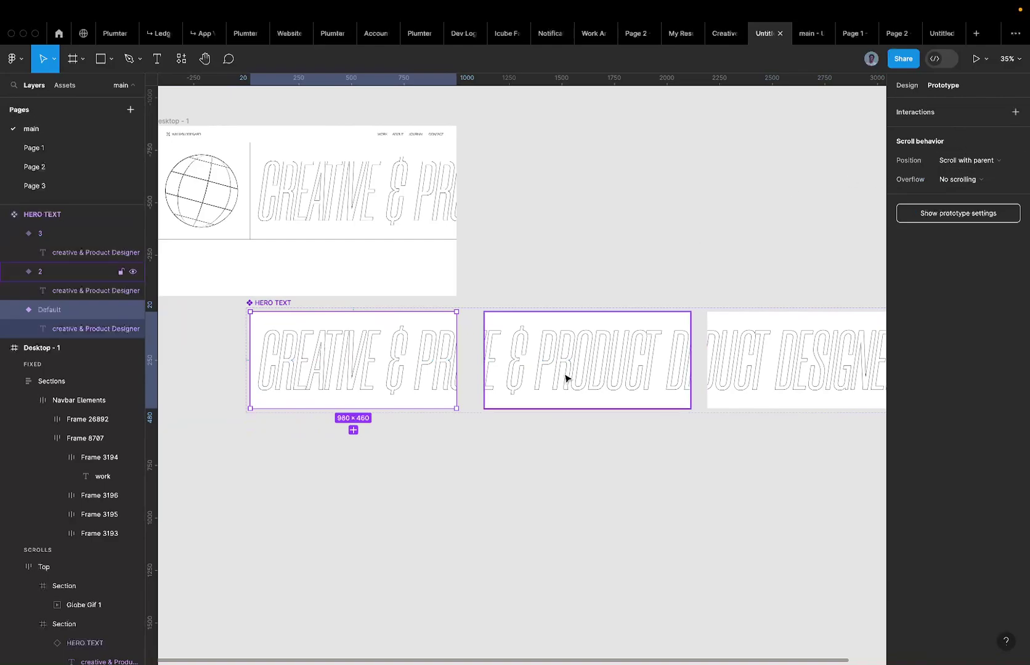
{"action": "mouse_move", "coordinate": [457, 360]}
{"action": "left_click_drag", "start_coordinate": [457, 361], "coordinate": [499, 360]}
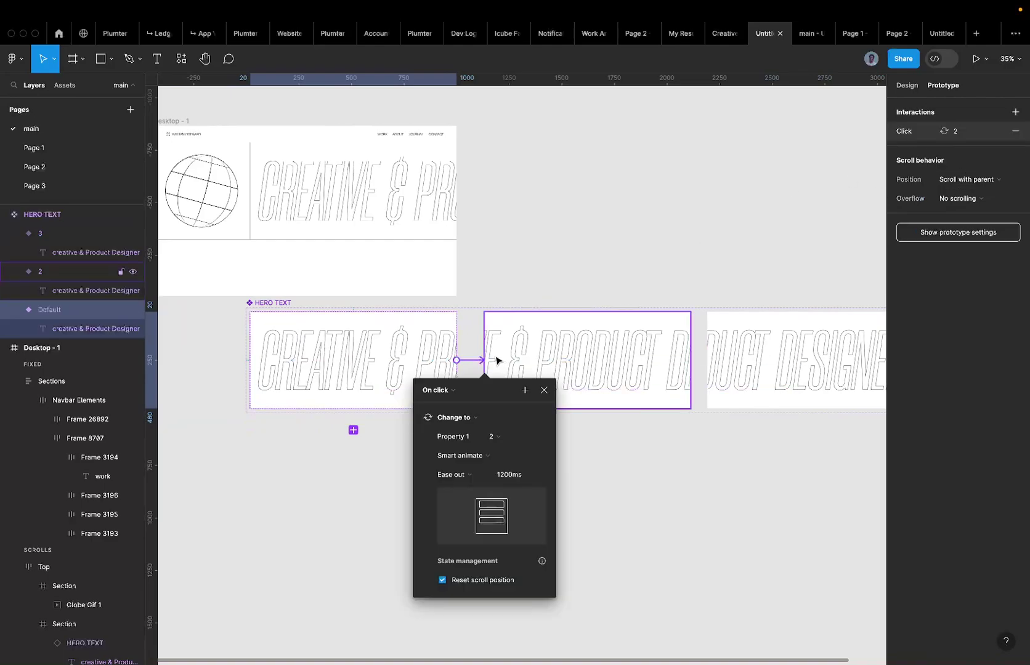
{"action": "left_click", "coordinate": [454, 392]}
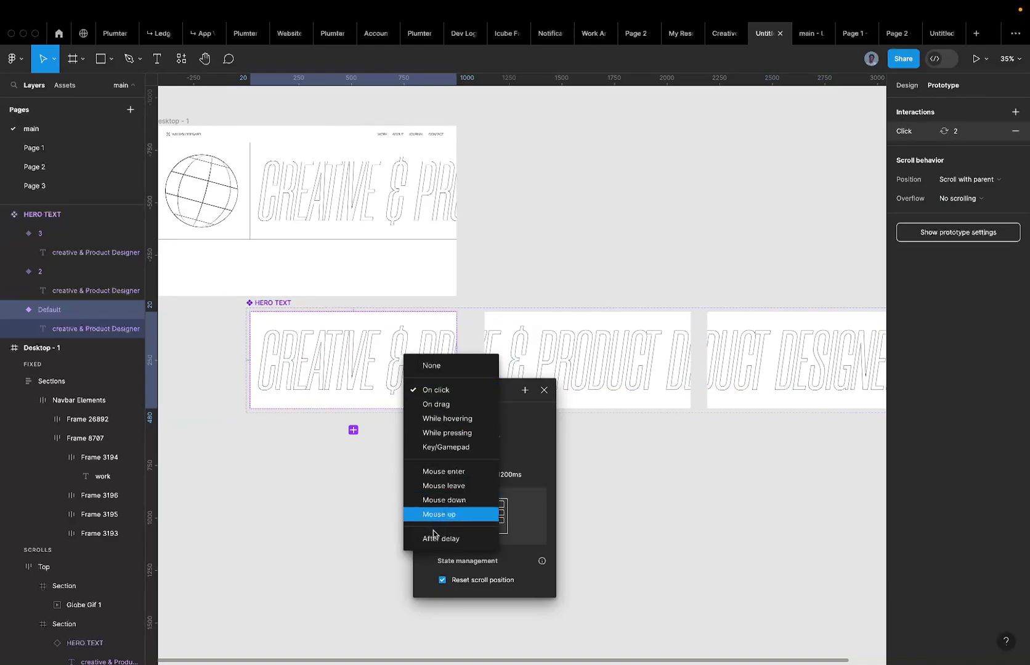
{"action": "left_click", "coordinate": [433, 537]}
{"action": "left_click", "coordinate": [439, 409]}
{"action": "type", "text": "1"}
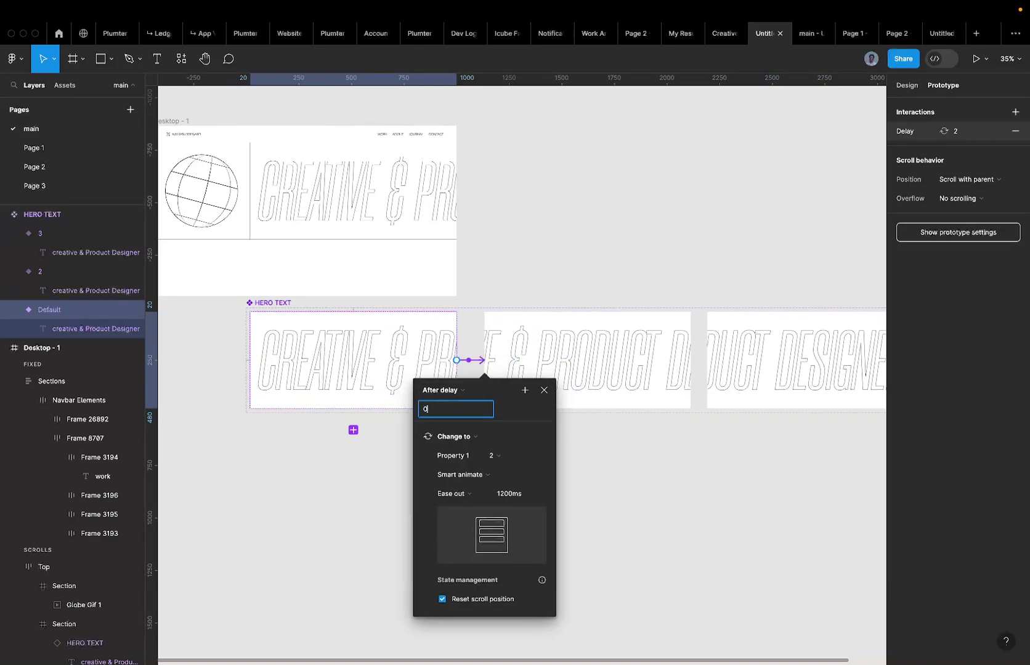
{"action": "key", "text": "Return"}
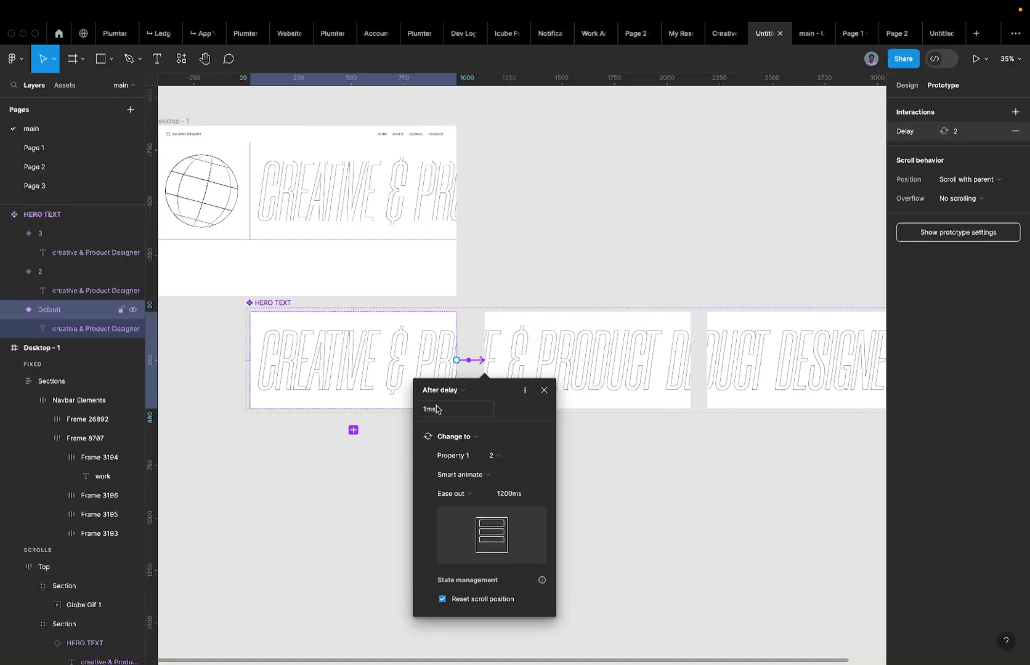
Keep Smart animate as the transition and set its easing to Linear.
{"action": "left_click", "coordinate": [469, 482]}
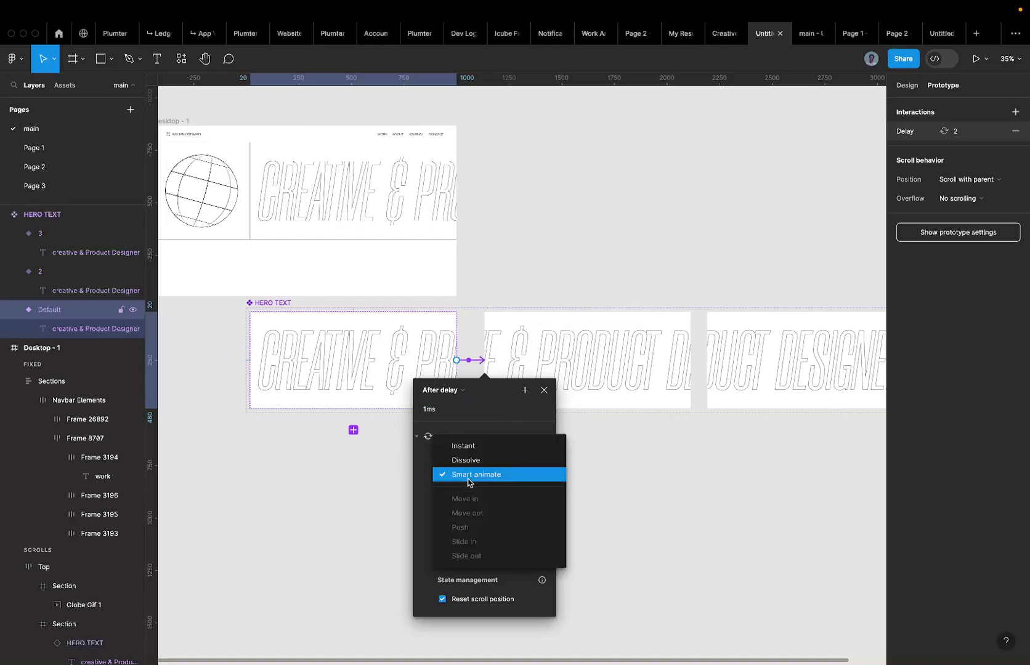
{"action": "left_click", "coordinate": [477, 479]}
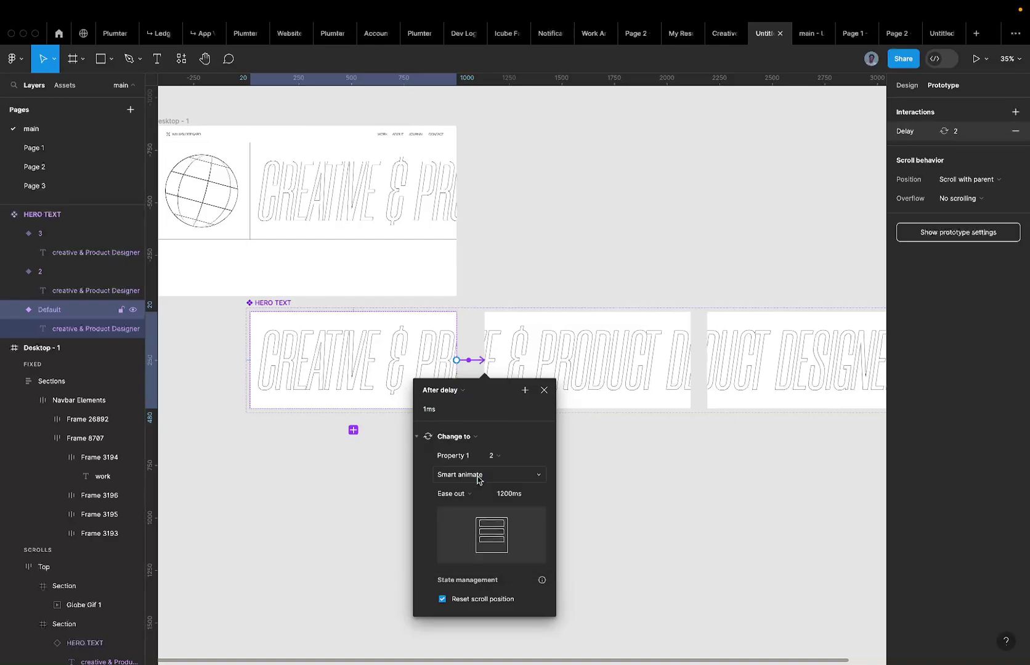
{"action": "left_click", "coordinate": [478, 479]}
{"action": "left_click", "coordinate": [478, 480]}
{"action": "left_click", "coordinate": [483, 480]}
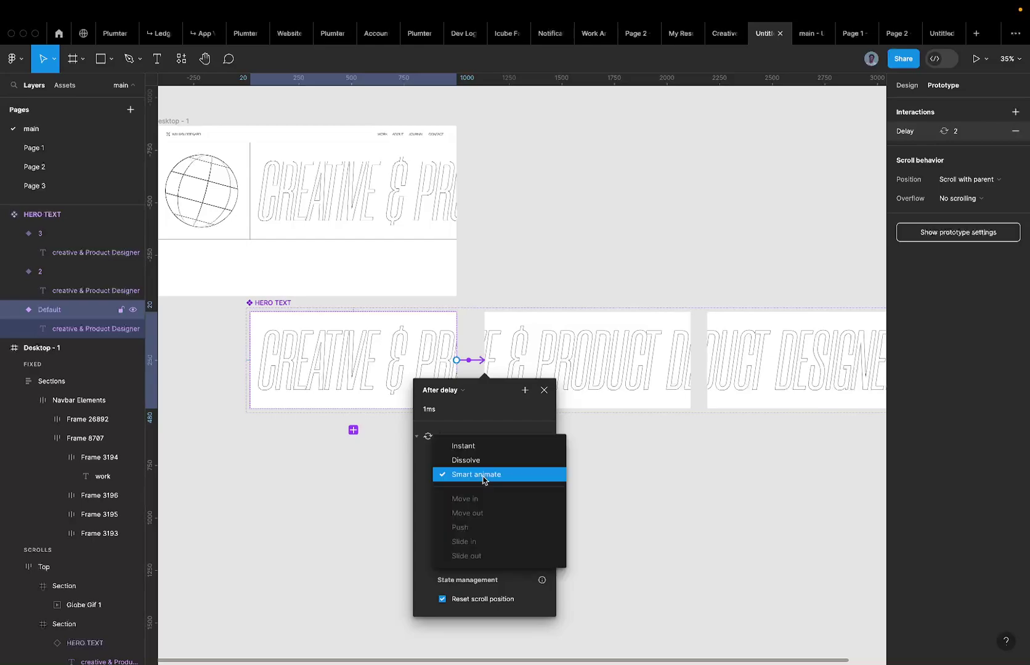
{"action": "left_click", "coordinate": [483, 479]}
{"action": "left_click", "coordinate": [466, 496]}
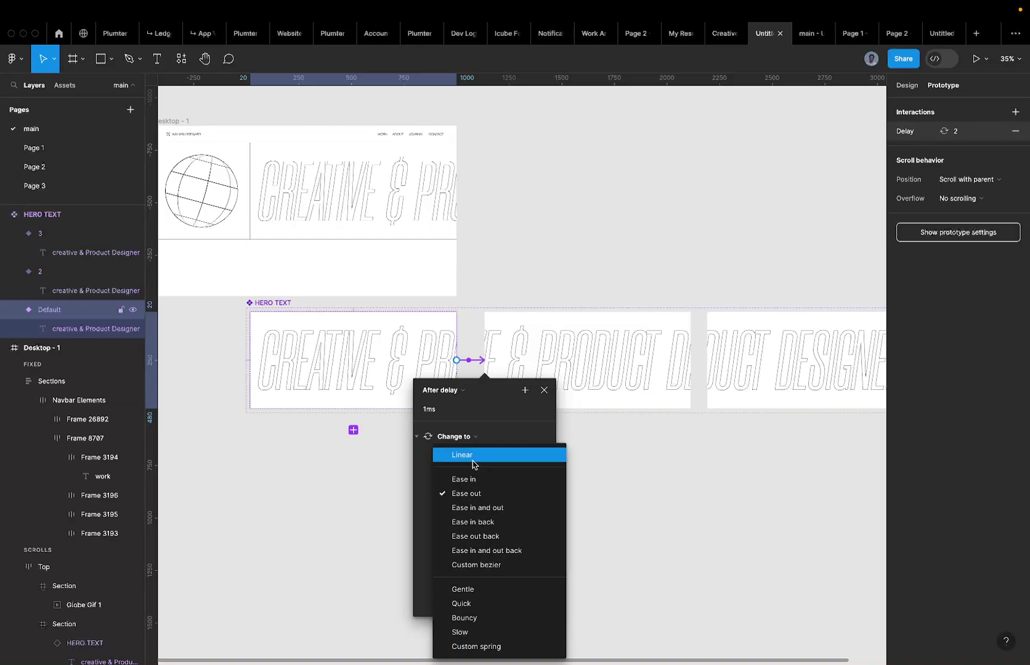
{"action": "left_click", "coordinate": [472, 455]}
{"action": "left_click", "coordinate": [457, 492]}
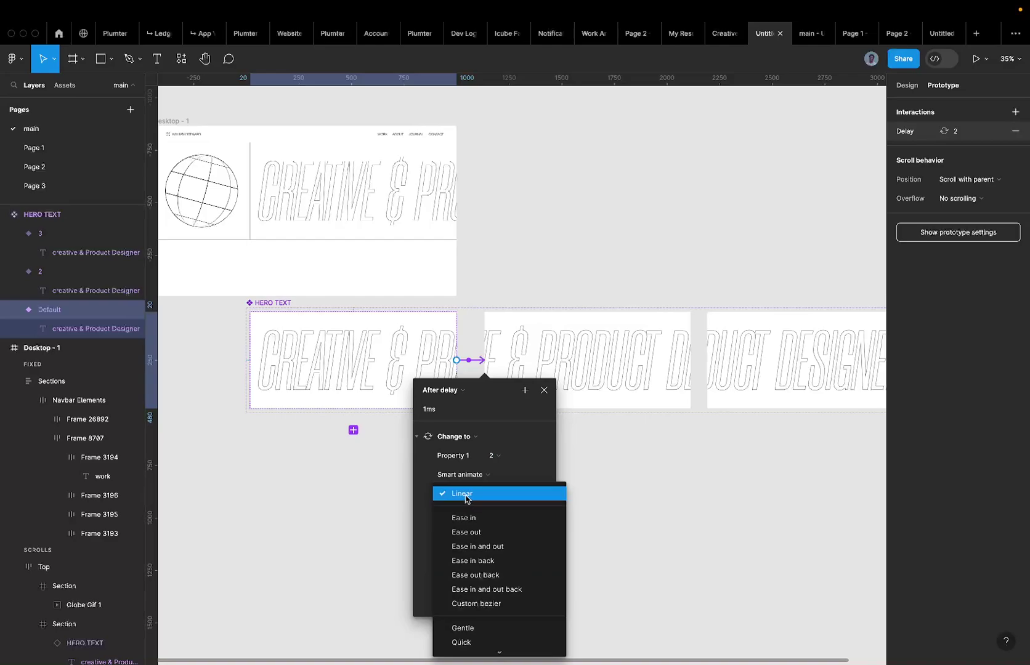
{"action": "left_click", "coordinate": [466, 495]}
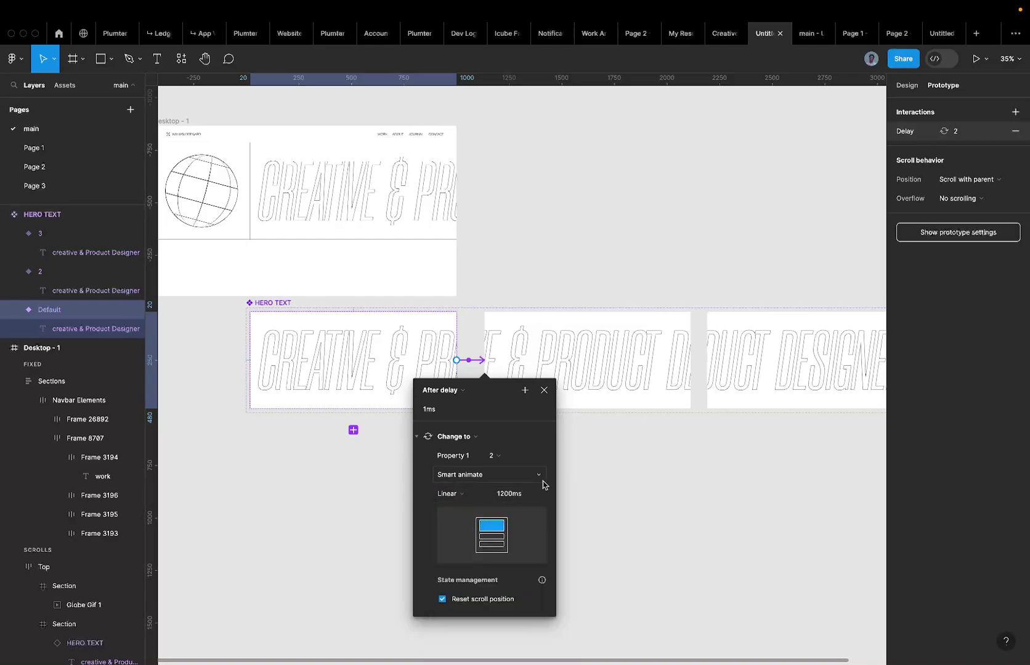
Change the transition duration from 1200ms to 8000ms and select variant 2.
{"action": "left_click", "coordinate": [517, 496]}
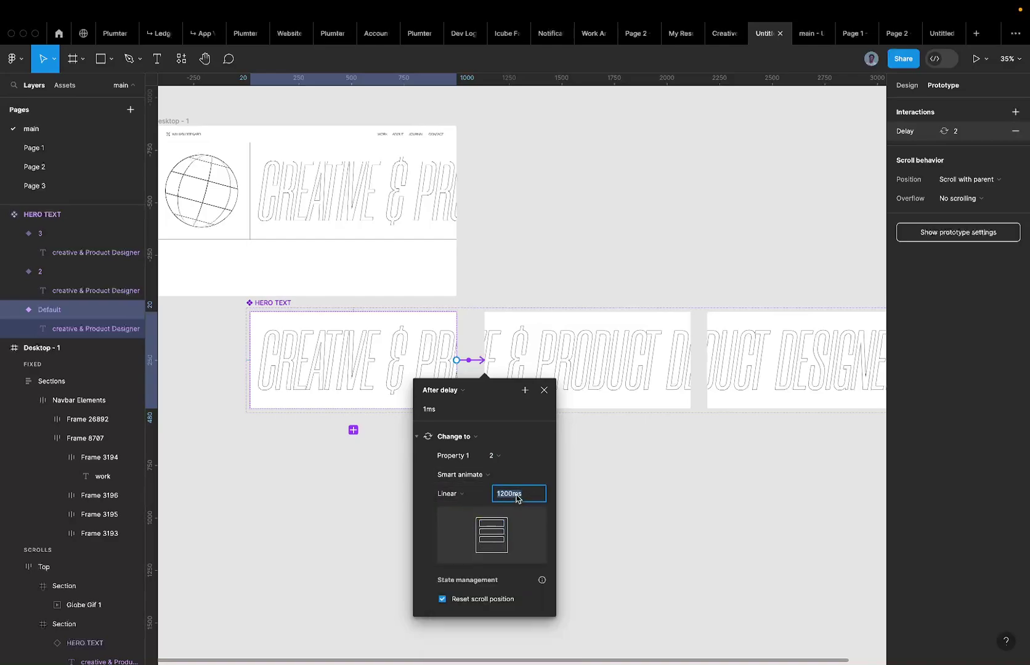
{"action": "type", "text": "8000"}
{"action": "key", "text": "Return"}
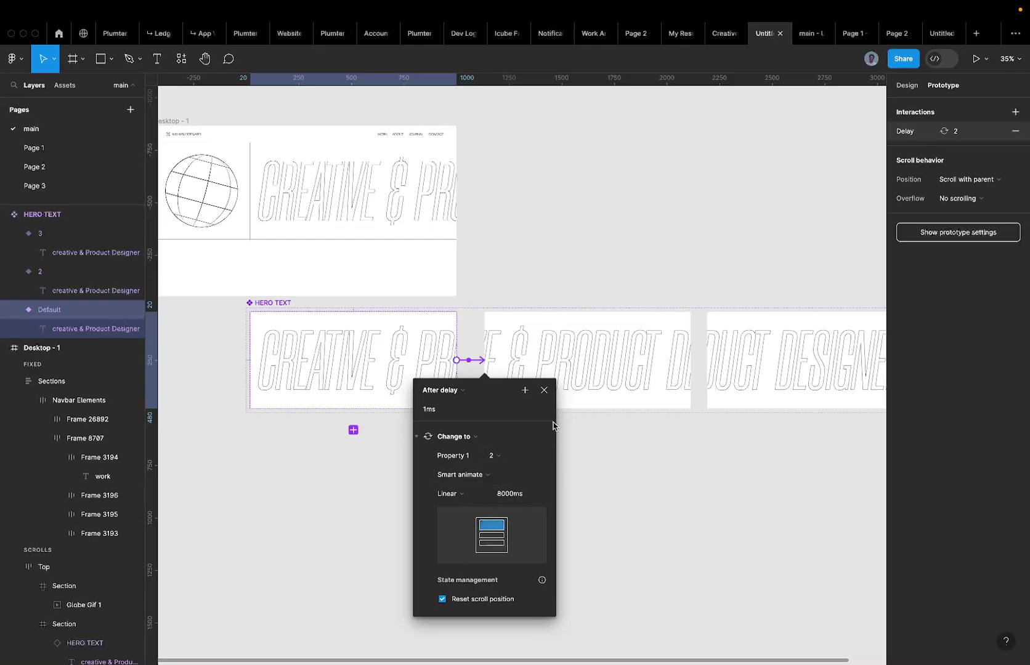
{"action": "left_click", "coordinate": [533, 332]}
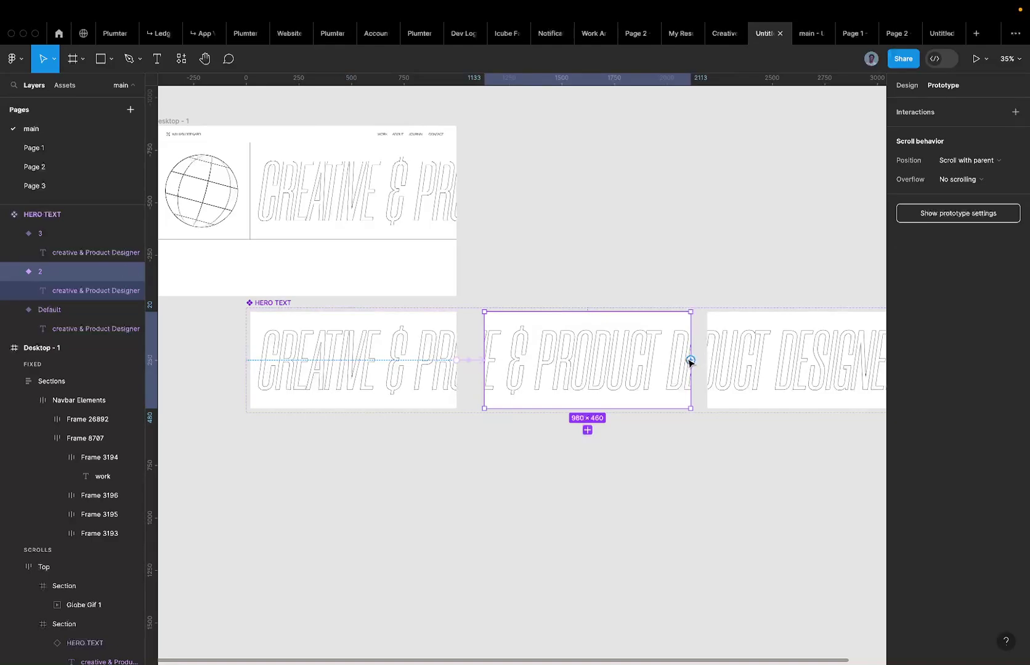
Connect variant 2 to variant 3 with an After delay trigger of 1 ms.
{"action": "left_click_drag", "start_coordinate": [691, 360], "coordinate": [739, 355]}
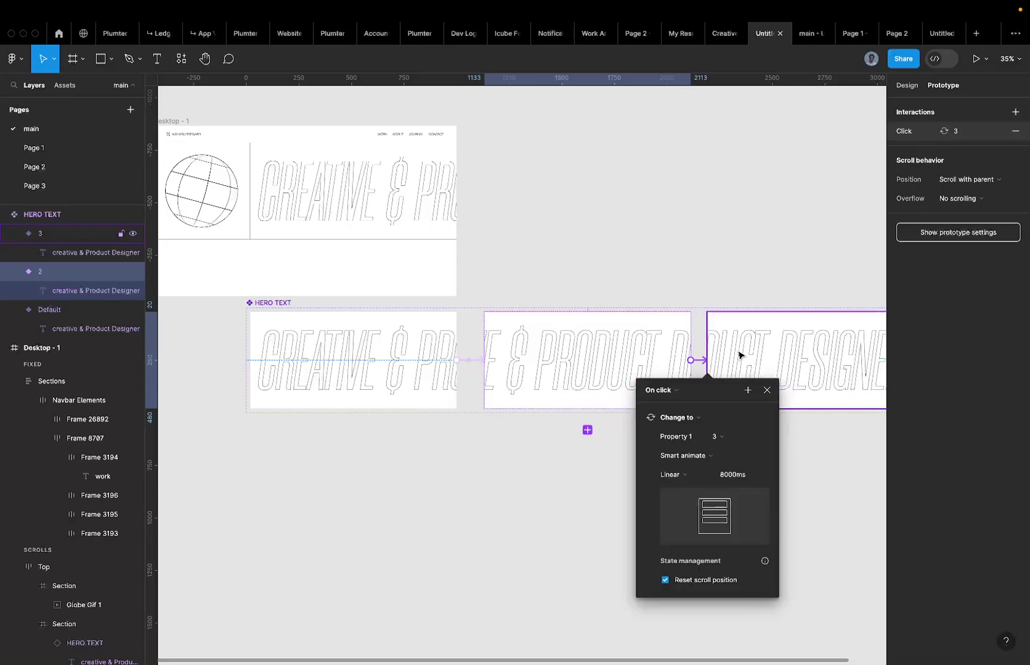
{"action": "left_click", "coordinate": [670, 389]}
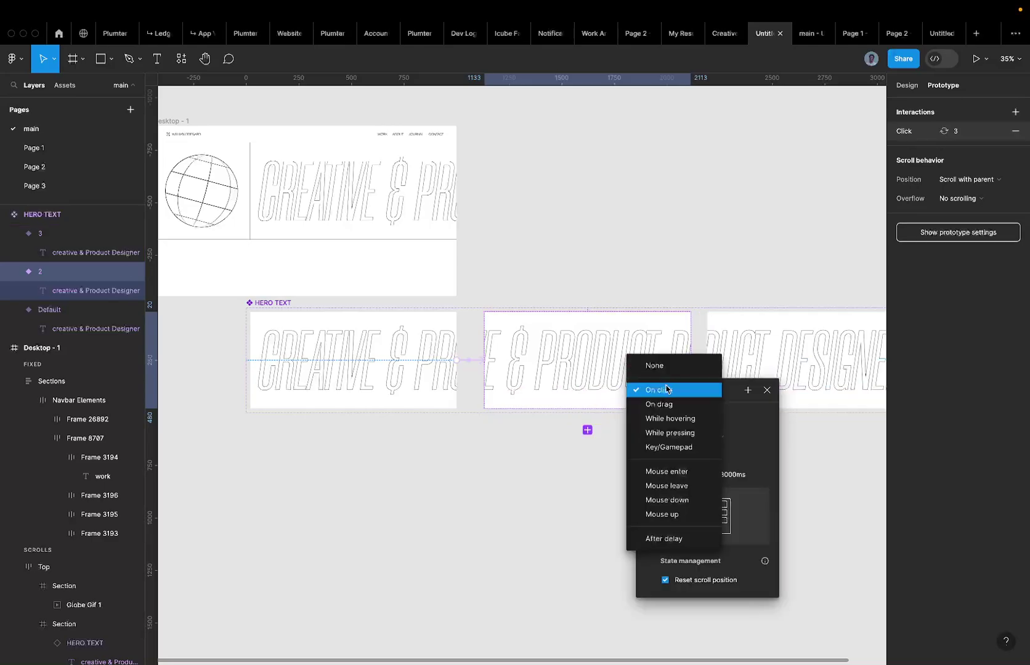
{"action": "left_click", "coordinate": [673, 540]}
{"action": "left_click", "coordinate": [668, 408]}
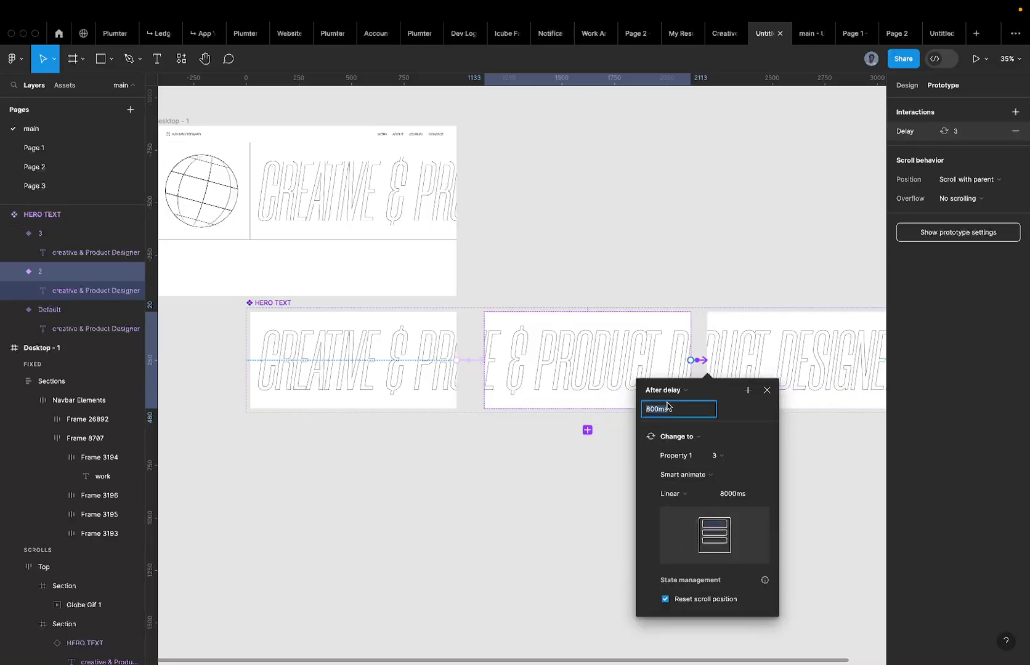
{"action": "type", "text": "1"}
{"action": "key", "text": "Return"}
Set the transition duration to 8000ms, then select variant 3.
{"action": "left_click", "coordinate": [723, 493]}
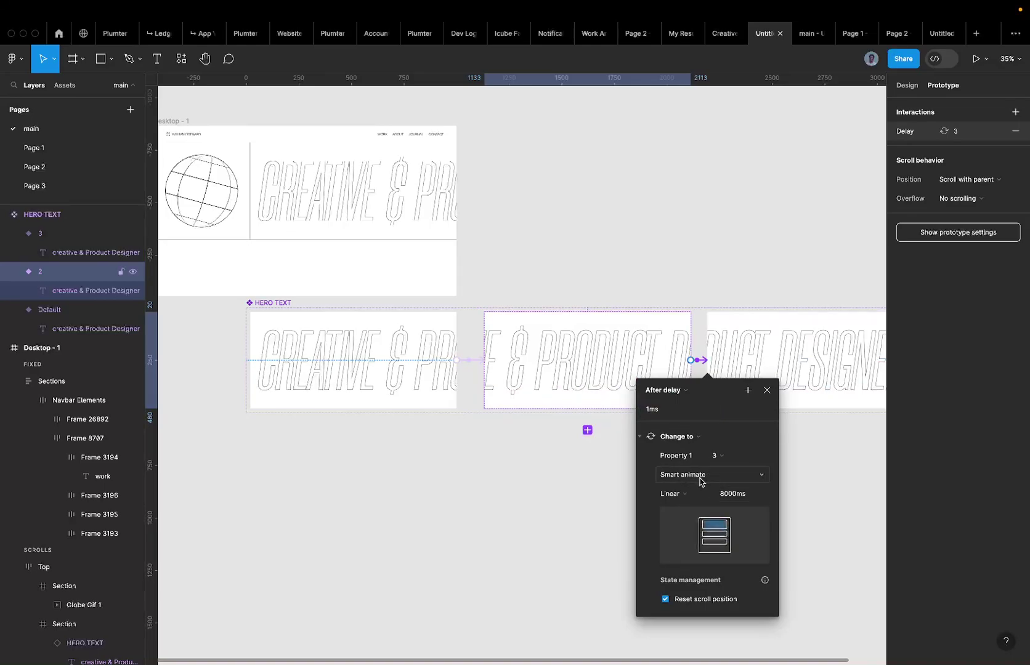
{"action": "type", "text": "8000"}
{"action": "key", "text": "Return"}
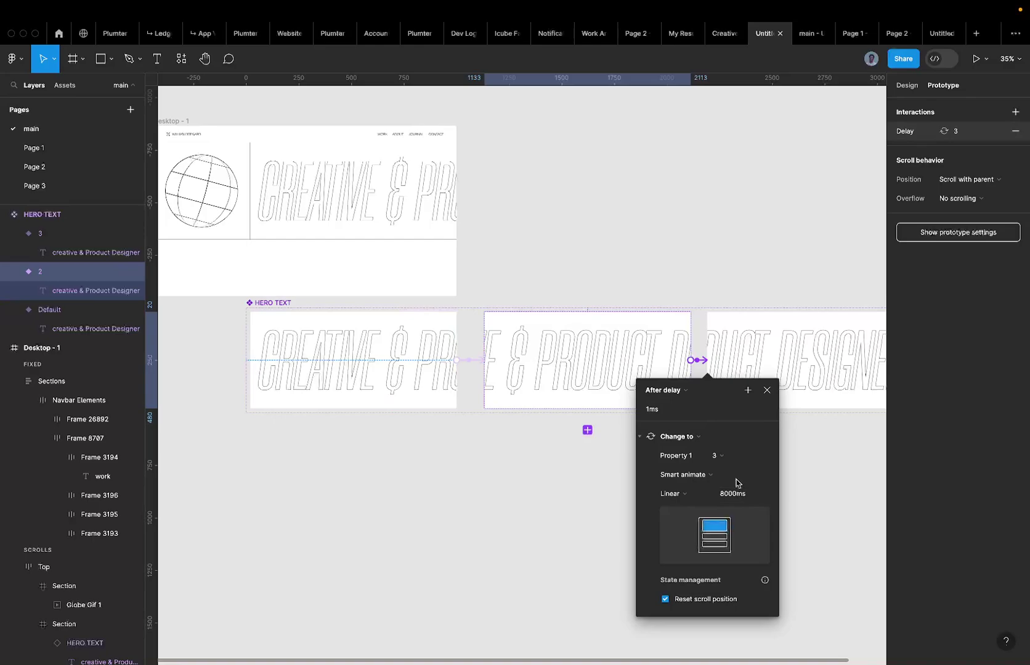
{"action": "left_click", "coordinate": [736, 361]}
{"action": "scroll", "coordinate": [736, 360], "scroll_direction": "right", "scroll_amount": 5}
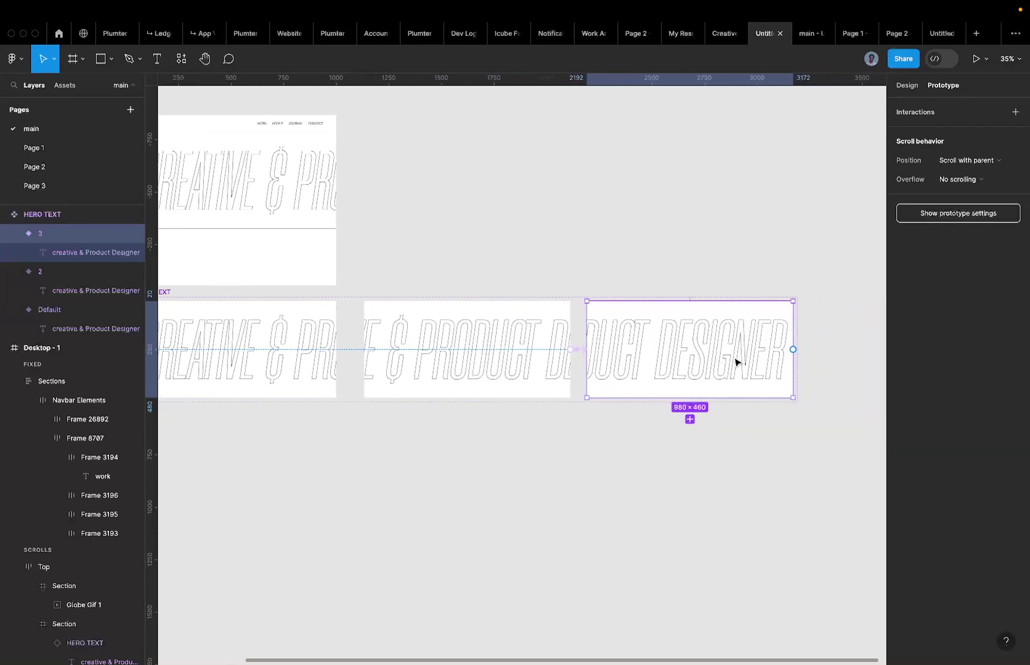
Connect variant 3 to the Default variant with an After delay trigger of 1ms.
{"action": "left_click_drag", "start_coordinate": [716, 350], "coordinate": [247, 383]}
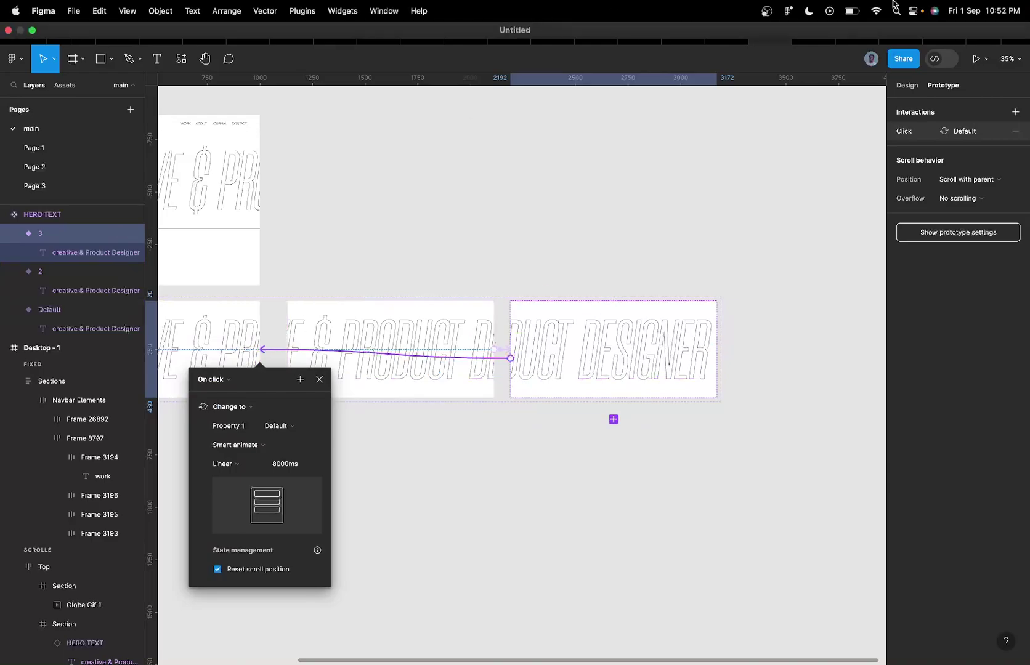
{"action": "left_click", "coordinate": [218, 381]}
{"action": "left_click", "coordinate": [216, 528]}
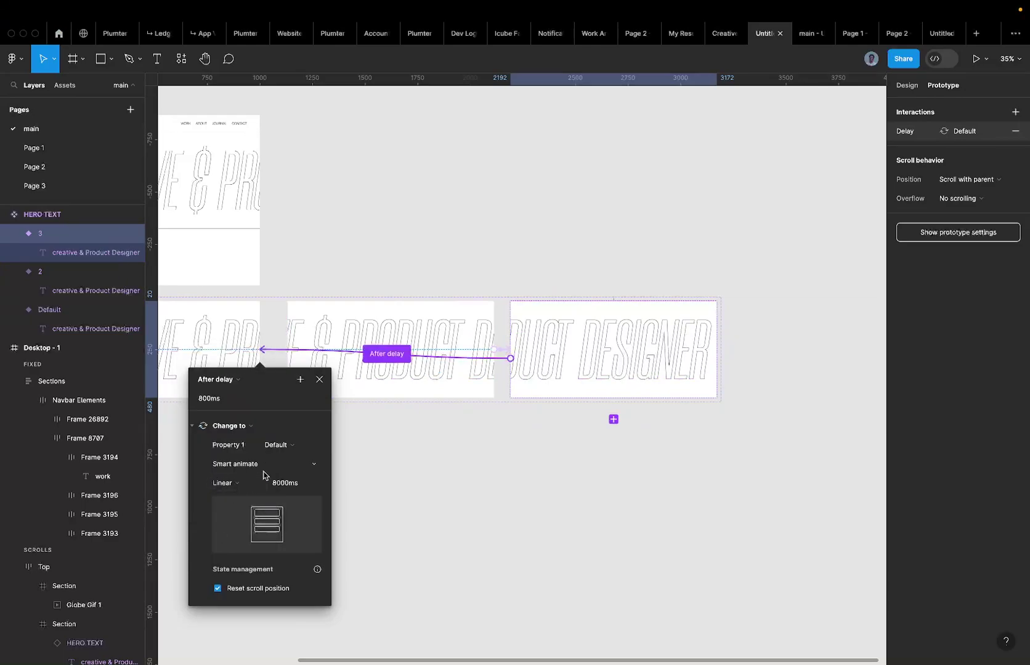
{"action": "left_click", "coordinate": [220, 400]}
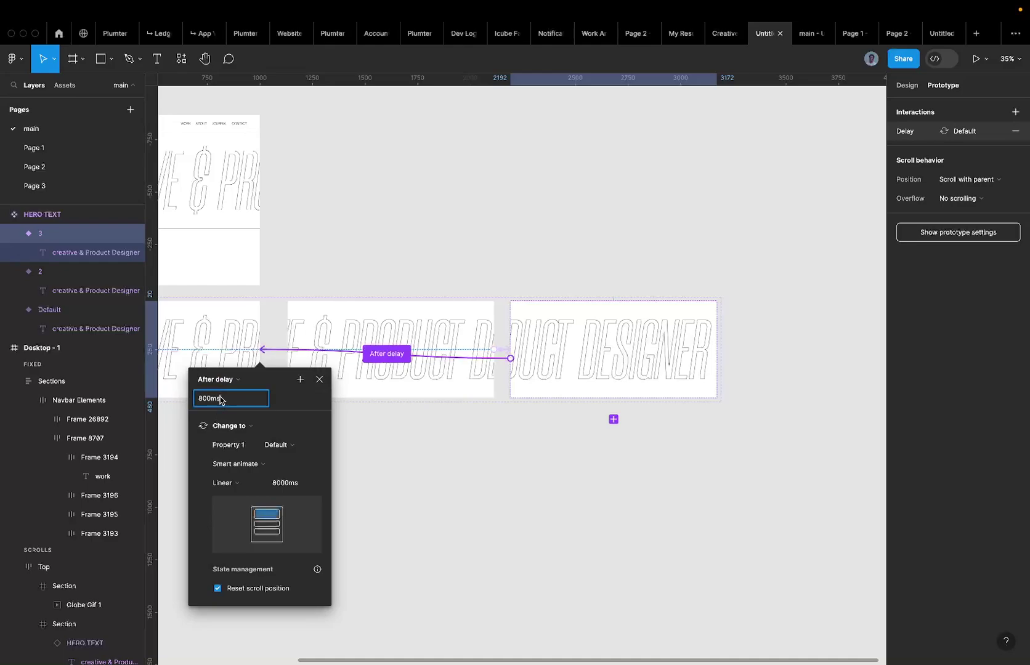
{"action": "key", "text": "ctrl+a"}
{"action": "type", "text": "1"}
{"action": "key", "text": "Return"}
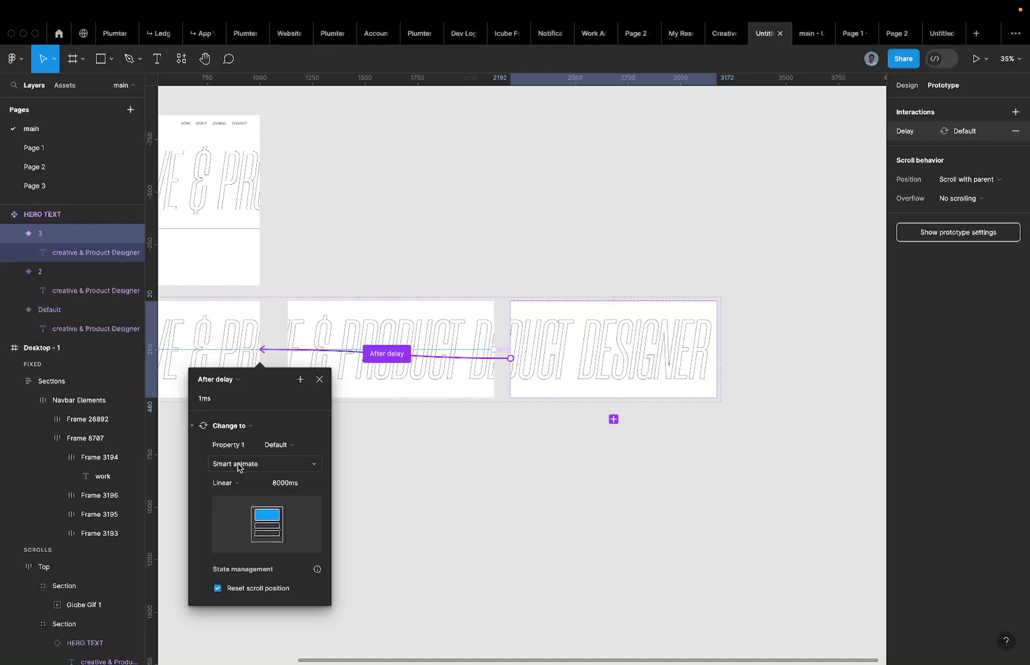
Set this interaction's transition animation to Instant.
{"action": "left_click", "coordinate": [239, 465]}
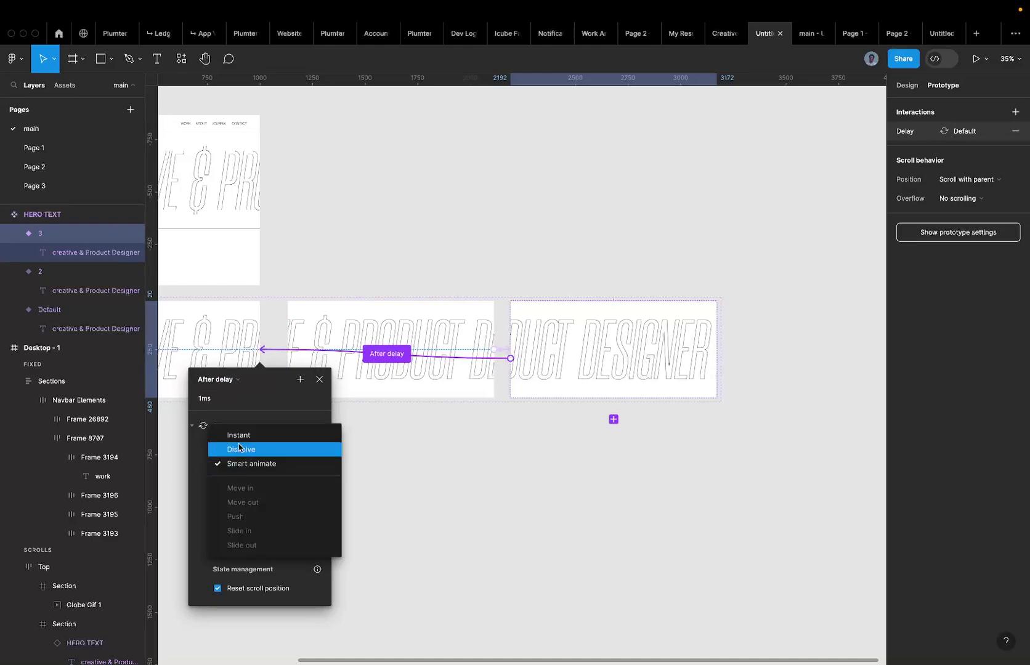
{"action": "left_click", "coordinate": [240, 435]}
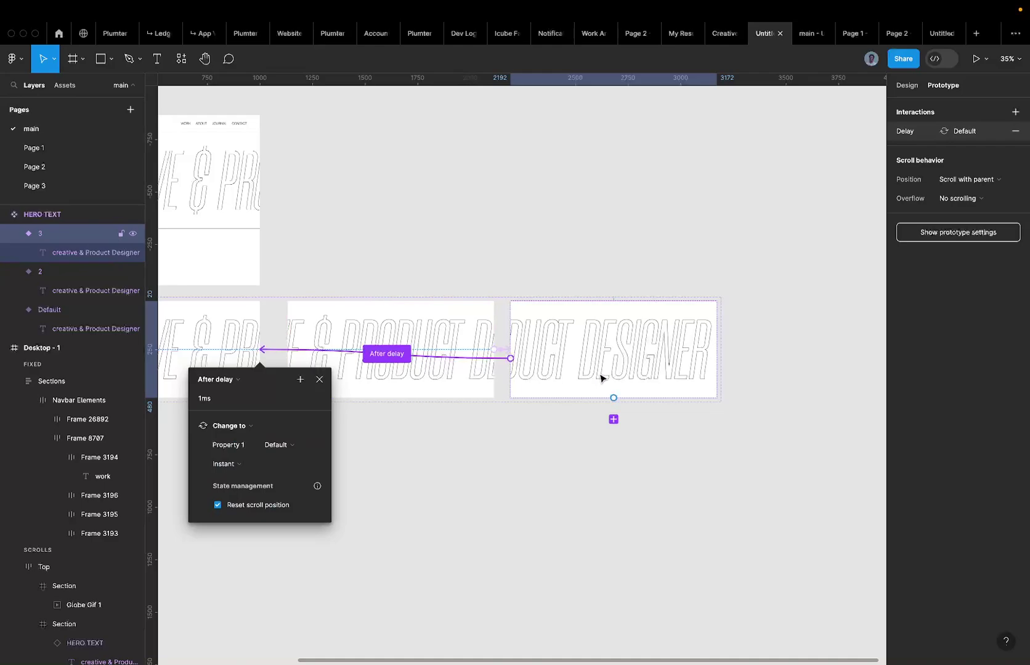
{"action": "scroll", "coordinate": [600, 378], "scroll_direction": "left", "scroll_amount": 2}
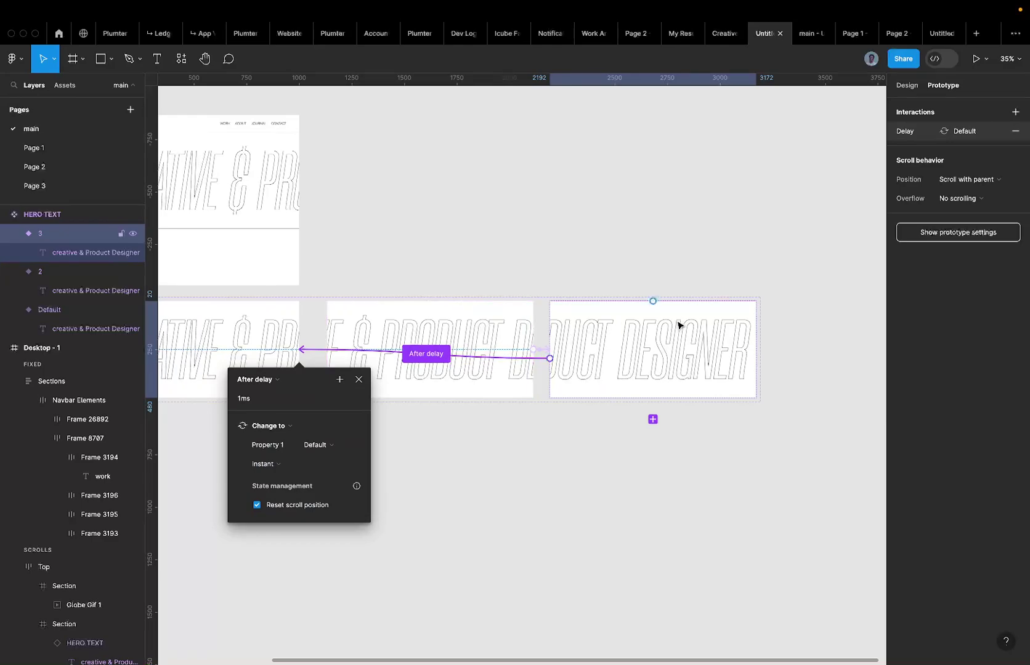
{"action": "left_click", "coordinate": [281, 465]}
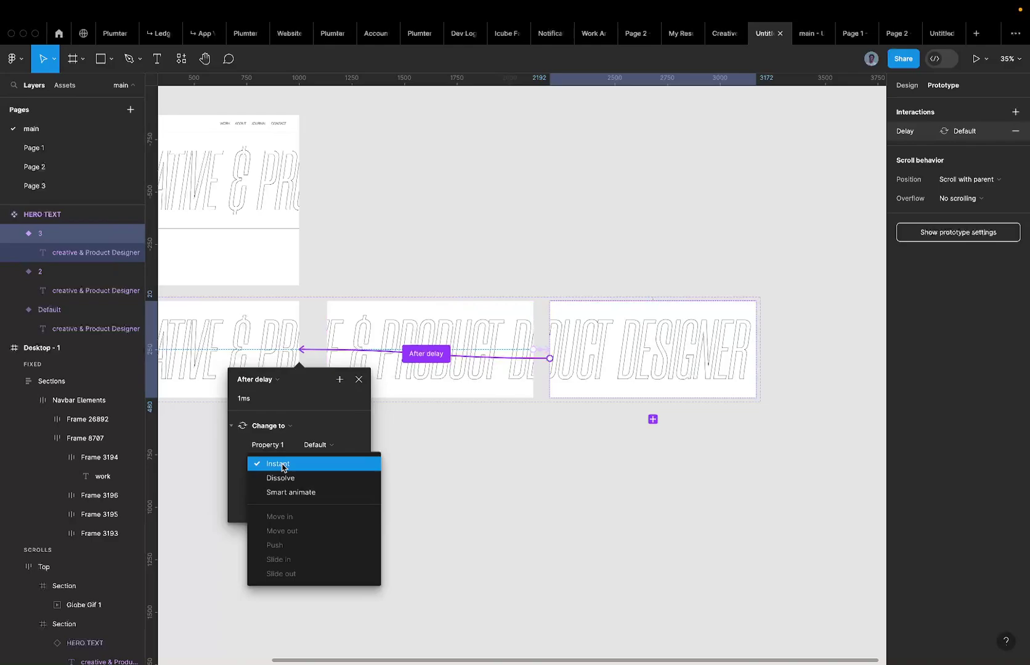
{"action": "left_click", "coordinate": [282, 465]}
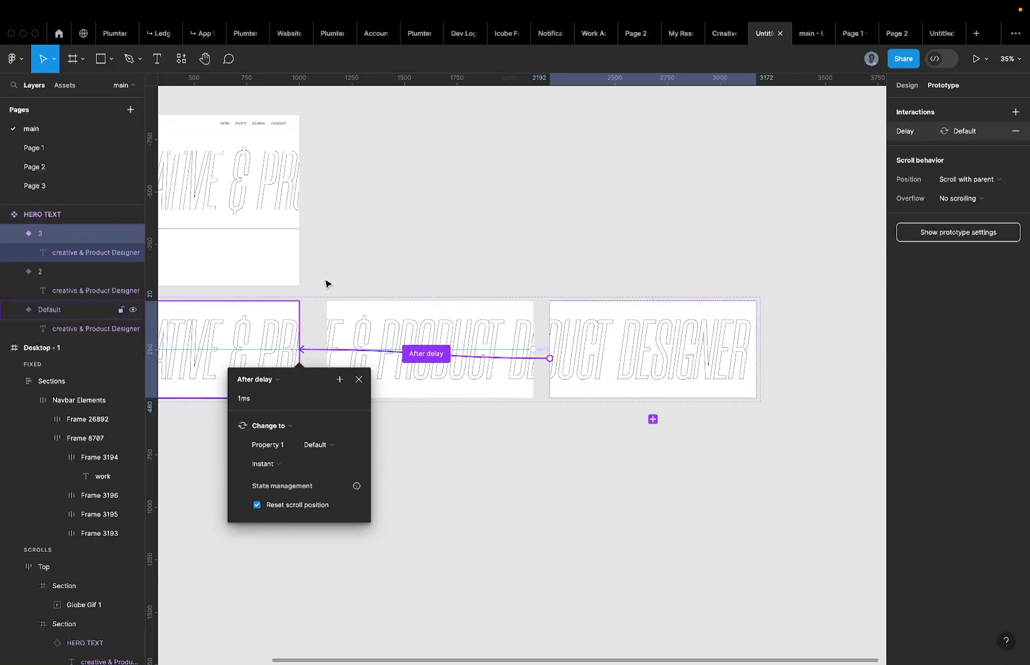
Reload the 'main' presentation tab so its hero preview shows the updated cycling text.
{"action": "left_click", "coordinate": [807, 35]}
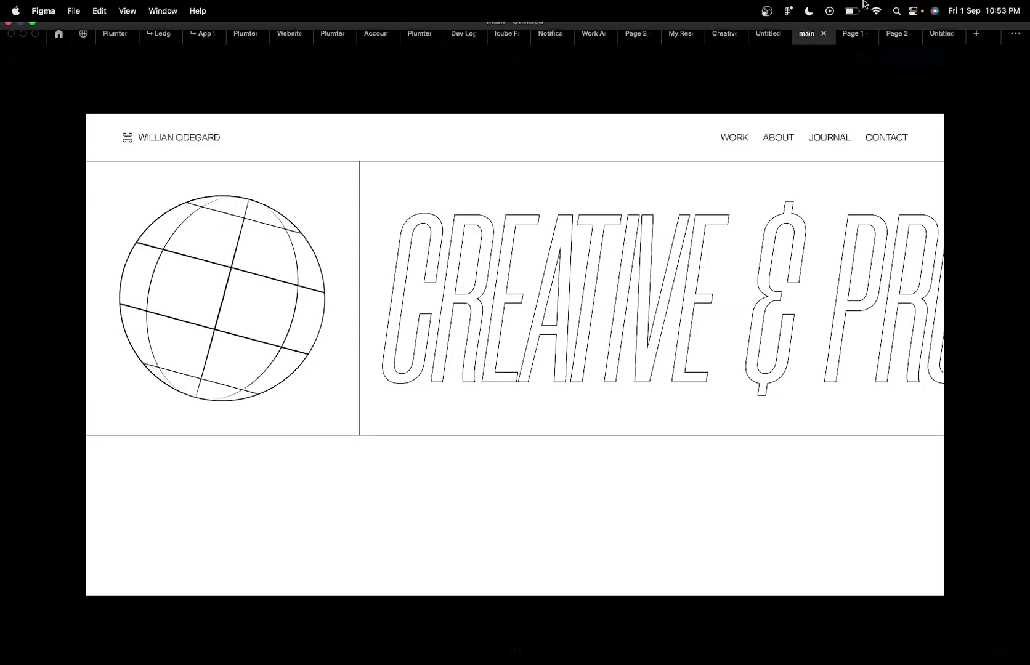
{"action": "right_click", "coordinate": [810, 37]}
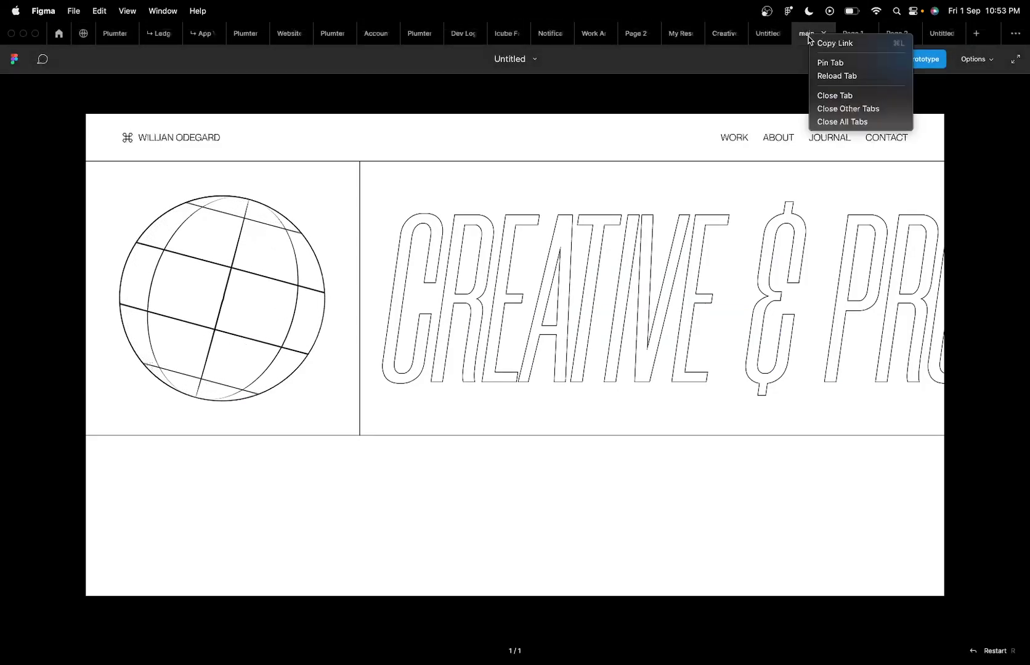
{"action": "left_click", "coordinate": [842, 76]}
{"action": "left_click", "coordinate": [762, 37]}
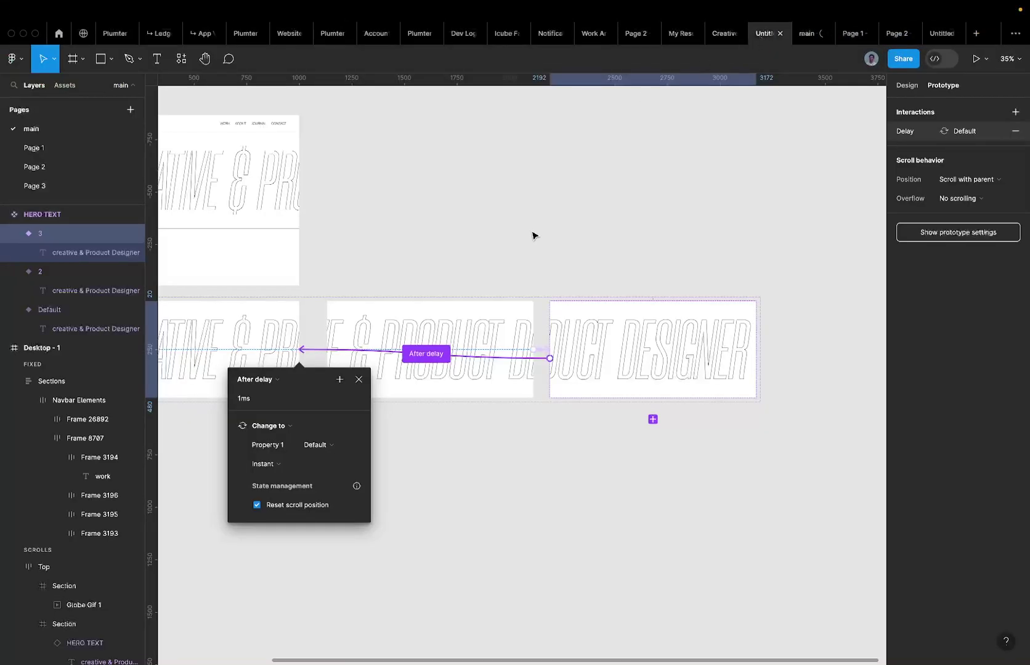
{"action": "left_click", "coordinate": [807, 36]}
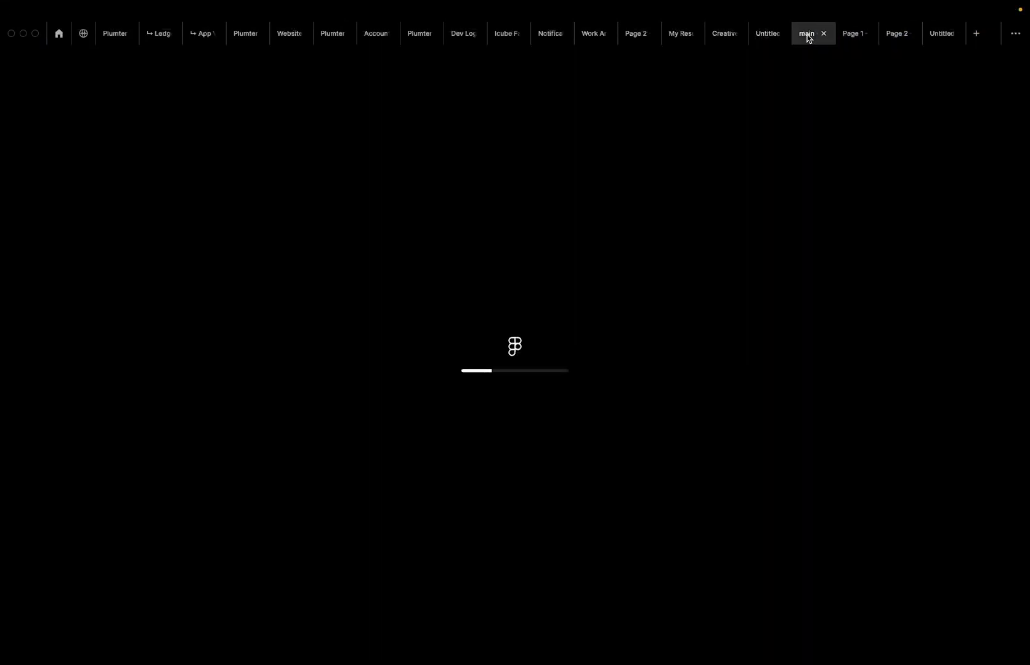
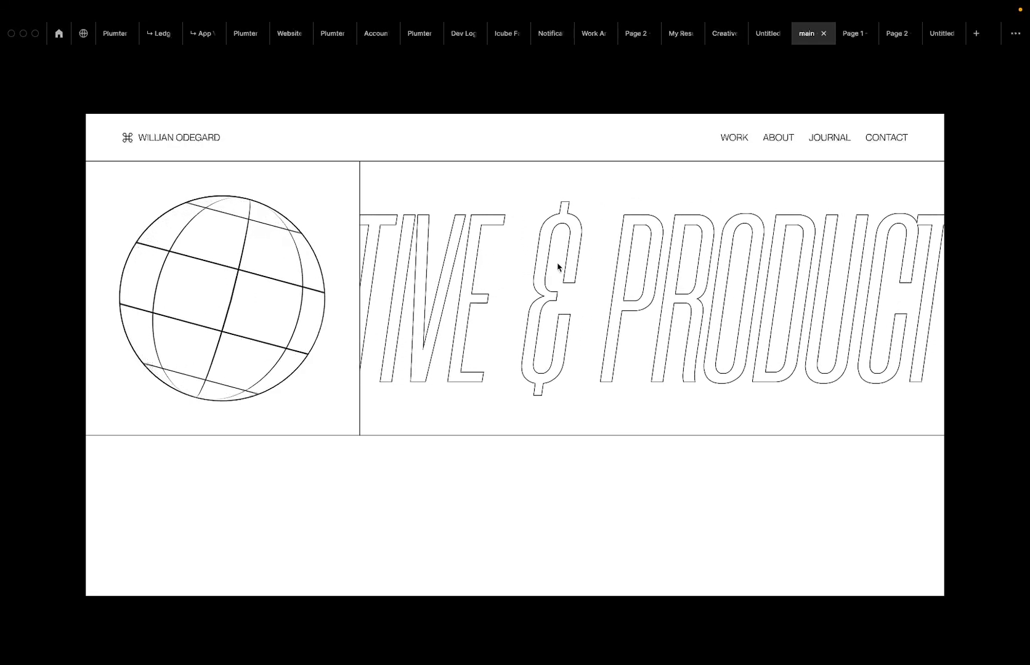
Back in the editor, move the HERO TEXT component set below and right of Desktop - 1.
{"action": "left_click", "coordinate": [758, 39]}
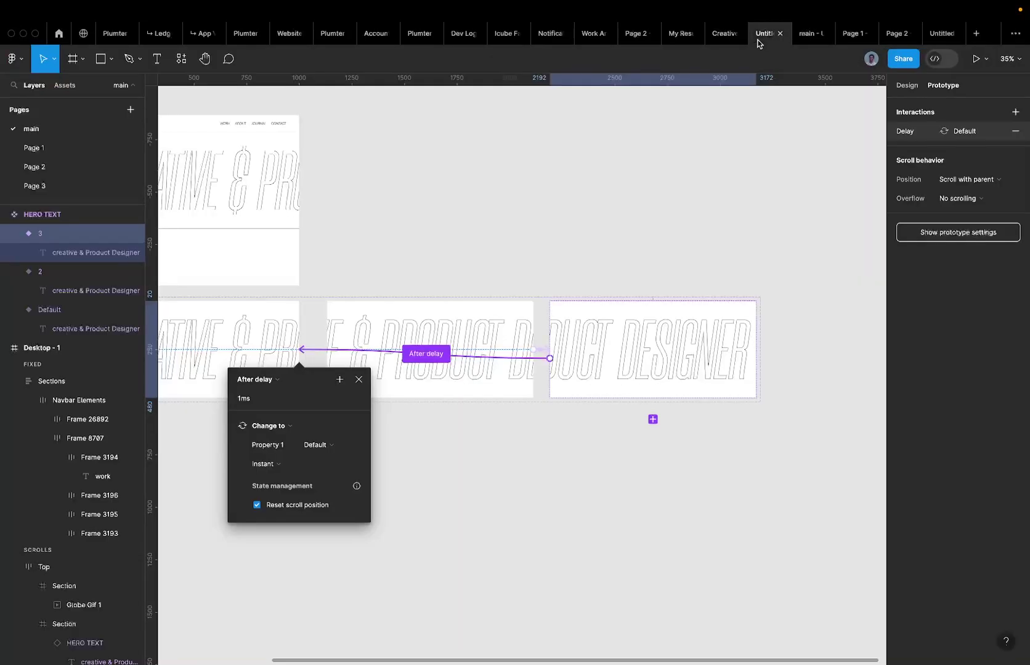
{"action": "scroll", "coordinate": [500, 245], "scroll_direction": "left", "scroll_amount": 3}
{"action": "scroll", "coordinate": [500, 245], "scroll_direction": "down", "scroll_amount": 5}
{"action": "scroll", "coordinate": [500, 245], "scroll_direction": "up", "scroll_amount": 10}
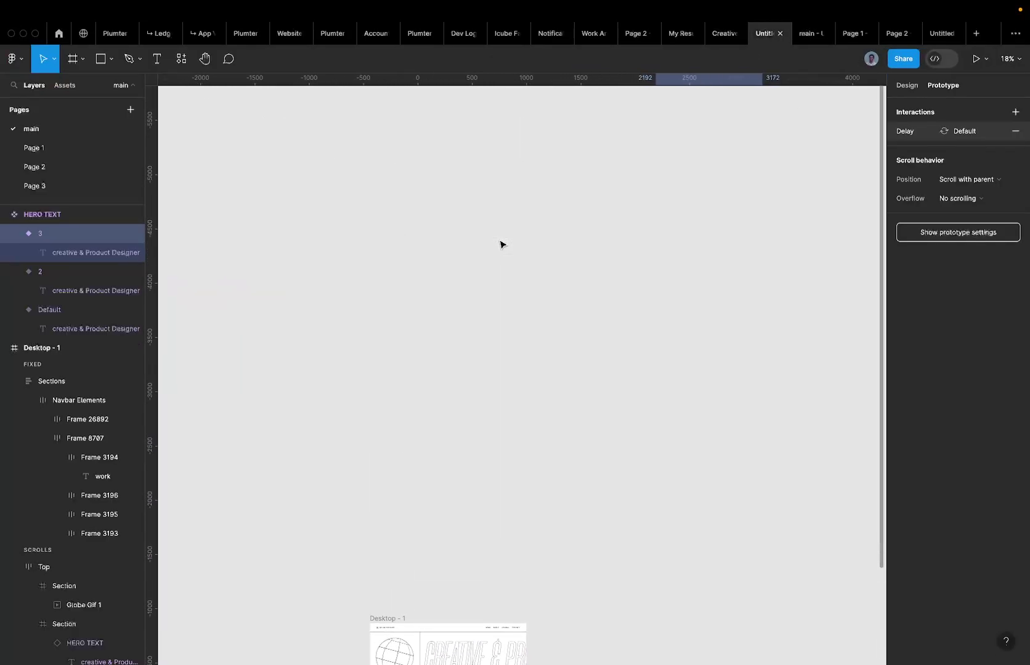
{"action": "scroll", "coordinate": [500, 245], "scroll_direction": "down", "scroll_amount": 3}
{"action": "scroll", "coordinate": [500, 245], "scroll_direction": "down", "scroll_amount": 3}
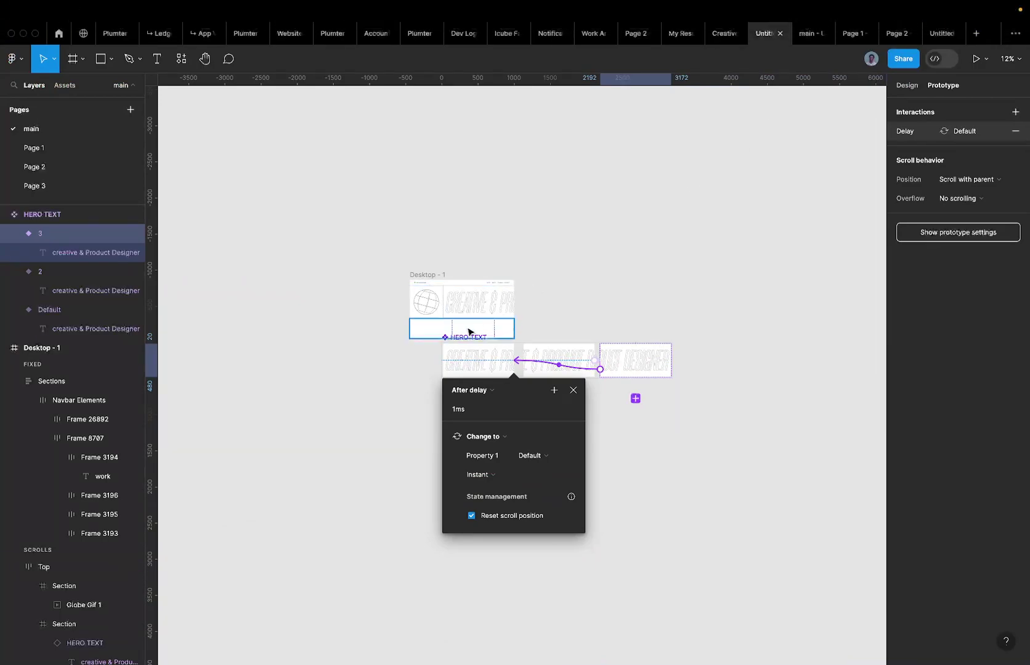
{"action": "left_click", "coordinate": [457, 343]}
{"action": "left_click_drag", "start_coordinate": [457, 342], "coordinate": [476, 362]}
Check the Page 1 card layout and main prototype previews, then return to the editor.
{"action": "scroll", "coordinate": [455, 320], "scroll_direction": "up", "scroll_amount": 5}
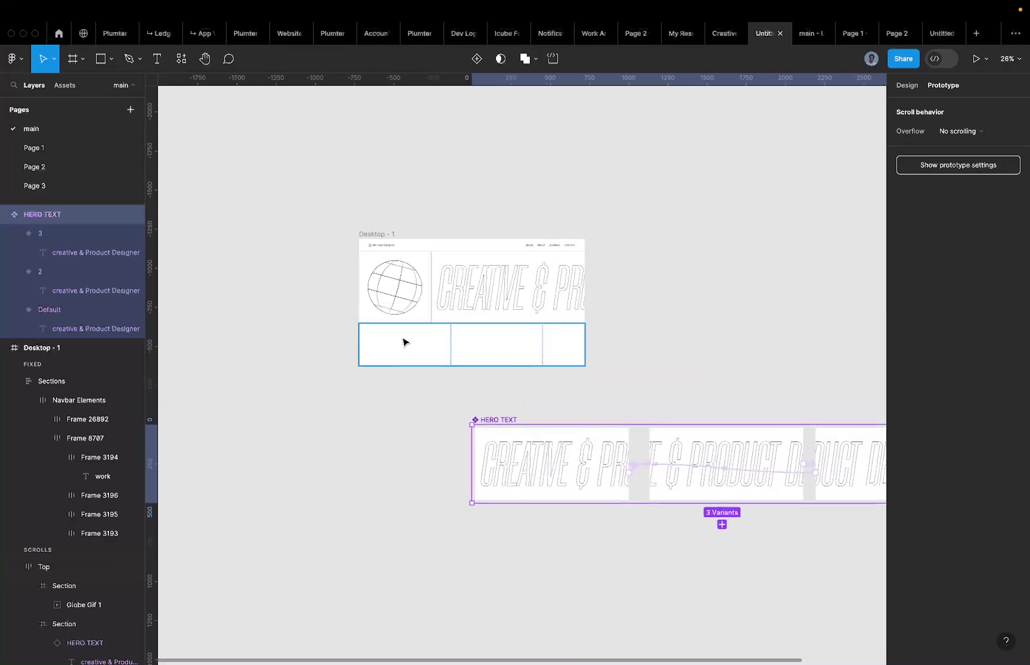
{"action": "left_click", "coordinate": [400, 342]}
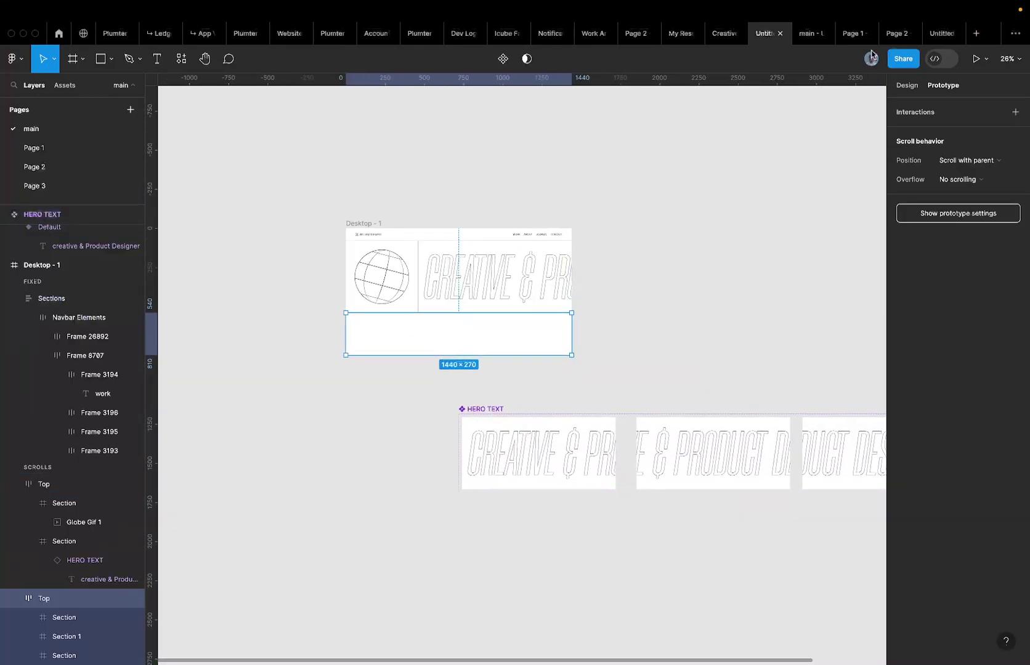
{"action": "left_click", "coordinate": [853, 34]}
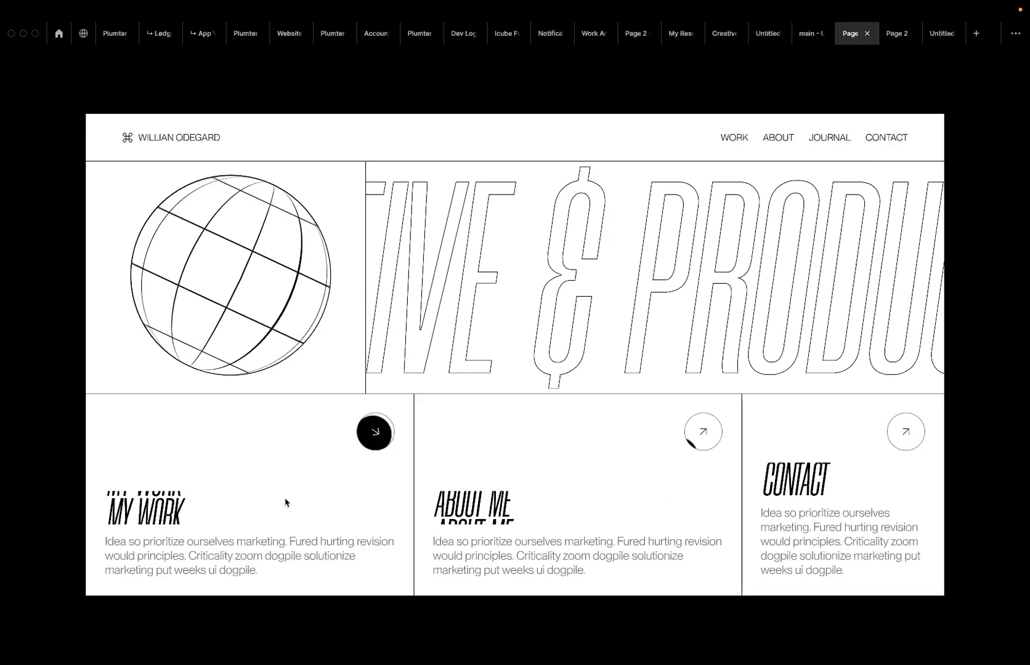
{"action": "left_click", "coordinate": [797, 39]}
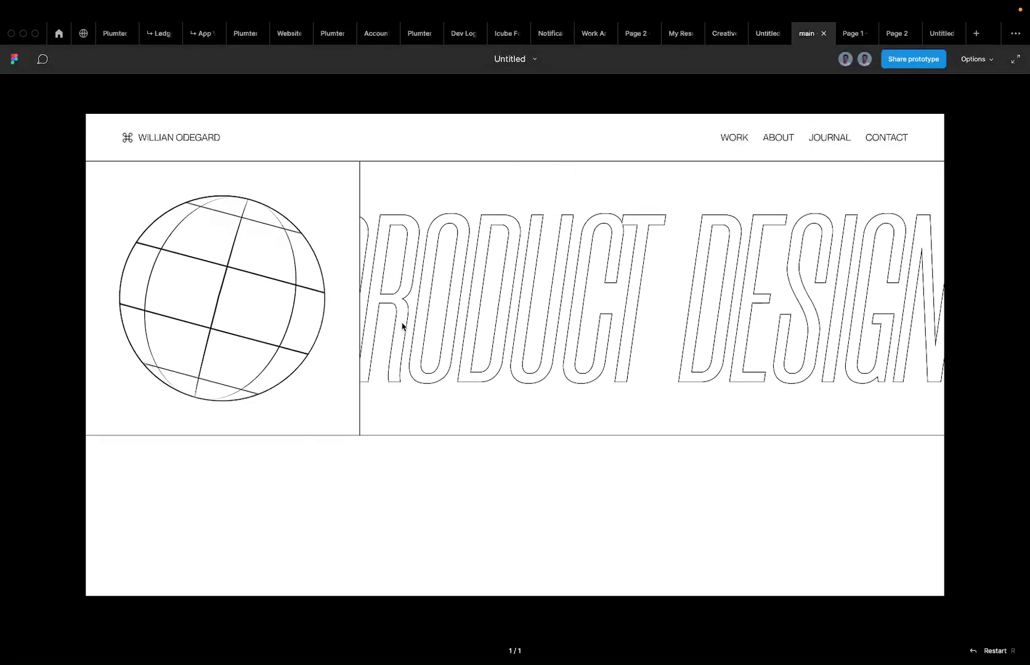
{"action": "left_click", "coordinate": [760, 38]}
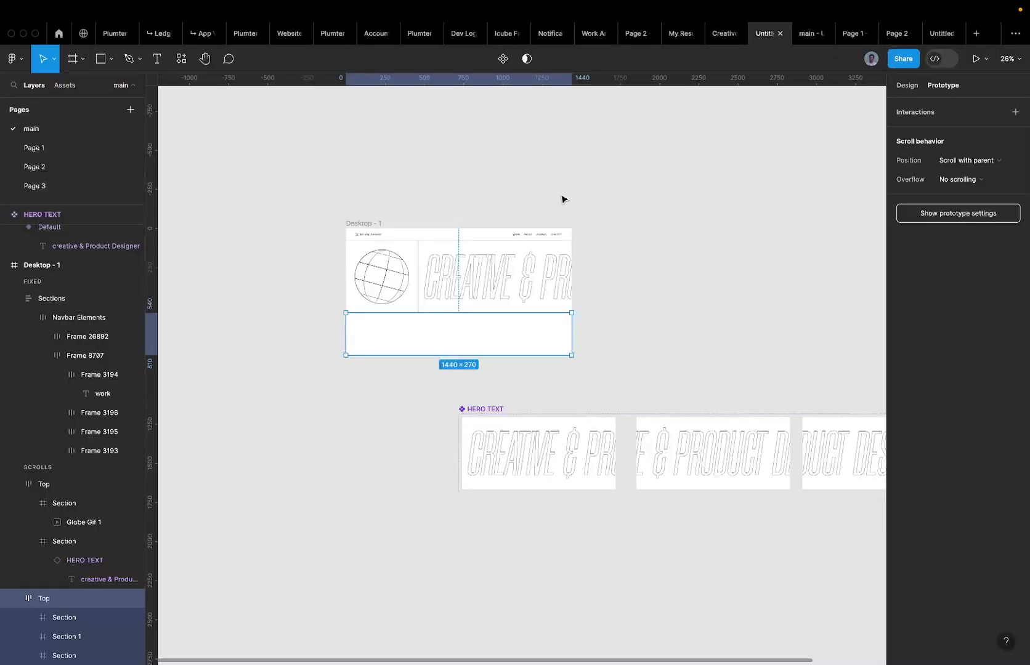
Pull the 585×270 Section frame out below Desktop - 1 and move HERO TEXT to the upper right.
{"action": "left_click", "coordinate": [379, 330]}
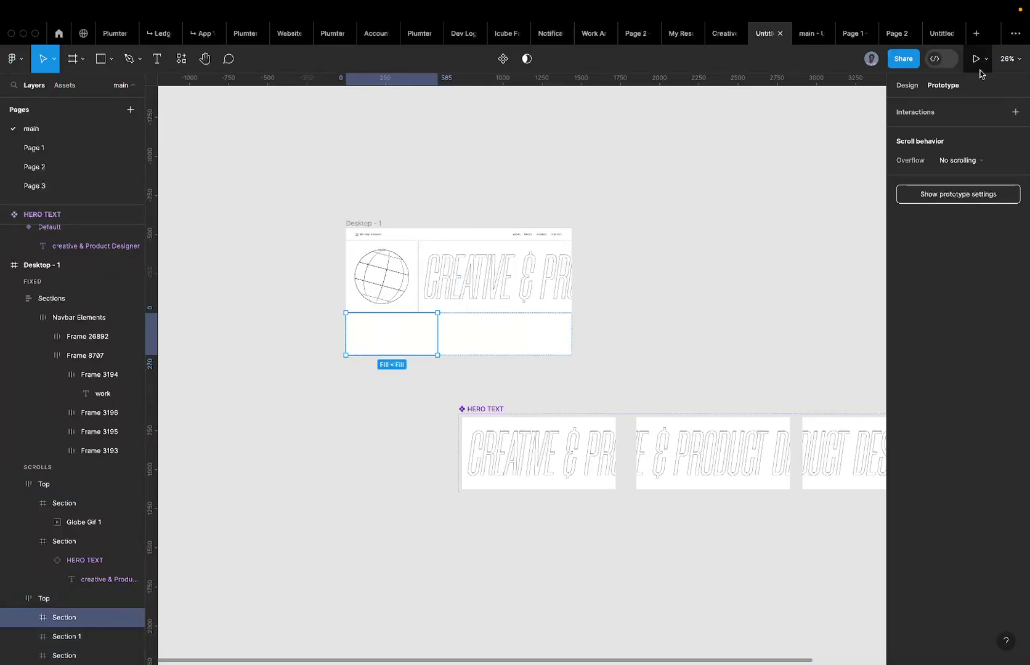
{"action": "left_click", "coordinate": [906, 86]}
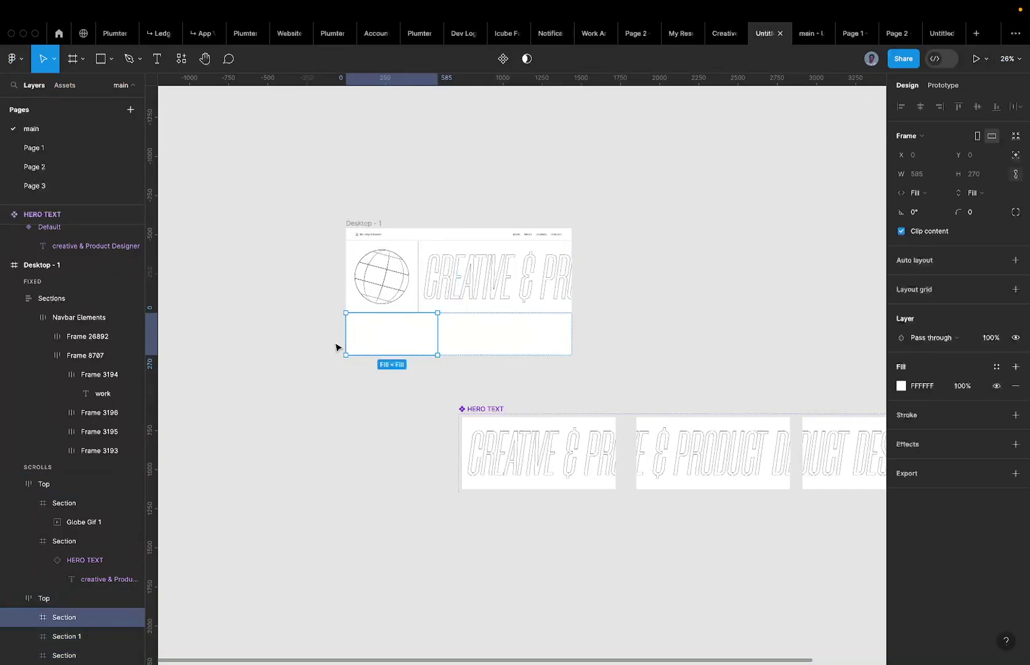
{"action": "left_click_drag", "start_coordinate": [412, 336], "coordinate": [397, 487]}
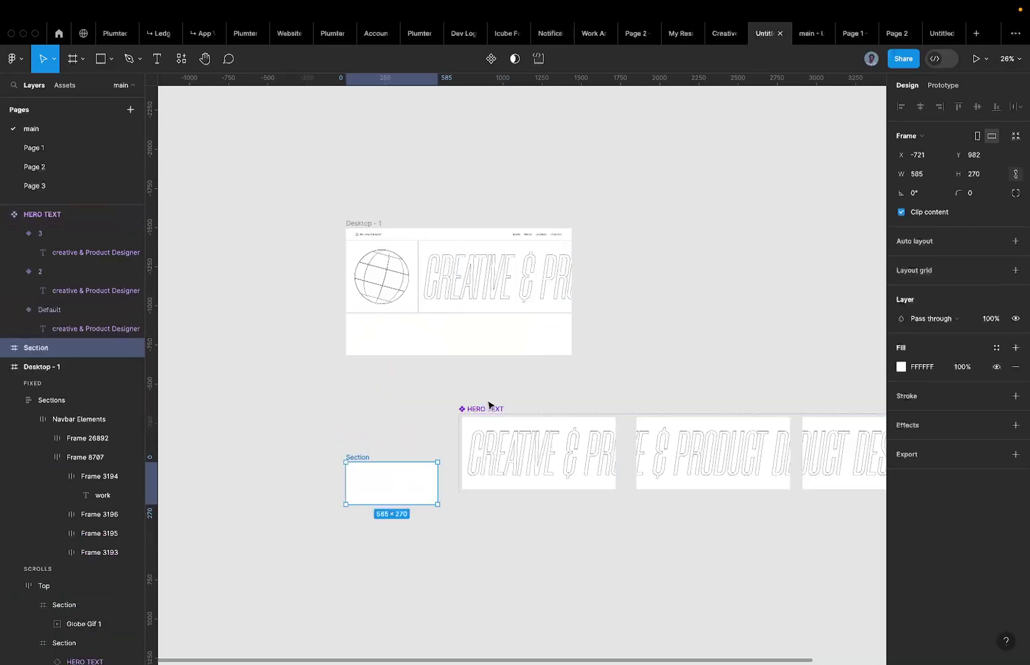
{"action": "left_click_drag", "start_coordinate": [487, 407], "coordinate": [748, 212]}
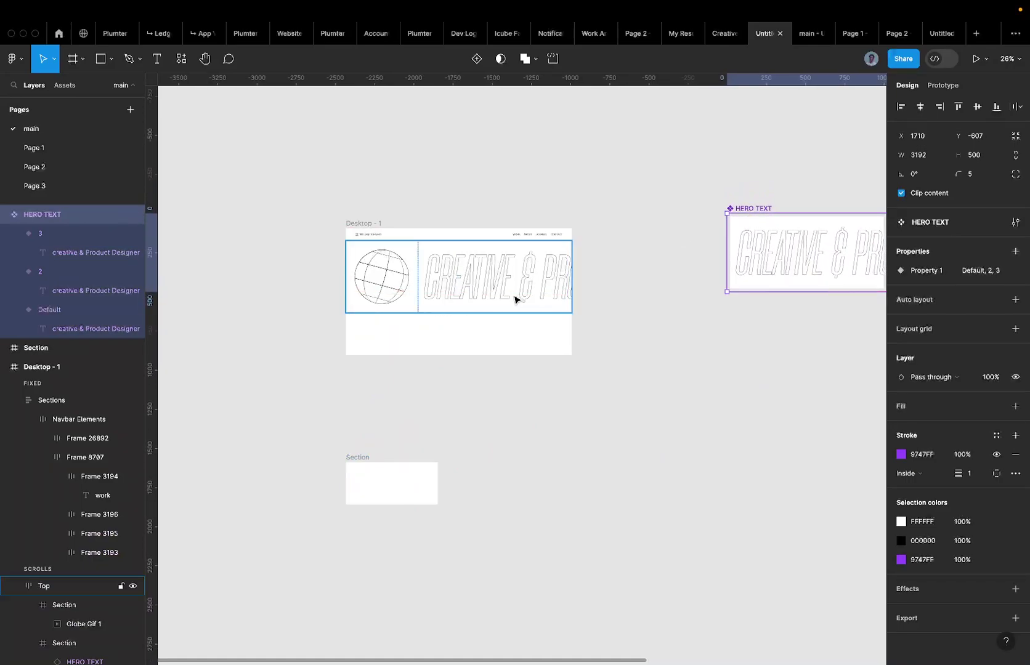
Place a copy of the standalone Section back into Desktop - 1's bottom row.
{"action": "left_click", "coordinate": [362, 459]}
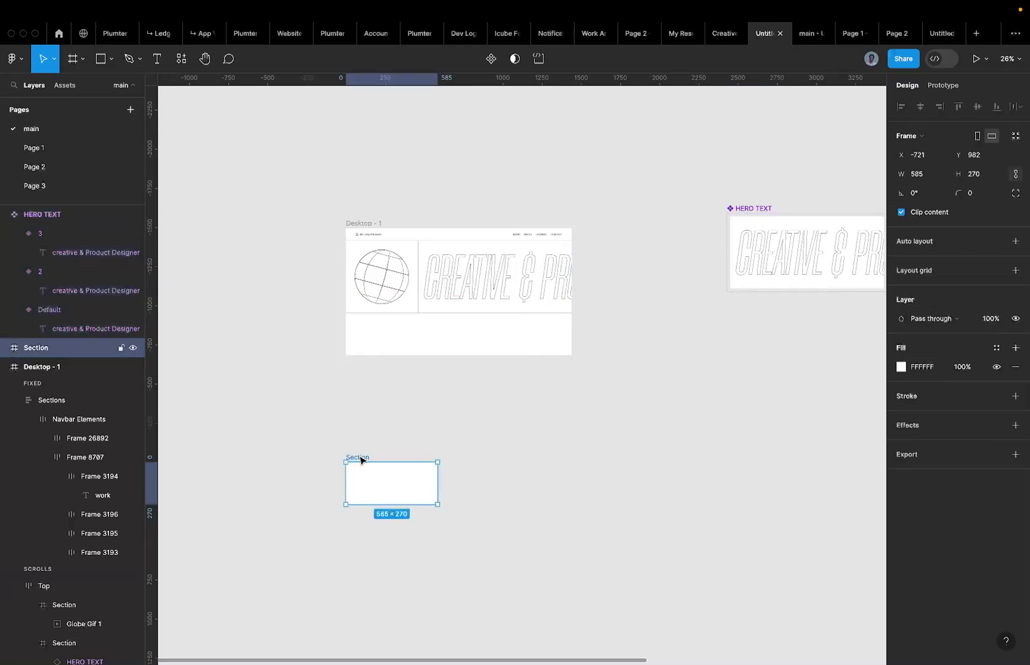
{"action": "left_click_drag", "start_coordinate": [361, 460], "coordinate": [395, 336]}
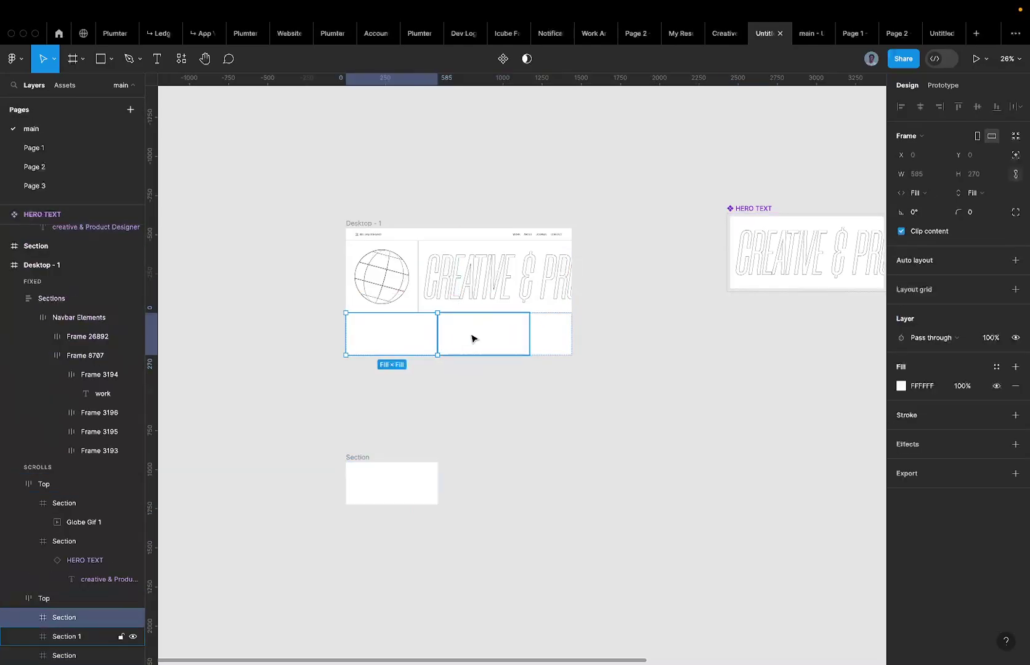
{"action": "scroll", "coordinate": [471, 338], "scroll_direction": "down", "scroll_amount": 4}
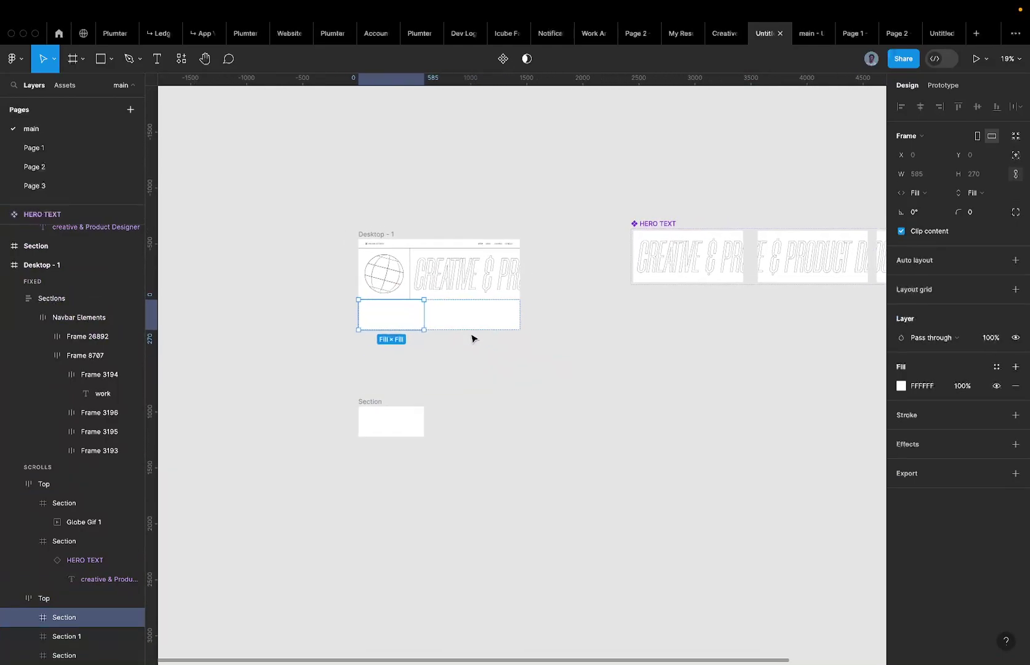
{"action": "scroll", "coordinate": [471, 338], "scroll_direction": "right", "scroll_amount": 5}
{"action": "scroll", "coordinate": [471, 338], "scroll_direction": "down", "scroll_amount": 2}
{"action": "scroll", "coordinate": [323, 296], "scroll_direction": "left", "scroll_amount": 2}
{"action": "scroll", "coordinate": [324, 297], "scroll_direction": "up", "scroll_amount": 2}
{"action": "scroll", "coordinate": [359, 340], "scroll_direction": "left", "scroll_amount": 4}
{"action": "scroll", "coordinate": [358, 339], "scroll_direction": "up", "scroll_amount": 1}
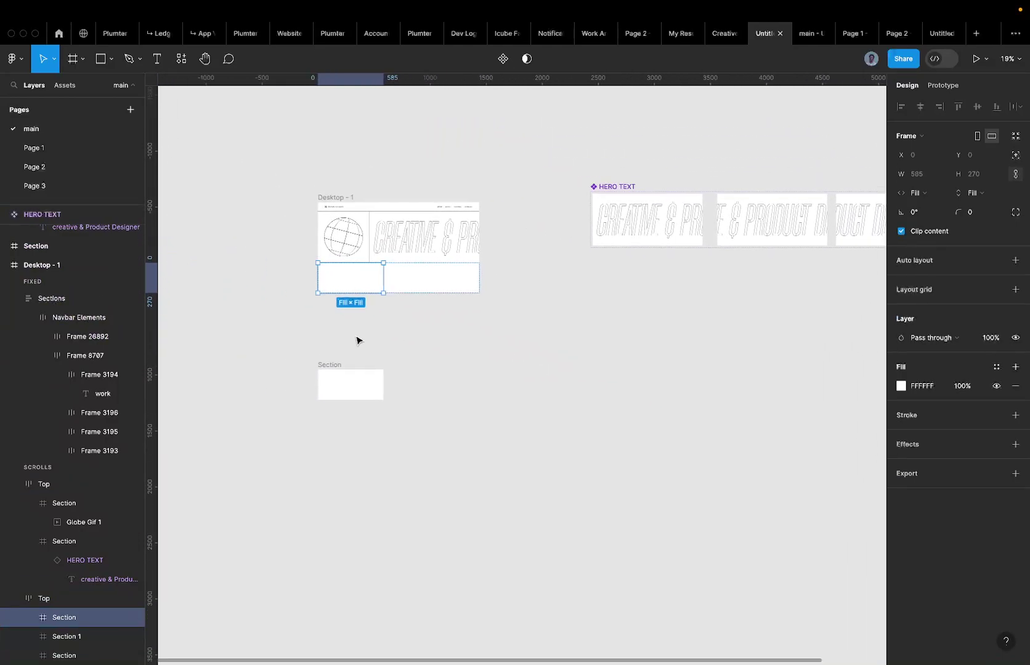
{"action": "scroll", "coordinate": [358, 340], "scroll_direction": "up", "scroll_amount": 5}
{"action": "double_click", "coordinate": [454, 177]}
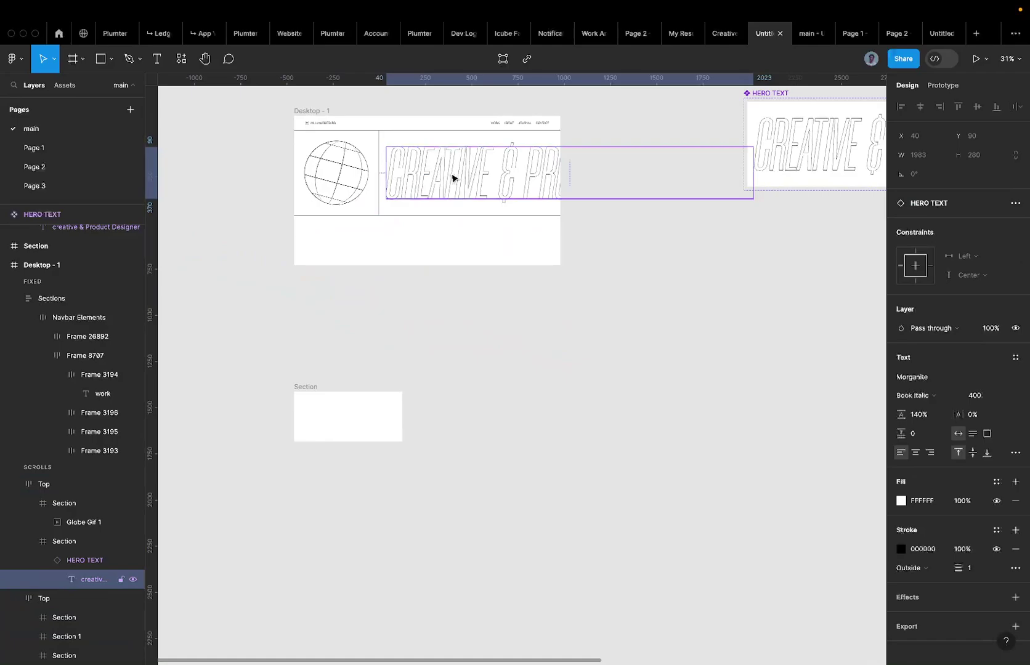
Add a 'Title here' text layer and move it above the standalone Section frame.
{"action": "left_click", "coordinate": [370, 294]}
{"action": "key", "text": "t"}
{"action": "left_click", "coordinate": [332, 418]}
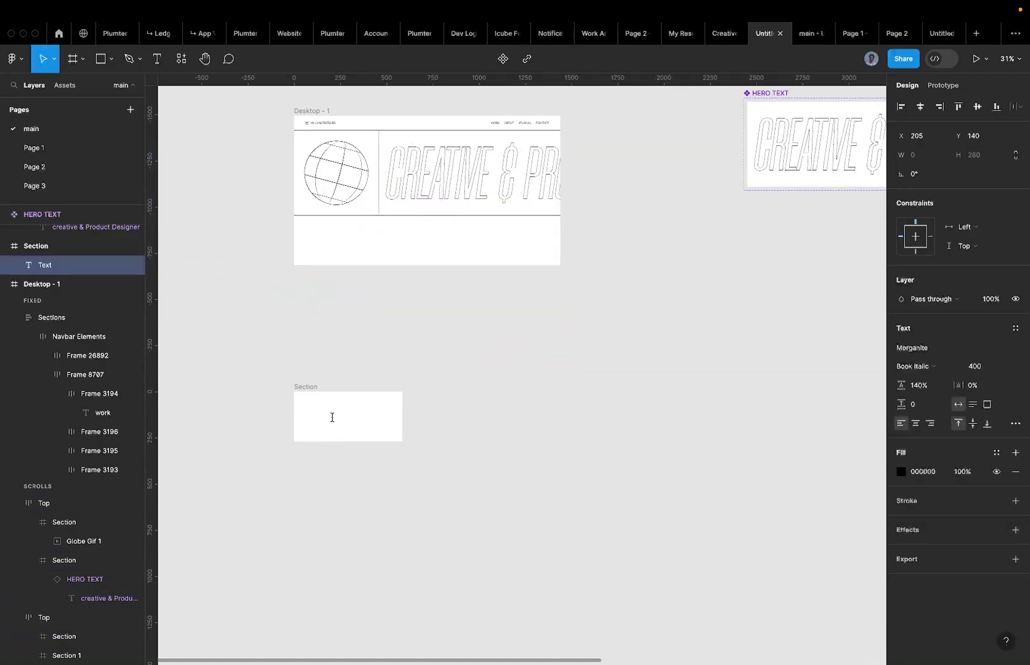
{"action": "type", "text": "title"}
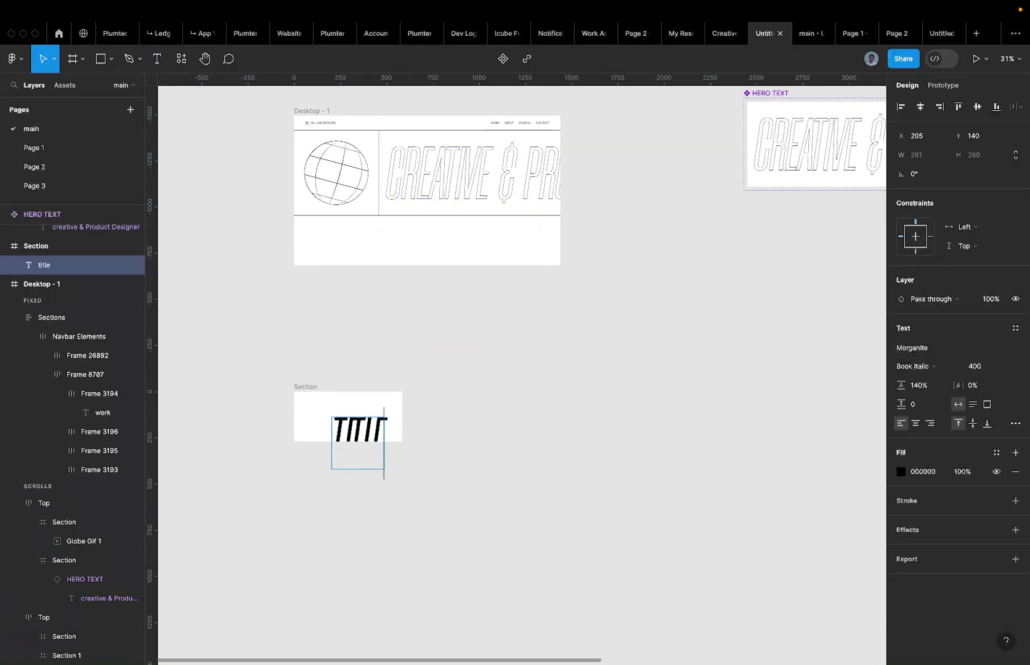
{"action": "key", "text": "ctrl+a"}
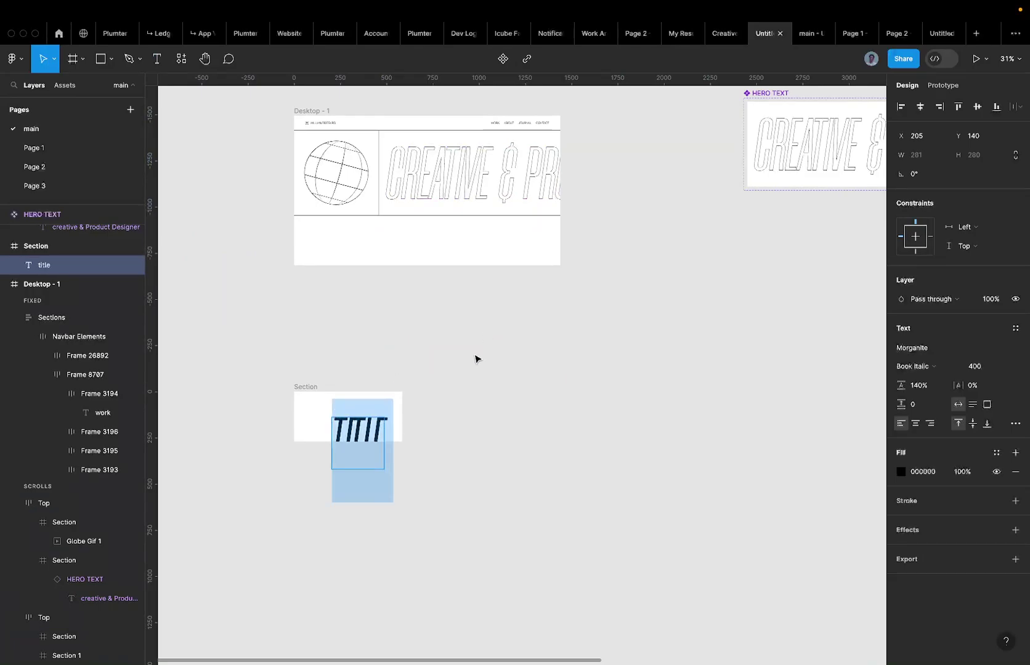
{"action": "type", "text": "Title"}
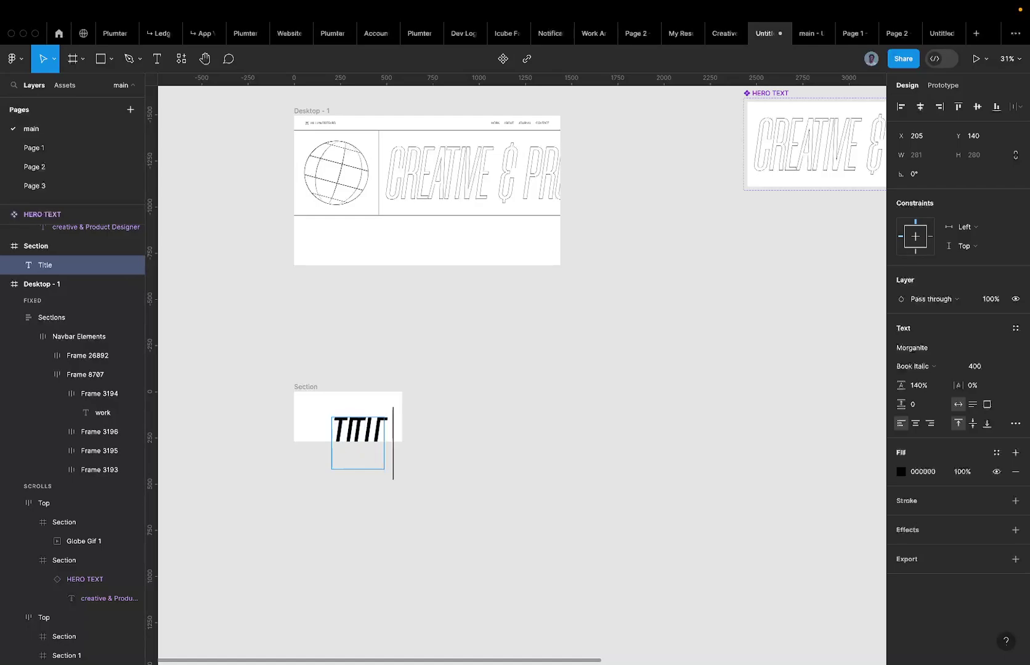
{"action": "type", "text": " here"}
{"action": "key", "text": "Escape"}
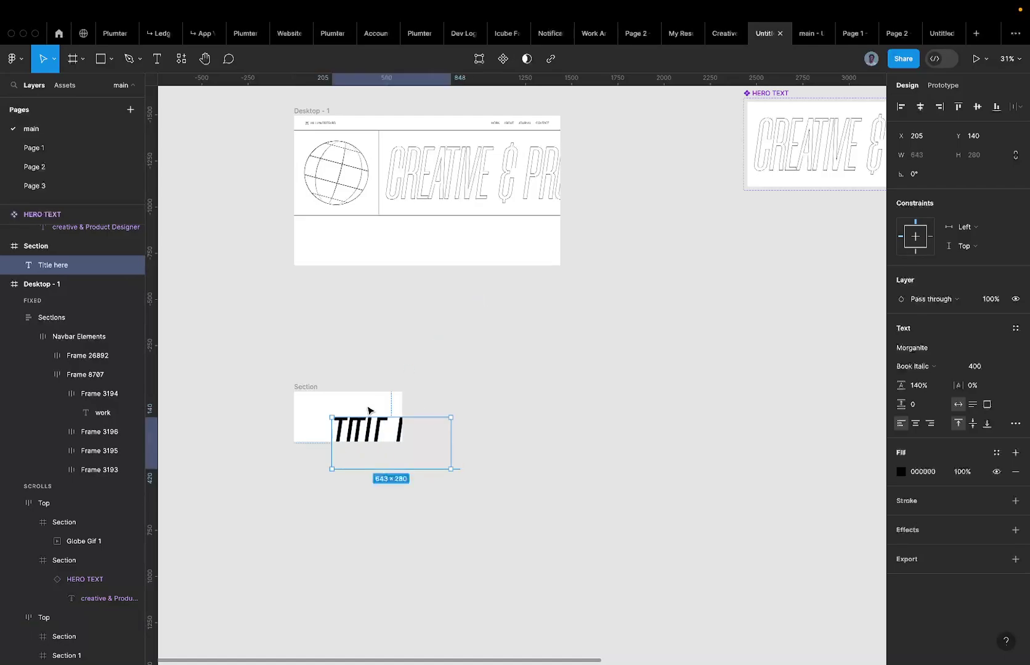
{"action": "left_click_drag", "start_coordinate": [366, 429], "coordinate": [337, 324]}
Set the title to Morganite Book Italic at size 80, checking Page 1 for reference.
{"action": "scroll", "coordinate": [314, 339], "scroll_direction": "up", "scroll_amount": 5}
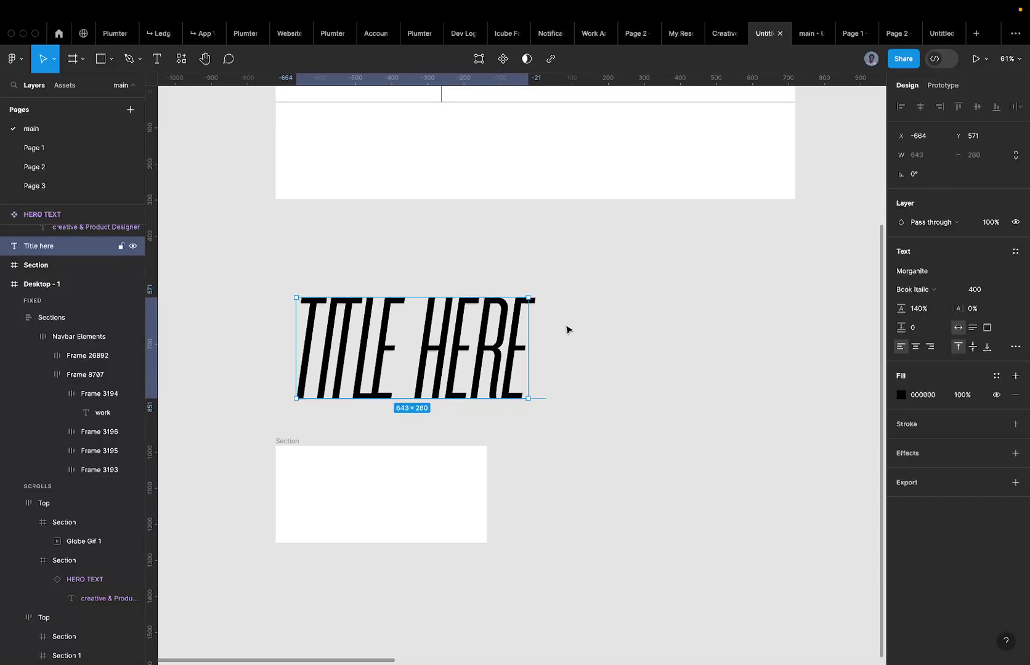
{"action": "left_click", "coordinate": [44, 161]}
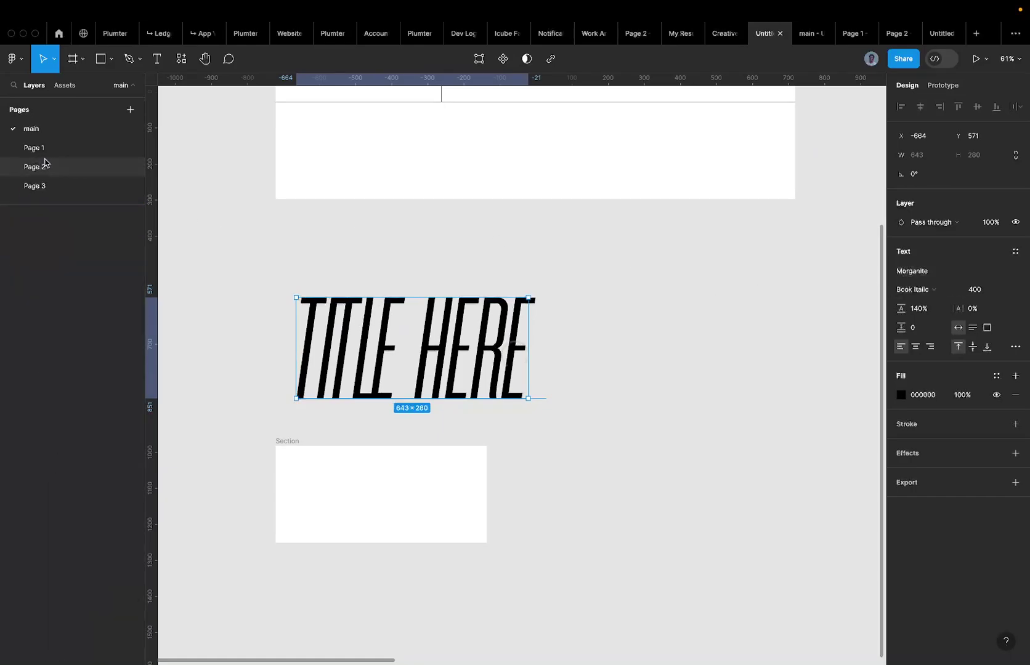
{"action": "left_click", "coordinate": [55, 149]}
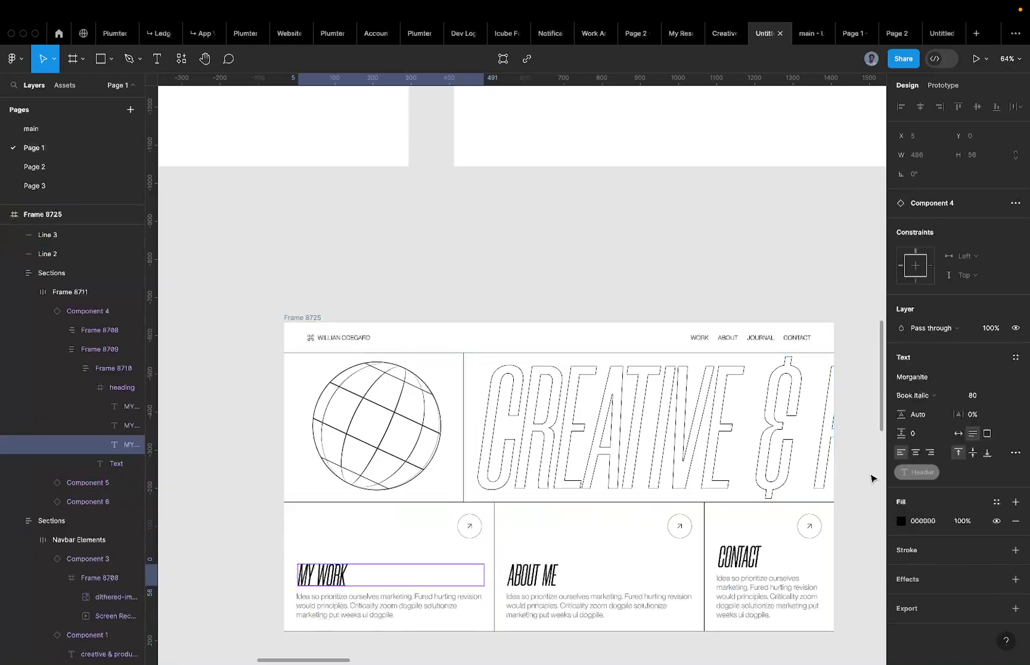
{"action": "left_click", "coordinate": [44, 131]}
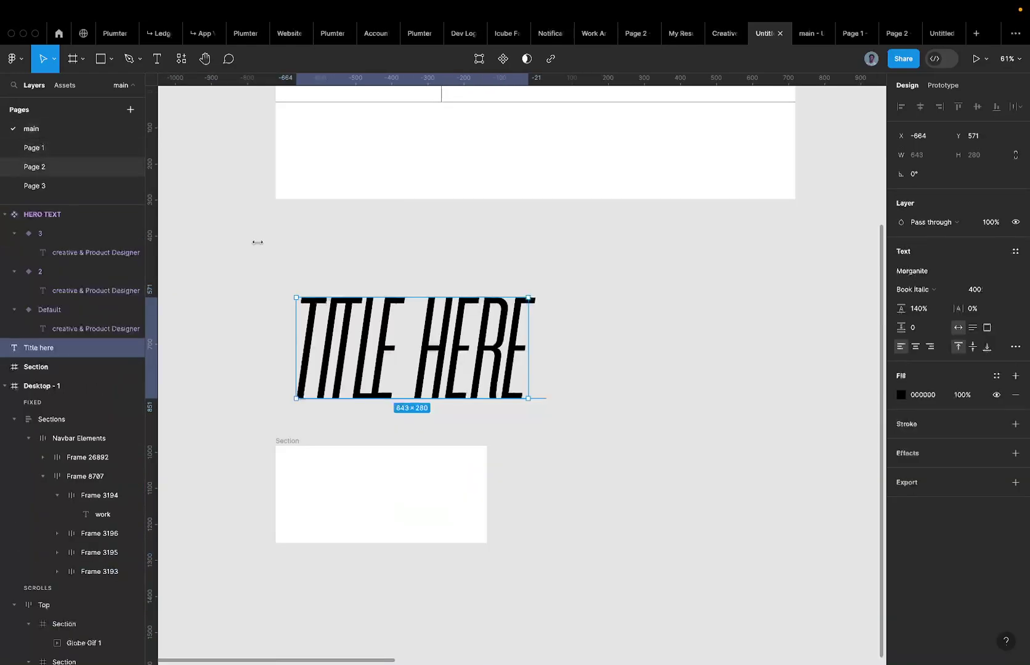
{"action": "left_click", "coordinate": [979, 289]}
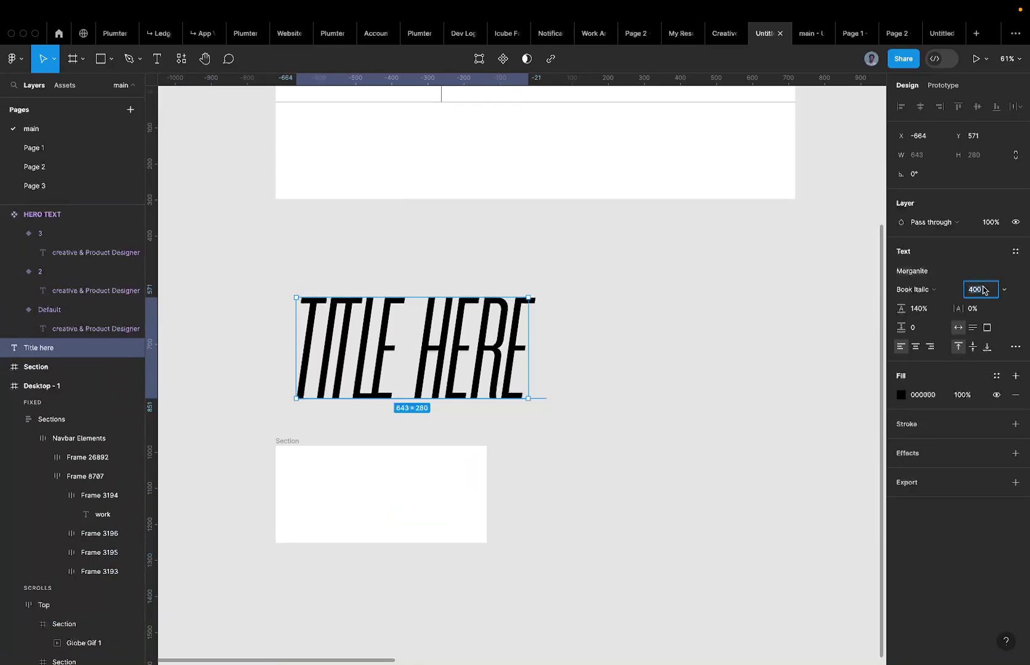
{"action": "type", "text": "80"}
{"action": "key", "text": "Return"}
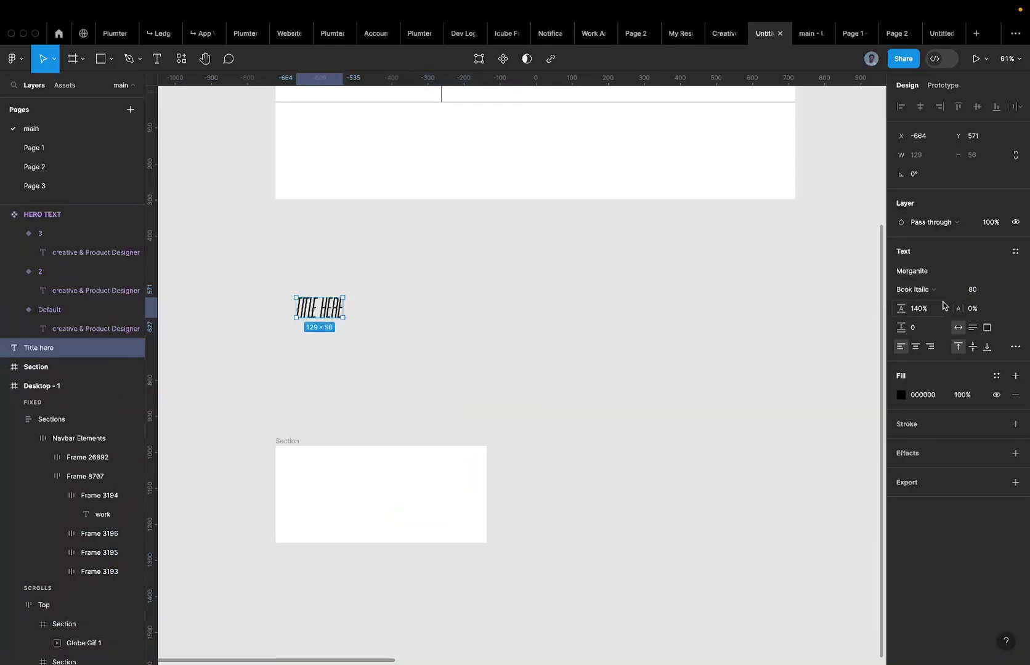
{"action": "left_click", "coordinate": [937, 309]}
{"action": "left_click", "coordinate": [928, 291]}
{"action": "left_click", "coordinate": [928, 291]}
{"action": "left_click_drag", "start_coordinate": [315, 301], "coordinate": [315, 507]}
Undo the title move, then add a placeholder text line below the title, shifted left.
{"action": "key", "text": "ctrl+z"}
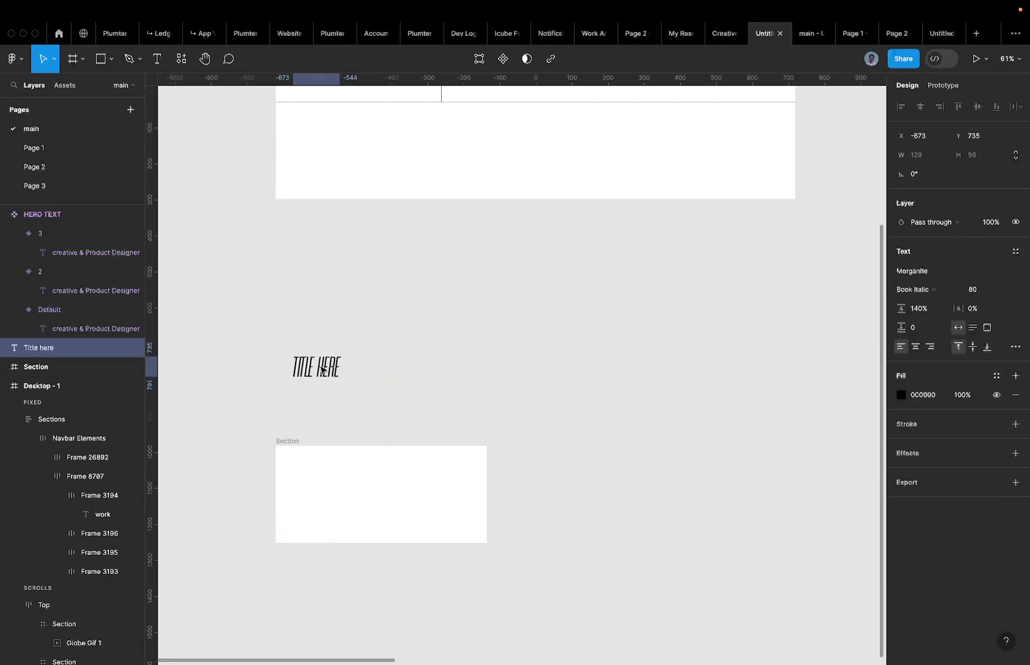
{"action": "key", "text": "Return"}
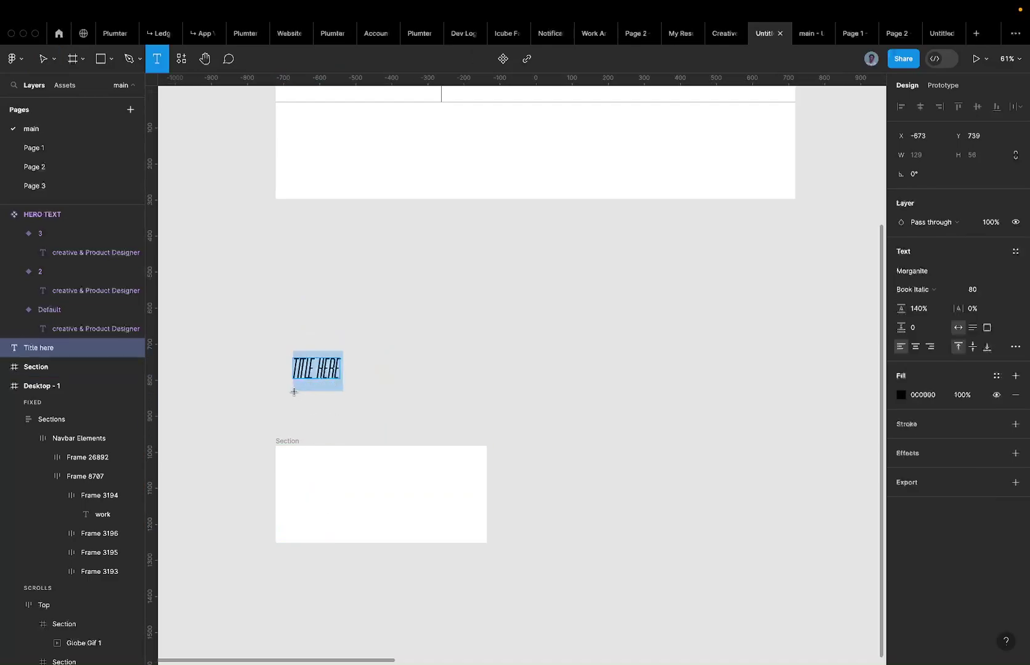
{"action": "left_click", "coordinate": [358, 391]}
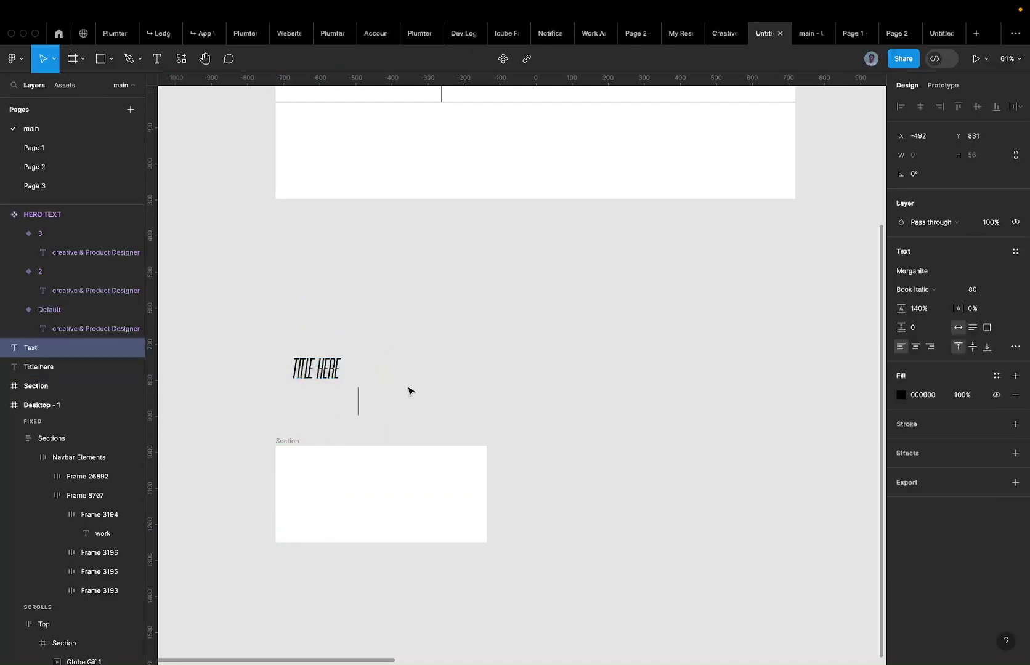
{"action": "type", "text": "junfjdsjbjsnlkdsnikcnljnl"}
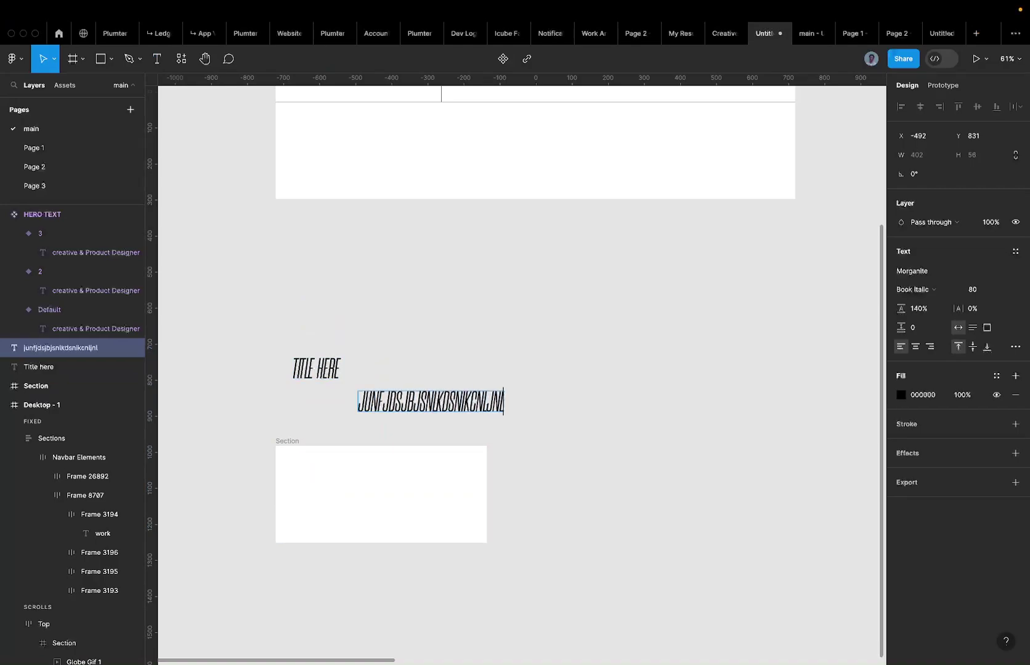
{"action": "key", "text": "Escape"}
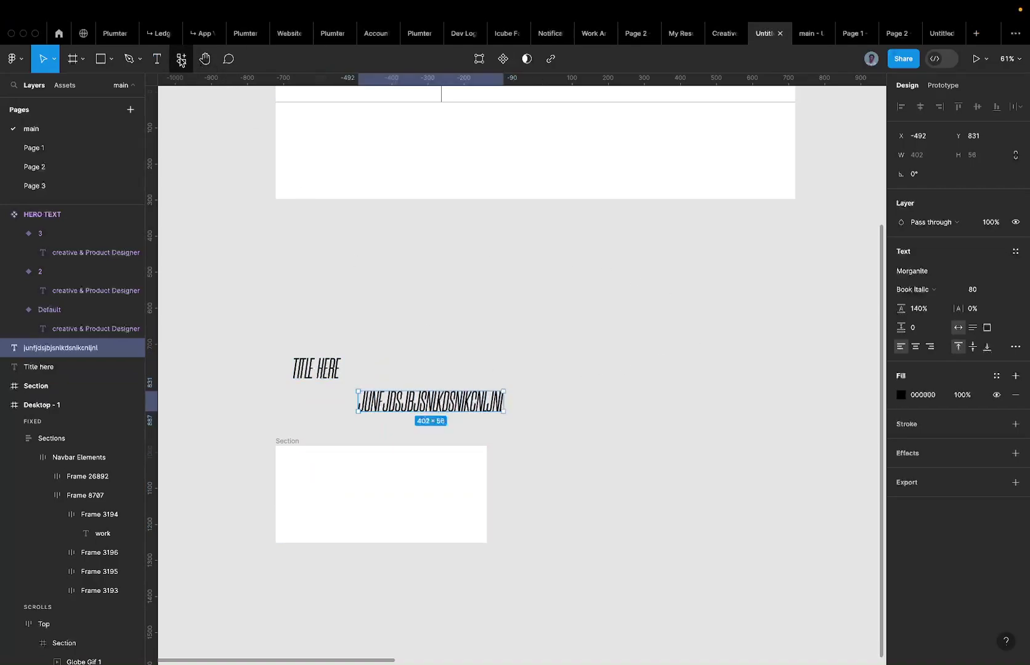
{"action": "left_click", "coordinate": [182, 59]}
{"action": "left_click", "coordinate": [447, 215]}
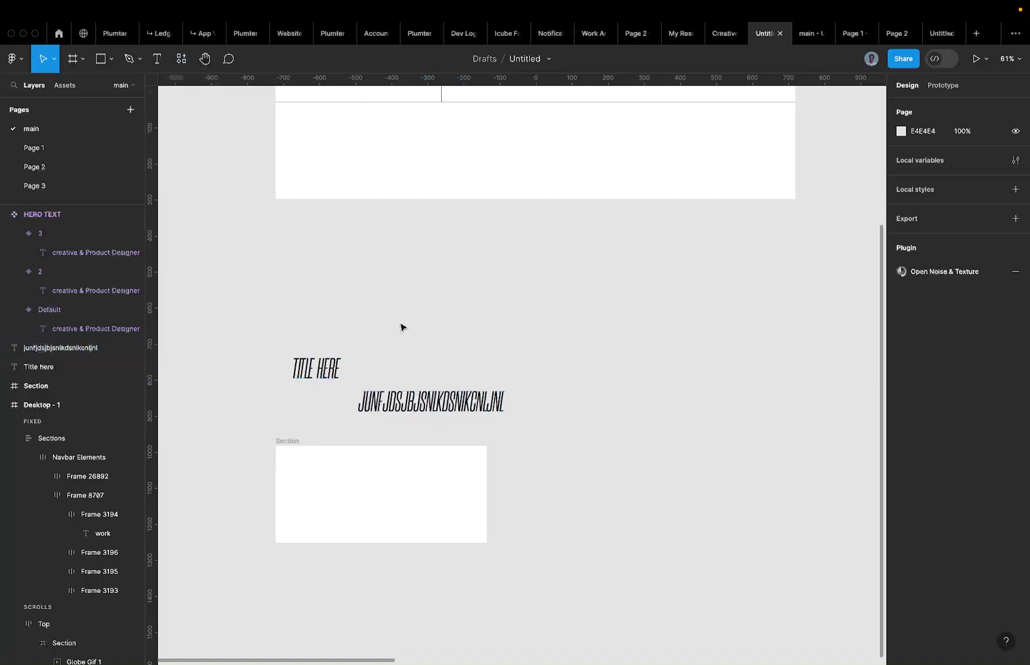
{"action": "left_click_drag", "start_coordinate": [405, 404], "coordinate": [321, 405]}
Set the placeholder text's font to PP Neue Montreal Book.
{"action": "left_click", "coordinate": [928, 274]}
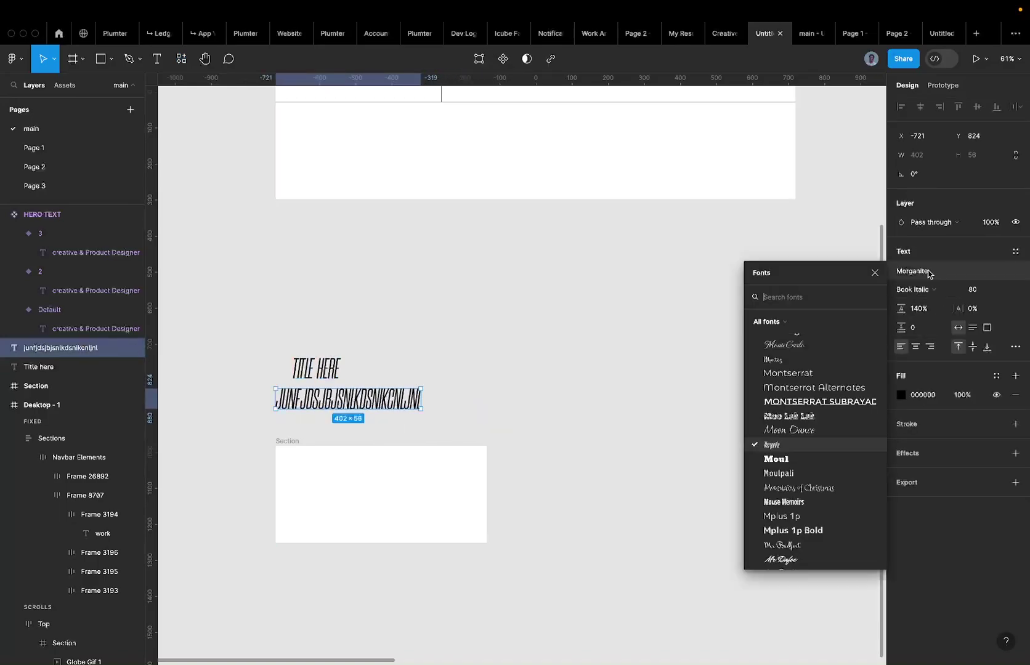
{"action": "type", "text": "neure"}
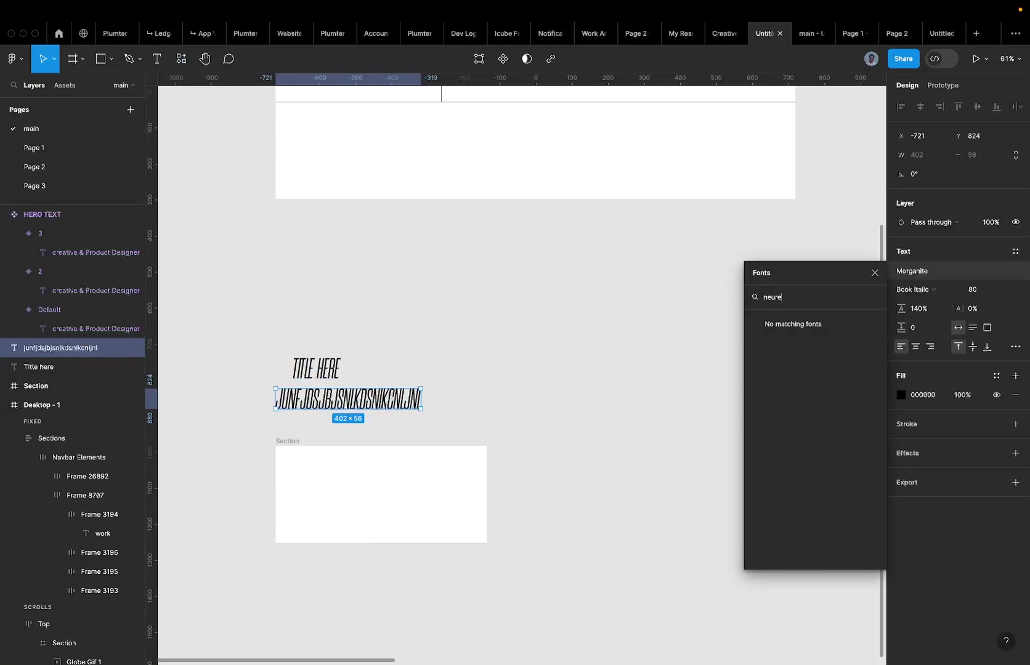
{"action": "key", "text": "super+a"}
{"action": "key", "text": "BackSpace"}
{"action": "type", "text": "nue"}
{"action": "key", "text": "BackSpace"}
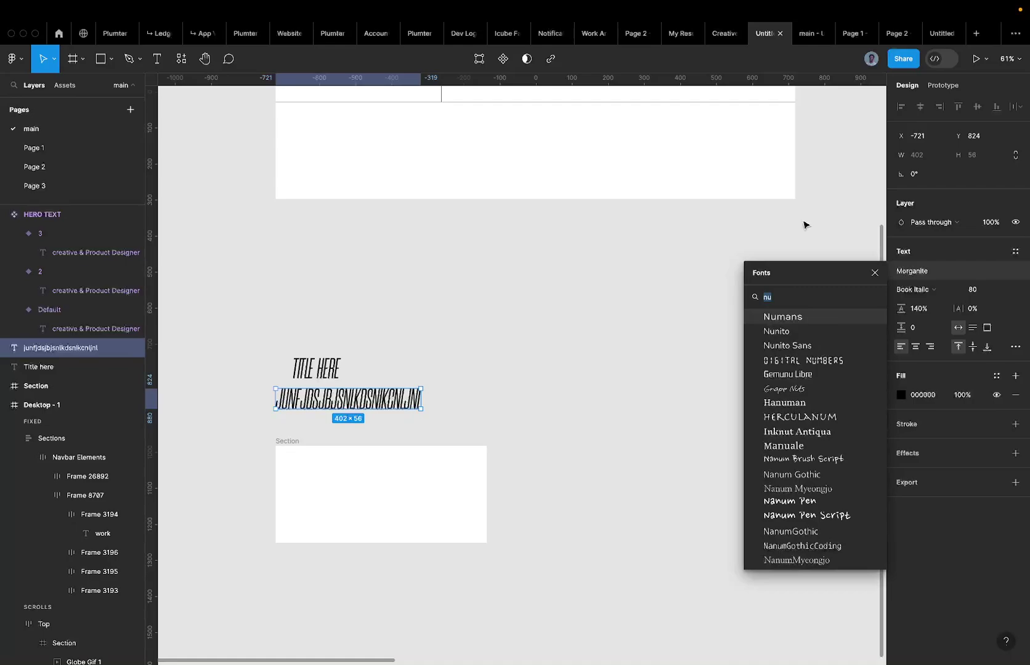
{"action": "type", "text": "pp"}
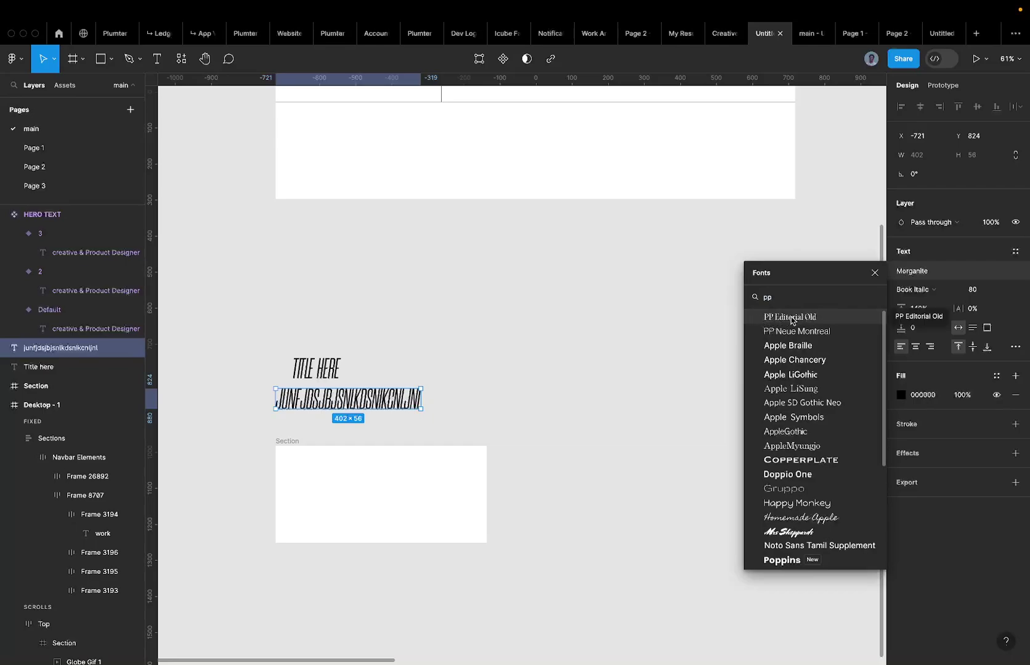
{"action": "left_click", "coordinate": [774, 336]}
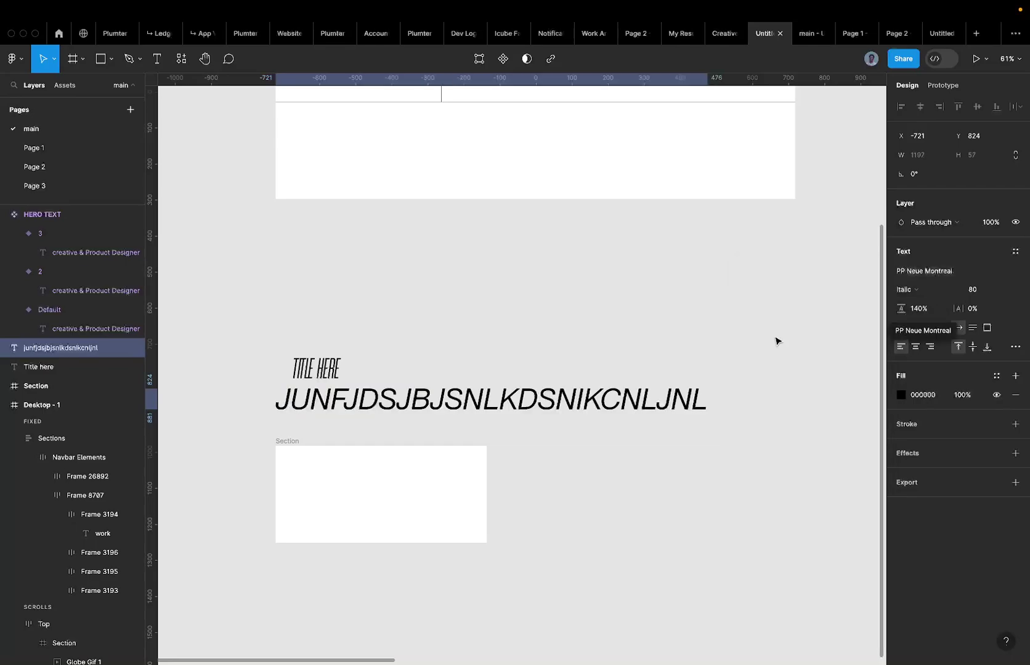
{"action": "left_click", "coordinate": [904, 289]}
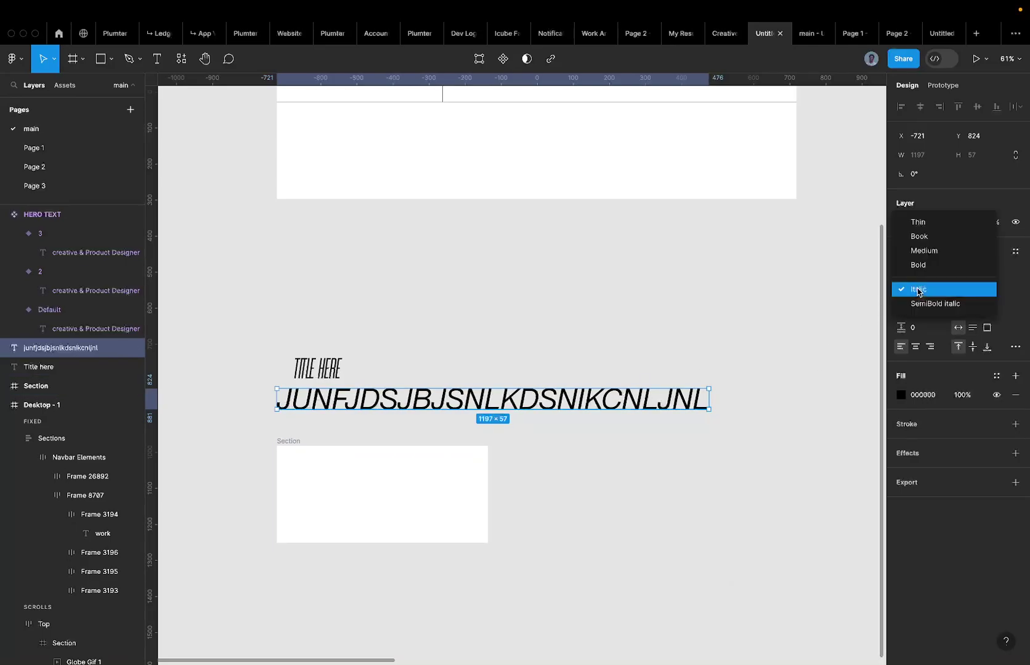
{"action": "left_click", "coordinate": [929, 238]}
After checking Page 1's card text, give the placeholder size 20 and begin a negative letter spacing.
{"action": "left_click", "coordinate": [72, 165]}
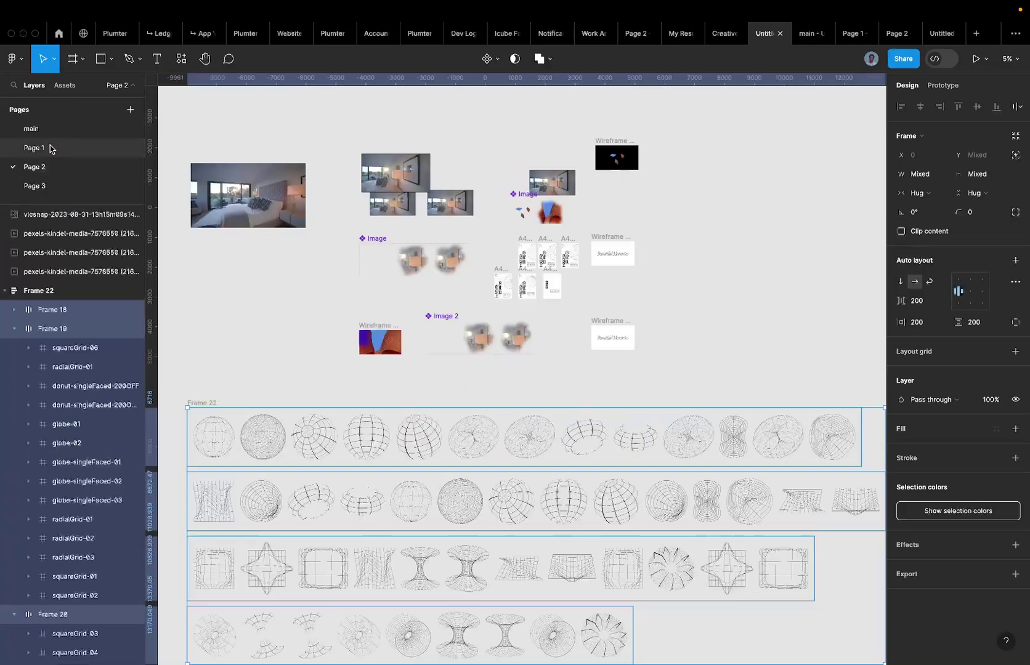
{"action": "left_click", "coordinate": [51, 148]}
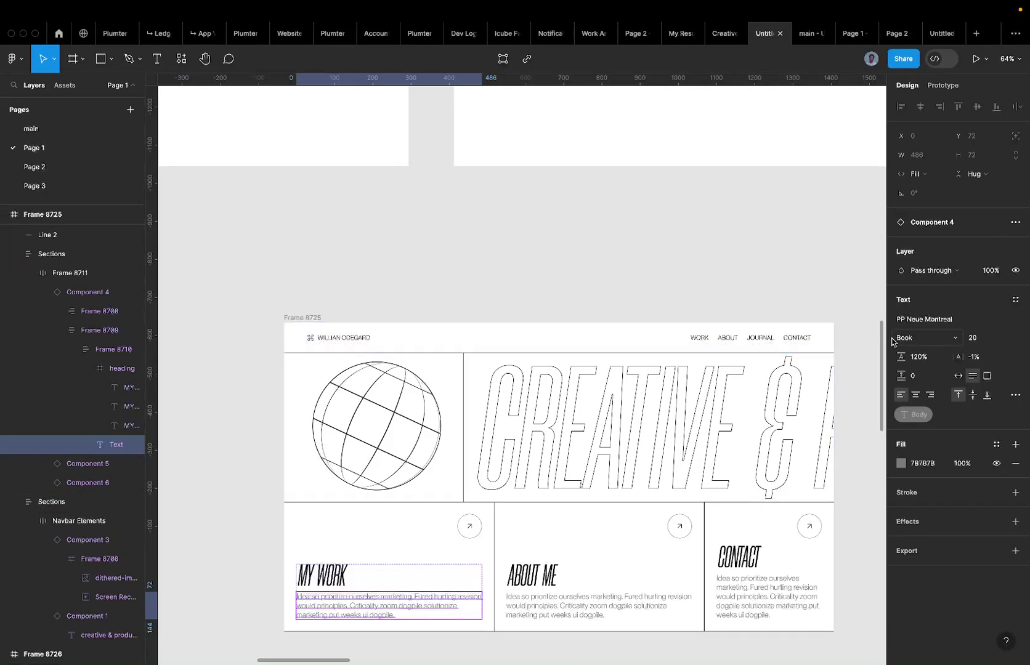
{"action": "left_click", "coordinate": [87, 129]}
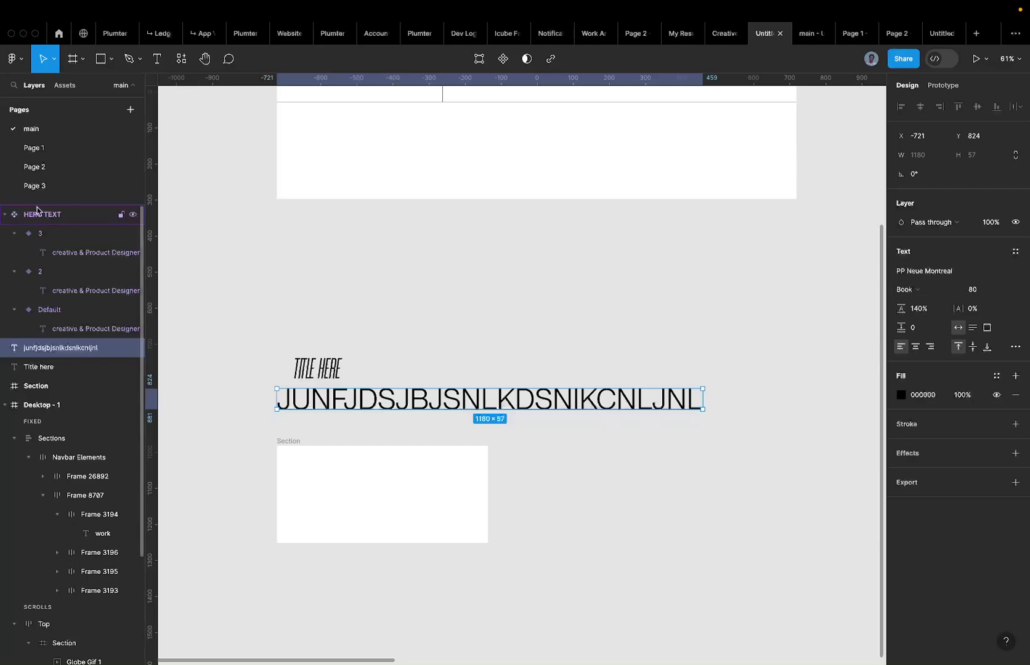
{"action": "left_click", "coordinate": [34, 148]}
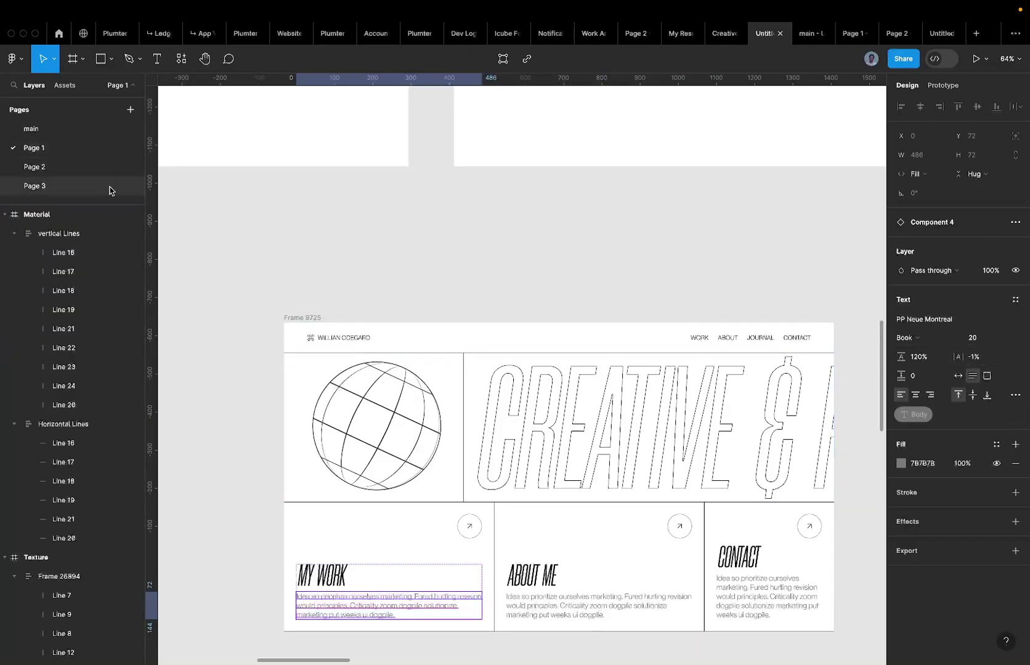
{"action": "left_click", "coordinate": [54, 131]}
{"action": "left_click", "coordinate": [984, 293]}
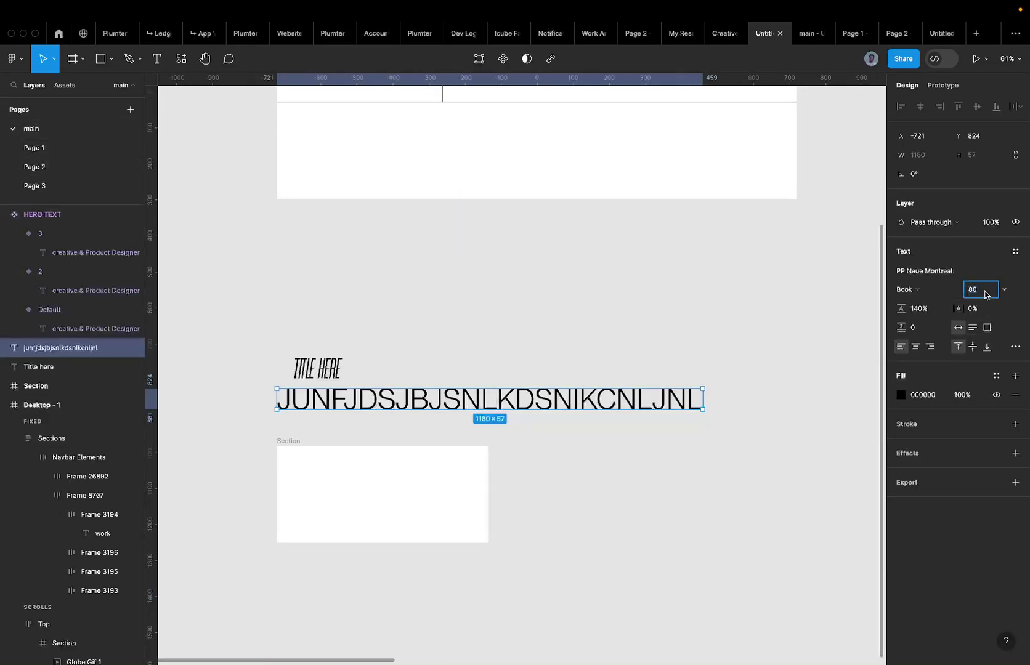
{"action": "type", "text": "20"}
{"action": "key", "text": "Return"}
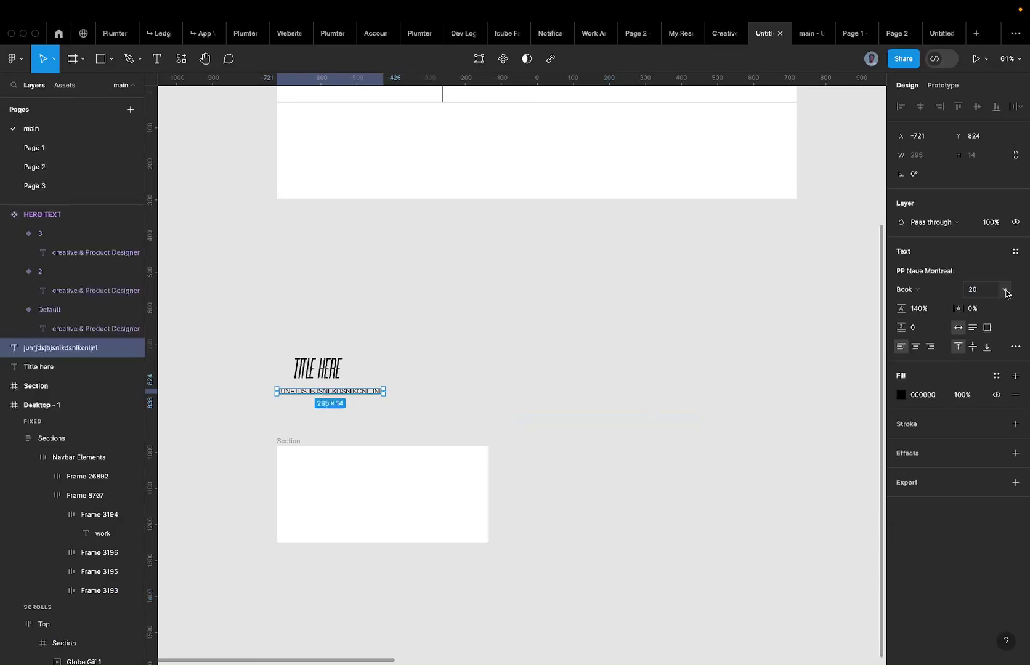
{"action": "left_click", "coordinate": [980, 310]}
{"action": "type", "text": "-2"}
Apply the -2% letter spacing and sit the placeholder line just under TITLE HERE.
{"action": "key", "text": "Return"}
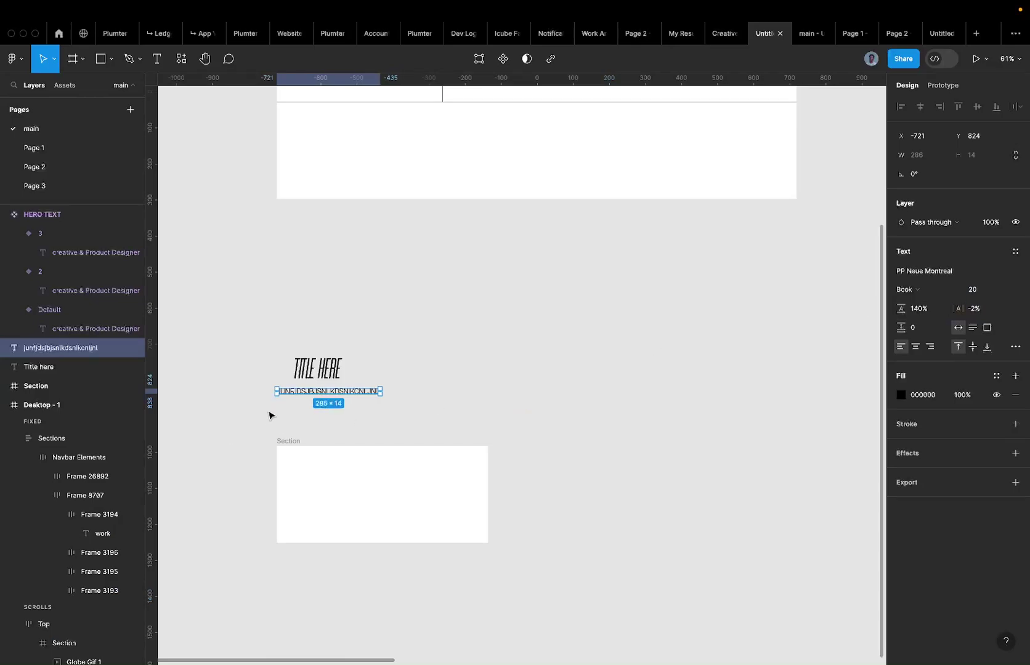
{"action": "scroll", "coordinate": [290, 405], "scroll_direction": "up", "scroll_amount": 3}
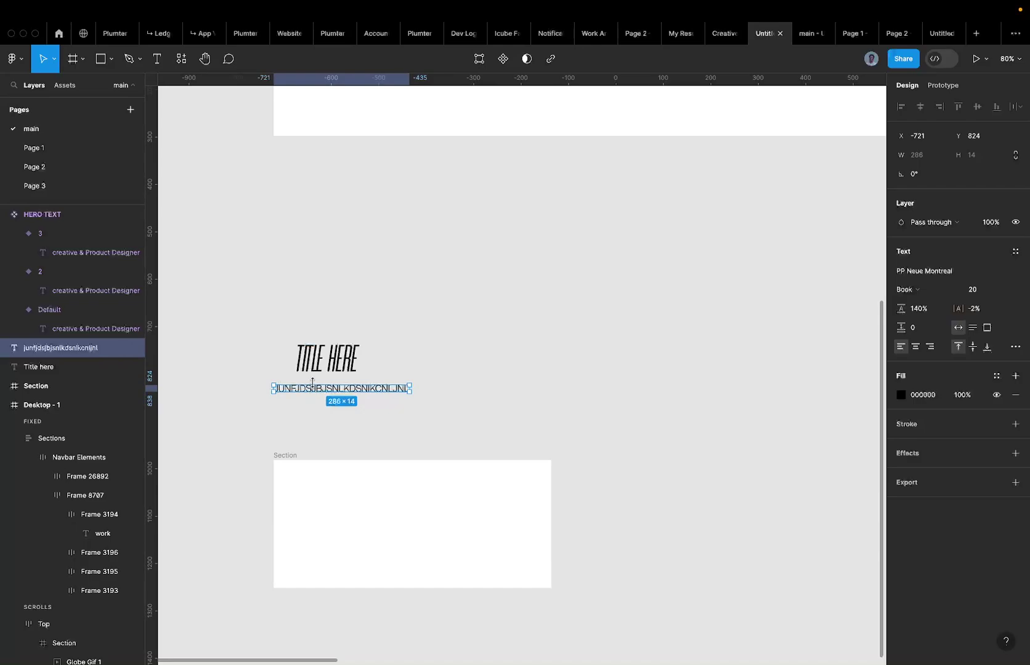
{"action": "scroll", "coordinate": [311, 385], "scroll_direction": "up", "scroll_amount": 3}
{"action": "left_click_drag", "start_coordinate": [311, 385], "coordinate": [342, 384]}
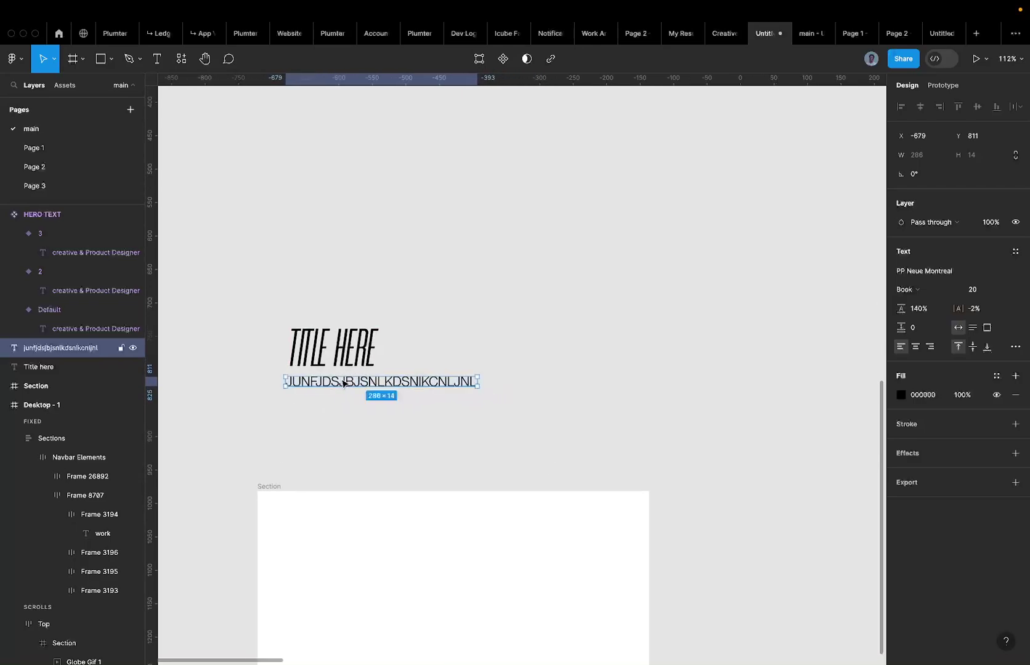
{"action": "scroll", "coordinate": [343, 382], "scroll_direction": "up", "scroll_amount": 5}
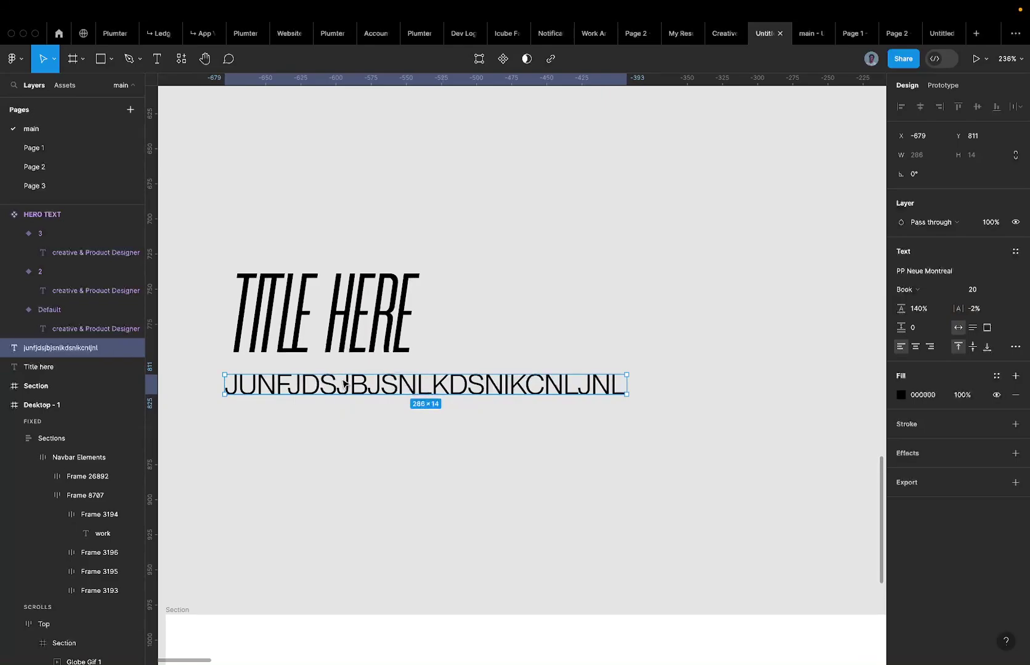
{"action": "scroll", "coordinate": [343, 383], "scroll_direction": "down", "scroll_amount": 5}
Wrap both text layers in a vertical auto-layout frame named Texts.
{"action": "left_click_drag", "start_coordinate": [267, 327], "coordinate": [563, 401]}
{"action": "left_click", "coordinate": [232, 291]}
{"action": "left_click_drag", "start_coordinate": [232, 291], "coordinate": [592, 411]}
{"action": "key", "text": "shift+a"}
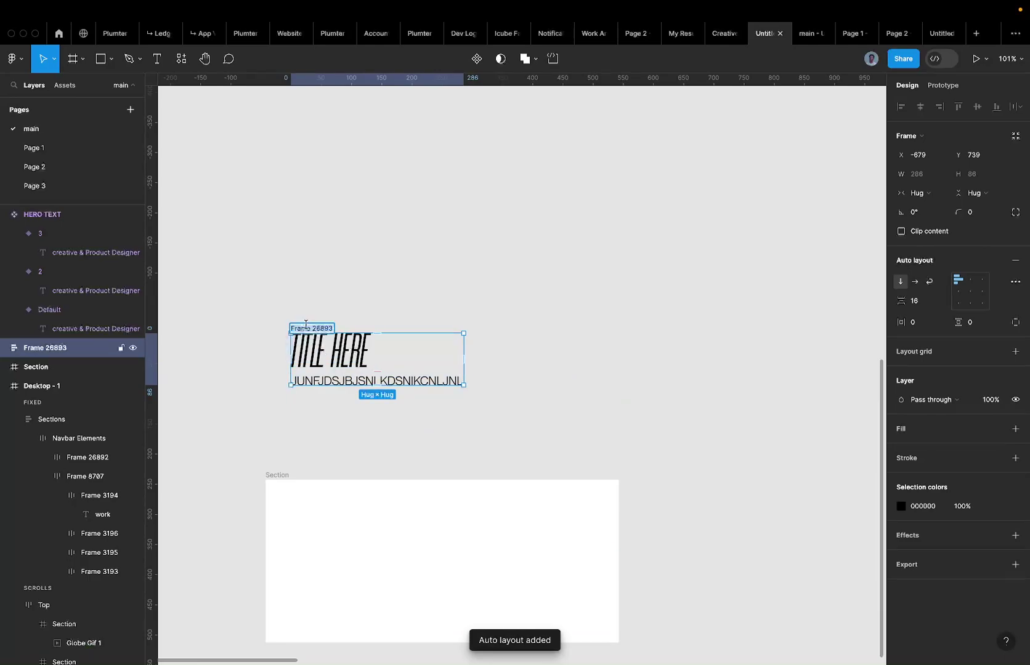
{"action": "type", "text": "Texts"}
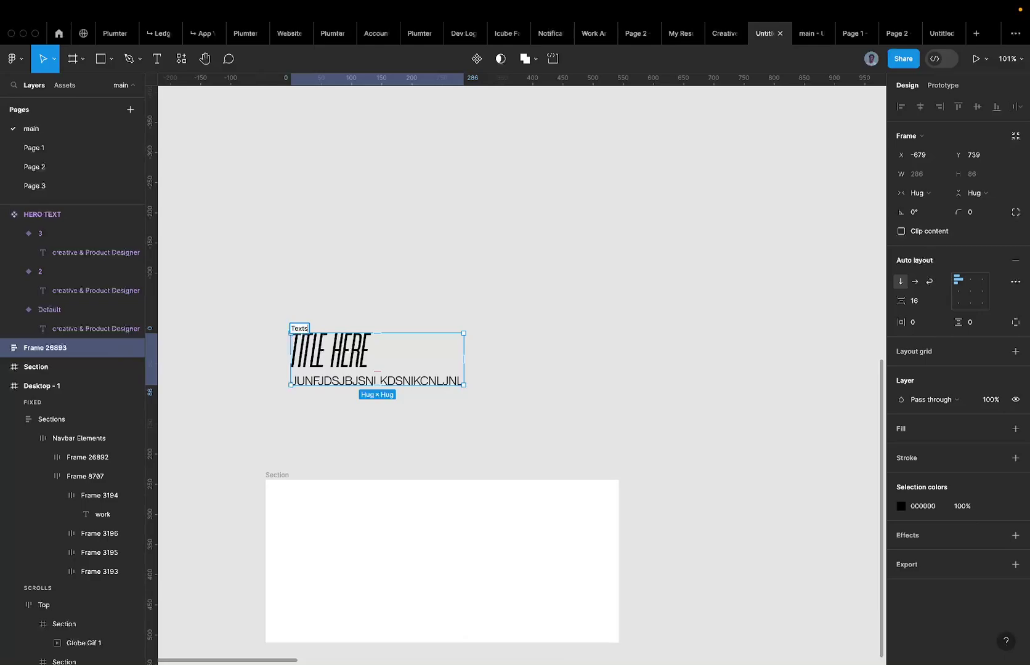
{"action": "key", "text": "Return"}
Move the Texts frame into the Section card, trying and undoing auto layout on Section.
{"action": "left_click", "coordinate": [317, 292]}
{"action": "left_click_drag", "start_coordinate": [300, 354], "coordinate": [294, 529]}
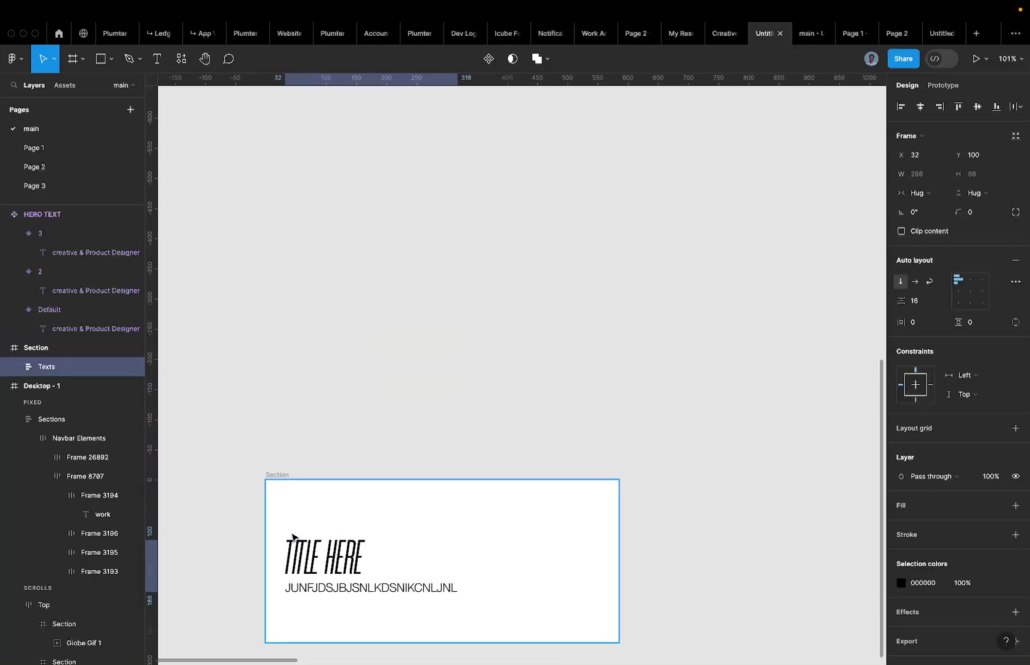
{"action": "scroll", "coordinate": [299, 501], "scroll_direction": "down", "scroll_amount": 5}
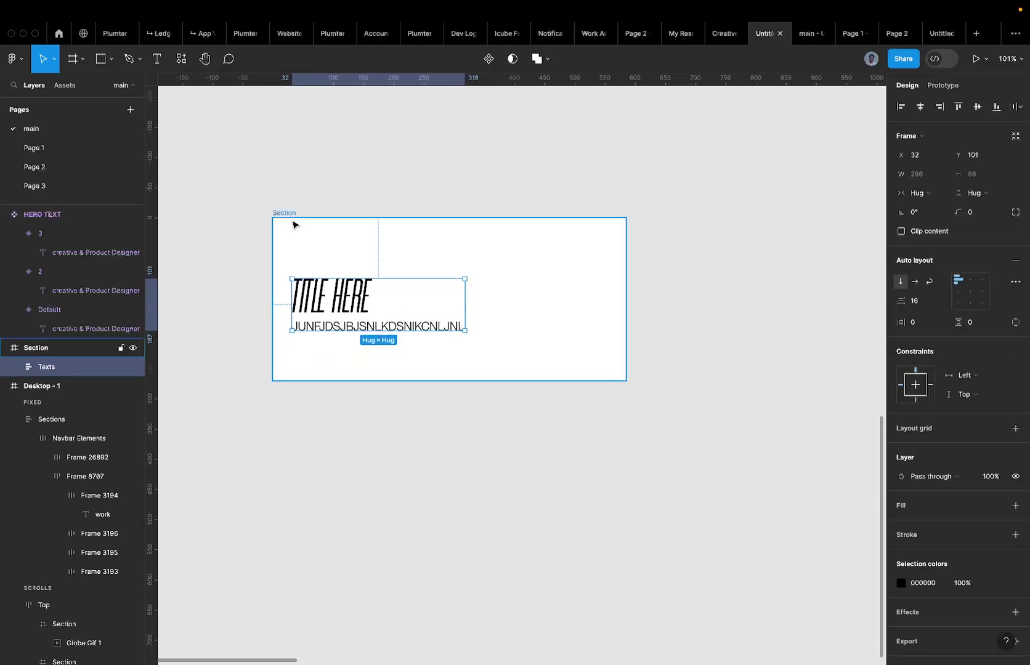
{"action": "left_click", "coordinate": [285, 212]}
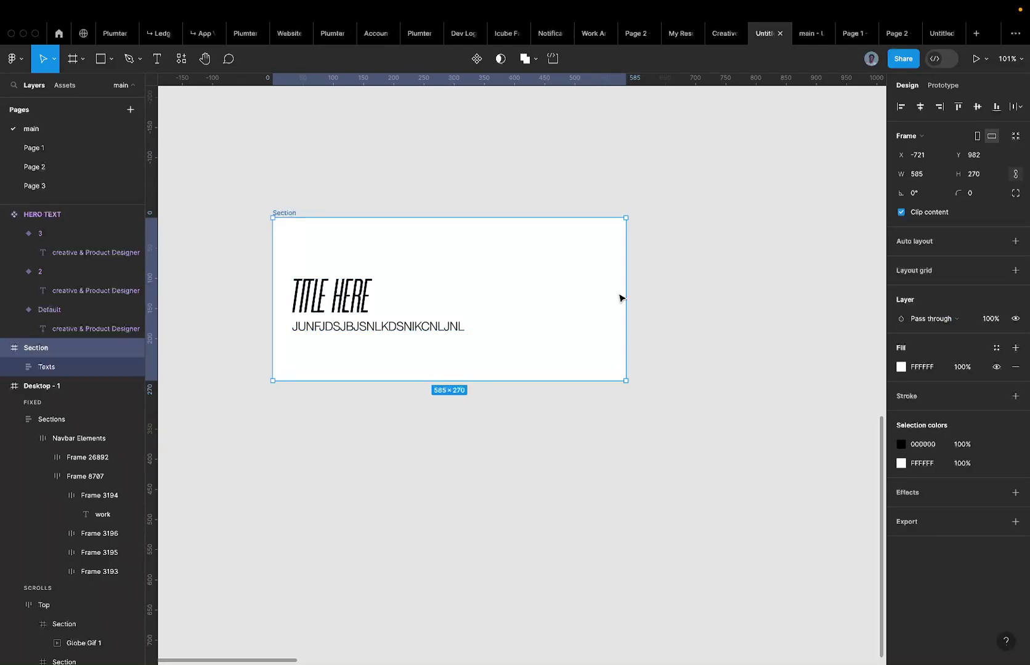
{"action": "left_click", "coordinate": [1022, 242]}
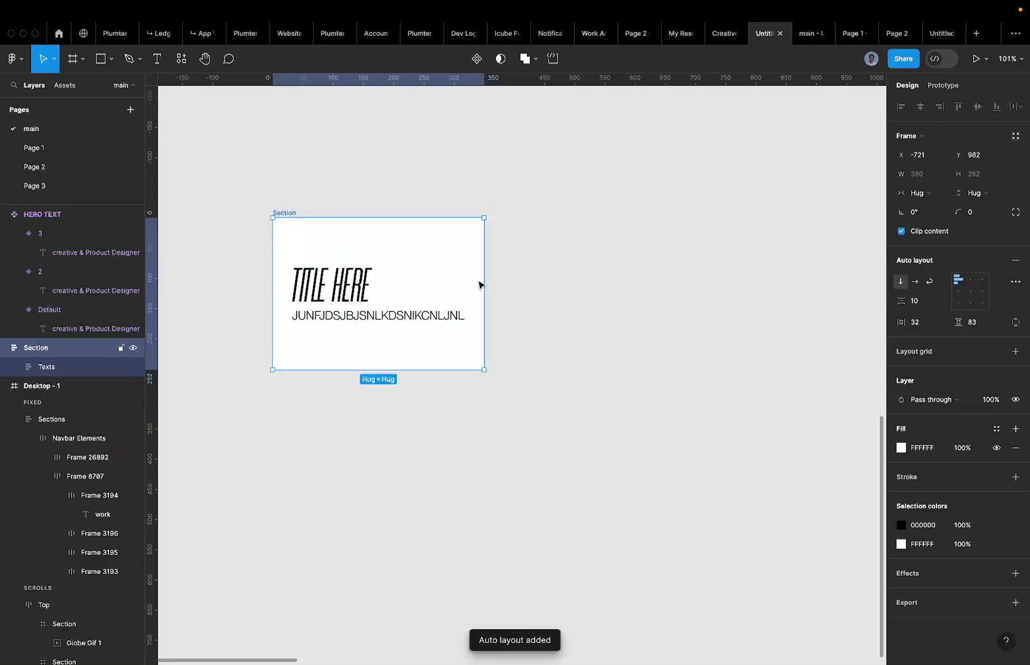
{"action": "scroll", "coordinate": [421, 283], "scroll_direction": "down", "scroll_amount": 5}
{"action": "key", "text": "cmd+z"}
{"action": "scroll", "coordinate": [421, 283], "scroll_direction": "up", "scroll_amount": 4}
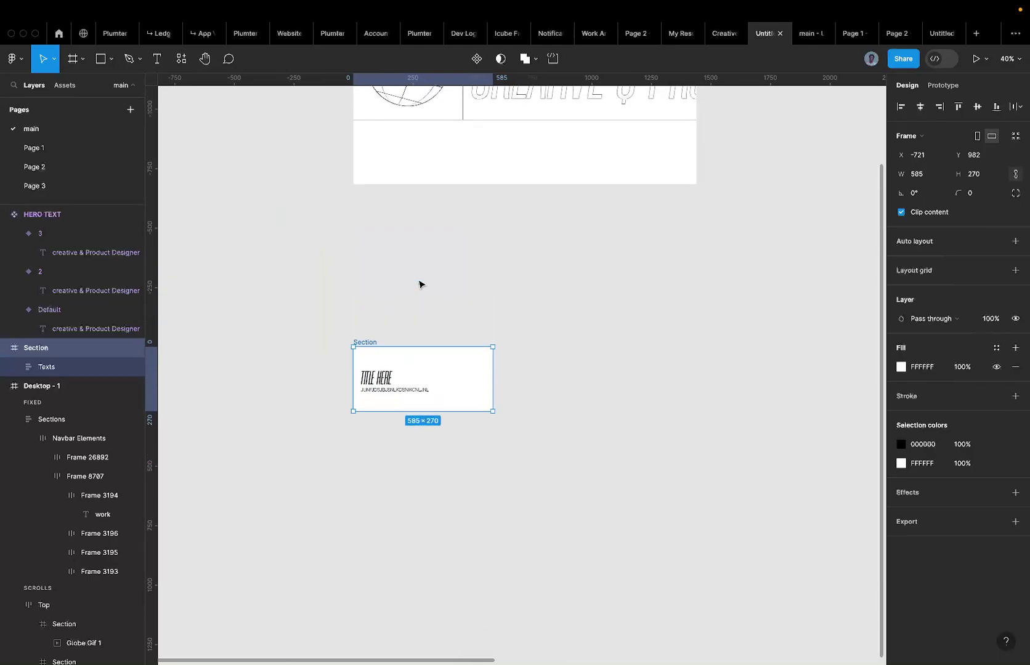
{"action": "left_click", "coordinate": [528, 195]}
{"action": "left_click", "coordinate": [450, 187]}
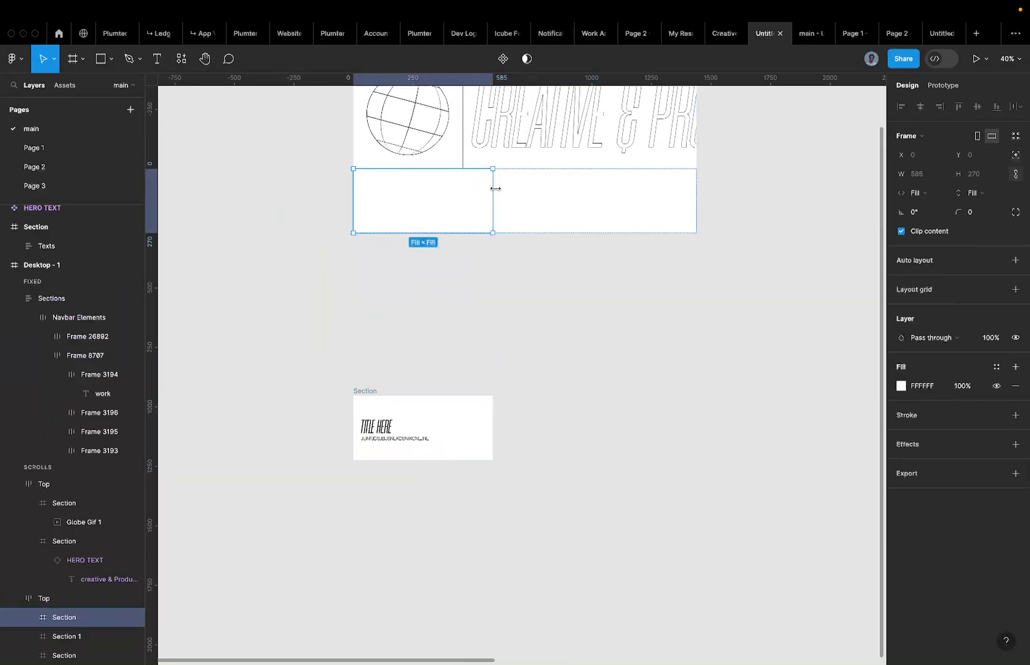
Lower Texts inside Section and give Section vertical auto layout hugging the Texts frame.
{"action": "left_click", "coordinate": [394, 428]}
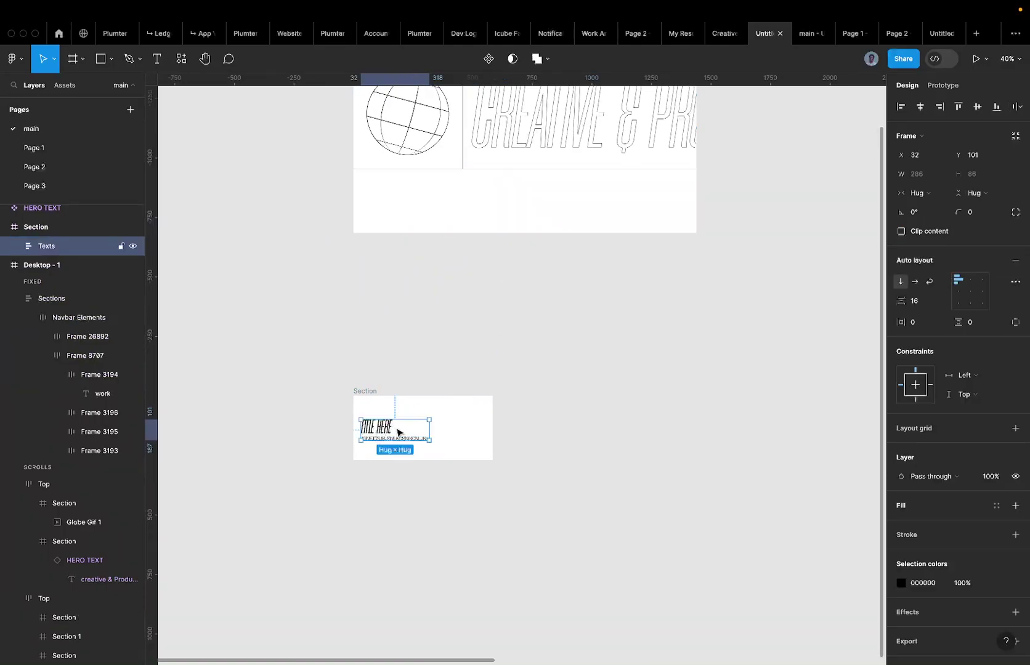
{"action": "scroll", "coordinate": [398, 429], "scroll_direction": "up", "scroll_amount": 3}
{"action": "left_click_drag", "start_coordinate": [384, 433], "coordinate": [384, 462]}
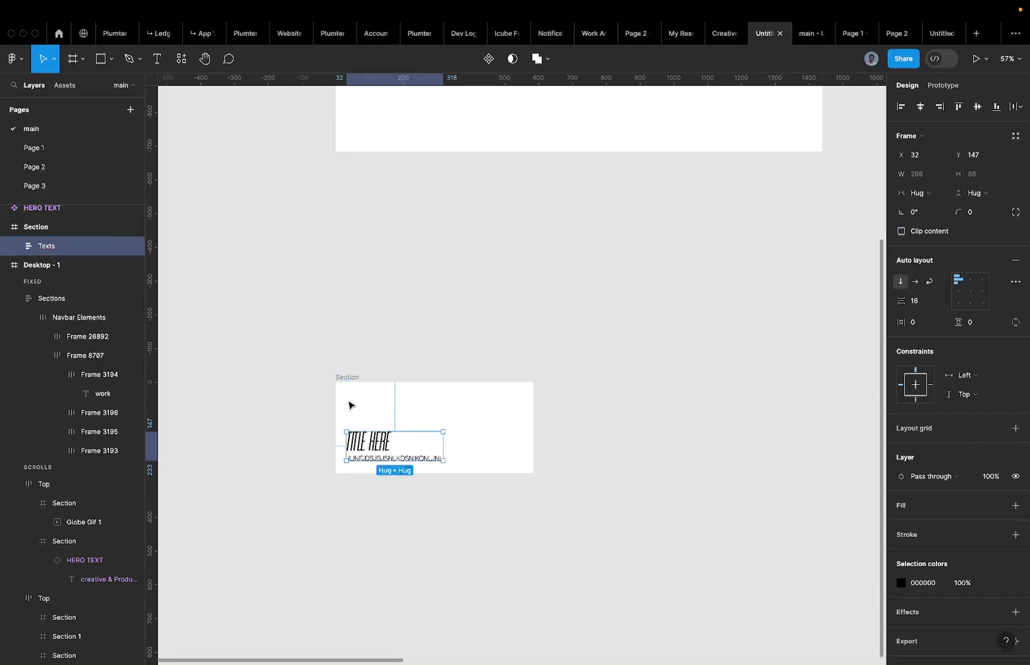
{"action": "left_click", "coordinate": [352, 379]}
{"action": "key", "text": "shift+a"}
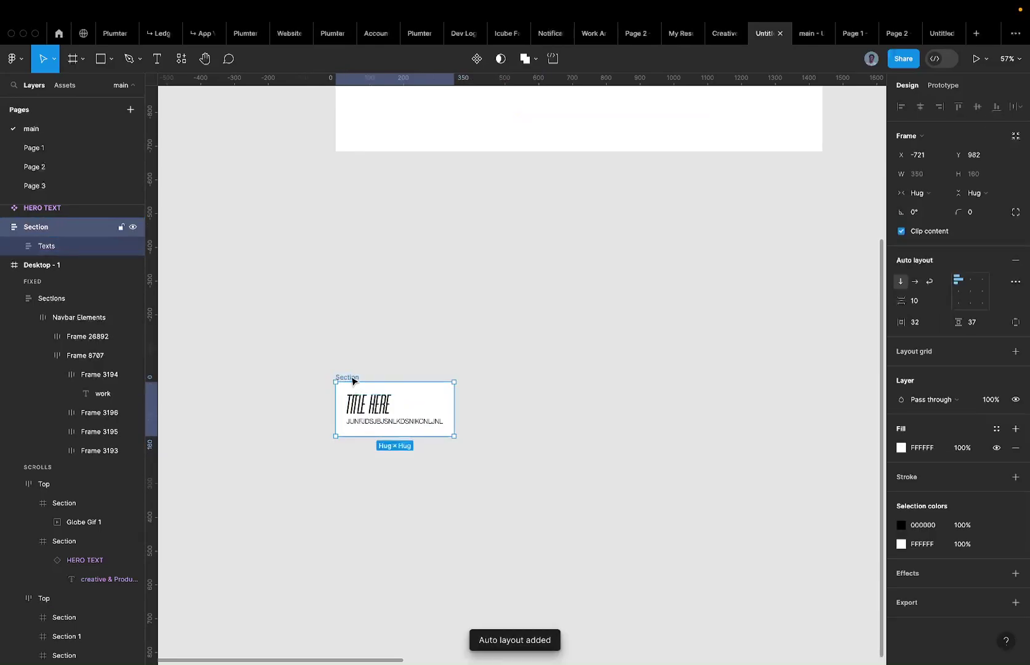
{"action": "key", "text": "super+z"}
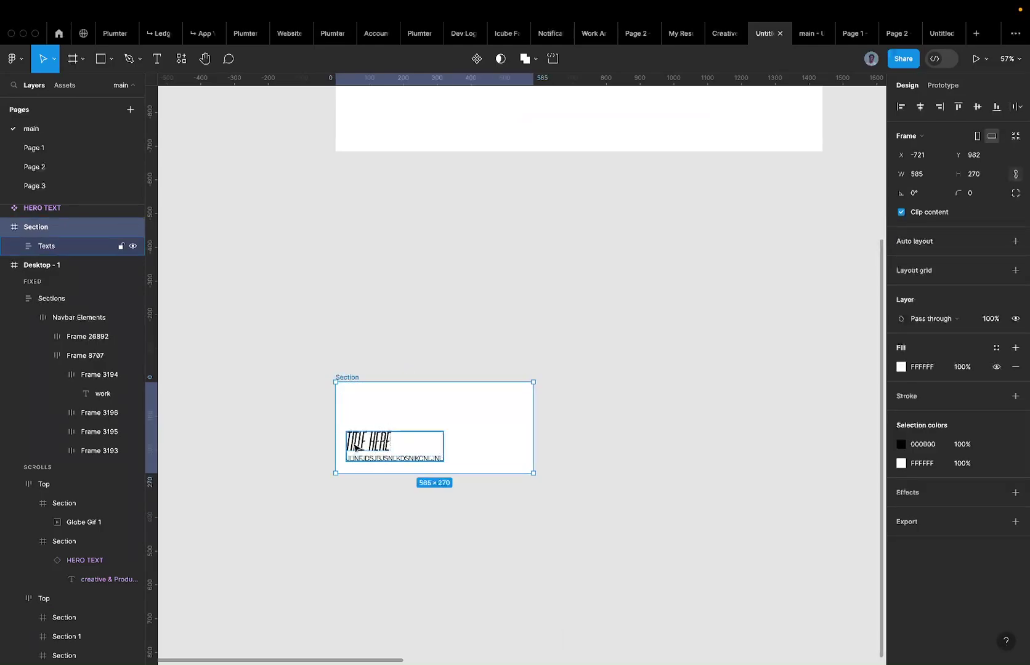
{"action": "left_click", "coordinate": [356, 443]}
{"action": "left_click", "coordinate": [343, 379]}
{"action": "key", "text": "shift+a"}
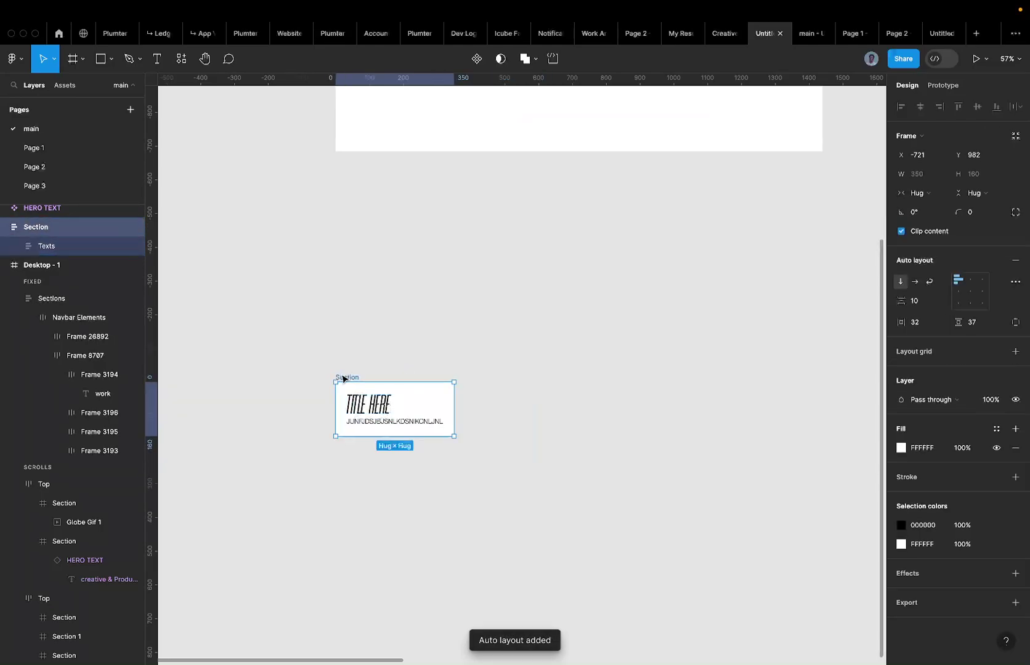
{"action": "left_click", "coordinate": [381, 415]}
{"action": "scroll", "coordinate": [354, 419], "scroll_direction": "up", "scroll_amount": 5}
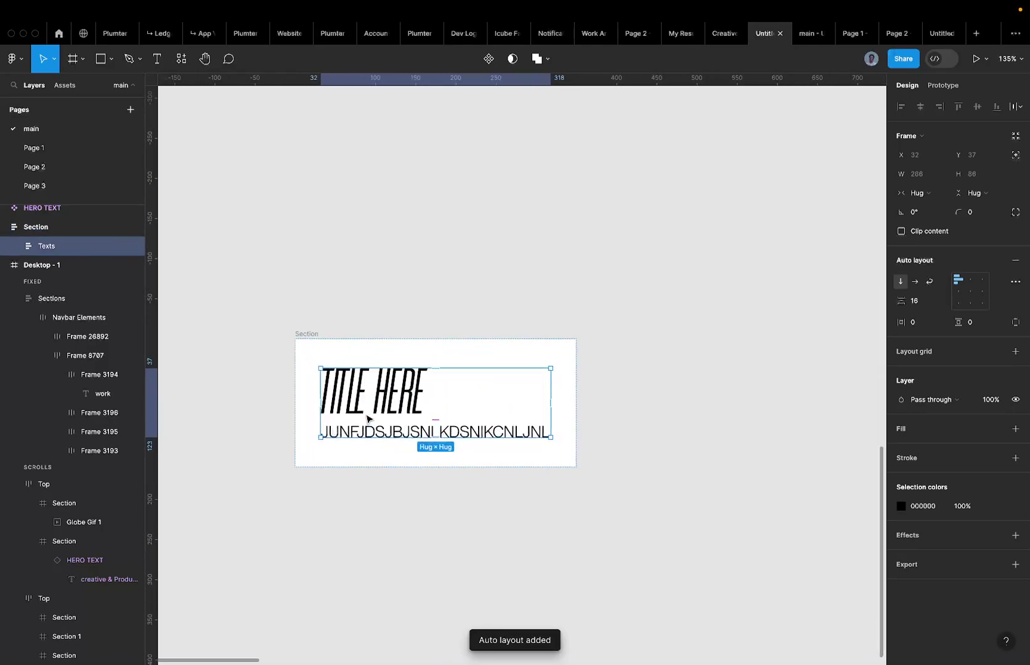
Set the Texts group and both its text layers to Fill container width.
{"action": "left_click", "coordinate": [919, 193]}
{"action": "left_click", "coordinate": [940, 210]}
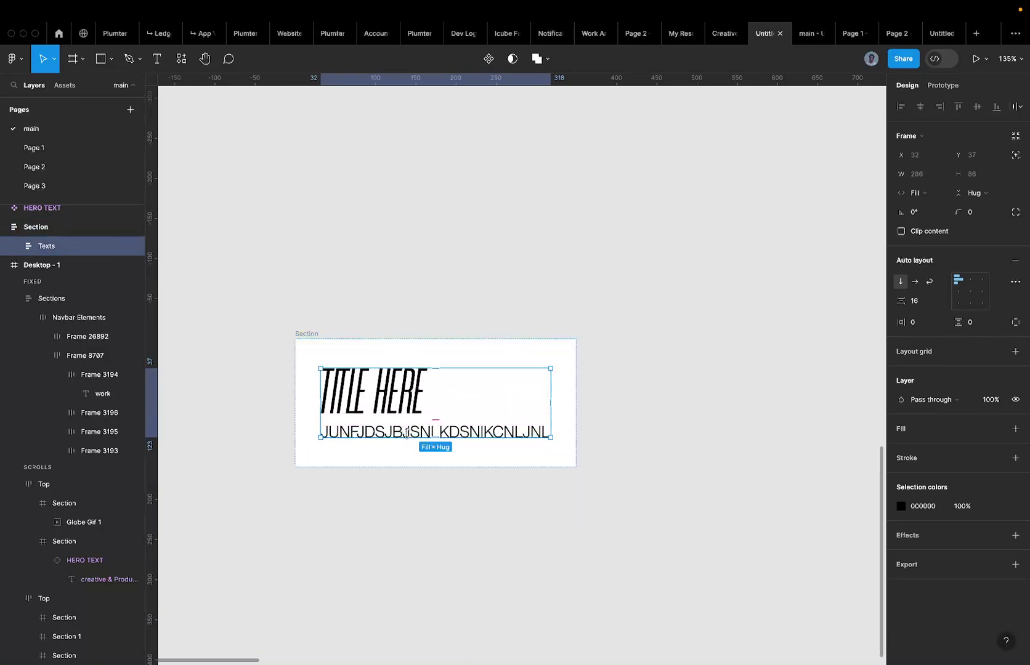
{"action": "left_click", "coordinate": [412, 433]}
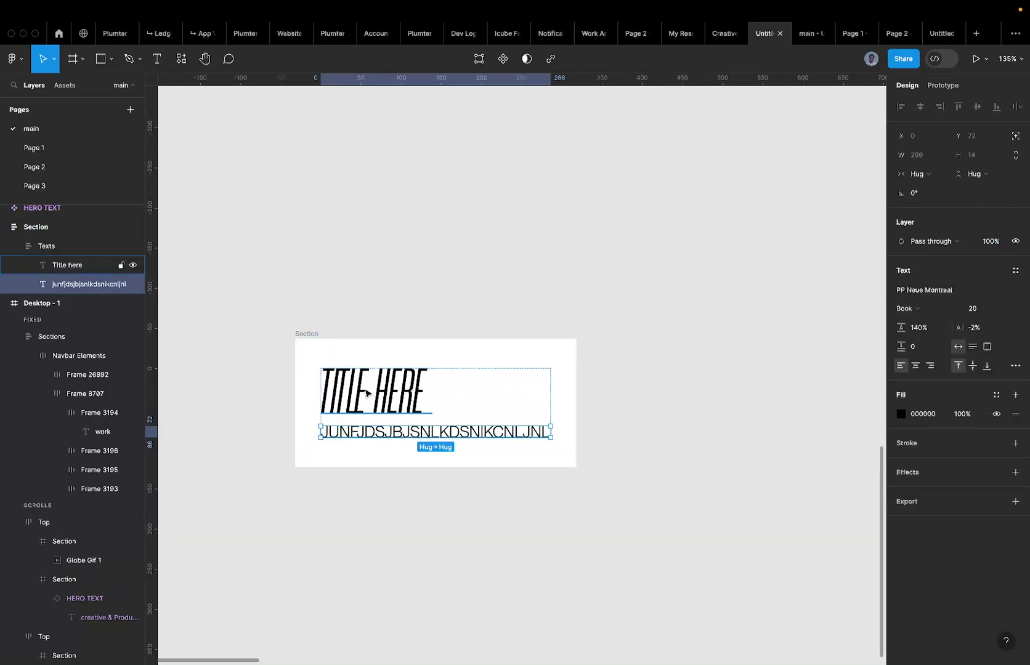
{"action": "left_click", "coordinate": [367, 393], "text": "shift"}
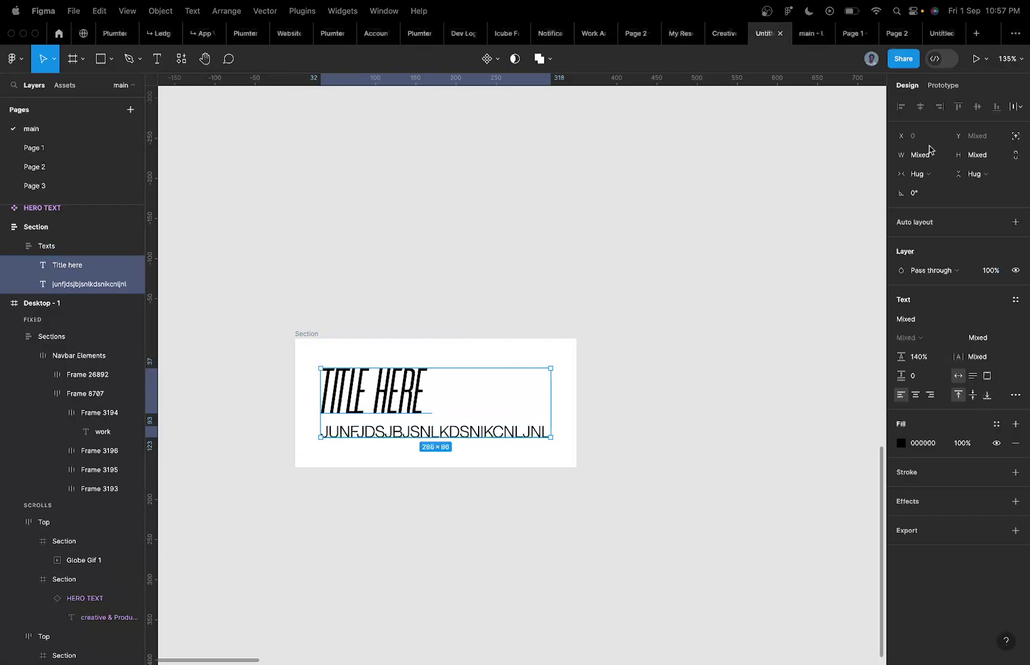
{"action": "left_click", "coordinate": [917, 173]}
{"action": "left_click", "coordinate": [923, 188]}
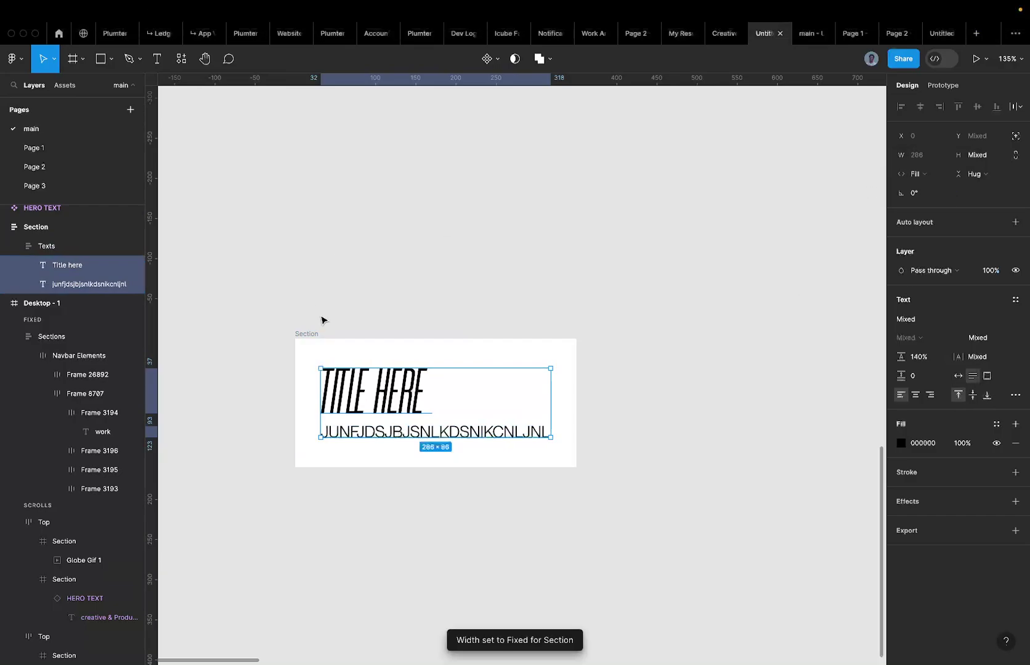
Select the parent group of both texts and rename it Text.
{"action": "left_click", "coordinate": [302, 335]}
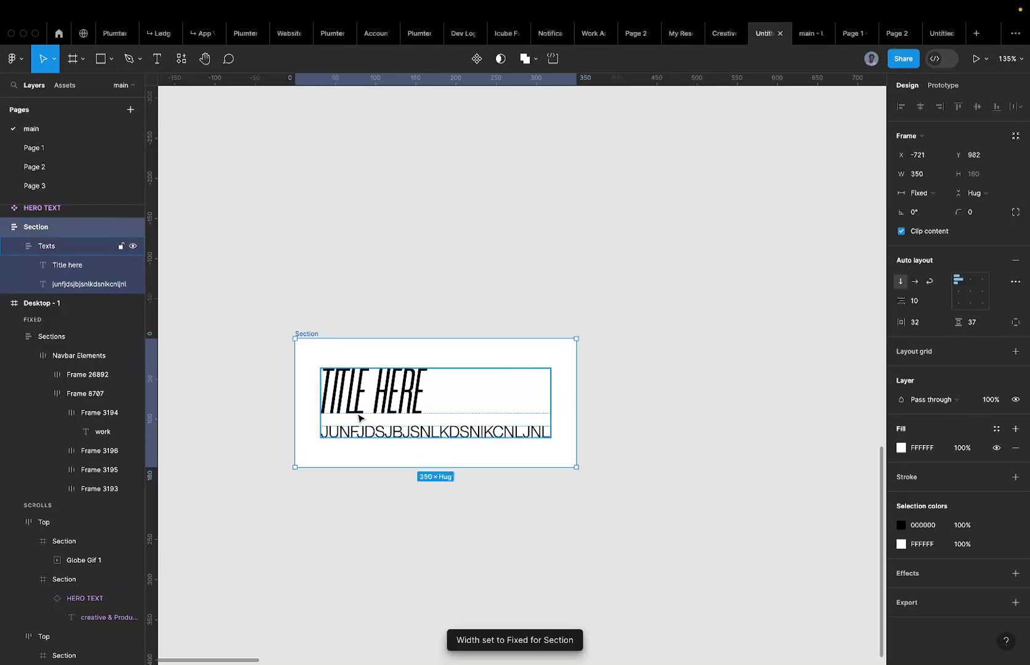
{"action": "left_click", "coordinate": [360, 418]}
{"action": "left_click", "coordinate": [394, 407]}
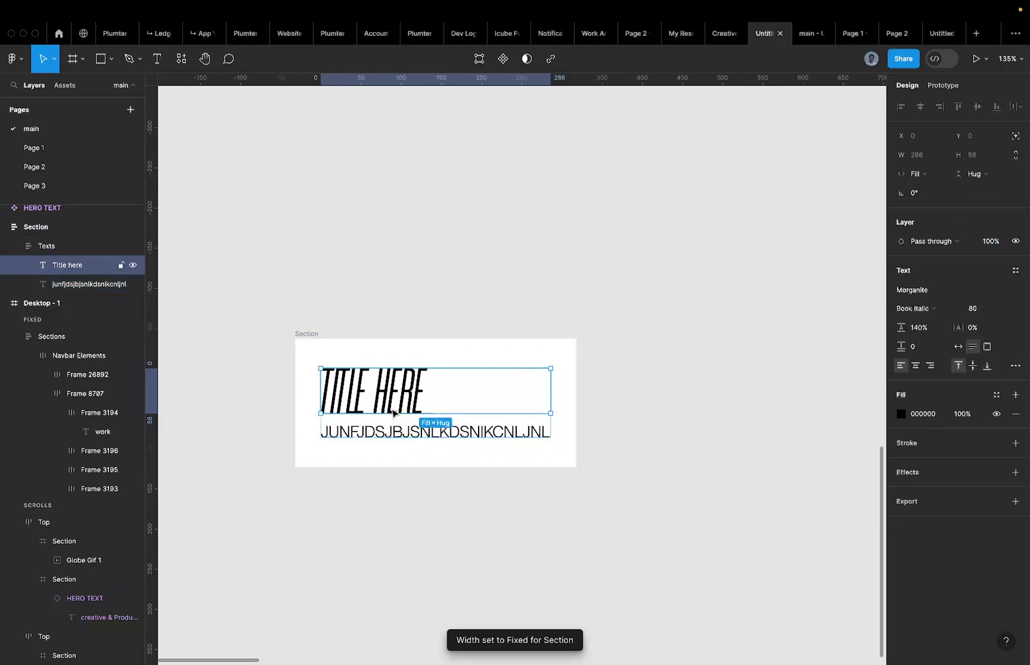
{"action": "double_click", "coordinate": [377, 434]}
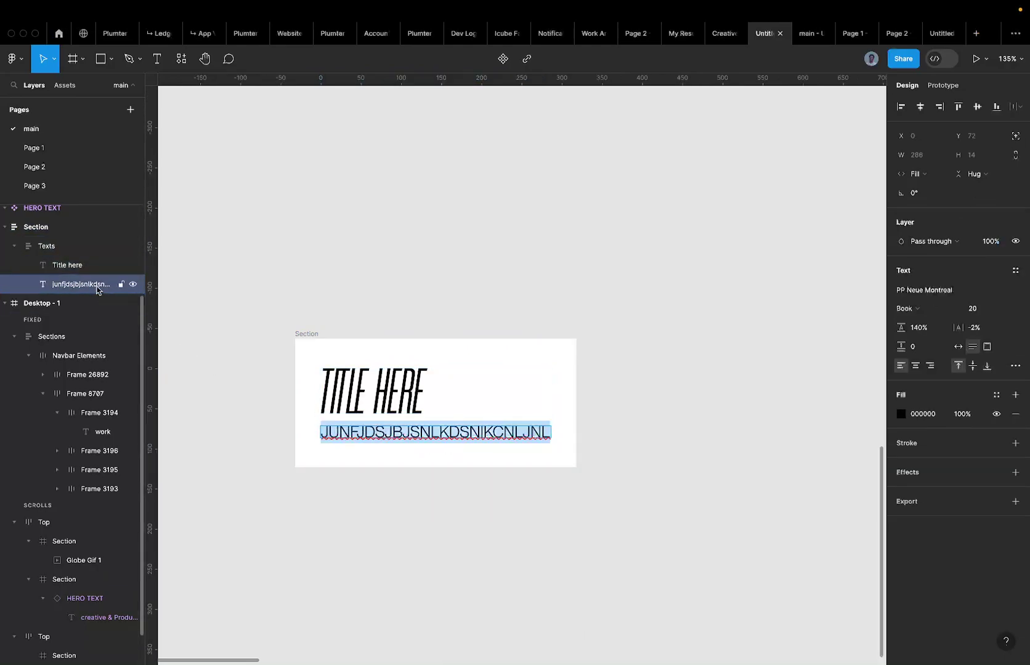
{"action": "key", "text": "Escape"}
{"action": "scroll", "coordinate": [505, 345], "scroll_direction": "down", "scroll_amount": 3}
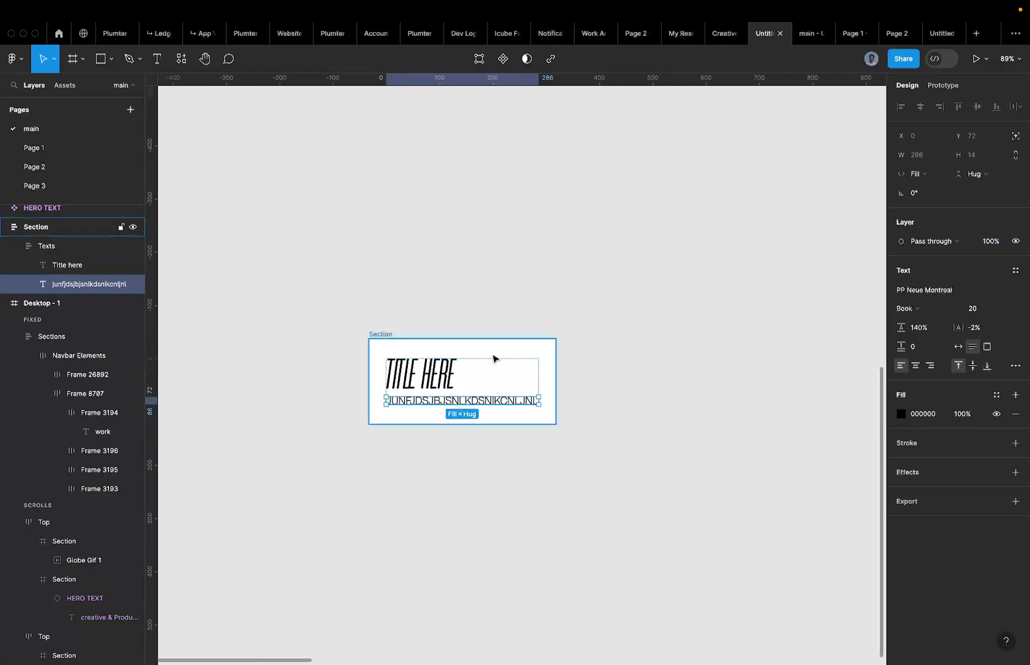
{"action": "left_click", "coordinate": [459, 374]}
{"action": "left_click", "coordinate": [462, 405], "text": "shift"}
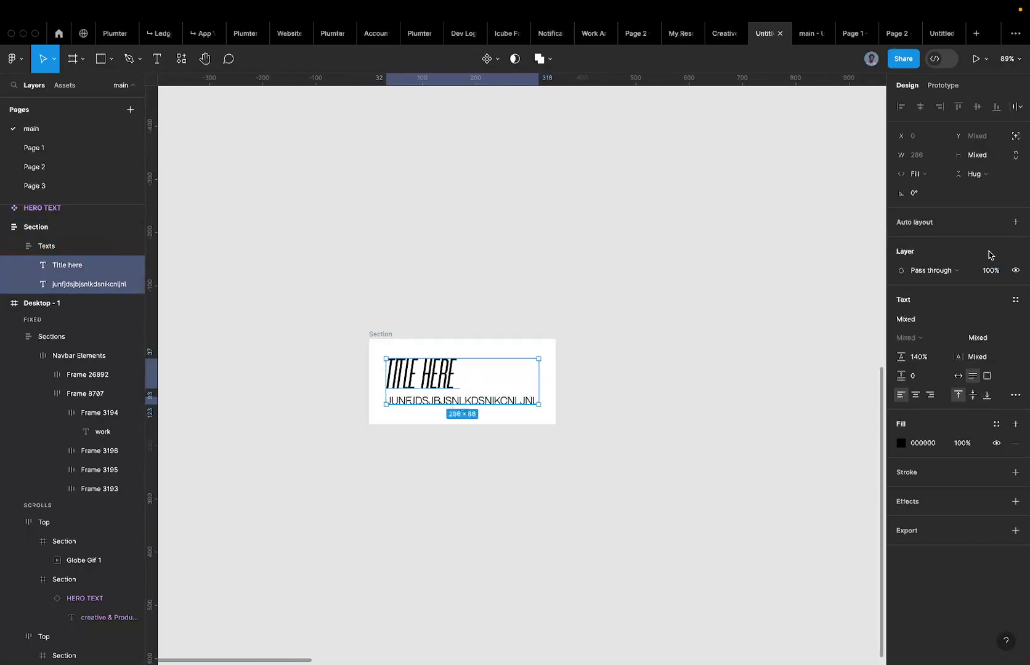
{"action": "key", "text": "shift+Return"}
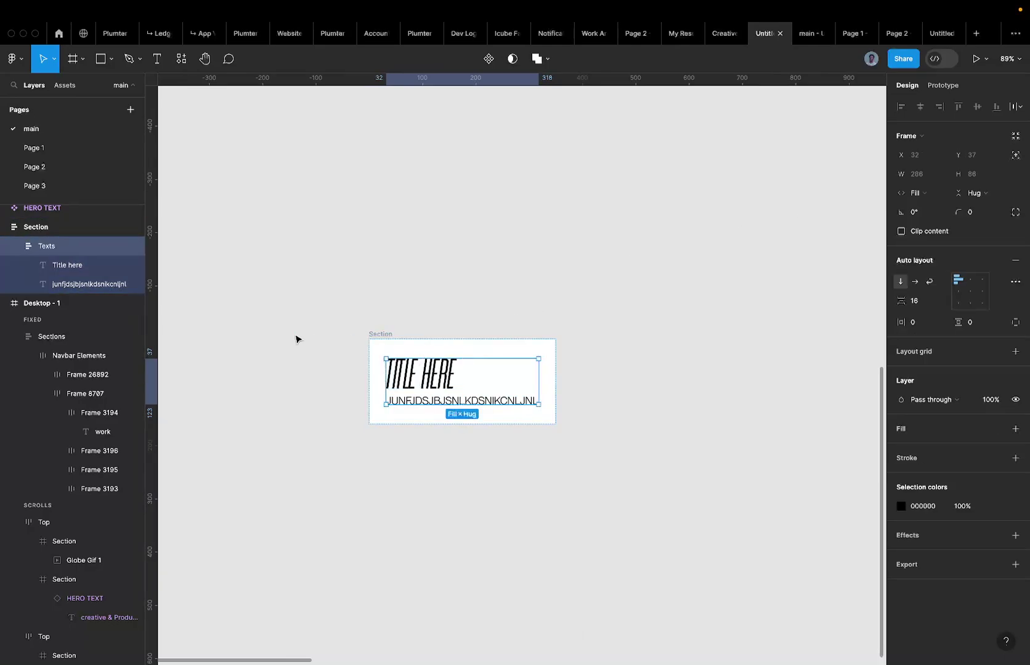
{"action": "double_click", "coordinate": [64, 246]}
{"action": "type", "text": "Text"}
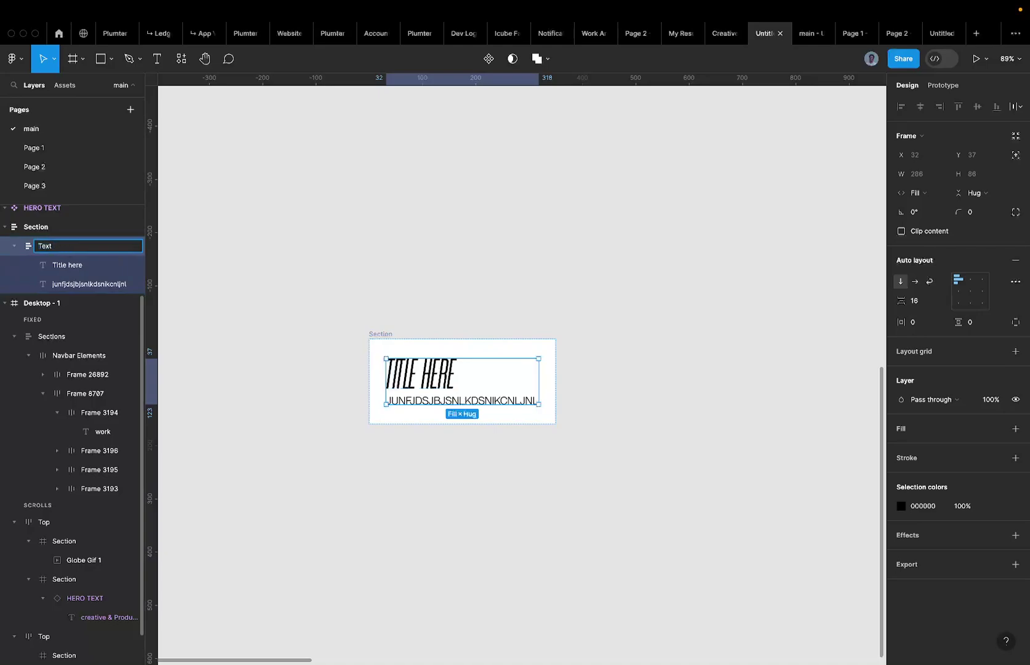
{"action": "key", "text": "Return"}
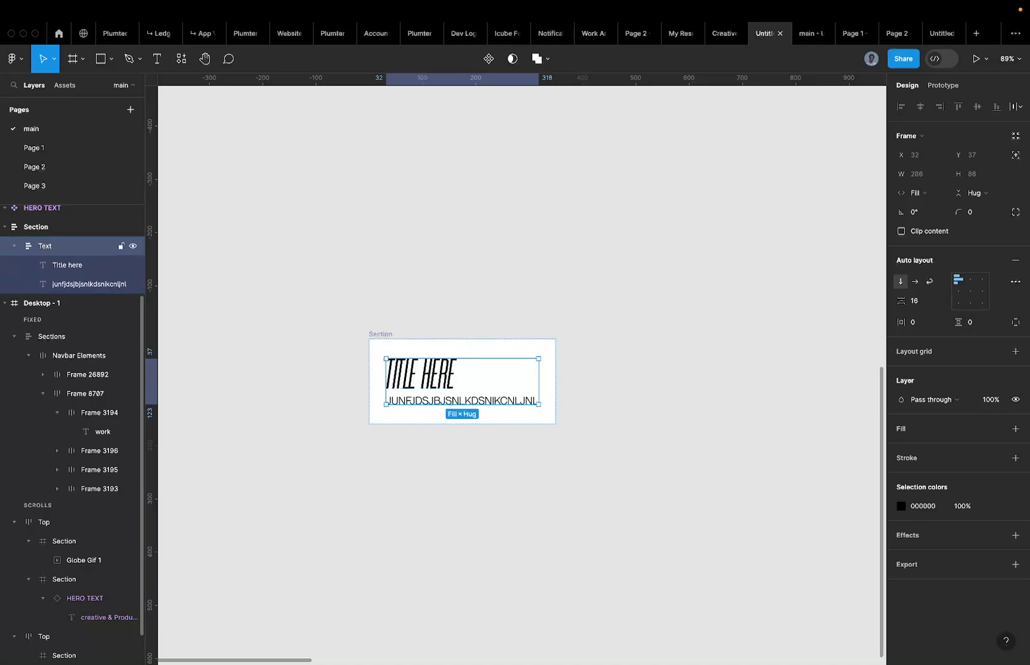
Glance at the portfolio design file in another tab, then return to the Untitled file.
{"action": "key", "text": "super+t"}
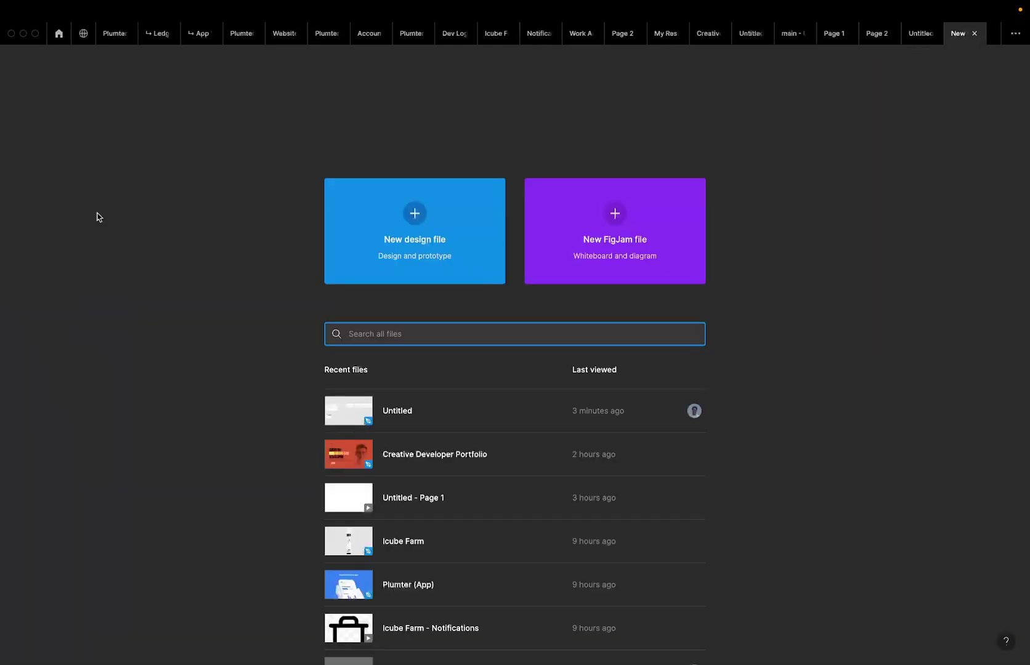
{"action": "left_click", "coordinate": [709, 35]}
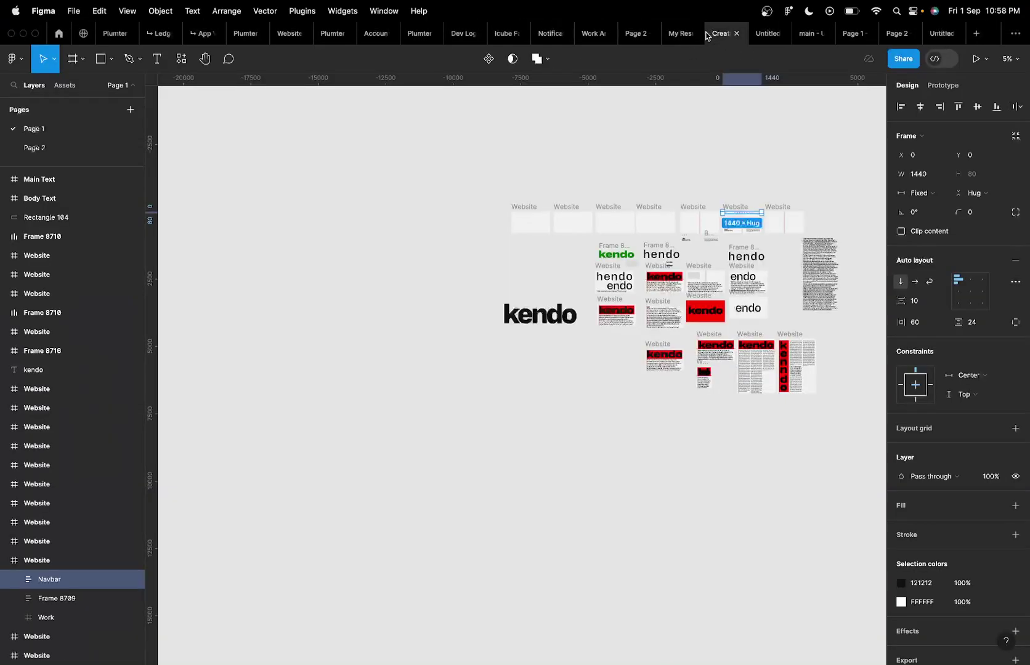
{"action": "left_click", "coordinate": [761, 36]}
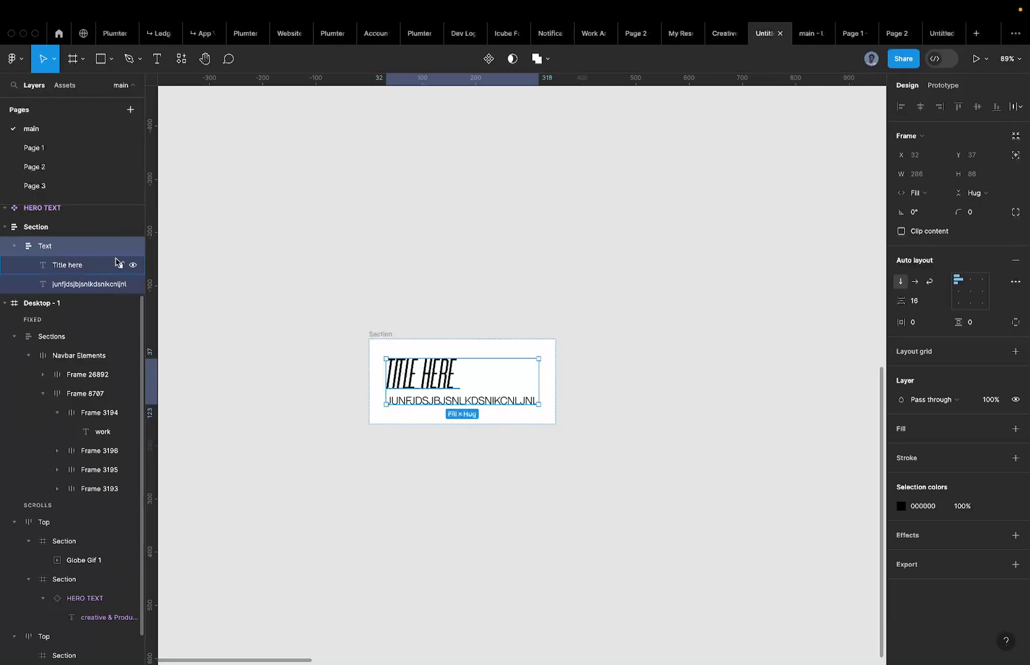
Duplicate the Text group inside Section, undo it, and clear the selection.
{"action": "left_click", "coordinate": [385, 334]}
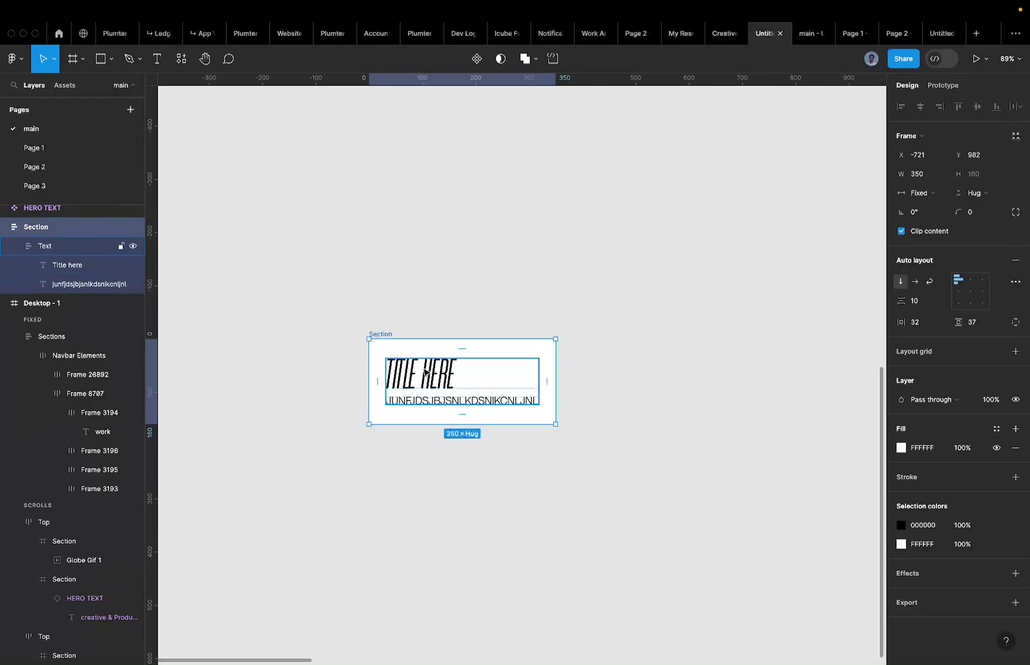
{"action": "left_click", "coordinate": [425, 371]}
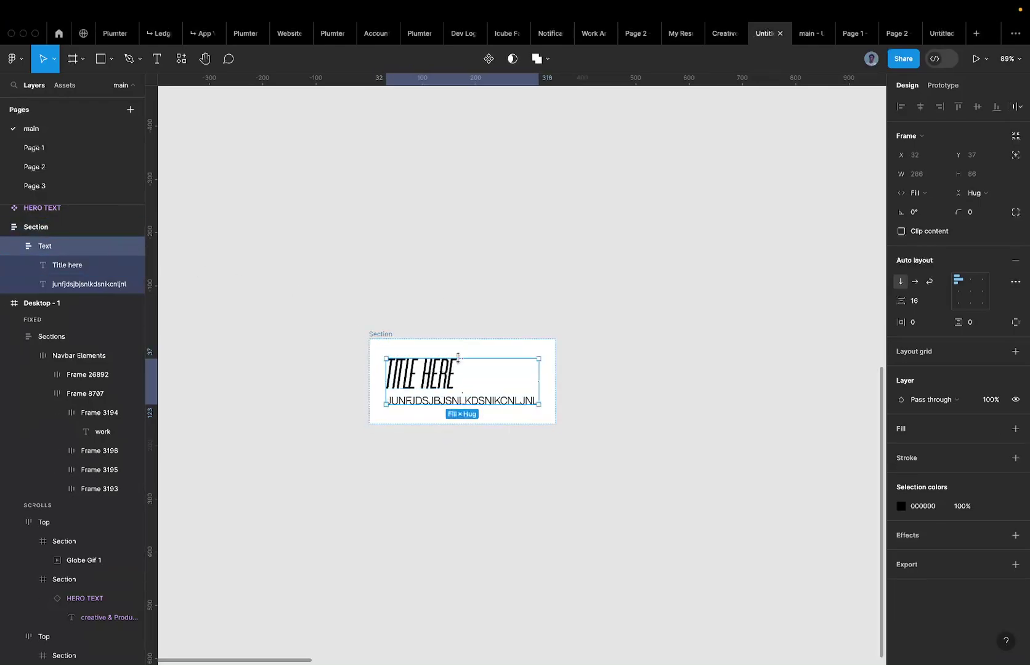
{"action": "key", "text": "super+d"}
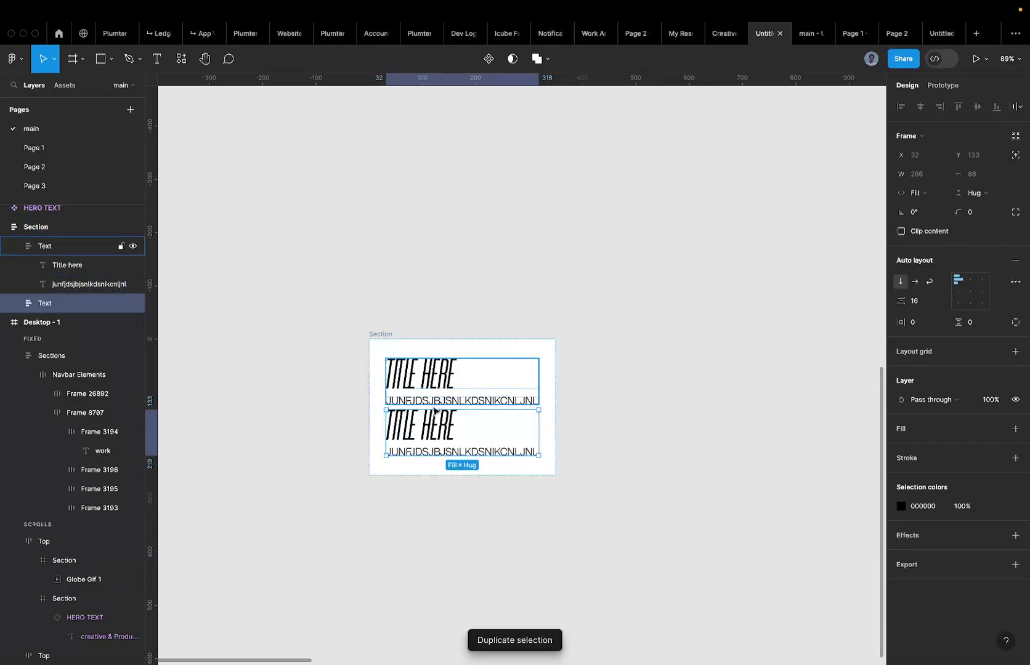
{"action": "scroll", "coordinate": [487, 401], "scroll_direction": "down", "scroll_amount": 3}
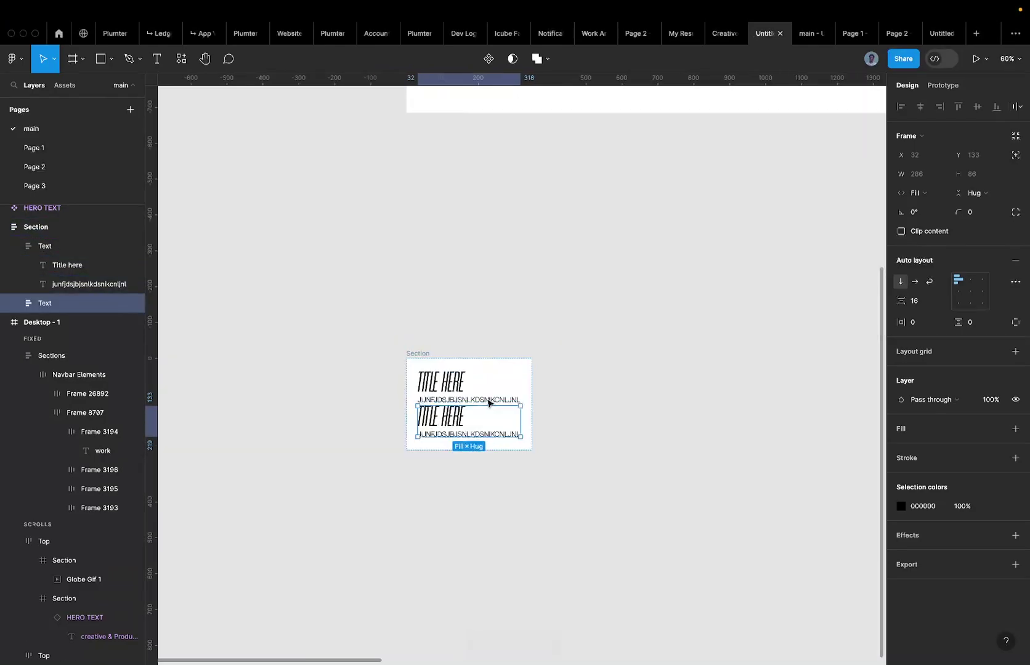
{"action": "scroll", "coordinate": [537, 348], "scroll_direction": "up", "scroll_amount": 1}
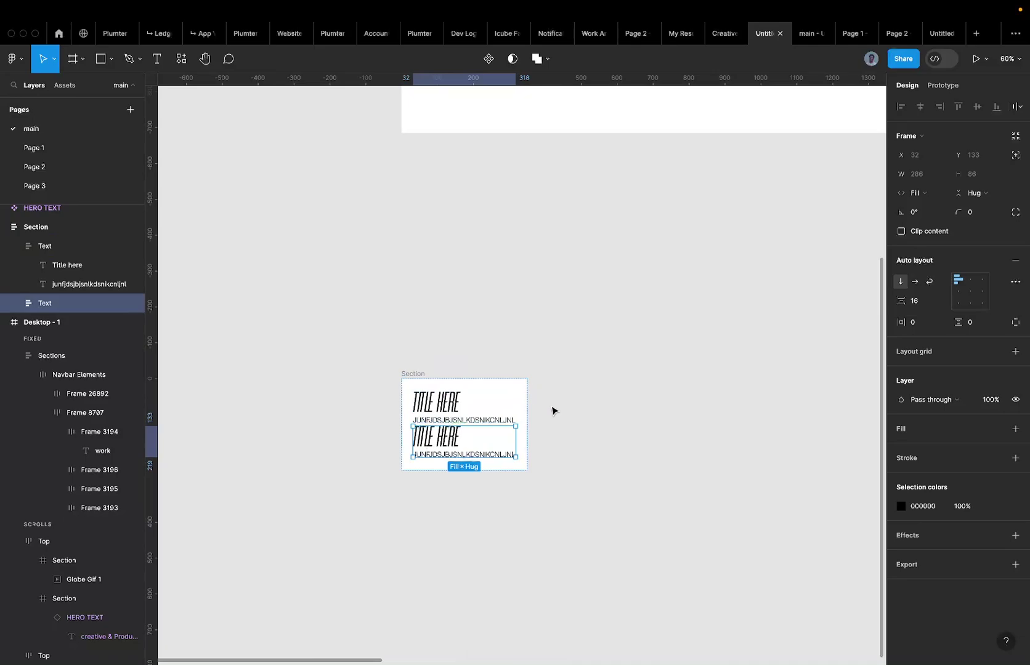
{"action": "key", "text": "super+z"}
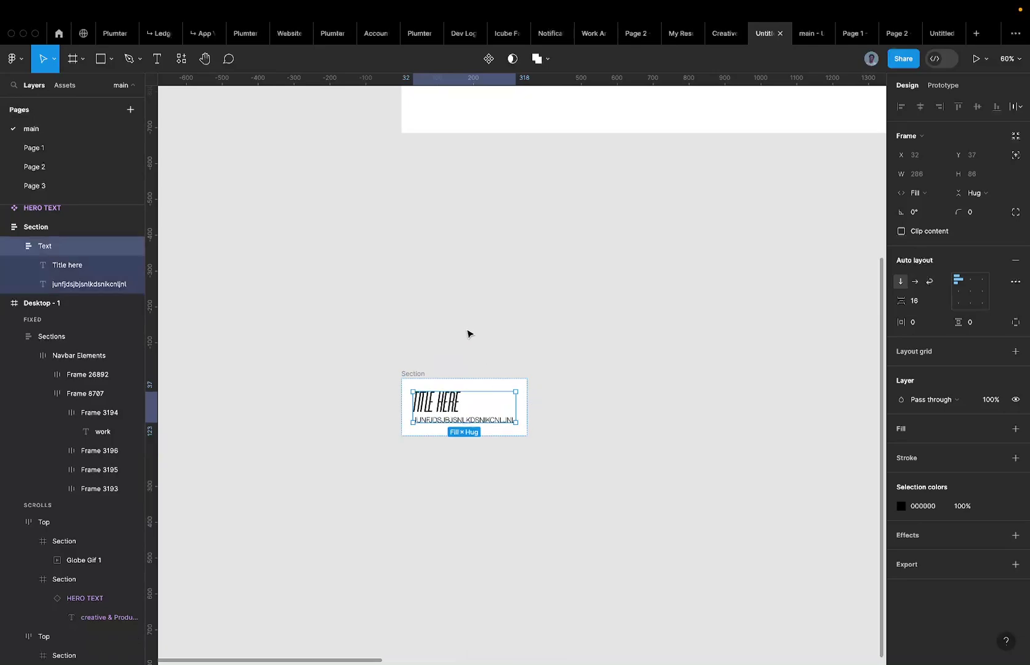
{"action": "left_click", "coordinate": [467, 333]}
{"action": "key", "text": "r"}
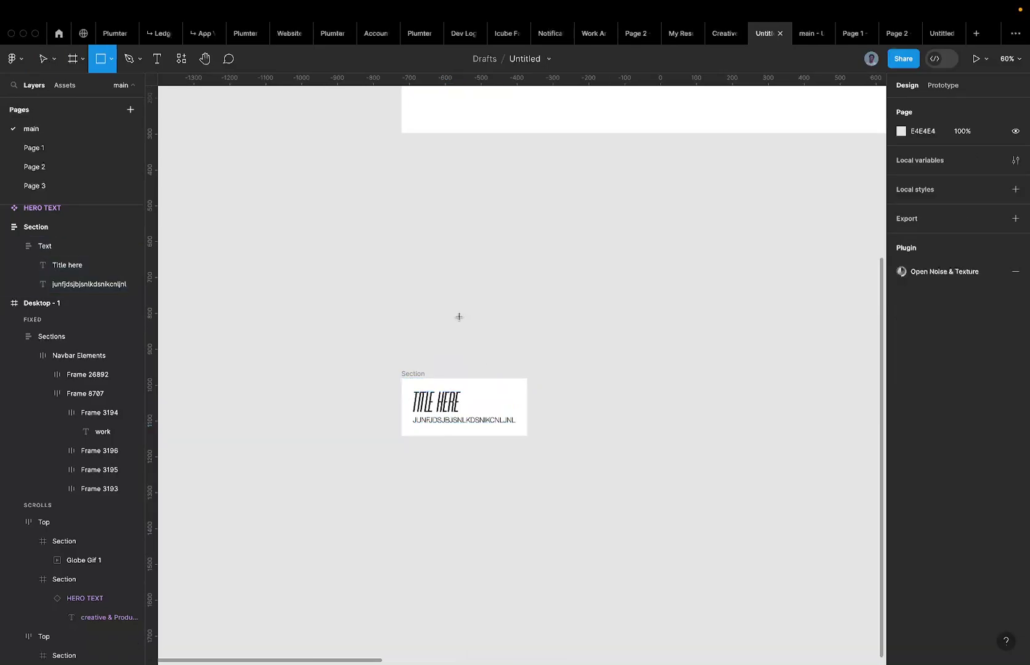
Draw a frame above the Section card and size it to 64×64.
{"action": "key", "text": "f"}
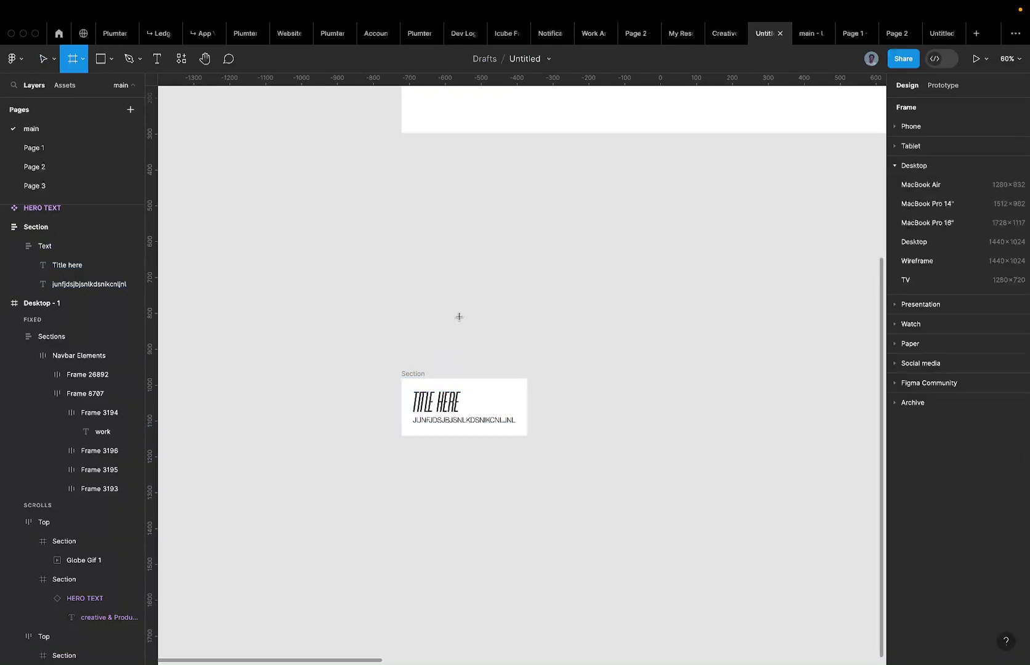
{"action": "left_click_drag", "start_coordinate": [449, 284], "coordinate": [527, 361]}
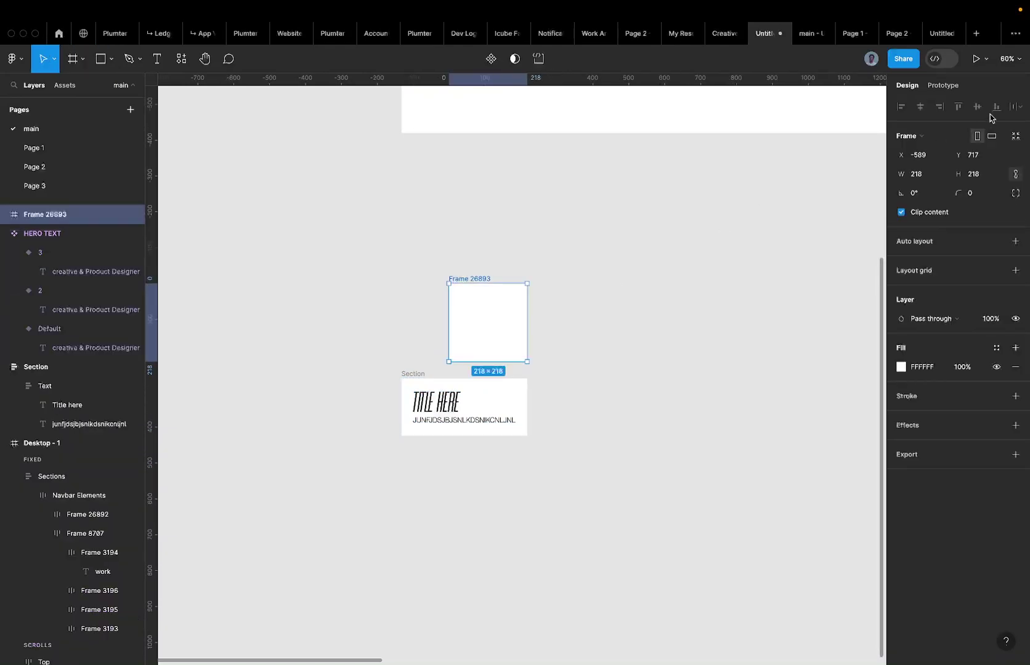
{"action": "left_click", "coordinate": [981, 175]}
{"action": "type", "text": "64"}
{"action": "key", "text": "Return"}
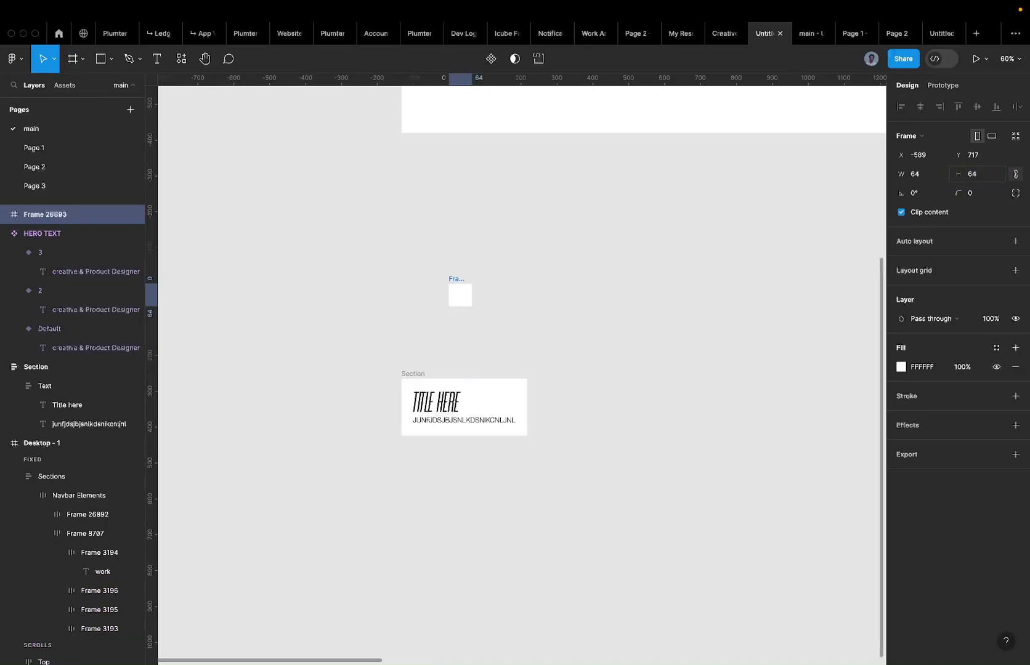
Round the frame into a circle with corner radius 999 and bring up plugin search.
{"action": "scroll", "coordinate": [499, 286], "scroll_direction": "up", "scroll_amount": 5}
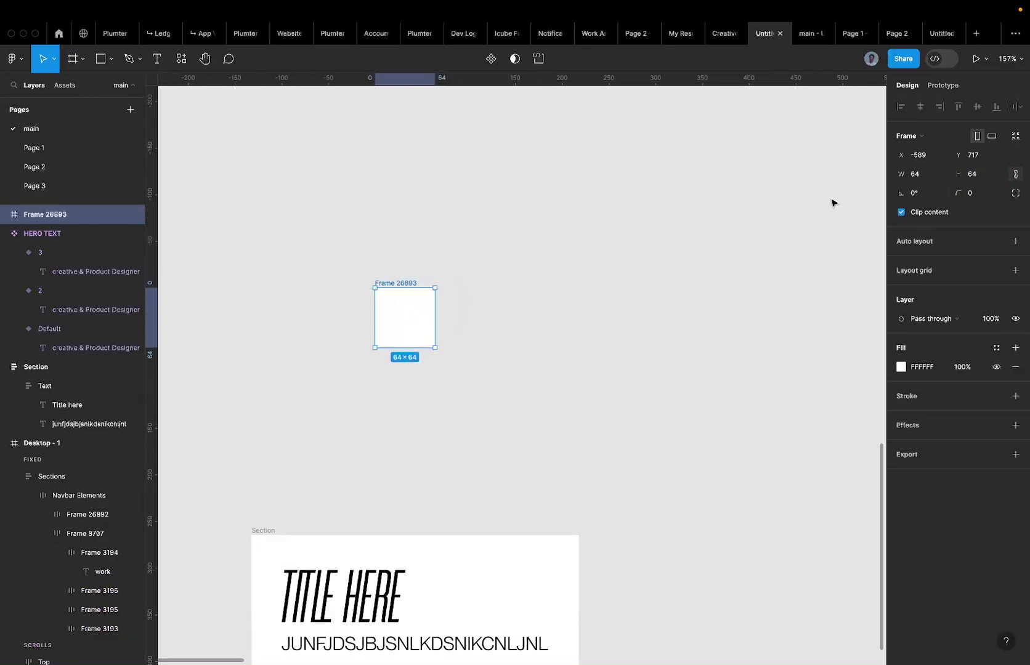
{"action": "left_click", "coordinate": [989, 194]}
{"action": "type", "text": "999"}
{"action": "key", "text": "Return"}
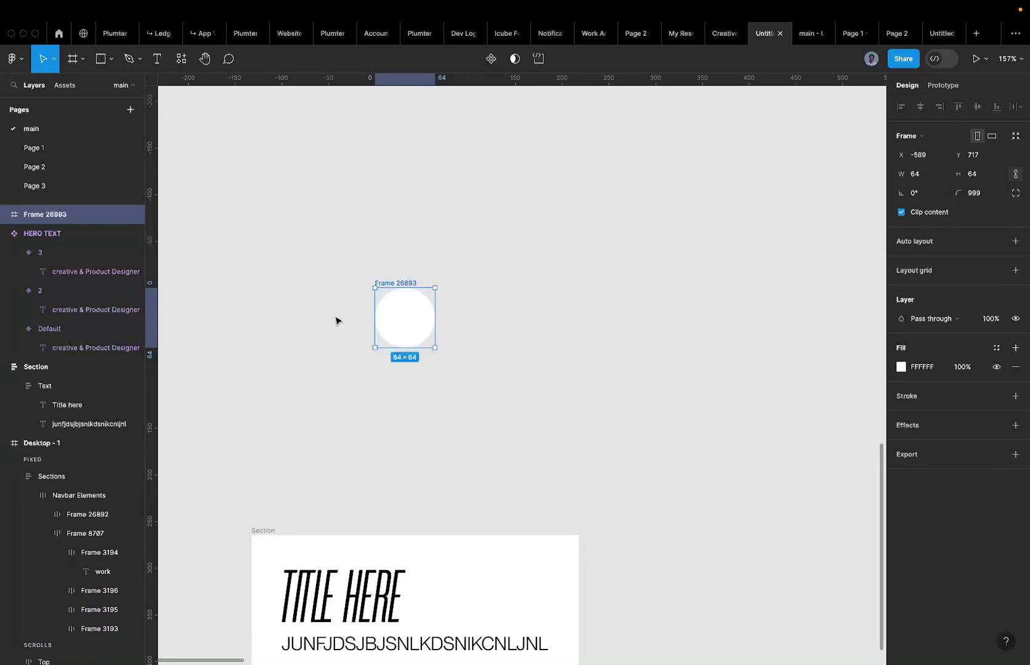
{"action": "left_click", "coordinate": [176, 59]}
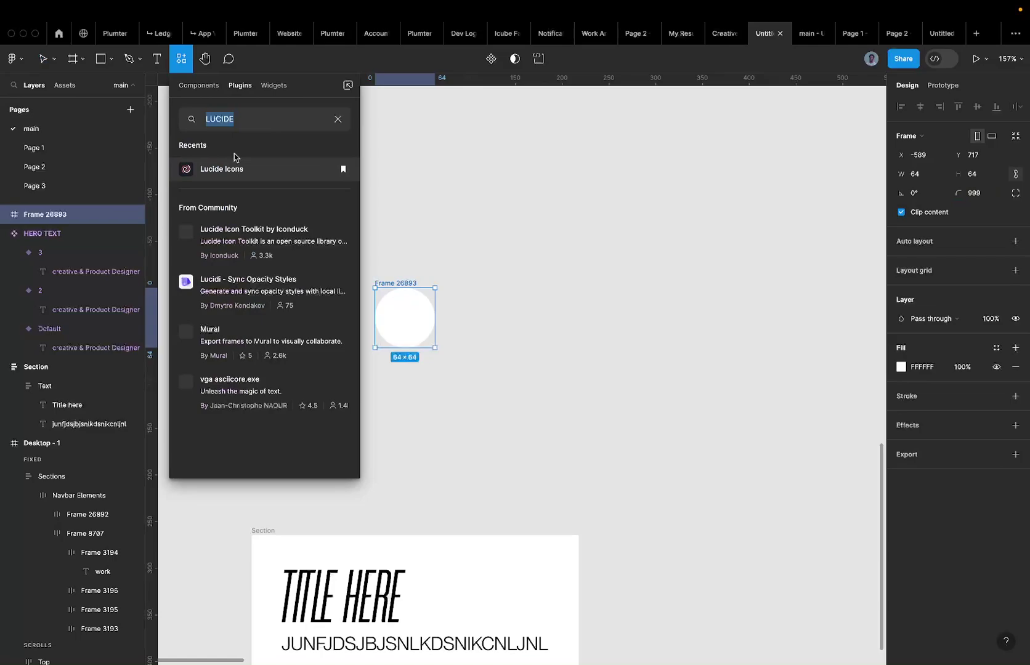
Search plugins for 'luci' and launch the Lucide Icons plugin.
{"action": "key", "text": "BackSpace"}
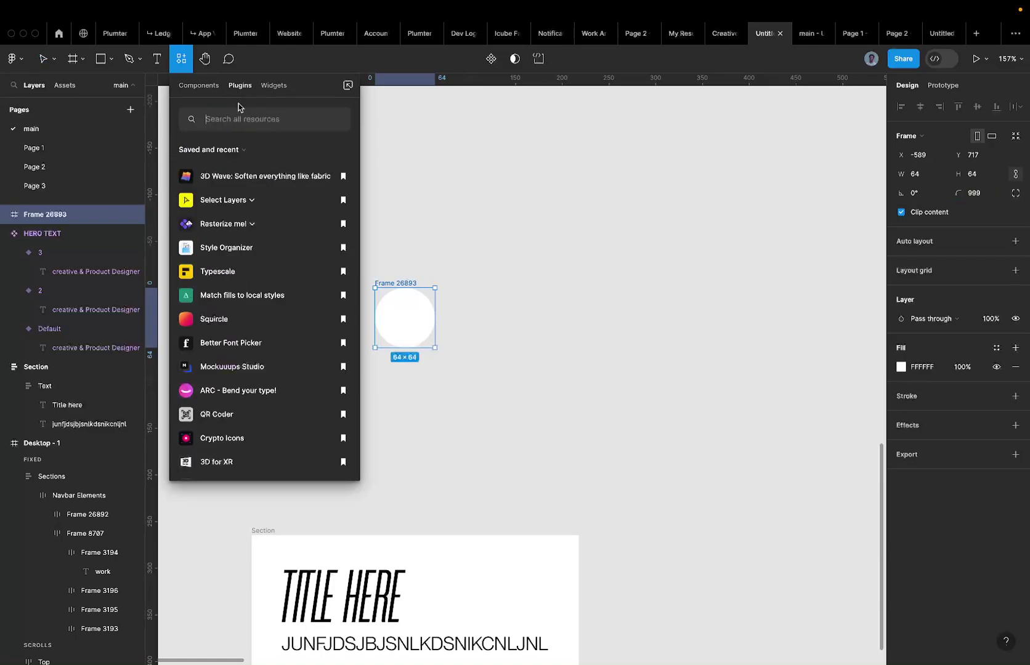
{"action": "type", "text": "lucid"}
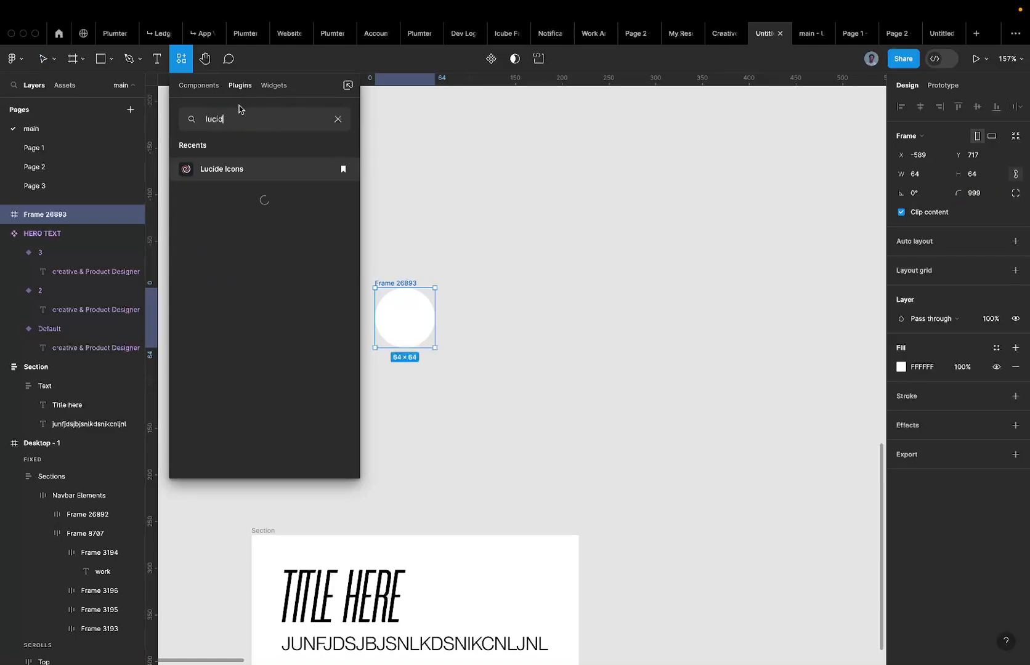
{"action": "left_click", "coordinate": [220, 172]}
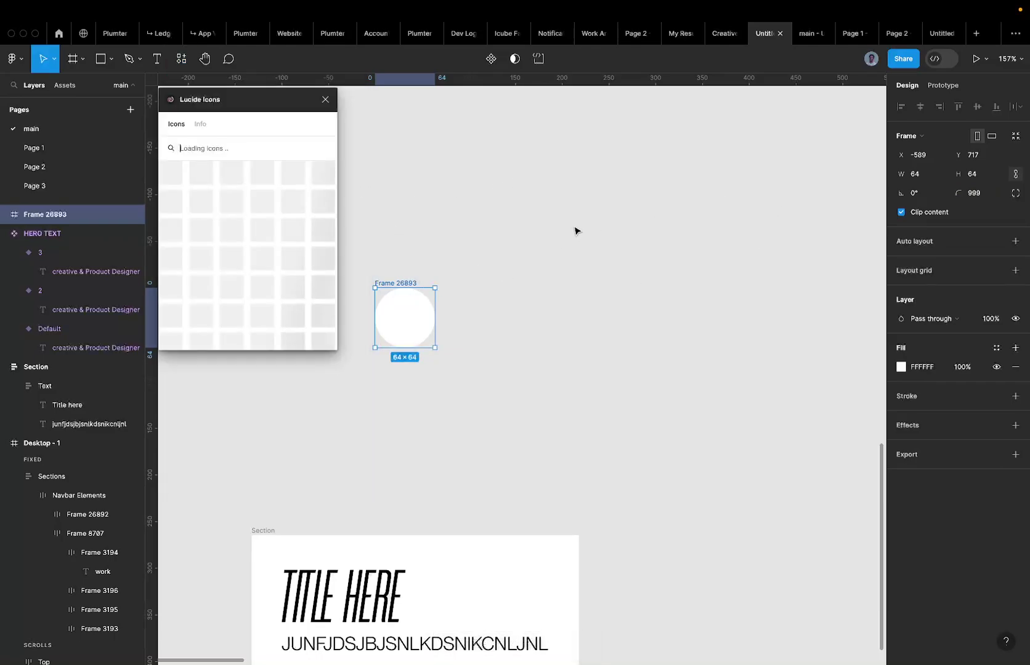
Search Lucide for 'arrow' and insert the arrow-up-right icon, then close the plugin.
{"action": "type", "text": "aroow"}
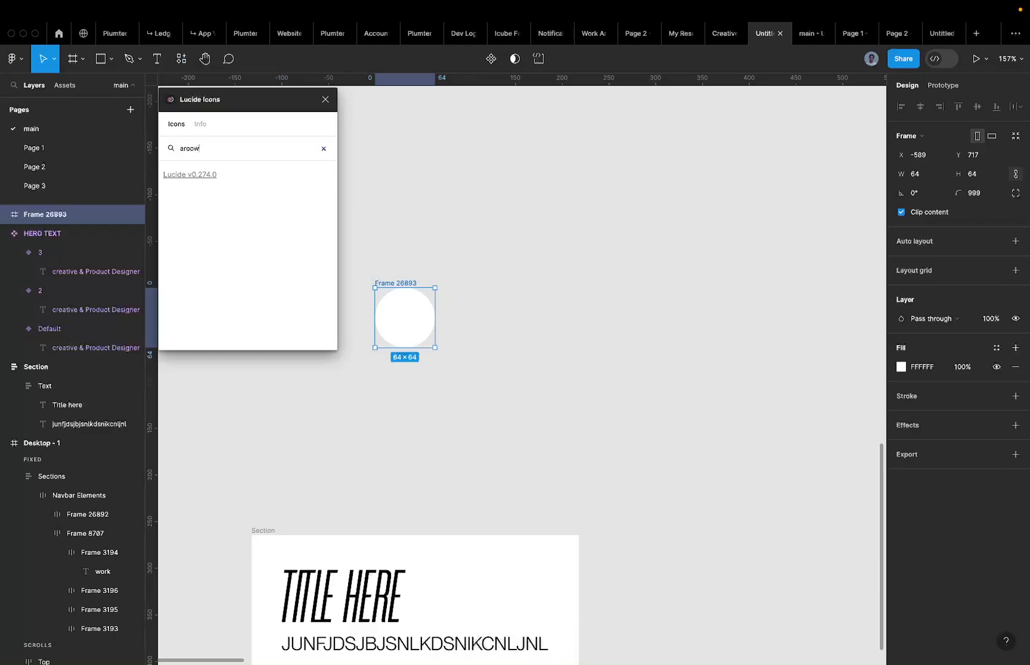
{"action": "key", "text": "BackSpace"}
{"action": "key", "text": "BackSpace"}
{"action": "key", "text": "BackSpace"}
{"action": "type", "text": "e"}
{"action": "key", "text": "BackSpace"}
{"action": "type", "text": "r"}
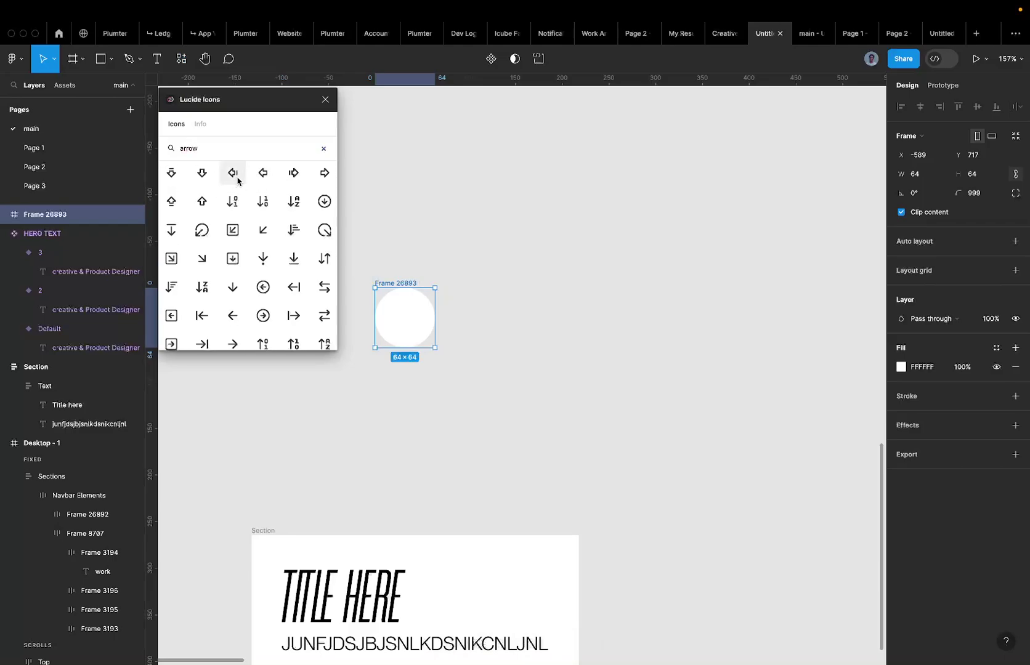
{"action": "scroll", "coordinate": [233, 222], "scroll_direction": "down", "scroll_amount": 3}
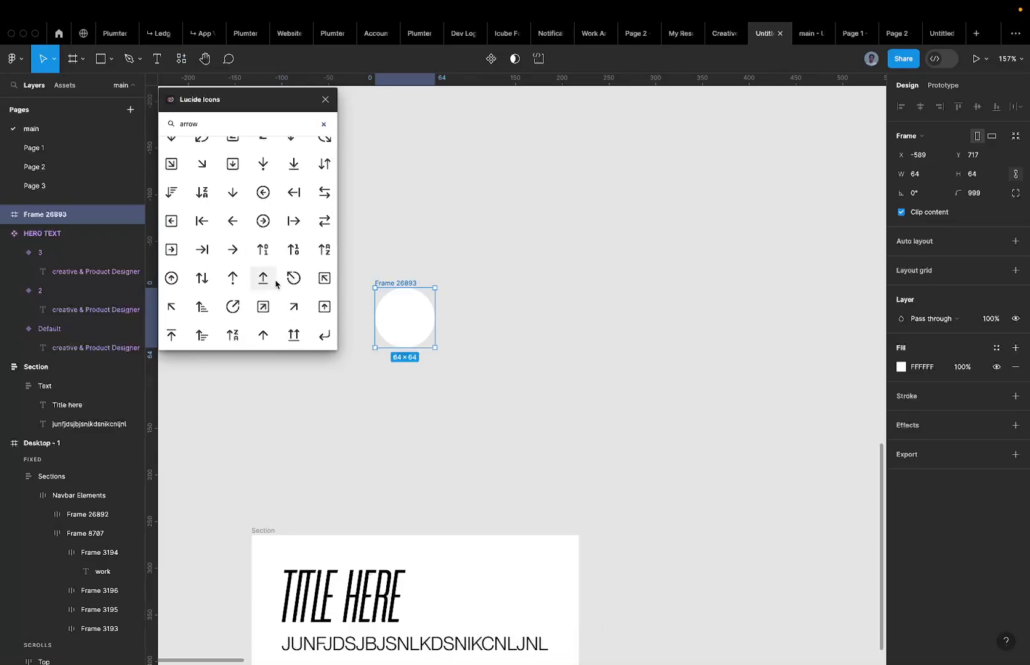
{"action": "scroll", "coordinate": [279, 287], "scroll_direction": "down", "scroll_amount": 1}
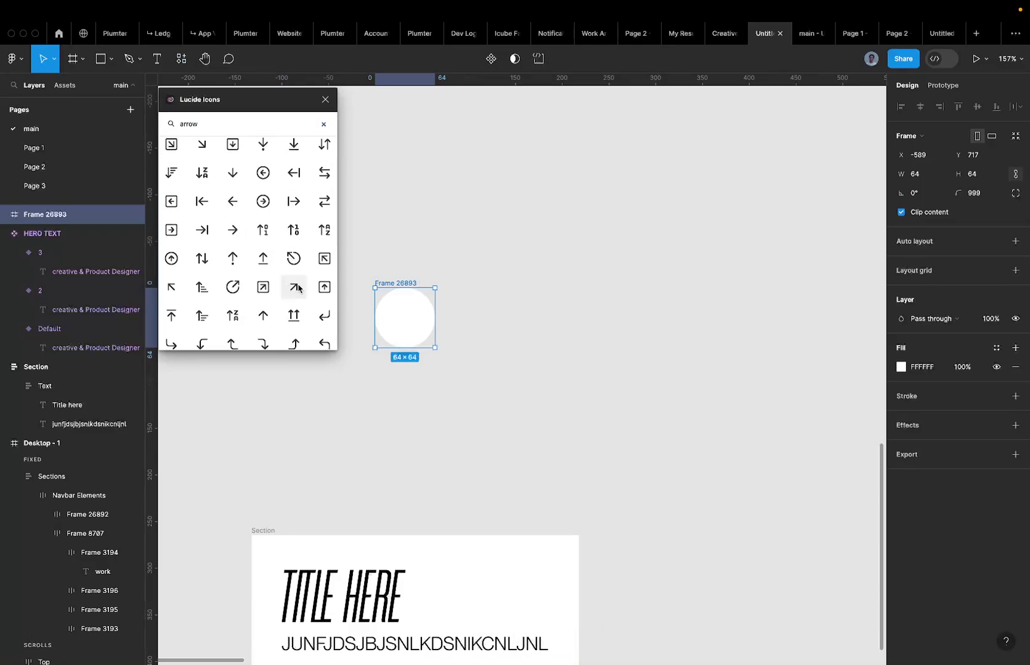
{"action": "left_click", "coordinate": [295, 288]}
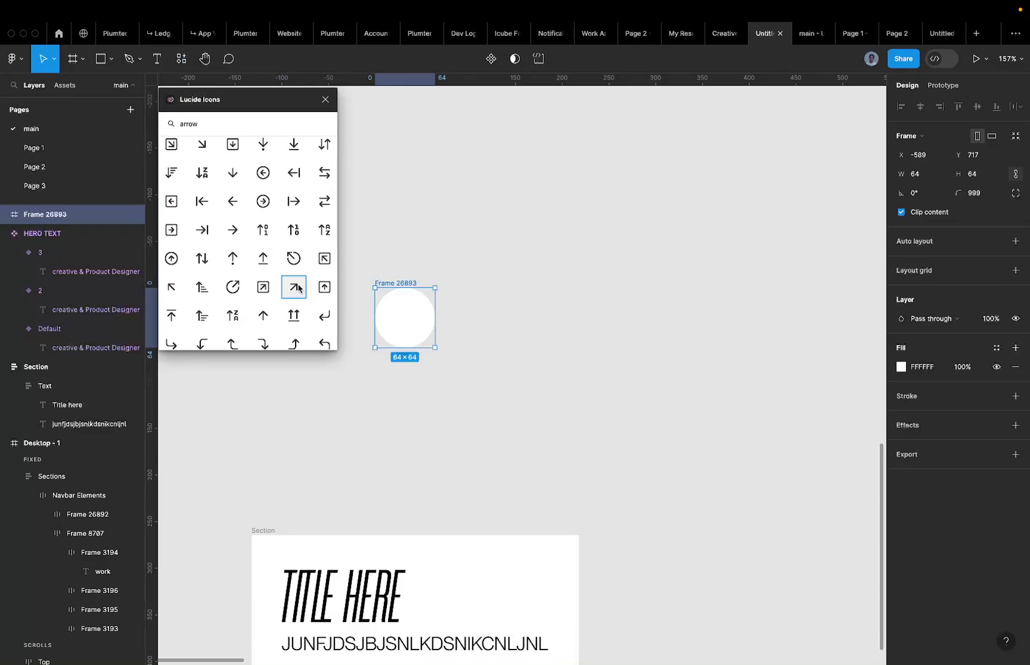
{"action": "left_click", "coordinate": [326, 100]}
Set the arrow icon's vector stroke weight to 1.
{"action": "left_click_drag", "start_coordinate": [386, 299], "coordinate": [534, 299]}
{"action": "key", "text": "Return"}
{"action": "left_click", "coordinate": [979, 428]}
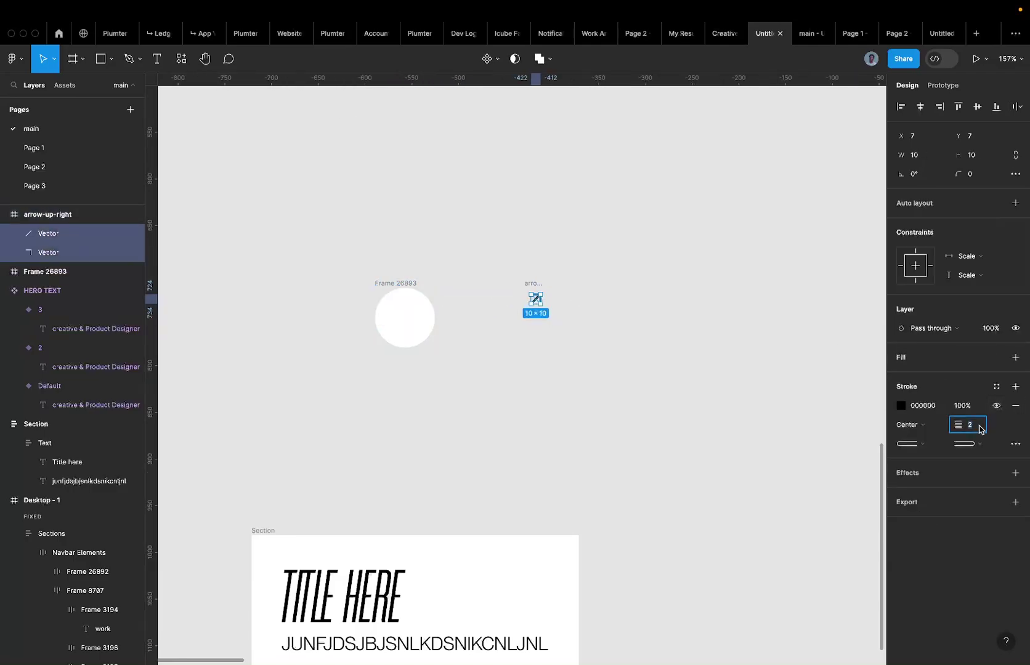
{"action": "type", "text": "1"}
{"action": "key", "text": "Return"}
Move the arrow icon back onto the circular frame.
{"action": "left_click", "coordinate": [535, 299]}
{"action": "left_click_drag", "start_coordinate": [535, 299], "coordinate": [435, 313]}
{"action": "left_click_drag", "start_coordinate": [395, 309], "coordinate": [406, 307]}
{"action": "left_click", "coordinate": [401, 280]}
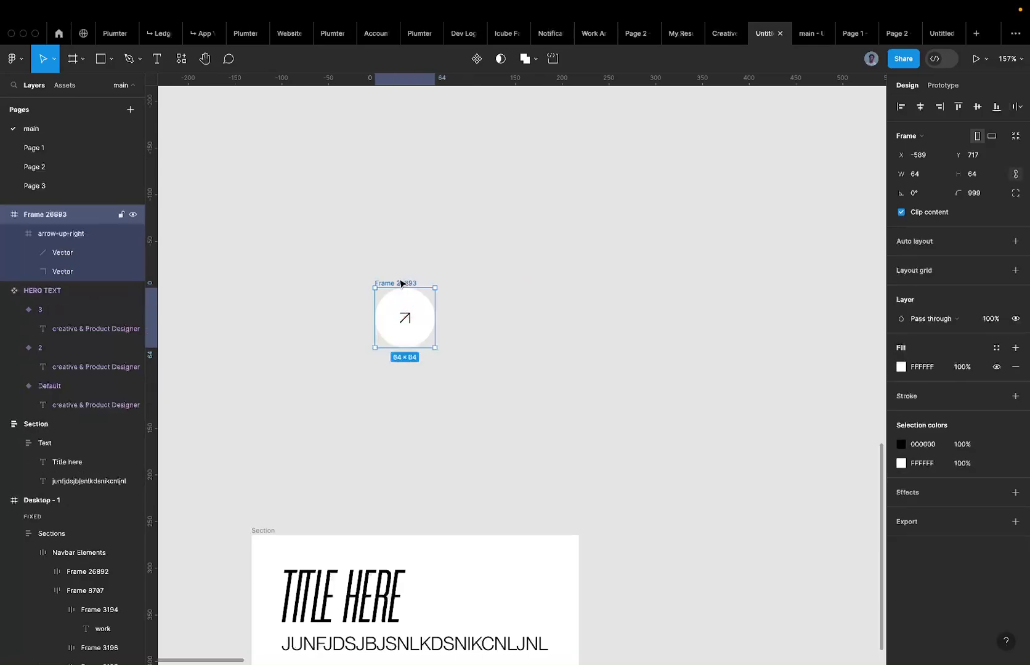
{"action": "scroll", "coordinate": [397, 321], "scroll_direction": "up", "scroll_amount": 3}
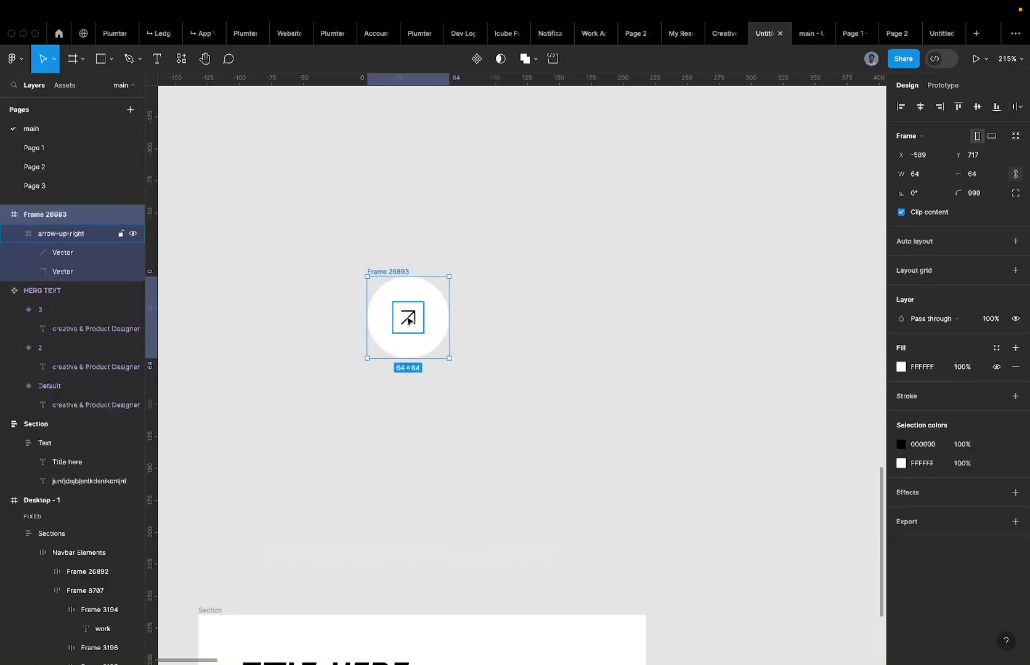
{"action": "left_click", "coordinate": [406, 317]}
{"action": "left_click", "coordinate": [389, 271]}
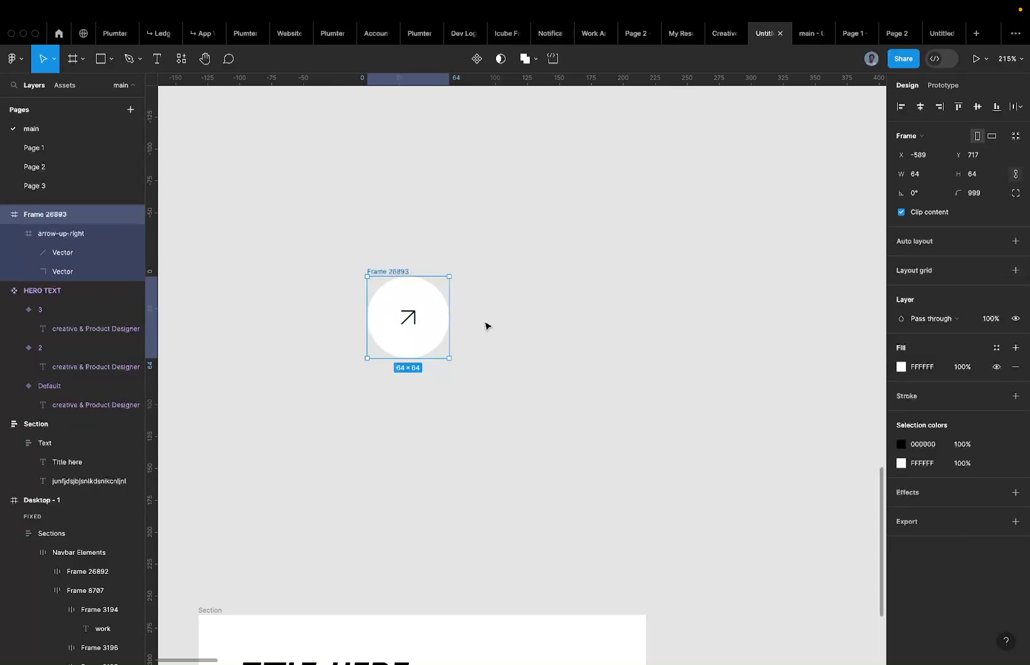
Align the arrow to the circle's horizontal and vertical centres.
{"action": "left_click", "coordinate": [411, 306]}
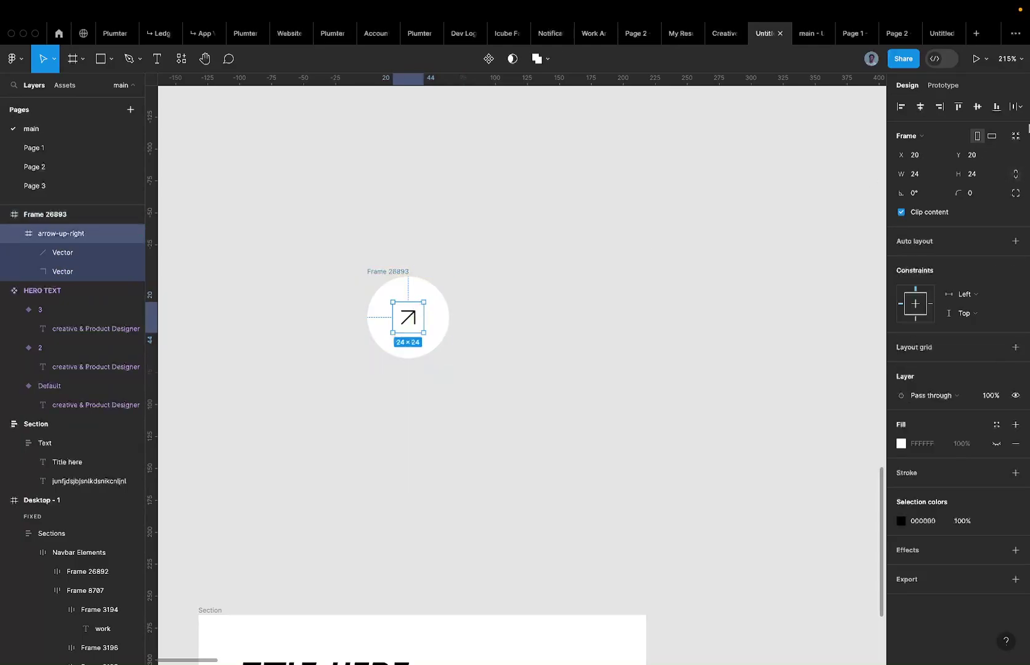
{"action": "left_click", "coordinate": [976, 106]}
{"action": "left_click", "coordinate": [900, 107]}
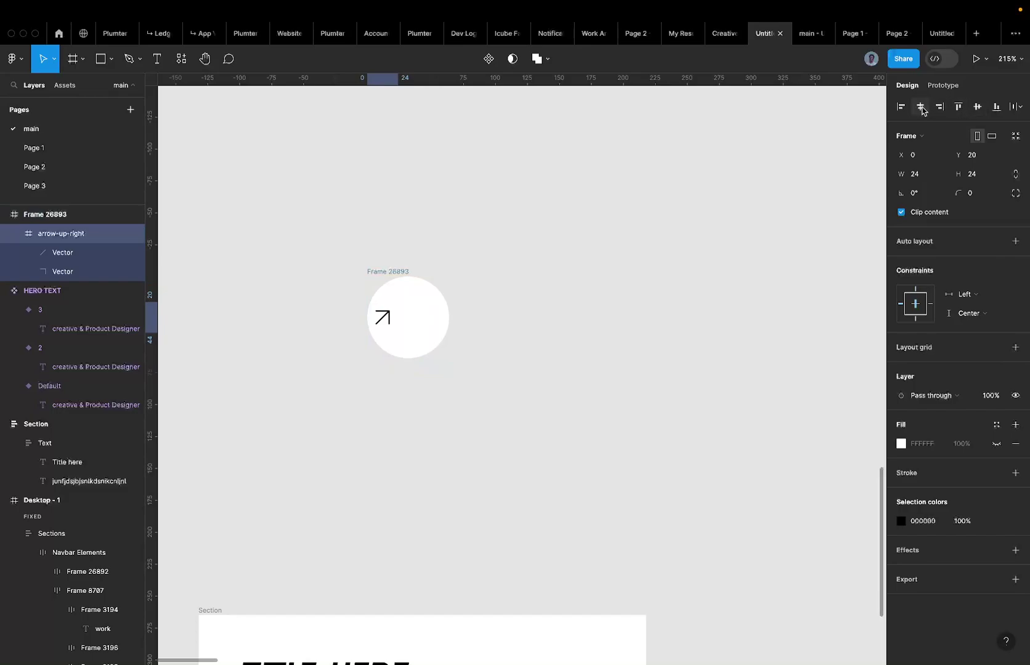
{"action": "left_click", "coordinate": [920, 107]}
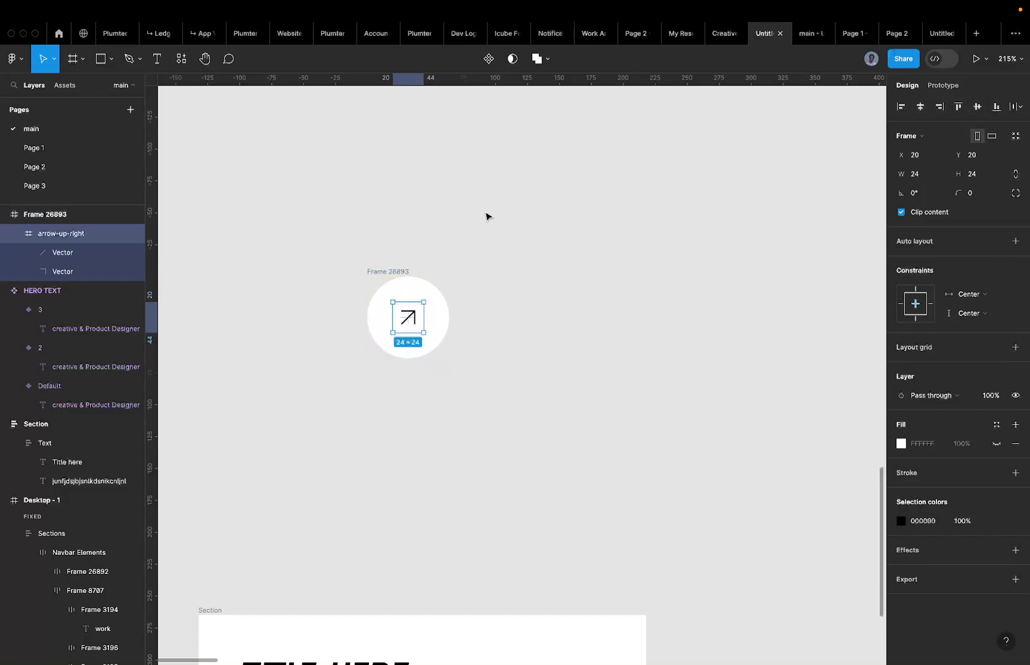
{"action": "left_click", "coordinate": [390, 273]}
{"action": "scroll", "coordinate": [389, 271], "scroll_direction": "down", "scroll_amount": 3}
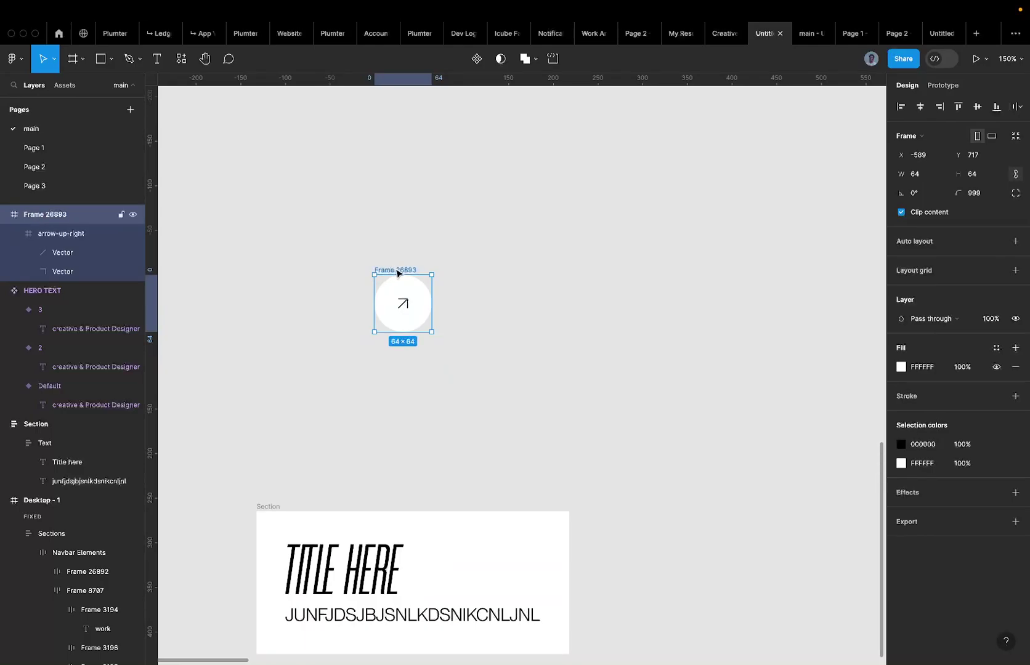
Rename the circle frame 'Icon' and add a 1-weight black stroke.
{"action": "double_click", "coordinate": [396, 270]}
{"action": "type", "text": "lod"}
{"action": "type", "text": "on"}
{"action": "key", "text": "Return"}
{"action": "left_click", "coordinate": [1015, 396]}
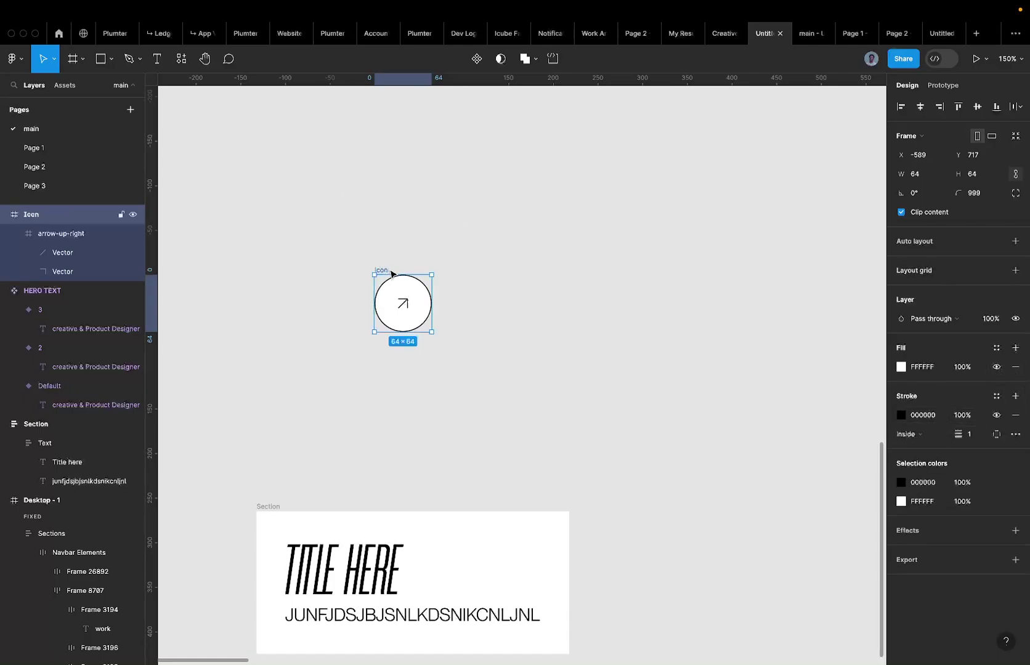
Try a duplicate of the Icon circle, delete it, and check the reference portfolio design.
{"action": "scroll", "coordinate": [394, 287], "scroll_direction": "up", "scroll_amount": 5}
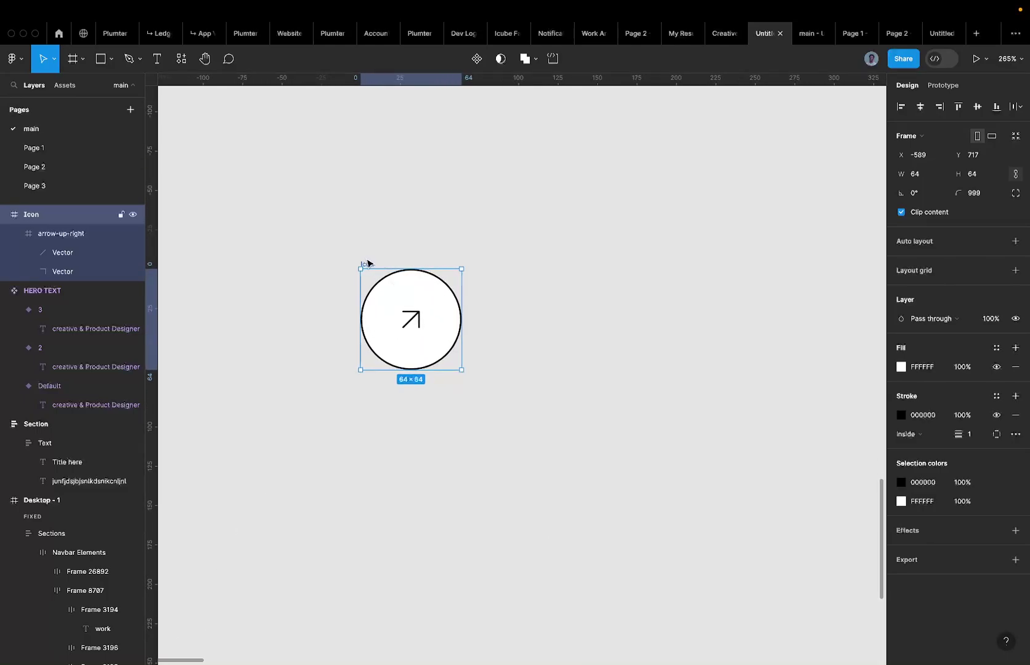
{"action": "left_click_drag", "start_coordinate": [368, 264], "coordinate": [644, 266]}
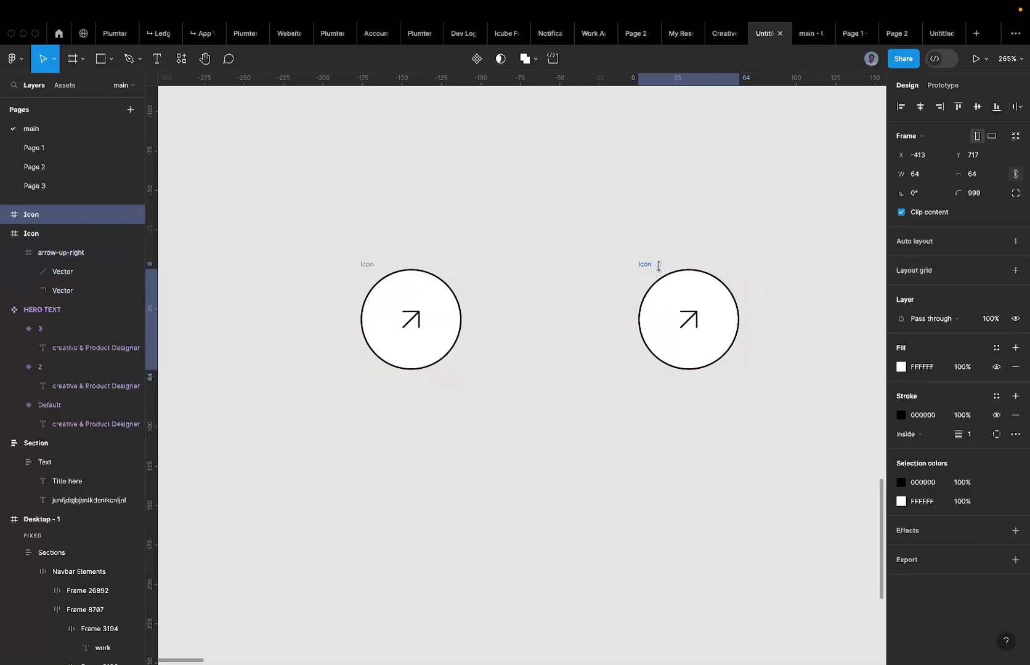
{"action": "key", "text": "Delete"}
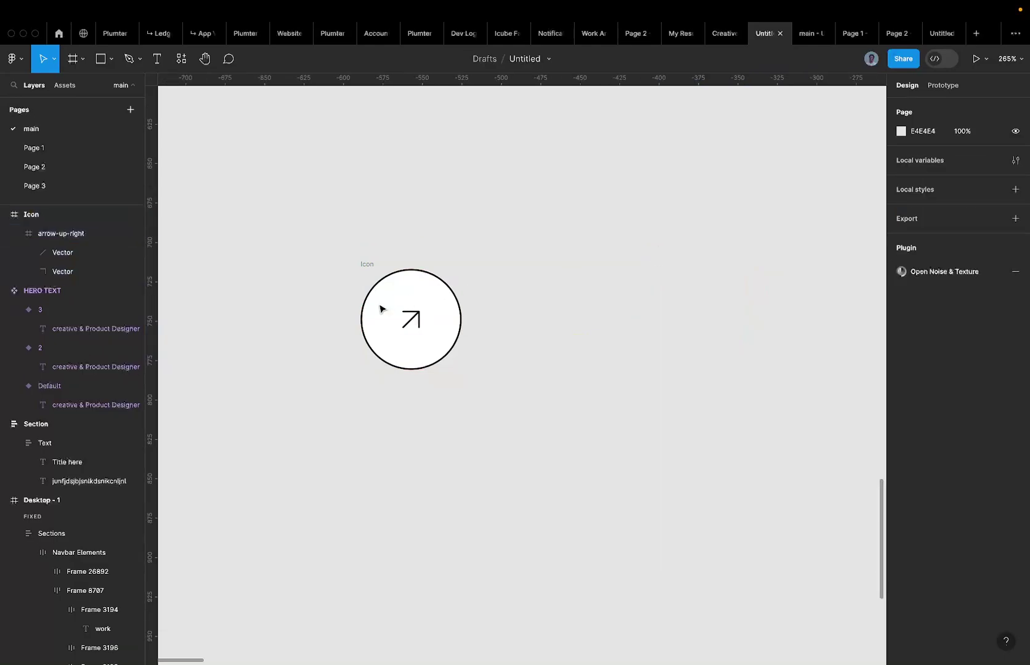
{"action": "left_click", "coordinate": [370, 265]}
{"action": "left_click", "coordinate": [849, 36]}
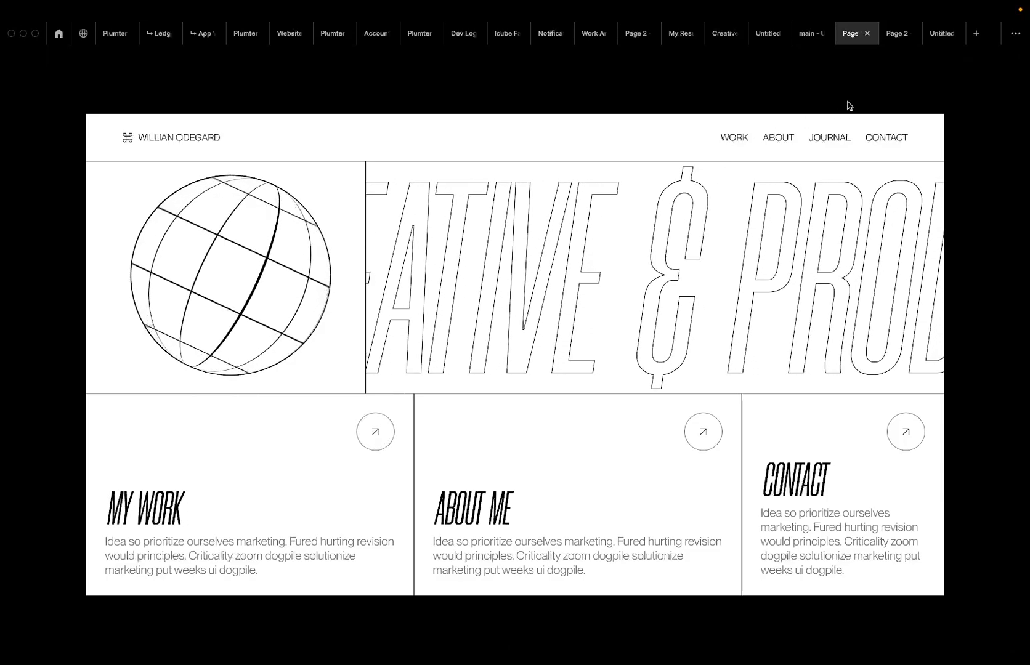
{"action": "left_click", "coordinate": [760, 35]}
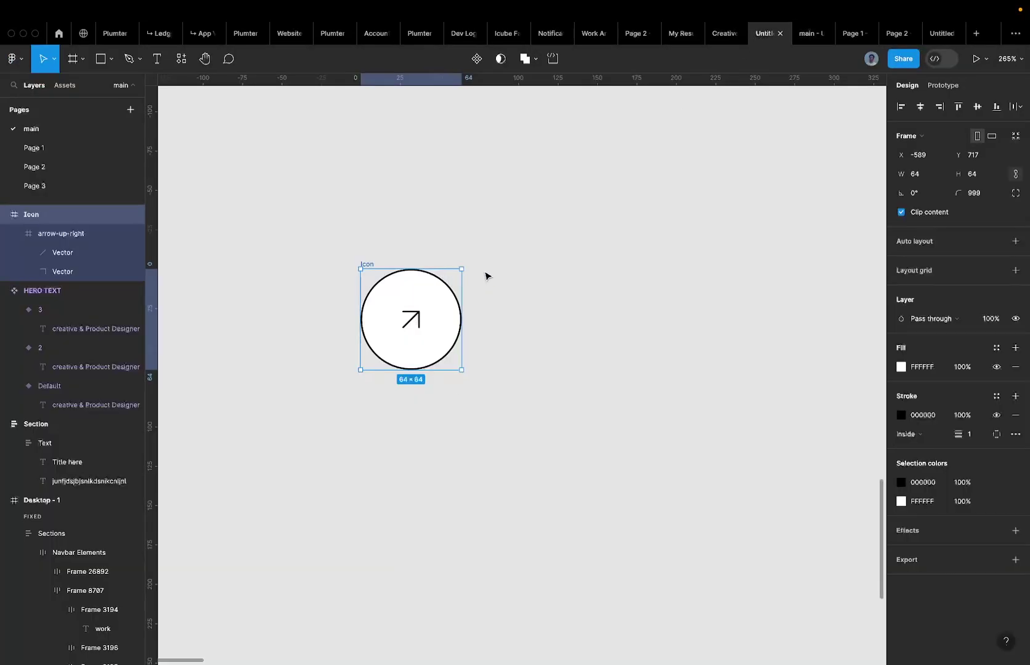
Paste a copy of the Icon frame inside the circle, layered above the arrow.
{"action": "left_click_drag", "start_coordinate": [373, 265], "coordinate": [514, 266]}
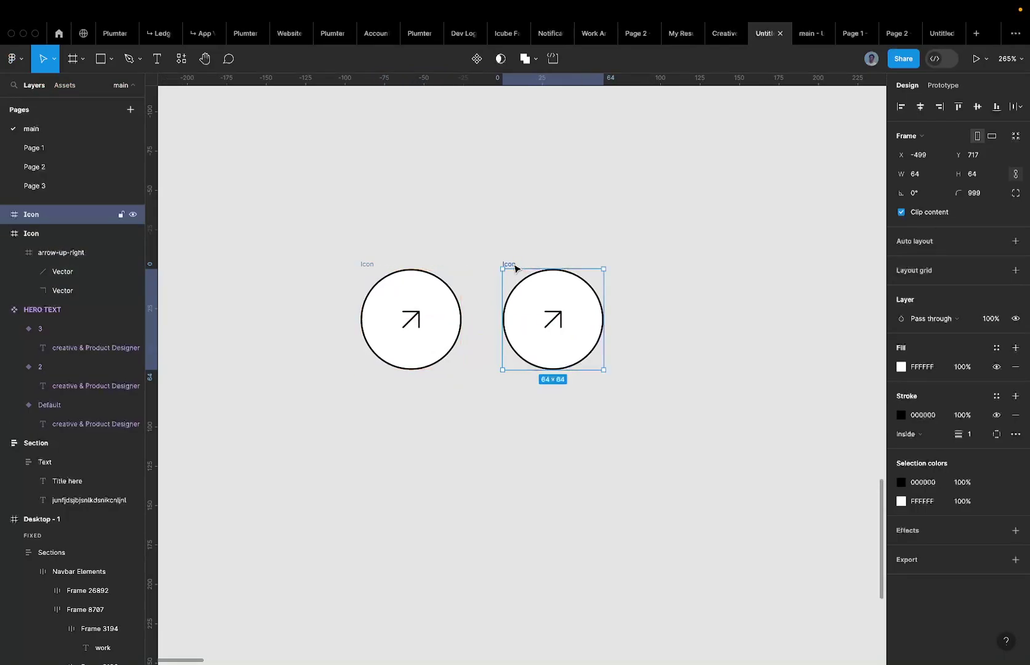
{"action": "key", "text": "BackSpace"}
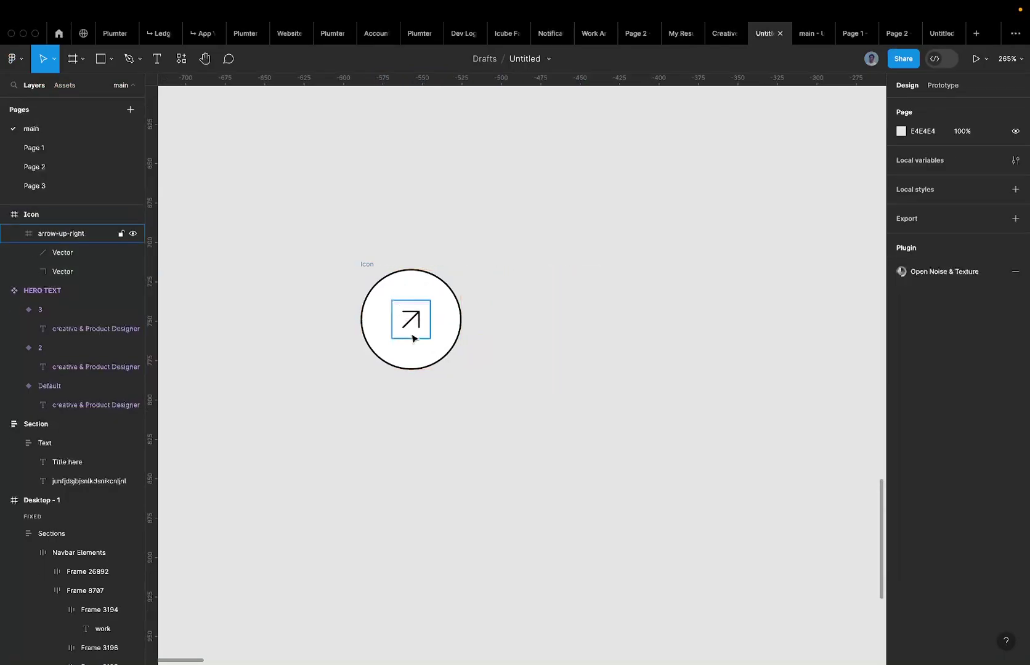
{"action": "left_click", "coordinate": [414, 338]}
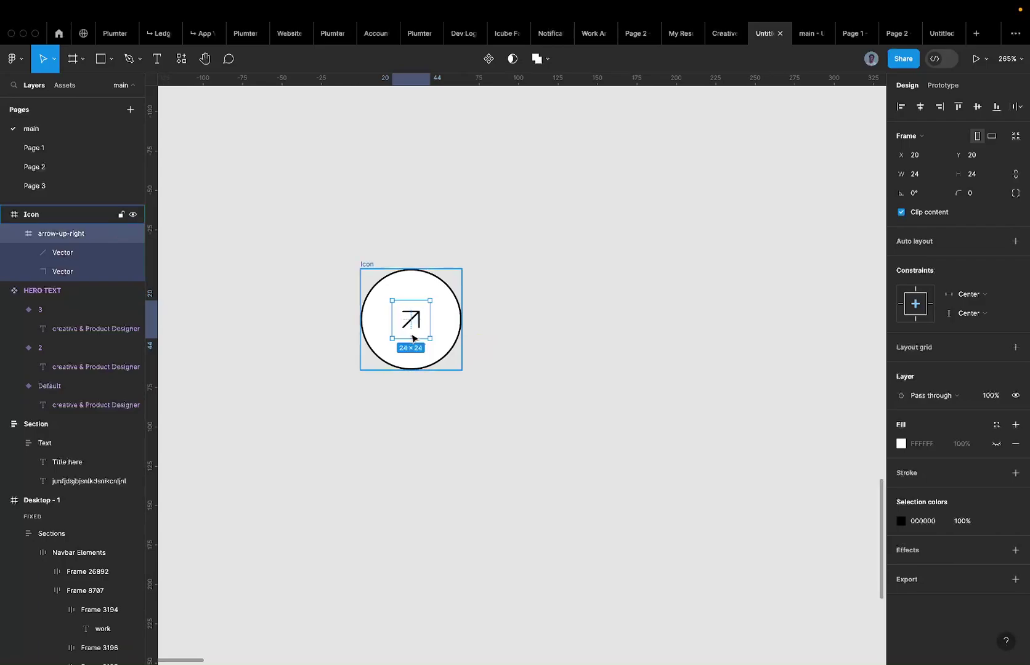
{"action": "key", "text": "ctrl+v"}
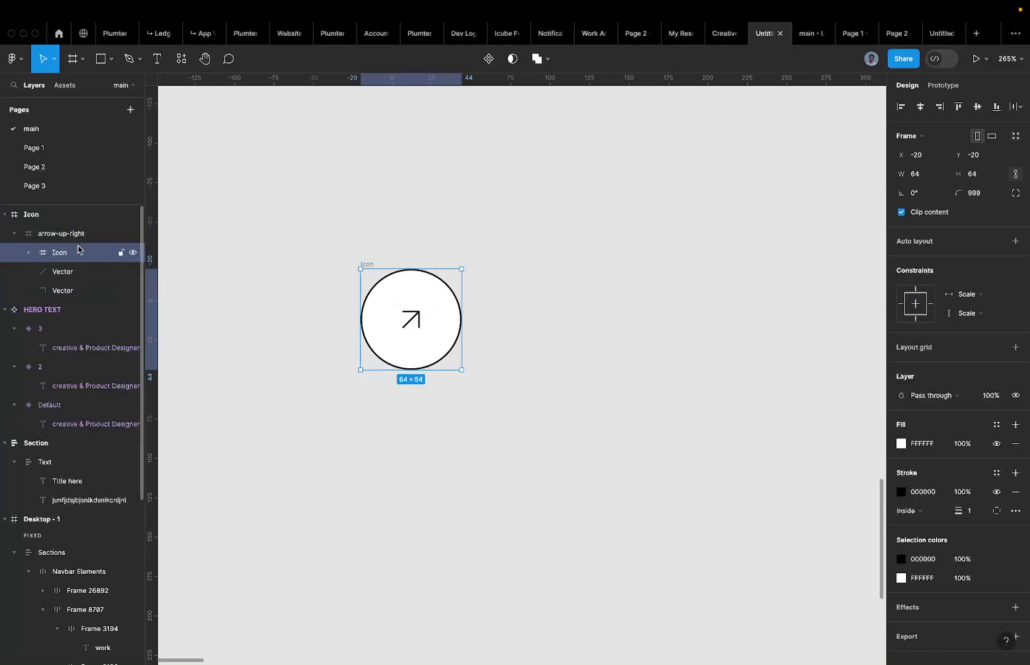
{"action": "left_click_drag", "start_coordinate": [78, 249], "coordinate": [81, 223]}
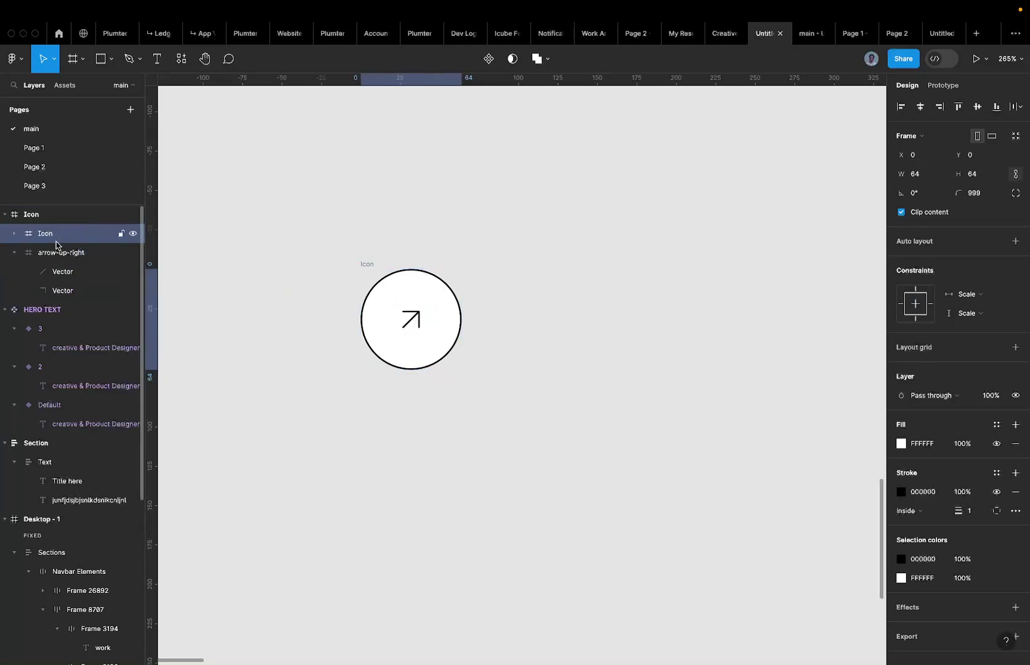
Rename the outer frame 'Outside Icon' and the nested frame 'Inside Icon'.
{"action": "left_click", "coordinate": [32, 215]}
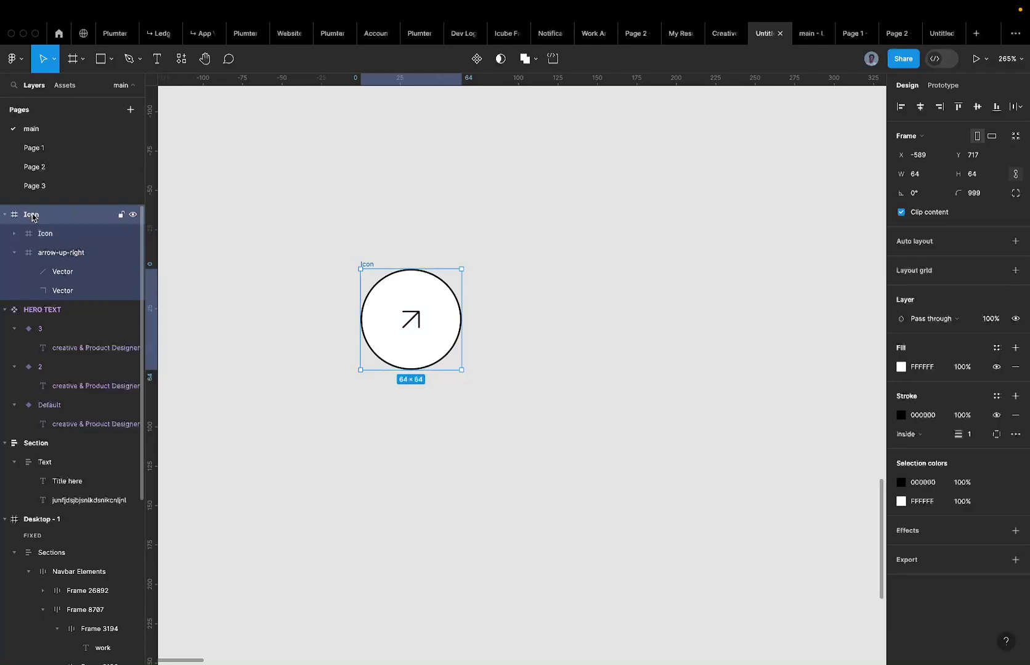
{"action": "left_click", "coordinate": [53, 232]}
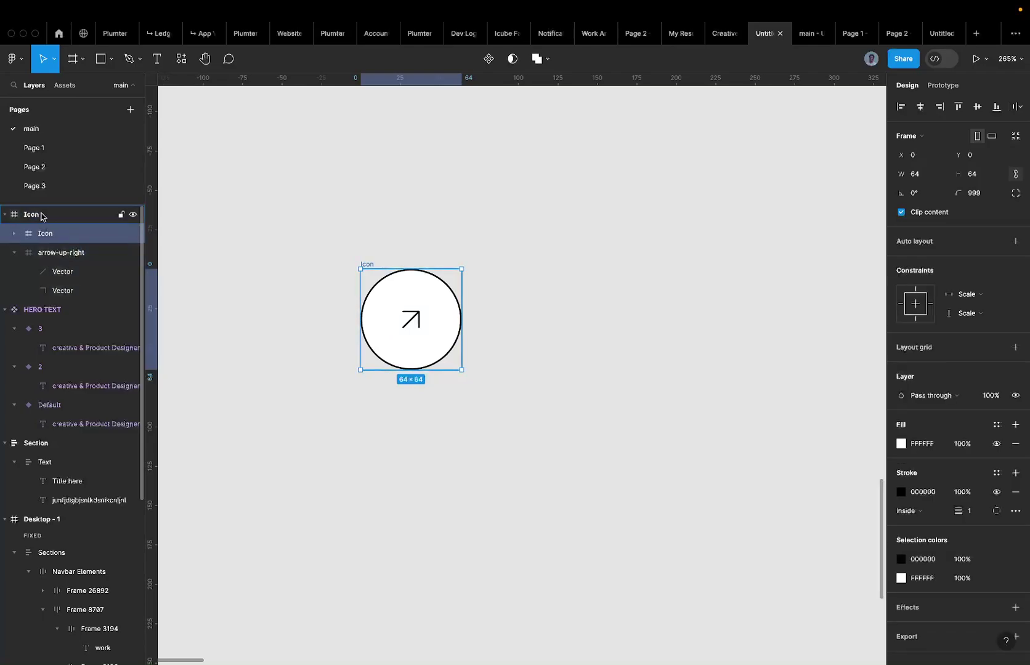
{"action": "double_click", "coordinate": [43, 214]}
{"action": "type", "text": "Big"}
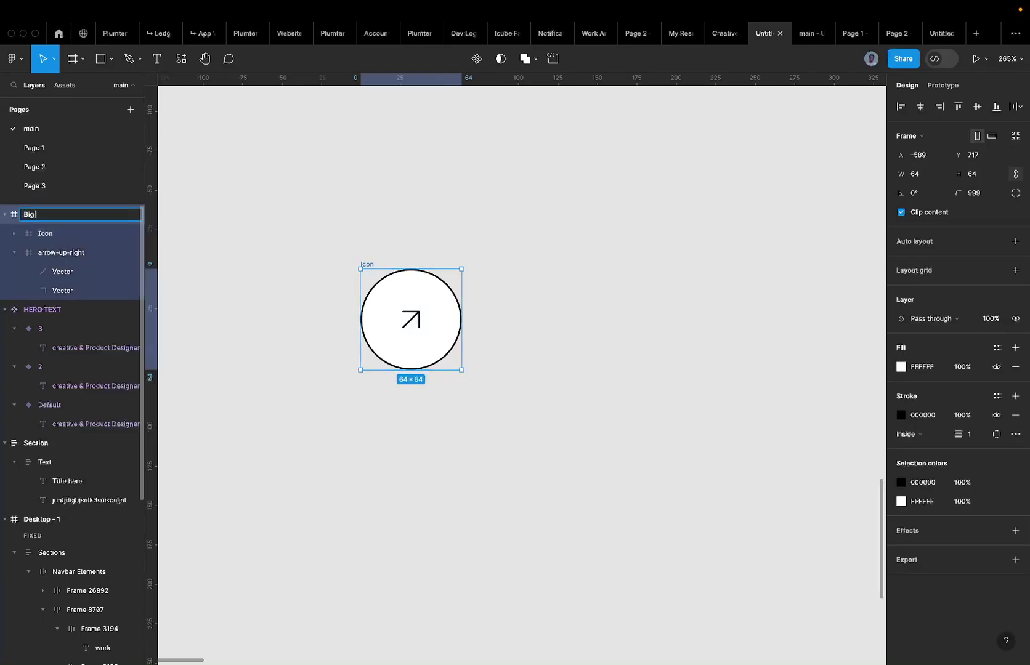
{"action": "type", "text": " Ixo"}
{"action": "key", "text": "BackSpace"}
{"action": "key", "text": "BackSpace"}
{"action": "key", "text": "ctrl+a"}
{"action": "type", "text": "Outside Icon"}
{"action": "key", "text": "Return"}
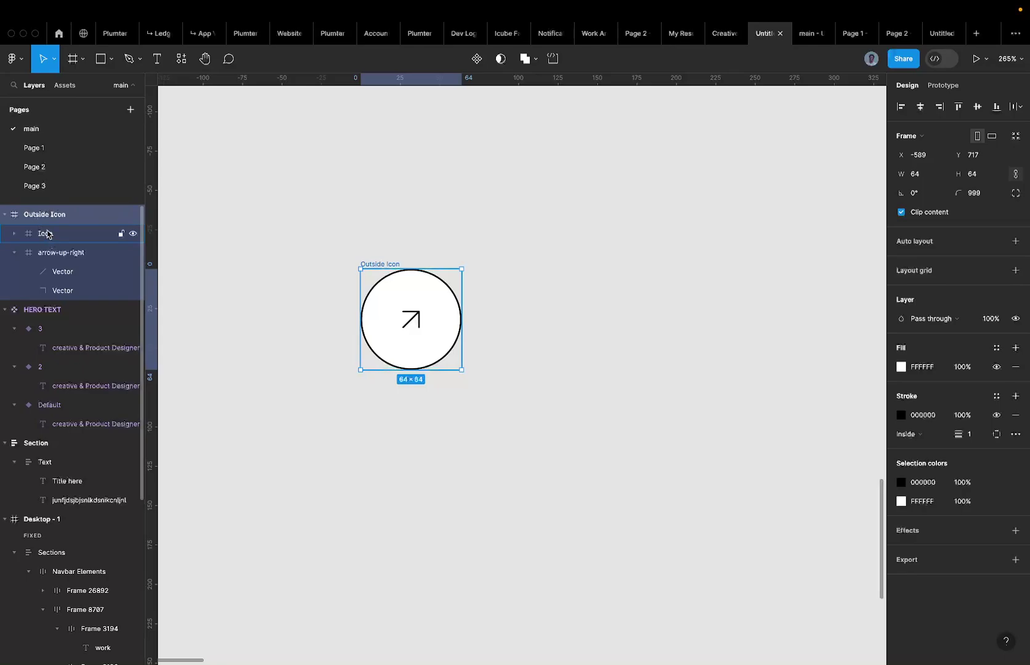
{"action": "left_click", "coordinate": [48, 234]}
{"action": "double_click", "coordinate": [48, 233]}
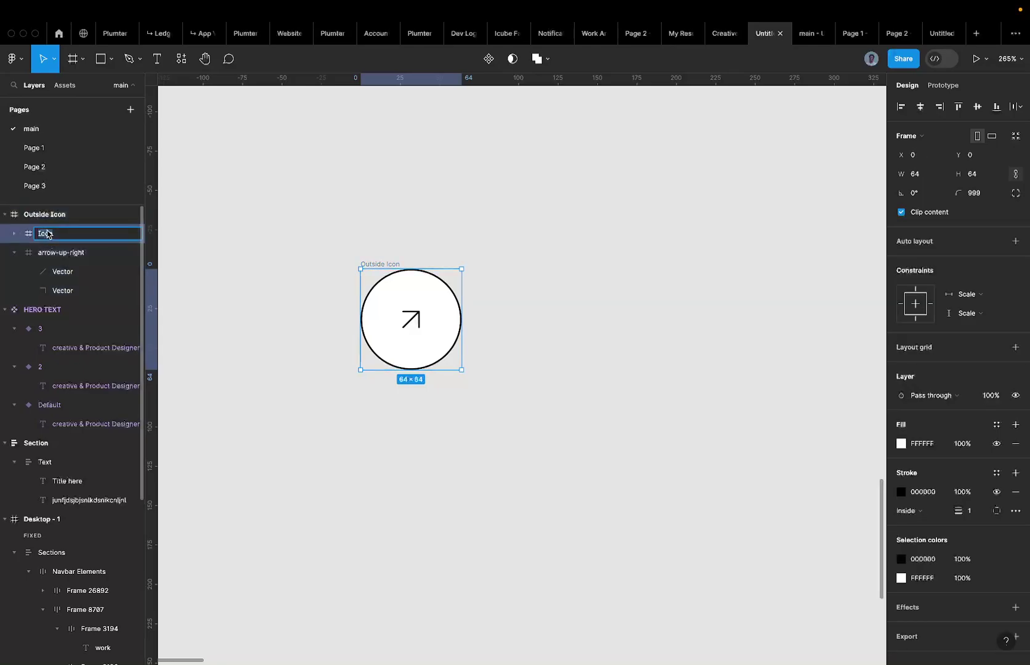
{"action": "type", "text": "Inside Icon"}
{"action": "key", "text": "Return"}
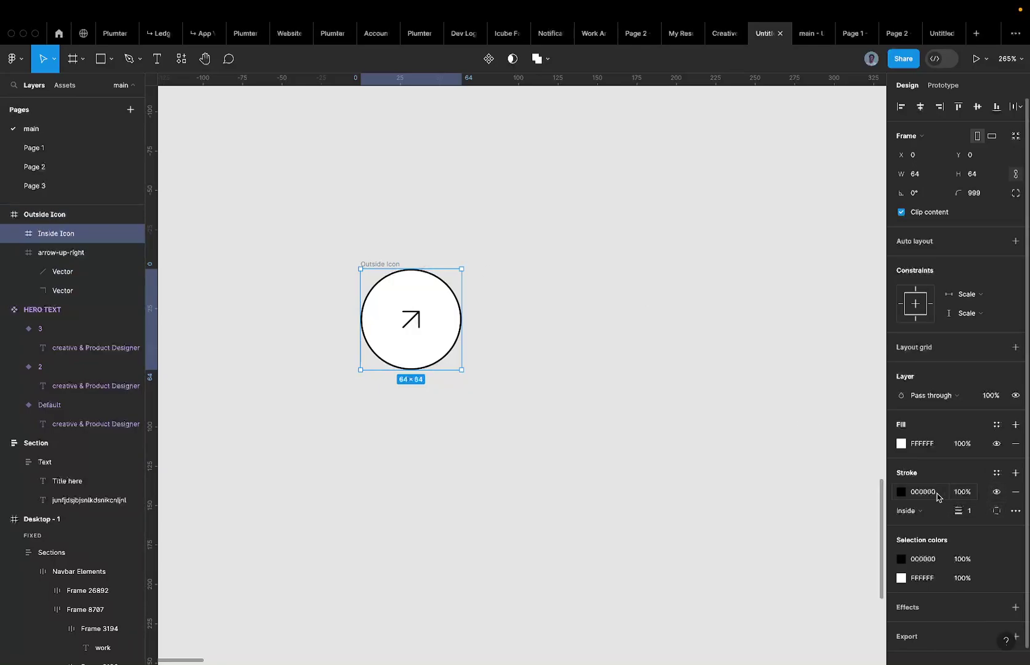
Fill the Inside Icon circle red and colour the arrow FFFFFF.
{"action": "left_click", "coordinate": [920, 444]}
{"action": "type", "text": "red"}
{"action": "key", "text": "Return"}
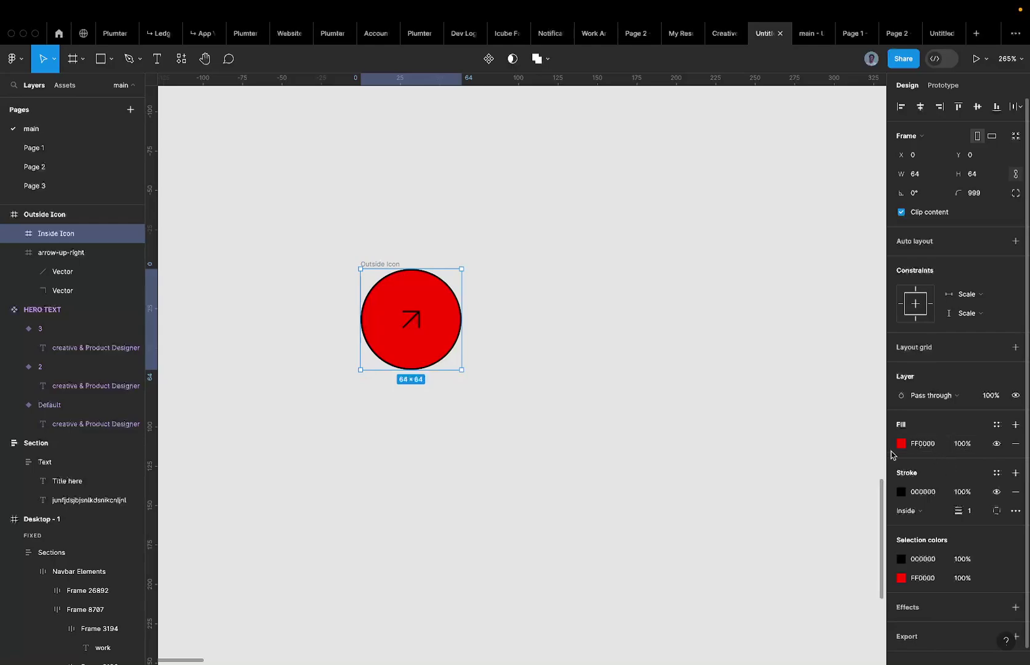
{"action": "double_click", "coordinate": [404, 317]}
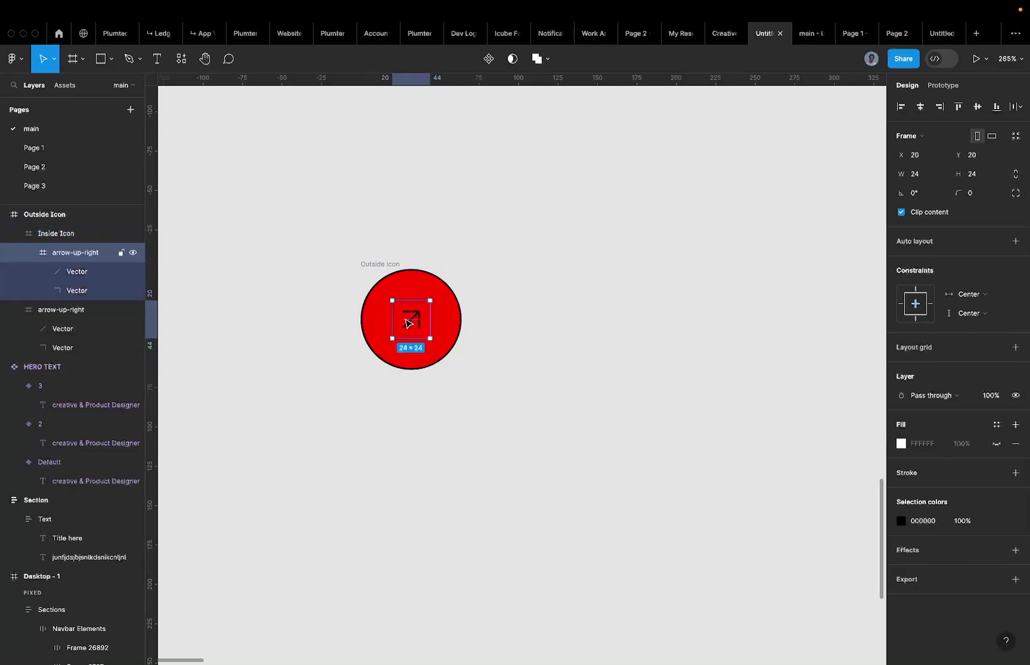
{"action": "left_click", "coordinate": [923, 522]}
{"action": "type", "text": "ffffff"}
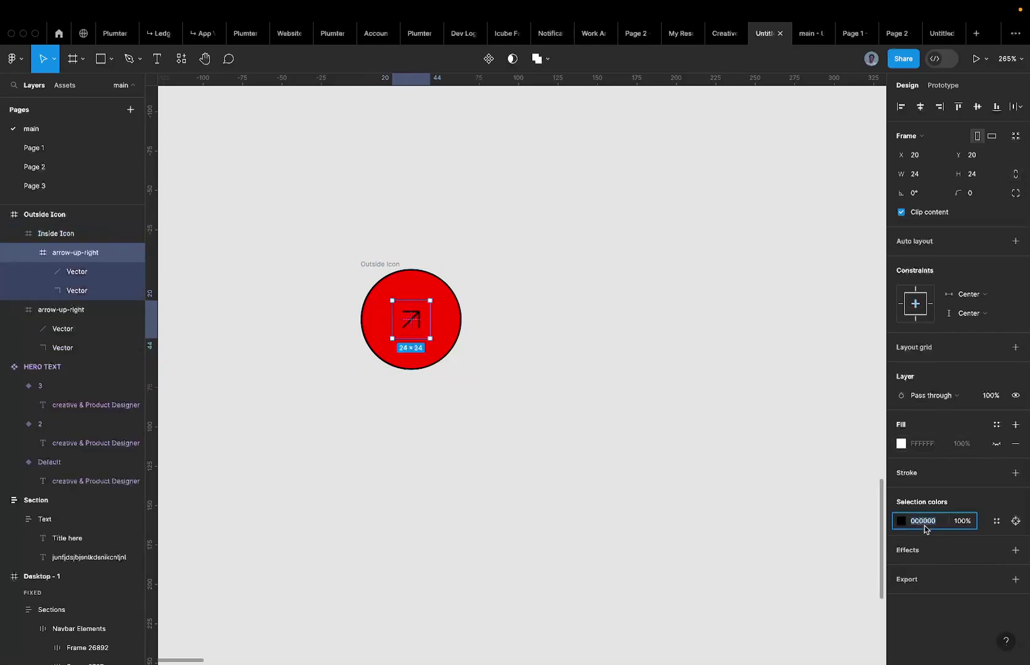
{"action": "key", "text": "Return"}
Test offsetting the red circle and toggling Clip content, then undo back to X 0, Y 0.
{"action": "key", "text": "Escape"}
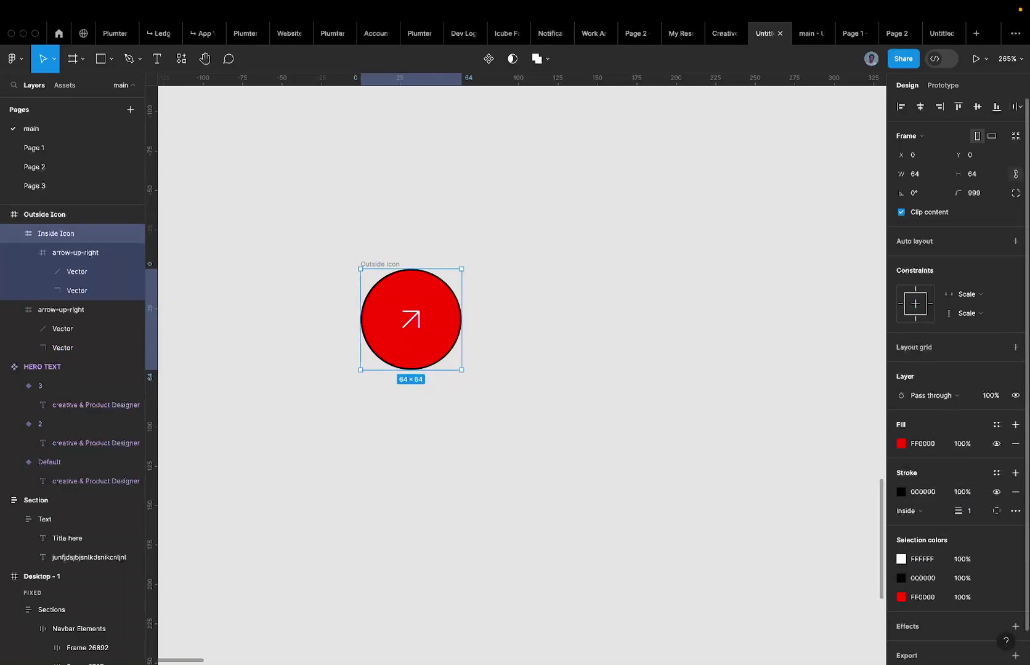
{"action": "key", "text": "shift+Down"}
{"action": "key", "text": "shift+Down"}
{"action": "key", "text": "shift+Down"}
{"action": "key", "text": "shift+Down"}
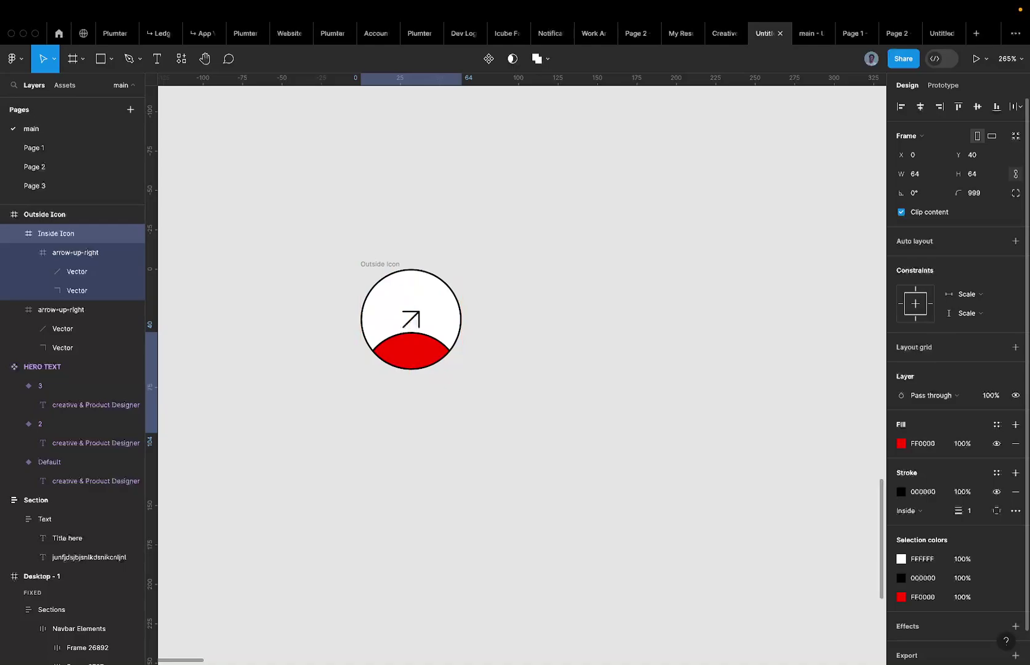
{"action": "key", "text": "Left"}
{"action": "key", "text": "Left"}
{"action": "key", "text": "Left"}
{"action": "key", "text": "Left"}
{"action": "key", "text": "Left"}
{"action": "key", "text": "Left"}
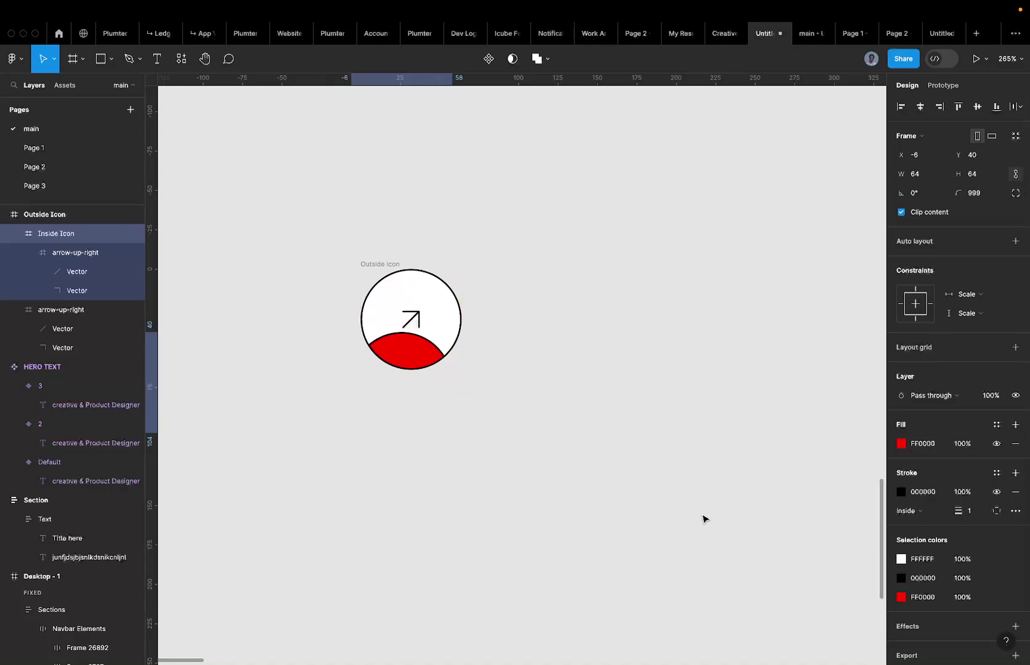
{"action": "left_click", "coordinate": [380, 265]}
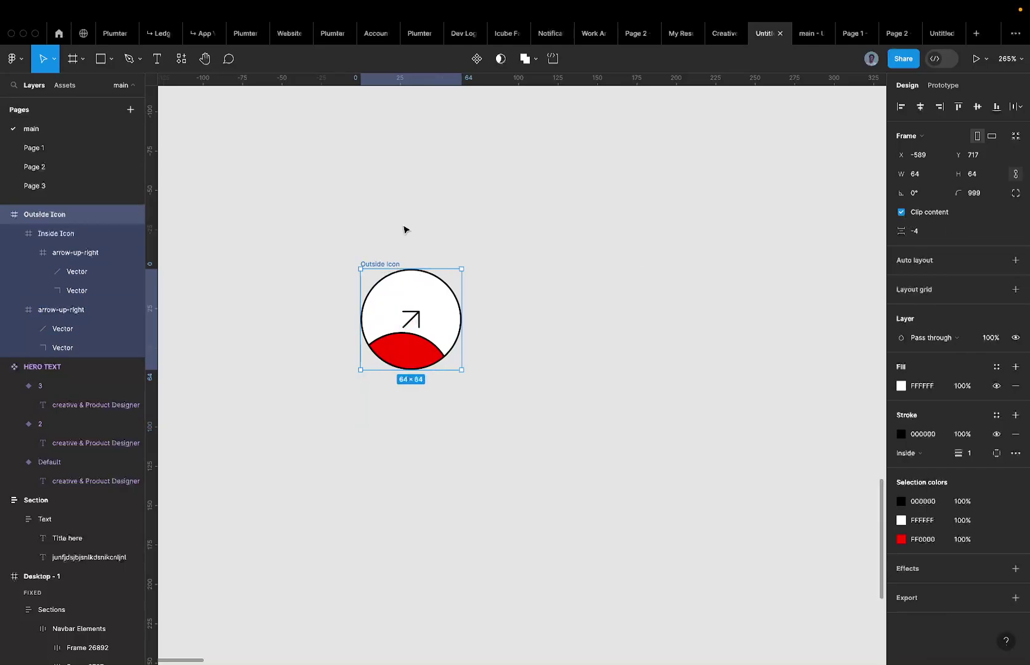
{"action": "left_click", "coordinate": [927, 214]}
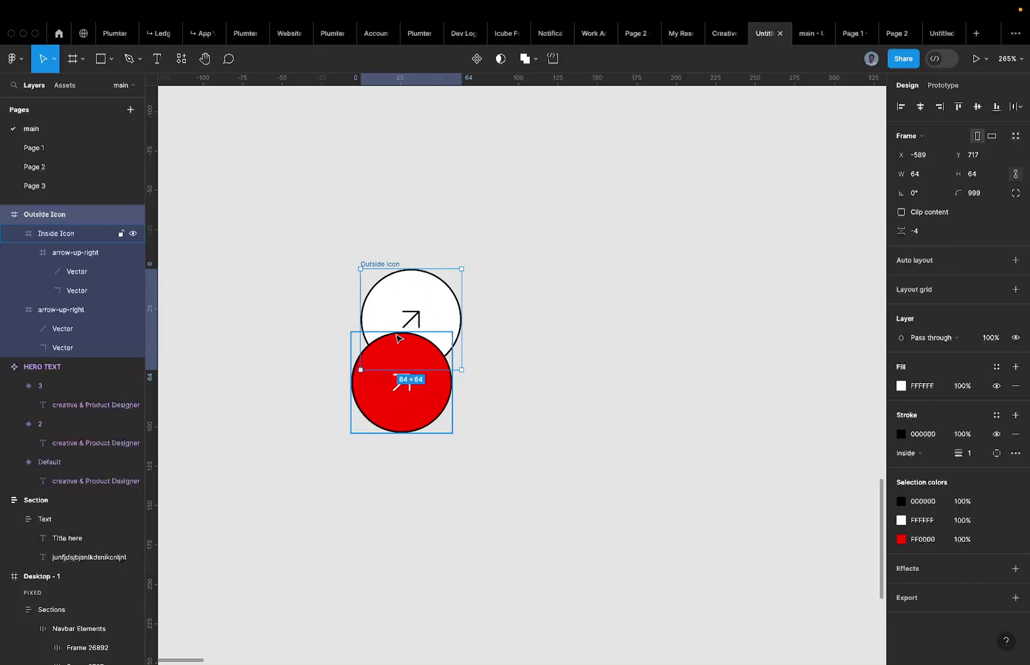
{"action": "key", "text": "super+z"}
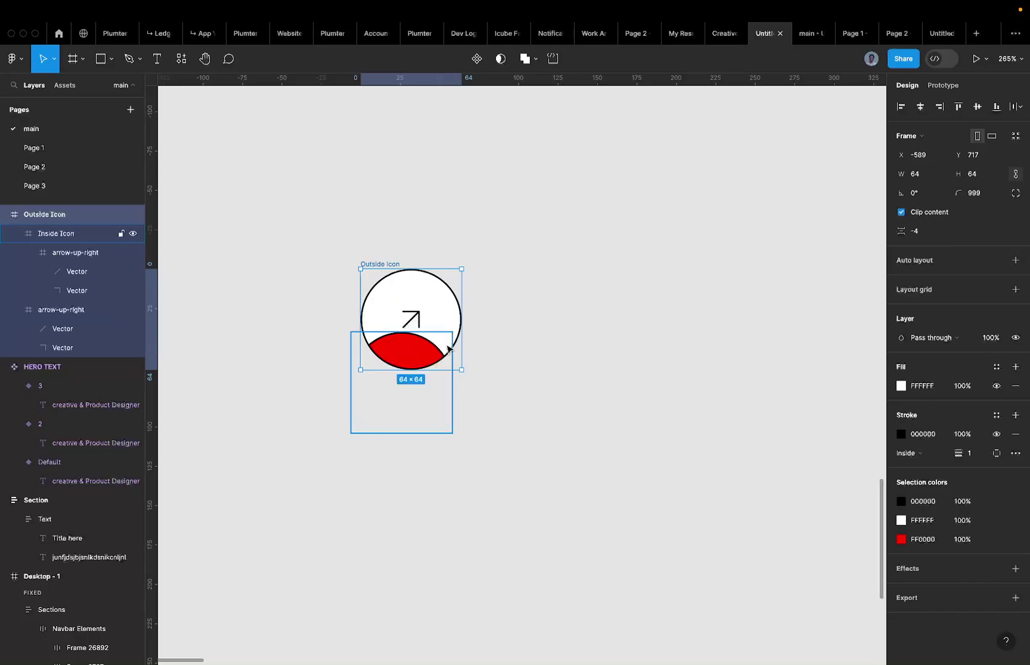
{"action": "left_click", "coordinate": [449, 349]}
{"action": "key", "text": "super+z"}
{"action": "scroll", "coordinate": [416, 314], "scroll_direction": "up", "scroll_amount": 1}
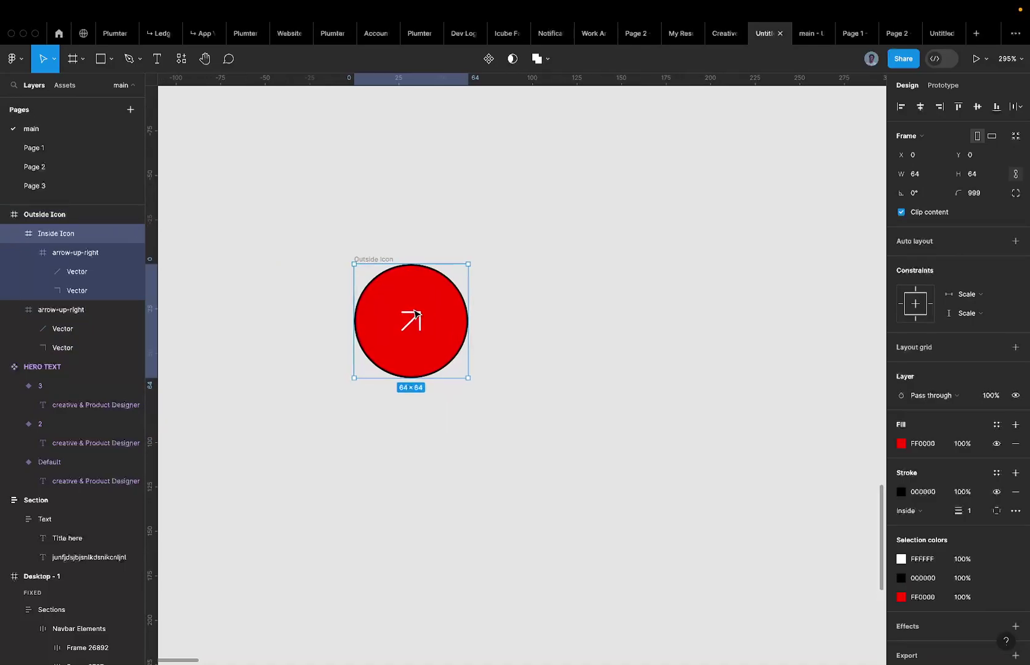
{"action": "scroll", "coordinate": [416, 314], "scroll_direction": "up", "scroll_amount": 1}
{"action": "left_click", "coordinate": [416, 314]}
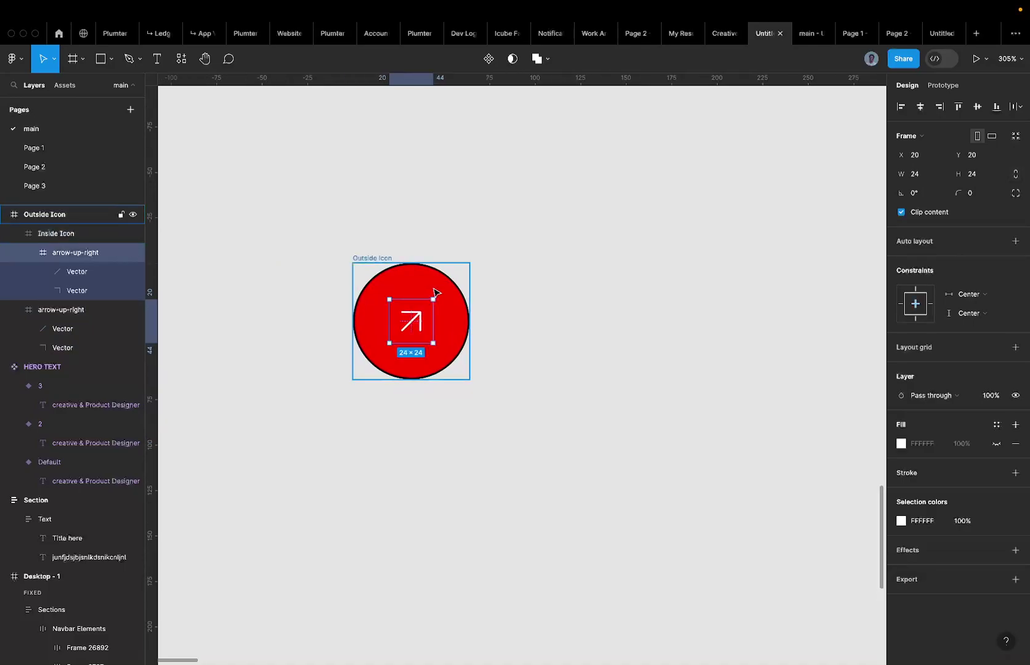
{"action": "scroll", "coordinate": [435, 292], "scroll_direction": "down", "scroll_amount": 5}
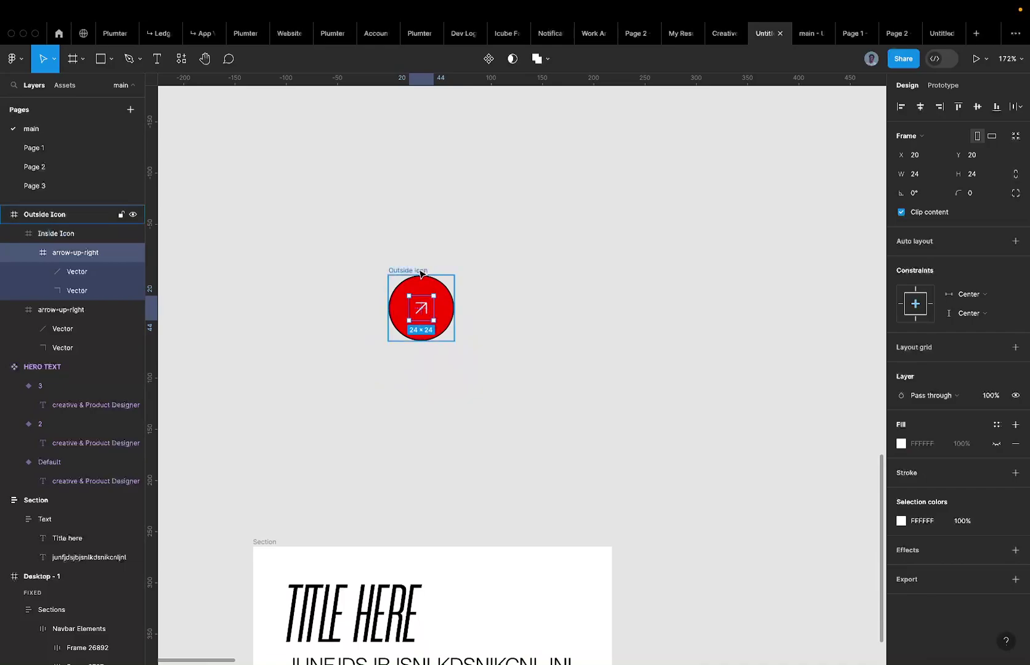
{"action": "left_click", "coordinate": [421, 271]}
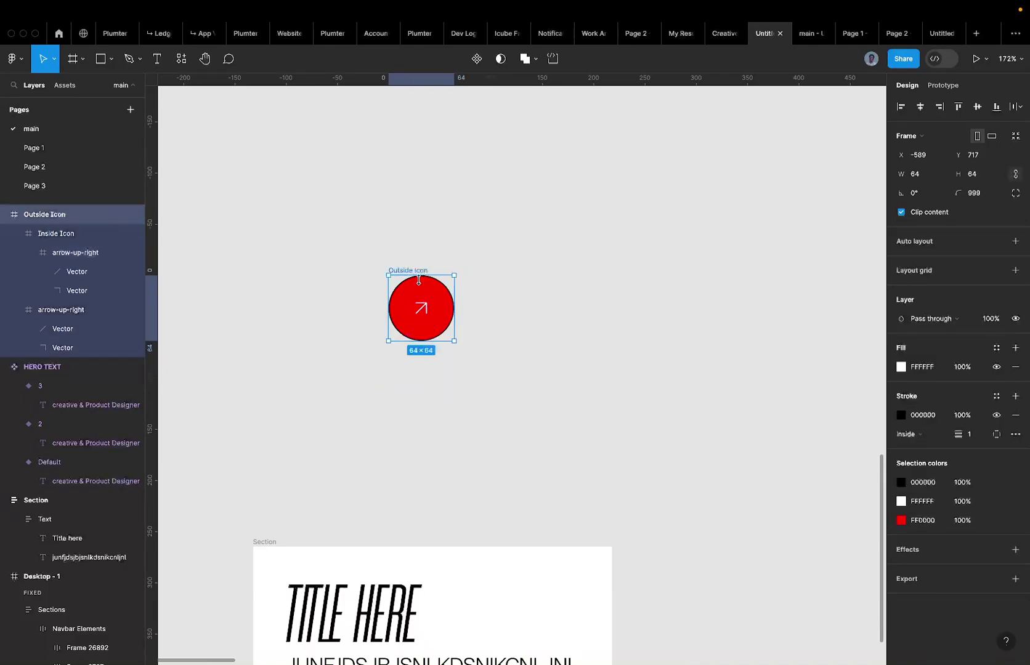
Change the icon's red FF0000 colour to black 000000.
{"action": "left_click", "coordinate": [922, 521]}
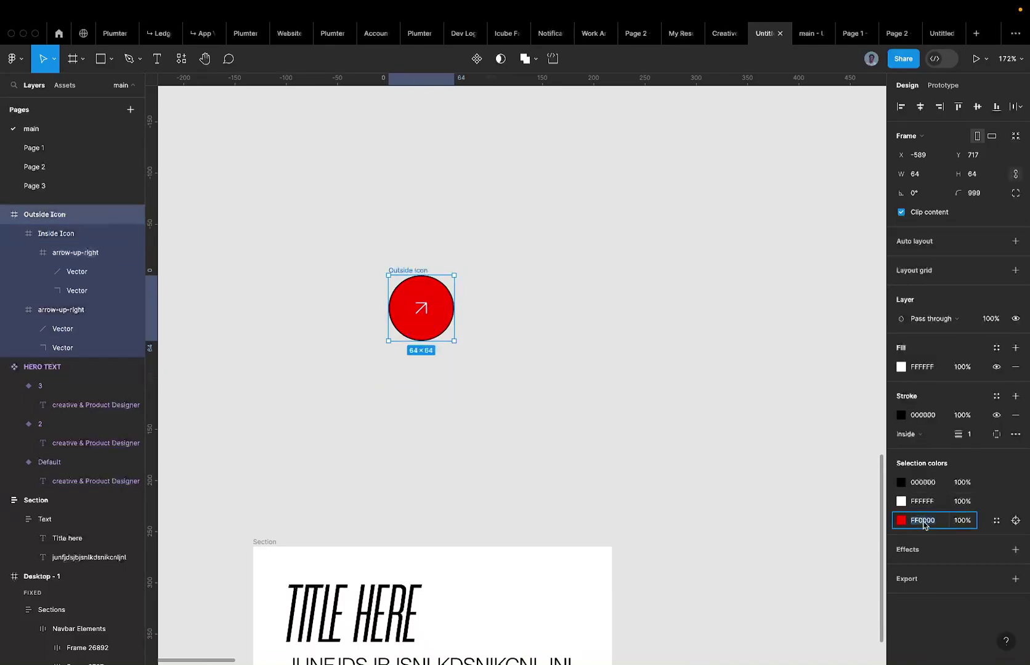
{"action": "type", "text": "0"}
{"action": "key", "text": "Return"}
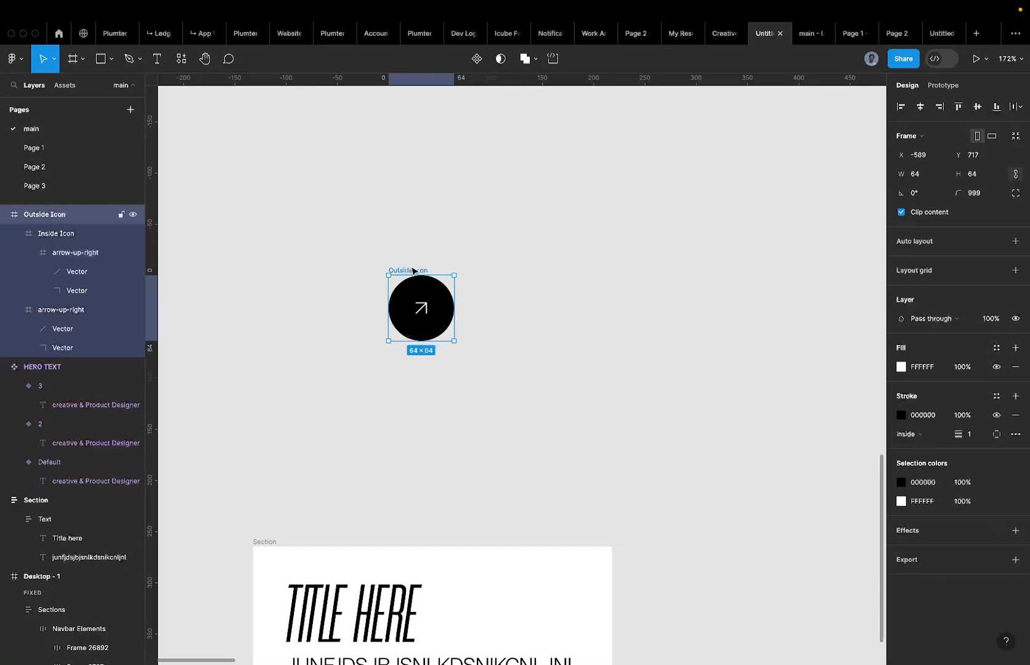
Duplicate the black circle icon to its right.
{"action": "left_click_drag", "start_coordinate": [412, 271], "coordinate": [580, 269], "text": "alt"}
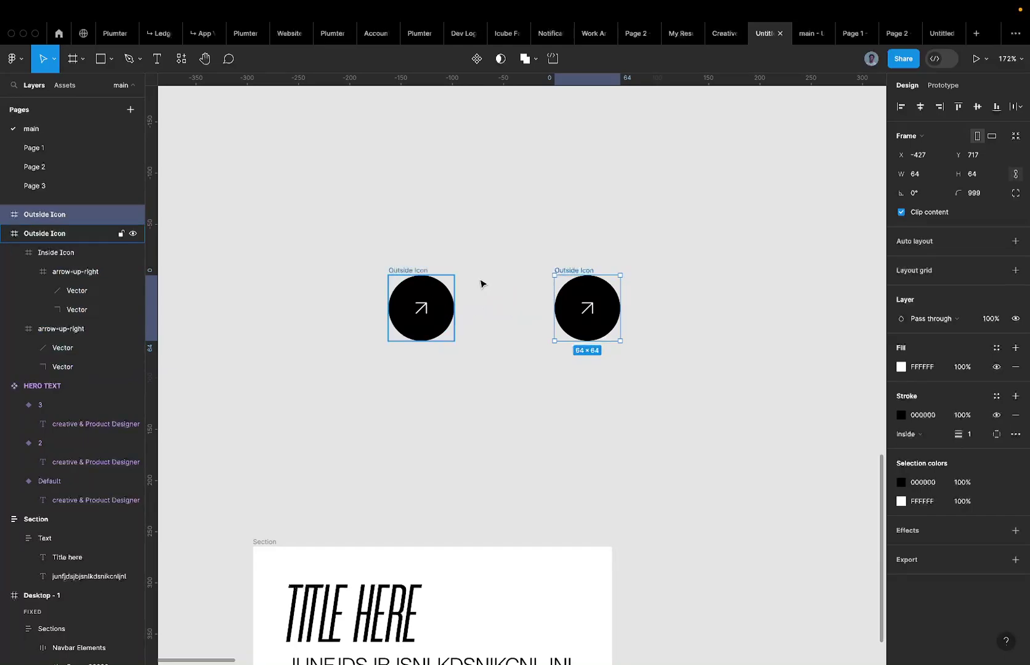
{"action": "left_click", "coordinate": [405, 279]}
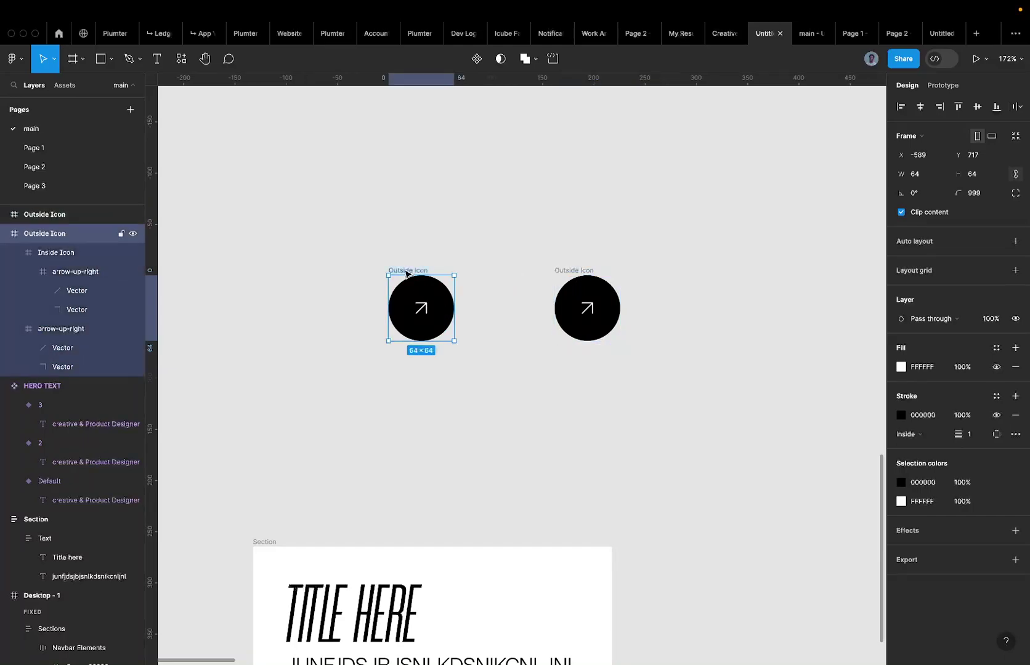
{"action": "double_click", "coordinate": [429, 290]}
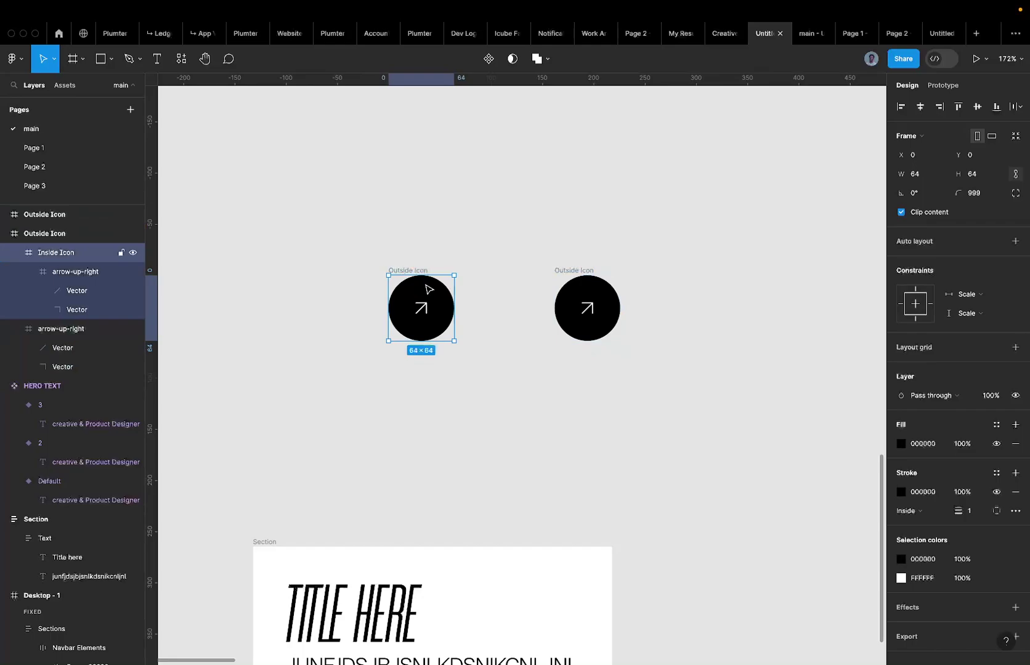
Nudge the left icon's Inside Icon circle down-left to X -46, Y 46.
{"action": "left_click", "coordinate": [421, 270]}
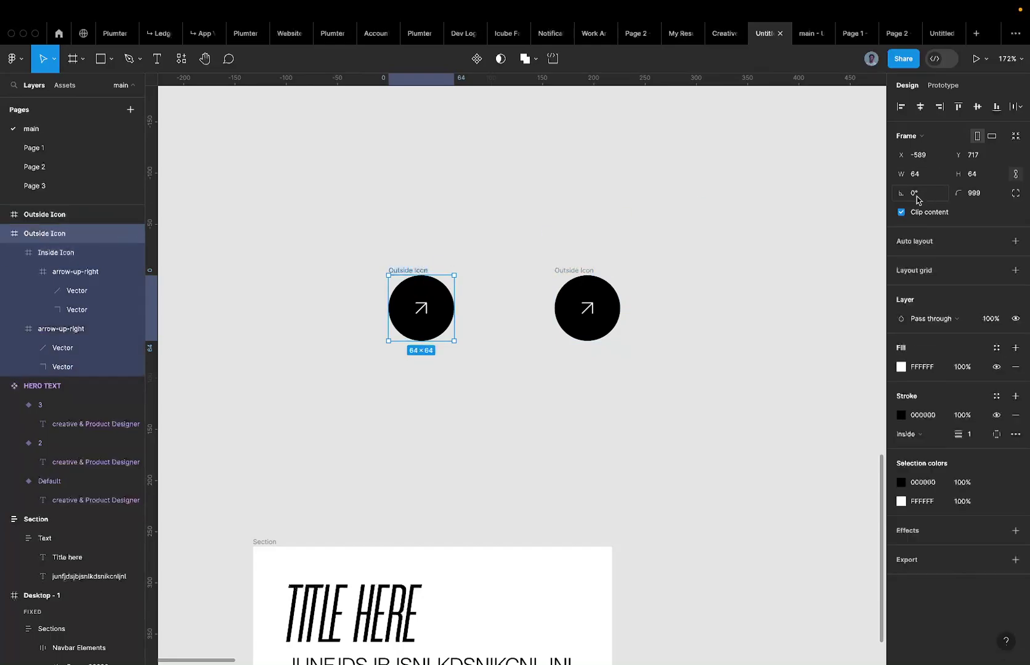
{"action": "double_click", "coordinate": [435, 294]}
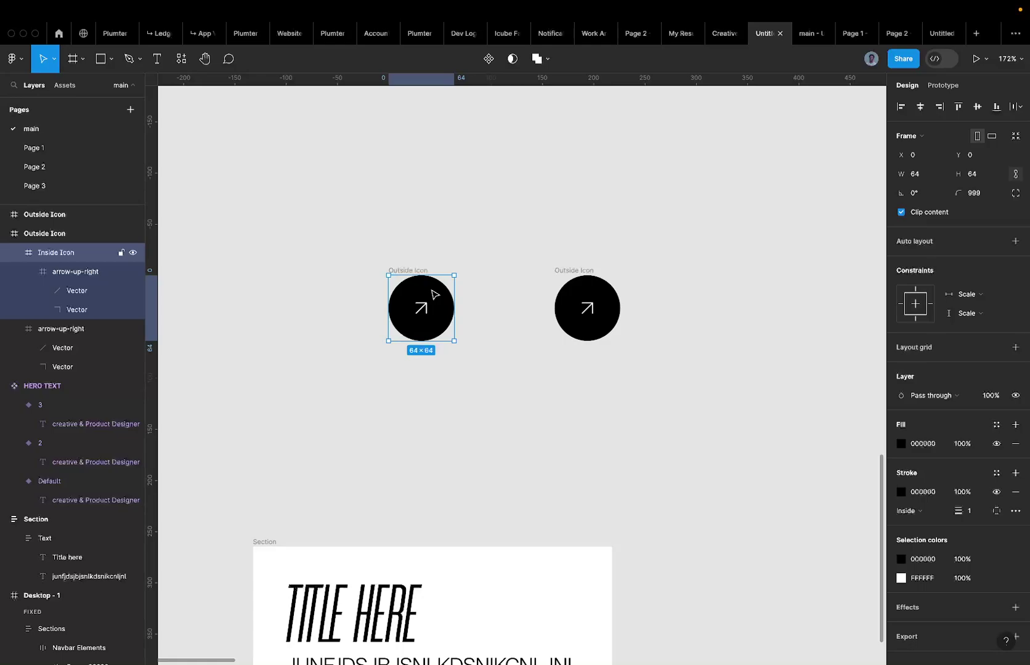
{"action": "left_click_drag", "start_coordinate": [434, 295], "coordinate": [434, 295]}
{"action": "key", "text": "shift+Return"}
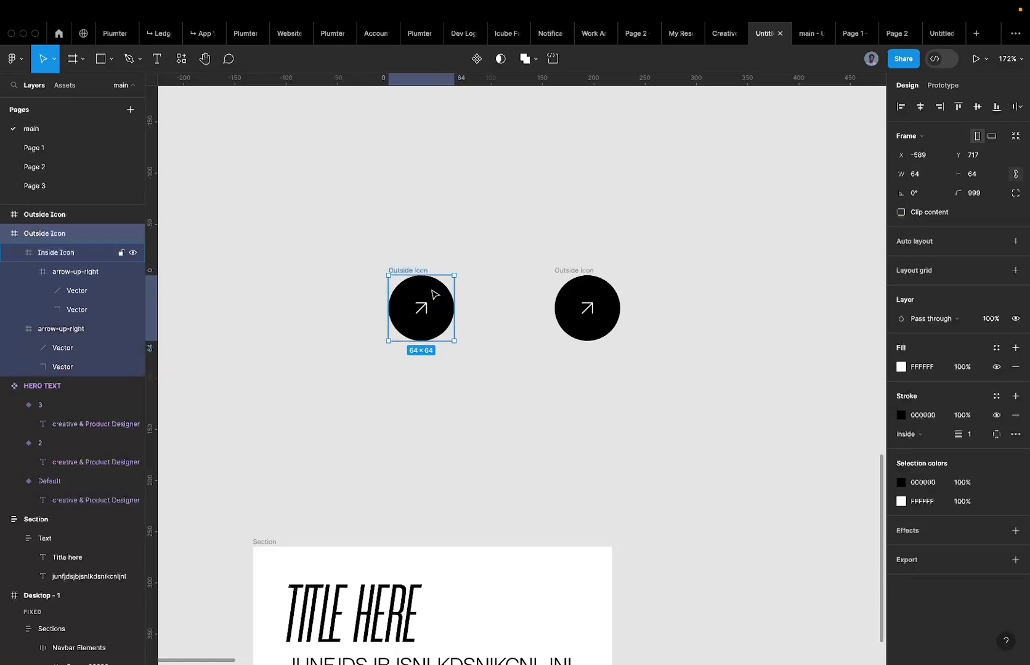
{"action": "key", "text": "Return"}
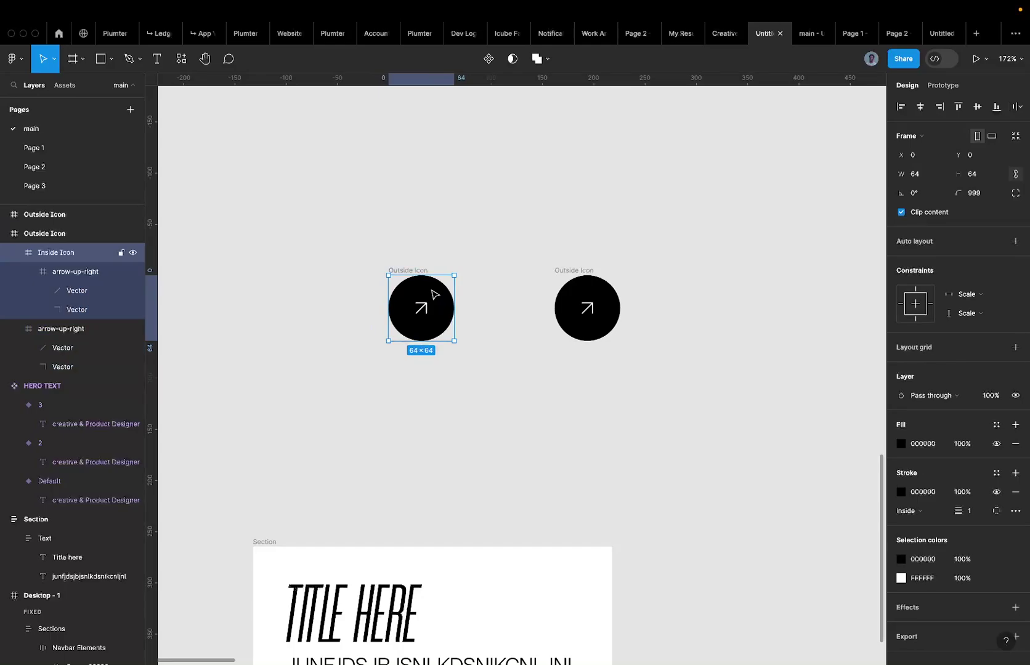
{"action": "key", "text": "shift+Left"}
{"action": "key", "text": "shift+Down"}
{"action": "key", "text": "shift+Left"}
{"action": "key", "text": "shift+Down"}
{"action": "key", "text": "shift+Left"}
{"action": "key", "text": "shift+Down"}
{"action": "key", "text": "shift+Left"}
{"action": "key", "text": "shift+Down"}
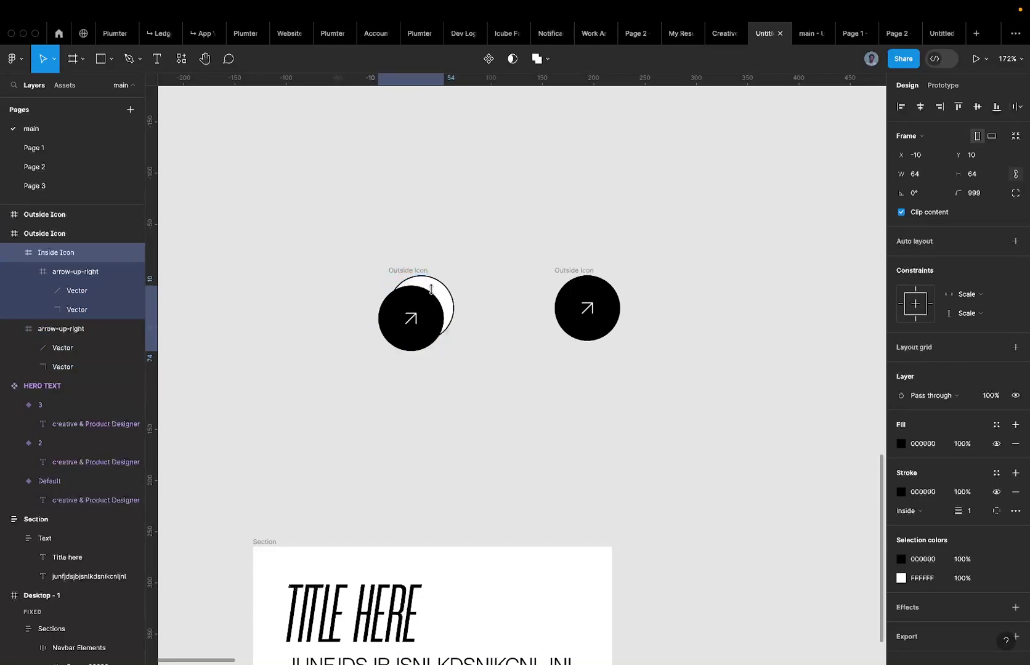
{"action": "key", "text": "shift+Left"}
{"action": "key", "text": "shift+Down"}
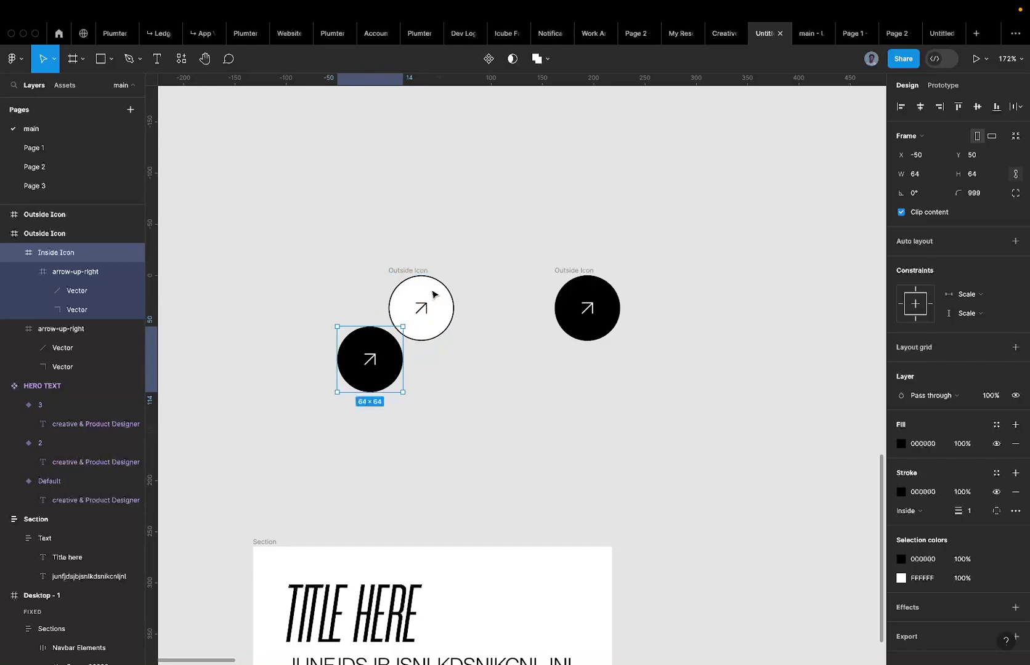
{"action": "key", "text": "Right"}
{"action": "key", "text": "Up"}
{"action": "key", "text": "Right"}
{"action": "key", "text": "Up"}
{"action": "key", "text": "Right"}
{"action": "key", "text": "Up"}
{"action": "key", "text": "Right"}
{"action": "key", "text": "Up"}
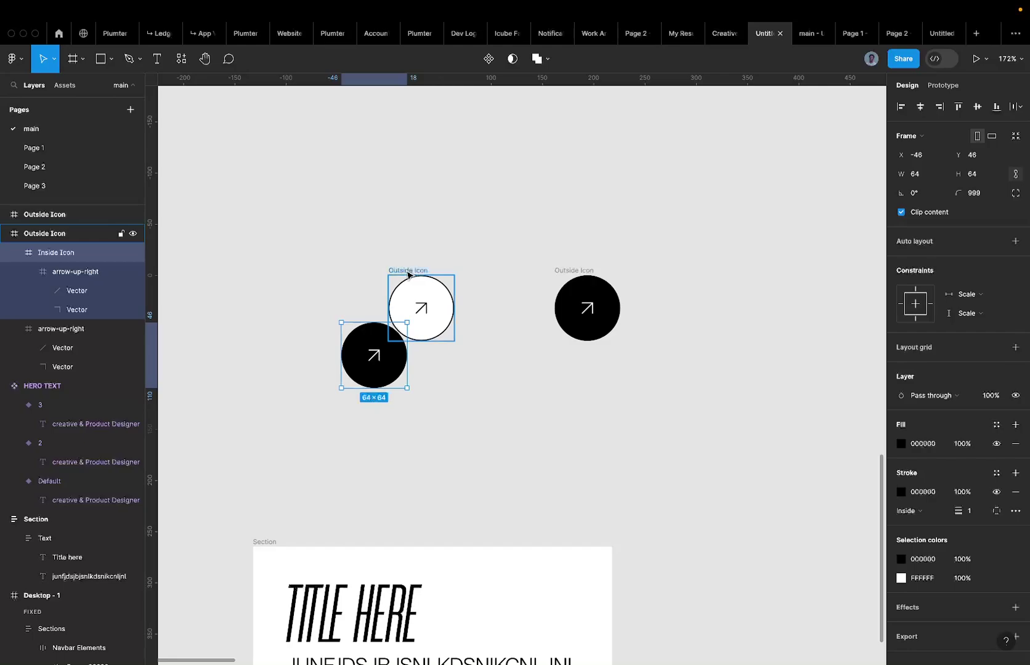
Keep Clip content on for Outside Icon, hiding the offset black circle.
{"action": "left_click", "coordinate": [408, 274]}
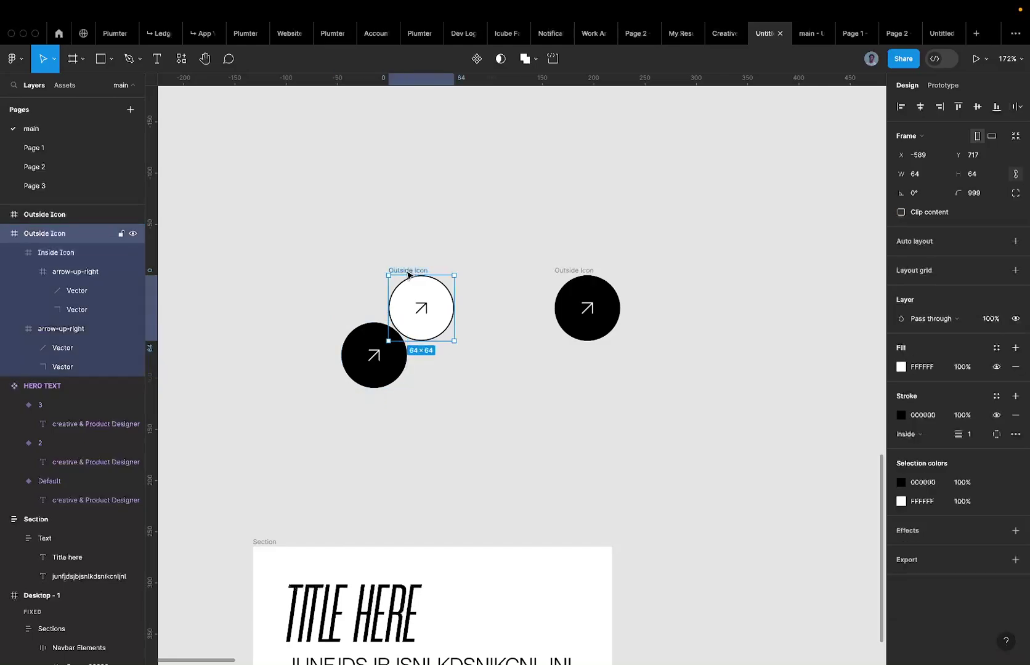
{"action": "left_click", "coordinate": [928, 214]}
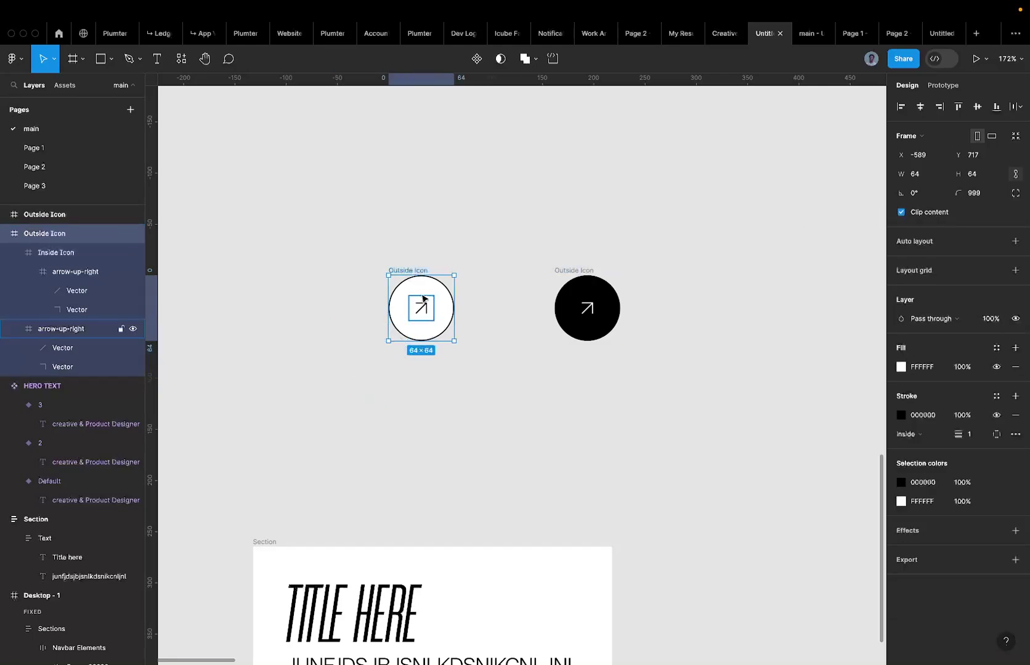
{"action": "left_click", "coordinate": [928, 212]}
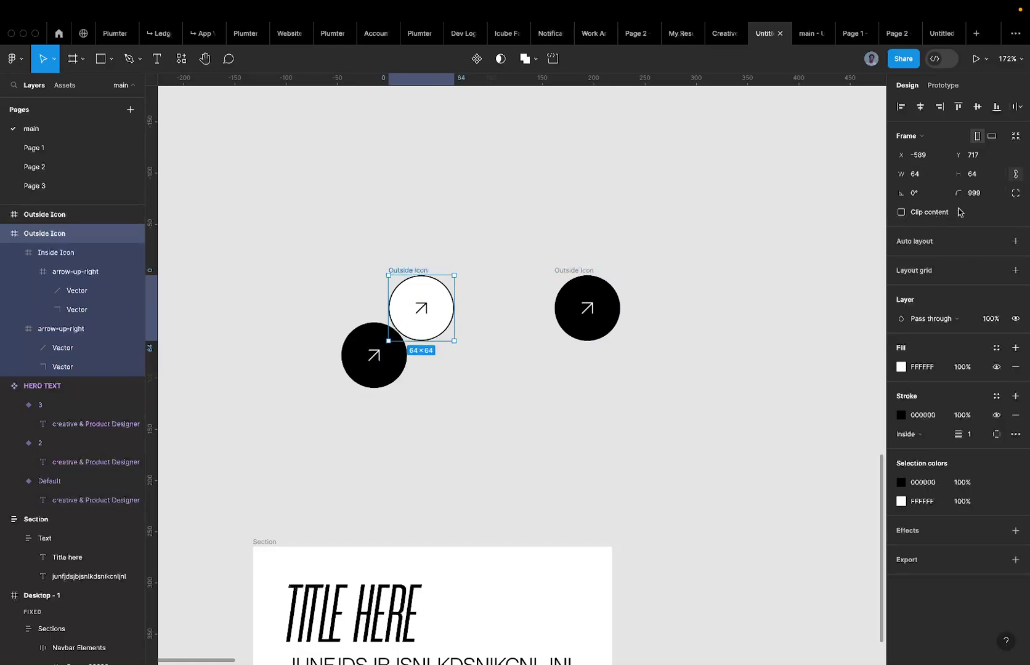
{"action": "left_click", "coordinate": [927, 212]}
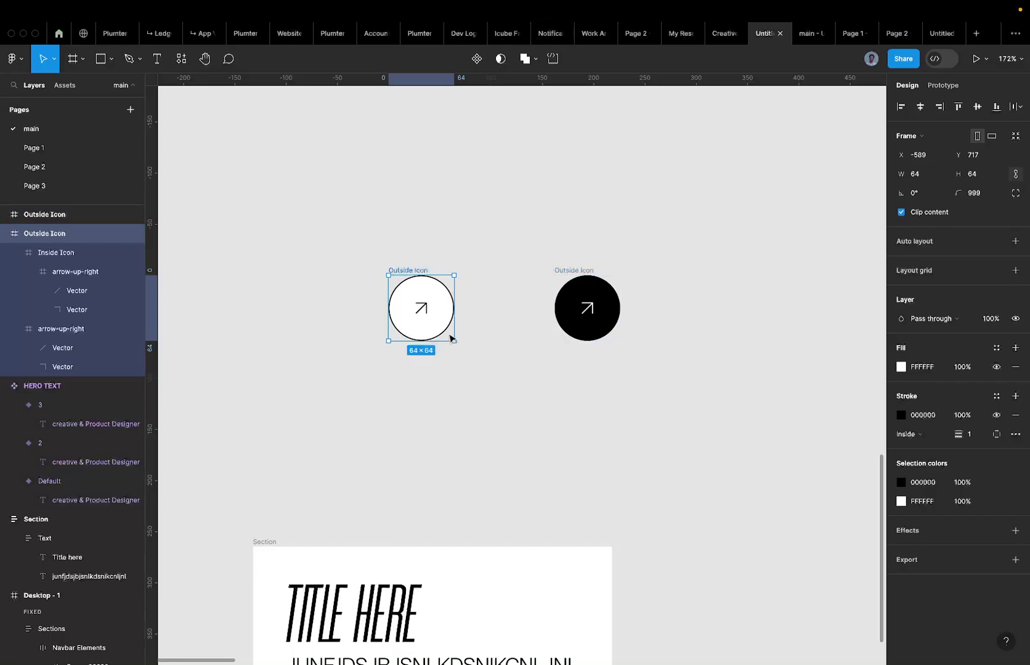
{"action": "scroll", "coordinate": [450, 338], "scroll_direction": "down", "scroll_amount": 3}
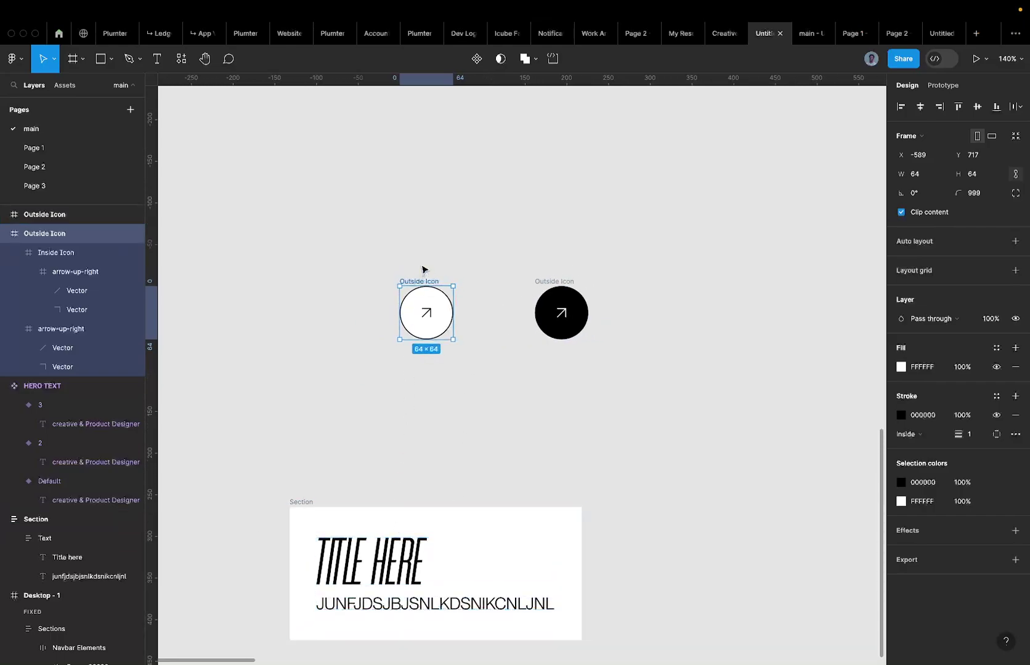
Duplicate the title-and-subtitle text group below itself.
{"action": "left_click", "coordinate": [367, 577]}
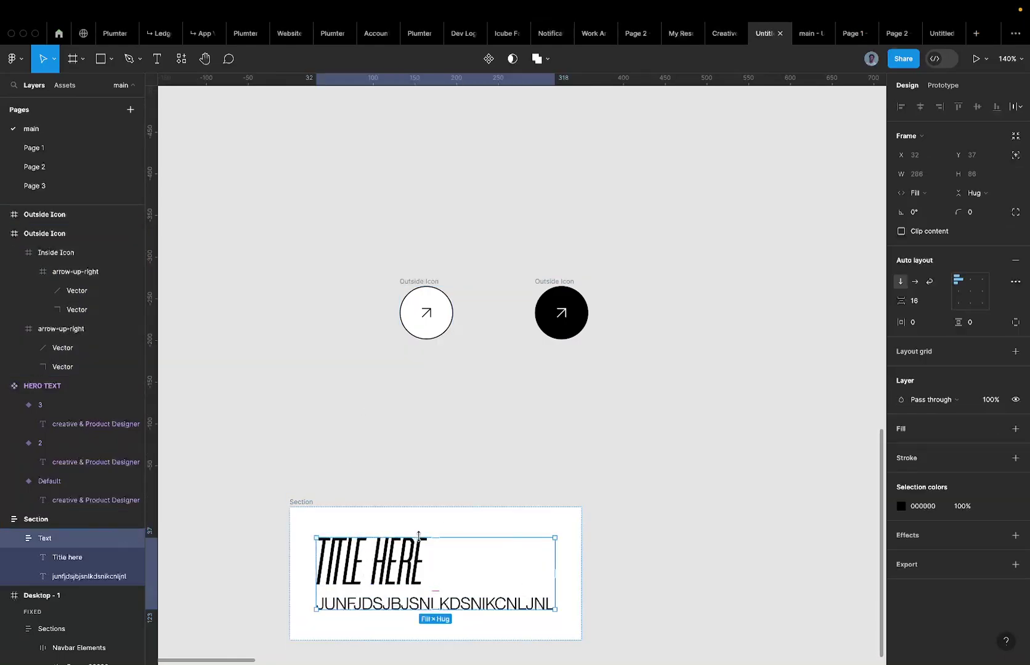
{"action": "key", "text": "super+d"}
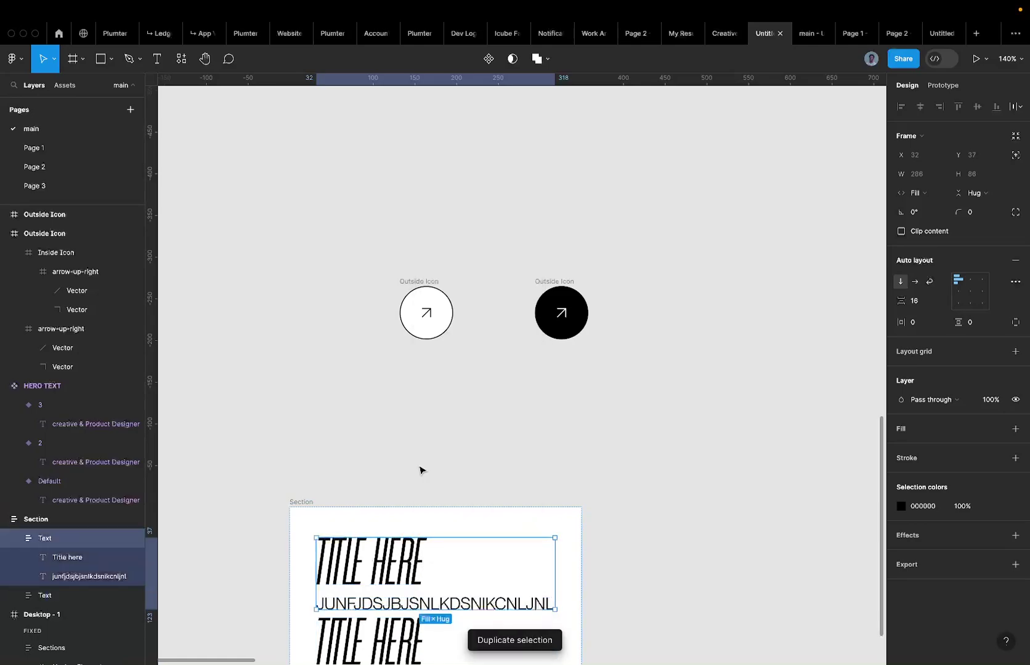
{"action": "scroll", "coordinate": [421, 469], "scroll_direction": "down", "scroll_amount": 2}
{"action": "scroll", "coordinate": [384, 450], "scroll_direction": "down", "scroll_amount": 7}
{"action": "left_click", "coordinate": [370, 363]}
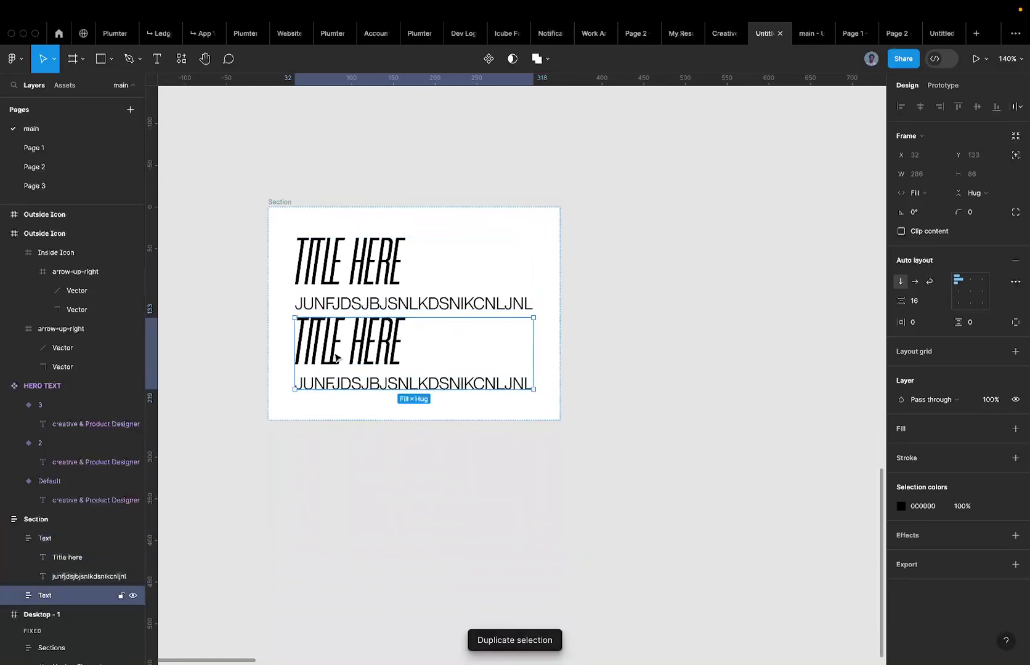
Set the first text group's alignment to right-middle.
{"action": "double_click", "coordinate": [394, 287]}
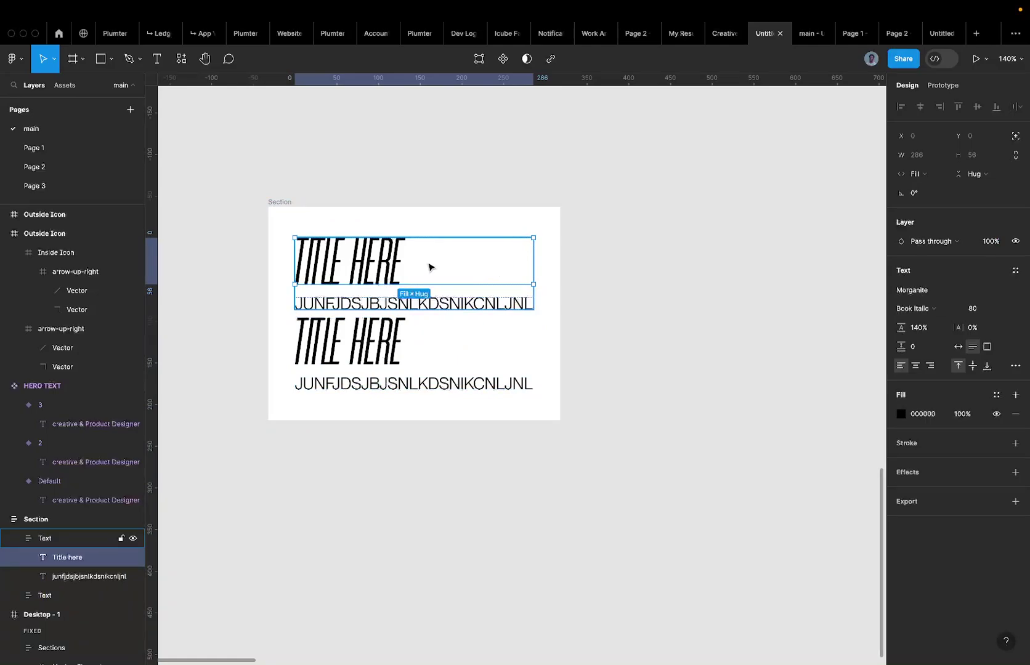
{"action": "left_click", "coordinate": [530, 339]}
{"action": "left_click", "coordinate": [425, 267]}
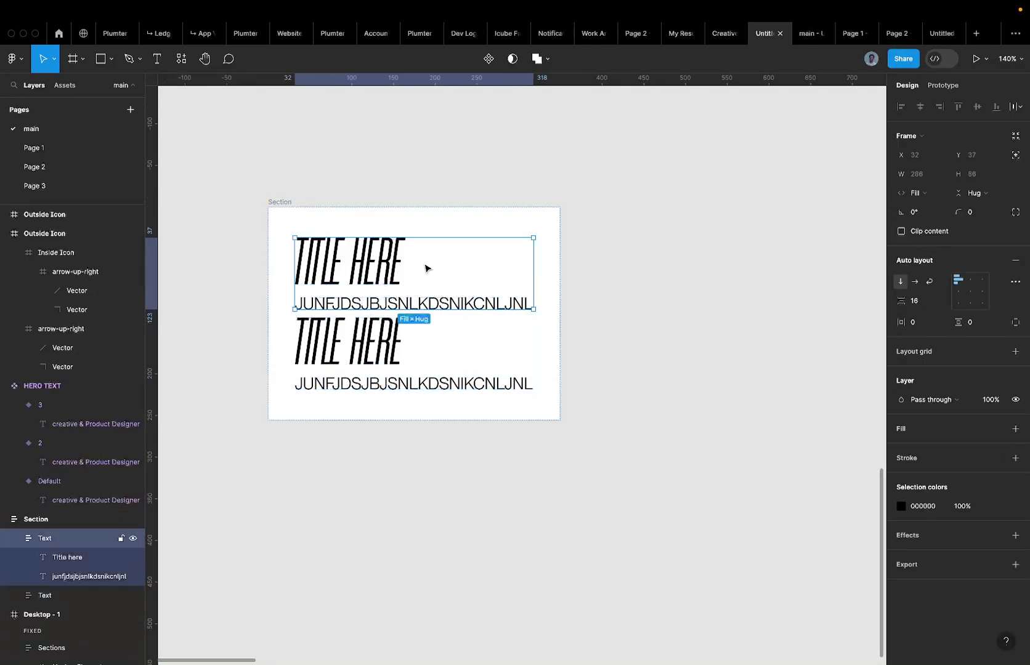
{"action": "left_click", "coordinate": [983, 291]}
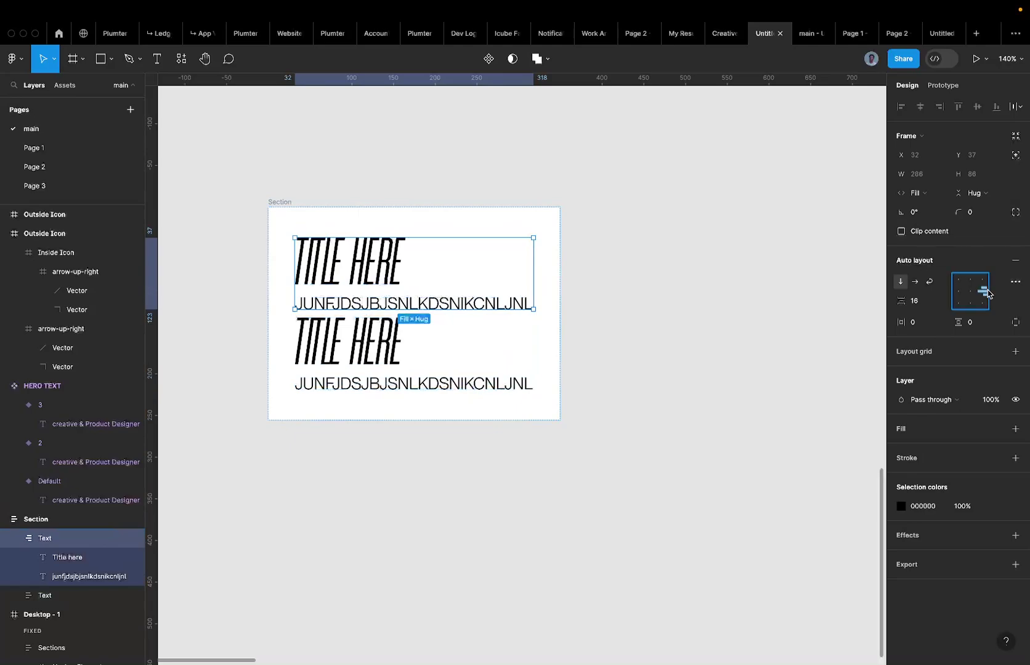
Delete the duplicate subtitle text.
{"action": "scroll", "coordinate": [408, 257], "scroll_direction": "down", "scroll_amount": 1}
{"action": "left_click", "coordinate": [397, 264]}
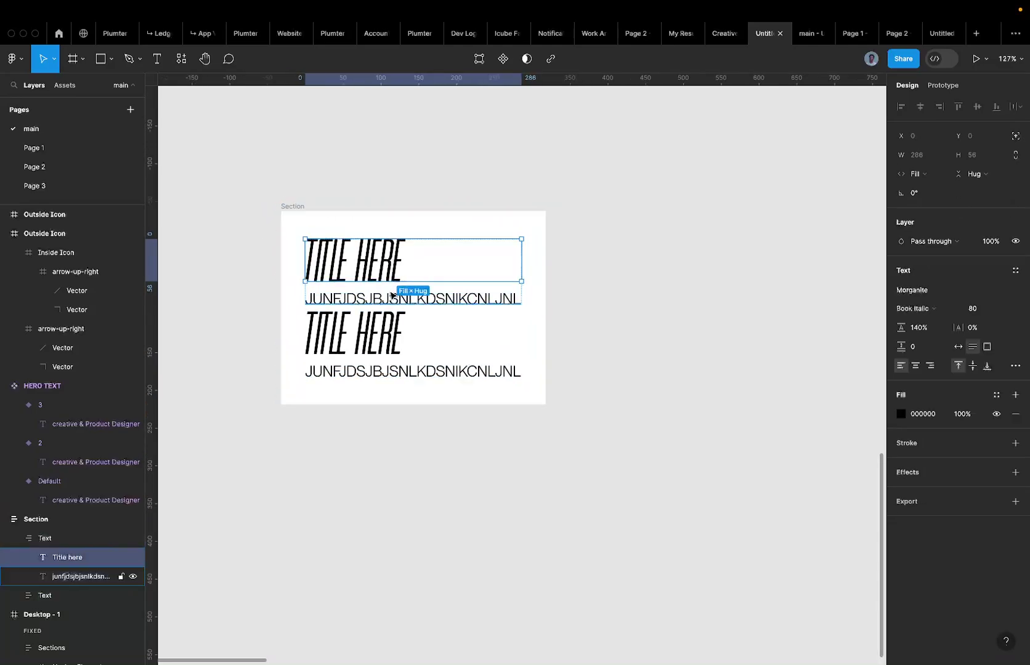
{"action": "left_click", "coordinate": [389, 295]}
{"action": "key", "text": "Delete"}
Rename the first Text frame to 'Icon Frame'.
{"action": "left_click", "coordinate": [389, 270]}
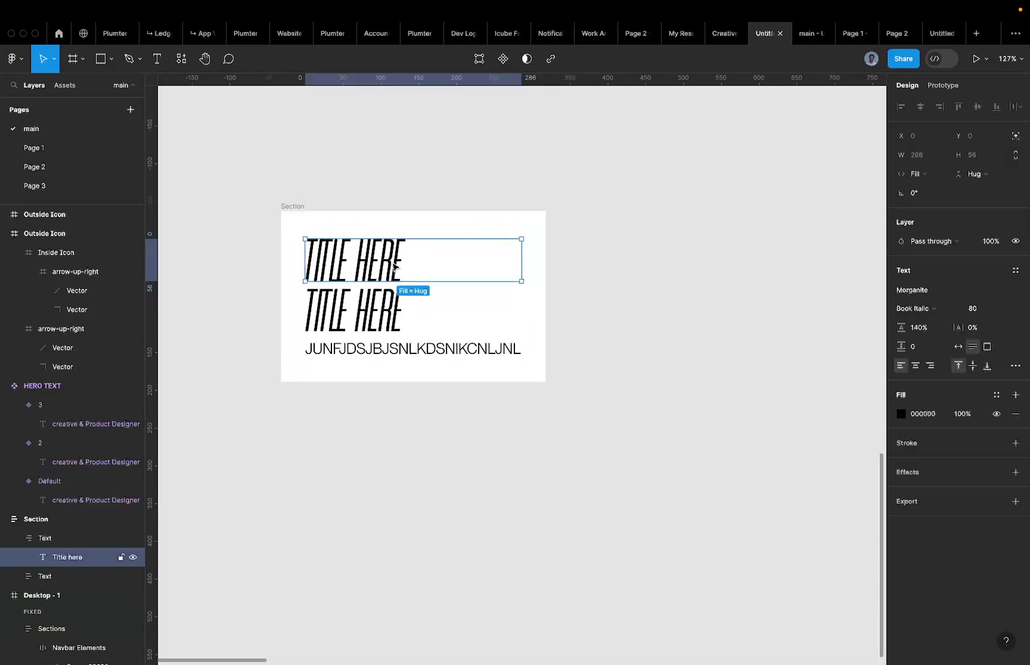
{"action": "scroll", "coordinate": [394, 268], "scroll_direction": "up", "scroll_amount": 5}
{"action": "scroll", "coordinate": [394, 266], "scroll_direction": "up", "scroll_amount": 1}
{"action": "left_click", "coordinate": [389, 247]}
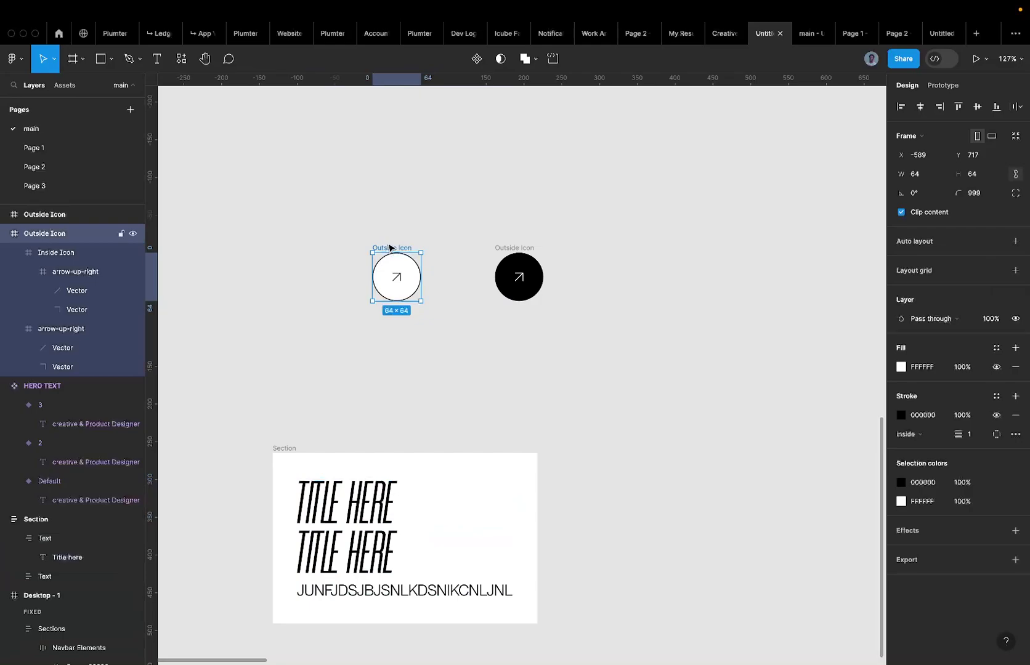
{"action": "left_click", "coordinate": [345, 551]}
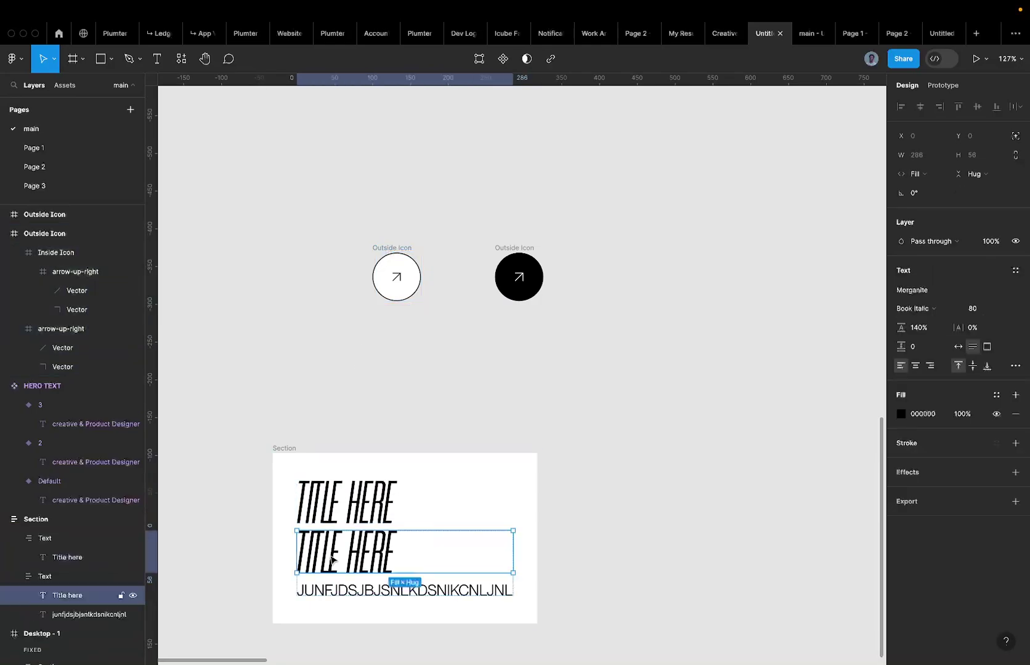
{"action": "left_click", "coordinate": [333, 522]}
{"action": "double_click", "coordinate": [45, 540]}
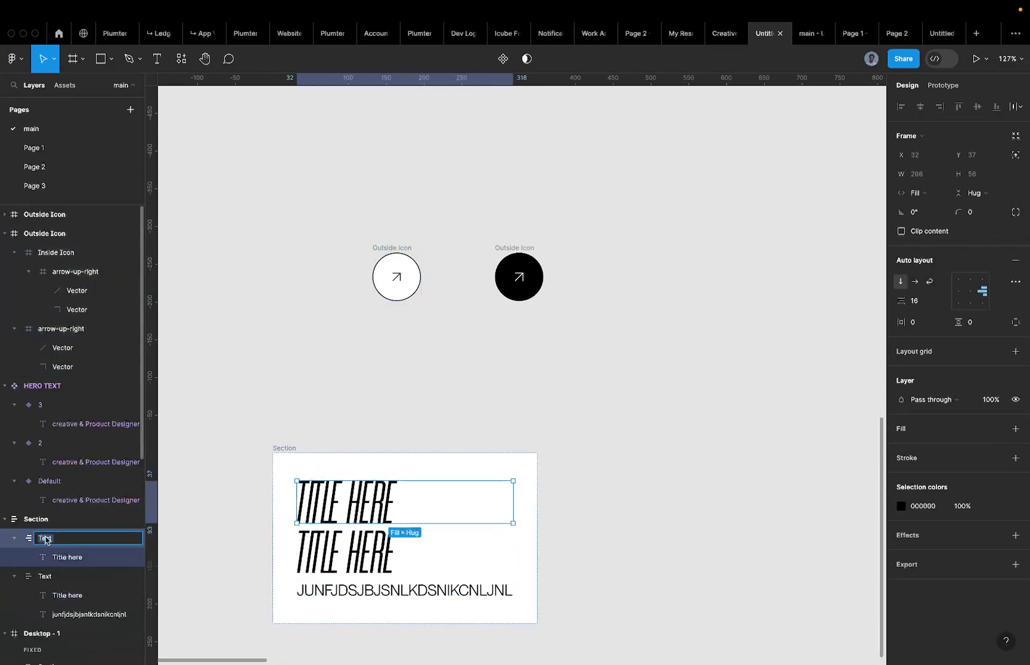
{"action": "type", "text": "Icon Frame"}
{"action": "key", "text": "Return"}
Paste the white Outside Icon into Icon Frame and delete its Title here text.
{"action": "left_click", "coordinate": [61, 557]}
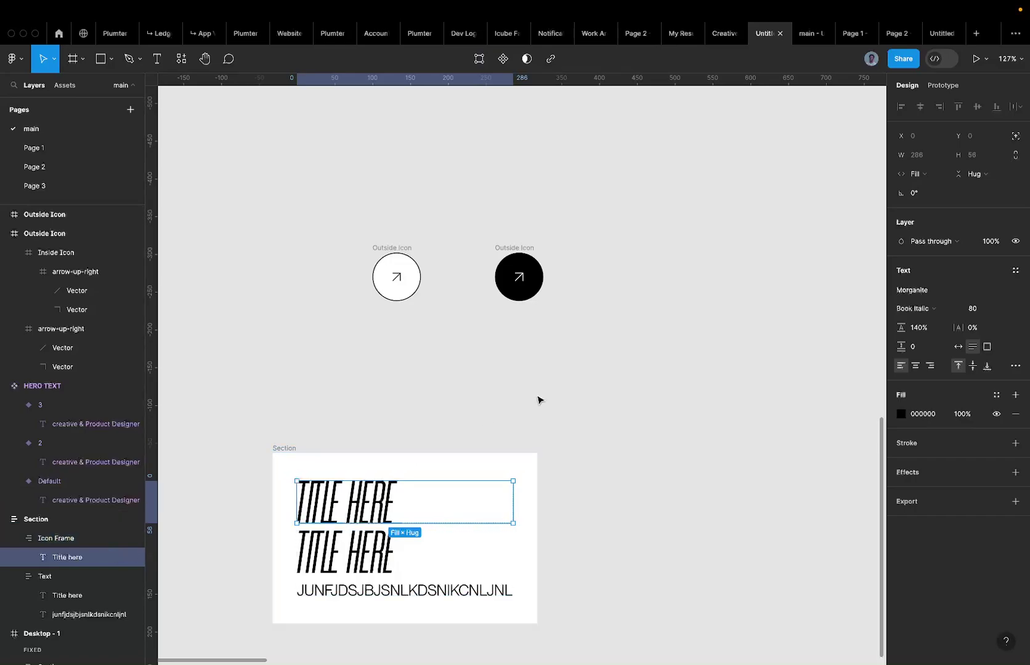
{"action": "scroll", "coordinate": [538, 400], "scroll_direction": "down", "scroll_amount": 2}
{"action": "scroll", "coordinate": [537, 401], "scroll_direction": "left", "scroll_amount": 2}
{"action": "left_click", "coordinate": [351, 547]}
{"action": "left_click", "coordinate": [412, 462]}
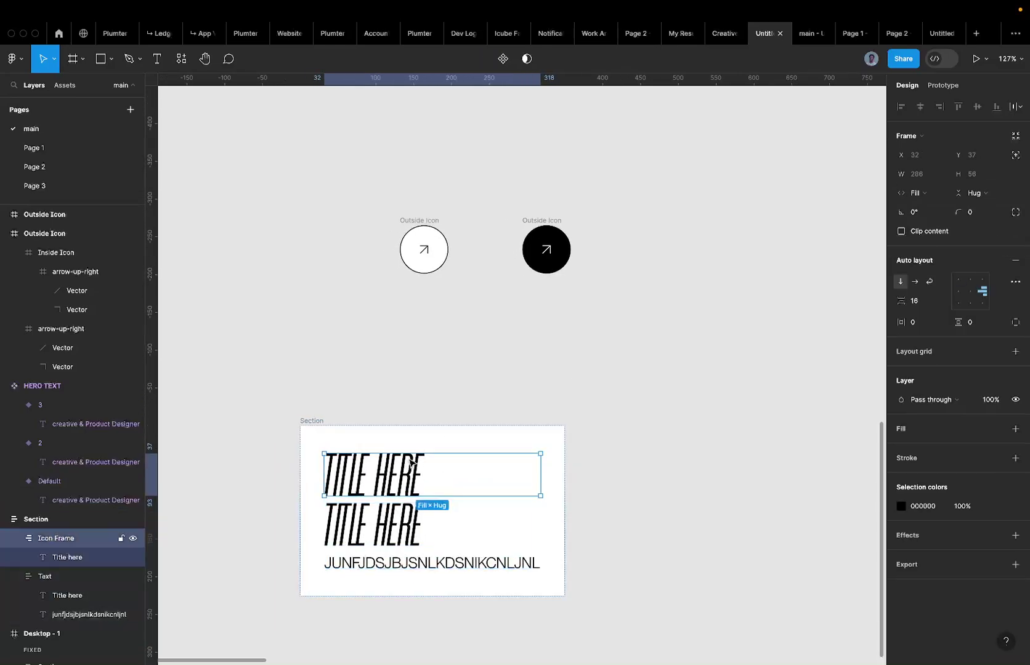
{"action": "key", "text": "ctrl+v"}
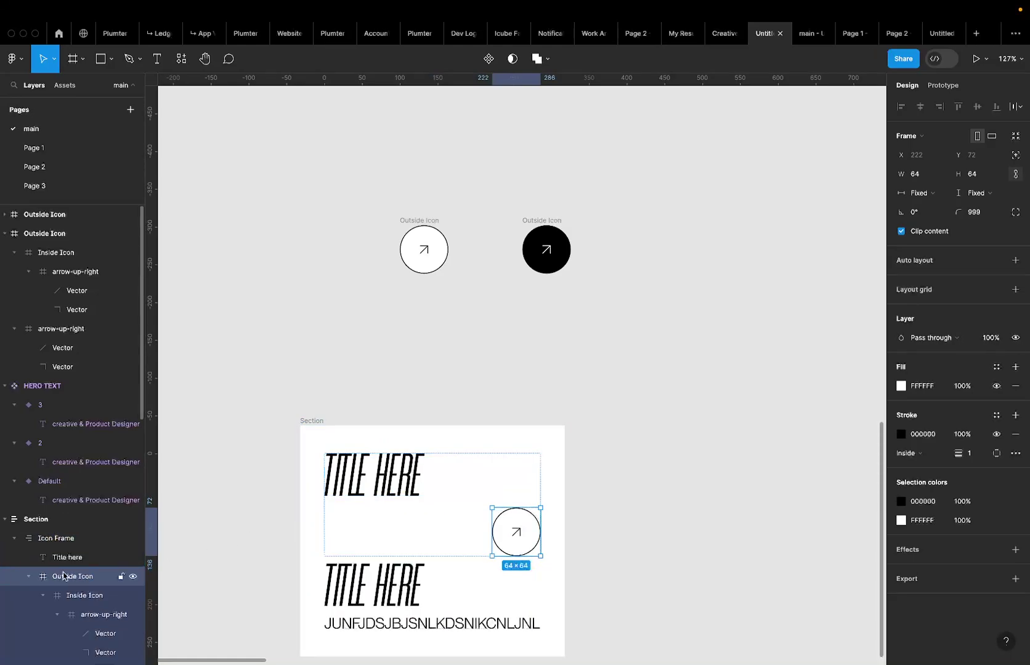
{"action": "left_click", "coordinate": [55, 538]}
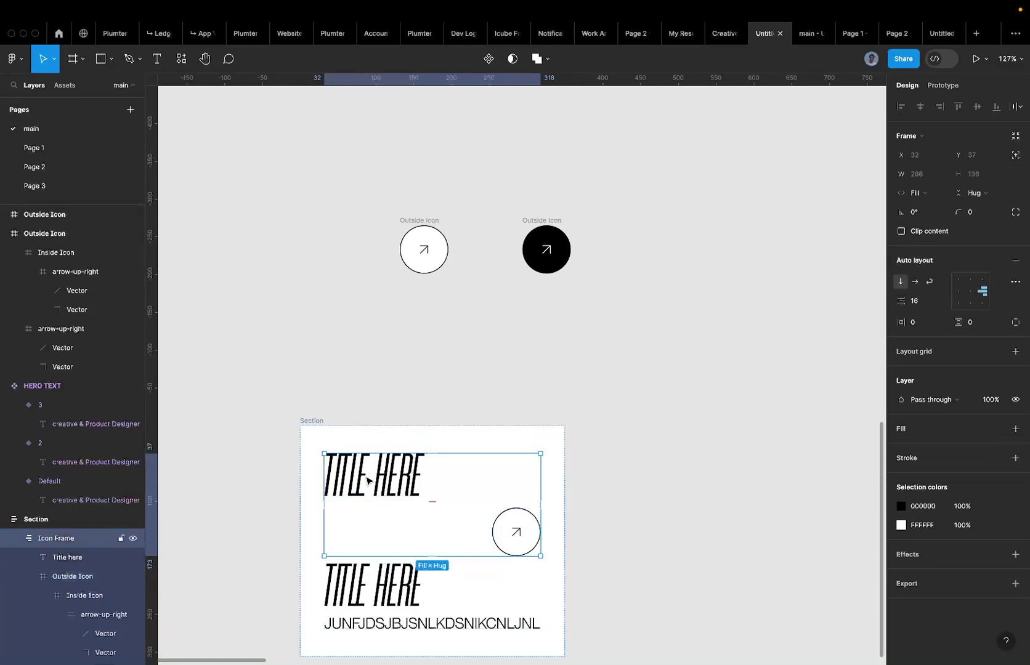
{"action": "left_click", "coordinate": [367, 480]}
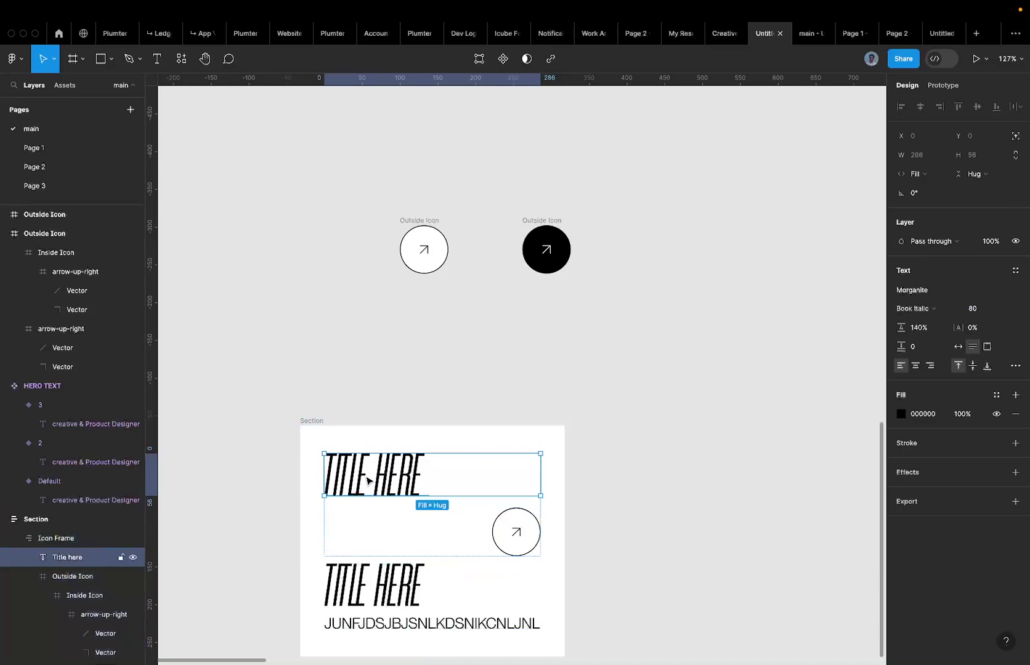
{"action": "key", "text": "Delete"}
Align the circle arrow to the right-middle of Icon Frame.
{"action": "left_click", "coordinate": [381, 530]}
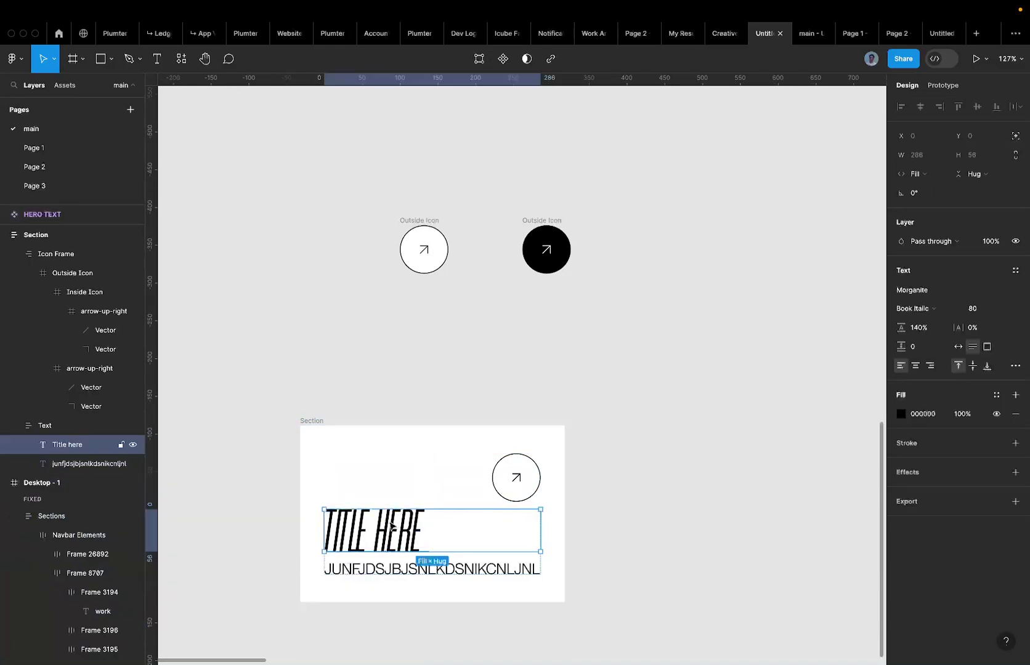
{"action": "left_click", "coordinate": [434, 501]}
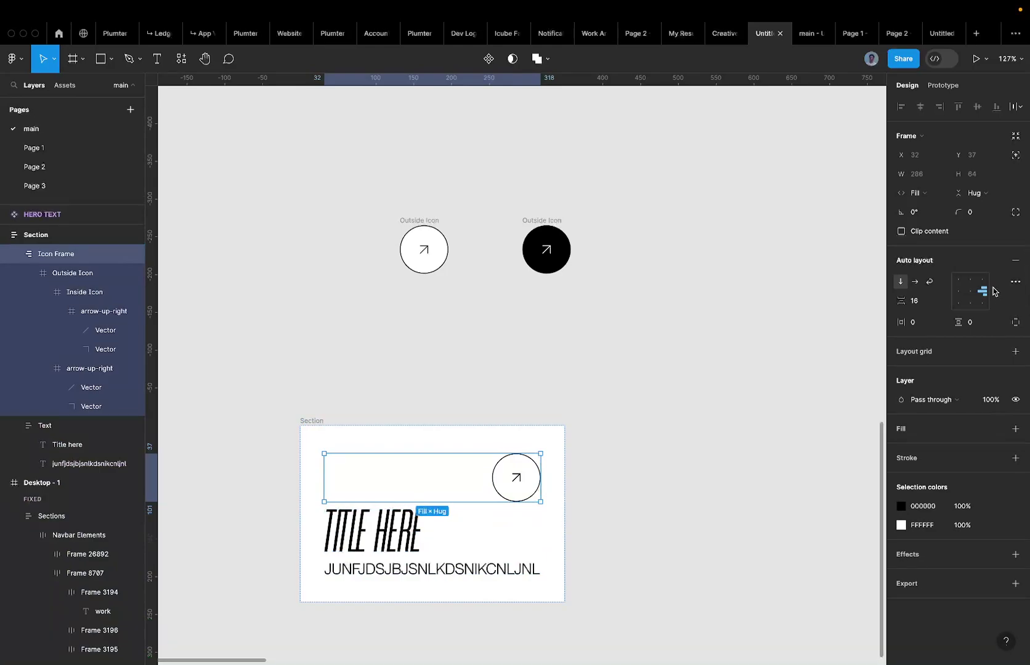
{"action": "left_click", "coordinate": [959, 291]}
{"action": "left_click", "coordinate": [982, 291]}
{"action": "left_click", "coordinate": [970, 290]}
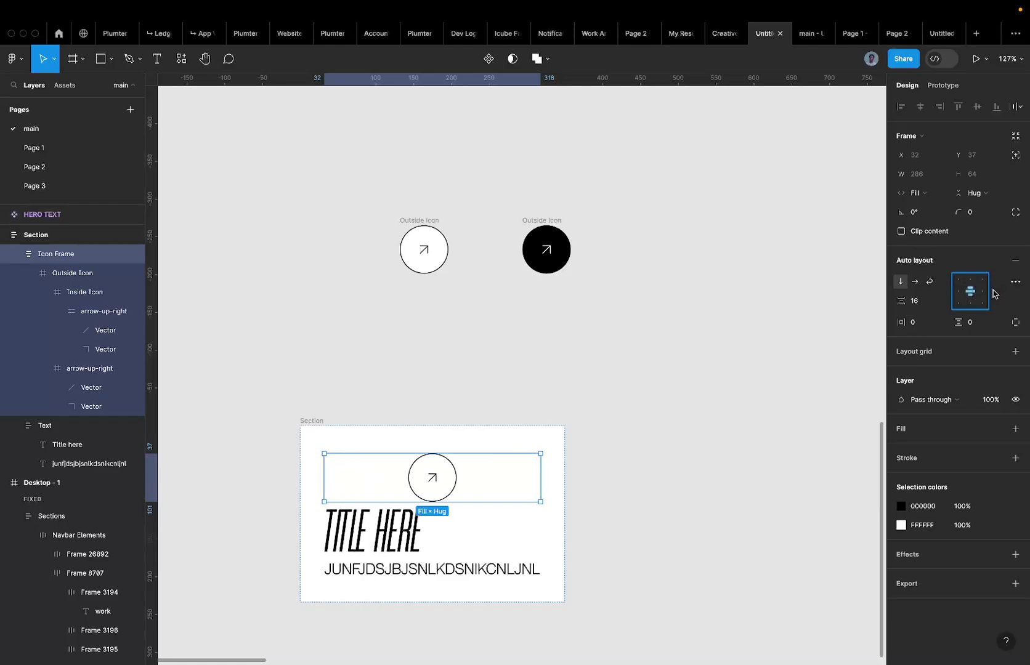
{"action": "left_click", "coordinate": [982, 291]}
{"action": "scroll", "coordinate": [552, 408], "scroll_direction": "down", "scroll_amount": 5}
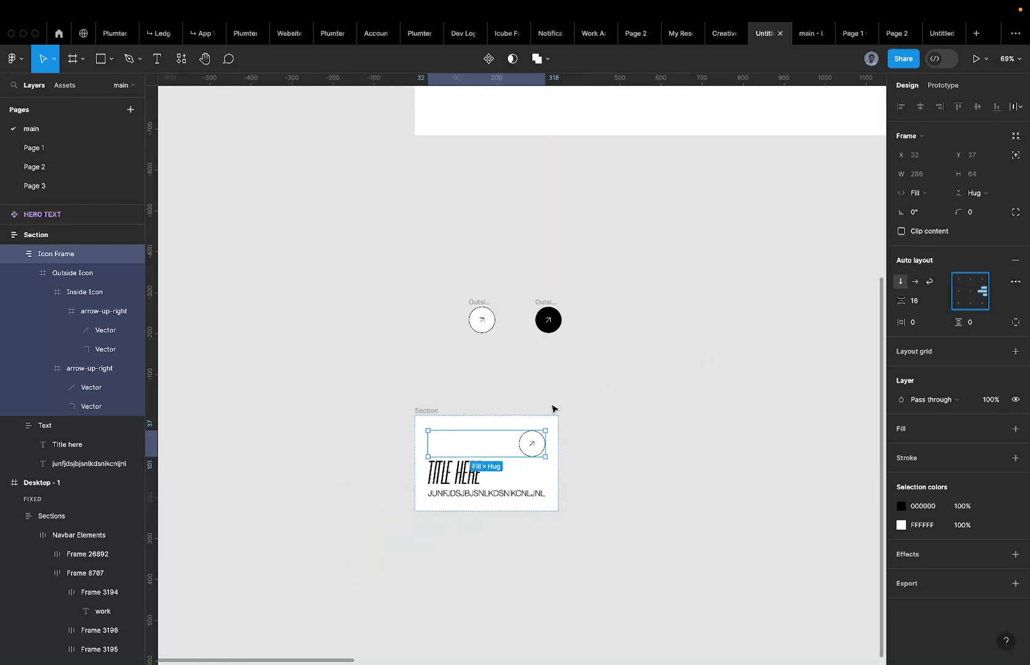
{"action": "left_click", "coordinate": [514, 416]}
{"action": "left_click", "coordinate": [450, 477]}
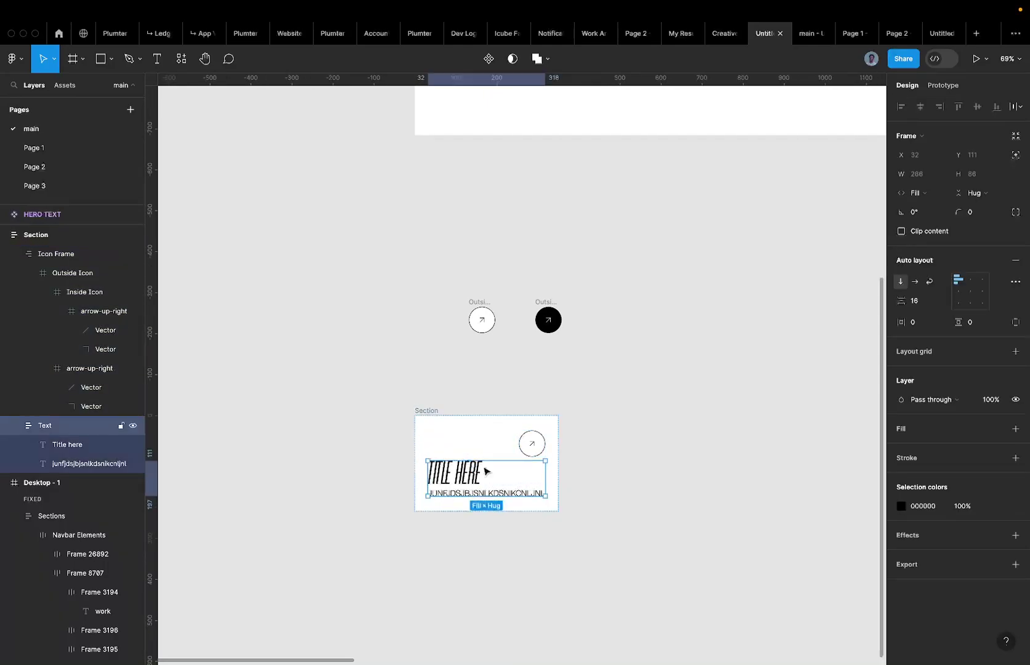
Set the card's Text frame auto layout alignment to bottom centre.
{"action": "scroll", "coordinate": [524, 436], "scroll_direction": "up", "scroll_amount": 5}
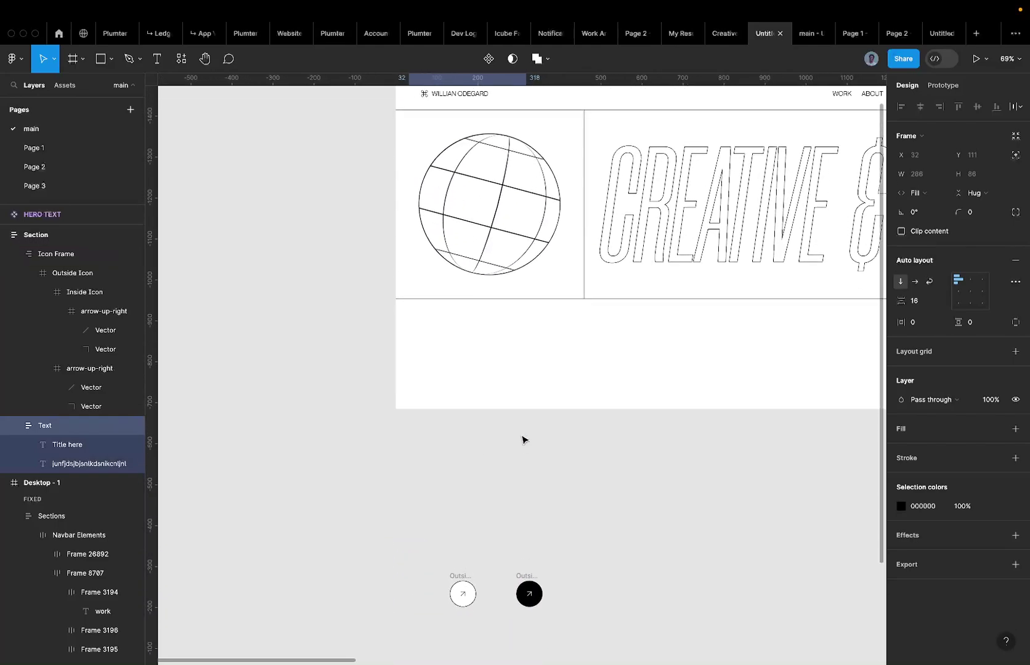
{"action": "scroll", "coordinate": [483, 234], "scroll_direction": "down", "scroll_amount": 1}
{"action": "right_click", "coordinate": [483, 228]}
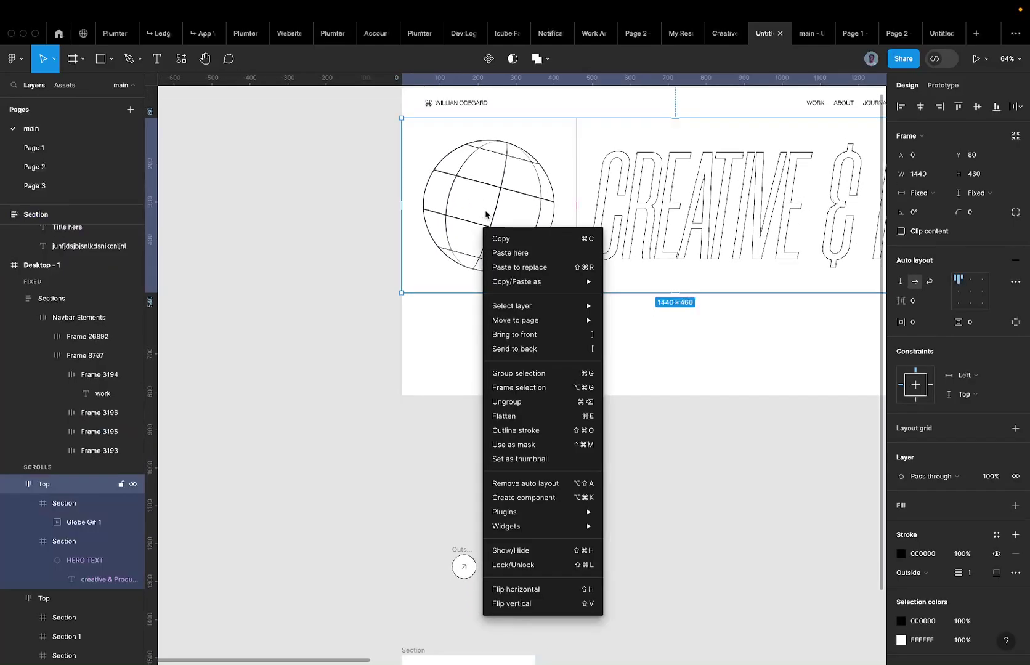
{"action": "scroll", "coordinate": [344, 395], "scroll_direction": "down", "scroll_amount": 10}
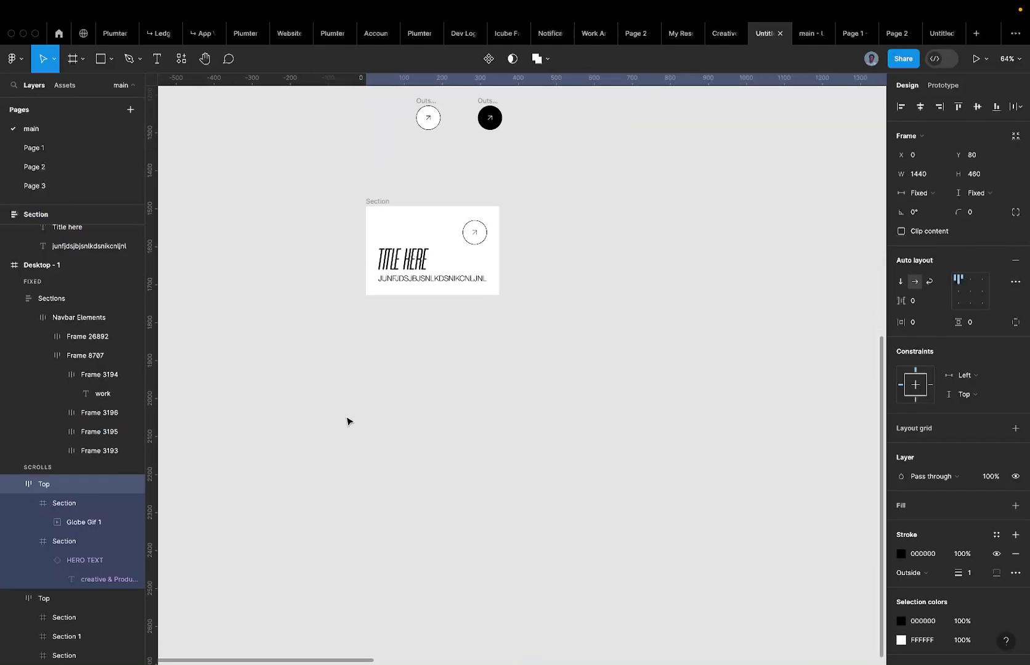
{"action": "left_click", "coordinate": [378, 202]}
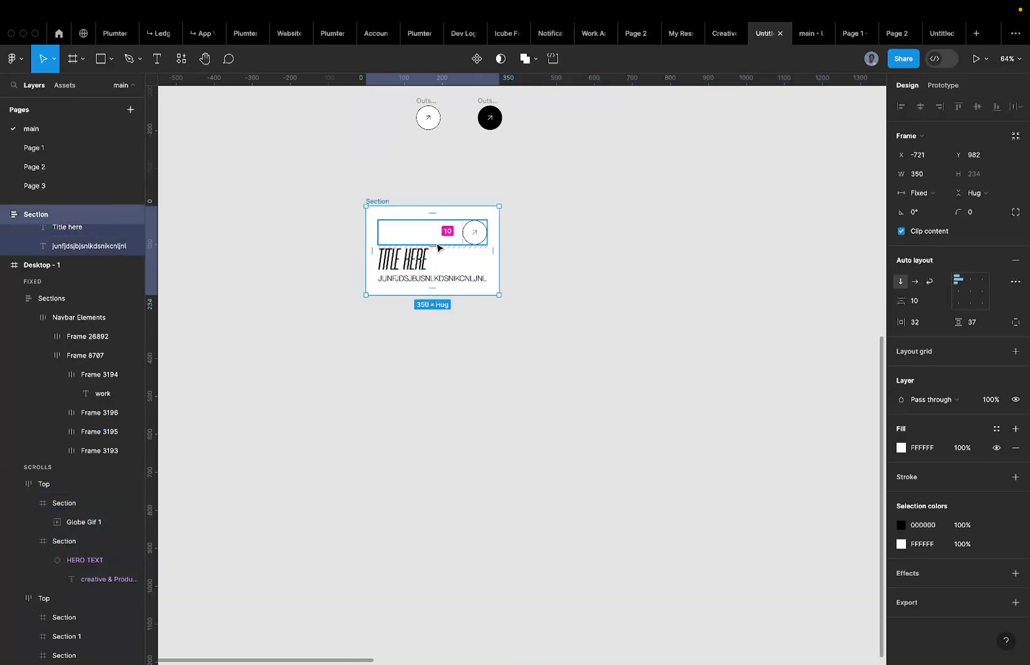
{"action": "left_click", "coordinate": [437, 240]}
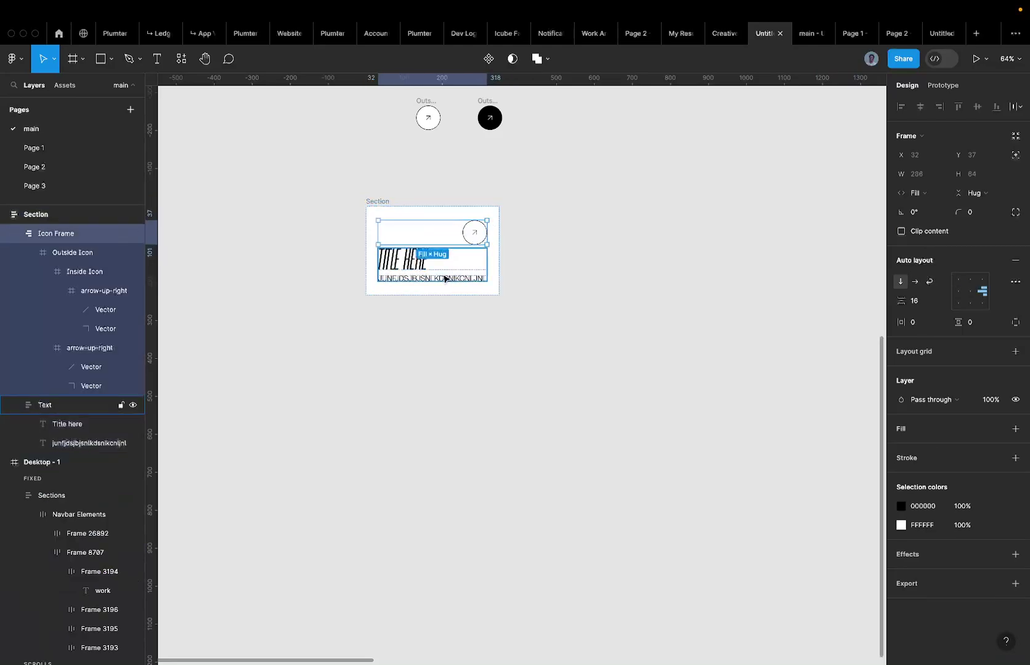
{"action": "left_click", "coordinate": [444, 278]}
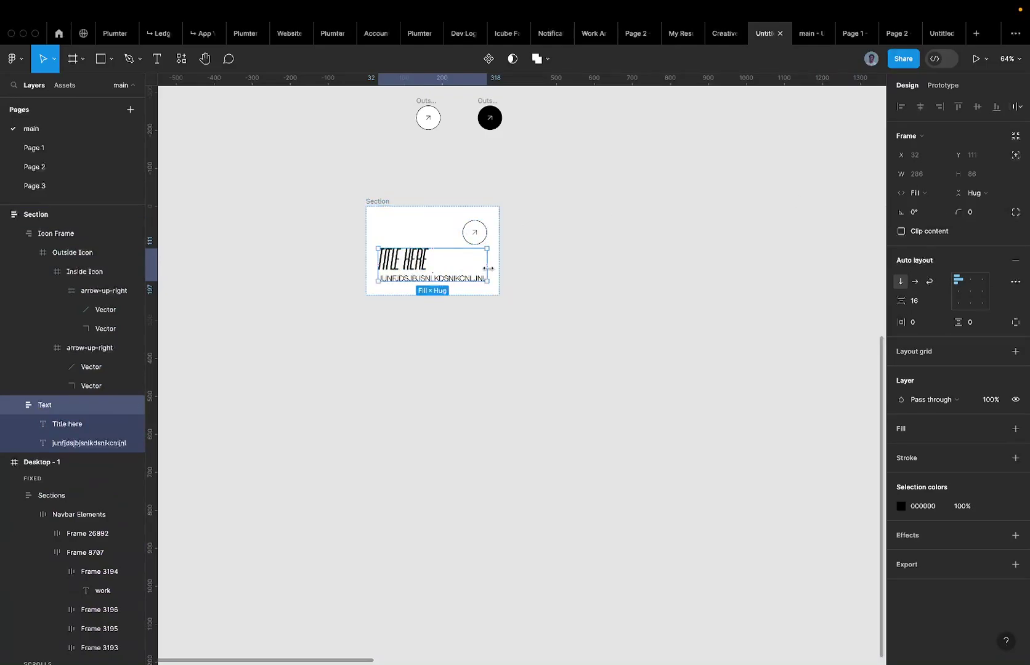
{"action": "left_click", "coordinate": [383, 202]}
{"action": "mouse_move", "coordinate": [435, 246]}
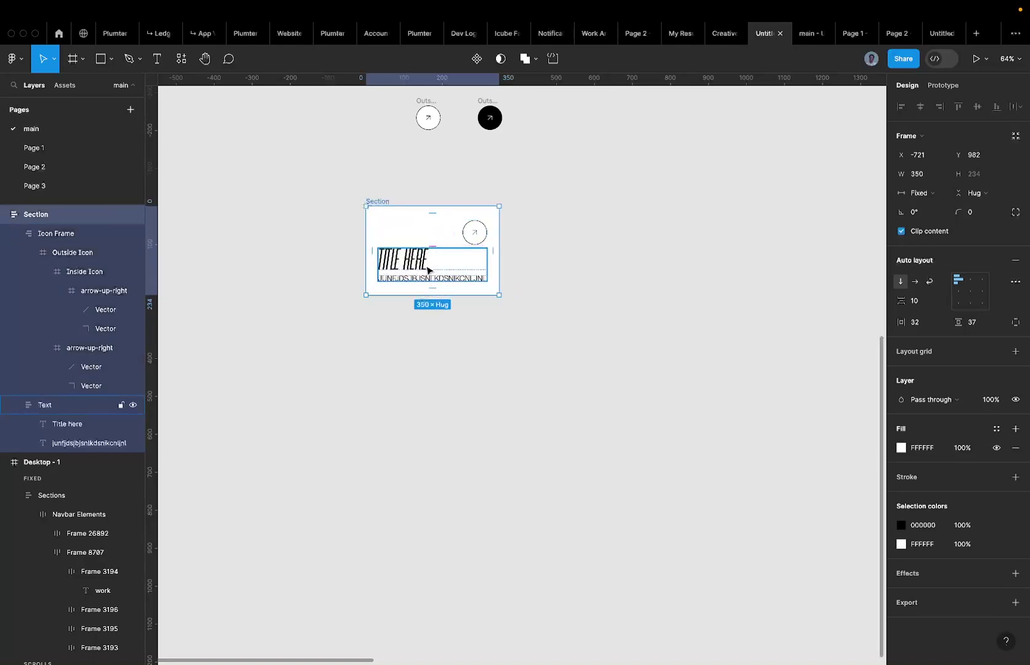
{"action": "left_click", "coordinate": [429, 270]}
{"action": "scroll", "coordinate": [418, 230], "scroll_direction": "up", "scroll_amount": 2}
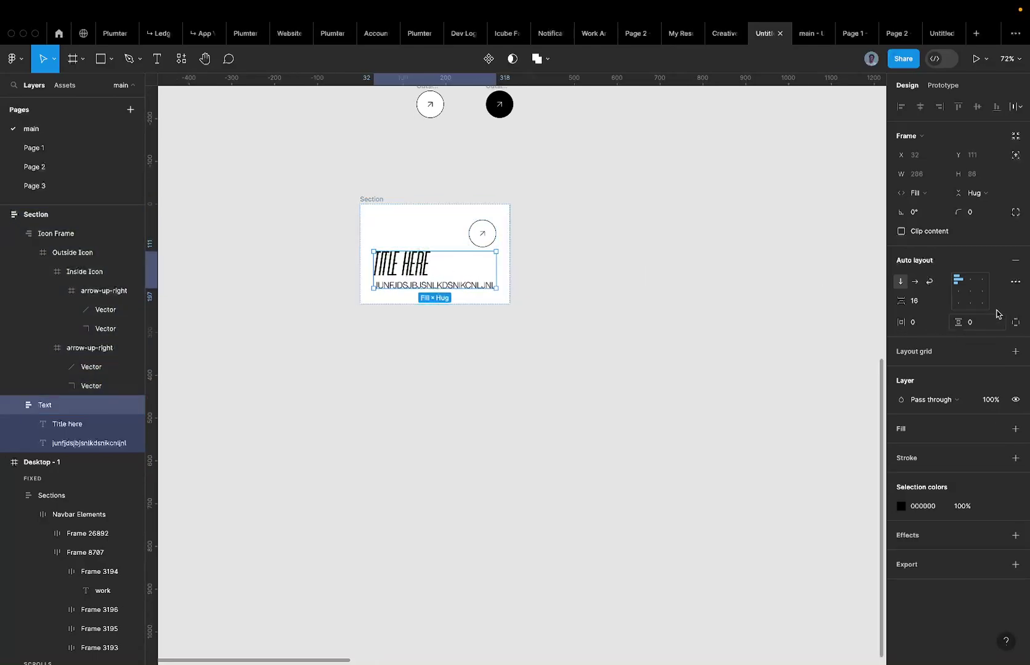
{"action": "left_click", "coordinate": [966, 308]}
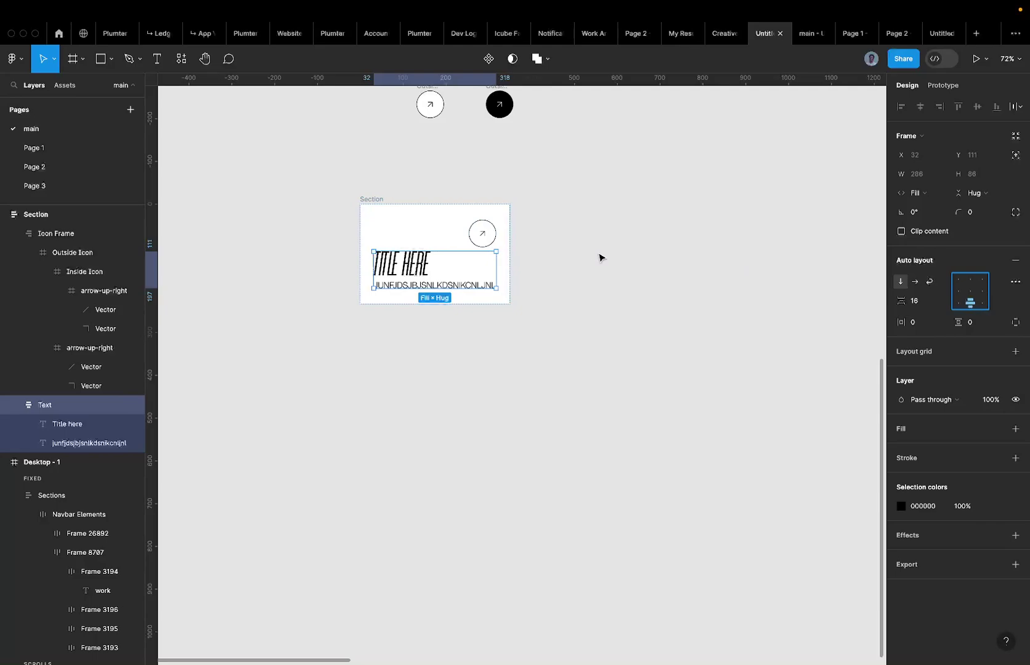
Make the Text frame fill the container height and set the Section's spacing to 0.
{"action": "left_click", "coordinate": [976, 203]}
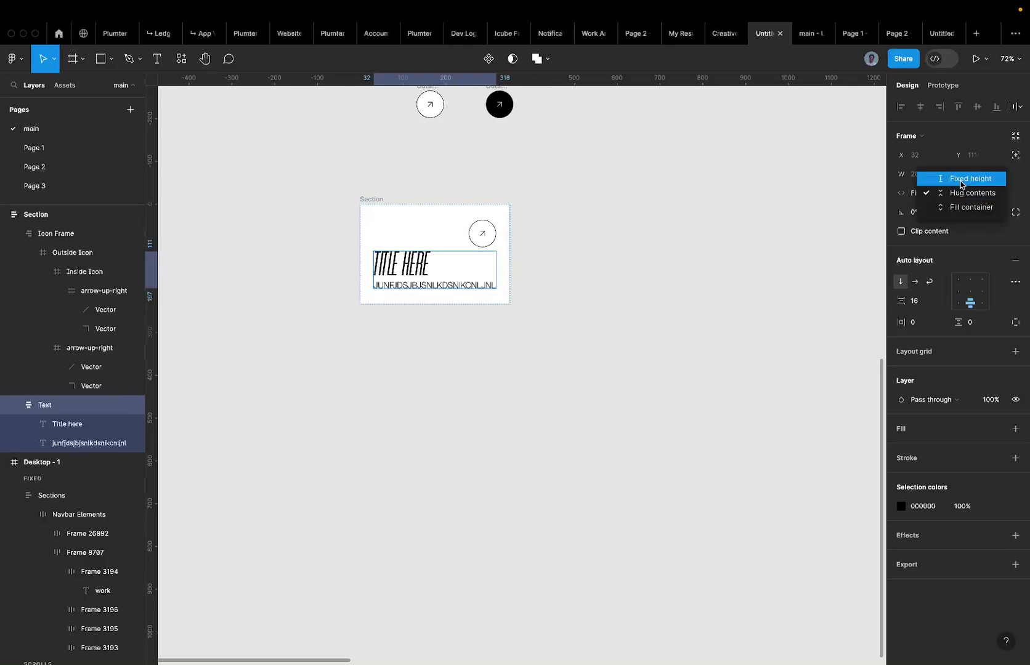
{"action": "left_click", "coordinate": [964, 208]}
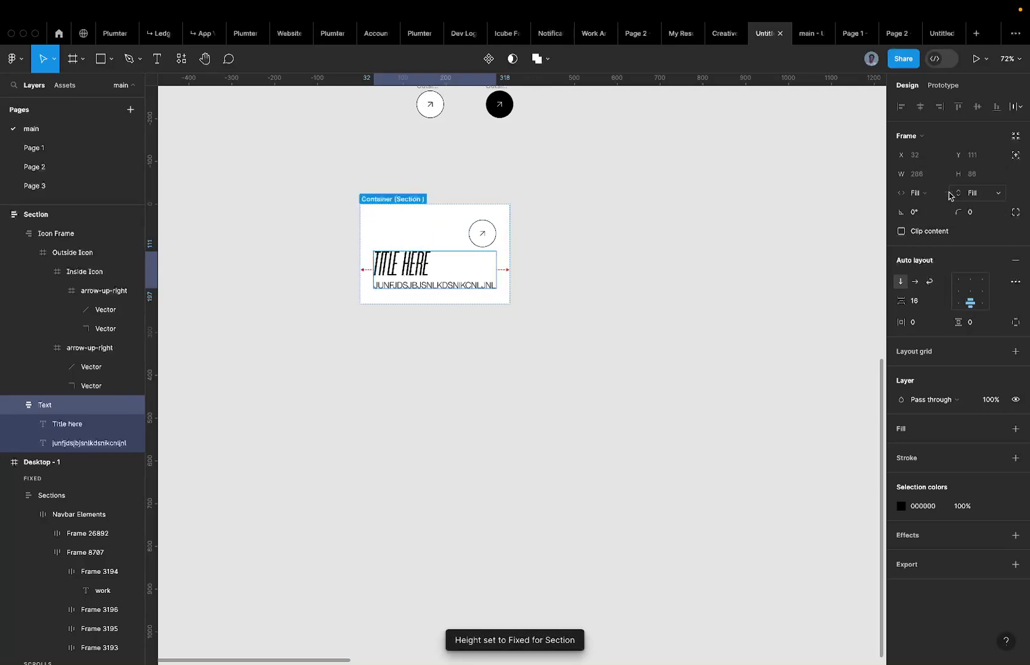
{"action": "key", "text": "Escape"}
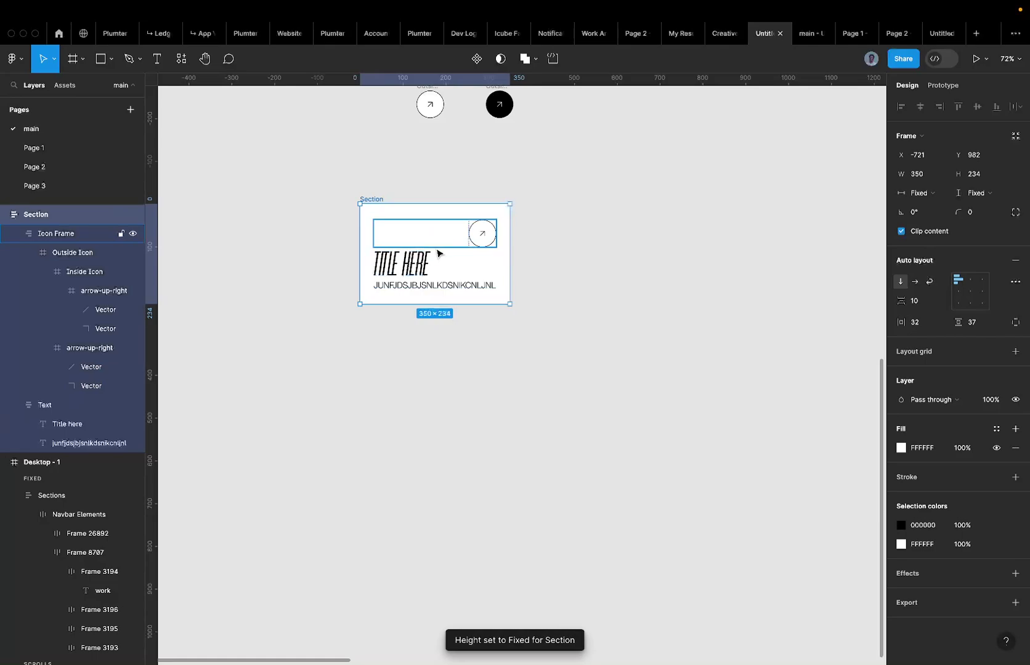
{"action": "scroll", "coordinate": [431, 258], "scroll_direction": "up", "scroll_amount": 5}
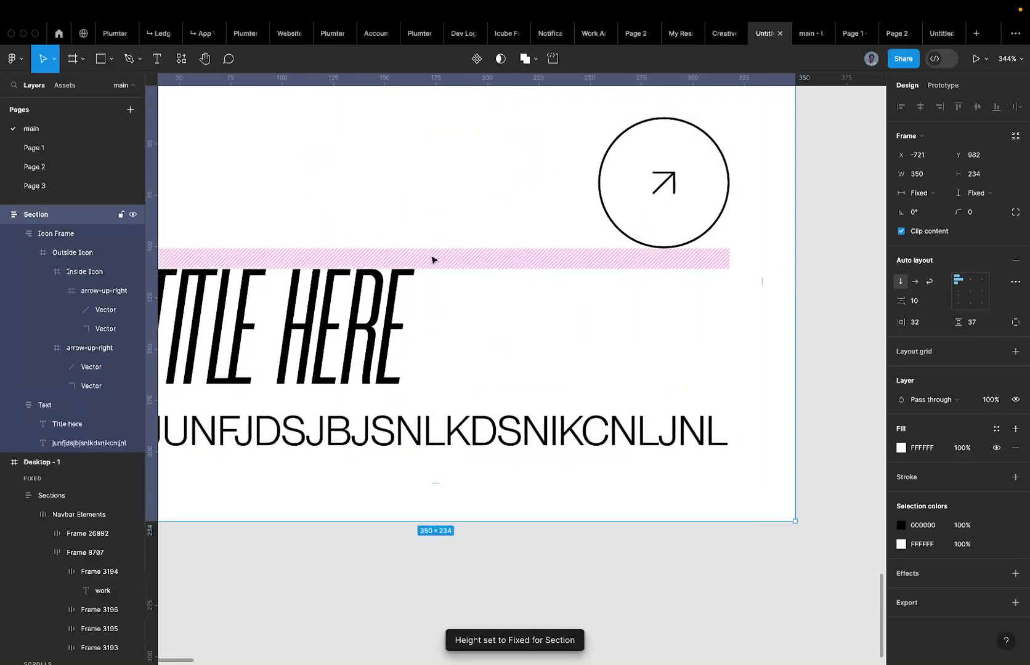
{"action": "left_click", "coordinate": [436, 255]}
{"action": "type", "text": "0"}
{"action": "key", "text": "Escape"}
Alt-drag the Section card to place a duplicate directly to its right.
{"action": "scroll", "coordinate": [425, 300], "scroll_direction": "down", "scroll_amount": 5}
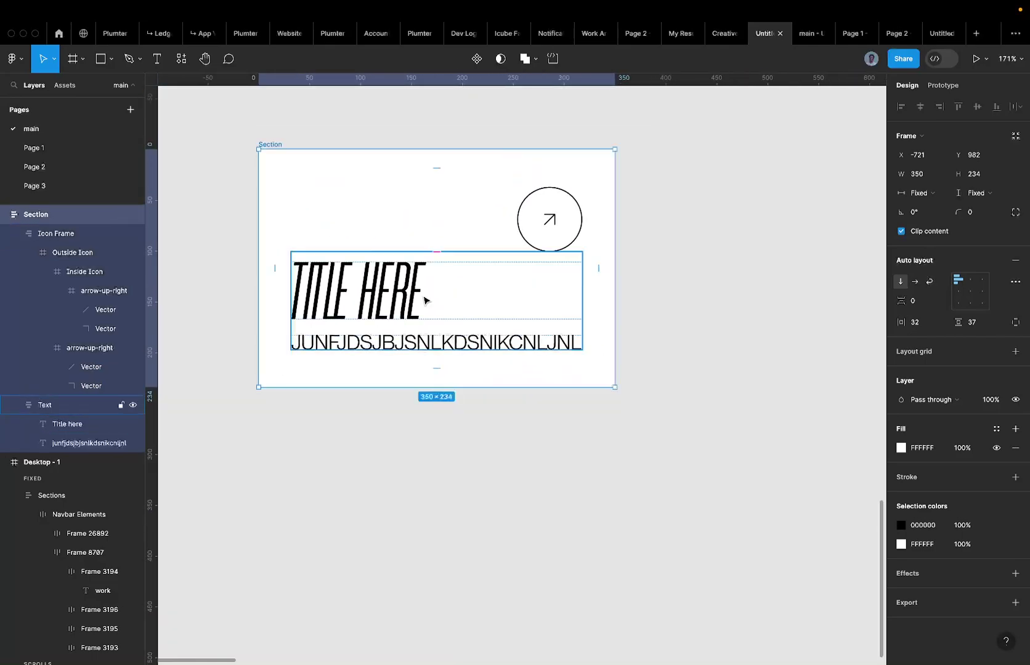
{"action": "double_click", "coordinate": [423, 300]}
{"action": "left_click", "coordinate": [409, 240]}
{"action": "left_click", "coordinate": [412, 299]}
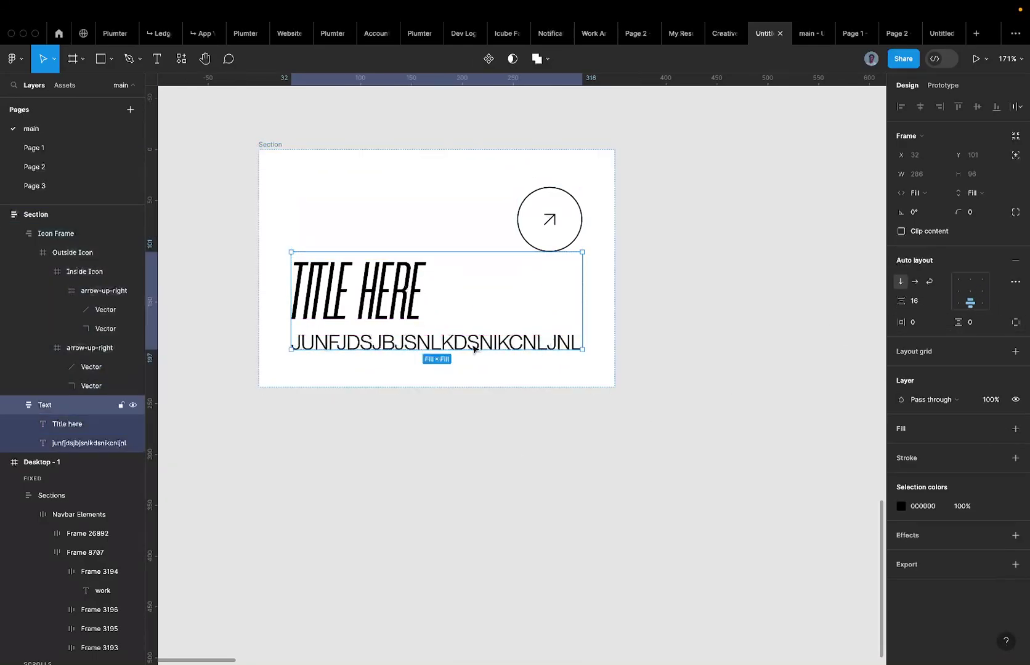
{"action": "scroll", "coordinate": [473, 354], "scroll_direction": "down", "scroll_amount": 5}
{"action": "left_click", "coordinate": [388, 248]}
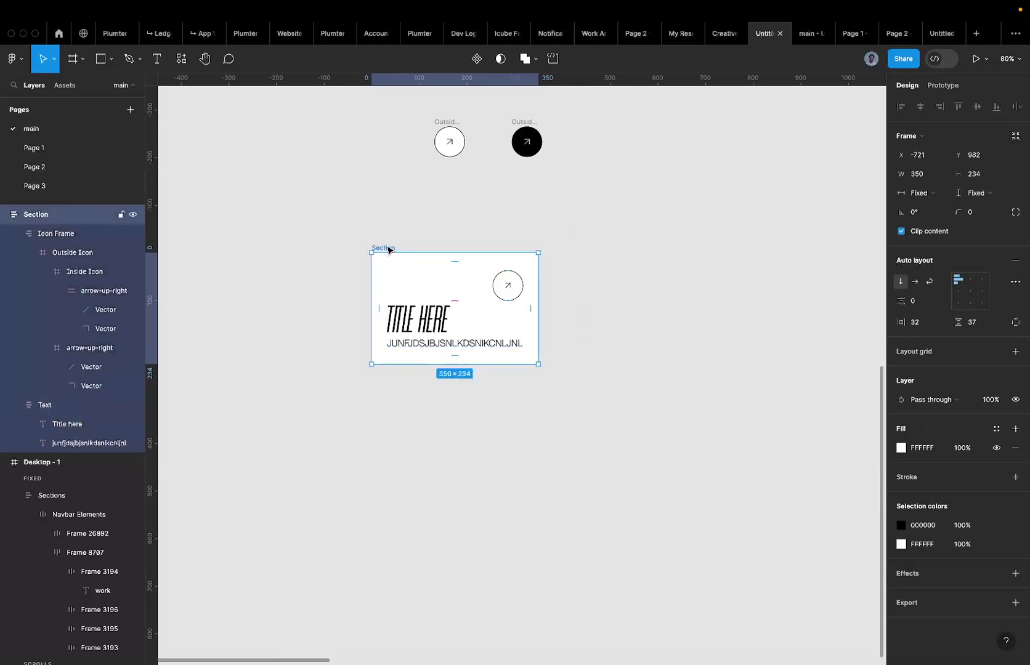
{"action": "scroll", "coordinate": [389, 250], "scroll_direction": "down", "scroll_amount": 3}
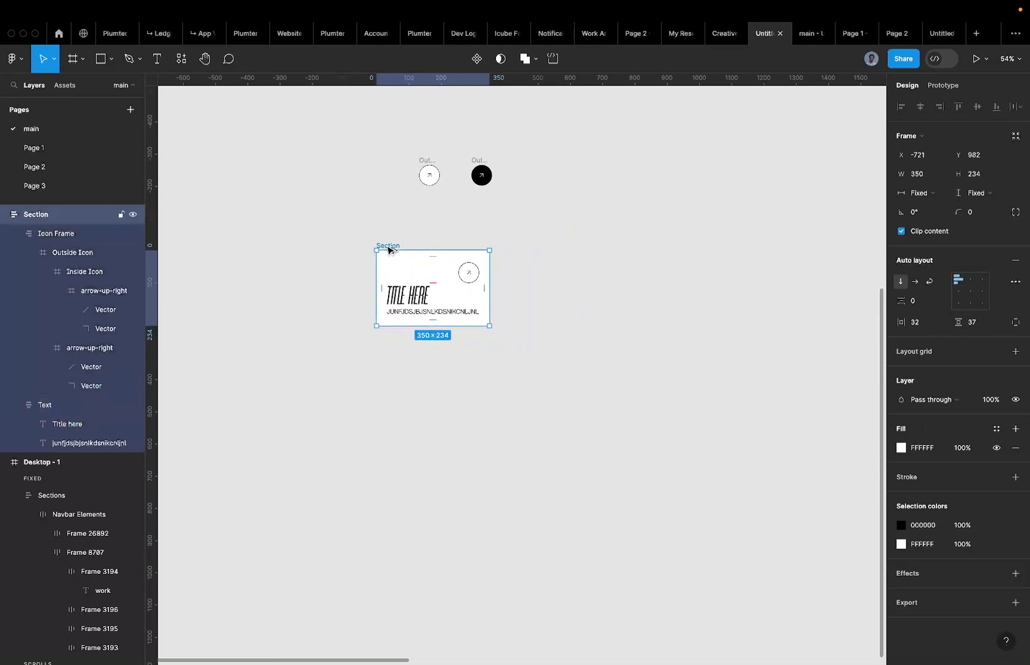
{"action": "left_click_drag", "start_coordinate": [388, 249], "coordinate": [510, 245]}
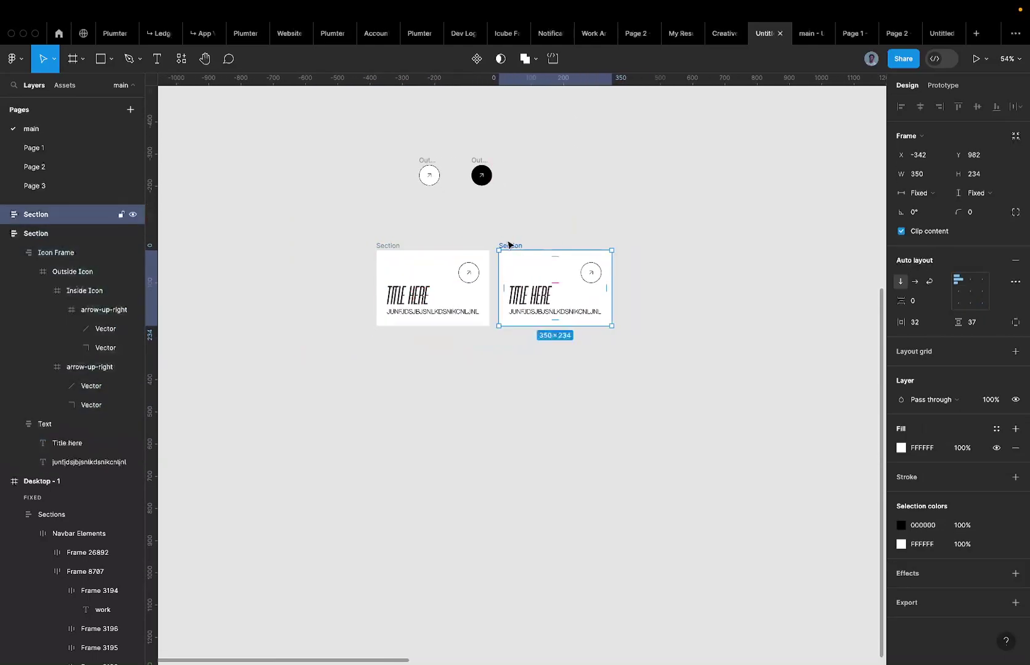
Zoom to the black Outside Icon and rotate its arrow -90° to point down-right.
{"action": "left_click", "coordinate": [482, 162]}
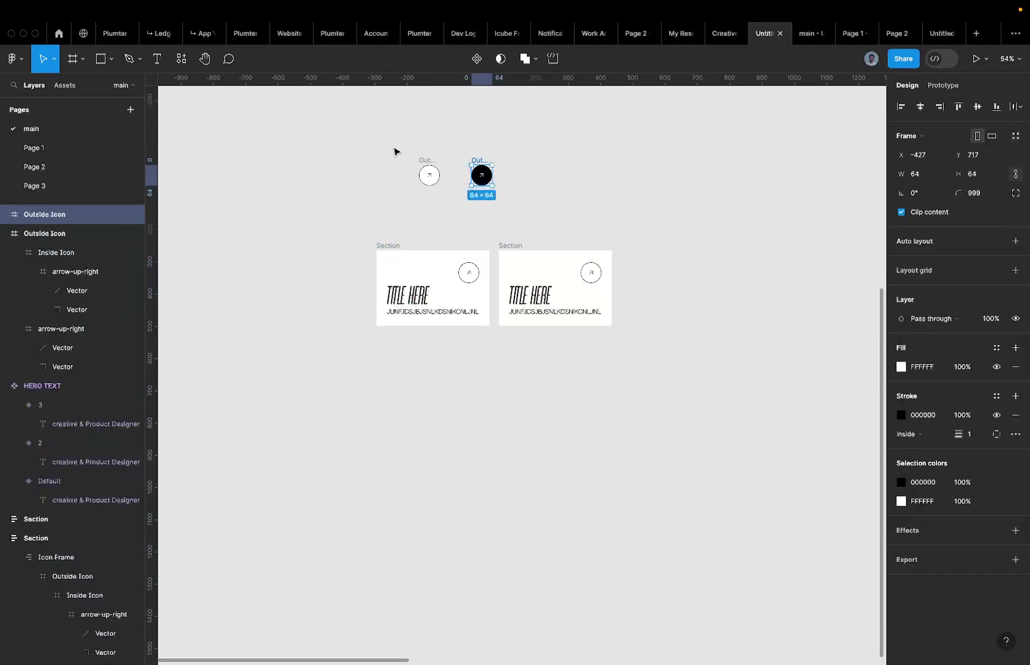
{"action": "scroll", "coordinate": [490, 161], "scroll_direction": "up", "scroll_amount": 3}
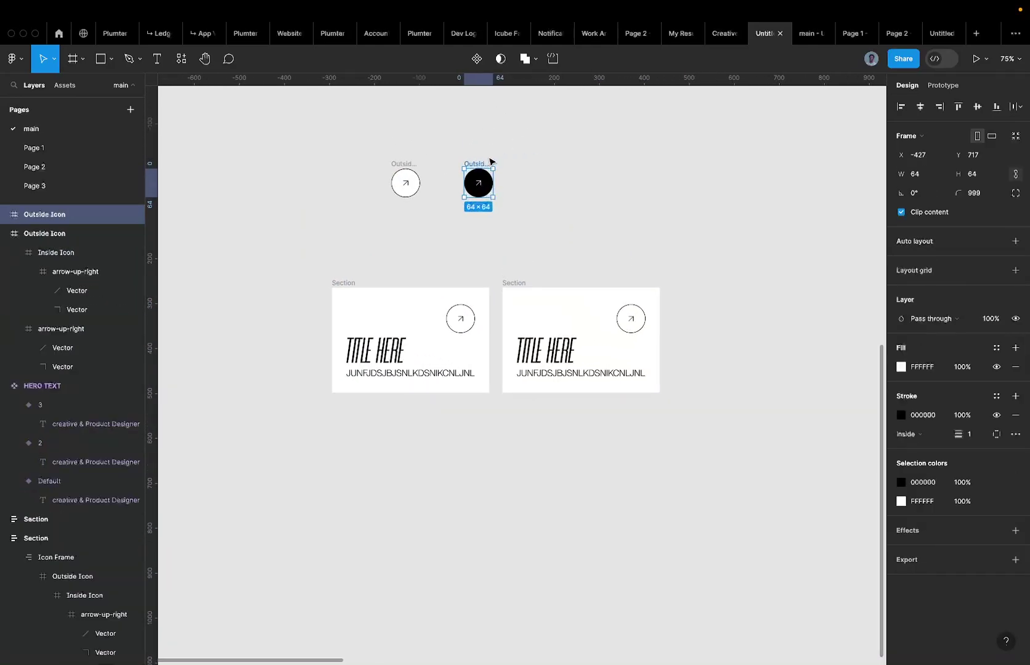
{"action": "key", "text": "shift+2"}
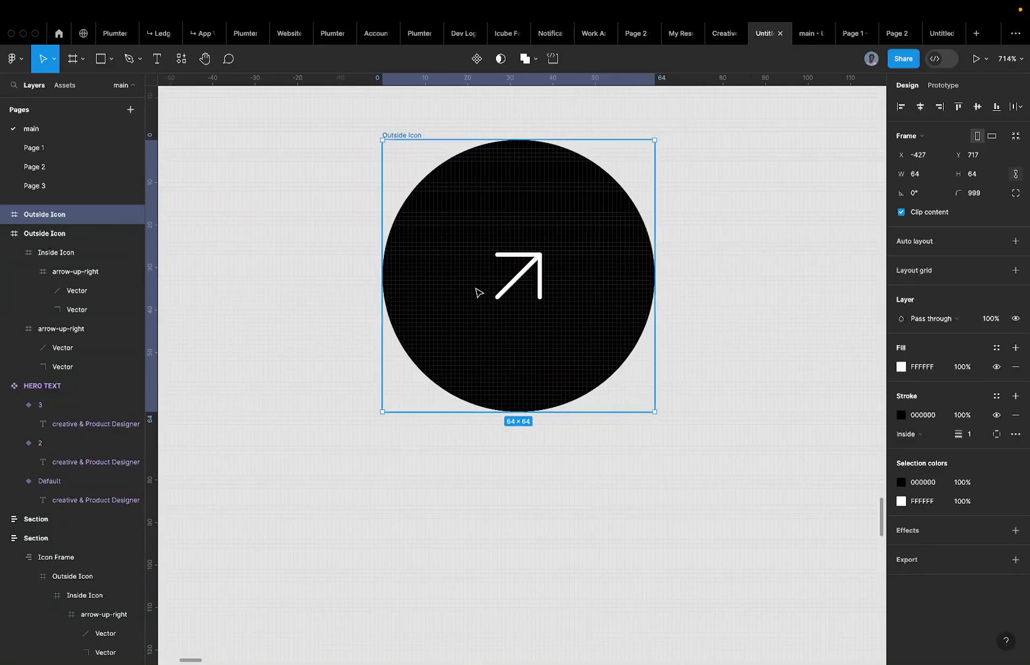
{"action": "scroll", "coordinate": [476, 292], "scroll_direction": "down", "scroll_amount": 5}
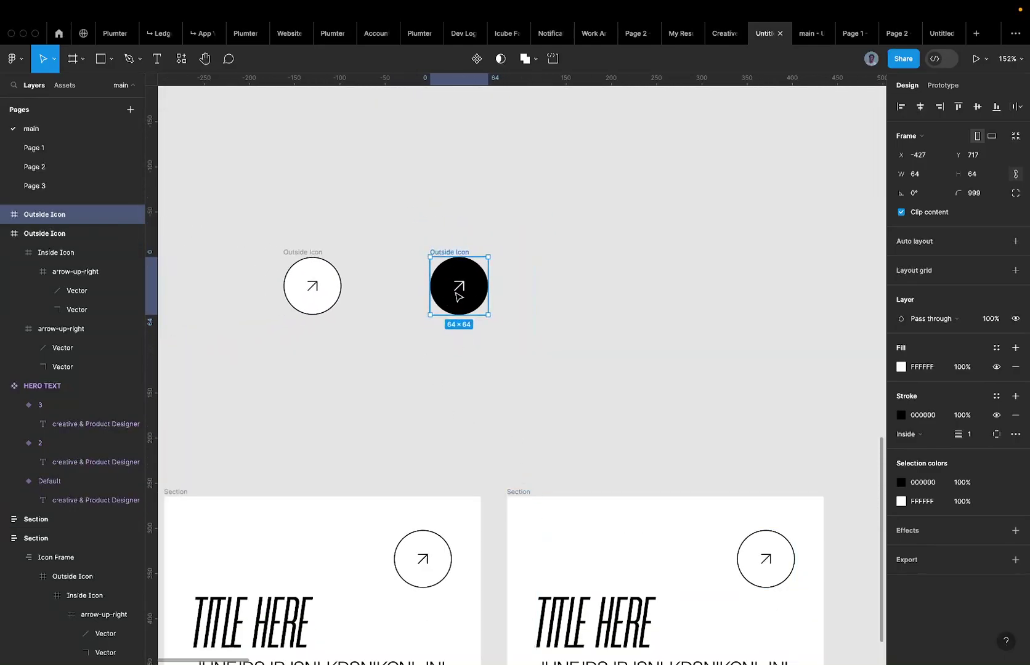
{"action": "scroll", "coordinate": [461, 283], "scroll_direction": "up", "scroll_amount": 3}
{"action": "double_click", "coordinate": [460, 283]}
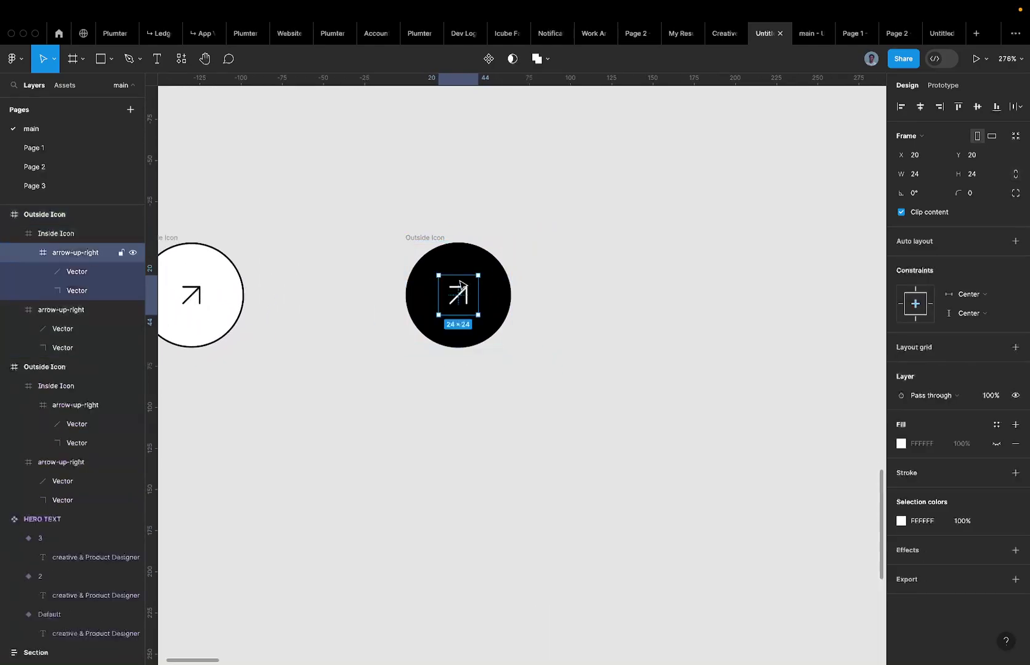
{"action": "scroll", "coordinate": [464, 273], "scroll_direction": "up", "scroll_amount": 2}
{"action": "scroll", "coordinate": [464, 273], "scroll_direction": "up", "scroll_amount": 1}
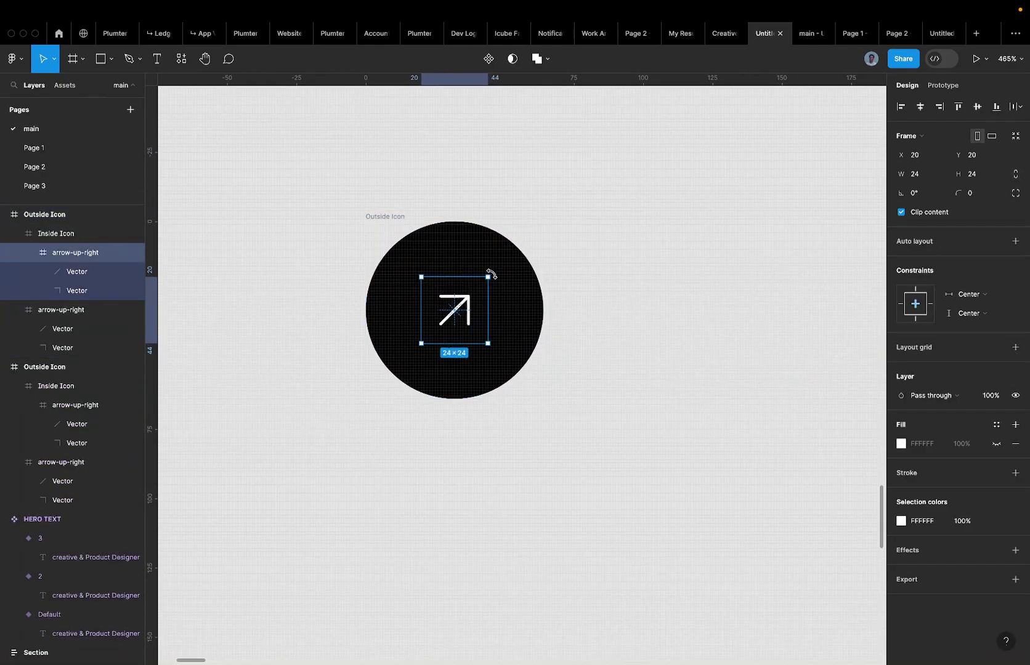
{"action": "left_click_drag", "start_coordinate": [490, 274], "coordinate": [493, 348]}
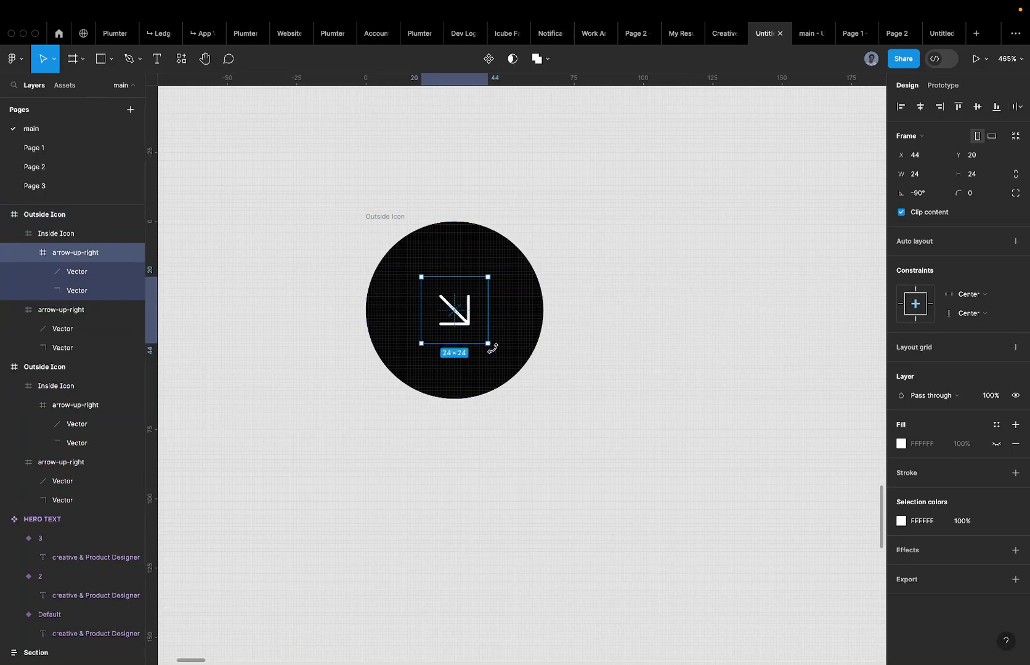
{"action": "scroll", "coordinate": [493, 348], "scroll_direction": "down", "scroll_amount": 3}
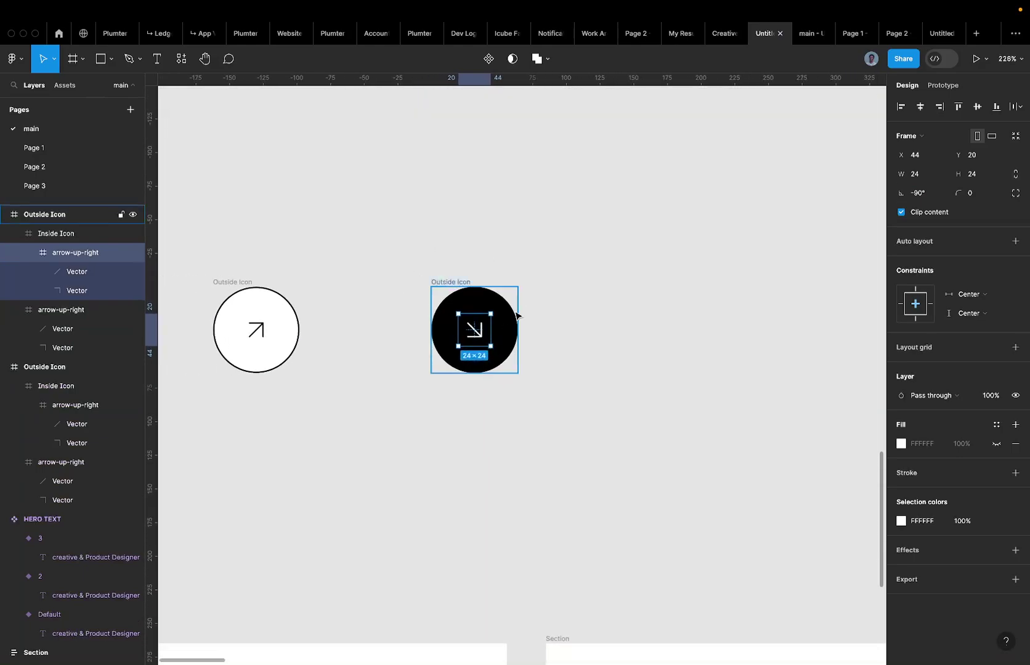
{"action": "left_click", "coordinate": [554, 317]}
{"action": "scroll", "coordinate": [554, 317], "scroll_direction": "down", "scroll_amount": 4}
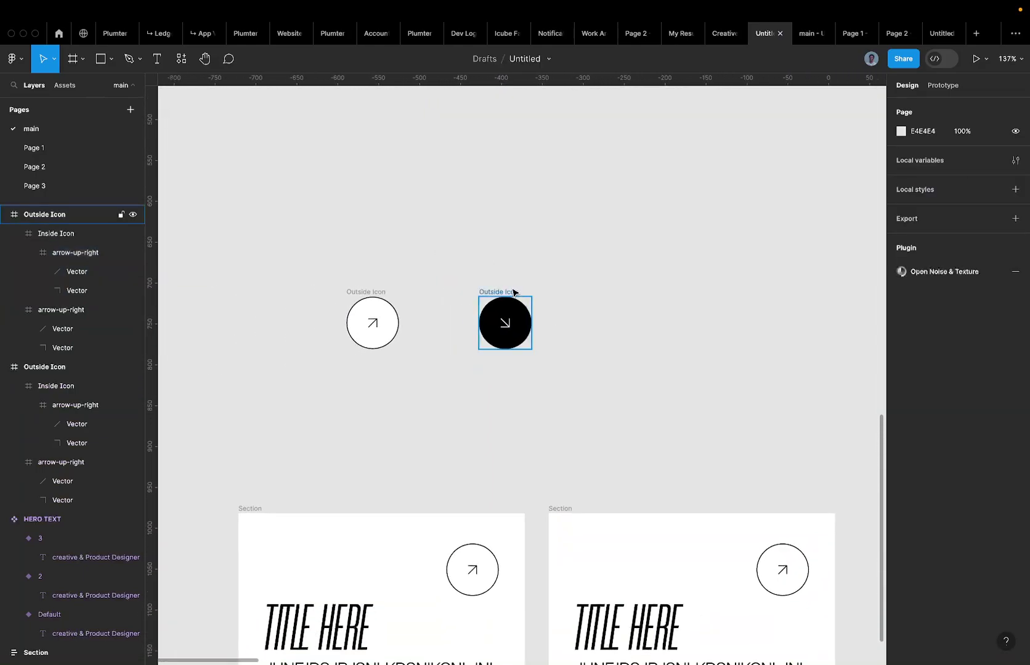
Replace the right card's icon with the black down-right arrow circle.
{"action": "left_click", "coordinate": [513, 292]}
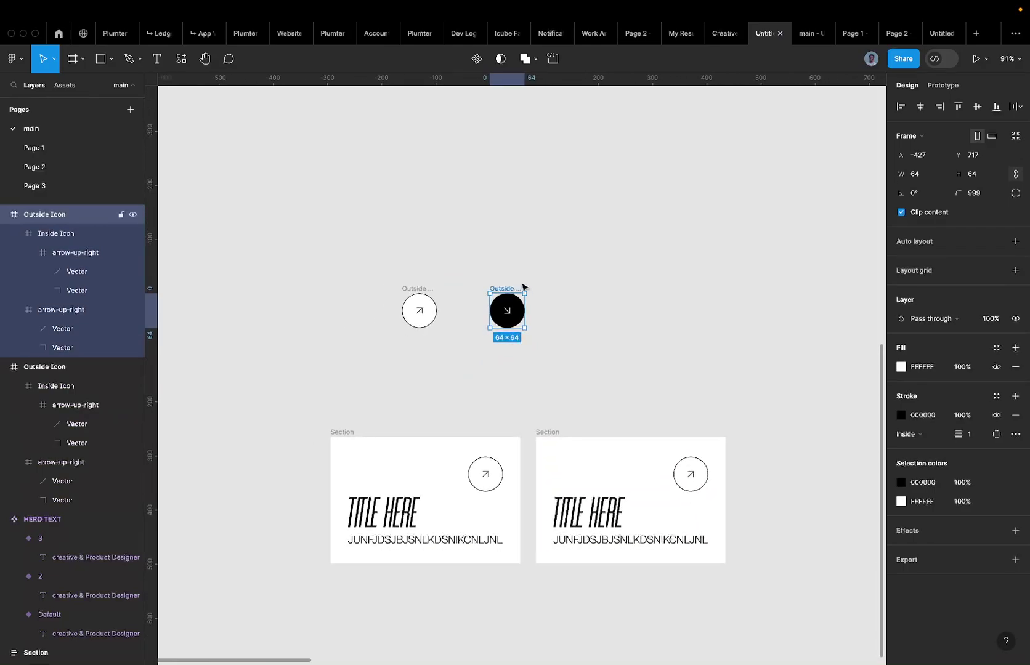
{"action": "left_click", "coordinate": [592, 516]}
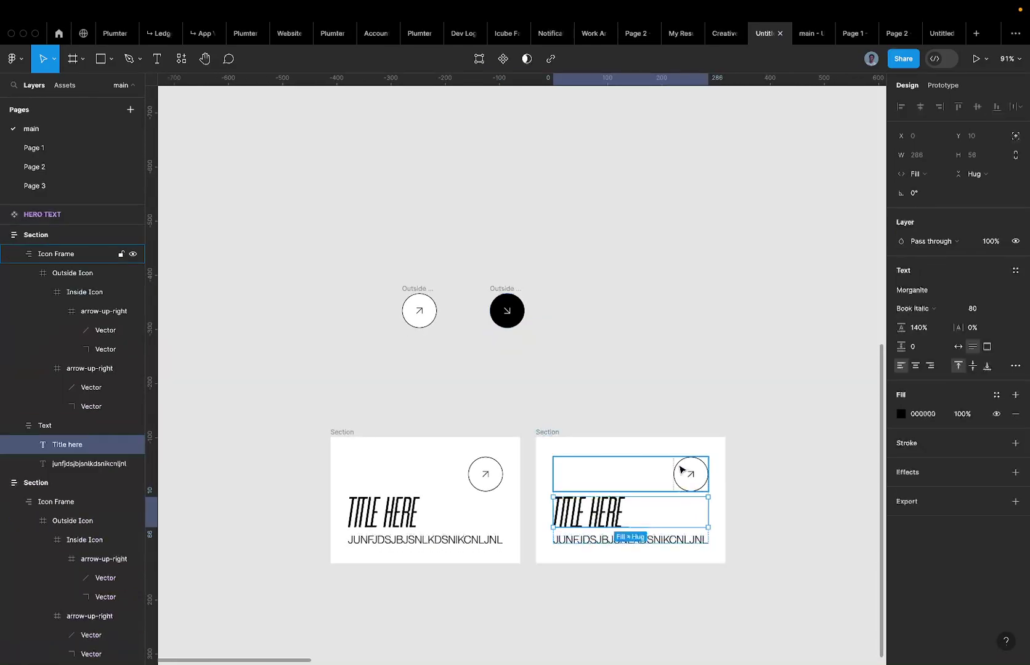
{"action": "left_click", "coordinate": [680, 470]}
{"action": "left_click", "coordinate": [681, 470]}
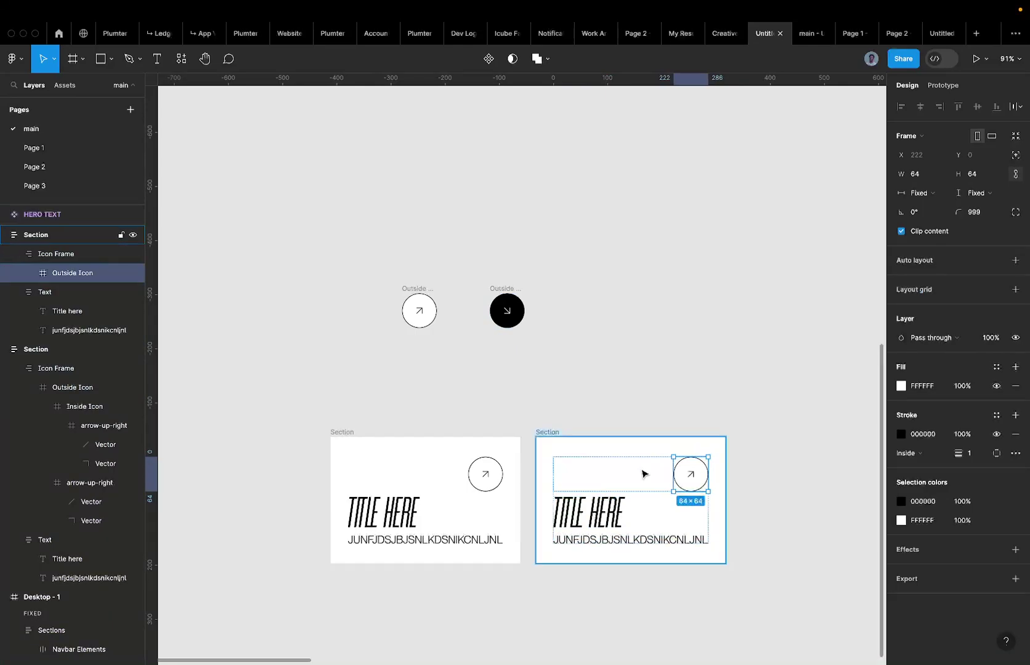
{"action": "left_click", "coordinate": [689, 510]}
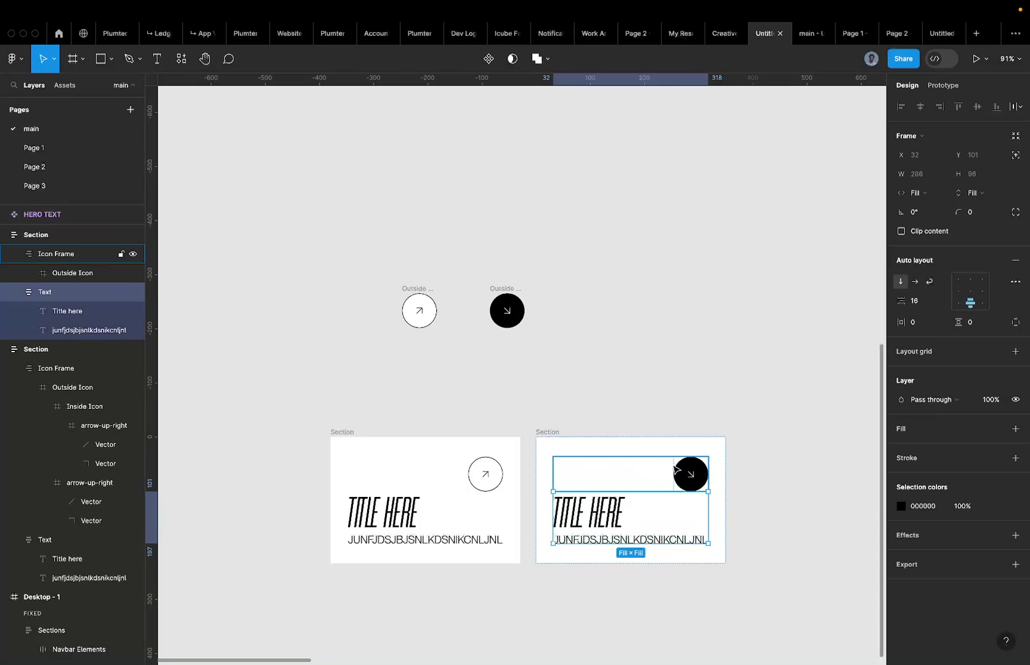
{"action": "scroll", "coordinate": [699, 476], "scroll_direction": "down", "scroll_amount": 3}
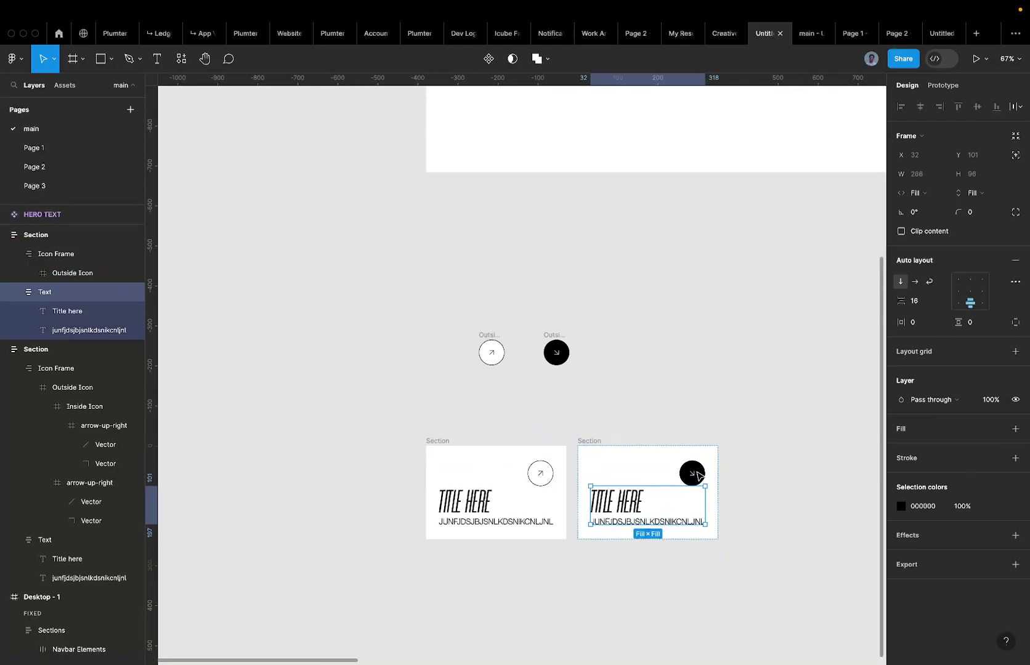
{"action": "scroll", "coordinate": [688, 428], "scroll_direction": "down", "scroll_amount": 2}
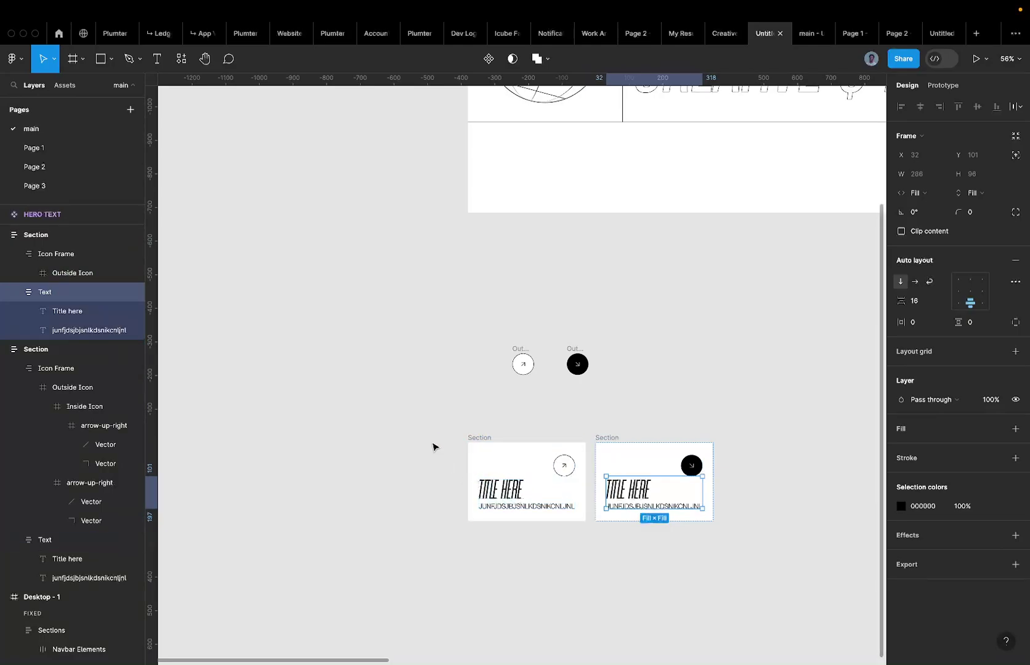
Combine both Section cards into a component set and name the second variant Hover.
{"action": "left_click_drag", "start_coordinate": [426, 431], "coordinate": [785, 537]}
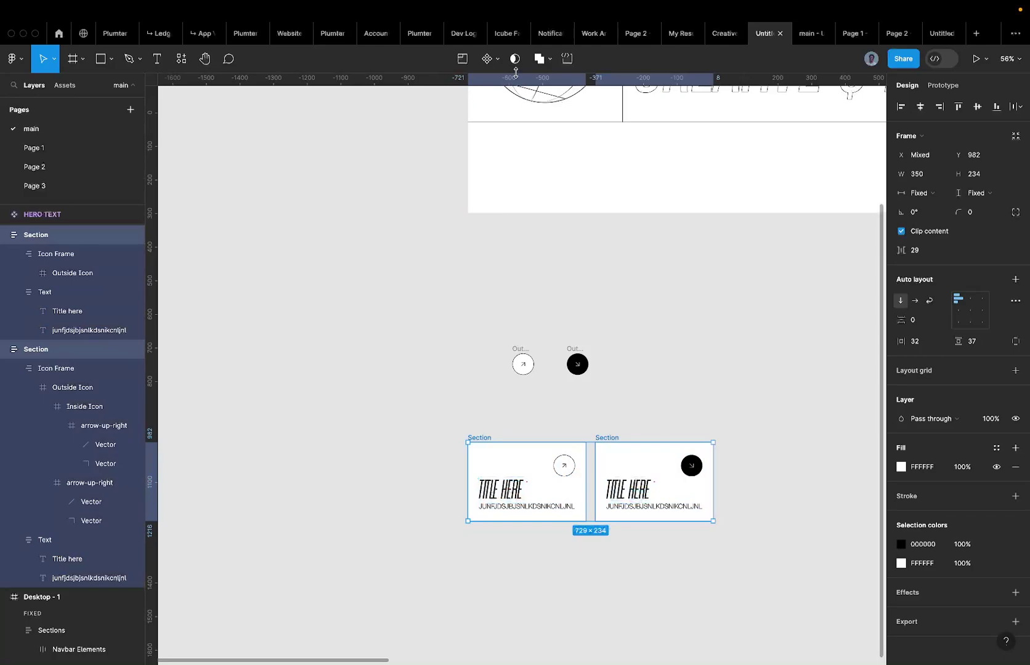
{"action": "left_click", "coordinate": [497, 61]}
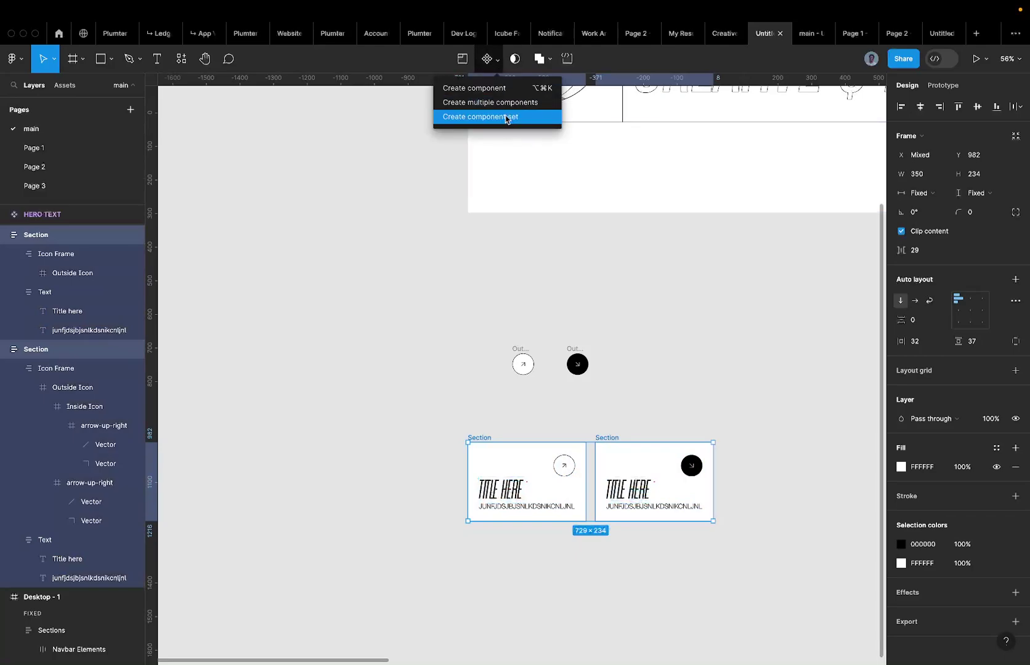
{"action": "left_click", "coordinate": [507, 120]}
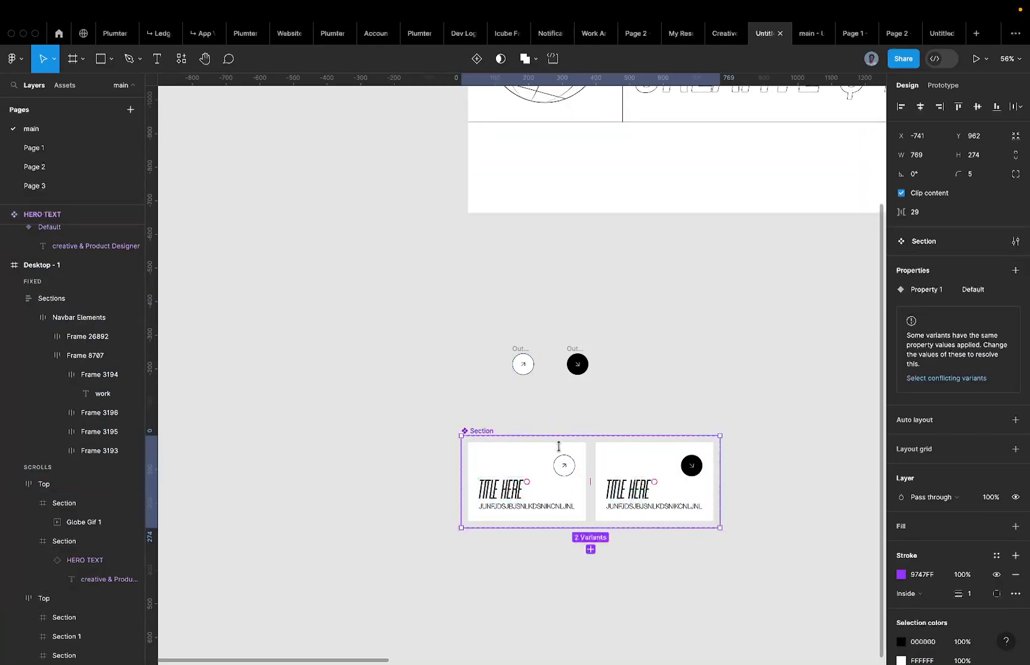
{"action": "left_click", "coordinate": [617, 481]}
{"action": "left_click", "coordinate": [967, 329]}
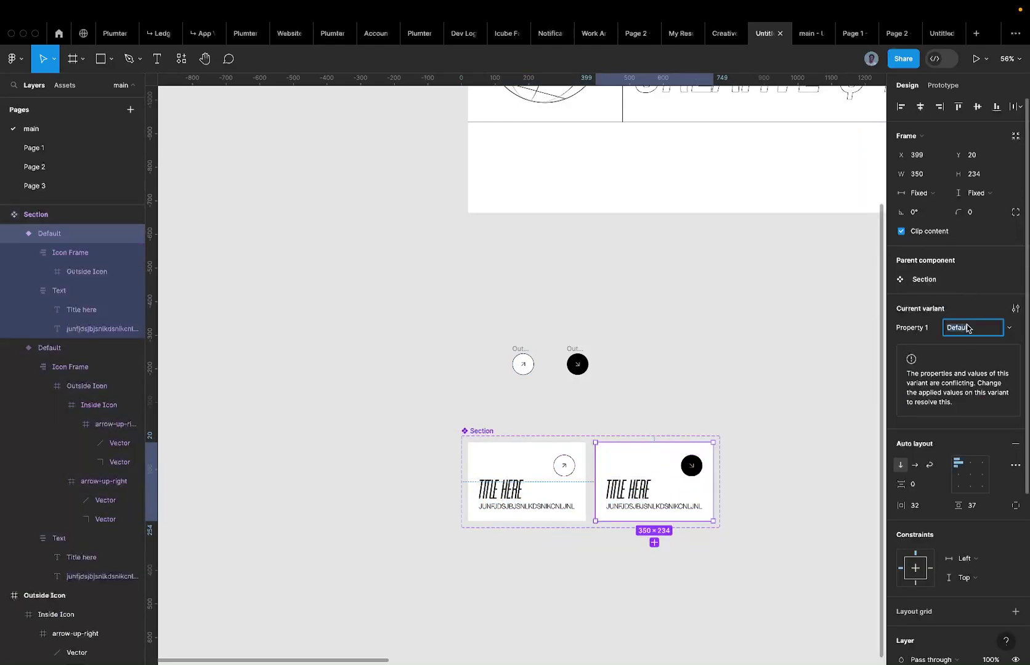
{"action": "type", "text": "Hover"}
{"action": "key", "text": "Return"}
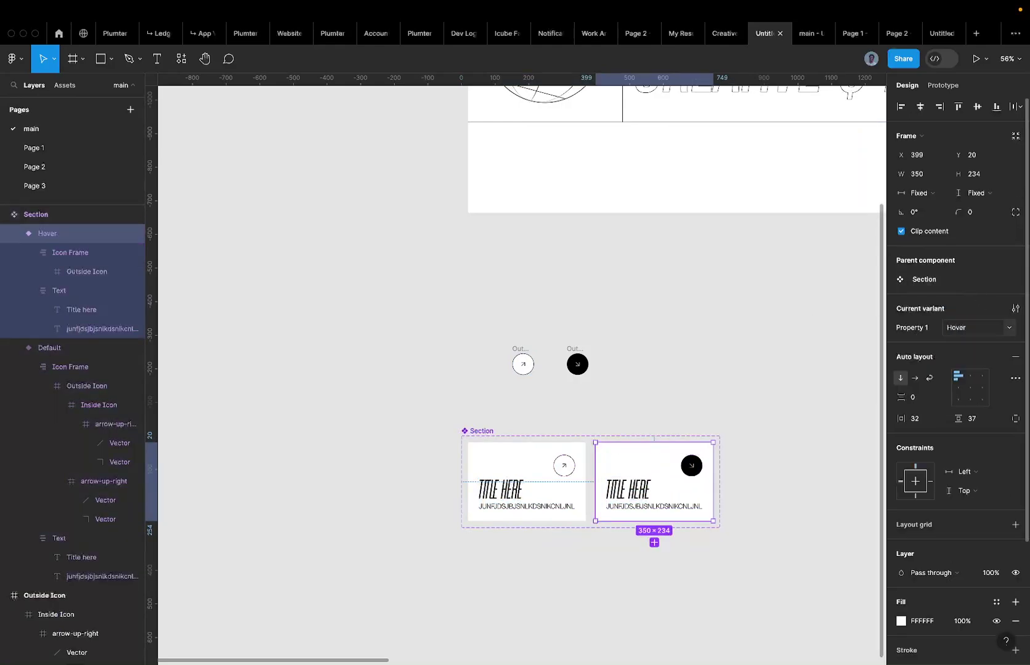
Select the Default variant and switch to the Prototype tab.
{"action": "left_click", "coordinate": [561, 463]}
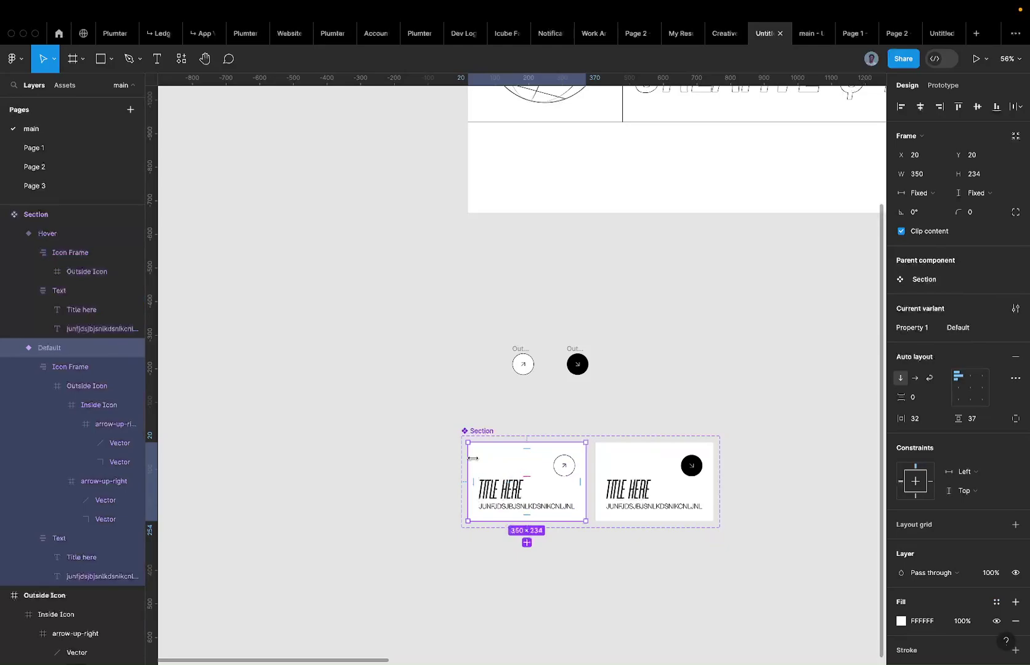
{"action": "left_click", "coordinate": [710, 510]}
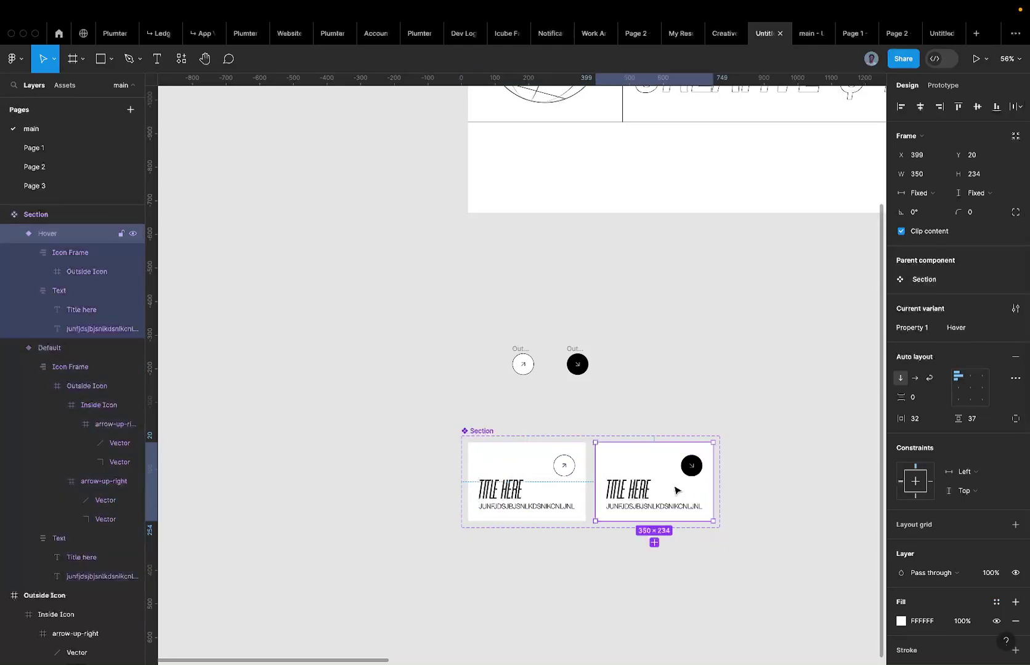
{"action": "left_click", "coordinate": [564, 474]}
{"action": "scroll", "coordinate": [547, 472], "scroll_direction": "down", "scroll_amount": 3}
{"action": "scroll", "coordinate": [547, 472], "scroll_direction": "right", "scroll_amount": 2}
{"action": "scroll", "coordinate": [545, 472], "scroll_direction": "down", "scroll_amount": 1}
{"action": "scroll", "coordinate": [545, 472], "scroll_direction": "right", "scroll_amount": 1}
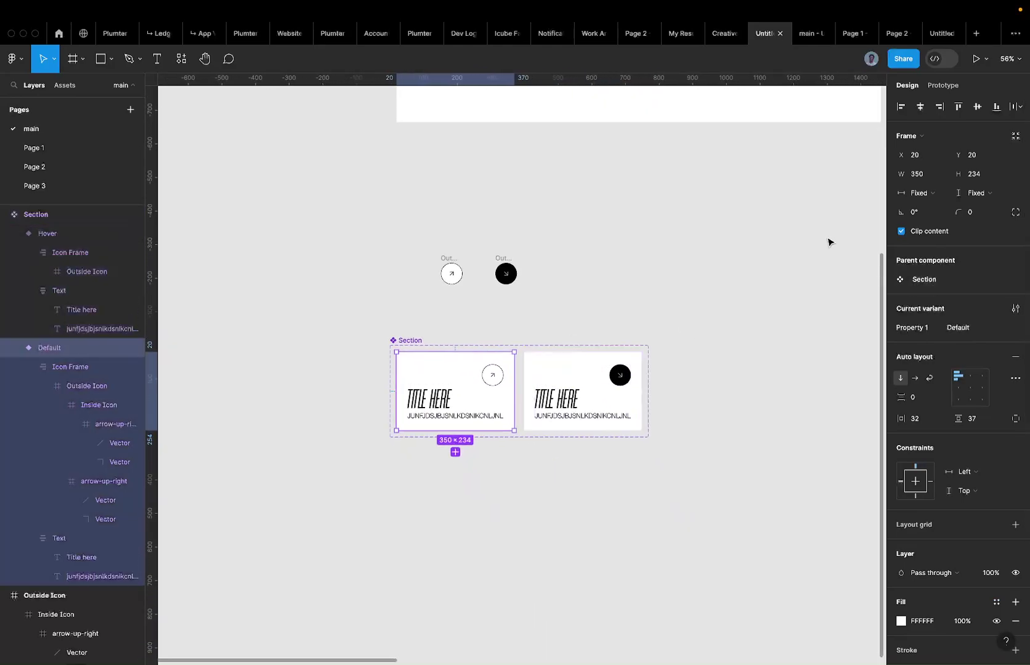
{"action": "left_click", "coordinate": [942, 85]}
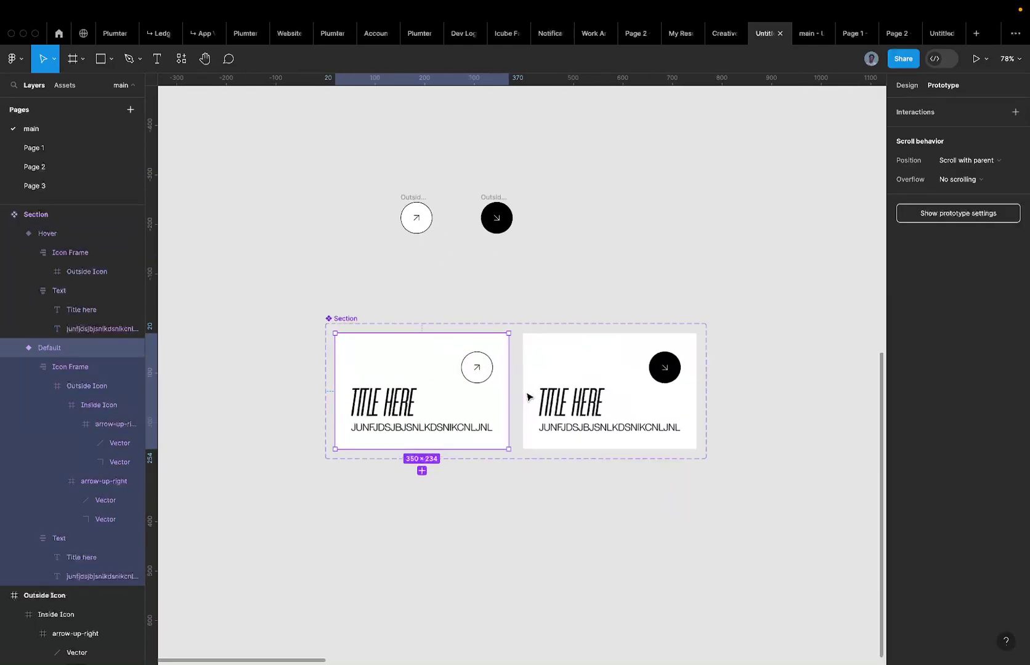
Link the Default variant to Hover with a While hovering trigger.
{"action": "scroll", "coordinate": [526, 395], "scroll_direction": "up", "scroll_amount": 5}
{"action": "left_click_drag", "start_coordinate": [493, 391], "coordinate": [588, 402]}
{"action": "left_click_drag", "start_coordinate": [590, 402], "coordinate": [589, 403]}
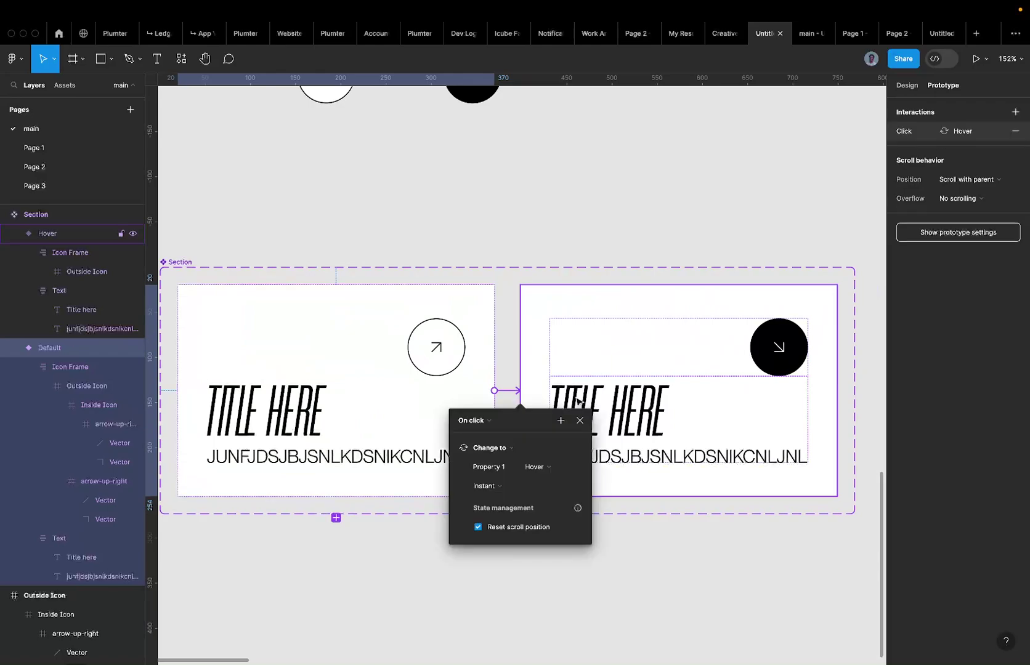
{"action": "left_click", "coordinate": [471, 424]}
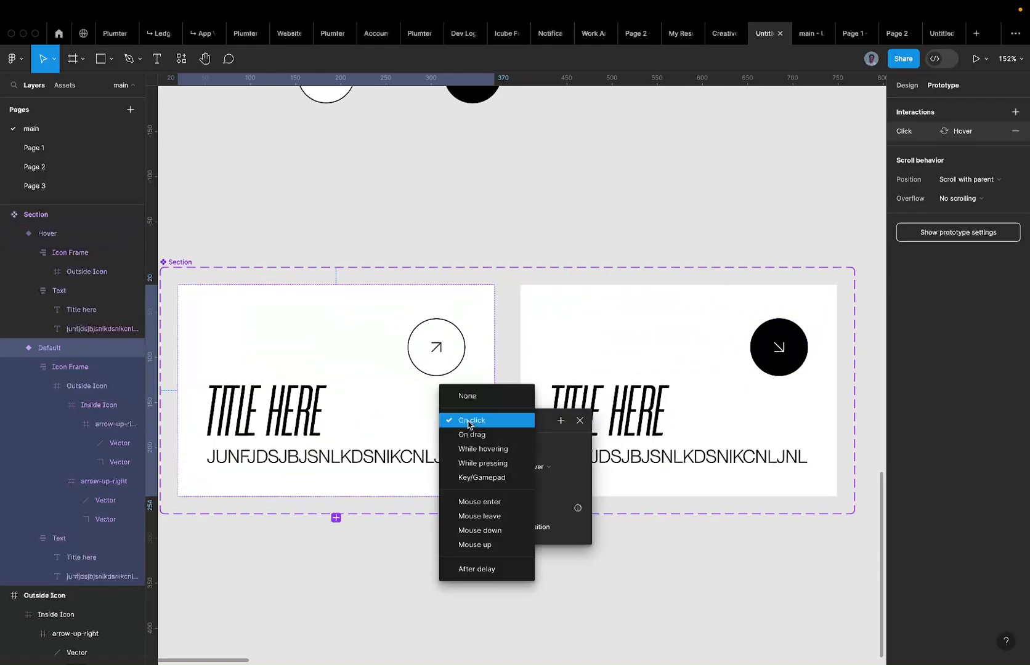
{"action": "left_click", "coordinate": [475, 450]}
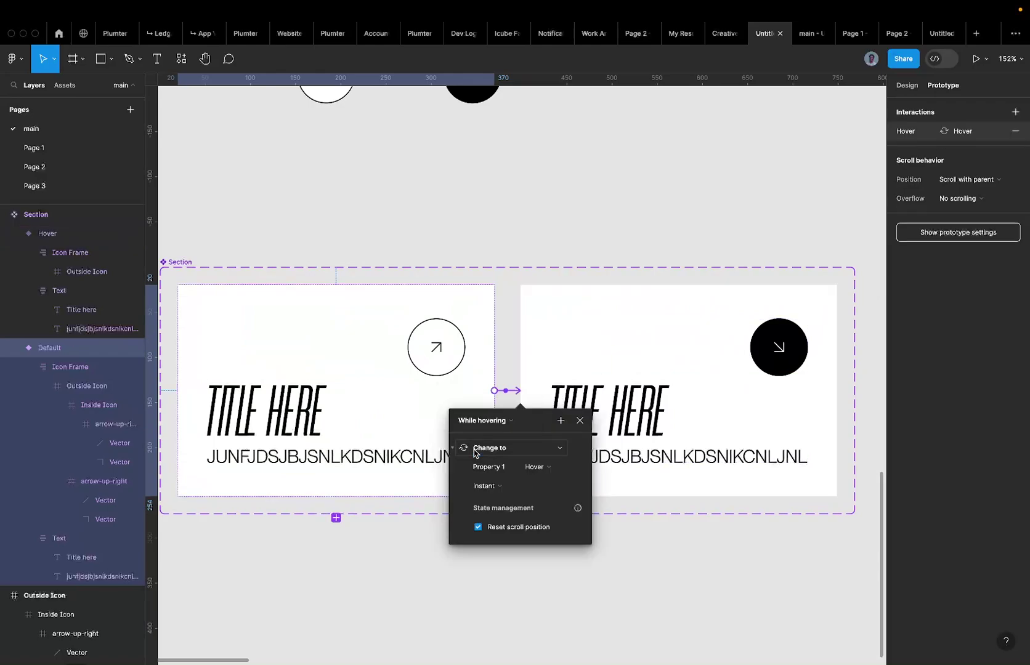
Set the transition to Smart animate, Ease out, 400ms.
{"action": "left_click", "coordinate": [483, 483]}
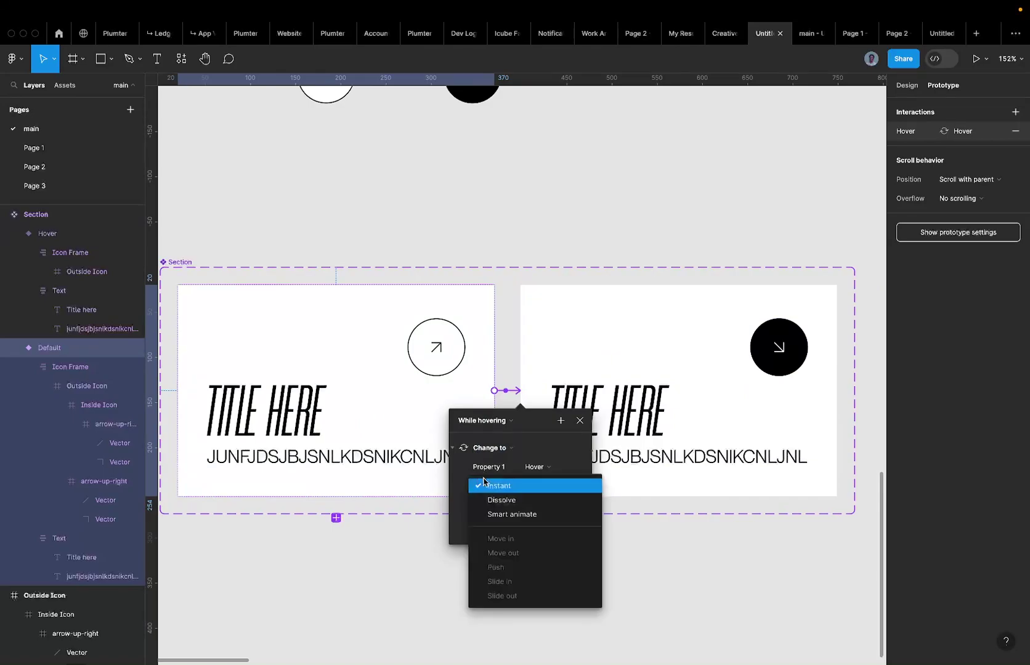
{"action": "left_click", "coordinate": [505, 515]}
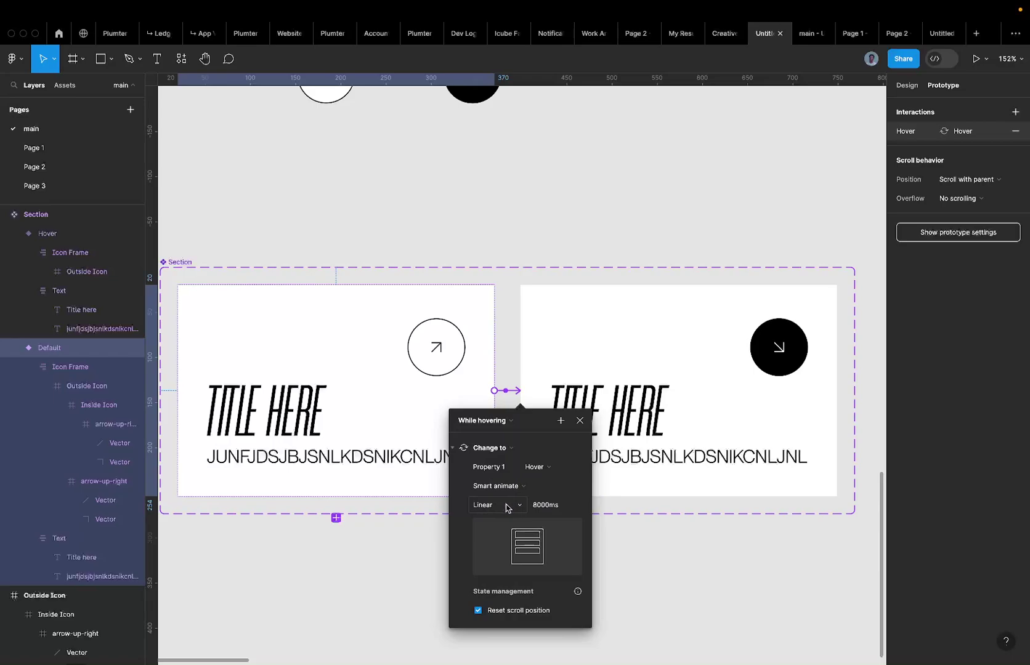
{"action": "left_click", "coordinate": [499, 509]}
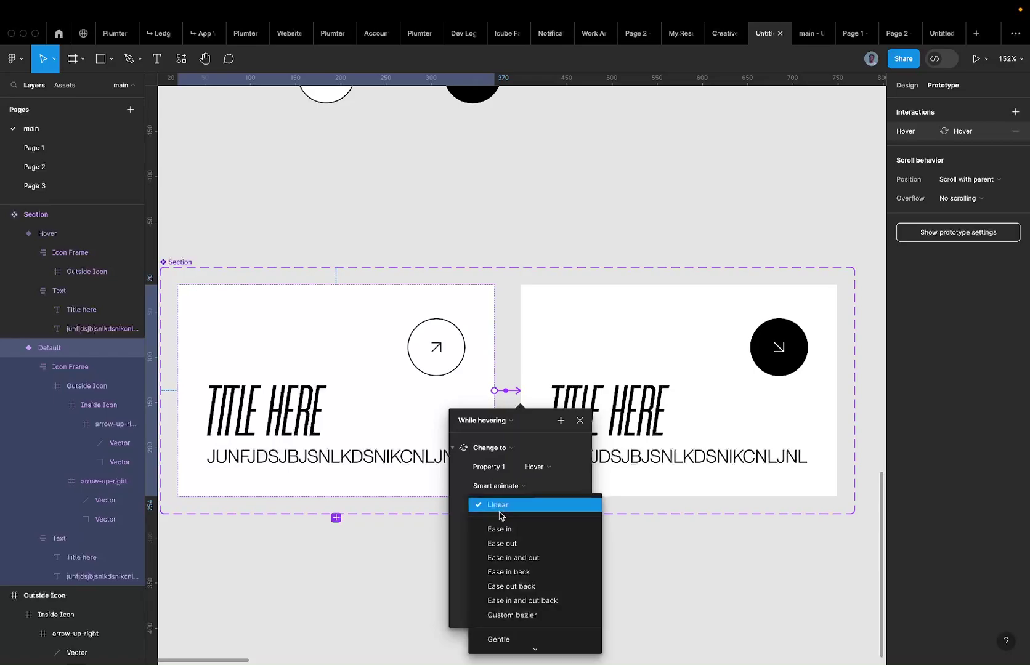
{"action": "left_click", "coordinate": [519, 543]}
{"action": "left_click", "coordinate": [551, 505]}
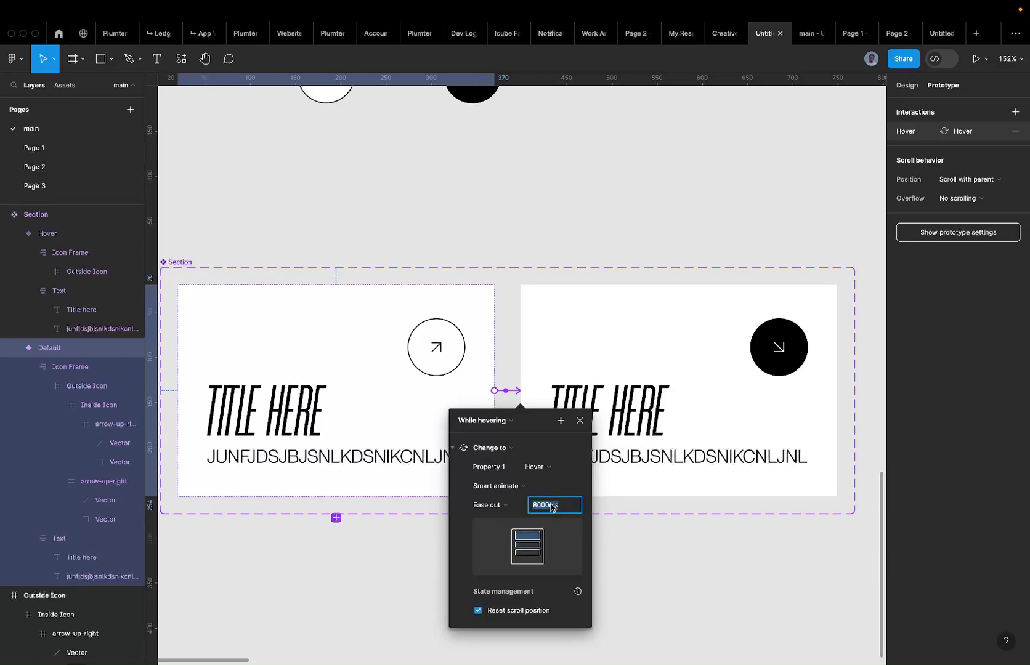
{"action": "type", "text": "400"}
{"action": "key", "text": "Return"}
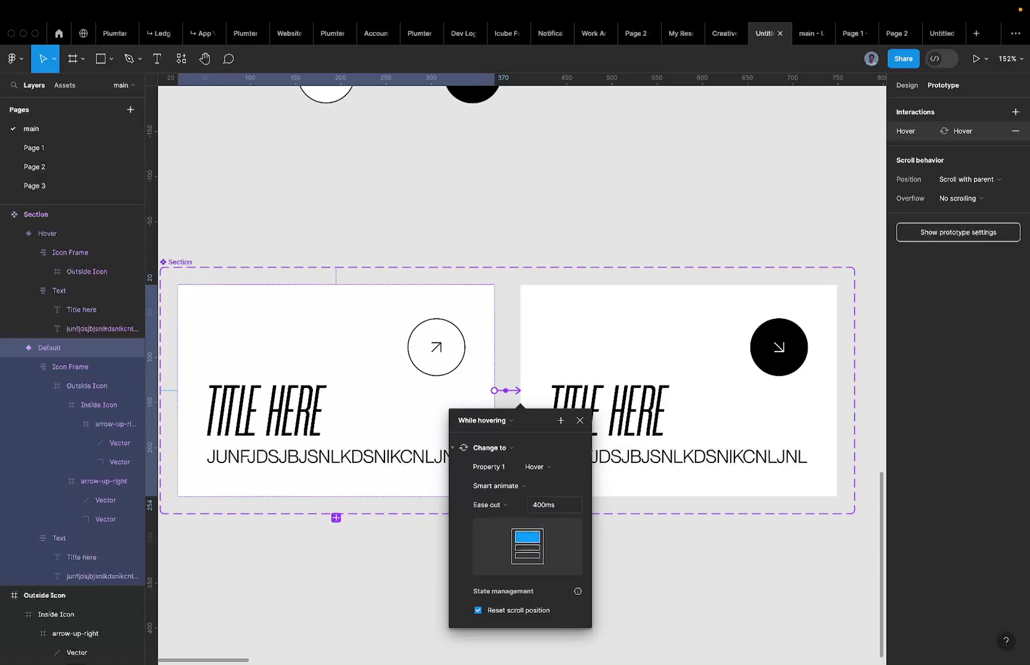
Close the interaction settings and return to the Default card's design properties.
{"action": "left_click", "coordinate": [465, 375]}
{"action": "scroll", "coordinate": [464, 376], "scroll_direction": "down", "scroll_amount": 5}
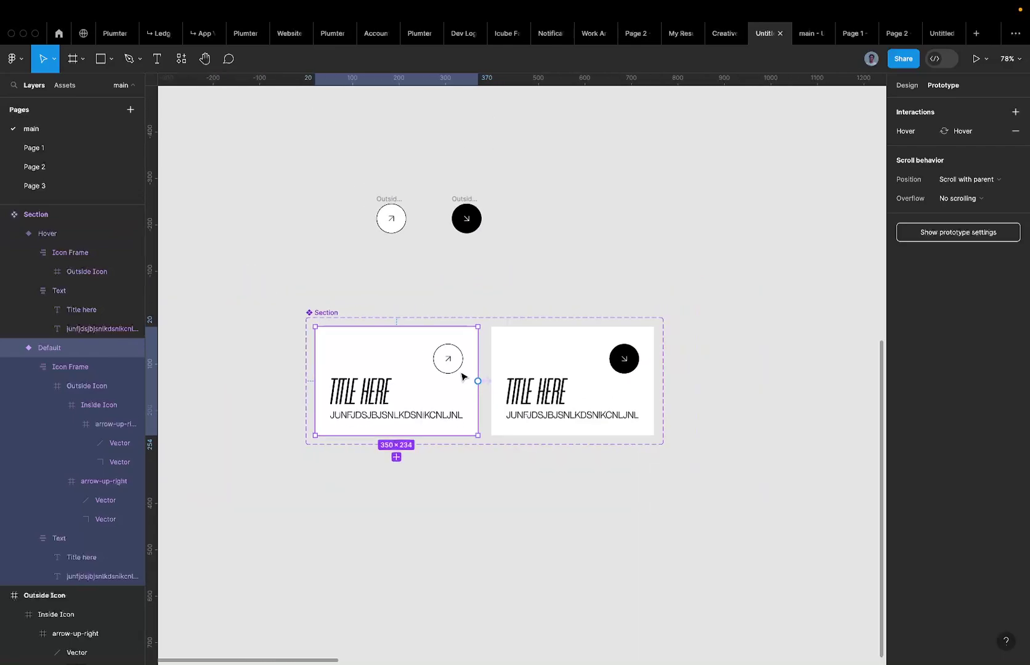
{"action": "left_click", "coordinate": [517, 353]}
{"action": "left_click", "coordinate": [369, 364]}
{"action": "left_click", "coordinate": [910, 85]}
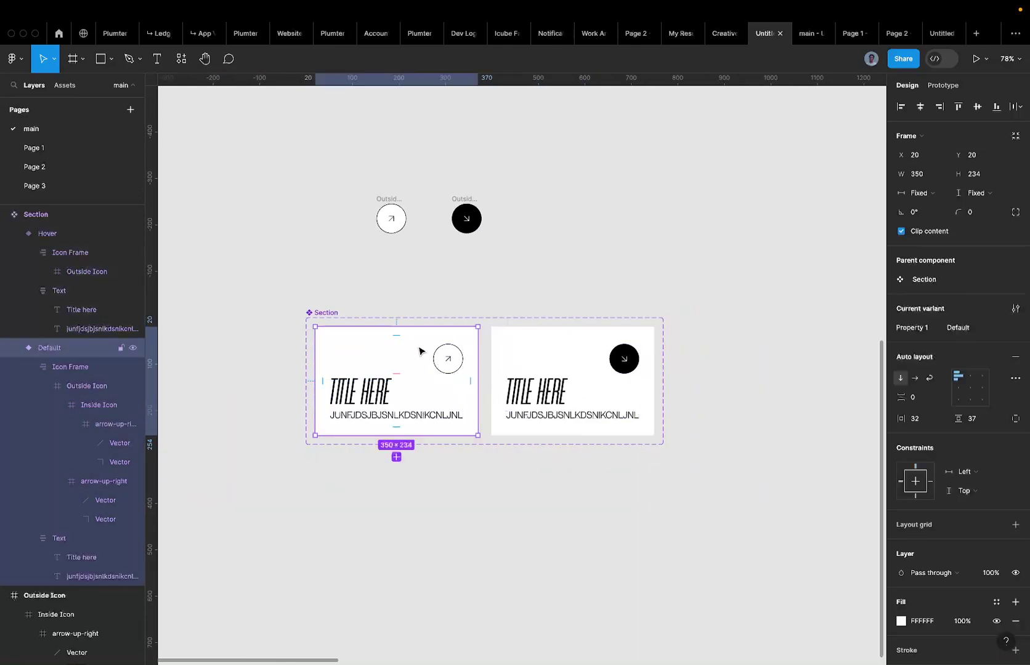
{"action": "scroll", "coordinate": [418, 351], "scroll_direction": "down", "scroll_amount": 3}
{"action": "scroll", "coordinate": [382, 375], "scroll_direction": "up", "scroll_amount": 3}
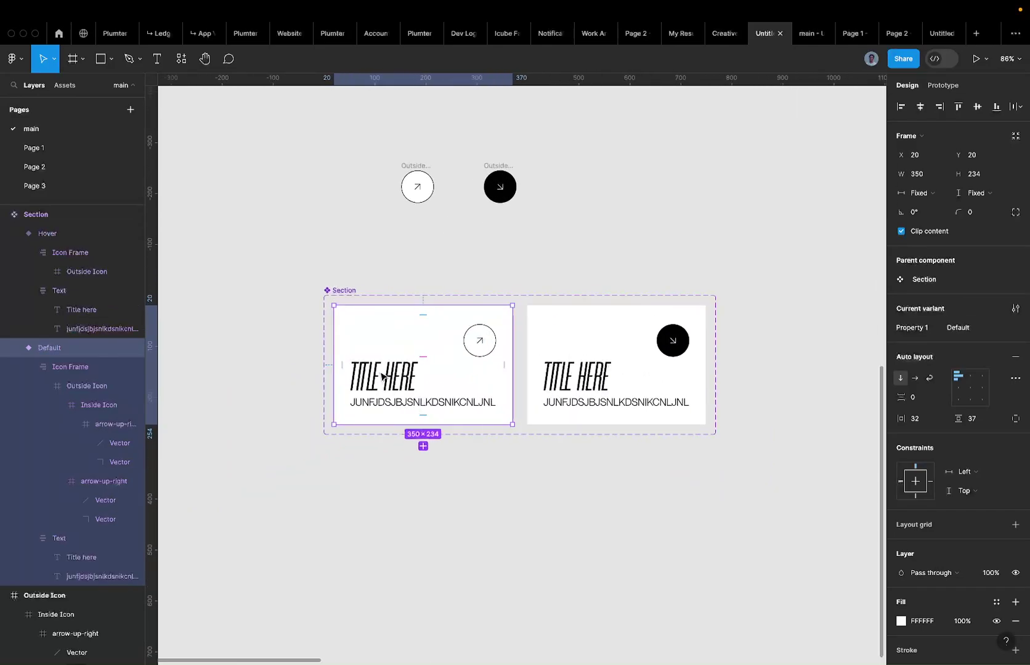
{"action": "double_click", "coordinate": [389, 377]}
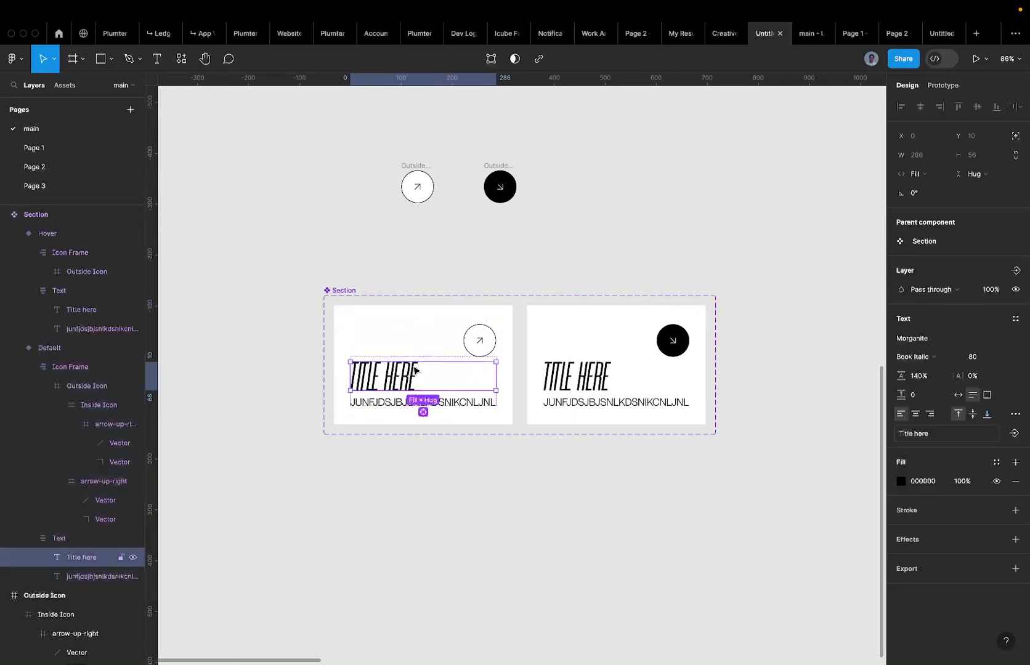
{"action": "left_click", "coordinate": [853, 33]}
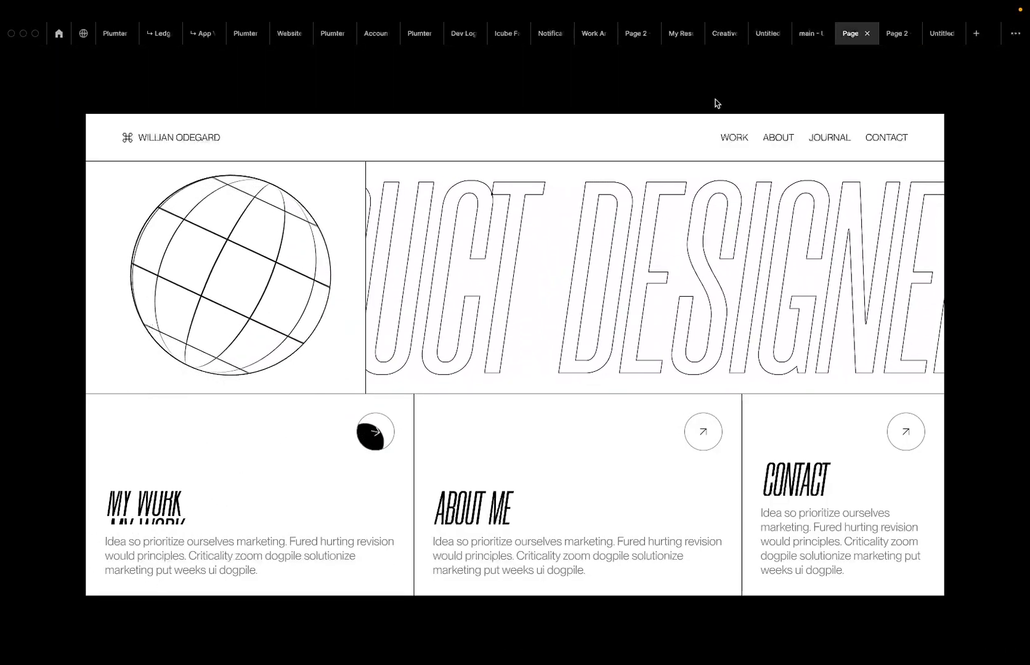
{"action": "left_click", "coordinate": [806, 40]}
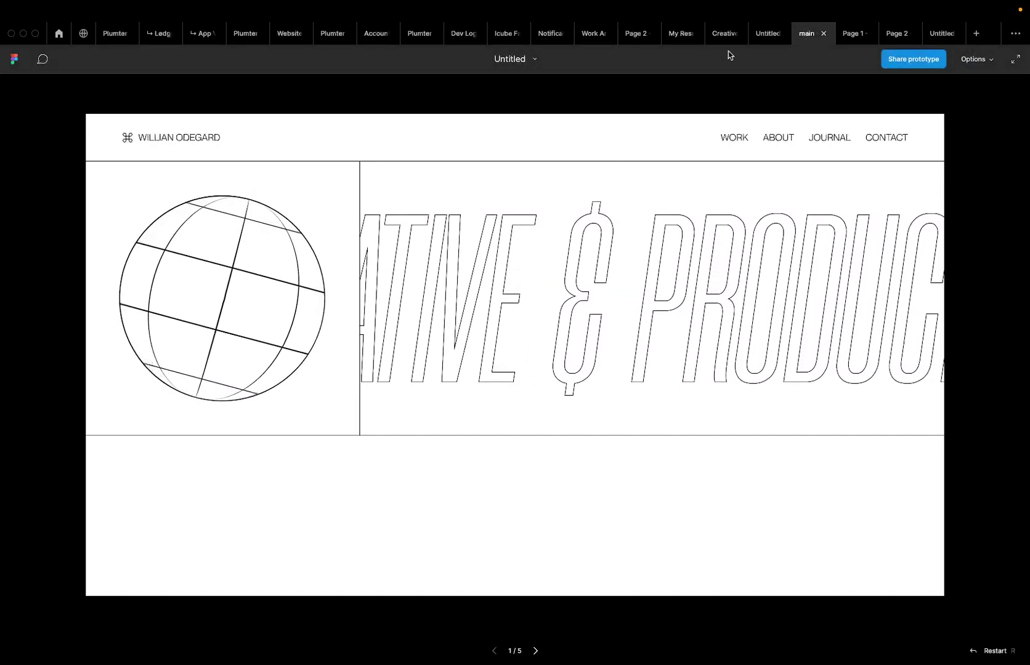
{"action": "left_click", "coordinate": [762, 33]}
{"action": "scroll", "coordinate": [394, 391], "scroll_direction": "up", "scroll_amount": 5}
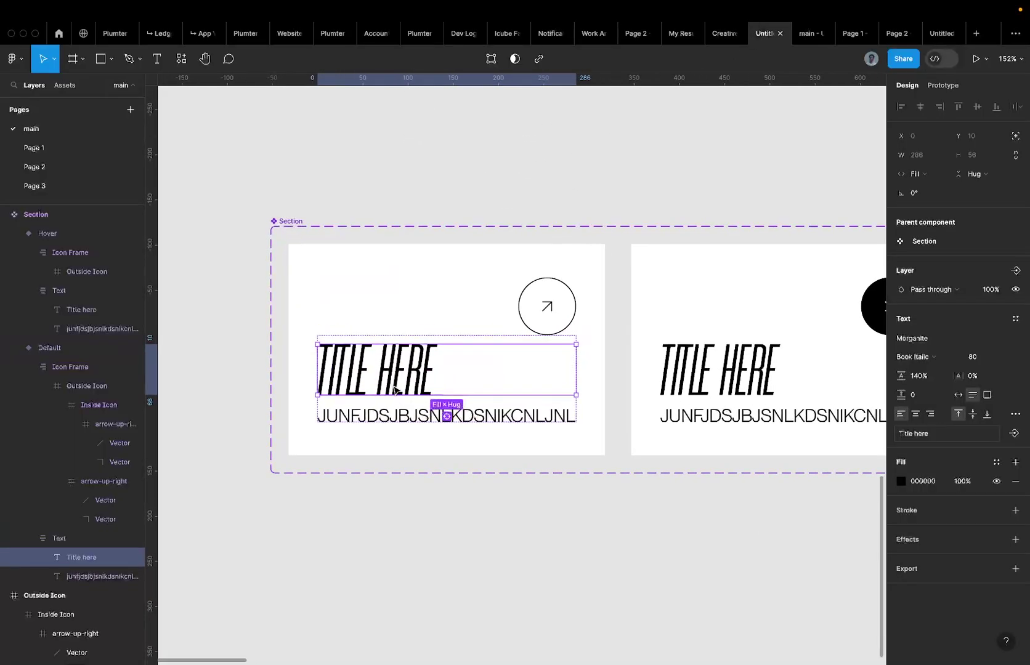
Wrap the Default card's title text in a new frame using Frame selection.
{"action": "left_click", "coordinate": [388, 421]}
{"action": "left_click", "coordinate": [364, 368]}
{"action": "scroll", "coordinate": [363, 369], "scroll_direction": "up", "scroll_amount": 4}
{"action": "key", "text": "Tab"}
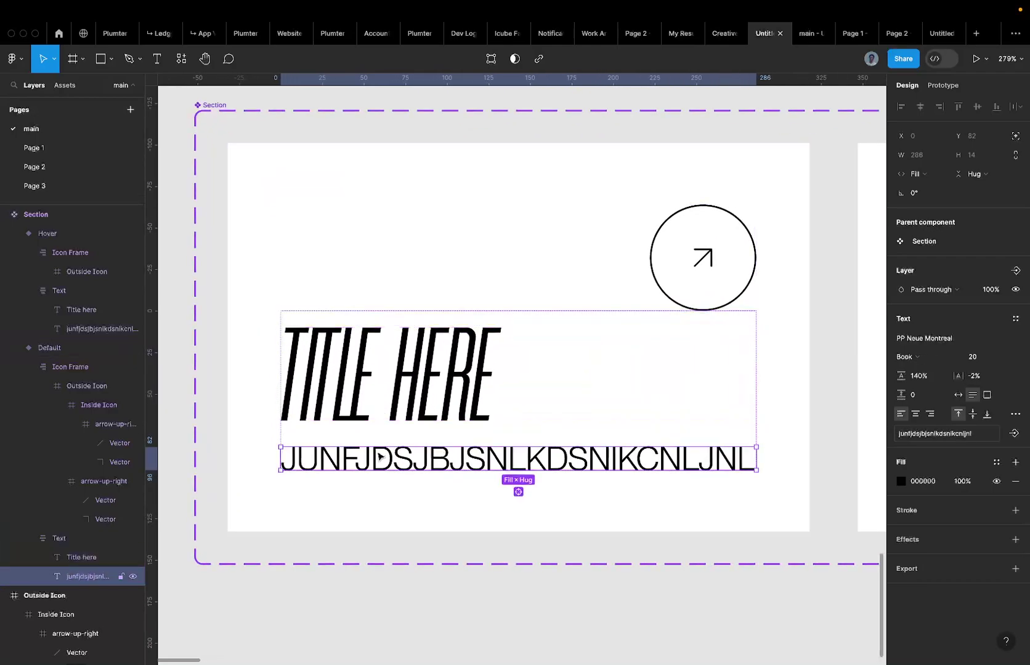
{"action": "left_click", "coordinate": [364, 376]}
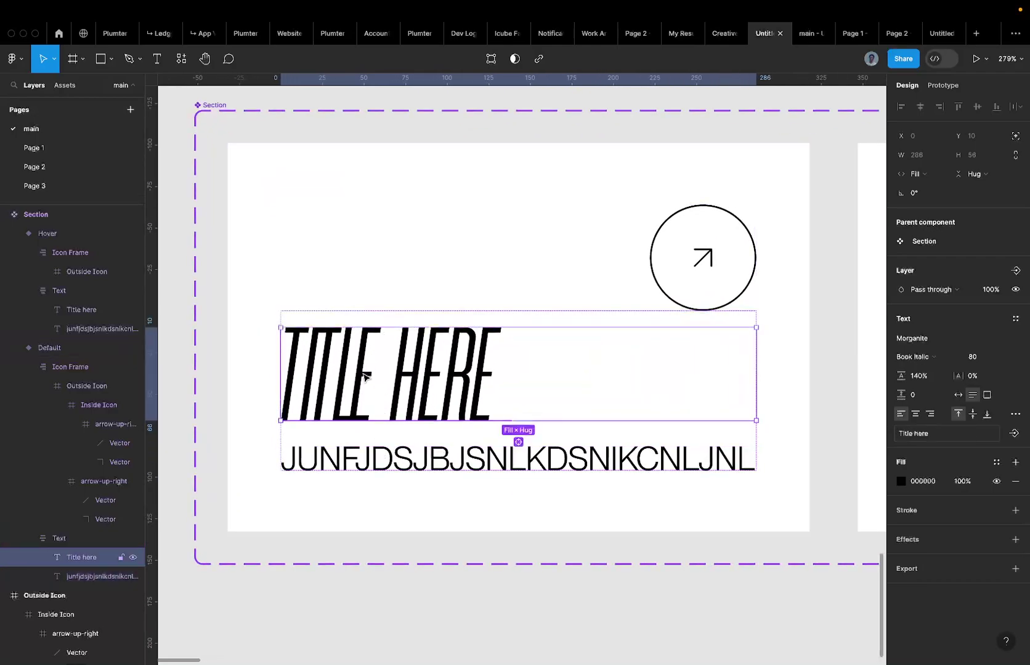
{"action": "right_click", "coordinate": [363, 377]}
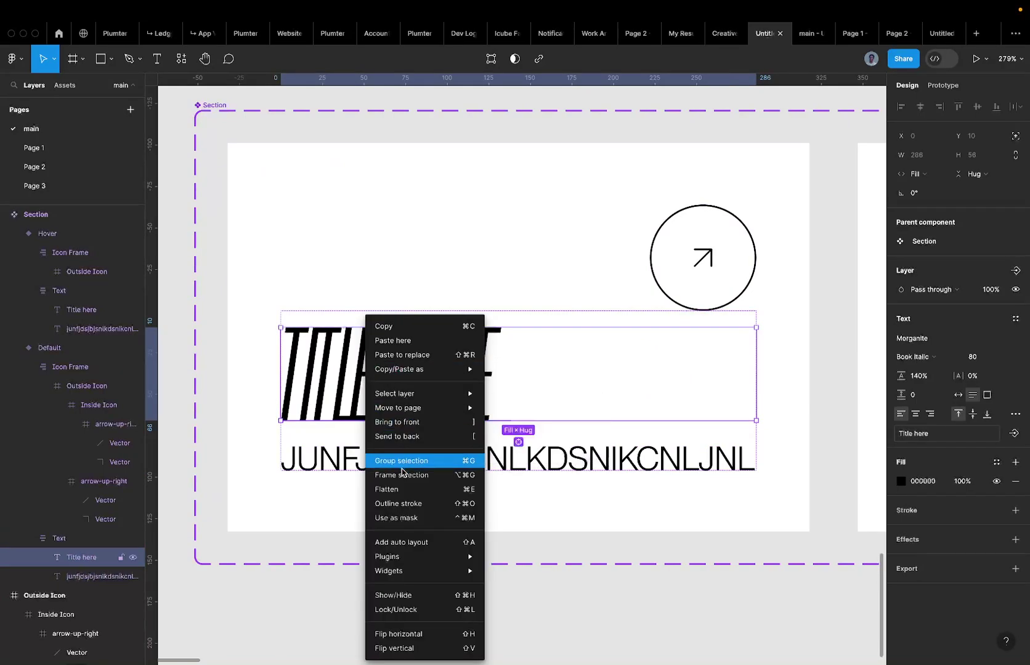
{"action": "left_click", "coordinate": [394, 414]}
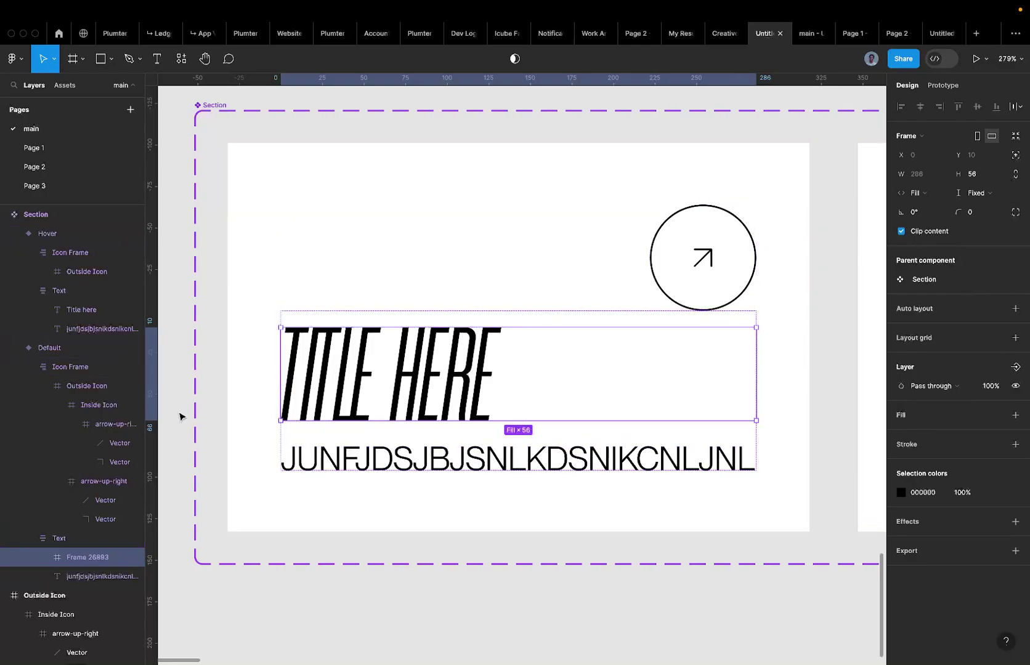
Rename the new frame around the title text to Title Frame.
{"action": "double_click", "coordinate": [410, 358]}
{"action": "key", "text": "shift+Left"}
{"action": "key", "text": "shift+Left"}
{"action": "key", "text": "shift+Left"}
{"action": "key", "text": "shift+Left"}
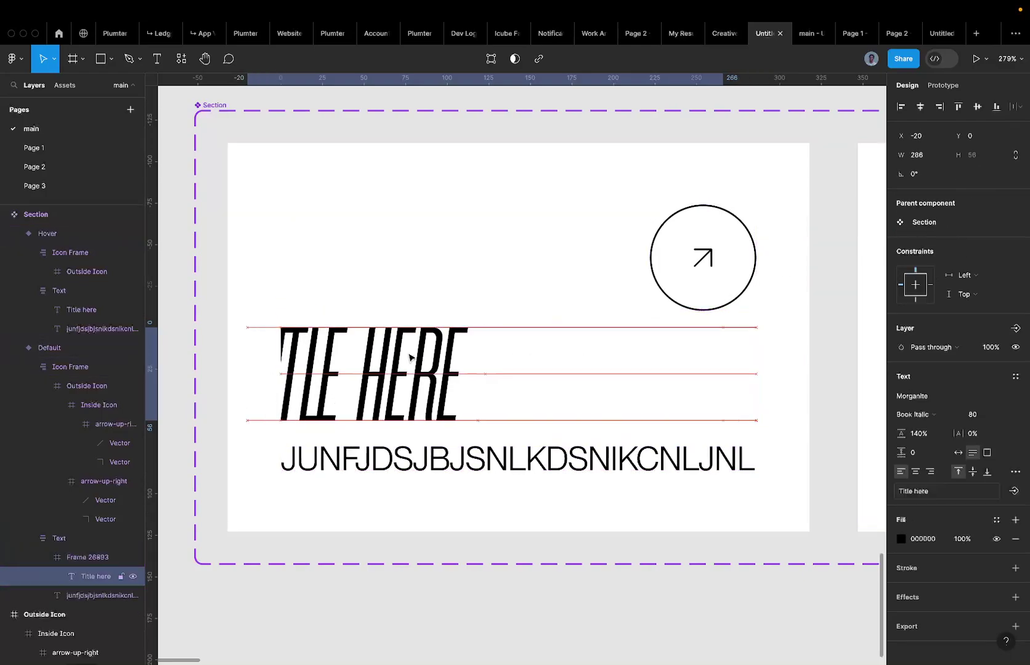
{"action": "scroll", "coordinate": [403, 351], "scroll_direction": "down", "scroll_amount": 3}
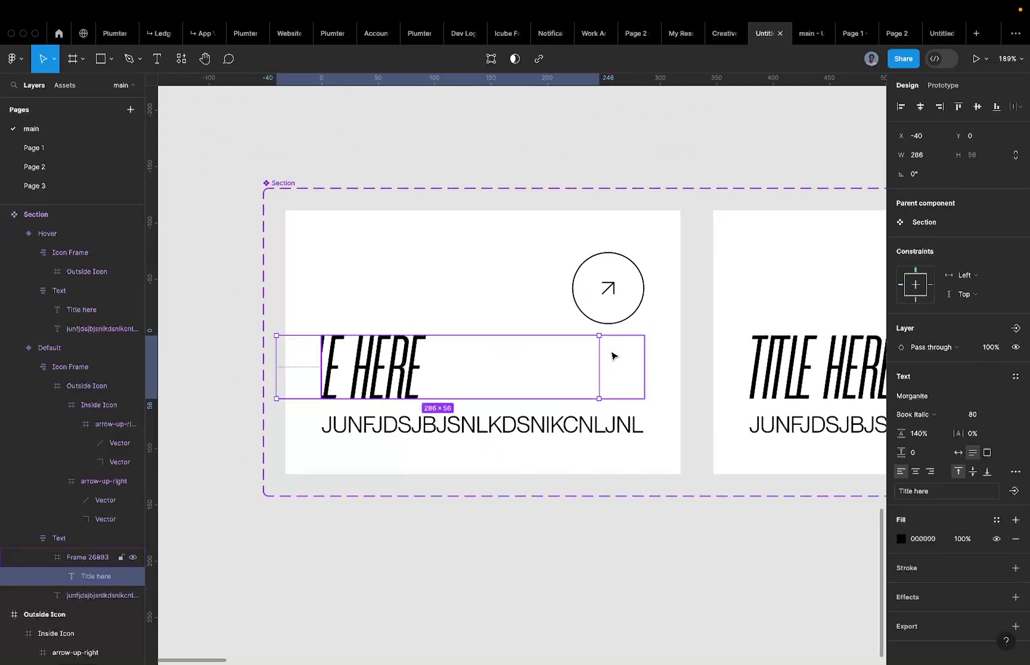
{"action": "key", "text": "Escape"}
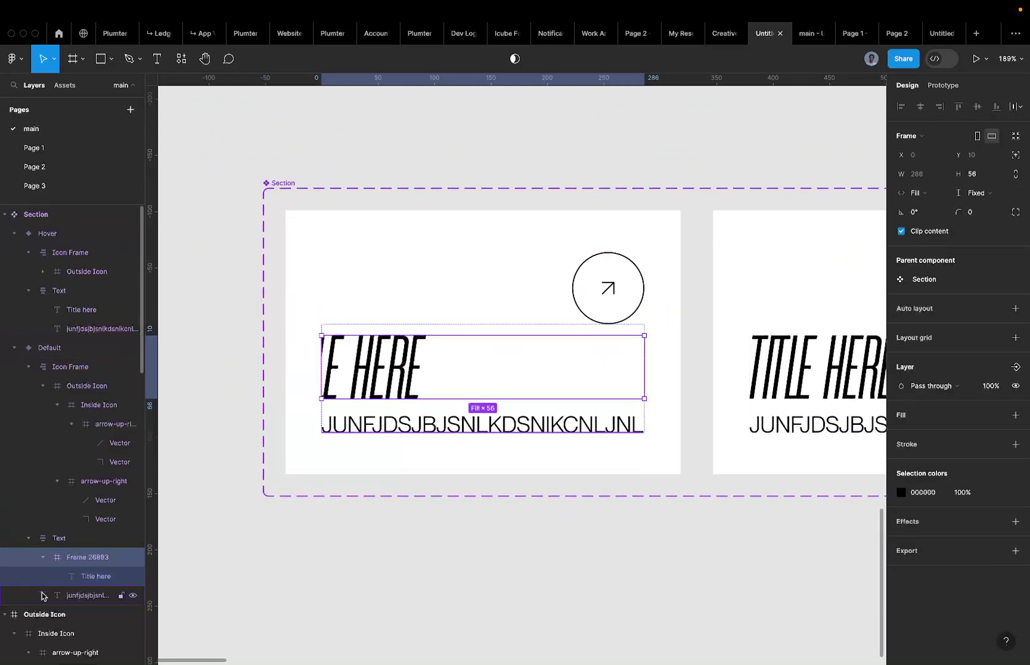
{"action": "double_click", "coordinate": [87, 557]}
{"action": "type", "text": "Title Frame"}
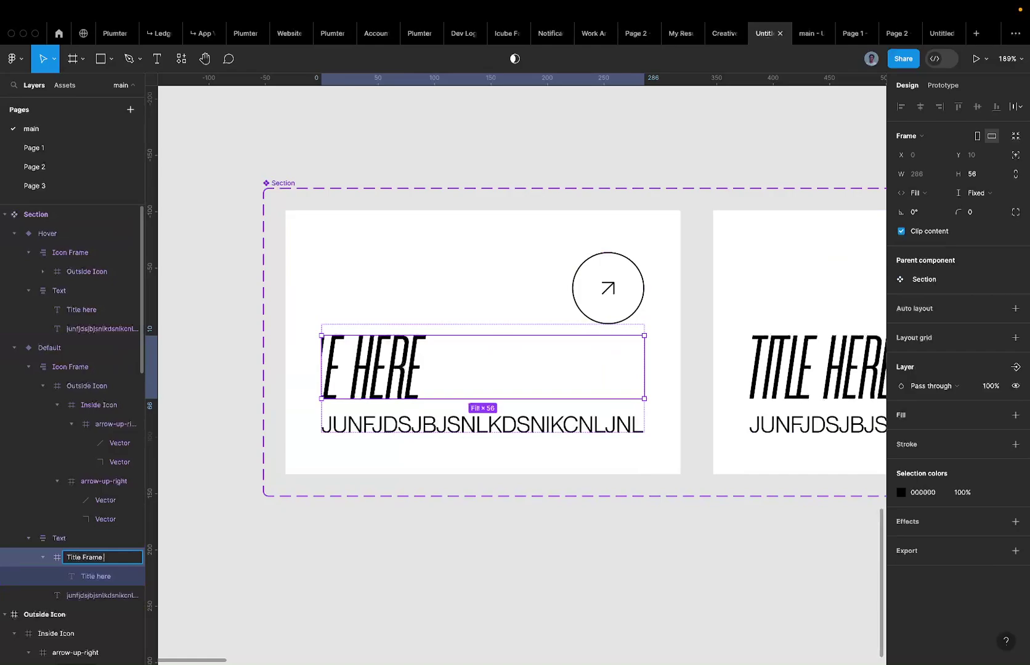
{"action": "key", "text": "Return"}
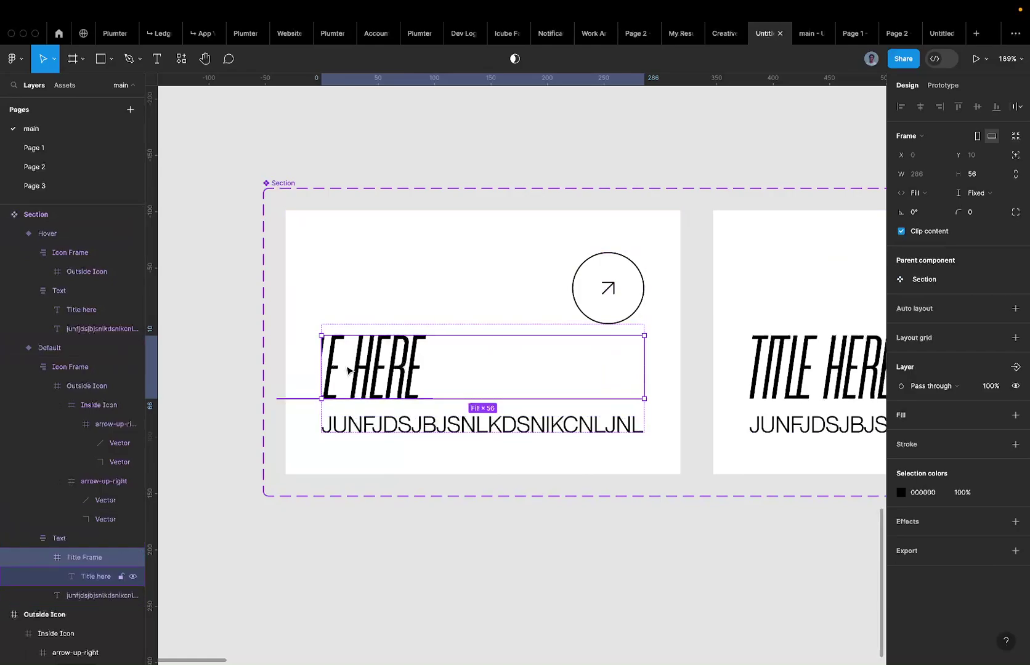
Reset the title to X 0 and test Title Frame's clipping, keeping Clip content on.
{"action": "left_click", "coordinate": [348, 370]}
{"action": "left_click", "coordinate": [900, 106]}
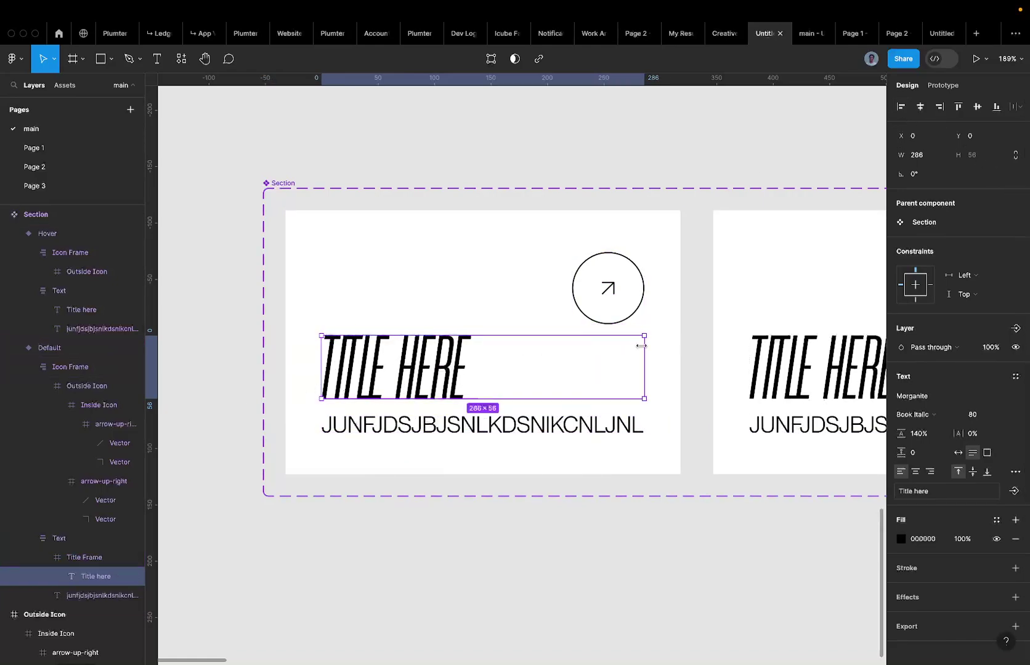
{"action": "key", "text": "Escape"}
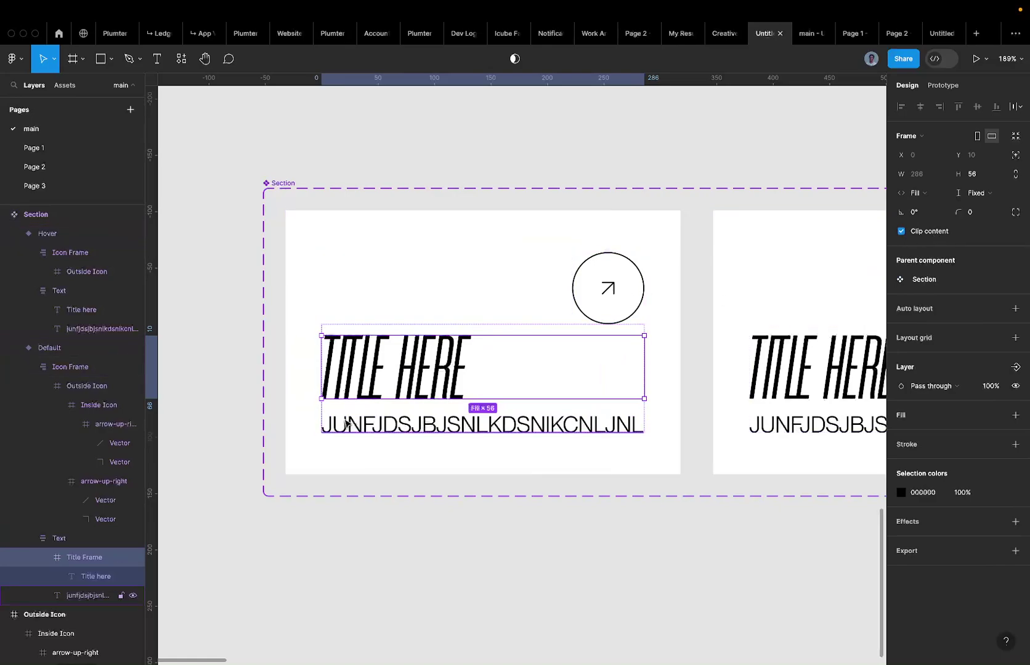
{"action": "left_click", "coordinate": [343, 377]}
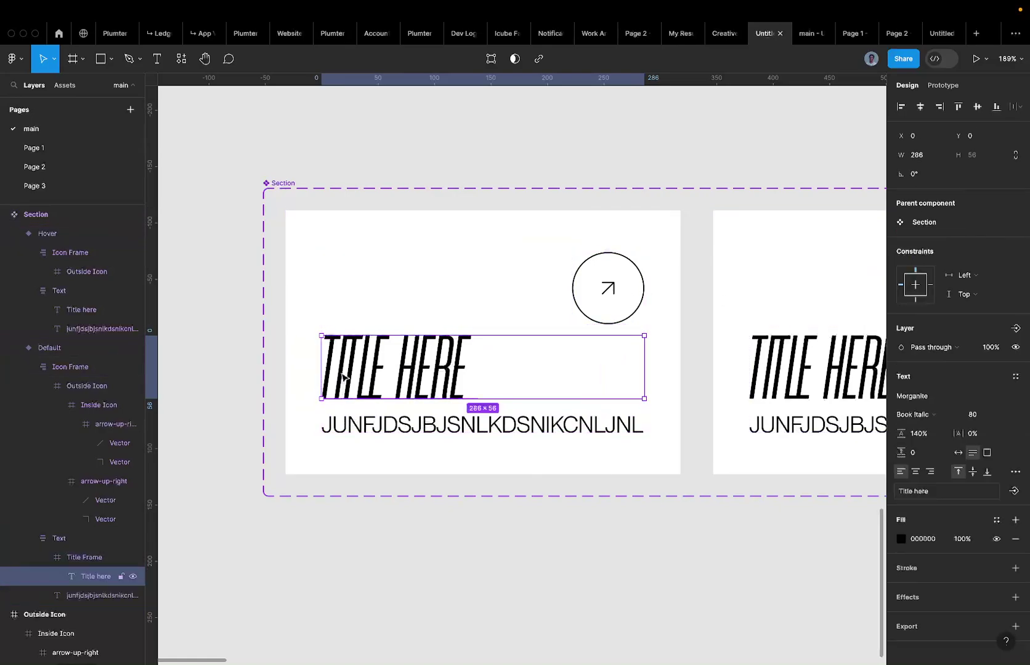
{"action": "left_click_drag", "start_coordinate": [343, 376], "coordinate": [296, 377]}
{"action": "key", "text": "Escape"}
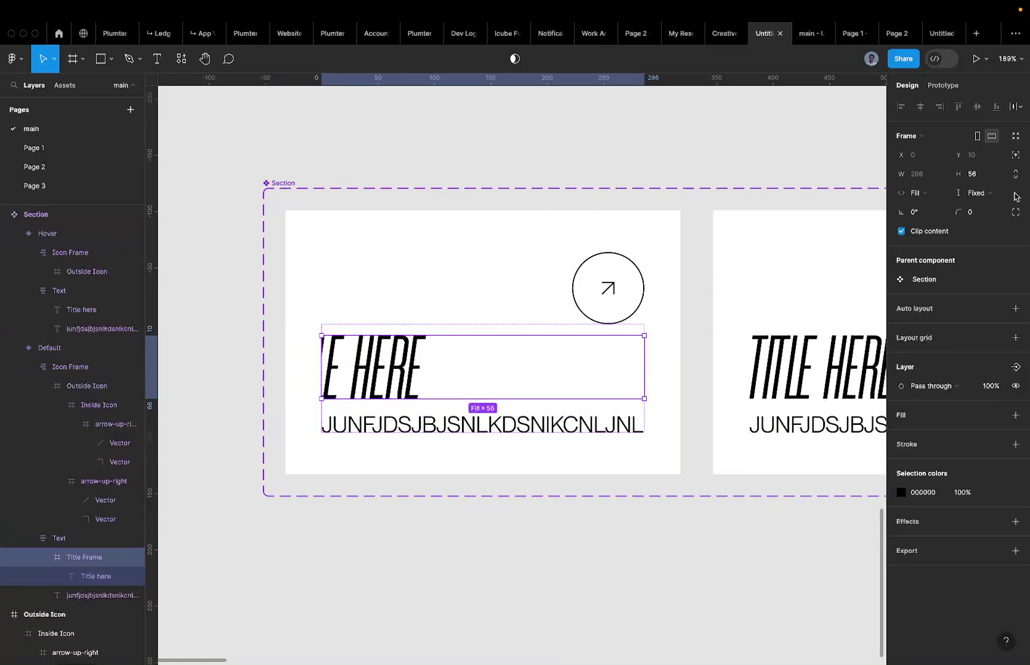
{"action": "left_click", "coordinate": [929, 231]}
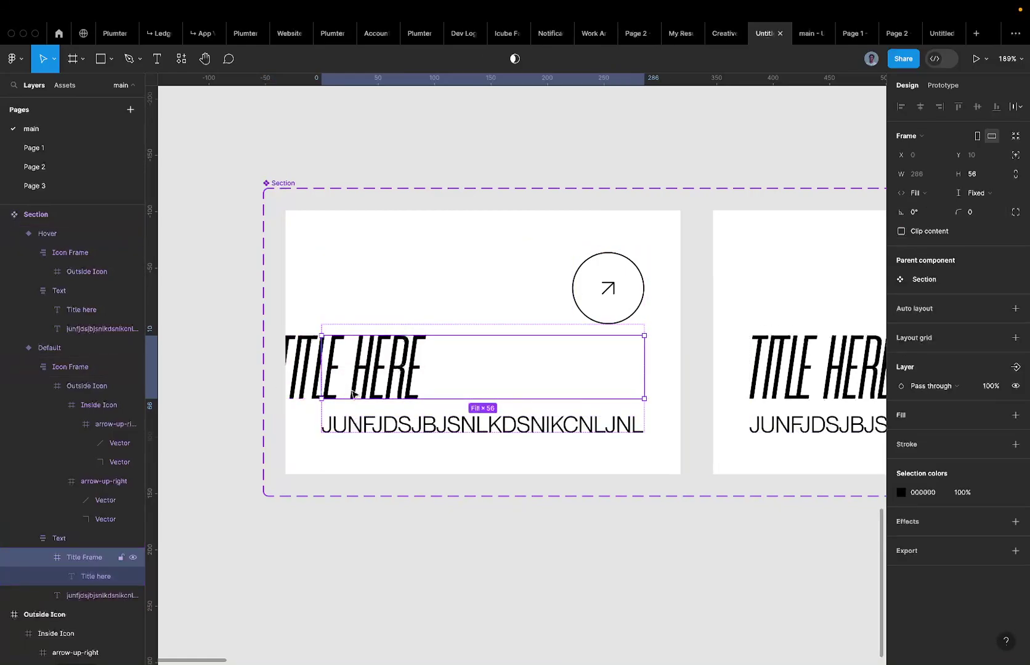
{"action": "key", "text": "super+z"}
Return the title text to X 0 so the full title shows inside Title Frame.
{"action": "left_click", "coordinate": [327, 367]}
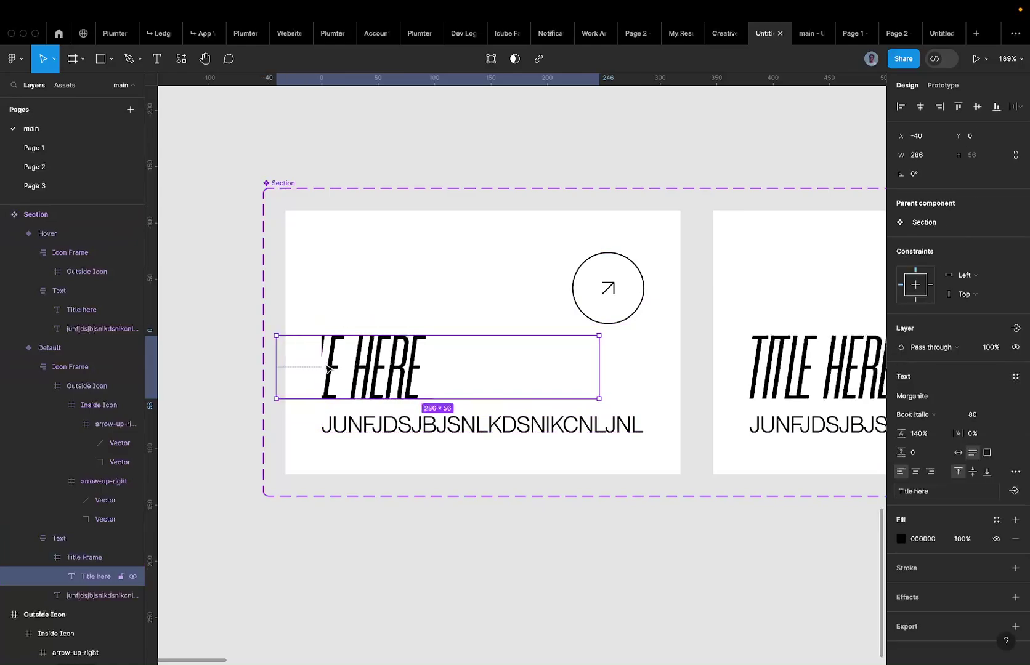
{"action": "key", "text": "shift+Right"}
{"action": "key", "text": "shift+Right"}
{"action": "key", "text": "shift+Right"}
{"action": "key", "text": "shift+Right"}
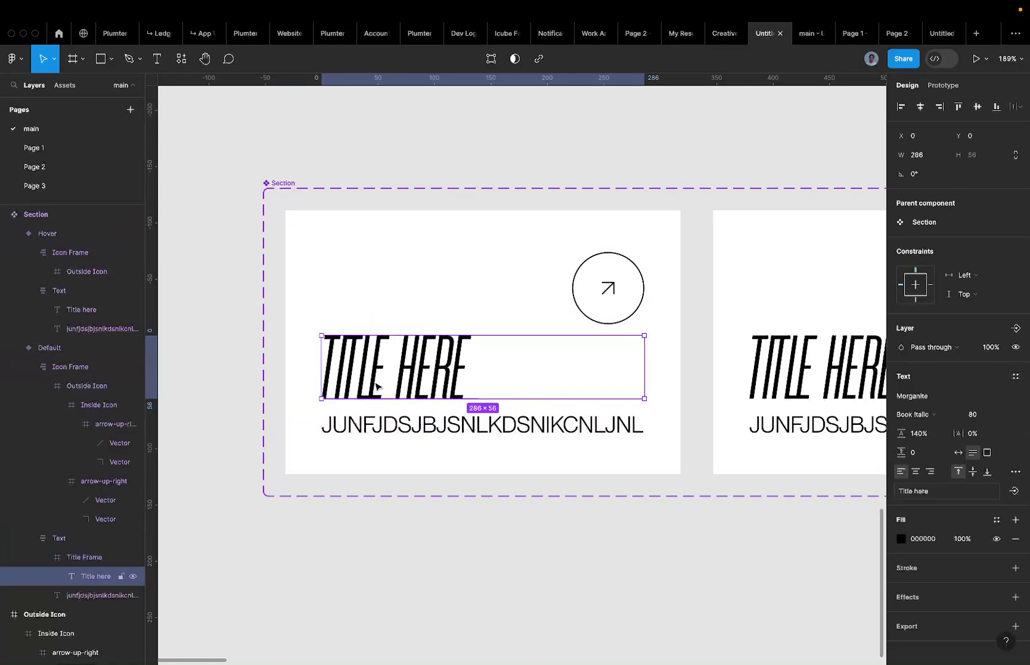
{"action": "left_click", "coordinate": [87, 556]}
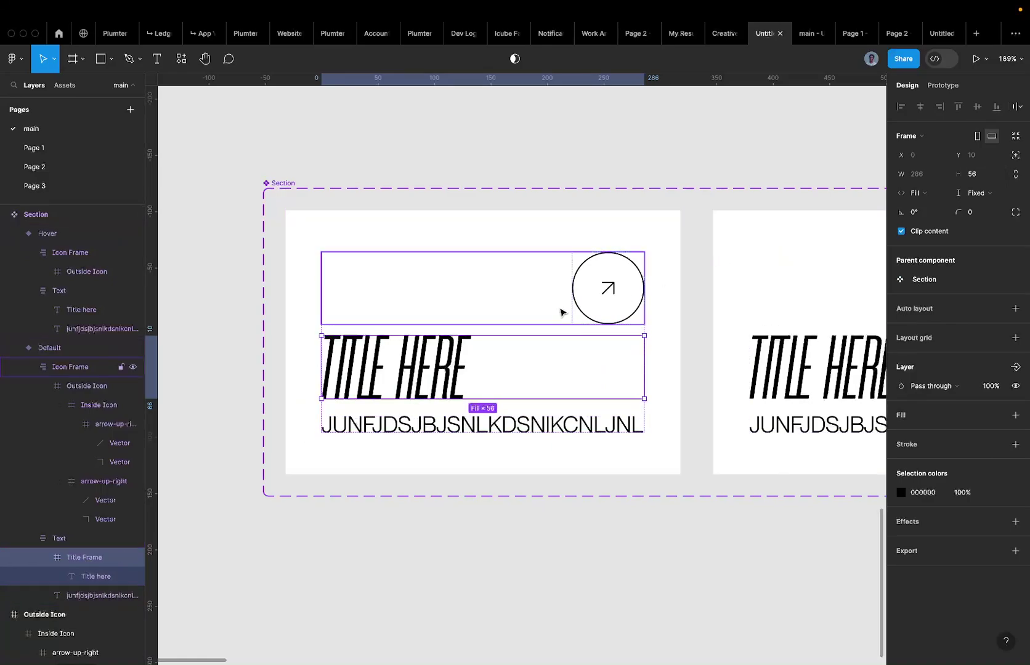
{"action": "left_click", "coordinate": [378, 376]}
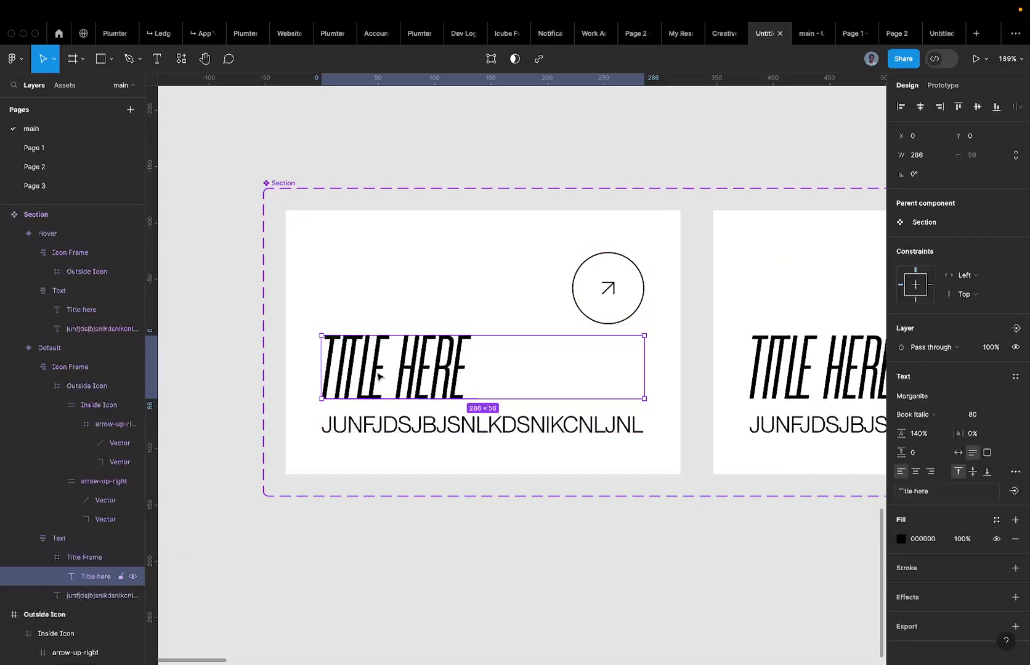
{"action": "key", "text": "ctrl+d"}
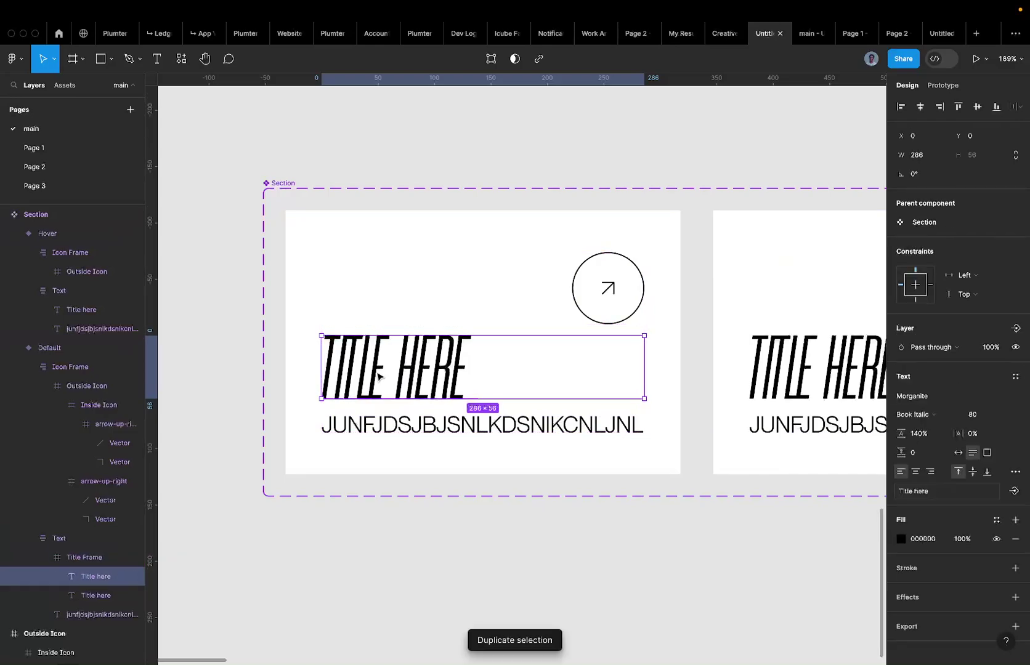
{"action": "key", "text": "ctrl+z"}
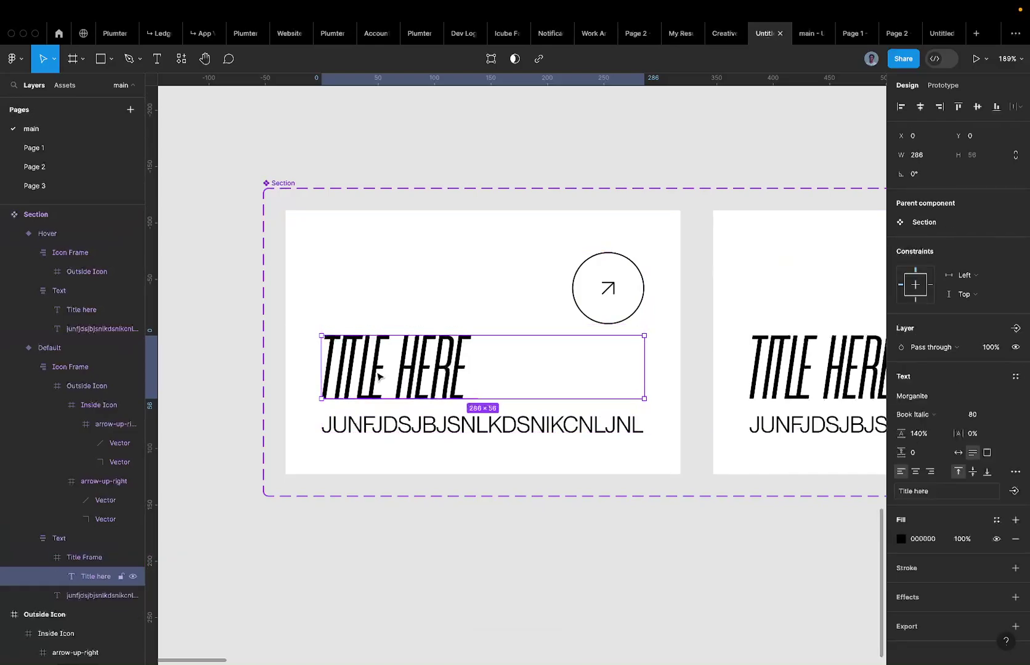
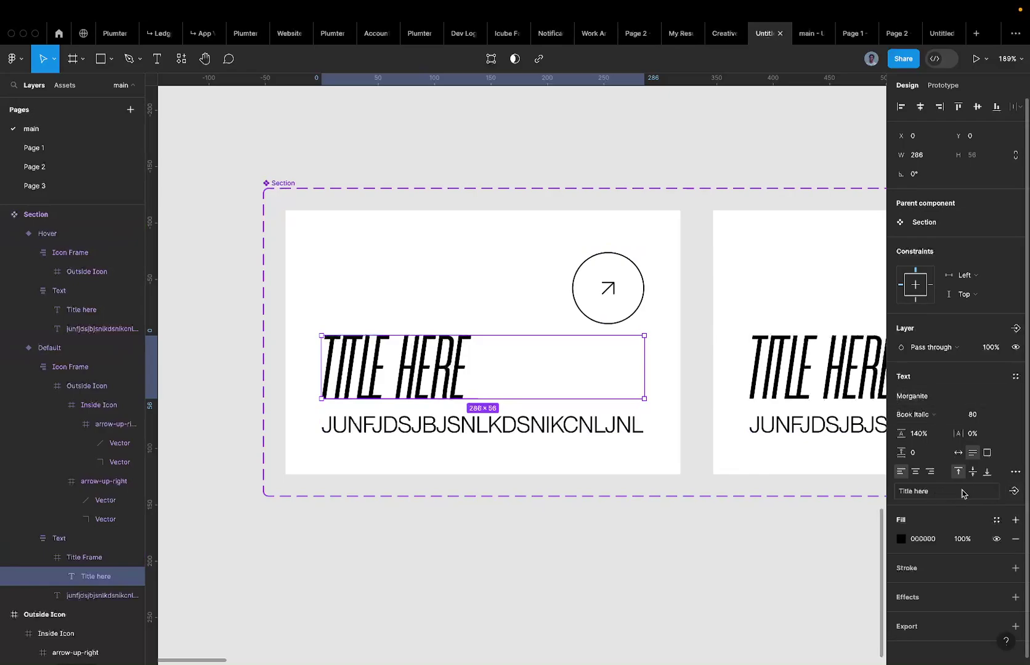
Link the card's title text to a new text property named Header.
{"action": "left_click", "coordinate": [914, 493]}
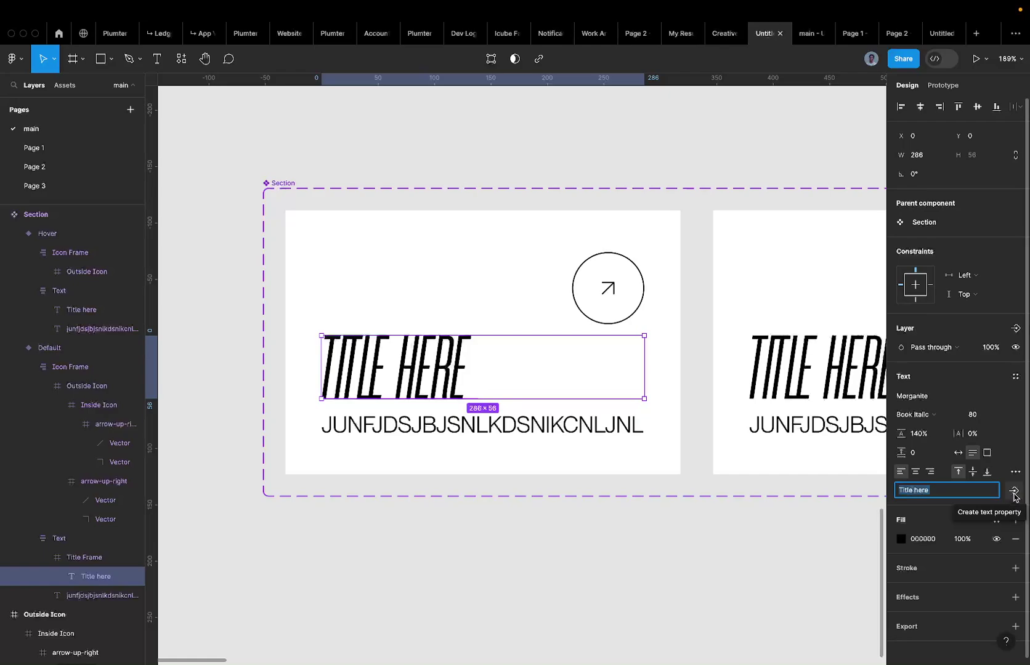
{"action": "left_click", "coordinate": [1013, 492]}
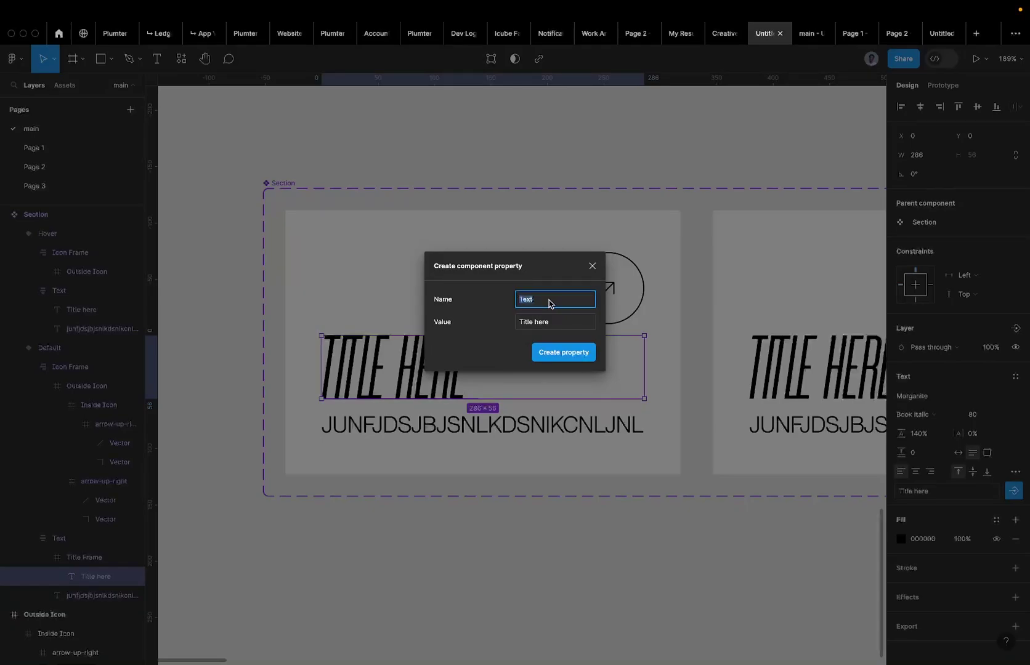
{"action": "type", "text": "Header"}
{"action": "key", "text": "Return"}
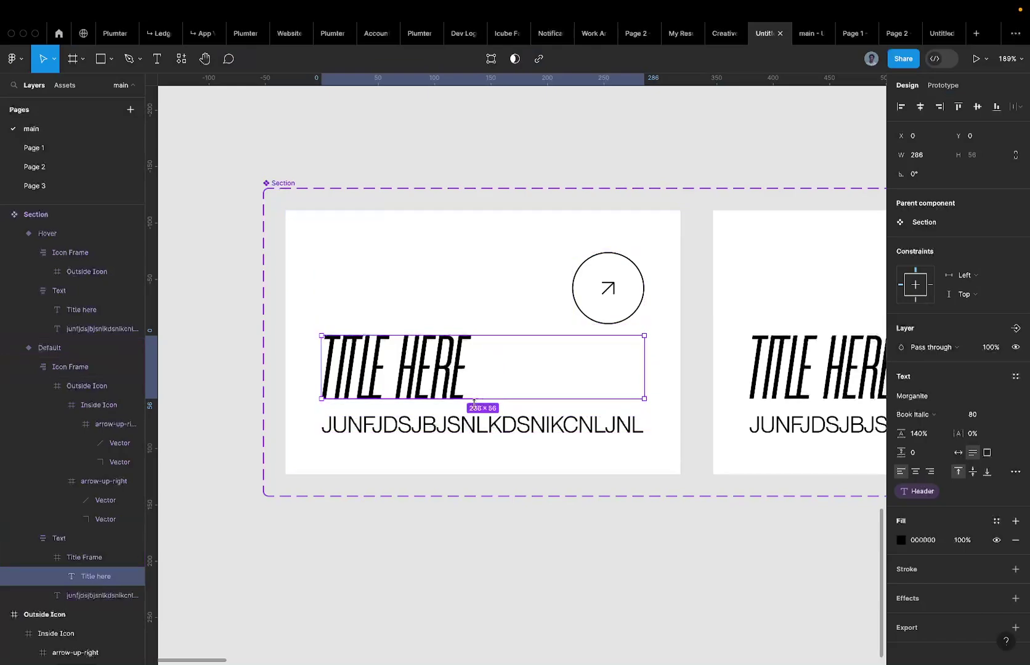
Link the subtitle text to a new text property named Body.
{"action": "left_click", "coordinate": [440, 417]}
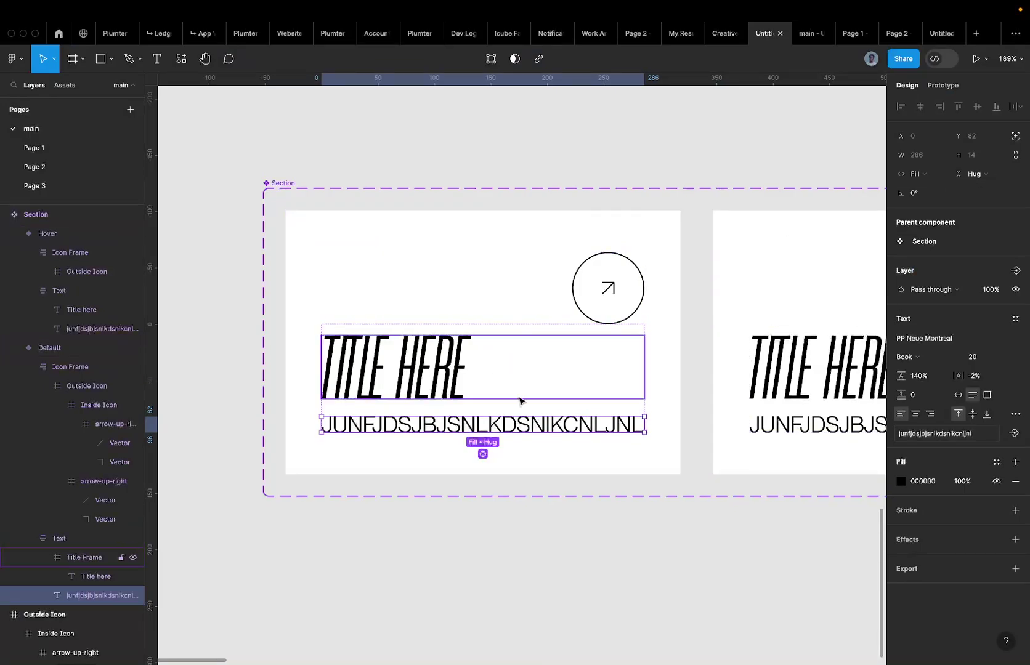
{"action": "left_click", "coordinate": [1014, 433]}
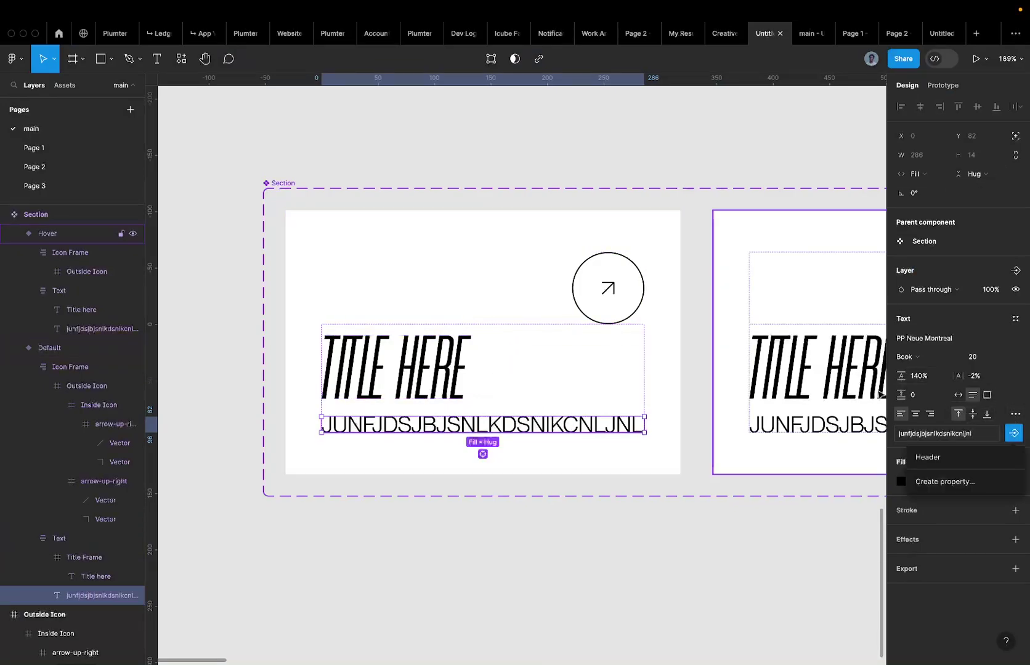
{"action": "left_click", "coordinate": [943, 481]}
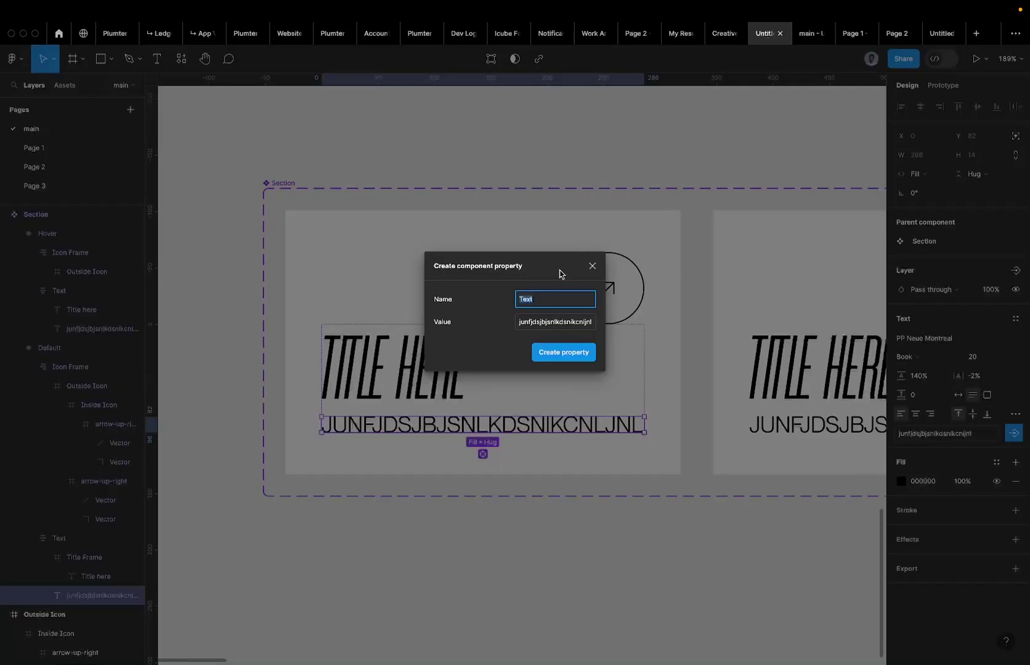
{"action": "type", "text": "Body"}
{"action": "key", "text": "Return"}
{"action": "left_click", "coordinate": [405, 342]}
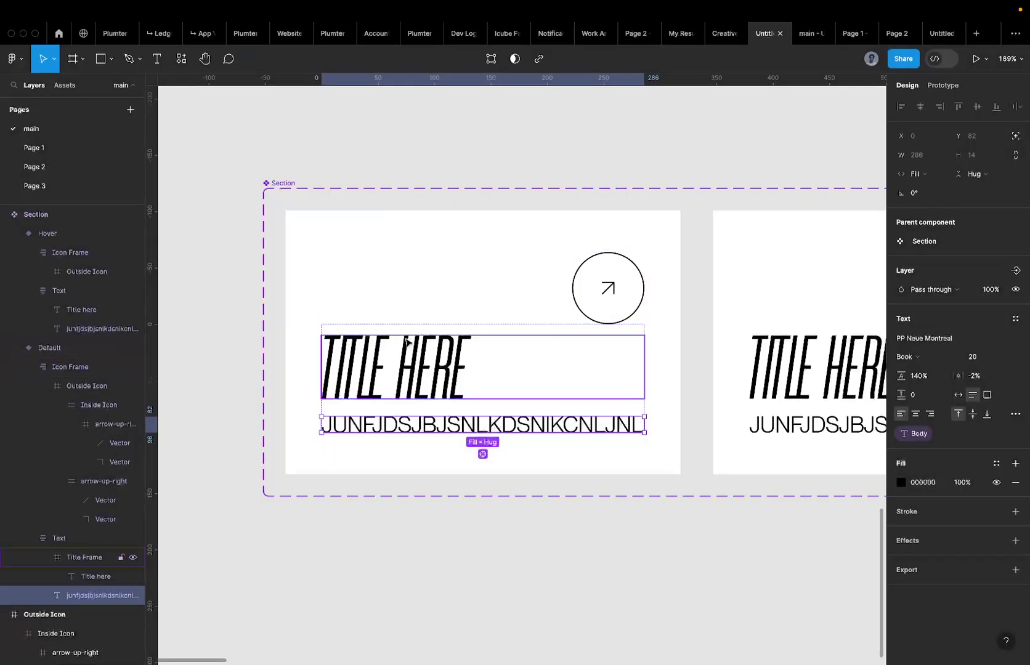
Duplicate the Title here text inside the Title Frame.
{"action": "left_click", "coordinate": [399, 376]}
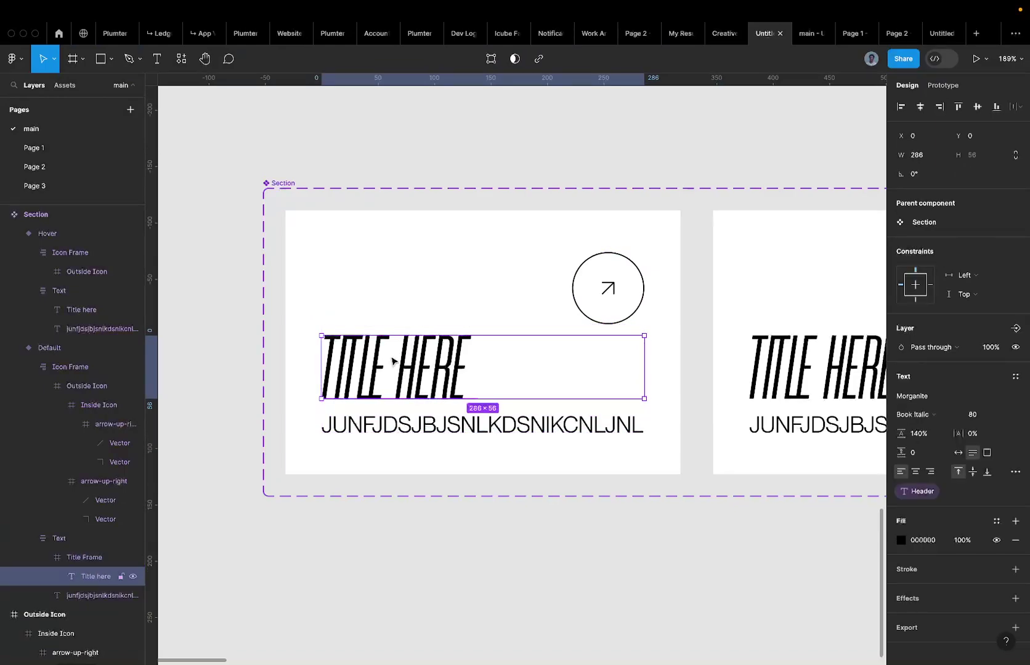
{"action": "key", "text": "Escape"}
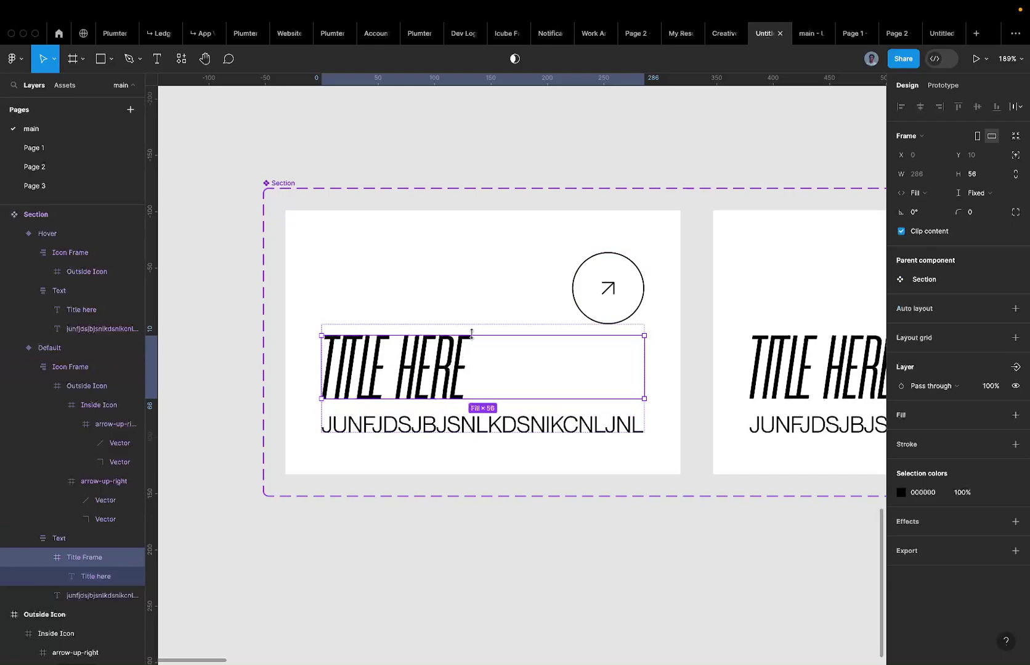
{"action": "key", "text": "Return"}
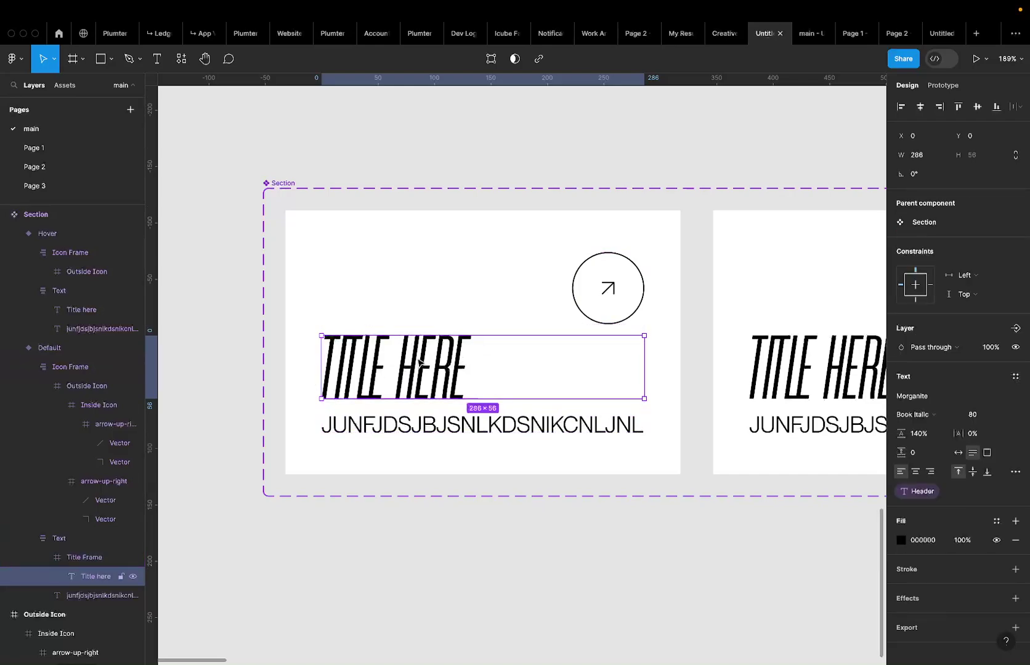
{"action": "key", "text": "ctrl+d"}
{"action": "key", "text": "ctrl+d"}
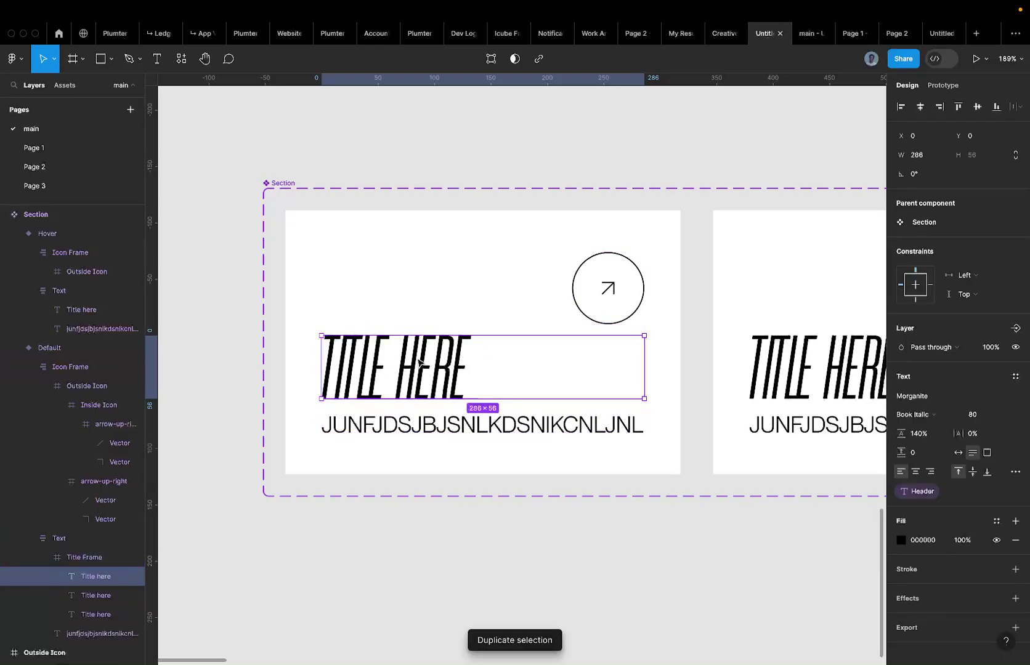
{"action": "left_click", "coordinate": [86, 596], "text": "shift"}
{"action": "key", "text": "shift+Return"}
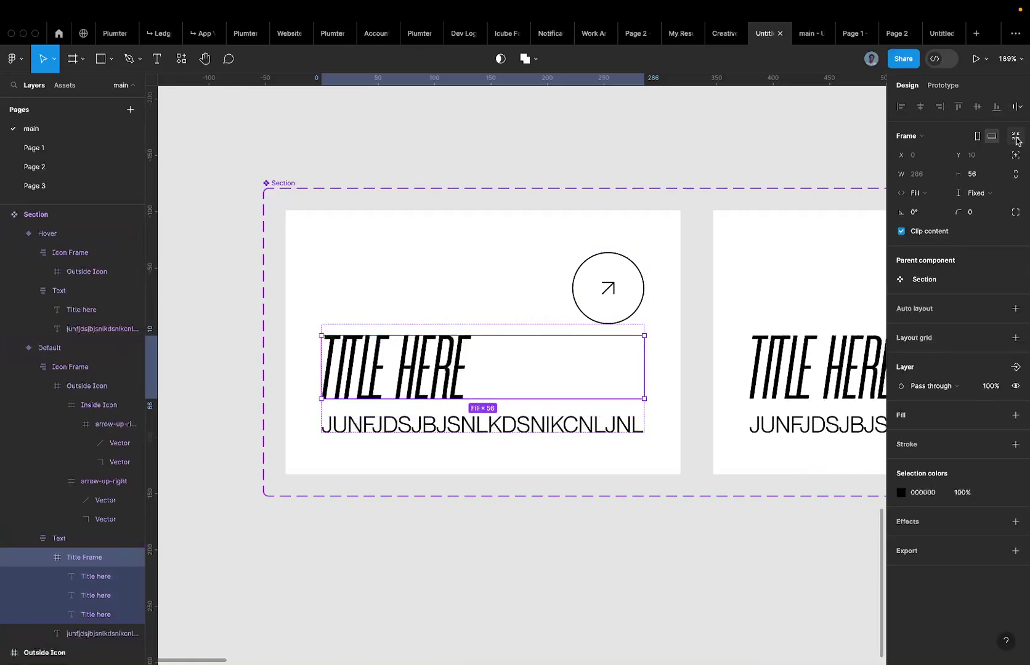
{"action": "key", "text": "Return"}
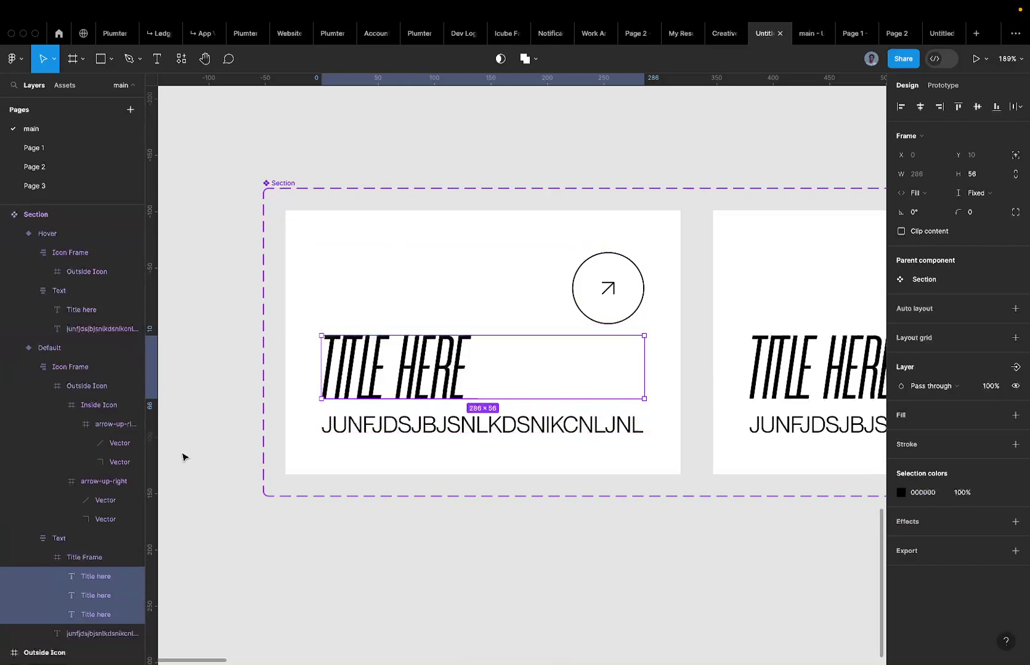
Move the two Title here copies down to Y 60, over the subtitle.
{"action": "left_click", "coordinate": [96, 572]}
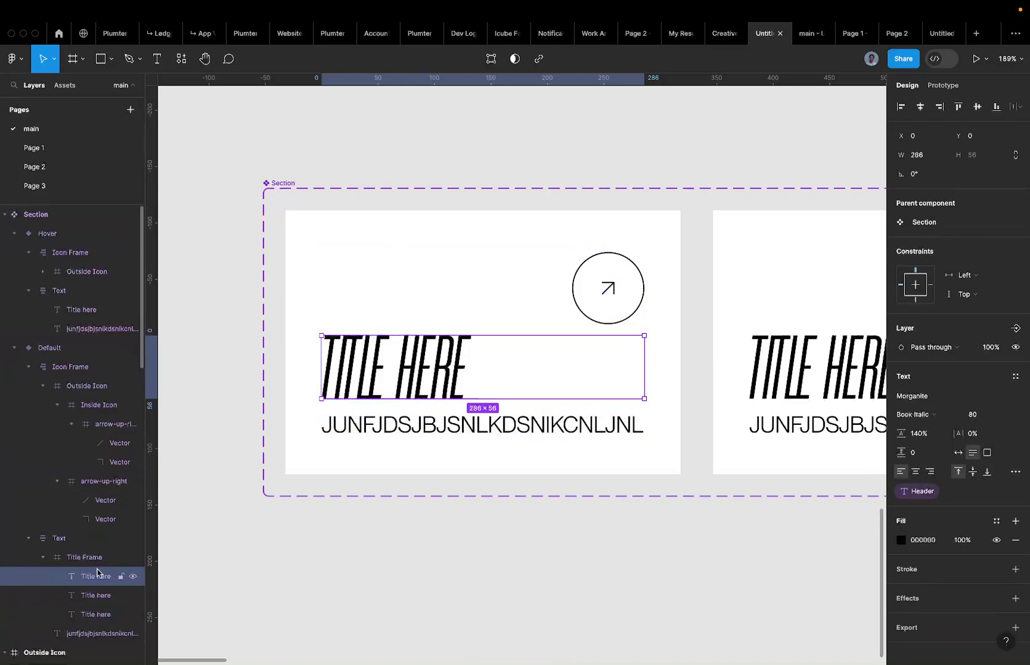
{"action": "left_click", "coordinate": [97, 595]}
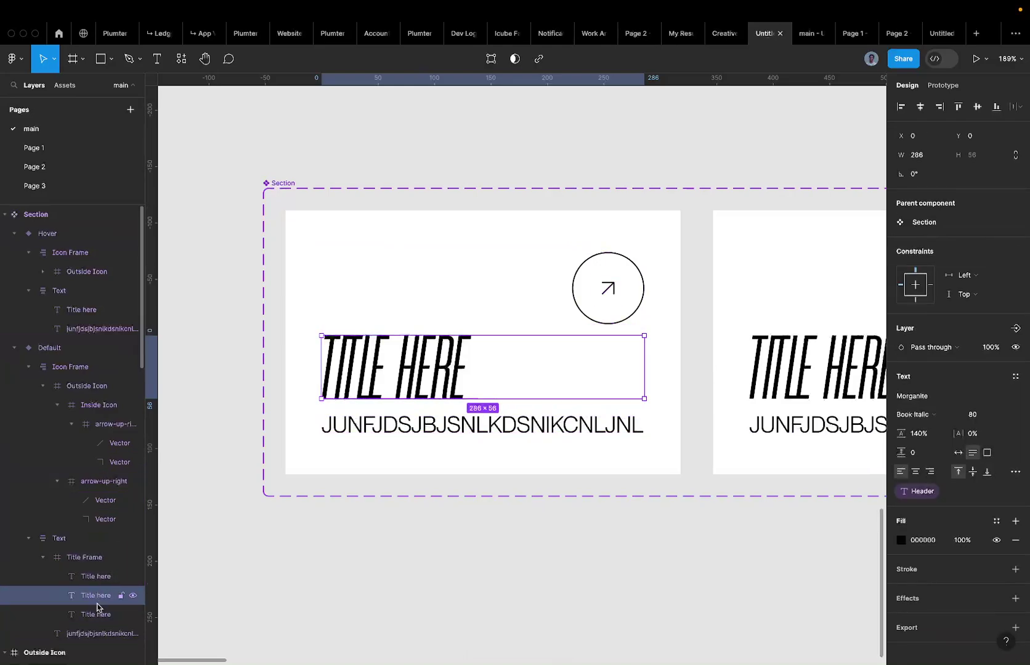
{"action": "left_click", "coordinate": [97, 611], "text": "shift"}
{"action": "key", "text": "shift+Down"}
{"action": "key", "text": "shift+Down"}
{"action": "key", "text": "shift+Down"}
{"action": "key", "text": "shift+Down"}
{"action": "key", "text": "shift+Down"}
{"action": "key", "text": "shift+Down"}
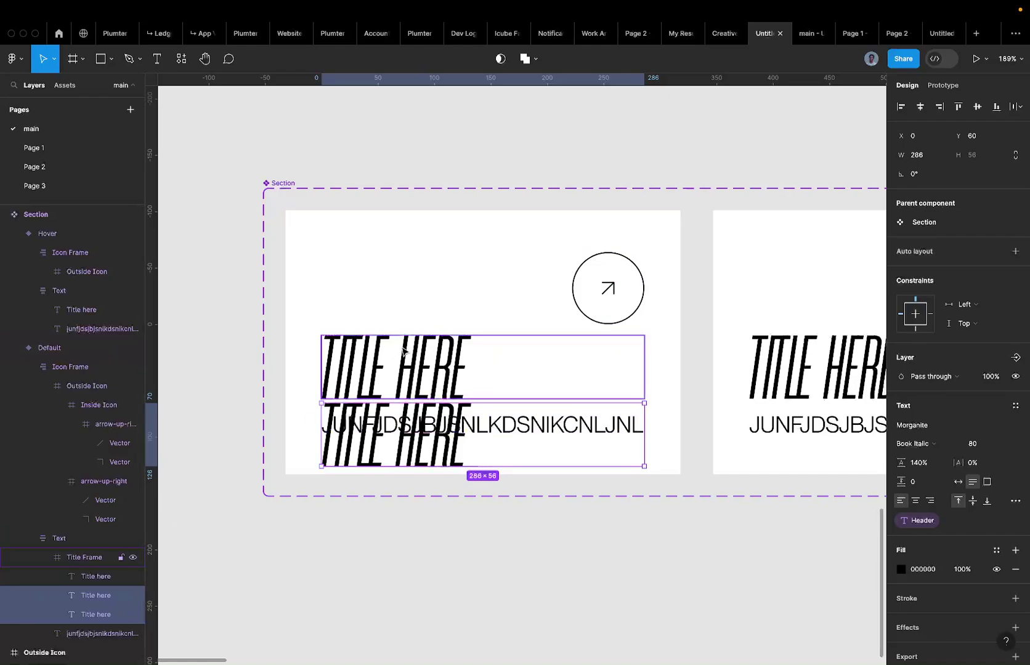
{"action": "scroll", "coordinate": [407, 371], "scroll_direction": "up", "scroll_amount": 5}
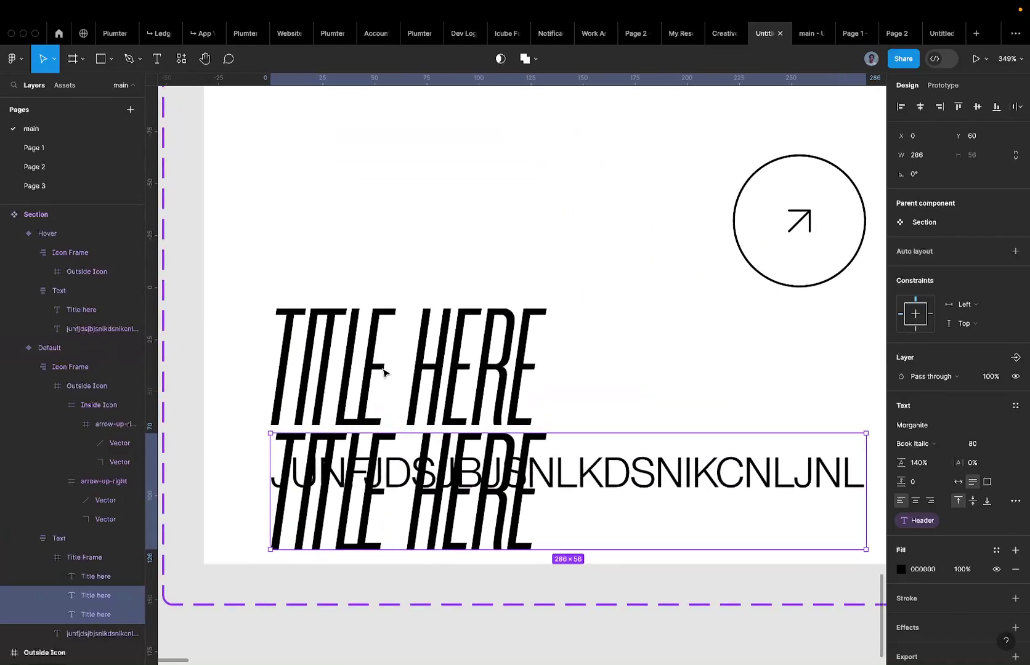
{"action": "scroll", "coordinate": [420, 373], "scroll_direction": "down", "scroll_amount": 3}
{"action": "left_click", "coordinate": [424, 367], "text": "shift"}
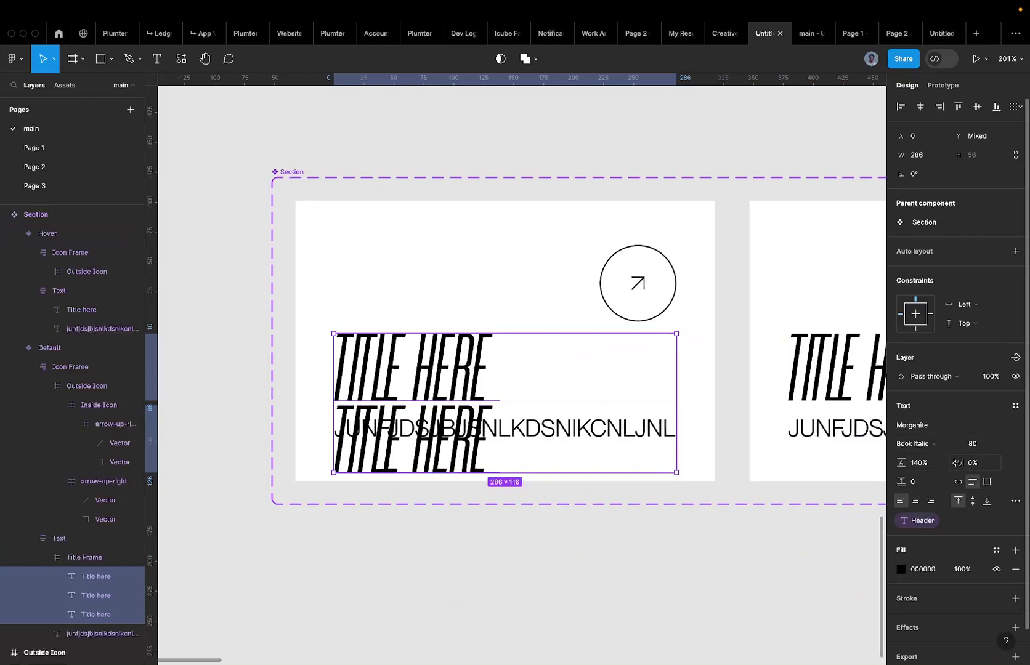
Try letter spacing, then toggle the Title Frame's Clip content off and back on.
{"action": "left_click_drag", "start_coordinate": [957, 463], "coordinate": [956, 462]}
{"action": "scroll", "coordinate": [382, 369], "scroll_direction": "up", "scroll_amount": 3}
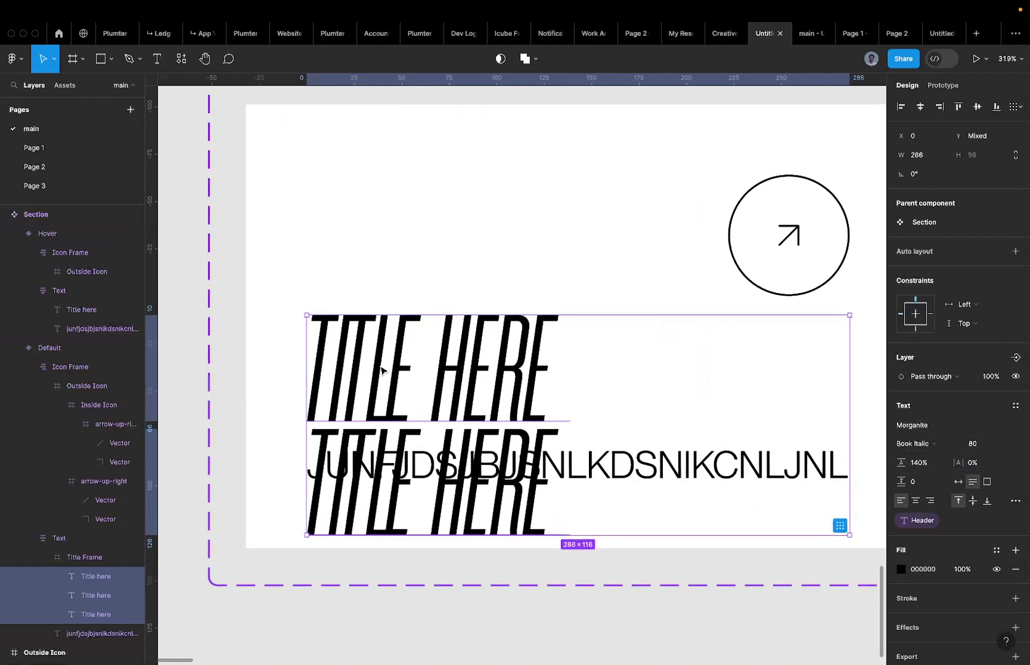
{"action": "left_click", "coordinate": [381, 370], "text": "shift"}
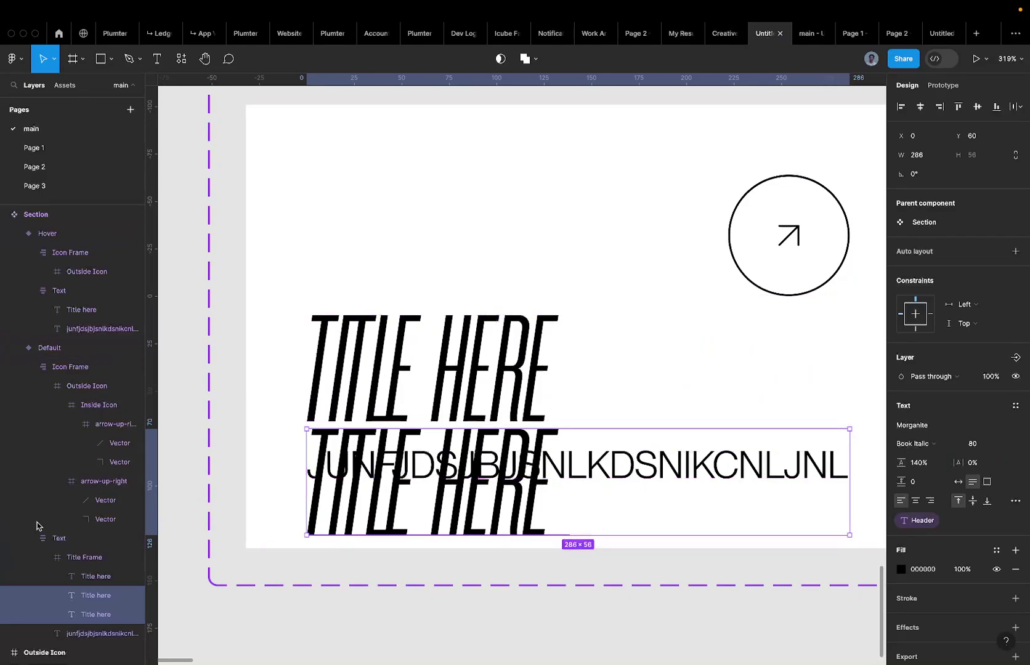
{"action": "left_click", "coordinate": [425, 403]}
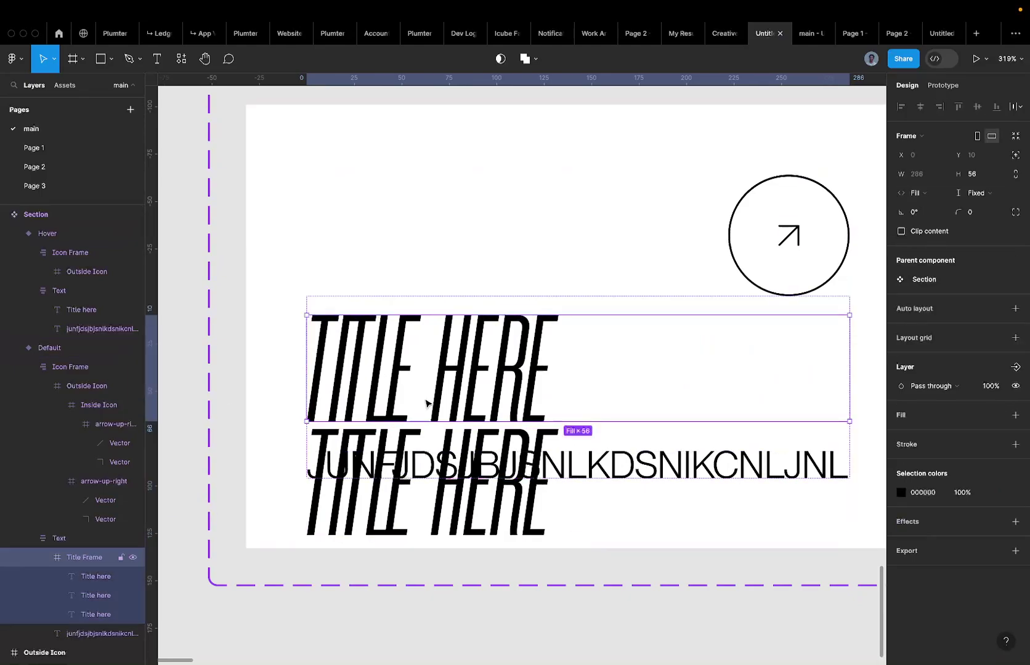
{"action": "scroll", "coordinate": [619, 328], "scroll_direction": "down", "scroll_amount": 1}
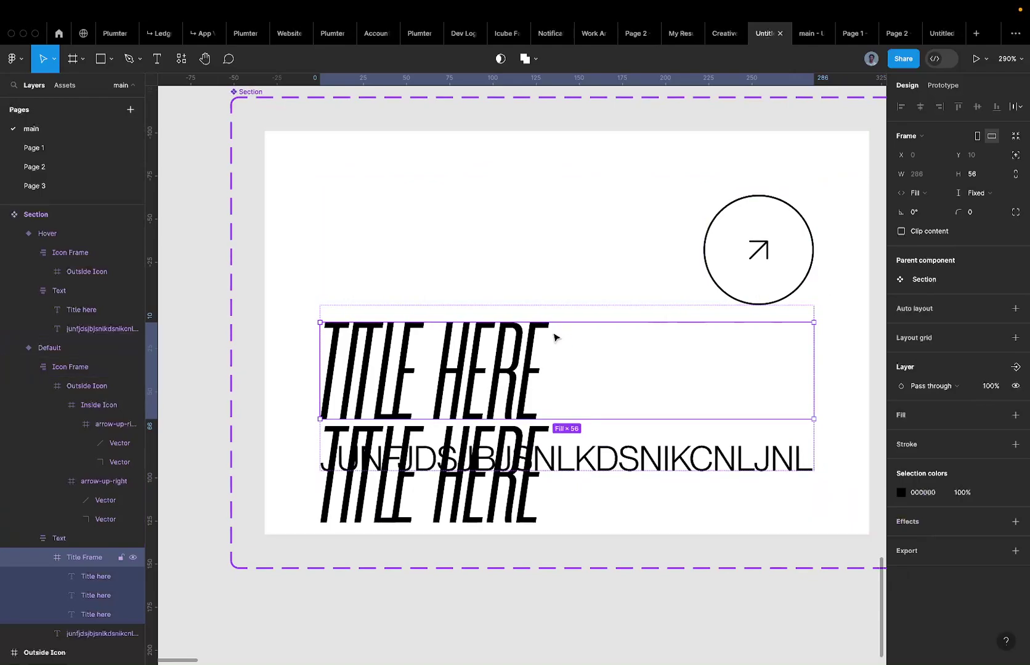
{"action": "left_click", "coordinate": [942, 235]}
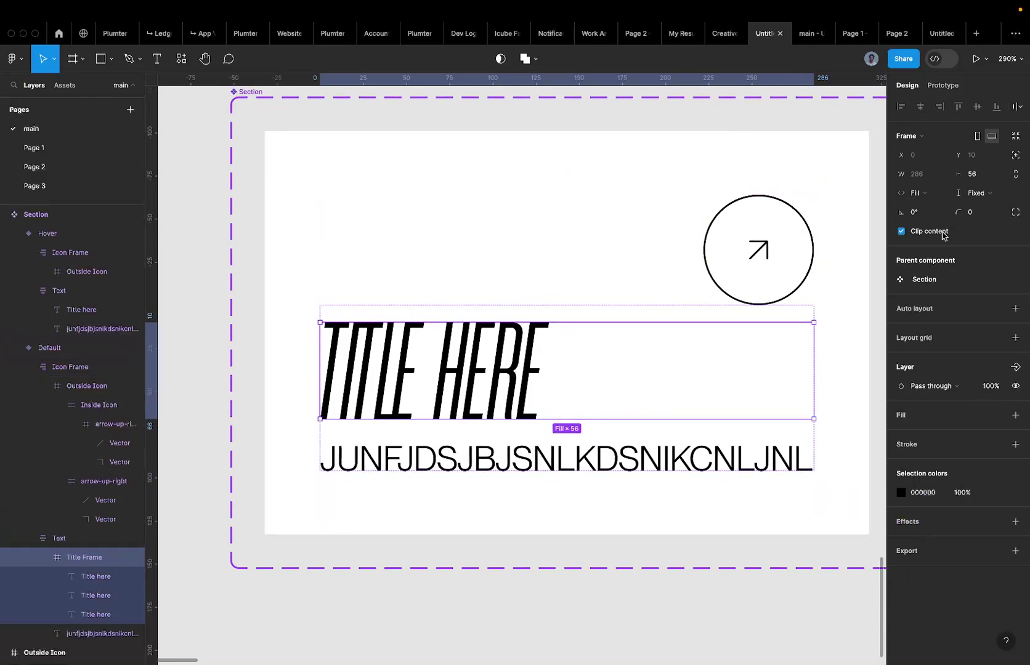
{"action": "left_click", "coordinate": [942, 234]}
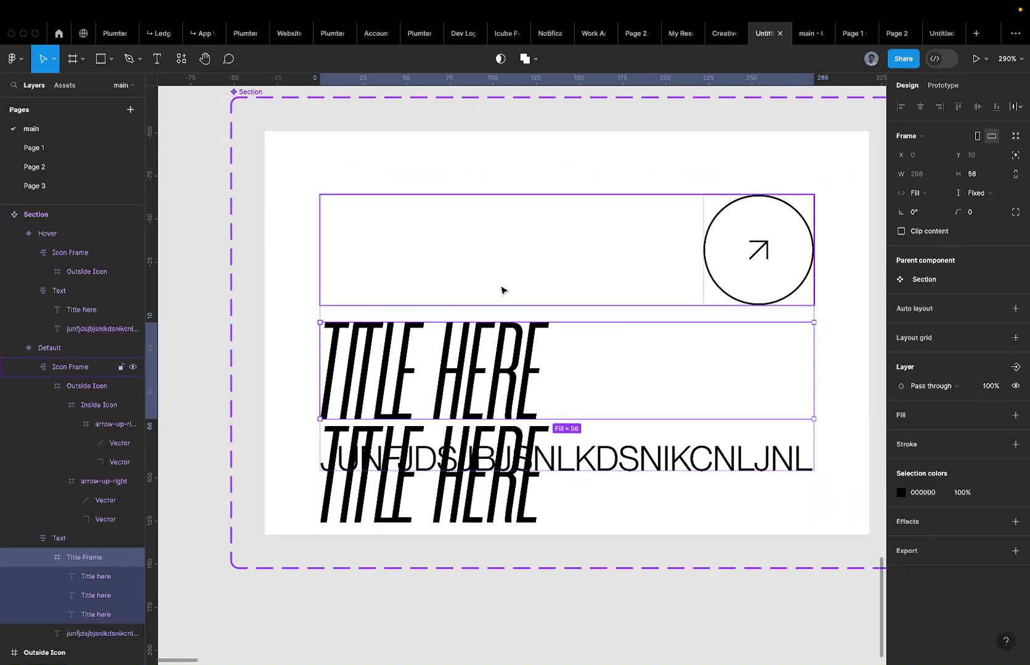
Nudge the second Title here copy further down, then 10 px back up.
{"action": "left_click", "coordinate": [79, 601]}
{"action": "left_click", "coordinate": [117, 612], "text": "shift"}
{"action": "left_click", "coordinate": [117, 597]}
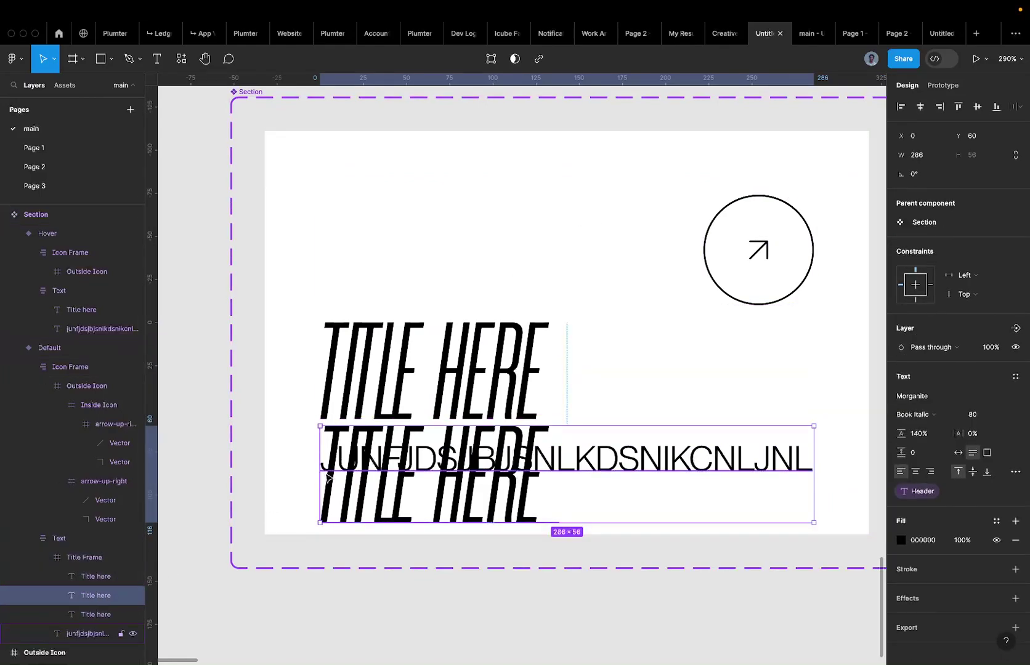
{"action": "key", "text": "shift+Down"}
{"action": "key", "text": "shift+Down"}
{"action": "key", "text": "shift+Down"}
{"action": "key", "text": "shift+Down"}
{"action": "key", "text": "shift+Down"}
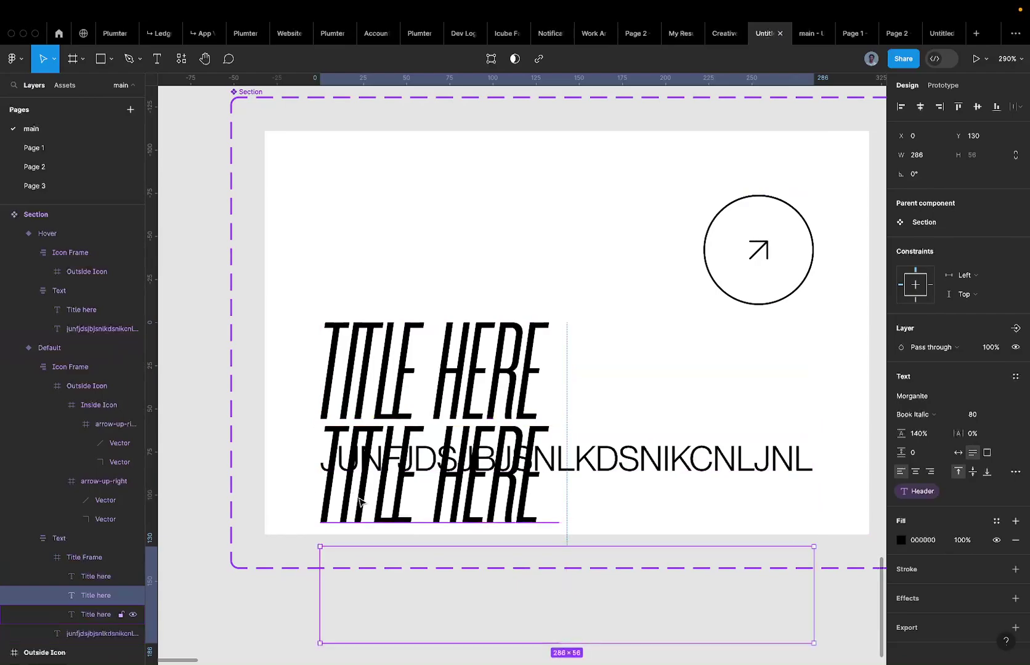
{"action": "key", "text": "shift+Up"}
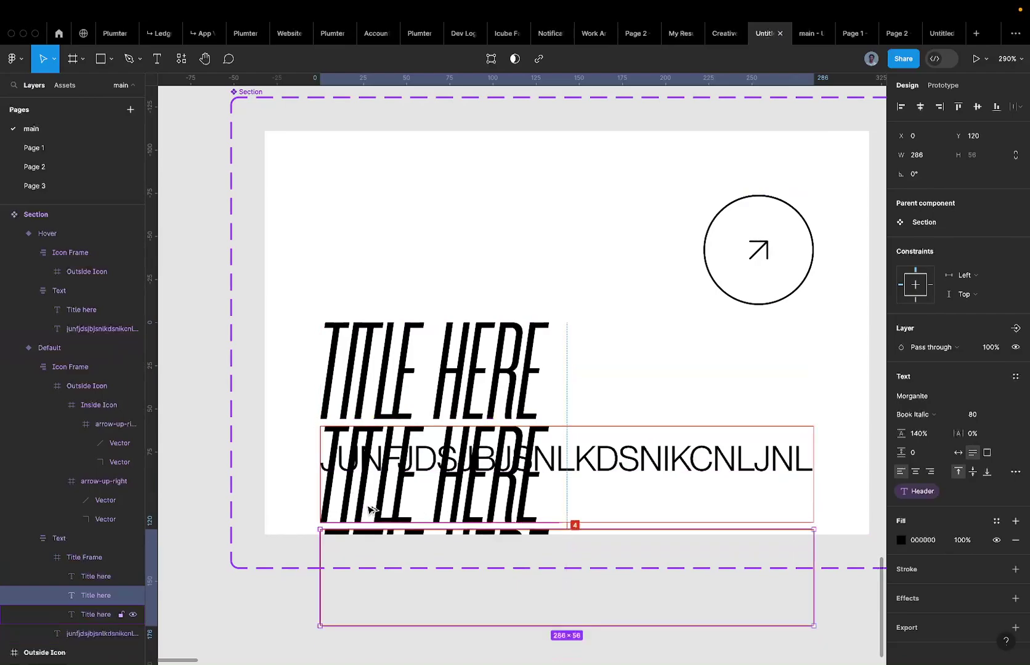
{"action": "scroll", "coordinate": [369, 510], "scroll_direction": "down", "scroll_amount": 3}
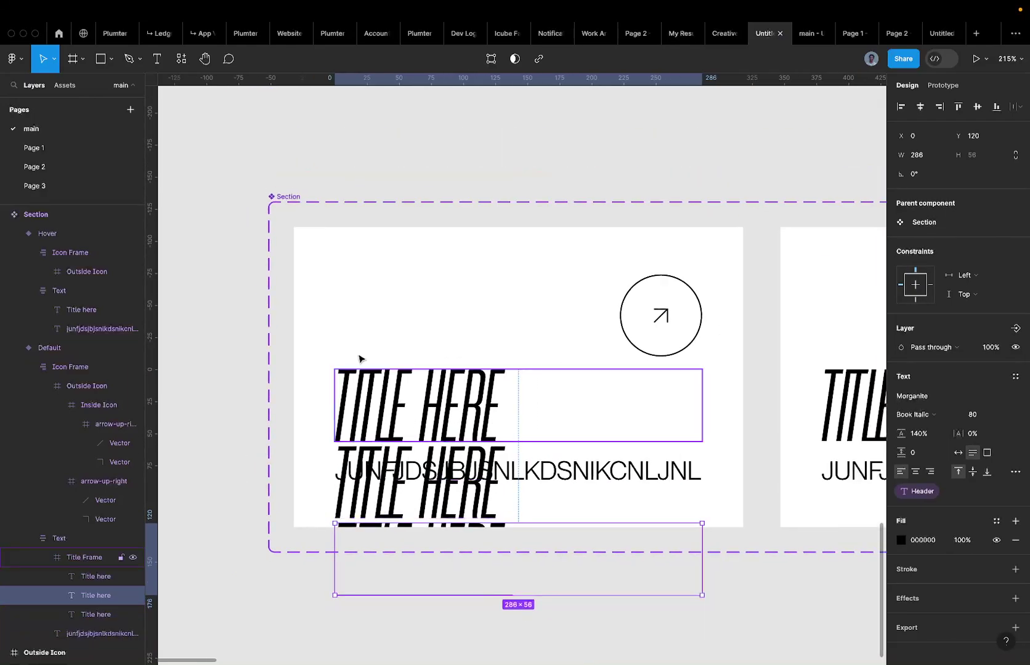
Turn off Clip content on both the Default and Hover card variants.
{"action": "left_click", "coordinate": [292, 198]}
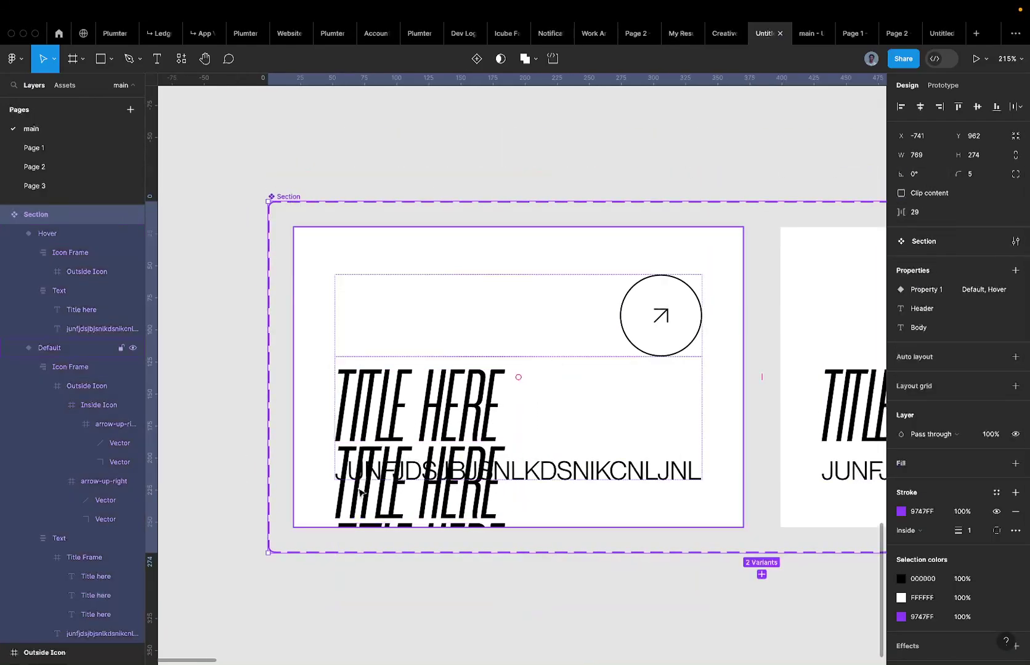
{"action": "key", "text": "Return"}
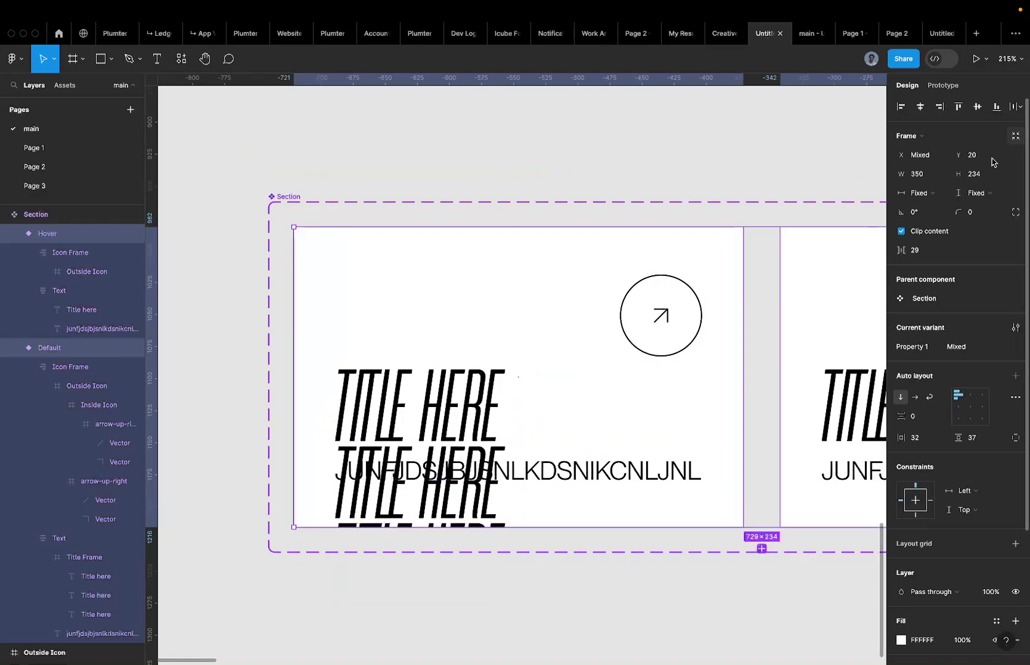
{"action": "left_click", "coordinate": [923, 239]}
{"action": "scroll", "coordinate": [581, 335], "scroll_direction": "down", "scroll_amount": 3}
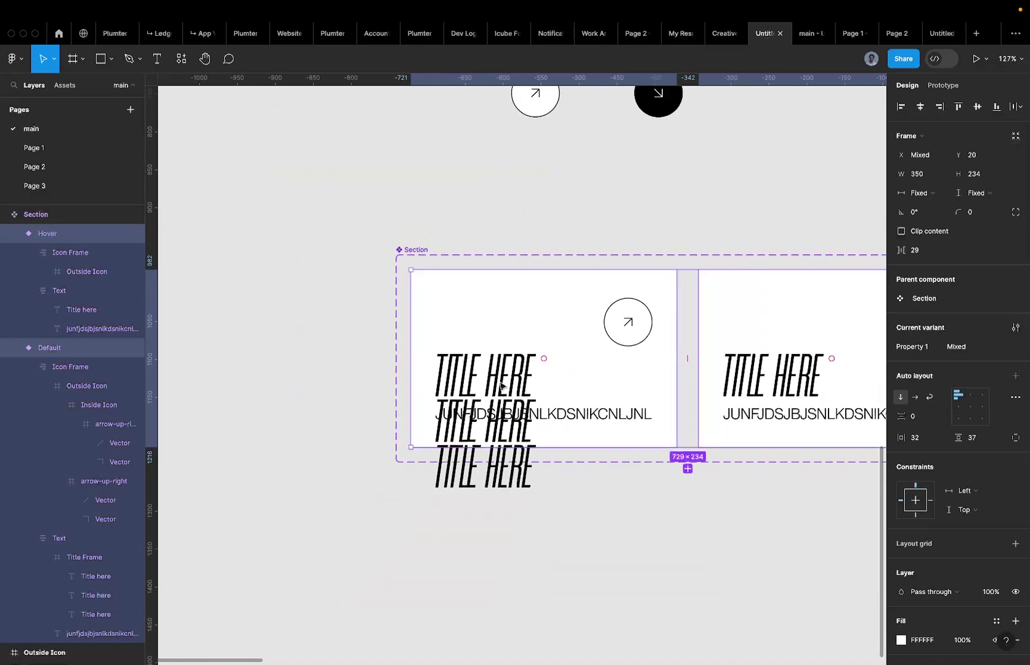
{"action": "scroll", "coordinate": [500, 382], "scroll_direction": "up", "scroll_amount": 4}
{"action": "left_click", "coordinate": [474, 386], "text": "super"}
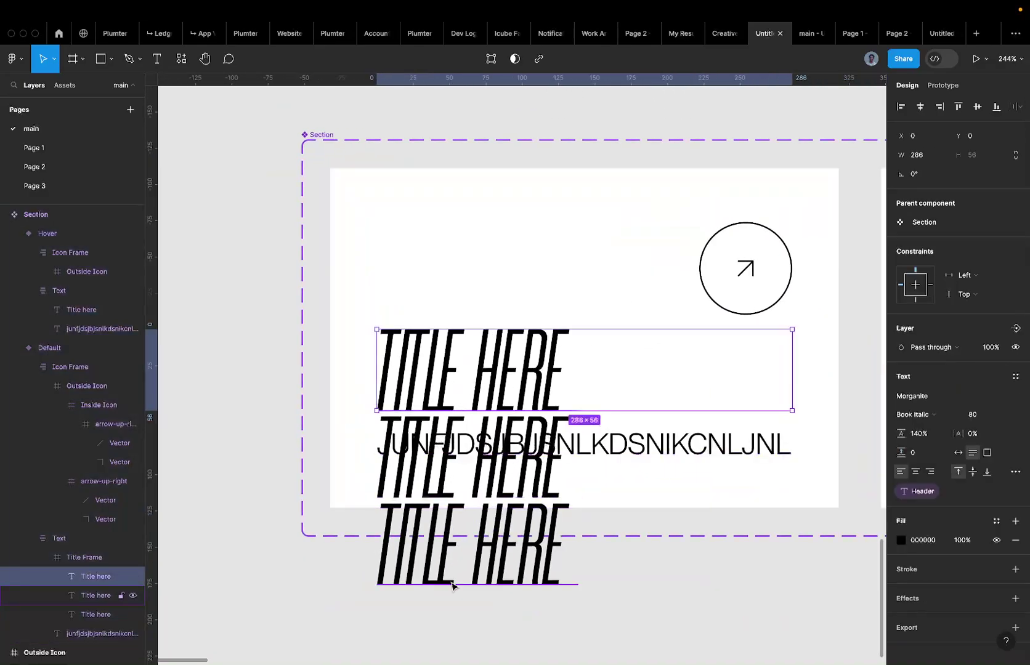
Enable Clip content on the Default card's Title Frame so only one TITLE HERE shows.
{"action": "left_click", "coordinate": [469, 557]}
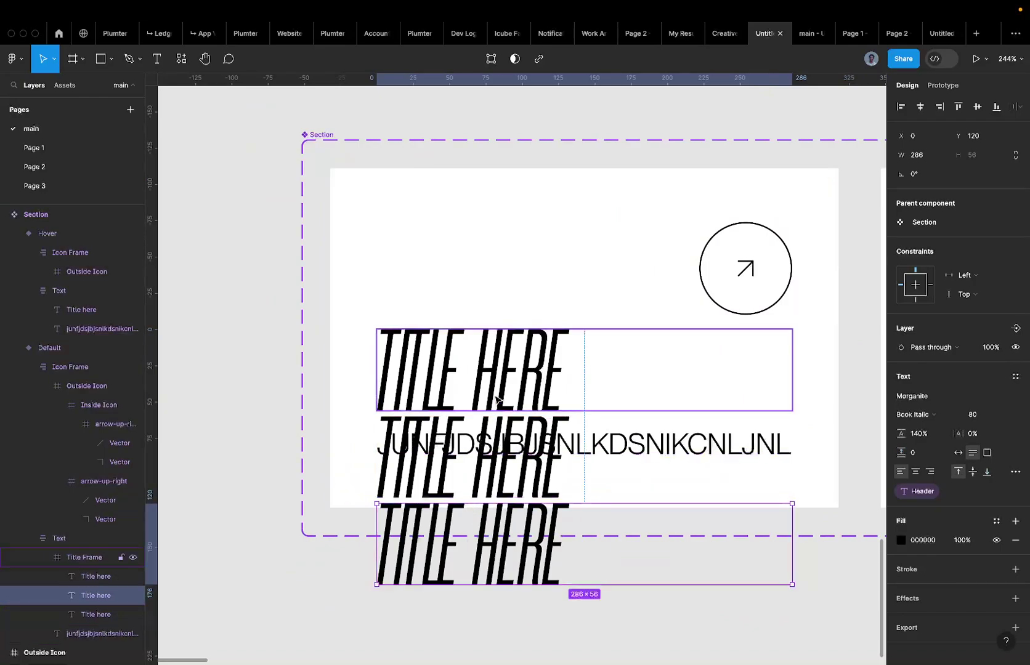
{"action": "key", "text": "Escape"}
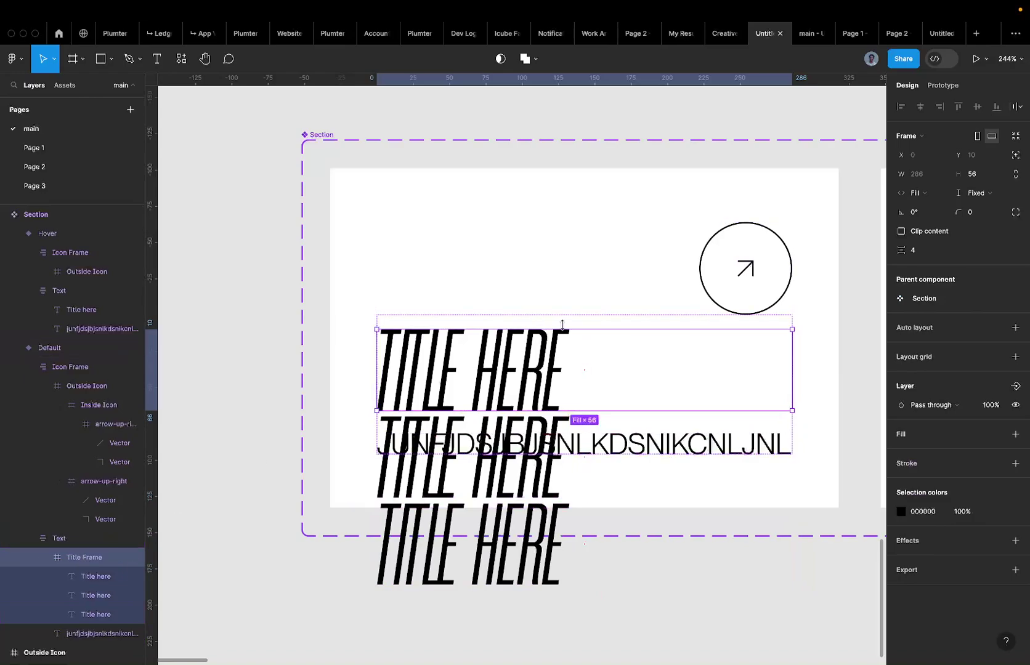
{"action": "scroll", "coordinate": [452, 346], "scroll_direction": "up", "scroll_amount": 5}
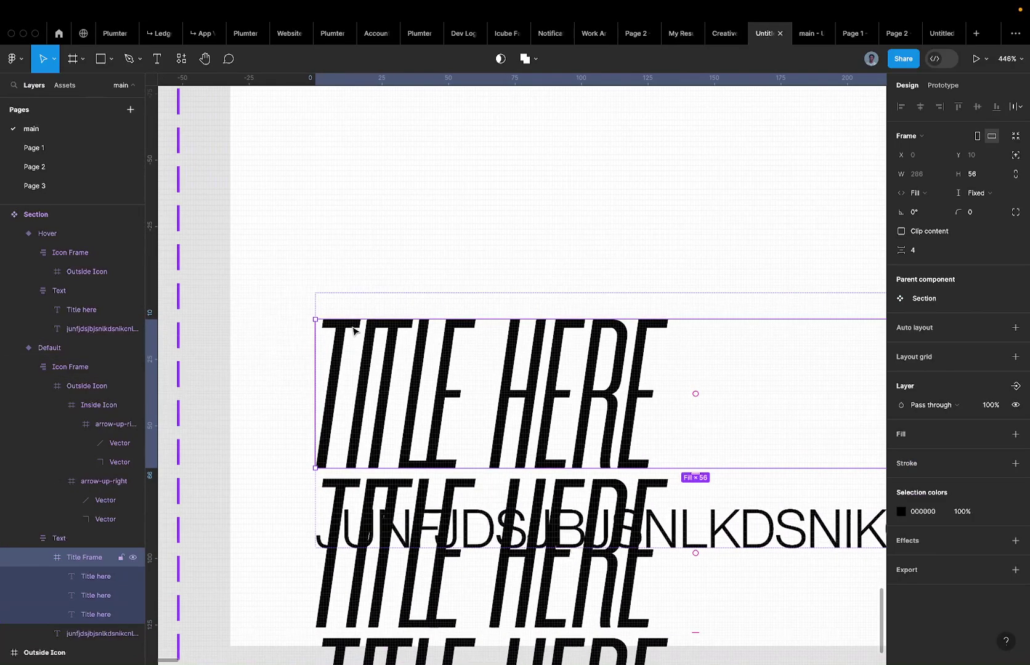
{"action": "scroll", "coordinate": [439, 333], "scroll_direction": "down", "scroll_amount": 4}
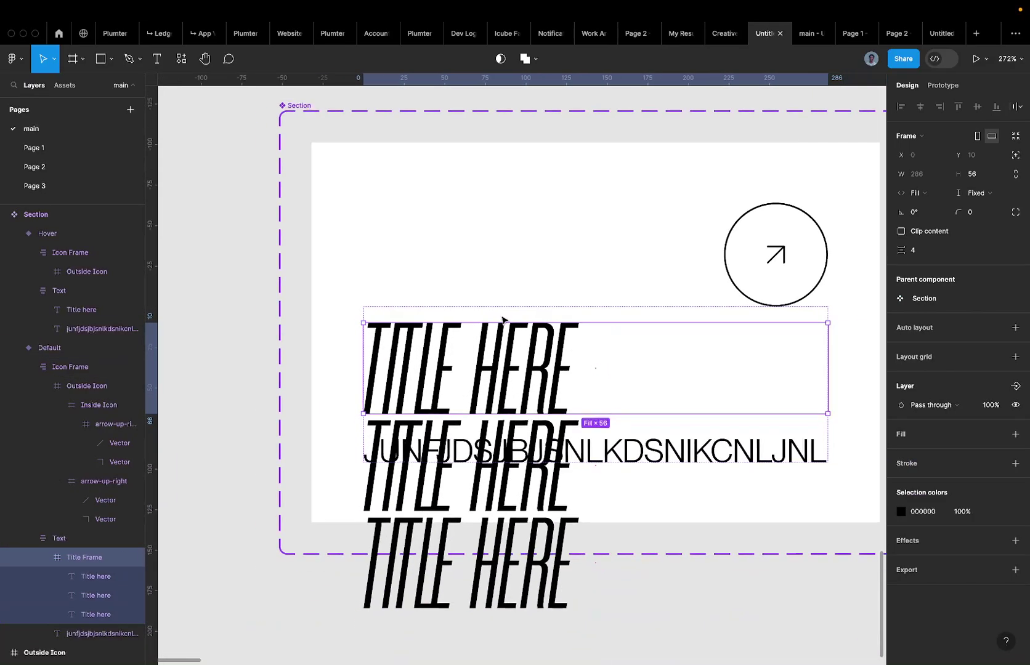
{"action": "left_click", "coordinate": [937, 231]}
{"action": "scroll", "coordinate": [601, 352], "scroll_direction": "down", "scroll_amount": 4}
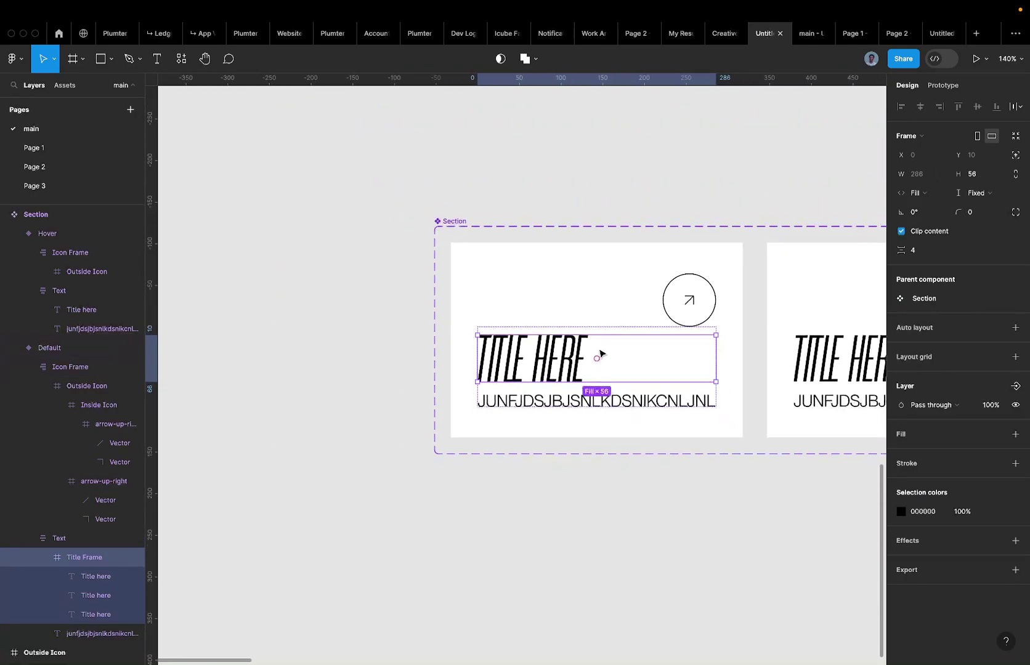
{"action": "scroll", "coordinate": [600, 352], "scroll_direction": "right", "scroll_amount": 5}
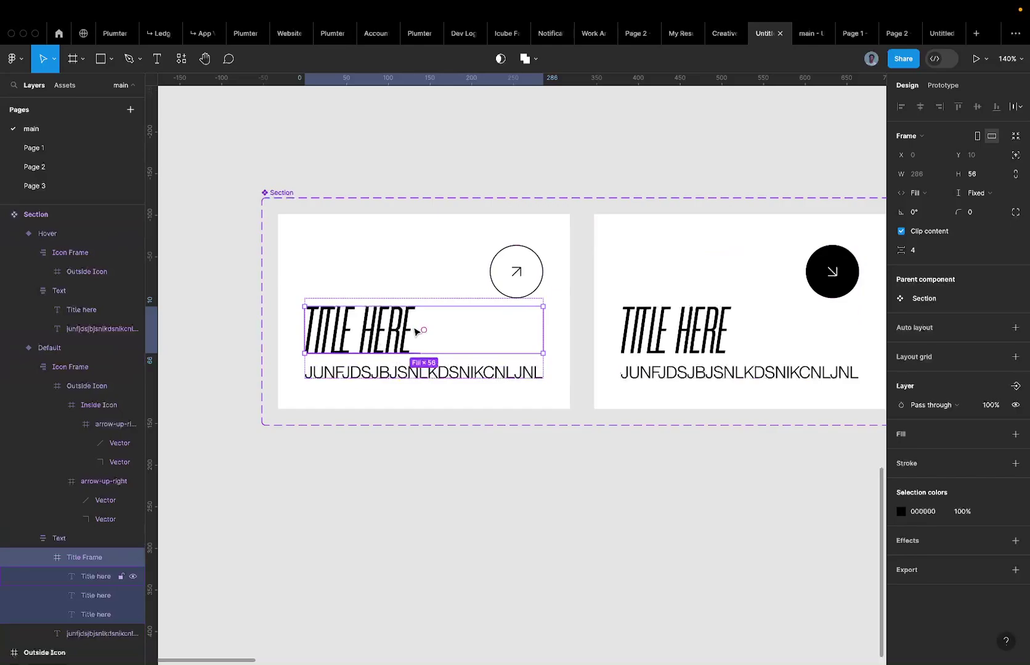
Disable Clip content on the Hover card's Title Frame, revealing all three TITLE HERE copies.
{"action": "left_click", "coordinate": [643, 374]}
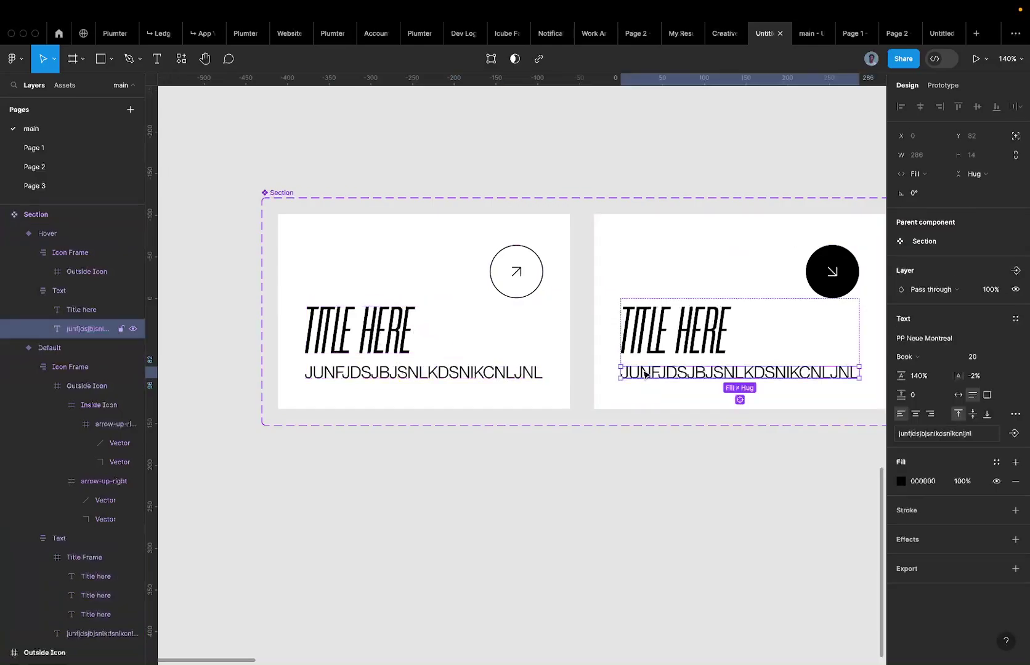
{"action": "left_click", "coordinate": [660, 328]}
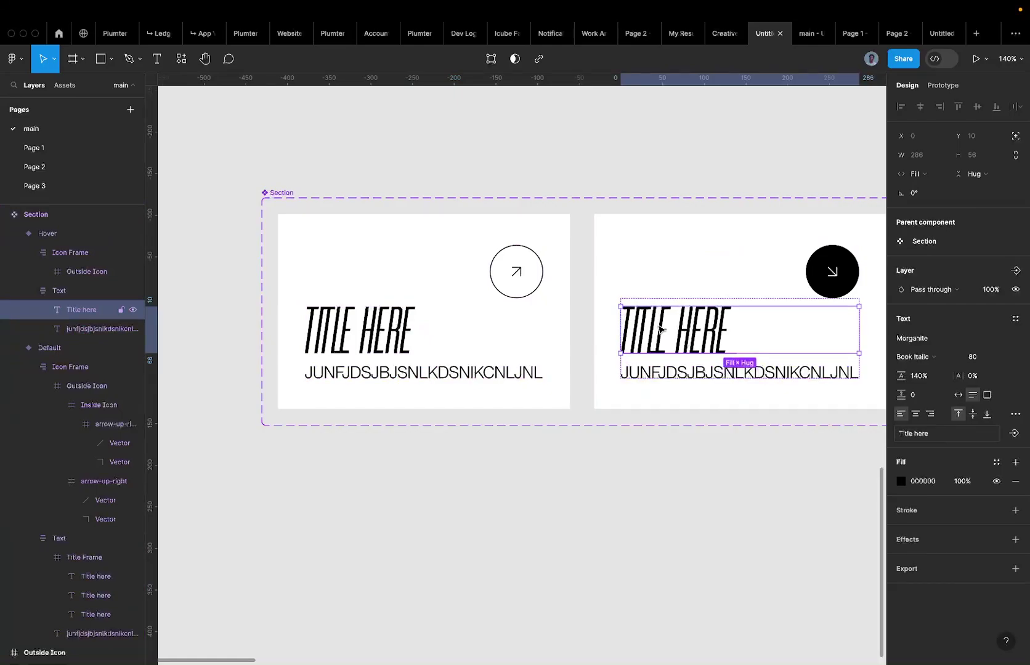
{"action": "key", "text": "shift+Return"}
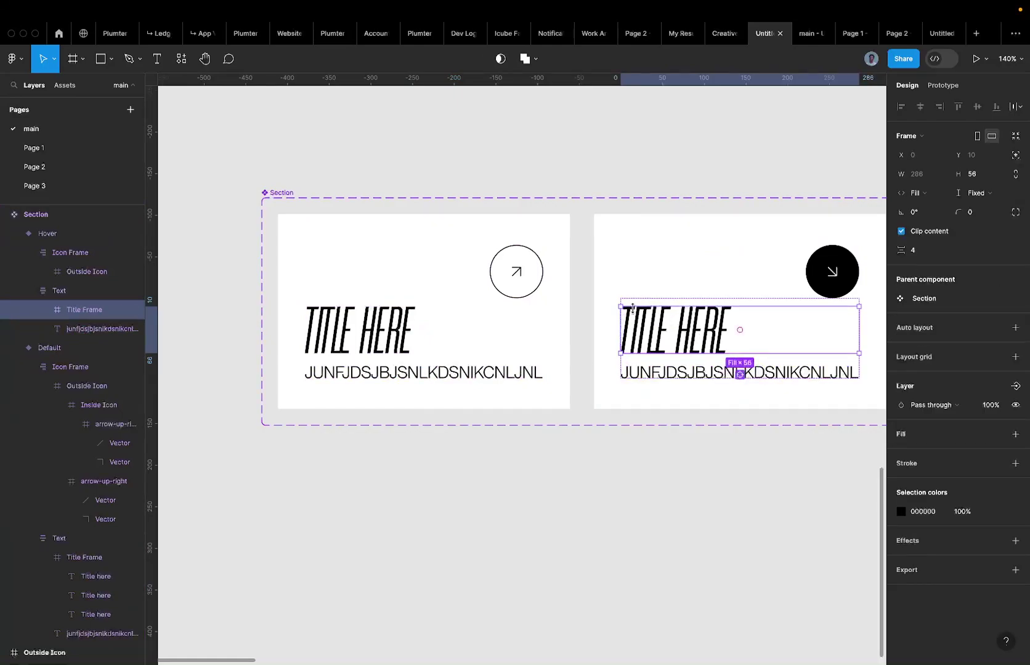
{"action": "left_click", "coordinate": [901, 231]}
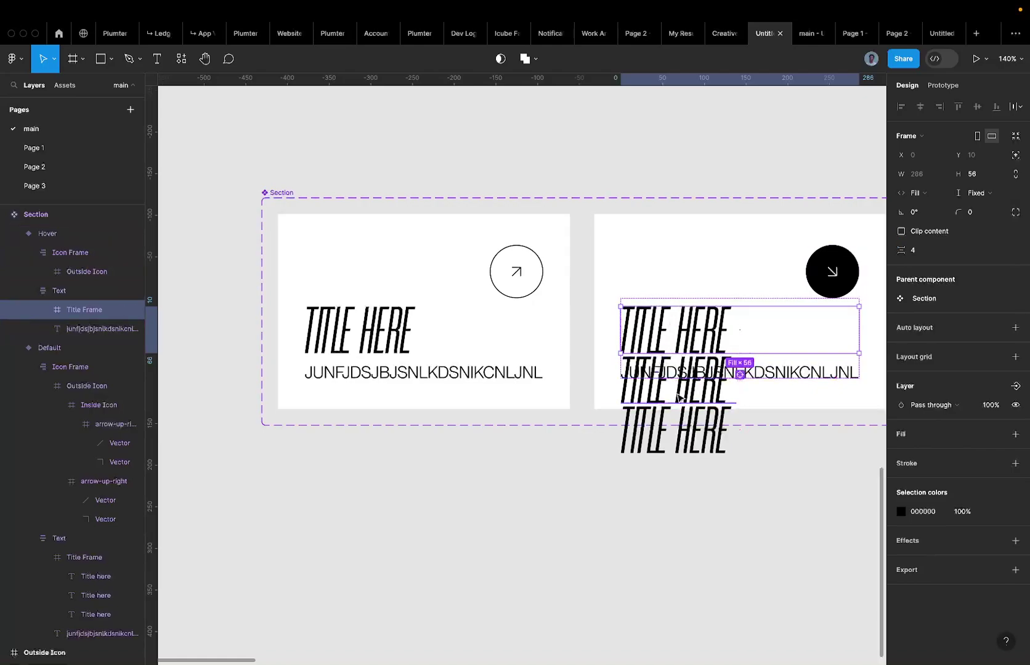
{"action": "scroll", "coordinate": [677, 397], "scroll_direction": "right", "scroll_amount": 2}
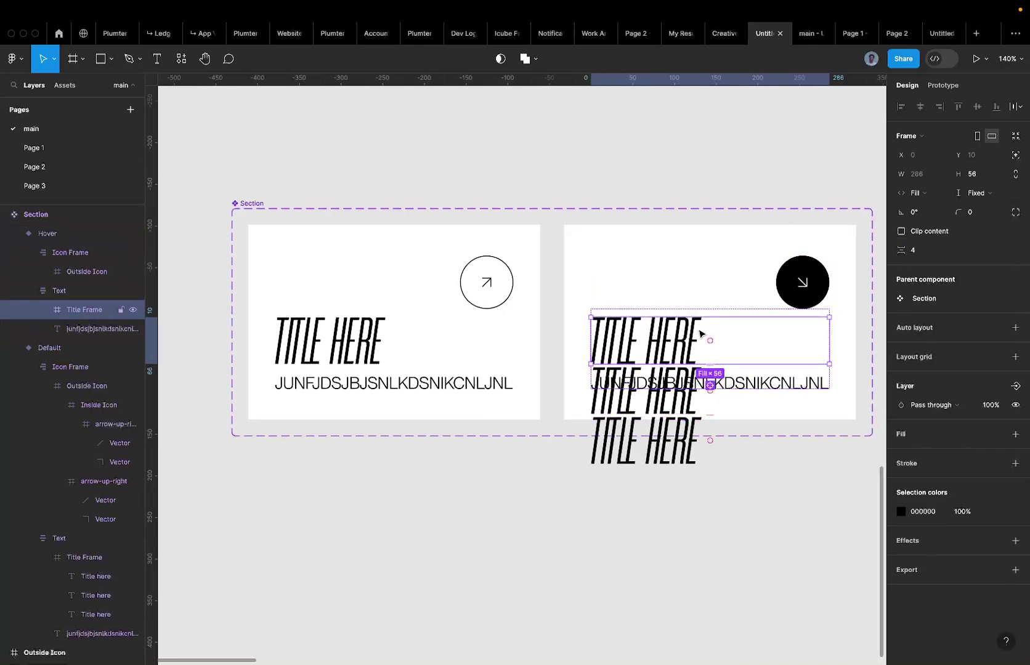
{"action": "key", "text": "Return"}
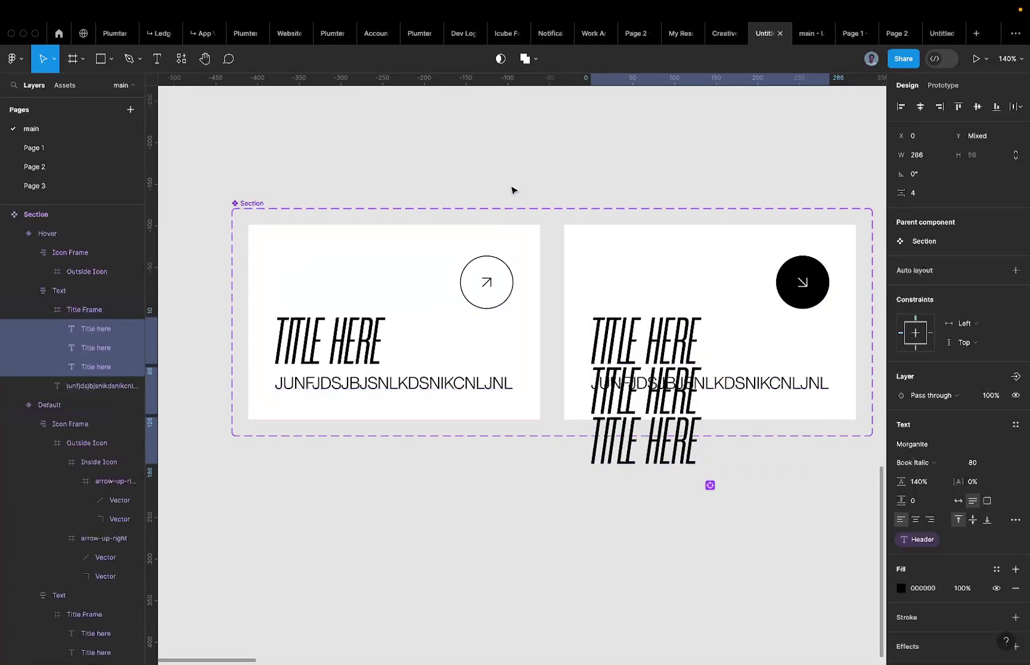
{"action": "key", "text": "shift+Return"}
{"action": "key", "text": "super+alt+a"}
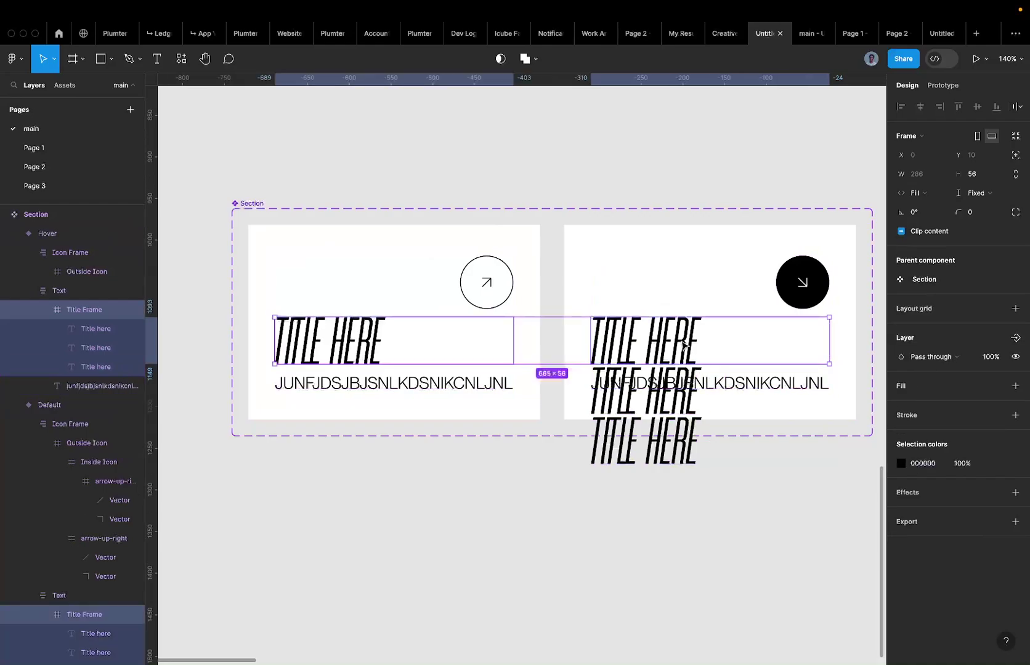
{"action": "left_click", "coordinate": [681, 344]}
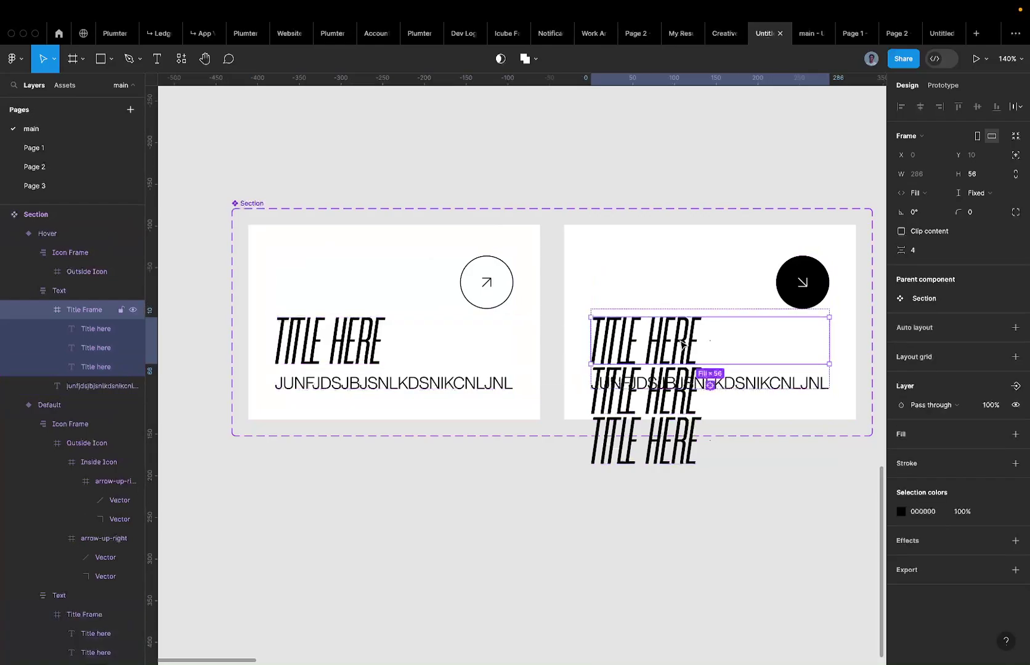
Give the Hover card's Title Frame a red FF0000 fill.
{"action": "left_click", "coordinate": [1014, 434]}
{"action": "left_click", "coordinate": [923, 453]}
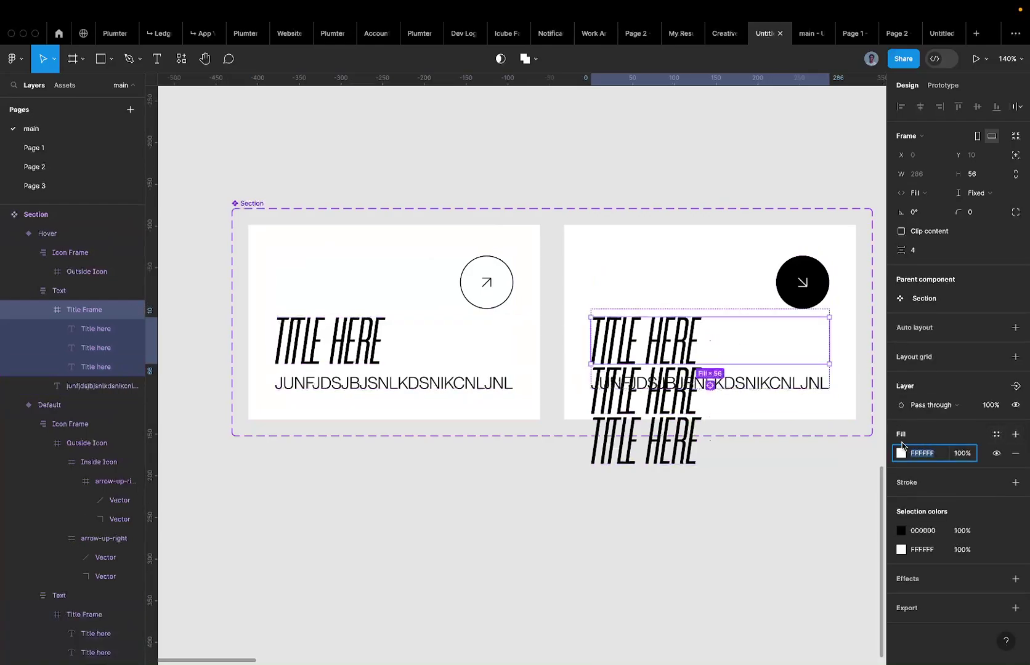
{"action": "type", "text": "ff0000"}
{"action": "key", "text": "Return"}
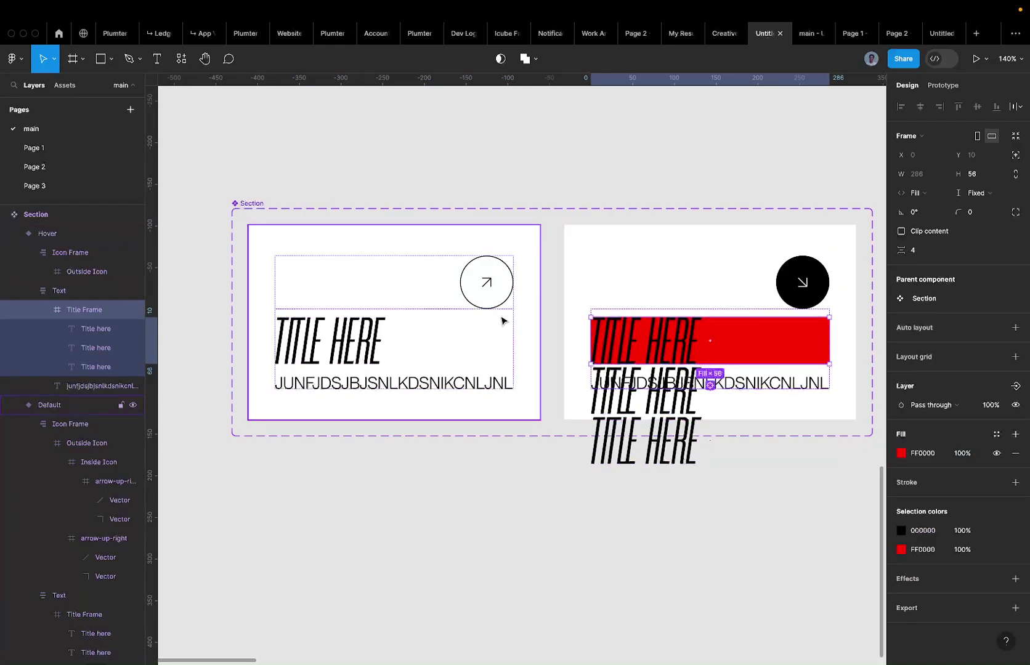
Shift the three TITLE HERE copies upward so the last ends above the subtitle.
{"action": "key", "text": "Return"}
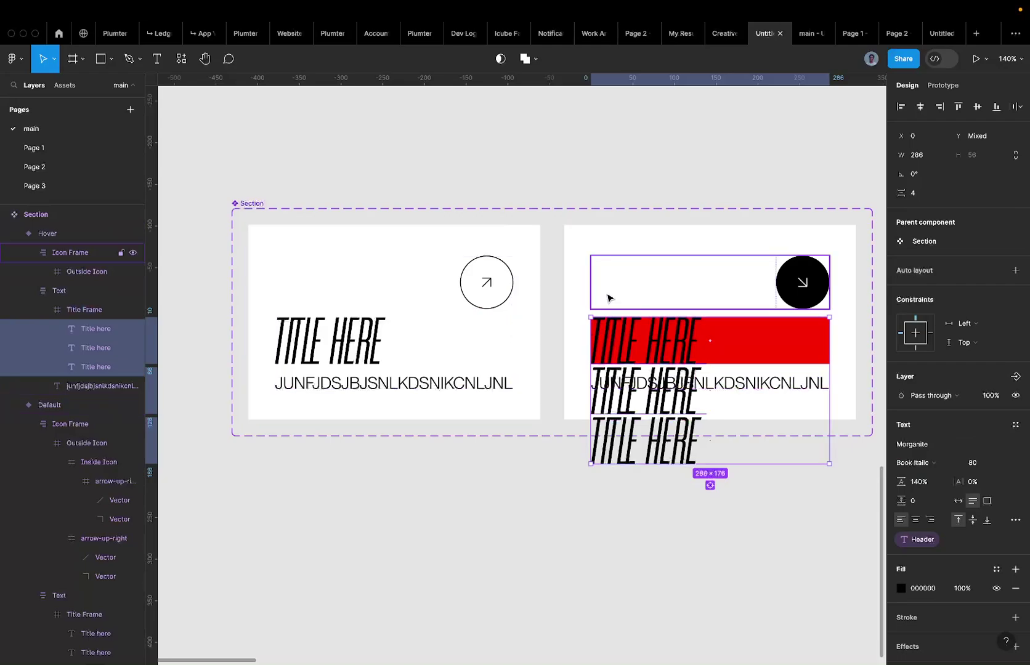
{"action": "key", "text": "shift+Up"}
{"action": "key", "text": "shift+Up"}
{"action": "key", "text": "shift+Up"}
{"action": "key", "text": "shift+Up"}
{"action": "key", "text": "shift+Up"}
{"action": "key", "text": "Up"}
{"action": "key", "text": "Up"}
{"action": "key", "text": "Up"}
{"action": "key", "text": "Up"}
{"action": "key", "text": "Up"}
{"action": "key", "text": "Up"}
{"action": "key", "text": "shift+Up"}
{"action": "key", "text": "shift+Up"}
{"action": "key", "text": "shift+Up"}
{"action": "key", "text": "shift+Up"}
{"action": "key", "text": "shift+Up"}
{"action": "key", "text": "Up"}
{"action": "key", "text": "Up"}
{"action": "key", "text": "Up"}
{"action": "key", "text": "Up"}
{"action": "key", "text": "Up"}
{"action": "key", "text": "Up"}
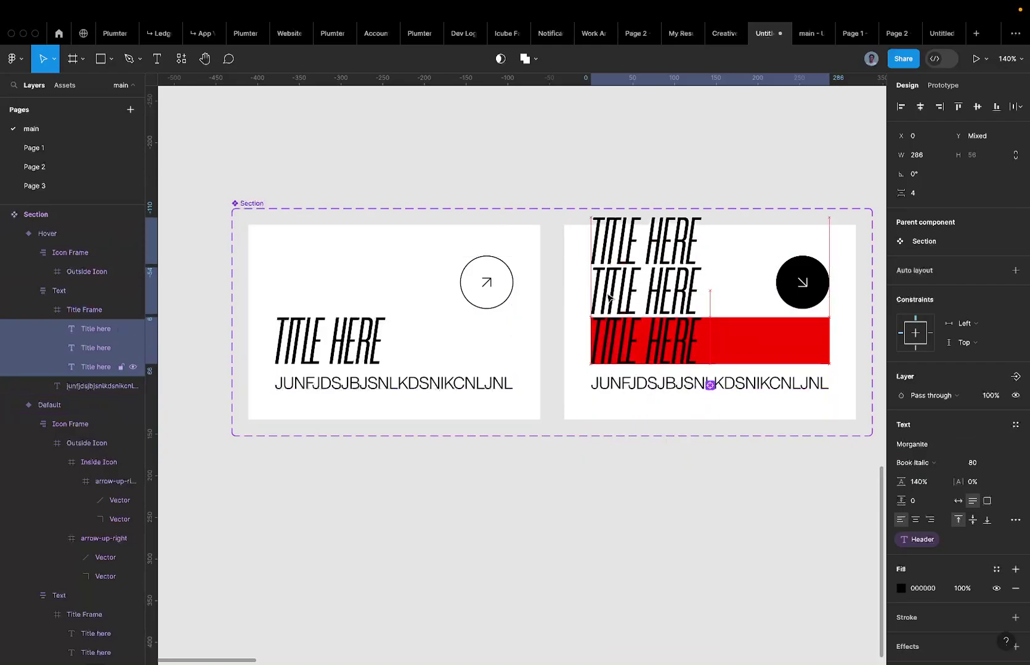
{"action": "scroll", "coordinate": [653, 357], "scroll_direction": "up", "scroll_amount": 5}
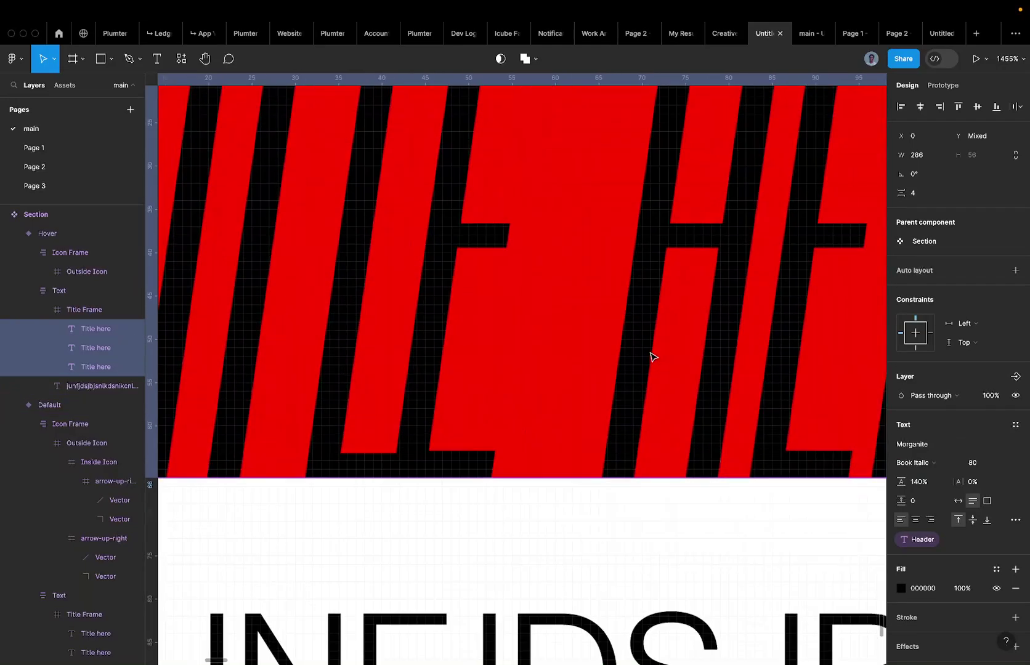
{"action": "scroll", "coordinate": [450, 390], "scroll_direction": "down", "scroll_amount": 3}
{"action": "scroll", "coordinate": [502, 316], "scroll_direction": "down", "scroll_amount": 3}
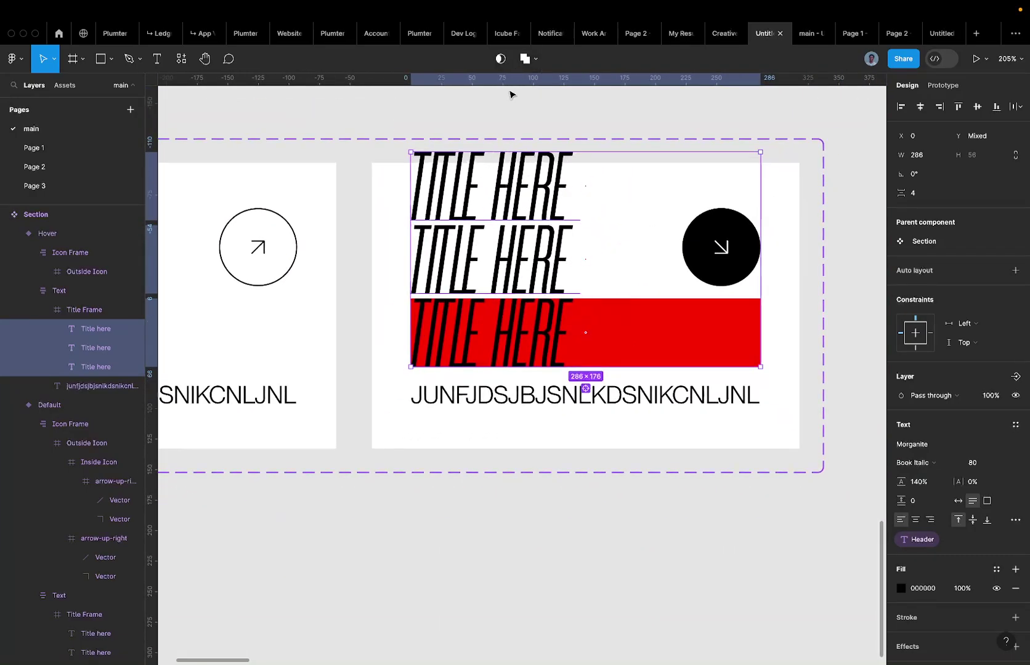
{"action": "scroll", "coordinate": [509, 93], "scroll_direction": "left", "scroll_amount": 5}
{"action": "scroll", "coordinate": [510, 94], "scroll_direction": "down", "scroll_amount": 3}
Add a red FF0000 fill to the Default card's Title Frame and let its titles overflow.
{"action": "left_click", "coordinate": [464, 235]}
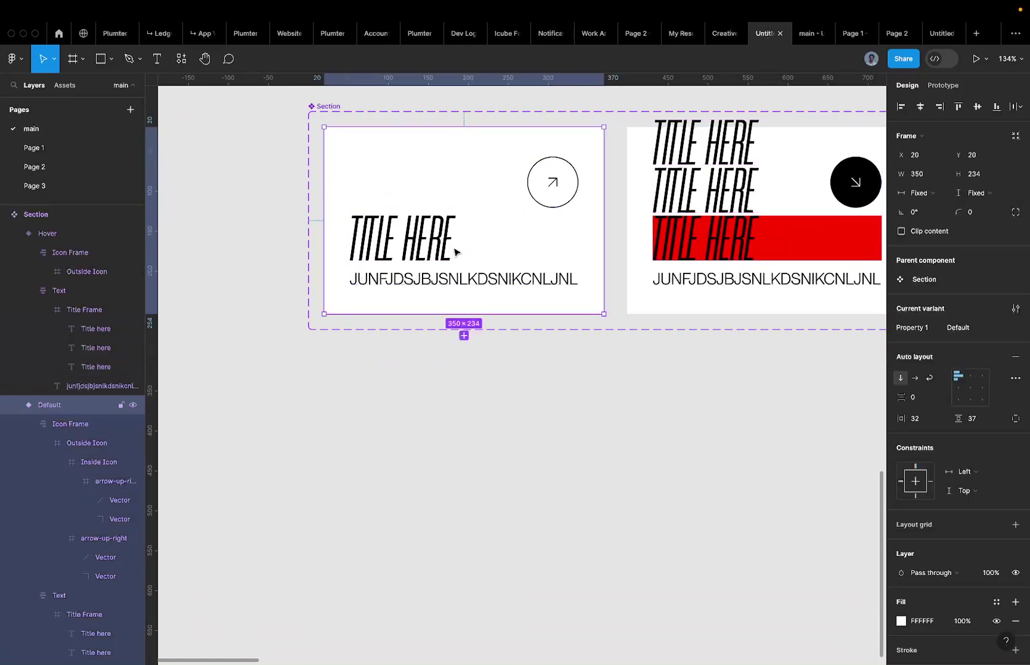
{"action": "double_click", "coordinate": [462, 279]}
{"action": "left_click", "coordinate": [460, 241]}
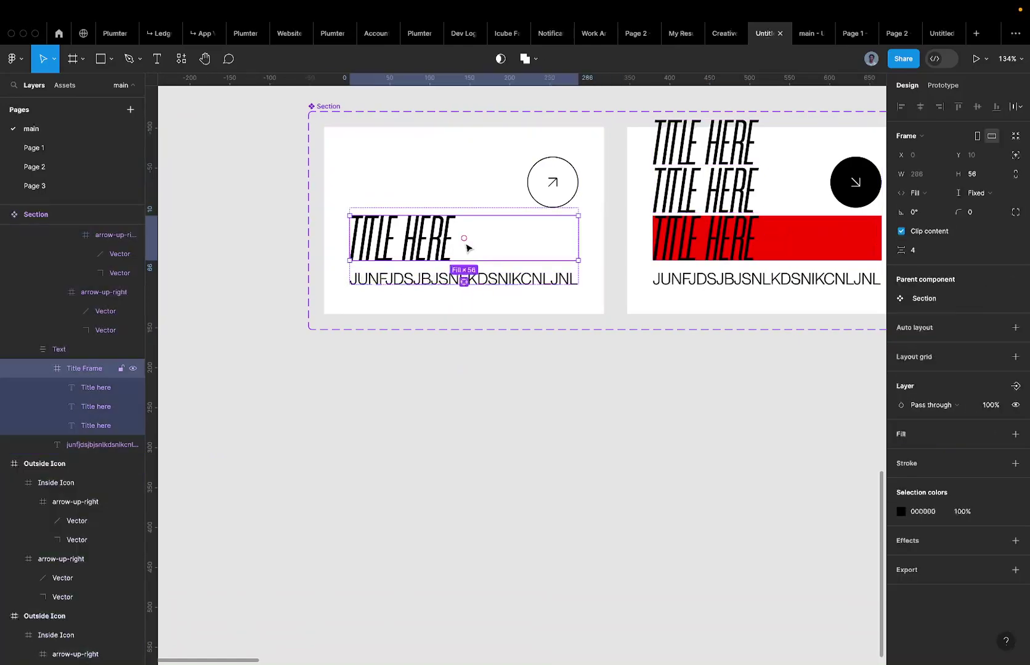
{"action": "left_click", "coordinate": [1014, 434]}
{"action": "left_click", "coordinate": [931, 455]}
{"action": "type", "text": "FF0000"}
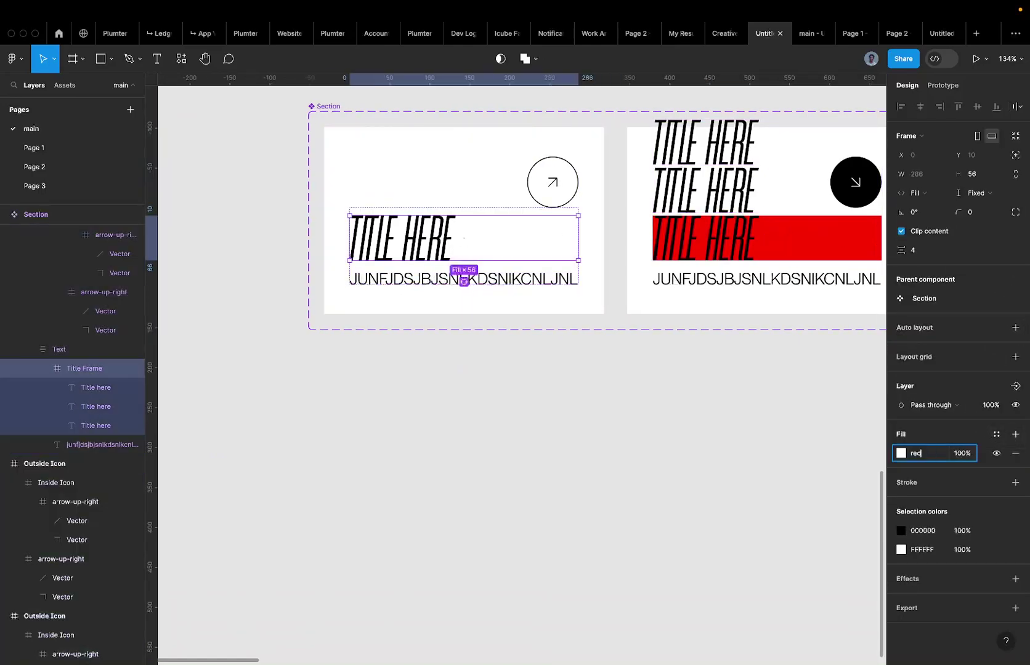
{"action": "key", "text": "Return"}
{"action": "left_click", "coordinate": [934, 231]}
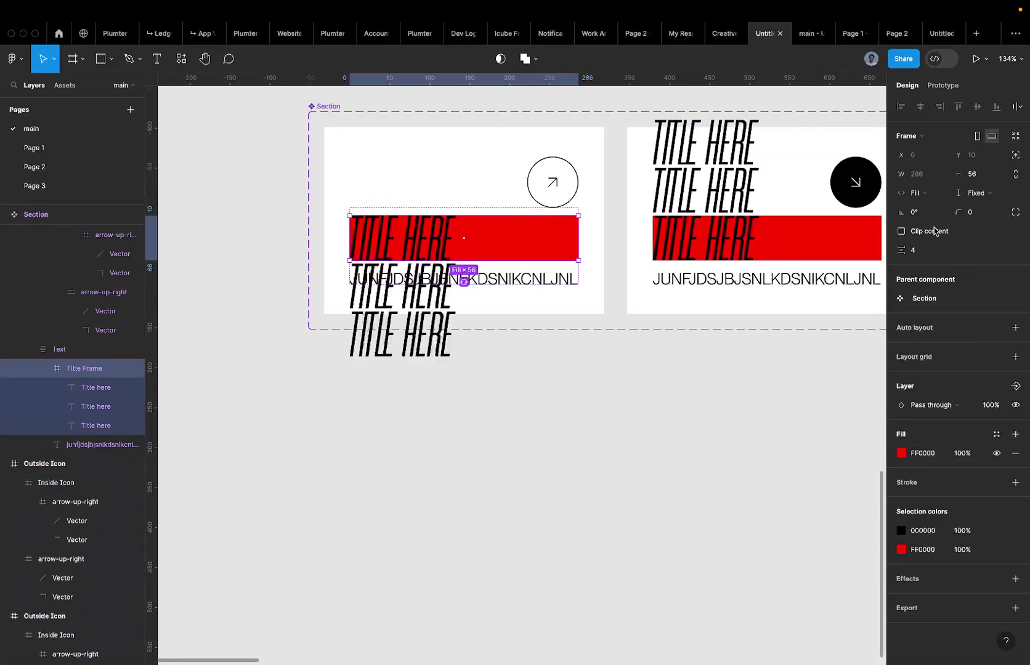
{"action": "scroll", "coordinate": [397, 312], "scroll_direction": "right", "scroll_amount": 1}
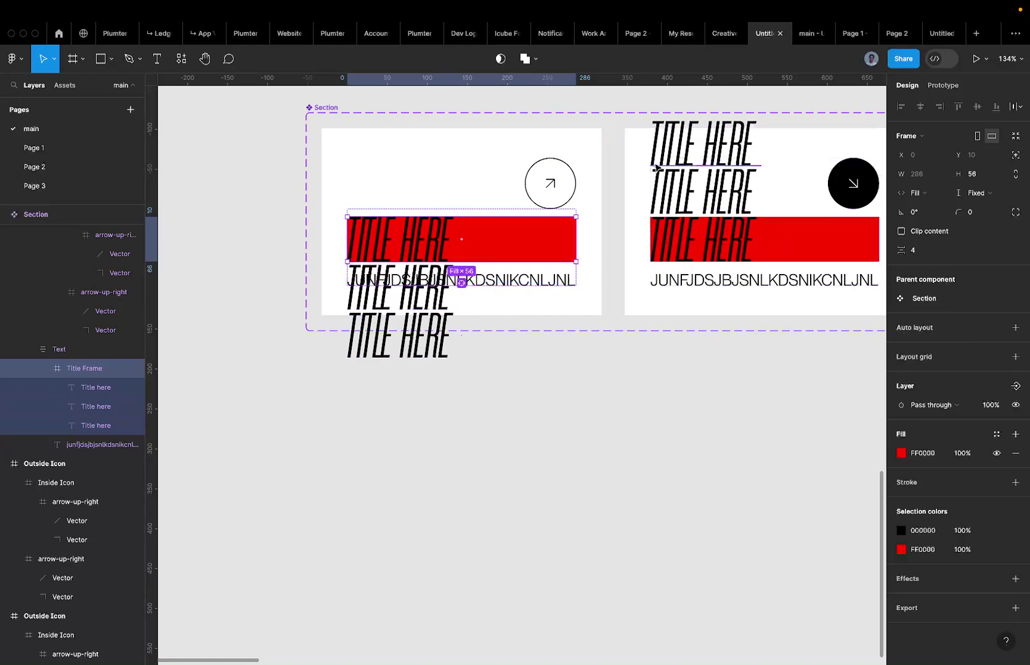
Undo those changes, re-enable Clip content, and remove the red fill from the Title Frame.
{"action": "key", "text": "super+z"}
{"action": "key", "text": "super+z"}
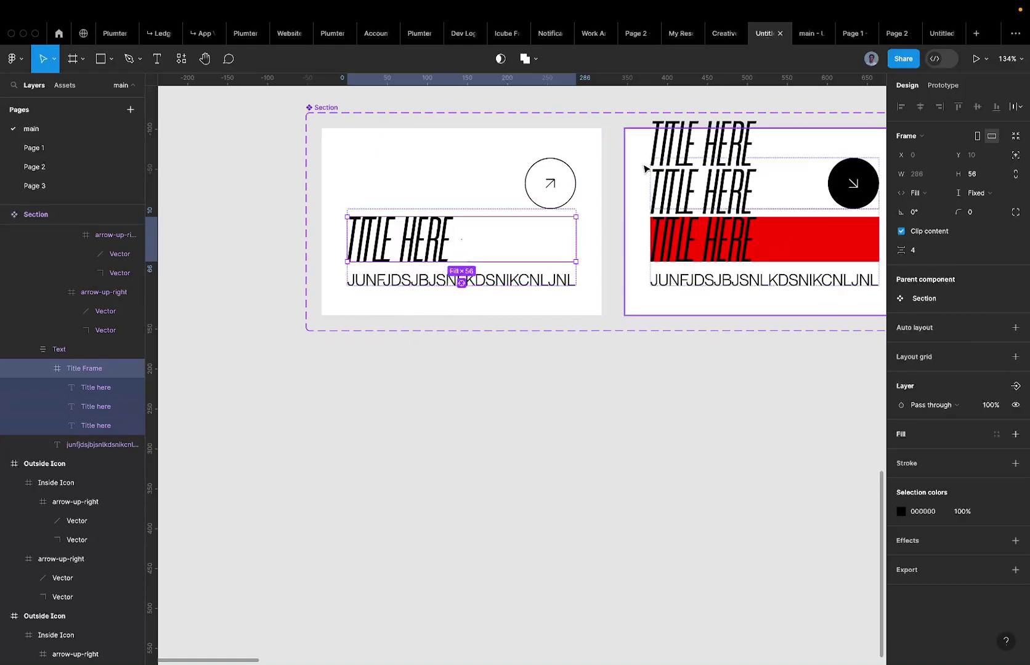
{"action": "key", "text": "super+z"}
{"action": "key", "text": "super+z"}
{"action": "key", "text": "super+z"}
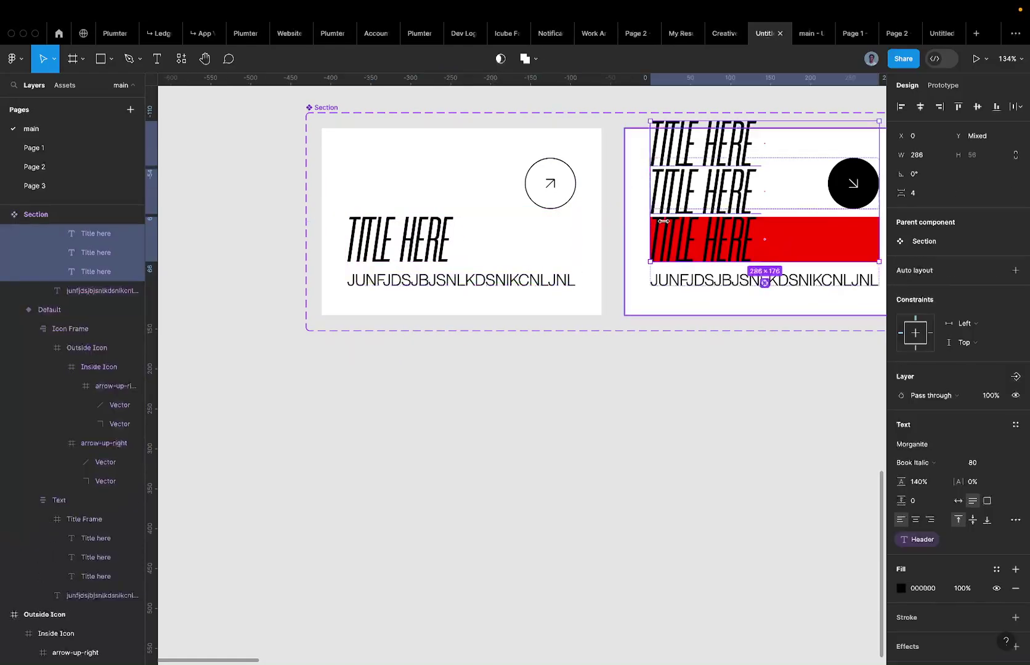
{"action": "key", "text": "super+z"}
{"action": "key", "text": "super+z"}
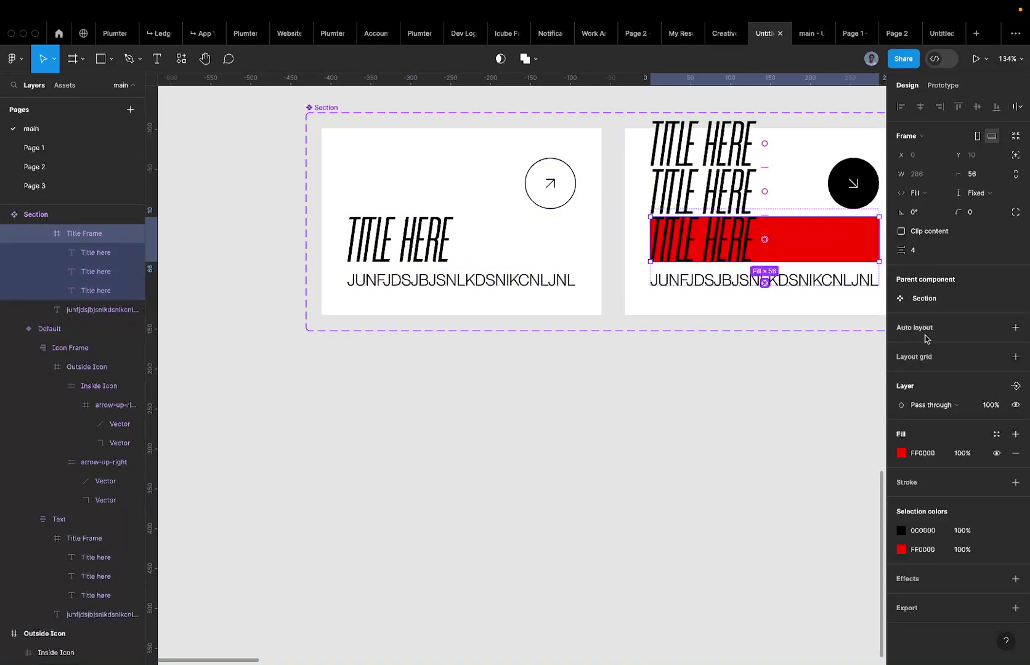
{"action": "left_click", "coordinate": [901, 231]}
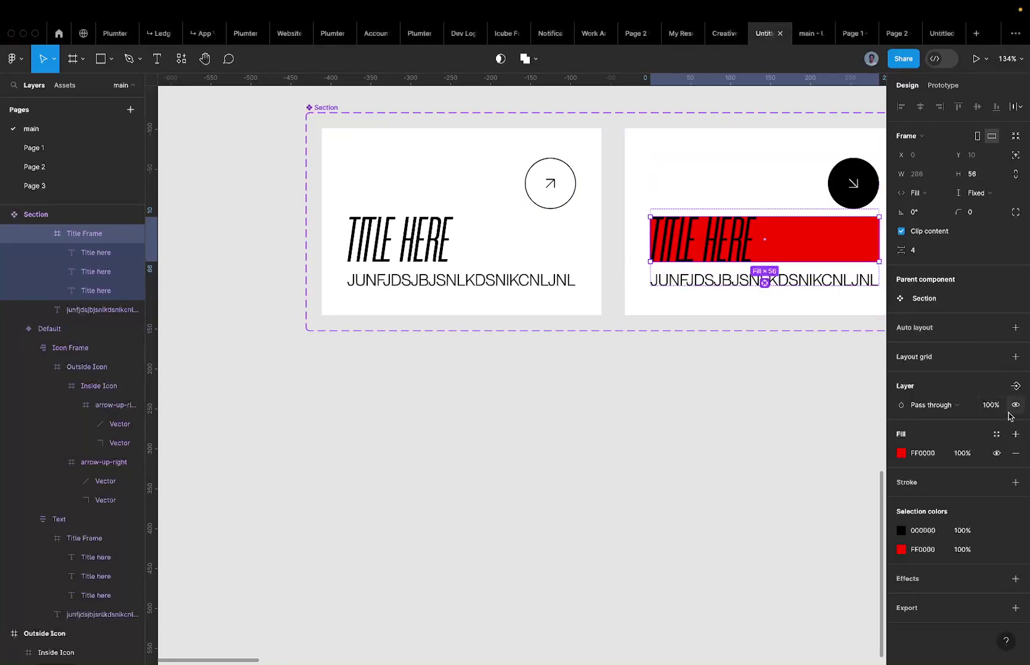
{"action": "left_click", "coordinate": [1015, 454]}
{"action": "scroll", "coordinate": [602, 200], "scroll_direction": "right", "scroll_amount": 5}
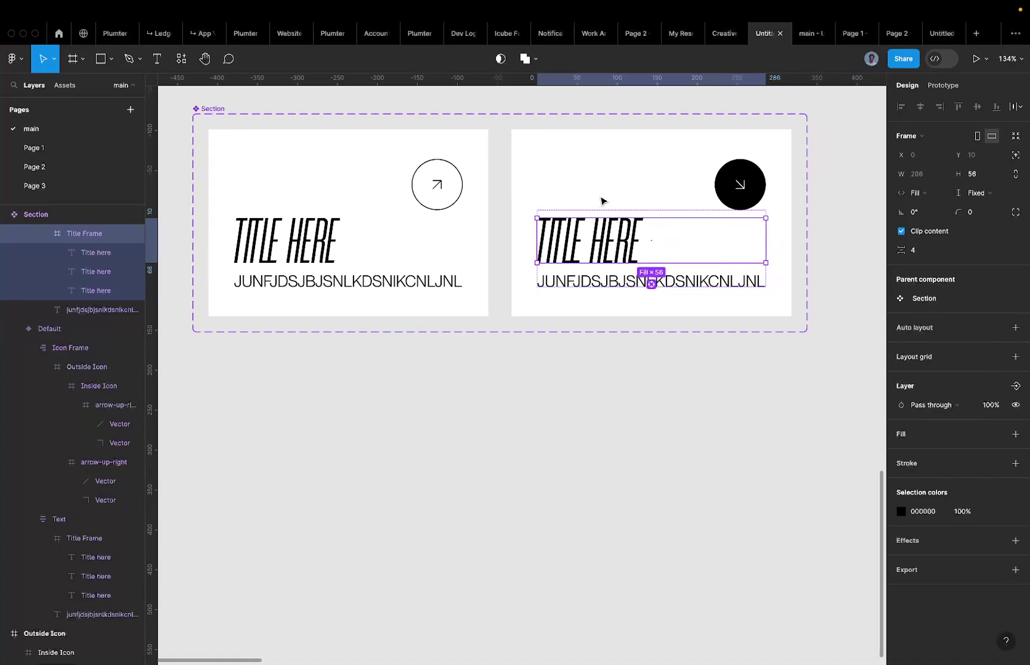
Select the Default and Hover cards and change their vertical padding from 37 to 32.
{"action": "scroll", "coordinate": [601, 201], "scroll_direction": "down", "scroll_amount": 5}
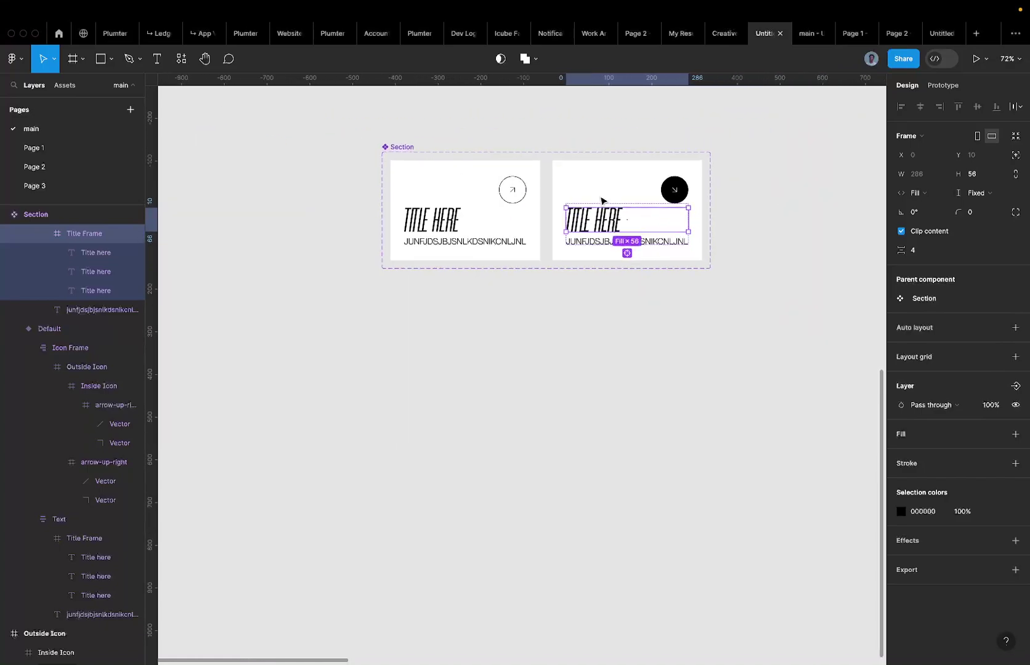
{"action": "scroll", "coordinate": [602, 200], "scroll_direction": "down", "scroll_amount": 2}
{"action": "scroll", "coordinate": [601, 200], "scroll_direction": "up", "scroll_amount": 5}
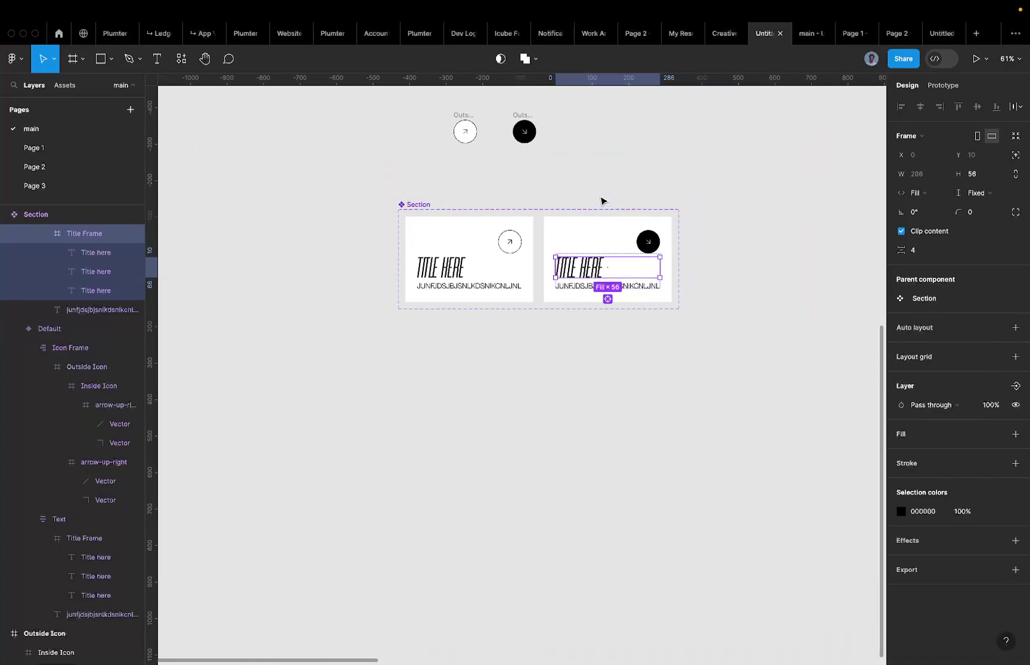
{"action": "left_click", "coordinate": [492, 360]}
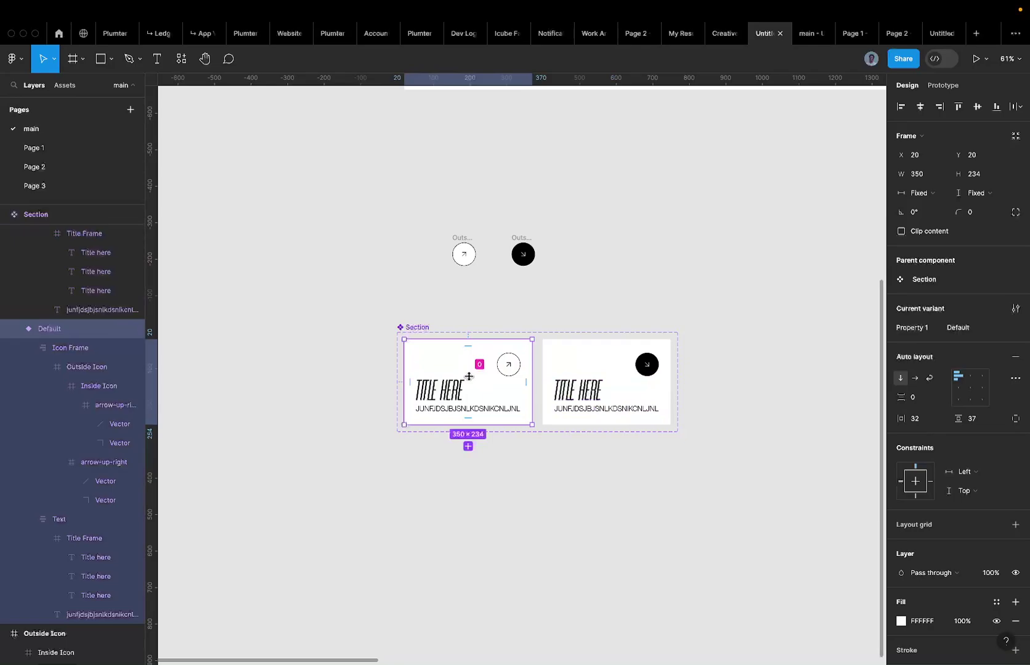
{"action": "scroll", "coordinate": [469, 377], "scroll_direction": "down", "scroll_amount": 5}
{"action": "scroll", "coordinate": [486, 357], "scroll_direction": "up", "scroll_amount": 3}
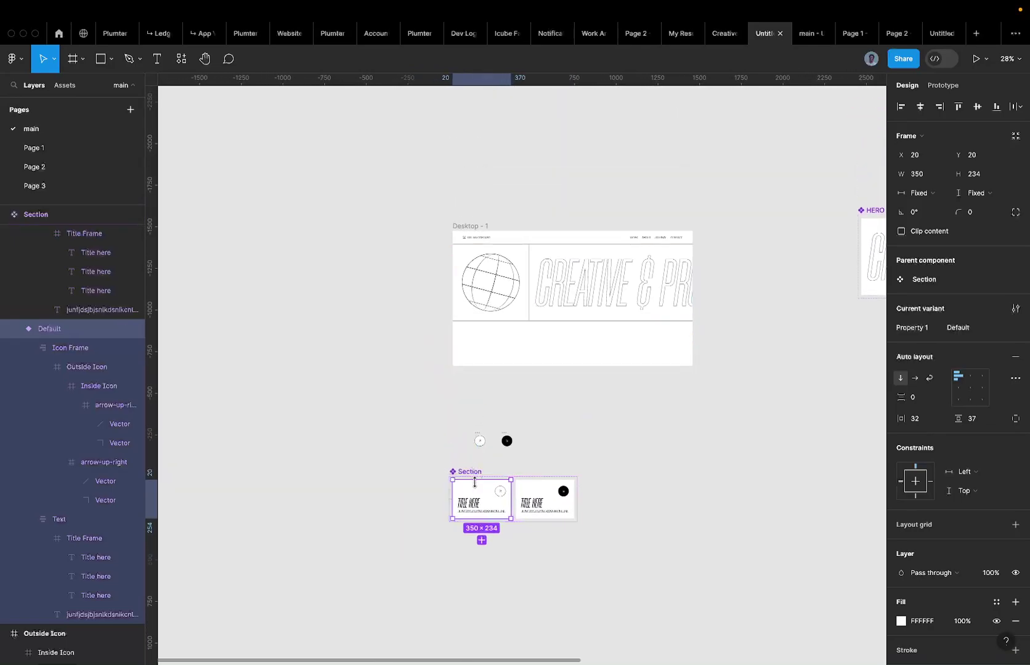
{"action": "scroll", "coordinate": [478, 486], "scroll_direction": "up", "scroll_amount": 4}
{"action": "scroll", "coordinate": [488, 478], "scroll_direction": "up", "scroll_amount": 2}
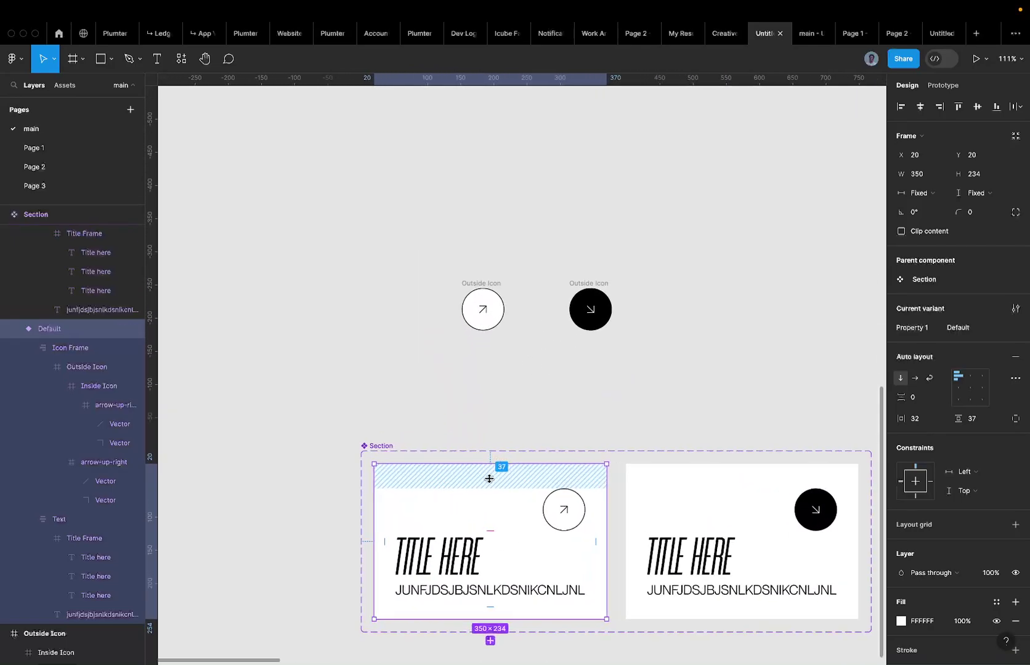
{"action": "left_click", "coordinate": [659, 522], "text": "shift"}
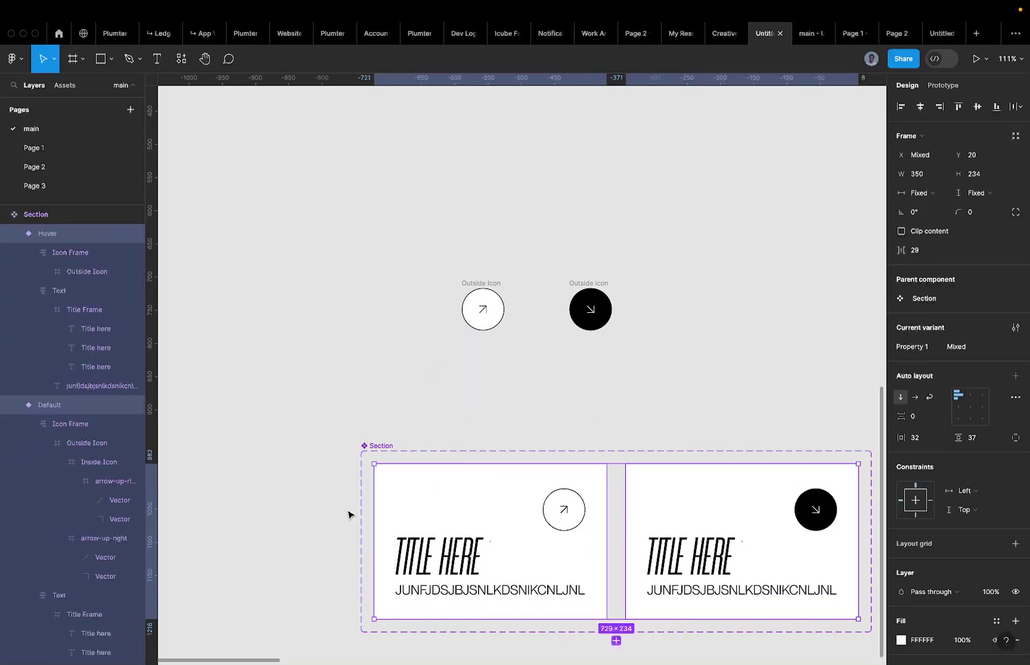
{"action": "left_click", "coordinate": [973, 439]}
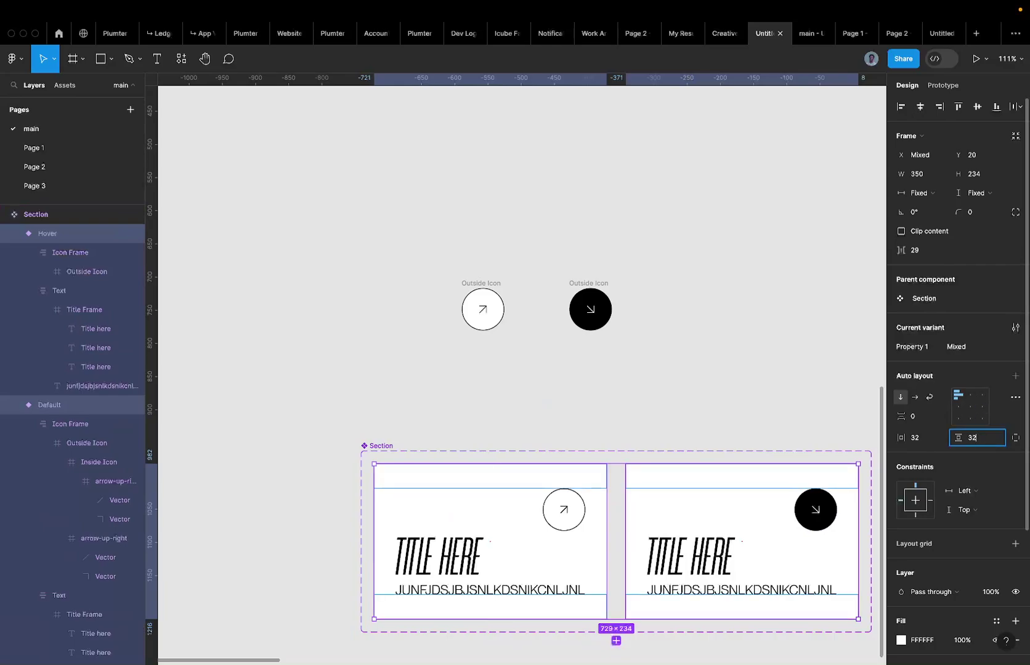
{"action": "type", "text": "32"}
{"action": "key", "text": "Return"}
{"action": "left_click", "coordinate": [940, 434]}
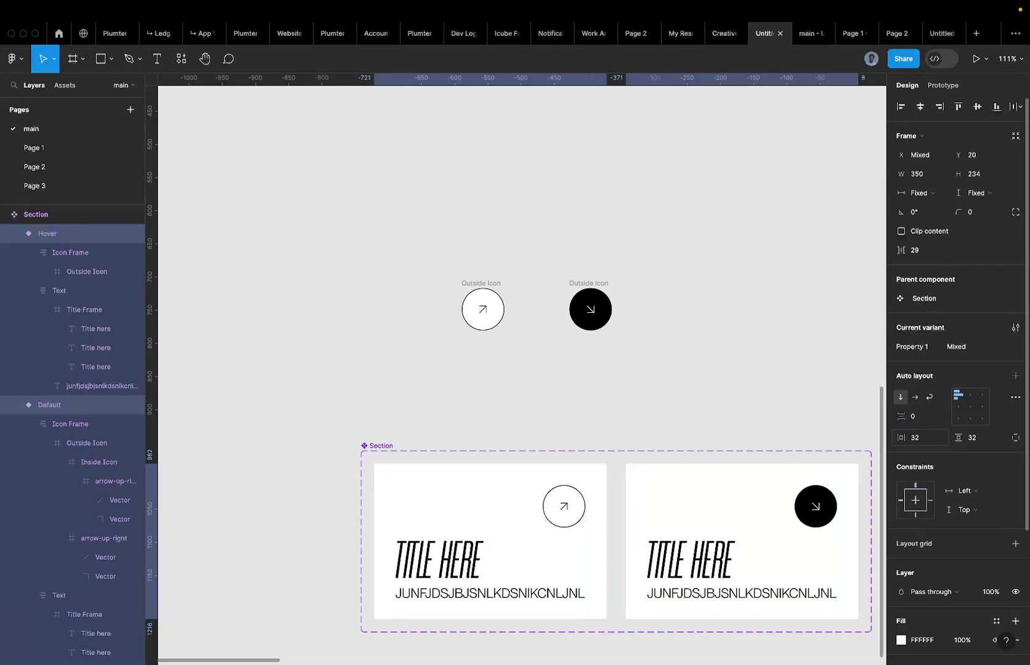
{"action": "scroll", "coordinate": [600, 521], "scroll_direction": "down", "scroll_amount": 5}
{"action": "left_click", "coordinate": [562, 528]}
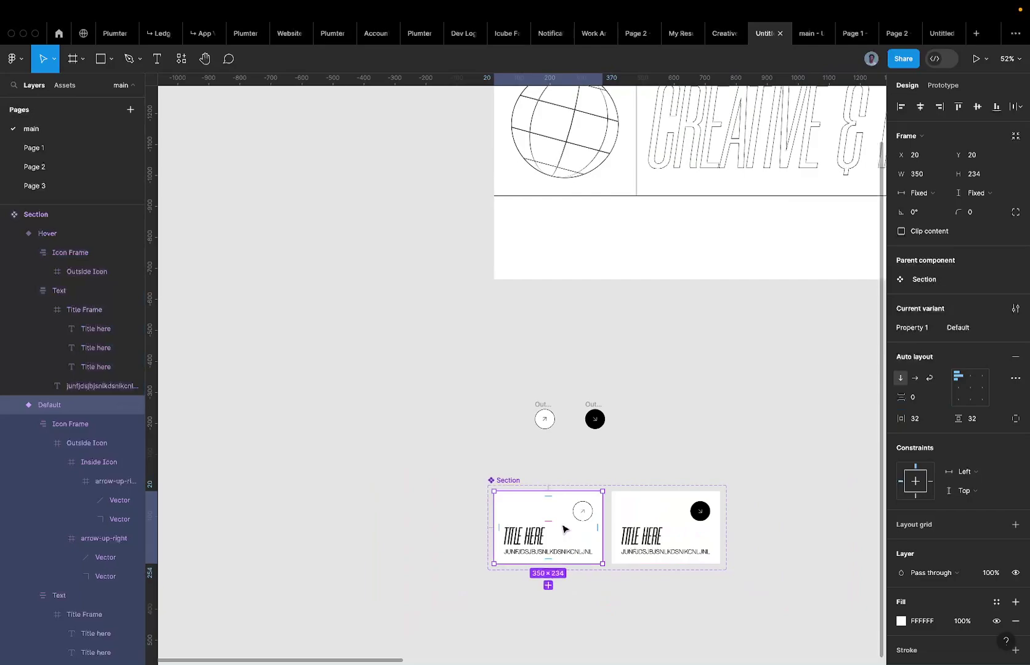
Replace the empty left cell below the header with the title card.
{"action": "left_click", "coordinate": [609, 238]}
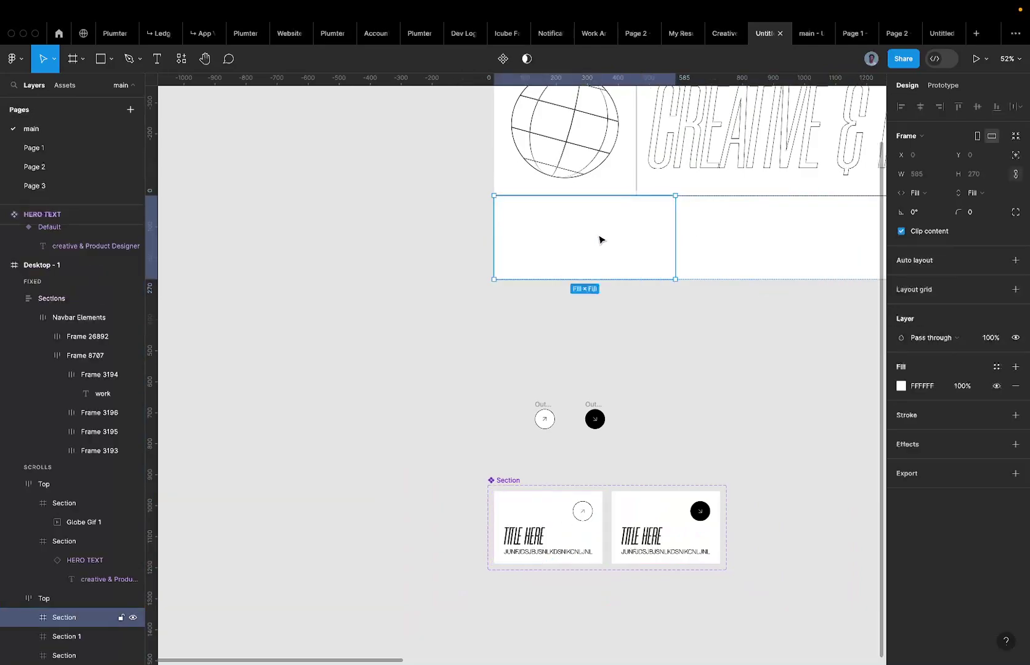
{"action": "key", "text": "super+v"}
{"action": "key", "text": "super+z"}
{"action": "key", "text": "super+shift+r"}
{"action": "scroll", "coordinate": [585, 251], "scroll_direction": "right", "scroll_amount": 2}
{"action": "scroll", "coordinate": [585, 251], "scroll_direction": "up", "scroll_amount": 1}
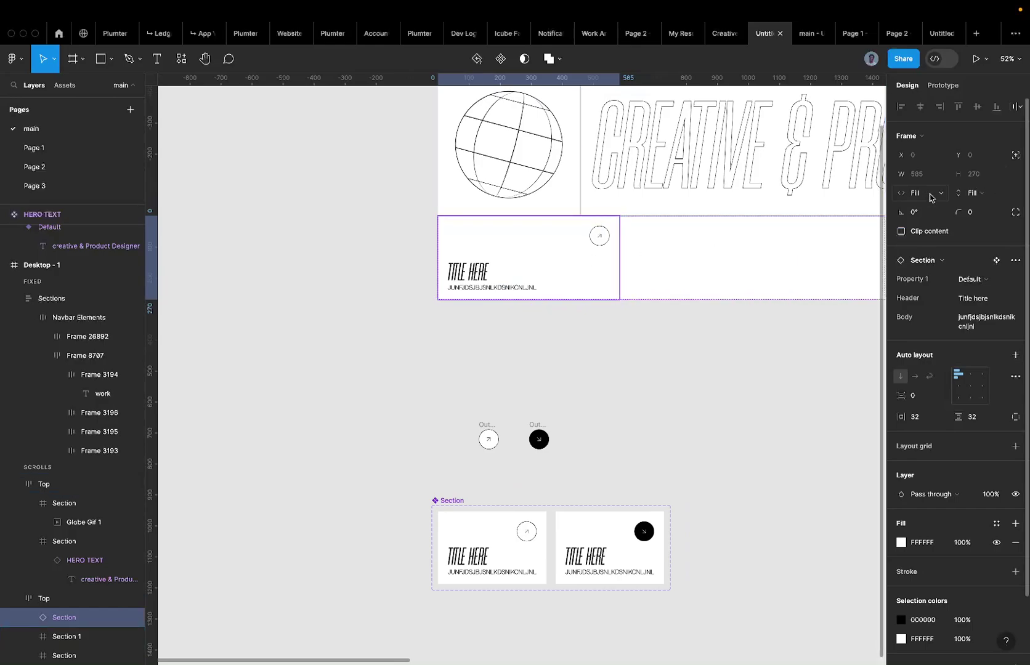
Narrow the Default variant card to 108 px wide.
{"action": "left_click", "coordinate": [492, 554]}
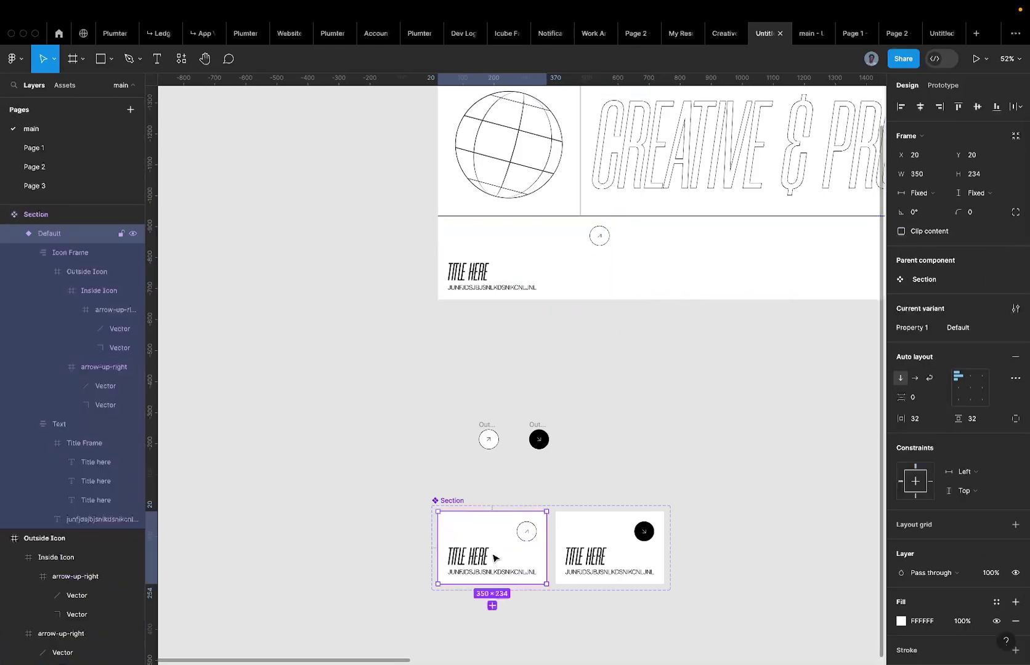
{"action": "left_click", "coordinate": [563, 267]}
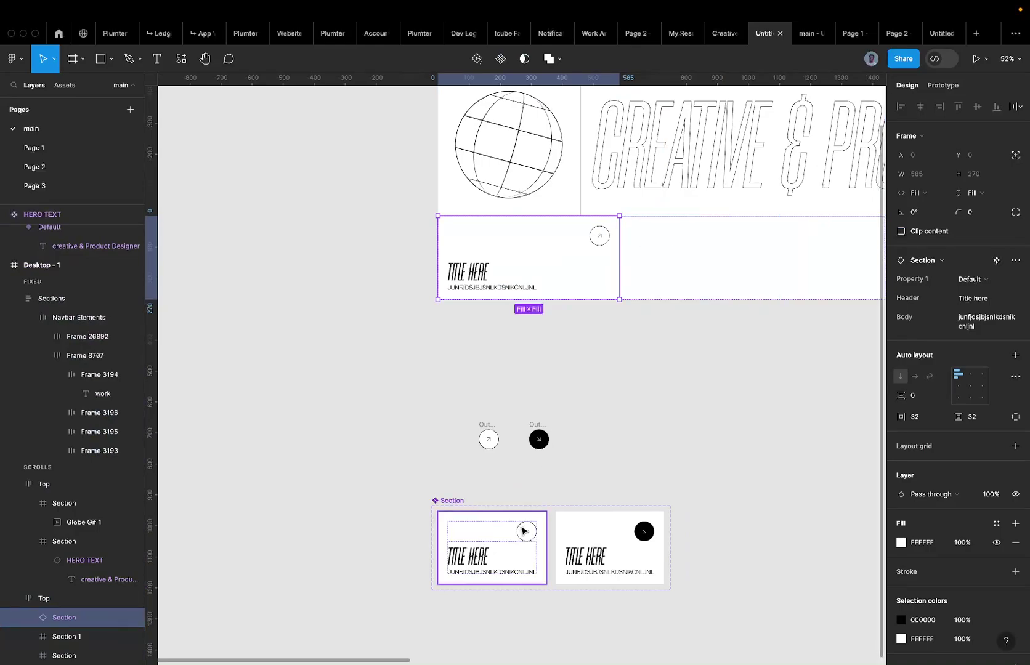
{"action": "left_click", "coordinate": [523, 531]}
{"action": "left_click_drag", "start_coordinate": [545, 534], "coordinate": [471, 533]}
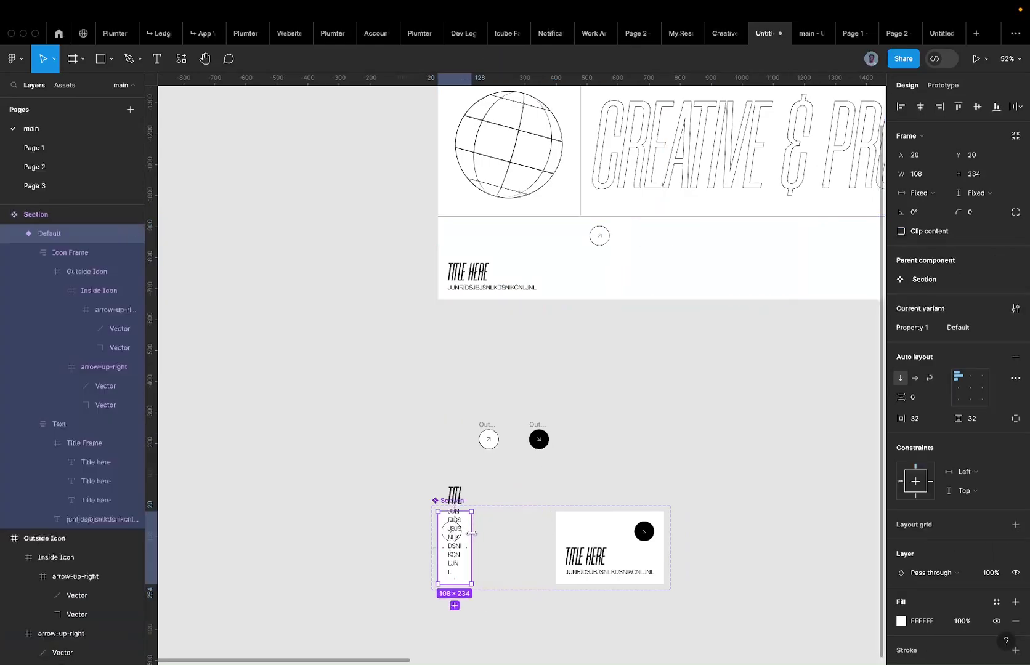
Duplicate the top-row card twice to make three and delete the two empty frames.
{"action": "left_click", "coordinate": [566, 244]}
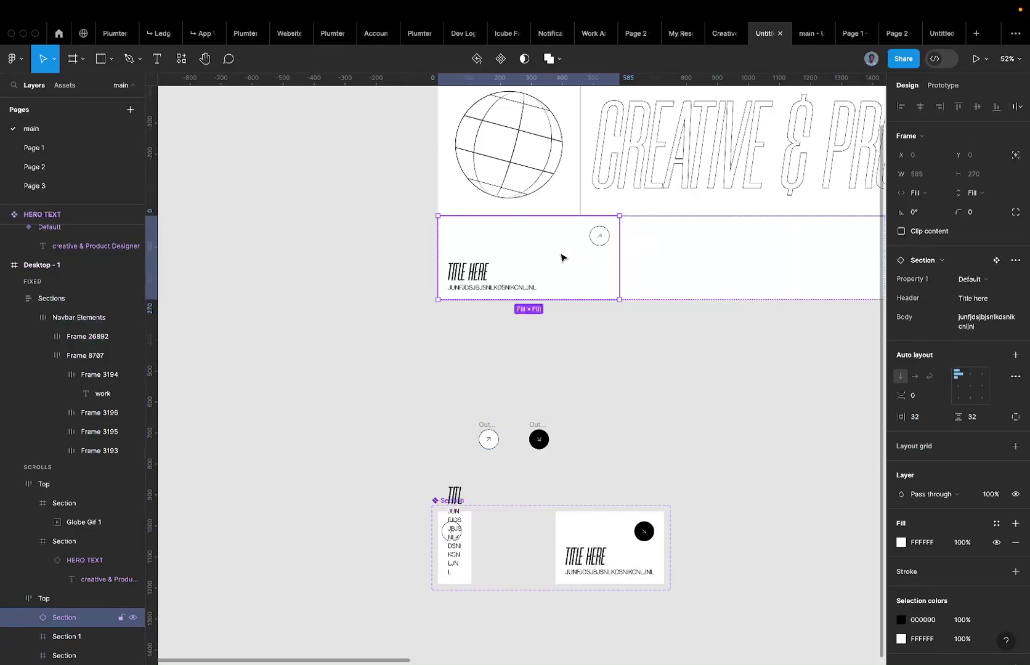
{"action": "scroll", "coordinate": [560, 258], "scroll_direction": "down", "scroll_amount": 3}
{"action": "key", "text": "super+d"}
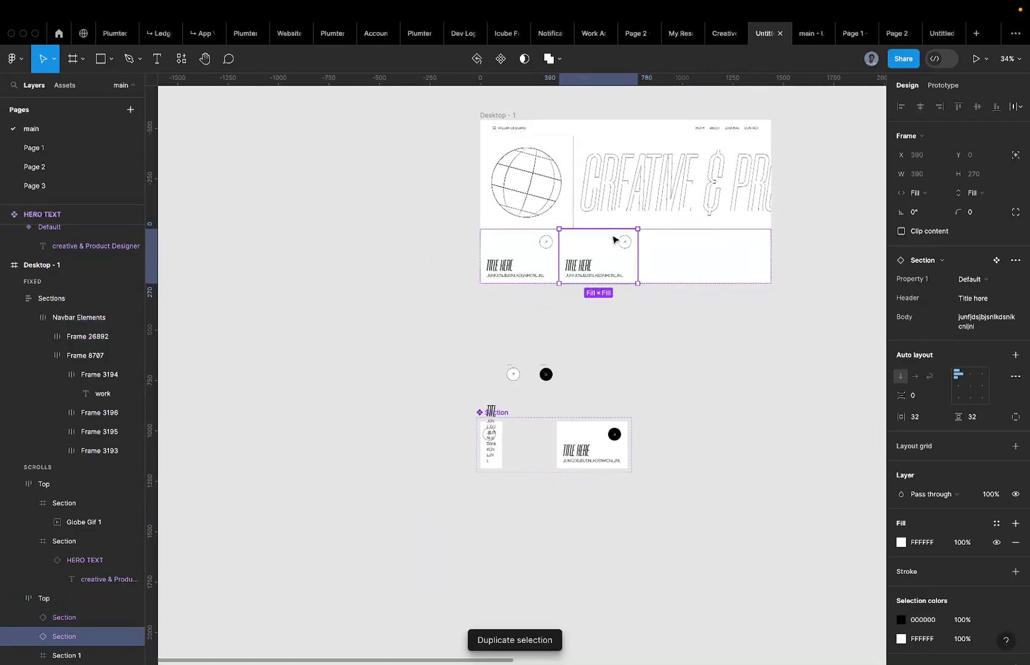
{"action": "key", "text": "super+d"}
{"action": "left_click", "coordinate": [703, 248]}
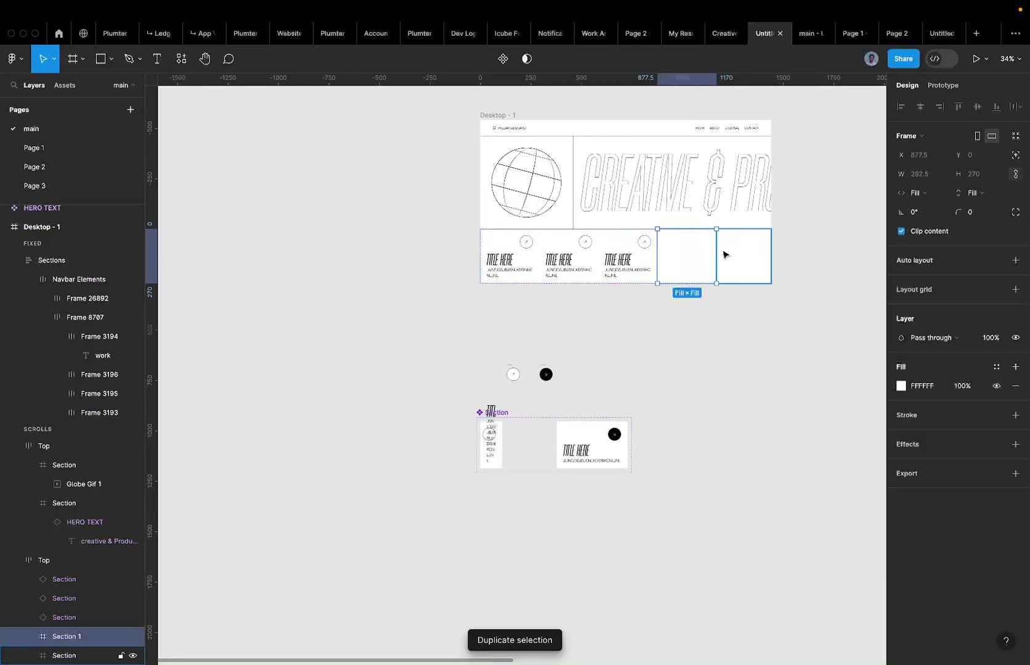
{"action": "left_click", "coordinate": [726, 255], "text": "shift"}
{"action": "key", "text": "Delete"}
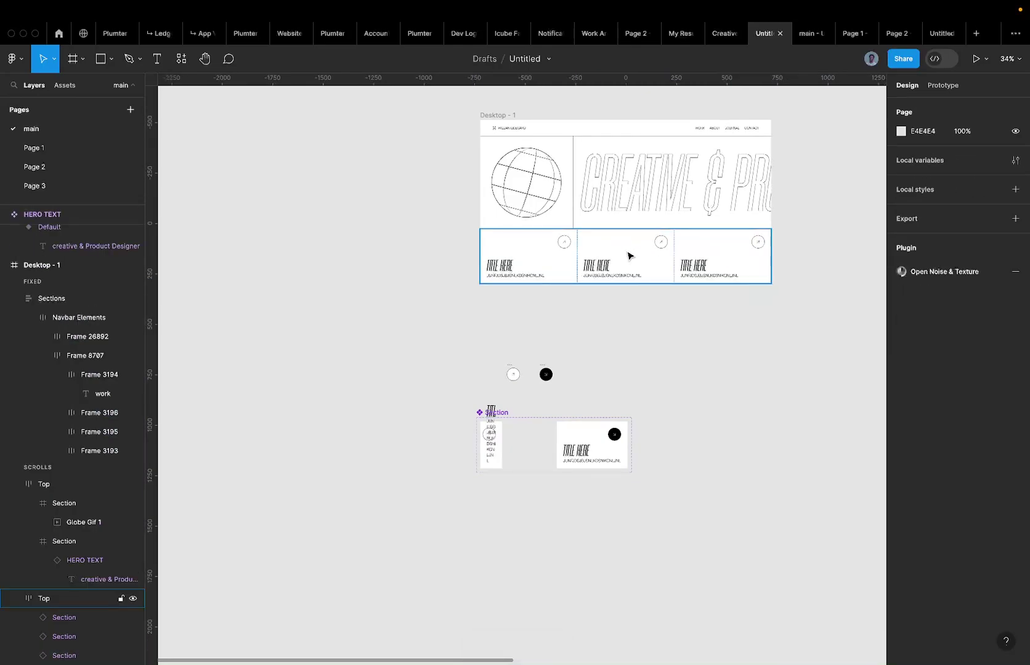
Undo the two most recent changes to the narrowed Default card's row.
{"action": "scroll", "coordinate": [705, 257], "scroll_direction": "right", "scroll_amount": 1}
{"action": "left_click", "coordinate": [493, 450]}
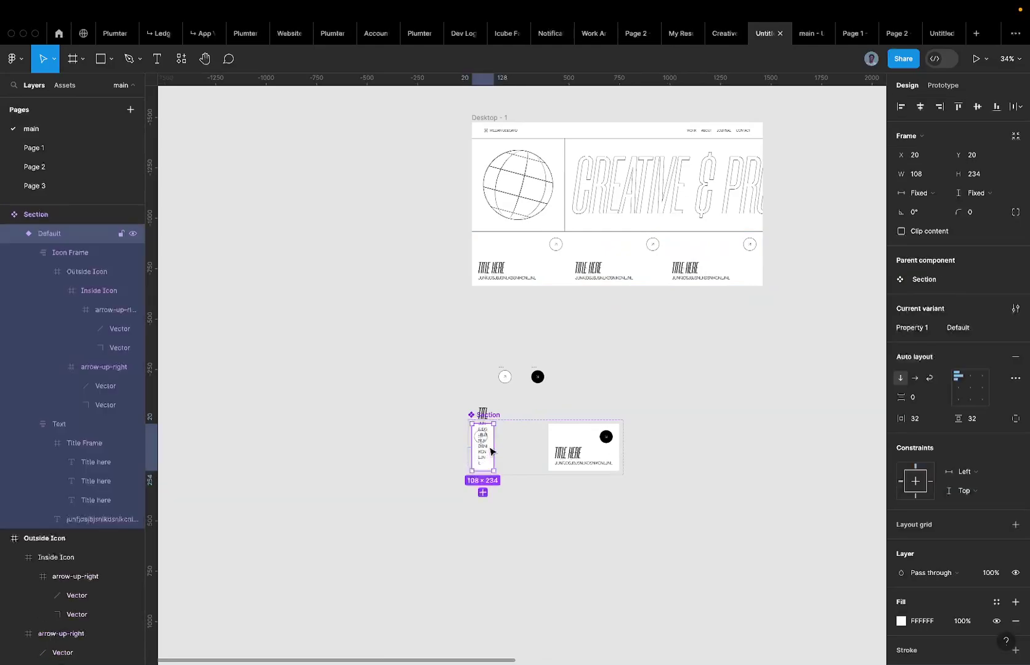
{"action": "key", "text": "super+z"}
{"action": "key", "text": "super+z"}
{"action": "key", "text": "super+z"}
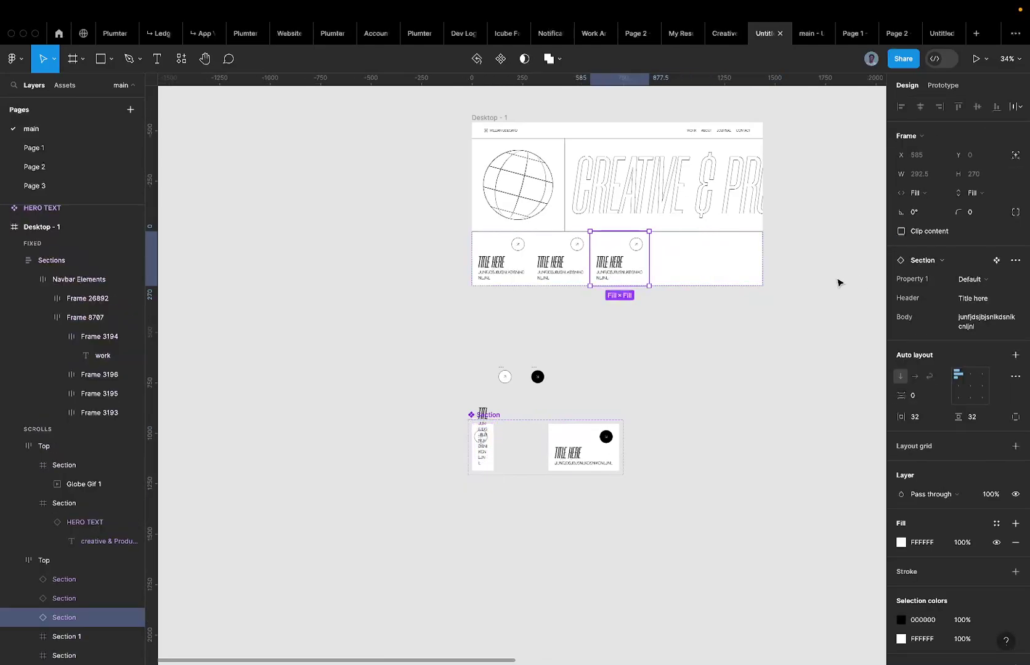
{"action": "key", "text": "super+z"}
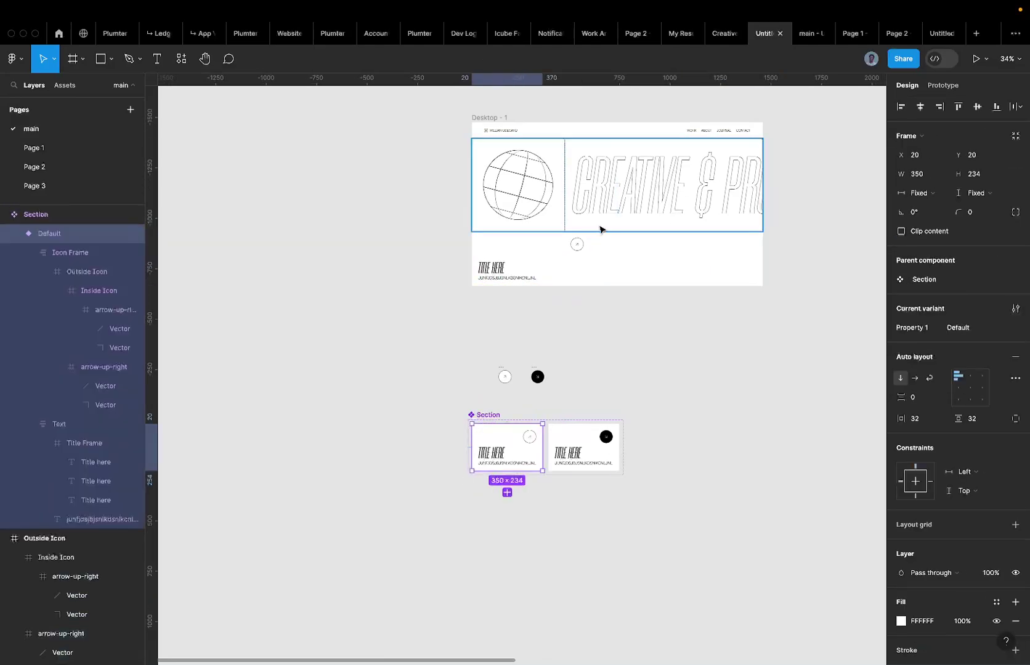
Convert the three top-row frames into title cards and check the hero row.
{"action": "left_click", "coordinate": [568, 272]}
{"action": "key", "text": "super+a"}
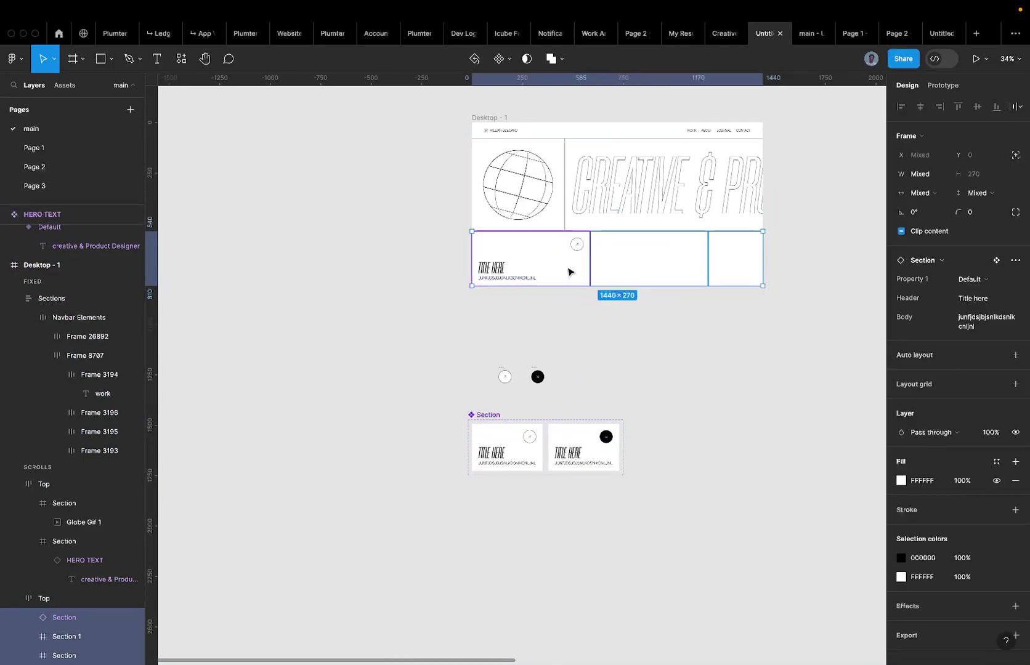
{"action": "key", "text": "super+shift+r"}
{"action": "left_click", "coordinate": [633, 254]}
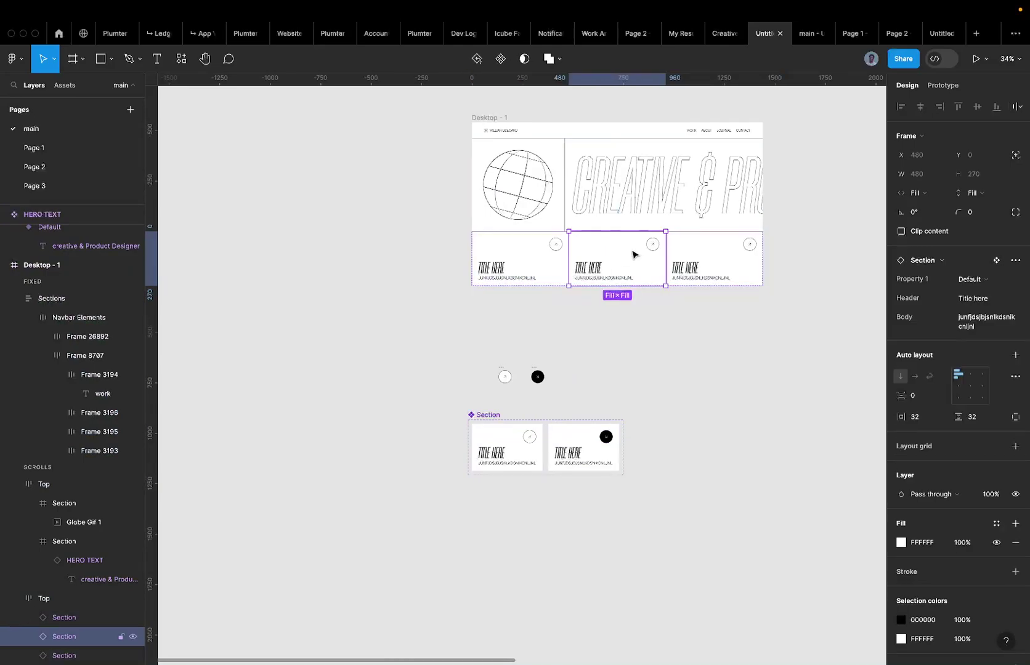
{"action": "left_click", "coordinate": [533, 262]}
{"action": "scroll", "coordinate": [616, 258], "scroll_direction": "up", "scroll_amount": 5}
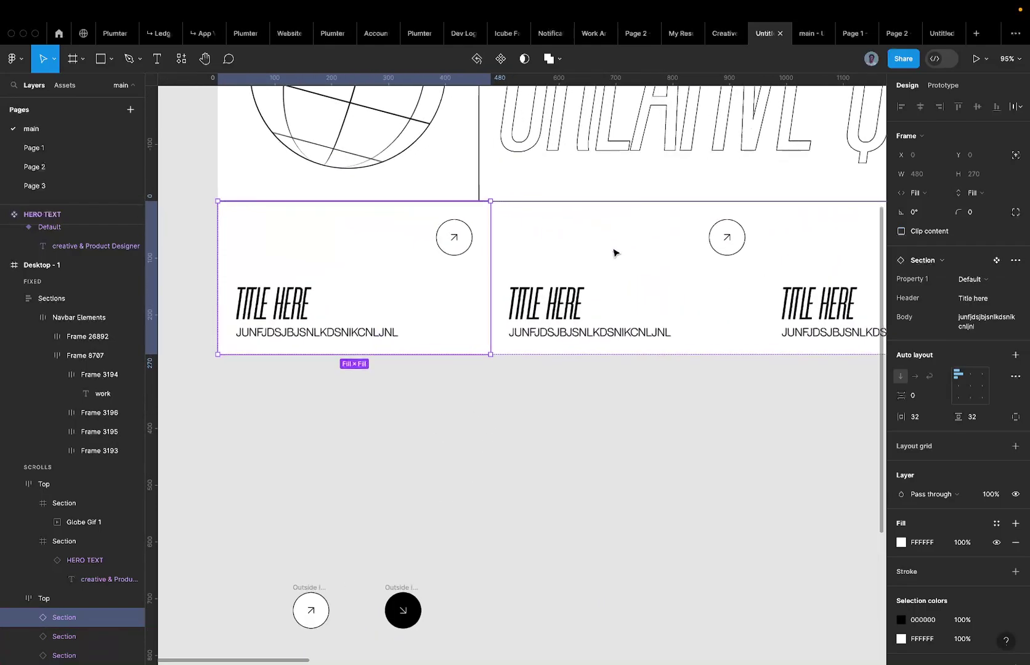
{"action": "scroll", "coordinate": [530, 269], "scroll_direction": "down", "scroll_amount": 5}
{"action": "left_click", "coordinate": [501, 361]}
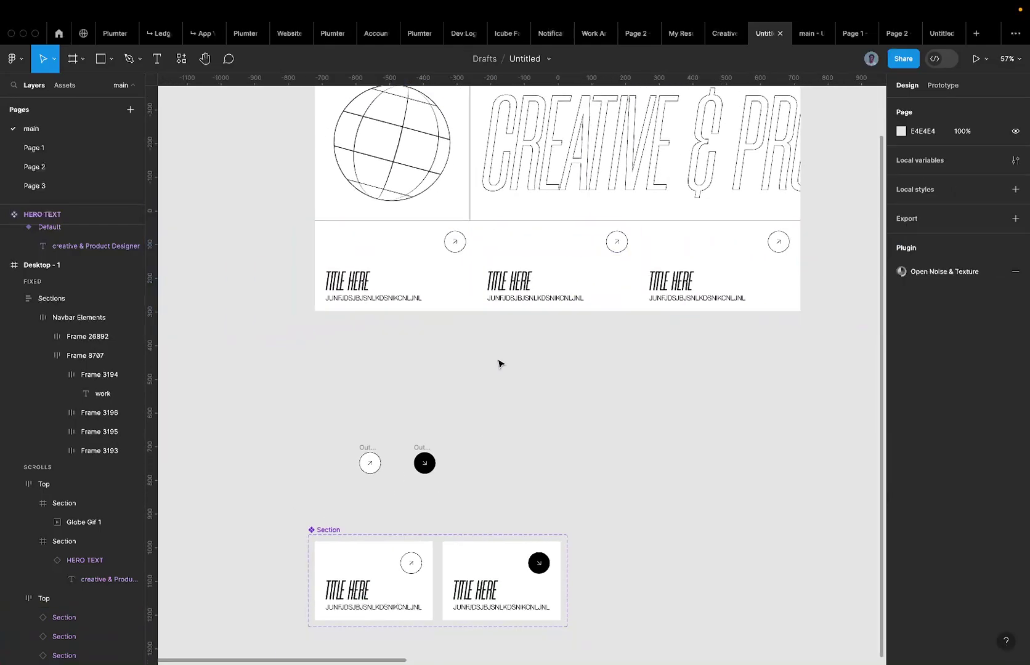
{"action": "left_click", "coordinate": [439, 247]}
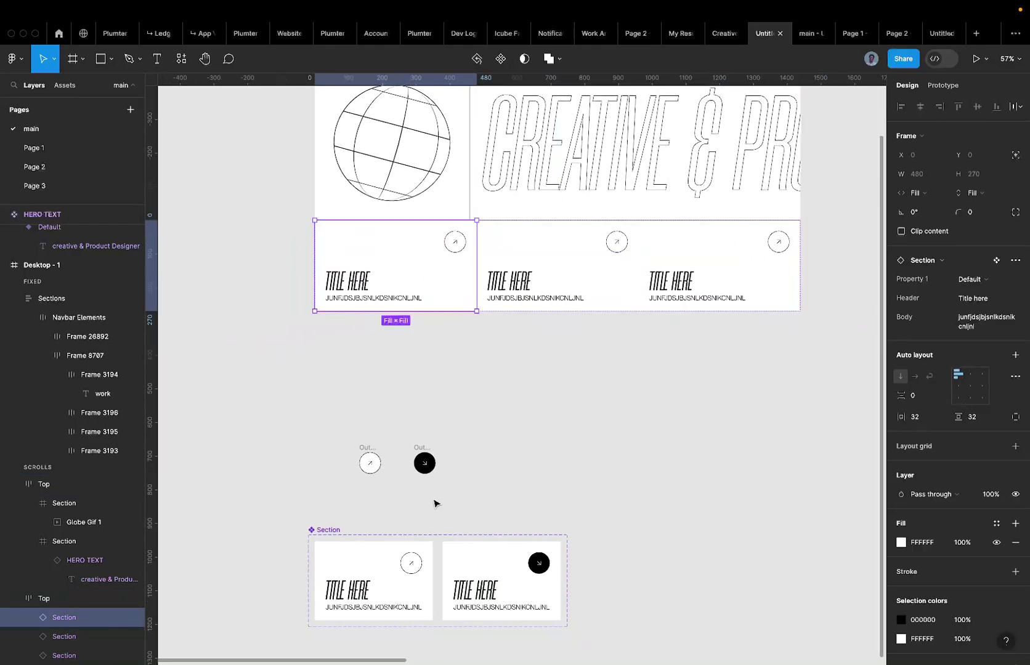
{"action": "scroll", "coordinate": [403, 556], "scroll_direction": "down", "scroll_amount": 3}
{"action": "scroll", "coordinate": [403, 556], "scroll_direction": "down", "scroll_amount": 2}
{"action": "scroll", "coordinate": [446, 492], "scroll_direction": "up", "scroll_amount": 3}
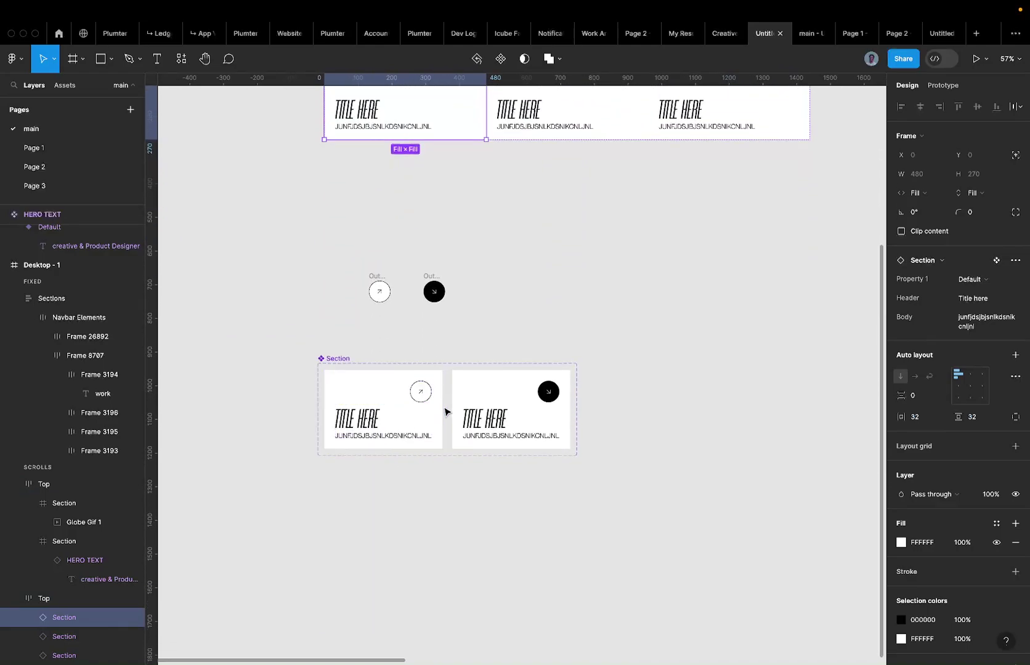
Add a 1px black inside stroke to both the Default and Hover card variants.
{"action": "left_click", "coordinate": [395, 453]}
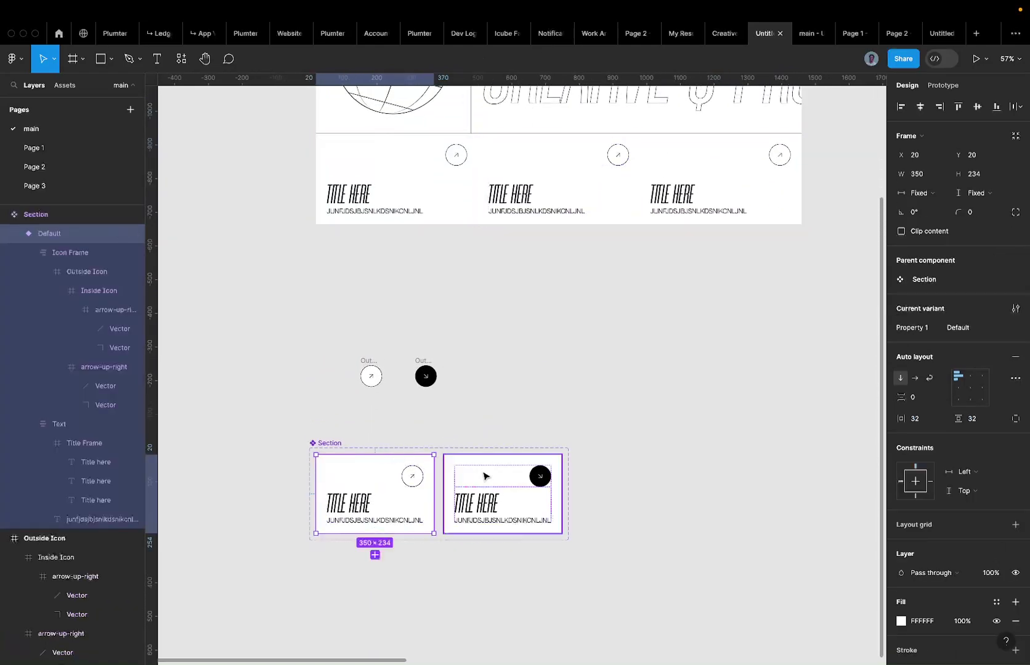
{"action": "left_click", "coordinate": [510, 481], "text": "shift"}
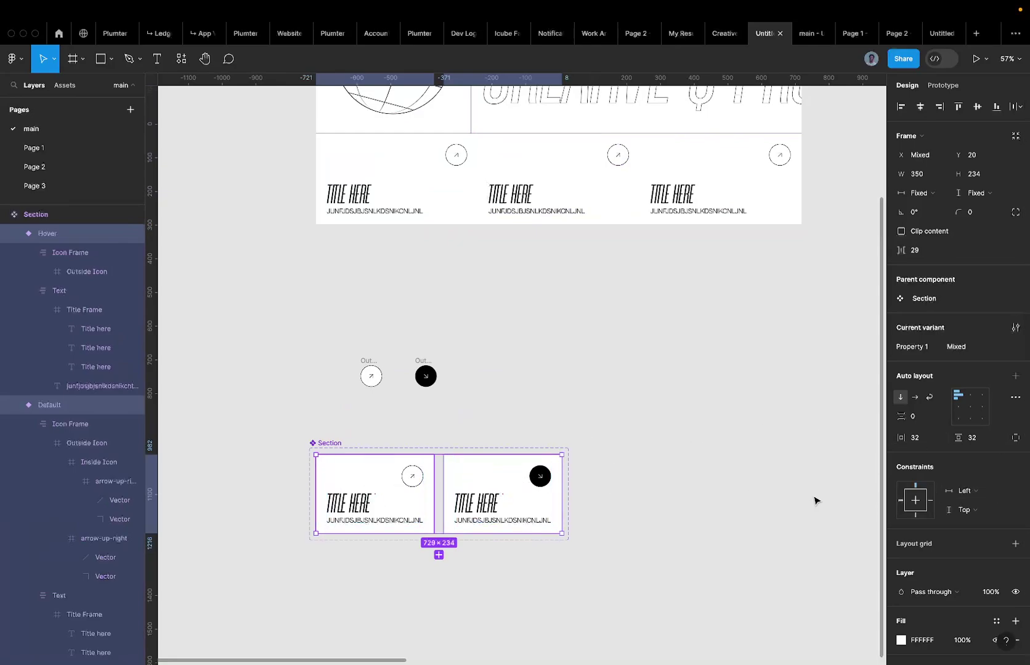
{"action": "scroll", "coordinate": [1019, 520], "scroll_direction": "down", "scroll_amount": 3}
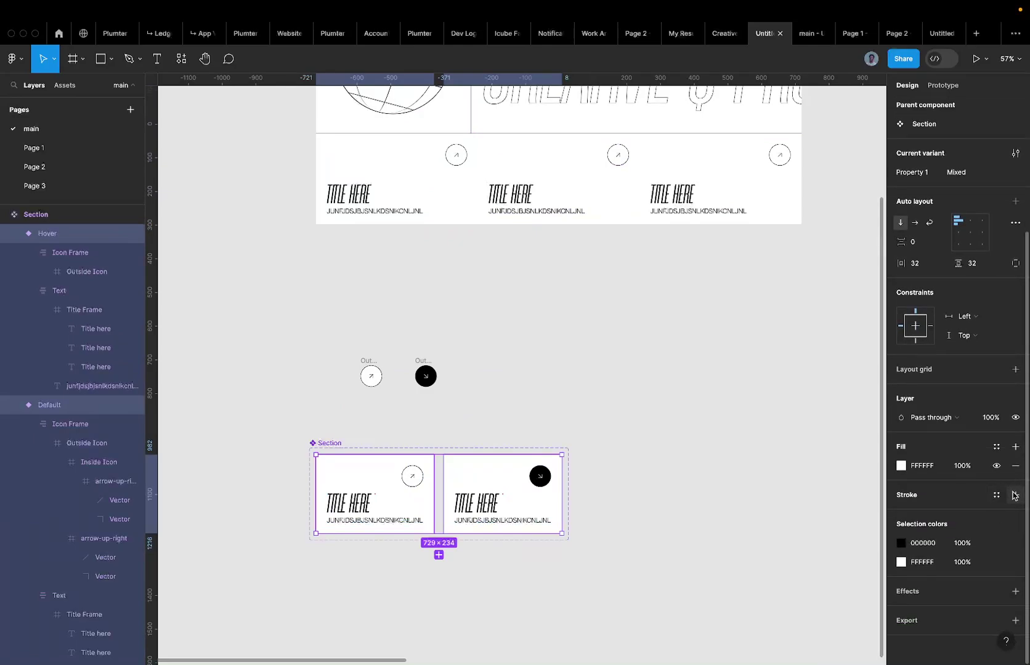
{"action": "left_click", "coordinate": [1015, 494]}
{"action": "left_click", "coordinate": [992, 532]}
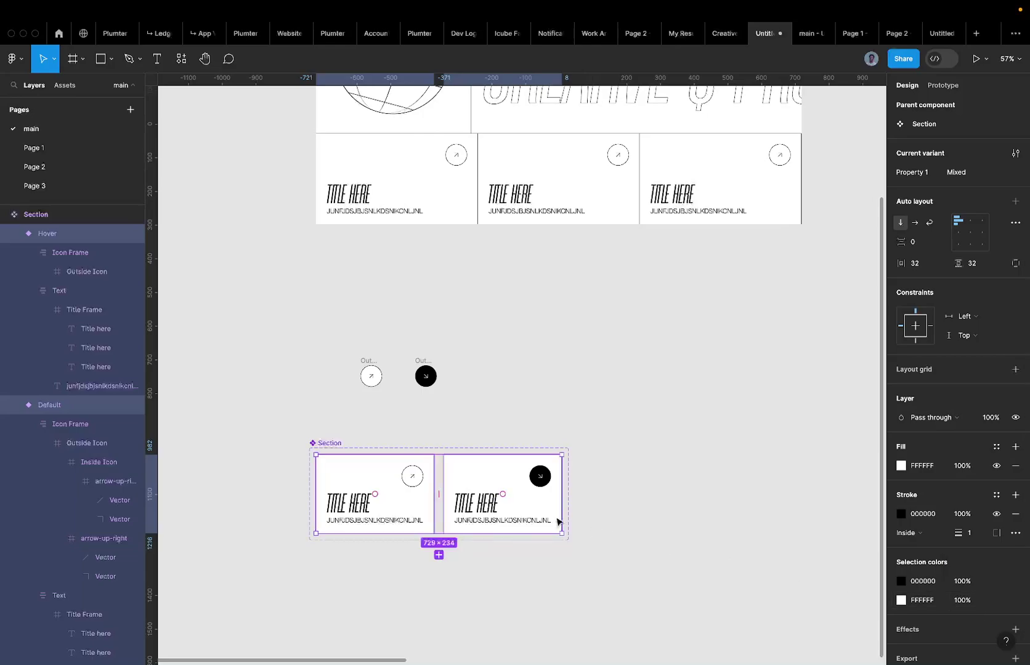
{"action": "scroll", "coordinate": [511, 150], "scroll_direction": "up", "scroll_amount": 5}
{"action": "scroll", "coordinate": [427, 160], "scroll_direction": "up", "scroll_amount": 2}
{"action": "scroll", "coordinate": [428, 161], "scroll_direction": "left", "scroll_amount": 2}
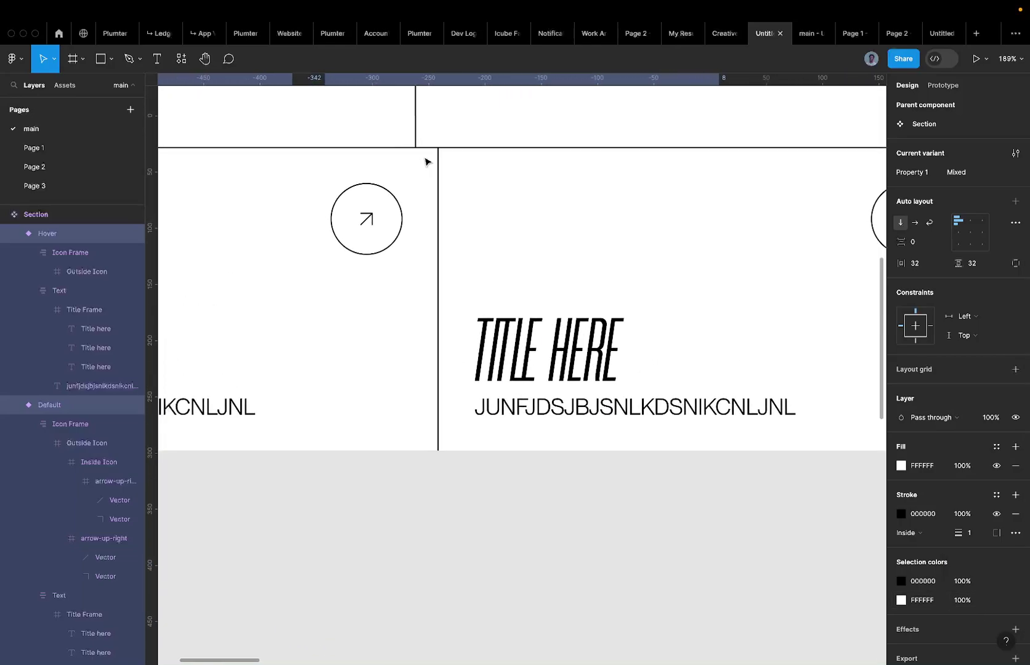
{"action": "scroll", "coordinate": [434, 163], "scroll_direction": "down", "scroll_amount": 3}
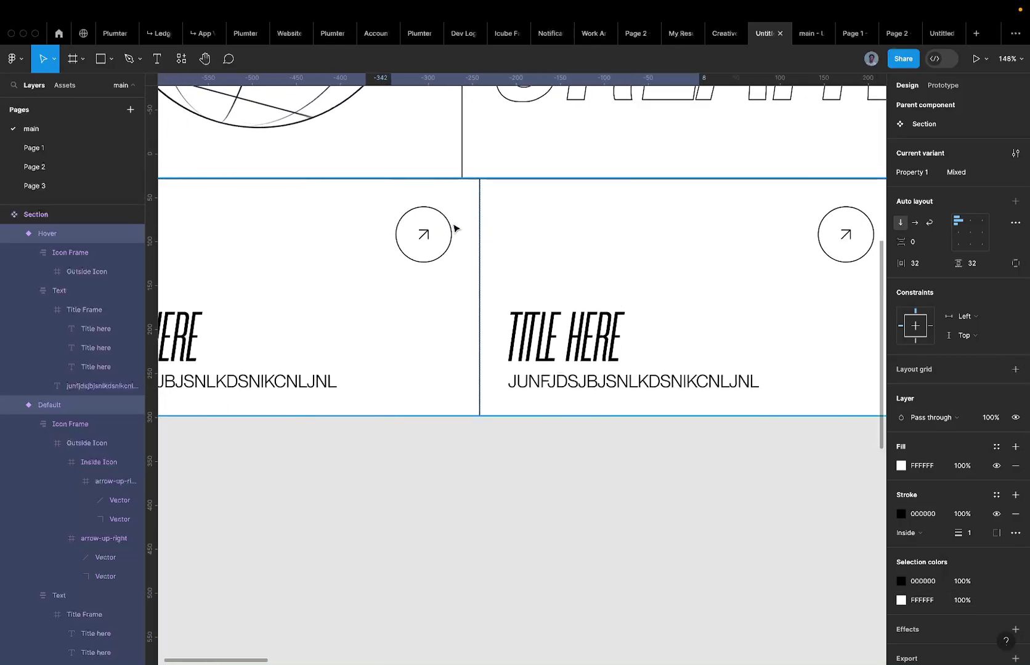
{"action": "scroll", "coordinate": [493, 242], "scroll_direction": "down", "scroll_amount": 5}
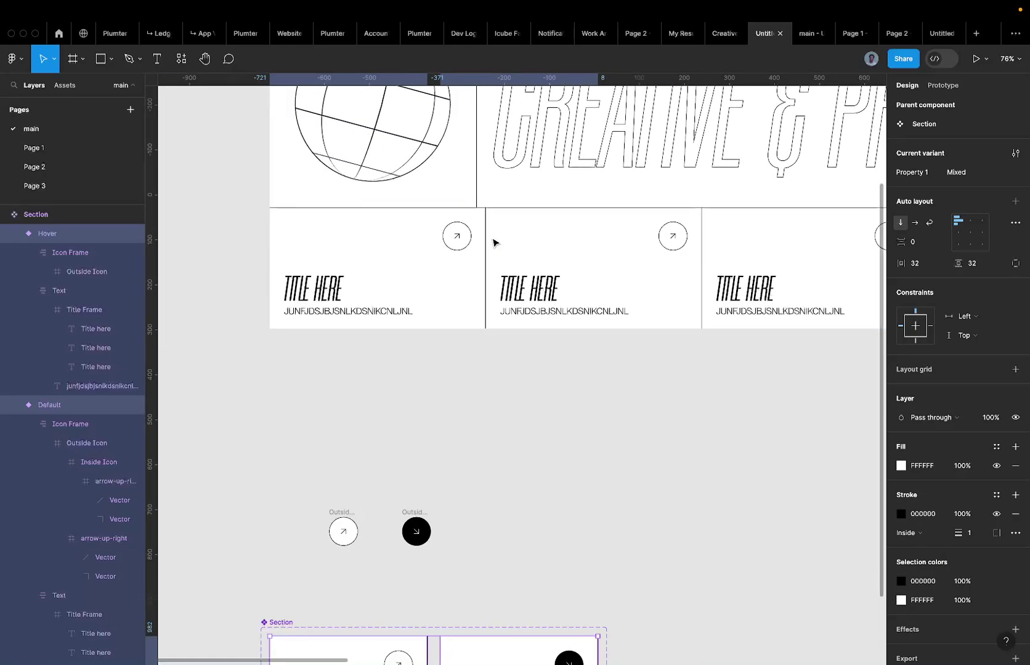
{"action": "scroll", "coordinate": [494, 241], "scroll_direction": "down", "scroll_amount": 4}
{"action": "scroll", "coordinate": [593, 244], "scroll_direction": "down", "scroll_amount": 2}
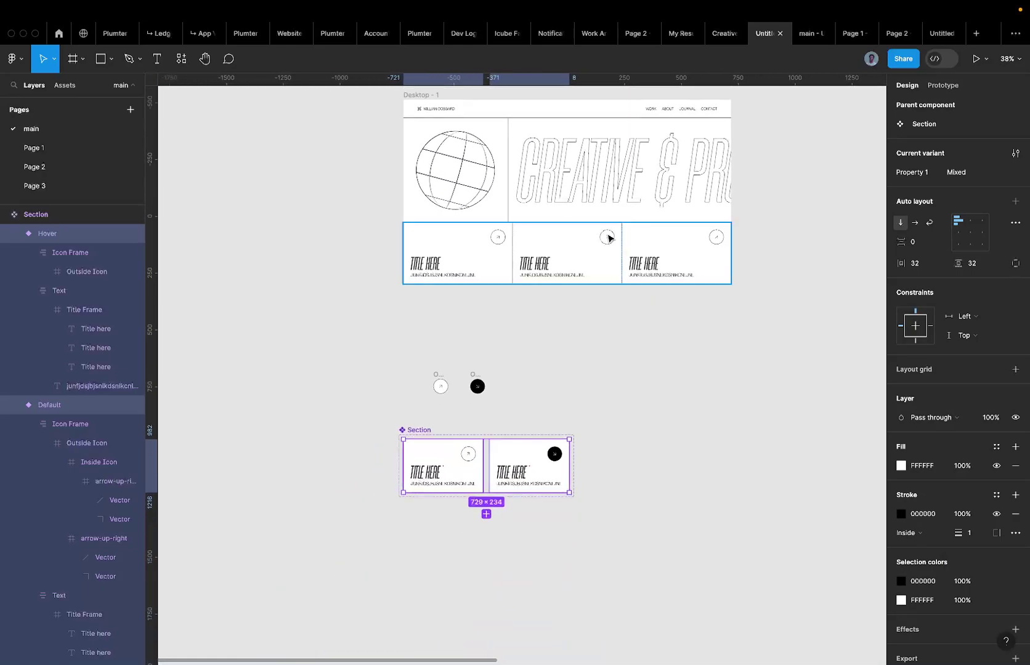
{"action": "left_click", "coordinate": [655, 244]}
Select the third card inside the hero row.
{"action": "double_click", "coordinate": [655, 244]}
{"action": "left_click", "coordinate": [527, 251]}
{"action": "left_click", "coordinate": [455, 260]}
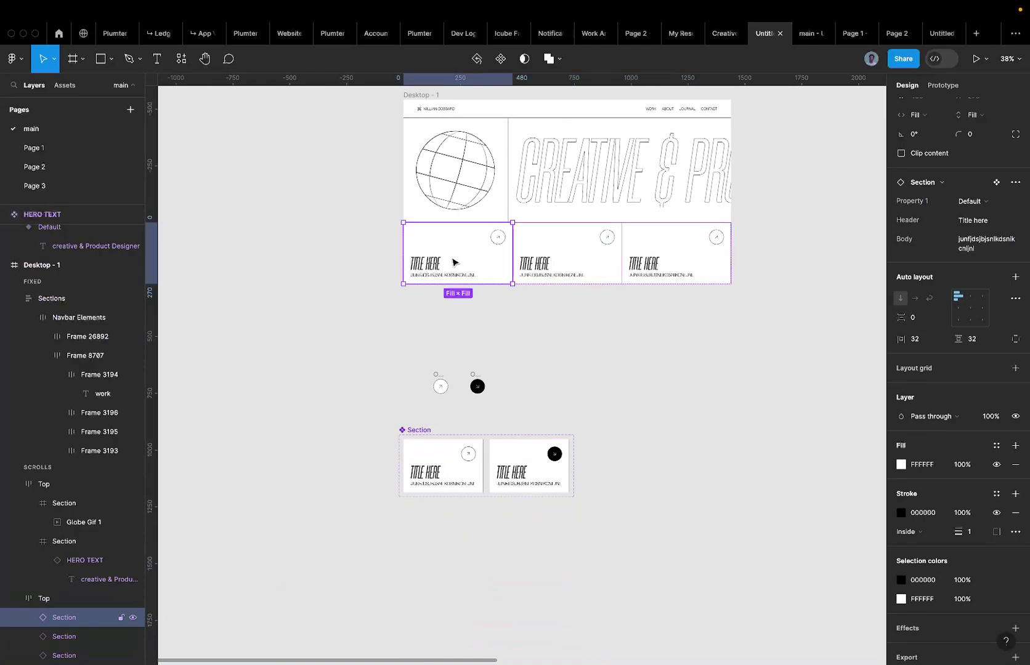
{"action": "left_click", "coordinate": [566, 260]}
{"action": "left_click", "coordinate": [655, 255]}
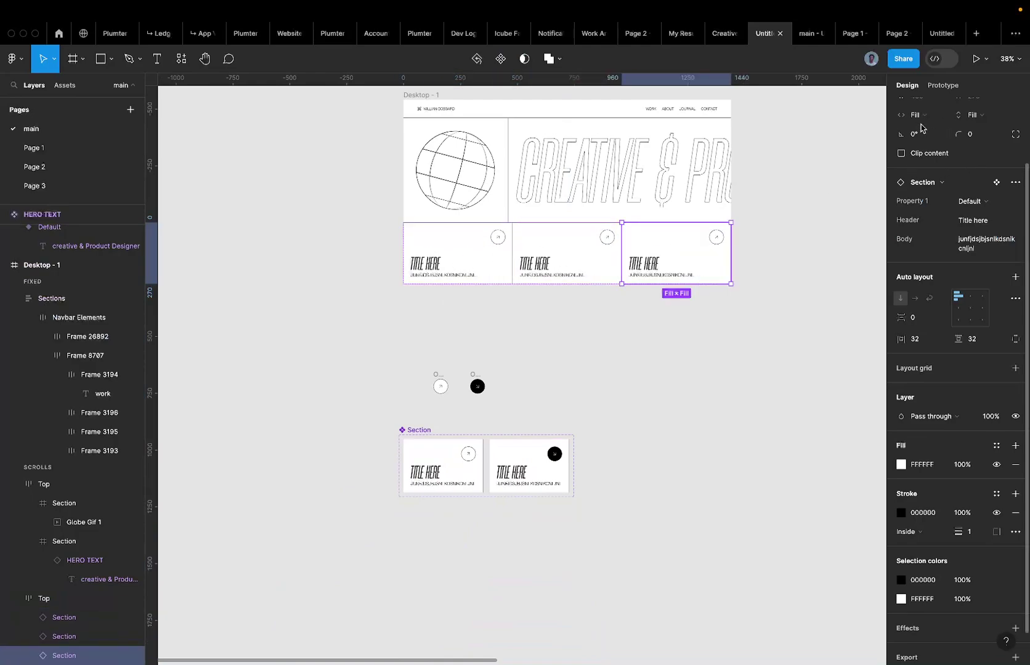
{"action": "scroll", "coordinate": [922, 128], "scroll_direction": "up", "scroll_amount": 3}
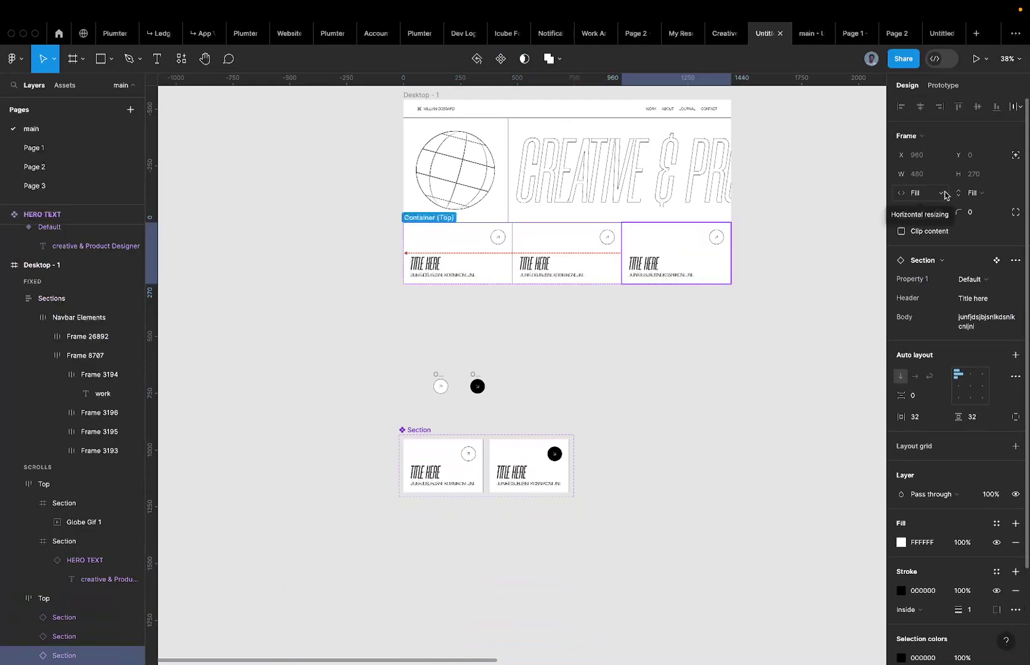
{"action": "left_click", "coordinate": [595, 246]}
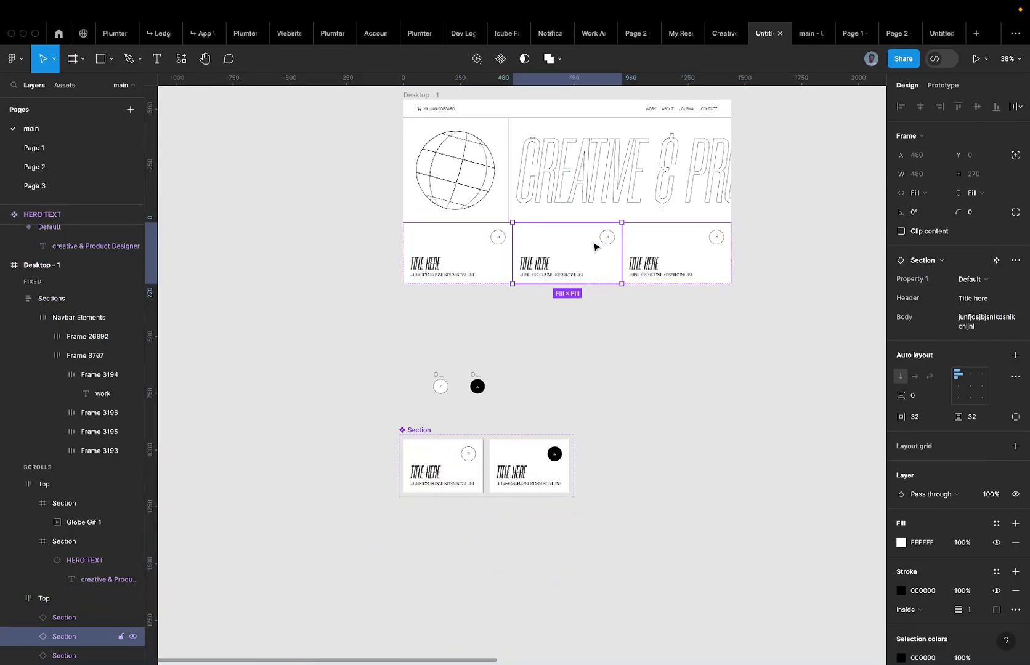
{"action": "left_click", "coordinate": [648, 249]}
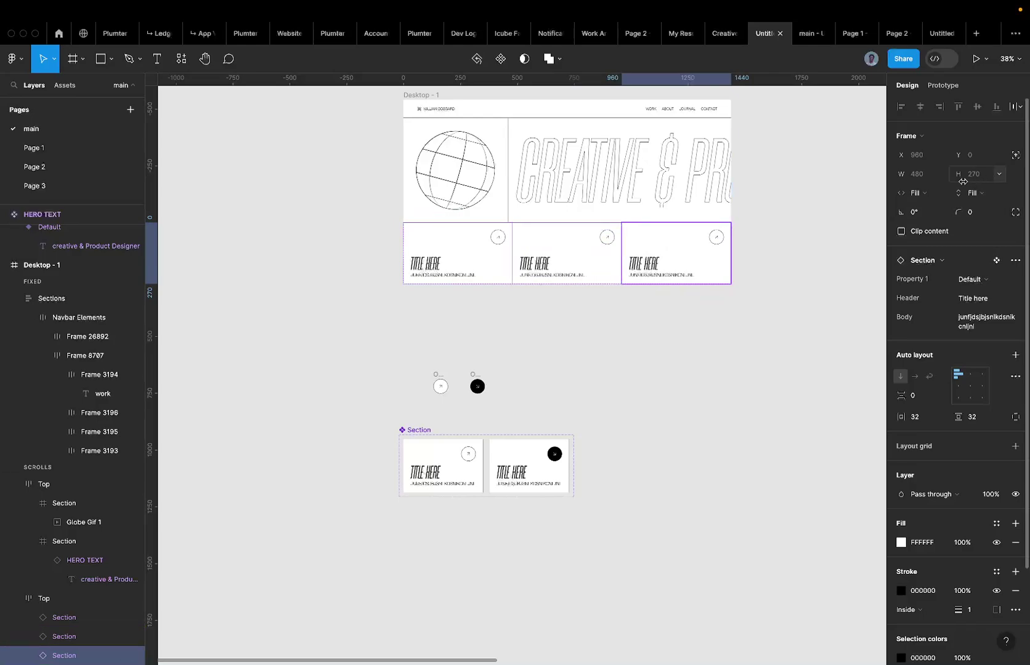
Switch the third card's width from Fill container to Fixed at 270 px.
{"action": "left_click", "coordinate": [915, 192]}
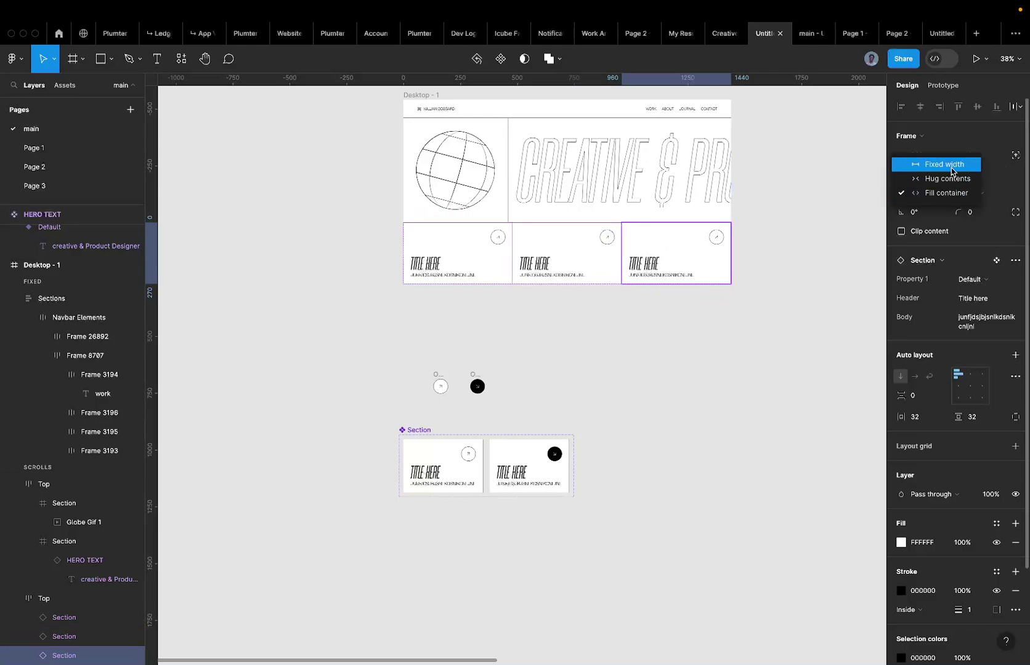
{"action": "left_click", "coordinate": [951, 171]}
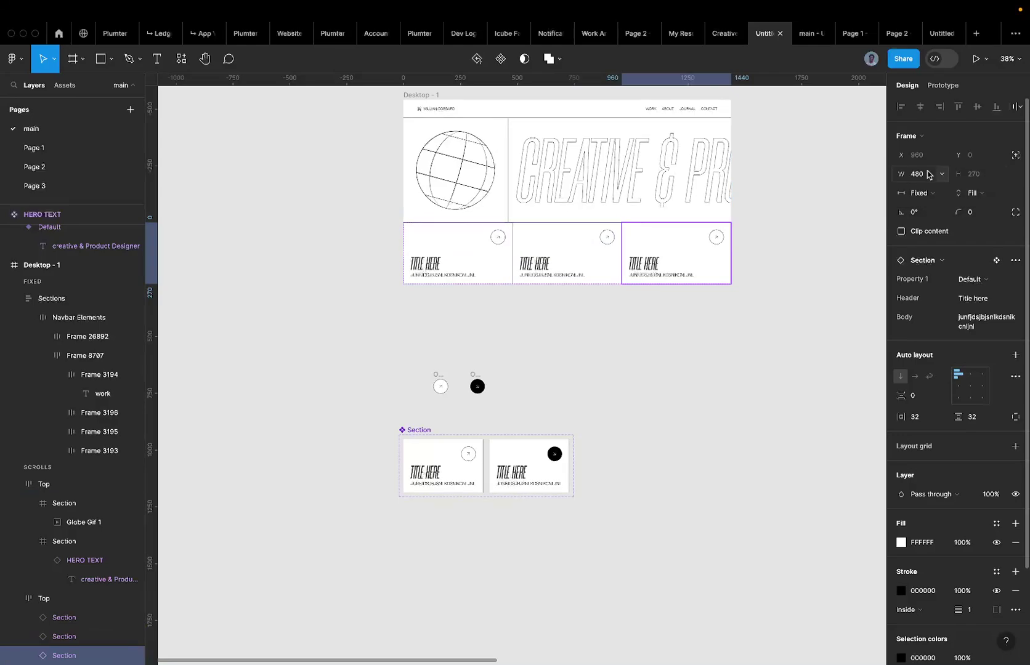
{"action": "left_click", "coordinate": [927, 174]}
{"action": "type", "text": "270"}
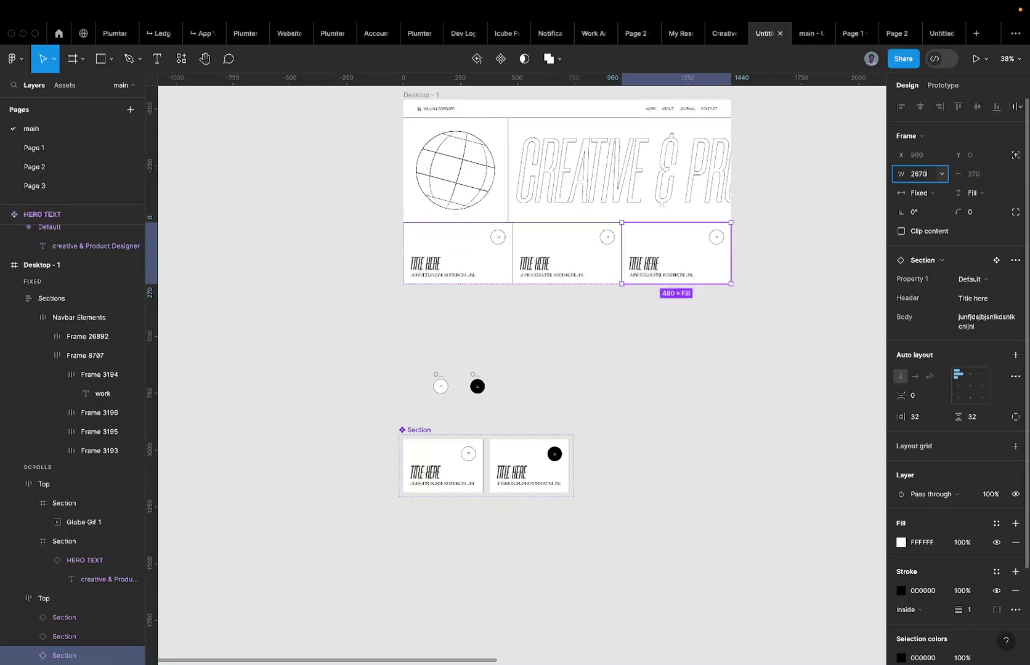
{"action": "key", "text": "Return"}
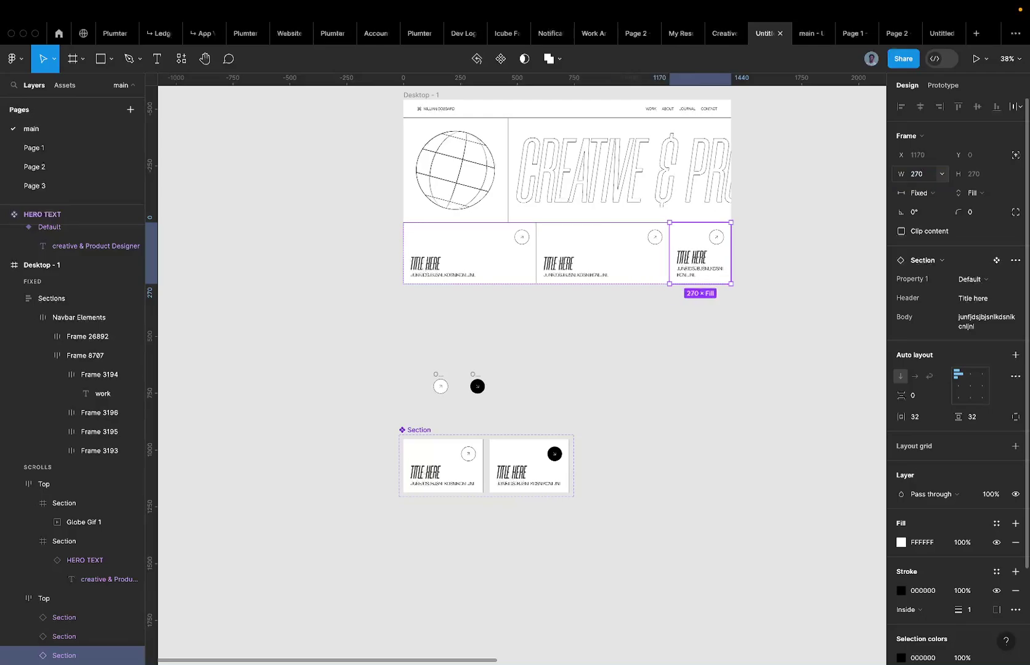
{"action": "left_click", "coordinate": [774, 243]}
{"action": "scroll", "coordinate": [694, 249], "scroll_direction": "up", "scroll_amount": 5}
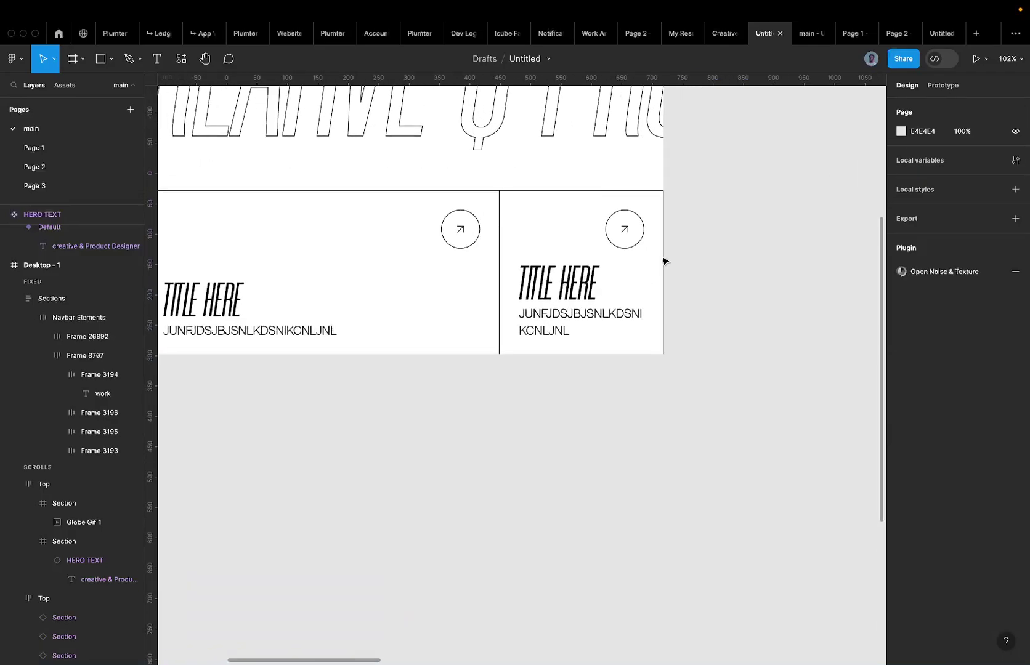
{"action": "scroll", "coordinate": [663, 260], "scroll_direction": "down", "scroll_amount": 5}
Inspect the third card's title text and icon frame layers.
{"action": "left_click", "coordinate": [587, 284], "text": "super"}
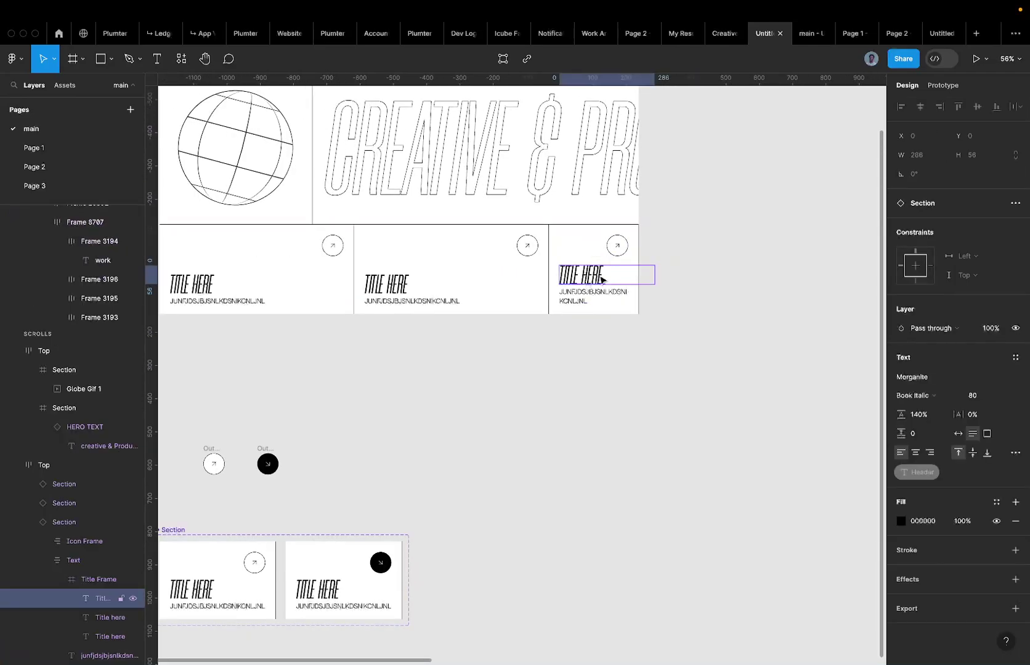
{"action": "left_click", "coordinate": [609, 247]}
{"action": "left_click", "coordinate": [582, 280], "text": "super"}
{"action": "left_click", "coordinate": [593, 241]}
{"action": "scroll", "coordinate": [538, 243], "scroll_direction": "left", "scroll_amount": 2}
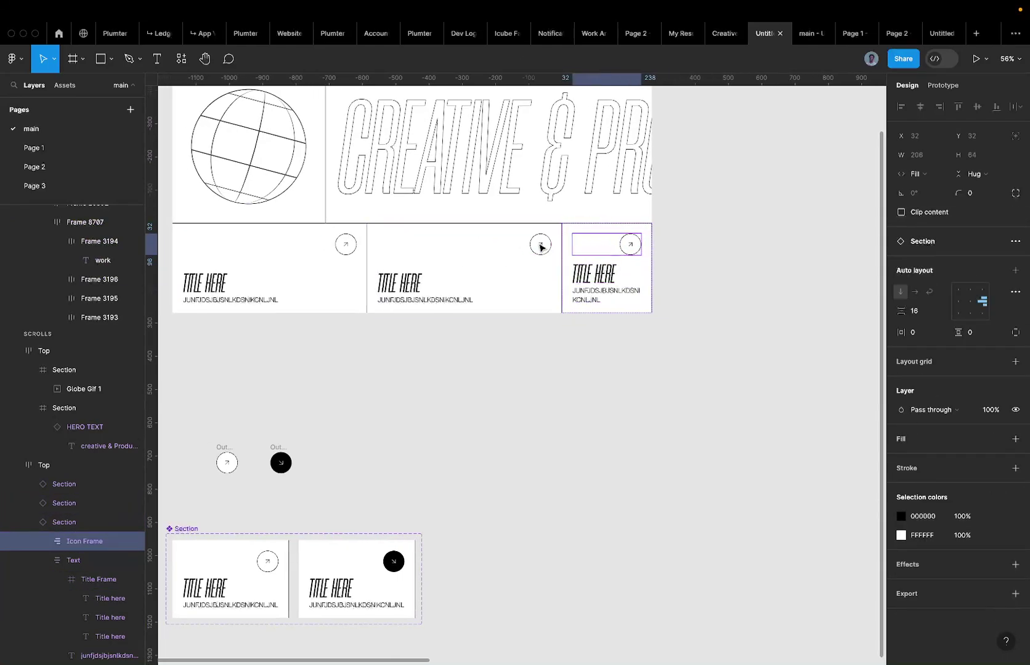
{"action": "left_click", "coordinate": [600, 277], "text": "super"}
{"action": "scroll", "coordinate": [529, 258], "scroll_direction": "left", "scroll_amount": 10}
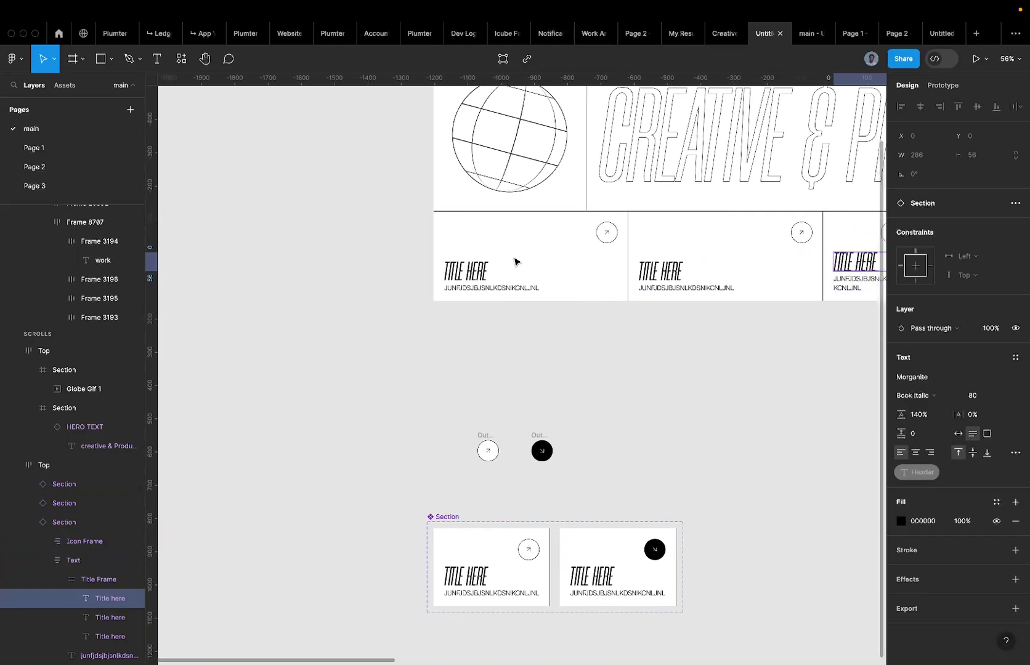
{"action": "scroll", "coordinate": [476, 256], "scroll_direction": "right", "scroll_amount": 5}
{"action": "scroll", "coordinate": [476, 257], "scroll_direction": "down", "scroll_amount": 3}
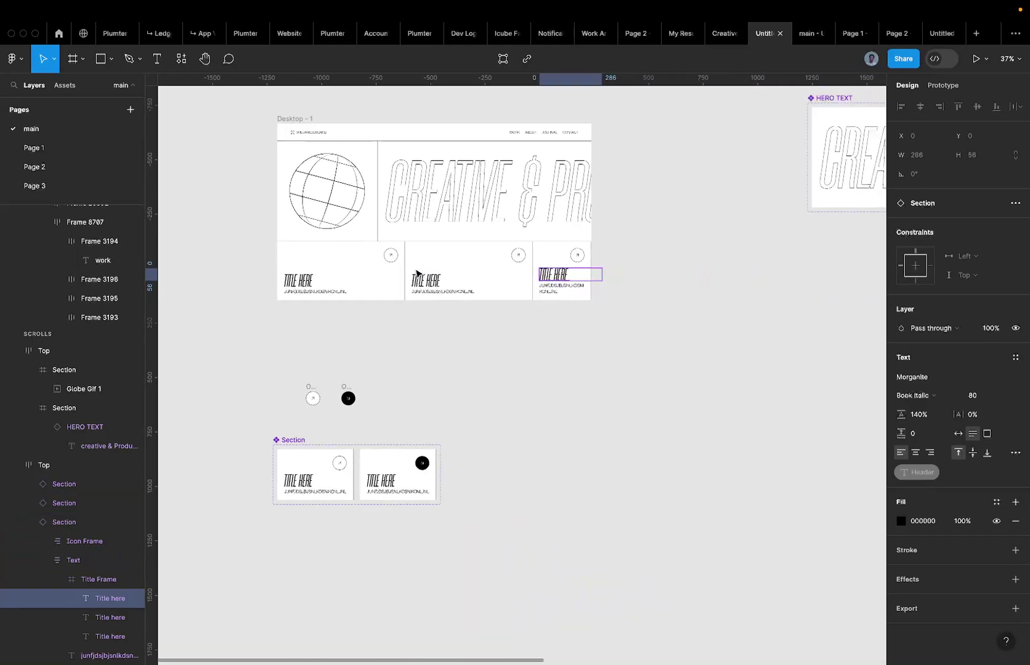
Set the first hero card's Header property to 'MY WORK'.
{"action": "left_click", "coordinate": [298, 280]}
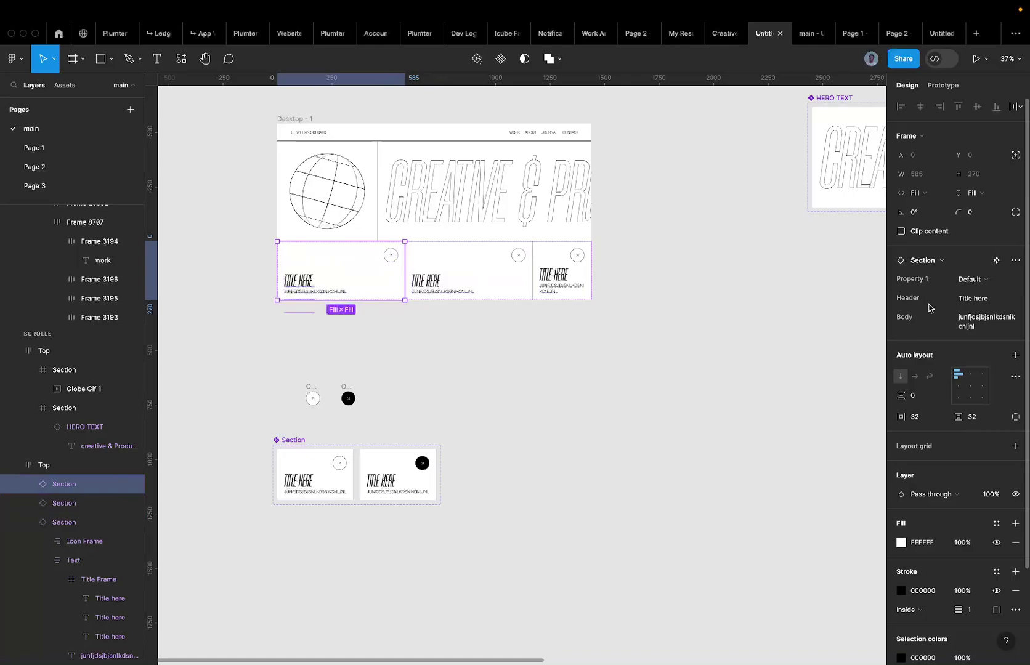
{"action": "left_click", "coordinate": [979, 300]}
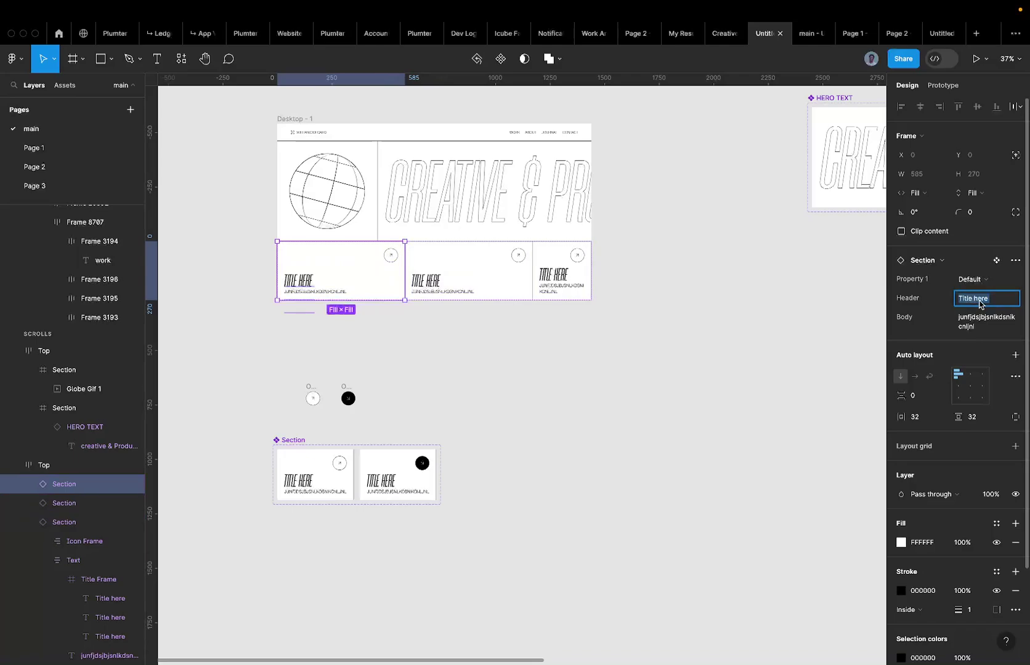
{"action": "type", "text": "About"}
{"action": "key", "text": "Return"}
{"action": "type", "text": "M"}
{"action": "key", "text": "Return"}
{"action": "type", "text": "MY WORK"}
{"action": "key", "text": "Return"}
{"action": "key", "text": "Escape"}
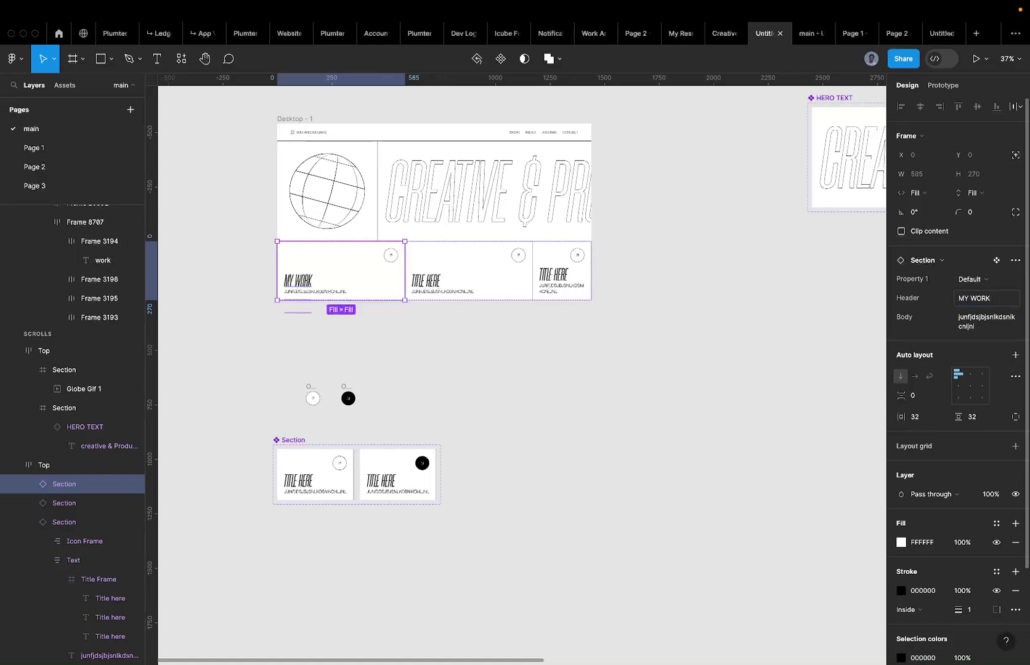
Turn off Clip content on the first card's title frame, then undo to restore clipping.
{"action": "scroll", "coordinate": [317, 281], "scroll_direction": "up", "scroll_amount": 5}
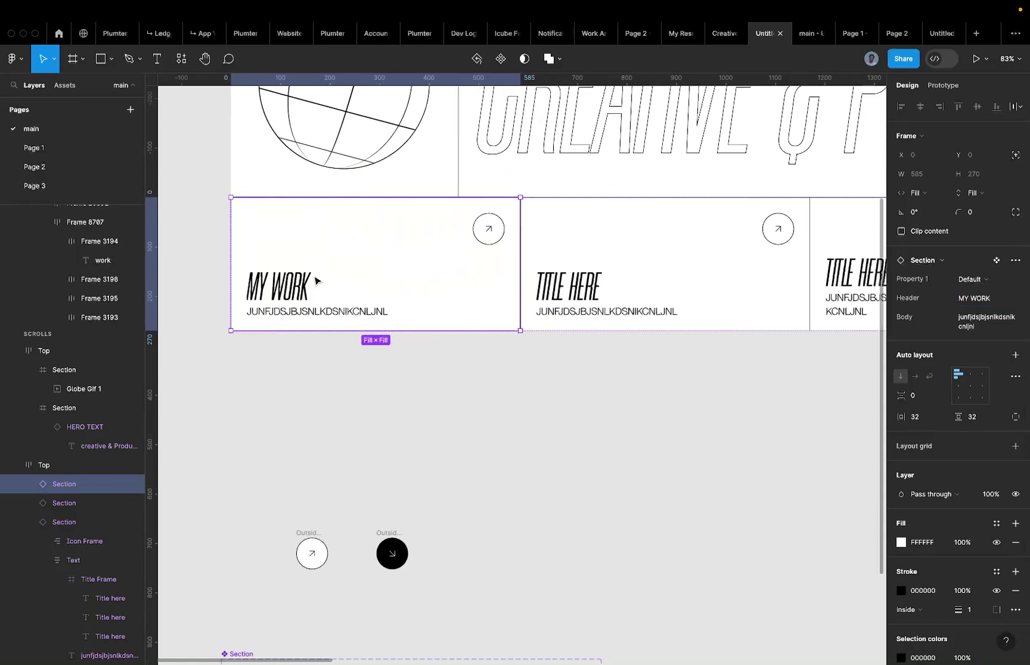
{"action": "double_click", "coordinate": [317, 311]}
{"action": "left_click", "coordinate": [369, 286]}
{"action": "left_click", "coordinate": [900, 212]}
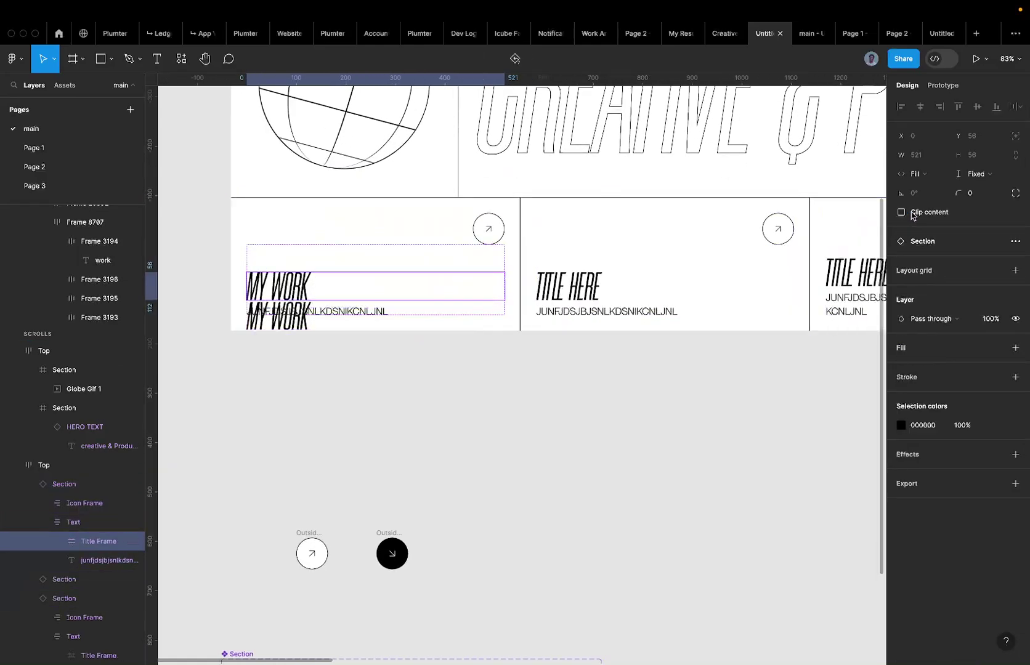
{"action": "key", "text": "ctrl+z"}
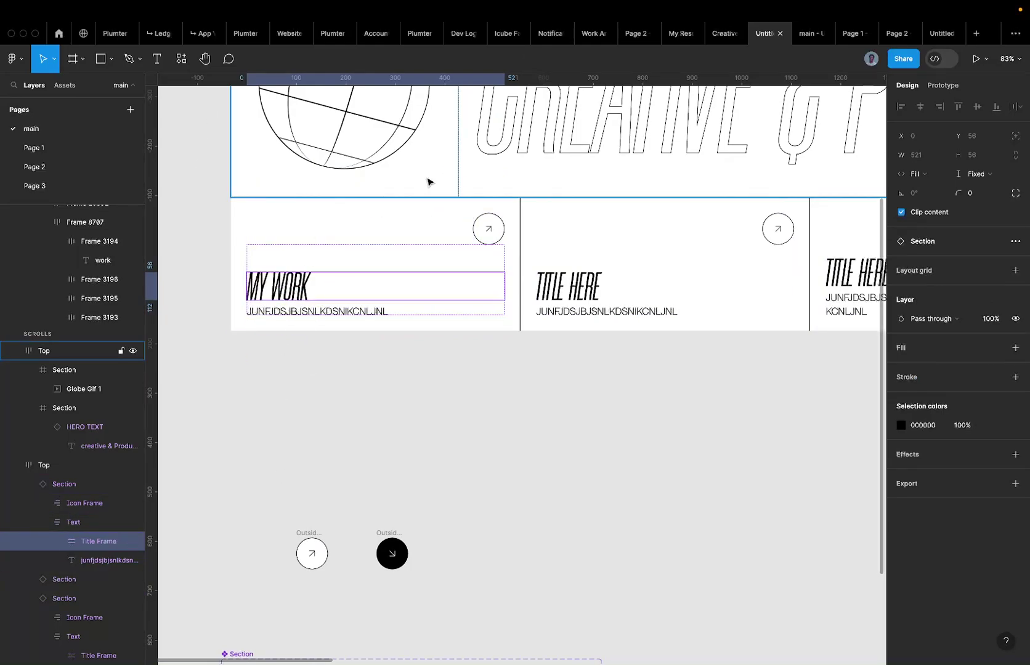
{"action": "scroll", "coordinate": [427, 200], "scroll_direction": "down", "scroll_amount": 5}
{"action": "left_click", "coordinate": [490, 213]}
Copy the ABOUT ME paragraph from Page 1 and paste it as the MY WORK card's Body.
{"action": "left_click", "coordinate": [442, 218]}
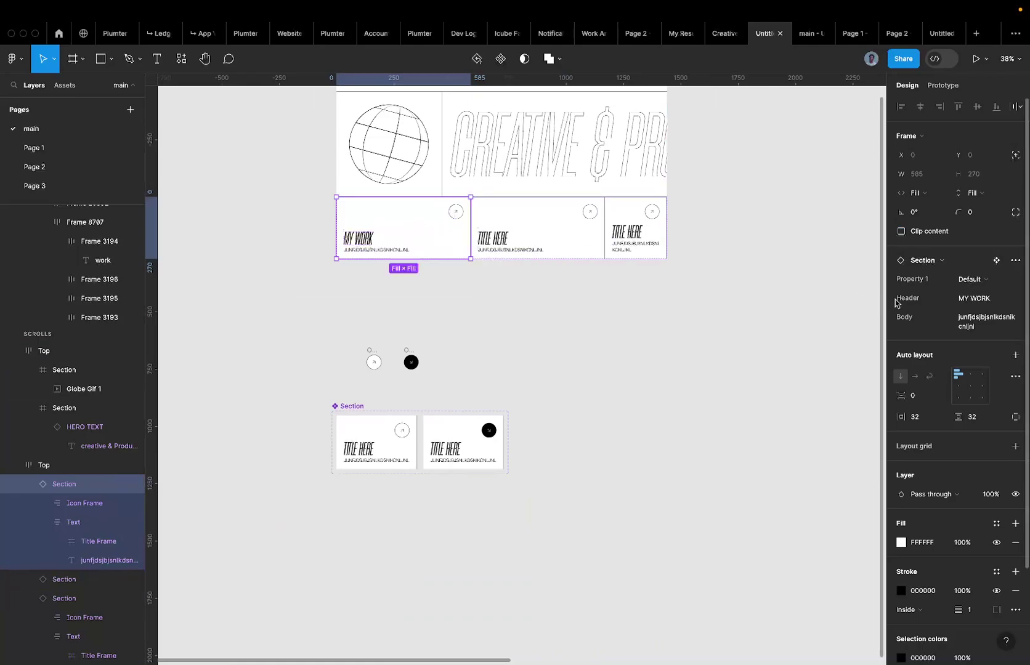
{"action": "left_click", "coordinate": [105, 166]}
{"action": "left_click", "coordinate": [32, 147]}
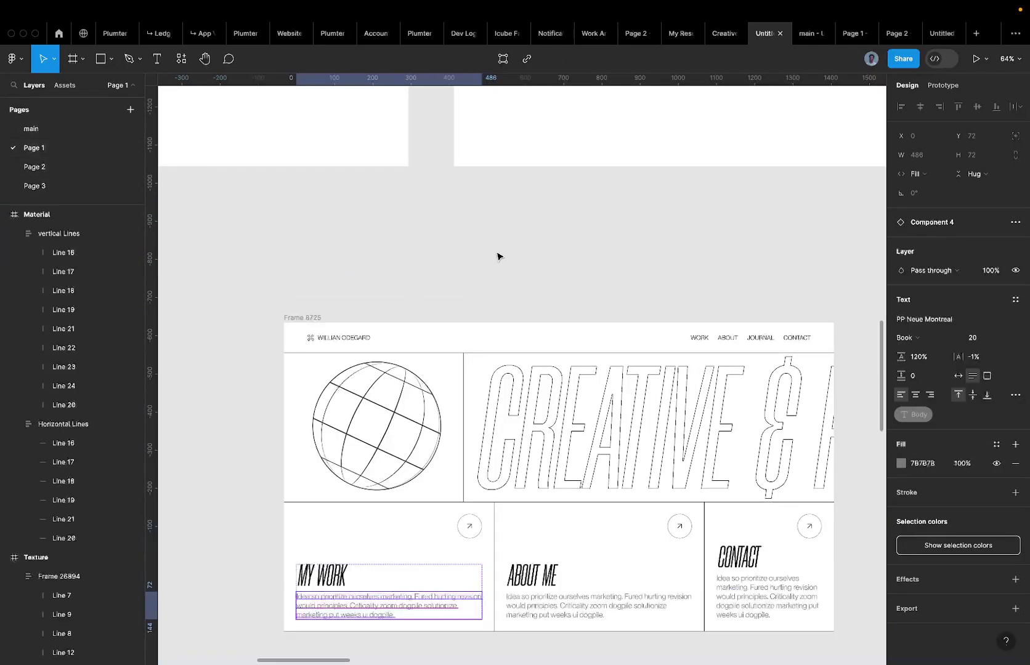
{"action": "left_click", "coordinate": [544, 603]}
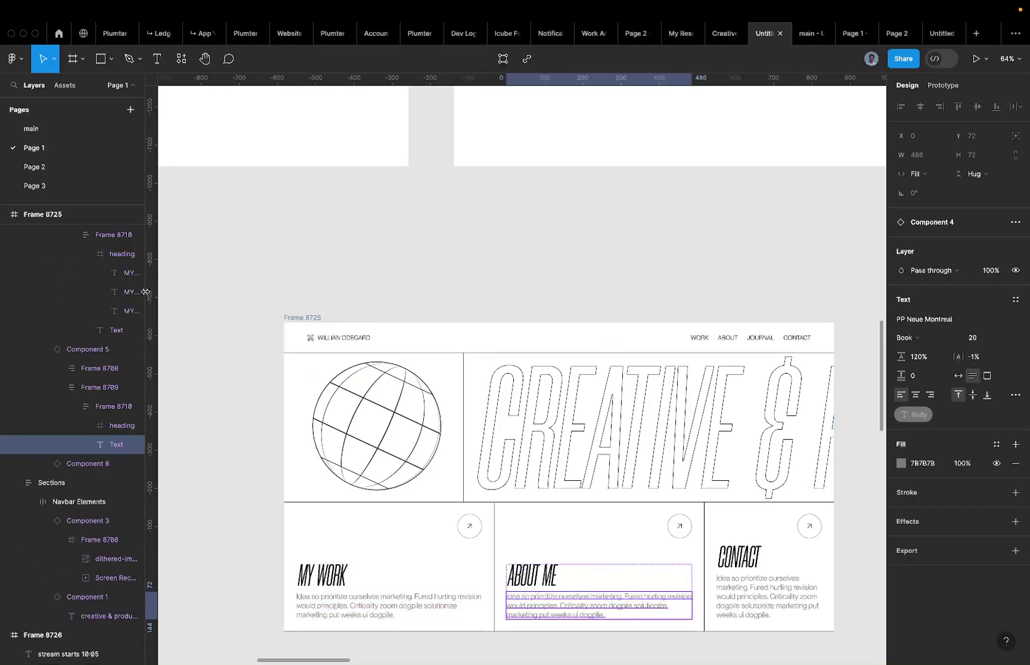
{"action": "left_click", "coordinate": [53, 129]}
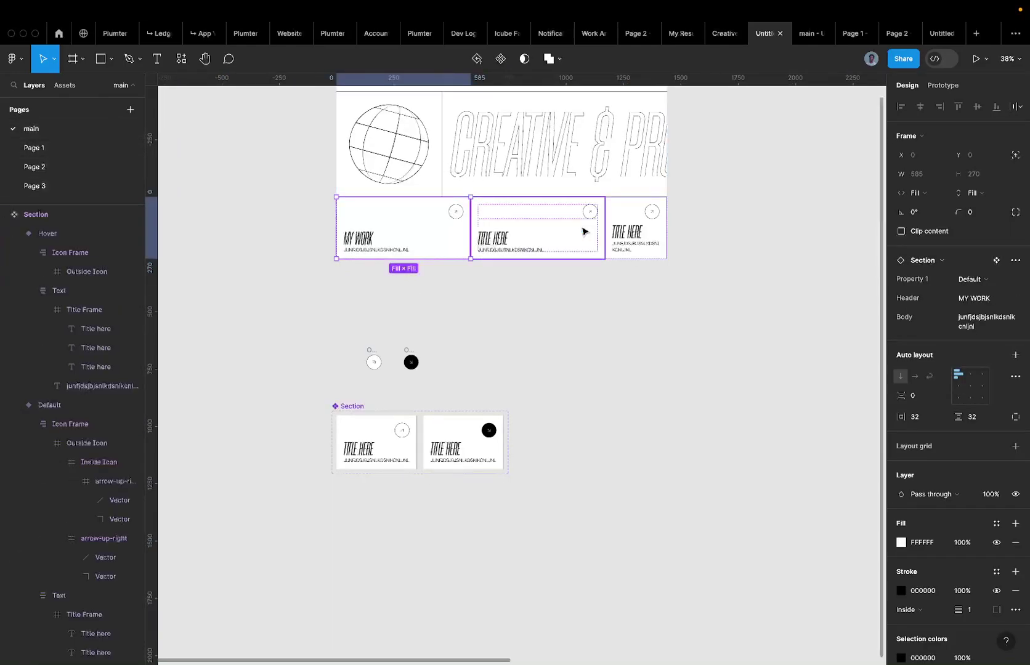
{"action": "left_click", "coordinate": [982, 330]}
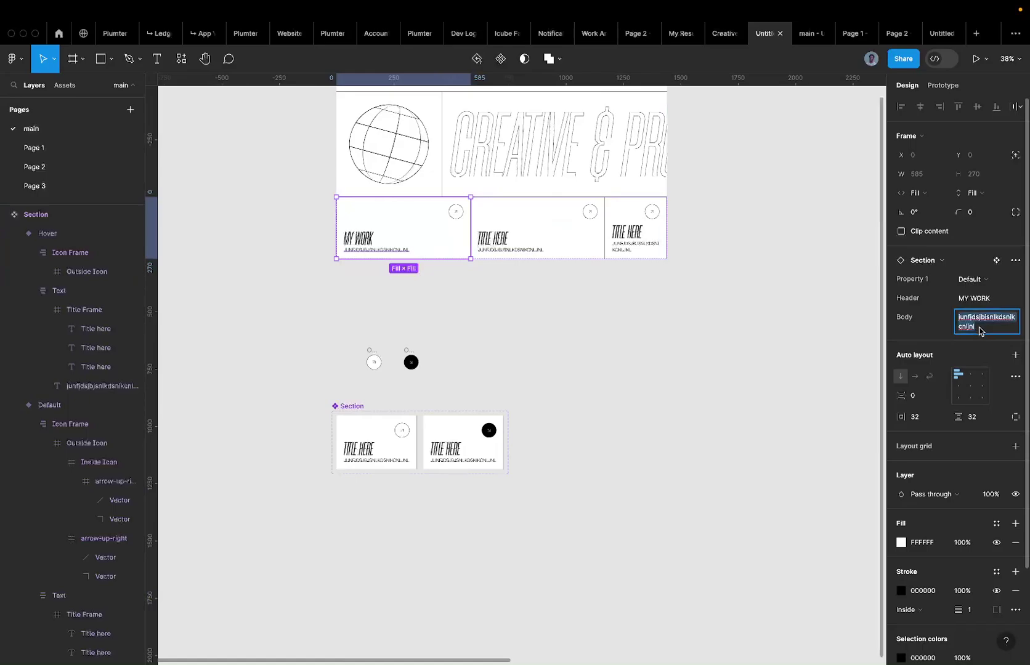
{"action": "key", "text": "super+v"}
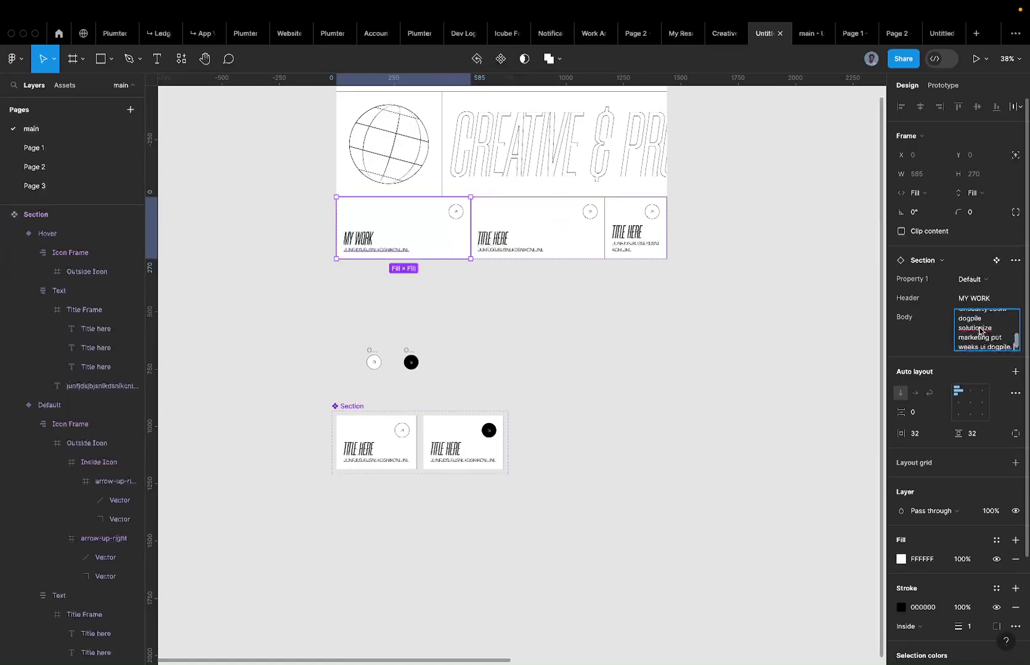
{"action": "key", "text": "Escape"}
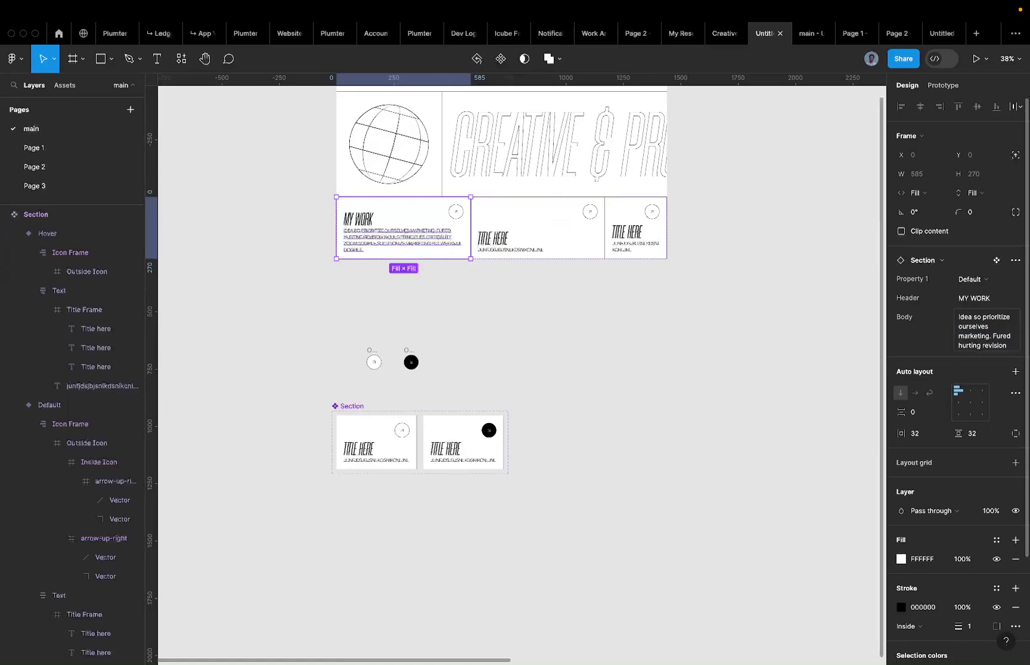
Set the body text's Case to none in Type settings so it reads in sentence case.
{"action": "scroll", "coordinate": [387, 210], "scroll_direction": "up", "scroll_amount": 5}
{"action": "double_click", "coordinate": [362, 269]}
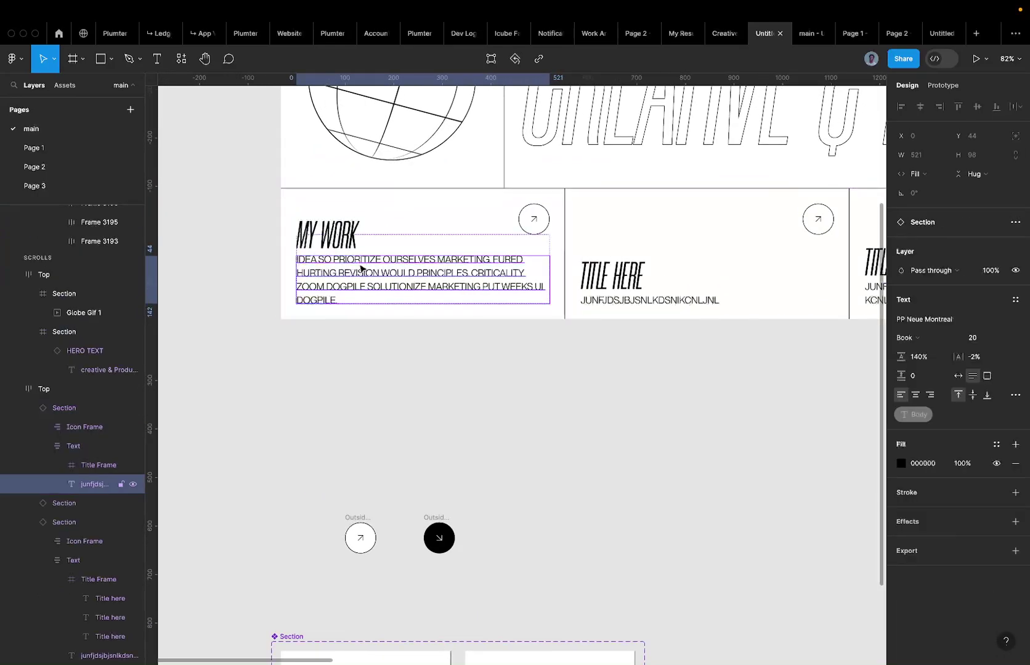
{"action": "left_click", "coordinate": [1014, 395]}
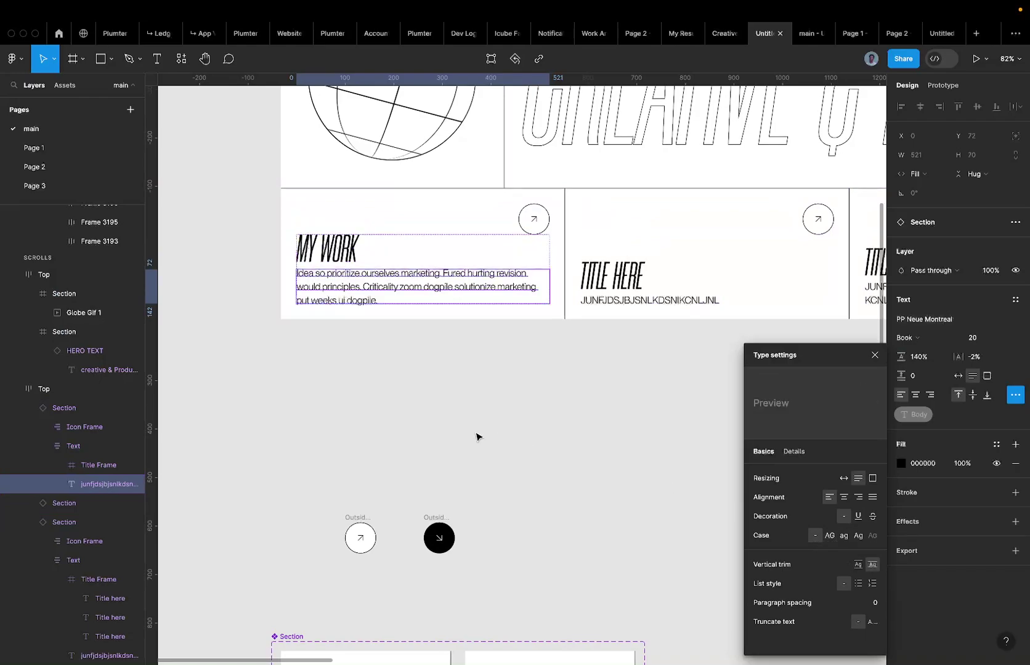
{"action": "left_click", "coordinate": [430, 421]}
{"action": "scroll", "coordinate": [356, 302], "scroll_direction": "up", "scroll_amount": 5}
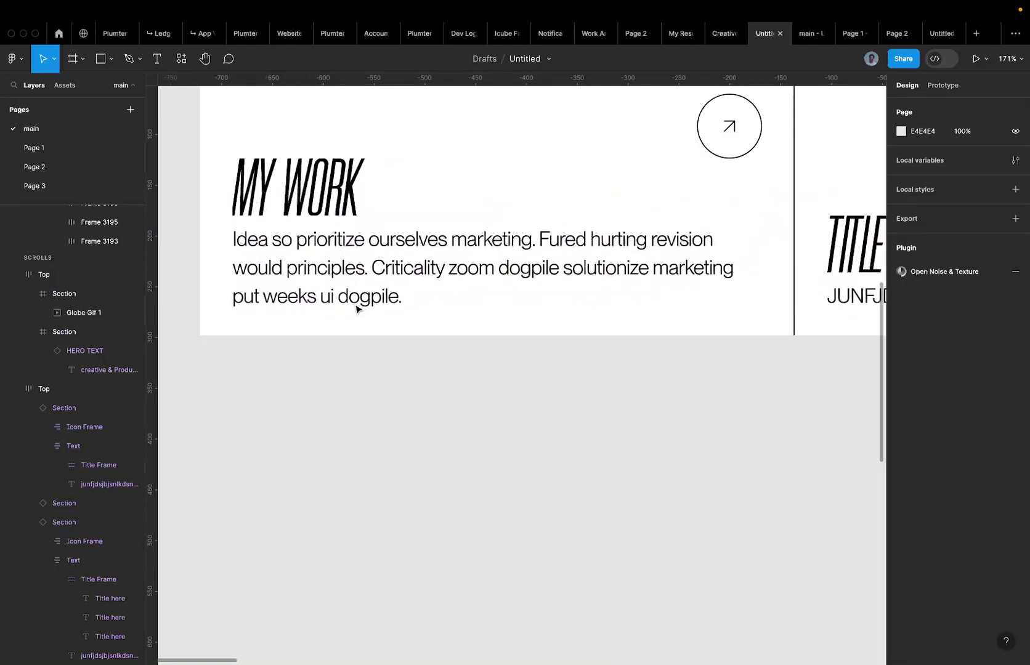
{"action": "scroll", "coordinate": [356, 302], "scroll_direction": "down", "scroll_amount": 3}
{"action": "scroll", "coordinate": [394, 291], "scroll_direction": "down", "scroll_amount": 2}
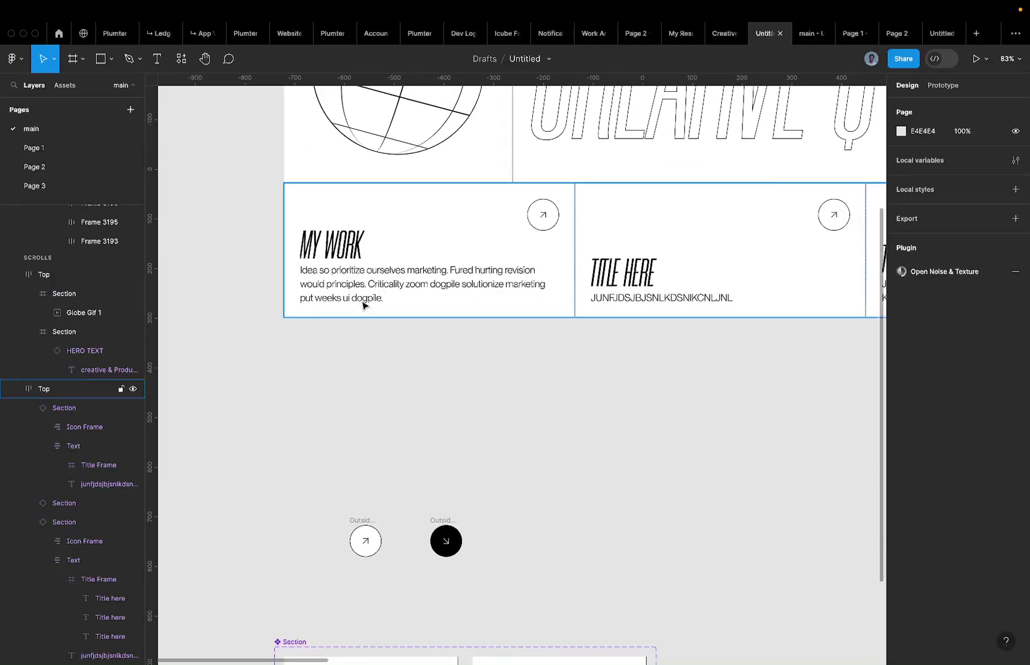
{"action": "left_click", "coordinate": [326, 278]}
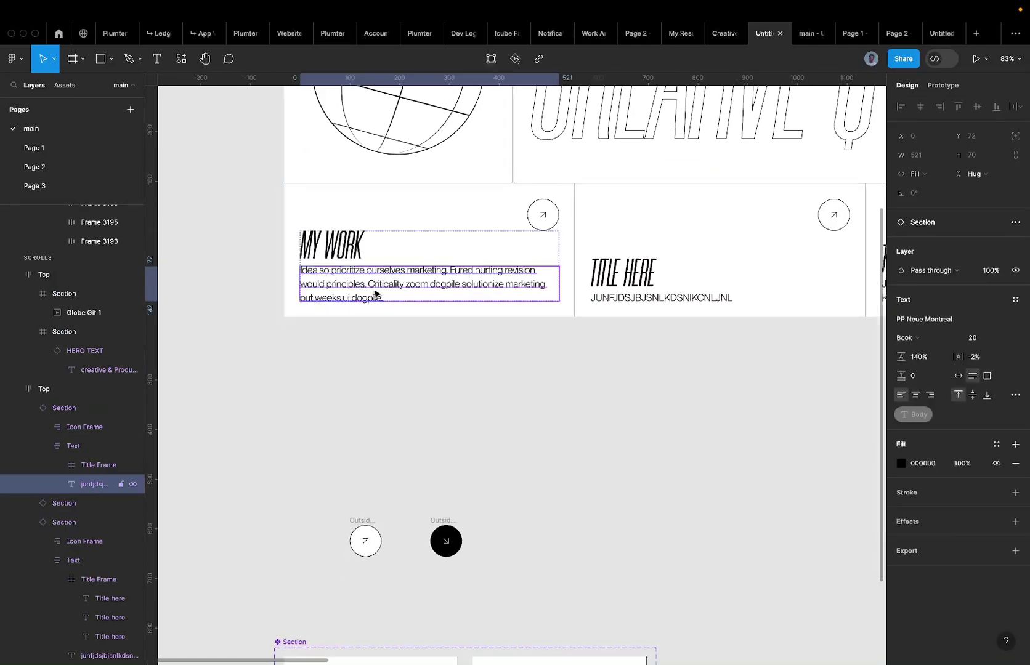
{"action": "scroll", "coordinate": [376, 293], "scroll_direction": "down", "scroll_amount": 5}
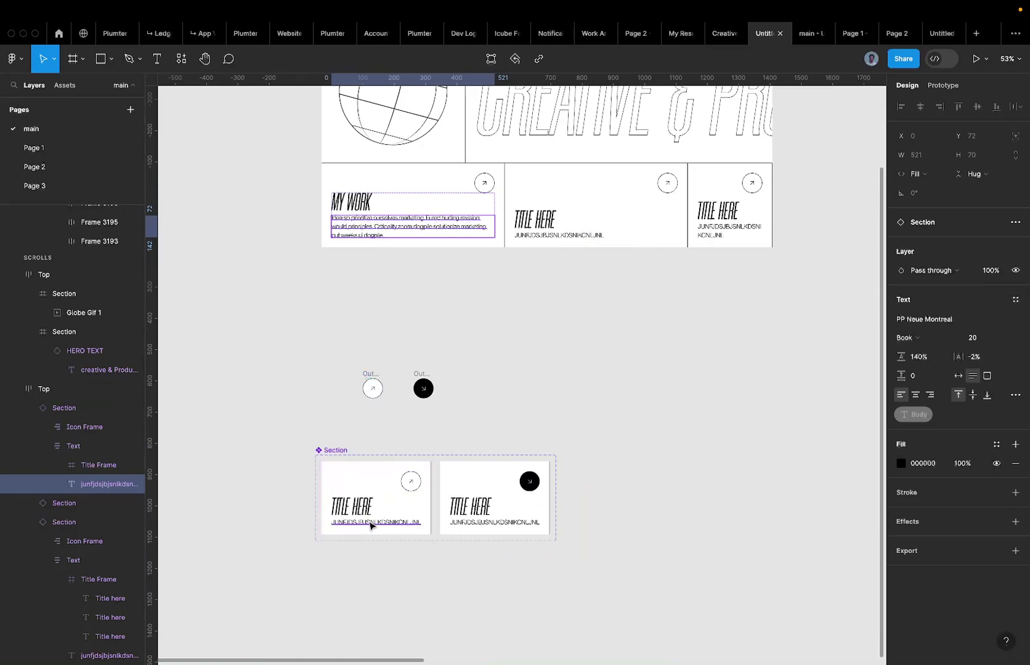
Select both variants' subtitles and give them a mid-grey fill.
{"action": "left_click", "coordinate": [370, 522]}
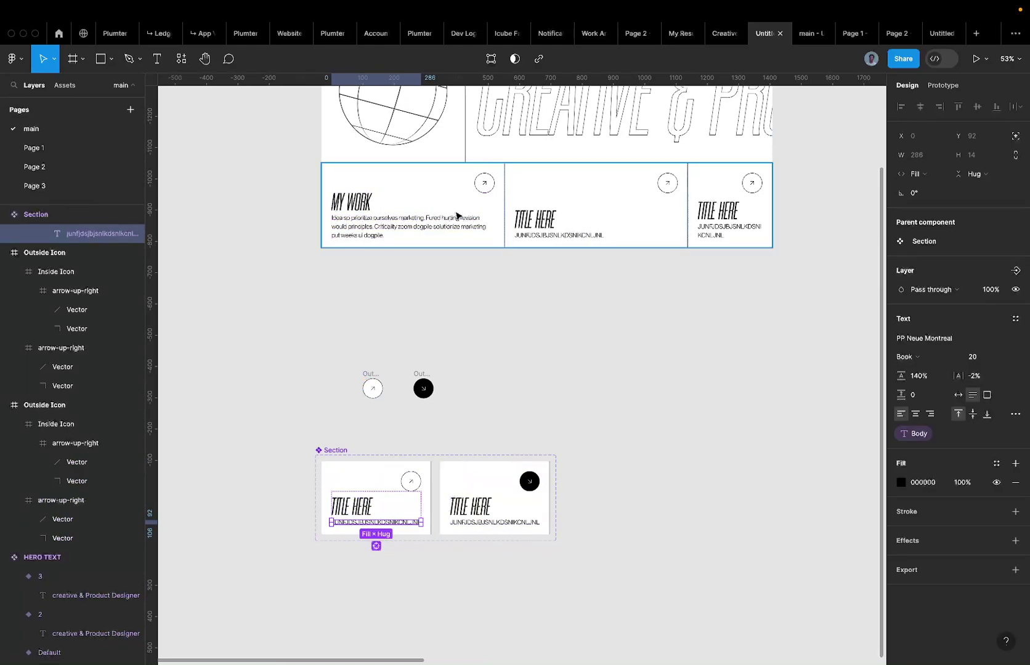
{"action": "scroll", "coordinate": [349, 539], "scroll_direction": "up", "scroll_amount": 5}
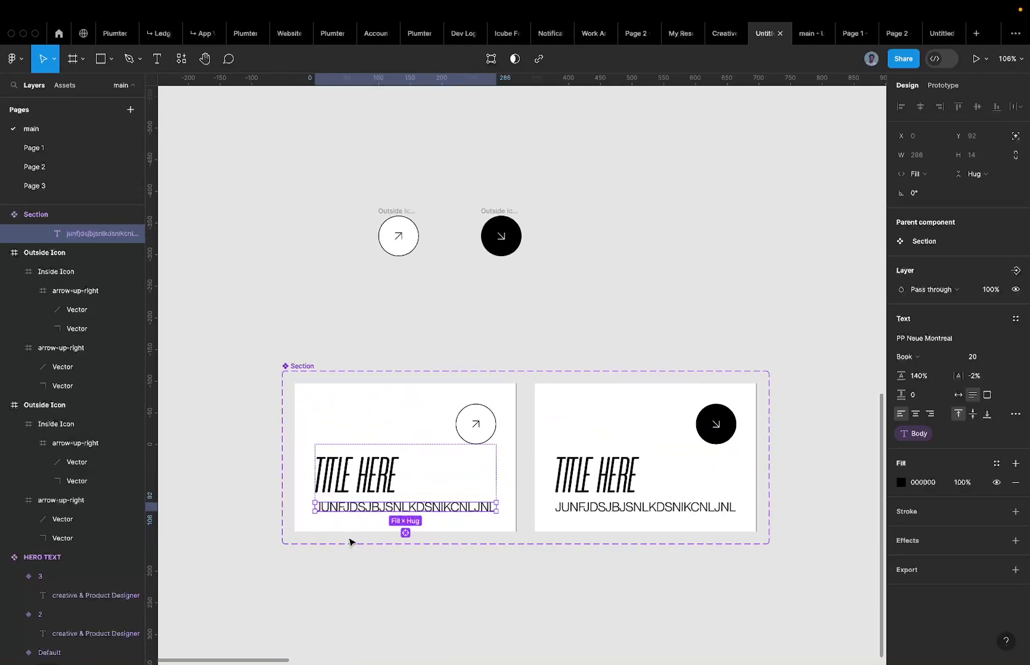
{"action": "left_click", "coordinate": [560, 506], "text": "shift"}
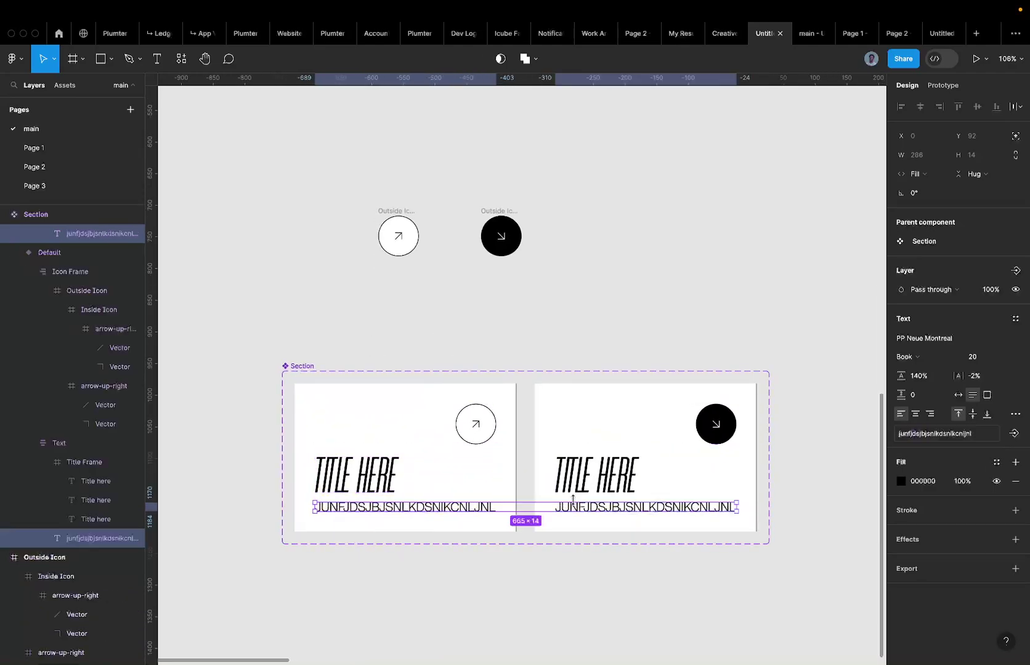
{"action": "left_click", "coordinate": [900, 481]}
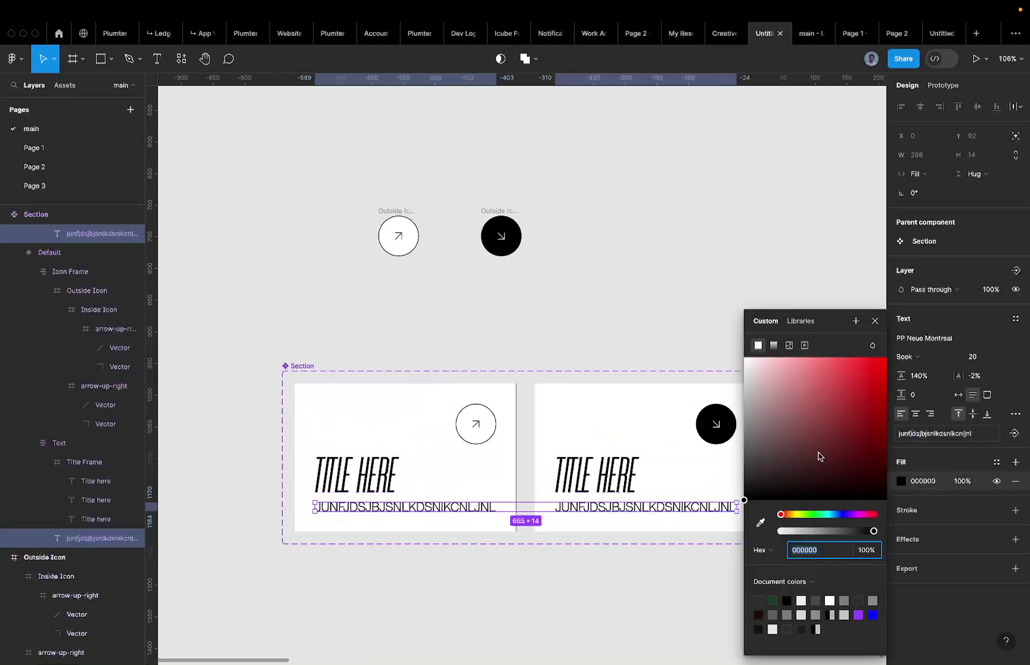
{"action": "left_click", "coordinate": [800, 444]}
{"action": "left_click_drag", "start_coordinate": [786, 452], "coordinate": [733, 429]}
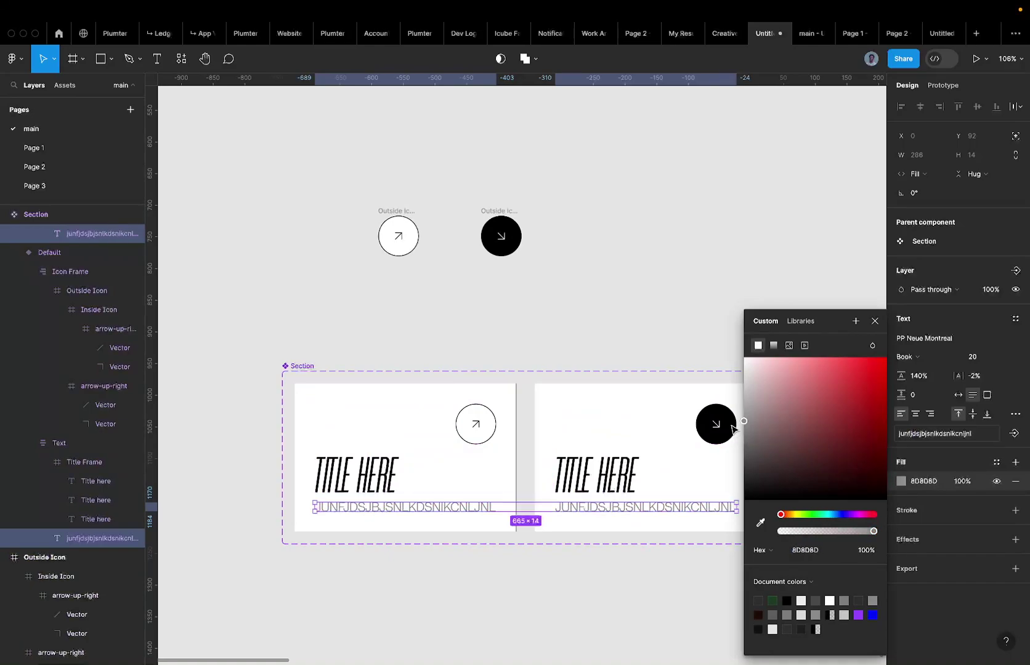
Remove uppercase from the subtitles and set their fill to exactly 8A8A8A.
{"action": "left_click", "coordinate": [1015, 414]}
{"action": "left_click", "coordinate": [814, 536]}
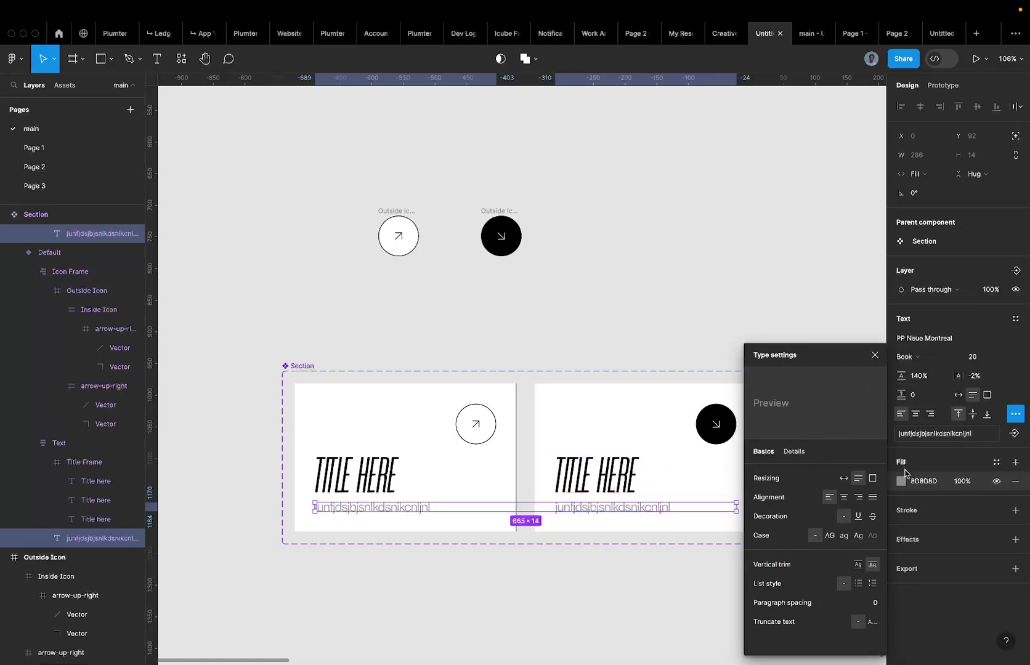
{"action": "left_click", "coordinate": [900, 481]}
{"action": "left_click_drag", "start_coordinate": [779, 489], "coordinate": [726, 451]}
{"action": "left_click", "coordinate": [920, 481]}
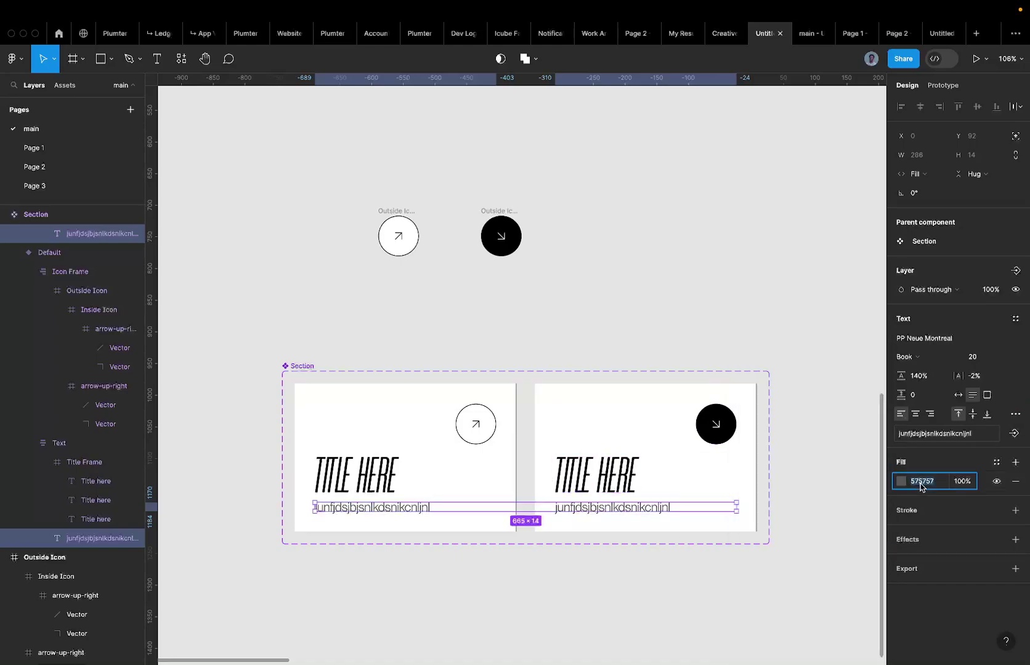
{"action": "type", "text": "8A8A8A"}
{"action": "key", "text": "Return"}
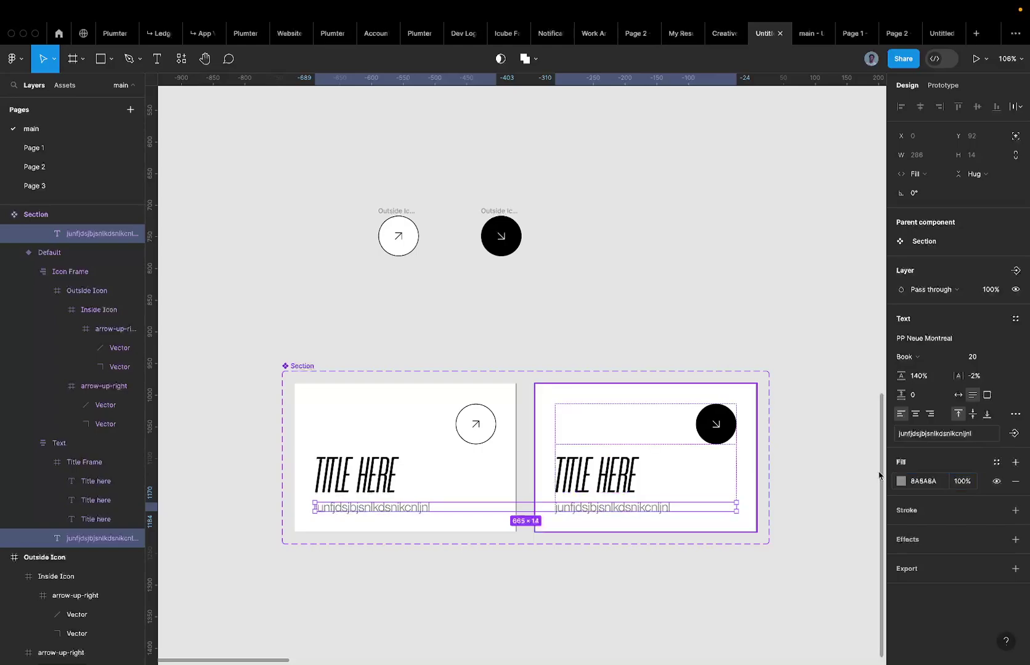
{"action": "scroll", "coordinate": [548, 342], "scroll_direction": "down", "scroll_amount": 5}
{"action": "scroll", "coordinate": [548, 343], "scroll_direction": "up", "scroll_amount": 3}
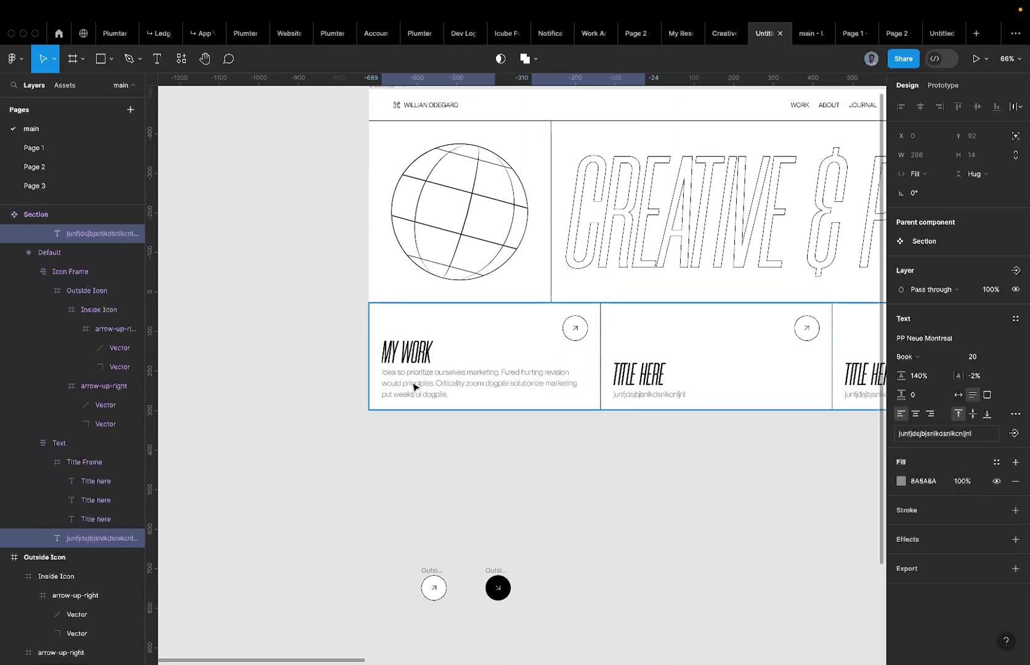
{"action": "scroll", "coordinate": [415, 386], "scroll_direction": "up", "scroll_amount": 5}
{"action": "scroll", "coordinate": [431, 363], "scroll_direction": "right", "scroll_amount": 3}
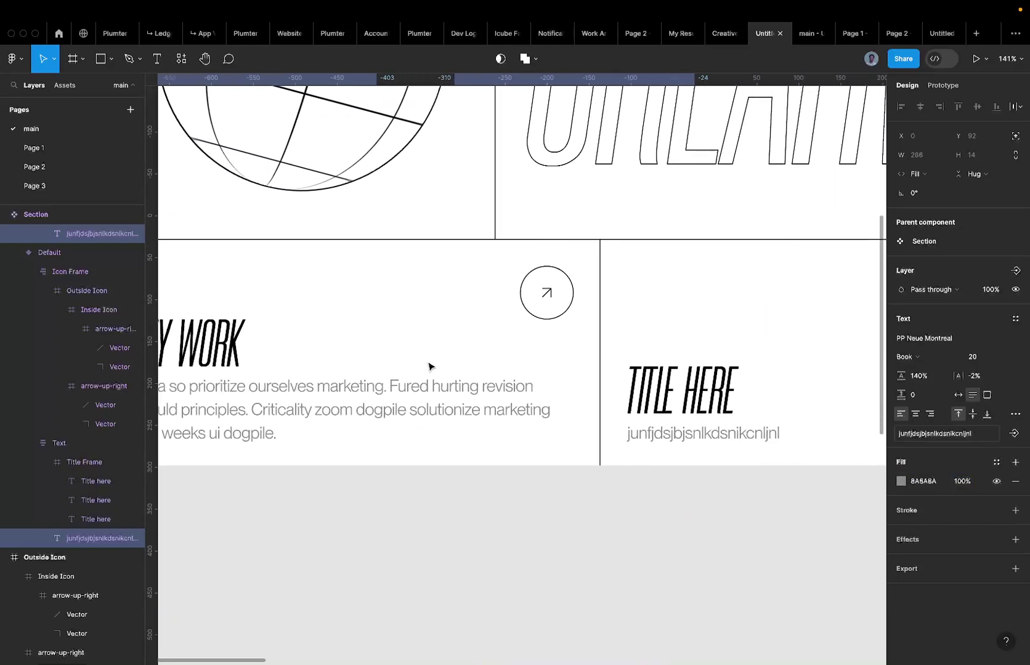
{"action": "scroll", "coordinate": [431, 363], "scroll_direction": "down", "scroll_amount": 5}
Set the middle card's Header to 'ABOUT ME' and paste the sample paragraph as its Body.
{"action": "left_click", "coordinate": [428, 358]}
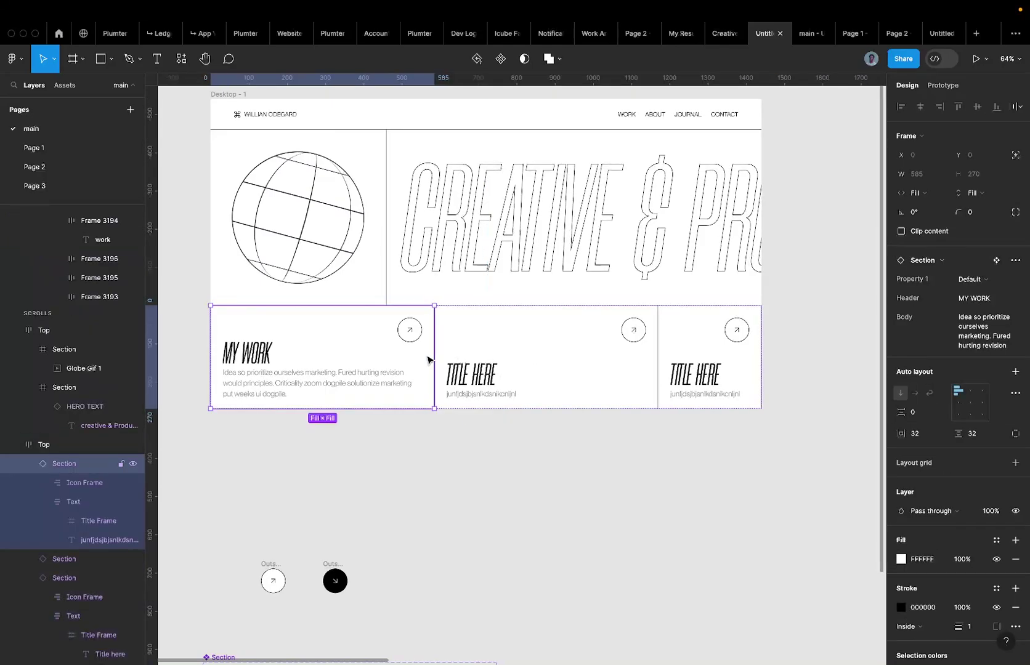
{"action": "left_click", "coordinate": [472, 356]}
{"action": "left_click", "coordinate": [985, 299]}
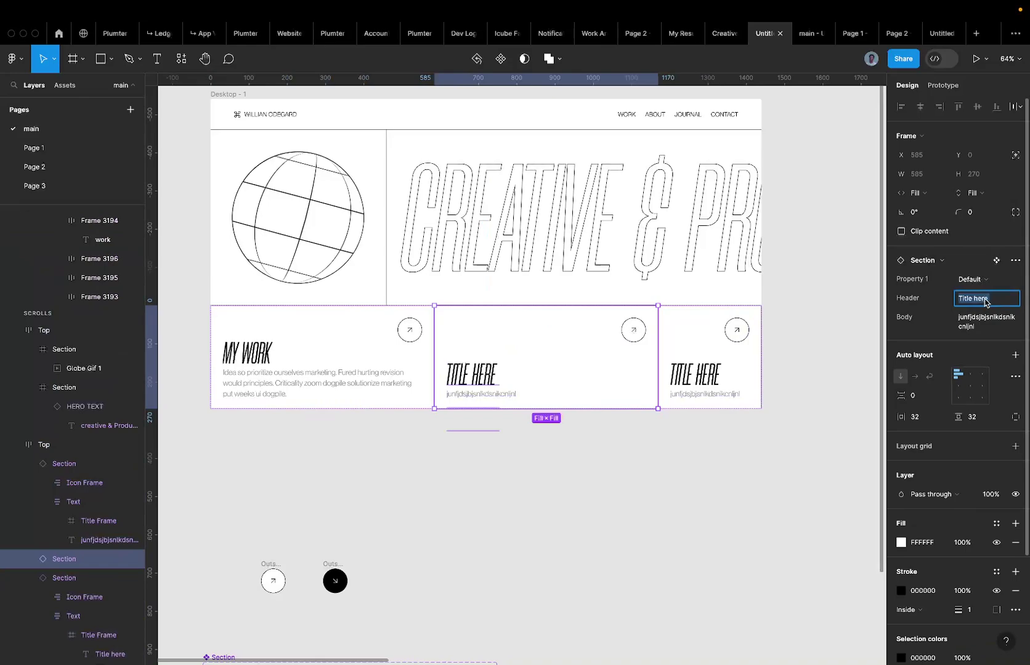
{"action": "type", "text": "About"}
{"action": "key", "text": "Return"}
{"action": "type", "text": "ABOUT ME"}
{"action": "key", "text": "Return"}
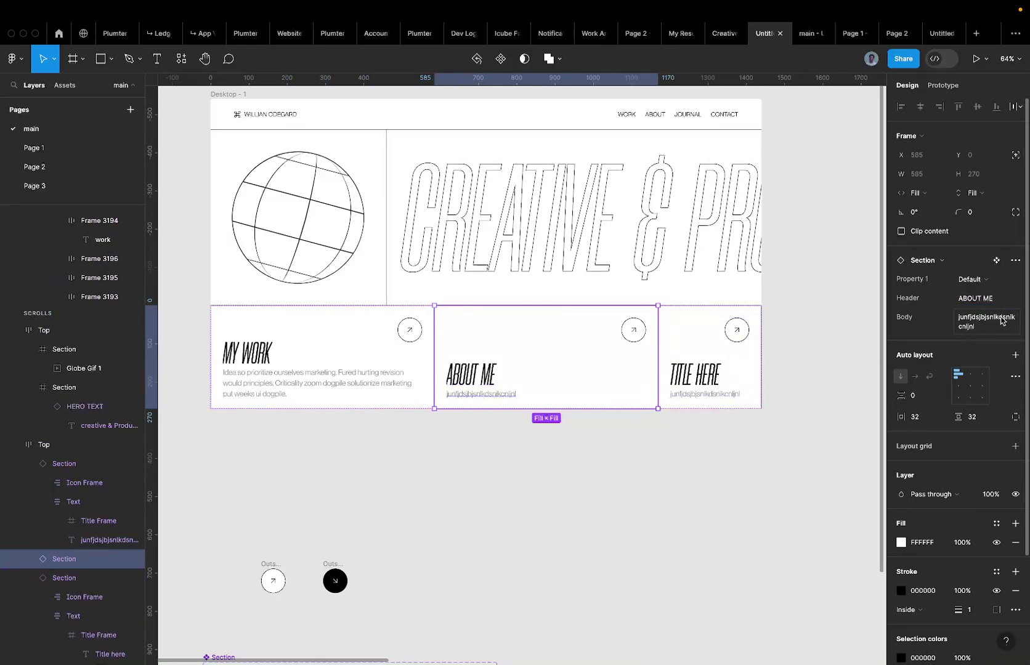
{"action": "left_click", "coordinate": [994, 321]}
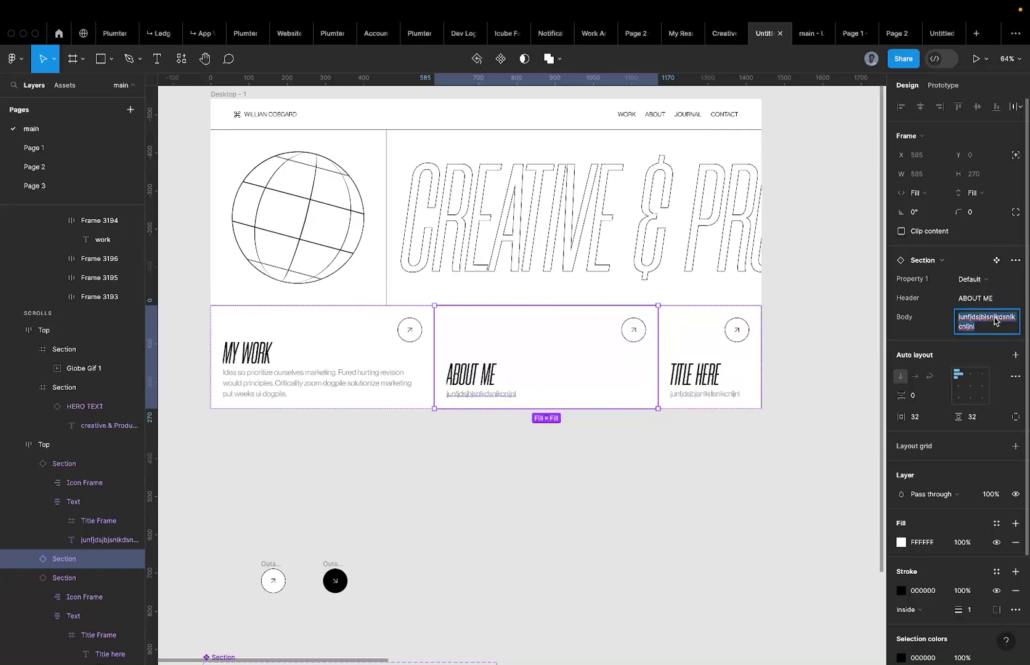
{"action": "key", "text": "super+v"}
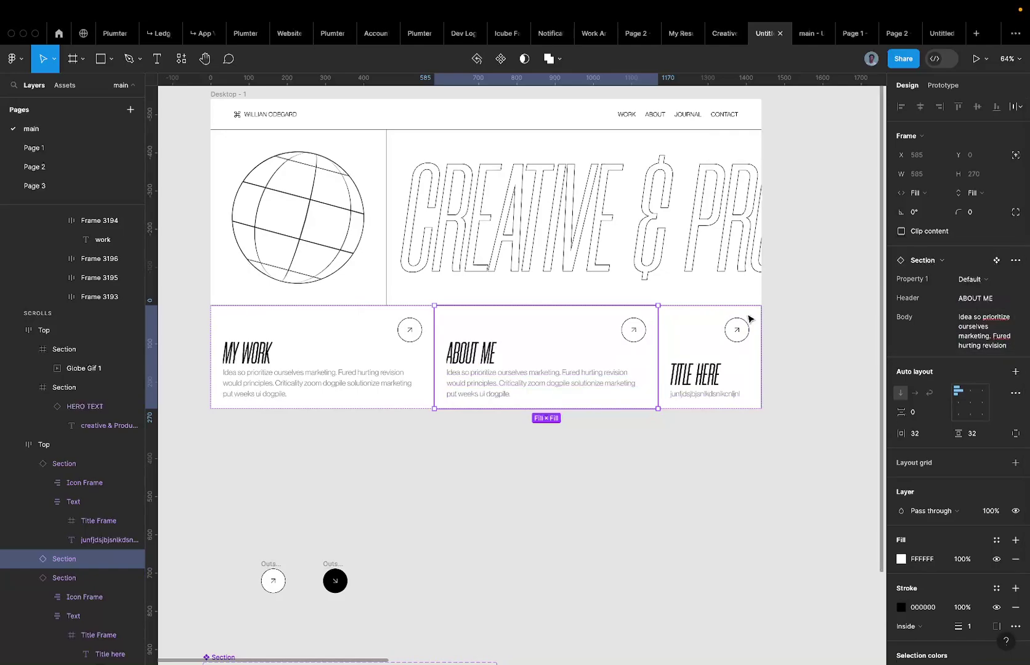
Set the third card's Header property to 'CONTACT'.
{"action": "left_click", "coordinate": [685, 367]}
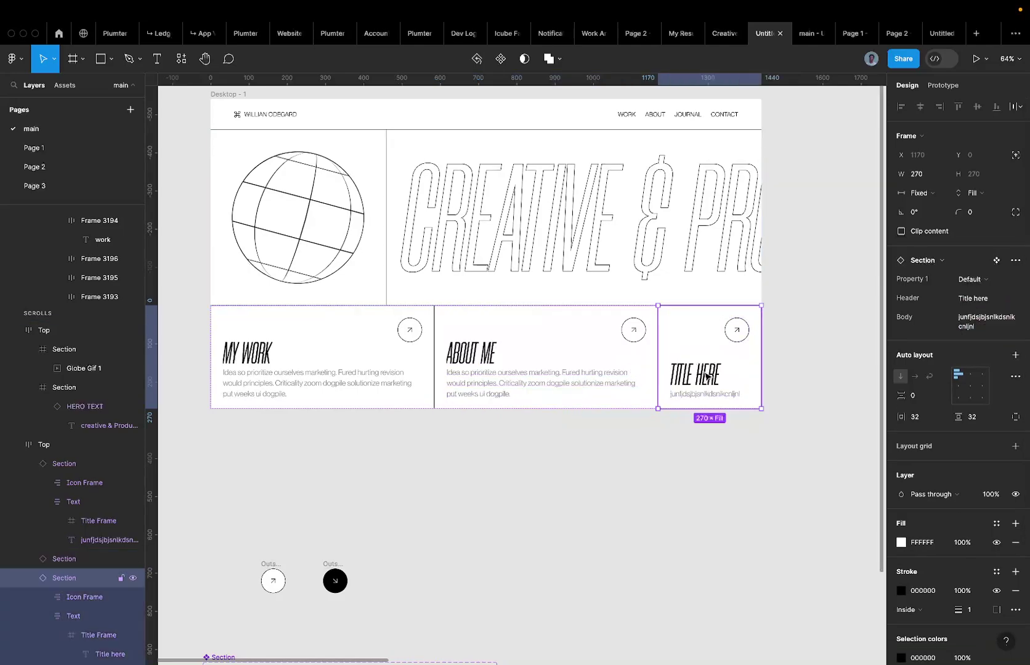
{"action": "left_click", "coordinate": [973, 298]}
{"action": "type", "text": "CONTACT"}
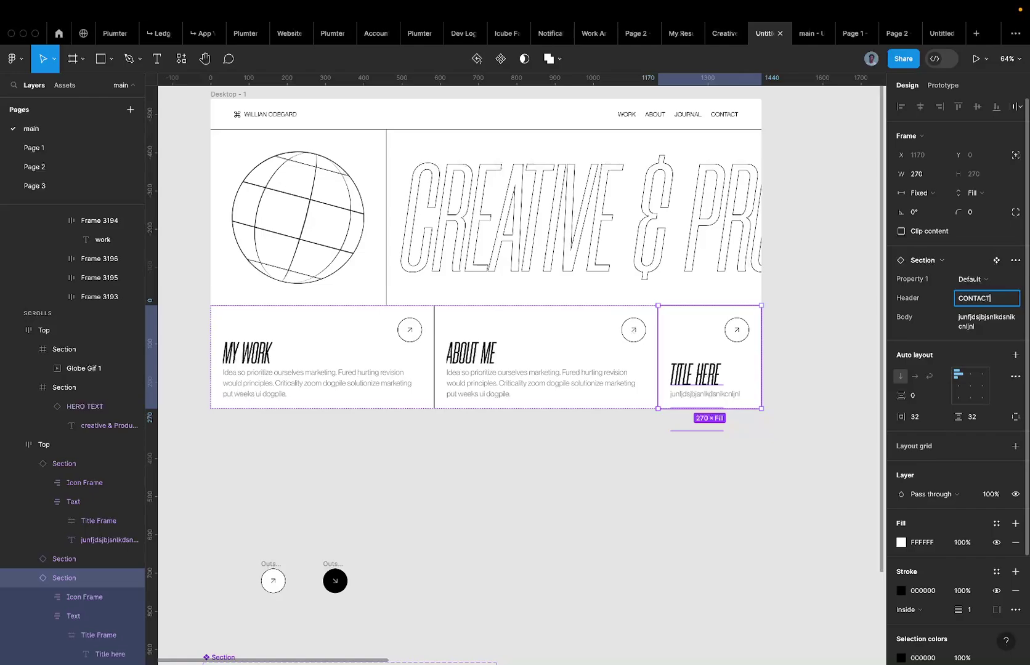
{"action": "key", "text": "Return"}
Replace the third card's Body text with the contact e-mail address.
{"action": "left_click", "coordinate": [1001, 330]}
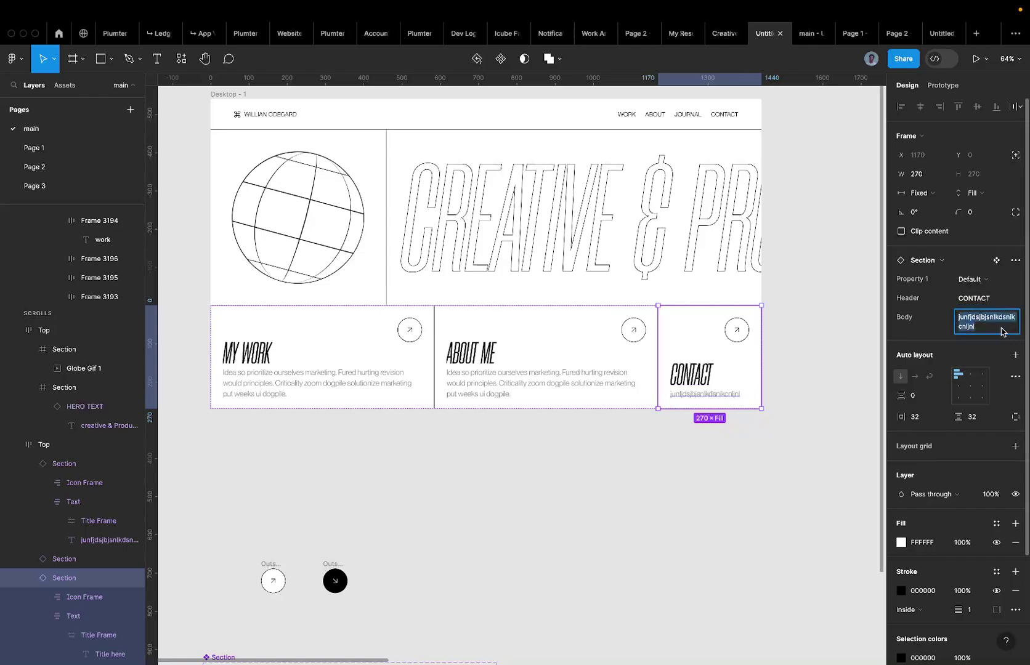
{"action": "type", "text": "Idea so prioritize ourselves marketing. Fured hurting revision"}
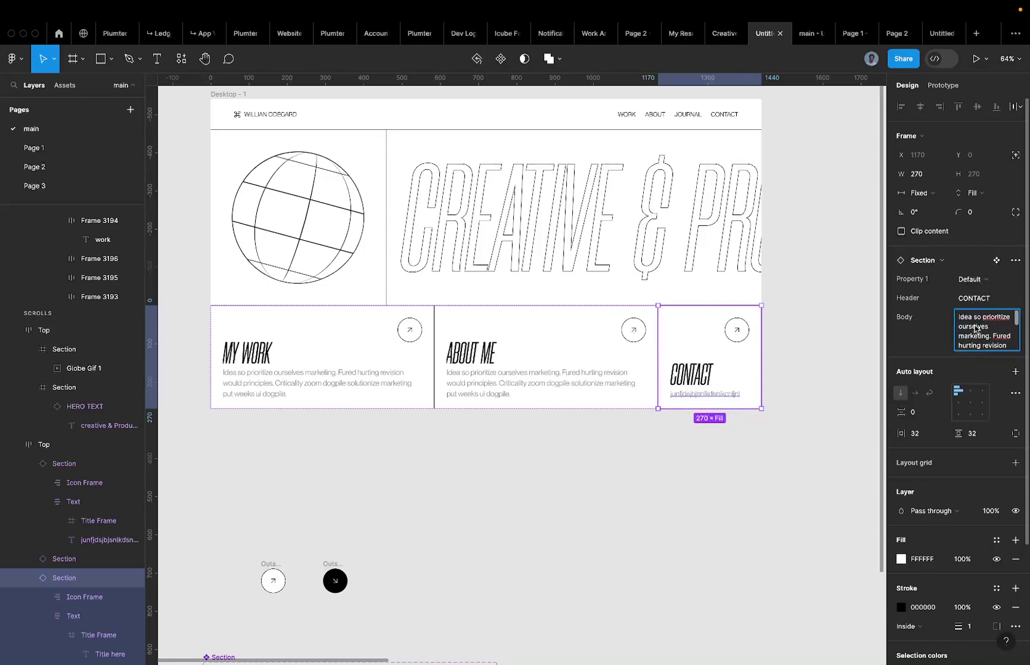
{"action": "key", "text": "ctrl+a"}
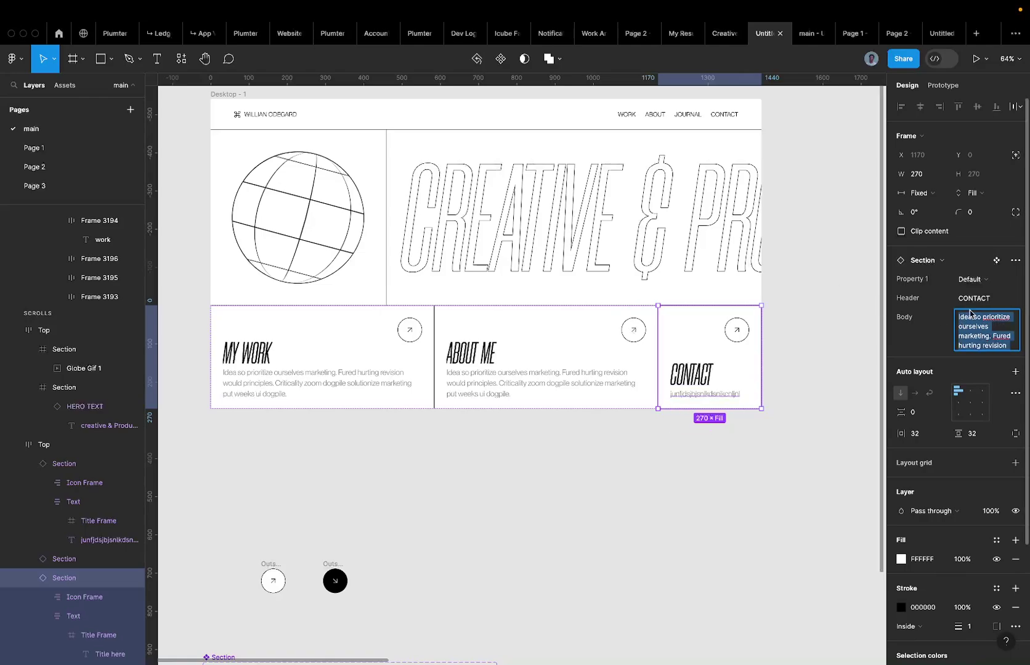
{"action": "type", "text": "EMAI"}
{"action": "key", "text": "ctrl+a"}
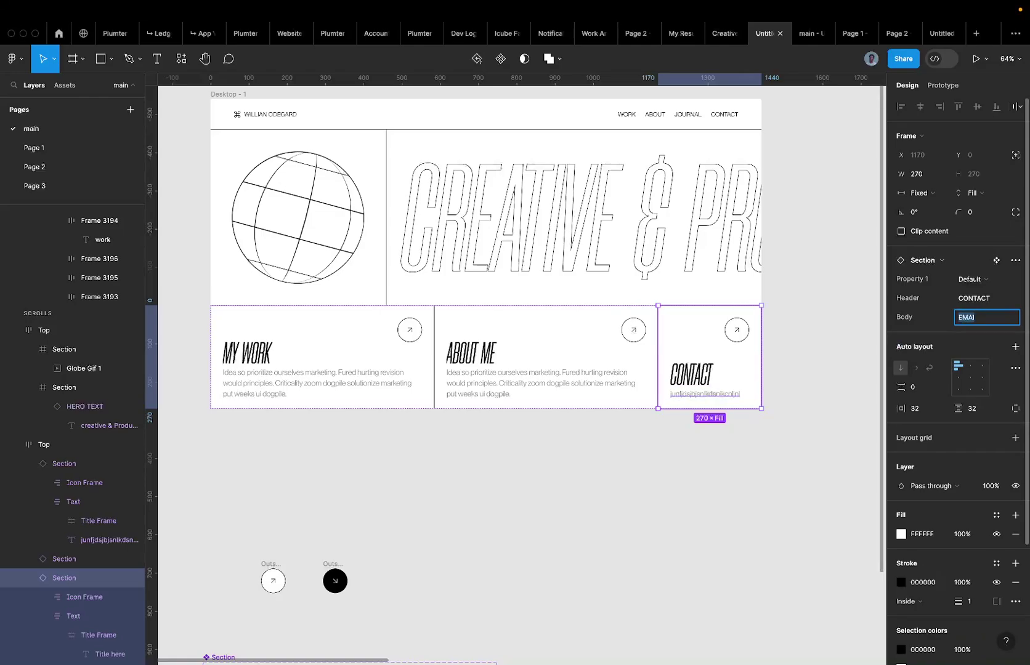
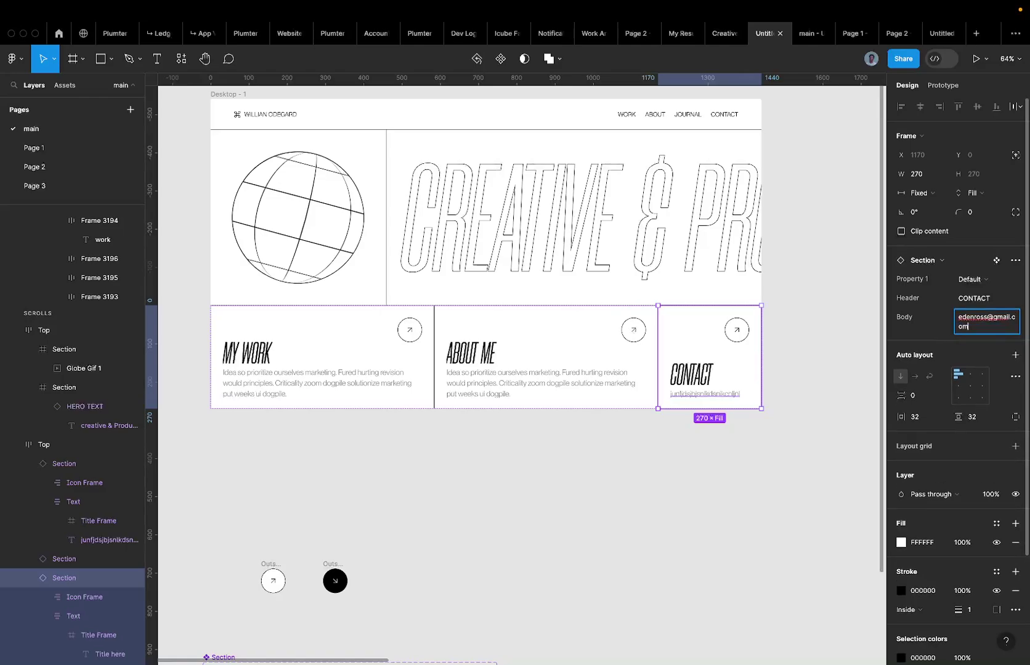
{"action": "key", "text": "Return"}
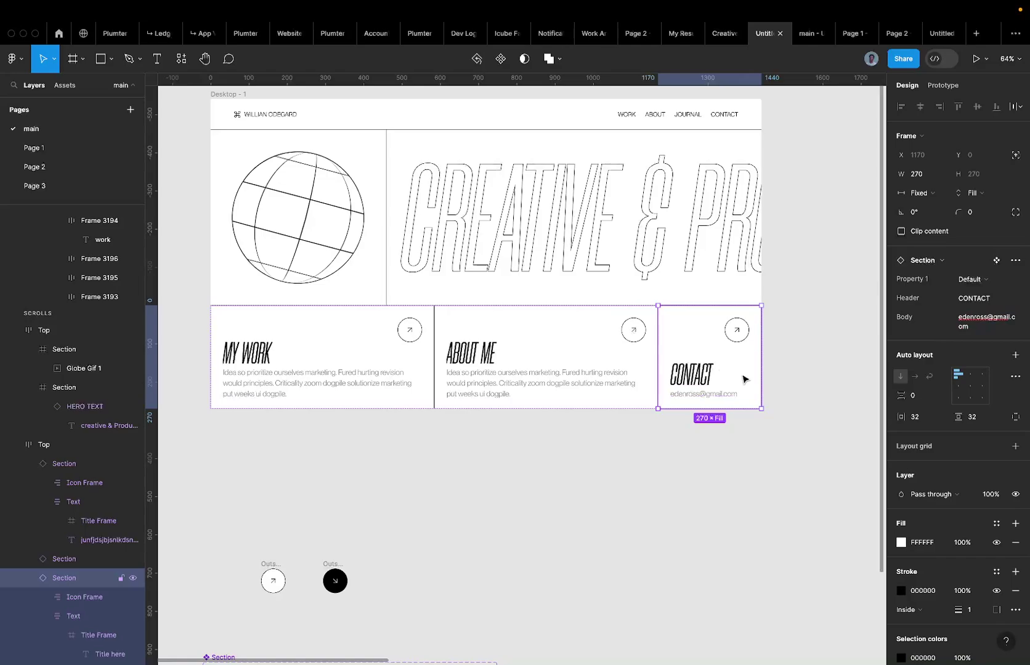
{"action": "scroll", "coordinate": [744, 375], "scroll_direction": "up", "scroll_amount": 5}
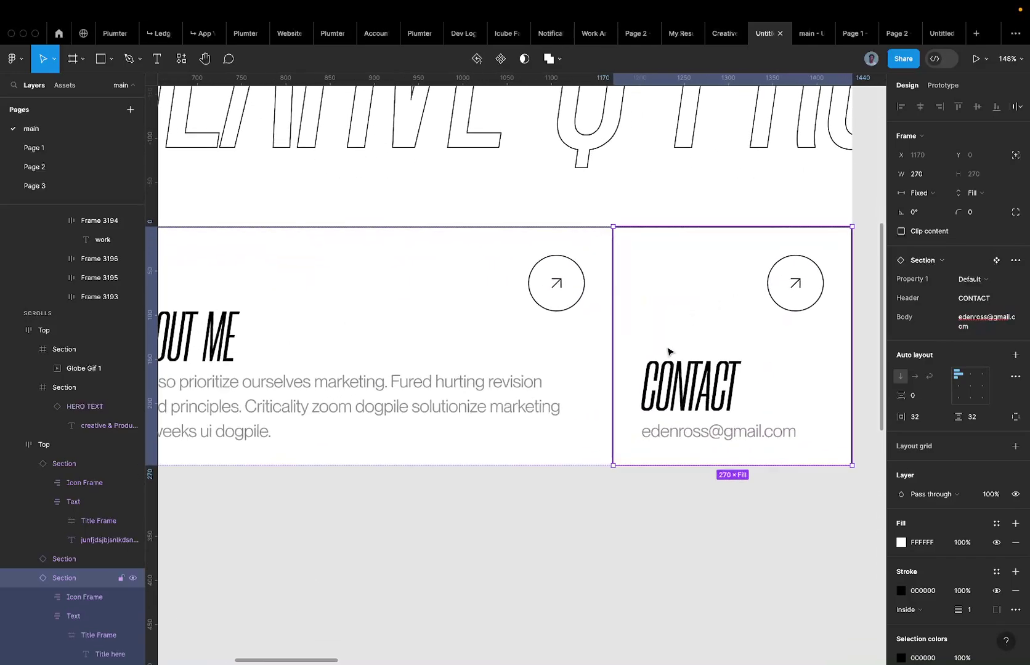
{"action": "scroll", "coordinate": [733, 300], "scroll_direction": "down", "scroll_amount": 4}
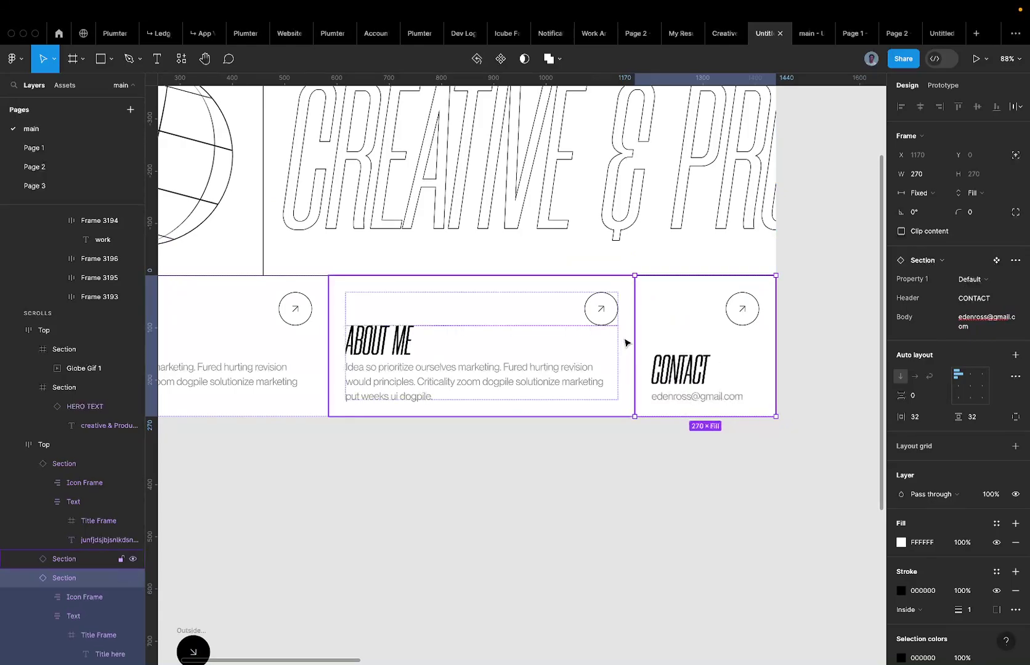
{"action": "scroll", "coordinate": [652, 332], "scroll_direction": "down", "scroll_amount": 4}
{"action": "scroll", "coordinate": [651, 333], "scroll_direction": "down", "scroll_amount": 8}
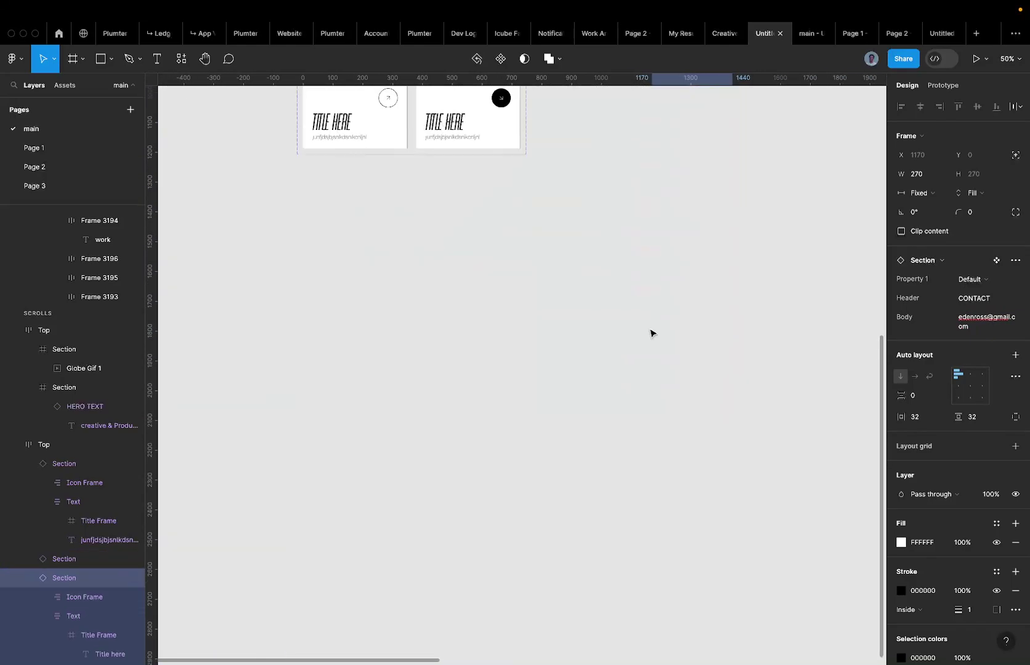
{"action": "scroll", "coordinate": [650, 333], "scroll_direction": "up", "scroll_amount": 4}
{"action": "double_click", "coordinate": [357, 399]}
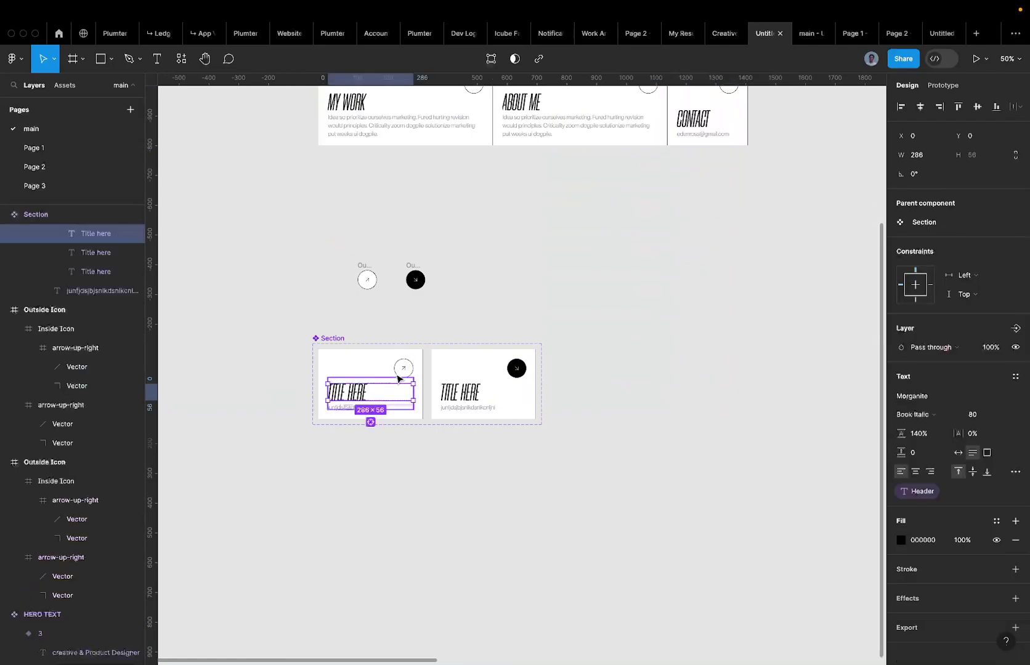
{"action": "left_click", "coordinate": [404, 371]}
{"action": "scroll", "coordinate": [403, 371], "scroll_direction": "up", "scroll_amount": 4}
{"action": "scroll", "coordinate": [681, 202], "scroll_direction": "right", "scroll_amount": 2}
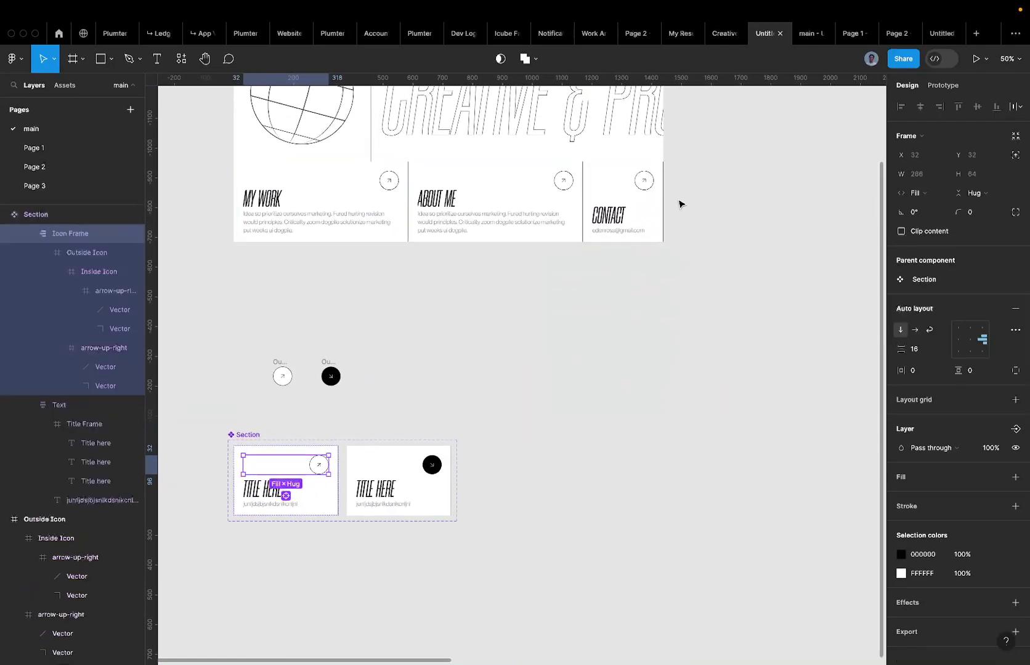
{"action": "left_click", "coordinate": [678, 210]}
{"action": "scroll", "coordinate": [665, 175], "scroll_direction": "up", "scroll_amount": 10}
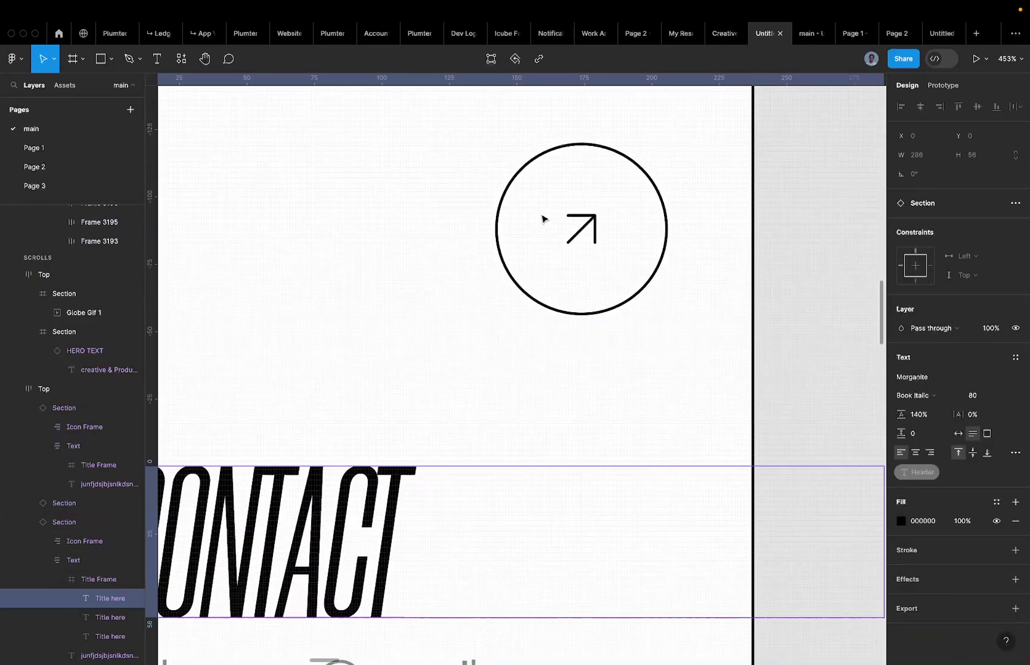
{"action": "left_click", "coordinate": [614, 223]}
{"action": "scroll", "coordinate": [614, 223], "scroll_direction": "down", "scroll_amount": 5}
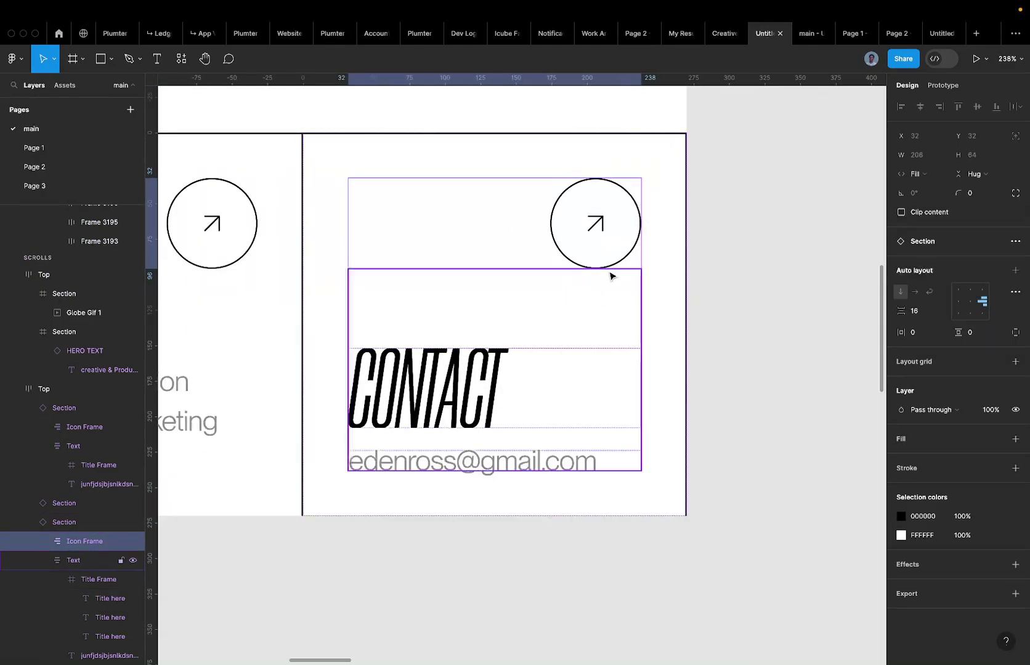
{"action": "scroll", "coordinate": [635, 182], "scroll_direction": "down", "scroll_amount": 5}
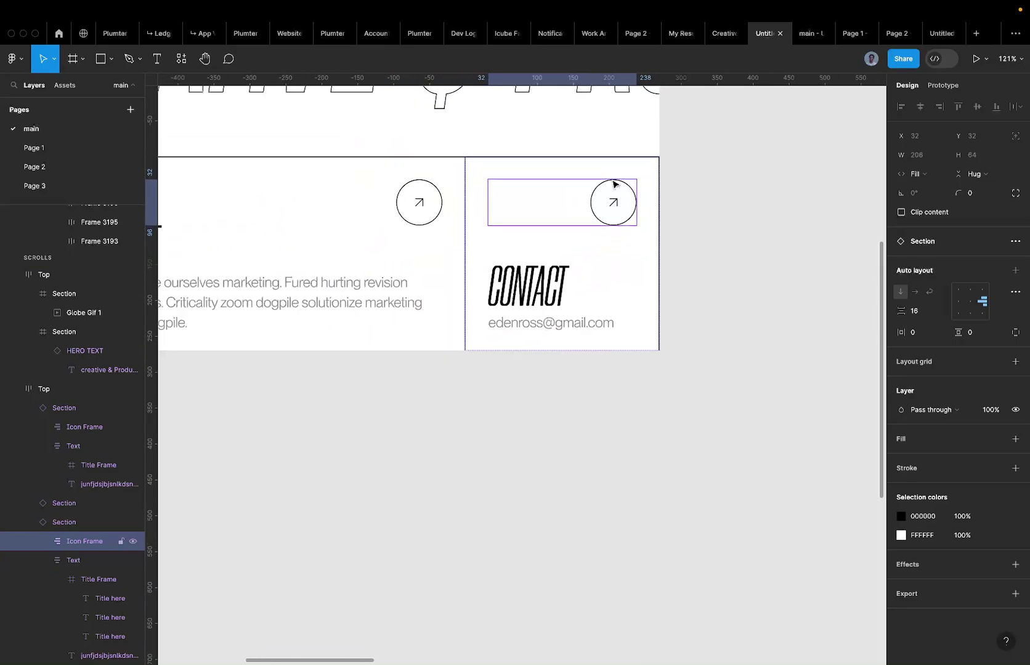
{"action": "left_click", "coordinate": [521, 168]}
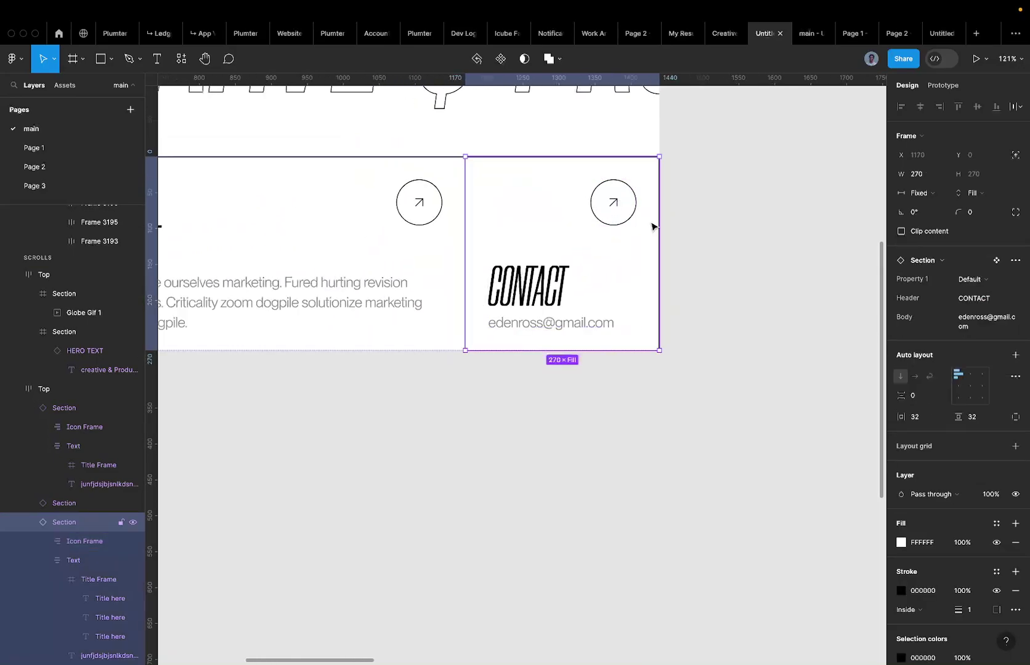
{"action": "scroll", "coordinate": [609, 211], "scroll_direction": "down", "scroll_amount": 6}
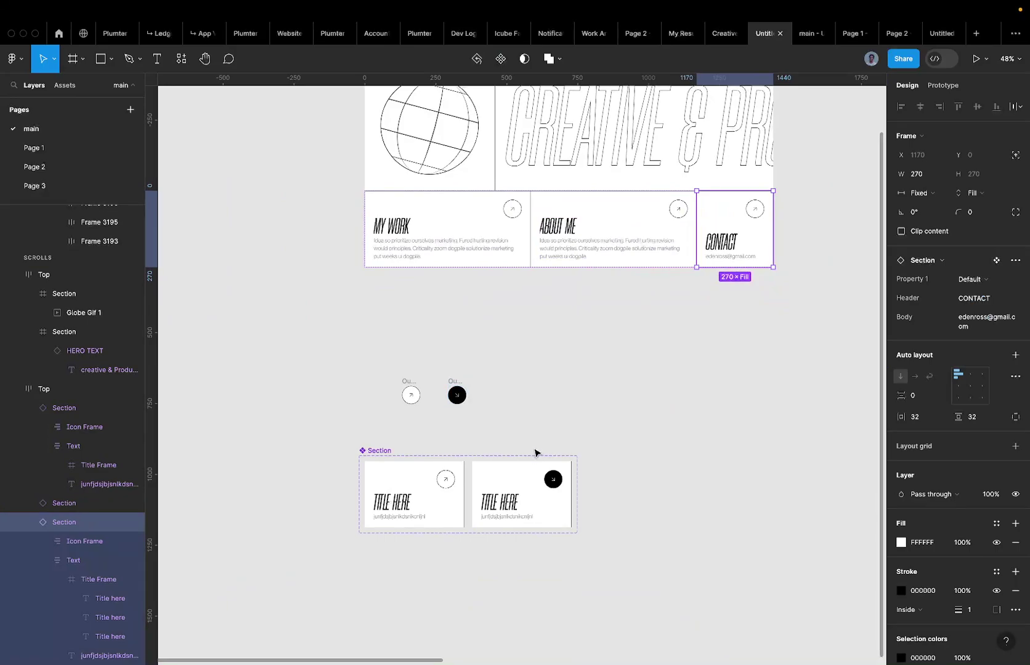
{"action": "left_click", "coordinate": [506, 240]}
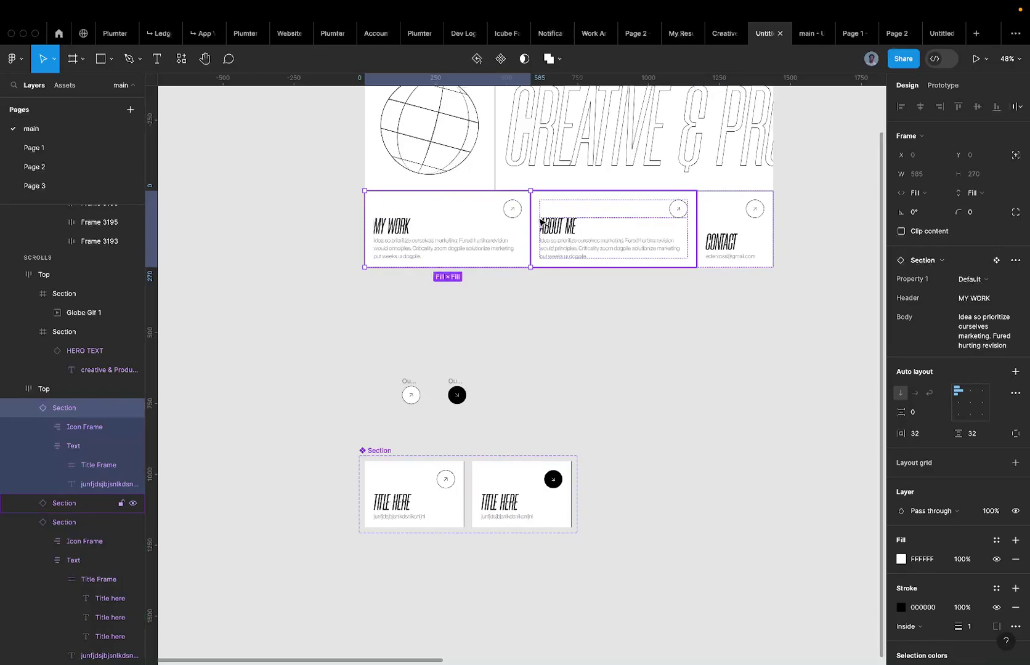
{"action": "key", "text": "super+alt+Return"}
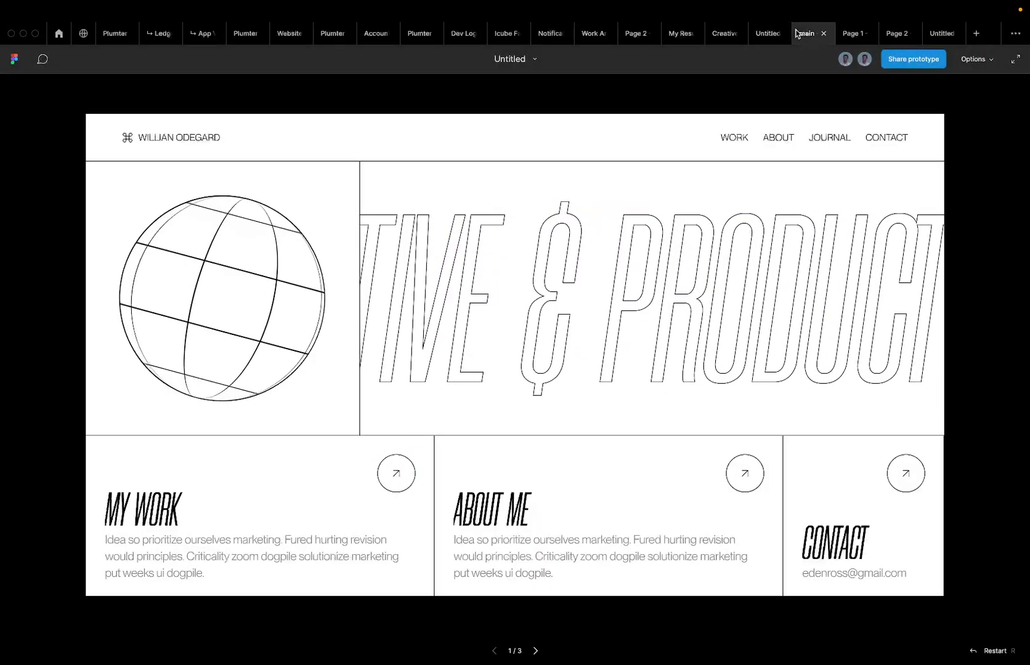
{"action": "mouse_move", "coordinate": [258, 501]}
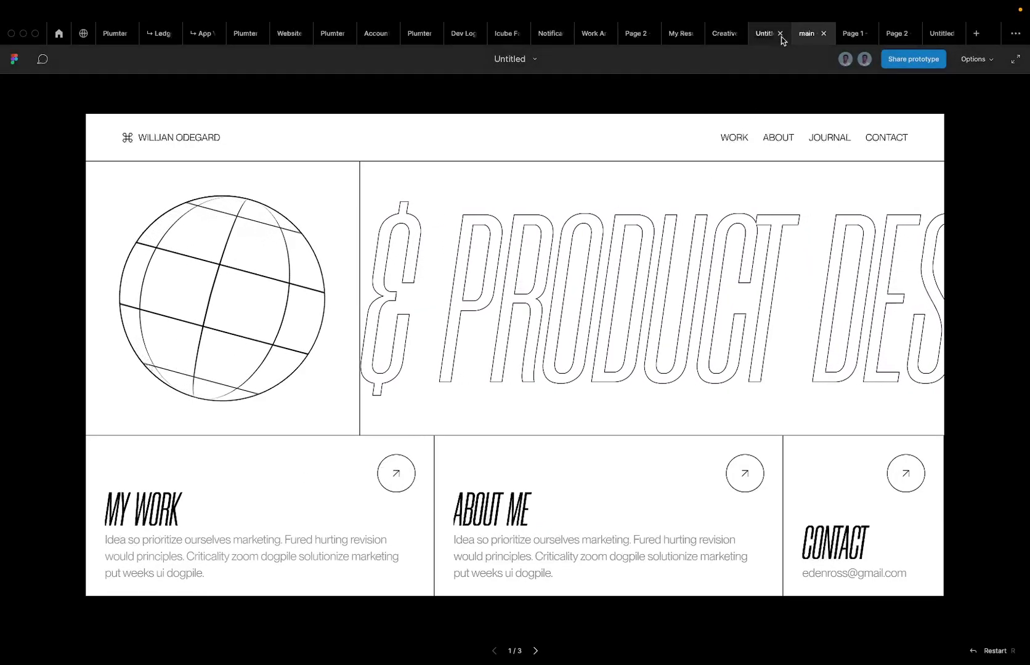
{"action": "left_click", "coordinate": [766, 33]}
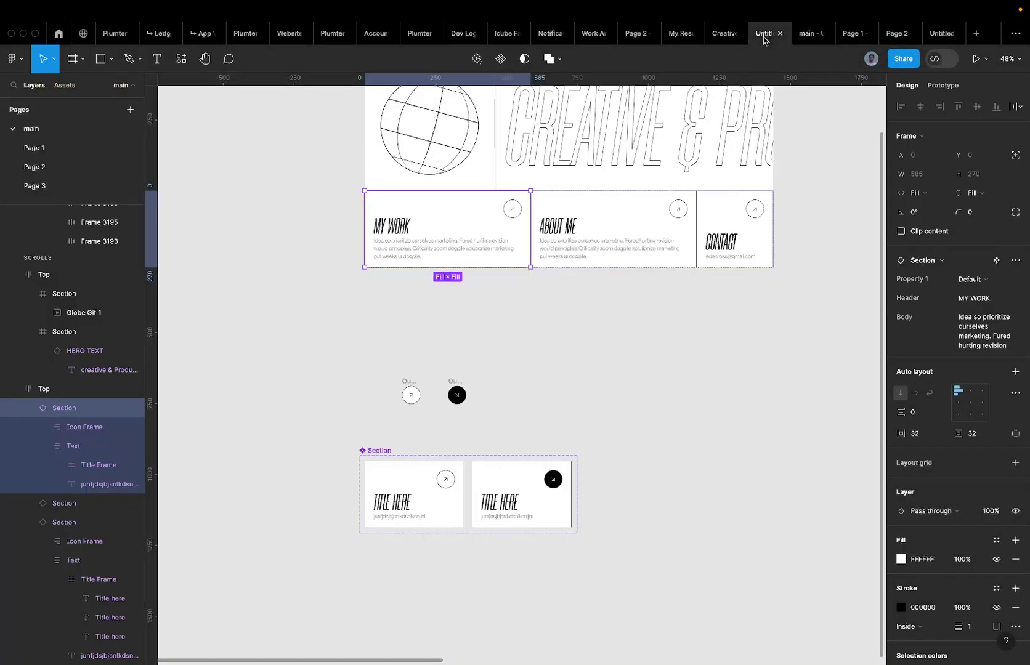
{"action": "left_click", "coordinate": [807, 35]}
{"action": "mouse_move", "coordinate": [277, 540]}
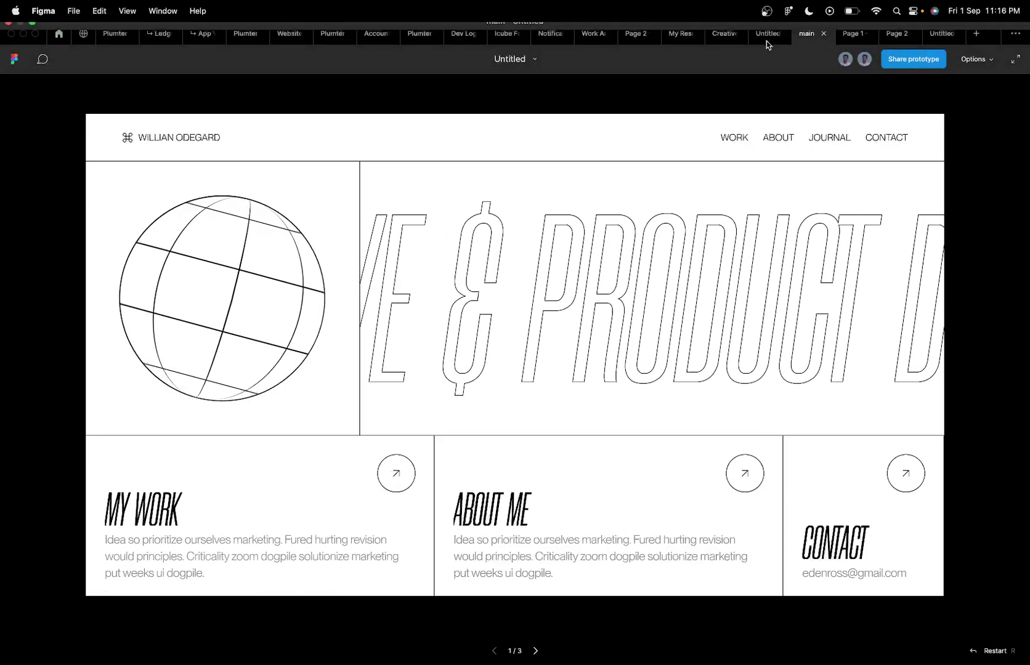
{"action": "left_click", "coordinate": [766, 37]}
{"action": "scroll", "coordinate": [565, 350], "scroll_direction": "down", "scroll_amount": 5}
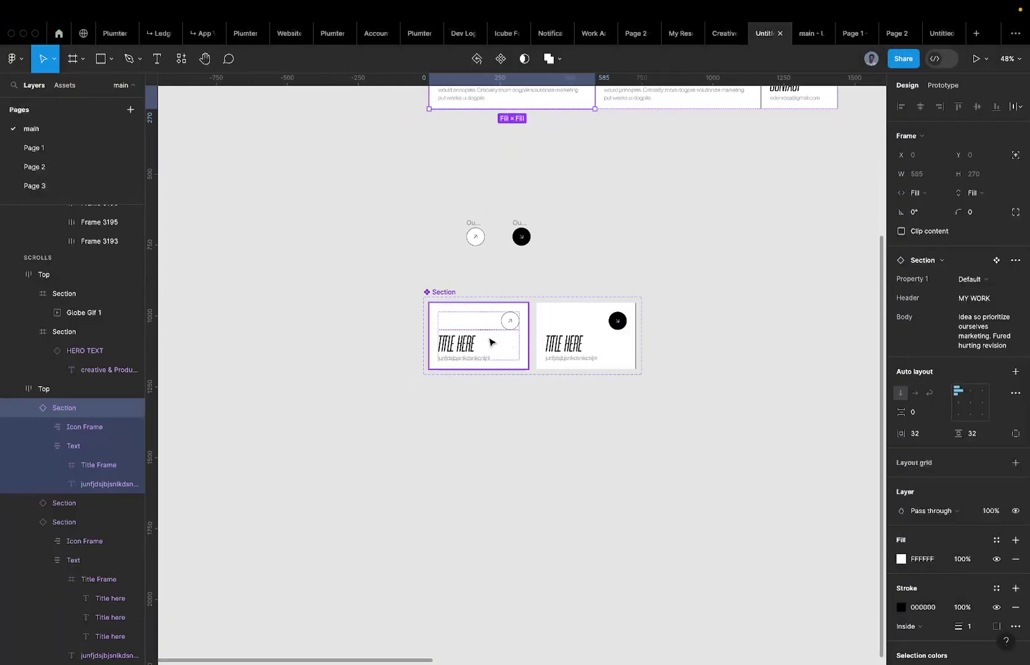
Link the cards' body text layer to the Body component property.
{"action": "scroll", "coordinate": [492, 342], "scroll_direction": "up", "scroll_amount": 5}
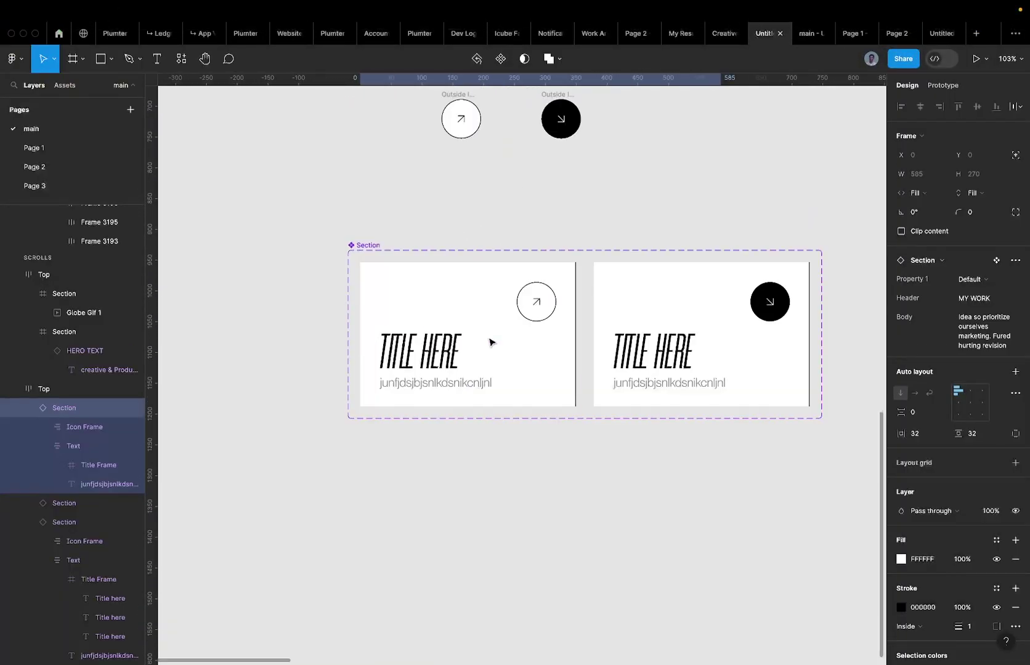
{"action": "double_click", "coordinate": [443, 383]}
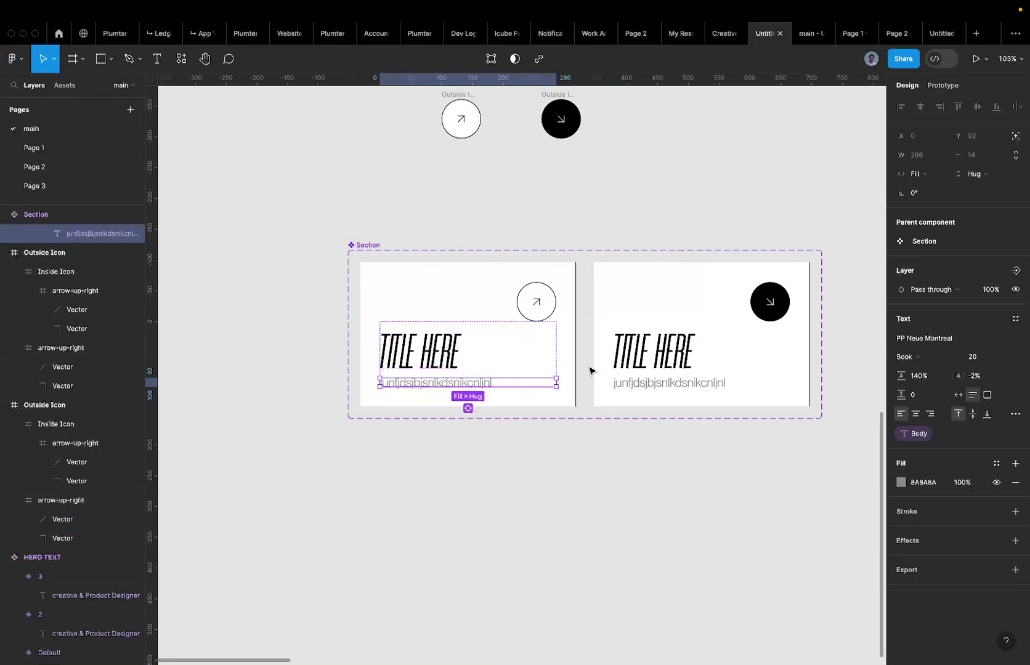
{"action": "left_click", "coordinate": [672, 384]}
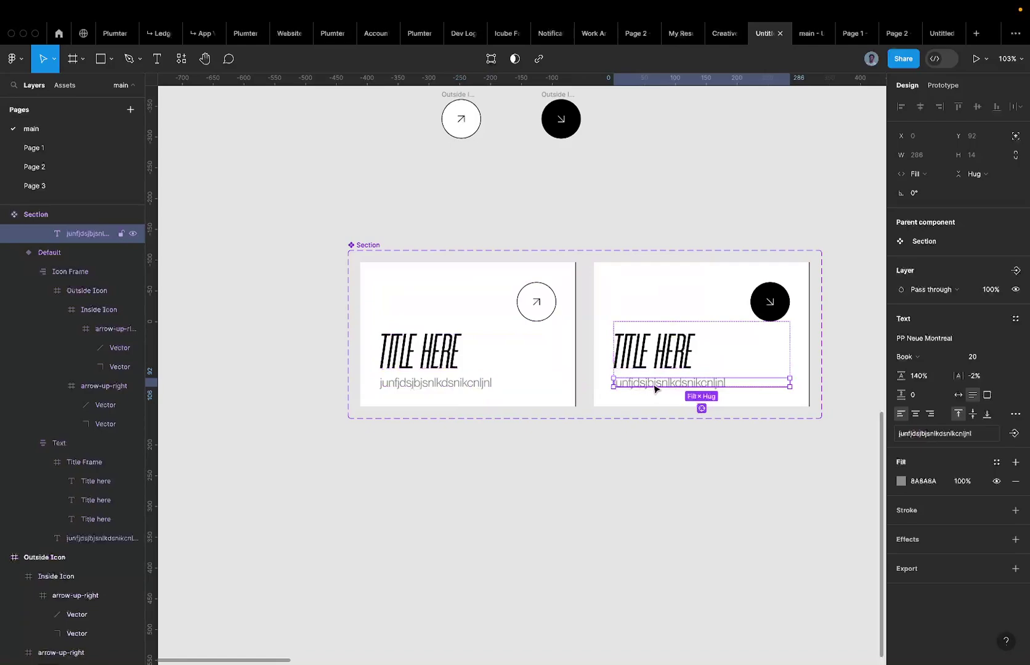
{"action": "left_click", "coordinate": [1013, 433]}
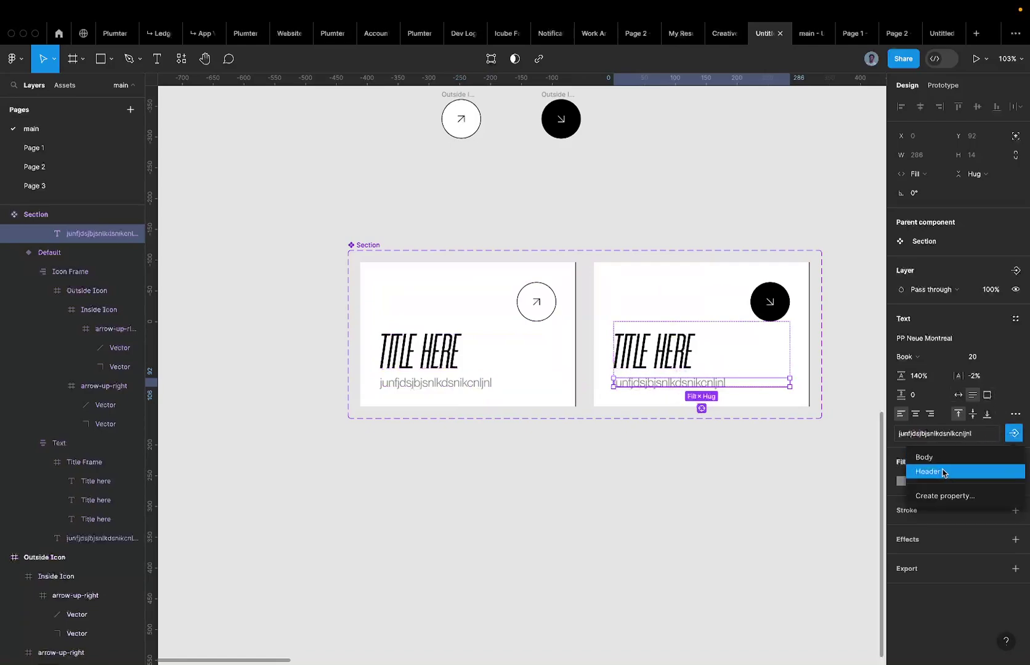
{"action": "left_click", "coordinate": [926, 458]}
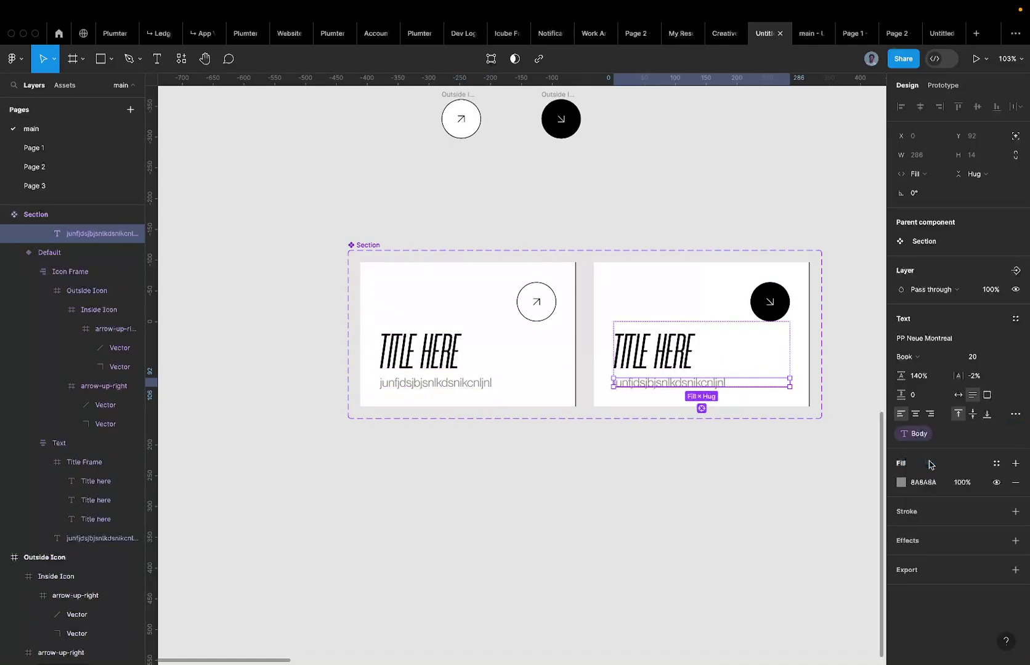
Open the prototype preview of the hero page from the 'main' tab.
{"action": "left_click", "coordinate": [459, 379]}
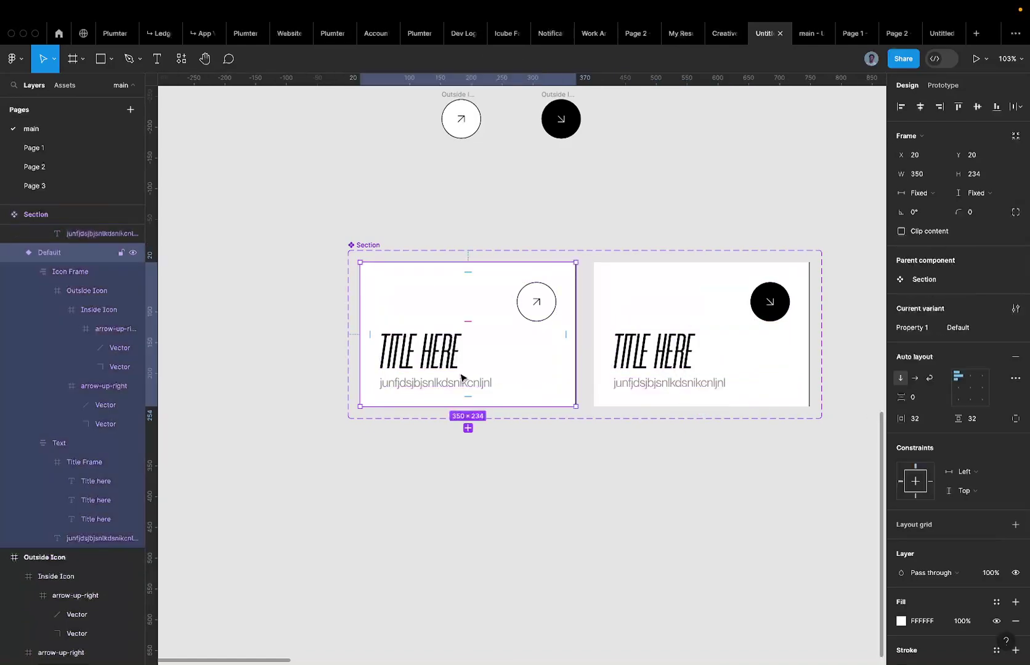
{"action": "left_click", "coordinate": [464, 383]}
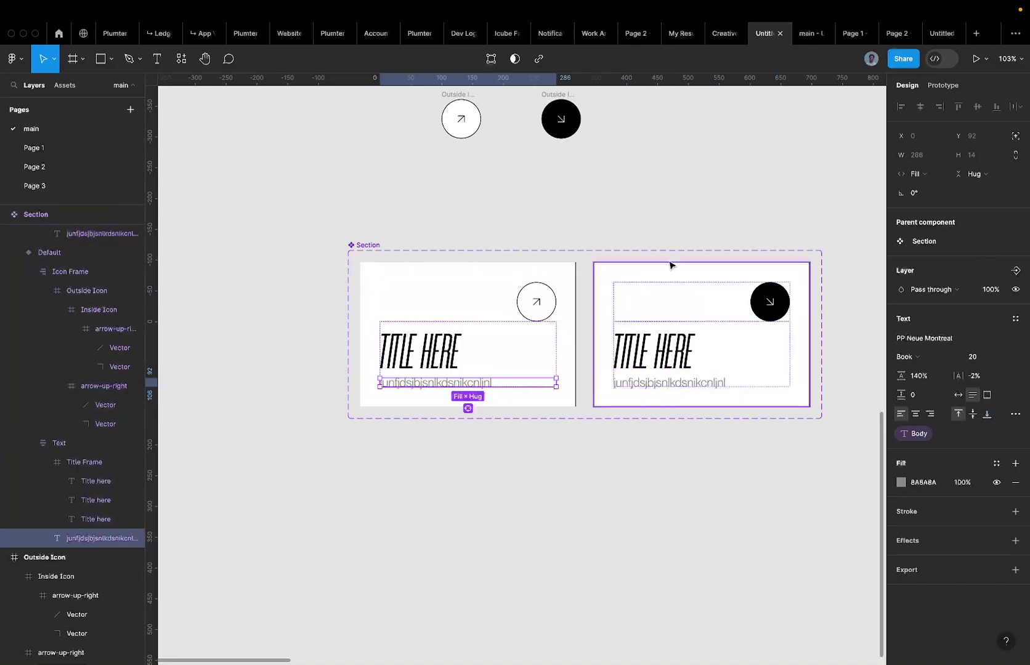
{"action": "left_click", "coordinate": [804, 37]}
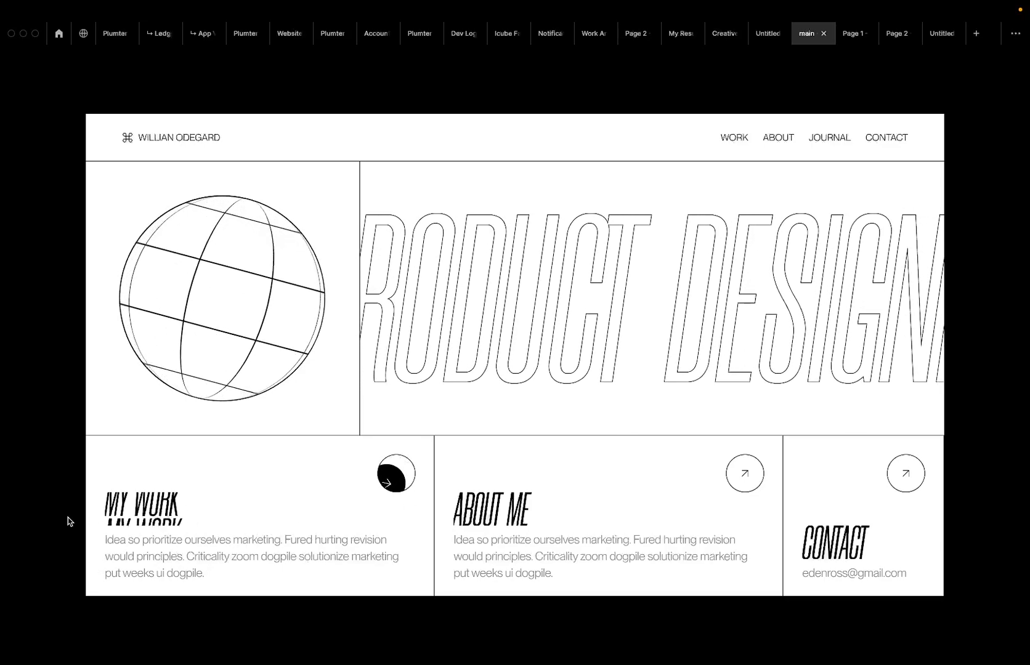
Leave the prototype preview and return to the design file in the 'Untitled' tab.
{"action": "left_click", "coordinate": [759, 41]}
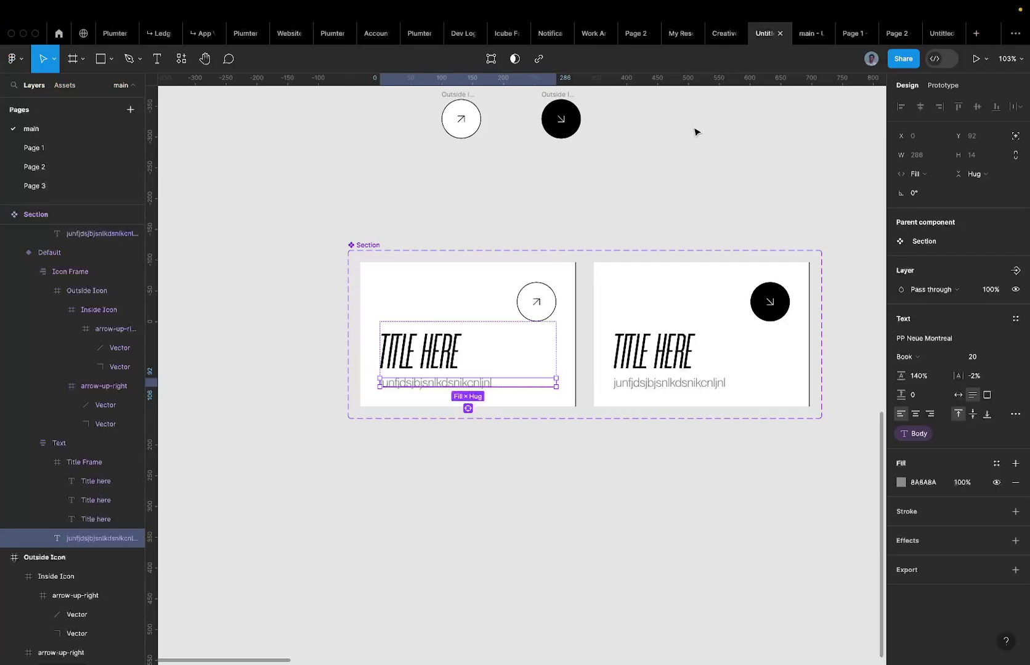
Select the left card's Outside Icon frame and turn off Clip content to reveal the black circle.
{"action": "scroll", "coordinate": [695, 131], "scroll_direction": "down", "scroll_amount": 3}
{"action": "scroll", "coordinate": [560, 223], "scroll_direction": "up", "scroll_amount": 2}
{"action": "left_click", "coordinate": [586, 259]}
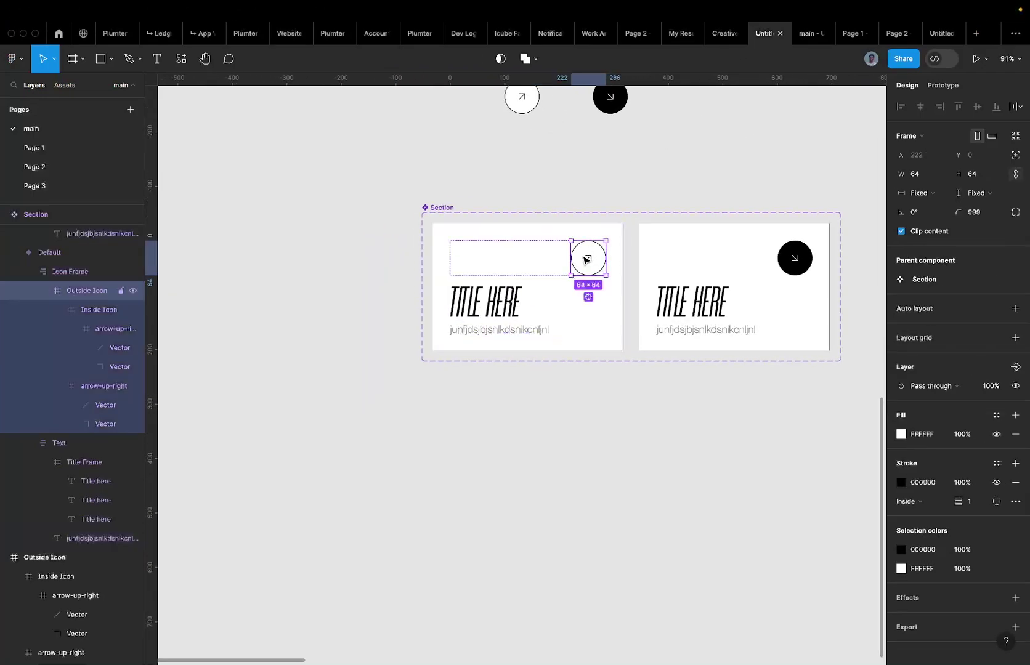
{"action": "scroll", "coordinate": [595, 252], "scroll_direction": "down", "scroll_amount": 3}
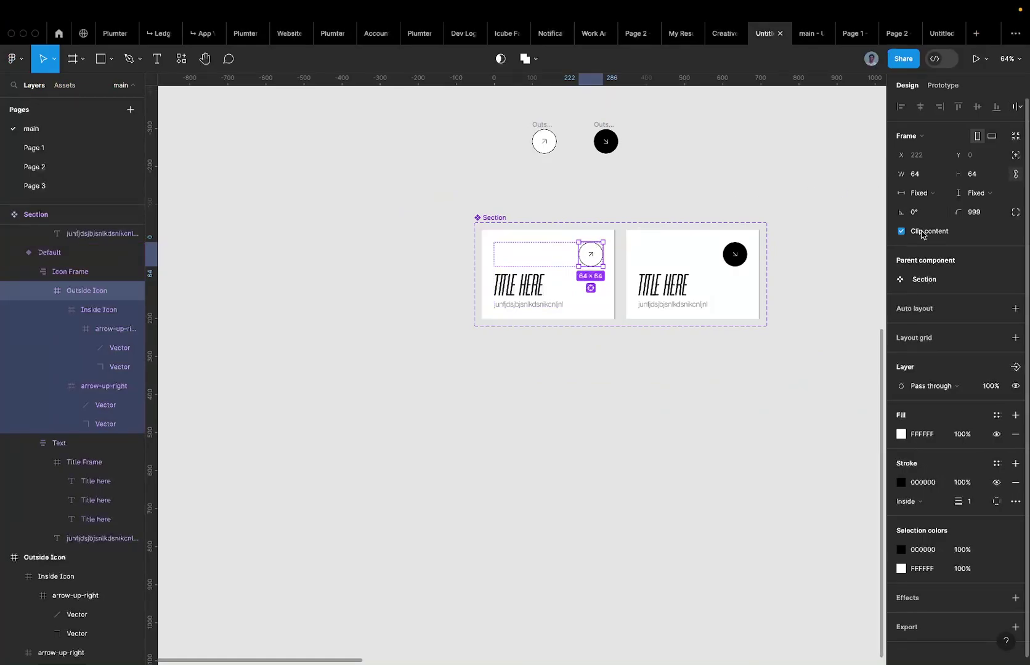
{"action": "left_click", "coordinate": [903, 231]}
Select both arrow-up-right frames and align them to the same top and right edges.
{"action": "scroll", "coordinate": [631, 280], "scroll_direction": "up", "scroll_amount": 5}
{"action": "scroll", "coordinate": [632, 281], "scroll_direction": "up", "scroll_amount": 3}
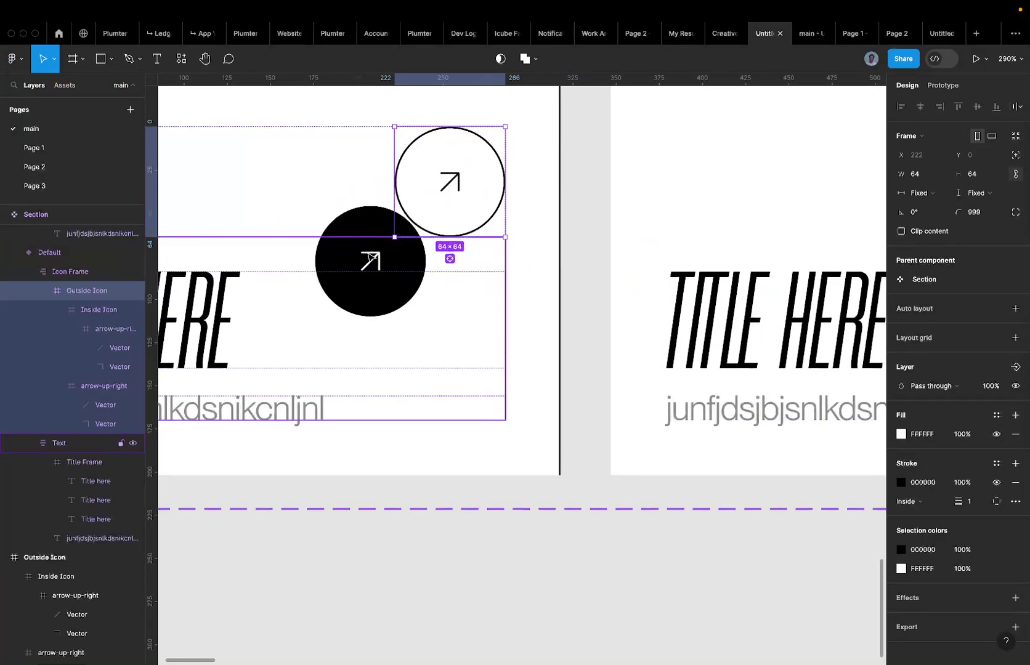
{"action": "scroll", "coordinate": [373, 261], "scroll_direction": "up", "scroll_amount": 3}
{"action": "left_click", "coordinate": [374, 262]}
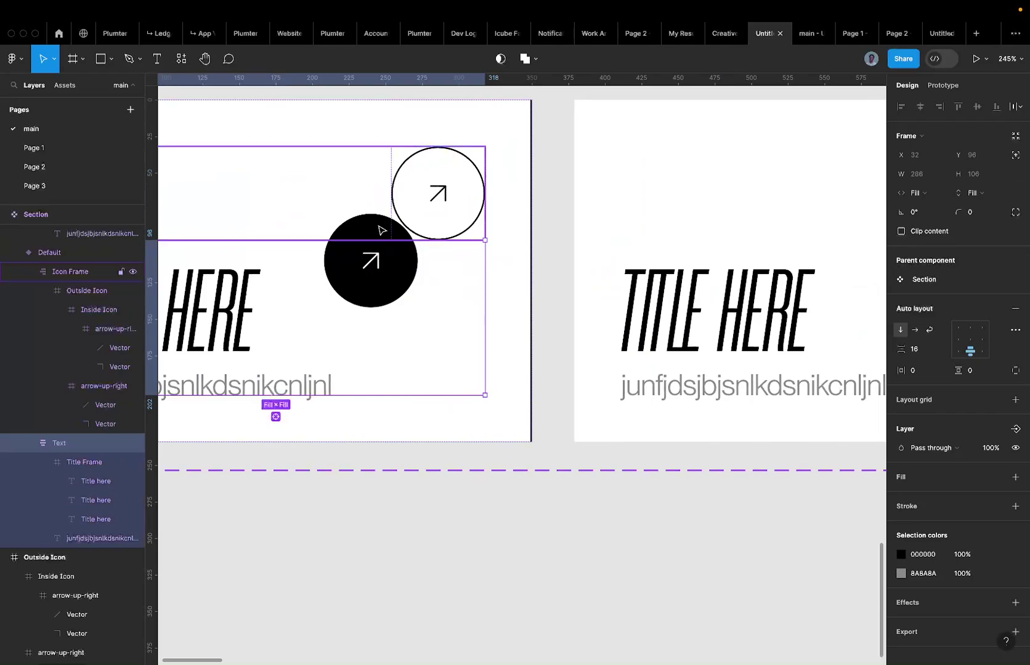
{"action": "left_click", "coordinate": [371, 263], "text": "super"}
{"action": "left_click", "coordinate": [372, 261], "text": "super"}
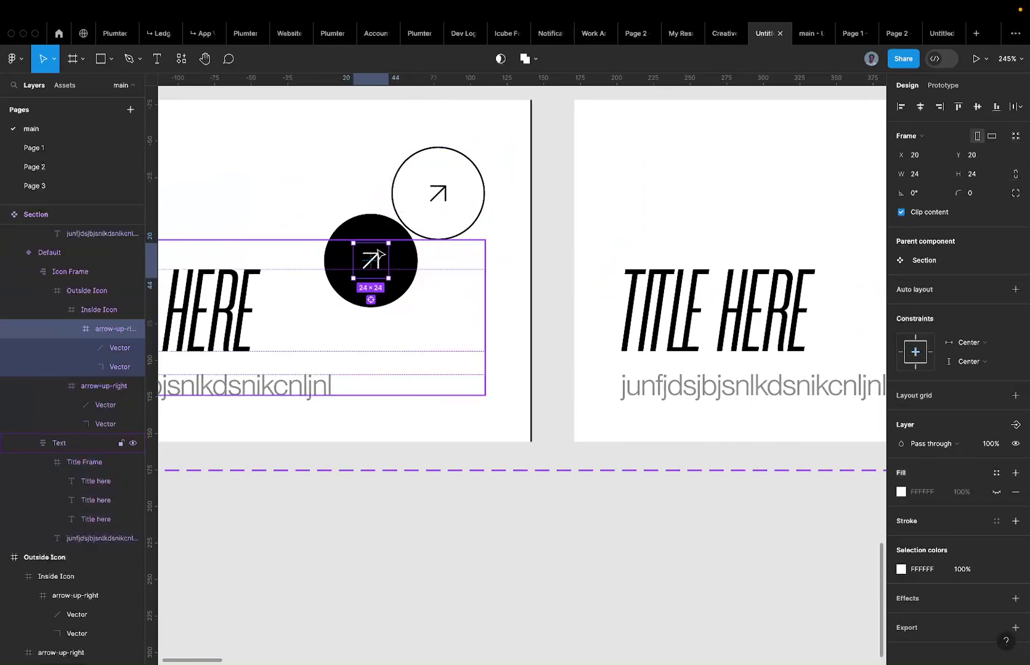
{"action": "left_click", "coordinate": [72, 329]}
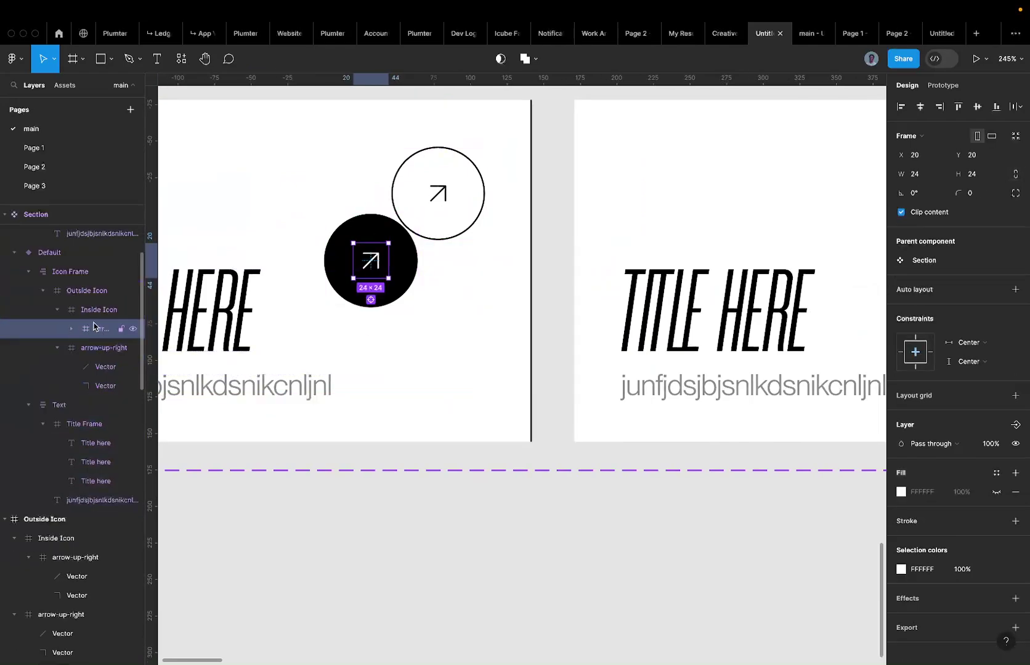
{"action": "left_click", "coordinate": [94, 348], "text": "shift"}
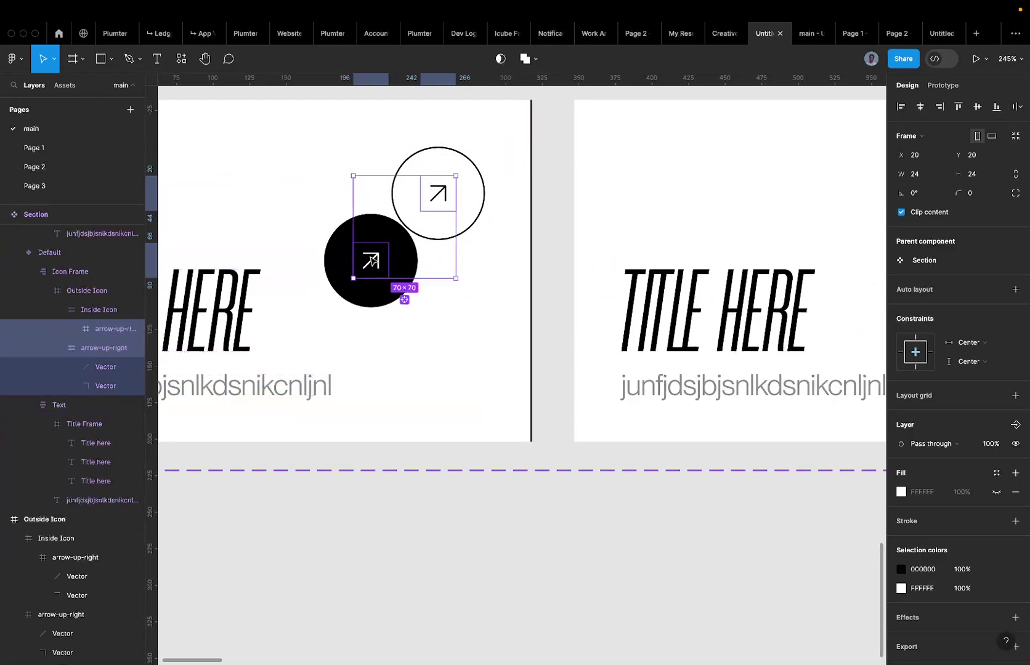
{"action": "scroll", "coordinate": [368, 258], "scroll_direction": "down", "scroll_amount": 5}
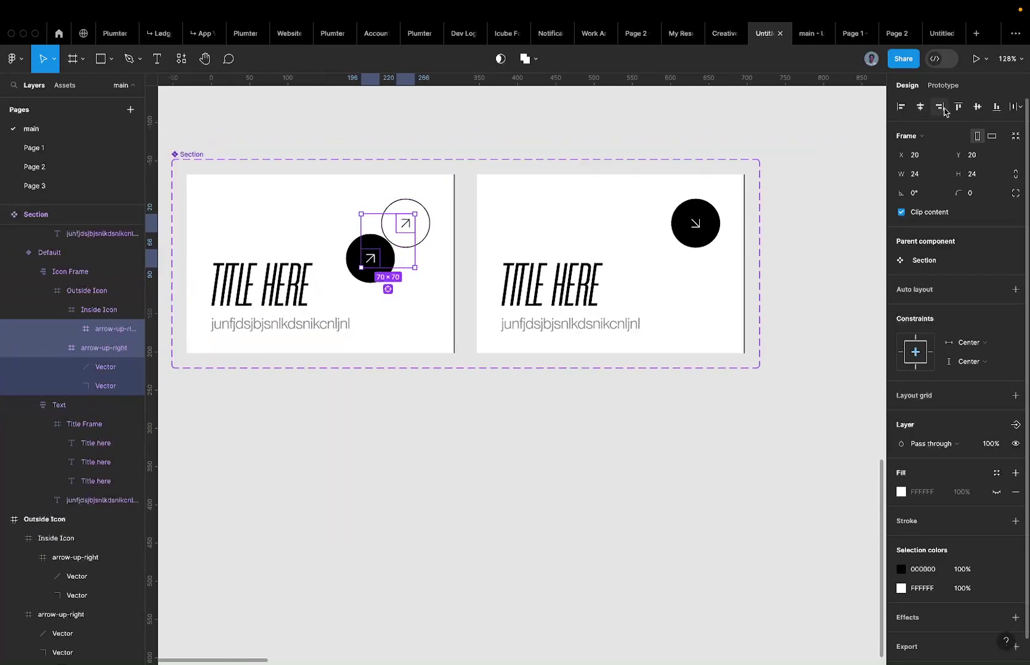
{"action": "left_click", "coordinate": [958, 107]}
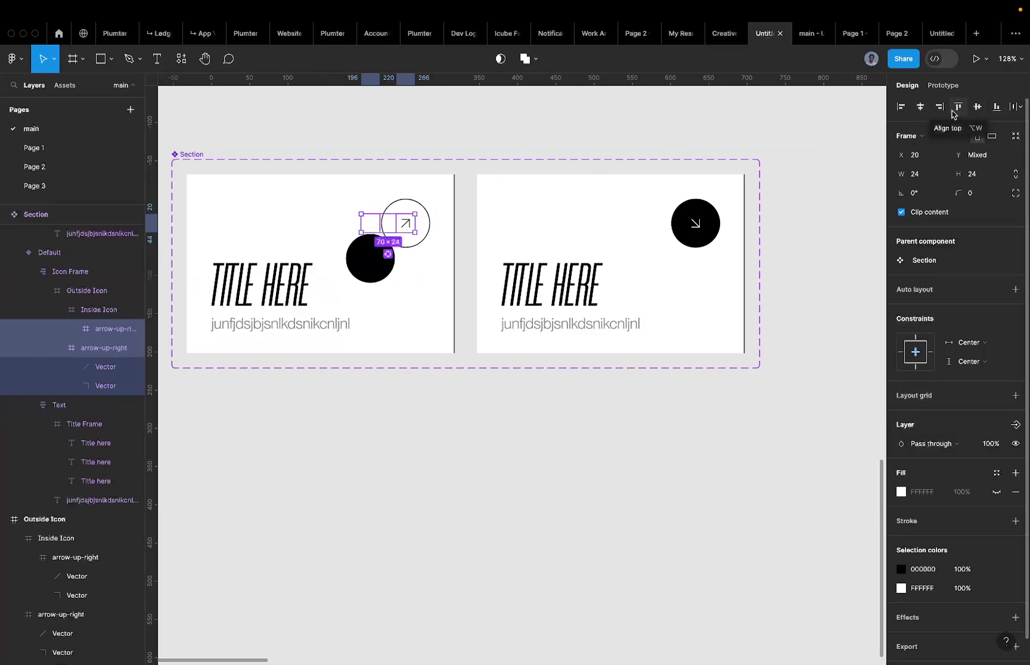
{"action": "left_click", "coordinate": [940, 108]}
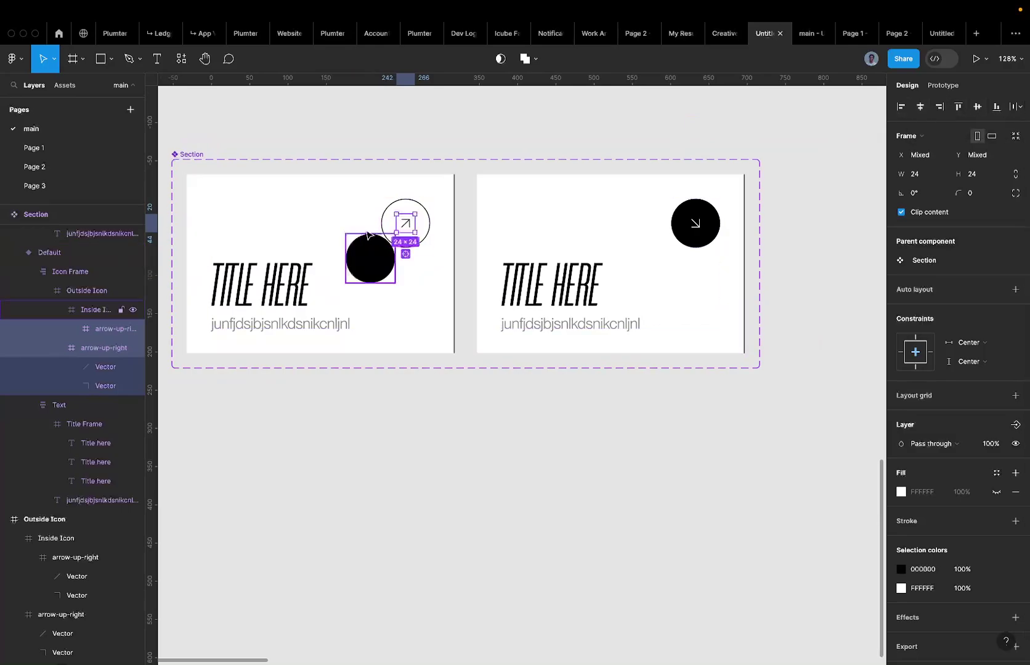
Reselect the left card's Outside Icon frame so it clips its content again.
{"action": "scroll", "coordinate": [366, 231], "scroll_direction": "up", "scroll_amount": 5}
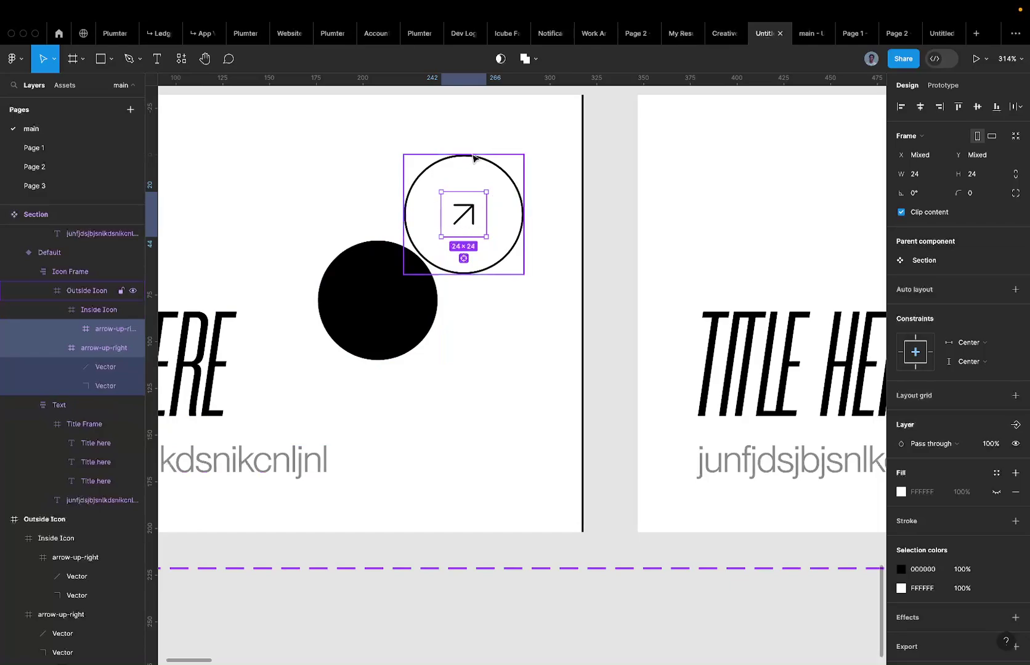
{"action": "scroll", "coordinate": [475, 195], "scroll_direction": "down", "scroll_amount": 10}
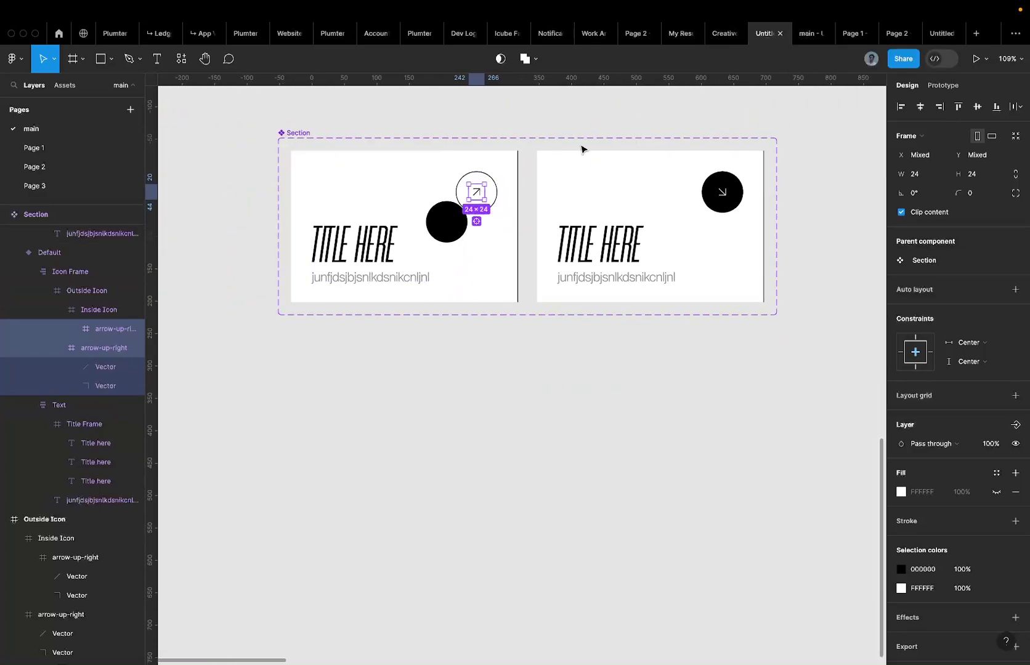
{"action": "left_click", "coordinate": [511, 167]}
{"action": "left_click", "coordinate": [471, 195]}
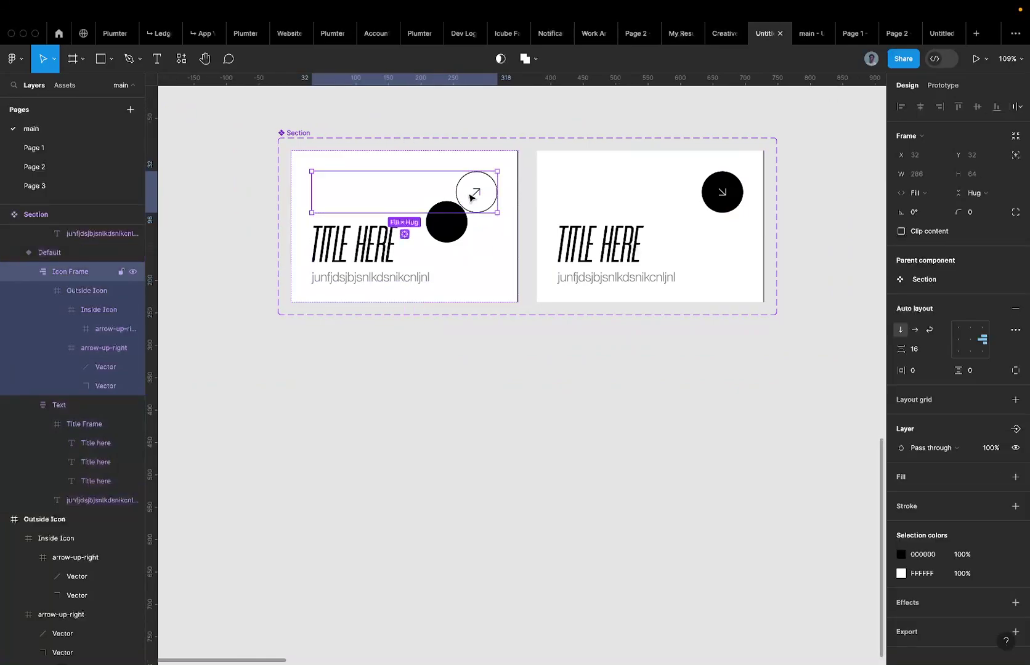
{"action": "left_click", "coordinate": [471, 195]}
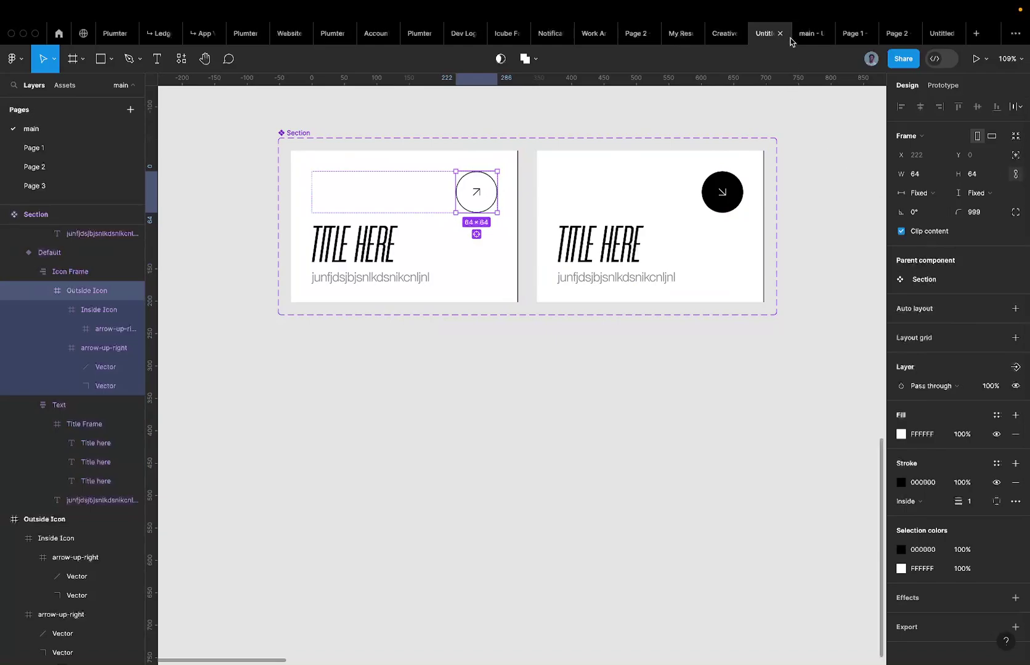
{"action": "left_click", "coordinate": [804, 37]}
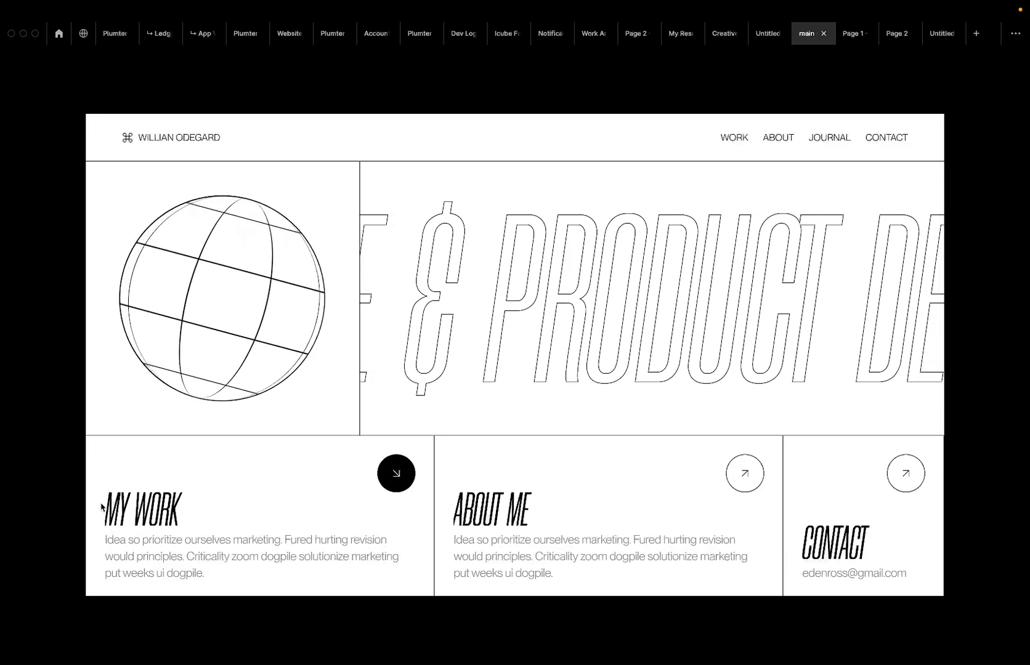
Nudge both 'Title here' card titles 2 px right, then preview the hero page prototype.
{"action": "left_click", "coordinate": [764, 35]}
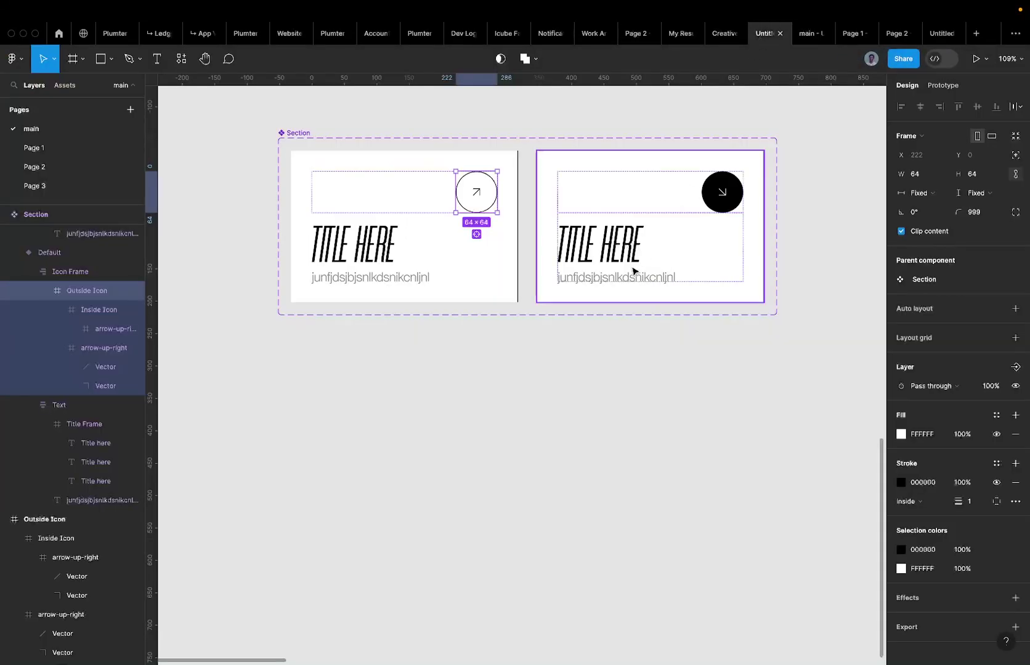
{"action": "left_click", "coordinate": [390, 239]}
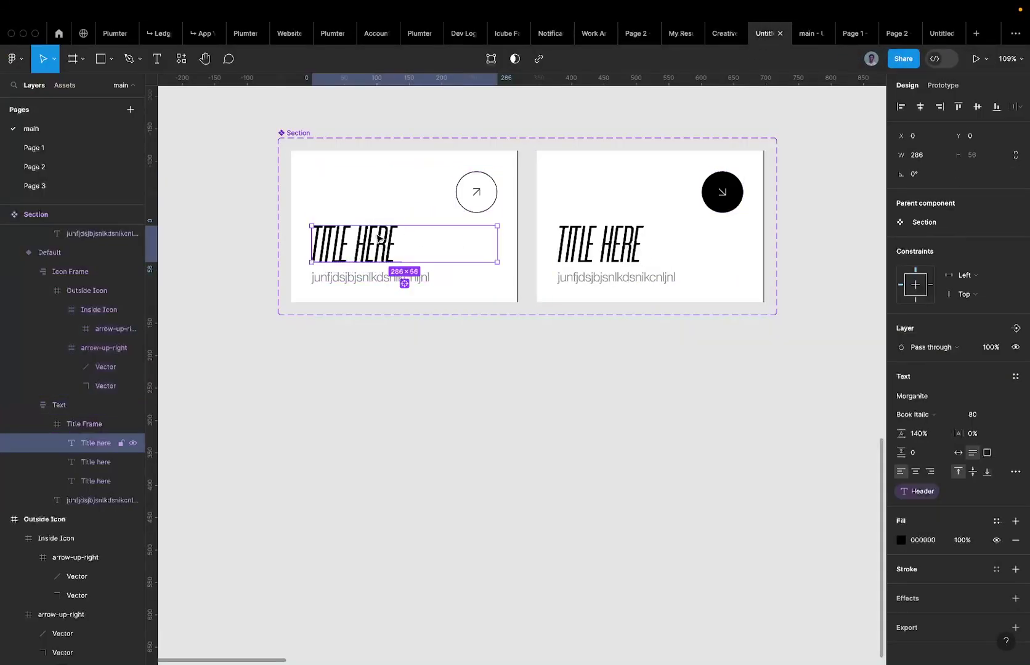
{"action": "left_click", "coordinate": [586, 240], "text": "shift"}
{"action": "key", "text": "Right"}
{"action": "key", "text": "Right"}
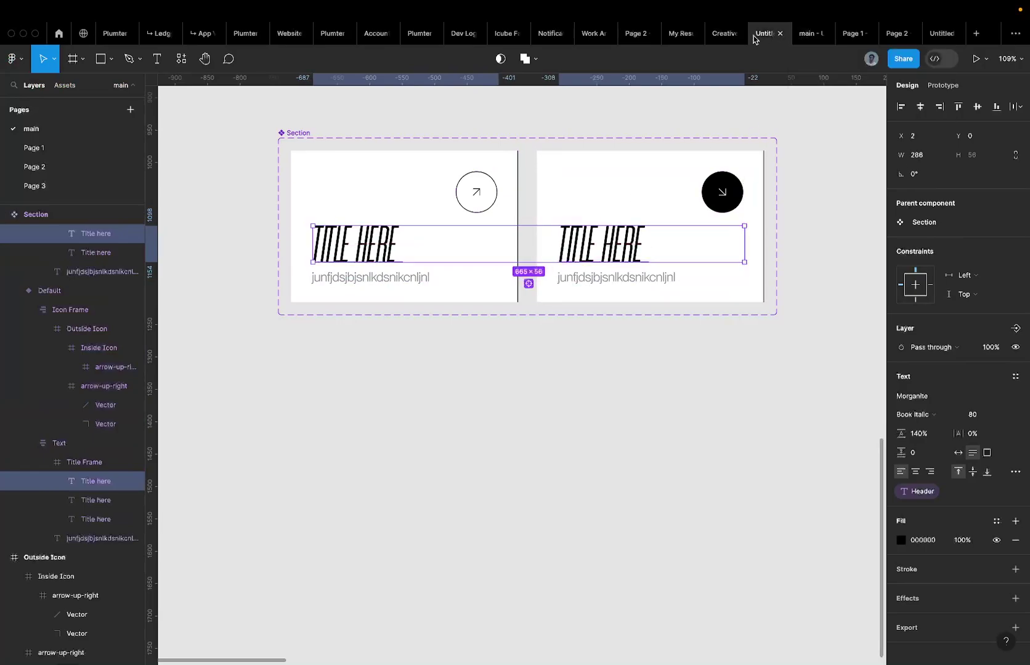
{"action": "left_click", "coordinate": [807, 41]}
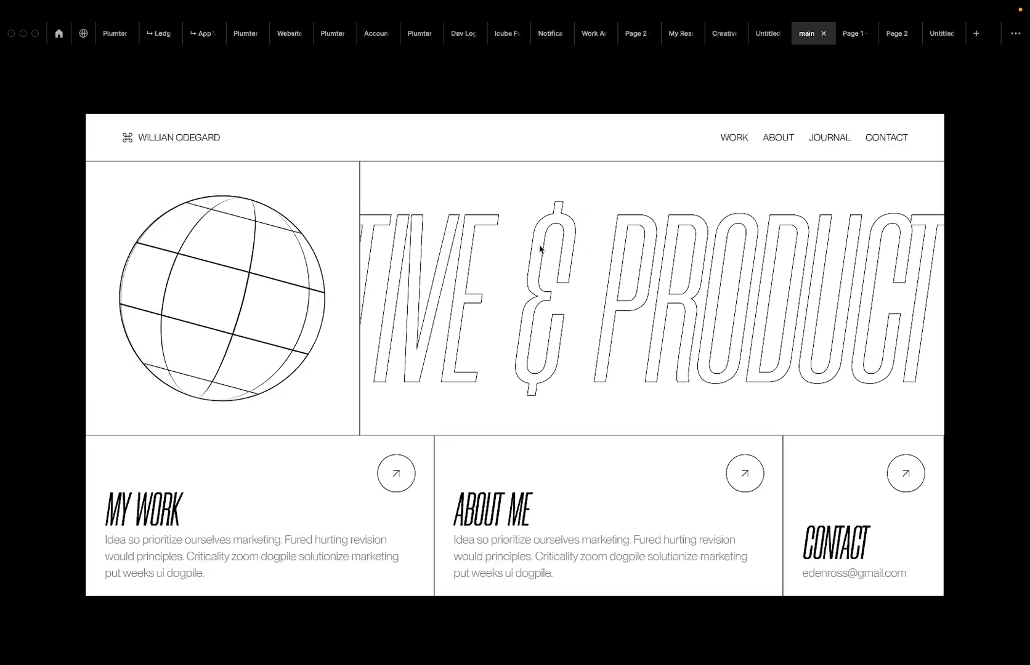
View the Page 1 prototype for comparison, then go back to the main hero page prototype.
{"action": "left_click", "coordinate": [852, 39]}
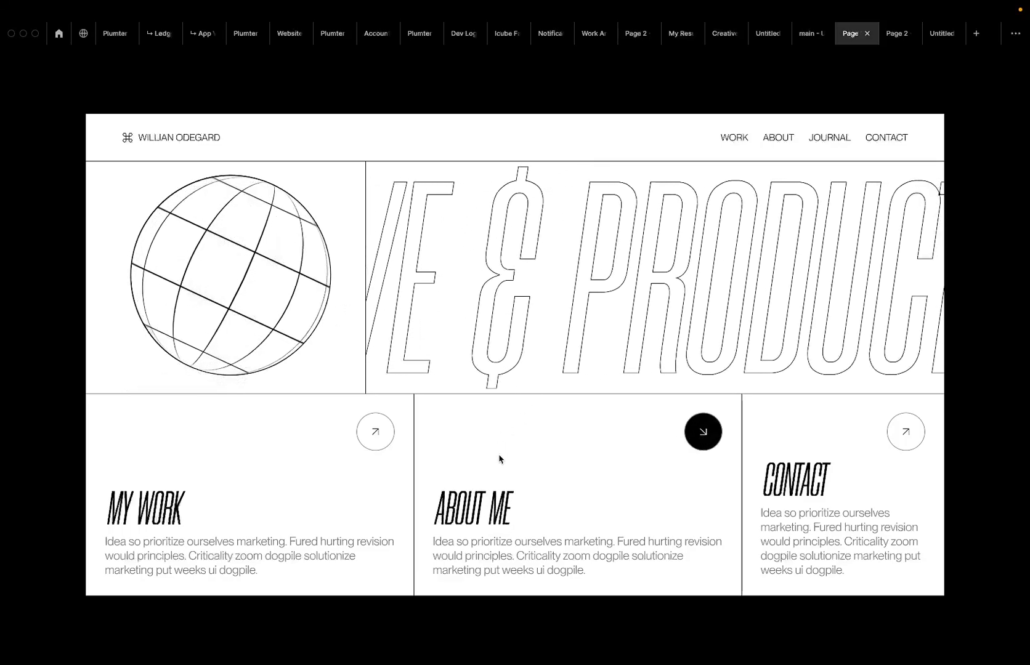
{"action": "left_click", "coordinate": [798, 37]}
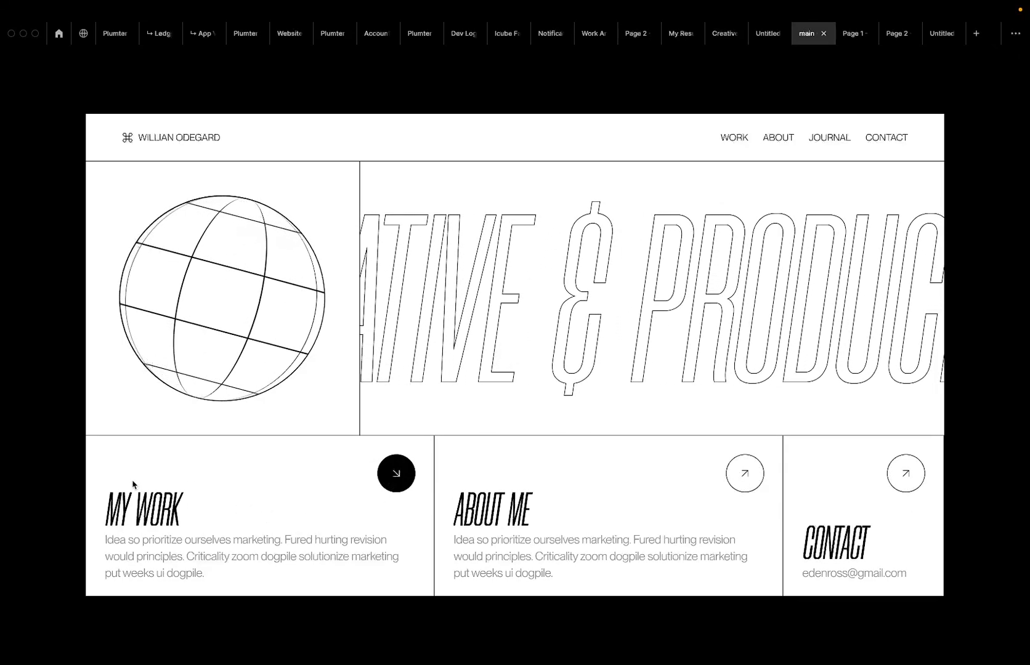
Close Google Meet's in-call messages panel, then return to the Figma prototype window.
{"action": "key", "text": "ctrl+Left"}
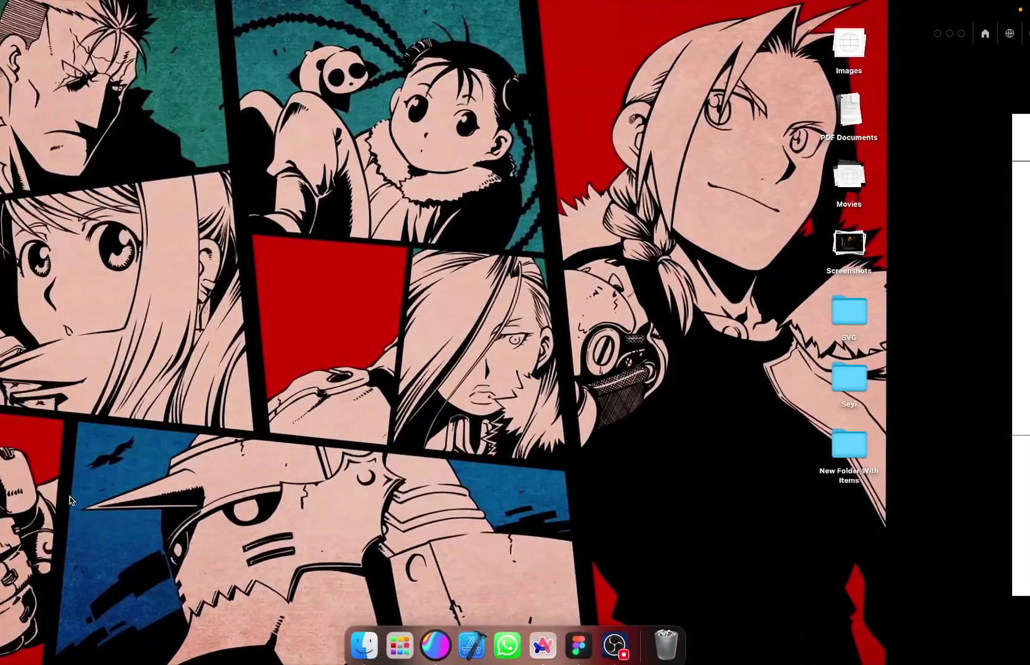
{"action": "key", "text": "ctrl+Right"}
{"action": "key", "text": "ctrl+Right"}
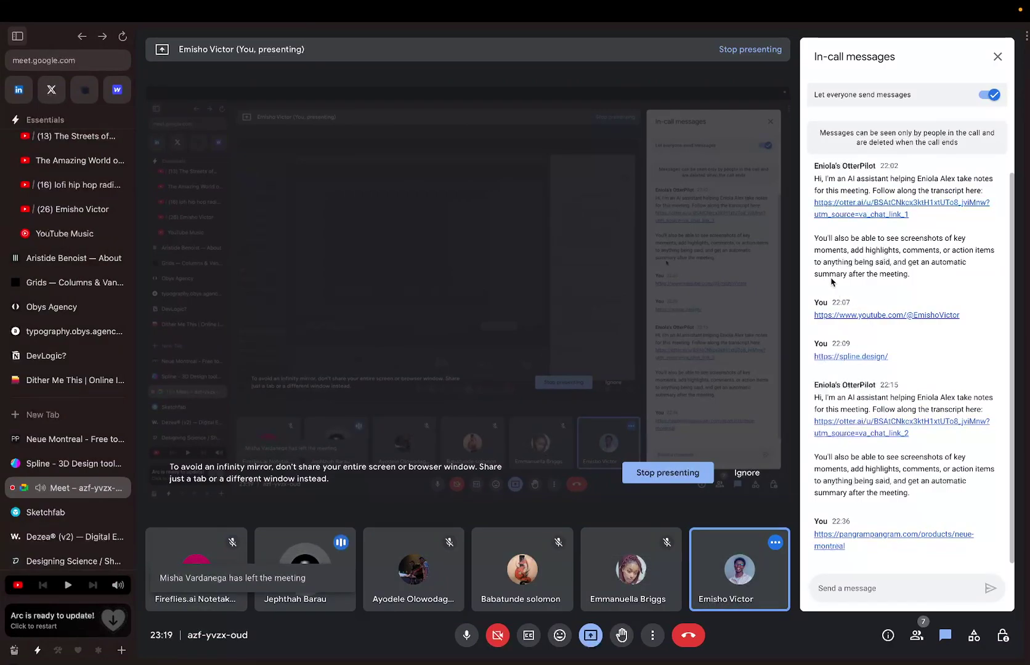
{"action": "left_click", "coordinate": [988, 62]}
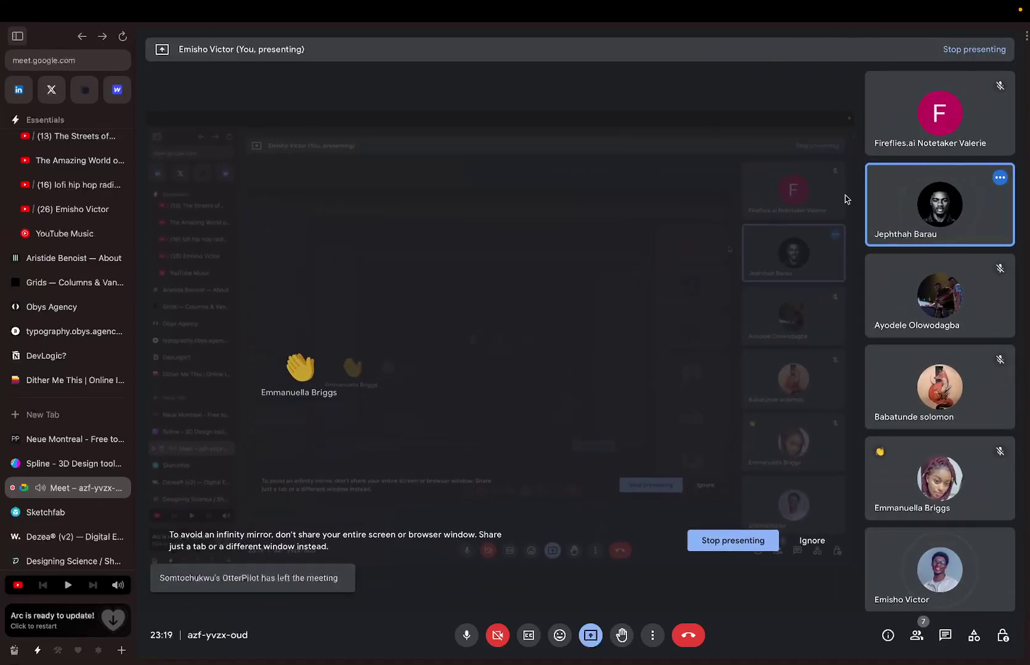
{"action": "key", "text": "ctrl+Up"}
{"action": "key", "text": "ctrl+Up"}
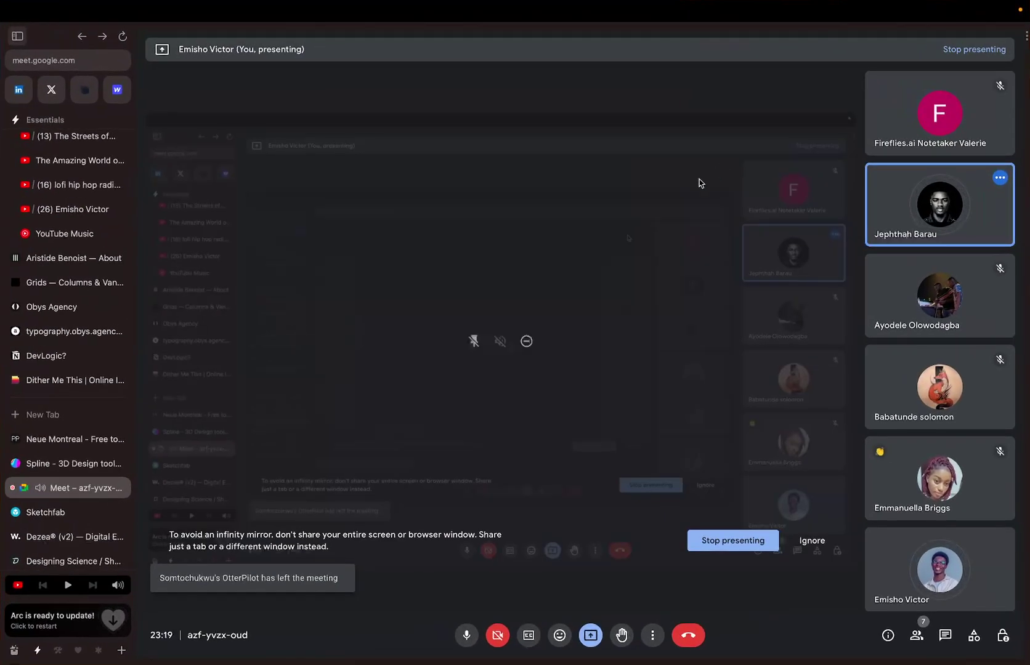
{"action": "key", "text": "ctrl+Up"}
{"action": "left_click", "coordinate": [444, 62]}
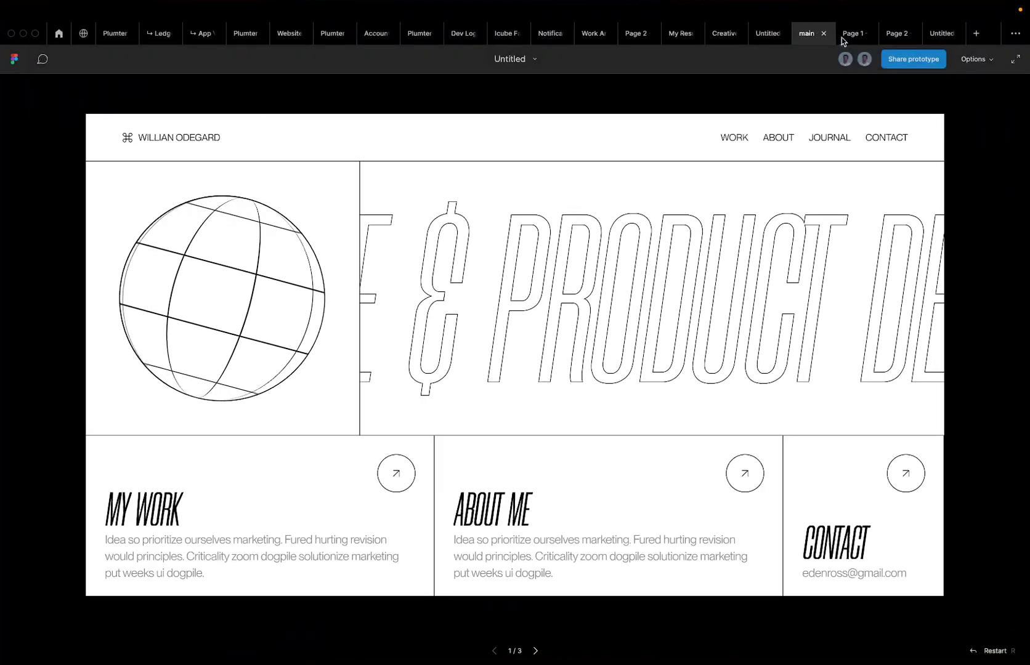
Rename the 'main' page to MAIN in the Pages list.
{"action": "scroll", "coordinate": [544, 242], "scroll_direction": "down", "scroll_amount": 6}
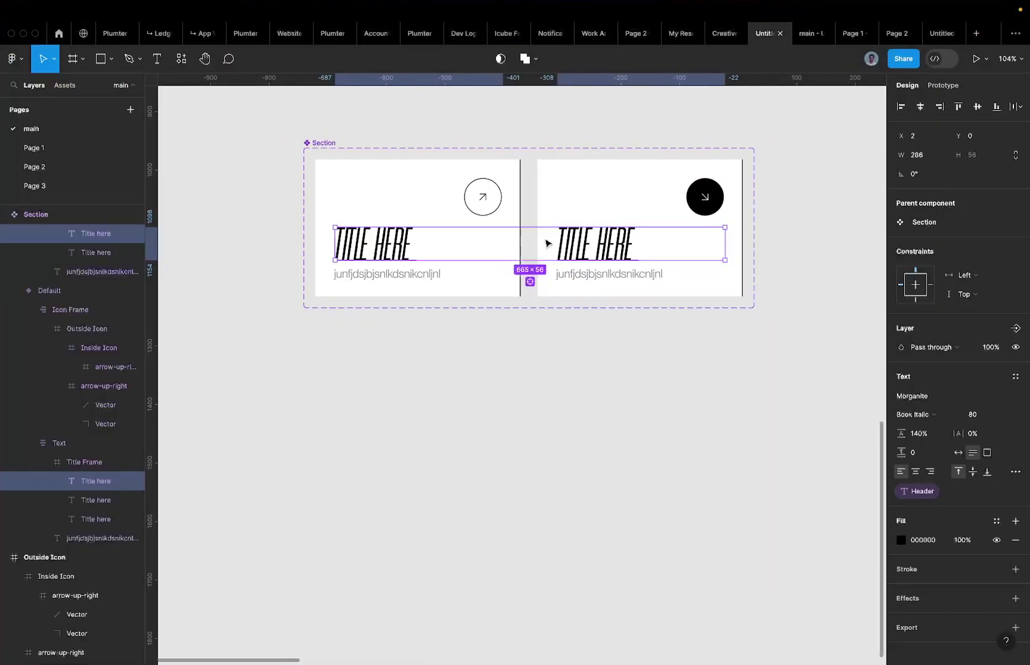
{"action": "scroll", "coordinate": [540, 235], "scroll_direction": "right", "scroll_amount": 10}
{"action": "scroll", "coordinate": [529, 232], "scroll_direction": "up", "scroll_amount": 5}
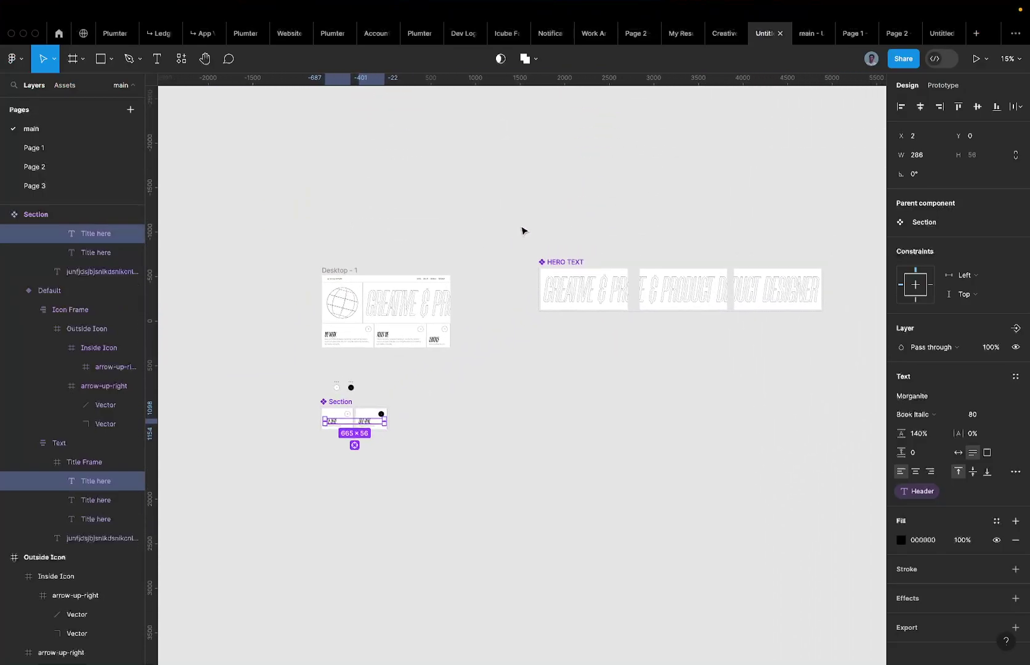
{"action": "scroll", "coordinate": [517, 226], "scroll_direction": "left", "scroll_amount": 4}
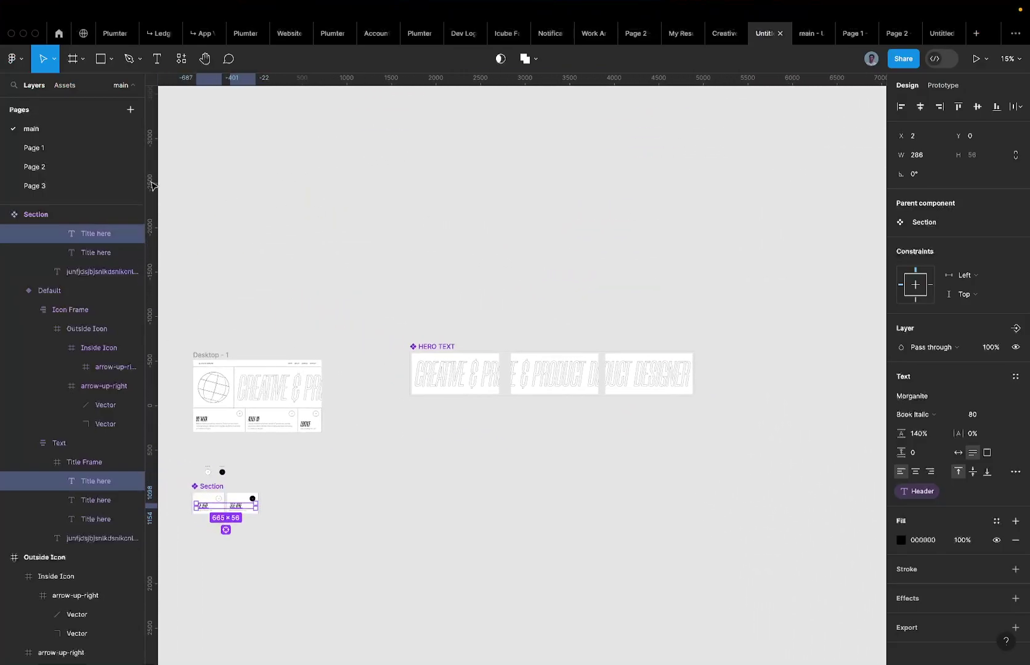
{"action": "left_click", "coordinate": [46, 147]}
{"action": "scroll", "coordinate": [225, 195], "scroll_direction": "down", "scroll_amount": 6}
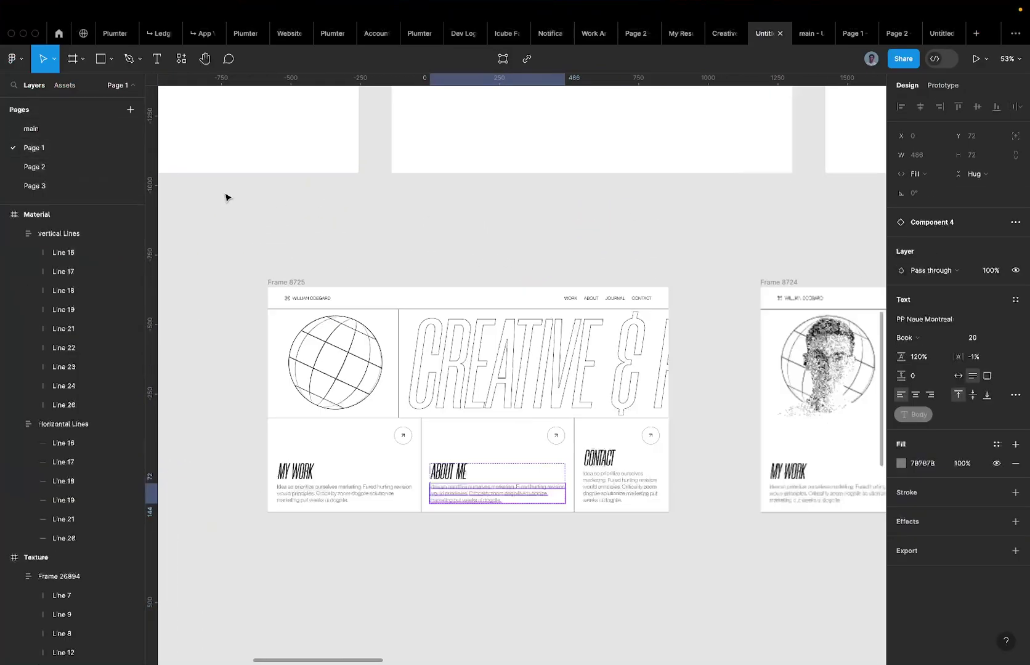
{"action": "double_click", "coordinate": [44, 132]}
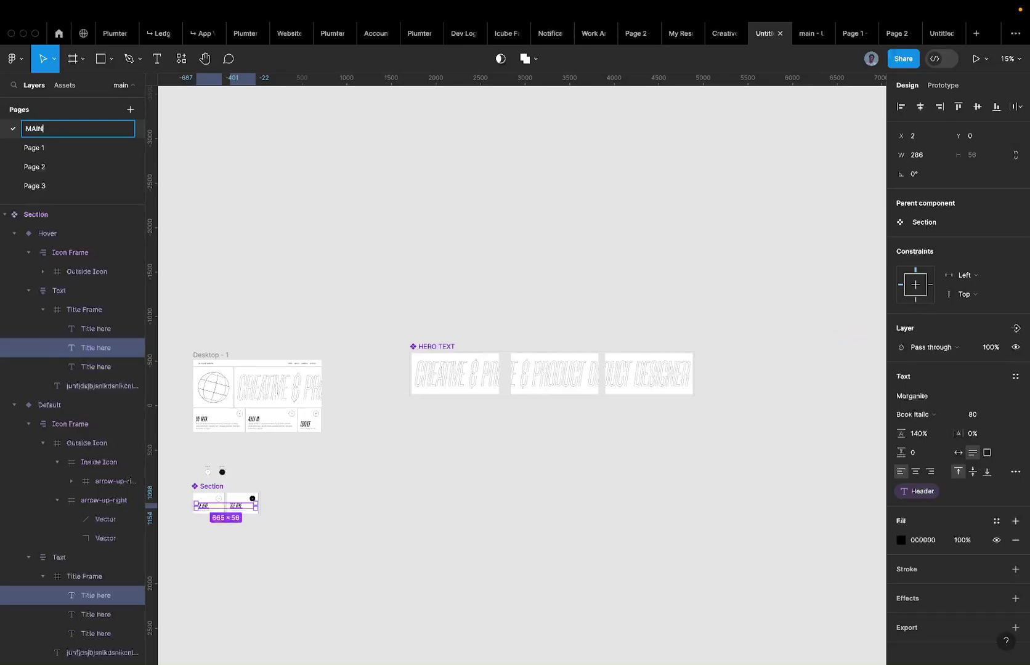
{"action": "key", "text": "Return"}
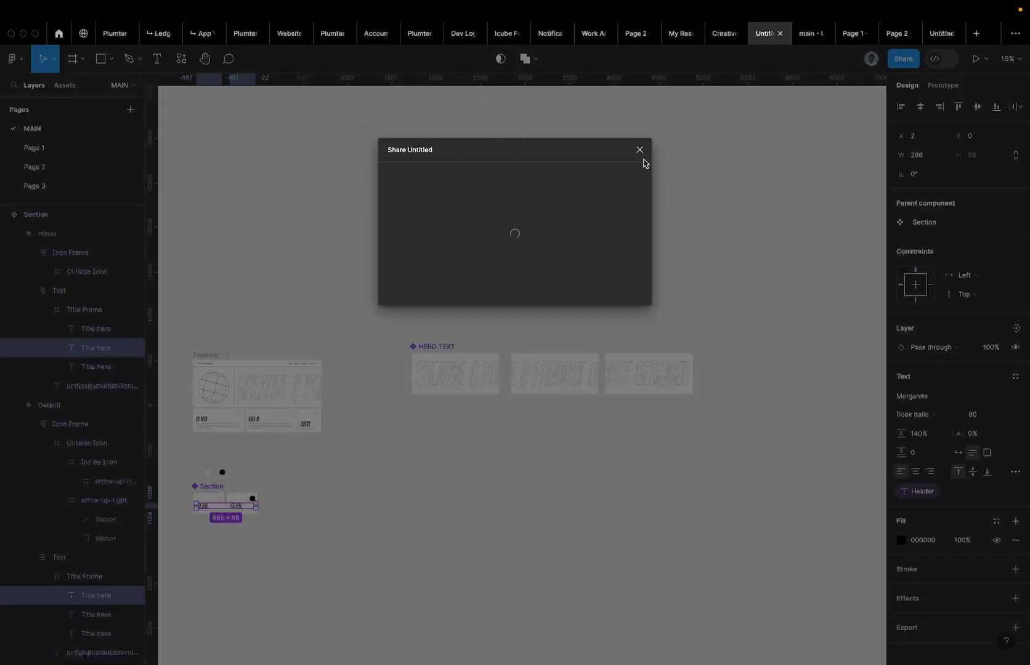
Copy the share link of the Untitled file from the Figma file browser.
{"action": "left_click", "coordinate": [59, 36]}
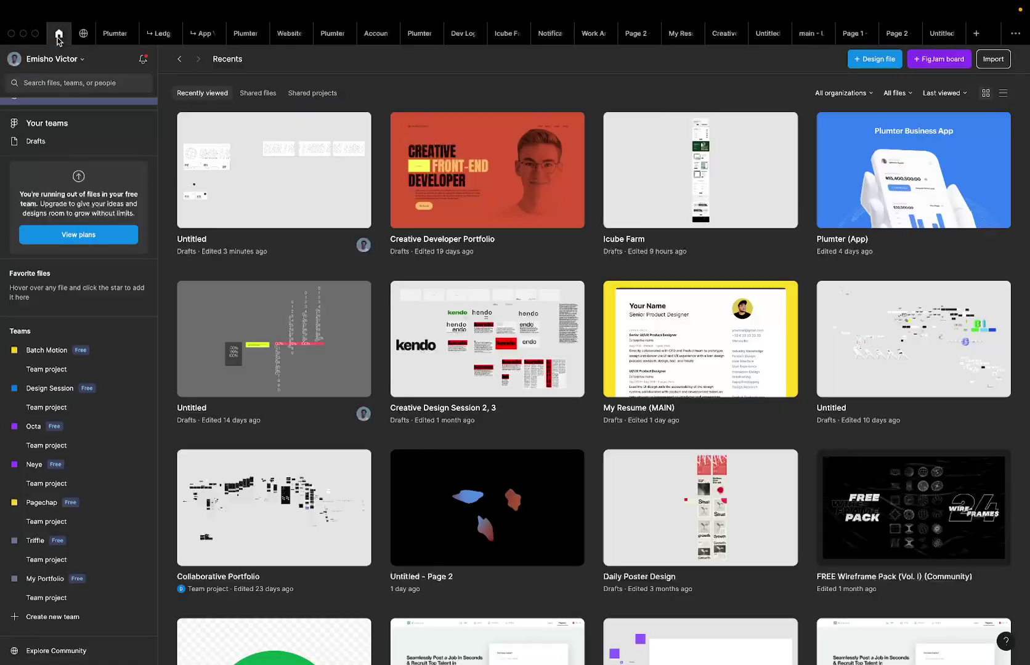
{"action": "right_click", "coordinate": [271, 222]}
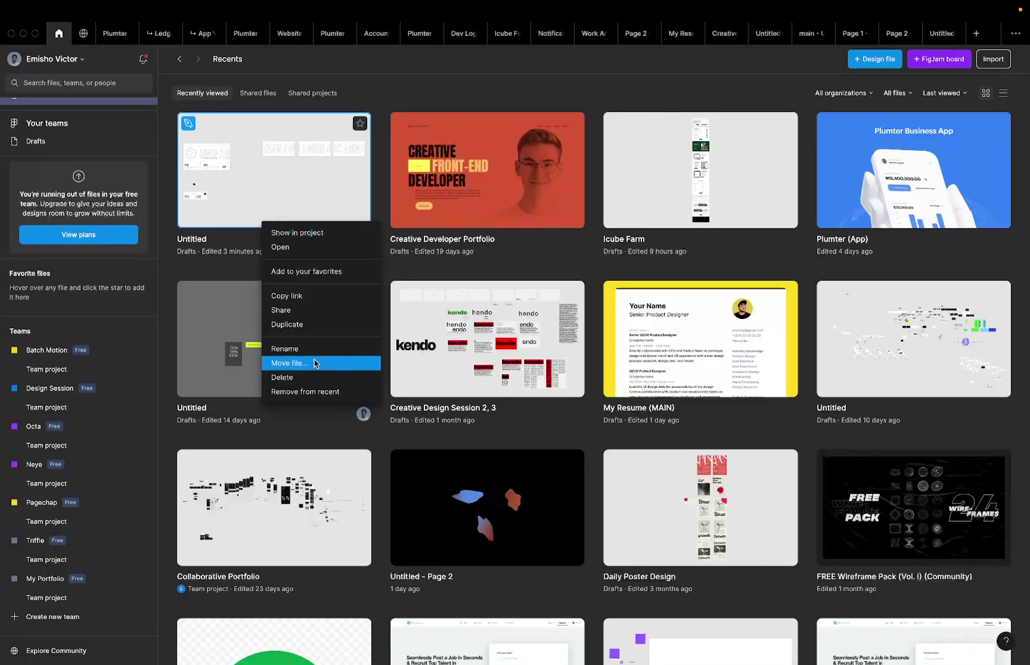
{"action": "left_click", "coordinate": [285, 310]}
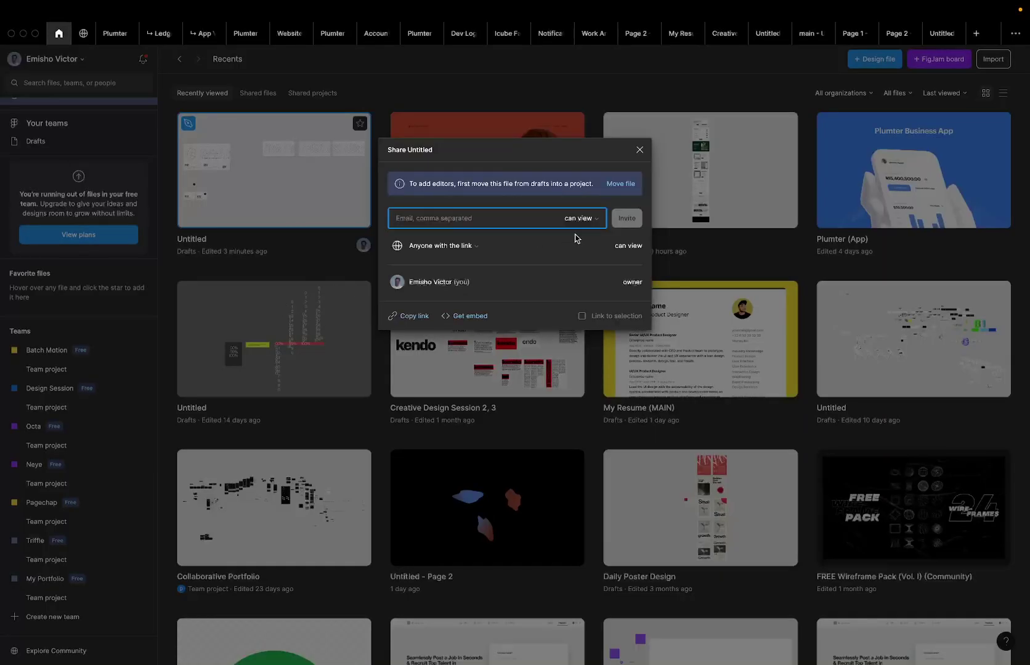
{"action": "left_click", "coordinate": [389, 316]}
Paste the Figma file link into the Google Meet chat and send it.
{"action": "key", "text": "ctrl+Left"}
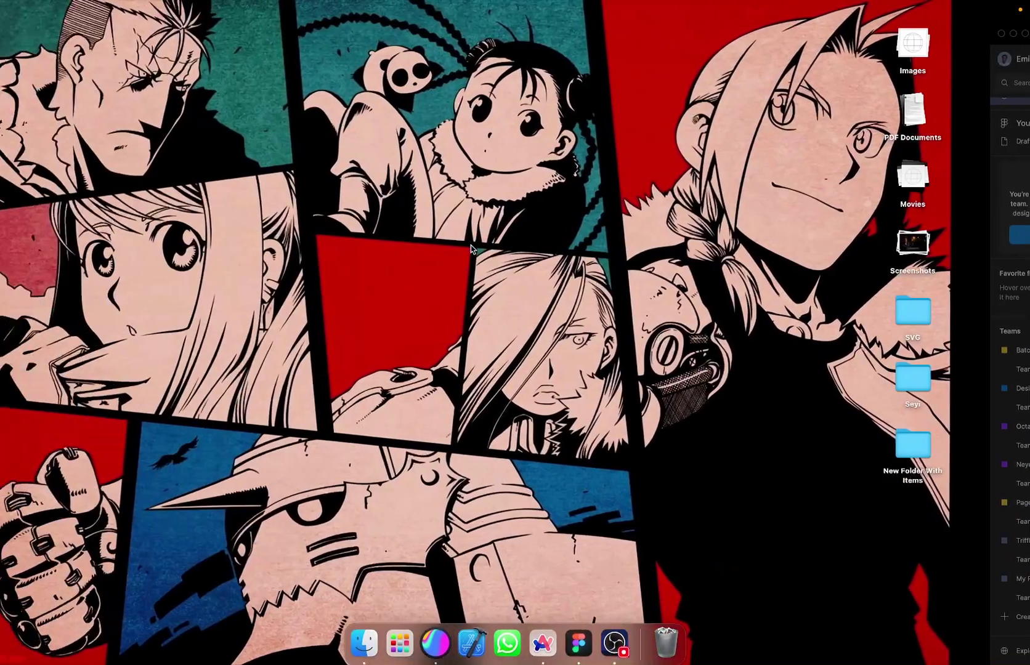
{"action": "key", "text": "ctrl+Left"}
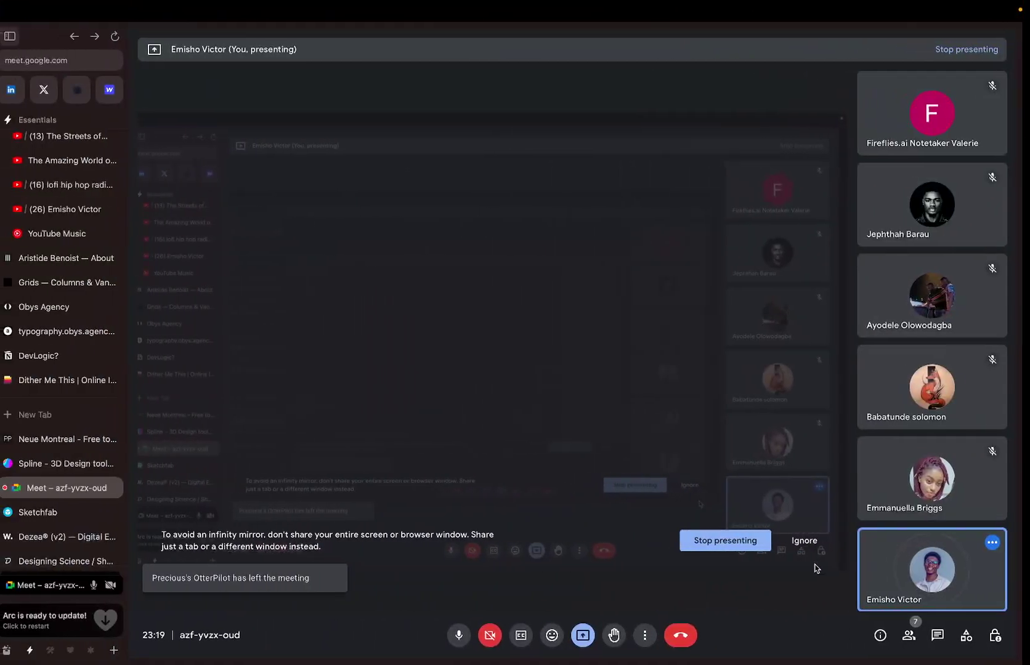
{"action": "left_click", "coordinate": [944, 634]}
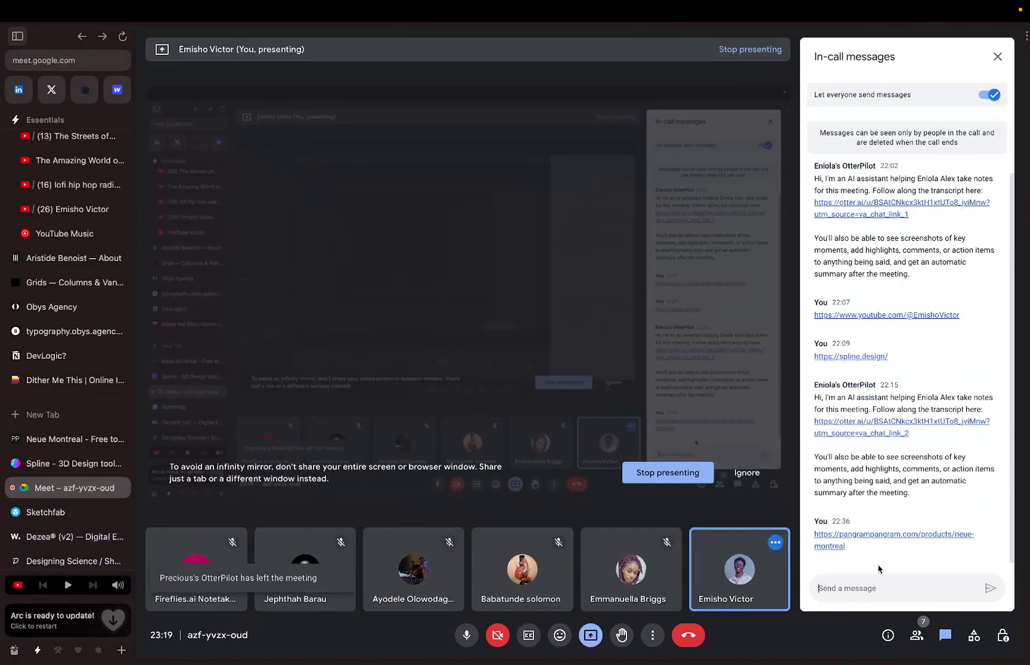
{"action": "left_click", "coordinate": [842, 585]}
{"action": "key", "text": "super+v"}
{"action": "key", "text": "Return"}
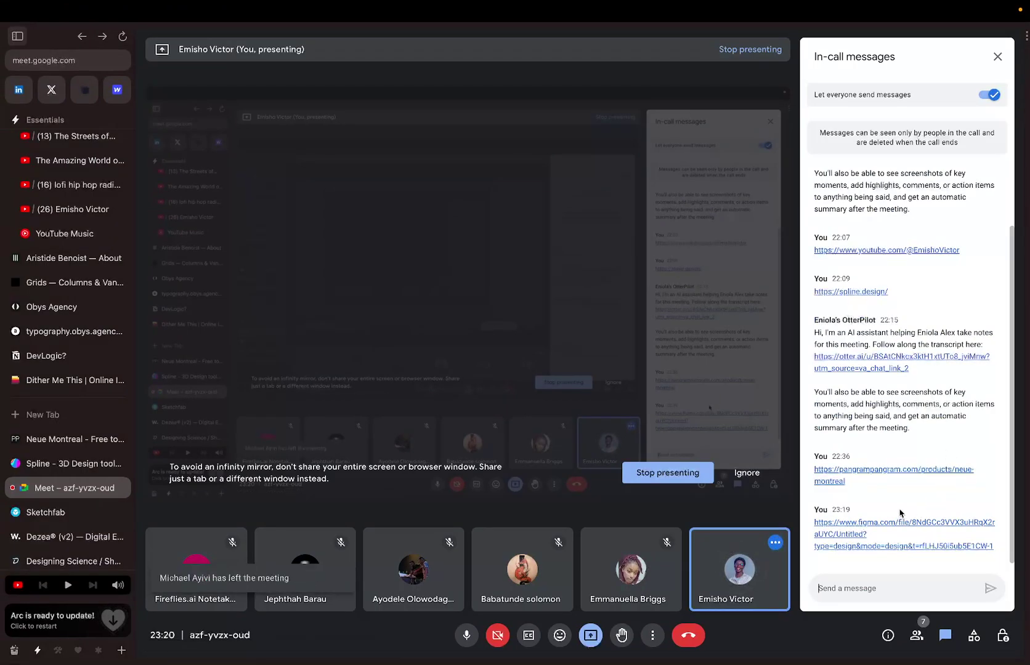
Move through the desktop spaces back to the Figma window.
{"action": "key", "text": "ctrl+Right"}
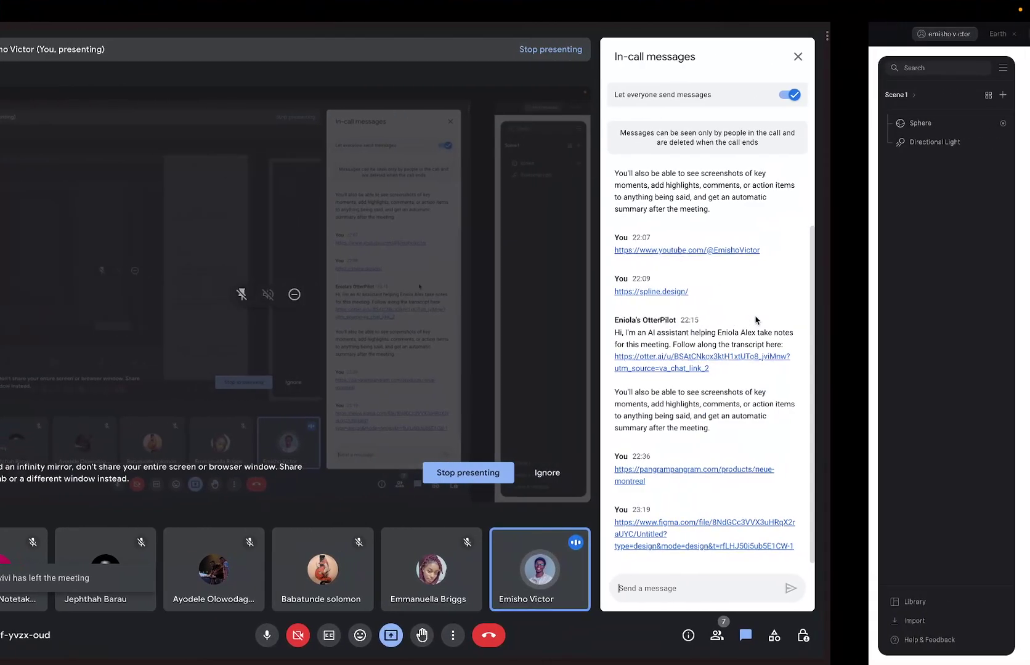
{"action": "key", "text": "ctrl+Up"}
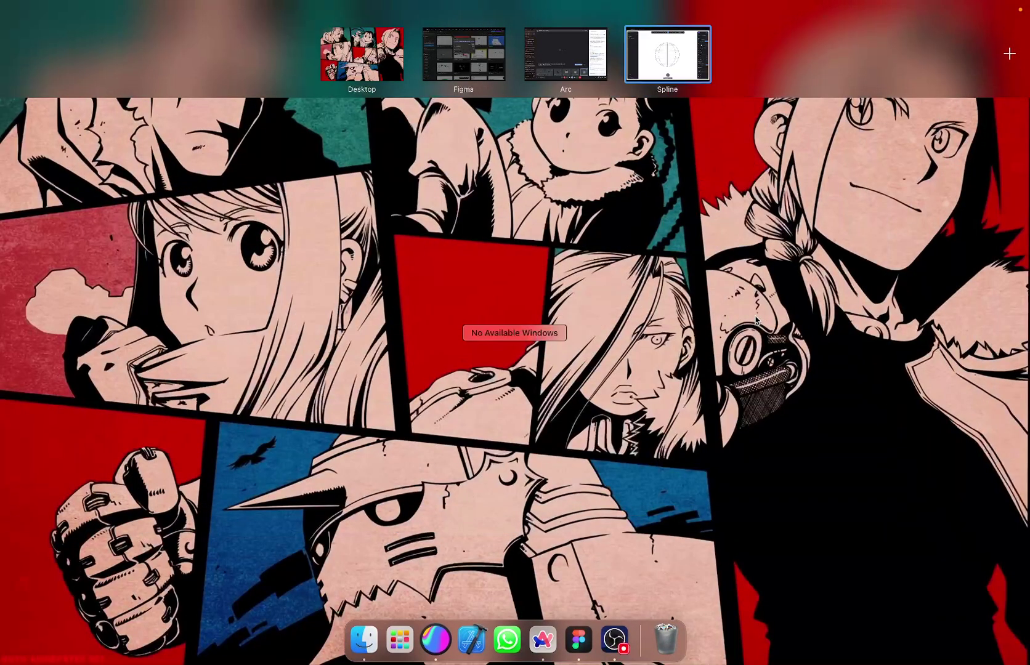
{"action": "left_click", "coordinate": [755, 320]}
{"action": "key", "text": "ctrl+Up"}
{"action": "left_click", "coordinate": [542, 64]}
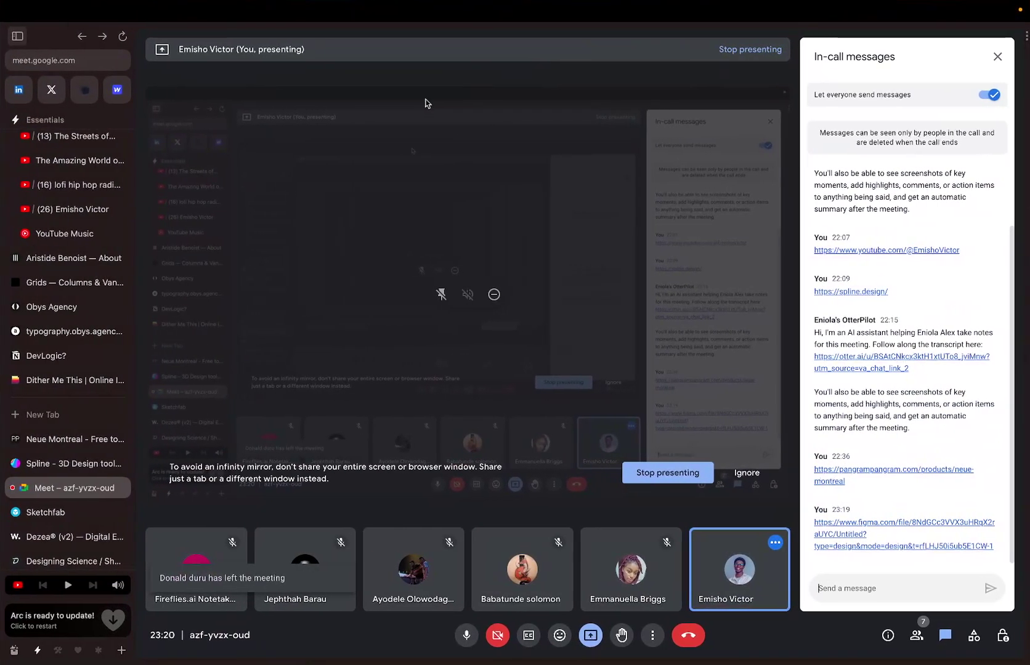
{"action": "key", "text": "ctrl+Right"}
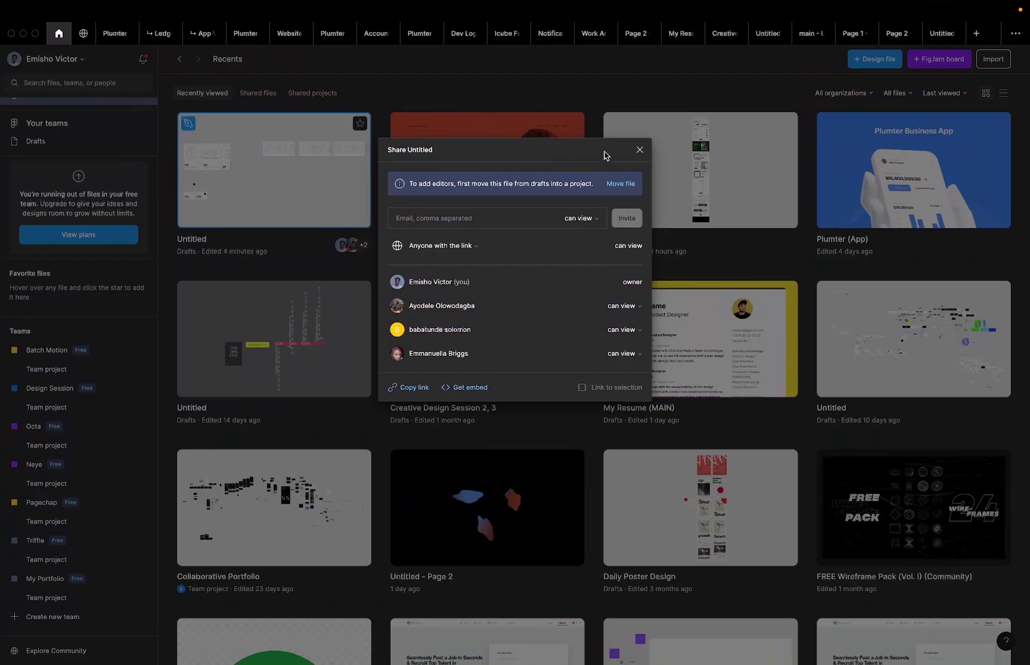
Close the sharing settings and review the main and Page 1 prototypes.
{"action": "left_click", "coordinate": [638, 151]}
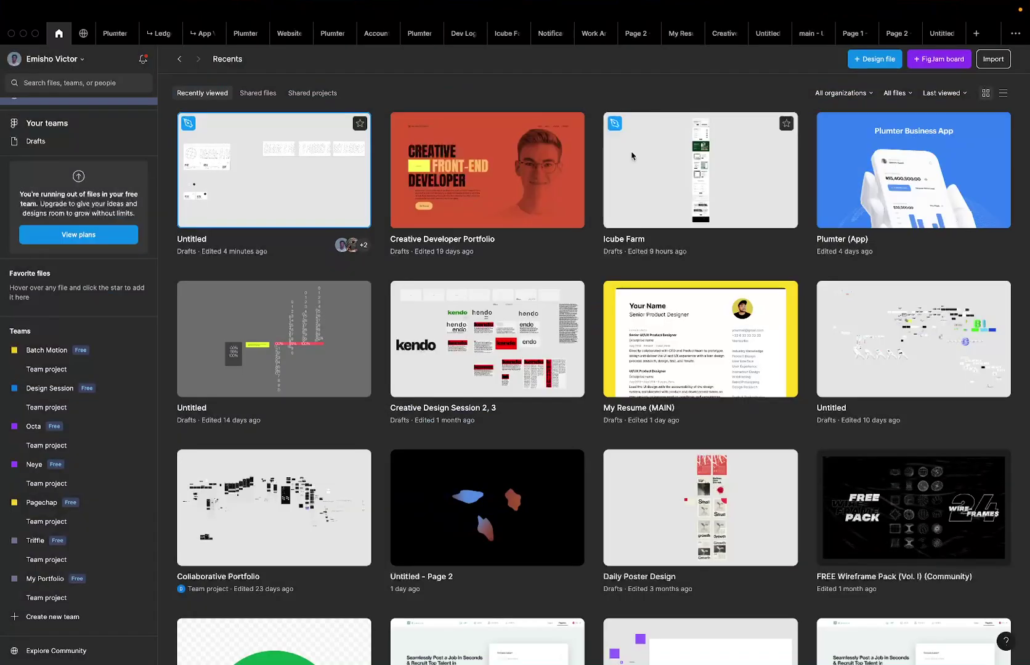
{"action": "mouse_move", "coordinate": [904, 3]}
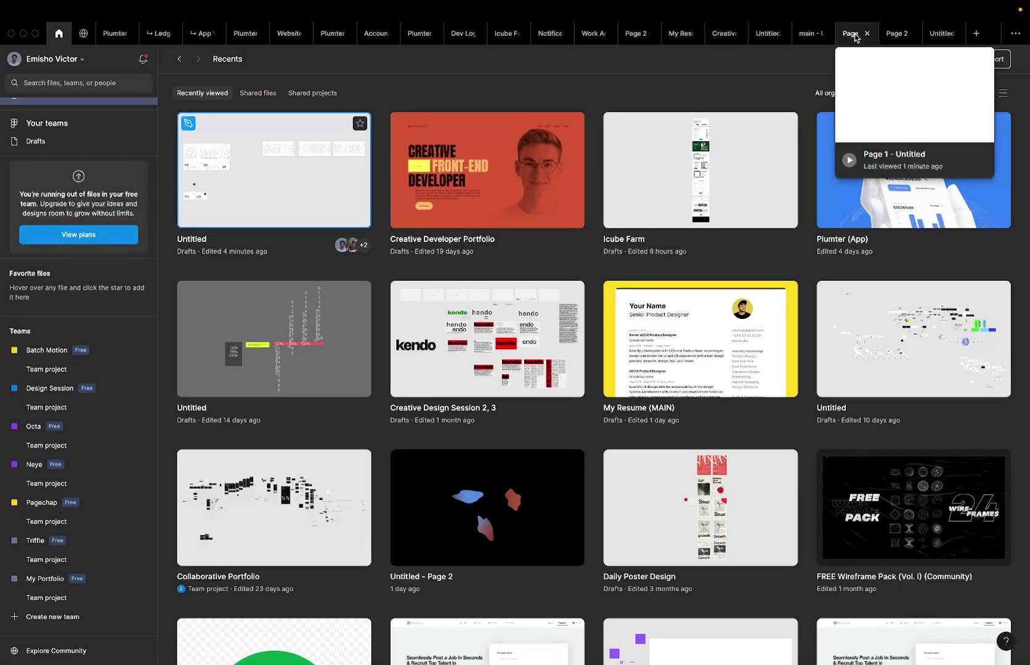
{"action": "left_click", "coordinate": [849, 35]}
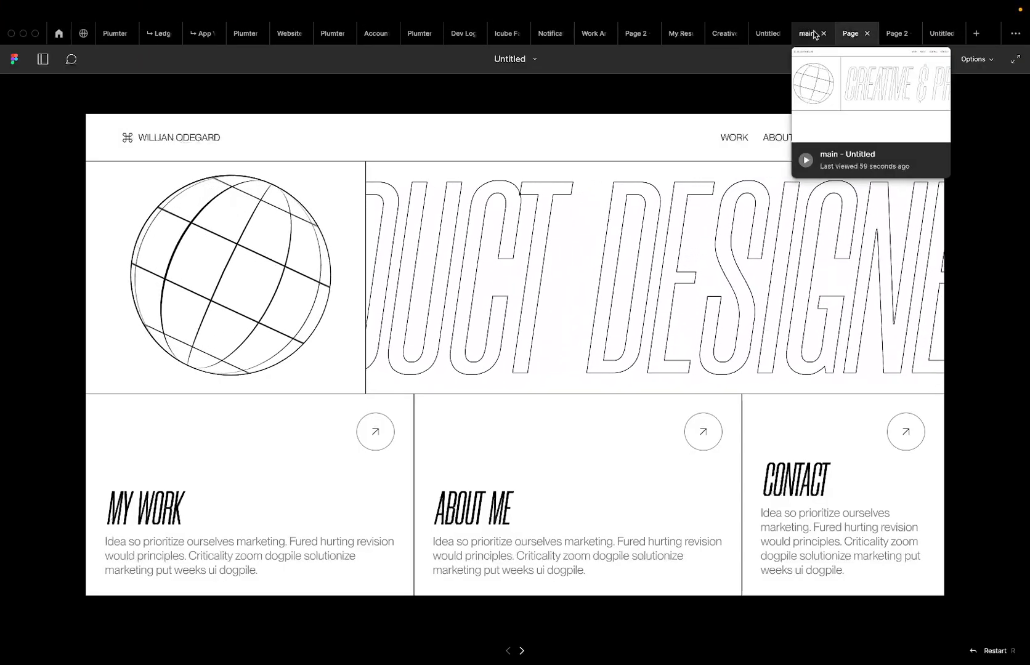
{"action": "left_click", "coordinate": [814, 35]}
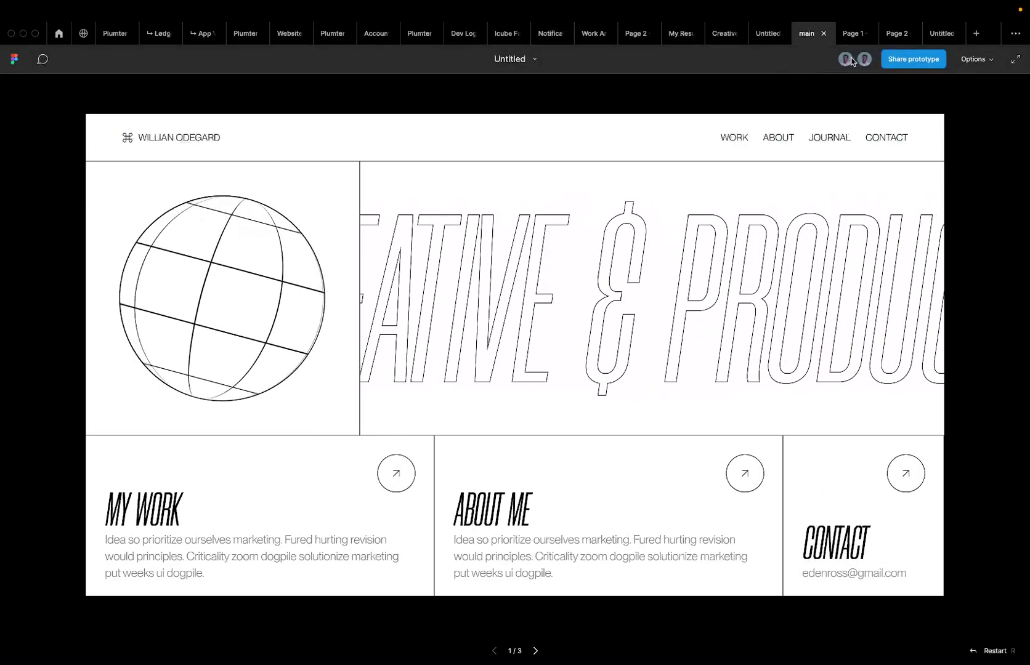
{"action": "mouse_move", "coordinate": [851, 60]}
{"action": "mouse_move", "coordinate": [848, 40]}
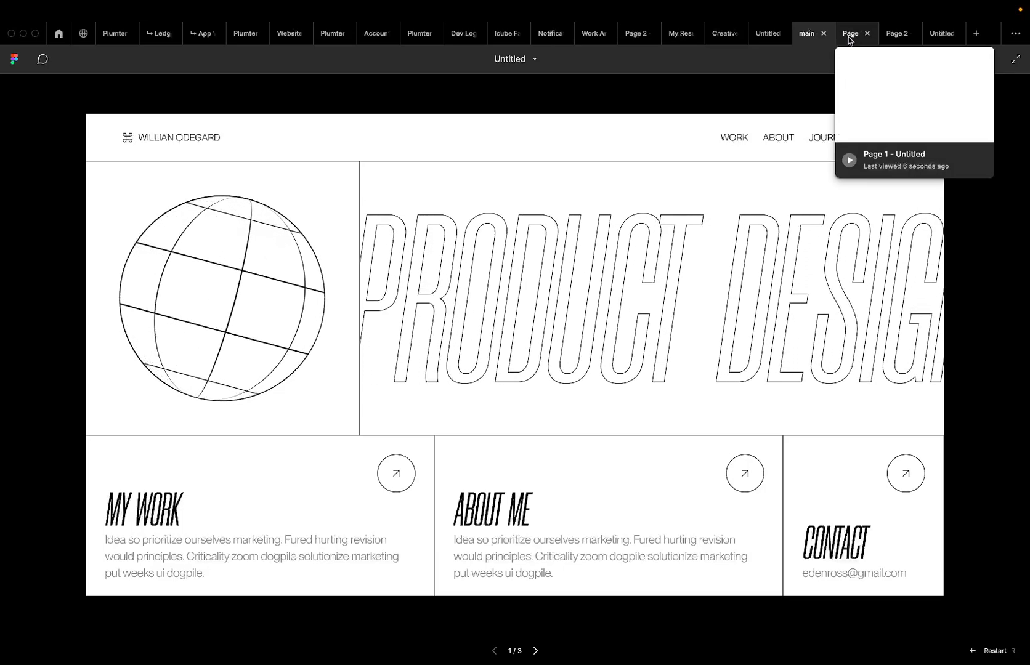
{"action": "left_click", "coordinate": [848, 36]}
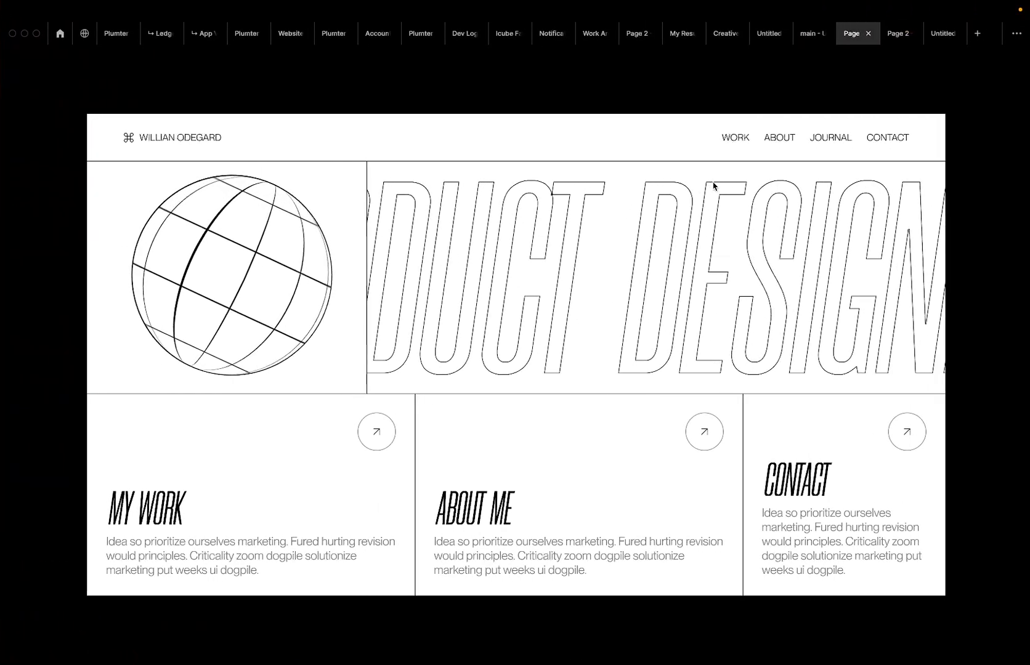
Switch to the Google Meet call and choose Leave call.
{"action": "key", "text": "ctrl+Up"}
{"action": "left_click", "coordinate": [577, 51]}
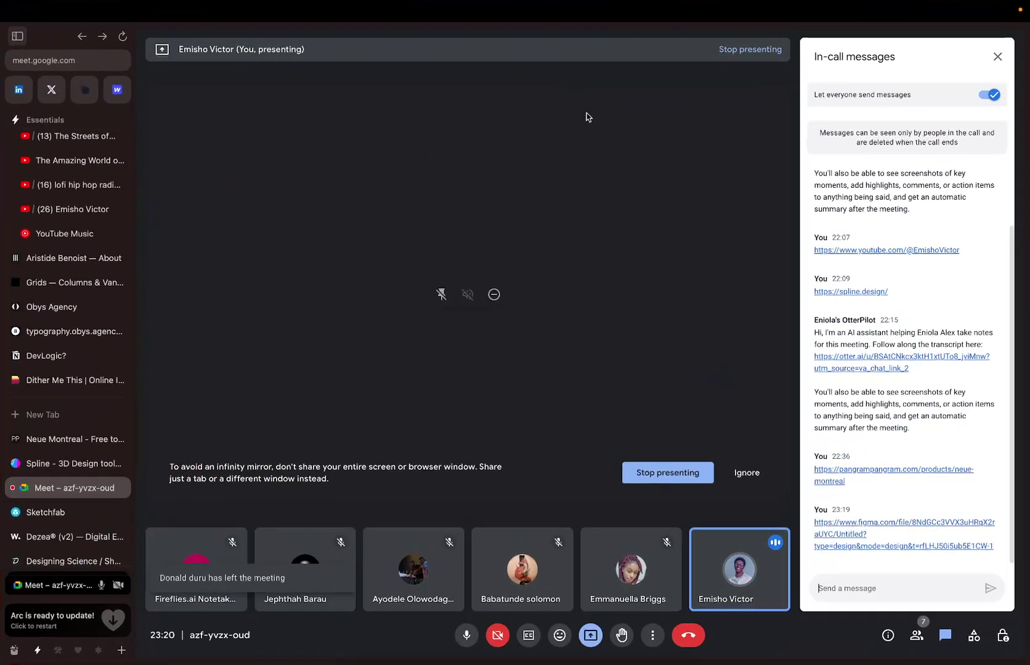
{"action": "left_click", "coordinate": [679, 631]}
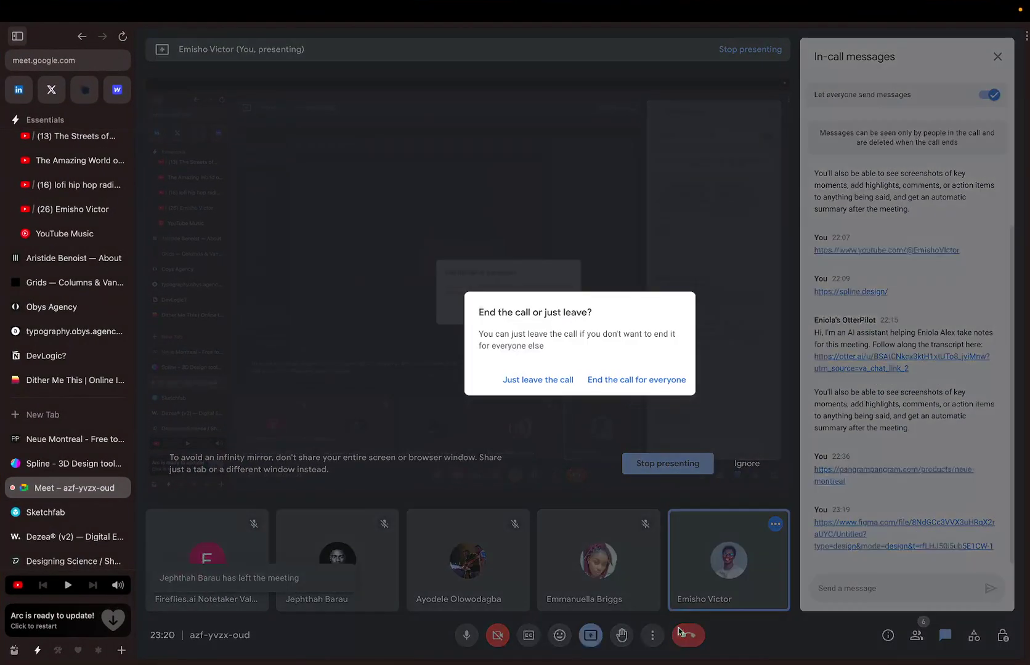